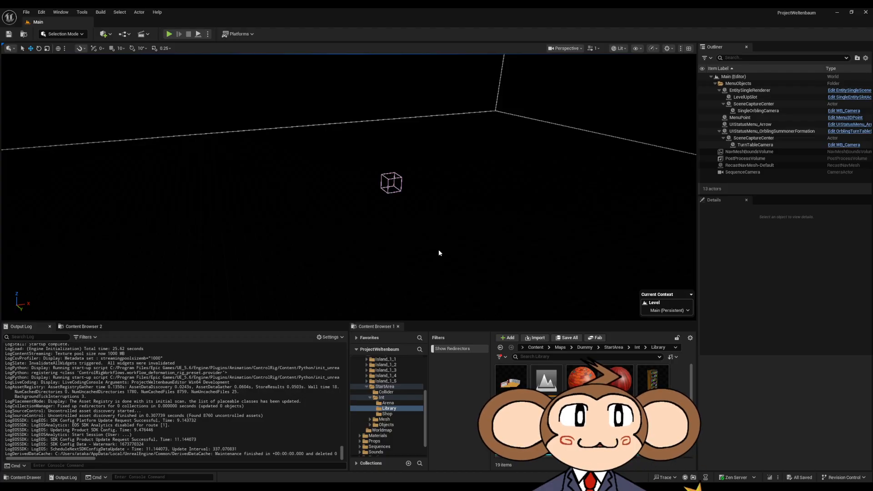
Start playing the Main level in the editor and load the saved game.
click(582, 379)
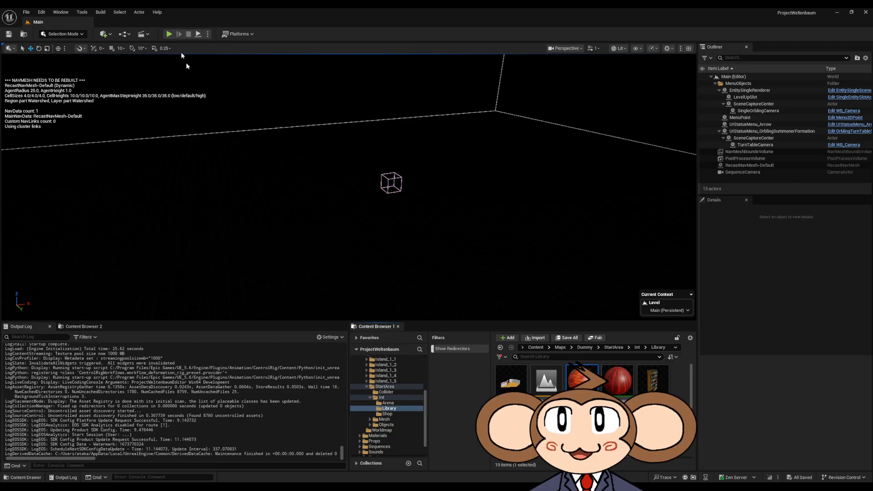
click(537, 347)
click(168, 35)
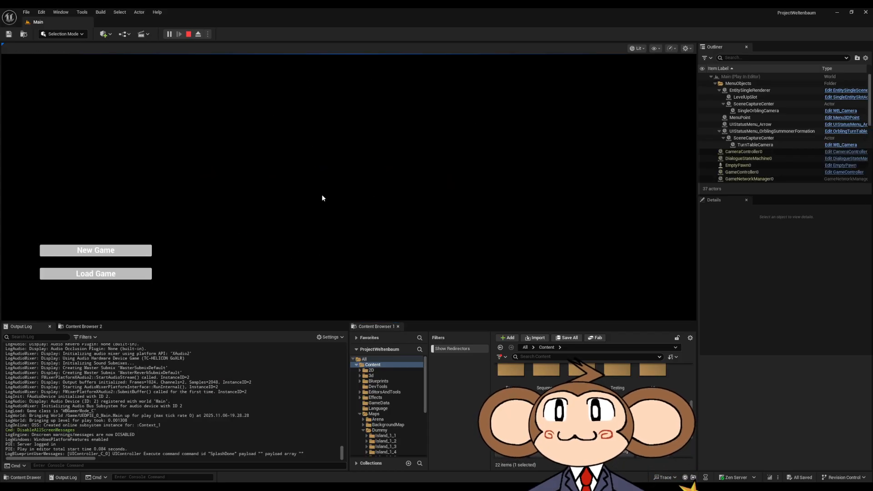
click(93, 274)
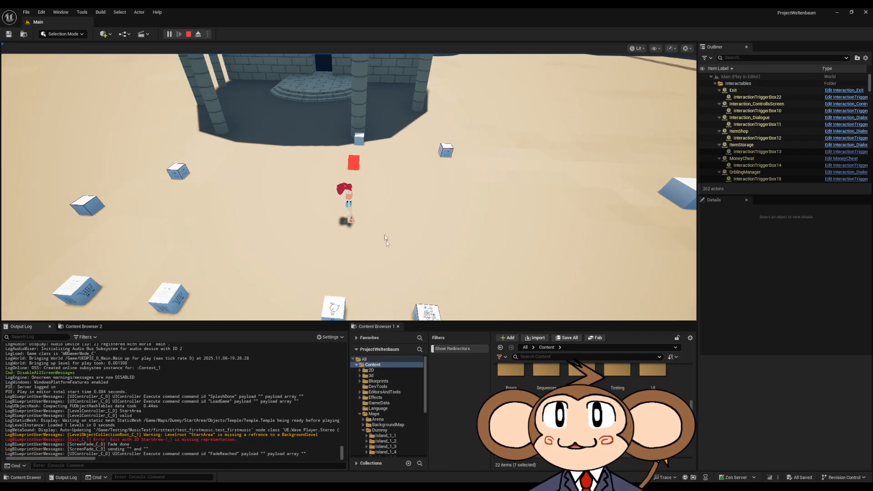
Run the character past the temple into the shop and examine the interior from different camera angles.
click(386, 241)
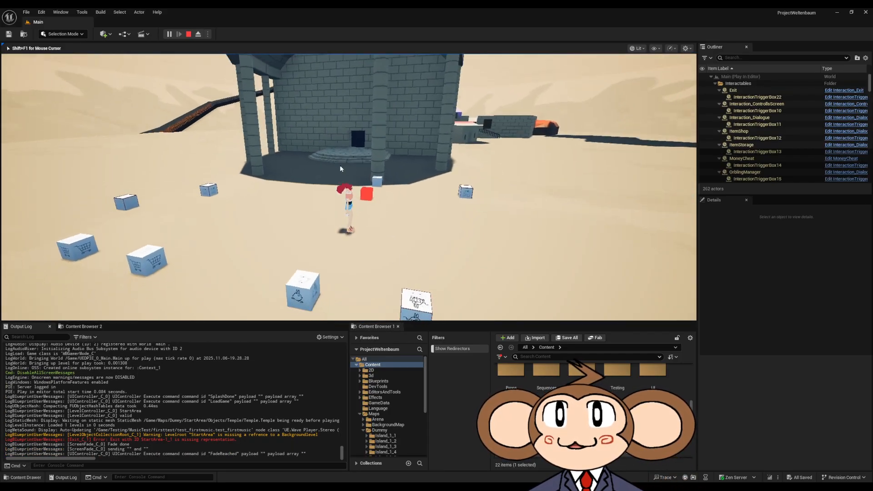
key(d)
key(w)
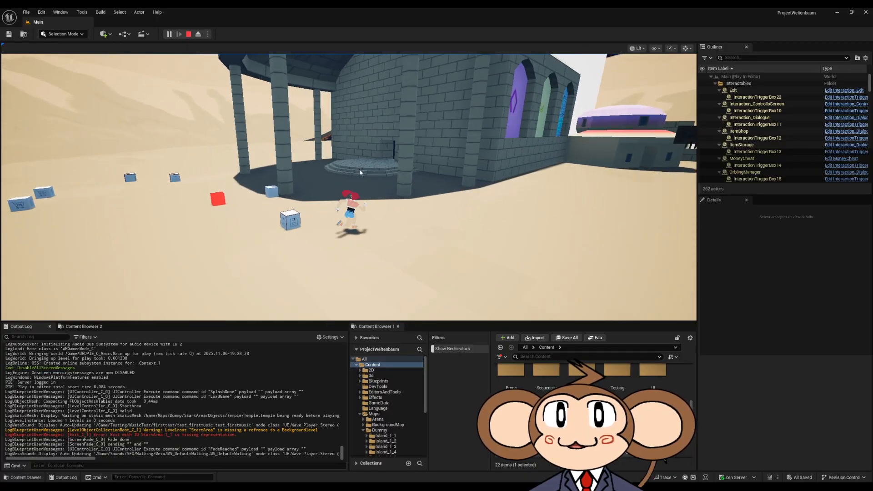
key(w)
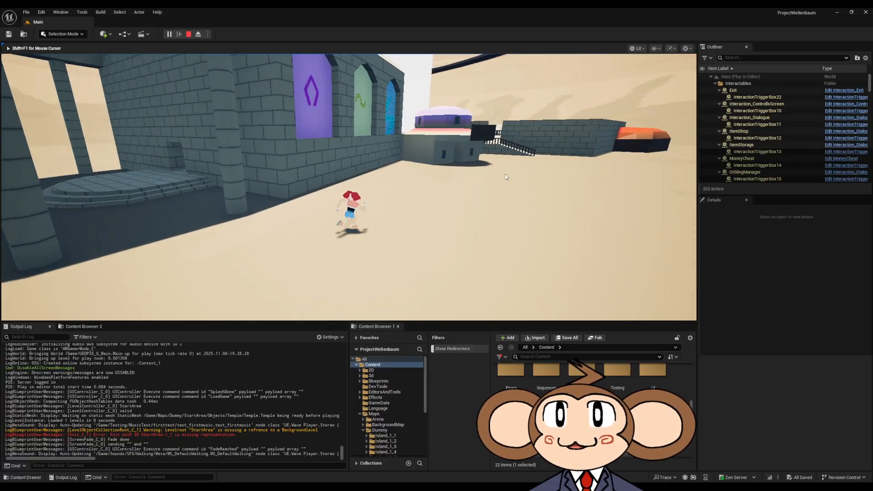
key(w)
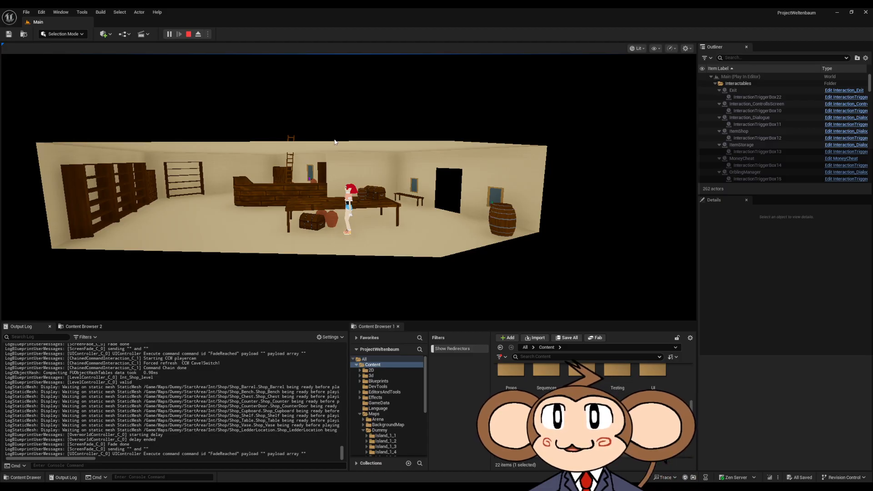
drag(334, 143, 331, 171)
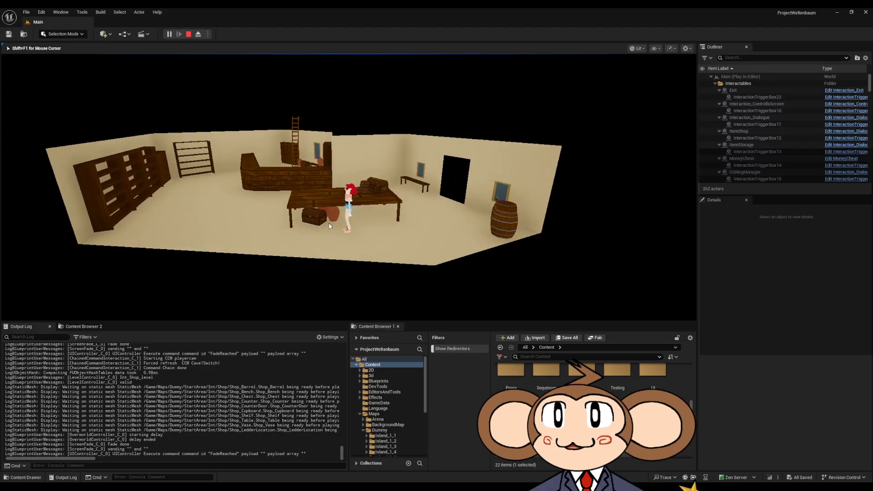
Release the cursor from the running game and open the IssueBoard blueprint from the Content folder.
key(shift+F1)
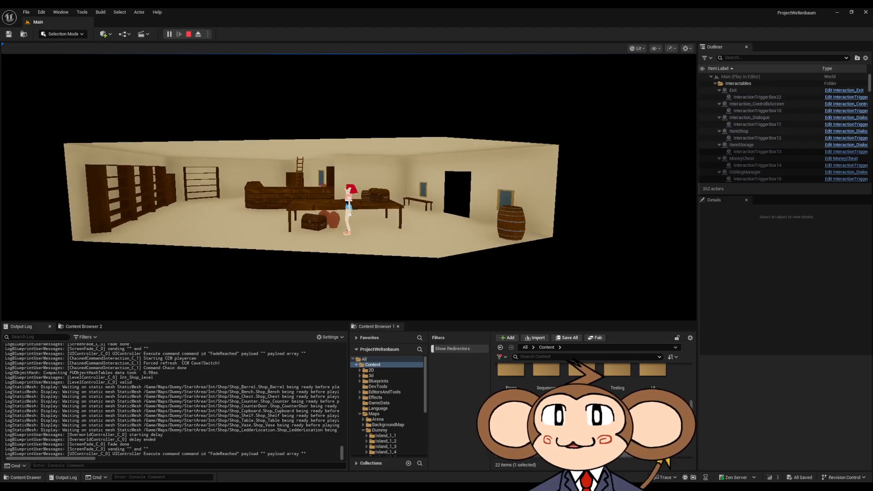
scroll(558, 396, down, 3)
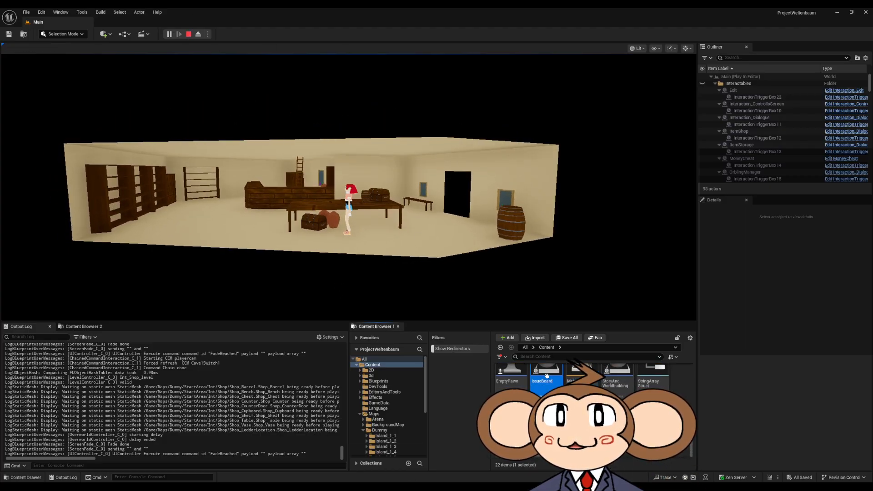
double_click(546, 373)
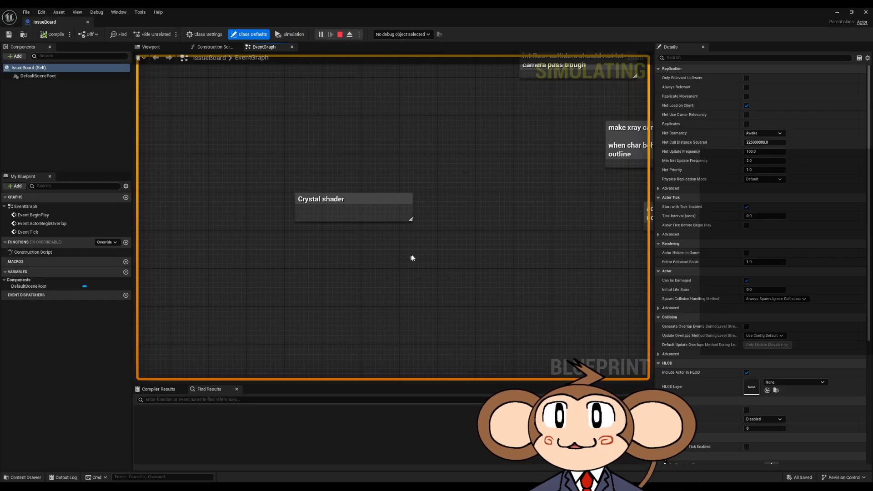
Add a comment in empty space beside the existing notes in the event graph, reading "Make roof disappear when camera is close".
scroll(341, 275, down, 6)
scroll(381, 273, up, 3)
right_drag(422, 278, 182, 264)
text(c)
text(Make)
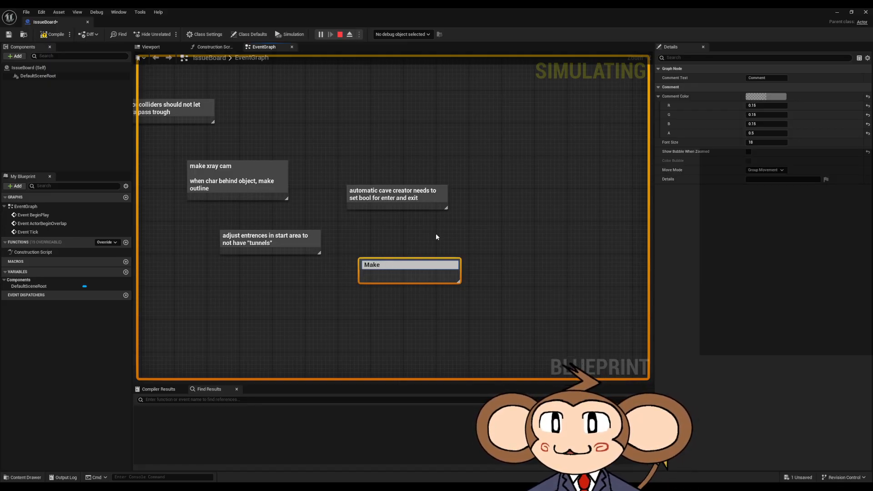
text( roof)
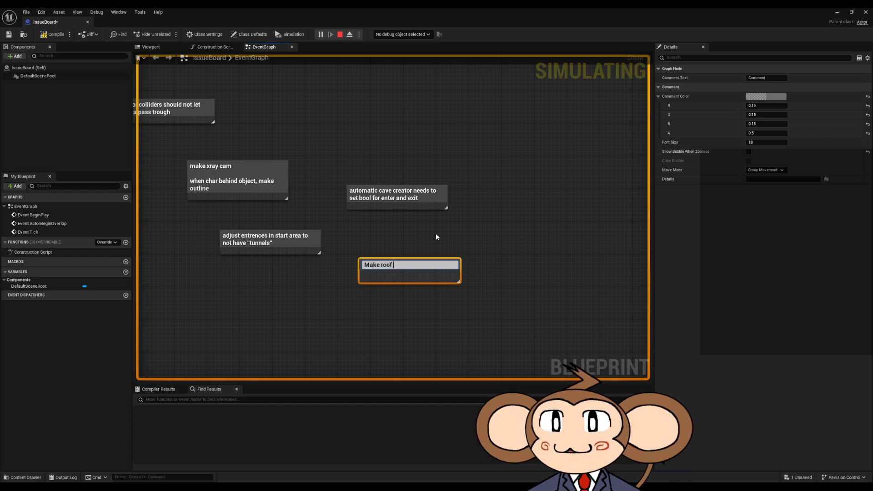
text( d)
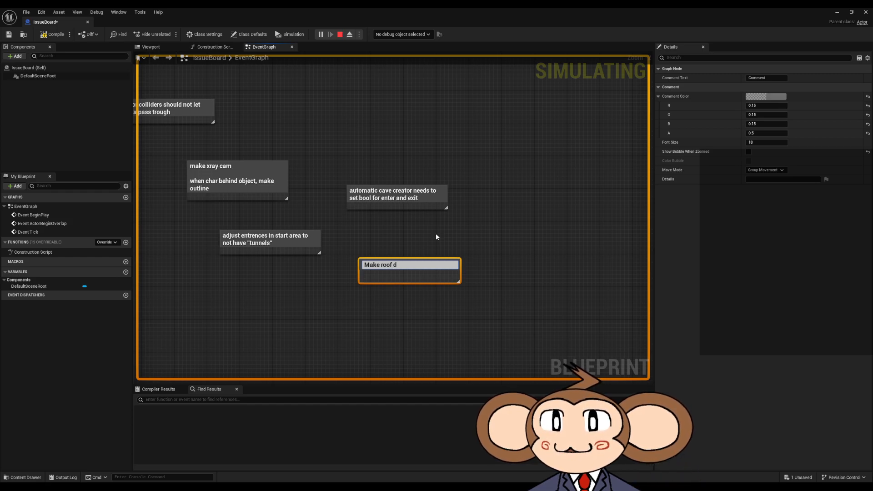
text(isap)
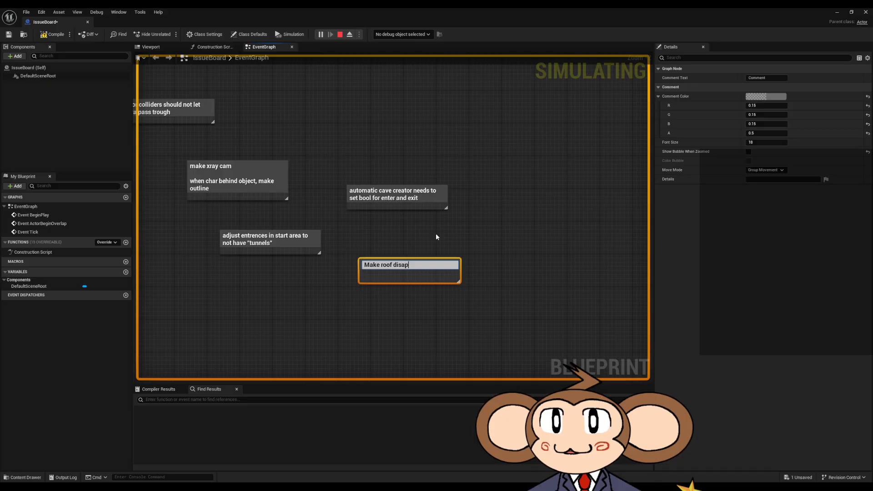
text(pear )
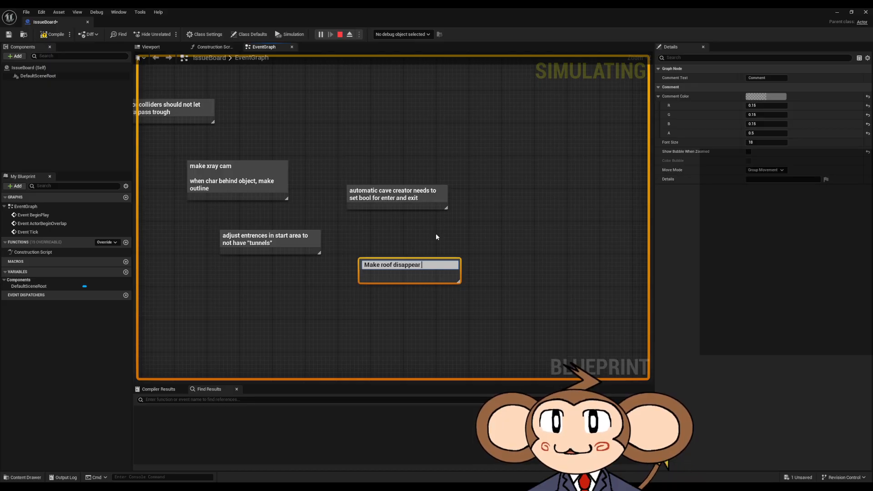
text(when camer)
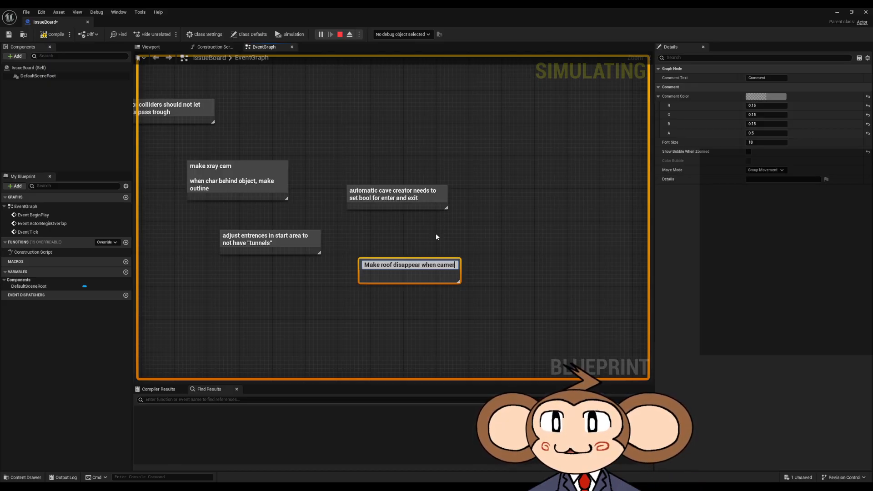
text(a is close)
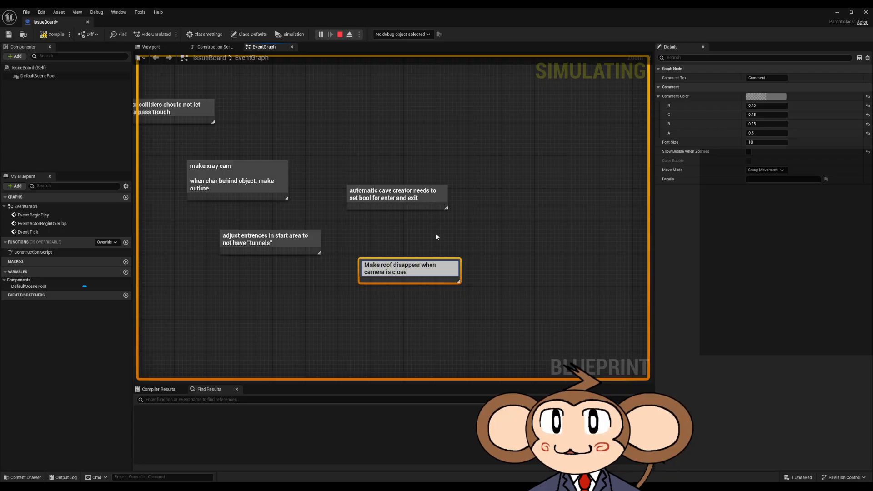
Extend the comment with ". we can see ledder and stairs sticking out and if we cut themfor the stencil thing, it looks like an error".
text(. we can see ledder)
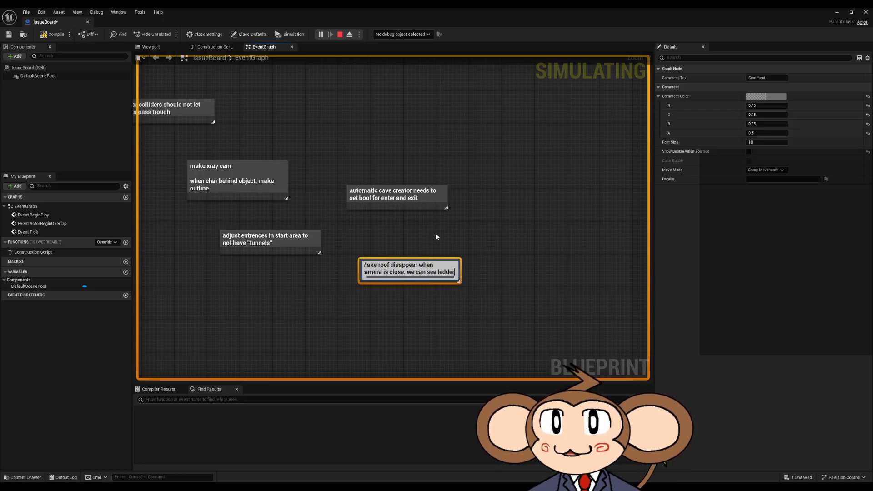
text( and stairs sticking out and if we c)
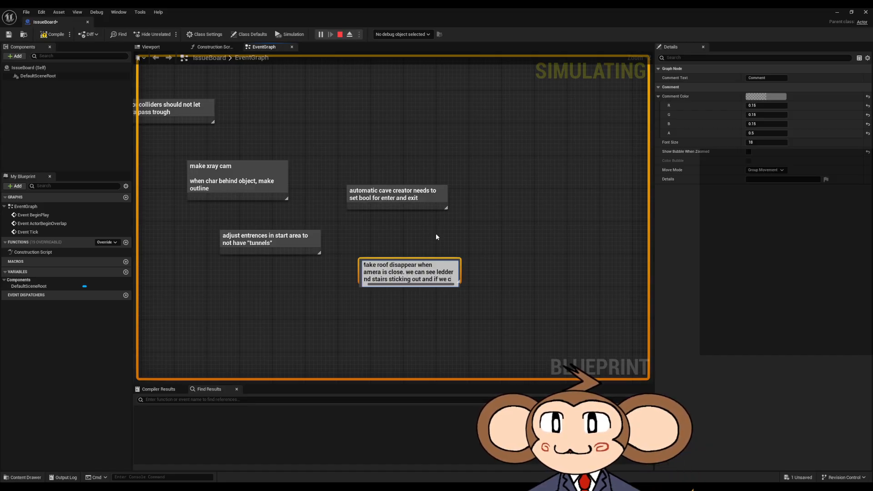
text(ut themfor the stencil thing, it l)
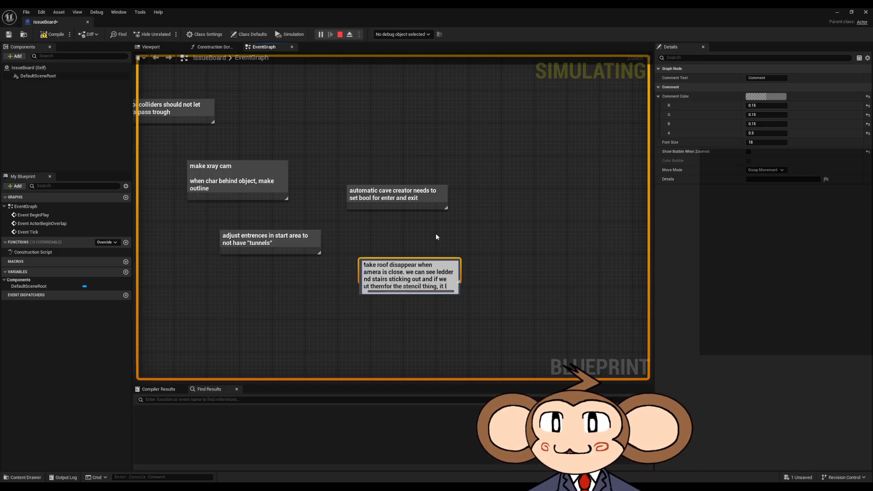
text(ooks like an error)
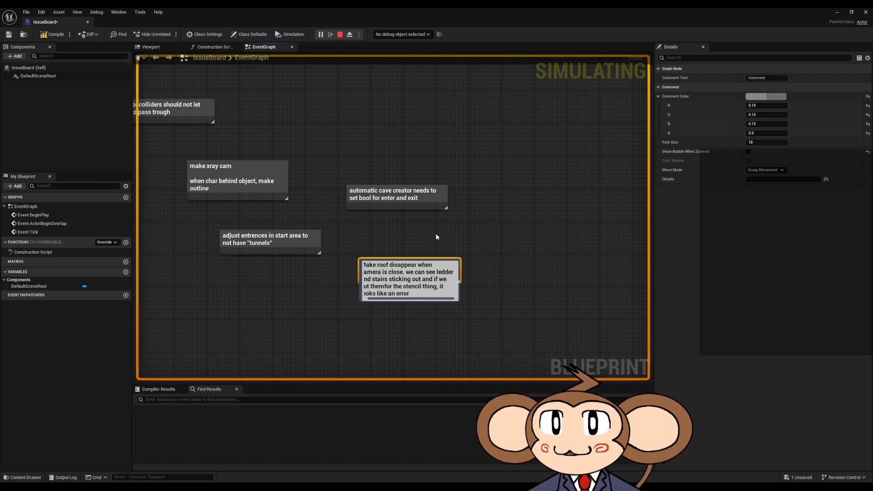
Add a second paragraph to the comment, reading "to not cut the object with the roof, the roof needs to vanish".
key(shift+Return)
text(to not have th)
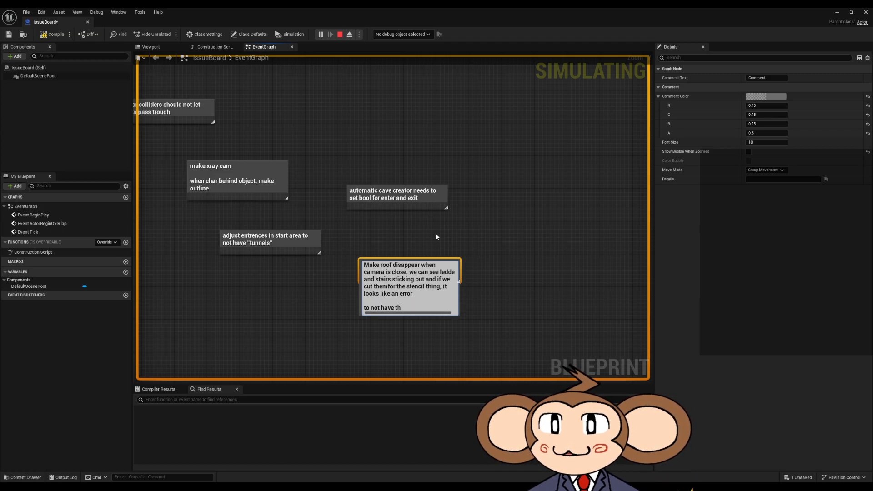
text(e roof be)
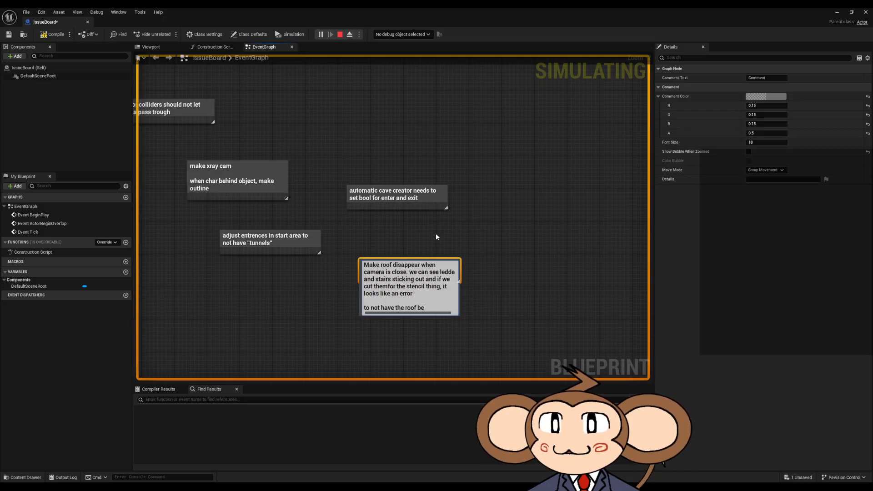
text(tween)
key(BackSpace)
key(BackSpace)
key(BackSpace)
key(BackSpace)
key(BackSpace)
key(BackSpace)
key(BackSpace)
key(BackSpace)
key(BackSpace)
key(BackSpace)
key(BackSpace)
key(BackSpace)
key(BackSpace)
key(BackSpace)
key(BackSpace)
key(BackSpace)
key(BackSpace)
key(BackSpace)
key(BackSpace)
key(BackSpace)
key(BackSpace)
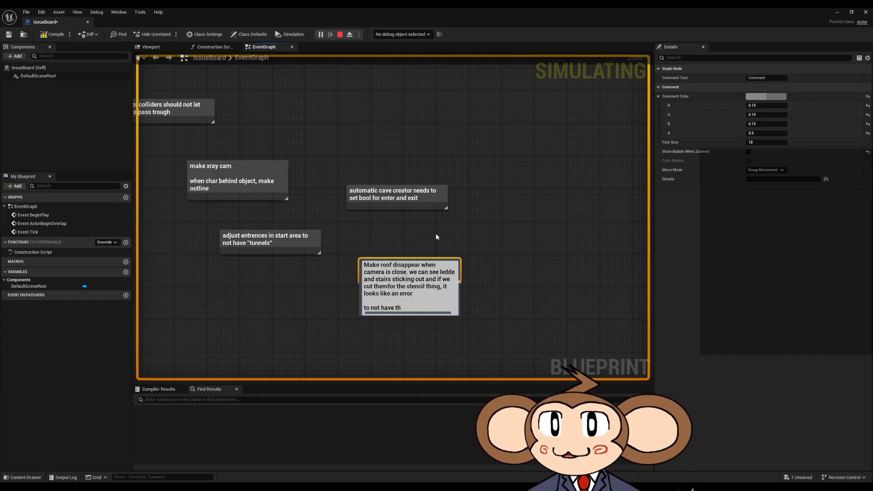
text(cut )
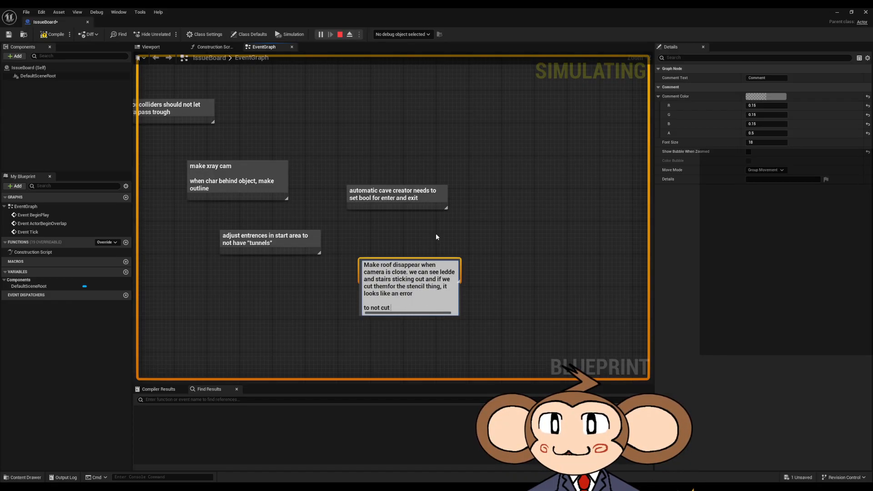
text(the object with the r)
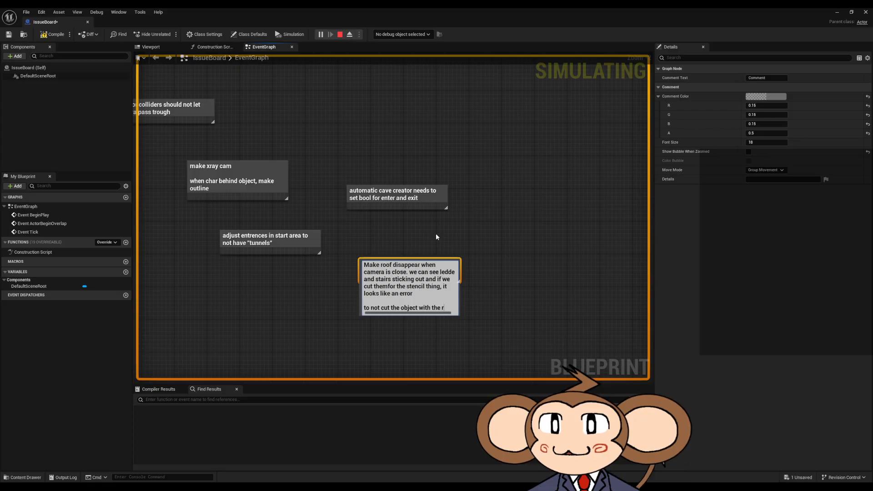
text(oof, the roof )
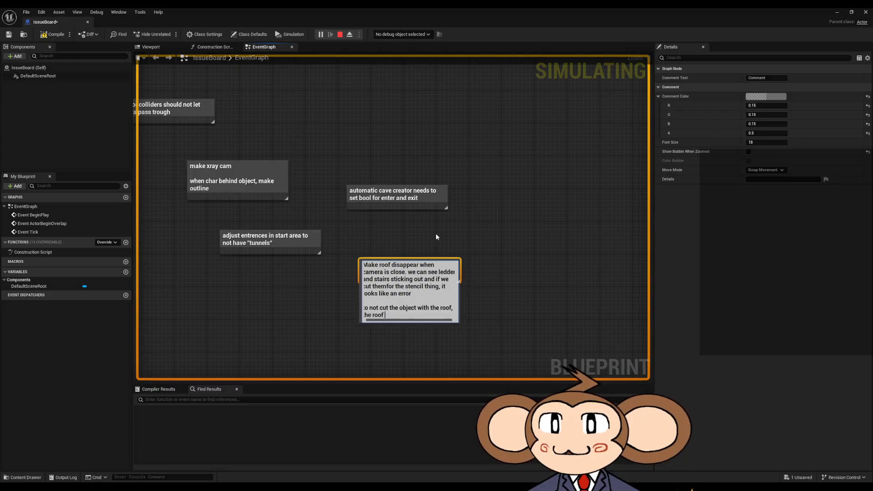
text(needs to vanish)
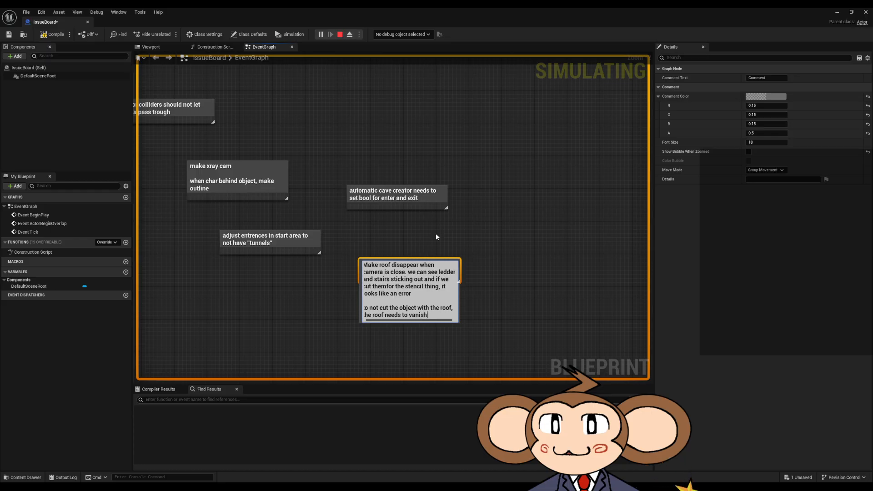
key(Return)
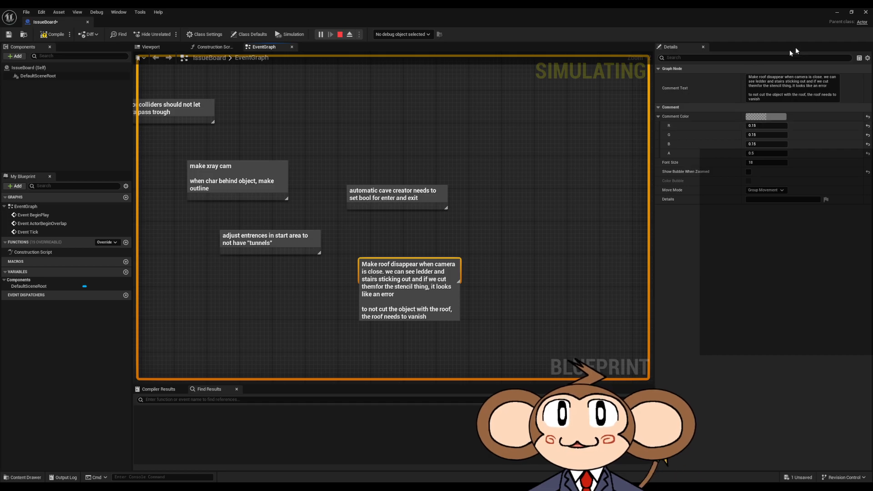
Return from the blueprint to the running game and take the character into the library.
click(843, 15)
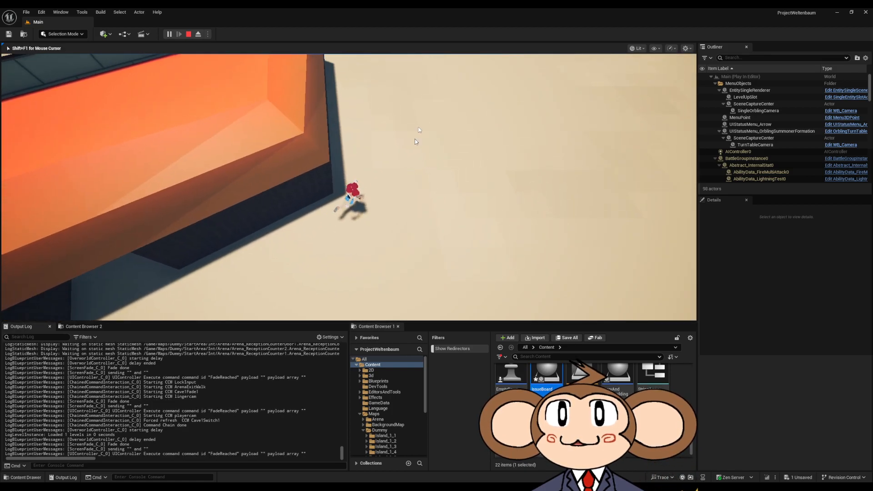
click(424, 61)
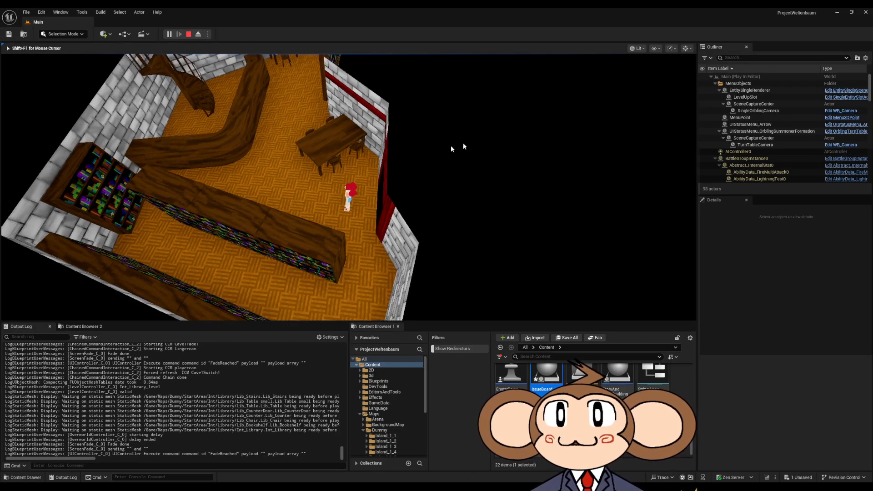
drag(303, 218, 272, 191)
Walk around the library's bookshelves and counter, examine the room from several camera angles, and leave the building.
key(w)
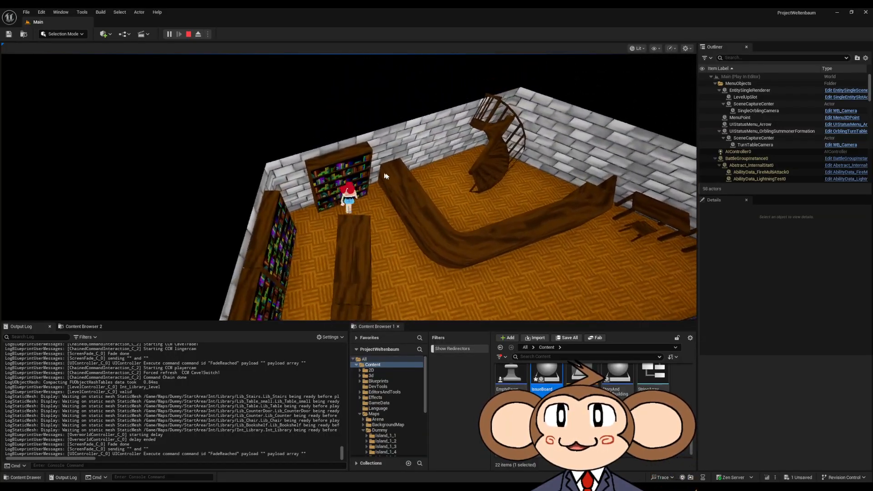
key(d)
key(s)
key(s)
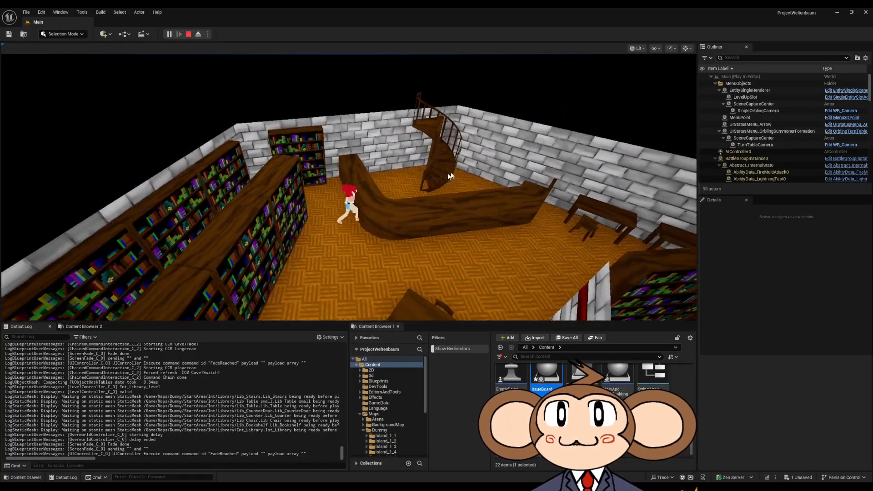
key(d)
right_drag(387, 151, 375, 238)
right_drag(376, 245, 695, 231)
right_drag(127, 204, 100, 127)
key(w)
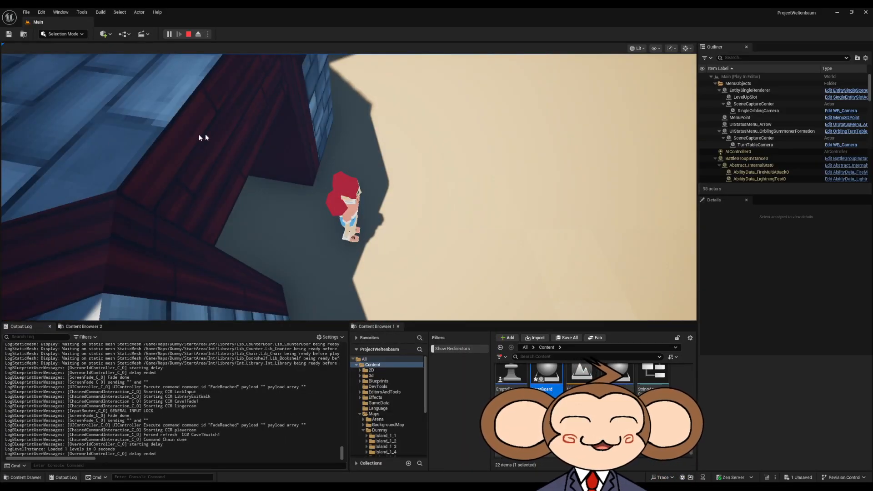
Walk the character to the ZurWurst tavern and examine its curved front wall, windows and entrance from several camera angles.
key(w)
mouse_move(201, 137)
right_down()
mouse_move(357, 117)
mouse_move(293, 56)
mouse_move(379, 128)
mouse_move(419, 134)
mouse_move(312, 111)
mouse_move(504, 136)
mouse_move(354, 137)
mouse_move(343, 132)
mouse_move(412, 134)
mouse_move(321, 115)
right_up()
key(d)
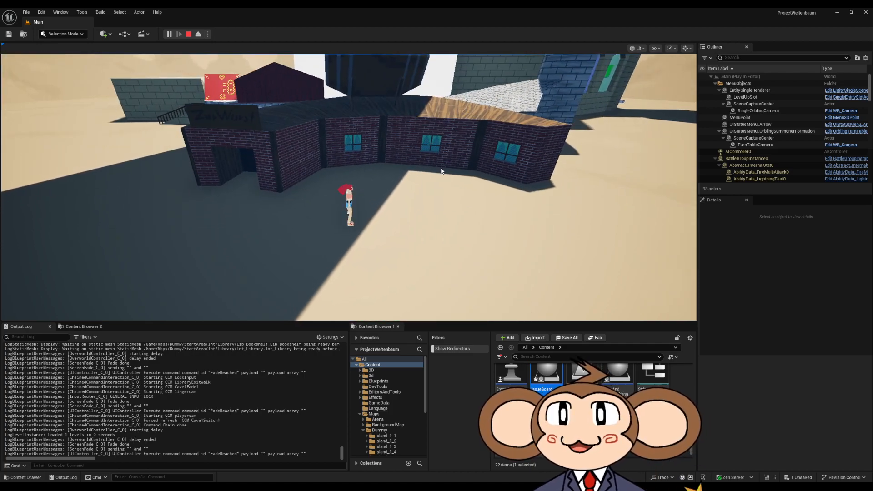
key(w)
key(a)
right_drag(451, 157, 472, 181)
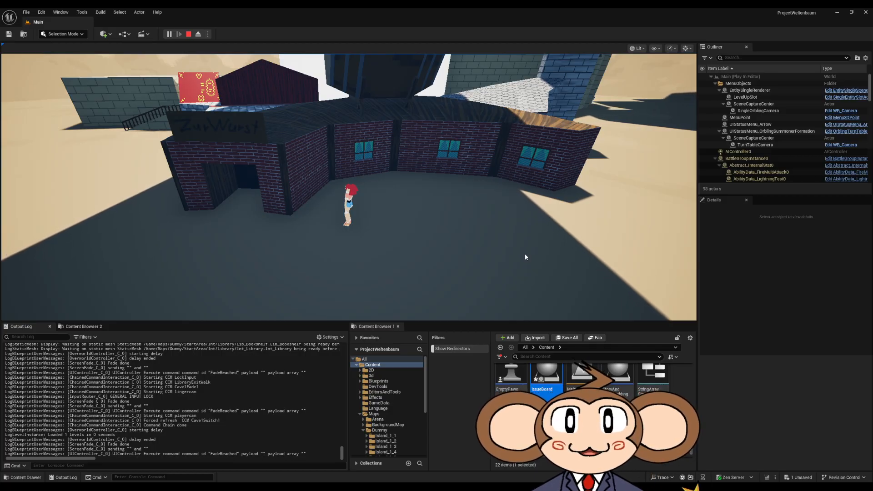
key(w)
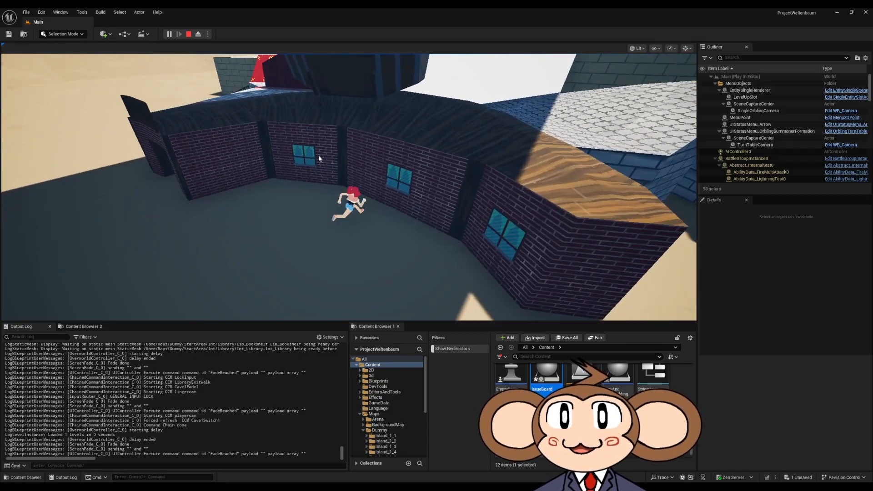
key(w)
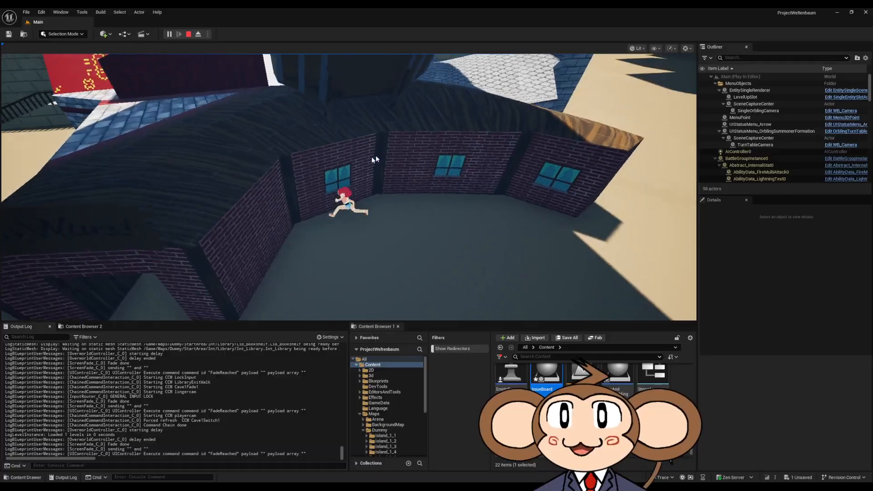
click(392, 174)
key(a)
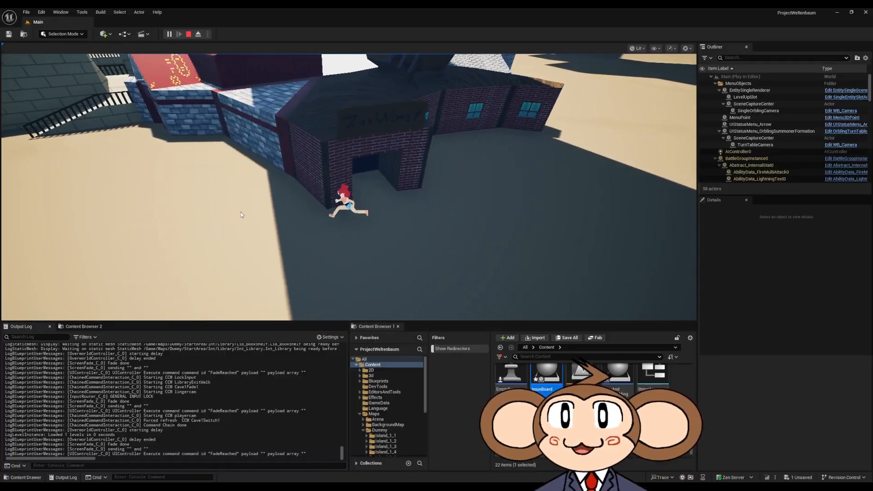
key(d)
click(405, 170)
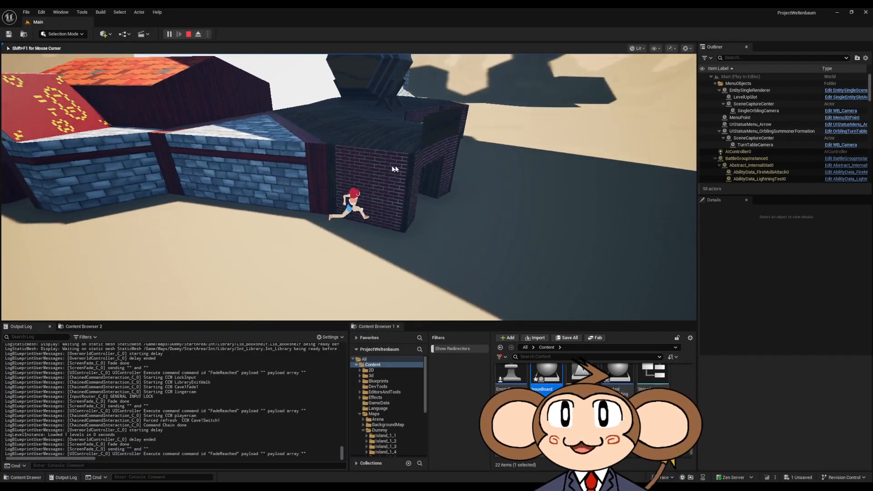
click(376, 149)
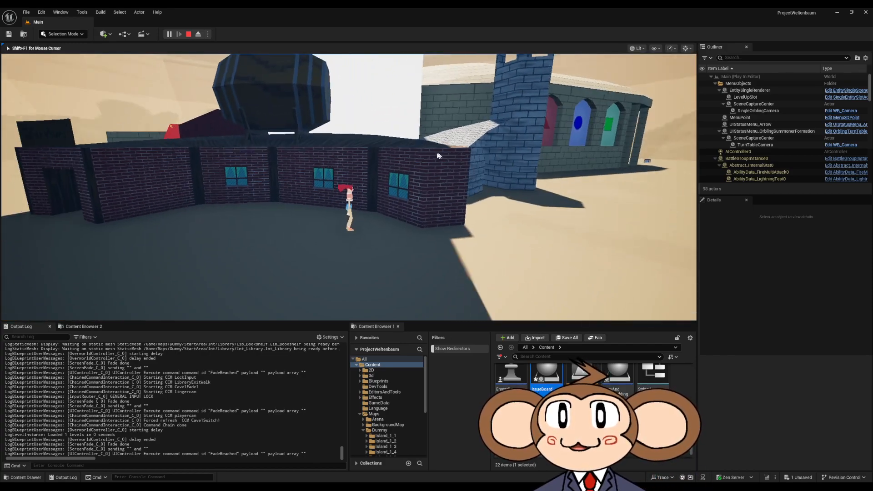
Walk along the tavern's front again and inspect its far end, doorway sign and roof barrel from high and low angles.
key(d)
key(d)
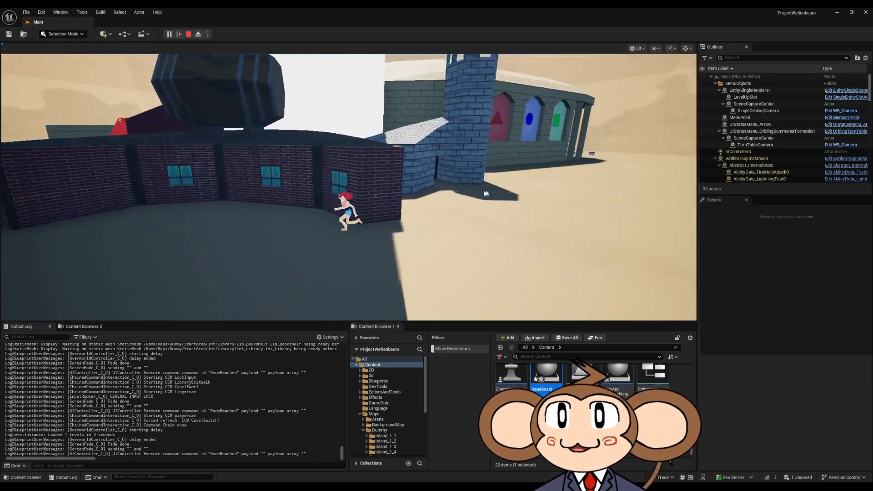
key(a)
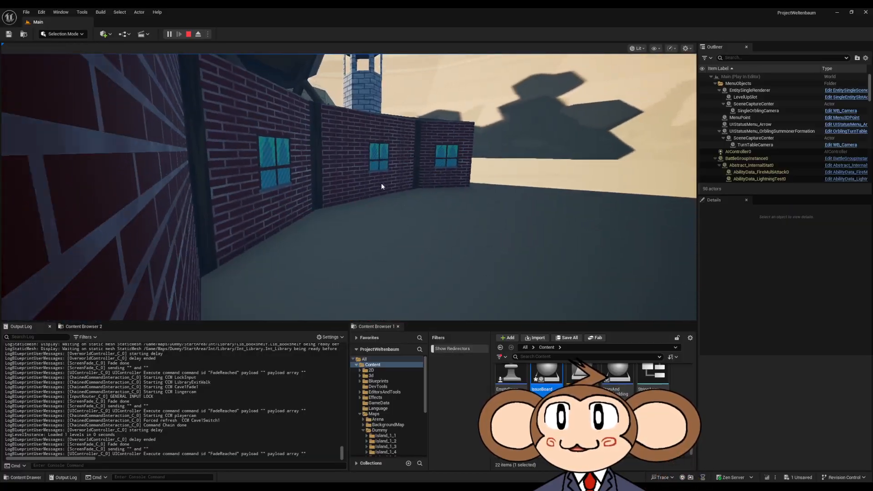
key(a)
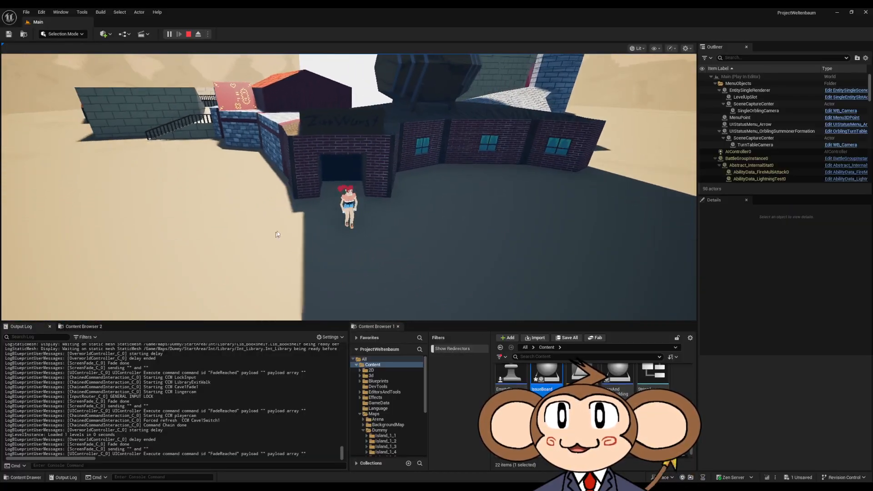
key(d)
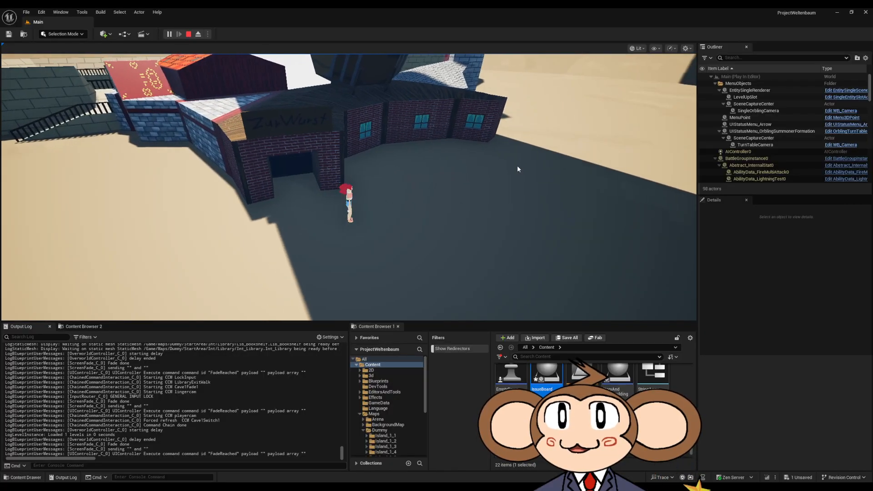
click(490, 160)
key(w)
key(a)
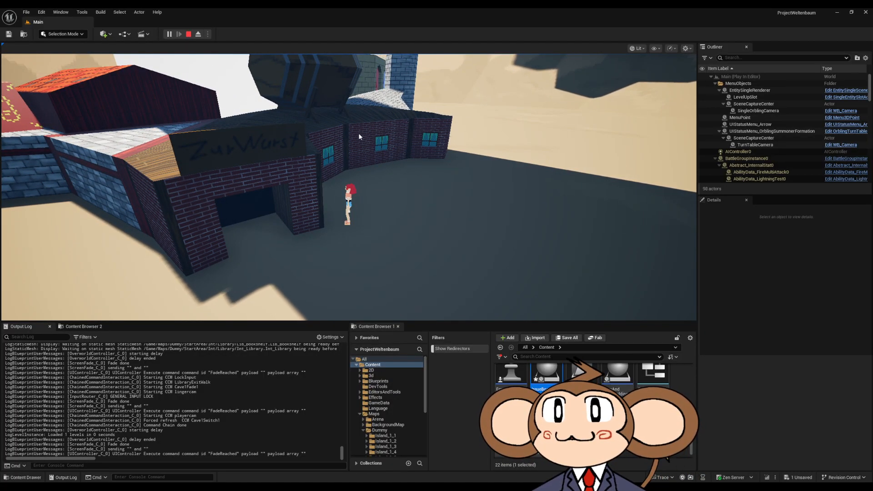
click(433, 140)
drag(433, 140, 469, 87)
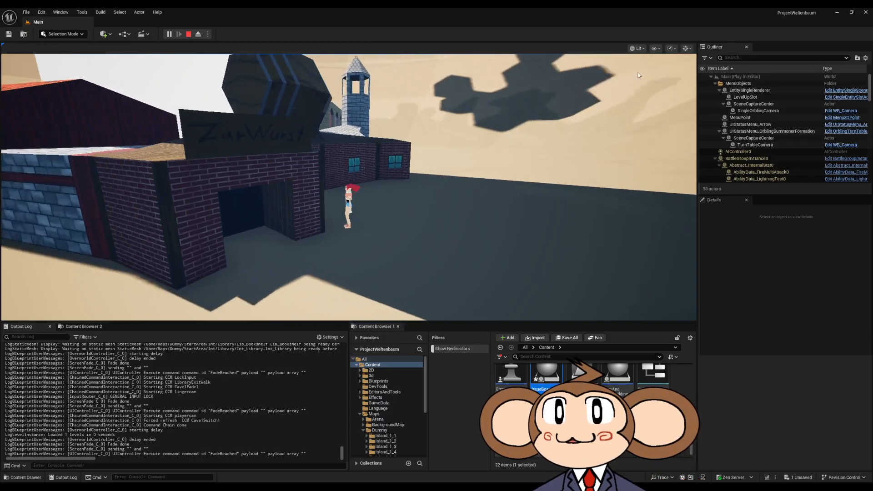
drag(499, 243, 515, 131)
key(d)
drag(481, 220, 445, 214)
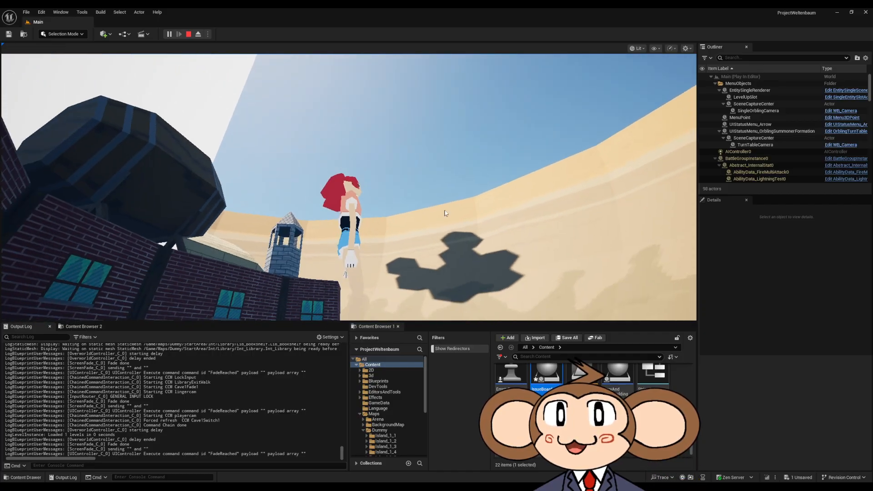
drag(455, 184, 222, 67)
Stop the play session, switch to TheCrater file in Blender and deselect the library staircase.
click(188, 34)
click(619, 400)
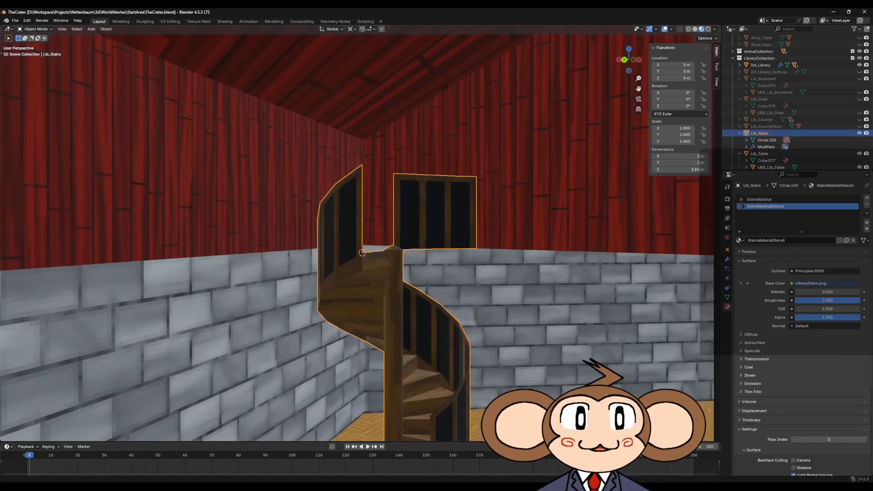
middle_drag(467, 272, 366, 313)
scroll(435, 307, down, 8)
scroll(364, 315, up, 2)
click(628, 227)
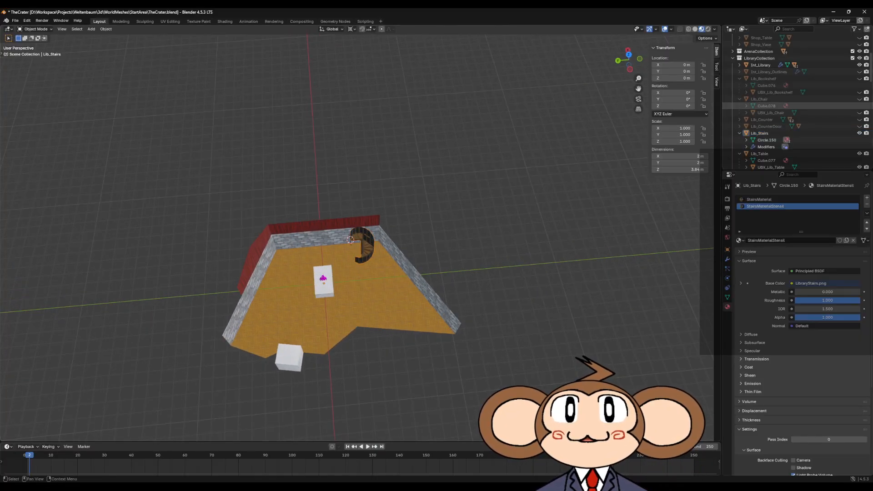
Hide the library's stairs, large table and small table with its collision mesh, and collapse their outliner entries.
click(859, 133)
click(860, 154)
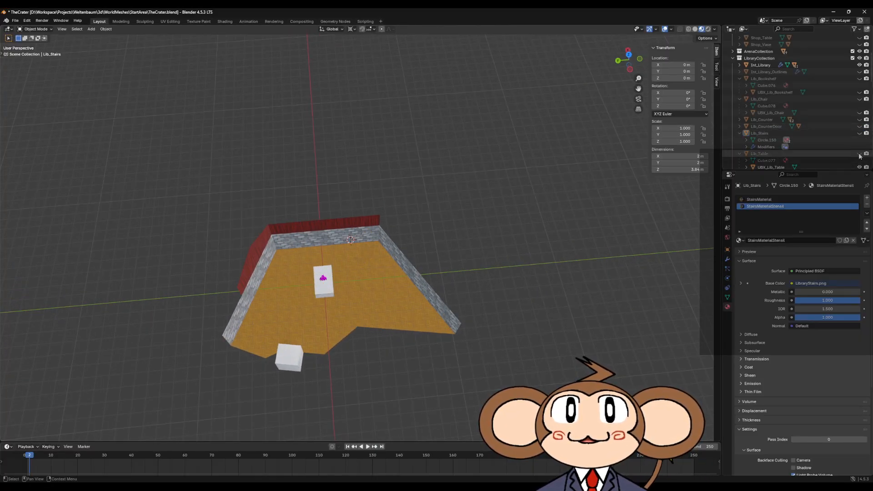
click(740, 133)
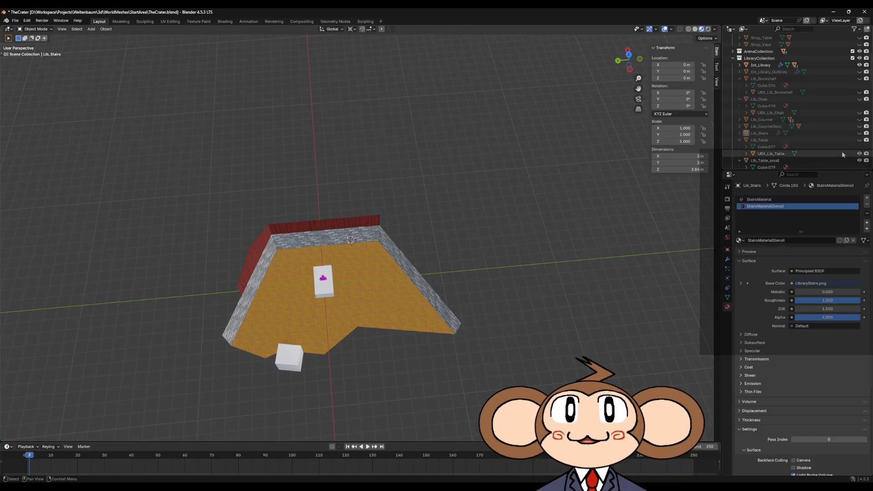
click(860, 160)
click(740, 140)
click(859, 161)
click(740, 146)
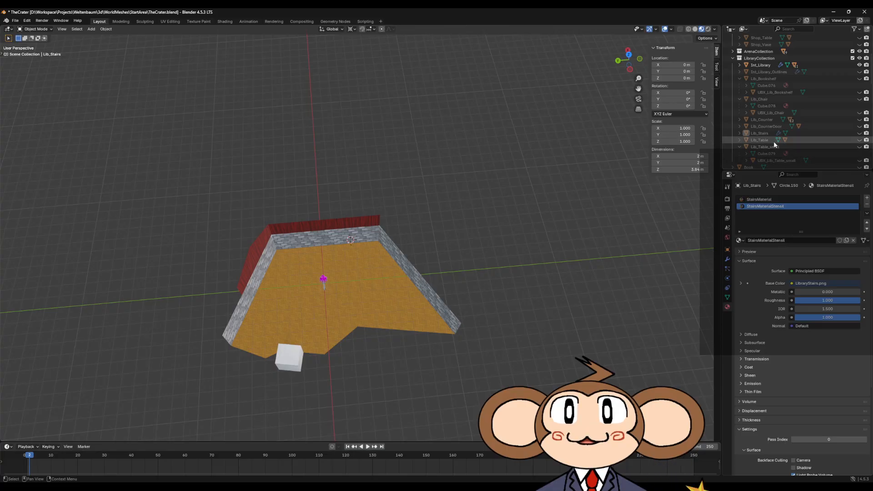
Hide the Int_Library room and collapse the Lib_Bookshelf and Lib_Chair entries in the outliner.
scroll(790, 139, down, 2)
scroll(773, 109, up, 3)
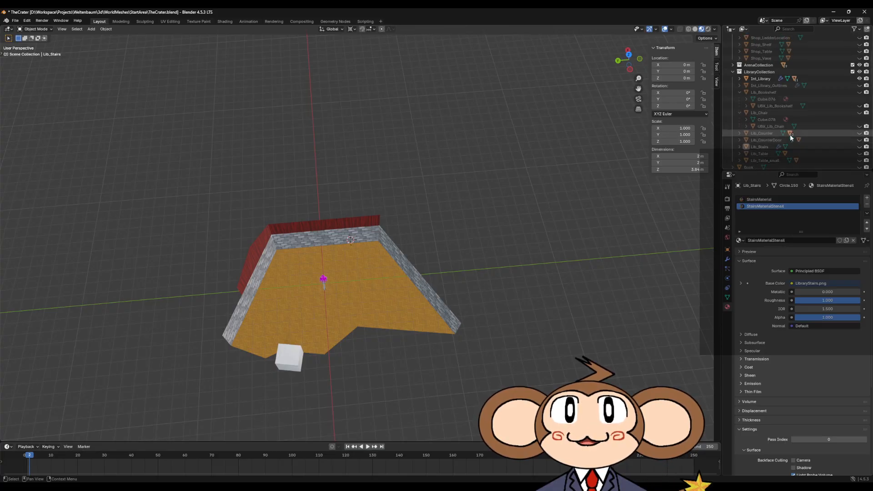
click(860, 79)
click(741, 92)
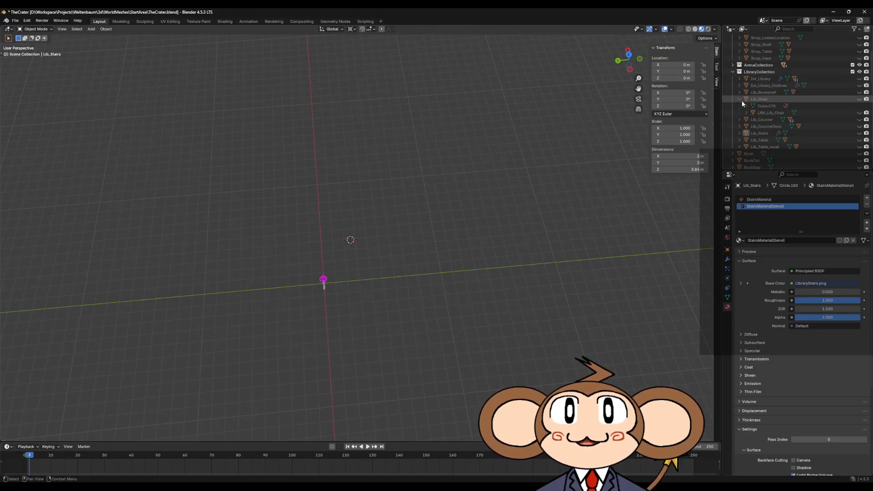
click(740, 99)
Collapse the library and shop collections and create a new collection named TavernCollection.
click(732, 71)
scroll(737, 70, up, 5)
click(732, 44)
right_click(754, 100)
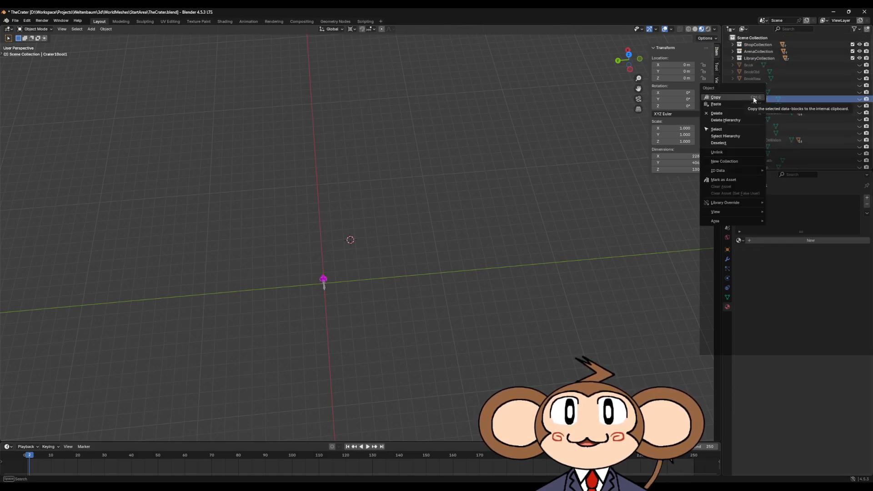
click(724, 161)
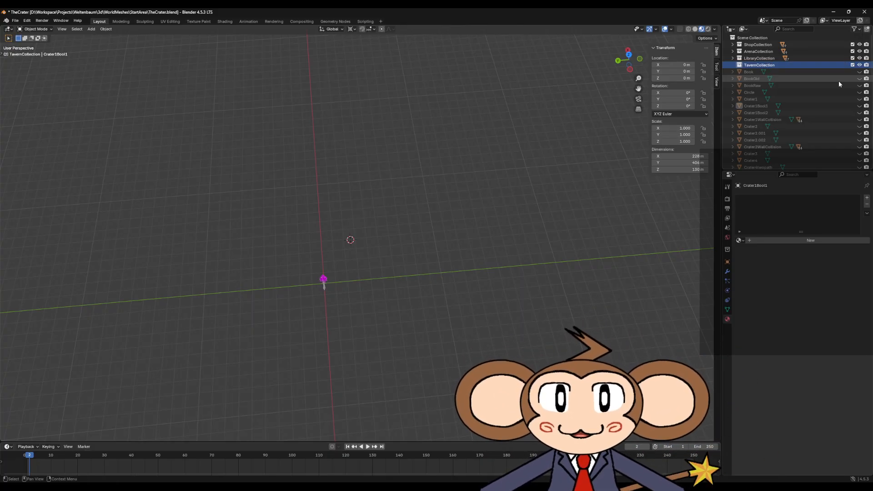
Unhide the Temple object and open its mesh for editing around the tavern building.
scroll(815, 111, down, 5)
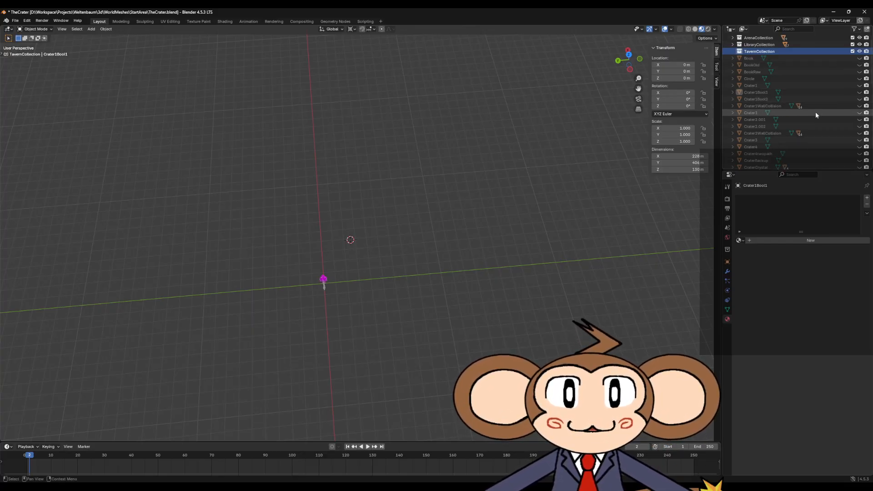
scroll(814, 114, down, 3)
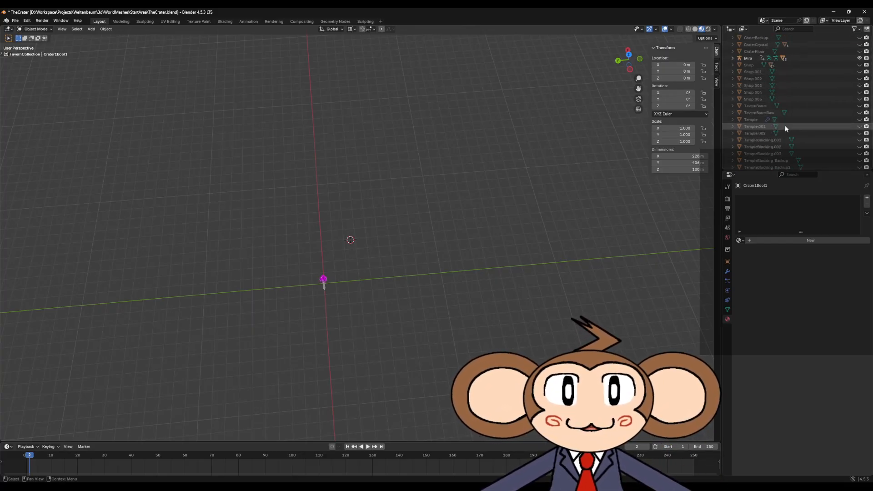
click(859, 119)
middle_drag(483, 326, 458, 253)
click(464, 307)
key(Tab)
scroll(451, 242, up, 2)
middle_drag(318, 214, 390, 227)
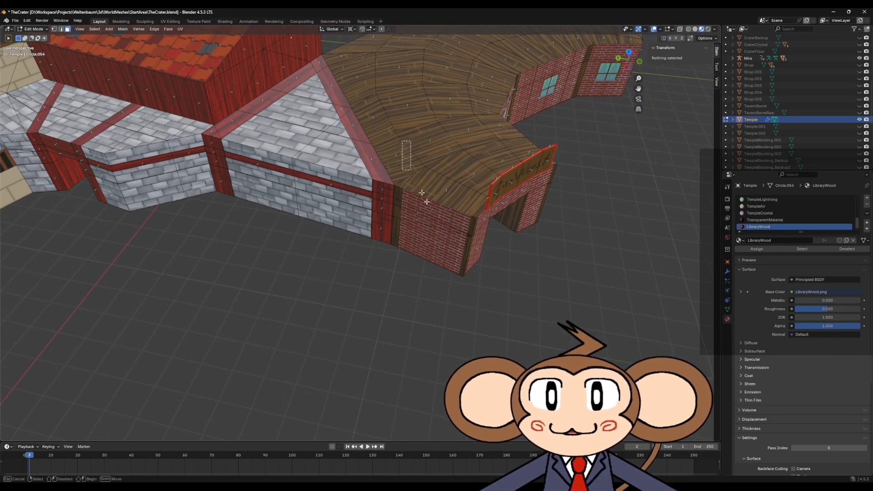
Select the faces of the tavern's entrance section and the wooden roof next to it.
drag(421, 192, 497, 292)
middle_drag(509, 233, 400, 164)
drag(400, 164, 523, 275)
middle_drag(524, 274, 481, 256)
shift+drag(344, 165, 460, 219)
middle_drag(460, 219, 491, 257)
Extend the face selection across the rest of the tavern's curved wooden roof.
shift+drag(350, 127, 484, 298)
middle_drag(546, 255, 519, 251)
shift+drag(464, 187, 602, 326)
middle_drag(602, 325, 556, 285)
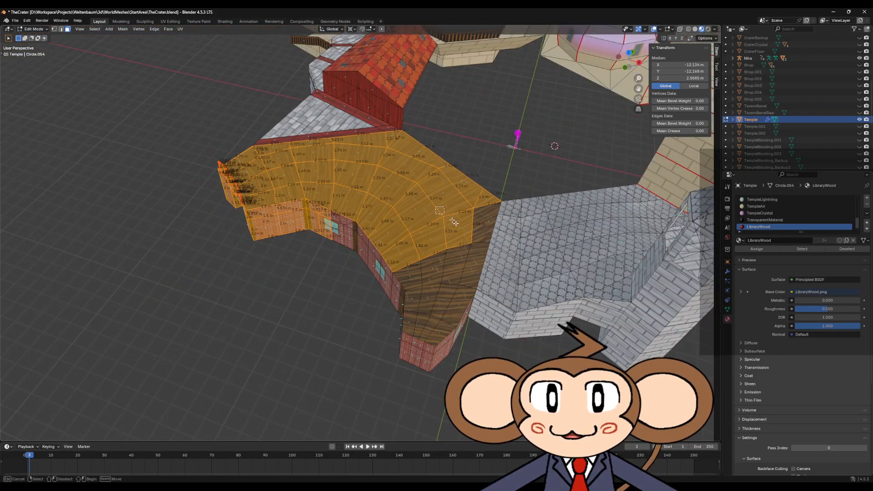
shift+drag(477, 243, 477, 243)
shift+drag(407, 253, 450, 321)
Add the brick and beam faces of the tavern's curved front wall and far end to the selection.
middle_drag(450, 321, 364, 139)
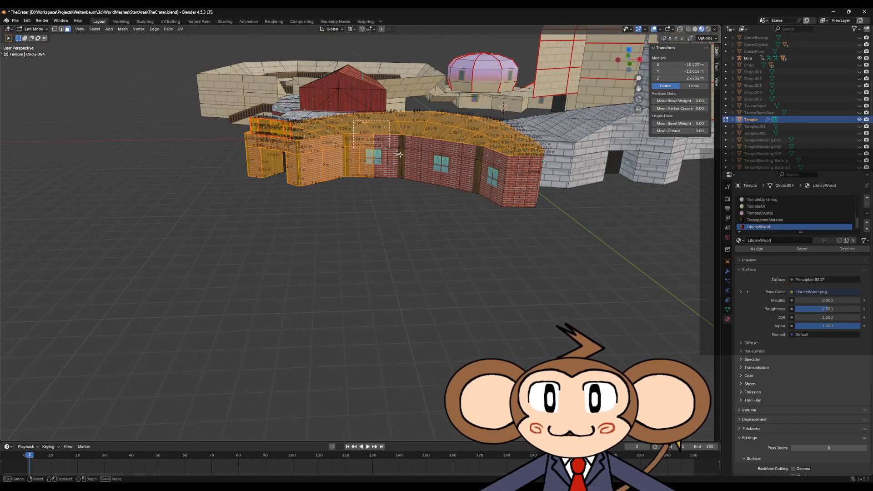
shift+drag(434, 174, 442, 175)
shift+drag(436, 144, 485, 202)
middle_drag(496, 185, 478, 186)
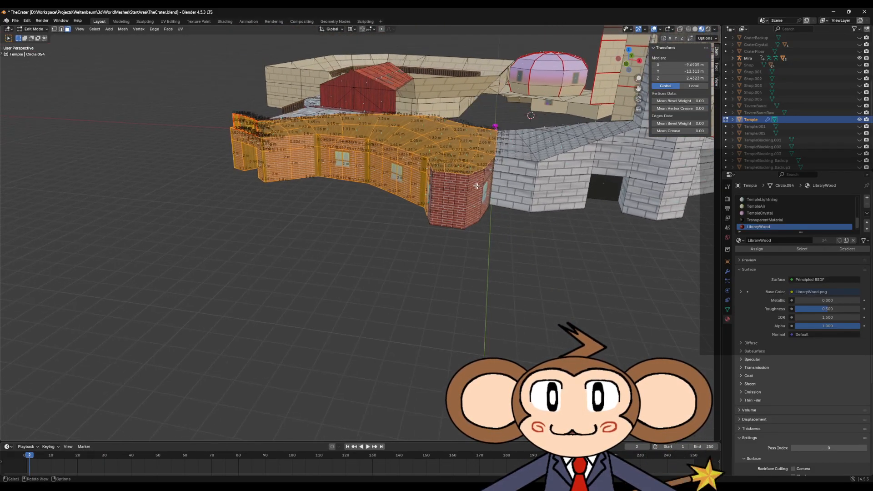
shift+drag(445, 220, 450, 226)
middle_drag(451, 226, 435, 227)
shift+drag(389, 171, 430, 243)
middle_drag(430, 243, 414, 245)
shift+drag(385, 182, 417, 230)
middle_drag(417, 230, 512, 199)
middle_drag(454, 232, 366, 182)
key(KP_Decimal)
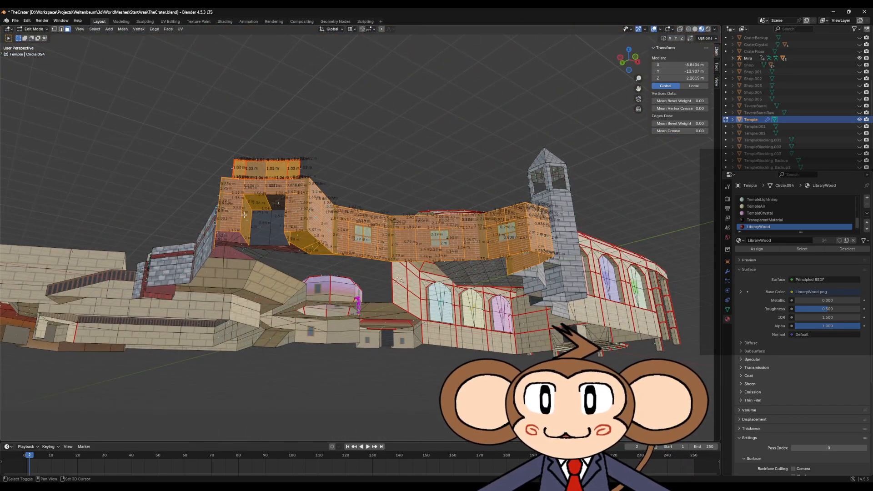
Duplicate the selected tavern faces in place and separate the copy into its own object.
middle_drag(266, 211, 440, 294)
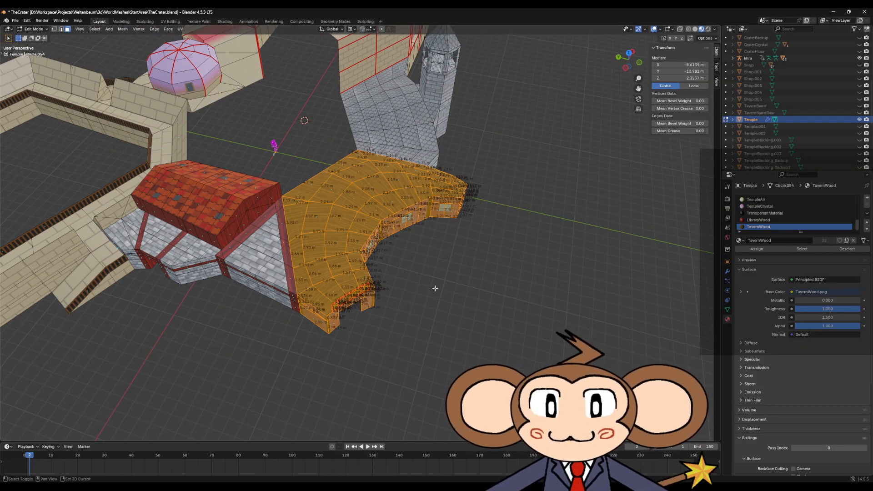
key(g)
right_click(435, 288)
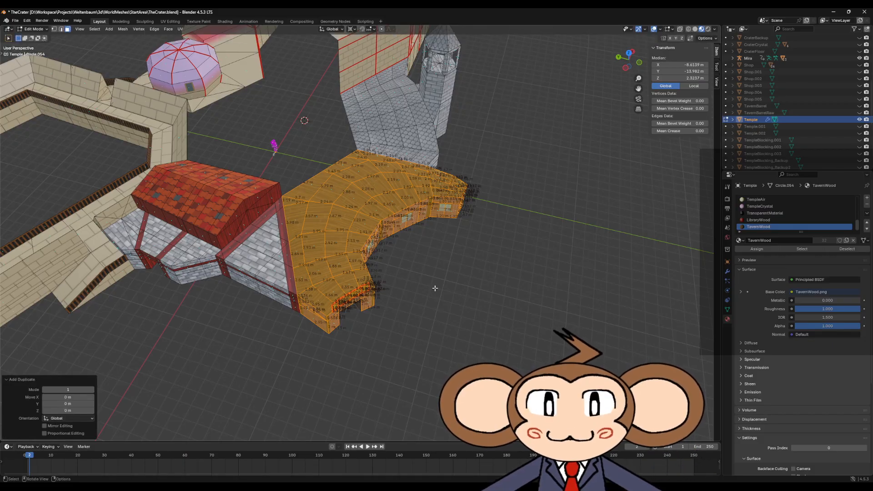
click(435, 288)
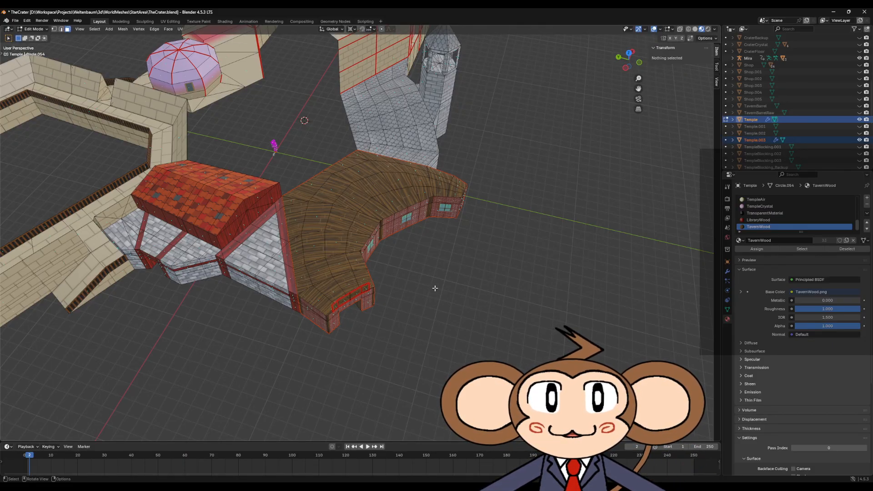
Return to Object Mode and move the separated tavern object Temple.003 into TavernCollection.
key(Tab)
click(755, 139)
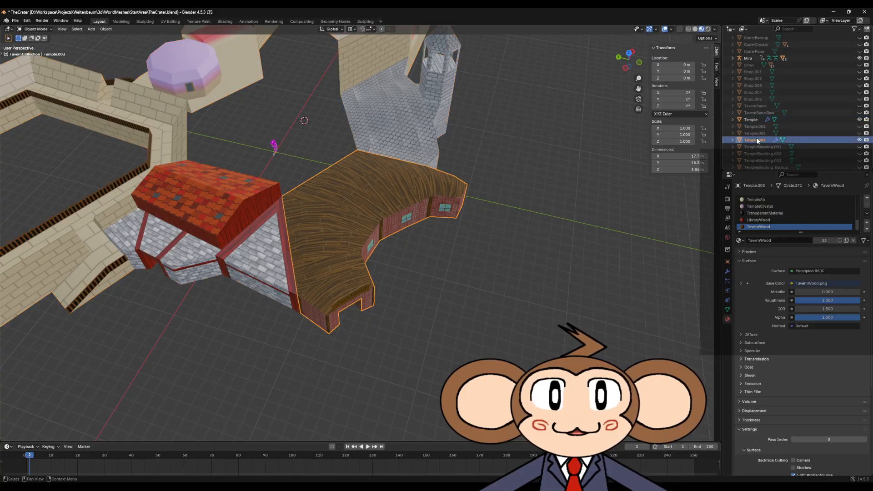
drag(752, 143, 754, 66)
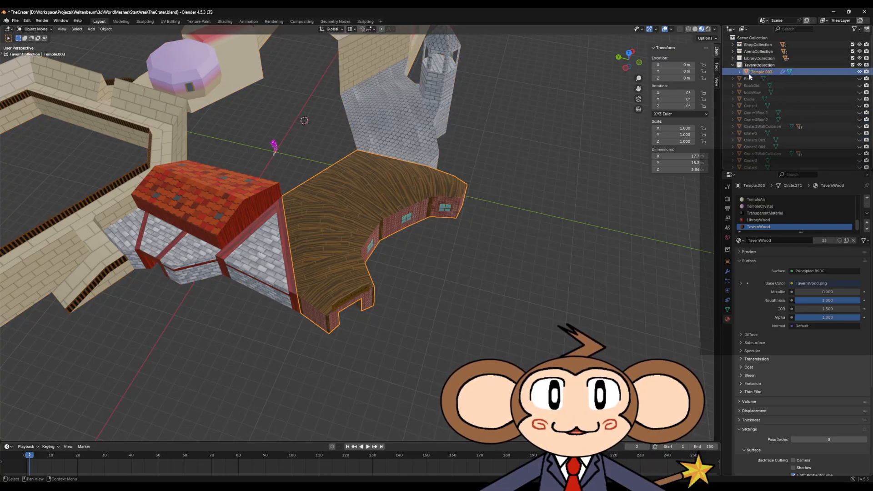
Hide the original Temple object to isolate the separated tavern object Temple.003.
scroll(800, 114, down, 8)
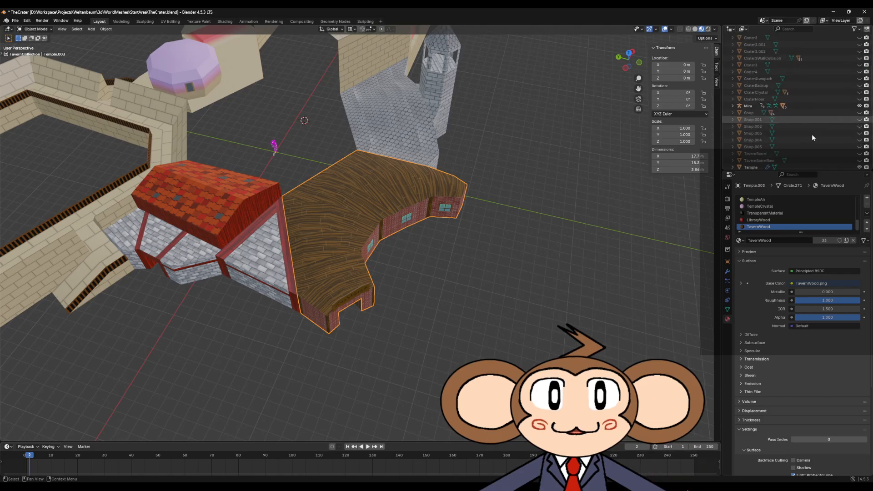
click(860, 127)
scroll(815, 131, up, 8)
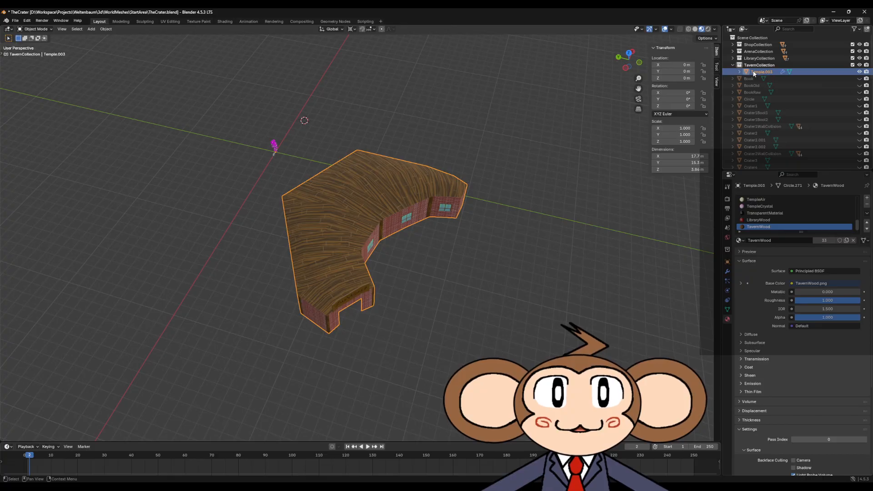
Edit Temple.003 in vertex selection mode and delete a box-selected group of vertices at the edge of the tavern's roof.
middle_drag(475, 257, 519, 266)
key(Tab)
scroll(536, 267, up, 4)
middle_drag(574, 241, 519, 234)
click(54, 29)
mouse_move(467, 156)
middle_down()
mouse_move(476, 156)
mouse_move(469, 141)
middle_up()
drag(466, 138, 542, 195)
key(x)
click(561, 200)
Try selecting the seam vertices along the top of the entrance's brick wall, just under the roof.
middle_drag(565, 201, 552, 360)
click(525, 344)
shift+click(572, 323)
middle_drag(573, 322, 476, 334)
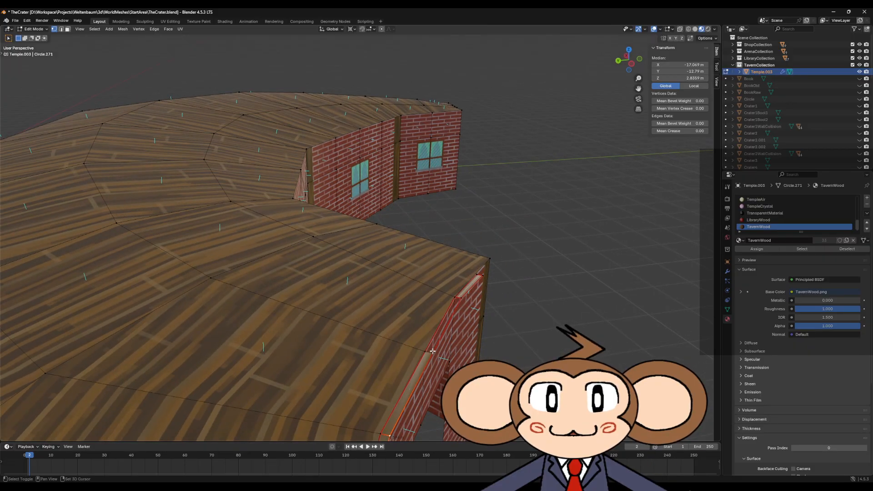
shift+click(471, 295)
shift+click(483, 276)
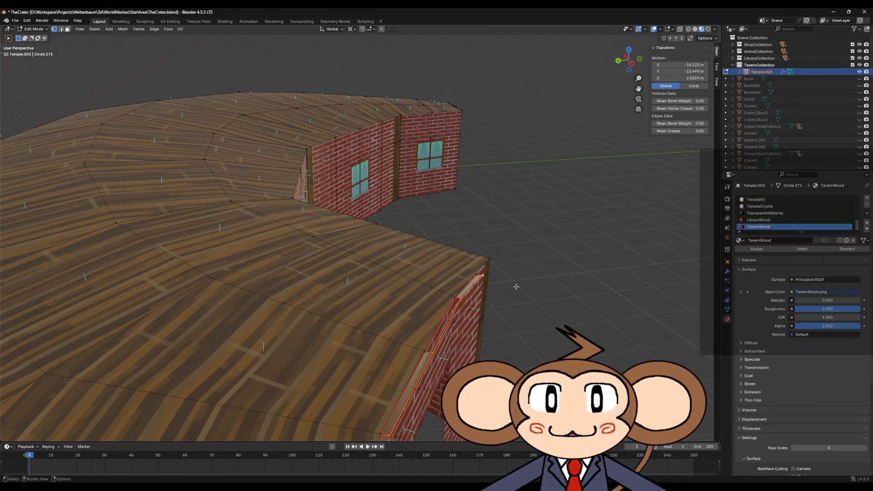
shift+click(478, 274)
right_click(480, 274)
click(480, 275)
Clear the seams from all edges of the tavern copy and deselect everything.
mouse_move(487, 288)
middle_down()
mouse_move(493, 296)
mouse_move(485, 285)
middle_up()
key(a)
key(2)
key(ctrl+e)
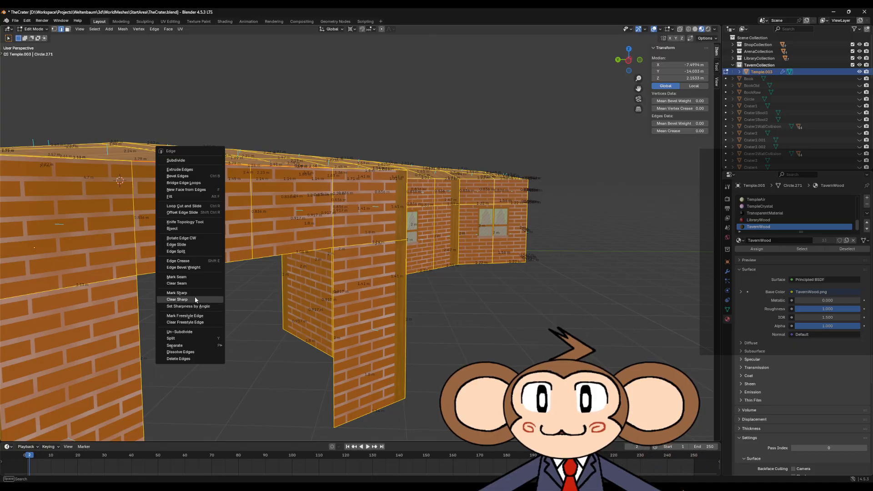
click(196, 284)
key(alt+a)
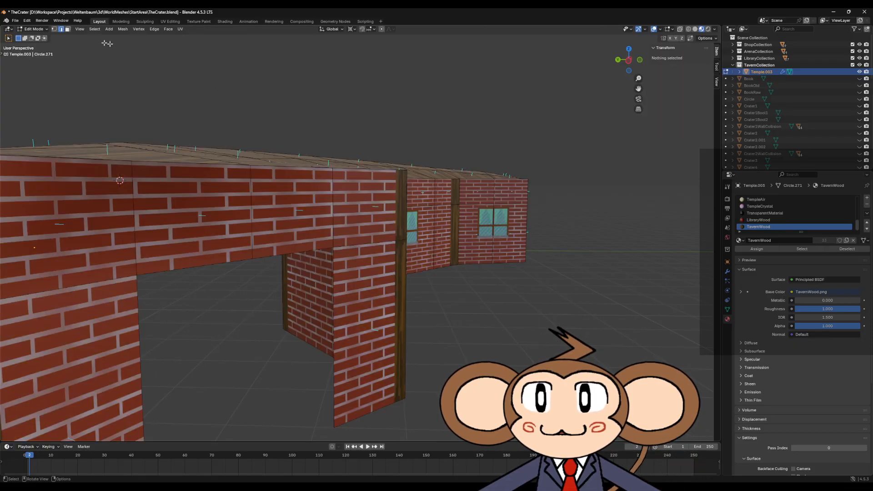
scroll(212, 127, down, 5)
middle_drag(273, 150, 292, 114)
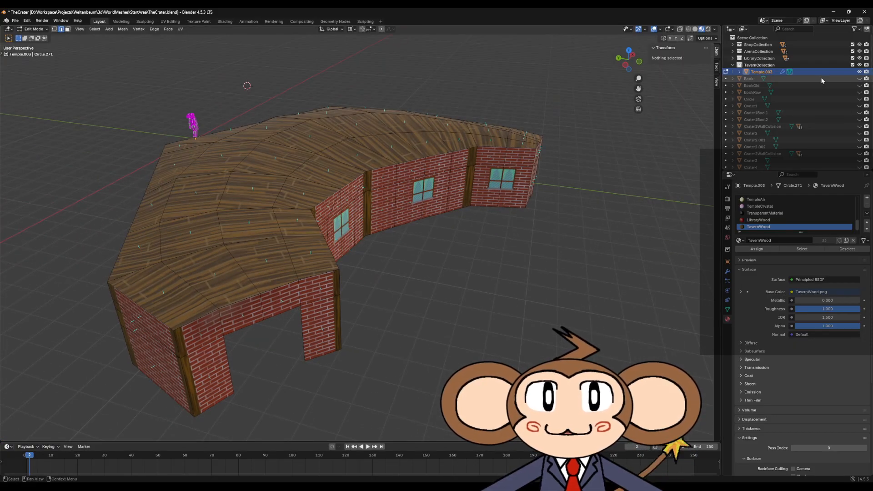
Hide Temple.003 and show the original Temple object in its place for comparison.
click(860, 71)
scroll(829, 141, down, 6)
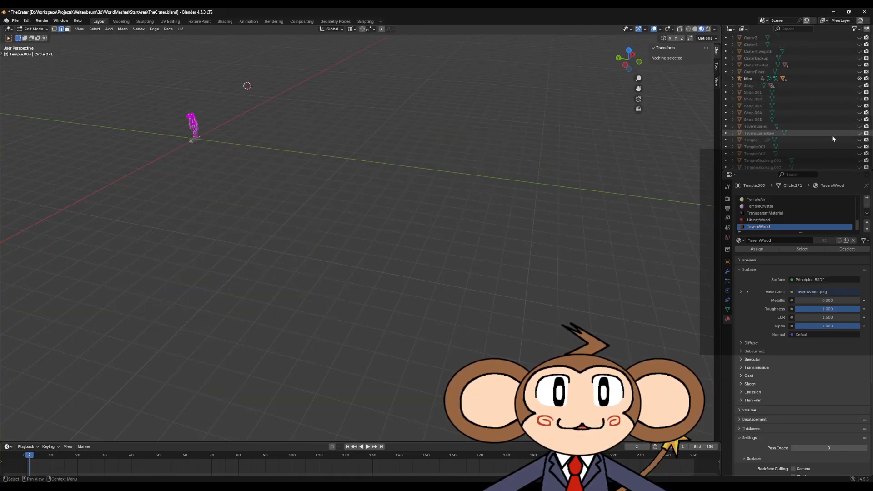
click(859, 140)
scroll(347, 218, up, 3)
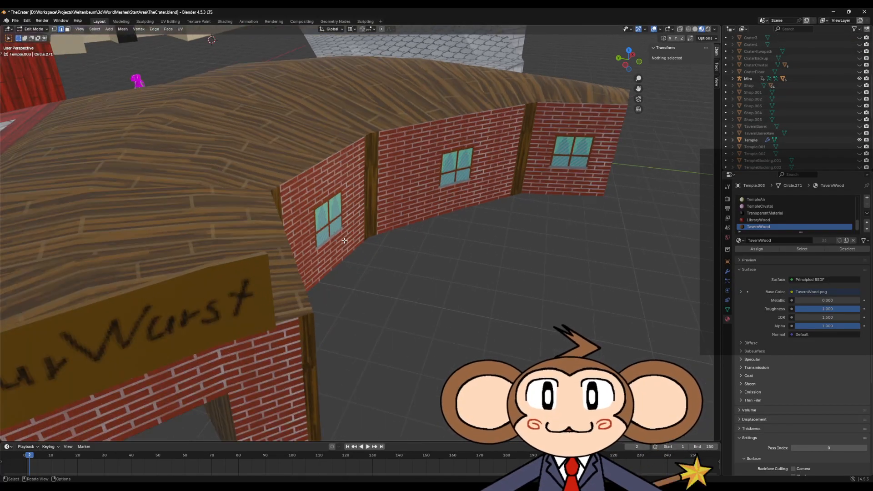
Edit the original Temple object and inspect an edge at the top of its tavern entrance wall.
key(Tab)
click(243, 212)
key(Tab)
middle_drag(244, 214, 290, 216)
click(254, 176)
scroll(261, 177, up, 3)
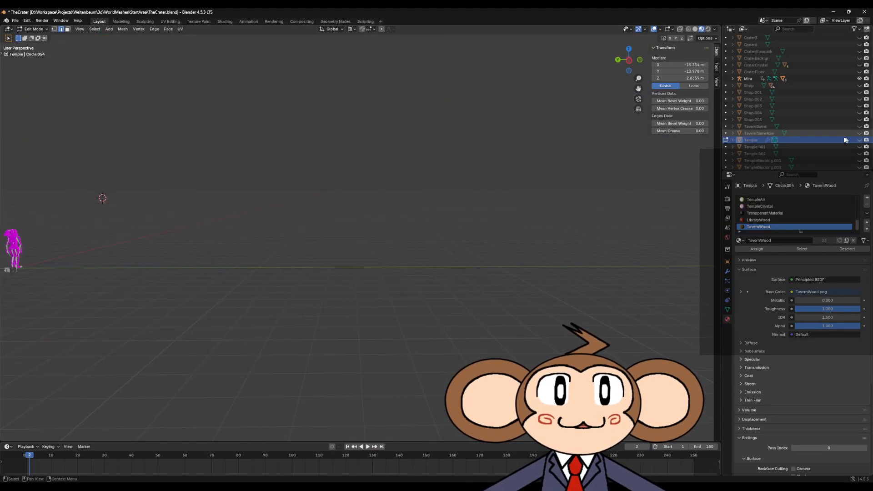
Make Temple.003 visible again in TavernCollection and return to Object Mode with it selected.
scroll(845, 140, up, 6)
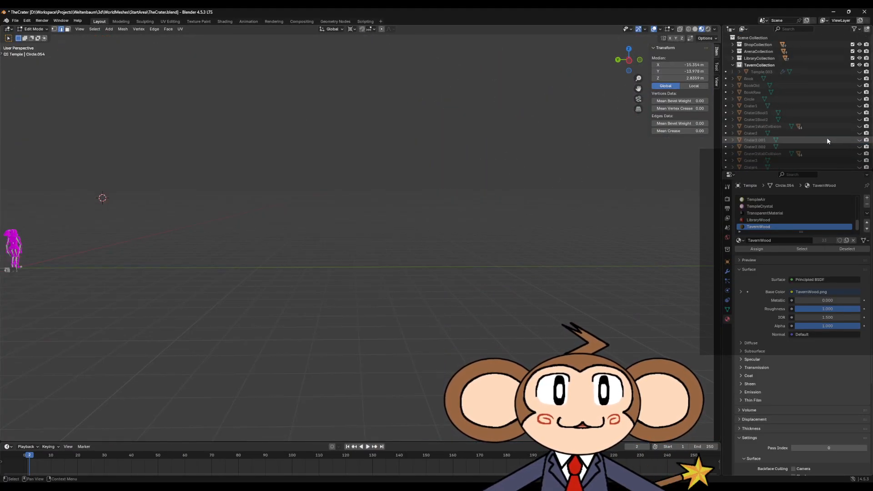
click(860, 72)
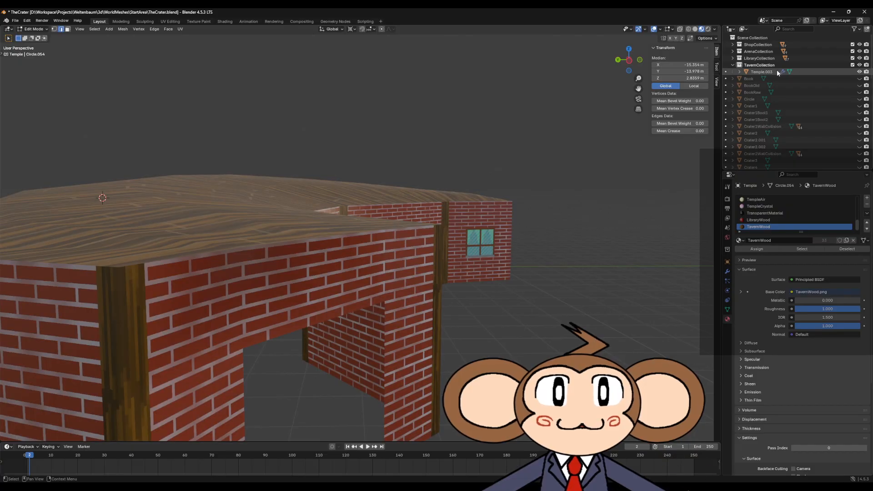
click(773, 72)
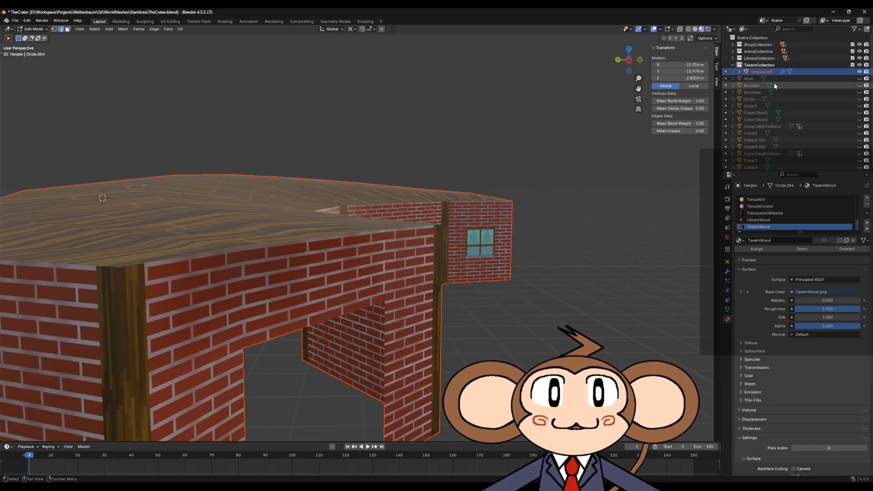
key(Tab)
Rename the object Temple.003 as Int_Tavern.
double_click(767, 72)
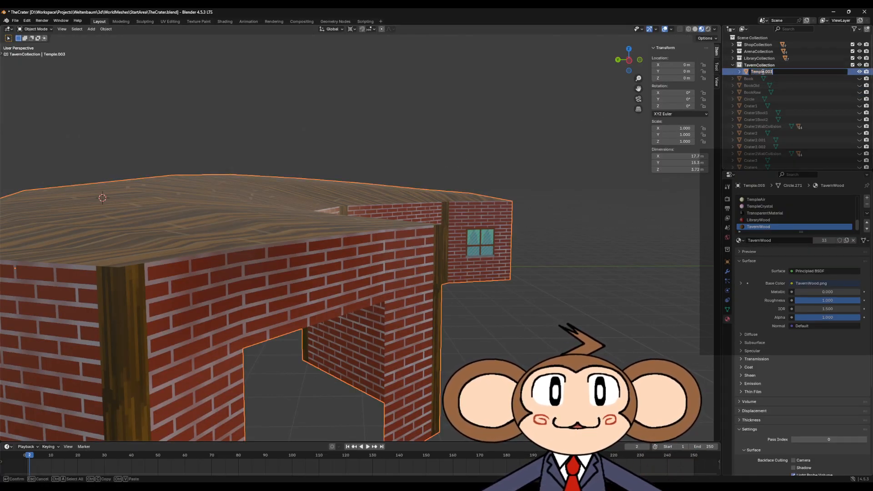
key(BackSpace)
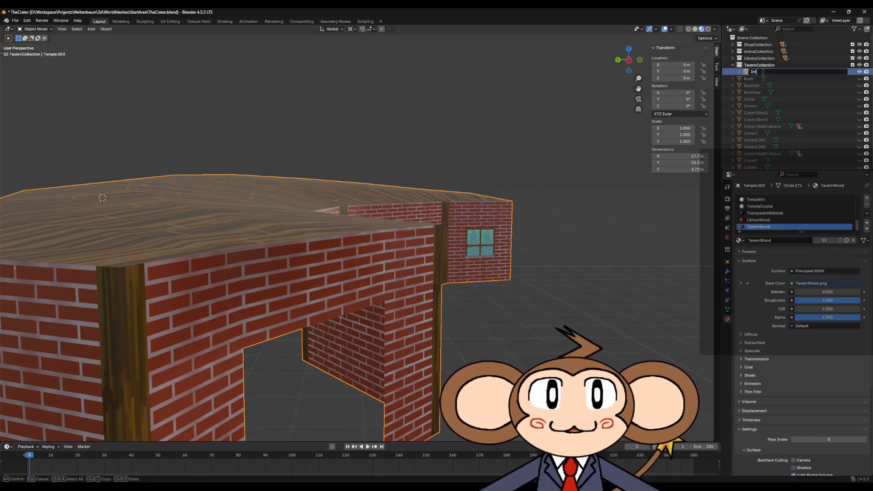
text(Int_Tavern)
key(Return)
Remove the Int_LibraryMaterial slot from Int_Tavern's material list.
middle_drag(540, 177, 435, 246)
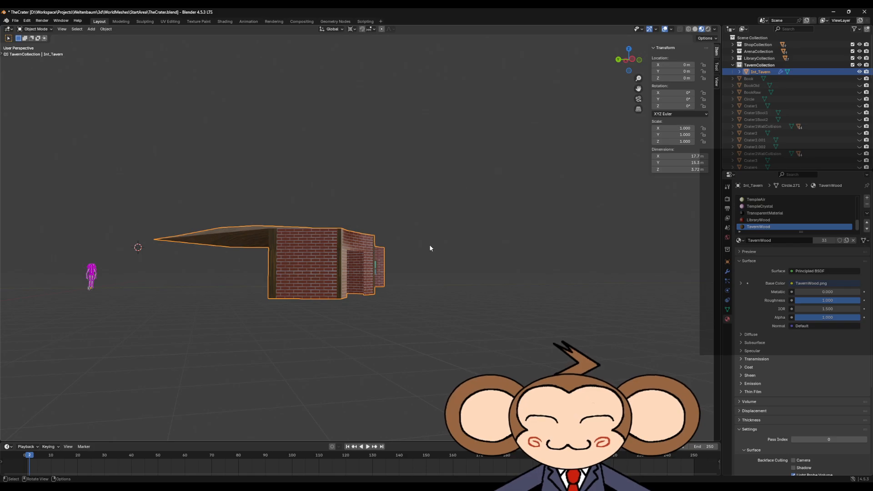
middle_drag(430, 248, 458, 274)
scroll(793, 199, up, 10)
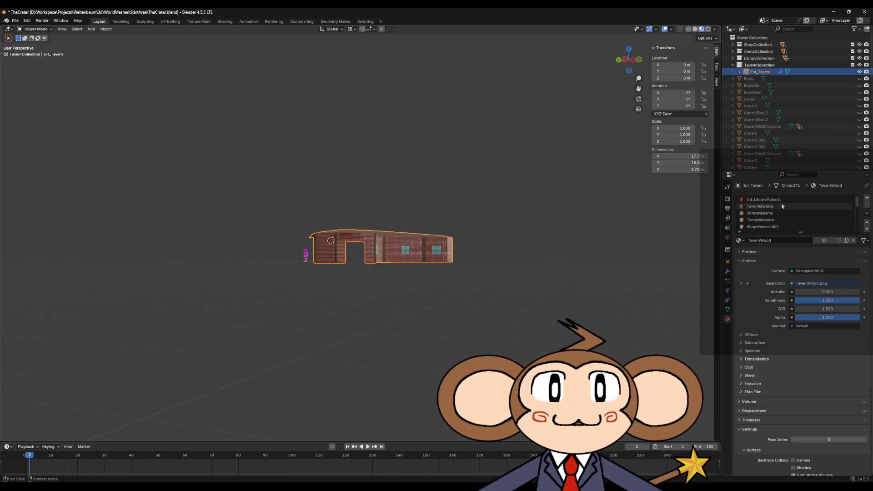
click(782, 200)
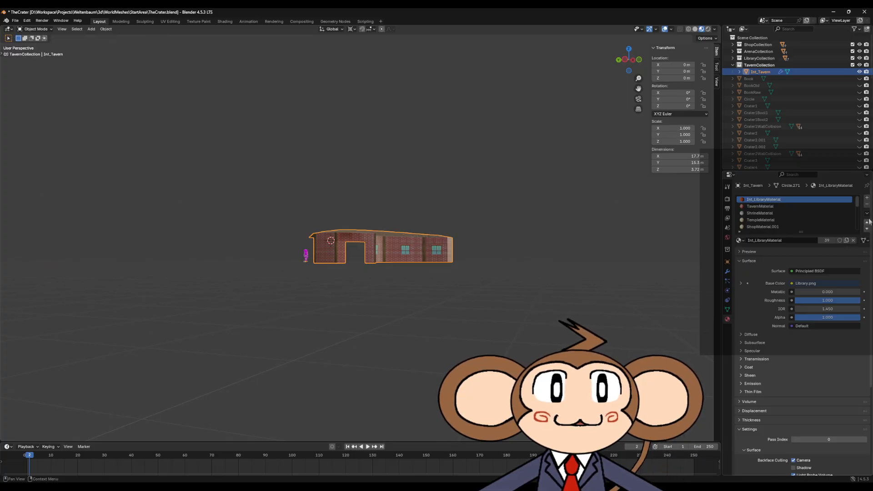
click(867, 204)
Remove the material slots from ShrineMaterial through LibraryWood, keeping only TavernMaterial and TavernWood on Int_Tavern.
click(812, 205)
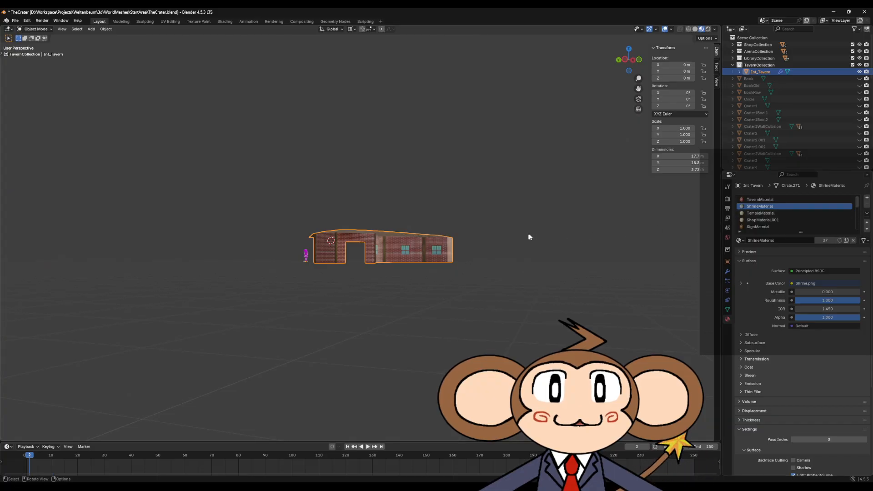
middle_drag(526, 238, 577, 249)
click(867, 206)
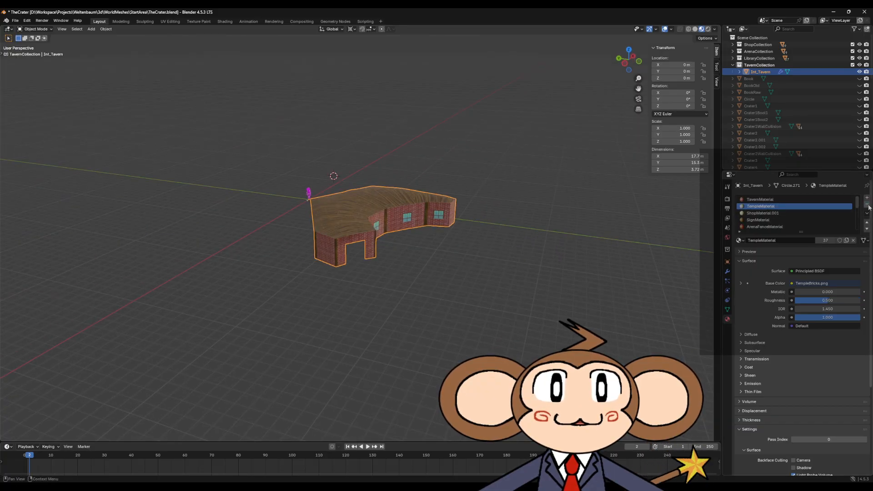
click(868, 206)
click(868, 206)
click(868, 206)
click(868, 205)
click(868, 206)
click(868, 206)
click(868, 206)
click(868, 205)
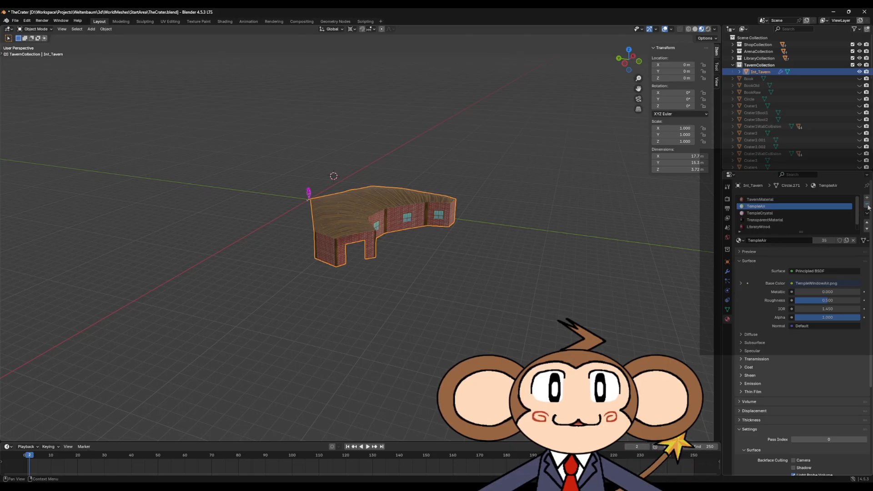
click(868, 206)
click(868, 206)
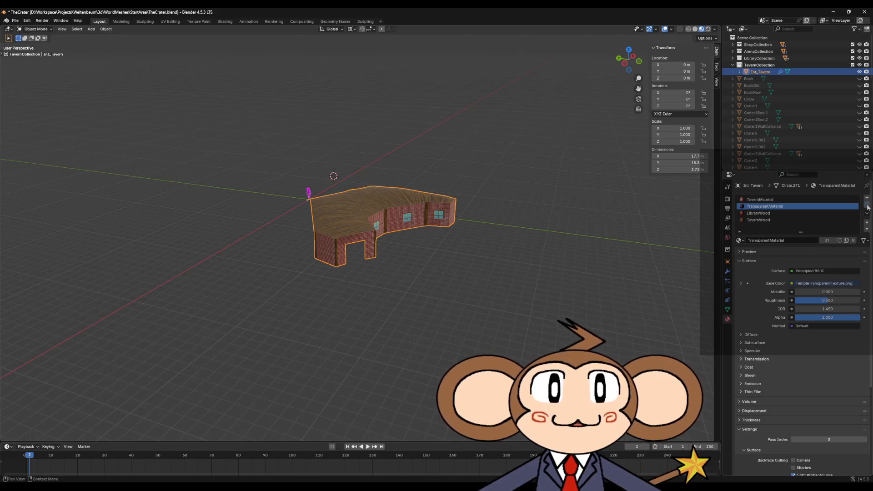
click(868, 206)
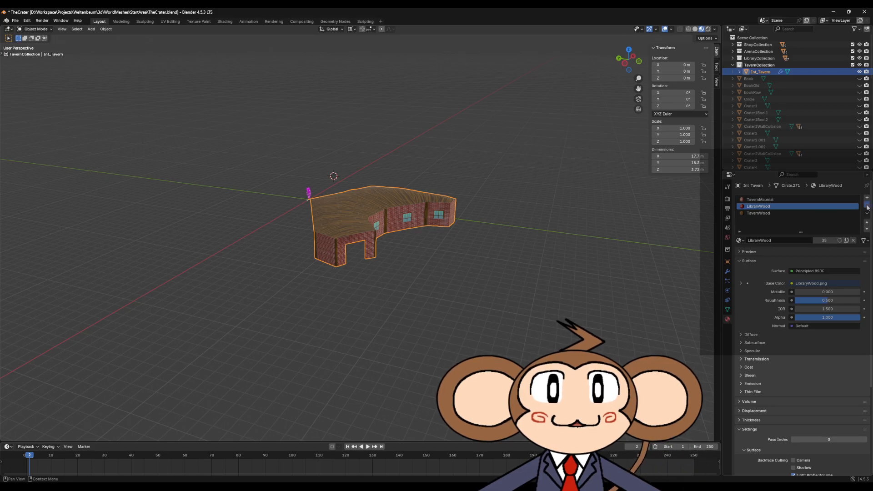
click(868, 205)
In Edit Mode, check which faces use TavernMaterial and TavernWood by selecting each material's faces, clearing the selection after each.
scroll(538, 234, up, 4)
middle_drag(539, 234, 590, 240)
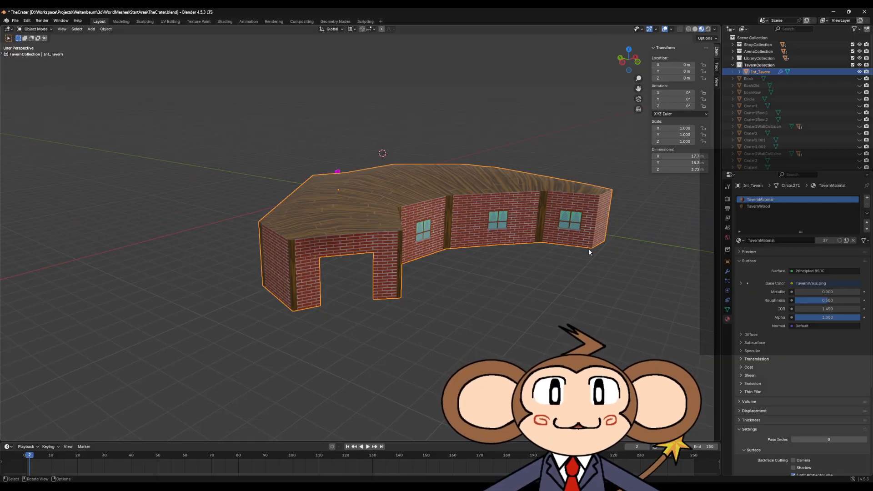
key(Tab)
click(809, 249)
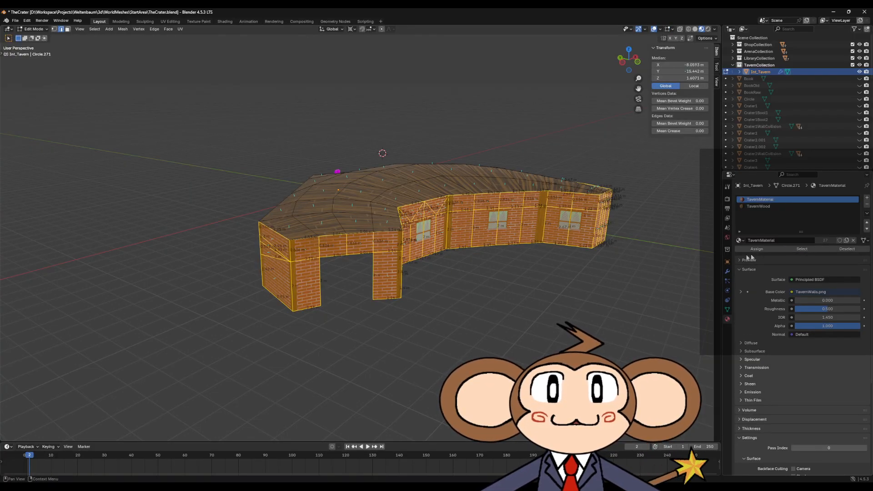
click(763, 206)
key(alt+a)
click(801, 249)
key(alt+a)
Select the TavernMaterial faces again, examine them around the building, and clear the selection.
click(760, 200)
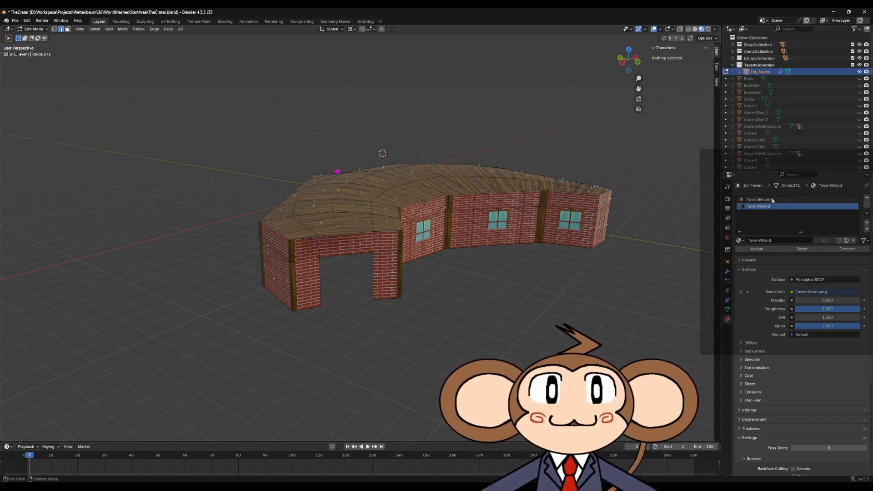
click(803, 250)
middle_drag(545, 273, 433, 285)
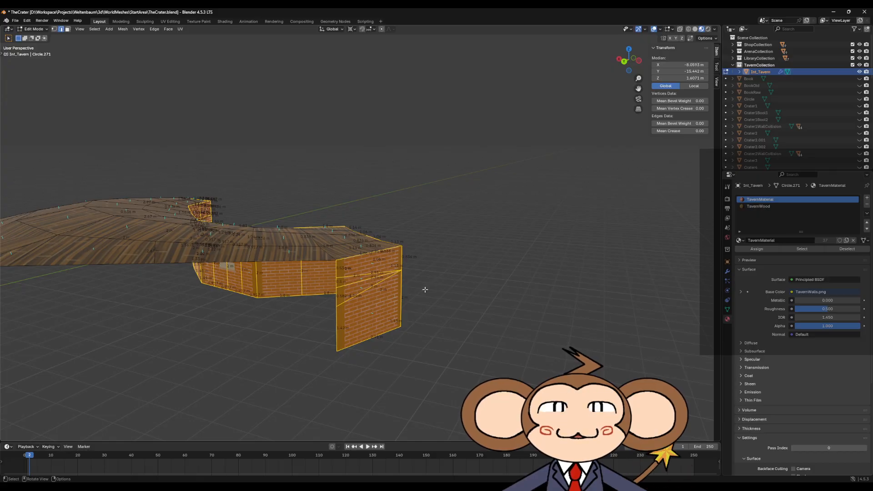
click(474, 313)
middle_drag(496, 316, 422, 307)
middle_drag(451, 239, 482, 234)
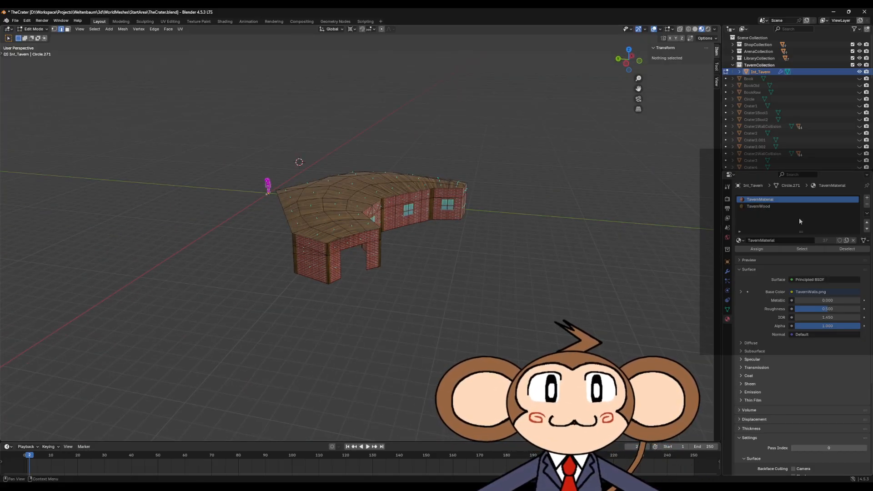
Duplicate the TavernWood material for Int_Tavern and rename the copy Int_TavernWood.
click(771, 206)
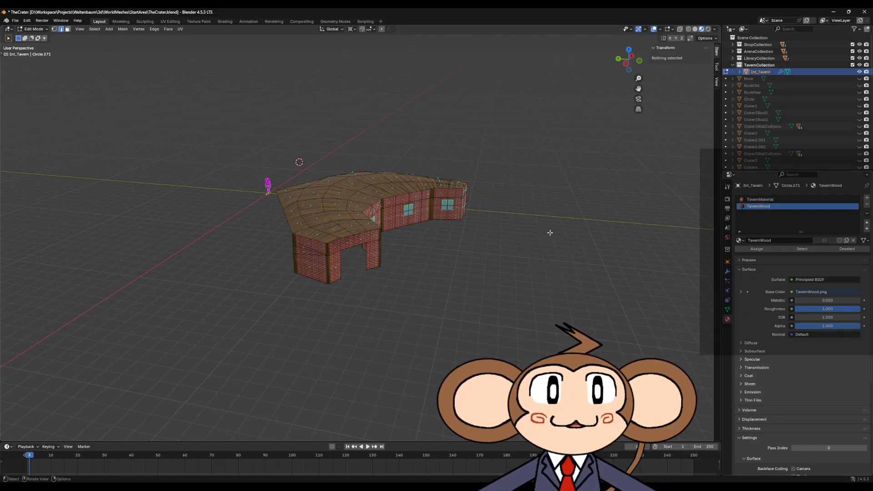
click(848, 241)
key(F2)
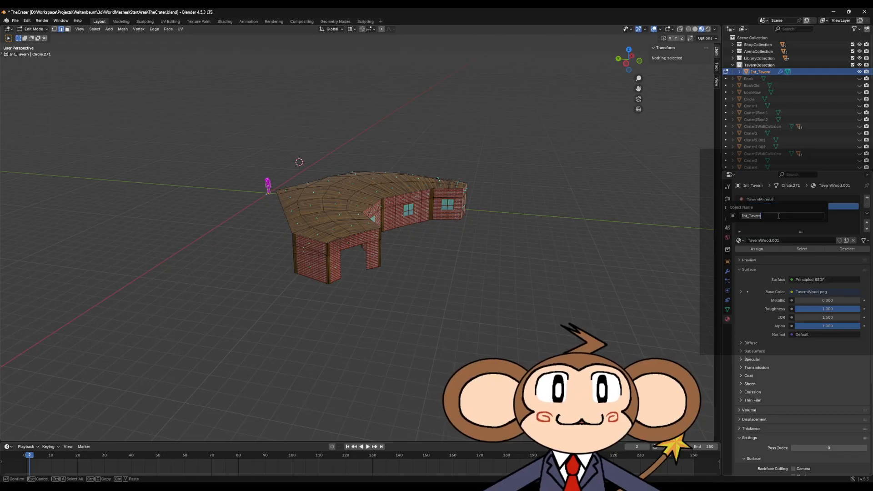
key(Escape)
double_click(776, 207)
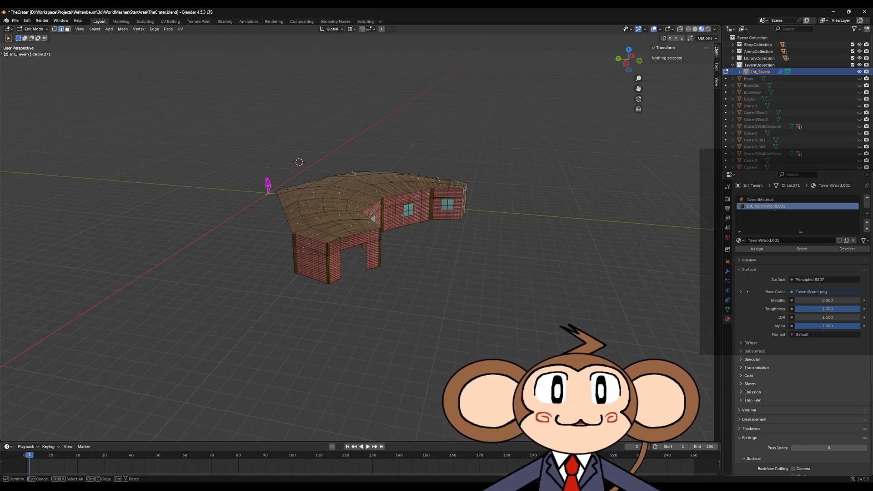
text(Int_TavernWood)
key(Return)
Duplicate the TavernMaterial for Int_Tavern's walls and rename the copy Int_TavernMaterial.
click(773, 200)
click(847, 241)
double_click(758, 199)
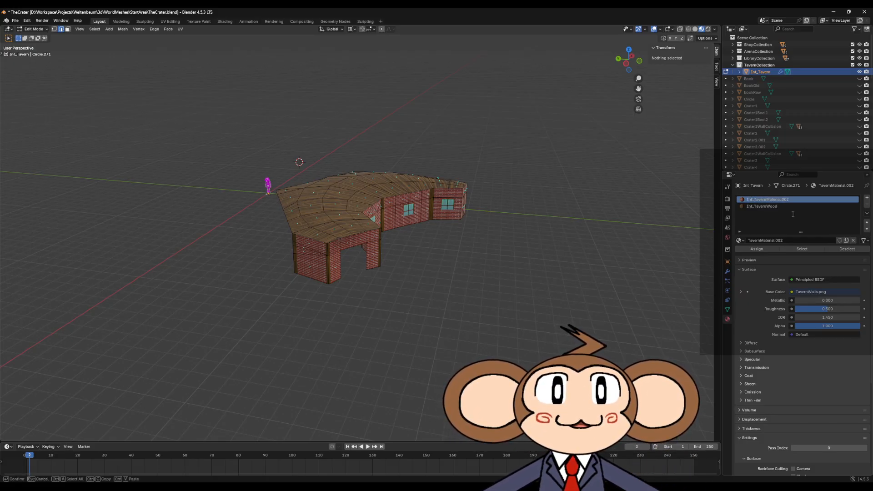
key(BackSpace)
key(BackSpace)
key(BackSpace)
key(Return)
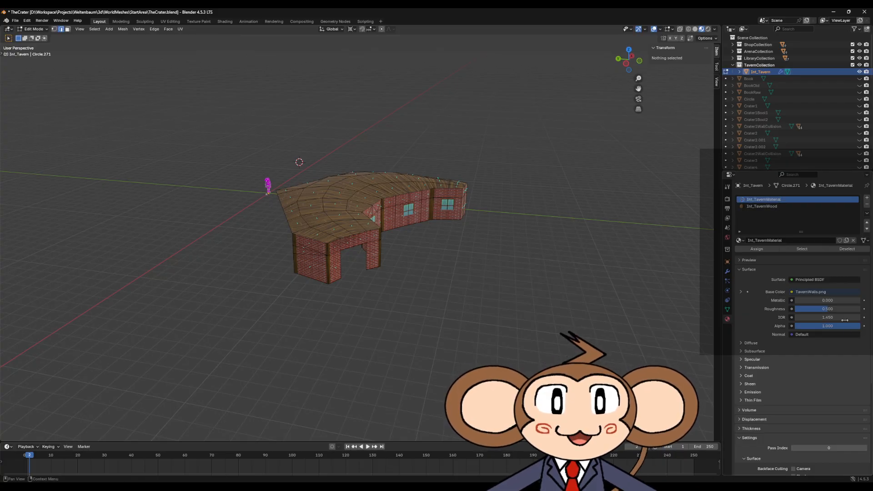
Enable camera backface culling for both the Int_TavernMaterial and Int_TavernWood materials.
scroll(835, 350, down, 3)
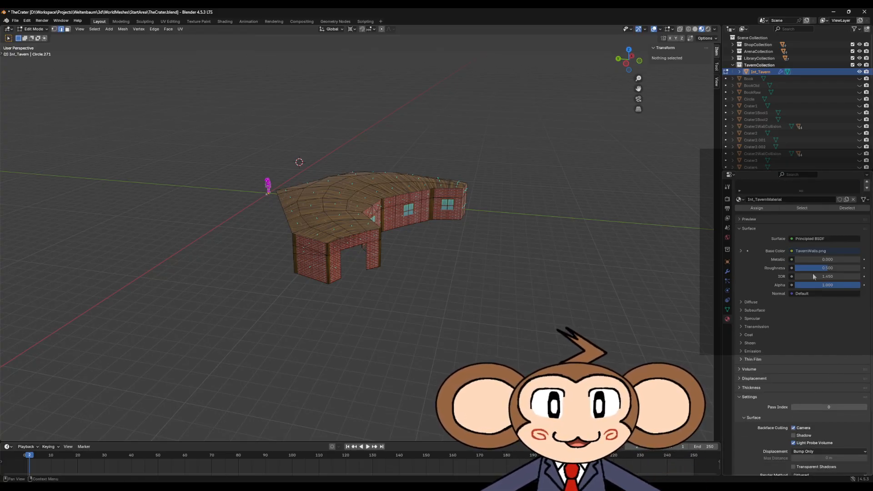
scroll(769, 195, up, 3)
click(774, 206)
scroll(774, 209, down, 6)
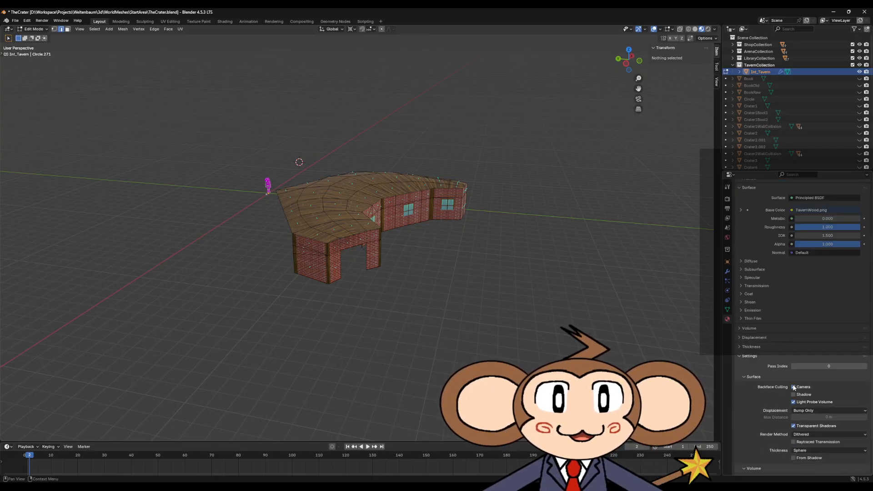
Flip the normals of the entire Int_Tavern mesh, then clear the selection.
click(454, 224)
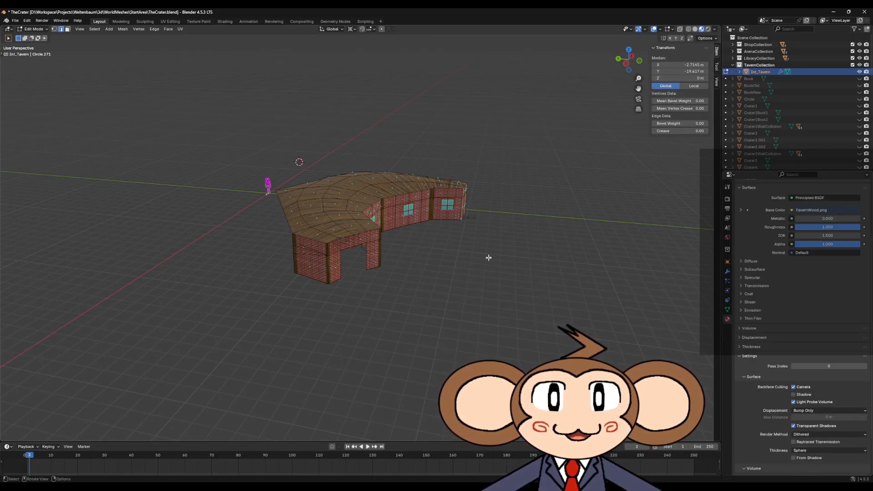
key(a)
middle_drag(569, 268, 567, 274)
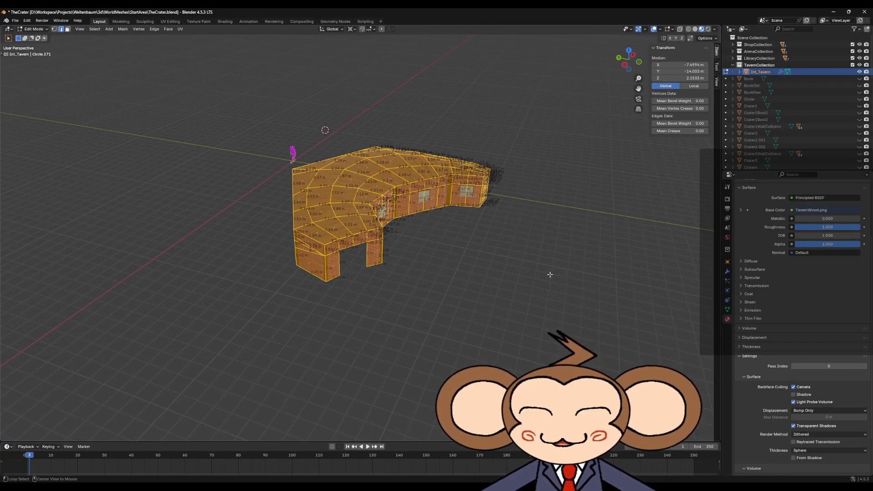
key(alt+n)
click(550, 275)
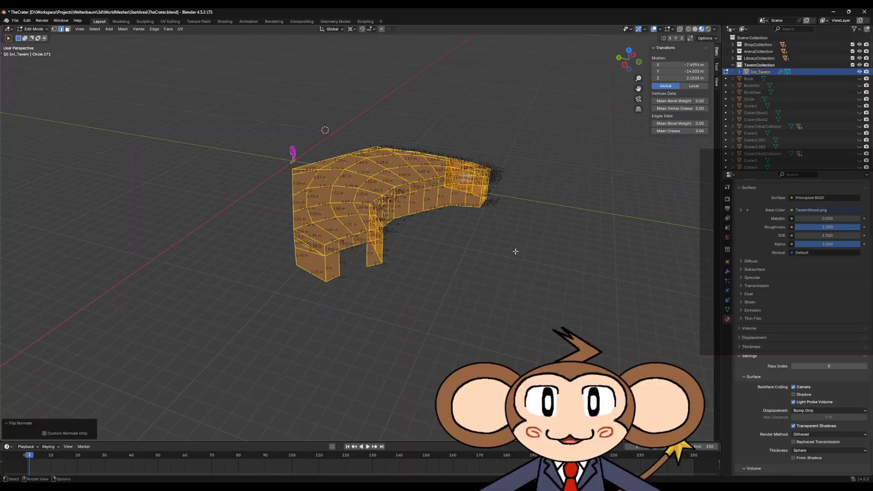
key(alt+a)
Check the building from another side and flip all of the mesh's normals back again.
middle_drag(566, 264, 355, 246)
scroll(410, 244, up, 4)
key(a)
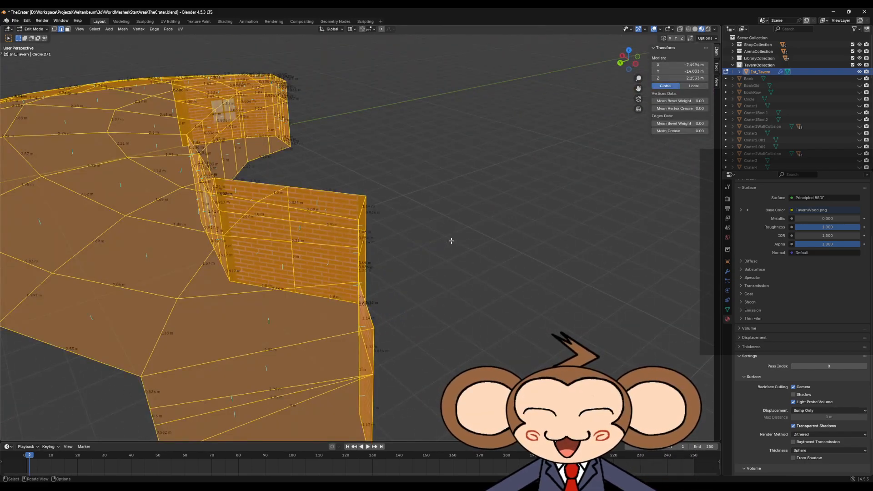
key(alt+n)
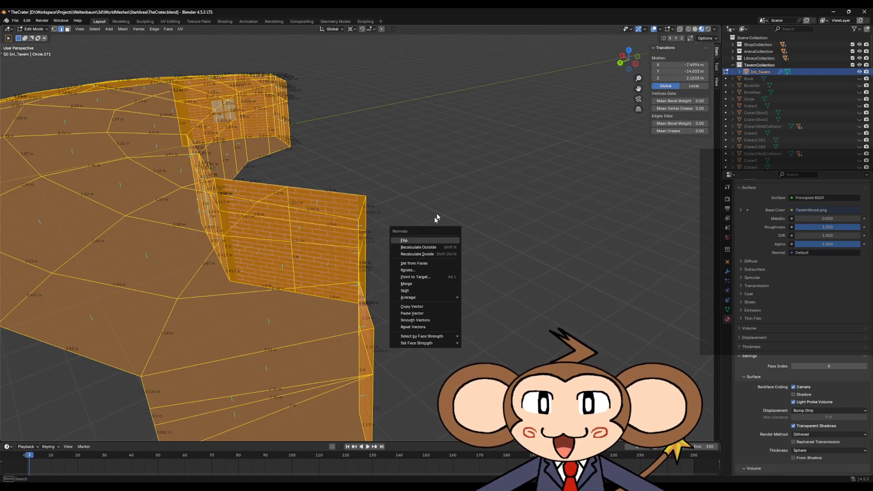
click(410, 240)
Dissolve the lower slanted edge running across the brick end wall between its two wooden posts.
scroll(436, 226, down, 5)
click(431, 242)
middle_drag(425, 250, 400, 255)
click(55, 30)
click(323, 320)
middle_drag(321, 313, 305, 285)
middle_drag(257, 258, 301, 272)
middle_drag(432, 277, 381, 268)
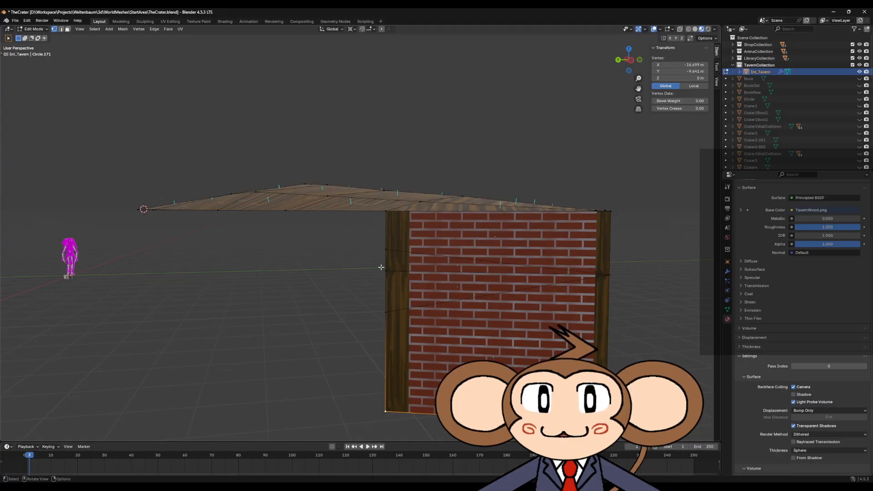
click(395, 312)
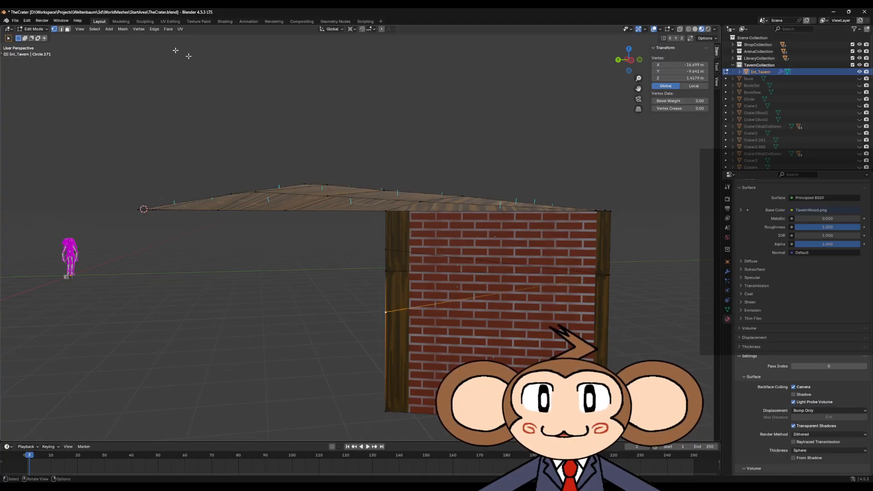
key(2)
click(451, 300)
right_click(451, 300)
key(x)
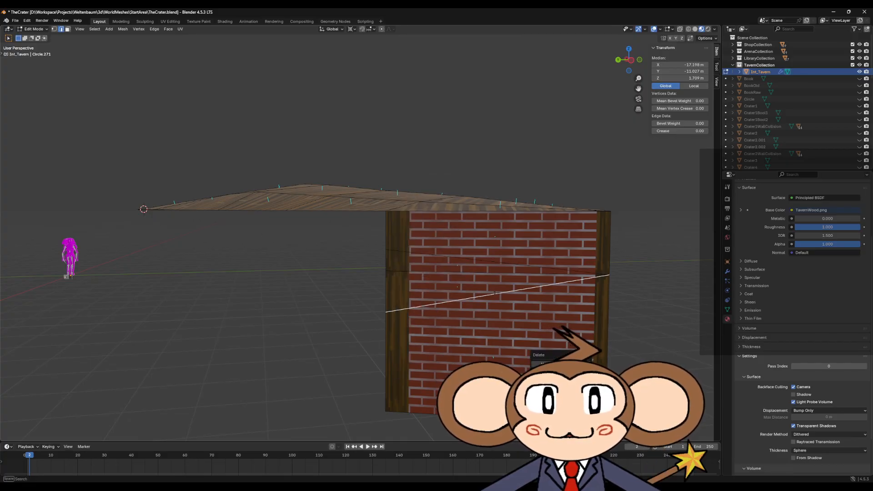
click(550, 407)
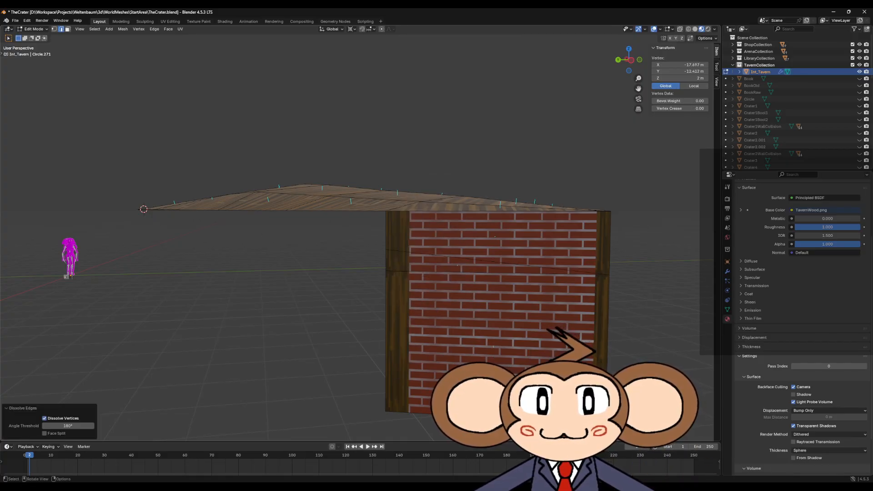
Dissolve the remaining slanted edge higher up on the brick end wall.
click(451, 257)
right_click(451, 257)
click(452, 257)
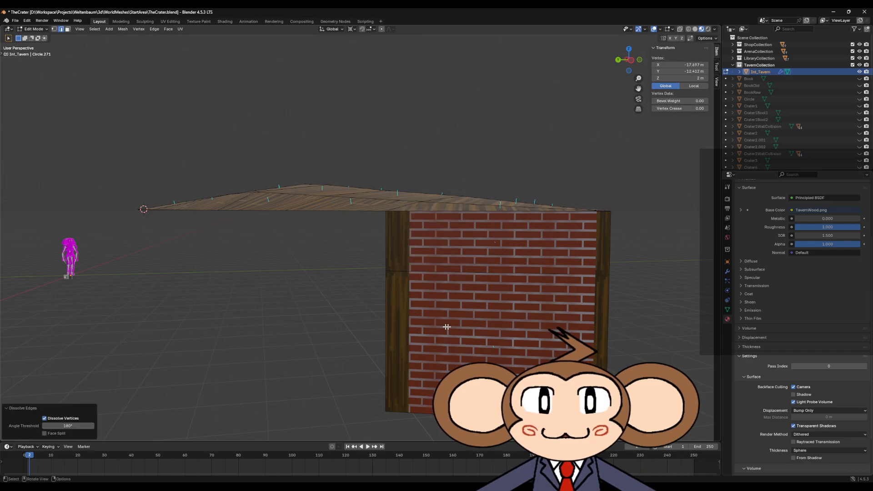
Snap the 3D cursor to the mid-height vertex on the wooden post at the open side of the brick end wall.
middle_drag(446, 327, 475, 320)
middle_drag(471, 323, 491, 325)
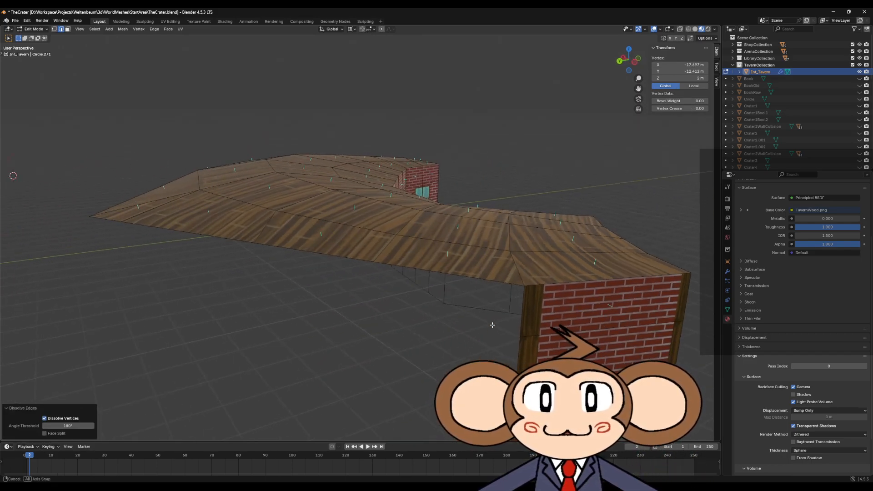
scroll(491, 324, down, 1)
middle_drag(247, 177, 260, 162)
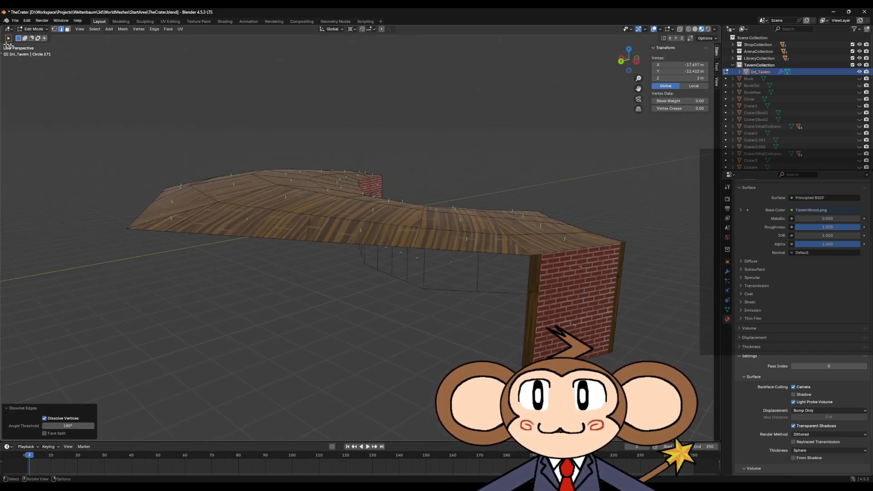
click(53, 29)
middle_drag(467, 321, 499, 295)
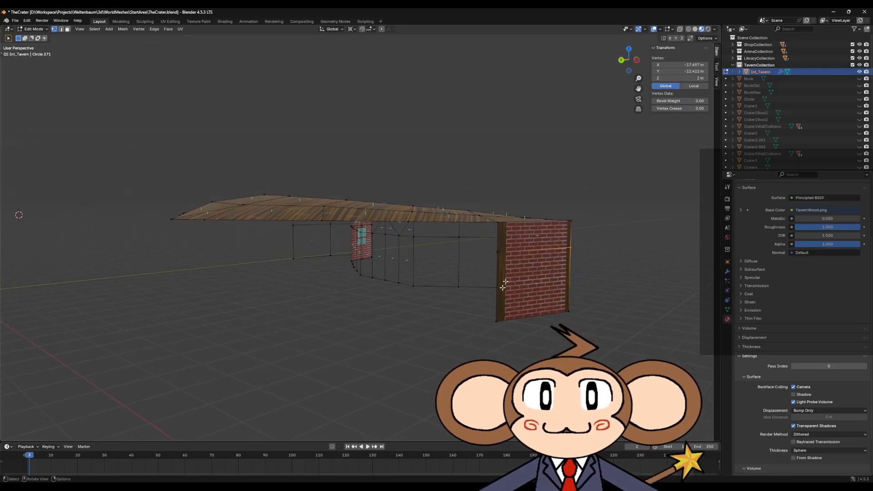
click(498, 251)
key(shift+s)
click(491, 261)
Extrude the roof's open eave vertices, except the post corner, down to the 3D cursor's height using a Z scale of 0.
middle_drag(426, 223, 404, 318)
alt+click(404, 316)
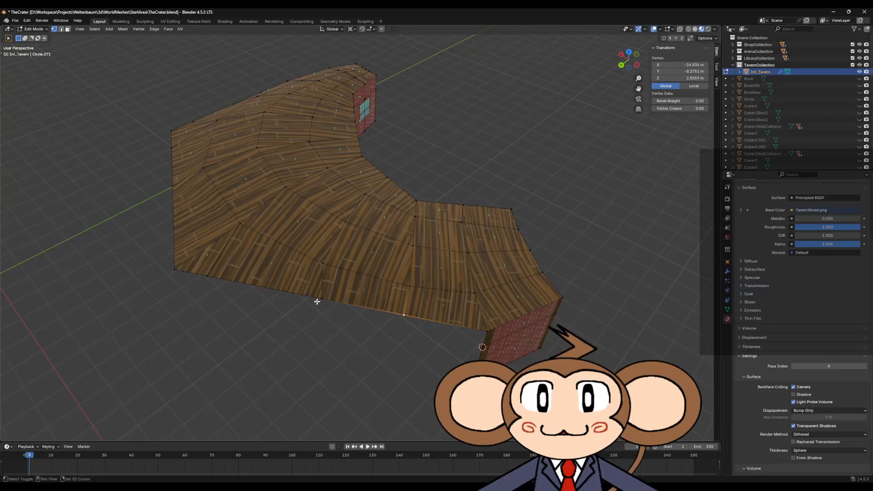
middle_drag(207, 278, 260, 299)
shift+click(213, 298)
shift+click(180, 293)
key(e)
right_click(260, 298)
key(s)
key(z)
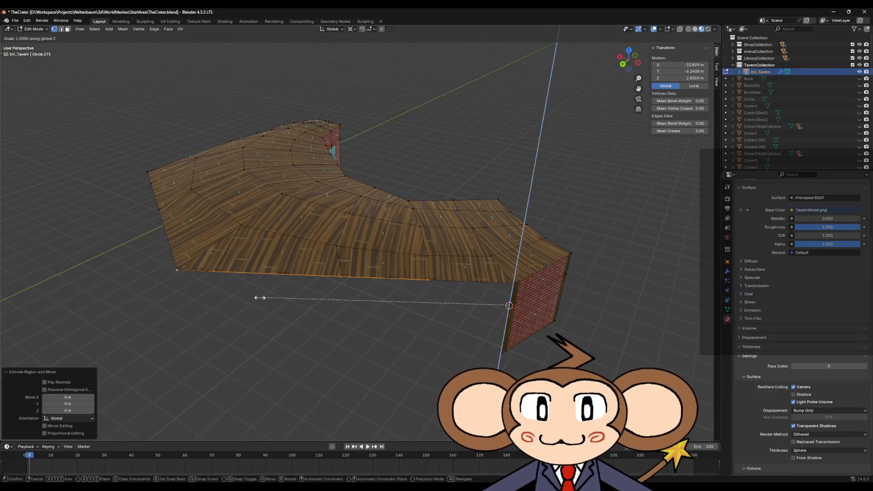
key(0)
key(Return)
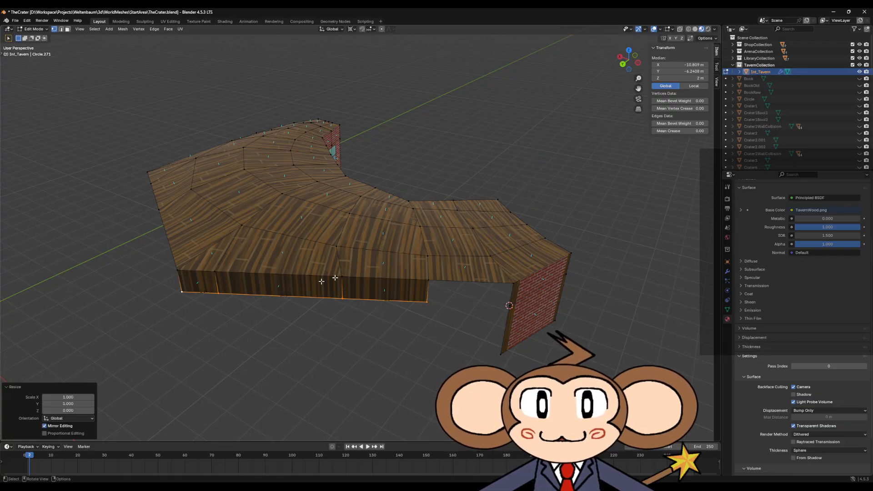
Fill the gap between the new wall strip and the wooden post with a face.
click(429, 281)
shift+click(427, 301)
shift+click(511, 306)
shift+click(515, 283)
key(f)
Clear the selection and snap the 3D cursor to the bottom vertex of the wooden post.
middle_drag(519, 315, 499, 342)
key(alt+a)
click(505, 336)
key(shift+s)
click(541, 365)
Extrude the wall strip's lower vertices down to ground level at the 3D cursor using a Z scale of 0.
click(423, 271)
shift+click(337, 268)
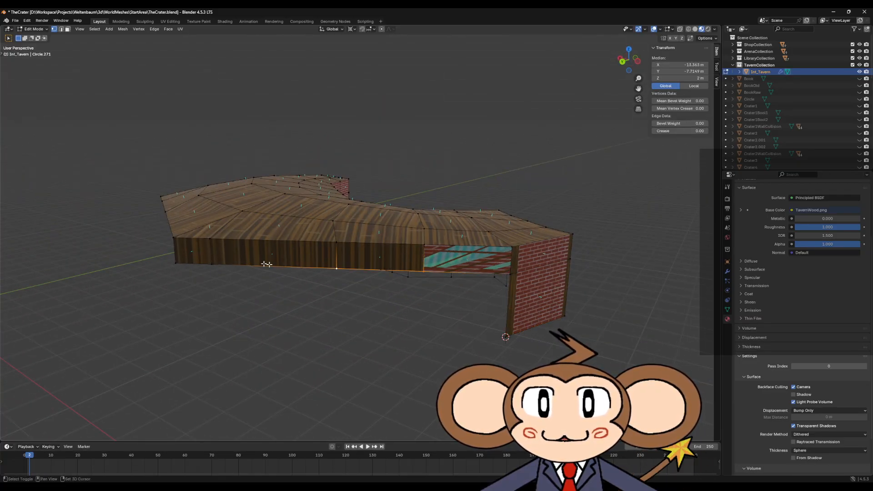
shift+click(212, 264)
middle_drag(458, 287, 458, 335)
key(e)
right_click(458, 336)
key(s)
key(z)
key(0)
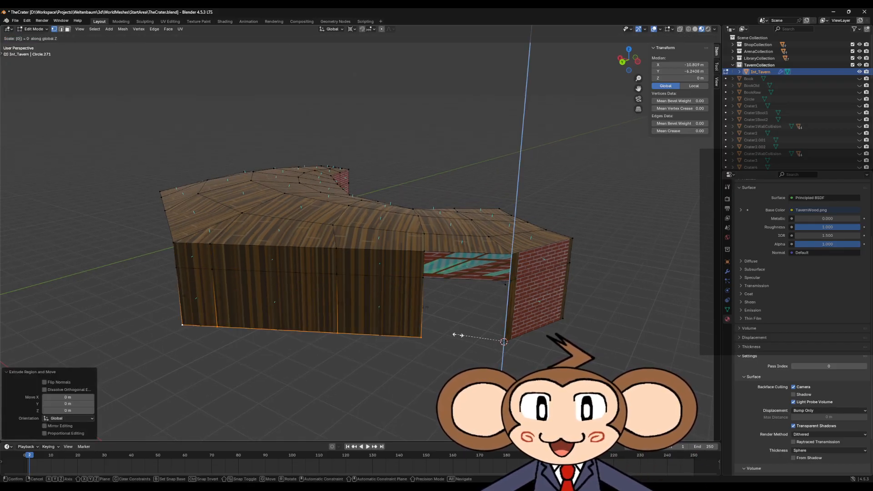
key(Return)
Fill the lower opening between the extended wall and the wooden post with a face, then clear the selection.
middle_drag(458, 335, 437, 364)
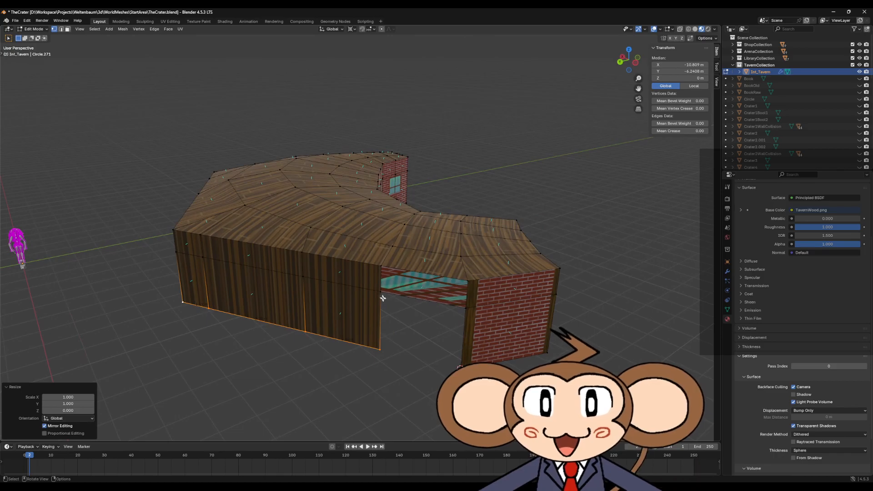
click(382, 292)
shift+click(465, 308)
shift+click(380, 354)
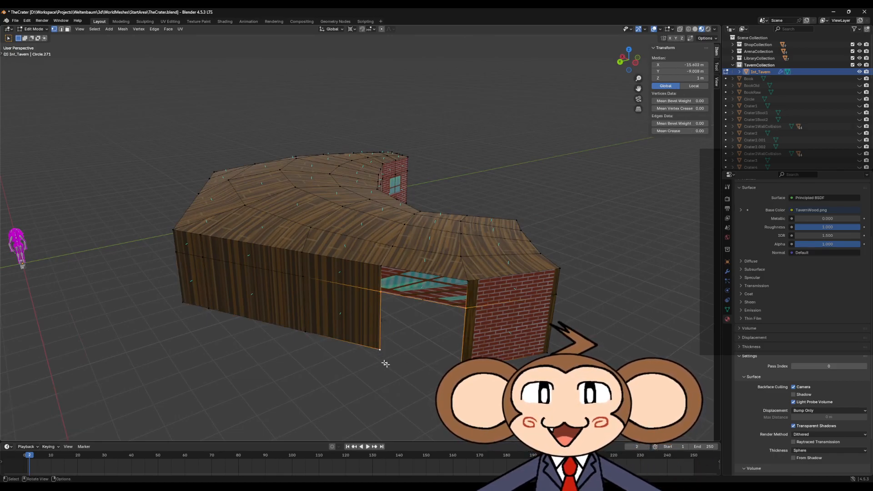
key(f)
key(alt+a)
scroll(367, 264, up, 1)
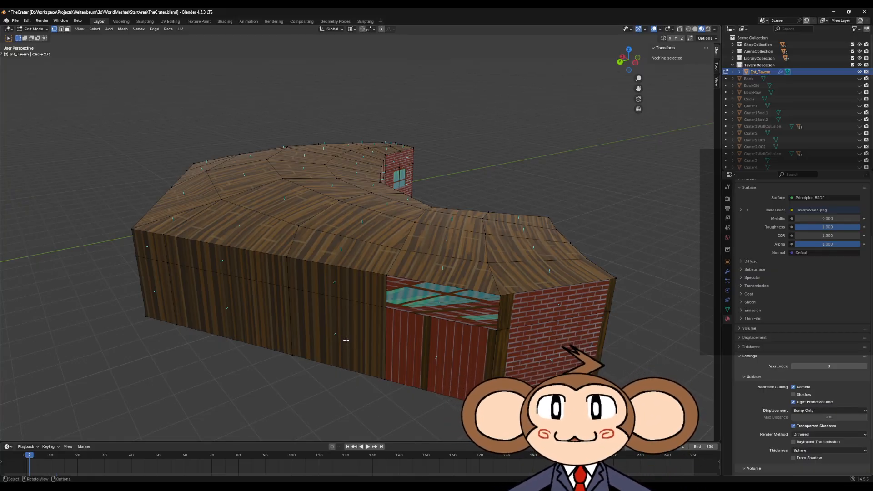
Snap the 3D cursor to the mid-height vertex at the far corner of the new wall.
middle_drag(373, 316, 432, 296)
click(510, 290)
key(shift+s)
click(506, 324)
Extrude the adjoining open eave's vertices down to the 3D cursor's height using a Z scale of 0.
click(309, 289)
shift+click(202, 288)
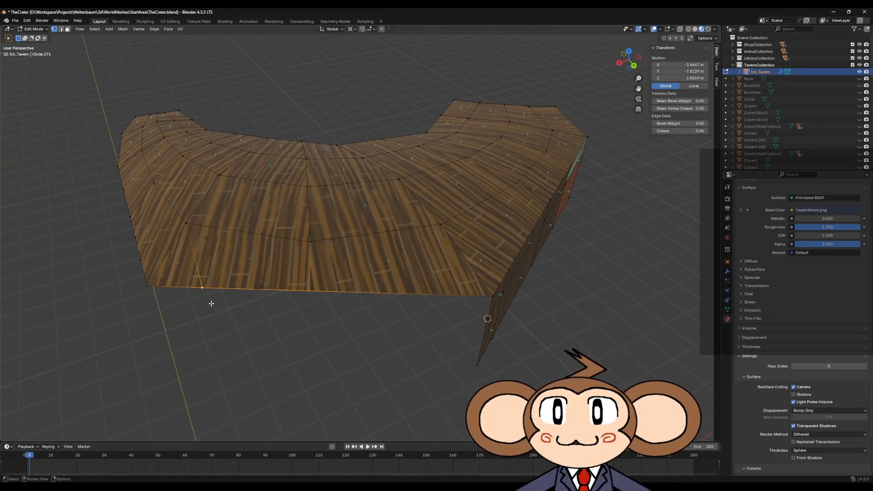
middle_drag(195, 301, 239, 293)
scroll(257, 299, up, 2)
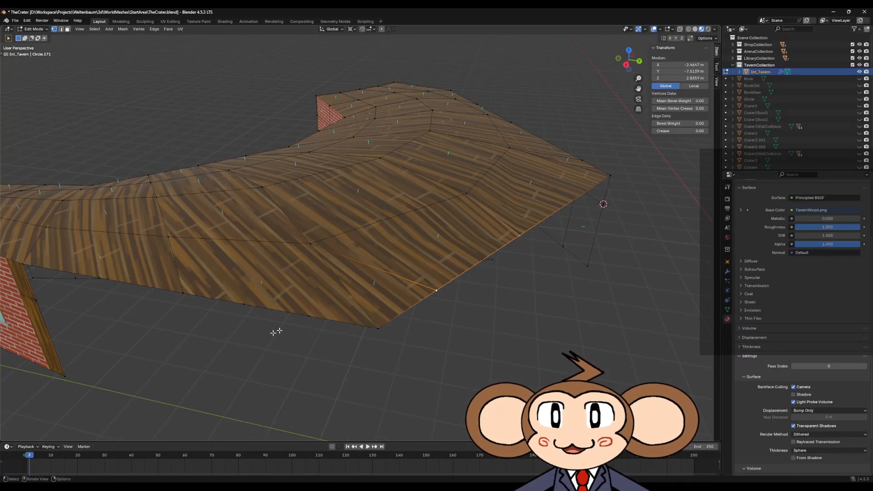
scroll(291, 328, up, 3)
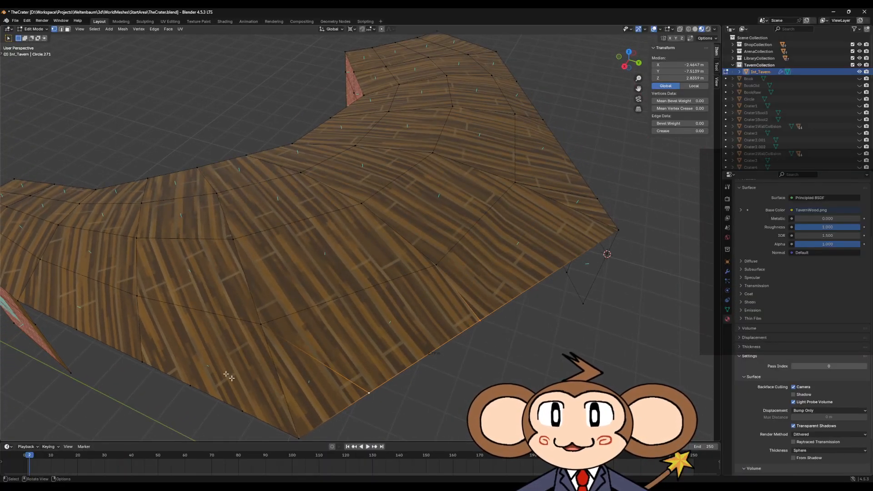
middle_drag(259, 392, 287, 371)
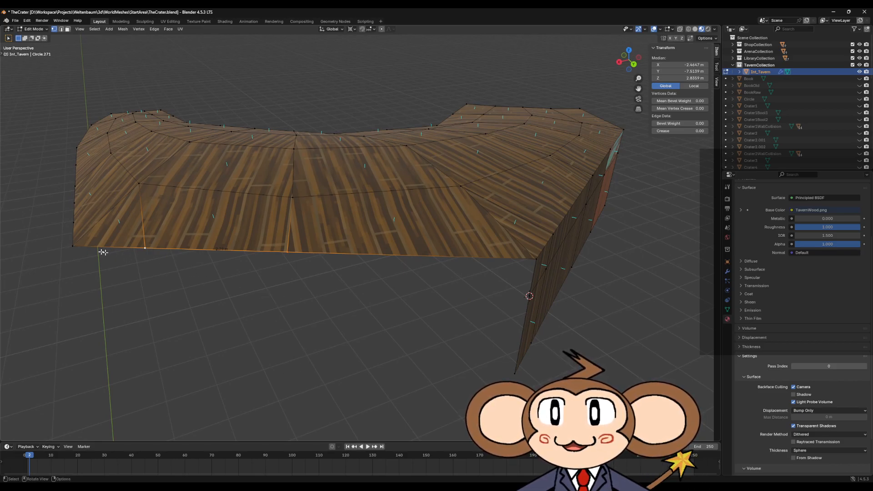
shift+click(73, 247)
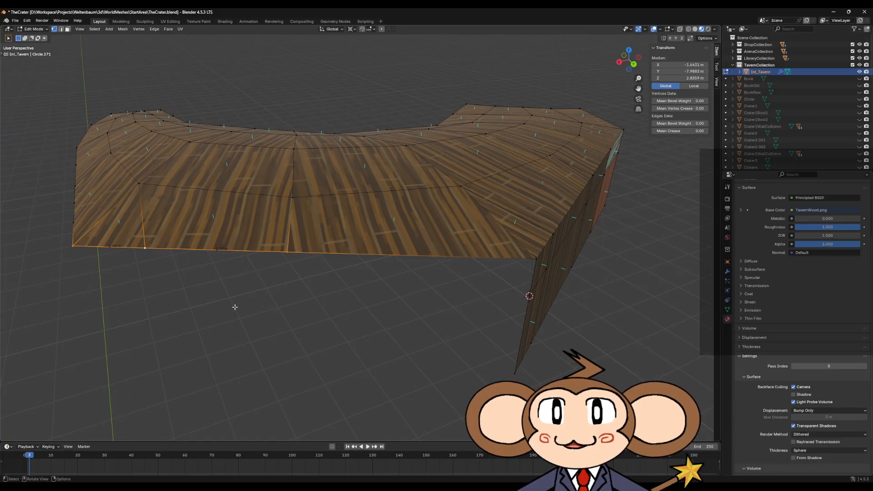
key(s)
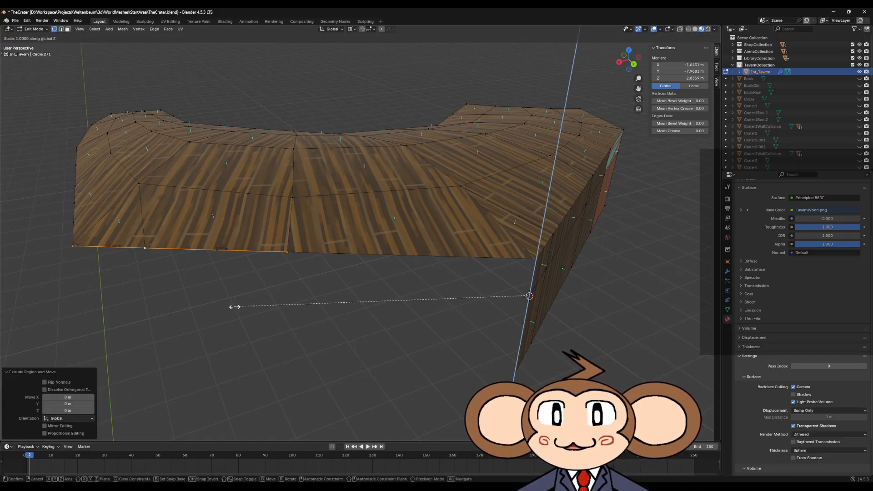
key(z)
key(0)
key(Return)
Fill the gap between the second wall strip and the corner of the first new wall with a face.
middle_drag(382, 293, 310, 288)
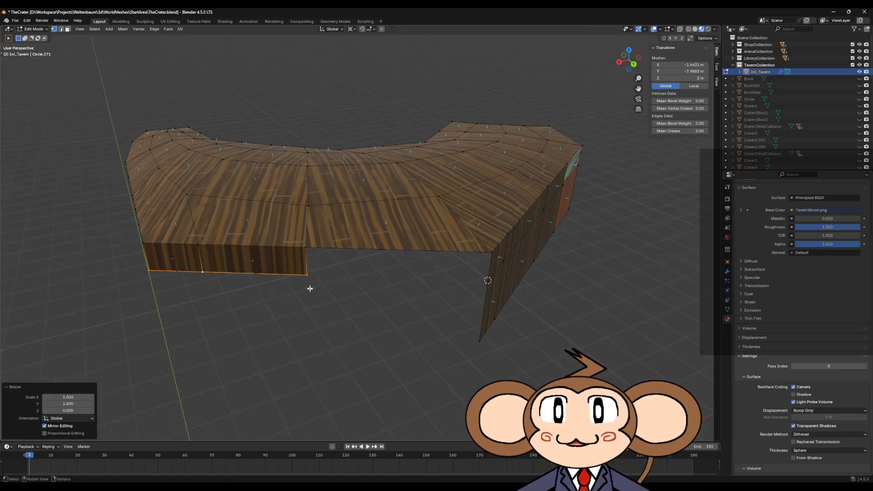
shift+click(305, 251)
shift+click(490, 249)
key(f)
Snap the 3D cursor to the wall corner's bottom vertex and extrude the second strip's lower vertices to that height with Z scale 0.
click(481, 341)
key(shift+s)
click(487, 375)
drag(131, 263, 341, 299)
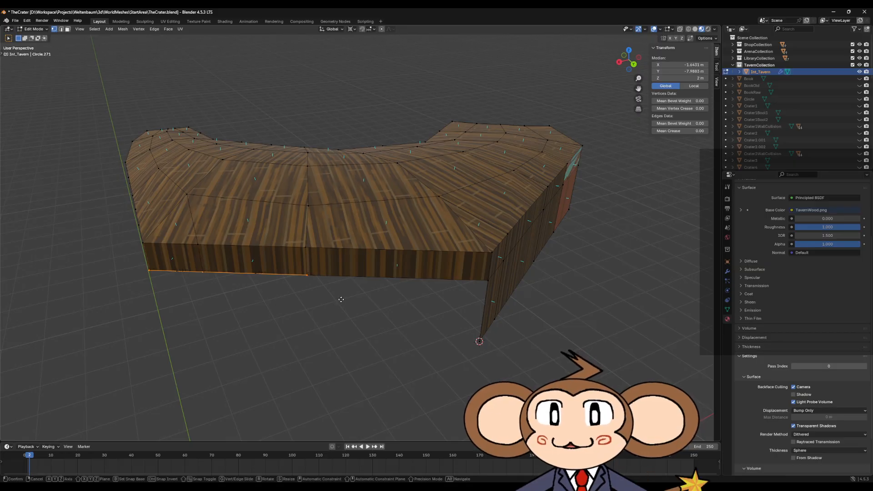
key(s)
key(z)
key(0)
key(Return)
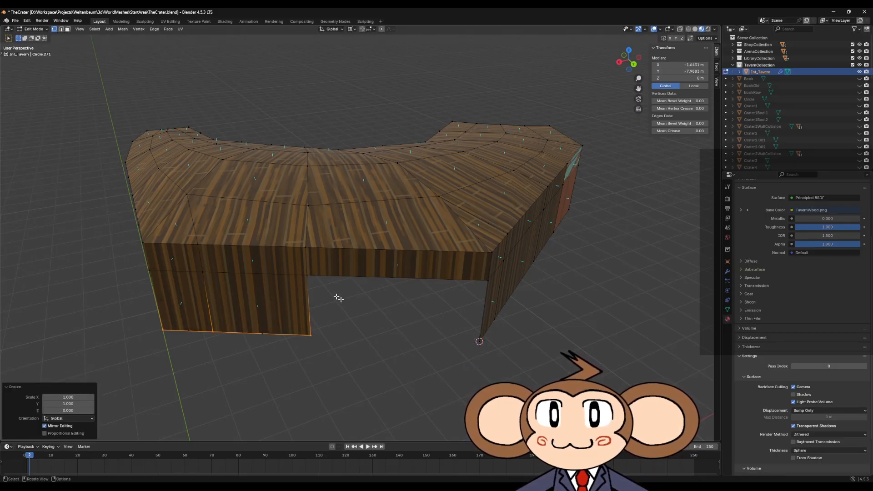
Fill the remaining lower opening beside the wall corner with a face and clear the selection.
drag(285, 269, 491, 377)
key(f)
key(alt+a)
Hide Int_Tavern, unhide the Temple object and open its mesh for editing.
middle_drag(491, 376, 479, 360)
scroll(466, 321, up, 1)
middle_drag(469, 318, 463, 350)
scroll(426, 375, up, 1)
middle_drag(435, 376, 434, 348)
scroll(434, 348, down, 3)
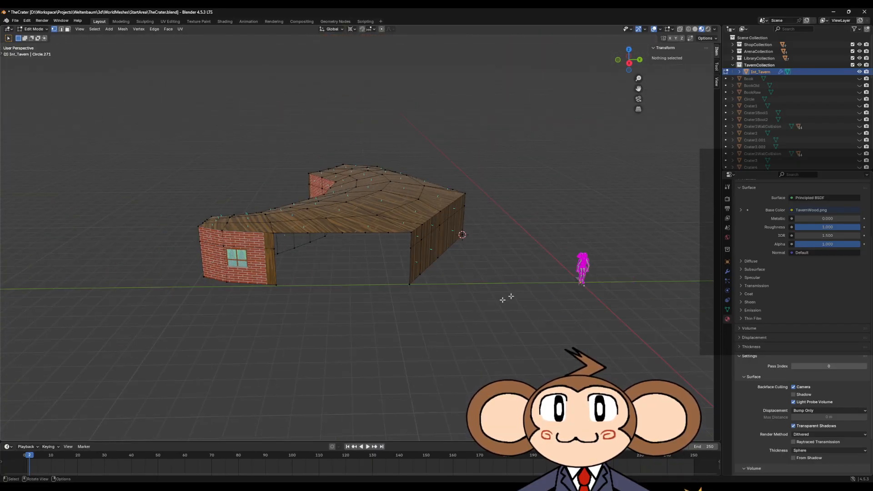
middle_drag(550, 282, 593, 290)
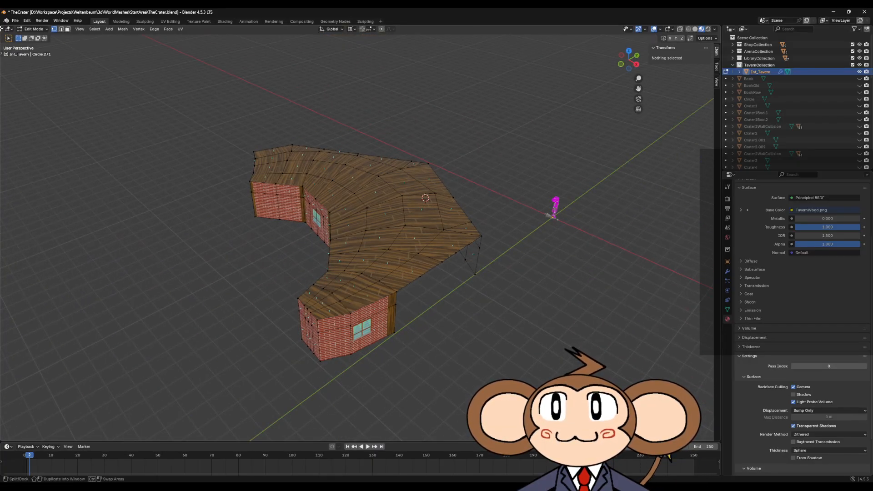
click(860, 72)
scroll(846, 98, down, 8)
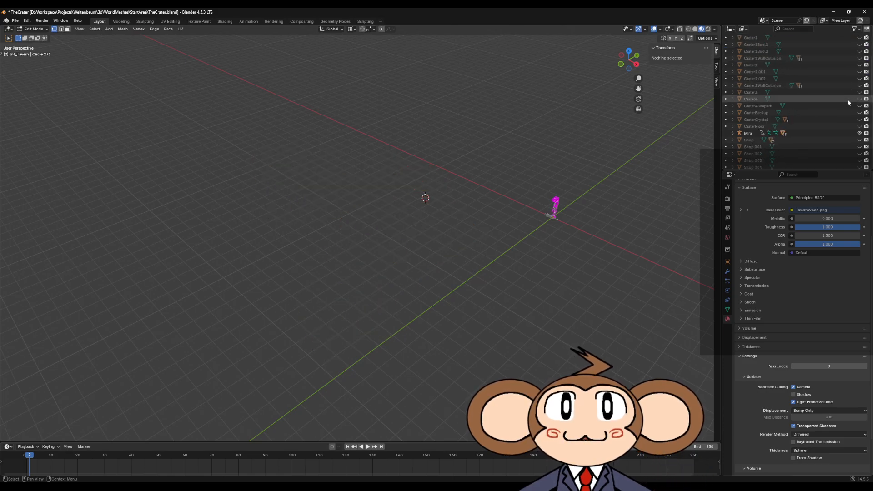
click(860, 127)
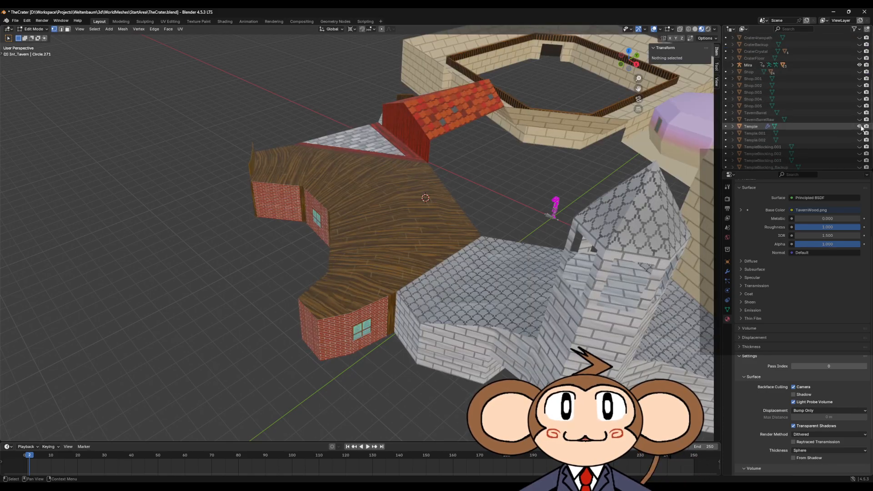
key(Tab)
click(386, 252)
key(Tab)
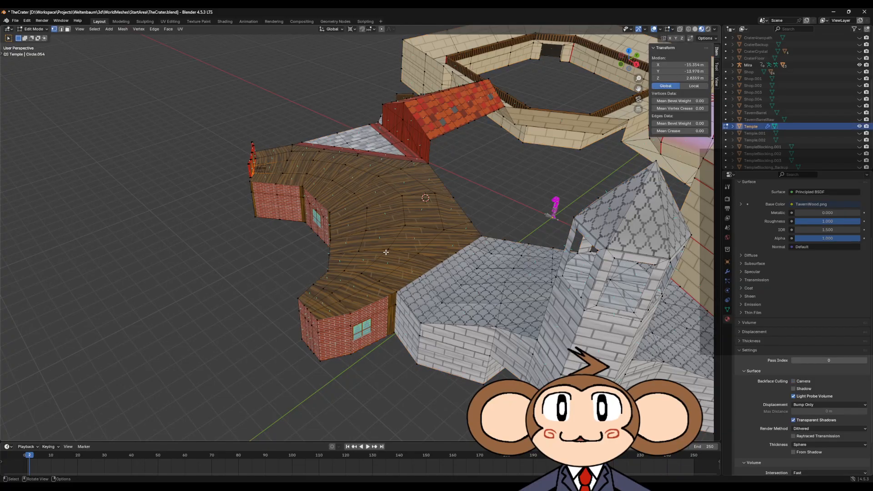
Connect the eave vertex nearest the wooden roof's outer corner to the closest inner roof vertex in the Temple mesh.
scroll(460, 290, up, 4)
middle_drag(517, 304, 476, 272)
scroll(454, 282, up, 3)
key(a)
scroll(473, 269, down, 2)
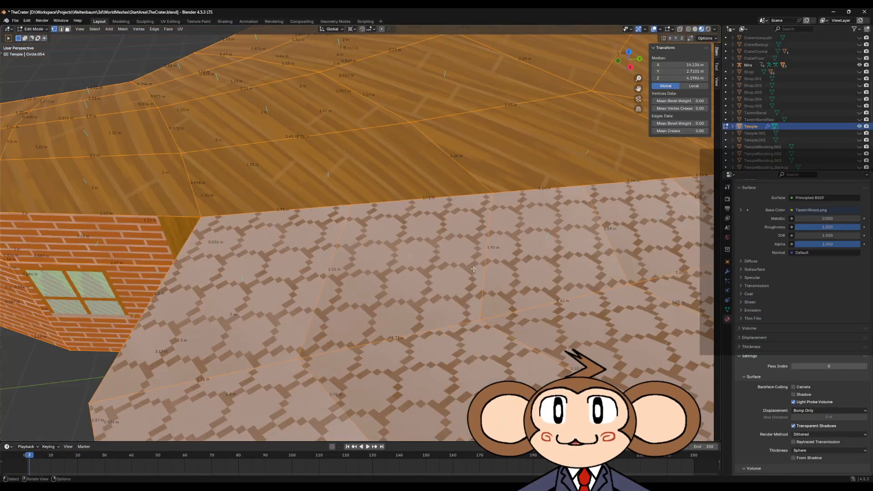
scroll(513, 249, down, 2)
scroll(555, 226, up, 3)
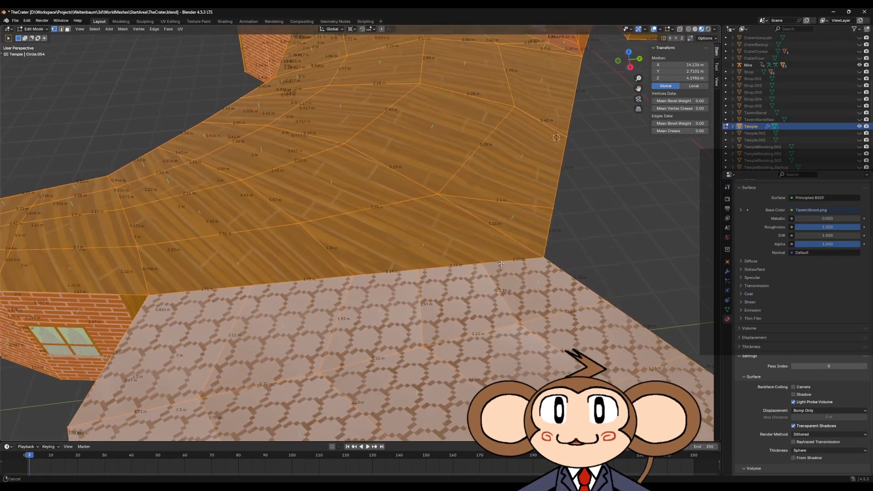
click(482, 263)
shift+click(441, 198)
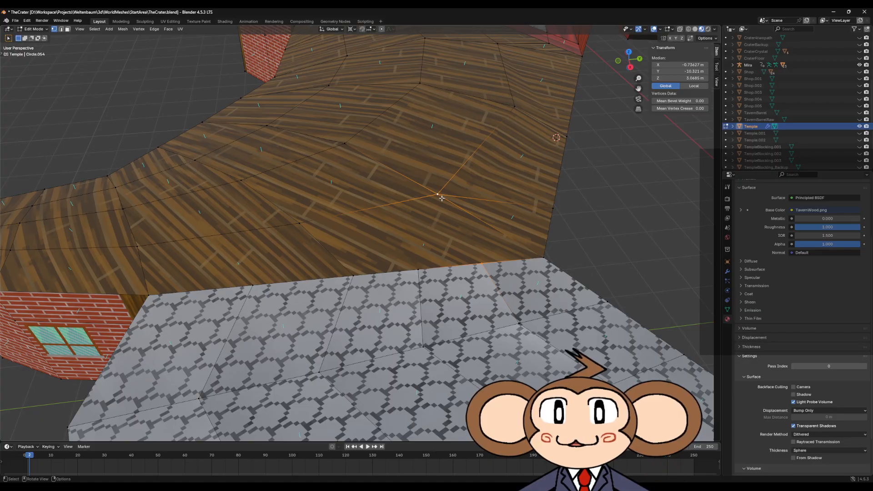
key(j)
Connect two further eave vertices along the stone roof to their nearest inner vertices on the wooden roof.
click(423, 268)
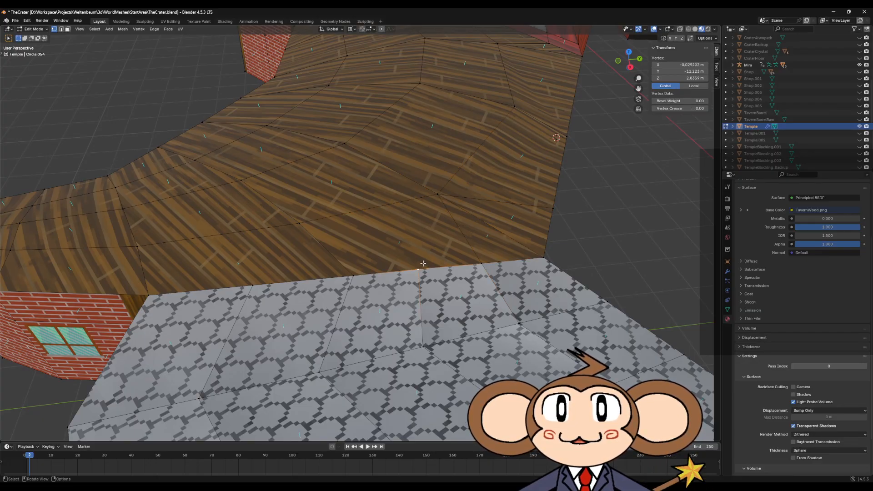
shift+click(438, 197)
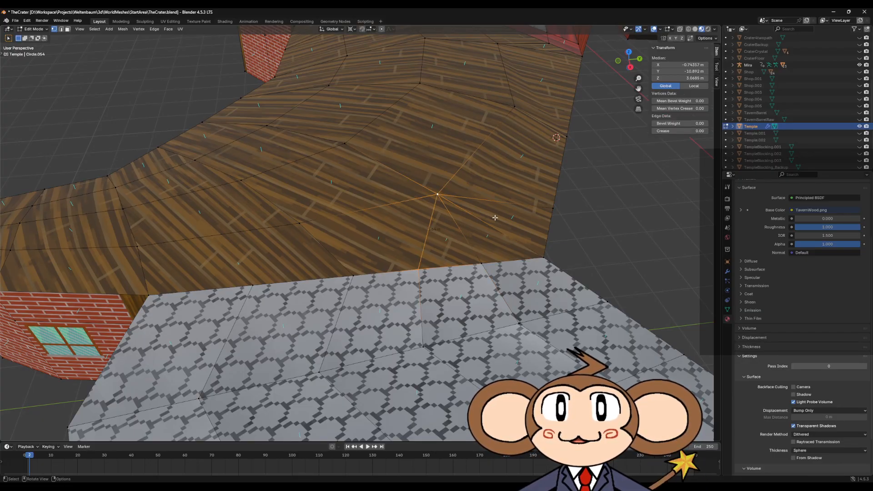
click(252, 285)
shift+click(299, 223)
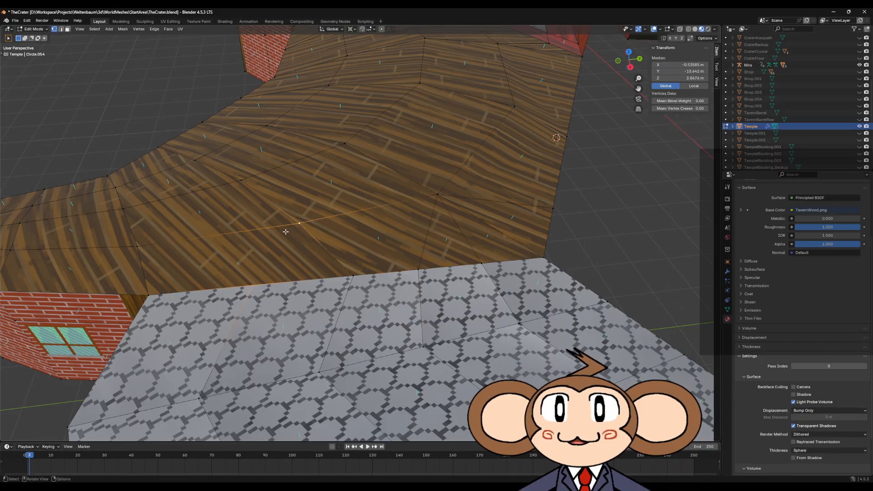
middle_drag(296, 266, 296, 269)
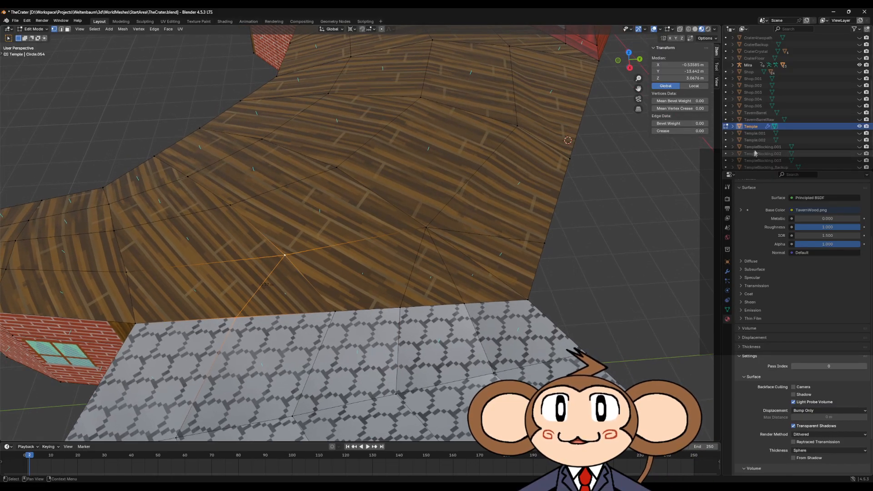
Hide Temple, unhide Int_Tavern and transfer mesh editing to it.
click(858, 126)
scroll(853, 127, up, 8)
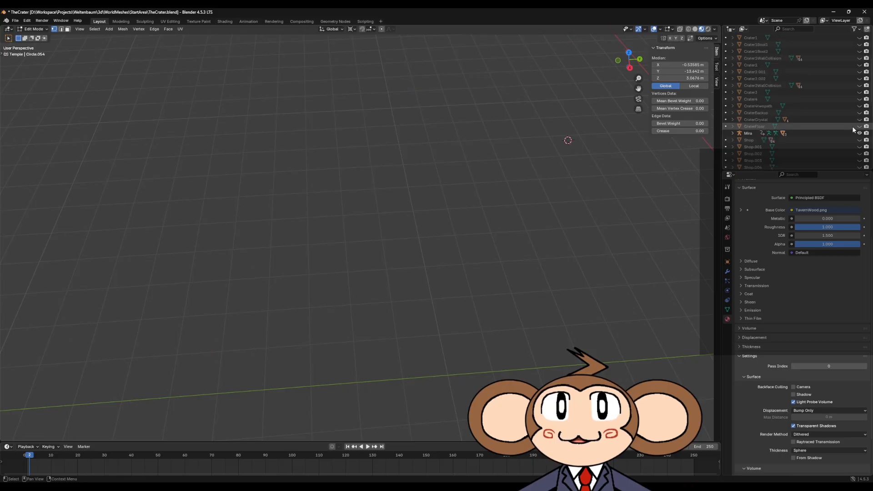
click(860, 72)
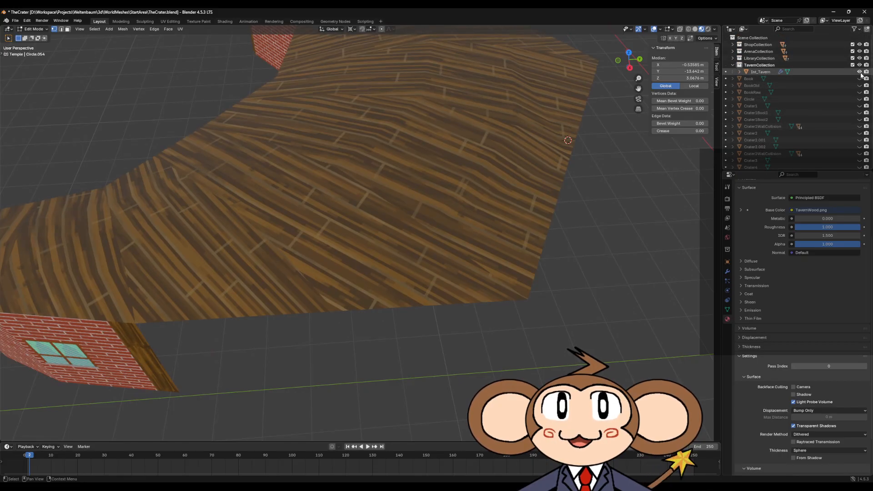
key(alt+q)
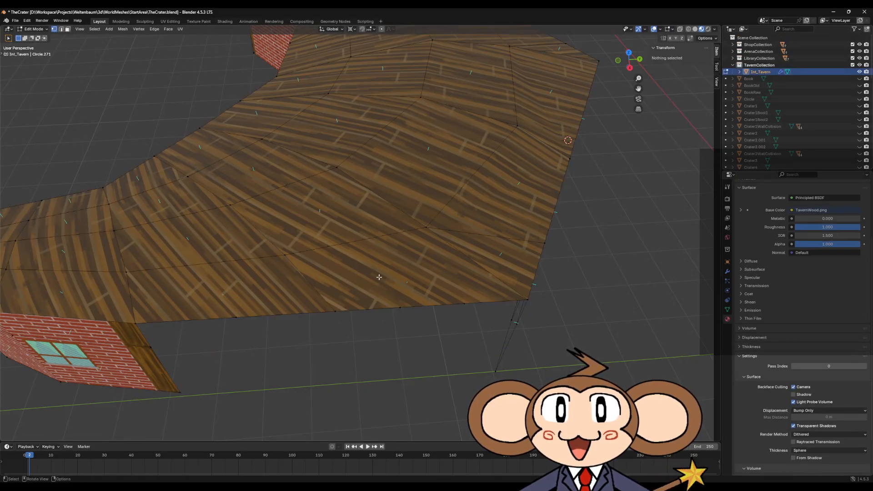
Connect the same three eave vertices to the nearest inner roof vertices in the Int_Tavern mesh and clear the selection.
click(401, 307)
shift+click(426, 229)
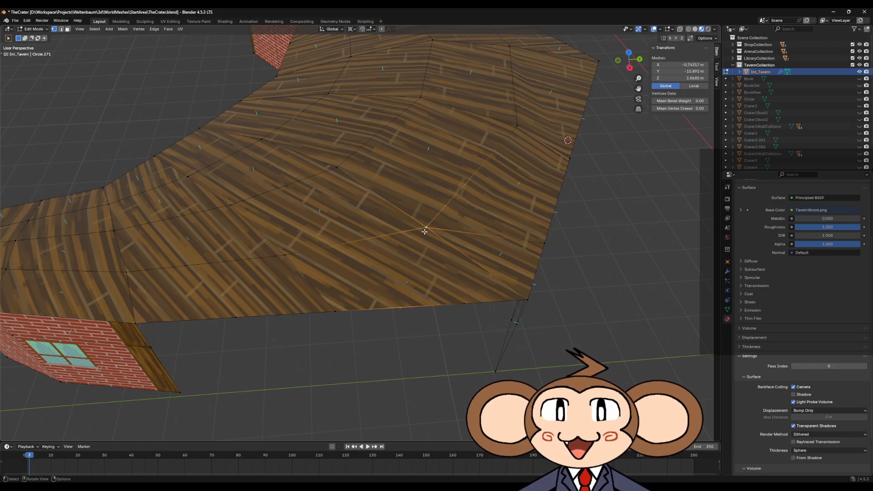
click(462, 302)
shift+click(426, 228)
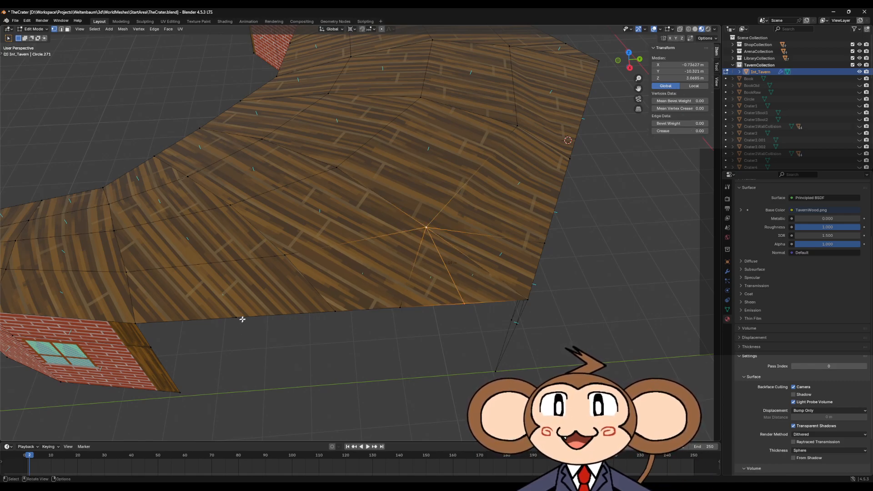
shift+click(284, 255)
drag(207, 295, 244, 339)
shift+click(285, 255)
key(j)
click(357, 357)
Snap the 3D cursor to the adjacent wall's corner vertex one level below the open eave.
middle_drag(357, 357, 394, 312)
scroll(394, 312, down, 5)
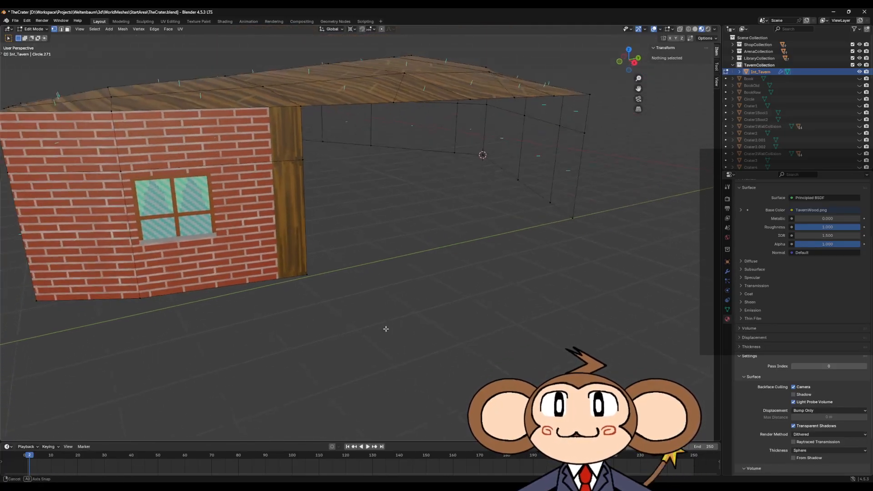
scroll(394, 311, down, 2)
middle_drag(420, 234, 374, 270)
click(439, 184)
mouse_move(458, 244)
middle_down()
mouse_move(452, 266)
mouse_move(444, 244)
mouse_move(458, 230)
middle_up()
click(469, 218)
key(shift+s)
click(470, 248)
Extrude the open eave's four middle vertices down to the 3D cursor's height with a Z scale of 0.
drag(343, 173, 432, 203)
shift+click(259, 188)
middle_drag(312, 209, 309, 227)
key(alt+a)
click(298, 247)
shift+click(375, 240)
shift+click(423, 234)
shift+click(467, 228)
key(e)
right_click(478, 251)
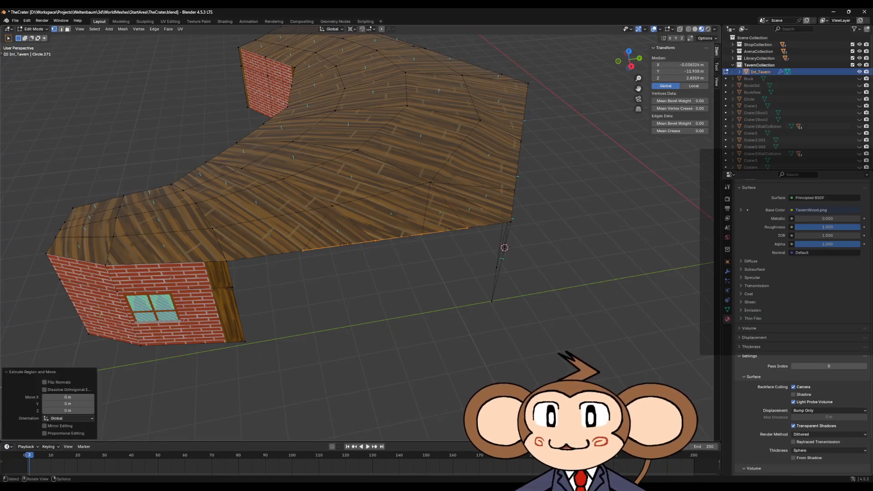
key(s)
key(z)
key(0)
key(Return)
Fill the gaps at both ends of the new upper wall strip with faces.
shift+middle_drag(461, 246, 444, 205)
shift+click(400, 185)
shift+click(449, 218)
shift+click(400, 216)
click(239, 209)
shift+click(236, 179)
shift+click(169, 176)
shift+click(173, 208)
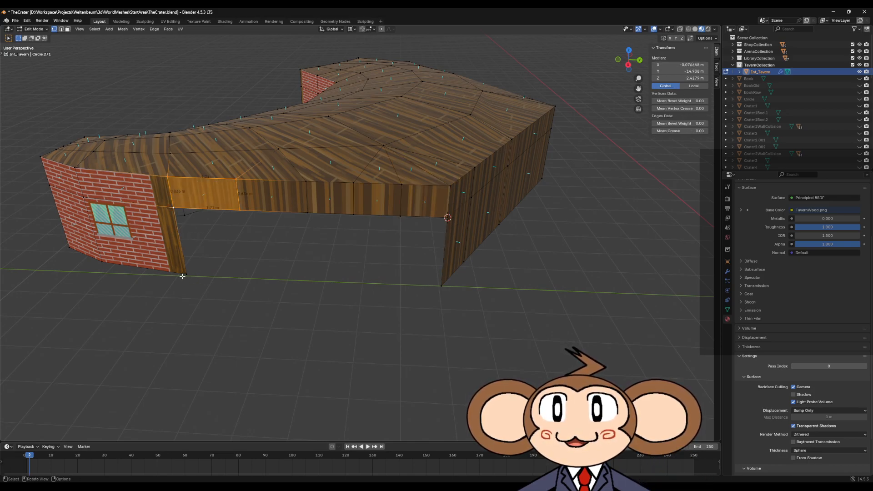
Snap the 3D cursor to the bottom vertex of the wooden corner post and clear the selection.
click(183, 276)
key(shift+s)
click(181, 316)
key(alt+a)
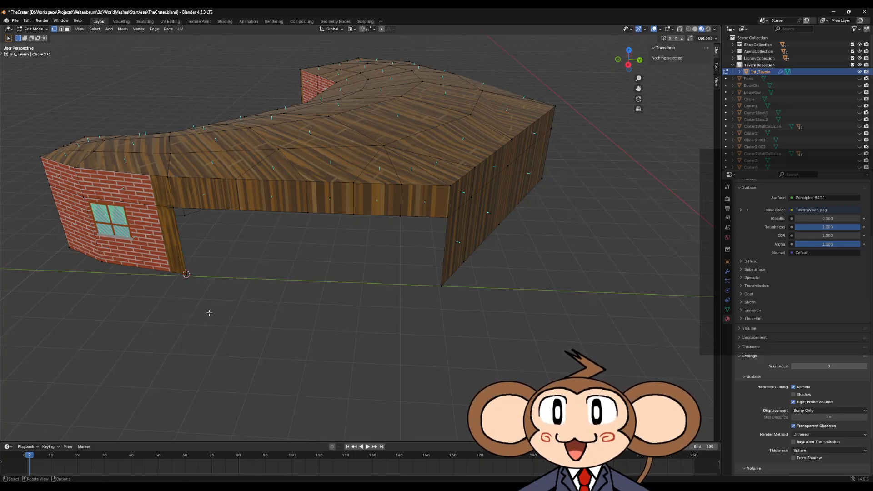
Extrude the strip's lower middle vertices down to the 3D cursor's height with a Z scale of 0.
middle_drag(310, 299, 250, 212)
drag(250, 211, 449, 218)
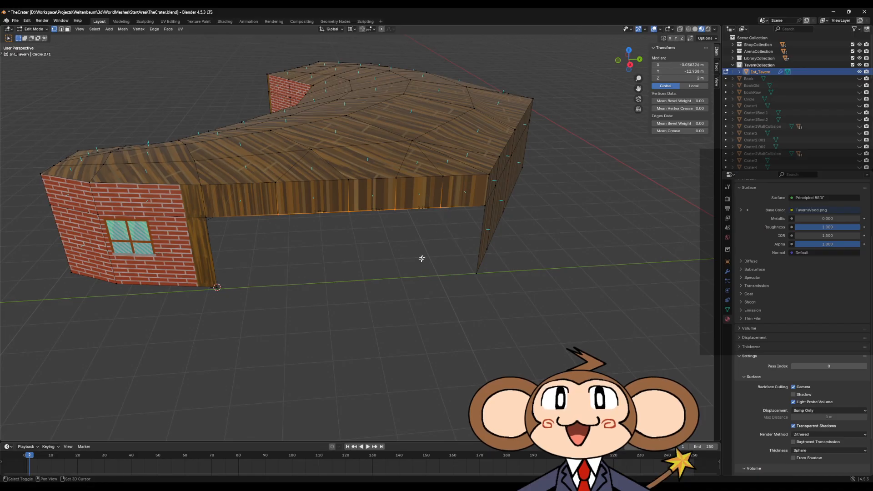
middle_drag(412, 278, 417, 283)
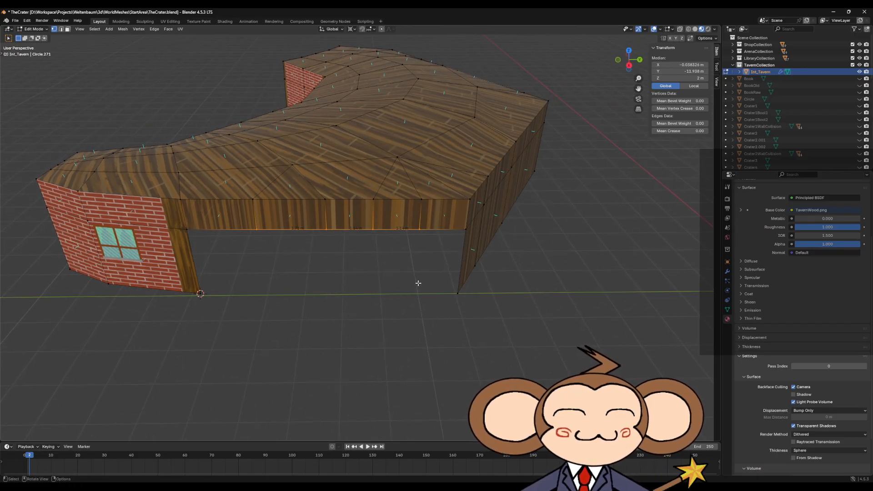
key(e)
right_click(419, 283)
key(s)
key(z)
key(0)
key(Return)
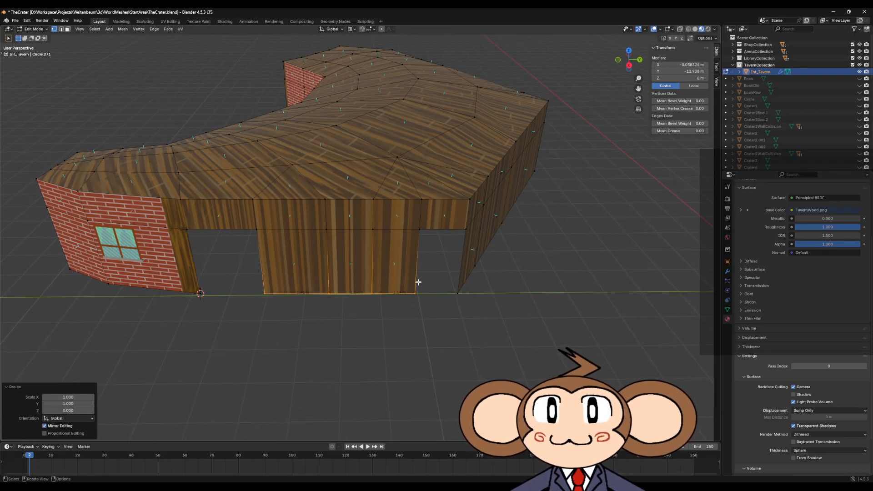
Fill the two remaining lower openings at the wall's ends with faces and clear the selection.
drag(409, 218, 468, 314)
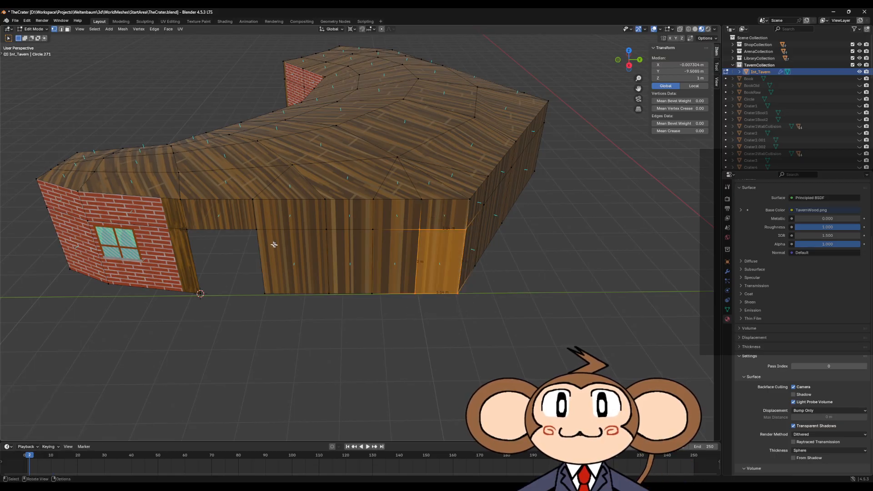
drag(177, 222, 277, 316)
key(f)
key(alt+a)
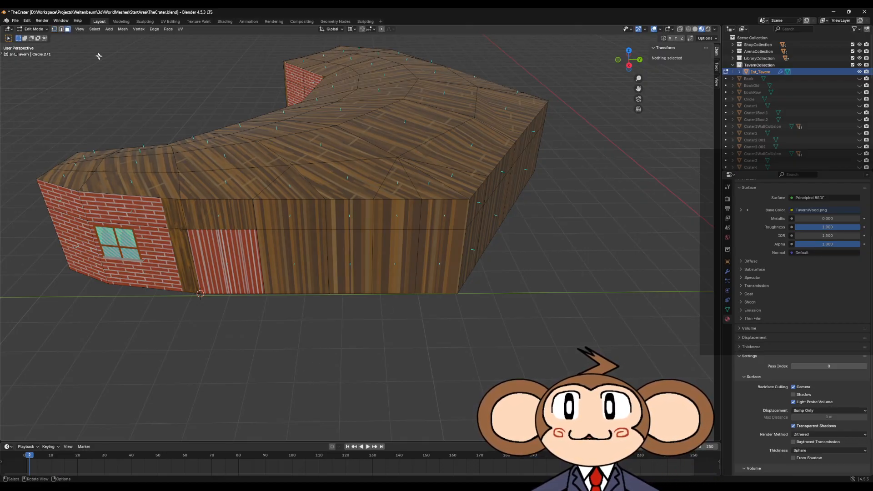
Select all the new outer wall faces around the tavern and assign Int_TavernMaterial to them.
drag(207, 207, 436, 274)
middle_drag(446, 270, 240, 186)
drag(240, 186, 533, 247)
middle_drag(533, 246, 491, 240)
drag(275, 188, 585, 243)
middle_drag(585, 243, 455, 228)
shift+drag(385, 206, 461, 258)
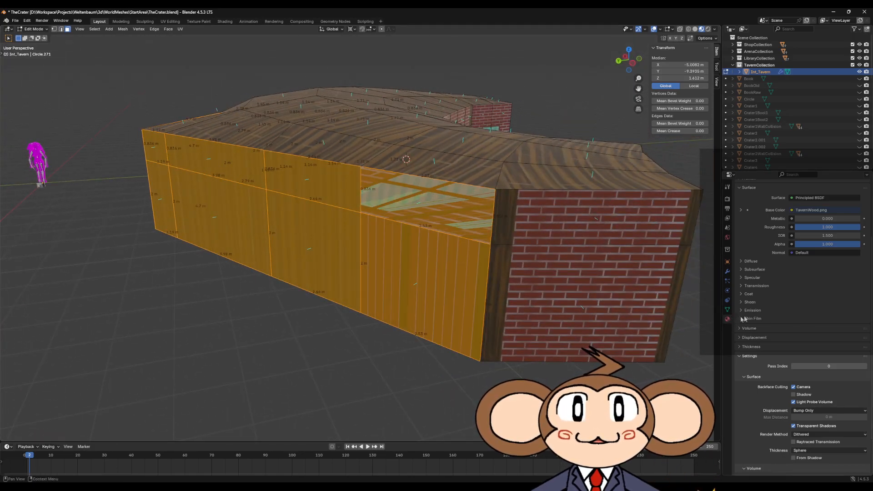
scroll(738, 320, up, 5)
click(764, 199)
click(757, 249)
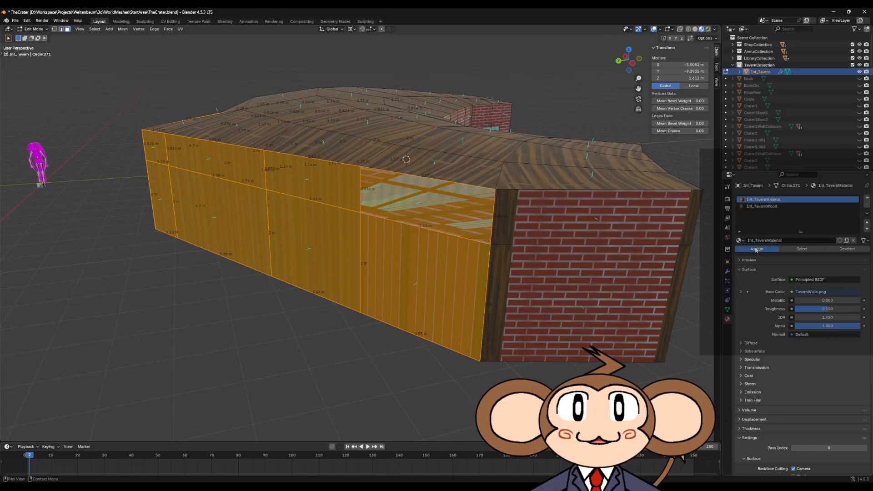
click(345, 392)
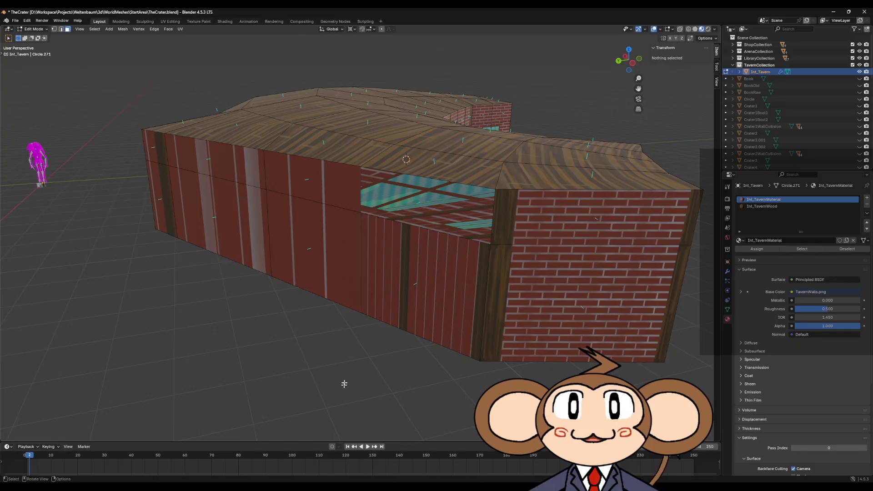
Examine the new walls' textures and the tavern's open underside, framing the wall face beside the wooden post.
scroll(344, 386, down, 5)
middle_drag(351, 361, 461, 307)
middle_drag(345, 267, 386, 276)
scroll(385, 276, up, 4)
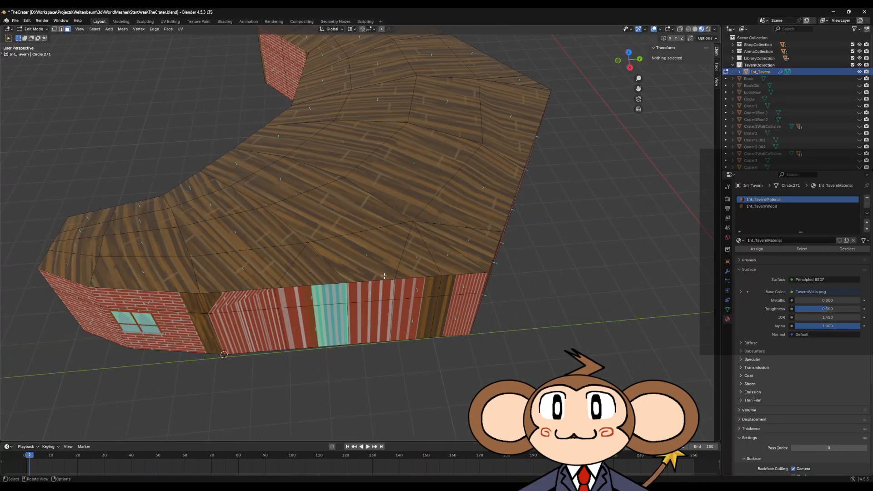
middle_drag(344, 253, 344, 237)
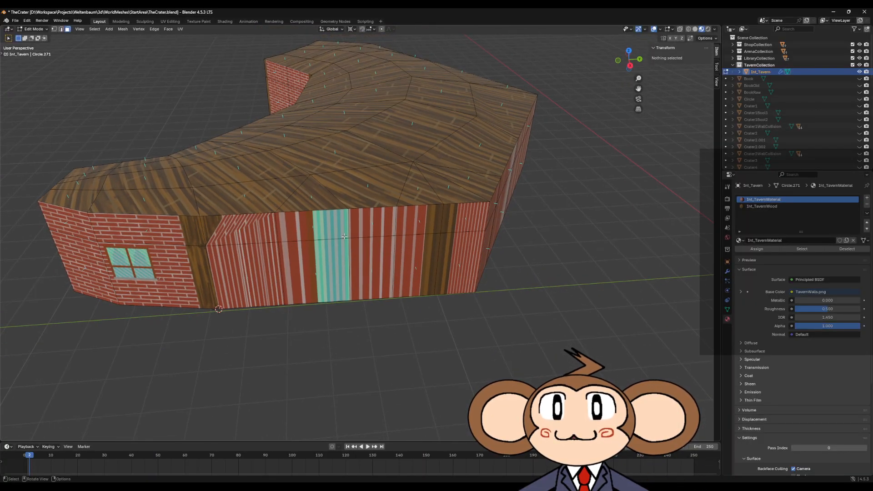
scroll(441, 242, down, 5)
middle_drag(459, 247, 474, 214)
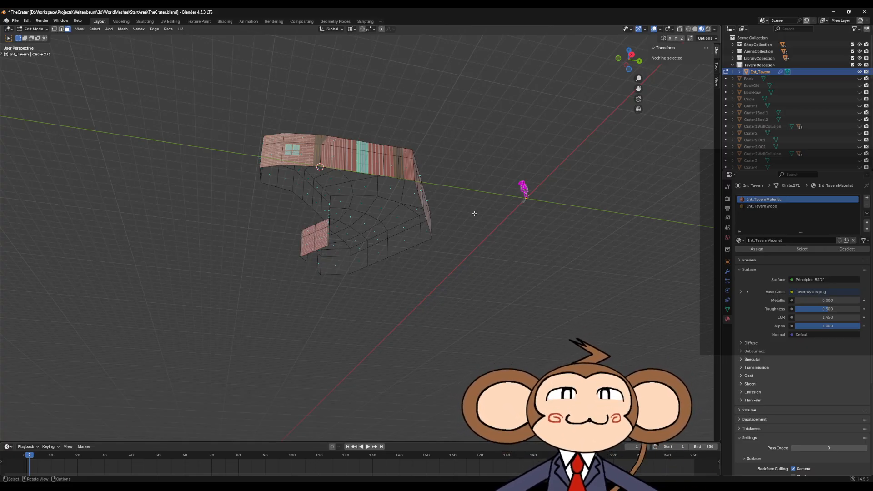
alt+click(313, 186)
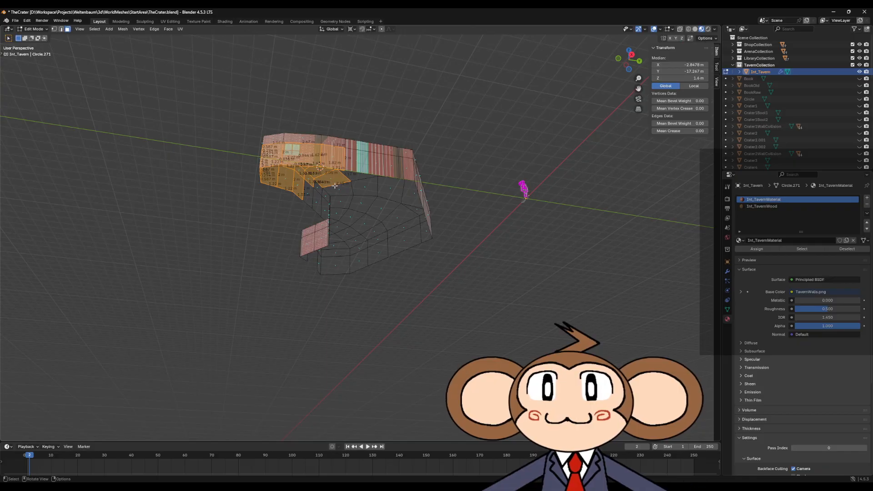
middle_drag(324, 187, 320, 207)
click(321, 207)
key(KP_Decimal)
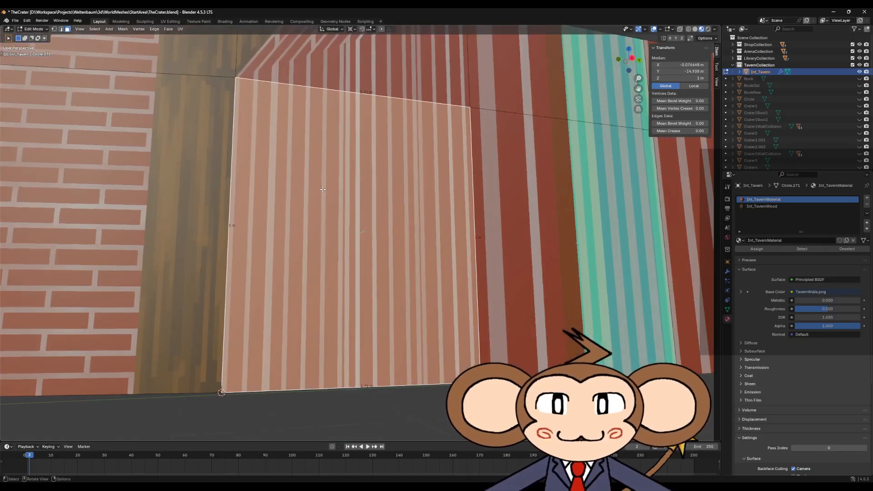
Switch to vertex selection and fill a first triangular floor face between two bottom end-wall vertices and an opposite bottom vertex.
click(54, 28)
scroll(291, 255, down, 4)
middle_drag(291, 254, 322, 192)
scroll(285, 191, up, 2)
click(382, 167)
middle_drag(382, 167, 405, 177)
key(f)
right_click(324, 112)
click(324, 112)
click(319, 112)
shift+click(308, 53)
shift+click(320, 54)
key(f)
Fill a second triangular floor face beside the first and an adjoining four-sided face reaching the end wall's outer corner.
click(321, 54)
shift+click(335, 56)
shift+click(319, 111)
key(f)
click(334, 57)
shift+click(356, 60)
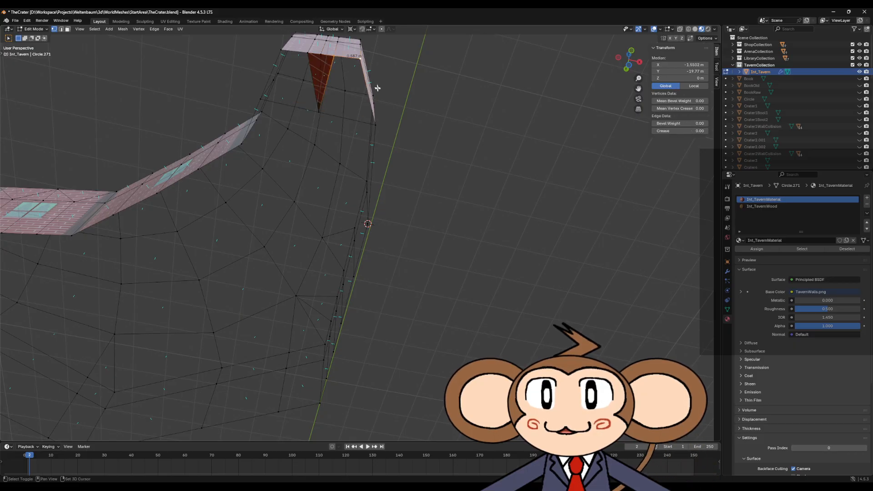
shift+click(374, 125)
shift+click(319, 111)
key(f)
Fill the remaining floor gap at the end wall with a four-sided face reaching the adjoining window wall's bottom vertices.
click(319, 111)
shift+click(262, 98)
middle_drag(263, 97, 343, 99)
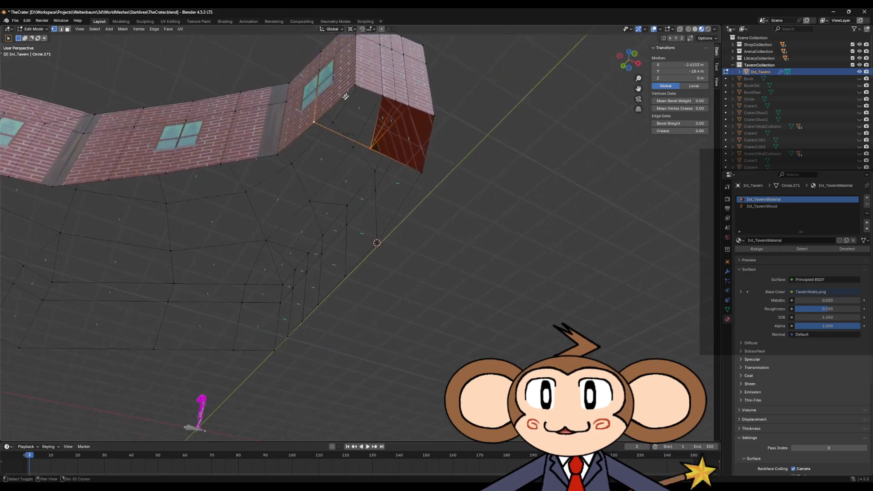
shift+click(356, 85)
shift+click(382, 94)
key(f)
Fill a triangular floor face from the bottom vertex beside the wooden post to two bottom vertices of the opposite wall.
middle_drag(385, 157, 359, 143)
click(438, 250)
middle_drag(438, 250, 361, 248)
click(330, 250)
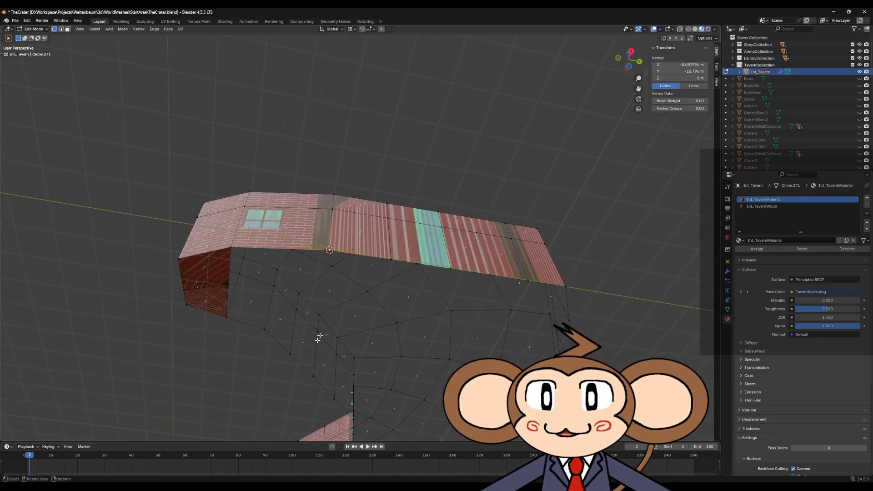
mouse_move(317, 345)
middle_down()
mouse_move(312, 315)
mouse_move(308, 354)
middle_up()
shift+click(306, 358)
shift+click(280, 339)
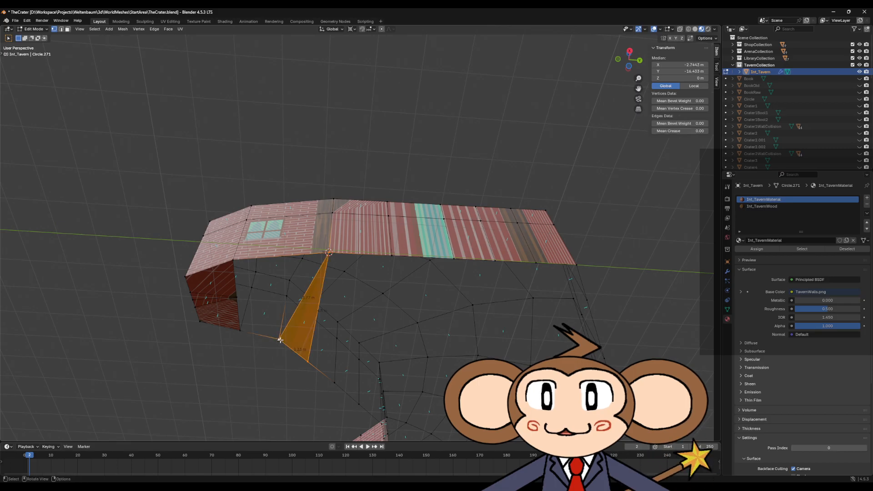
Try to close the floor gap between the end-wall floor faces and the separate triangle with one large face, and clear the selection.
click(330, 252)
shift+click(278, 339)
shift+click(238, 331)
shift+click(233, 260)
shift+click(329, 252)
key(f)
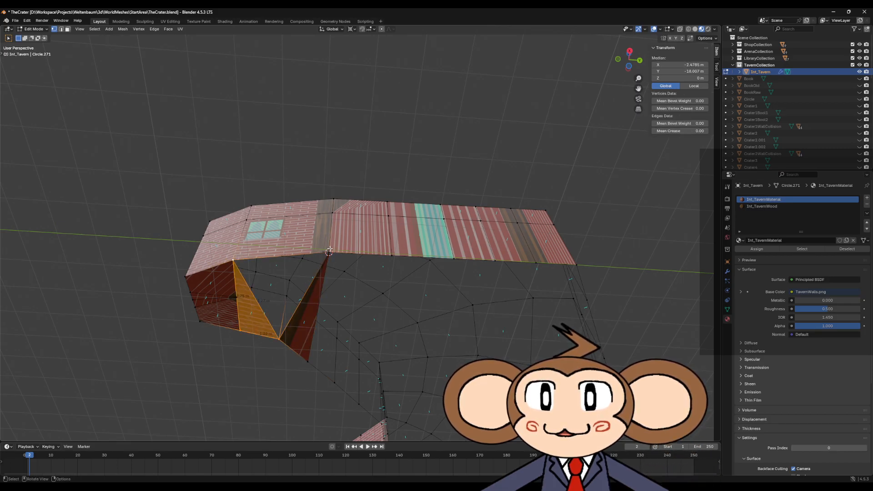
click(329, 251)
click(239, 330)
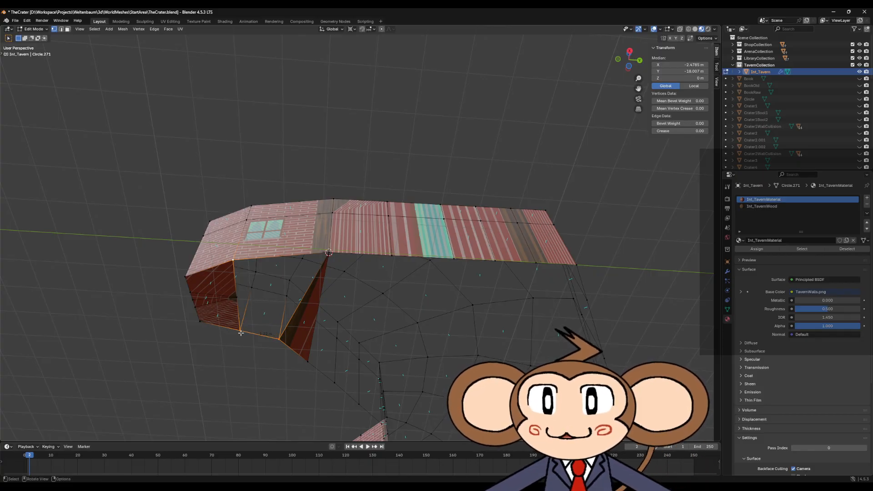
shift+click(278, 339)
shift+click(330, 251)
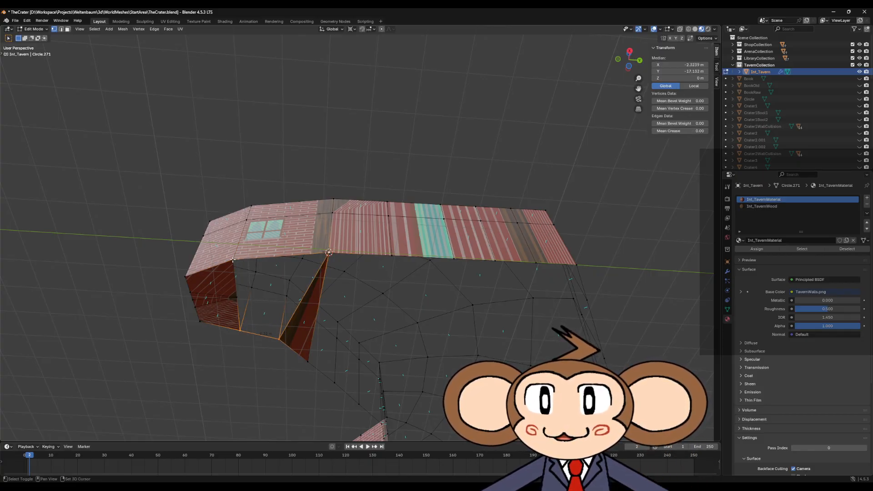
key(f)
key(alt+a)
Switch to edge selection and subdivide the two long edges of the triangular floor face with one cut.
middle_drag(367, 145, 424, 270)
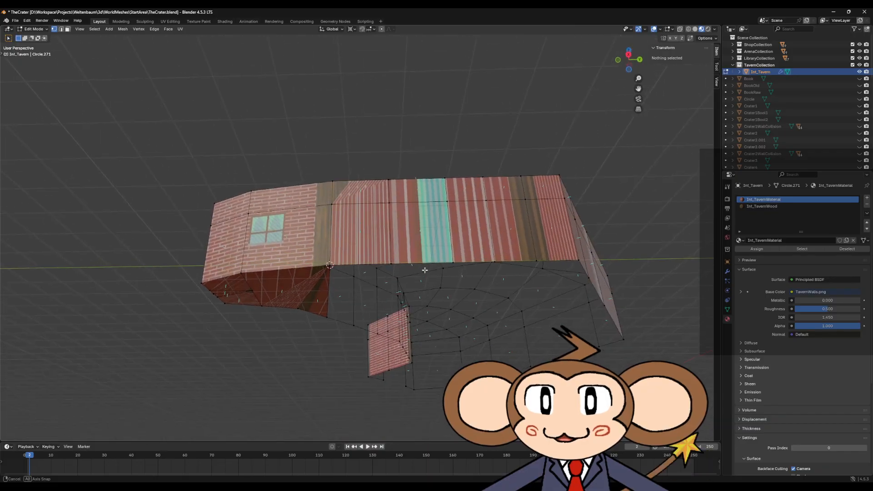
click(391, 263)
shift+click(330, 265)
middle_drag(329, 267, 386, 252)
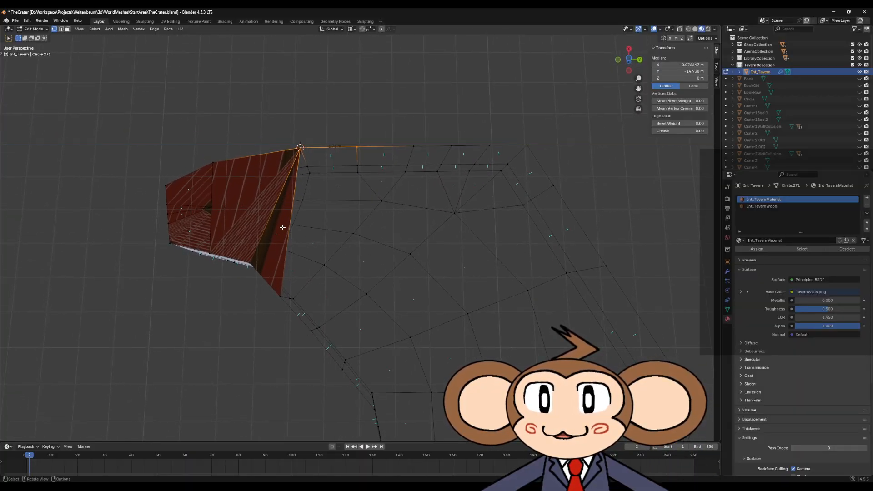
click(281, 291)
click(61, 29)
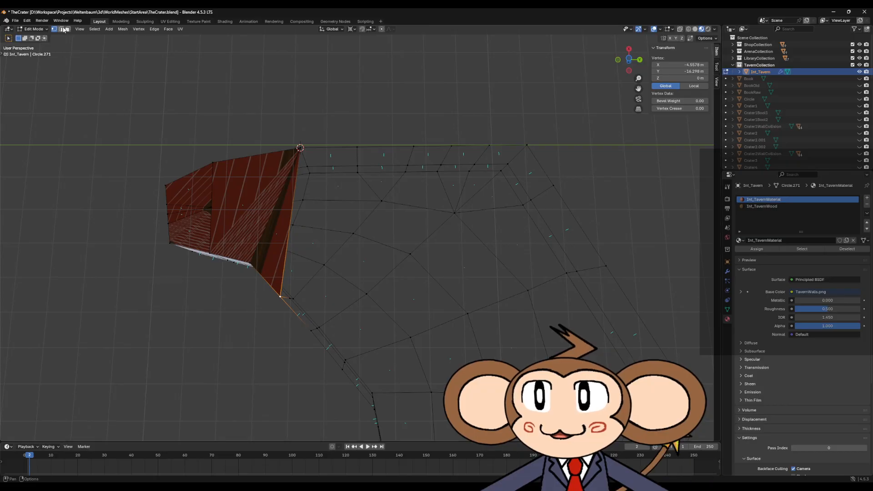
click(272, 227)
right_click(286, 233)
click(286, 232)
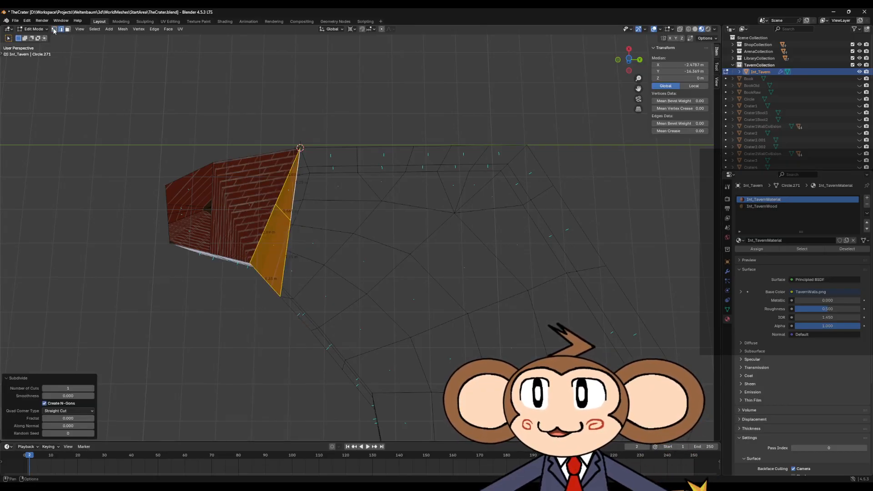
Try to connect the midpoint of the triangle's inner edge to the inner vertex of the end floor faces.
click(277, 210)
shift+click(211, 207)
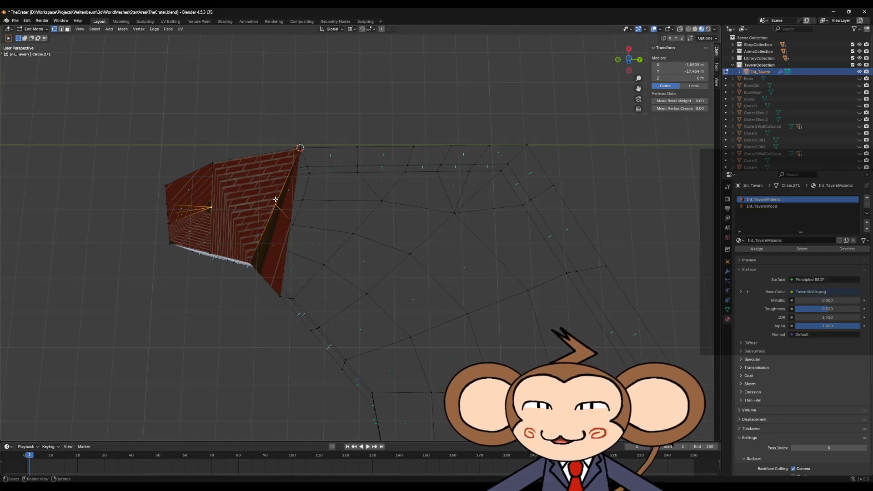
key(j)
middle_drag(308, 220, 353, 255)
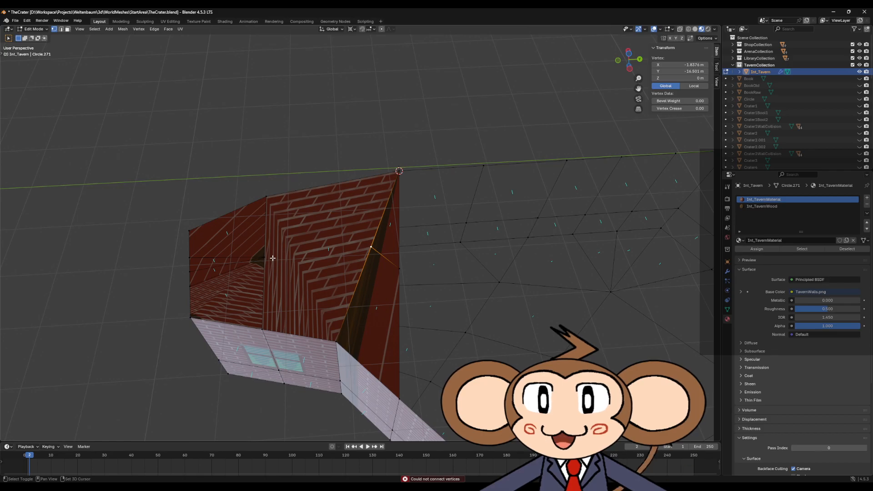
key(j)
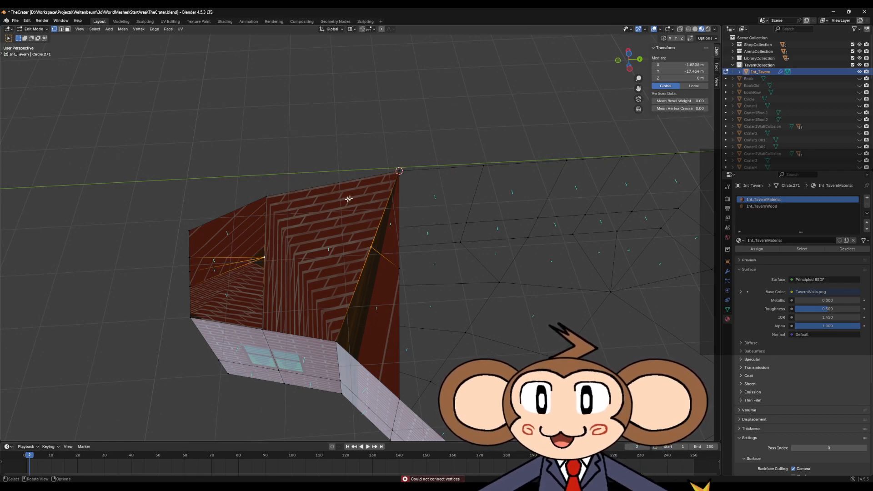
Switch to face selection and delete the large floor face between the end floor faces and the subdivided triangle.
click(67, 29)
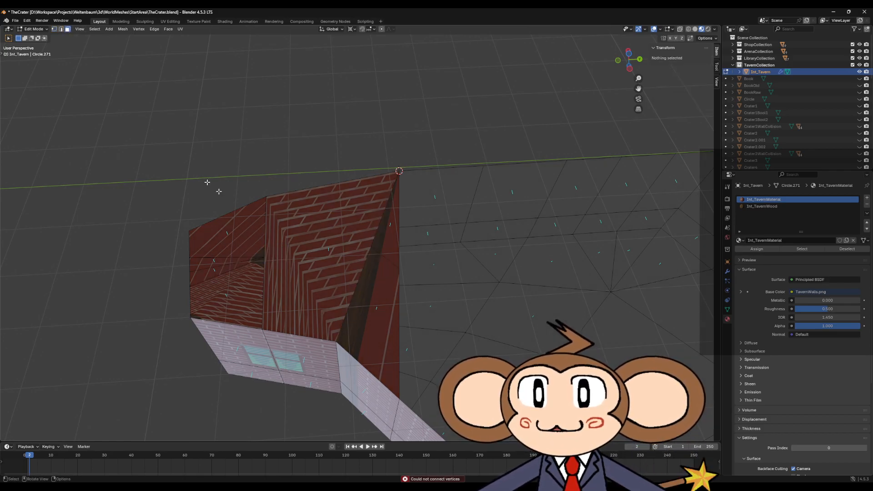
click(294, 226)
key(x)
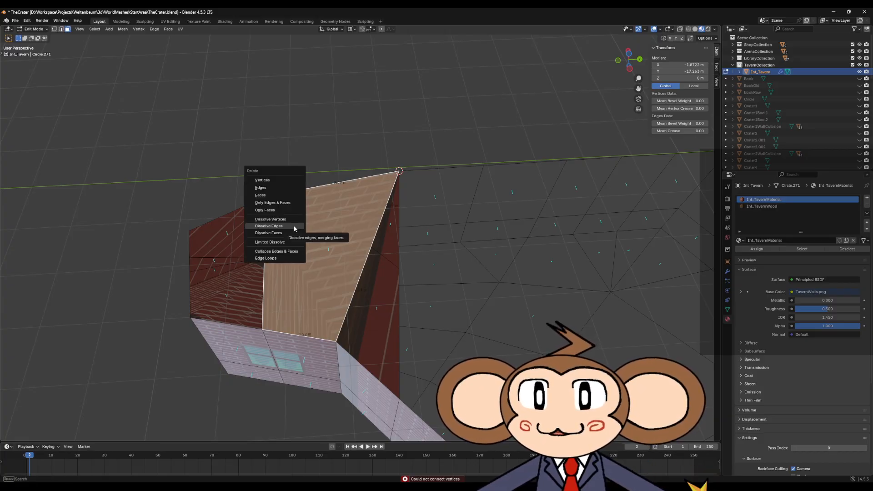
click(276, 194)
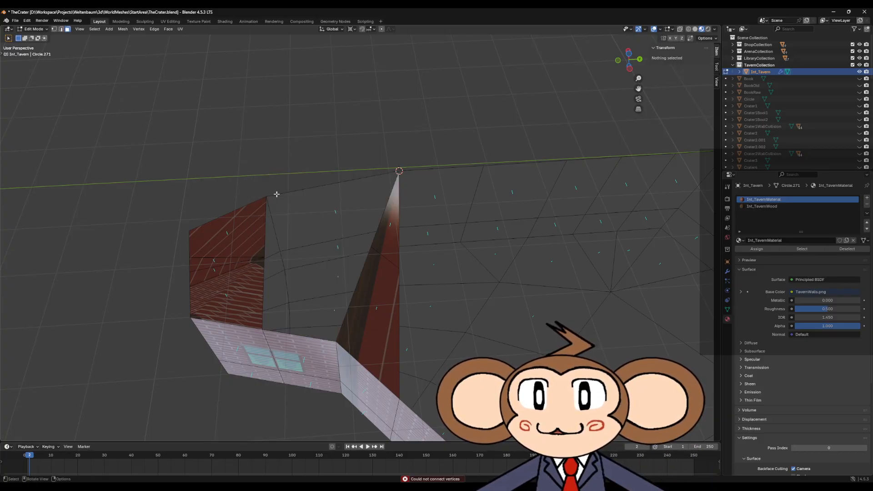
Close the floor gap using two faces that meet between the end floor's inner vertex and the midpoint of the triangle's inner edge.
click(54, 29)
middle_drag(253, 171, 355, 262)
click(282, 342)
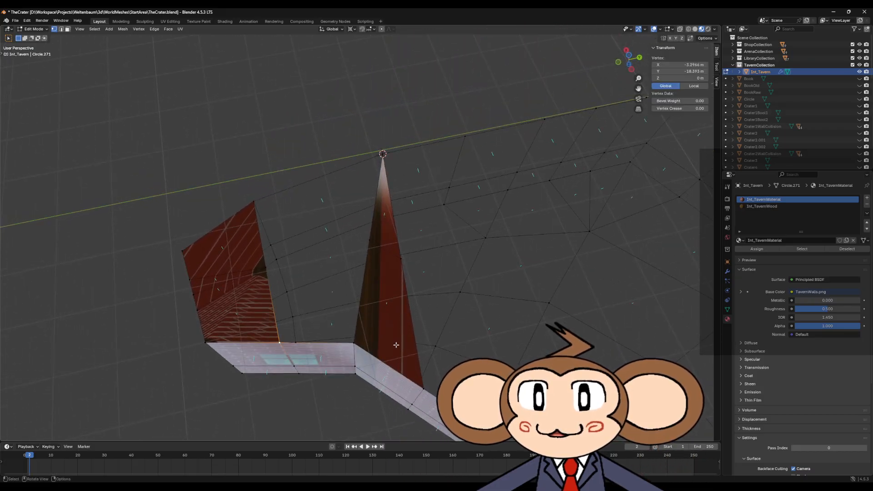
middle_drag(397, 344, 347, 342)
shift+click(339, 340)
click(265, 253)
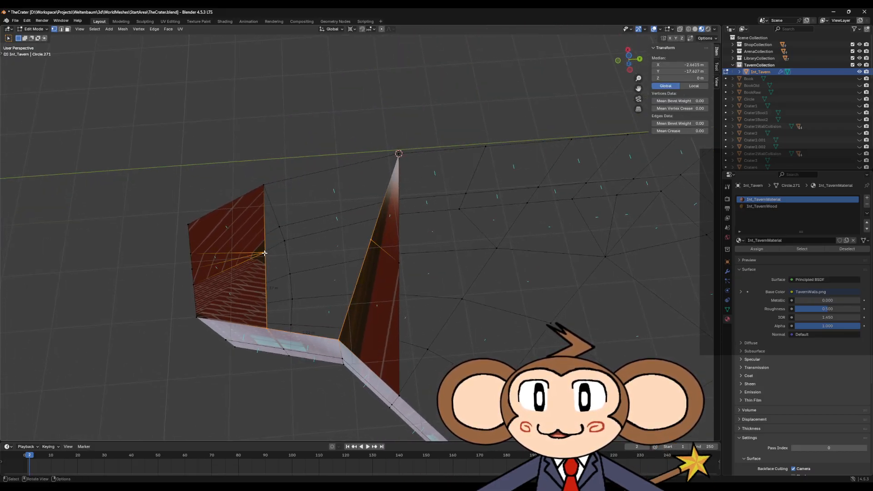
key(f)
shift+click(262, 185)
shift+click(397, 155)
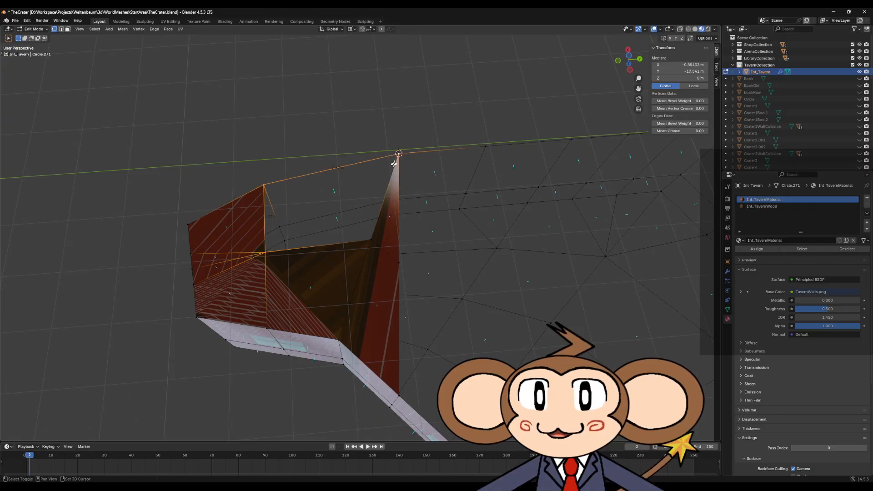
key(f)
Create an edge from the midpoint of the triangle's outer edge to the opposite wall's bottom vertex and subdivide it with 5 cuts.
middle_drag(434, 288, 423, 271)
click(399, 250)
shift+click(559, 266)
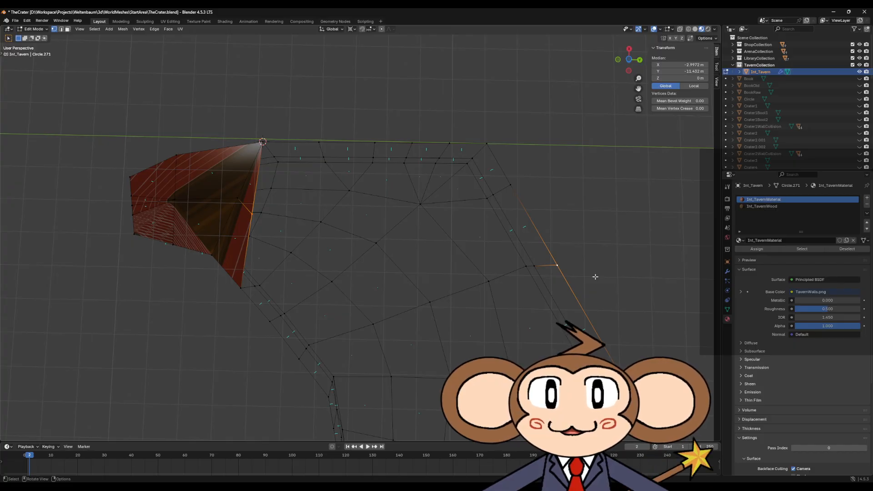
key(f)
right_click(421, 244)
click(408, 241)
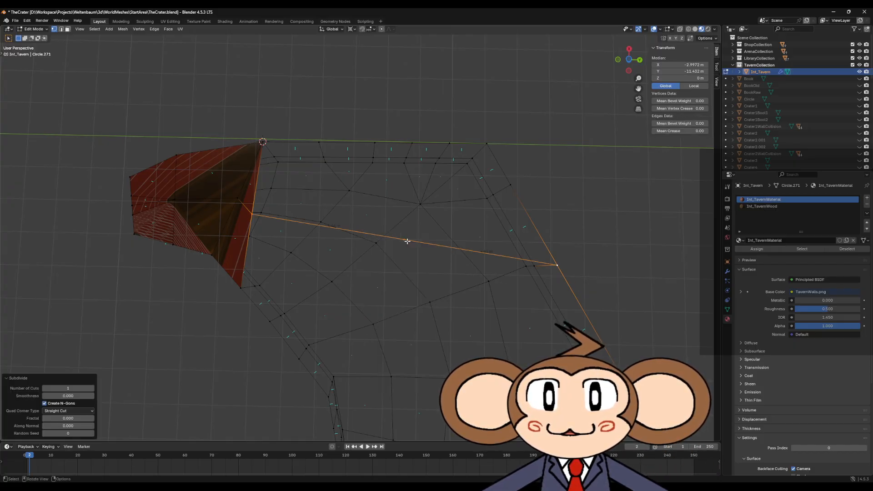
click(81, 388)
text(5)
key(Return)
Fill the first two floor faces between the straight wall's bottom vertices and the subdivided cross edge, starting at the post corner.
click(310, 219)
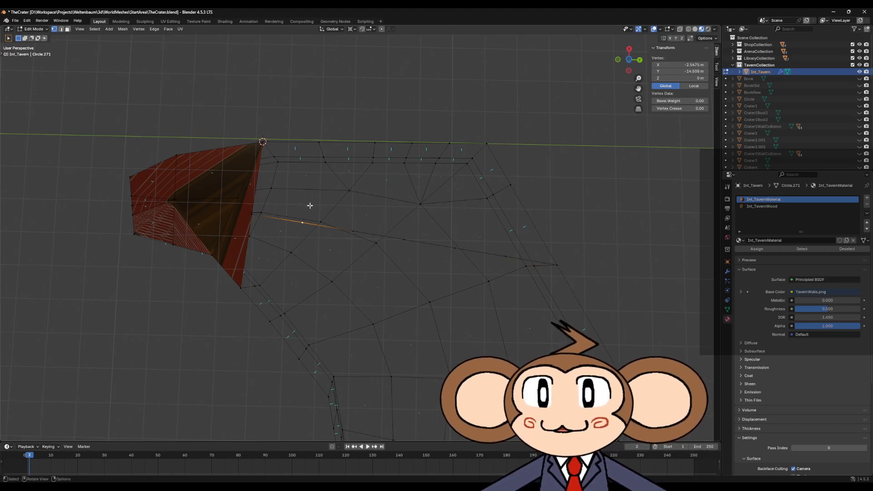
middle_drag(310, 207, 316, 180)
shift+click(313, 180)
shift+click(267, 182)
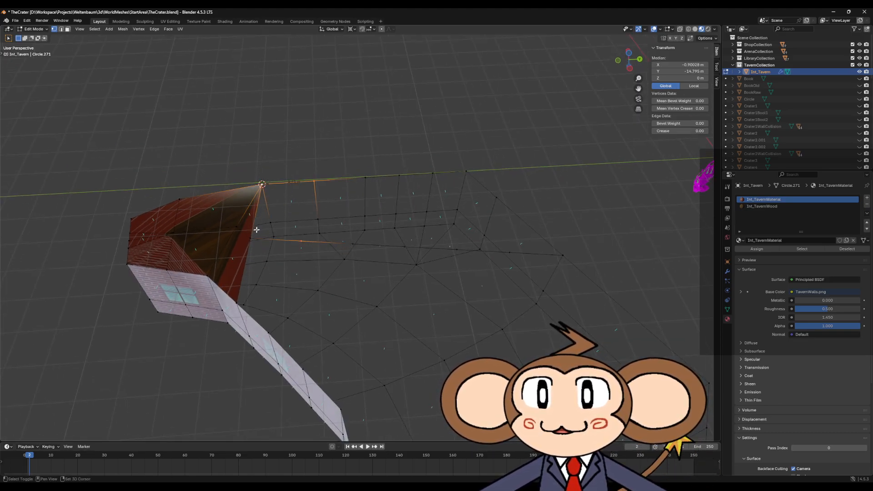
key(b)
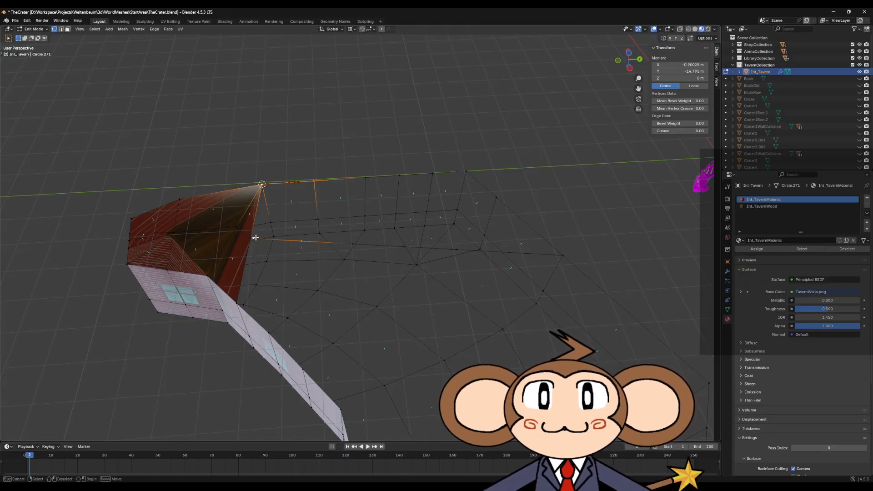
drag(255, 237, 261, 238)
middle_drag(261, 238, 263, 208)
click(257, 247)
shift+click(274, 214)
shift+click(302, 247)
shift+click(323, 214)
key(e)
click(358, 247)
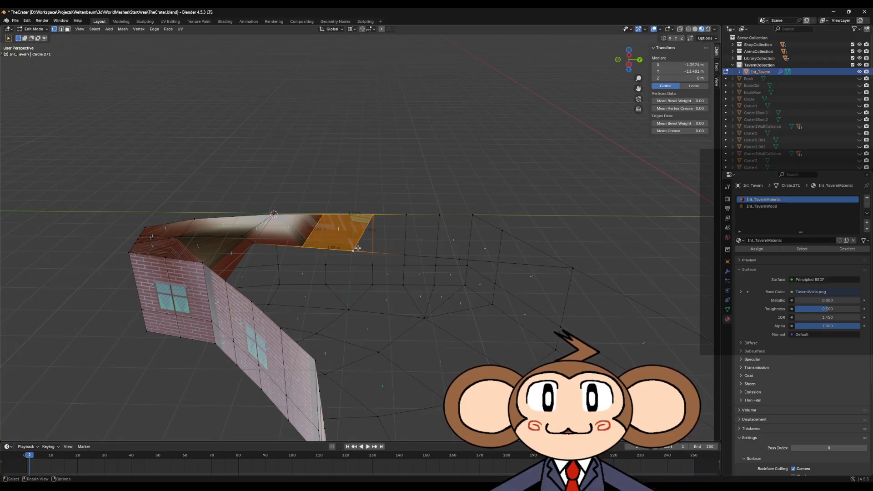
Continue the floor strip along the straight wall with three more faces up to the wall's far corner.
click(374, 215)
shift+click(357, 249)
shift+click(406, 214)
key(f)
click(407, 215)
shift+click(405, 254)
shift+click(439, 215)
key(f)
click(458, 258)
shift+click(473, 215)
shift+click(442, 215)
key(f)
Finish the floor strip with a four-sided face past the wall corner and a triangle at the cross edge's end, then deselect.
click(503, 231)
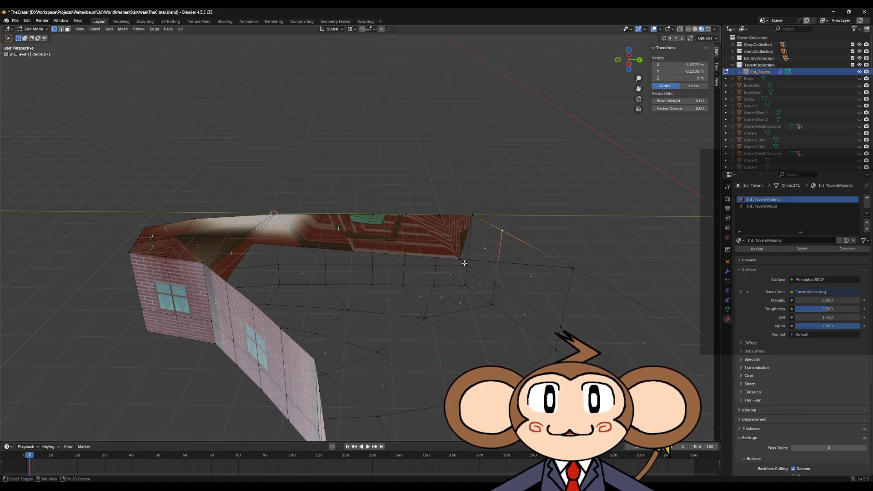
shift+click(515, 264)
shift+click(459, 259)
shift+click(473, 215)
key(f)
middle_drag(533, 249, 561, 262)
click(565, 268)
shift+click(511, 262)
shift+click(502, 206)
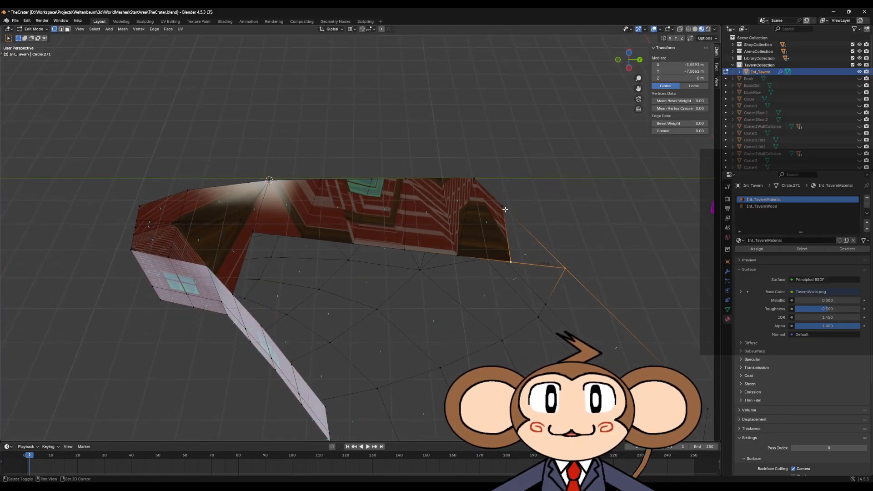
key(f)
click(562, 210)
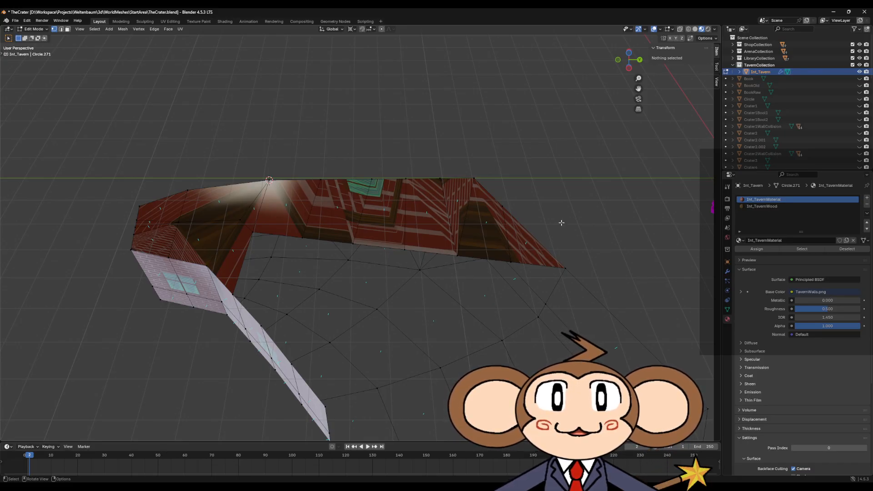
Fill two adjoining floor faces between the long window wall's bottom vertices and the first segments of the subdivided cross edge.
middle_drag(562, 222, 568, 241)
click(336, 325)
shift+click(312, 261)
shift+click(270, 273)
shift+click(297, 318)
key(f)
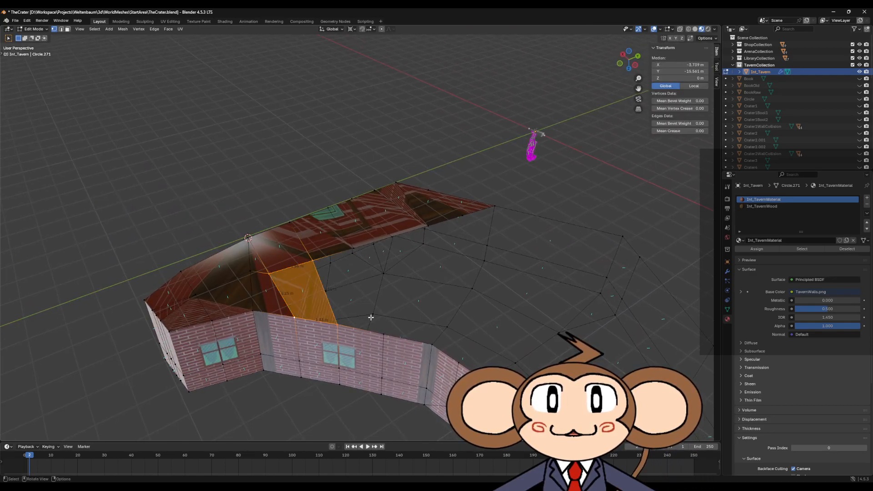
middle_drag(371, 319, 360, 336)
click(357, 339)
shift+click(353, 245)
shift+click(312, 255)
shift+click(314, 325)
Create a second cross edge from the window wall's far corner to the opposite wall's bottom vertex and subdivide it with 3 cuts.
middle_drag(372, 327, 505, 325)
click(468, 330)
shift+click(577, 177)
key(f)
middle_drag(593, 175, 529, 183)
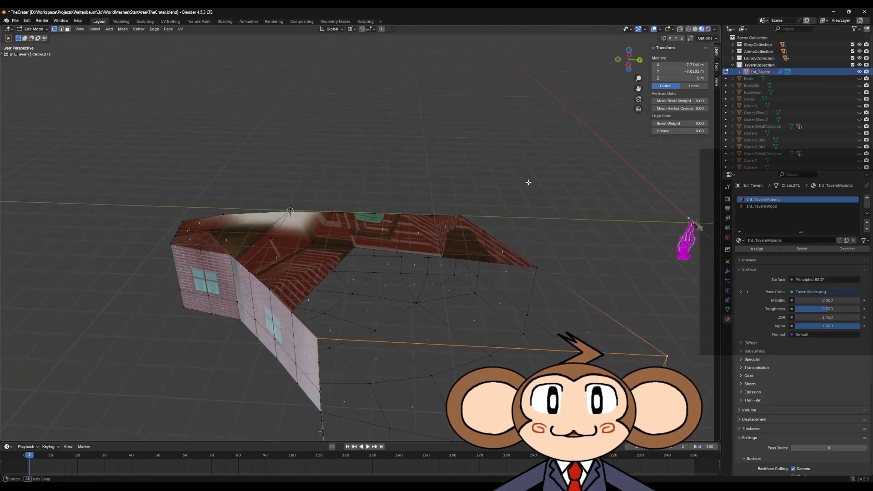
middle_drag(422, 309, 415, 347)
right_click(409, 354)
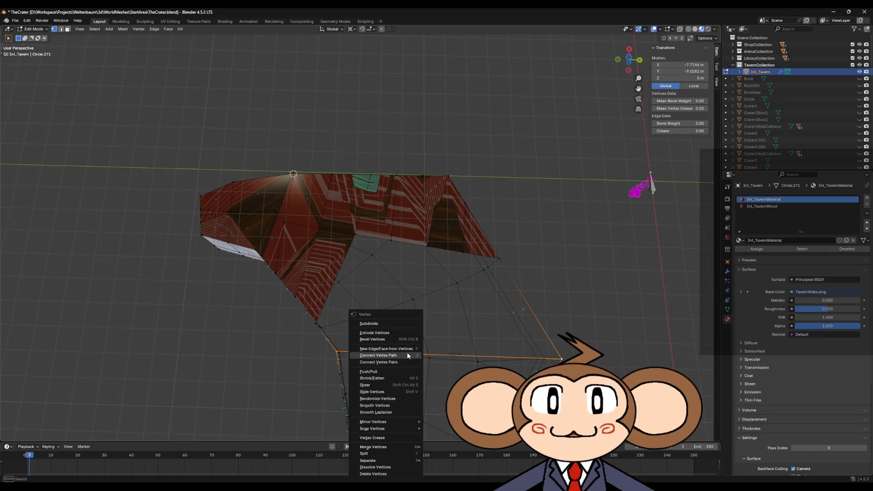
click(397, 323)
click(48, 389)
text(3)
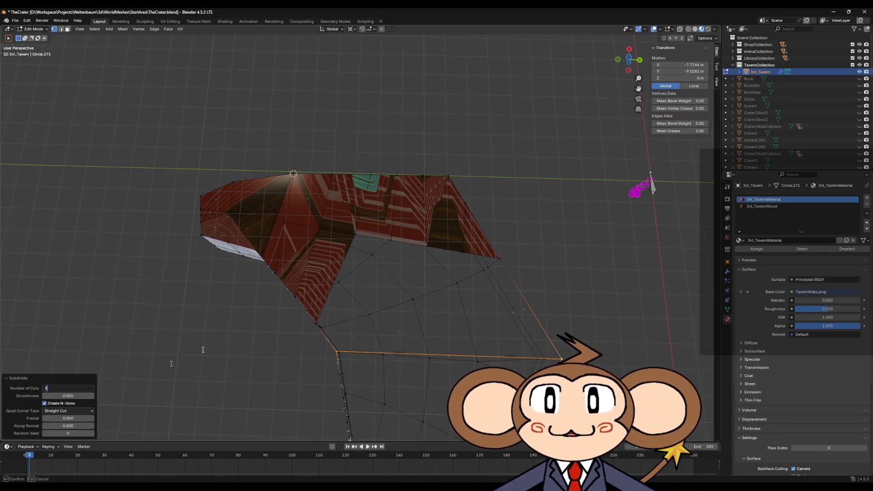
click(545, 254)
click(570, 261)
Fill two adjoining floor faces at the window wall between the first and second subdivided cross edges.
click(394, 353)
middle_drag(399, 348, 404, 286)
shift+click(391, 247)
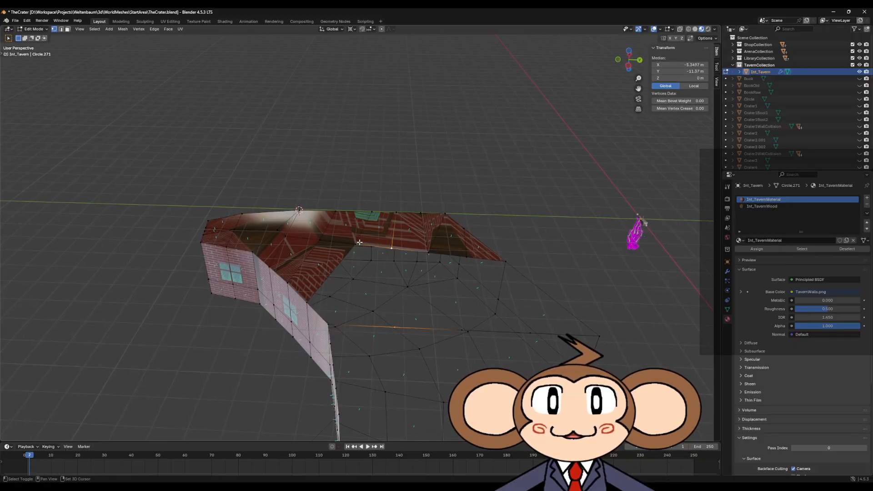
shift+click(355, 244)
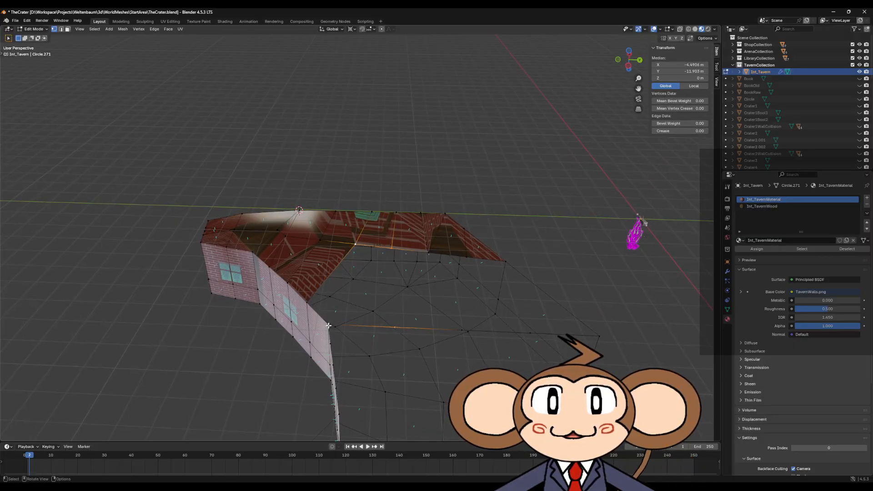
middle_drag(328, 326, 337, 312)
shift+click(336, 311)
key(f)
click(336, 311)
shift+click(356, 244)
shift+click(329, 249)
key(f)
Continue the floor between the two cross edges with two more faces past their middle vertices.
click(392, 248)
shift+click(428, 249)
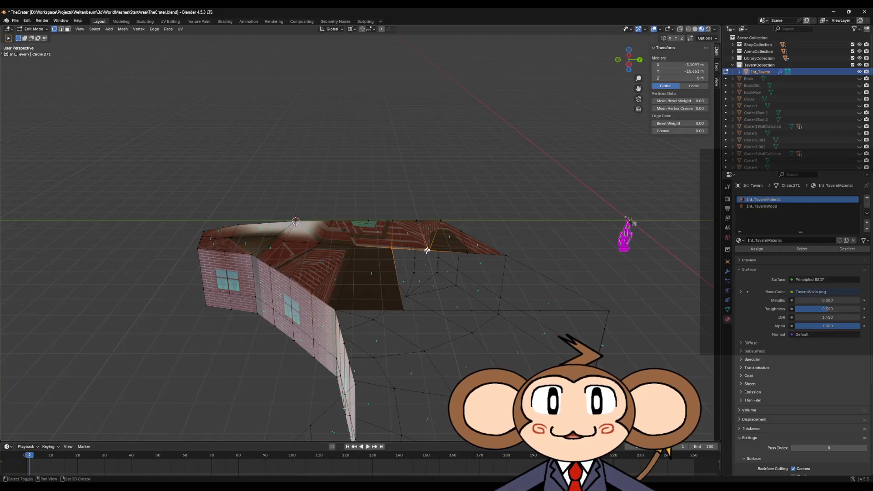
shift+click(404, 310)
key(f)
click(468, 253)
middle_drag(468, 253, 477, 275)
shift+click(455, 346)
shift+click(428, 255)
key(f)
Fill the last floor face between the two cross edges, next to the straight wall.
click(467, 260)
shift+click(504, 267)
shift+click(519, 353)
key(f)
Create a third cross edge from the straight wall's middle bottom vertex to the window wall's next corner and subdivide it with 2 cuts.
middle_drag(519, 353, 492, 299)
click(298, 336)
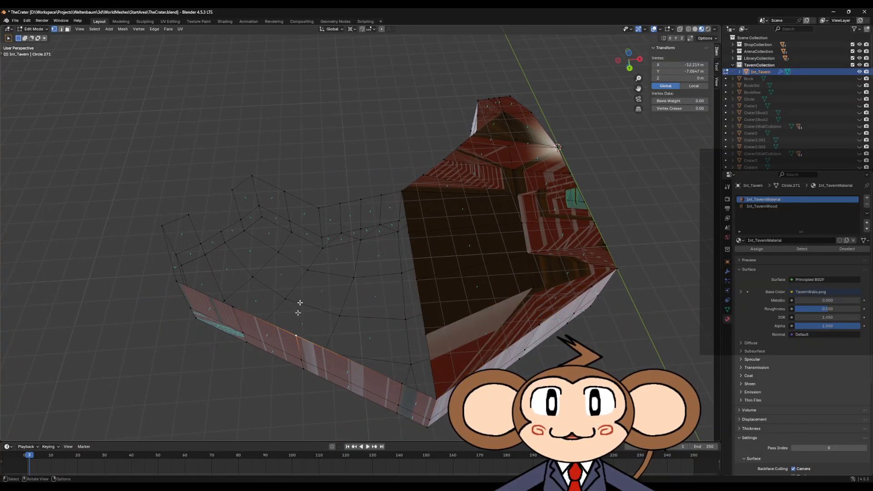
shift+click(319, 209)
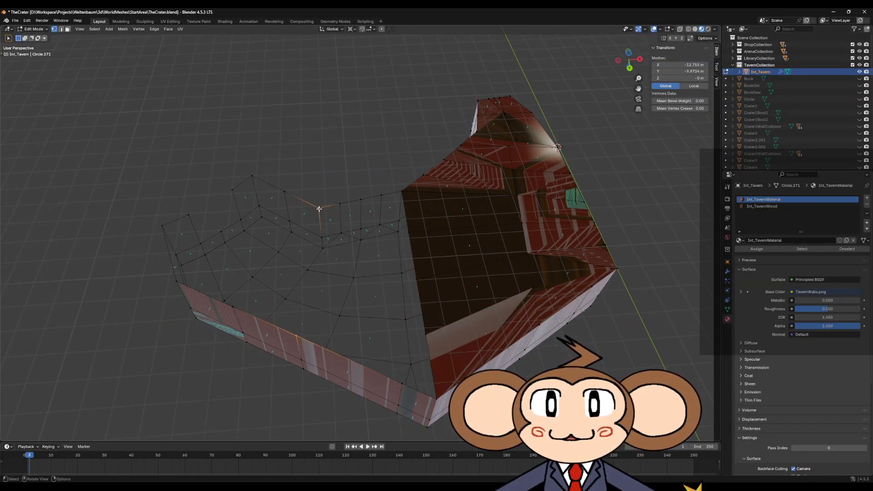
key(f)
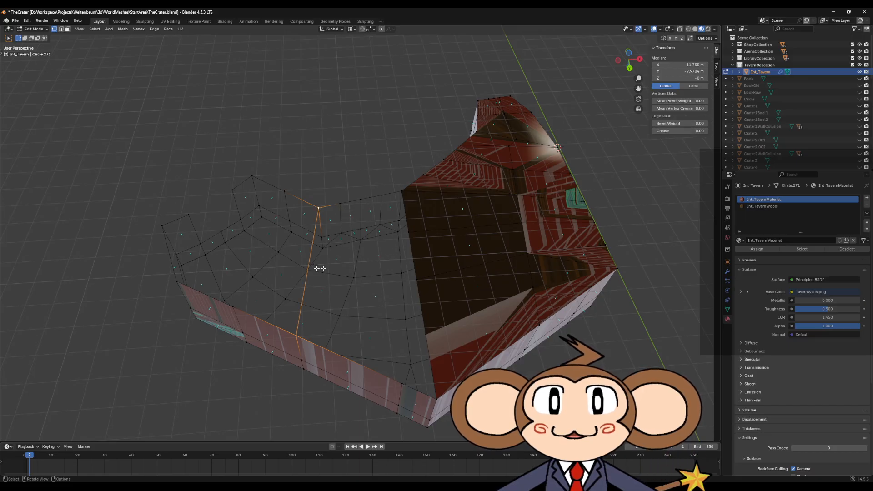
right_click(309, 270)
click(296, 270)
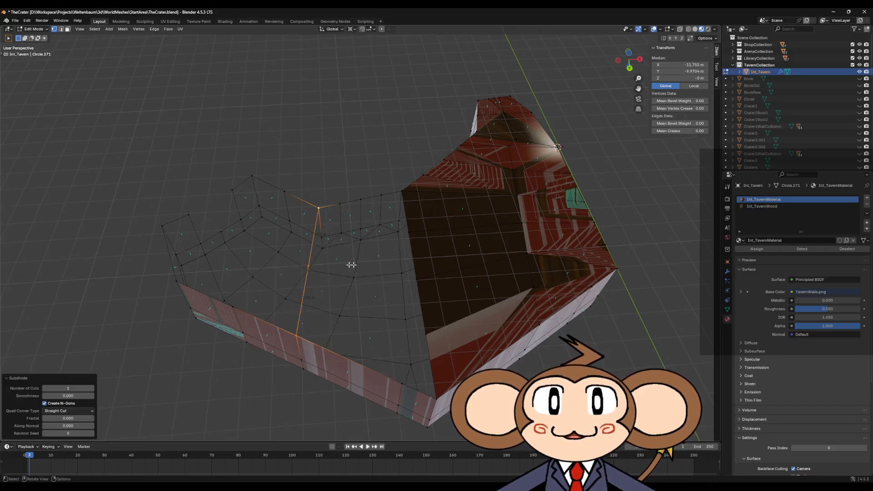
click(82, 389)
text(2)
key(Return)
middle_drag(363, 326, 390, 312)
click(498, 253)
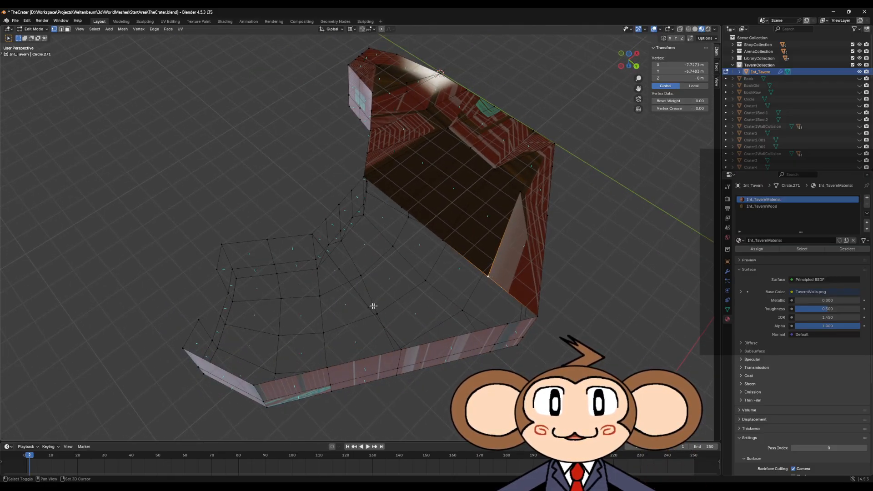
shift+click(537, 312)
shift+click(507, 324)
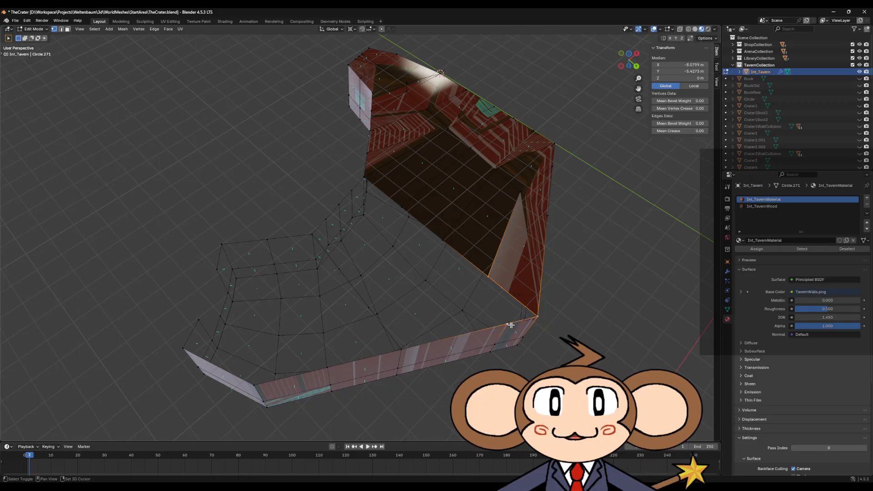
Fill a floor face along the straight wall between the ends of the second and third cross edges.
click(490, 277)
click(377, 313)
middle_drag(377, 313, 476, 301)
click(457, 257)
key(KP_Decimal)
scroll(473, 301, down, 7)
scroll(422, 260, up, 6)
shift+click(472, 239)
middle_drag(472, 239, 511, 218)
middle_drag(337, 195, 343, 176)
shift+click(407, 144)
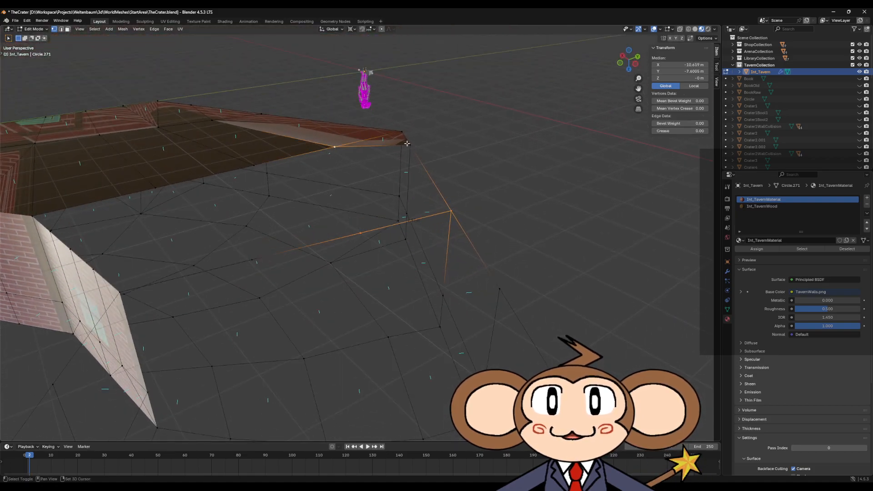
key(f)
Fill a triangular floor face from the third cross edge's vertex nearest the straight wall to two vertices of the second cross edge.
click(361, 233)
middle_drag(361, 233, 343, 220)
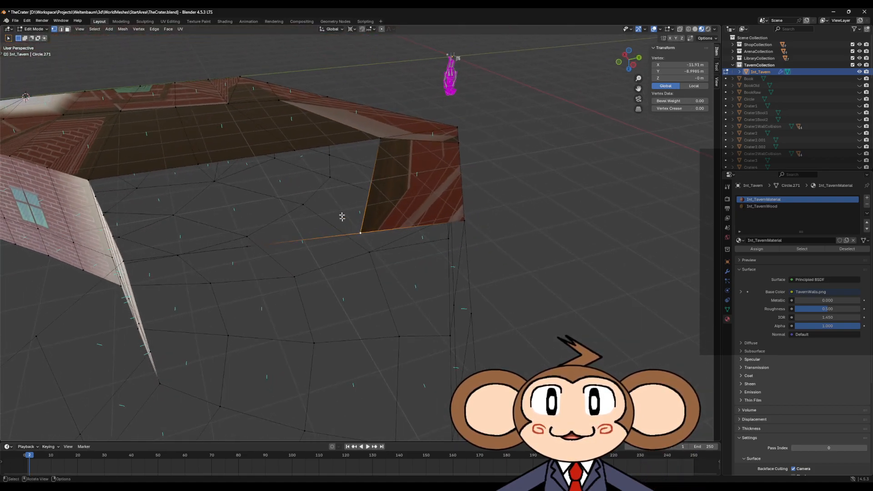
middle_drag(300, 161, 296, 142)
shift+click(296, 139)
shift+click(384, 125)
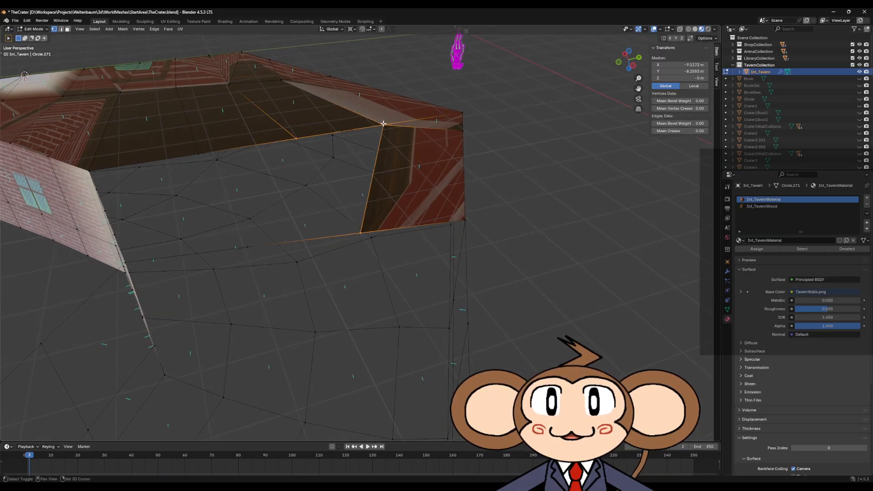
key(f)
Fill a four-sided floor face between the middle segments of the second and third cross edges.
middle_drag(363, 141, 265, 209)
click(259, 213)
shift+click(229, 133)
shift+click(325, 119)
shift+click(360, 231)
middle_drag(360, 231, 379, 239)
key(f)
Subdivide the new face's edge on the window wall side once and connect its midpoint to the face's two opposite corners.
click(61, 28)
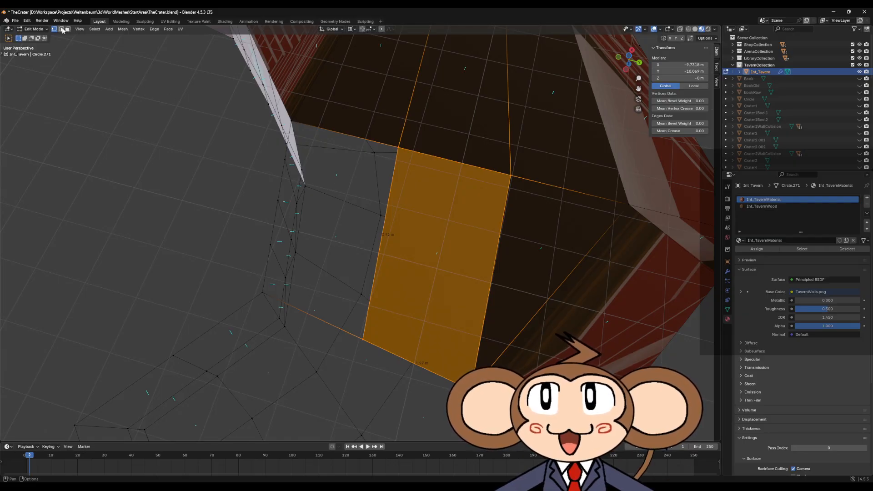
click(388, 220)
right_click(389, 222)
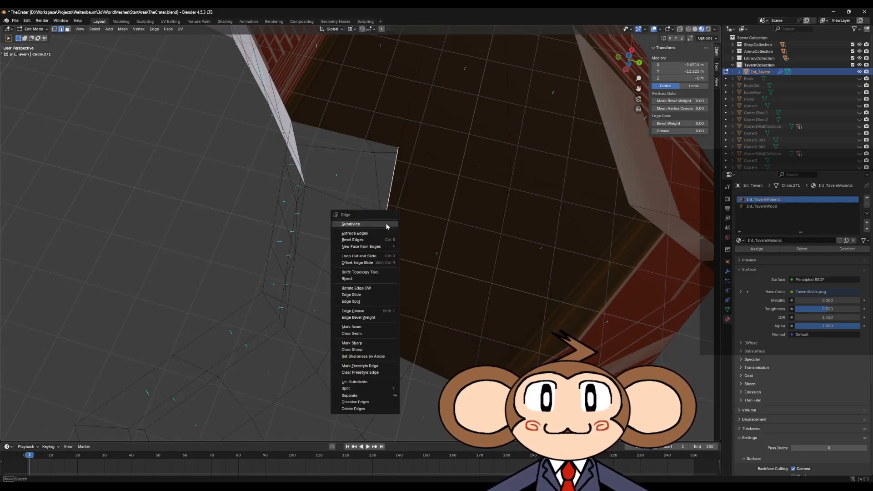
click(364, 226)
click(54, 29)
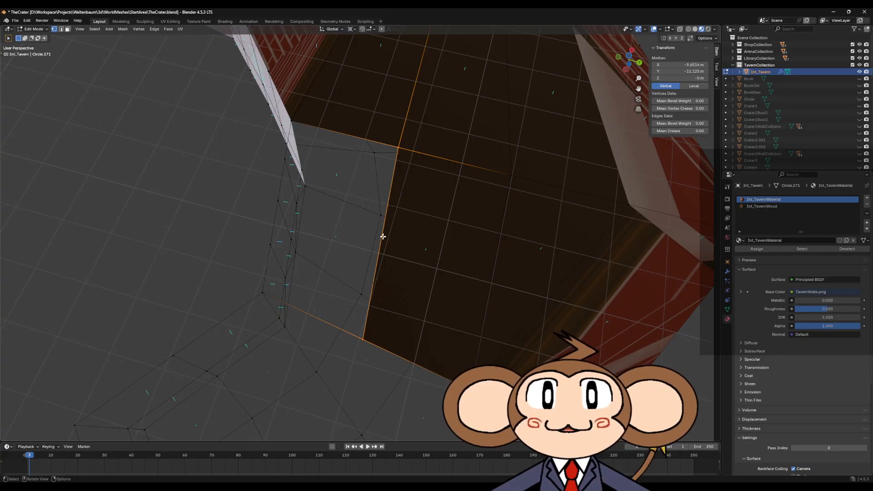
click(508, 182)
key(j)
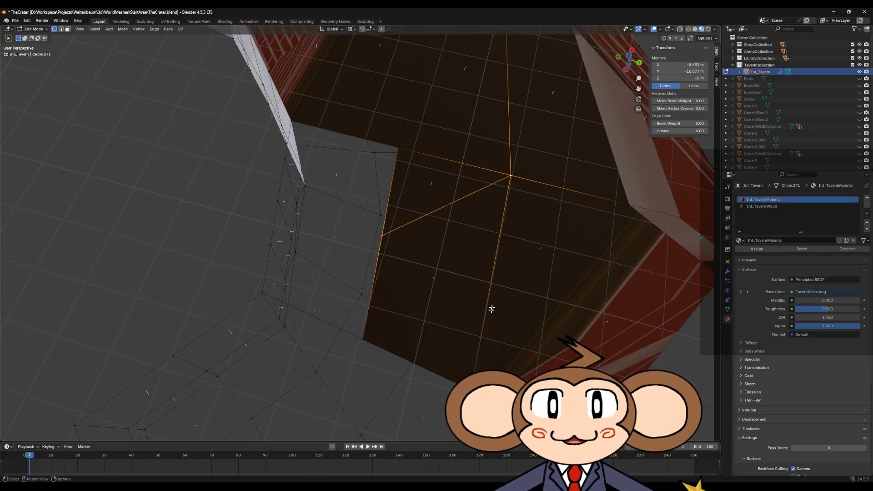
click(474, 371)
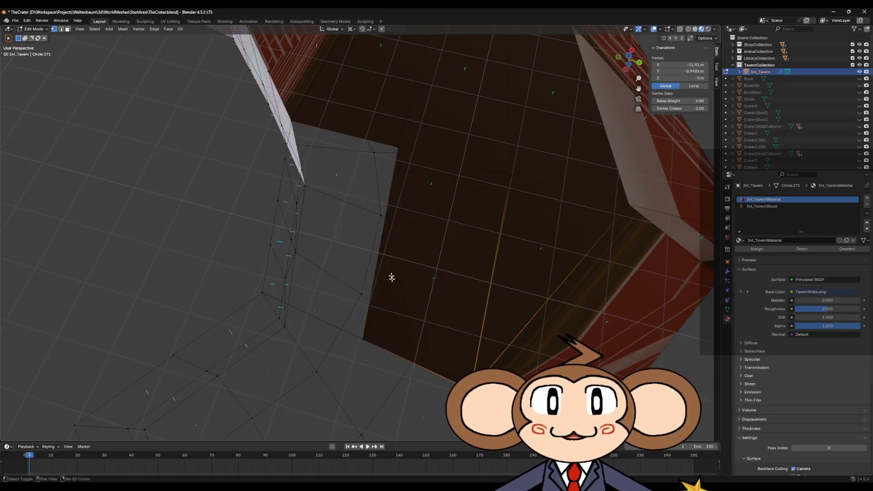
shift+click(385, 234)
key(j)
Fill two floor triangles from the new midpoint to the middle bottom vertices of the window wall.
click(383, 236)
middle_drag(383, 236, 380, 226)
middle_drag(310, 216, 413, 206)
shift+click(424, 200)
shift+click(472, 198)
key(f)
click(425, 199)
shift+click(376, 199)
shift+click(404, 298)
key(f)
Fill the remaining gaps on both sides of the two triangles with two four-sided floor faces.
click(403, 298)
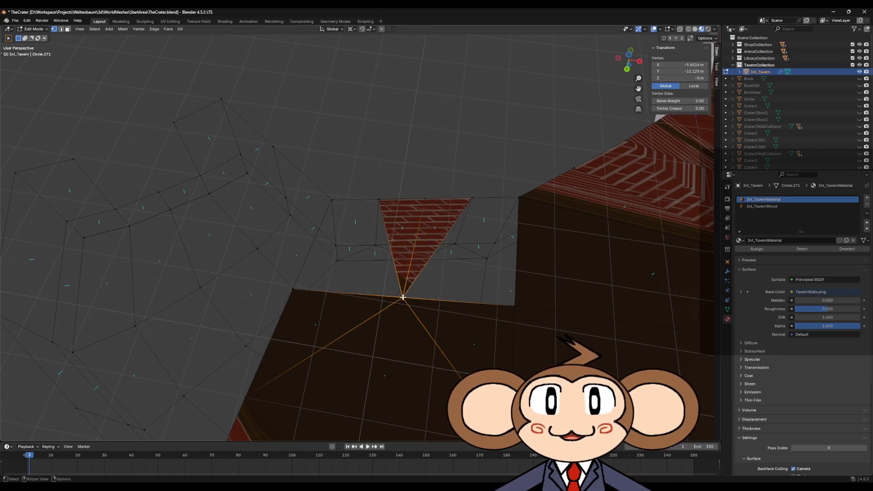
shift+click(294, 290)
shift+click(332, 199)
shift+click(378, 199)
key(f)
click(472, 196)
shift+click(520, 197)
shift+click(518, 306)
shift+click(403, 300)
key(f)
Clear the selection and join the third cross edge's vertex nearest the window wall to the end wall opening's near floor corner.
scroll(457, 228, down, 3)
click(419, 183)
middle_drag(419, 183, 305, 184)
scroll(425, 269, up, 2)
middle_drag(425, 269, 371, 216)
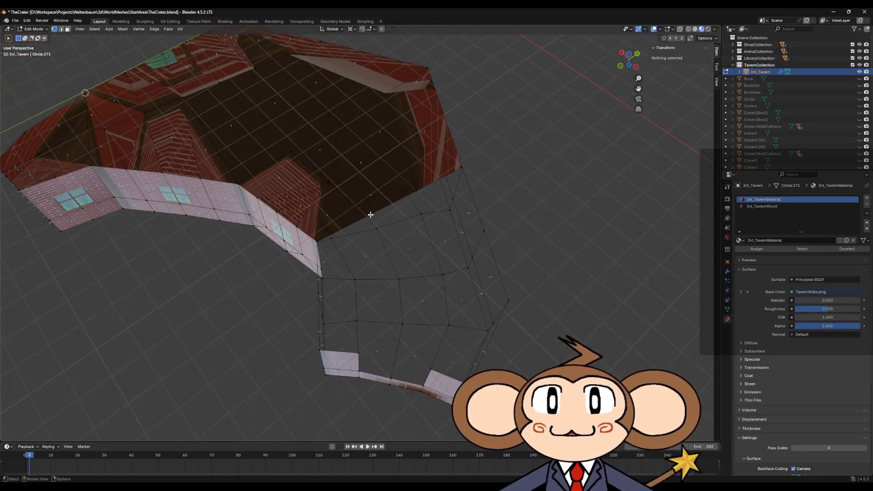
click(371, 217)
middle_drag(396, 296, 420, 325)
shift+click(412, 327)
key(f)
Create an edge from the opening's other floor corner to the third cross edge's second inner vertex and subdivide it with 2 cuts.
click(490, 317)
middle_drag(490, 317, 450, 262)
shift+click(412, 232)
key(f)
right_click(449, 263)
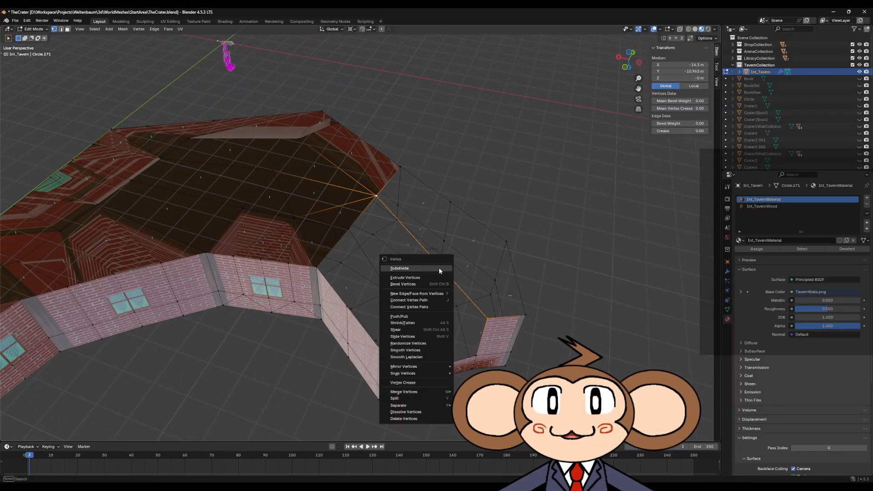
click(436, 268)
click(92, 388)
Subdivide the edge between the opening's near floor corner and the third cross edge with one cut.
click(417, 337)
shift+click(349, 228)
key(f)
right_click(348, 228)
click(349, 230)
Fill two adjoining four-sided floor faces between the last side wall and the edge subdivided with one cut.
click(382, 278)
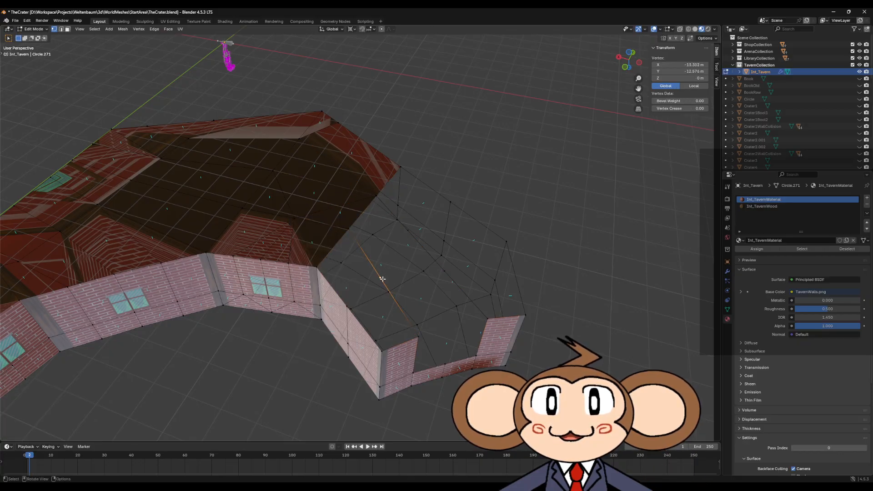
shift+click(348, 307)
shift+click(380, 349)
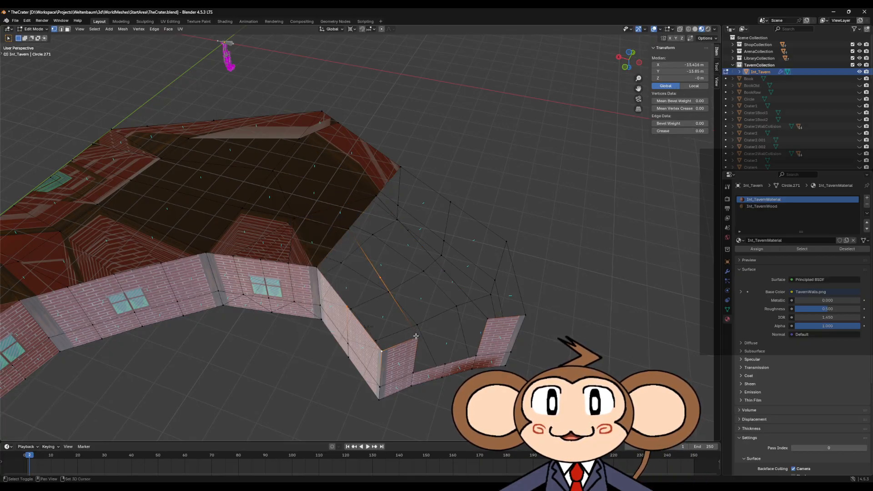
shift+click(416, 337)
key(f)
click(348, 309)
shift+click(317, 268)
shift+click(349, 230)
shift+click(378, 277)
key(f)
Fill the floor face directly behind the end wall's opening, between the two lengthwise edges.
middle_drag(410, 273, 455, 318)
click(481, 328)
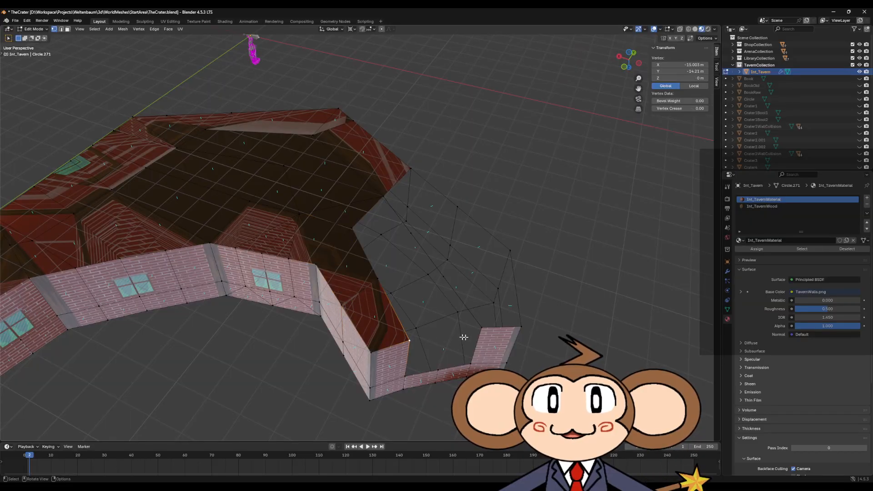
shift+click(444, 277)
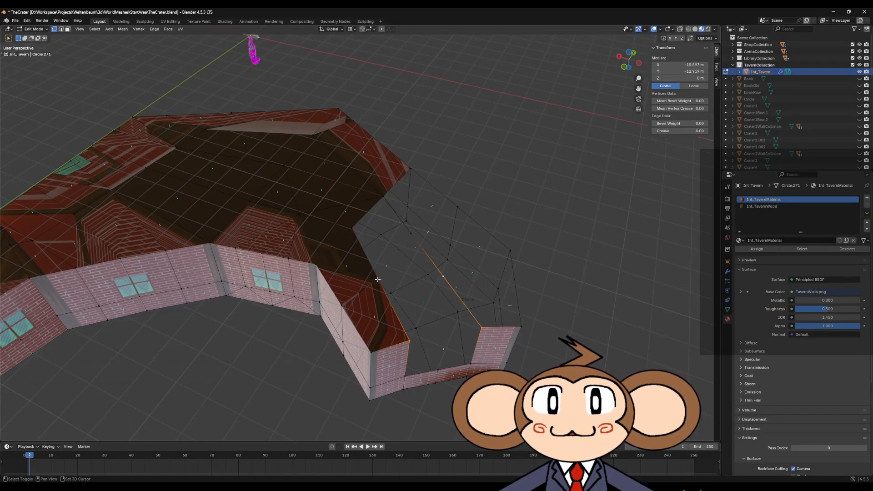
shift+click(377, 279)
key(f)
Close the middle of the end room's floor with a four-sided face at the third cross edge and a triangle beside it.
middle_drag(407, 271, 395, 279)
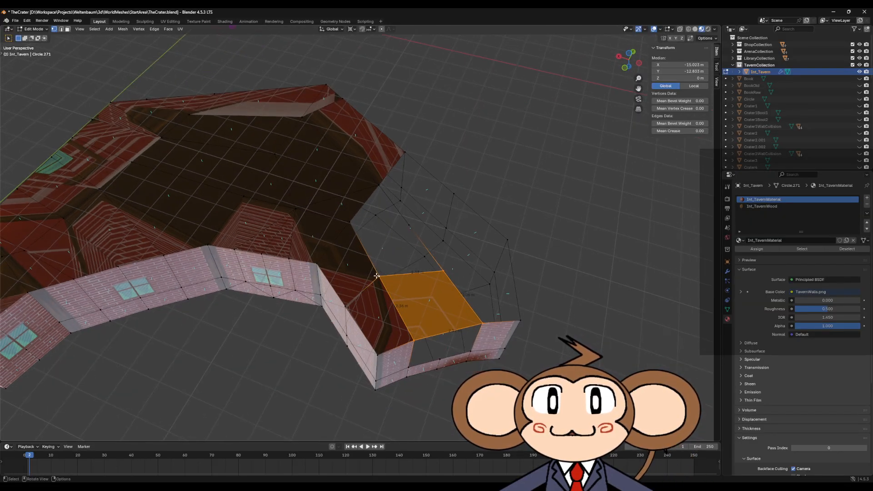
click(378, 276)
shift+click(350, 222)
shift+click(378, 185)
middle_drag(413, 218, 390, 228)
shift+click(387, 226)
key(f)
click(387, 226)
shift+click(435, 254)
shift+click(390, 271)
key(f)
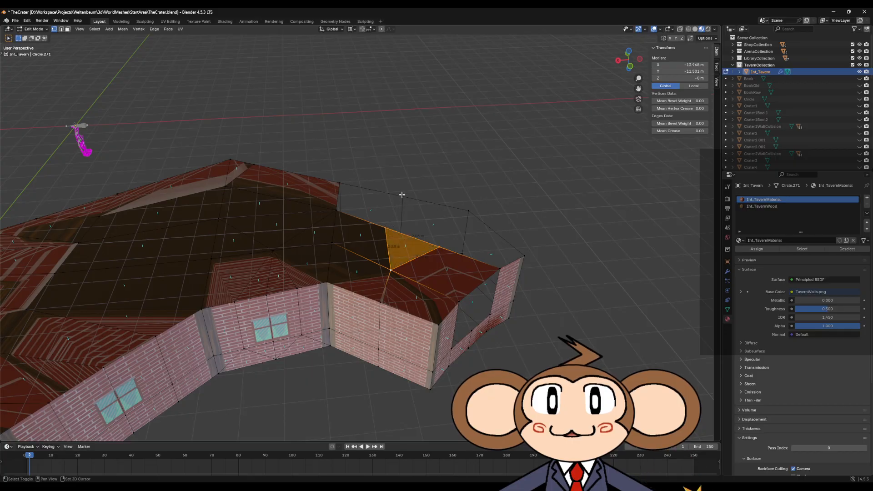
Fill two adjoining floor faces along the unfilled opposite wall, starting from the third cross edge.
drag(380, 183, 410, 226)
shift+drag(331, 178, 353, 224)
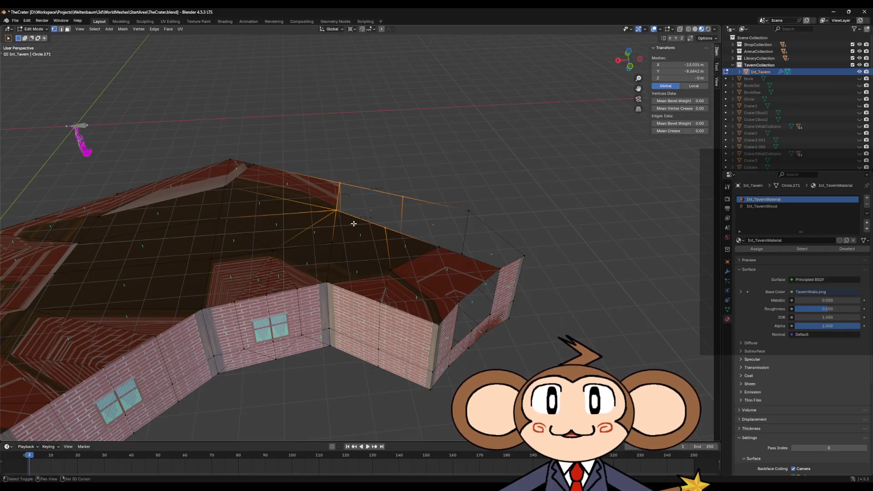
key(f)
middle_drag(458, 240, 476, 242)
click(432, 240)
shift+click(442, 207)
shift+click(377, 202)
shift+click(372, 231)
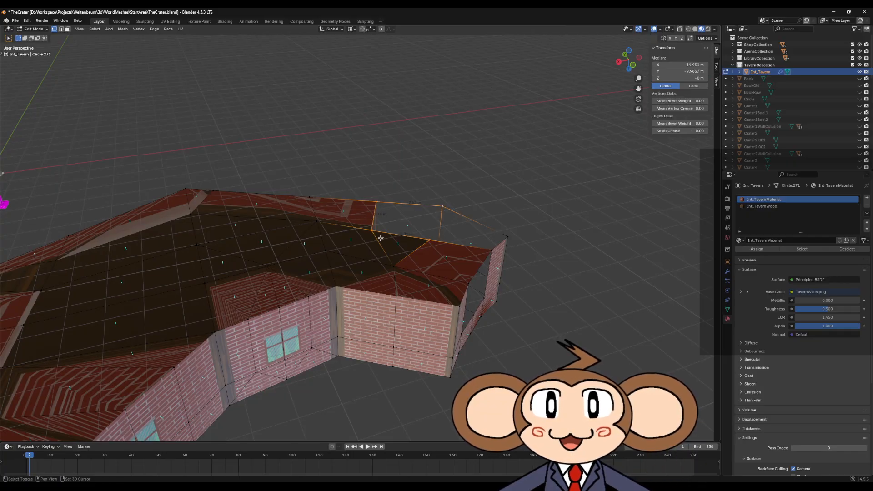
key(f)
Fill the last floor face between the opposite wall and the end wall, then deselect everything.
drag(493, 222, 514, 243)
shift+drag(475, 242, 498, 258)
shift+click(444, 208)
key(f)
click(548, 234)
Fill the rectangular opening in the tavern's end wall with a face from its corner vertices.
middle_drag(549, 234, 452, 217)
scroll(464, 243, down, 3)
middle_drag(457, 251, 475, 269)
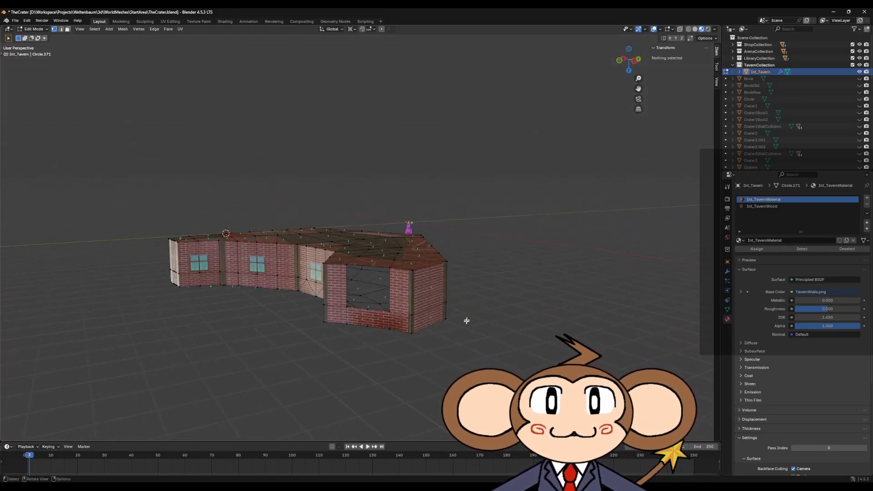
mouse_move(336, 272)
middle_down()
mouse_move(351, 259)
mouse_move(351, 272)
middle_up()
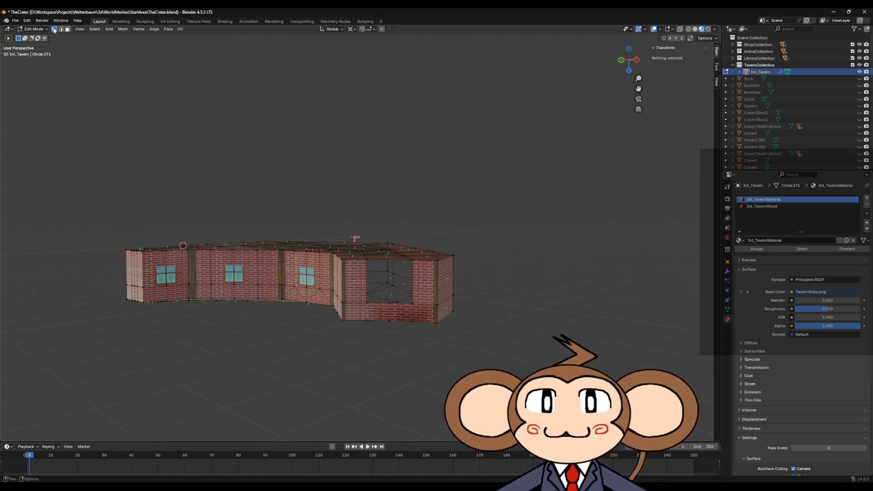
click(373, 303)
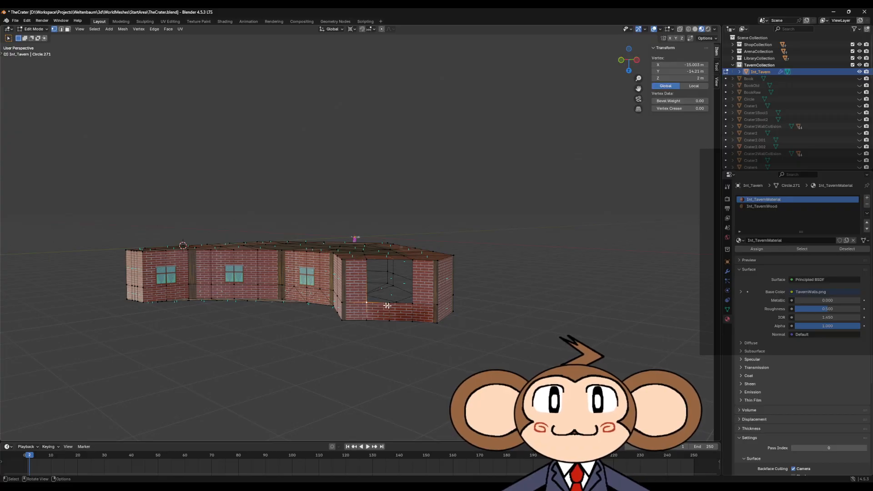
shift+click(412, 279)
shift+click(364, 258)
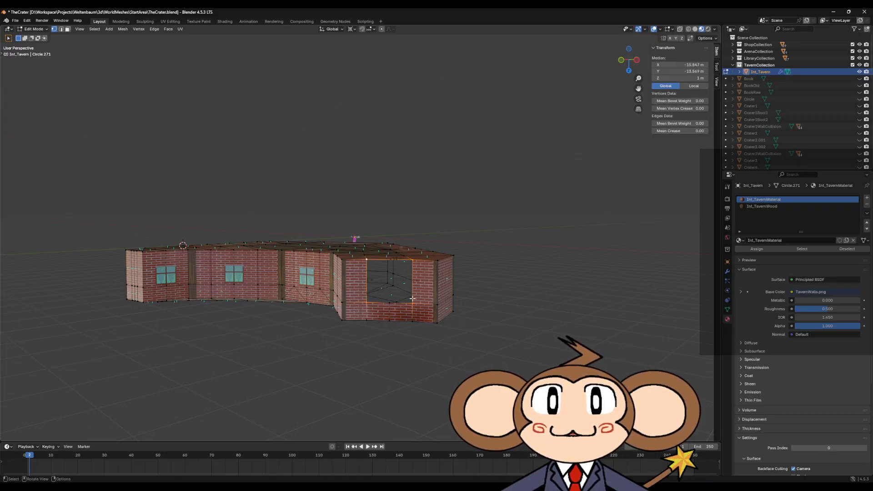
key(f)
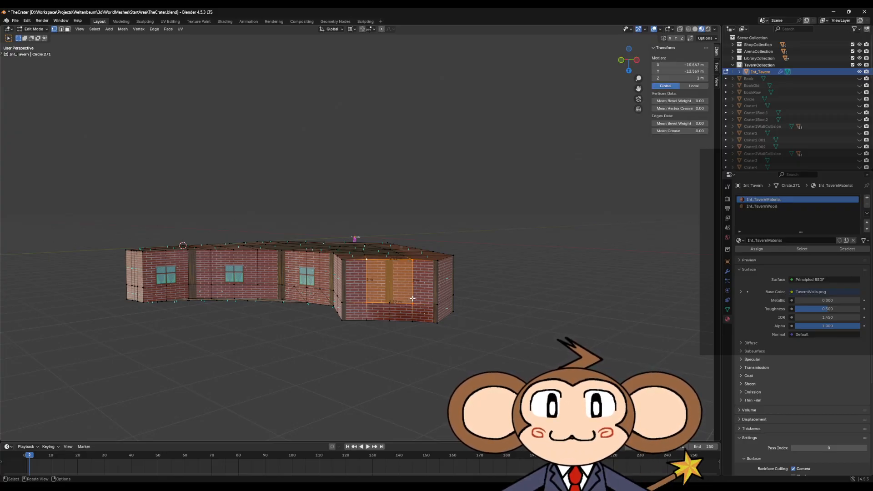
Extrude the new end-wall face outward along its normals by 1.5 m.
key(alt+e)
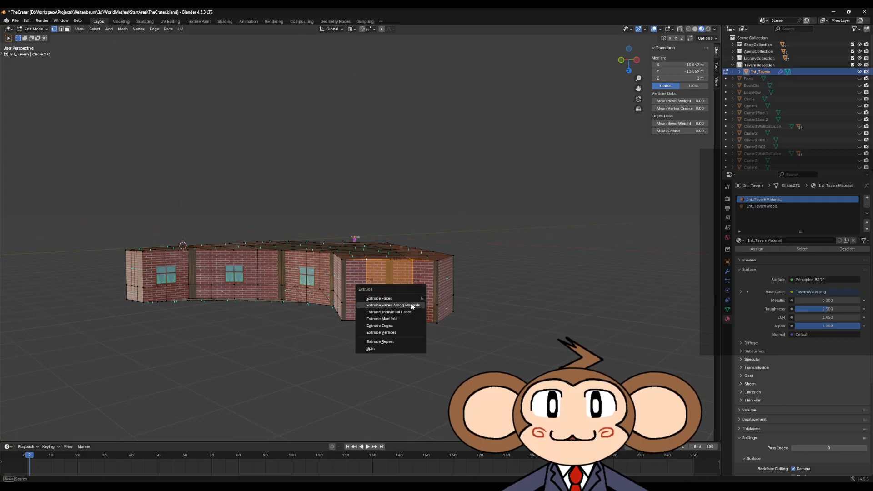
click(393, 305)
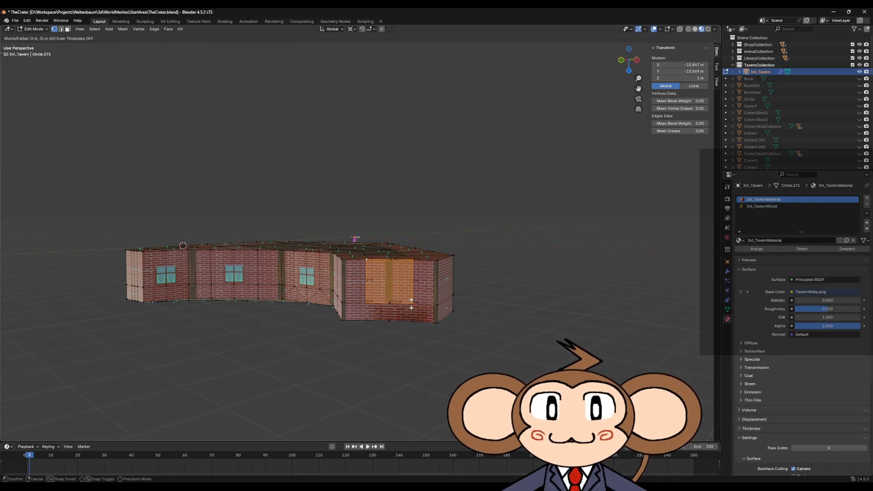
text(1.5)
key(Return)
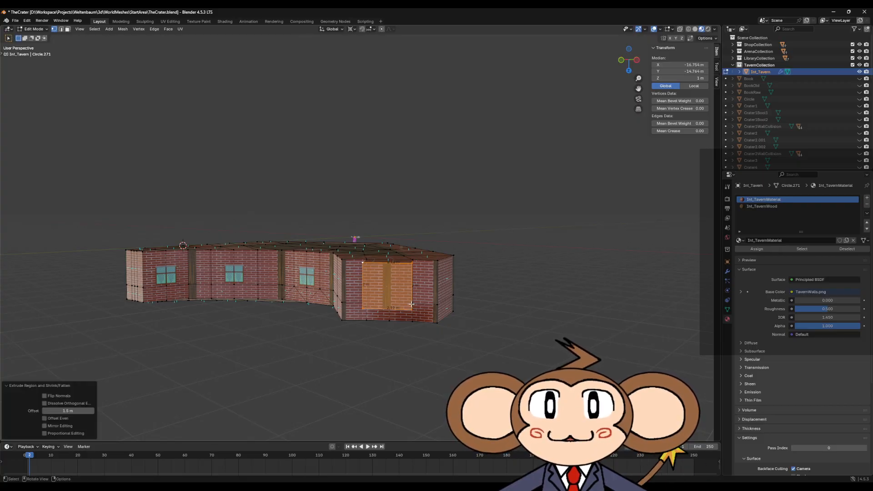
Flip the normals of the entire tavern interior mesh, then deselect everything.
middle_drag(406, 330, 378, 325)
key(alt+a)
key(a)
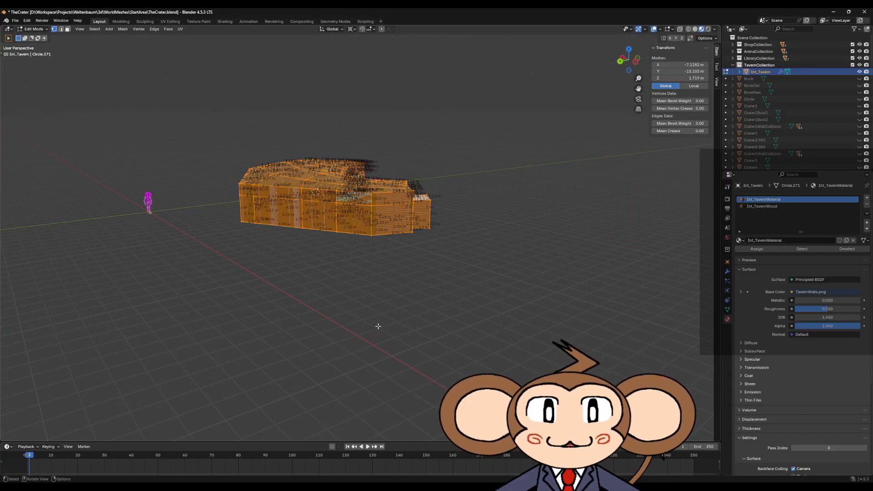
key(alt+n)
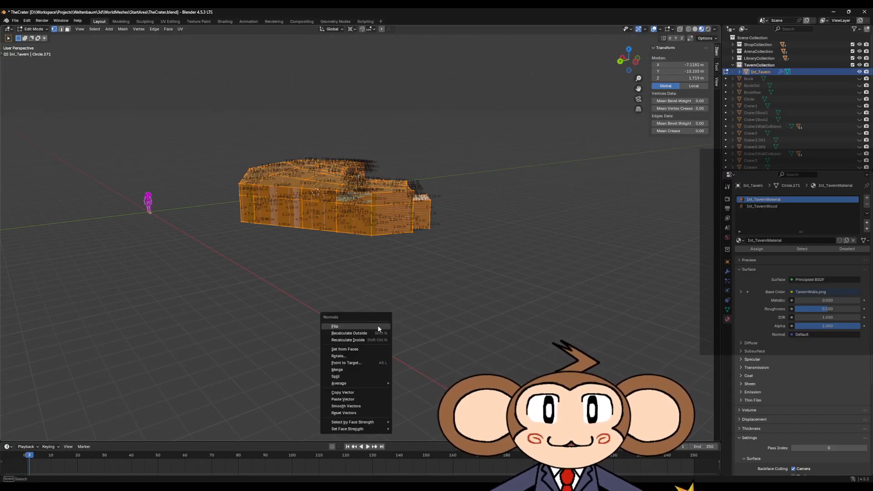
click(378, 326)
click(452, 322)
Review the Int_TavernWood shader nodes, set Int_TavernMaterial's roughness to 1.000 in the Shader Editor, and return to the 3D Viewport.
middle_drag(430, 250, 537, 241)
scroll(439, 248, up, 3)
double_click(765, 207)
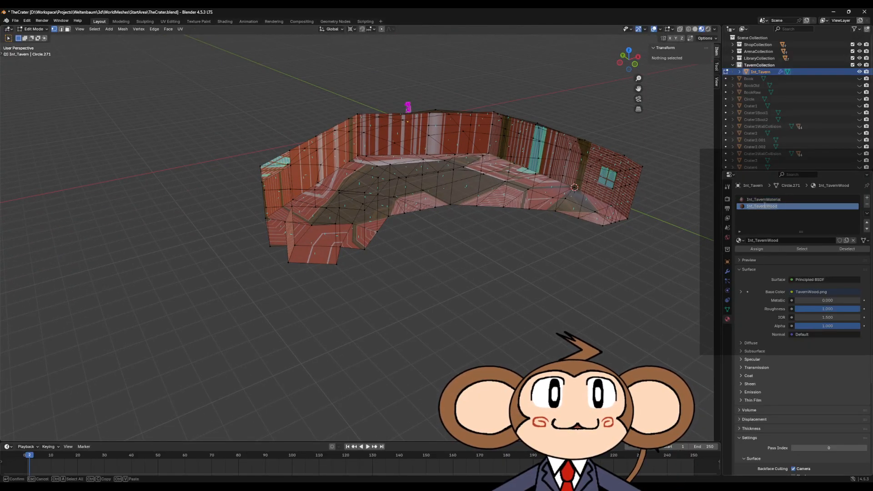
click(771, 226)
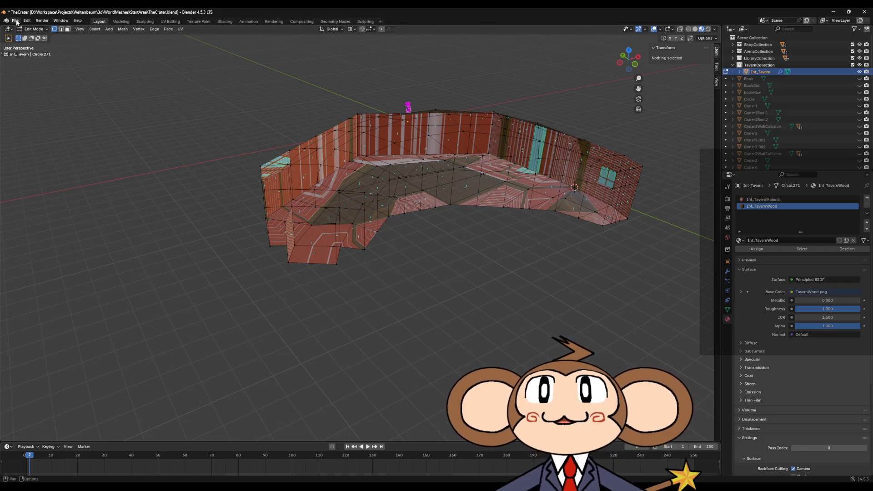
click(8, 29)
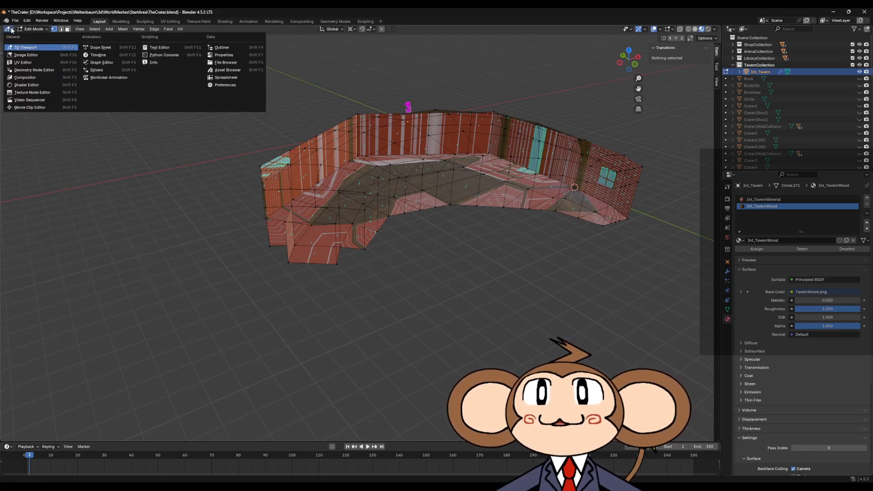
click(29, 85)
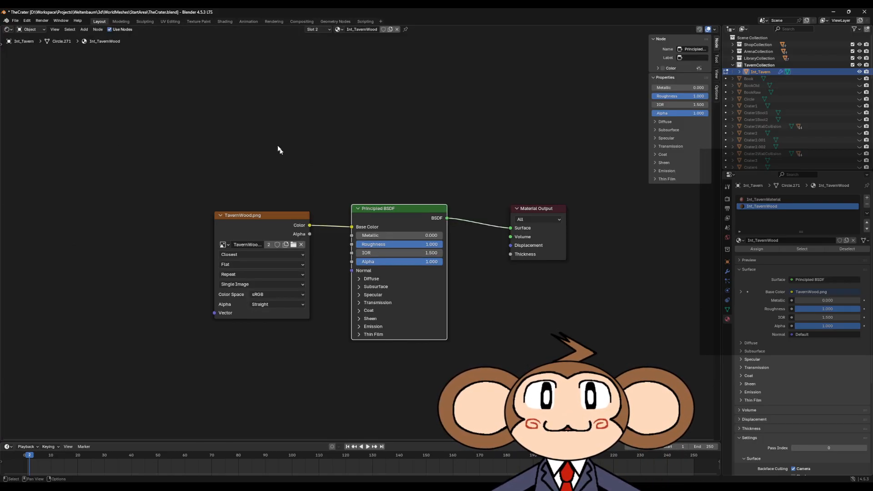
click(773, 199)
drag(479, 193, 522, 192)
click(8, 29)
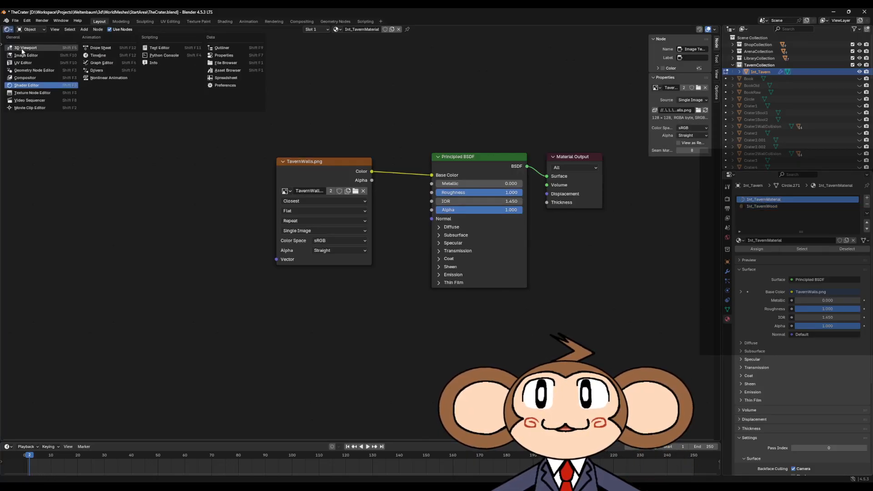
click(27, 41)
Add a new material slot to the tavern interior, create a material in it and name it TavernExit.
middle_drag(346, 261, 373, 254)
scroll(359, 255, up, 4)
scroll(373, 255, down, 4)
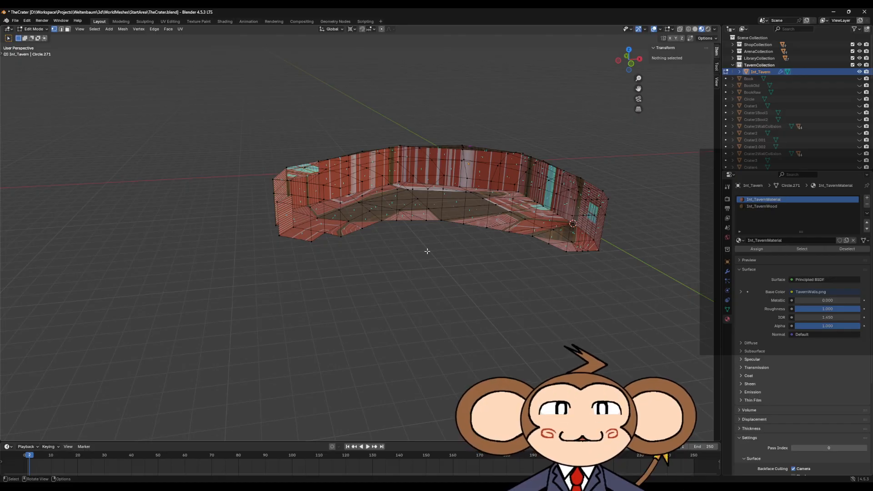
middle_drag(415, 273, 464, 314)
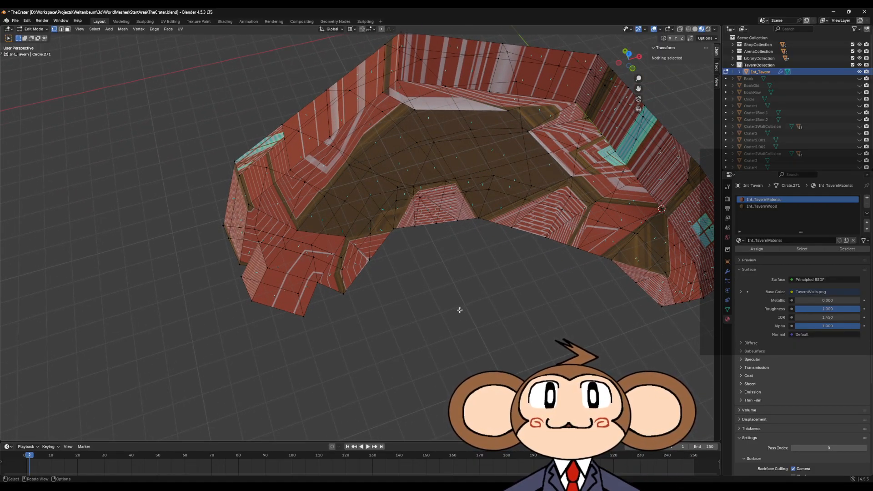
middle_drag(409, 328, 463, 281)
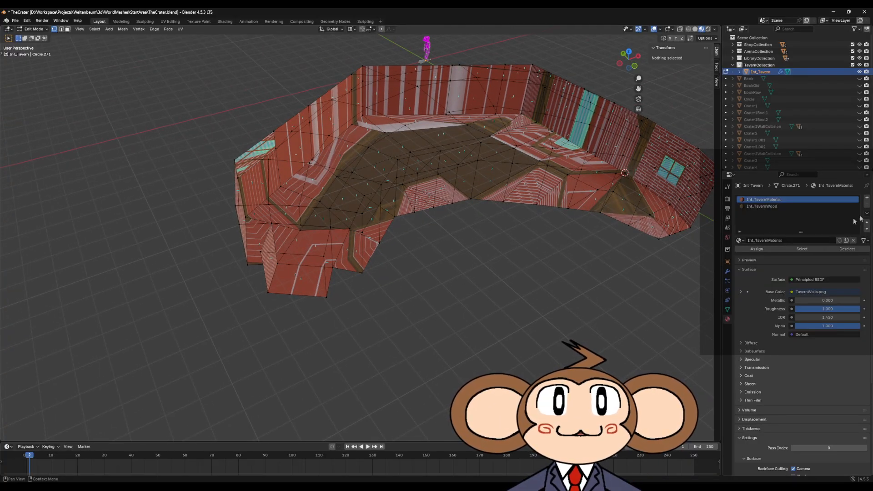
click(867, 199)
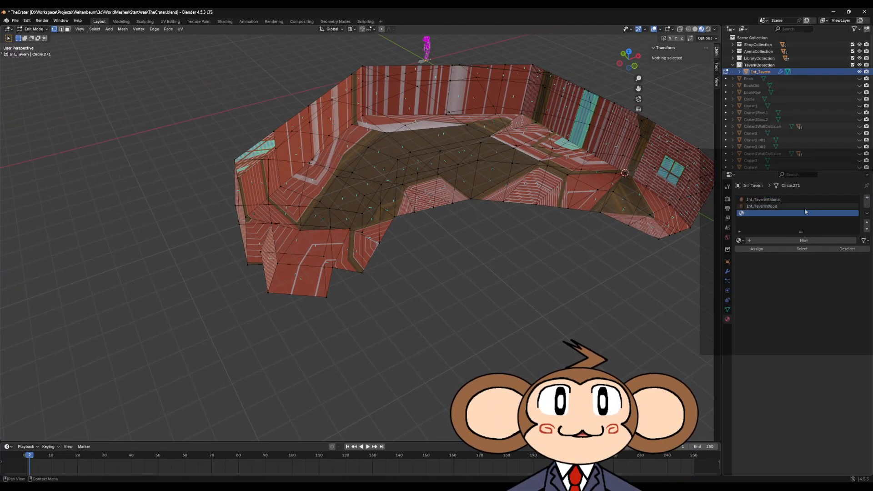
click(781, 239)
double_click(763, 214)
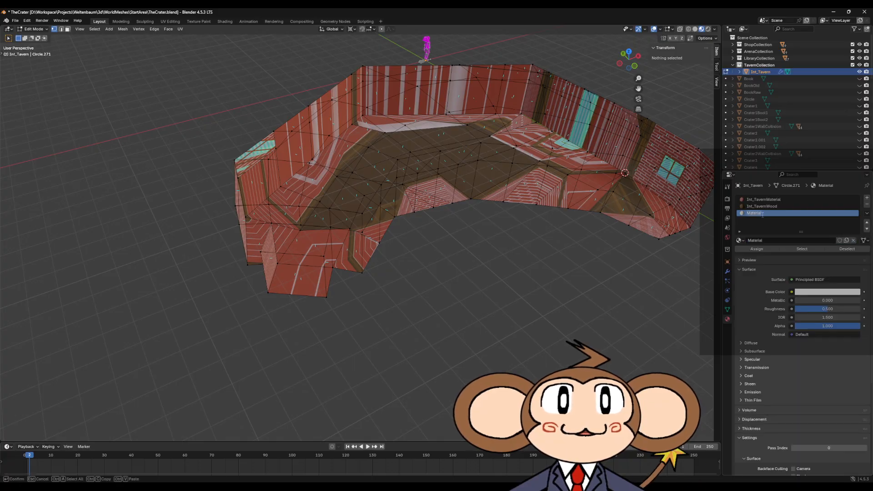
text(T)
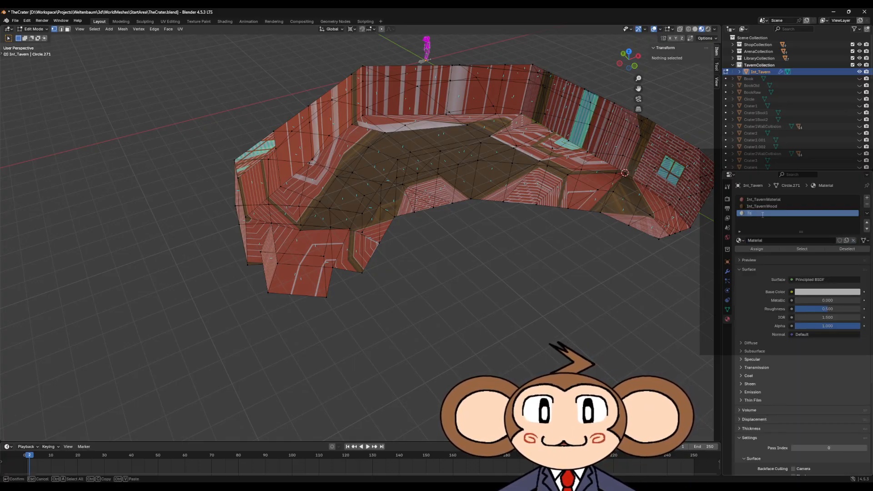
text(avernExit)
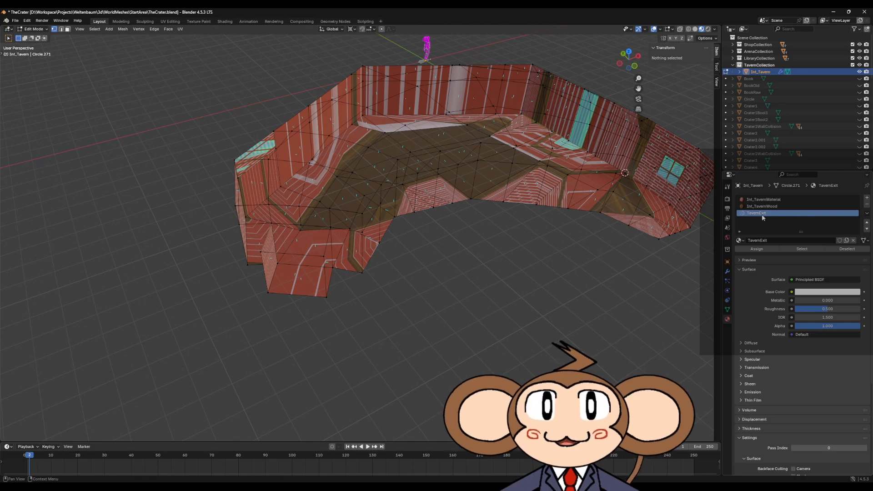
key(Return)
Select the faces of the extruded box at the end wall and assign the TavernExit material to them.
click(67, 29)
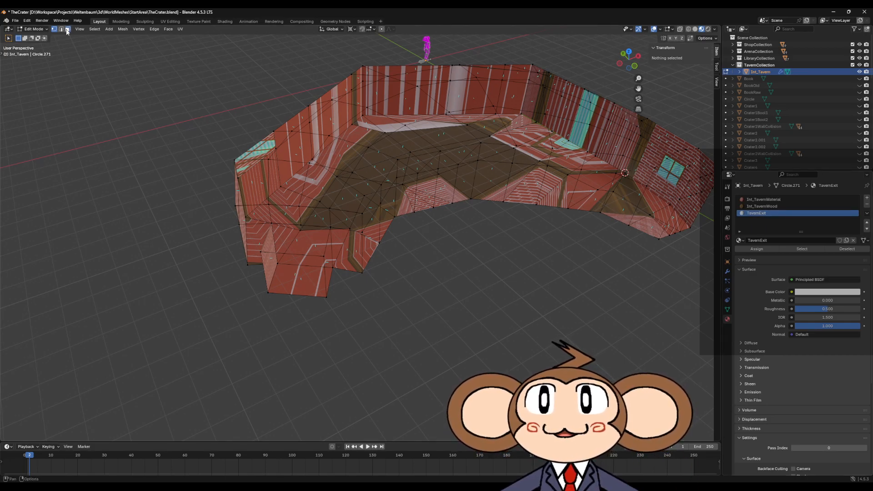
click(300, 278)
scroll(296, 291, up, 3)
scroll(296, 290, down, 5)
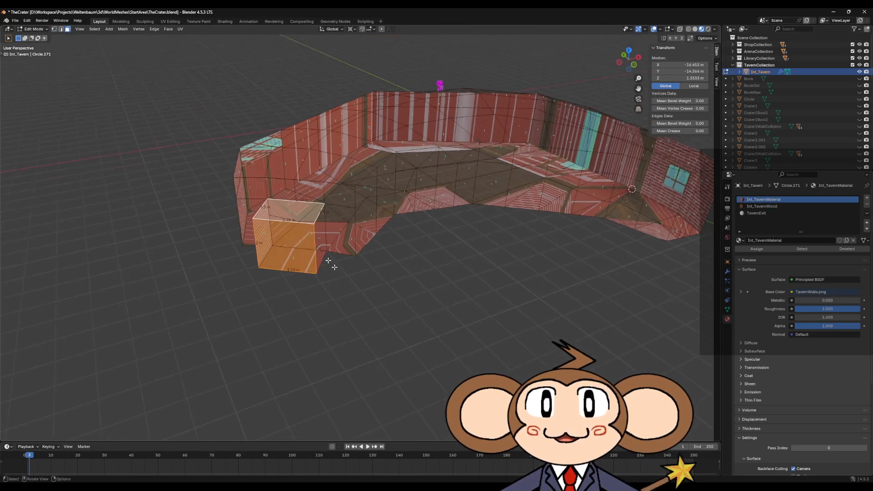
click(328, 262)
middle_drag(328, 262, 408, 181)
shift+click(414, 138)
shift+click(422, 169)
click(756, 213)
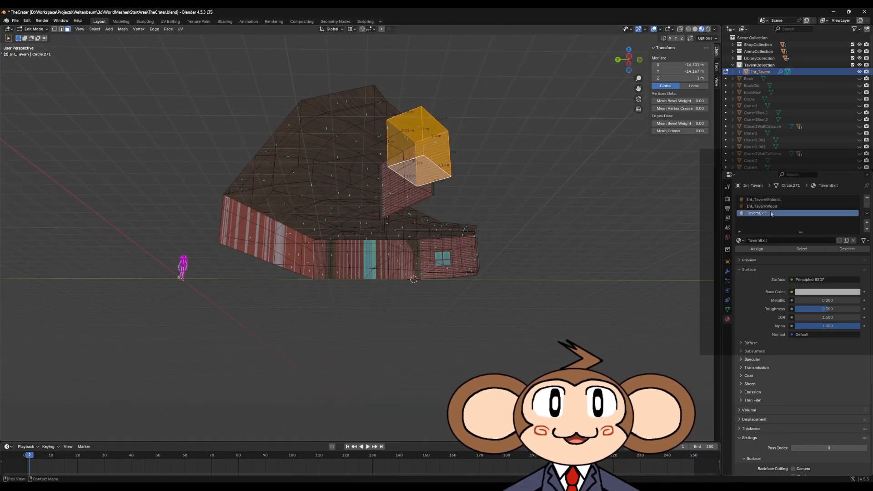
click(757, 249)
click(537, 307)
scroll(561, 267, down, 3)
middle_drag(561, 267, 552, 292)
scroll(549, 281, up, 4)
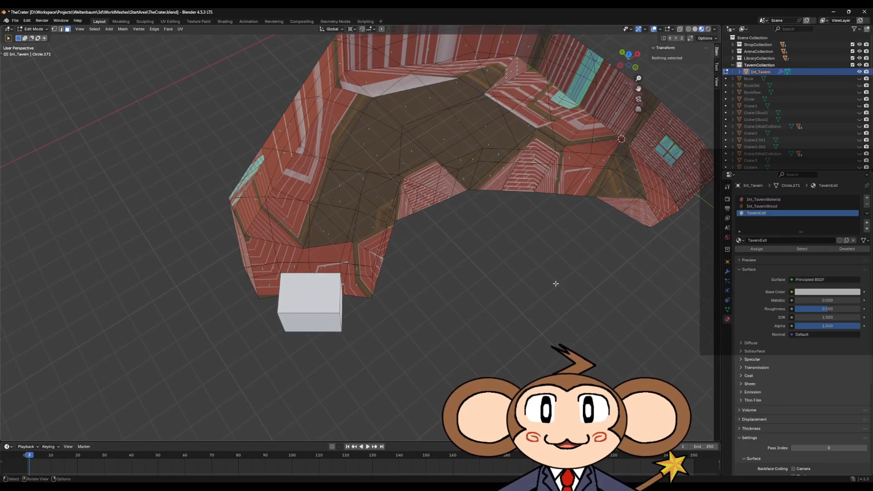
middle_drag(530, 279, 531, 256)
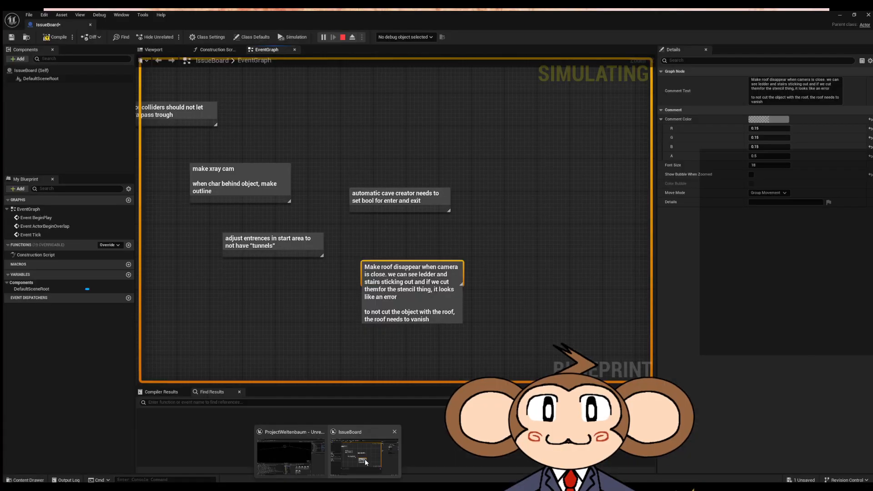
Switch to the IssueBoard blueprint in Unreal Editor and move the start-area "tunnels" comment beside the roof-disappearing comment.
click(366, 462)
right_drag(315, 303, 399, 309)
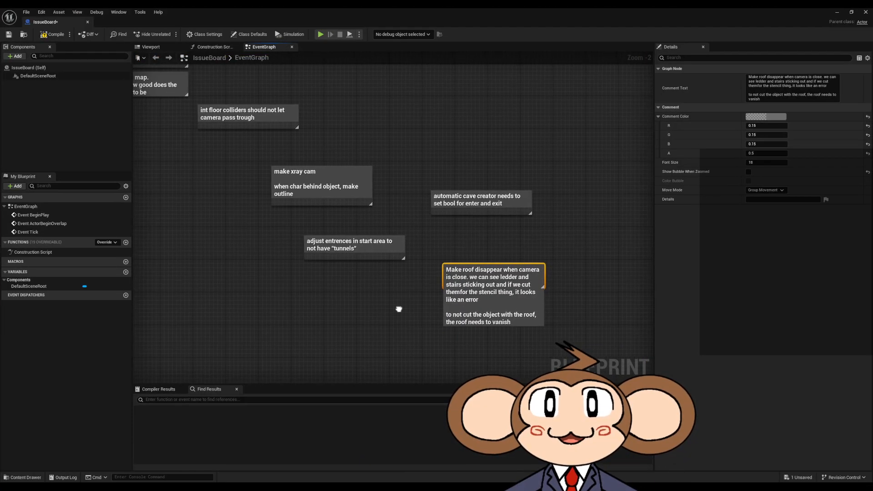
click(362, 243)
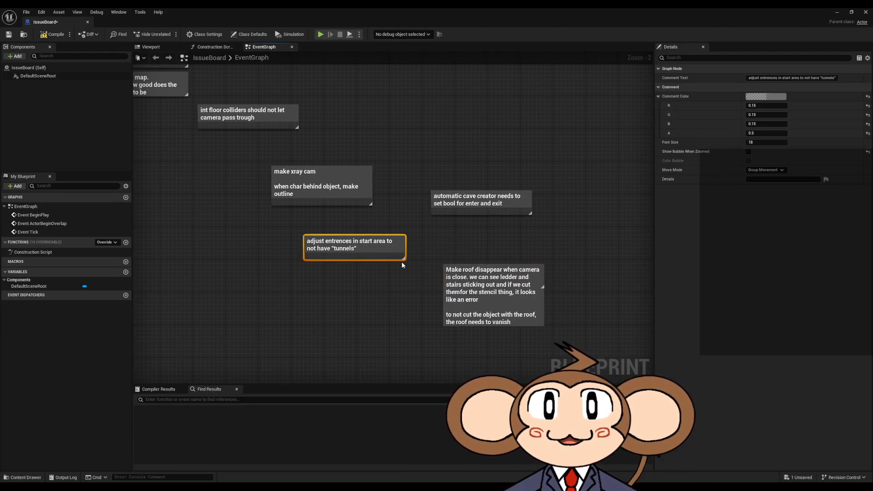
drag(361, 249, 386, 289)
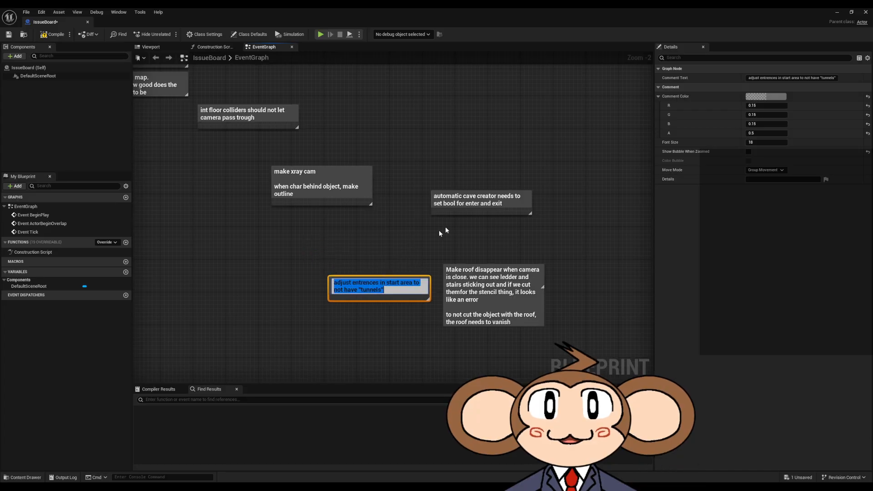
click(487, 196)
click(314, 191)
Move the "int floor colliders should not let camera pass trough" comment directly above the "tunnels" comment.
right_drag(246, 118, 358, 191)
click(359, 192)
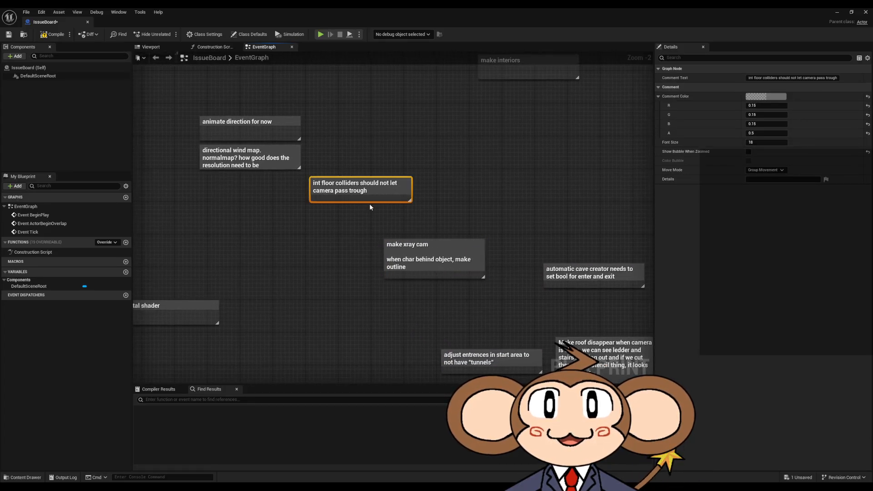
drag(359, 191, 486, 334)
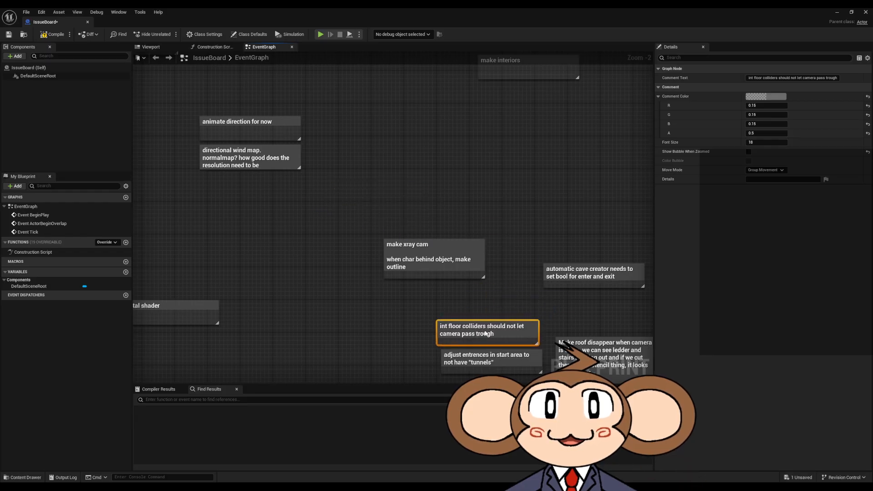
click(361, 312)
Move the "make xray cam" comment slightly farther from the grouped interior and roof comments, then deselect it.
right_drag(297, 287, 372, 321)
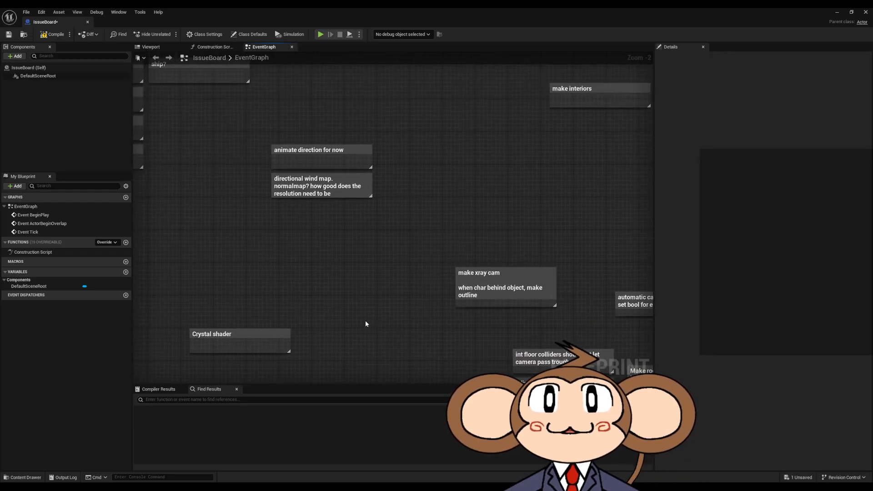
right_drag(421, 328, 326, 269)
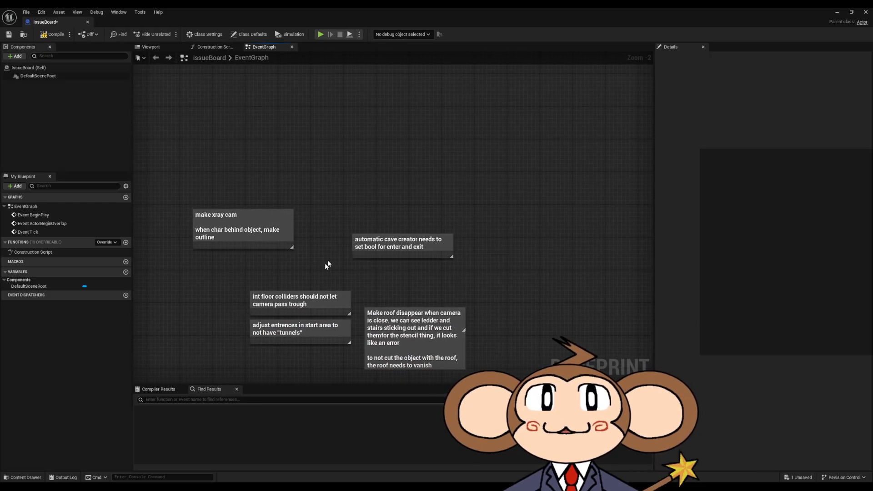
click(400, 241)
drag(233, 223, 200, 231)
click(298, 200)
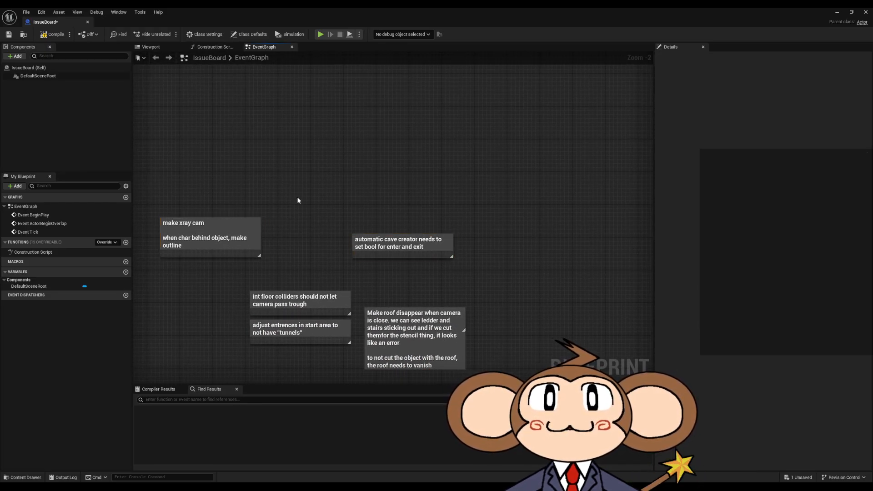
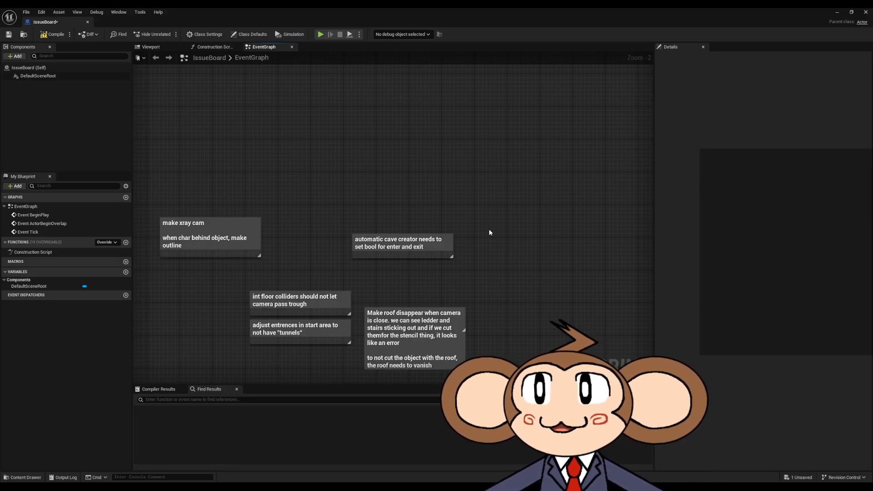
Compile the IssueBoard blueprint and return to Blender.
click(45, 35)
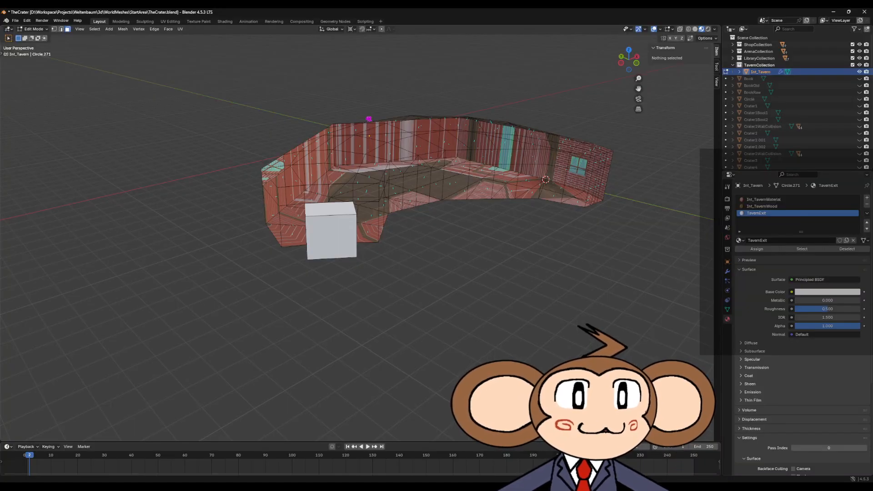
Examine the tavern interior's floor, walls and exit box from above and up close.
middle_drag(381, 249, 419, 306)
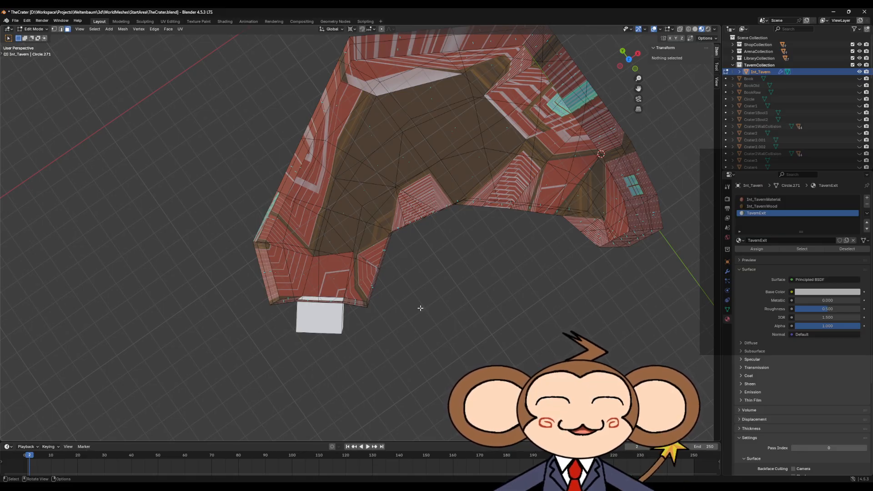
scroll(400, 166, down, 3)
middle_drag(421, 308, 380, 291)
scroll(511, 274, up, 5)
scroll(455, 255, down, 5)
scroll(451, 273, up, 5)
scroll(381, 295, down, 3)
scroll(380, 294, up, 7)
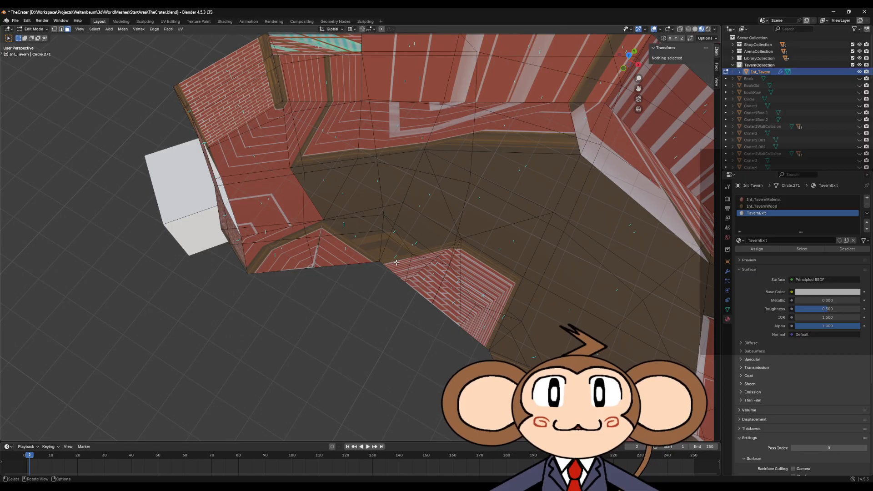
middle_drag(424, 227, 431, 321)
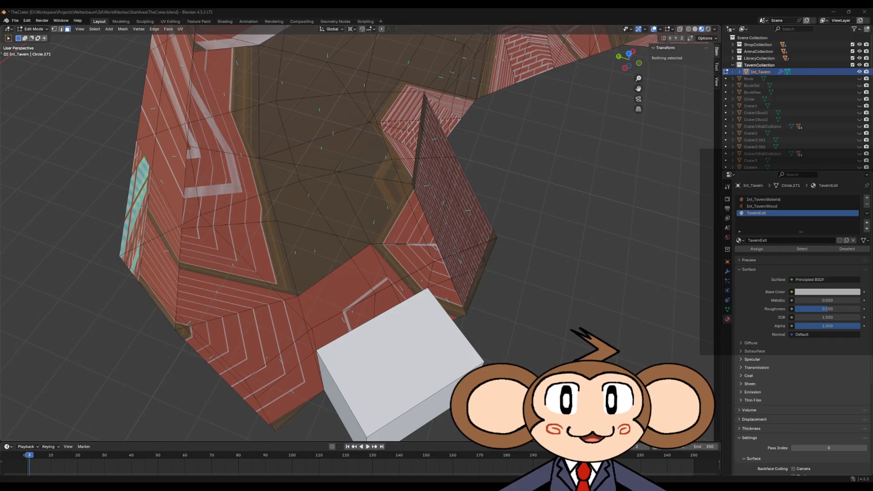
Switch to LibraryFloor.xcf in GIMP and hide its three visible layers: Layer, Layer #3 and Layer #4.
drag(872, 73, 263, 20)
double_click(263, 20)
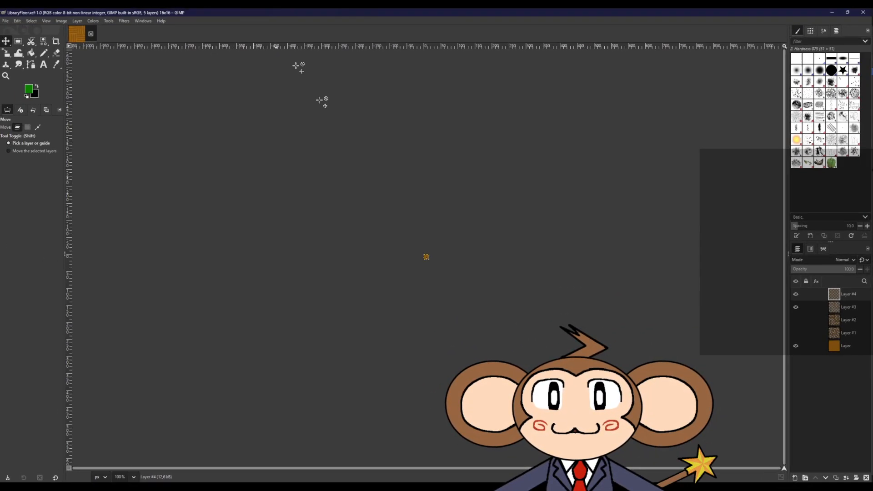
ctrl+scroll(428, 267, up, 8)
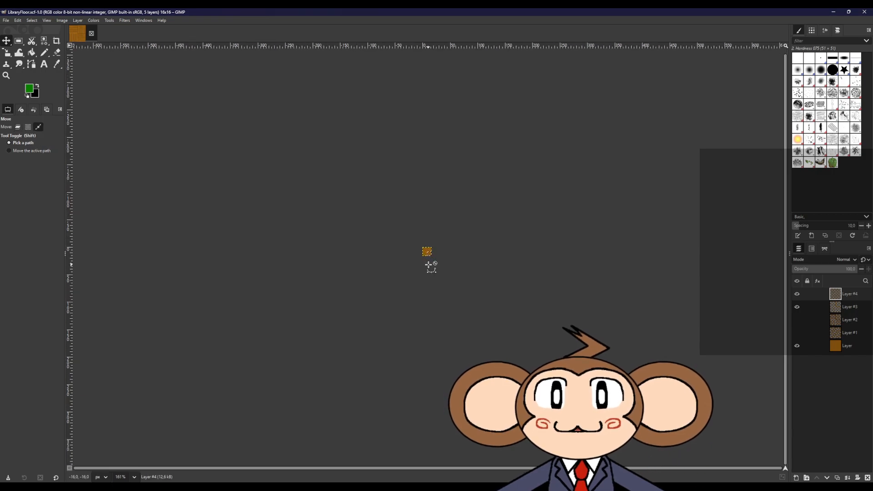
ctrl+scroll(428, 282, up, 3)
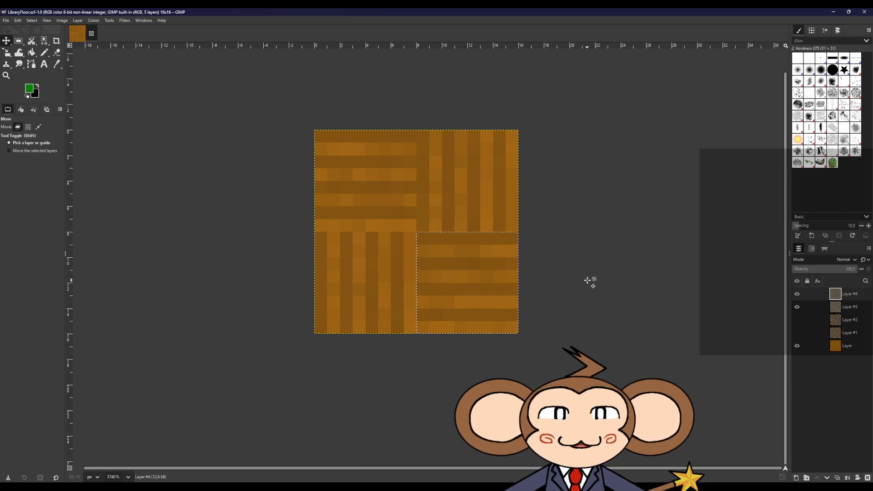
click(797, 346)
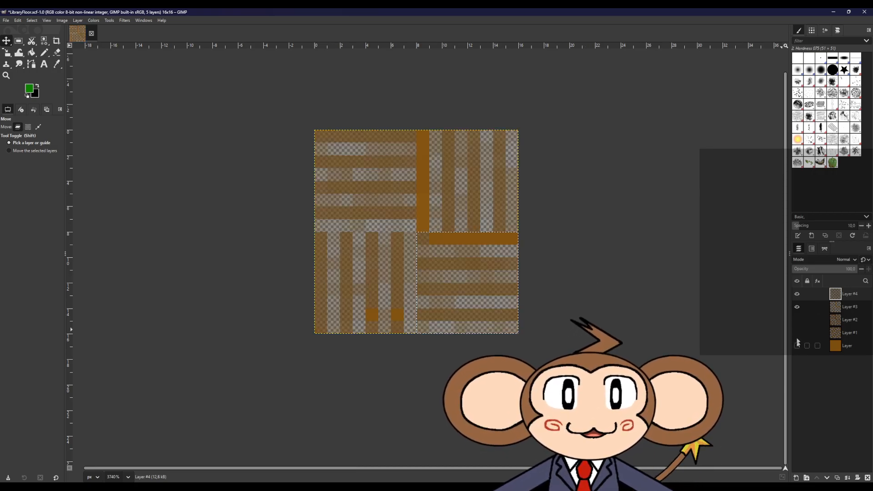
click(798, 307)
click(797, 294)
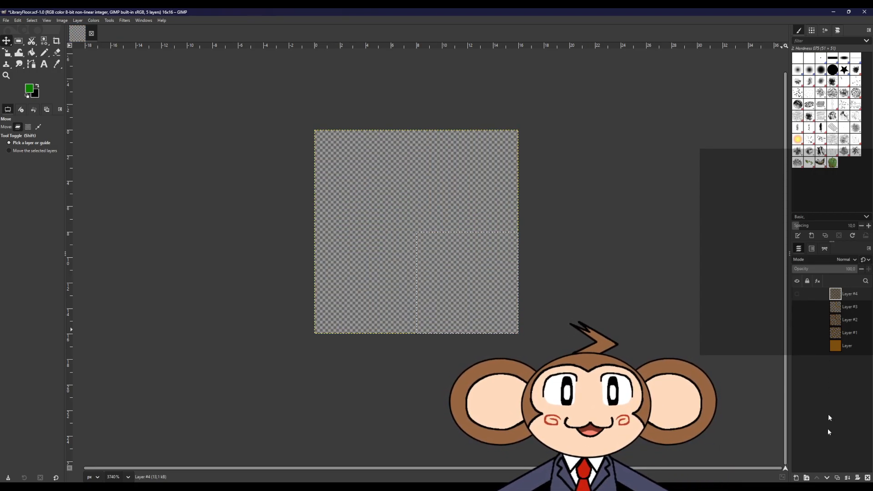
Add a transparent 16 × 16 px layer on top and set the foreground colour to dark brown 48361d.
click(798, 475)
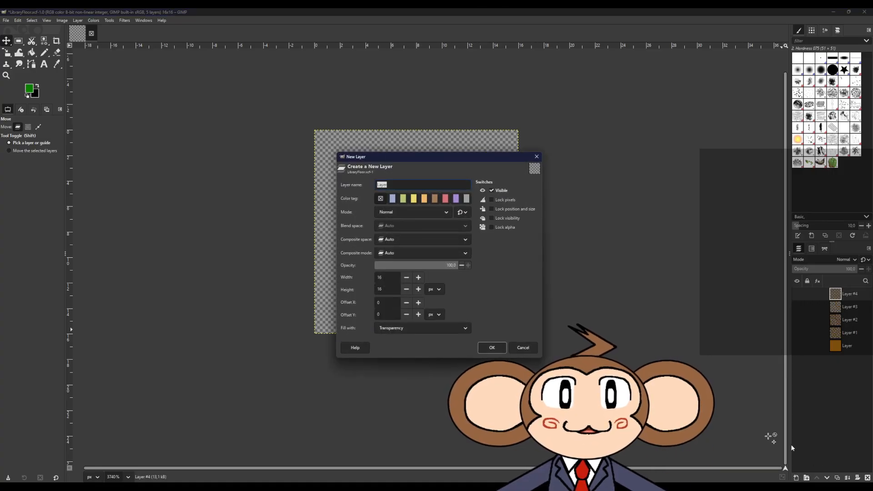
click(495, 347)
click(29, 88)
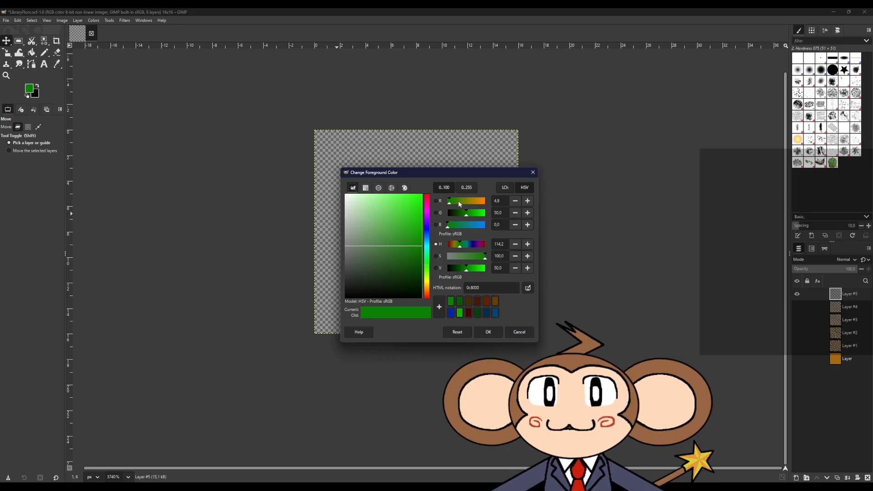
mouse_move(429, 276)
mouse_down()
mouse_move(428, 292)
mouse_move(415, 270)
mouse_move(377, 273)
mouse_move(416, 278)
mouse_move(393, 272)
mouse_up()
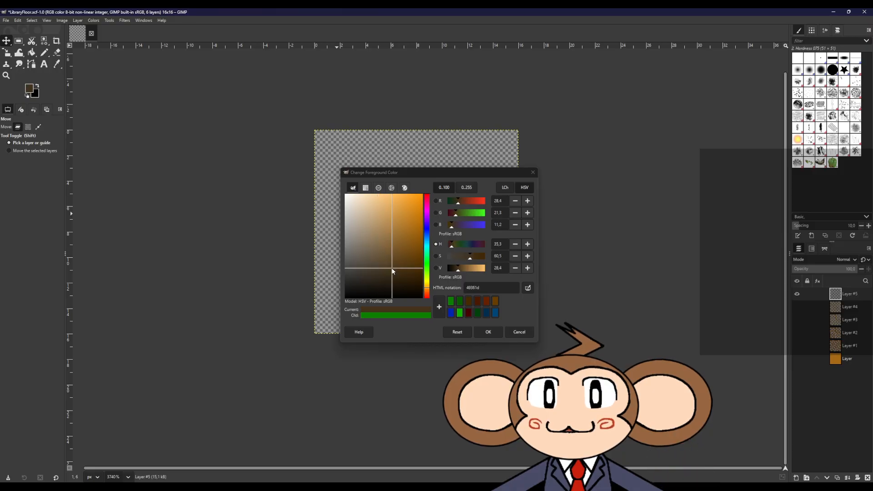
click(488, 332)
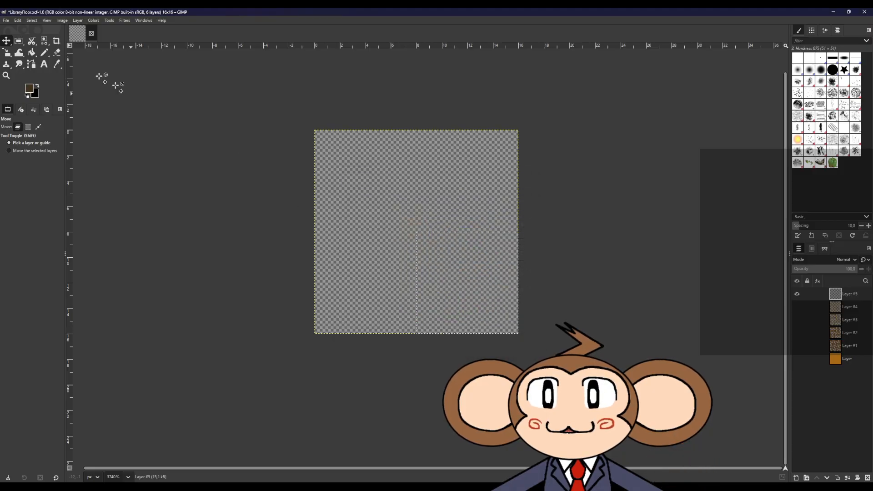
Clear the lower-right selection and bucket-fill the whole new layer with the dark brown.
click(31, 53)
click(478, 240)
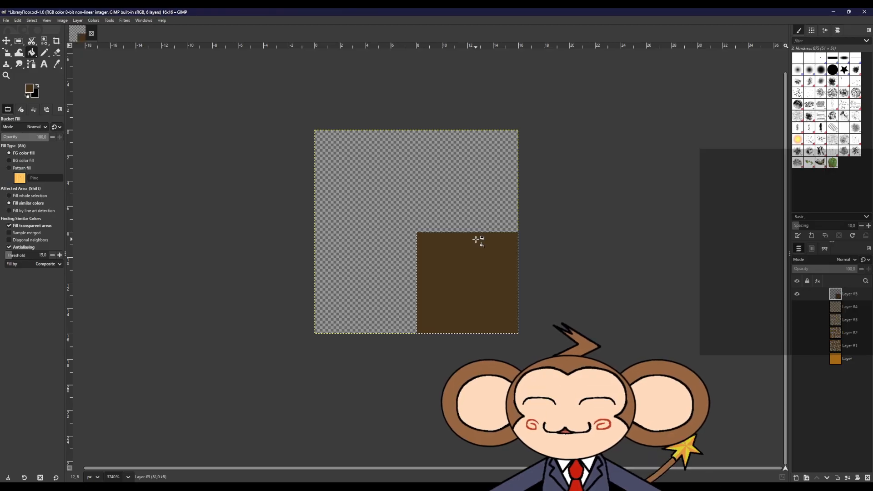
click(19, 40)
click(31, 53)
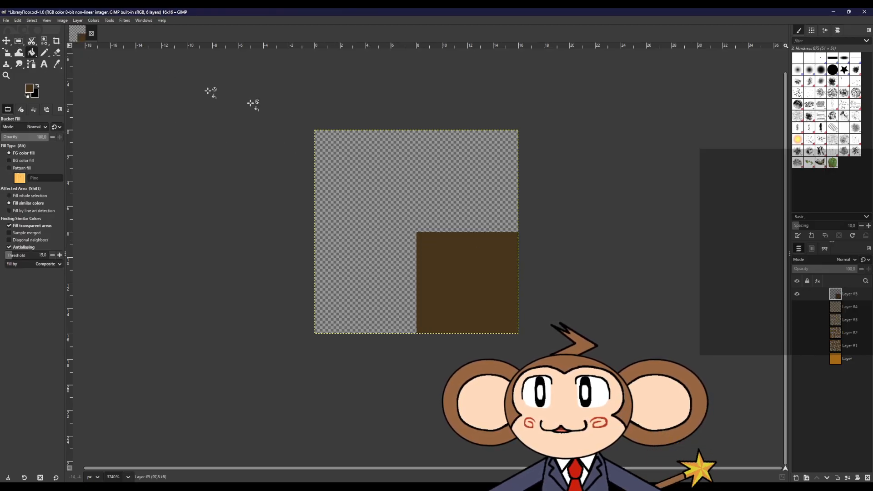
click(395, 159)
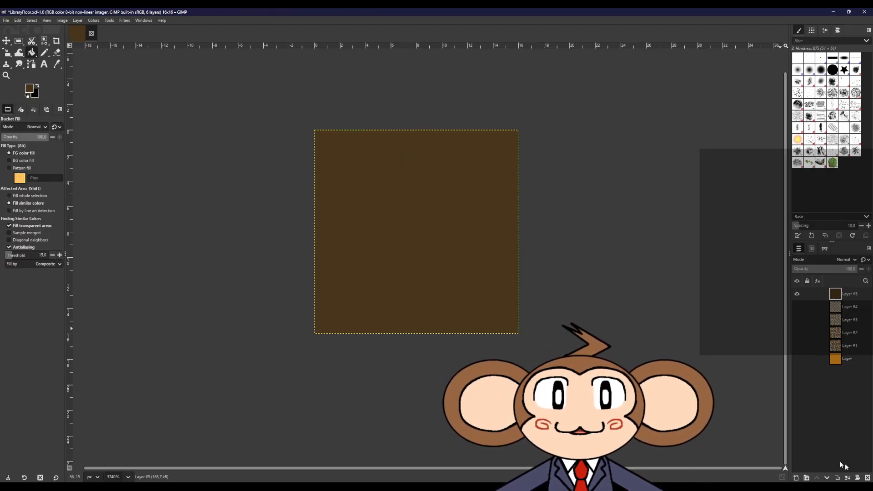
Add another transparent layer above the brown one and set the foreground colour to a darker brown, 2e2312.
key(ctrl+shift+n)
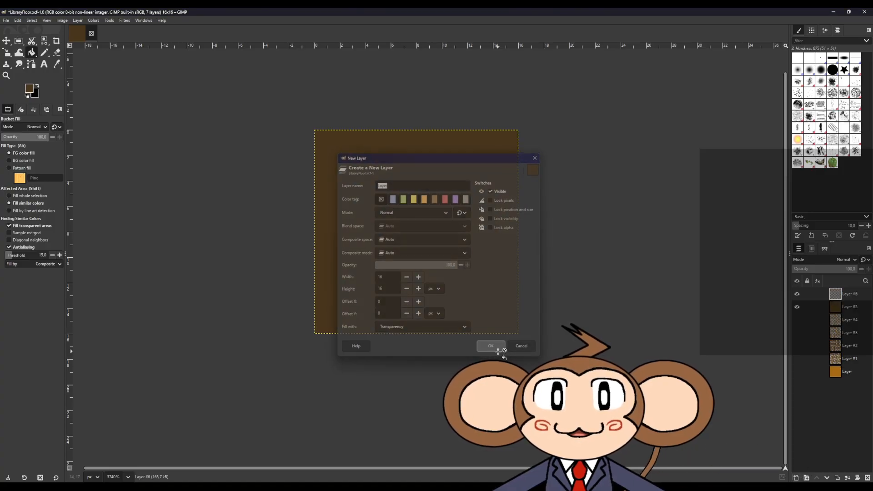
click(493, 348)
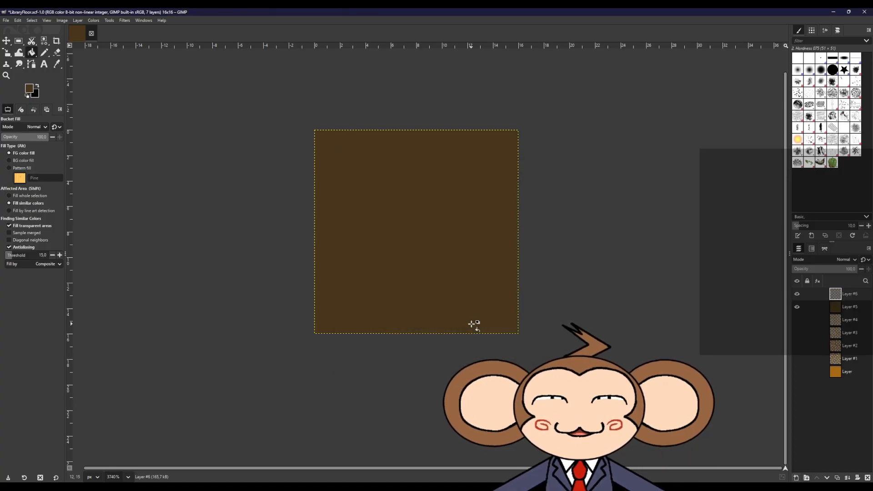
click(29, 87)
mouse_move(391, 271)
mouse_down()
mouse_move(415, 269)
mouse_move(378, 264)
mouse_move(389, 270)
mouse_up()
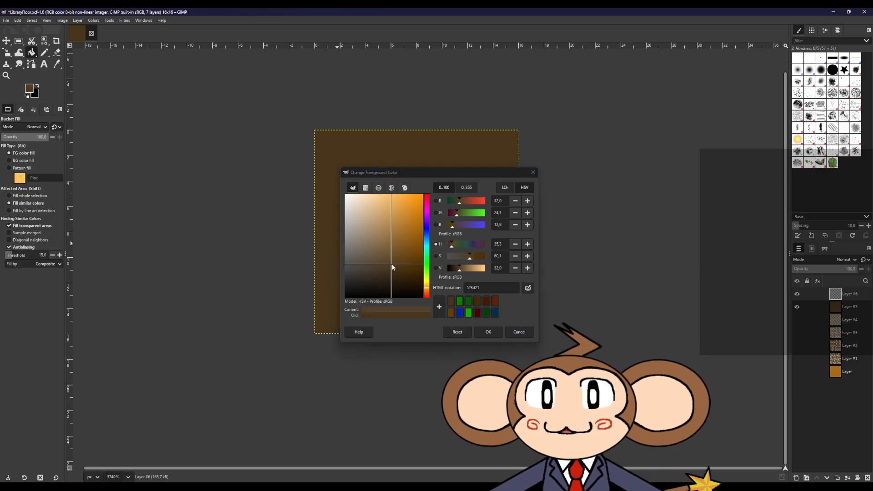
click(488, 332)
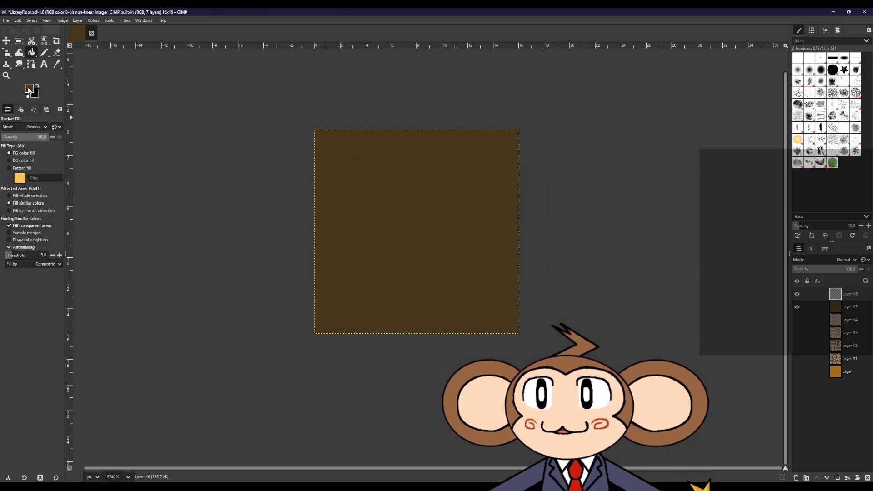
click(29, 88)
click(455, 272)
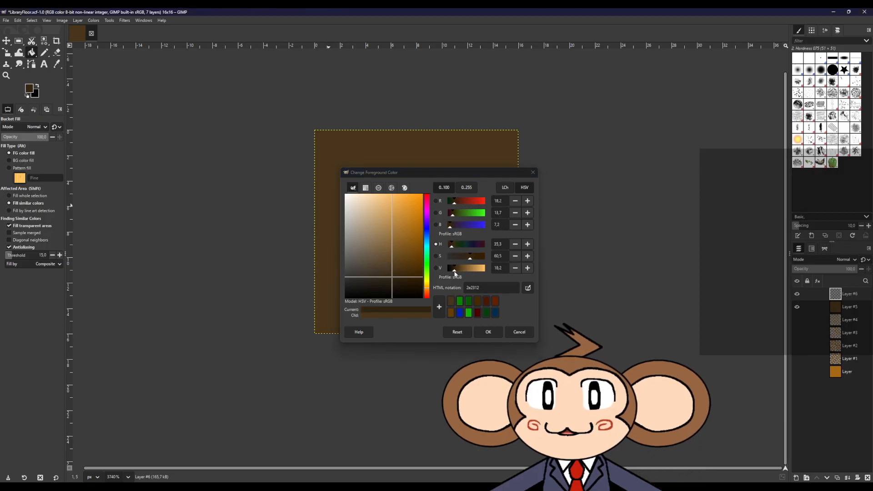
click(488, 331)
Draw four one-pixel horizontal Pencil lines across the full texture, on rows 0, 4, 8 and 12.
key(n)
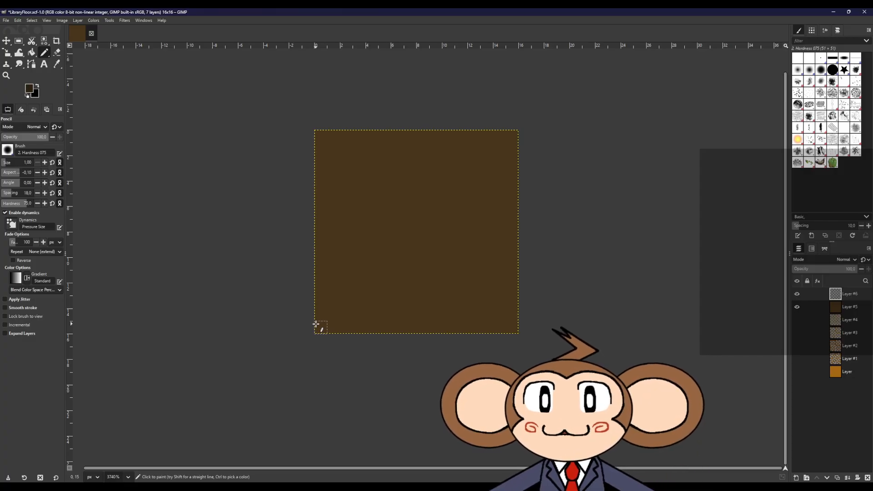
click(320, 291)
shift+click(568, 290)
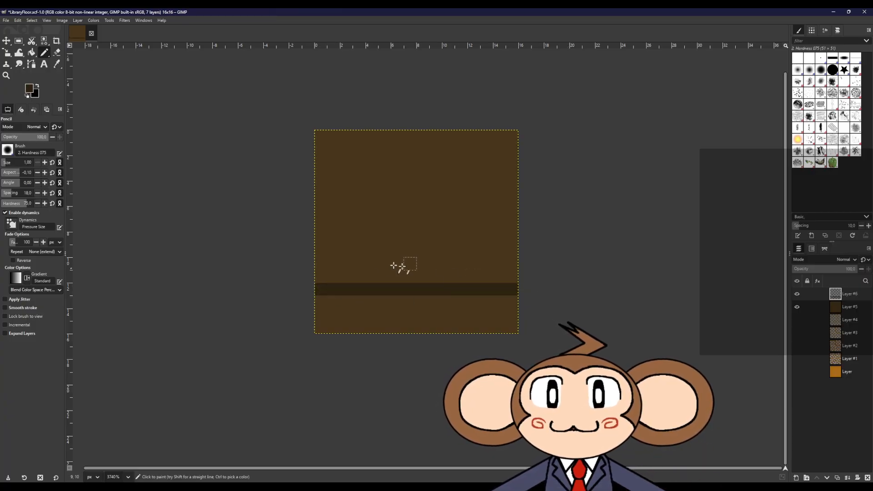
click(321, 238)
shift+click(599, 244)
click(320, 188)
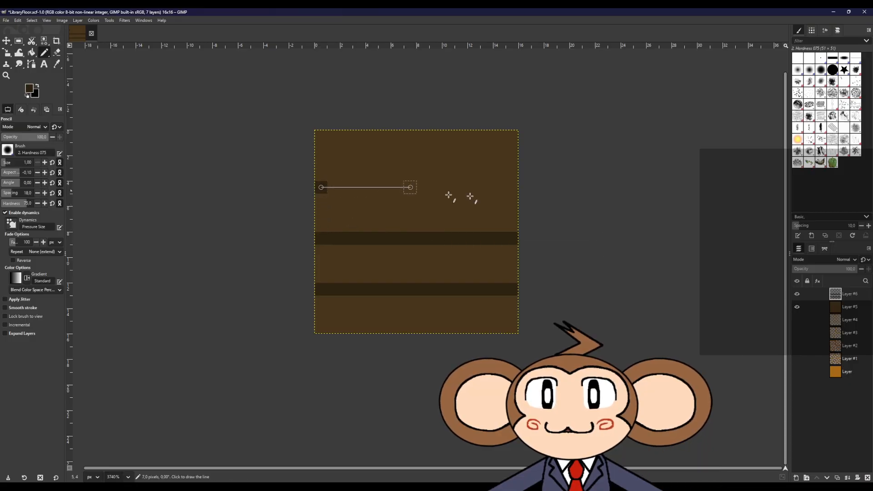
shift+click(600, 188)
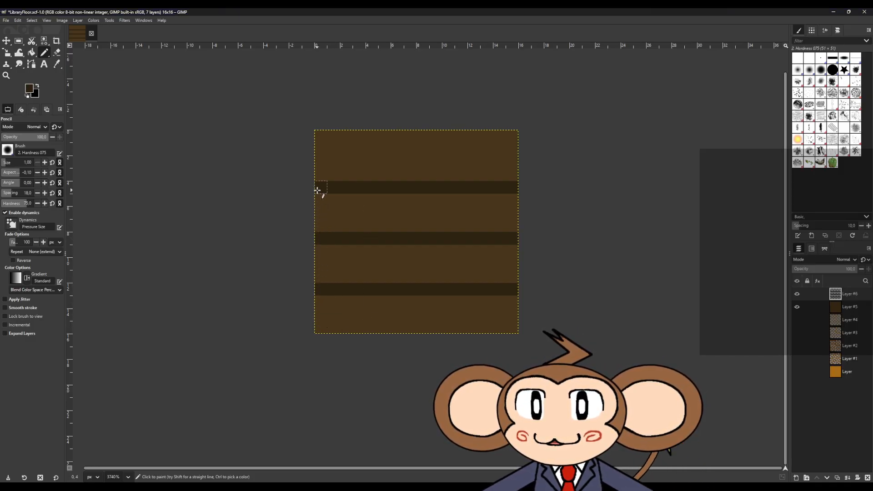
click(322, 136)
shift+click(550, 139)
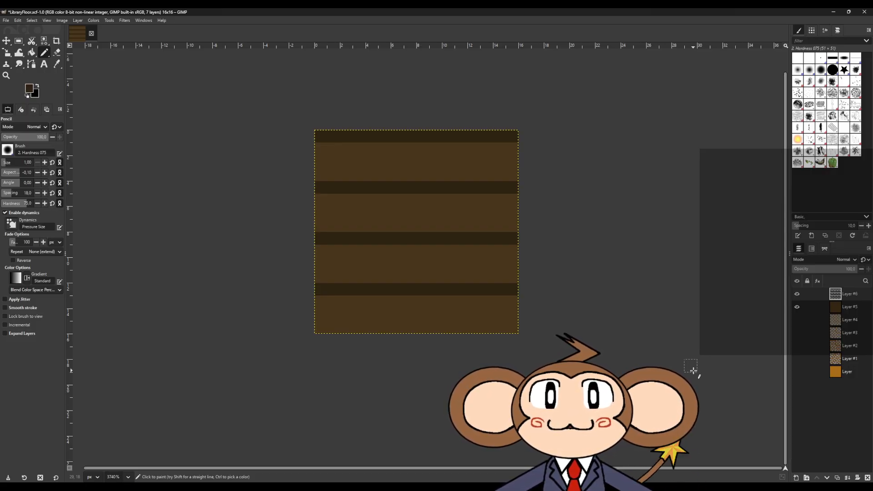
Draw a one-pixel vertical joint in each plank row, staggered from the first row down at columns 3, 13, 6 and 12.
click(360, 156)
shift+click(359, 185)
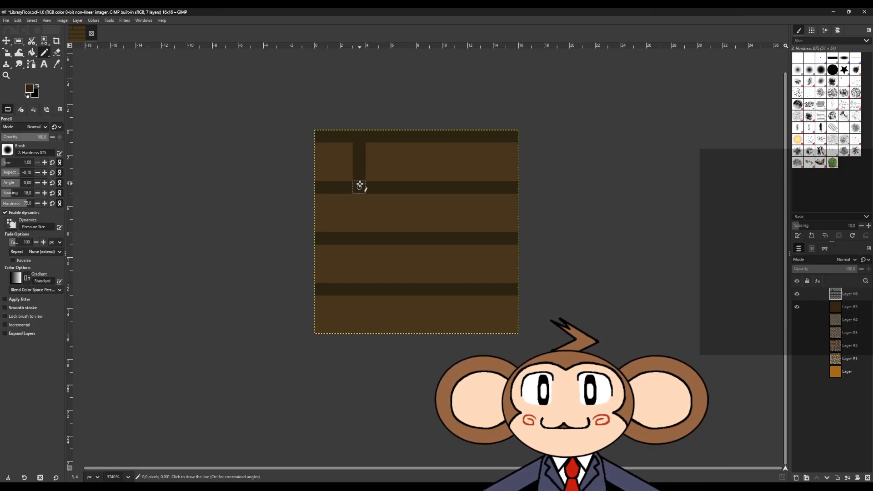
click(486, 202)
shift+click(485, 238)
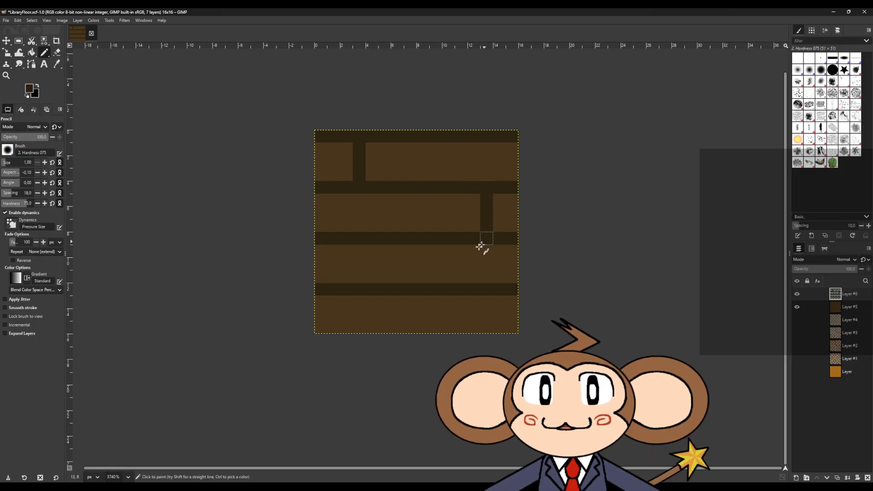
click(398, 251)
shift+click(398, 287)
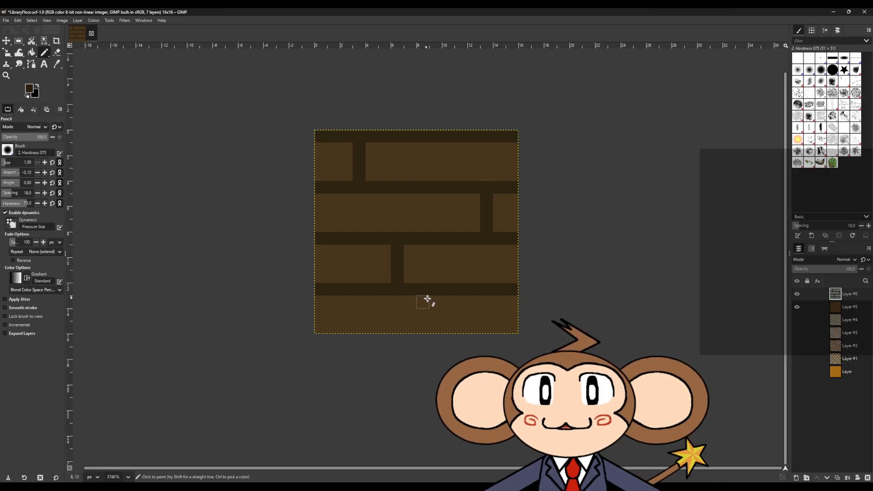
drag(468, 303, 471, 328)
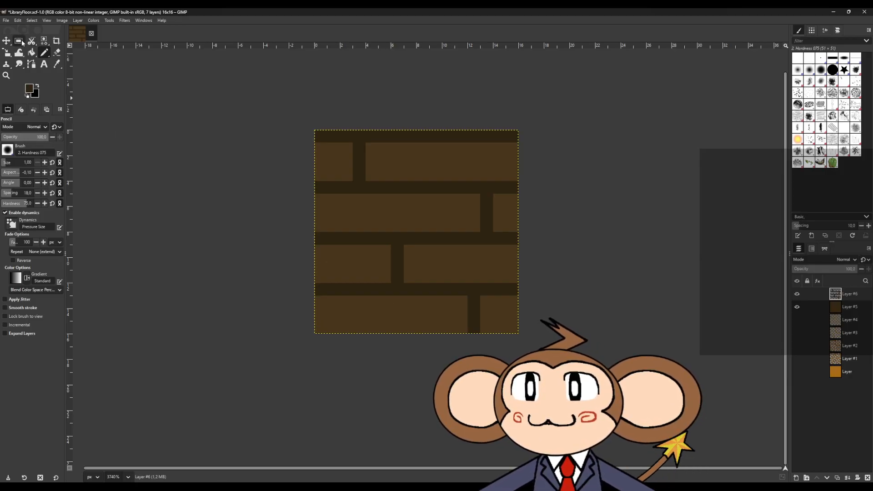
Offset the plank-line layer by -3 px horizontally with wrap-around edges.
click(19, 41)
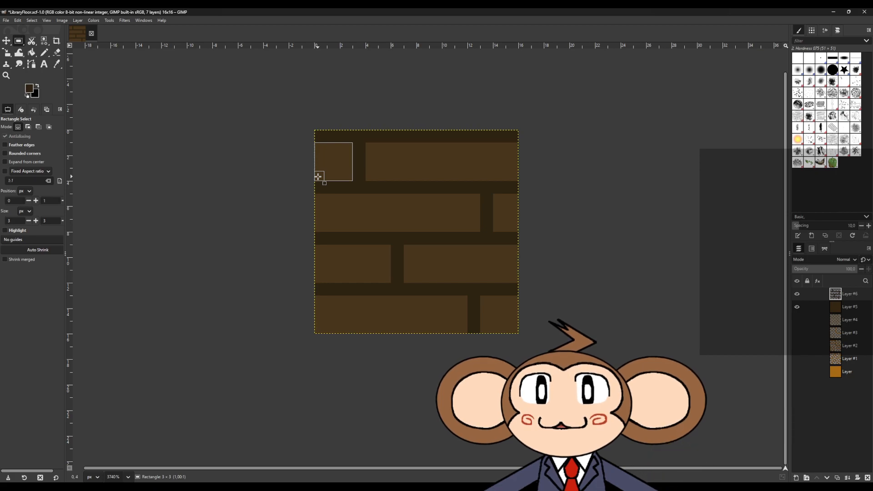
drag(319, 176, 319, 178)
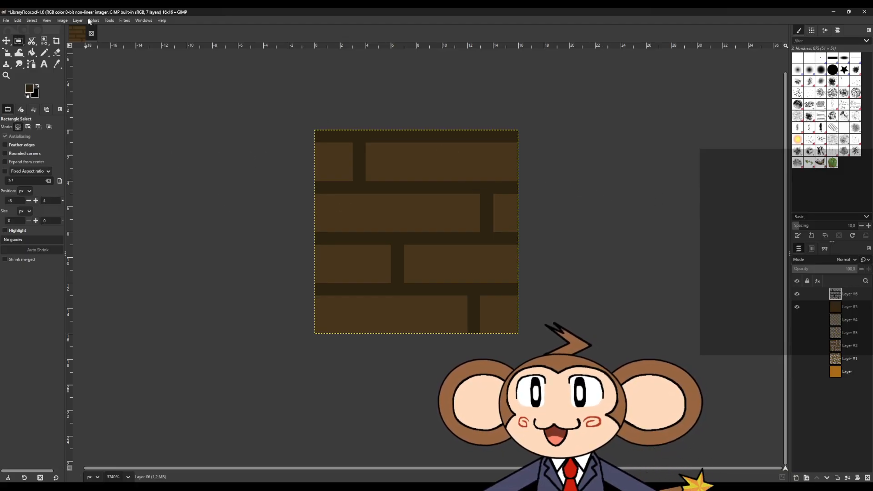
click(79, 20)
mouse_move(99, 105)
click(173, 158)
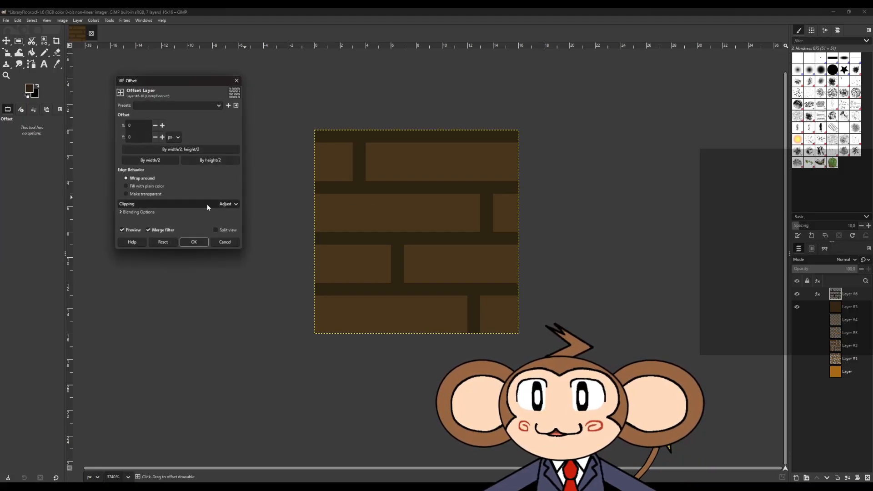
click(162, 125)
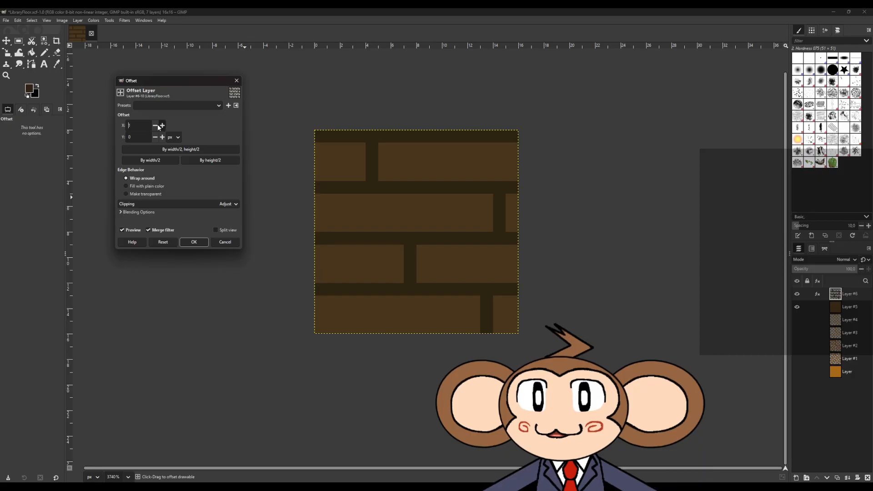
click(155, 125)
click(156, 125)
click(156, 125)
click(156, 126)
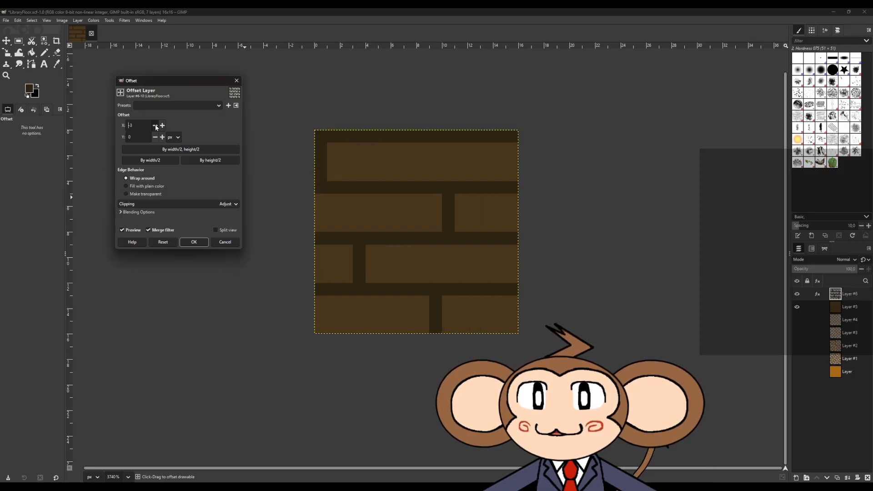
click(190, 243)
mouse_move(331, 150)
mouse_down()
mouse_move(356, 170)
mouse_move(402, 180)
mouse_move(335, 142)
mouse_up()
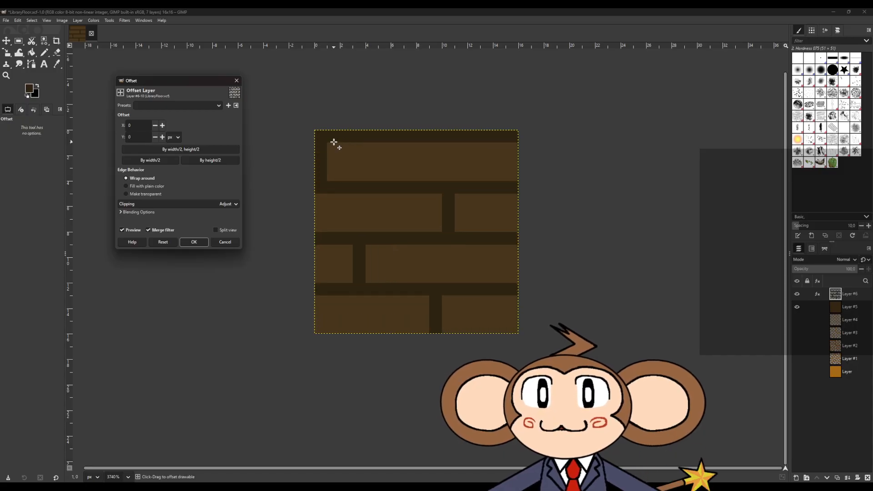
click(224, 243)
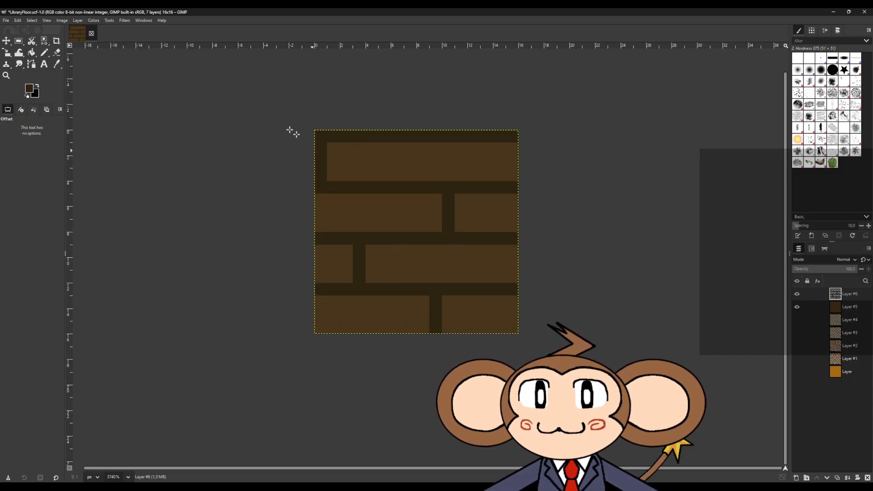
Select the top plank as a 15 × 3 px rectangle at position 1, 1 and set the Paintbrush size to 2.
key(r)
drag(328, 144, 518, 181)
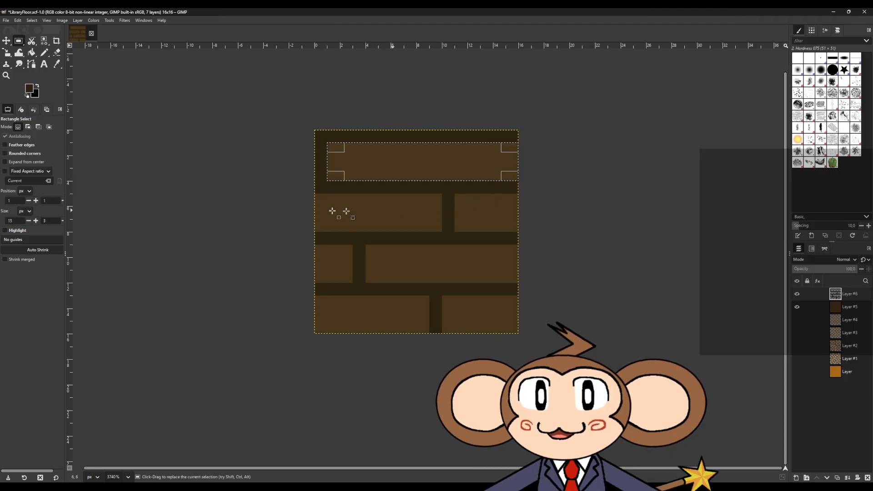
click(29, 88)
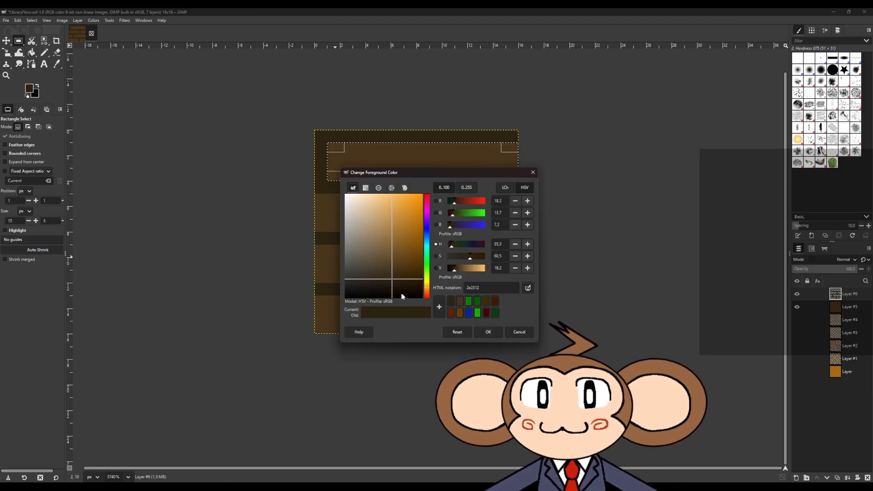
click(496, 333)
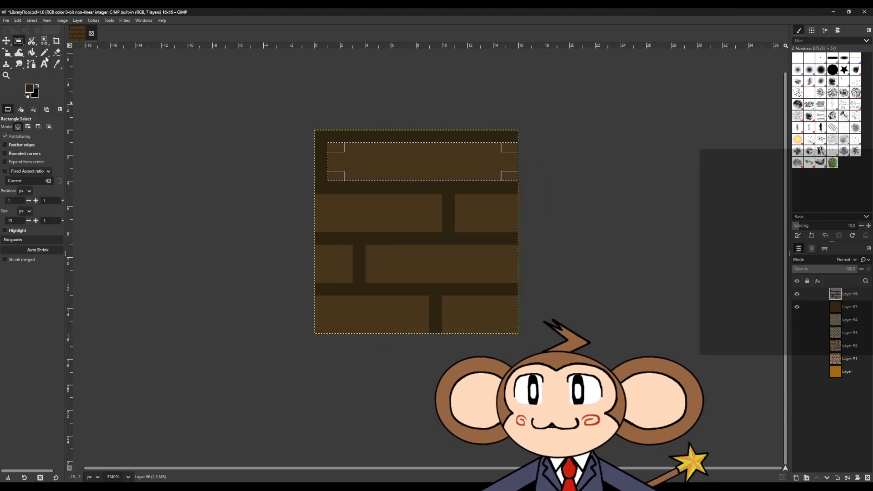
key(p)
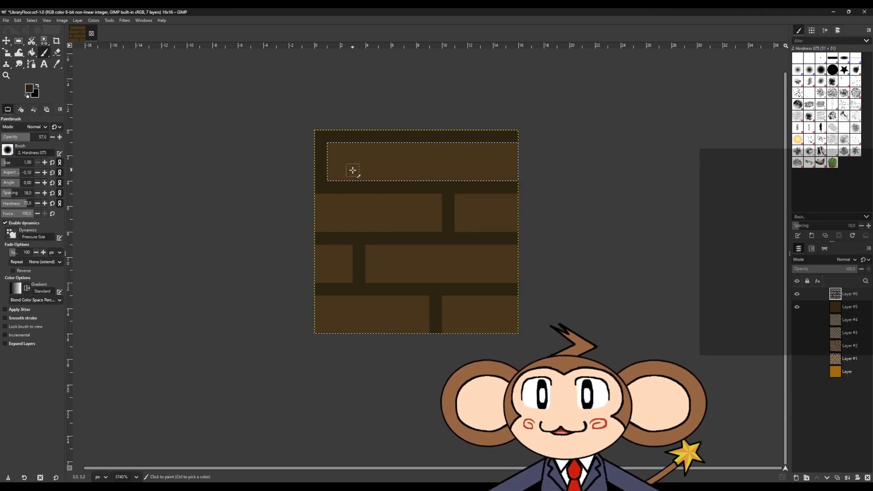
click(45, 162)
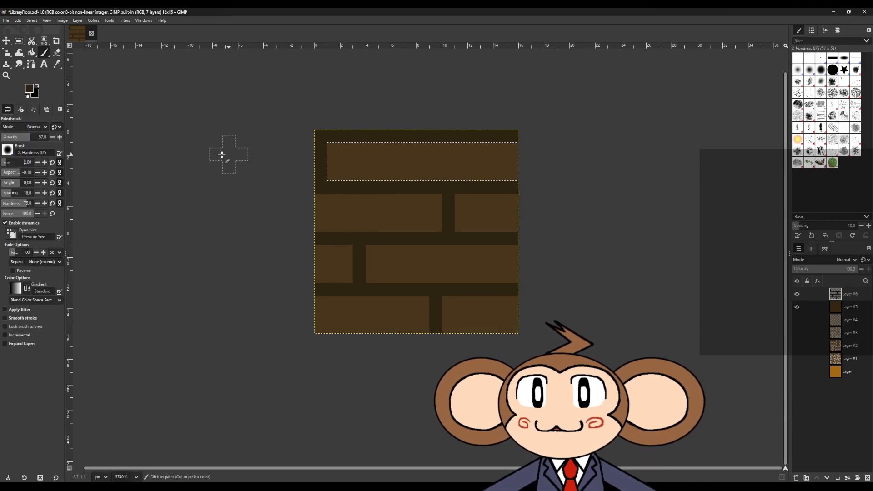
Try painting dark wood grain in the selected top plank directly on the plank-line layer and offsetting the selected area.
drag(253, 160, 772, 140)
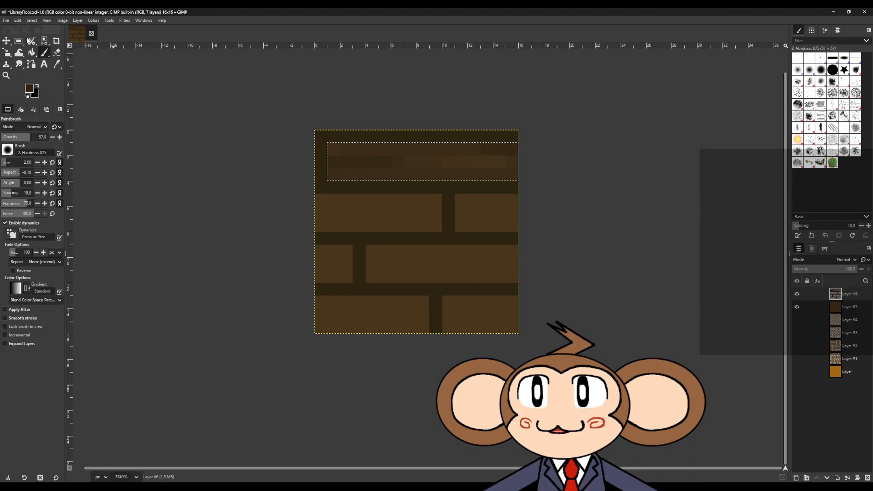
click(80, 23)
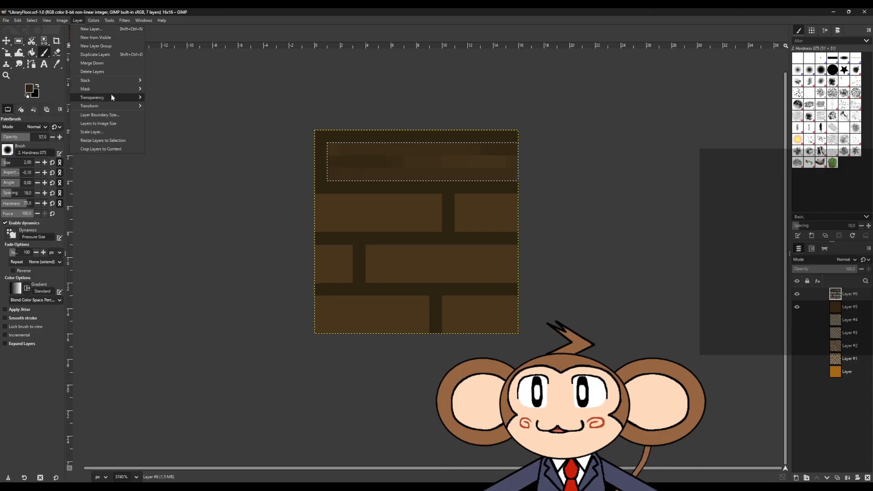
mouse_move(96, 106)
click(166, 158)
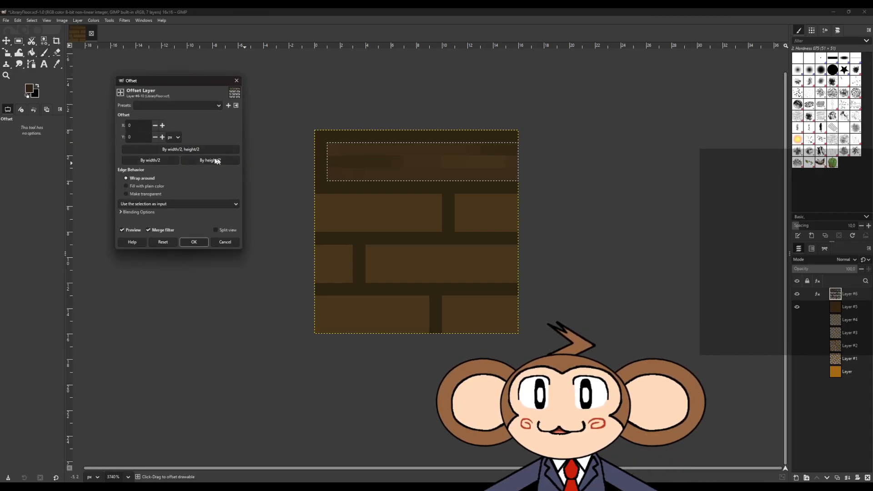
click(162, 126)
click(155, 125)
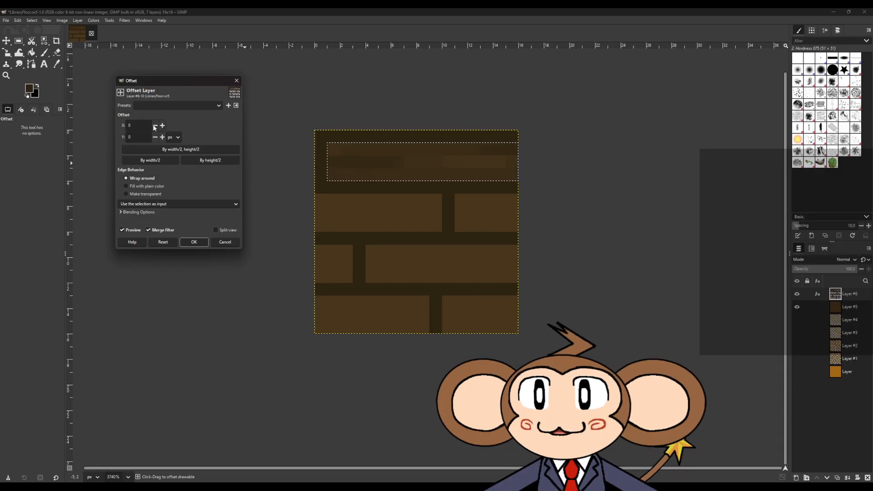
click(223, 242)
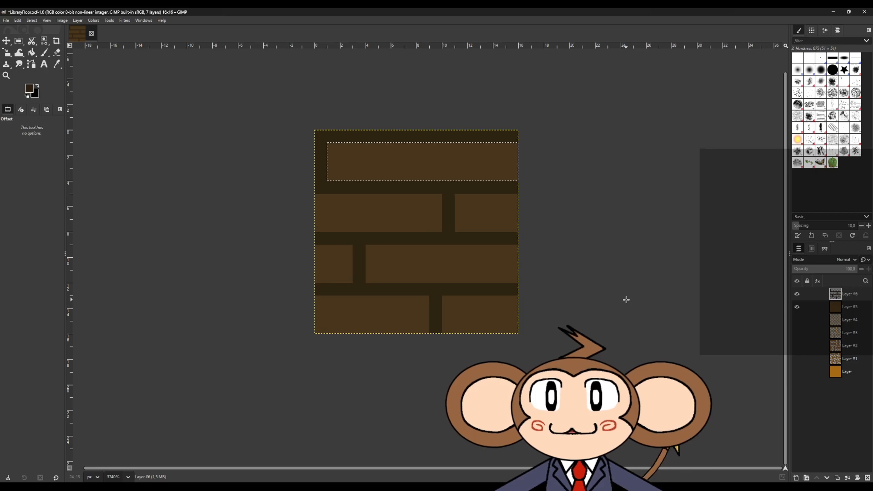
Add a transparent layer on top, paint dark wood grain on it inside the selected top plank, and clear the selection.
click(797, 478)
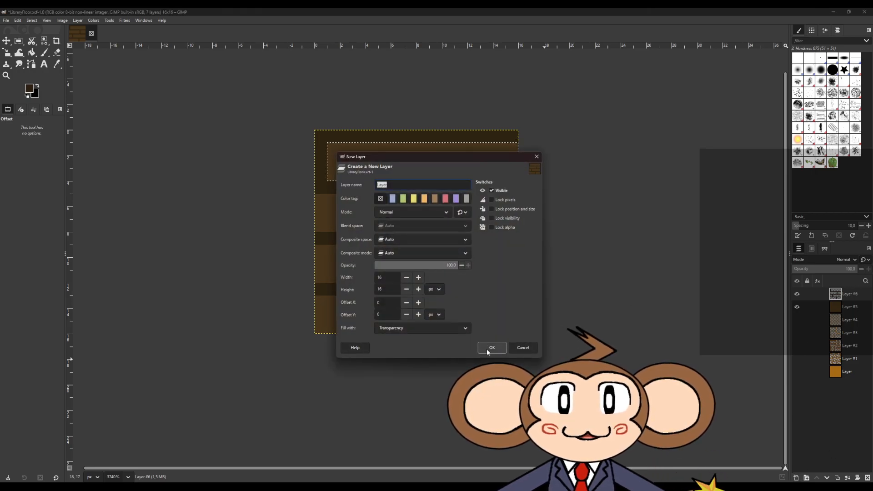
click(487, 347)
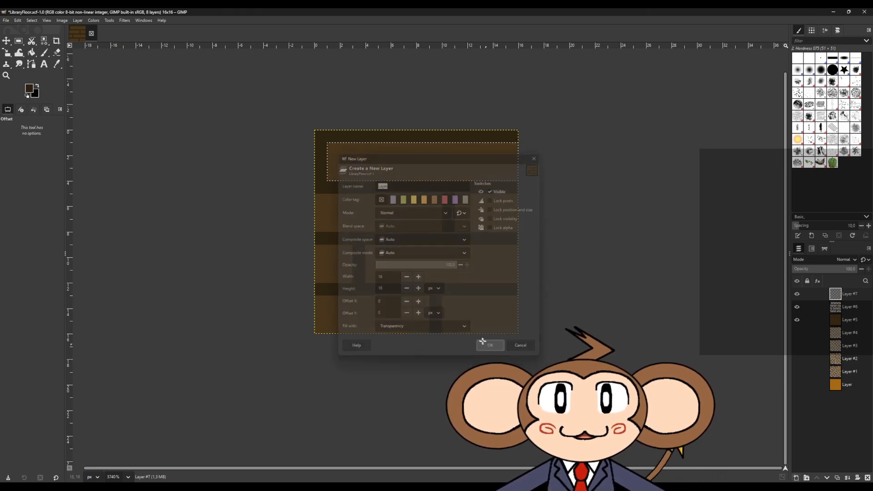
click(44, 52)
mouse_move(249, 136)
mouse_down()
mouse_move(683, 185)
mouse_move(252, 177)
mouse_move(710, 180)
mouse_up()
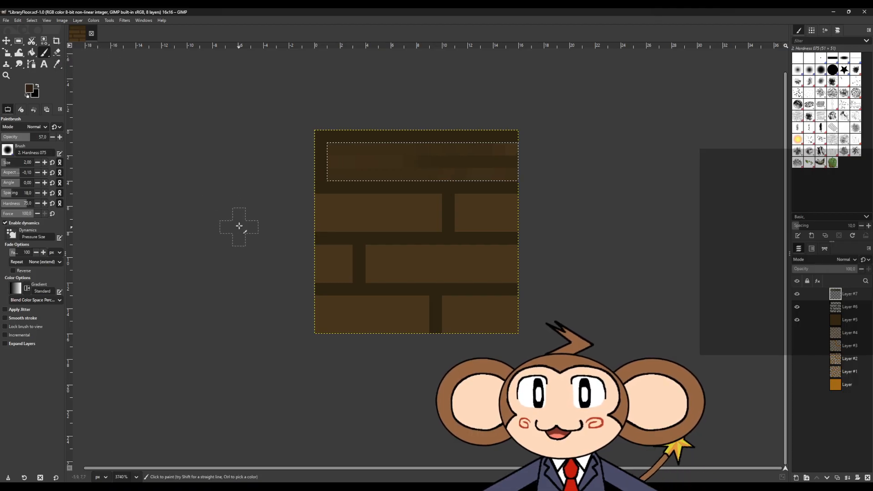
key(r)
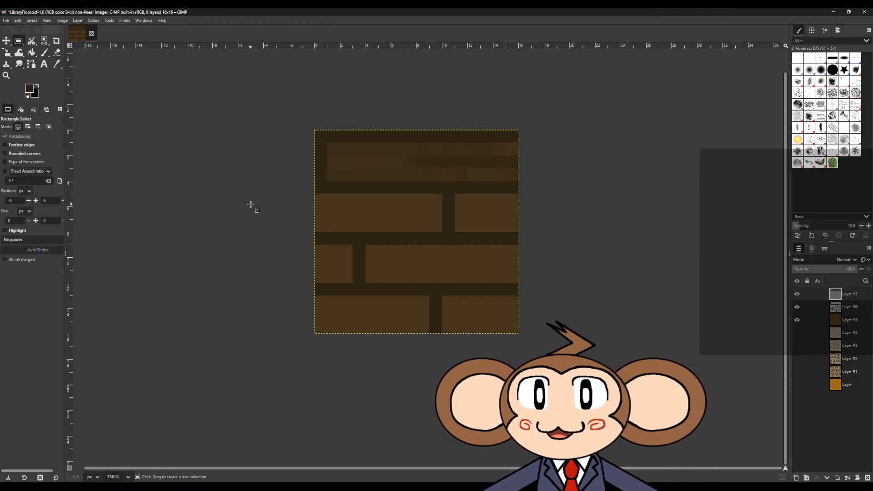
ctrl+click(849, 308)
click(78, 20)
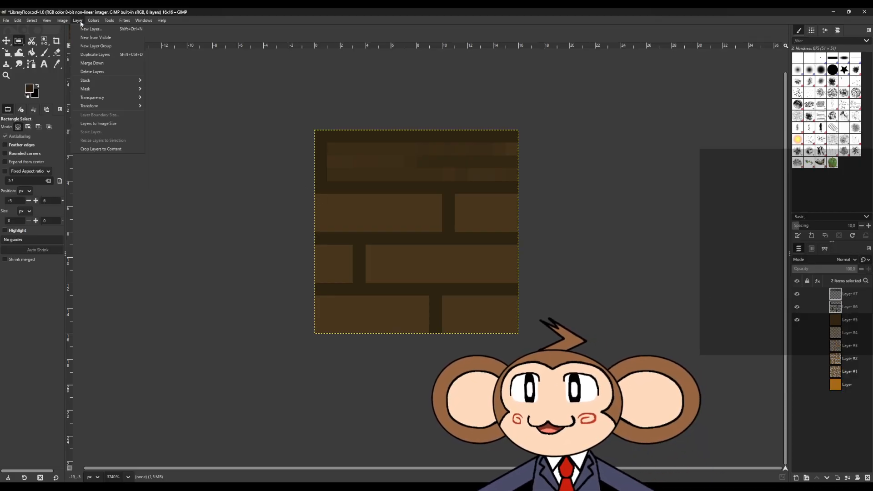
mouse_move(102, 106)
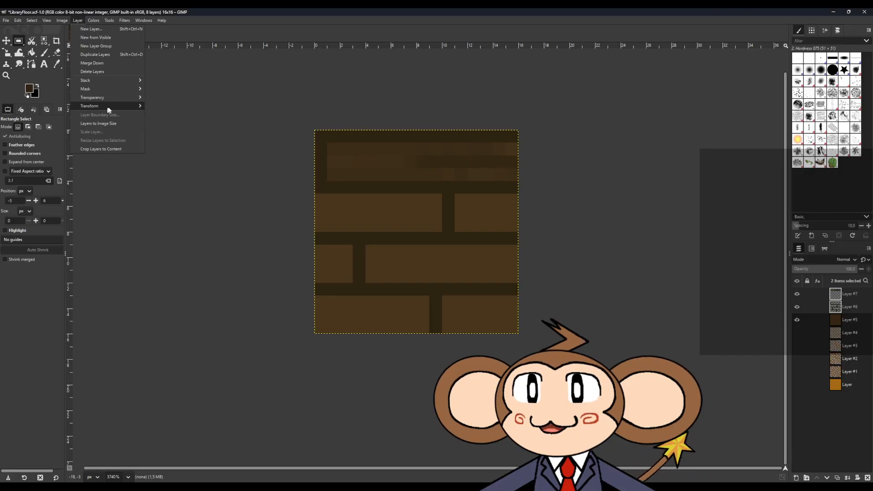
click(219, 224)
Offset the plank-line layer, Layer #6, by 5 px horizontally with wrap-around edges.
click(848, 311)
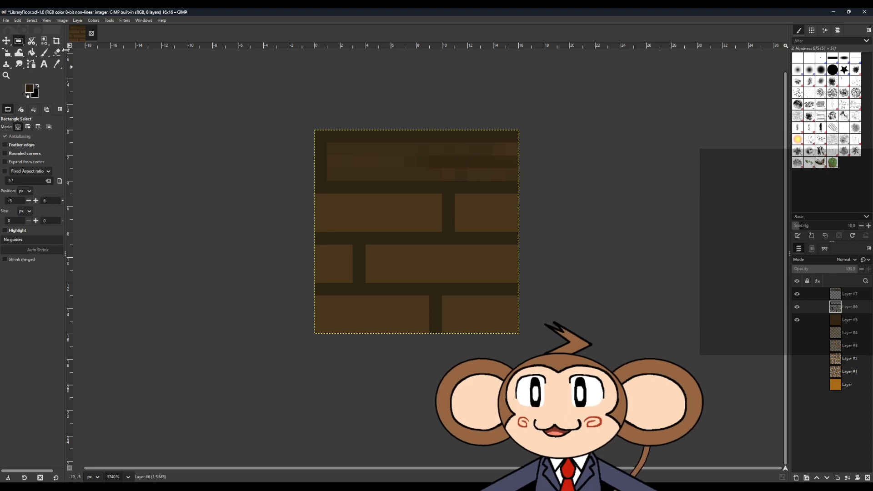
click(63, 20)
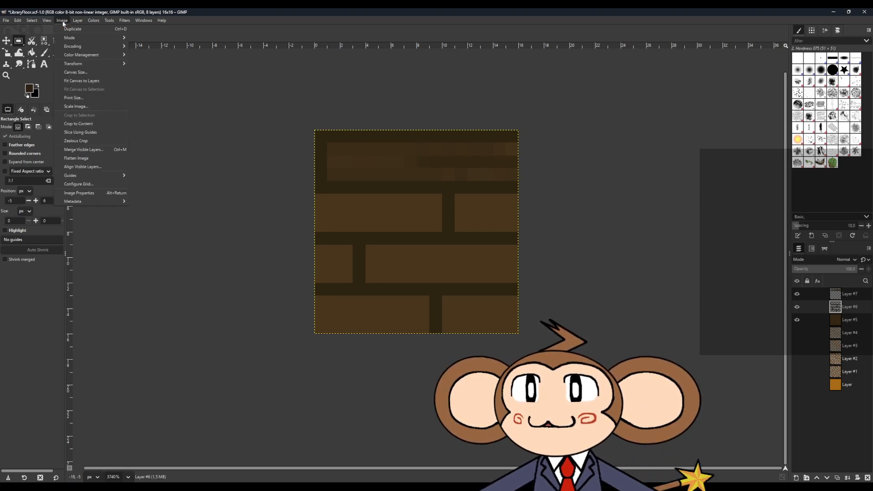
mouse_move(76, 21)
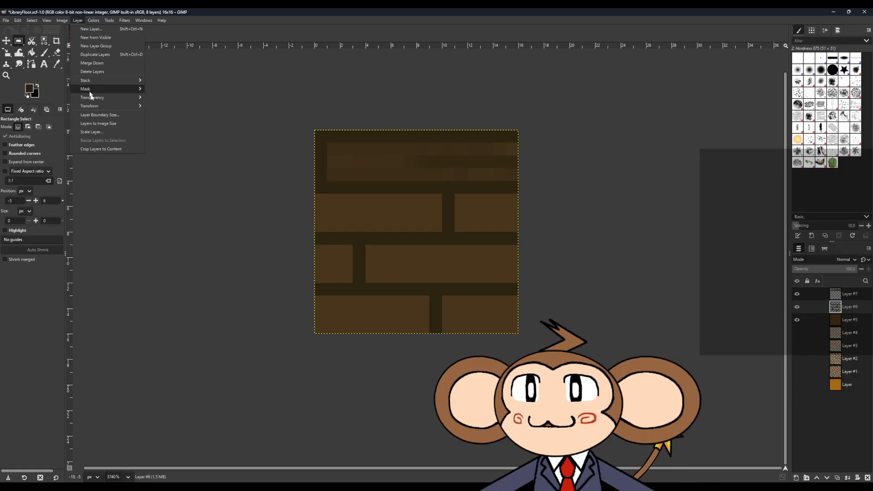
mouse_move(91, 105)
click(171, 158)
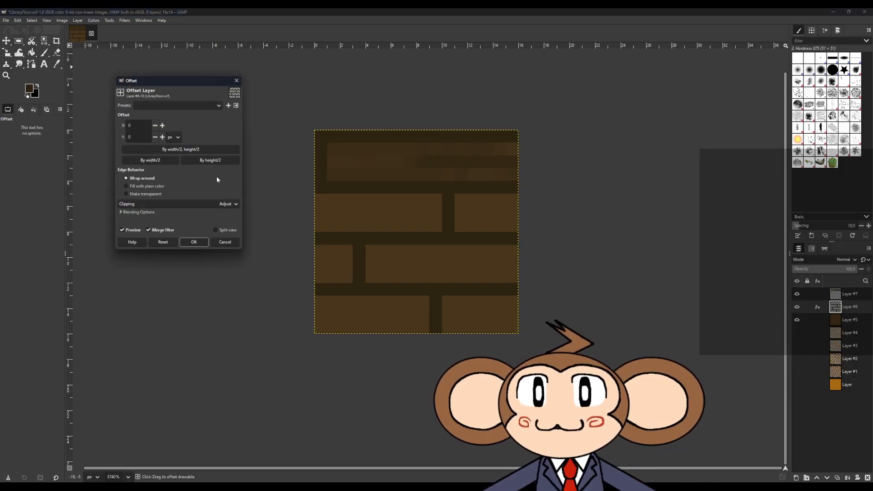
click(163, 125)
click(162, 126)
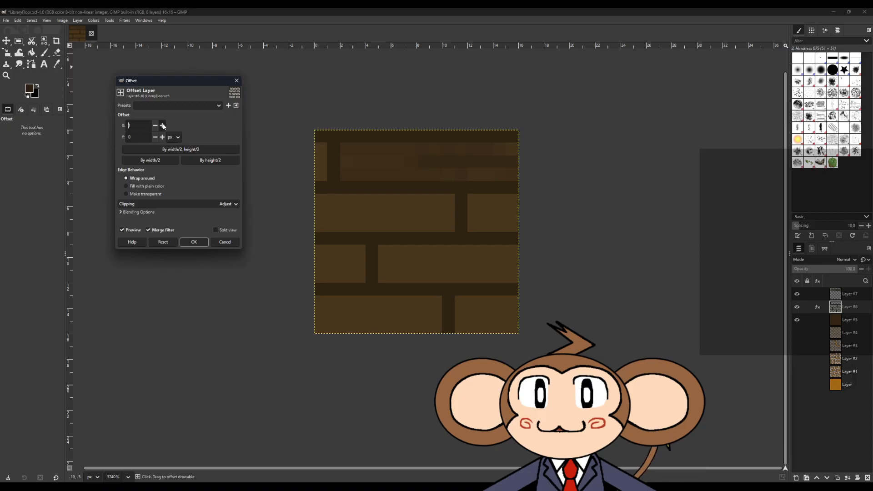
click(162, 125)
click(162, 126)
click(162, 125)
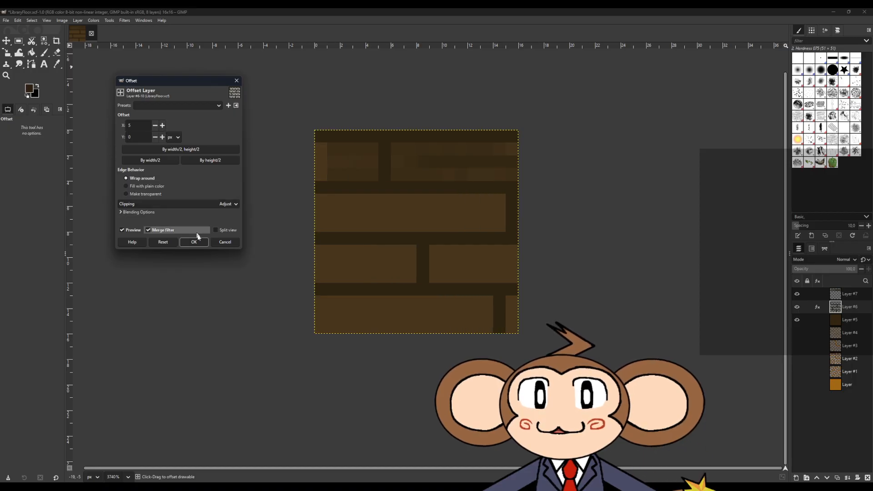
click(194, 244)
Offset the wood-grain layer, Layer #7, by the same 5 px horizontally with wrap-around edges.
click(827, 295)
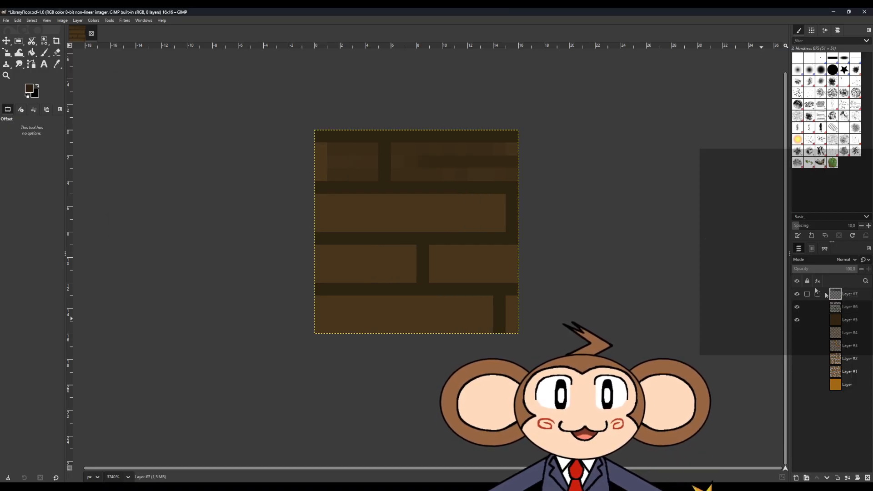
click(78, 21)
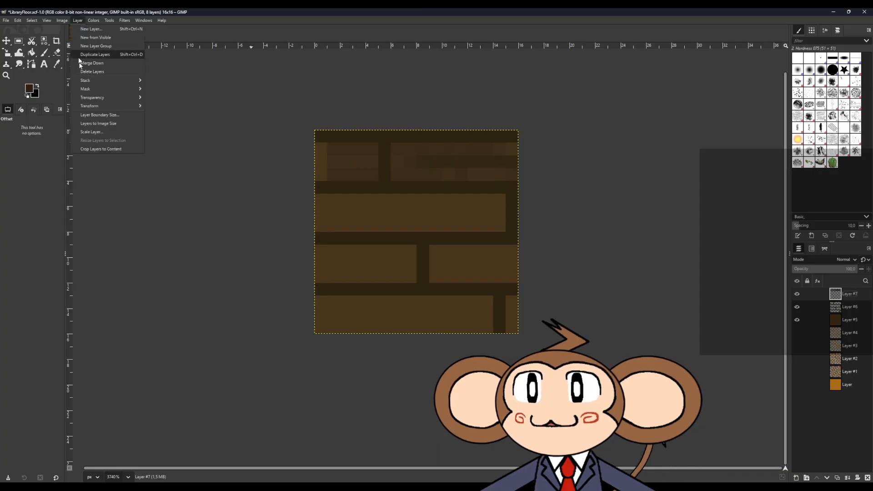
mouse_move(118, 106)
click(166, 156)
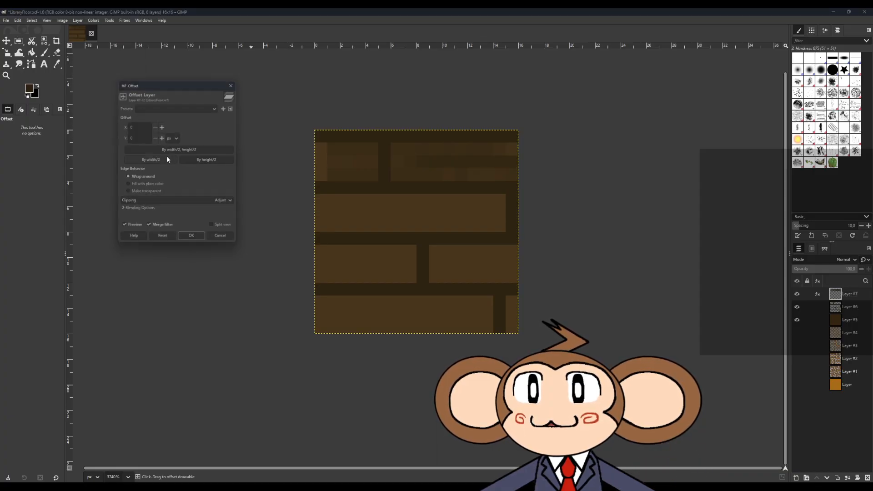
click(162, 125)
click(161, 125)
click(162, 126)
click(162, 126)
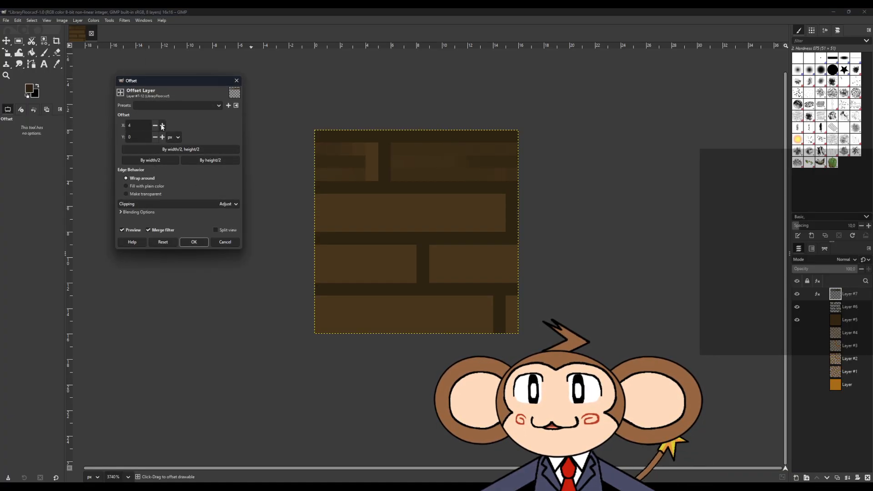
click(201, 245)
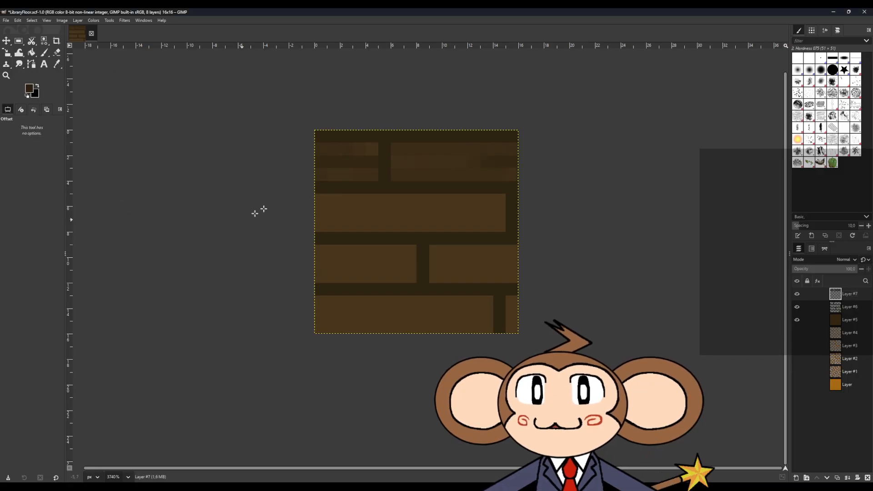
Select the second-row plank as a 15 × 3 px area at 0, 5 and paint dark wood grain over it with the Paintbrush.
click(18, 43)
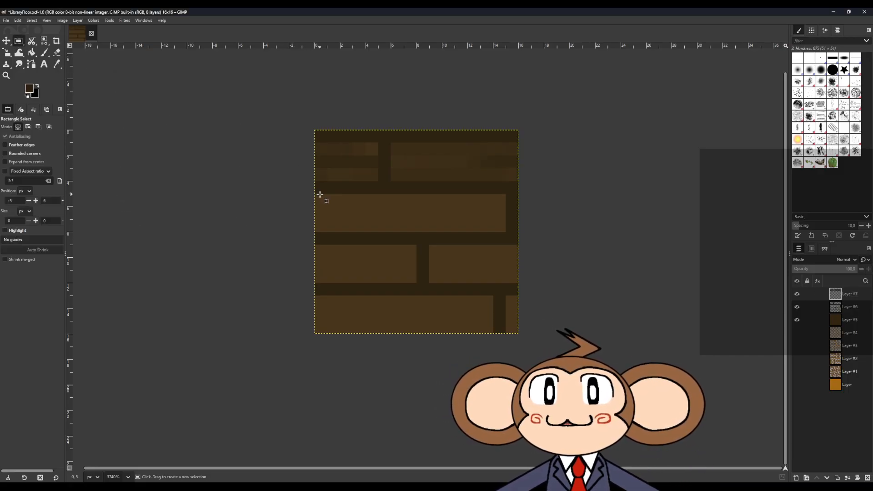
mouse_move(317, 194)
mouse_down()
mouse_move(470, 233)
mouse_move(502, 231)
mouse_up()
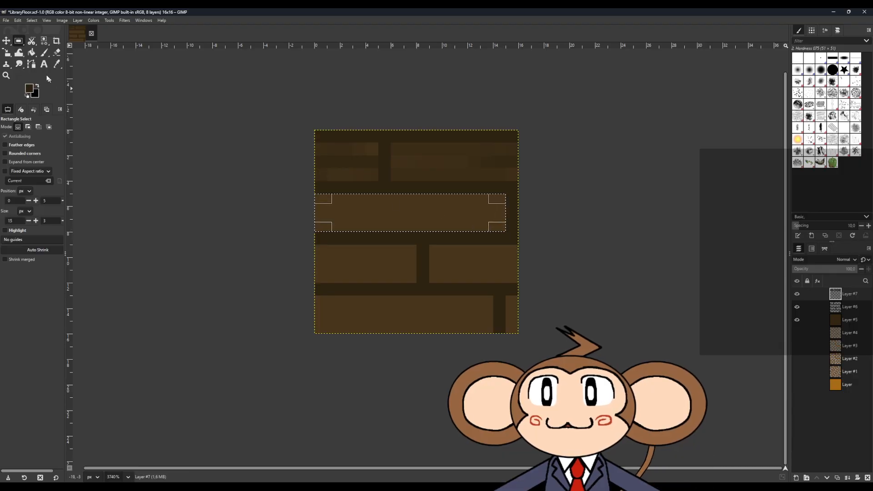
key(p)
drag(321, 223, 659, 226)
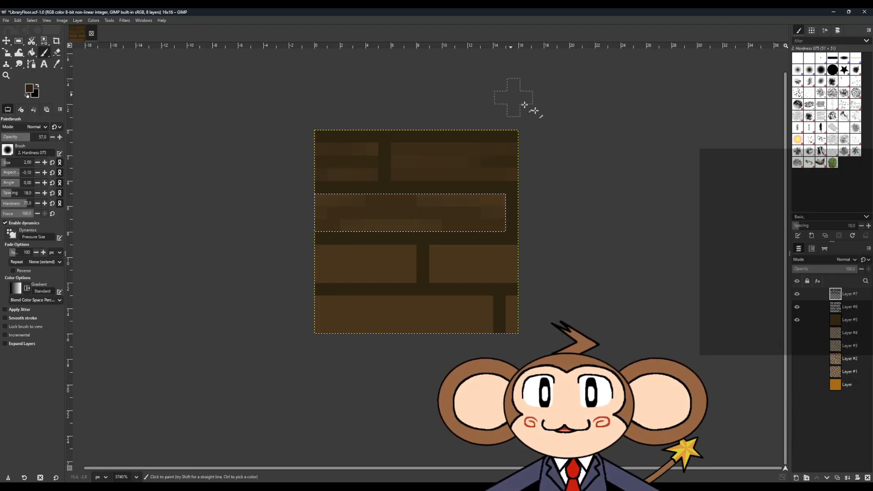
mouse_move(675, 246)
mouse_down()
mouse_move(513, 230)
mouse_move(130, 232)
mouse_up()
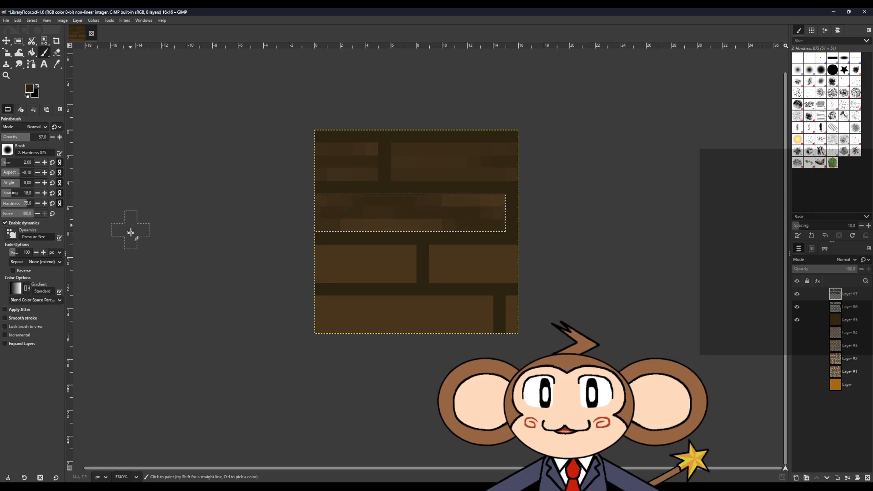
drag(287, 256, 468, 341)
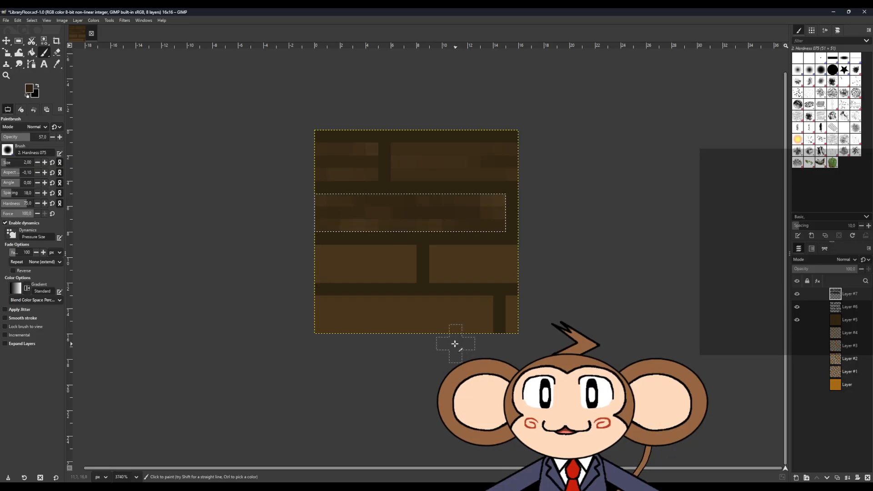
Undo the last two brush strokes on the second-row plank, repaint its brown wood grain, and clear the selection.
key(ctrl+z)
key(ctrl+z)
drag(261, 265, 660, 206)
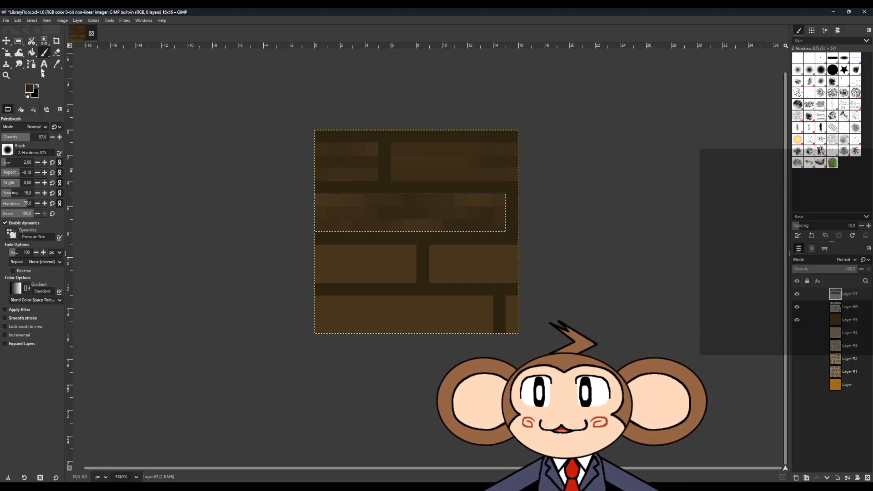
click(18, 41)
click(228, 213)
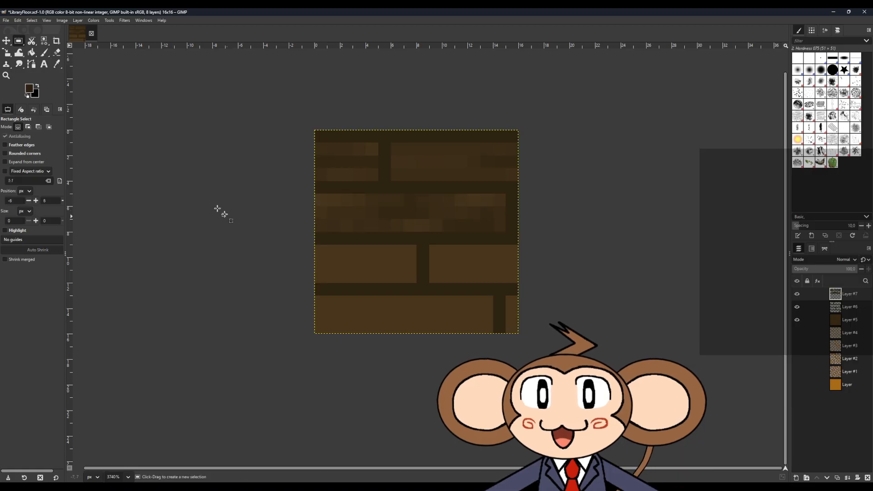
Offset Layer #6 by 7 px in X with wrap-around edges, shifting the plank gaps sideways.
click(62, 21)
mouse_move(74, 19)
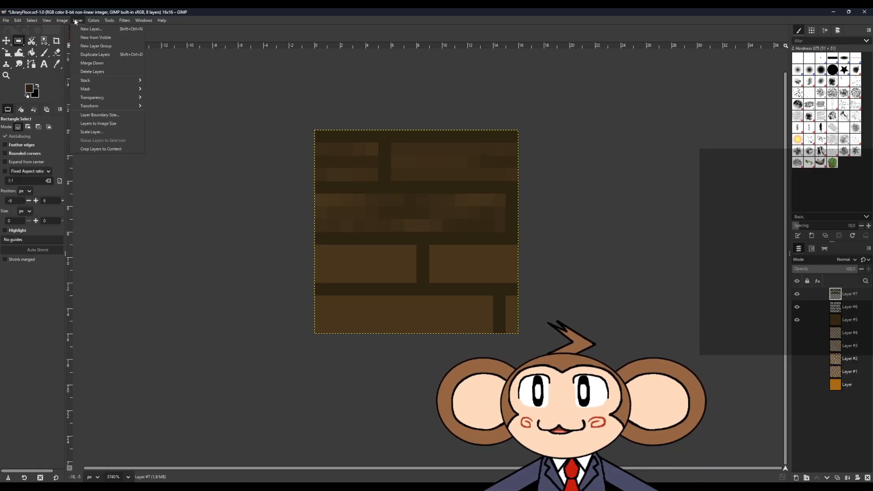
mouse_move(91, 106)
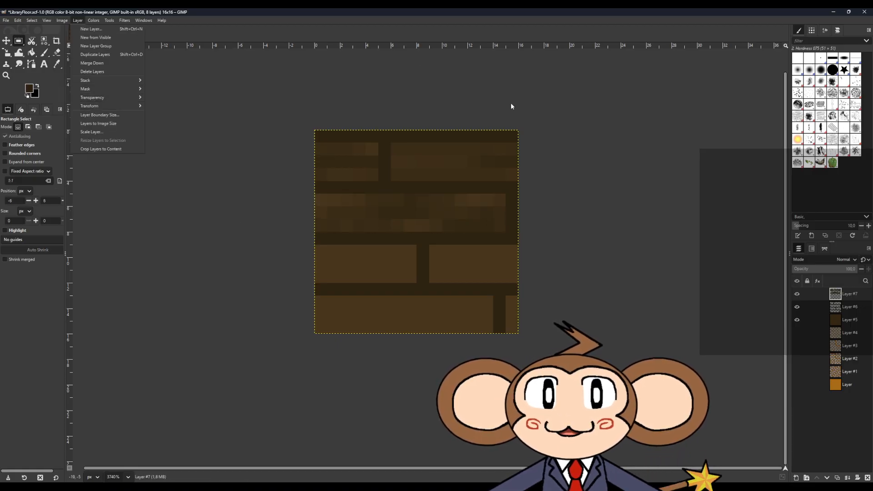
click(827, 302)
double_click(835, 309)
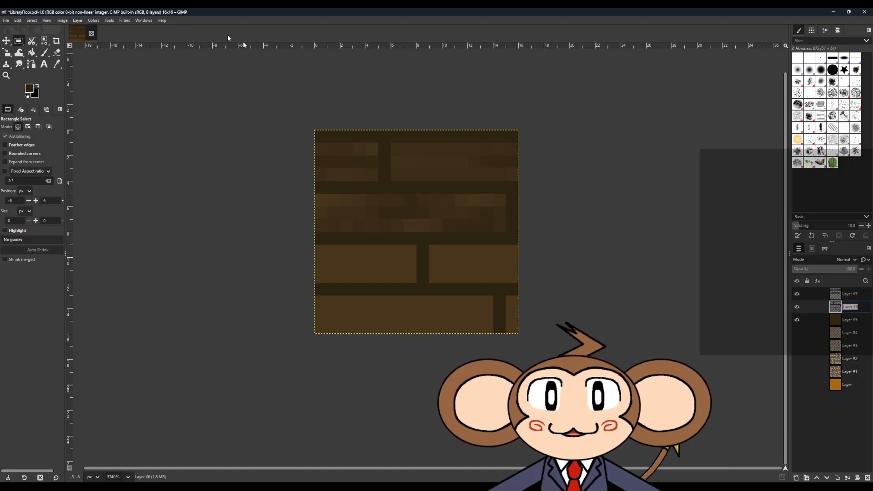
click(91, 20)
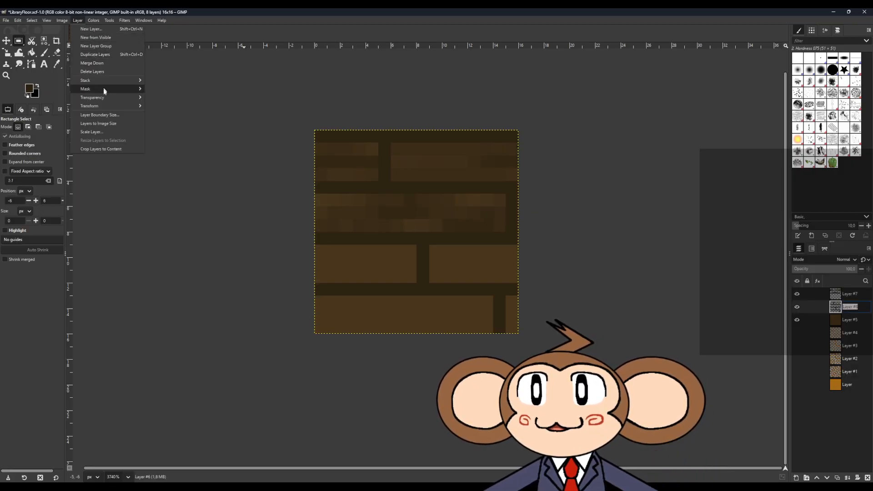
mouse_move(105, 111)
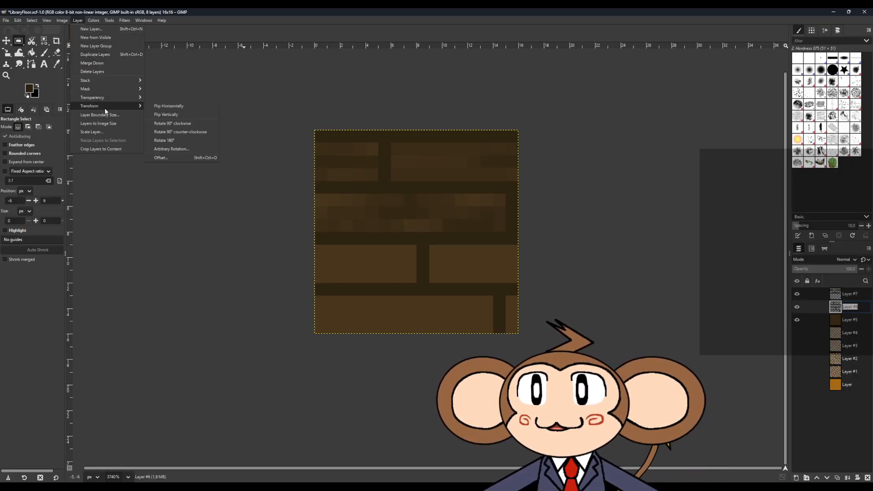
click(176, 159)
click(163, 126)
click(162, 125)
click(162, 126)
click(163, 125)
click(162, 126)
click(163, 126)
click(162, 126)
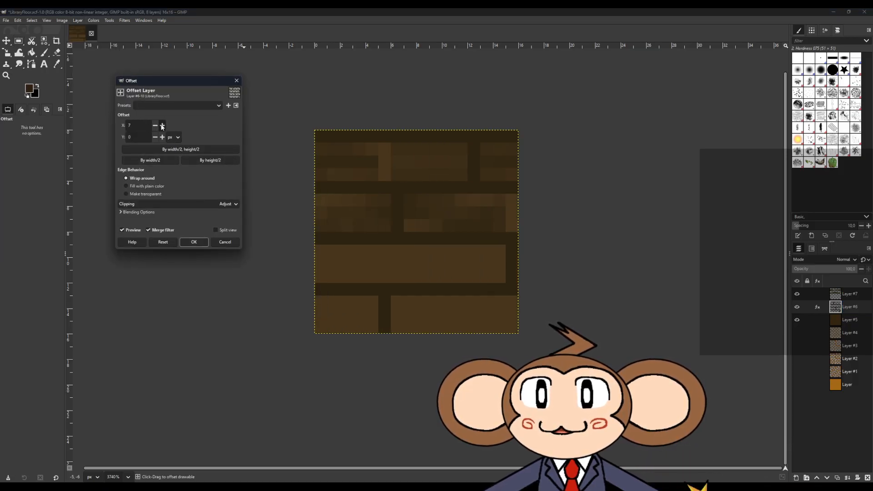
click(193, 242)
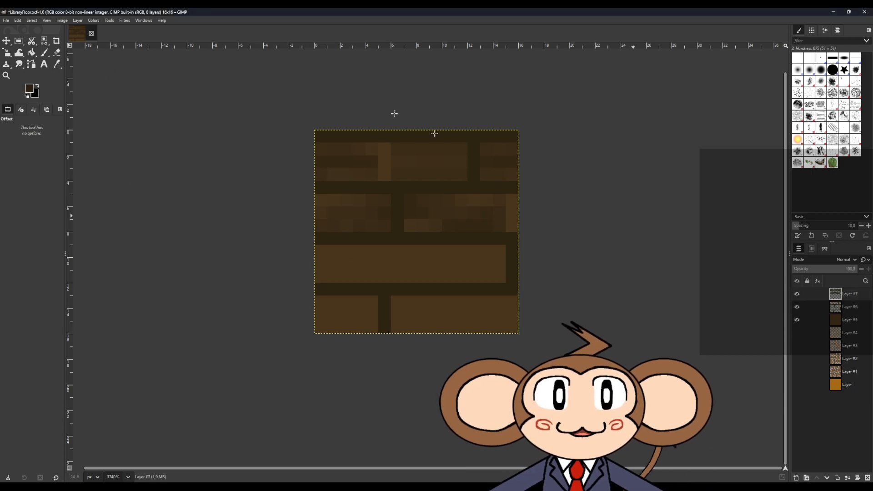
Offset Layer #7 by 7 px in X with wrap-around edges to realign the wood grain with the gaps.
click(78, 20)
mouse_move(120, 106)
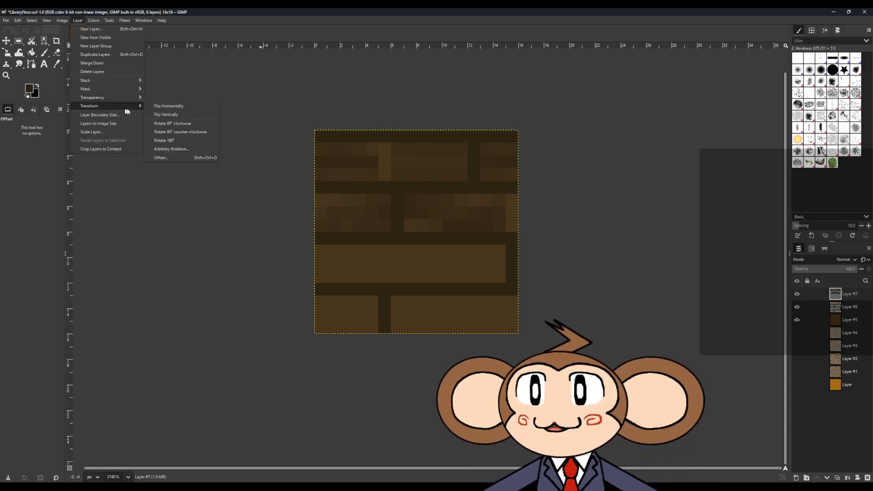
click(173, 159)
click(163, 126)
click(163, 125)
click(163, 125)
click(163, 126)
click(163, 125)
click(163, 126)
click(163, 126)
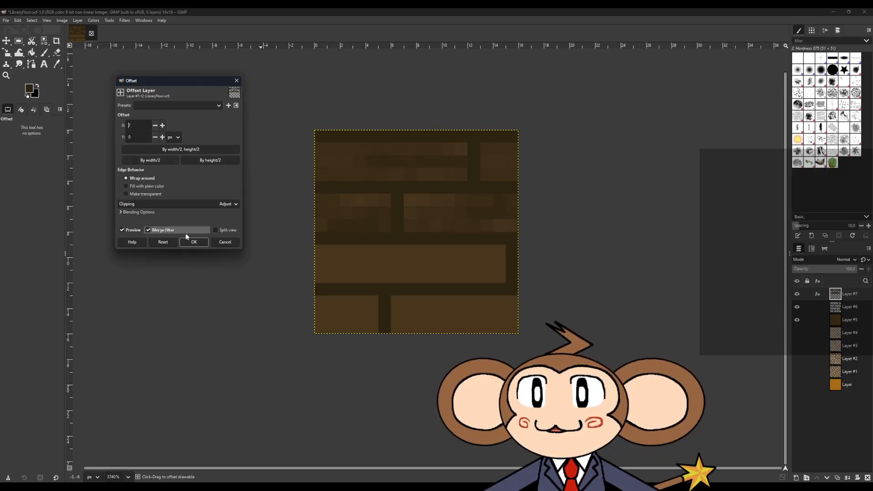
click(193, 242)
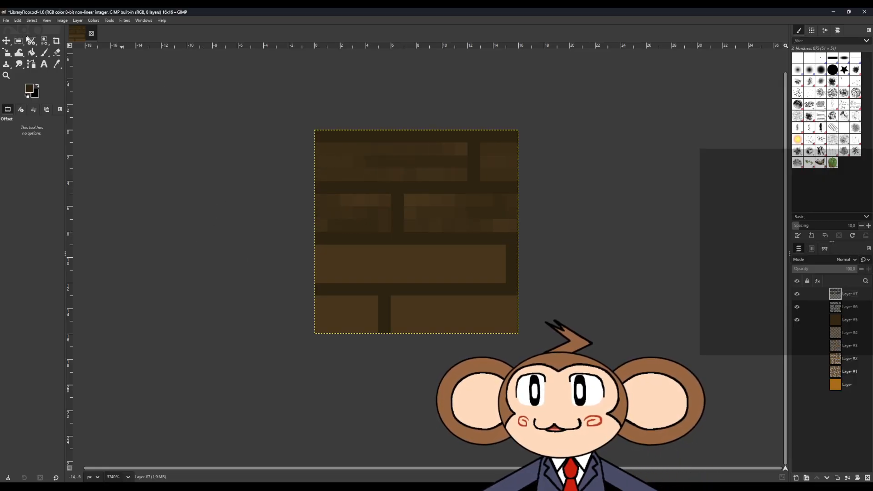
Select the full third-row plank on Layer #7, brush brown wood-grain shading into it, and clear the selection.
click(18, 40)
mouse_move(319, 245)
mouse_down()
mouse_move(449, 283)
mouse_move(500, 282)
mouse_up()
key(p)
mouse_move(268, 289)
mouse_down()
mouse_move(585, 292)
mouse_move(209, 254)
mouse_move(612, 270)
mouse_up()
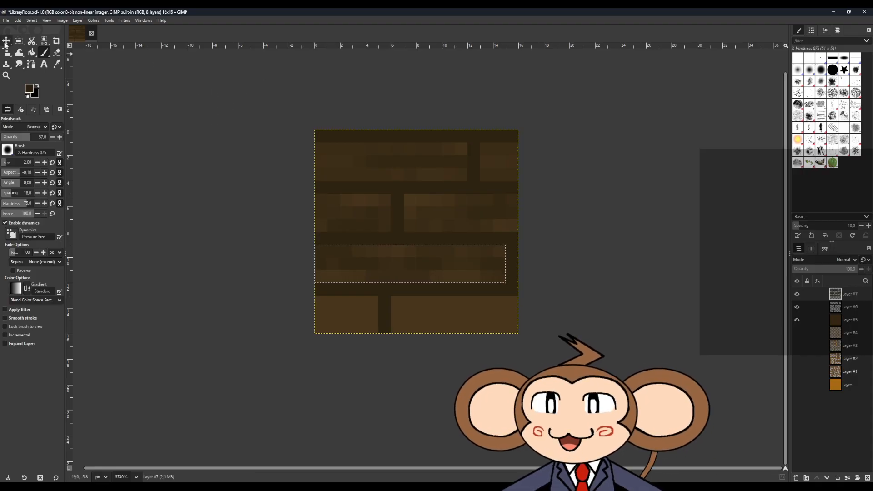
key(r)
click(397, 188)
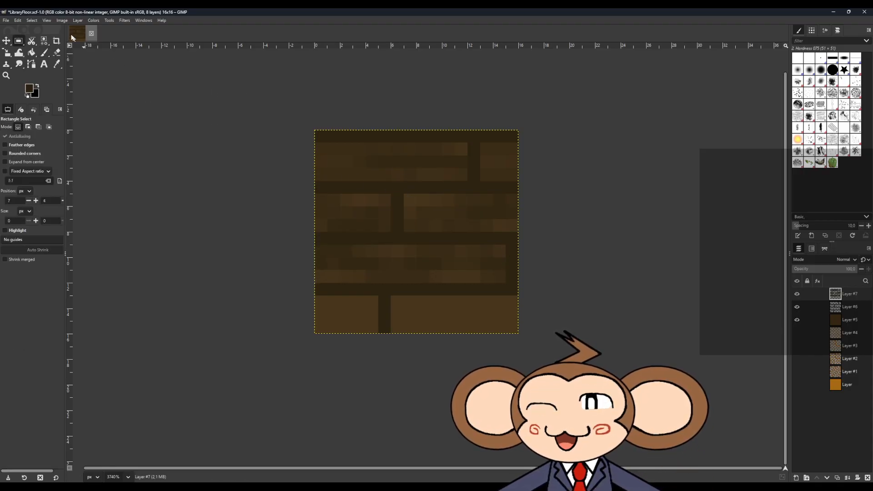
Offset Layer #6 by -5 px in X with wrap-around edges so the bottom plank is uninterrupted.
click(62, 20)
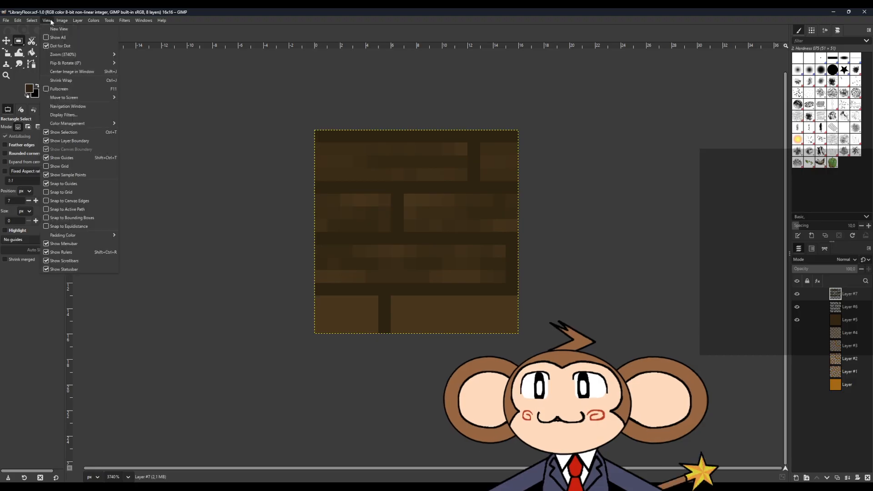
mouse_move(100, 106)
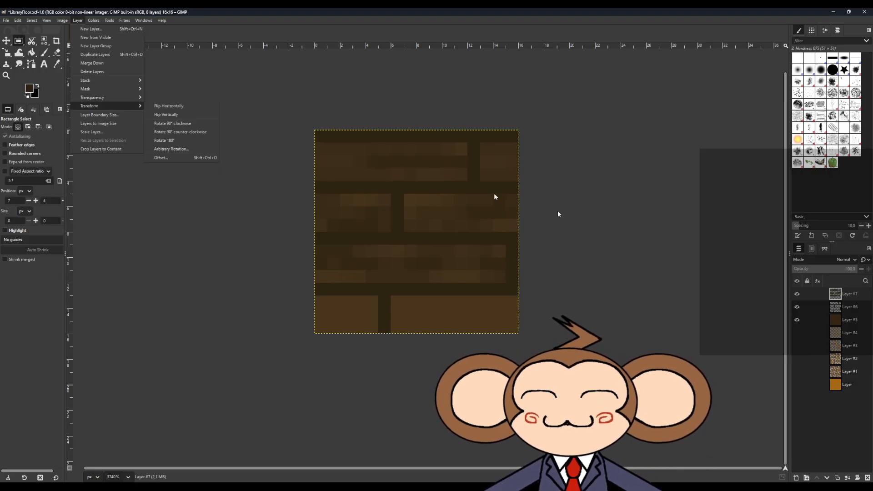
click(851, 314)
click(849, 309)
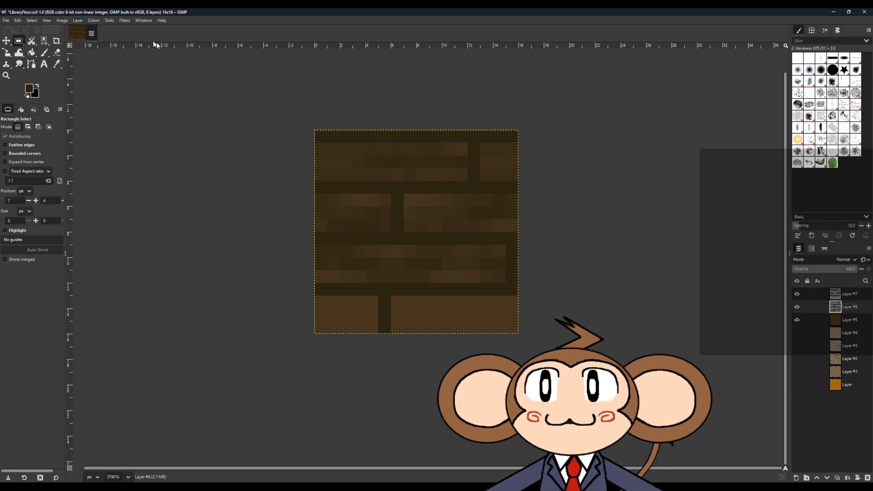
click(82, 21)
mouse_move(104, 107)
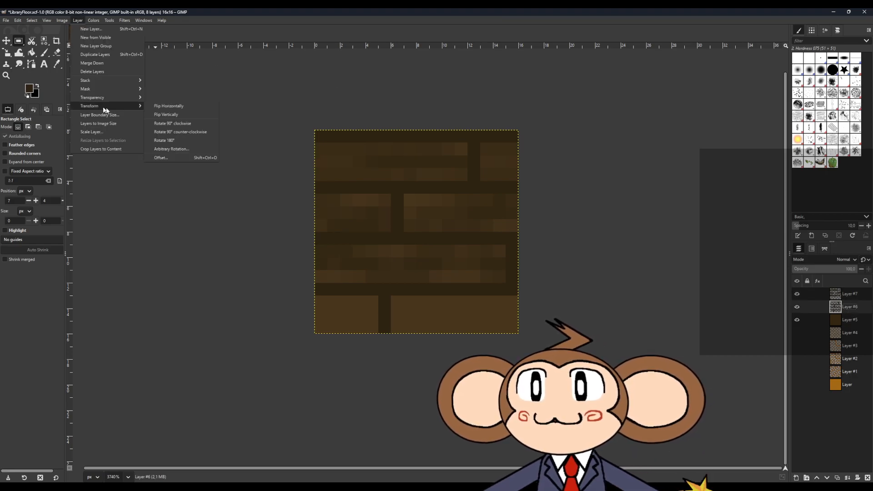
click(177, 157)
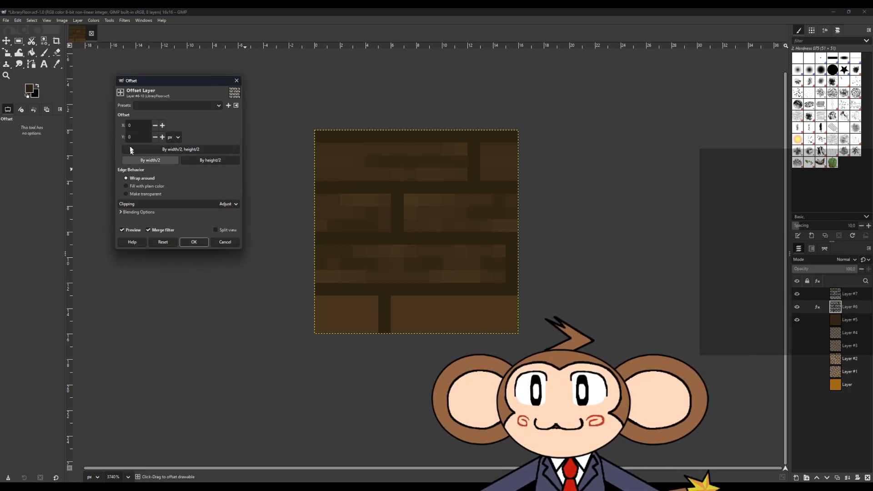
click(155, 126)
click(155, 126)
click(156, 126)
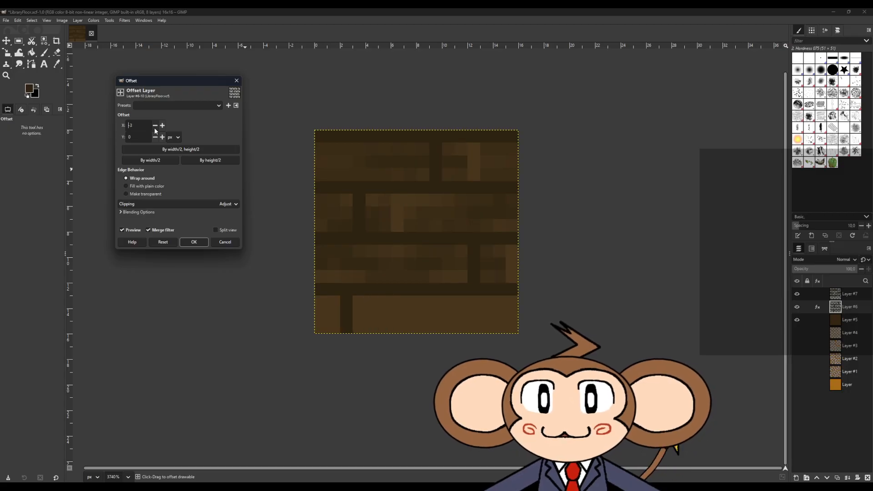
click(155, 126)
click(155, 126)
click(194, 242)
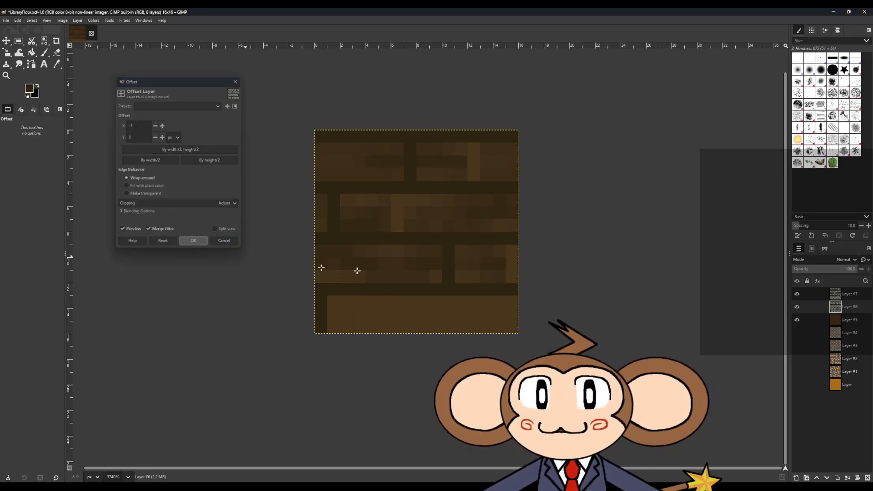
Offset Layer #7 by -5 px in X with wrap-around edges to match the shifted plank gaps.
click(78, 20)
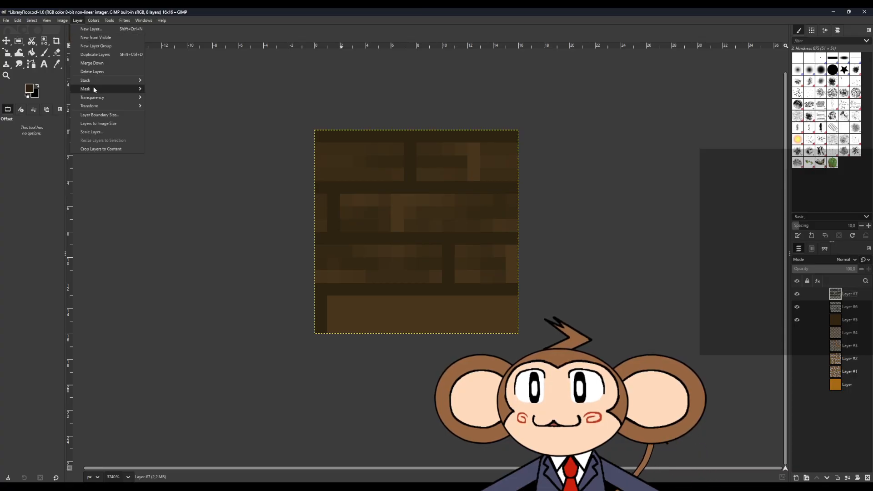
mouse_move(109, 106)
click(176, 158)
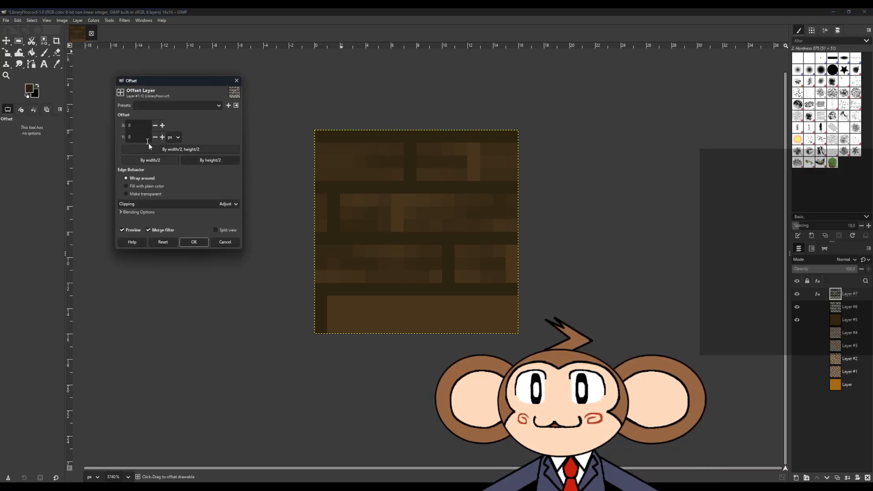
click(155, 126)
click(155, 127)
click(155, 126)
click(155, 126)
click(155, 126)
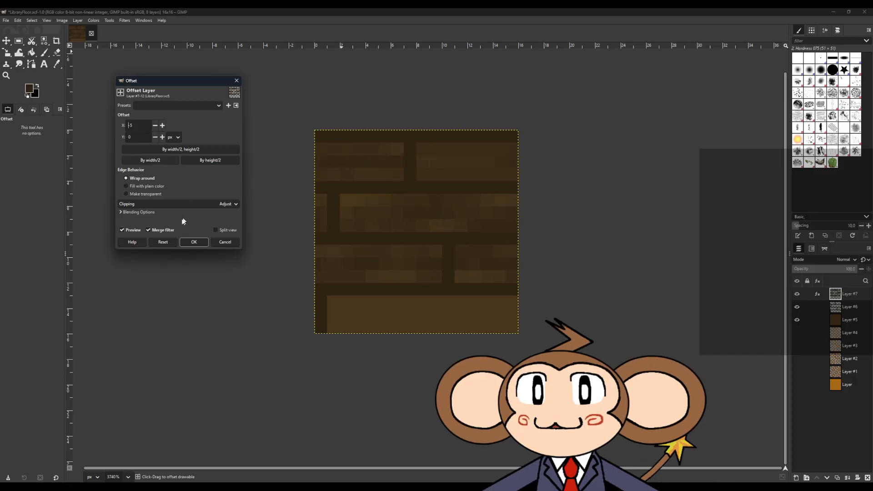
click(193, 242)
Select the 15 × 3 px bottom plank and brush brown wood-grain shading across it on Layer #7.
click(18, 41)
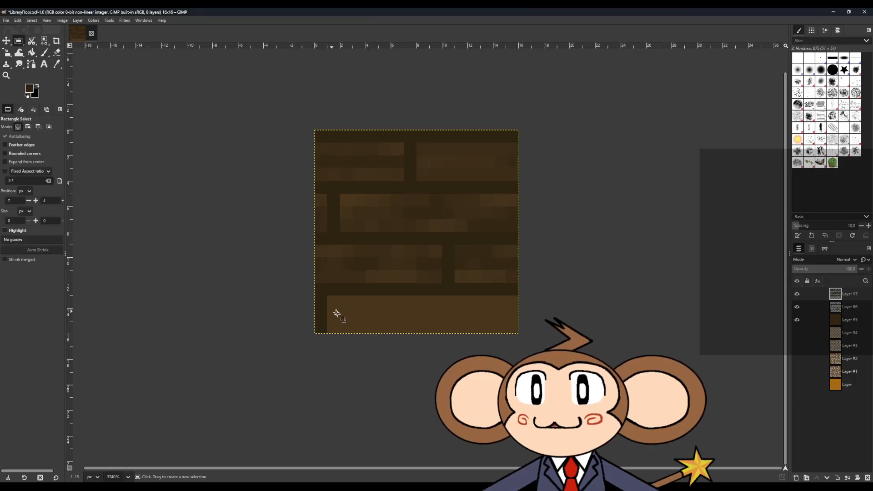
drag(327, 296, 513, 332)
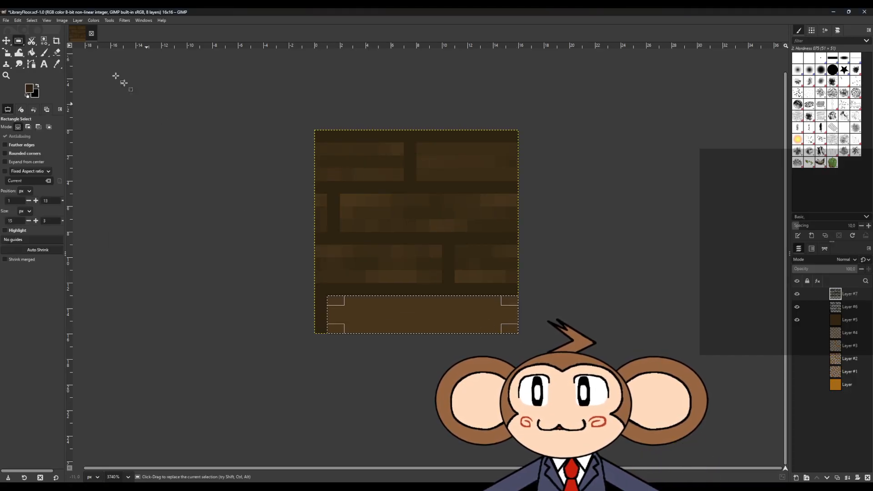
click(44, 53)
mouse_move(274, 335)
mouse_down()
mouse_move(410, 287)
mouse_move(258, 352)
mouse_move(466, 292)
mouse_move(326, 379)
mouse_move(497, 308)
mouse_move(230, 328)
mouse_move(312, 312)
mouse_move(686, 331)
mouse_up()
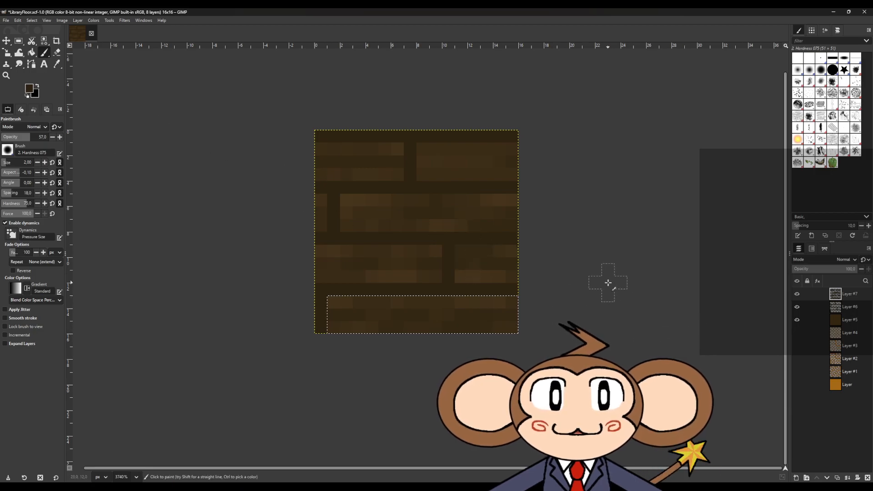
Clear the selection and lower the opacity of Layer #7 to about 64 to soften the wood grain.
click(18, 41)
click(438, 228)
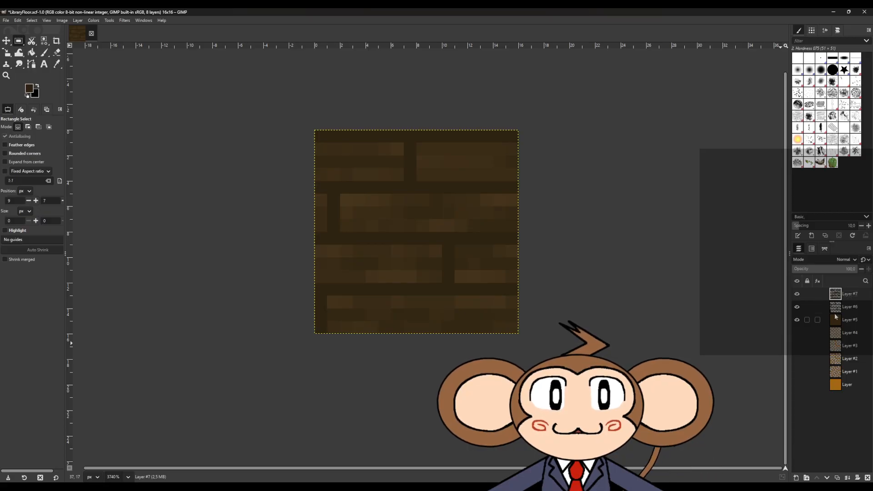
mouse_move(842, 269)
mouse_down()
mouse_move(783, 267)
mouse_move(828, 268)
mouse_up()
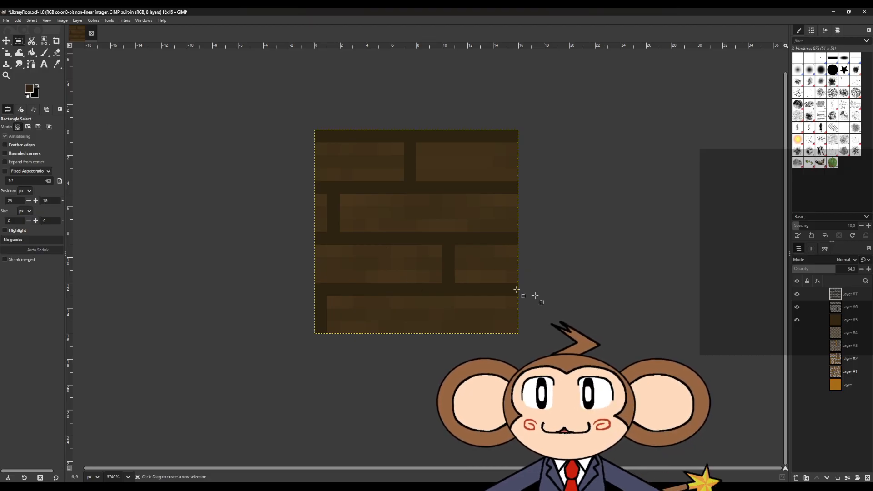
Offset Layer #6 by -4 px in X with wrap-around edges to reposition the vertical plank gaps.
click(836, 307)
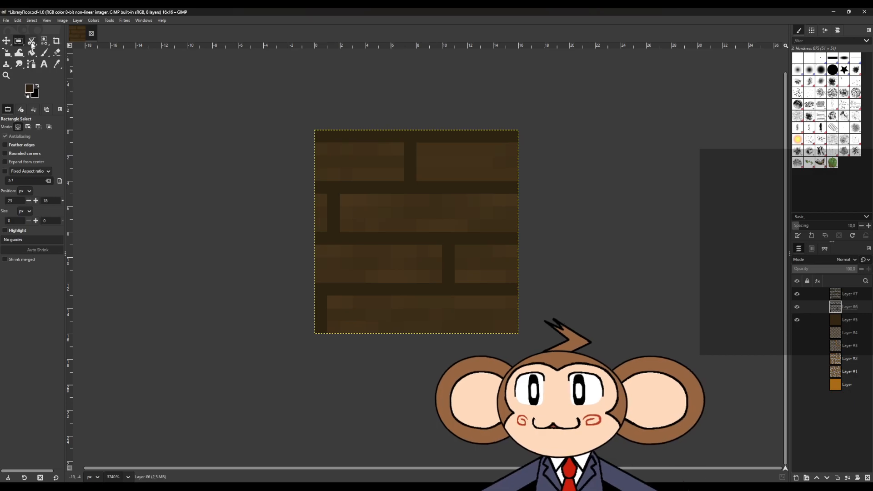
click(83, 21)
mouse_move(95, 106)
click(175, 157)
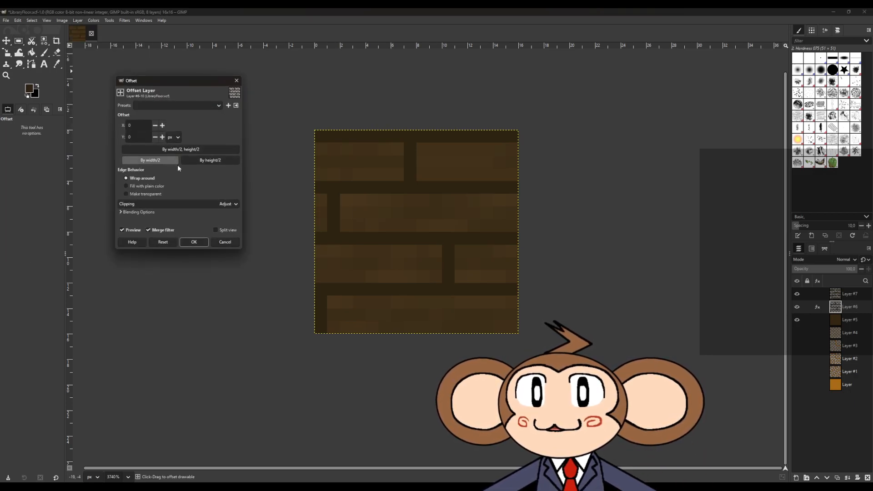
click(163, 126)
click(163, 125)
click(163, 125)
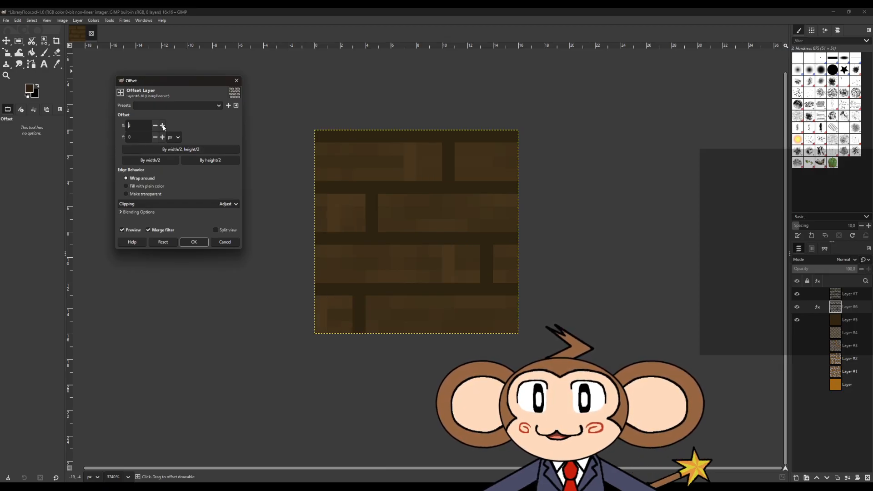
click(156, 127)
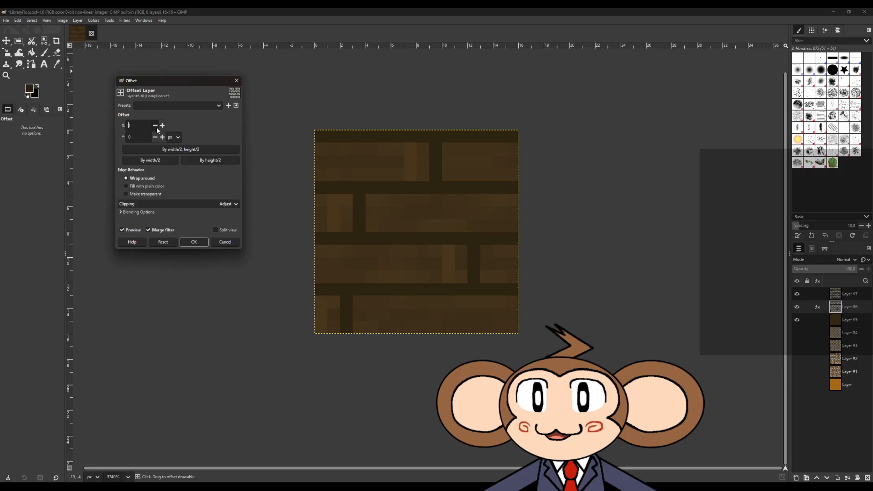
click(157, 128)
click(156, 128)
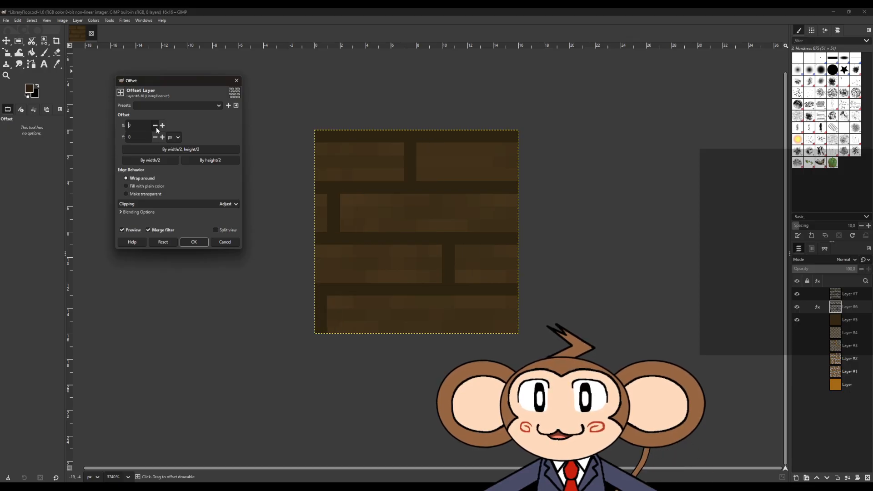
click(161, 127)
click(157, 127)
click(157, 128)
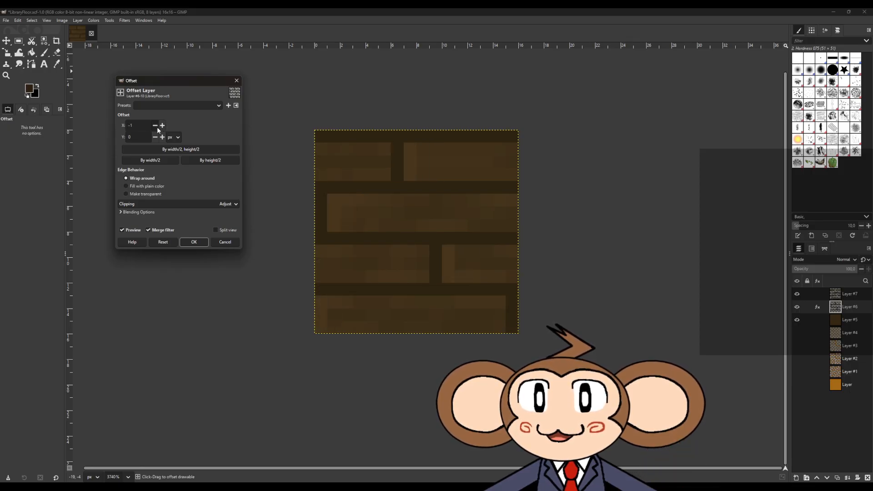
click(157, 128)
click(158, 128)
click(157, 129)
click(157, 129)
click(157, 128)
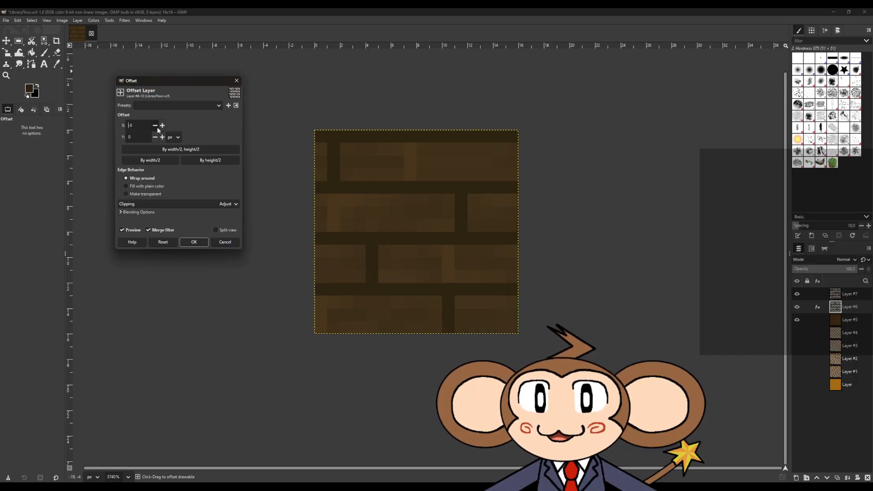
click(158, 128)
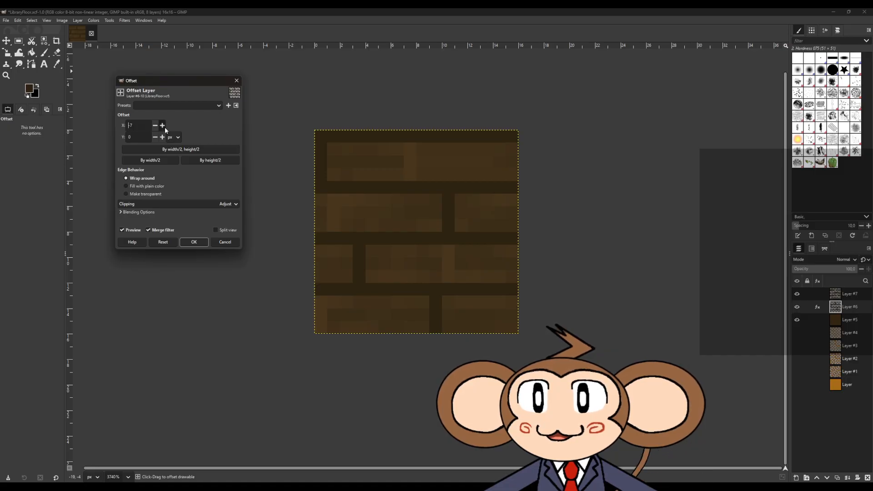
click(165, 129)
click(165, 129)
click(165, 129)
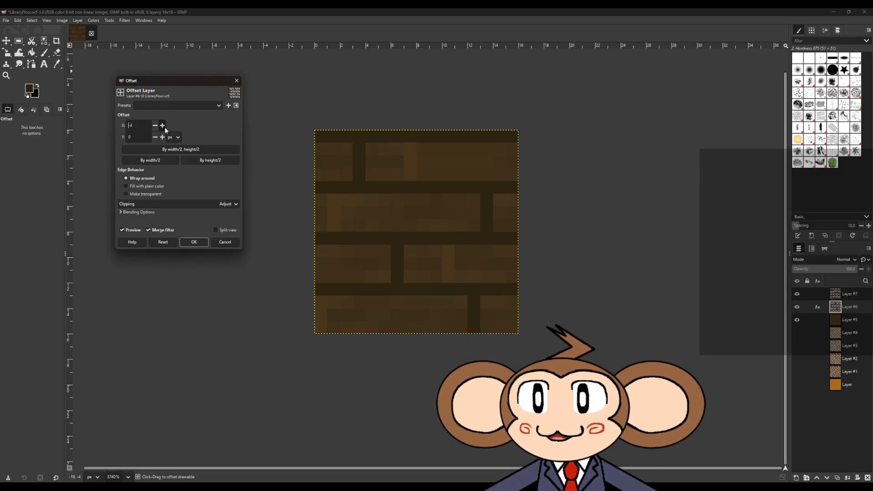
click(193, 242)
Offset Layer #7 by -4 px in X with wrap-around edges so the wood grain matches the moved gaps.
click(844, 295)
click(109, 20)
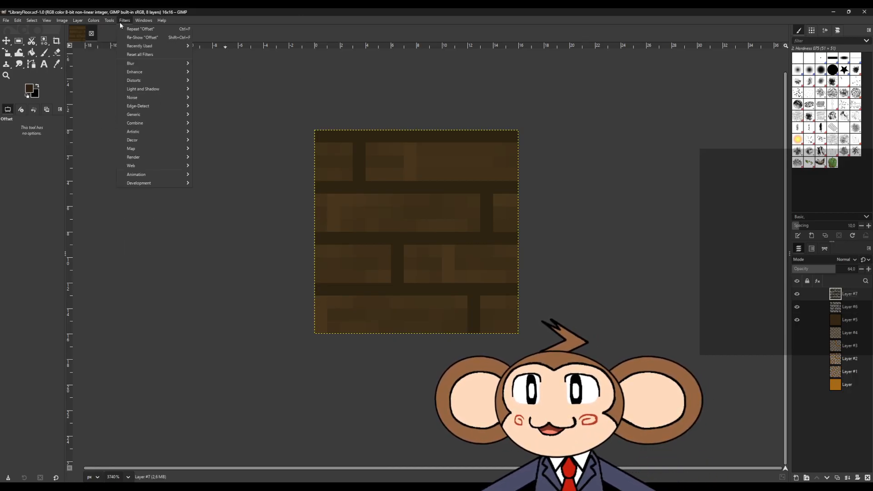
mouse_move(78, 20)
mouse_move(109, 106)
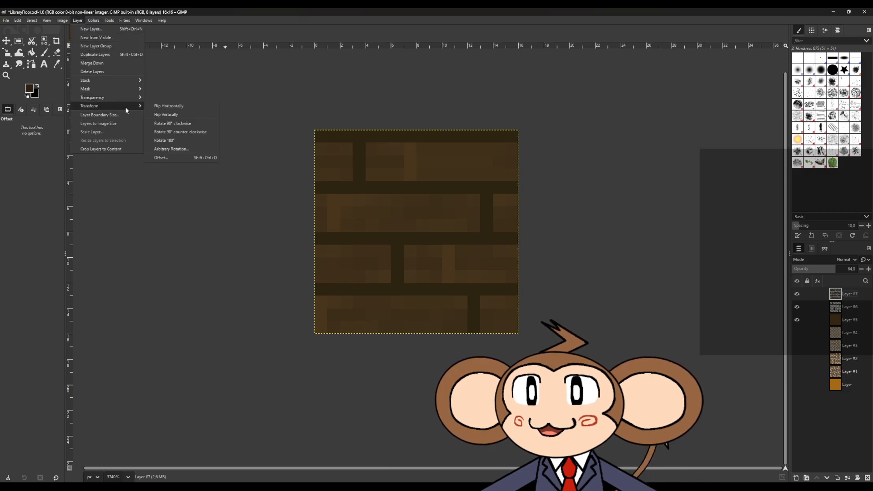
click(185, 159)
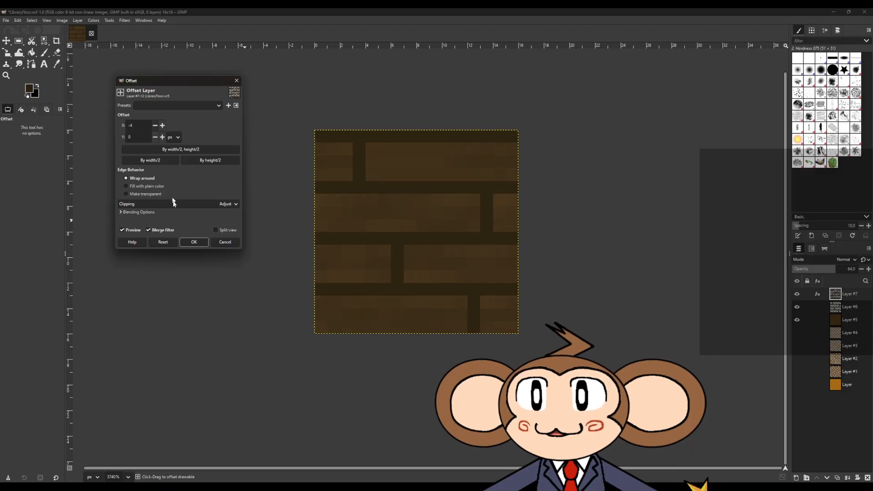
click(194, 242)
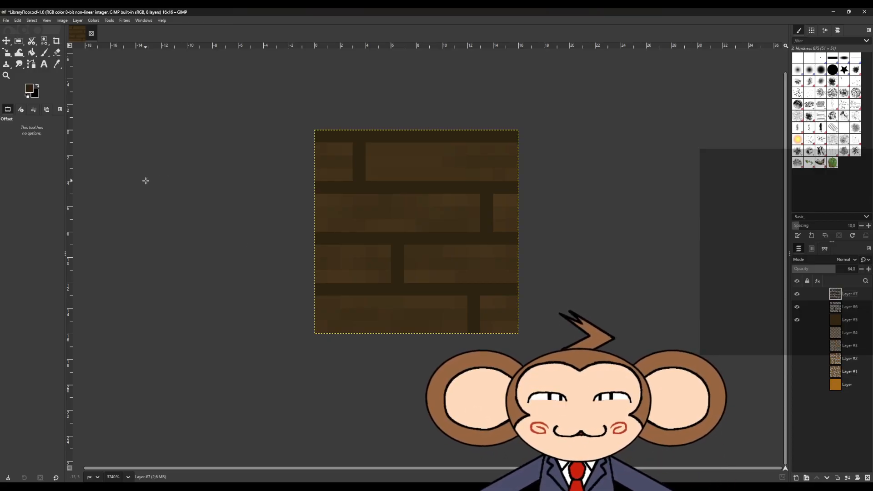
Export the texture as TavernFloor.png in the StartArea folder with compression level 0.
middle_drag(224, 199, 214, 238)
click(9, 22)
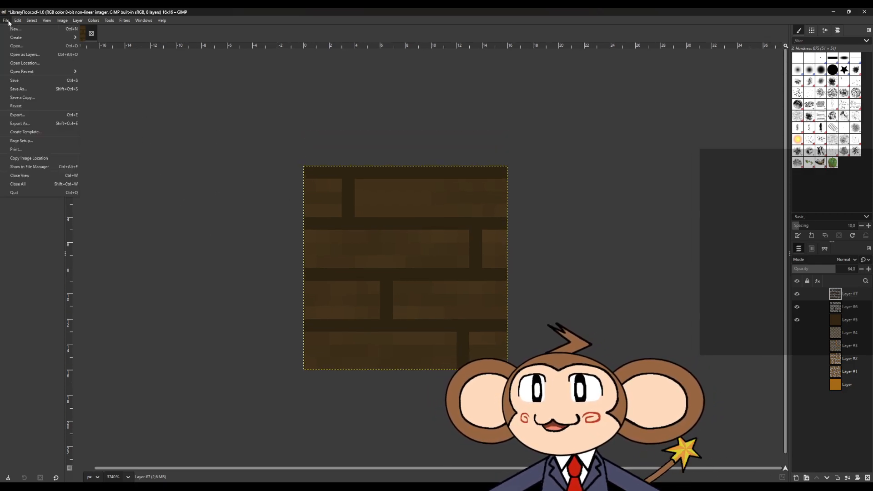
click(43, 126)
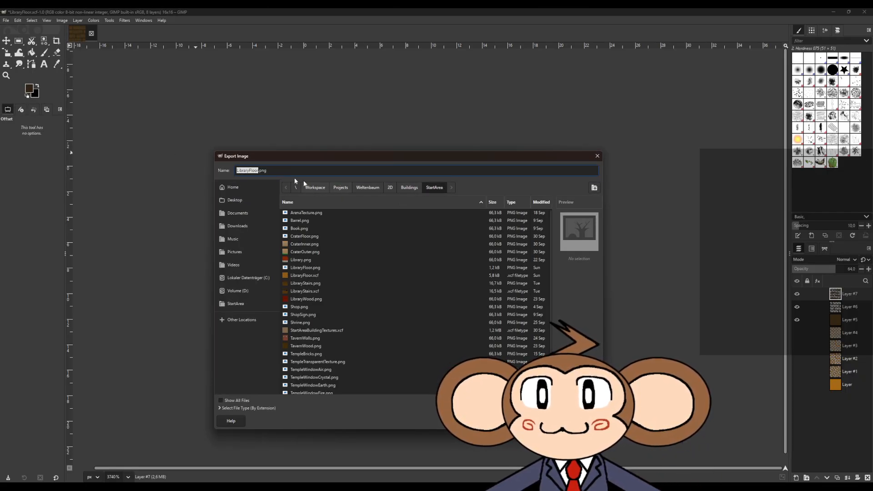
click(247, 171)
drag(233, 171, 208, 170)
text(Tavern)
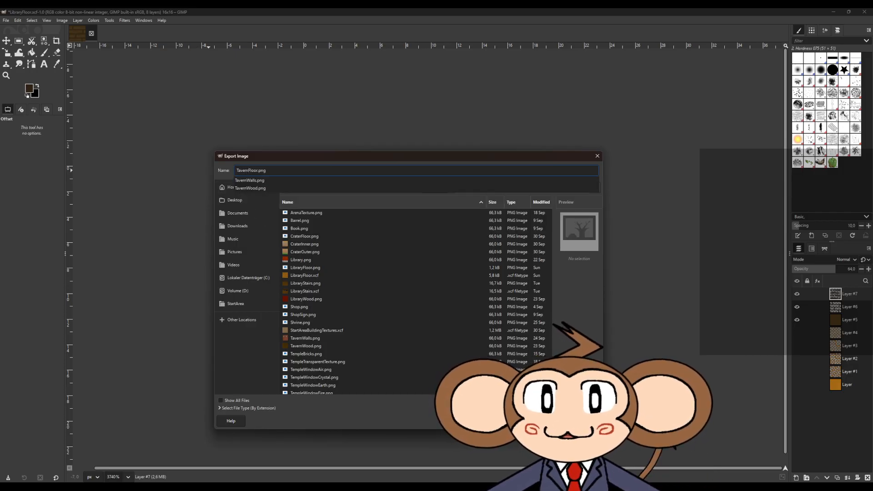
key(Return)
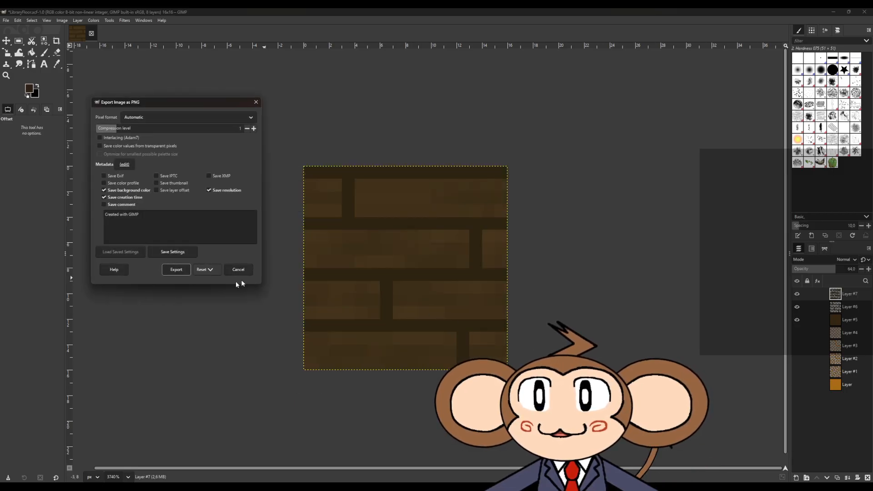
click(247, 128)
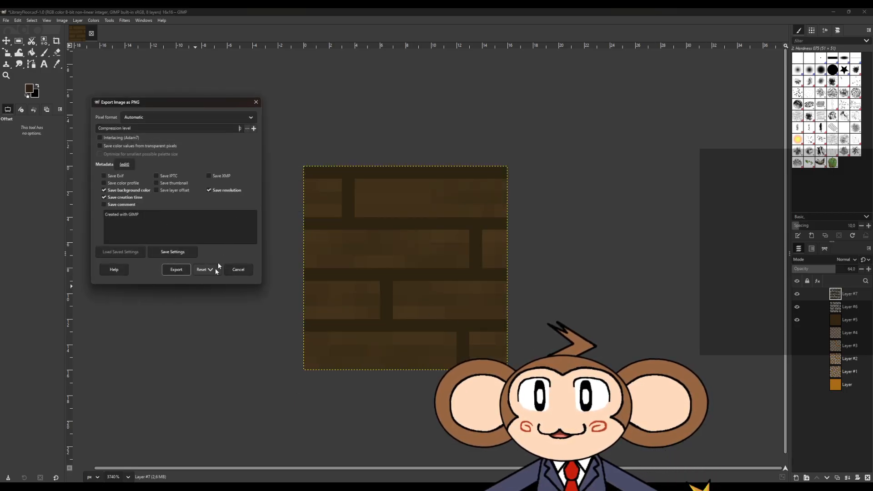
click(176, 270)
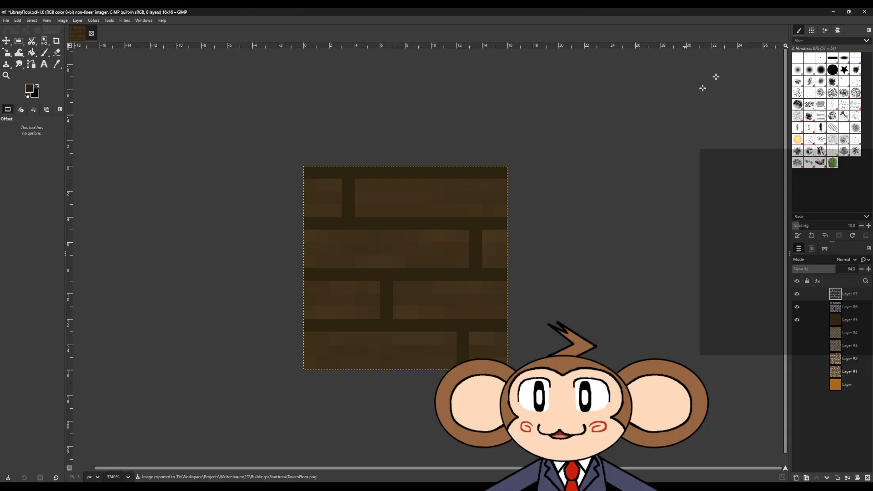
Save the layered LibraryFloor.xcf file, close GIMP and return to the tavern model in Blender.
click(864, 12)
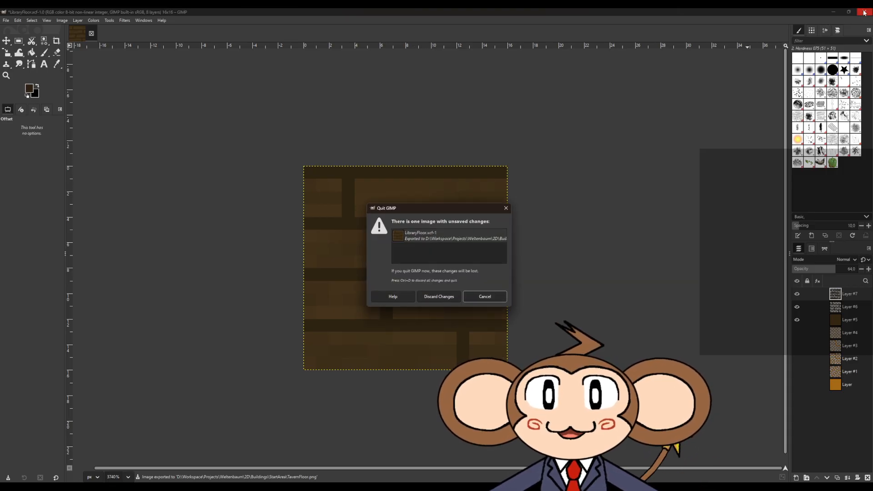
click(484, 296)
key(ctrl+s)
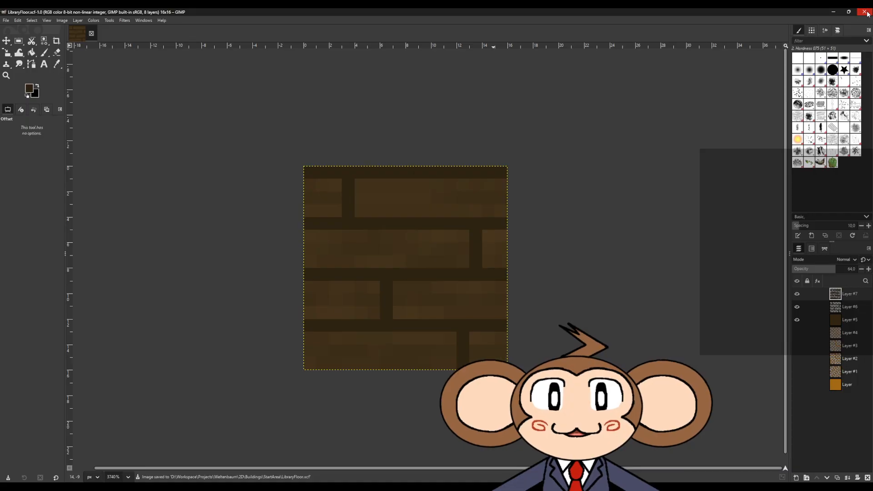
click(864, 13)
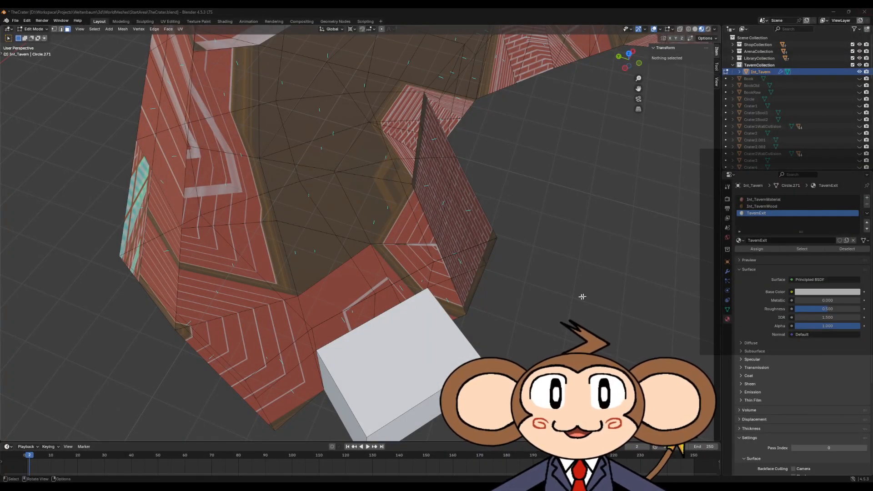
Select all the floor faces of the Int_Tavern mesh, adding each section of the floor to the selection.
middle_drag(541, 315, 534, 216)
drag(267, 91, 335, 142)
middle_drag(340, 191, 341, 230)
shift+drag(263, 185, 337, 280)
middle_drag(391, 314, 395, 228)
shift+drag(289, 191, 586, 396)
shift+drag(348, 154, 411, 184)
shift+middle_drag(610, 322, 456, 347)
shift+drag(397, 246, 548, 314)
shift+drag(583, 203, 610, 246)
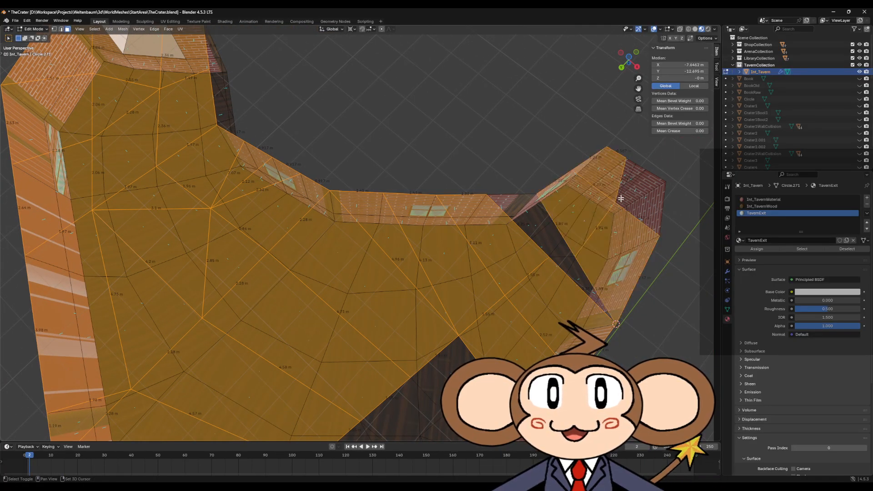
shift+drag(621, 201, 637, 216)
shift+drag(551, 232, 595, 277)
shift+middle_drag(459, 316, 509, 198)
shift+drag(517, 200, 448, 281)
shift+drag(374, 301, 443, 340)
scroll(470, 361, up, 2)
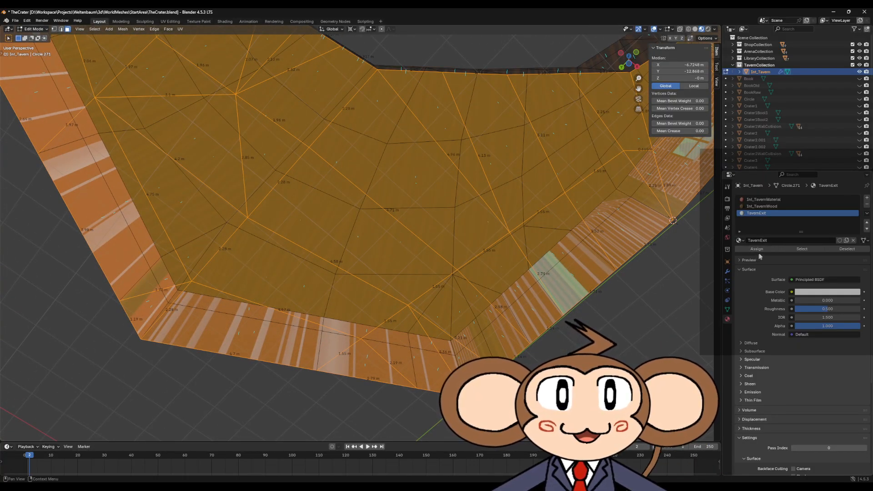
Add a new material slot to Int_Tavern with a new material named Int_TavernFloor.
click(866, 199)
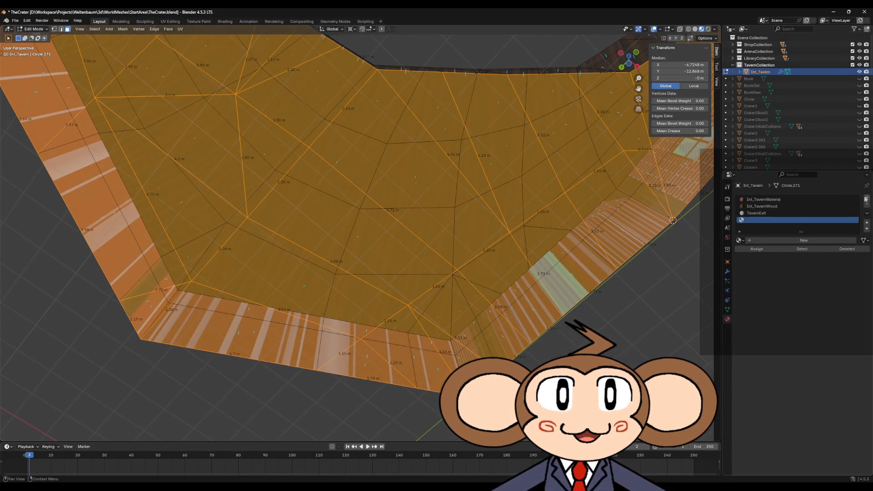
click(775, 242)
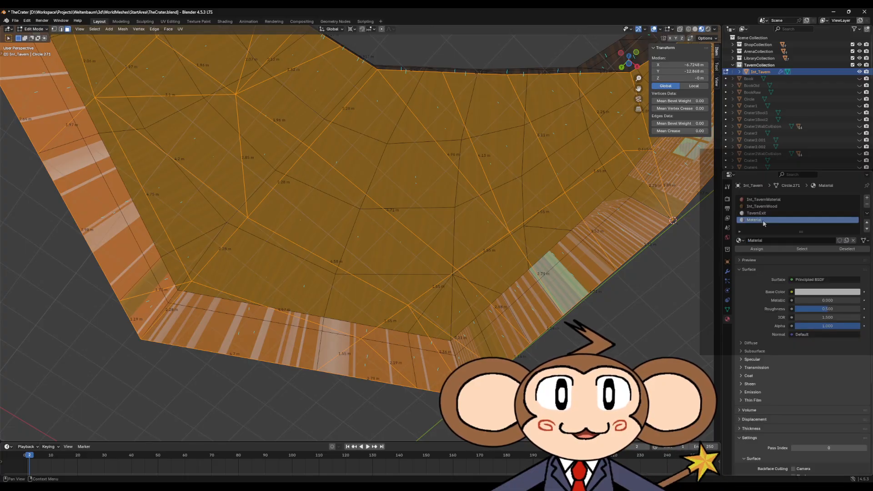
double_click(766, 220)
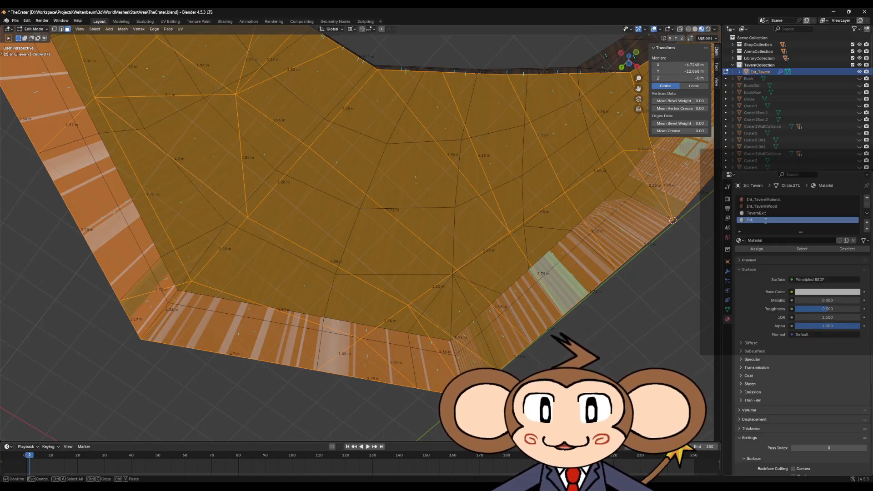
text(Int_TavernFloor)
key(Return)
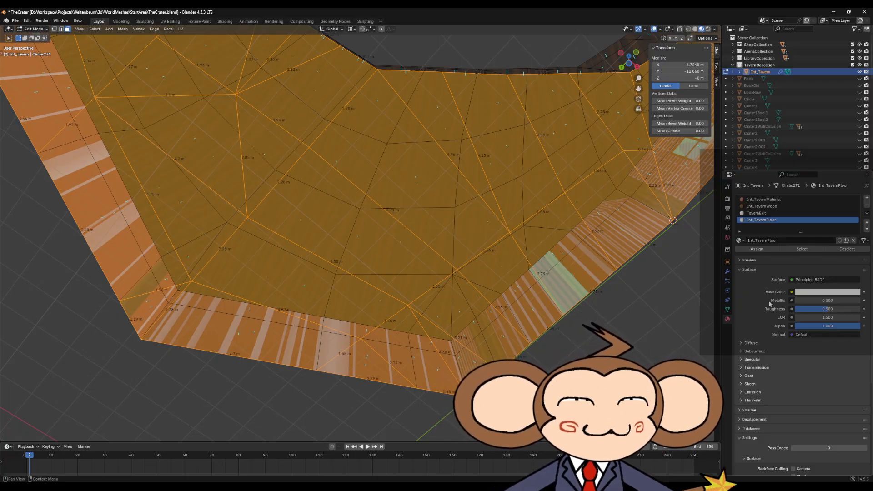
Switch the viewport to the Shader Editor and add an Image Texture node before the Principled BSDF.
click(9, 30)
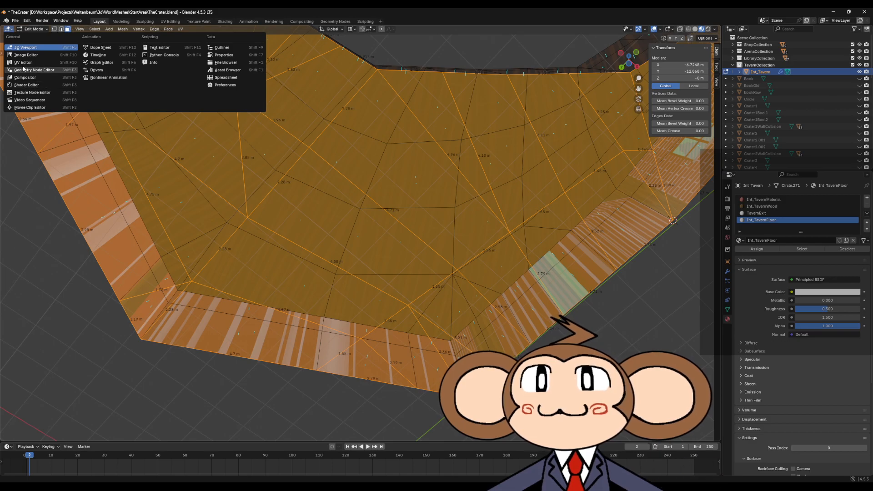
click(25, 86)
right_click(141, 209)
mouse_move(142, 209)
mouse_move(189, 221)
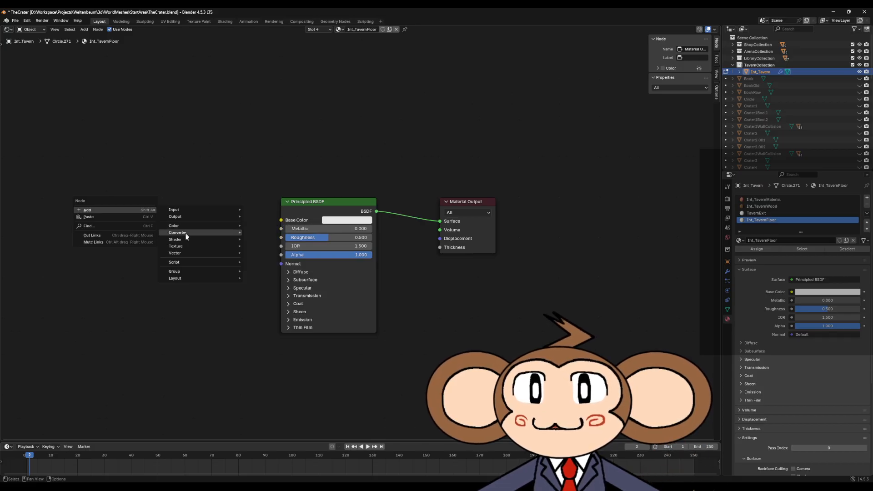
mouse_move(183, 247)
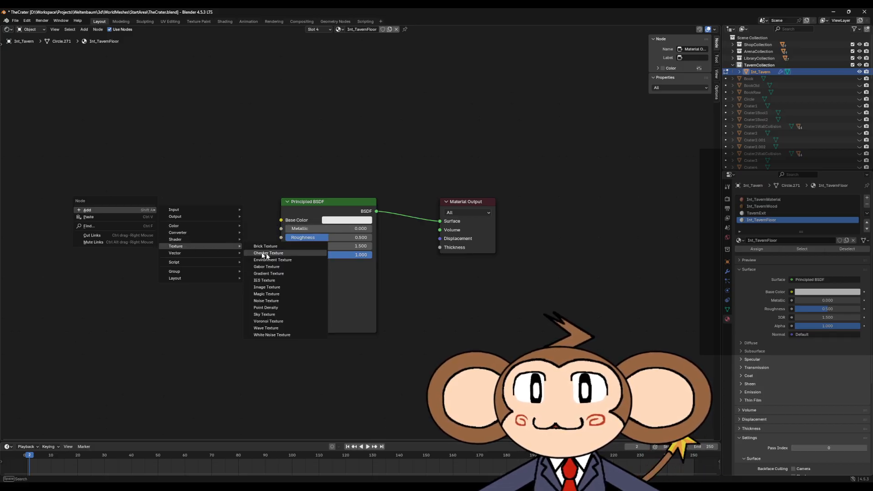
click(286, 286)
click(98, 192)
Set the Principled BSDF roughness to 1.000 and connect the Image Texture's color to its Base Color.
drag(298, 239, 328, 237)
drag(285, 221, 196, 215)
Load TavernFloor.png from the project's 2D\Buildings\StartArea folder into the Image Texture node.
click(217, 247)
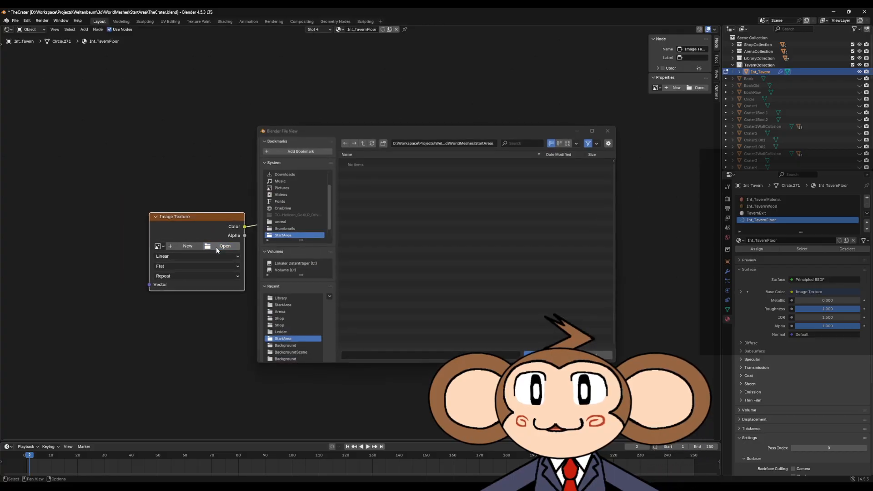
triple_click(363, 143)
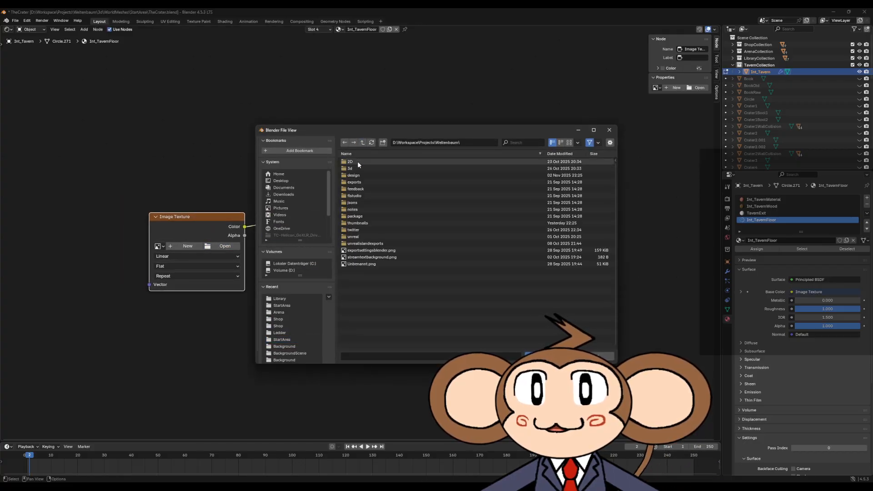
double_click(357, 161)
double_click(360, 164)
click(360, 162)
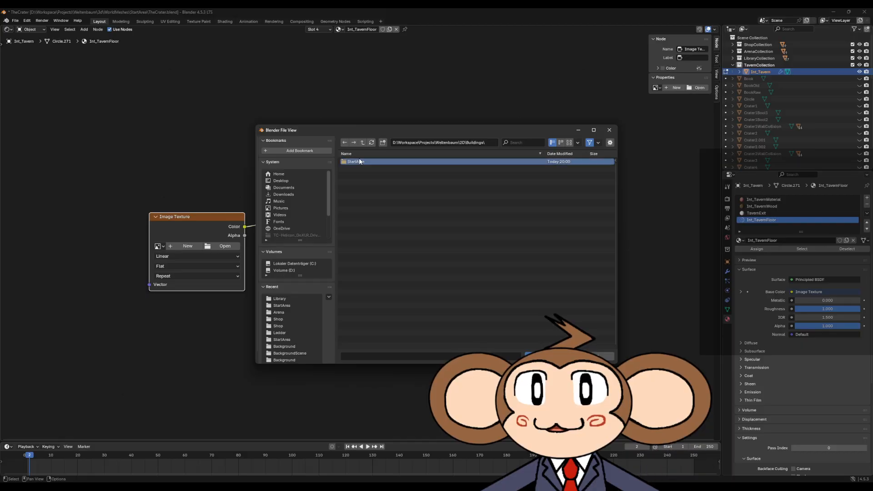
double_click(360, 162)
double_click(371, 251)
Set the TavernFloor.png node's interpolation to Closest and move the node up slightly beside the Principled BSDF.
click(173, 257)
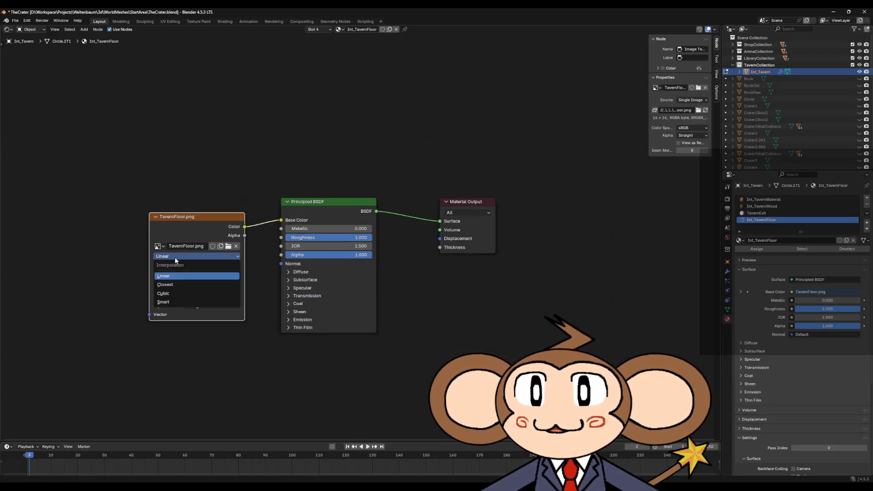
click(169, 283)
drag(207, 225, 207, 213)
click(223, 138)
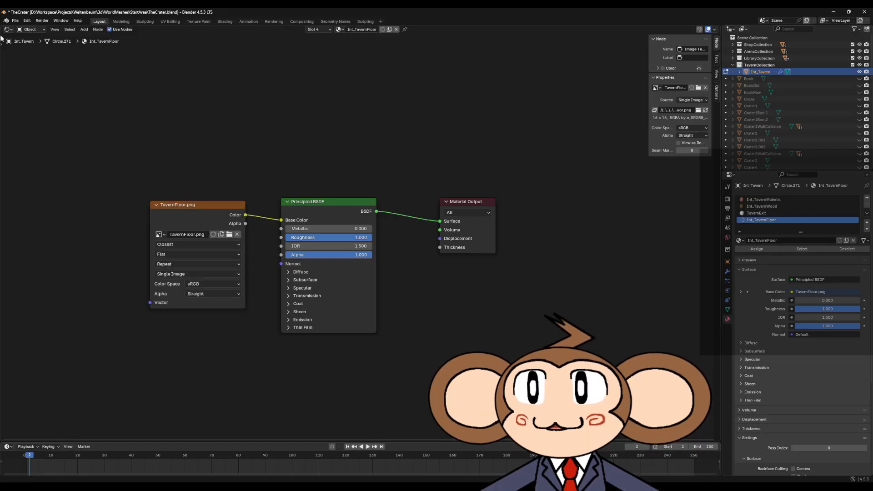
Return to the 3D Viewport and assign the Int_TavernFloor material to the selected floor faces, restoring their selection.
click(8, 29)
click(32, 48)
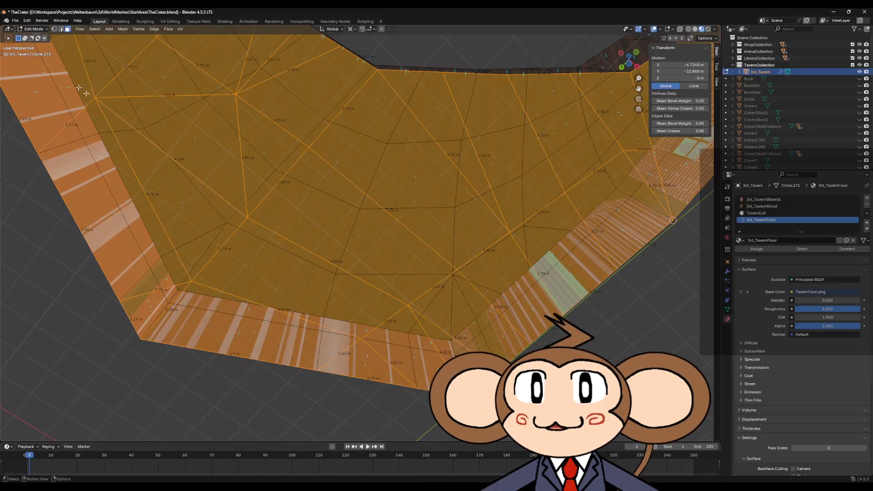
middle_drag(396, 230, 427, 304)
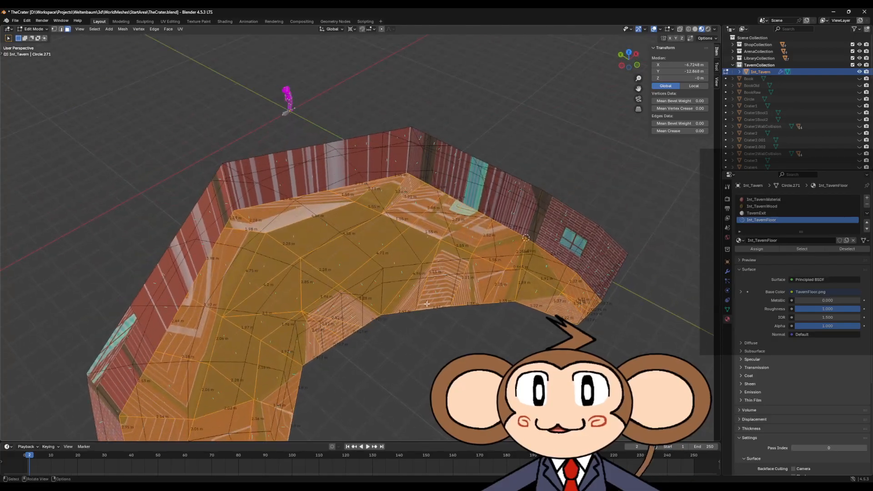
click(769, 249)
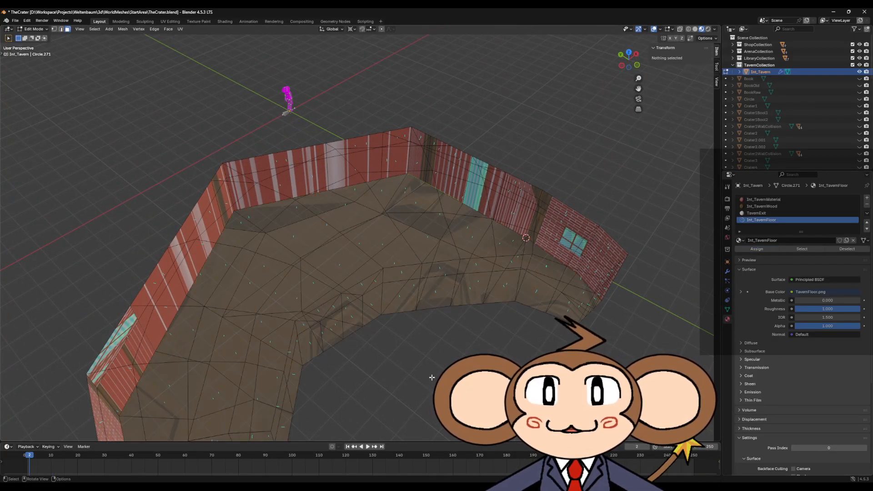
scroll(432, 379, down, 4)
middle_drag(441, 364, 419, 364)
key(ctrl+z)
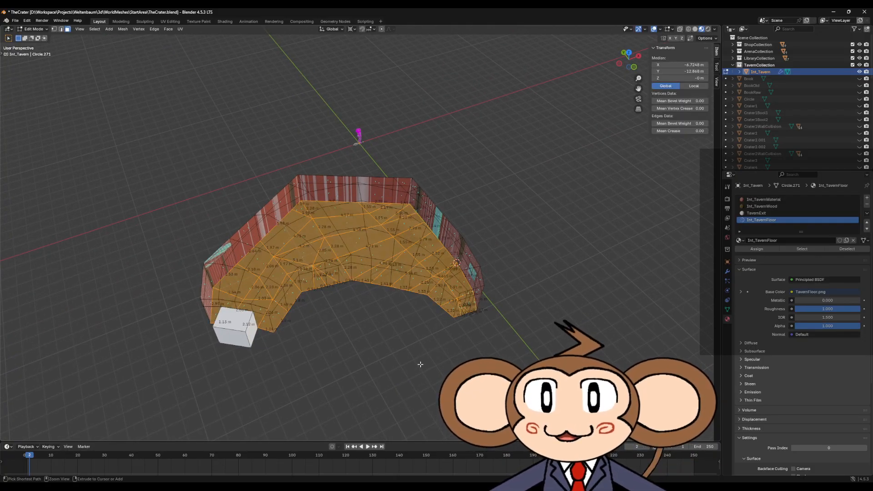
Split the viewport into two side-by-side areas and turn one of them into a UV Editor.
drag(2, 440, 301, 354)
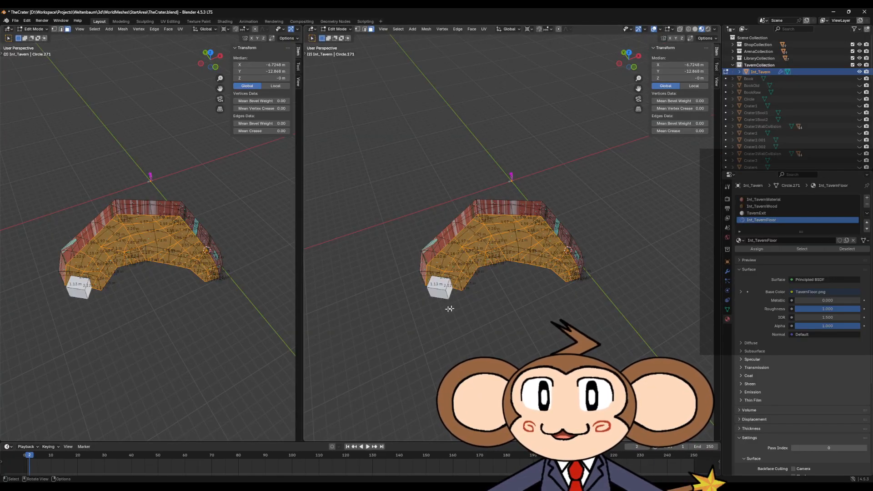
scroll(455, 302, up, 10)
middle_drag(454, 308, 464, 252)
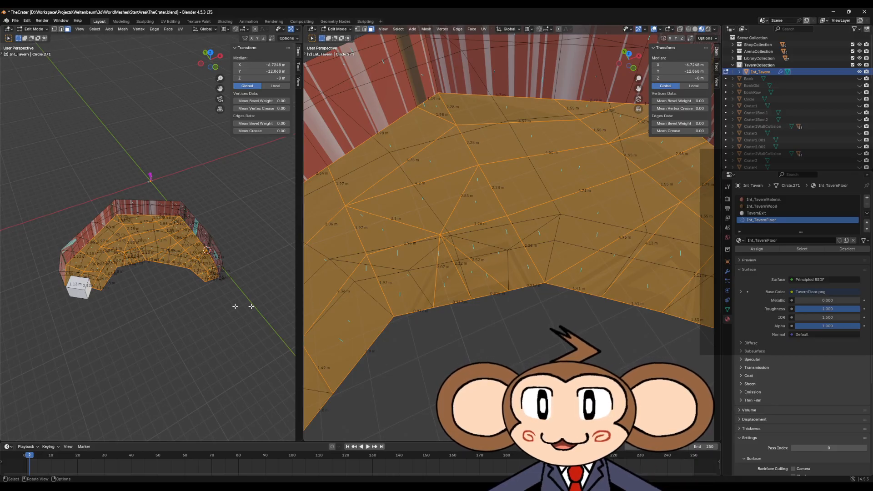
click(8, 28)
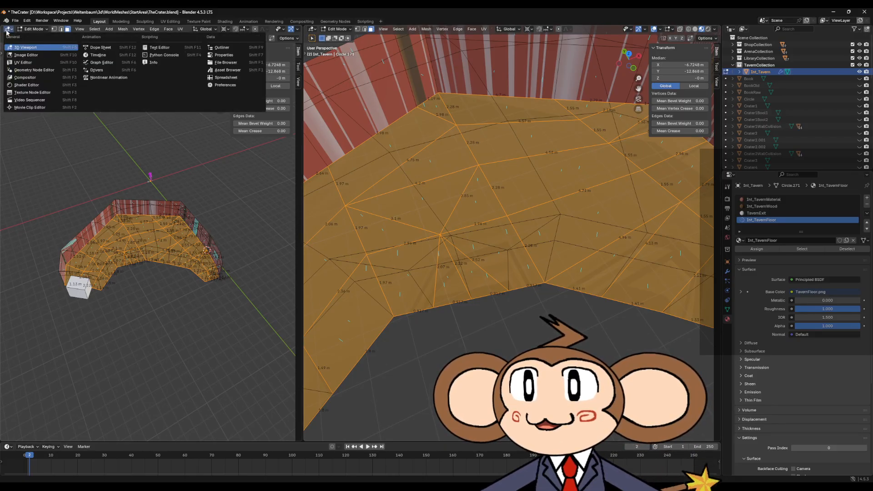
click(25, 68)
click(8, 29)
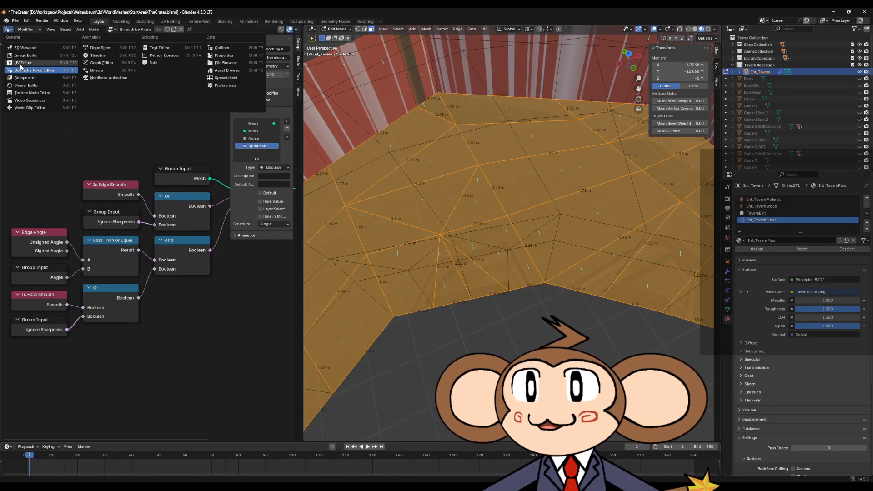
click(20, 63)
Unwrap the selected floor faces and load TavernFloor.png as the UV Editor's image.
key(u)
click(499, 216)
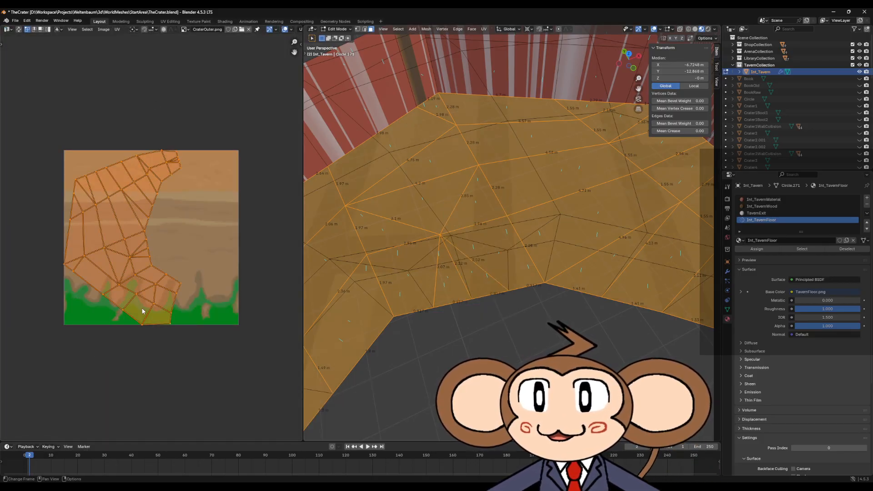
click(242, 29)
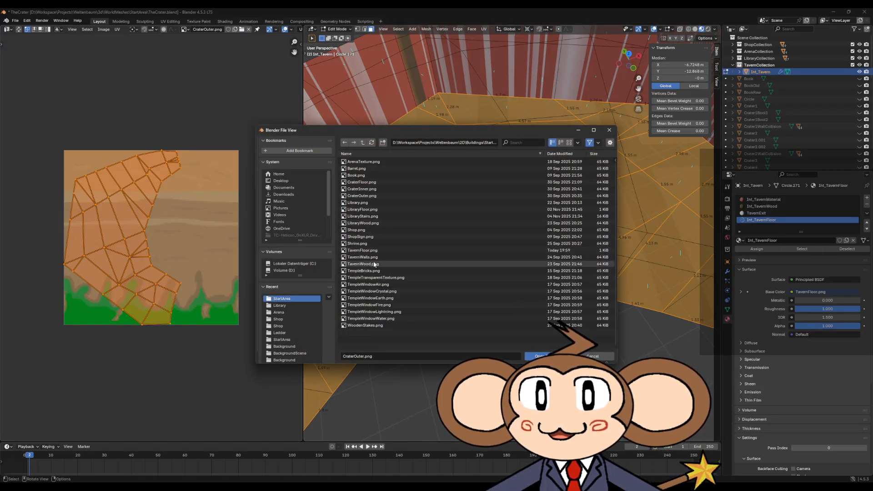
double_click(360, 250)
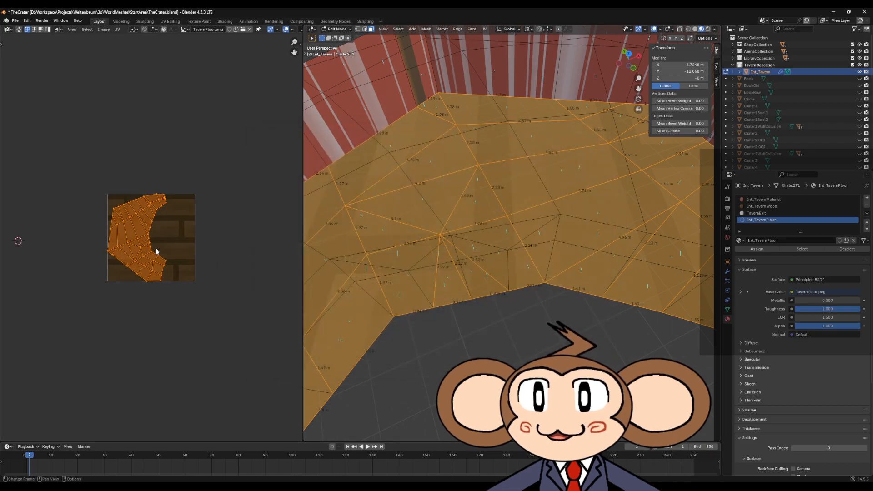
scroll(169, 272, up, 6)
scroll(173, 263, down, 5)
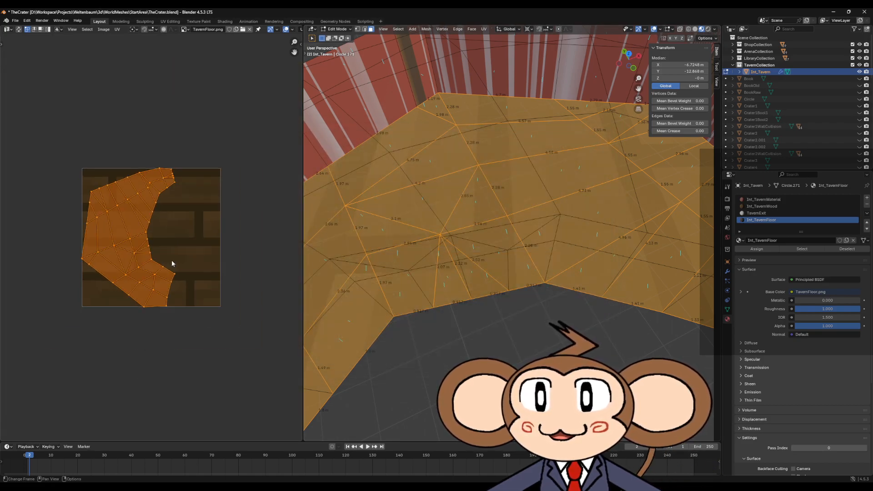
Scale the floor's UV island to many times the size of the texture tile and rotate it about 91 degrees.
key(s)
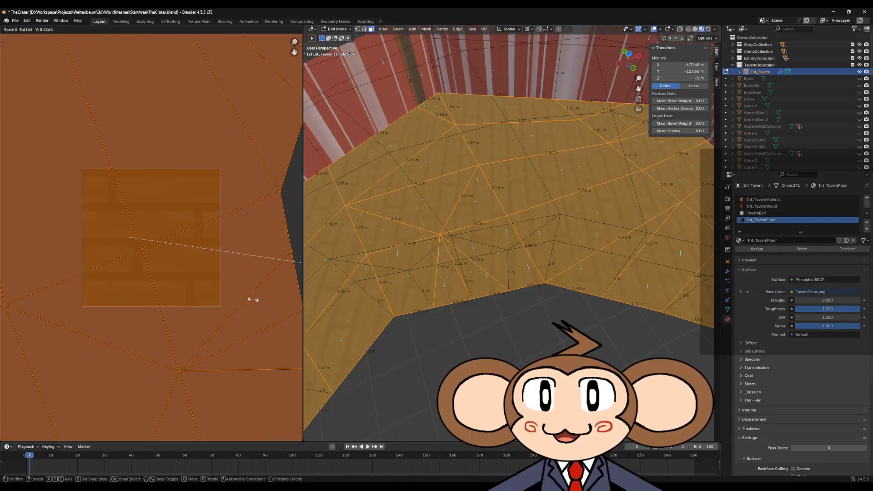
click(288, 313)
key(r)
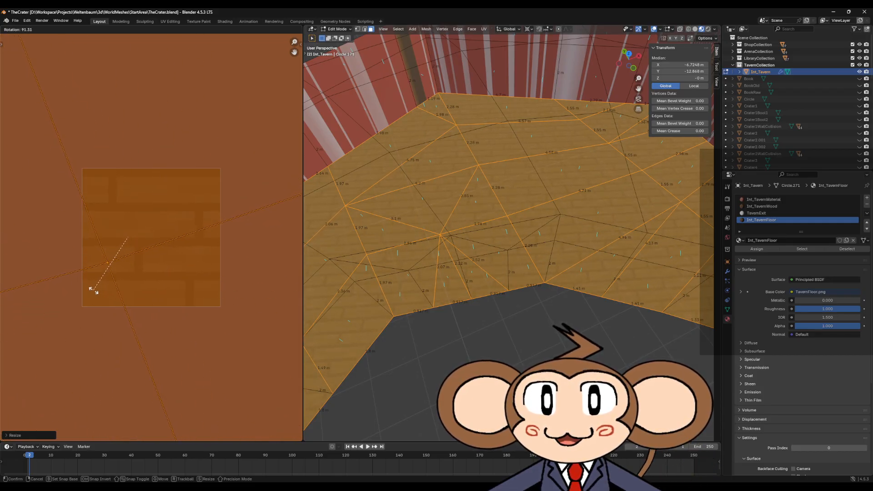
click(95, 291)
scroll(184, 282, down, 8)
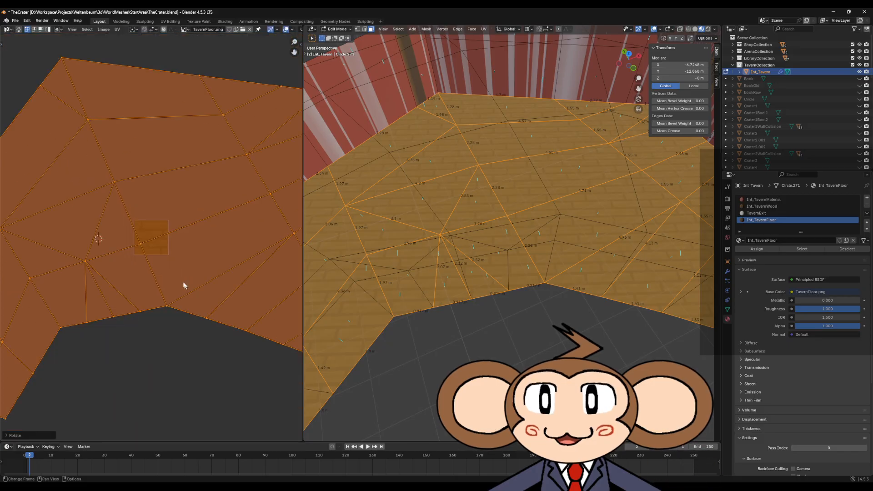
Leave Edit Mode and inspect the tiled plank floor from outside and inside the tavern.
key(KP_Decimal)
key(Tab)
middle_drag(444, 247, 532, 292)
scroll(507, 273, down, 5)
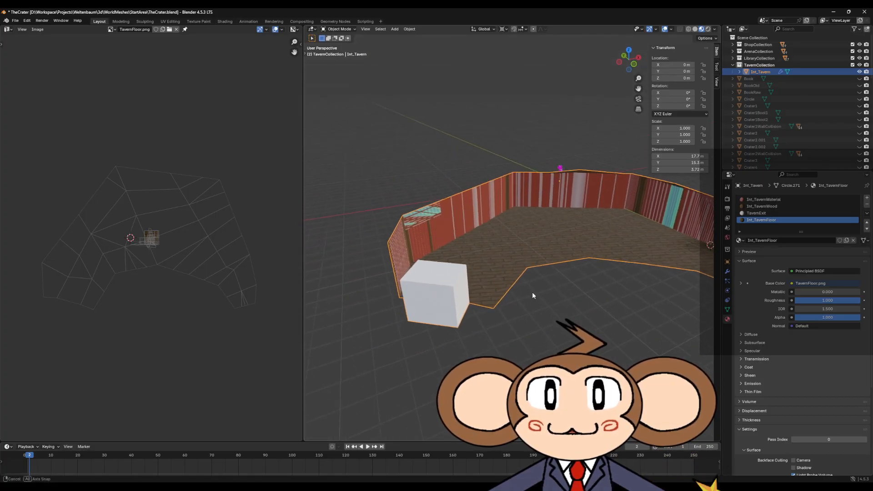
scroll(542, 289, up, 6)
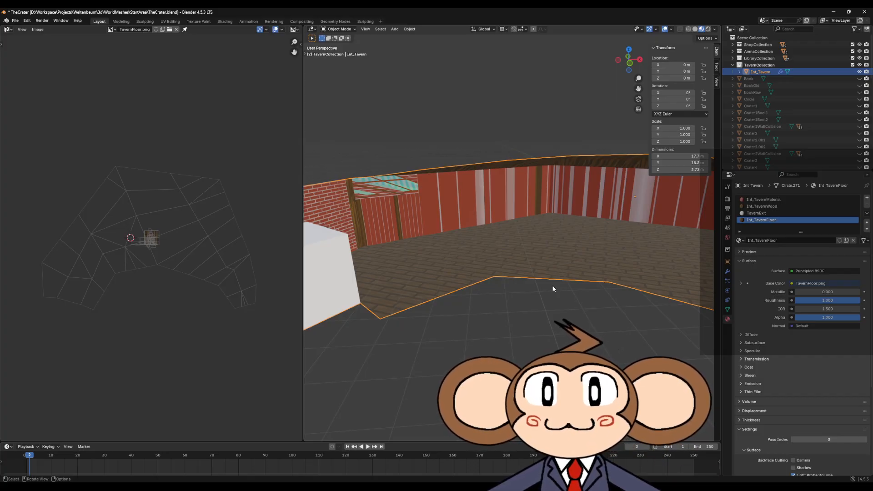
middle_drag(443, 224, 630, 220)
scroll(480, 236, down, 4)
middle_drag(518, 218, 463, 185)
scroll(503, 238, up, 4)
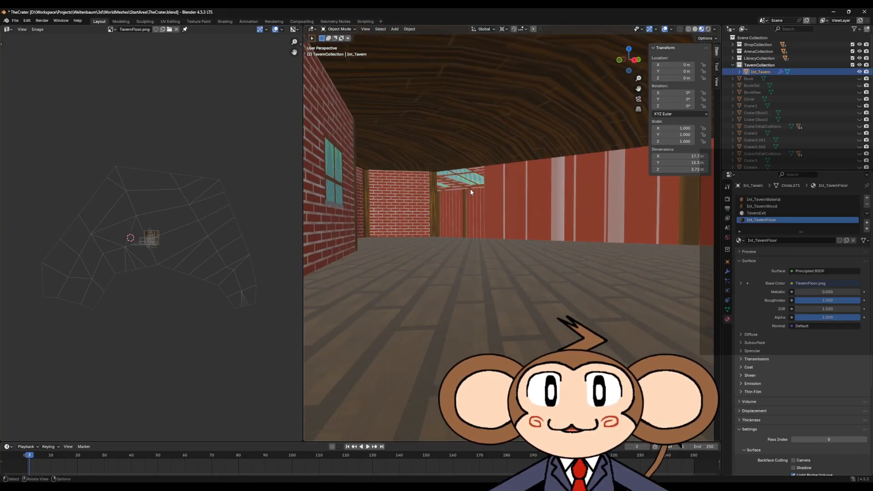
Select the lower brick wall face in Edit Mode and load TavernWalls.png as the UV Editor's image.
key(Tab)
click(461, 182)
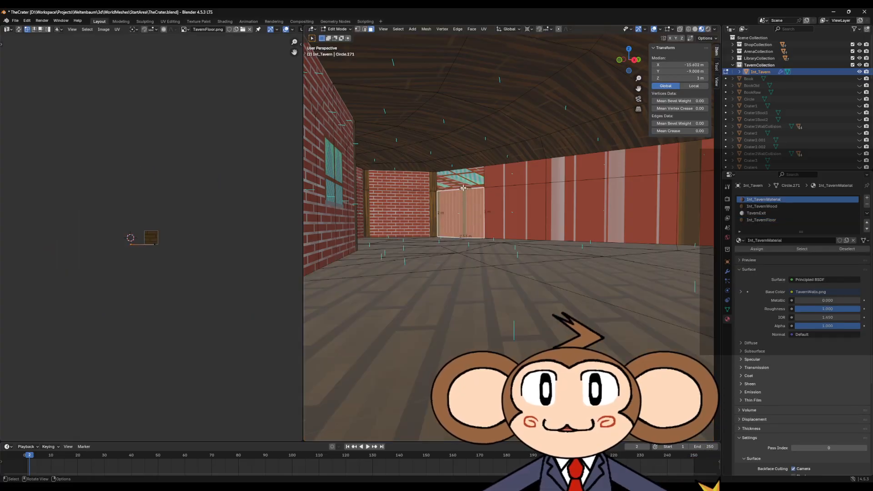
click(470, 200)
click(412, 200)
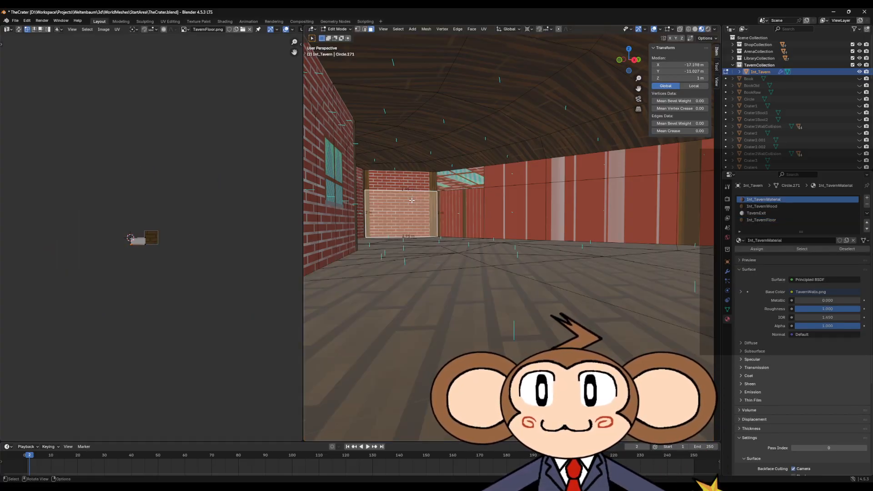
key(Home)
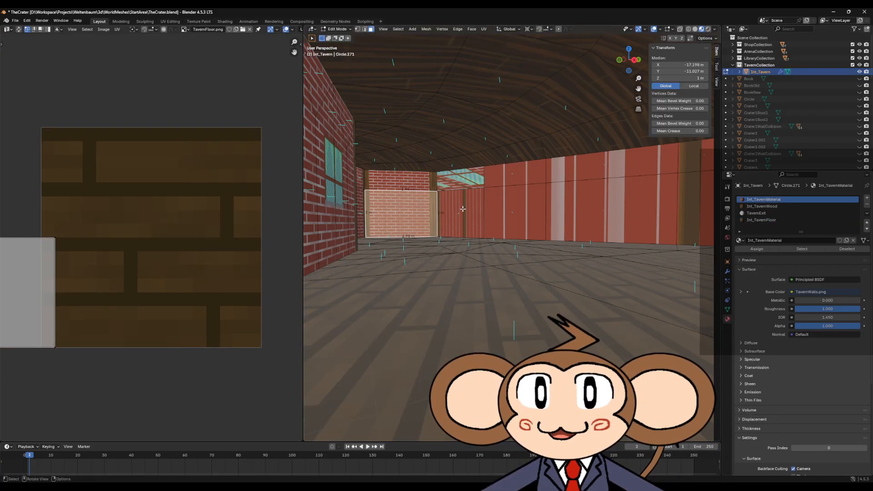
mouse_move(446, 214)
middle_down()
mouse_move(431, 211)
mouse_move(439, 212)
middle_up()
scroll(439, 212, down, 2)
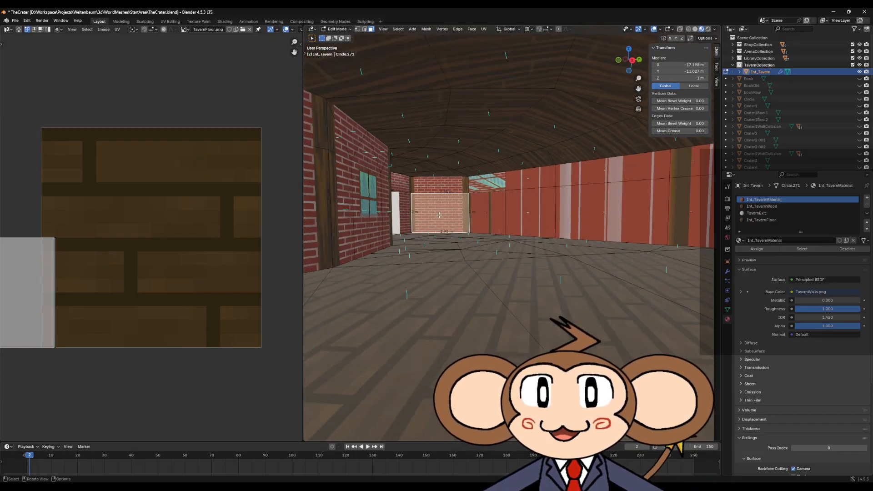
click(243, 29)
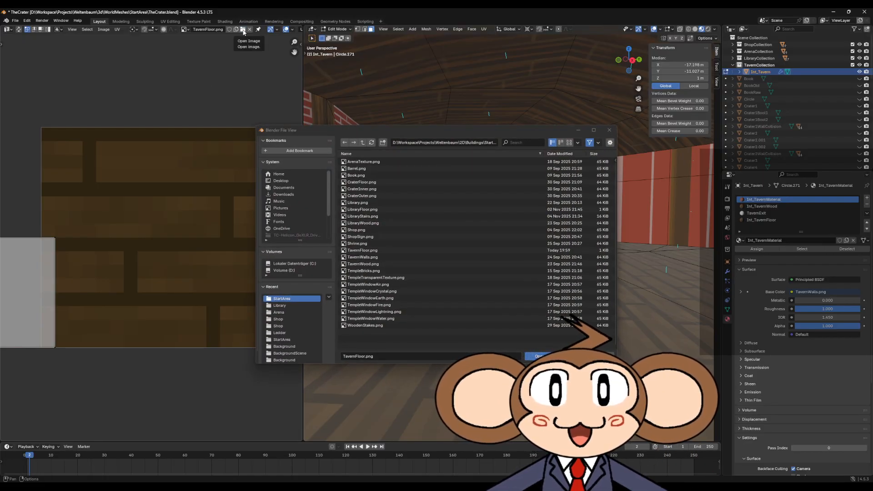
double_click(380, 257)
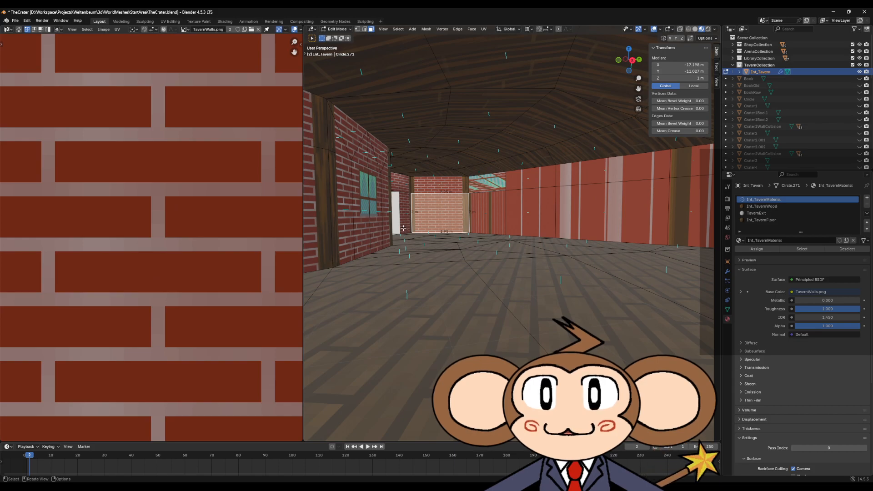
scroll(78, 260, down, 5)
scroll(78, 260, up, 1)
scroll(54, 281, up, 1)
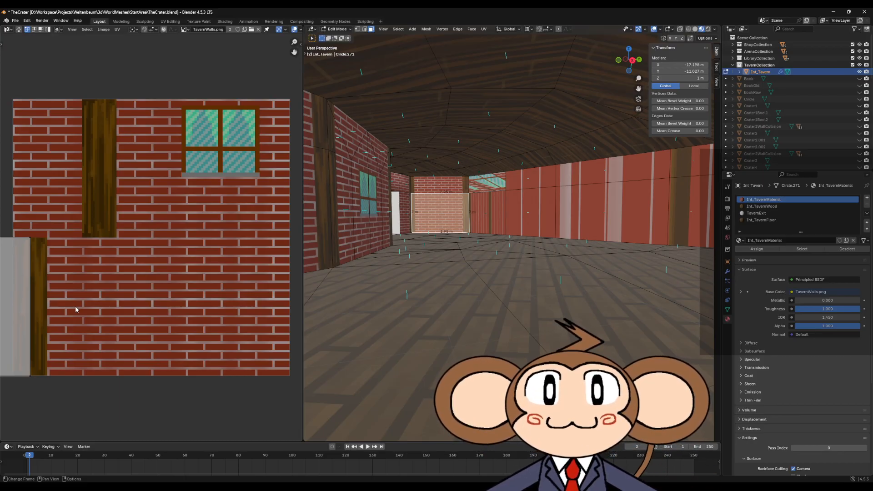
Compare the UVs of the neighbouring wall faces and pin the UVs of the lower brick wall face.
middle_drag(458, 267, 489, 156)
click(369, 180)
click(334, 202)
scroll(143, 283, down, 8)
scroll(146, 273, up, 2)
scroll(510, 206, up, 2)
click(512, 206)
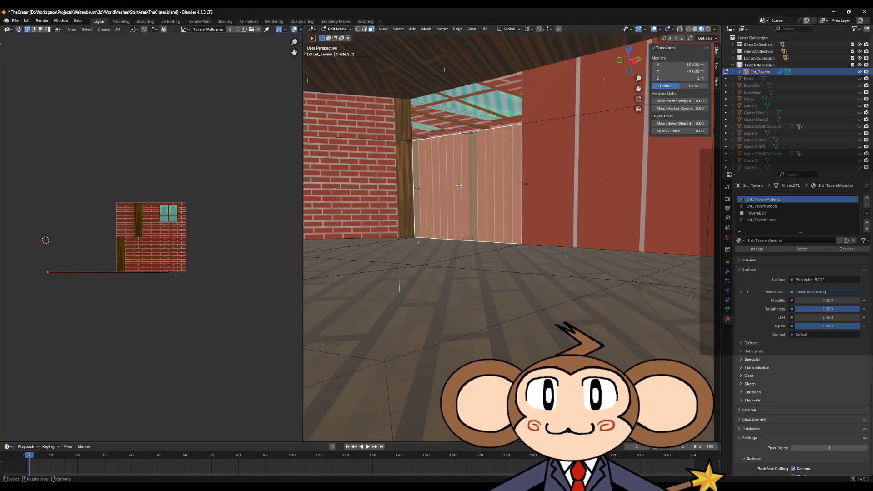
click(377, 191)
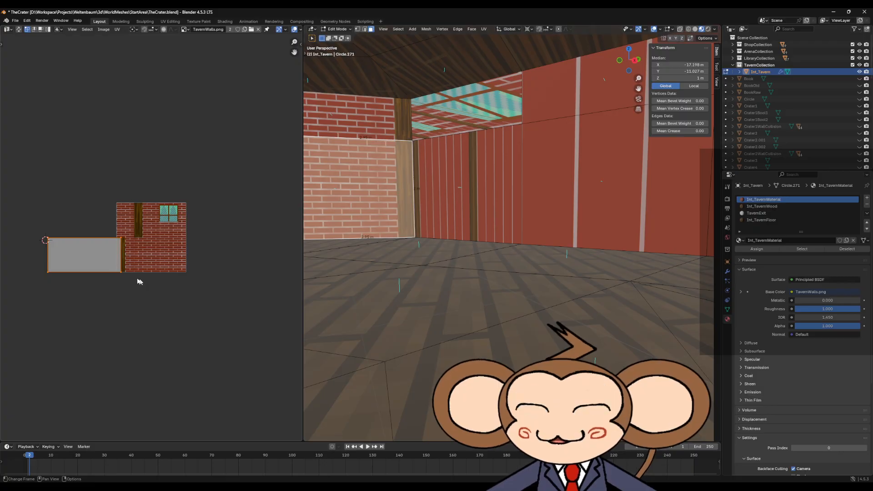
key(u)
click(114, 286)
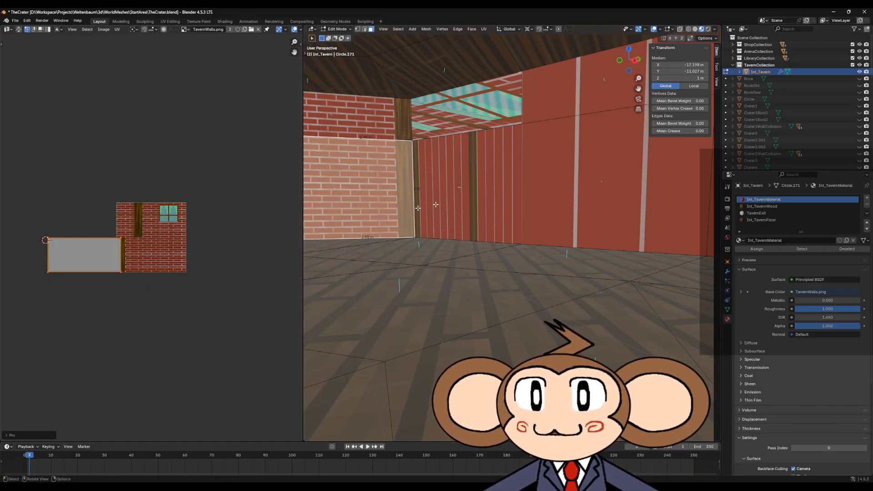
Select the lower row of stretched wall faces together with the pinned brick face and unwrap them with the Angle Based method.
click(446, 192)
scroll(454, 214, down, 1)
scroll(454, 213, down, 1)
shift+click(560, 191)
middle_drag(560, 191, 491, 203)
shift+click(364, 202)
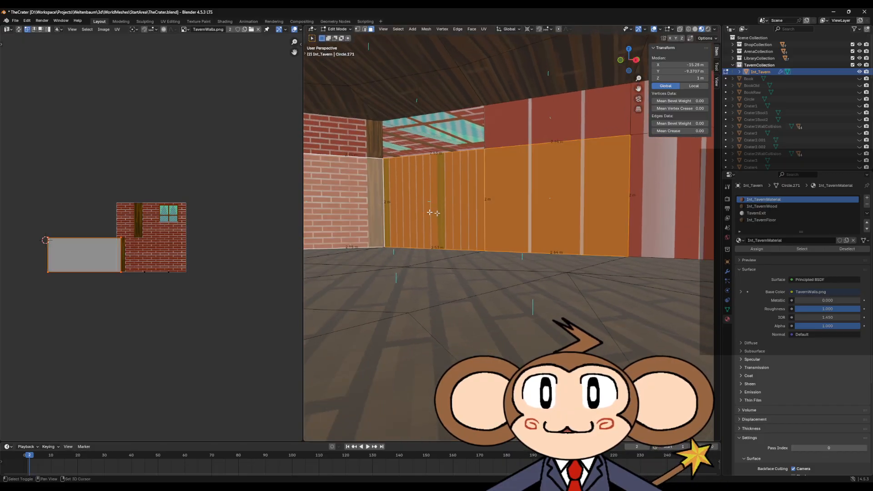
middle_drag(430, 209, 509, 212)
shift+click(526, 213)
shift+click(552, 212)
shift+click(593, 220)
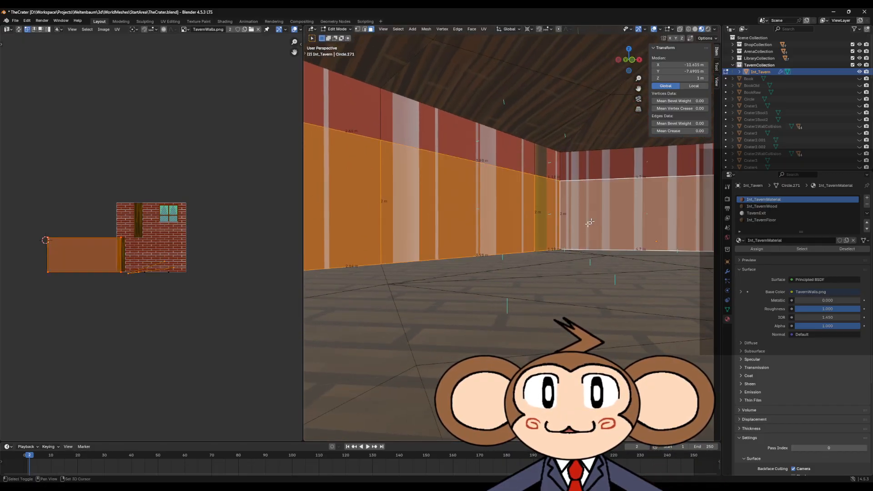
scroll(593, 220, down, 2)
middle_drag(592, 220, 409, 318)
shift+drag(326, 249, 510, 262)
shift+click(545, 253)
shift+click(545, 253)
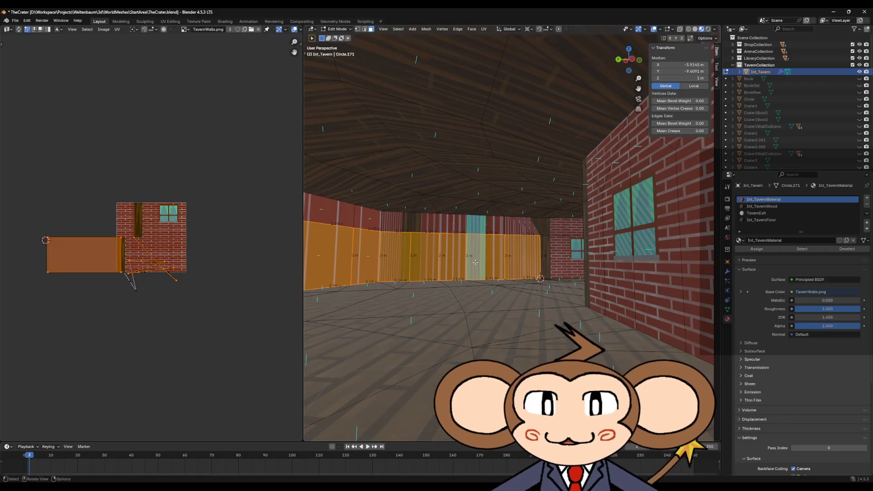
key(u)
click(473, 262)
middle_drag(475, 262, 417, 270)
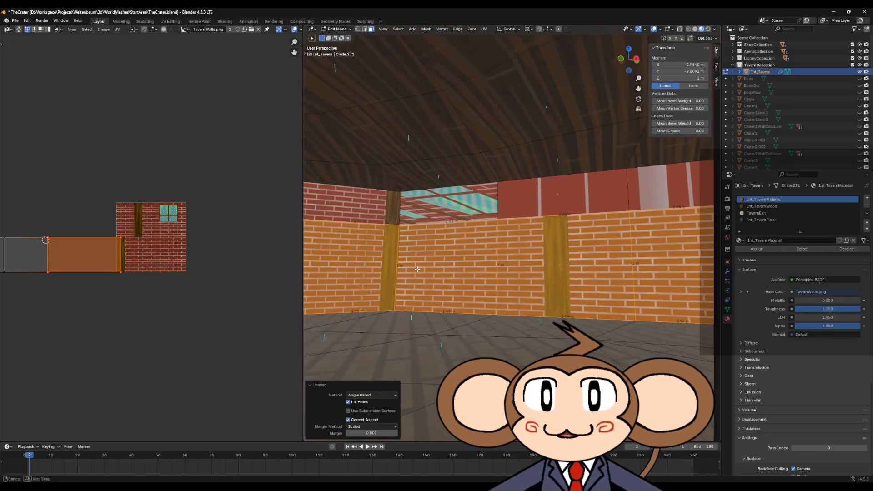
Select the correctly textured upper wall face in the corner and pin its UVs.
scroll(456, 272, down, 2)
scroll(552, 275, down, 2)
middle_drag(552, 275, 426, 237)
click(424, 211)
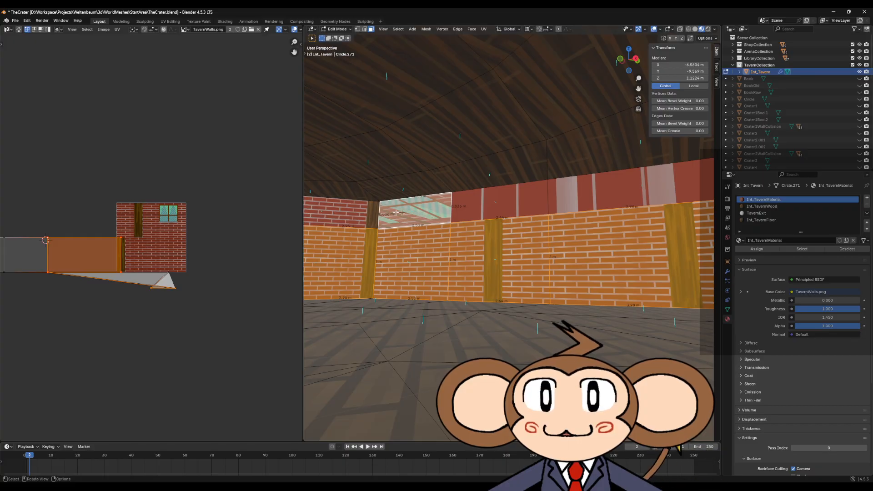
click(344, 211)
right_click(114, 276)
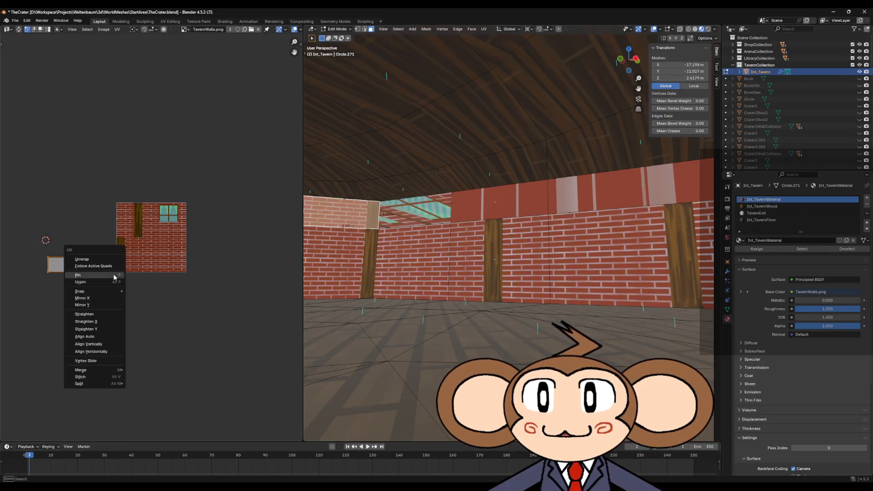
click(113, 278)
Select the upper row of stretched wall faces together with the pinned corner face and unwrap them with the Angle Based method.
shift+click(412, 214)
middle_drag(412, 215, 682, 209)
shift+click(589, 205)
shift+click(636, 207)
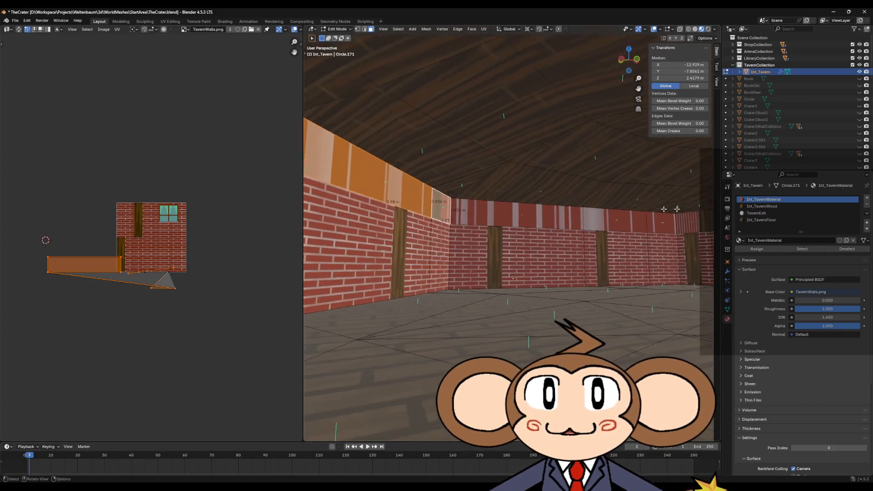
shift+click(480, 208)
shift+click(589, 220)
middle_drag(632, 227, 504, 223)
ctrl+click(524, 226)
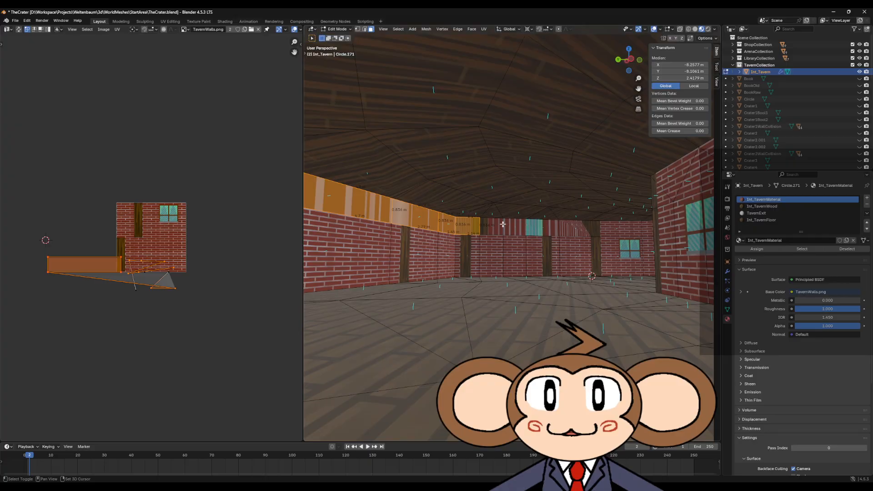
ctrl+click(556, 229)
shift+click(575, 229)
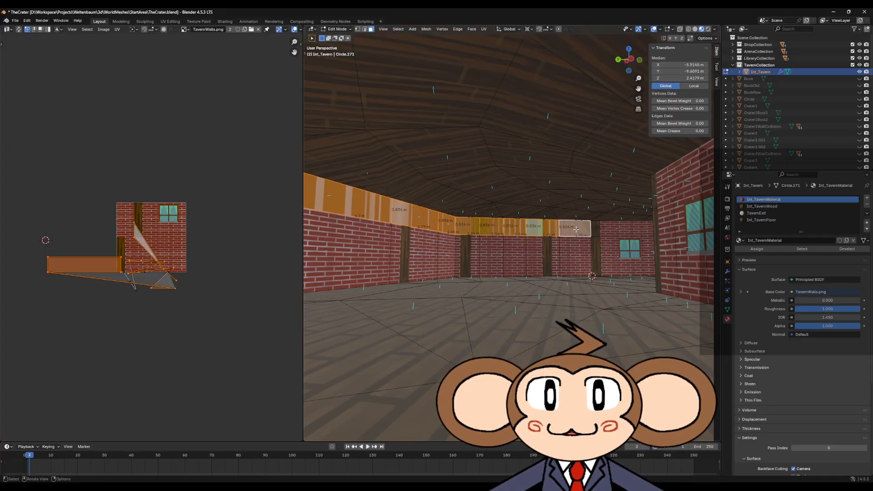
right_click(576, 229)
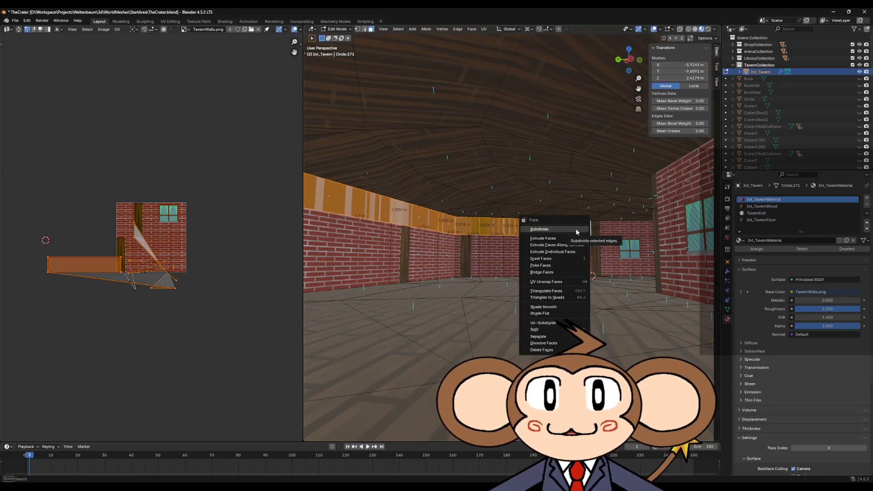
key(u)
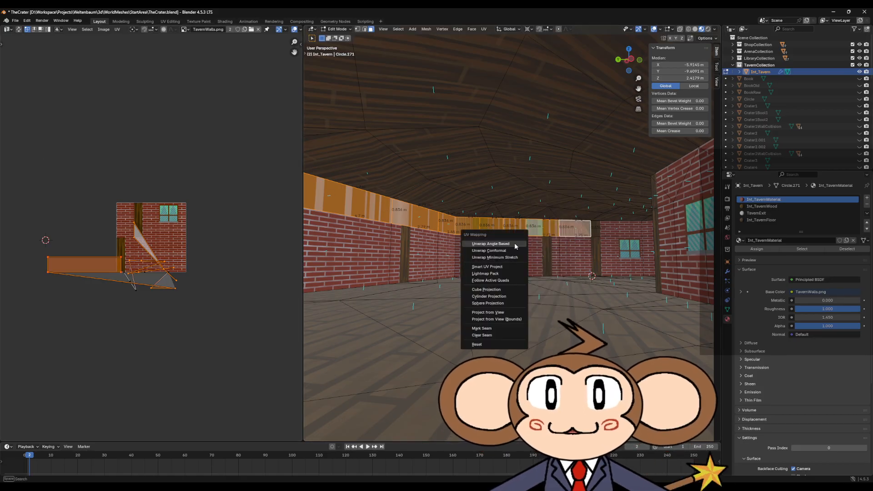
click(491, 244)
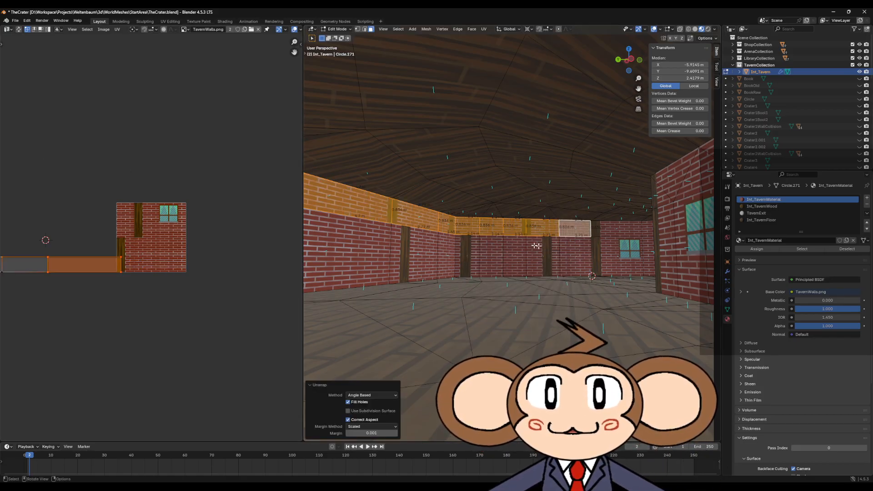
middle_drag(593, 255, 465, 257)
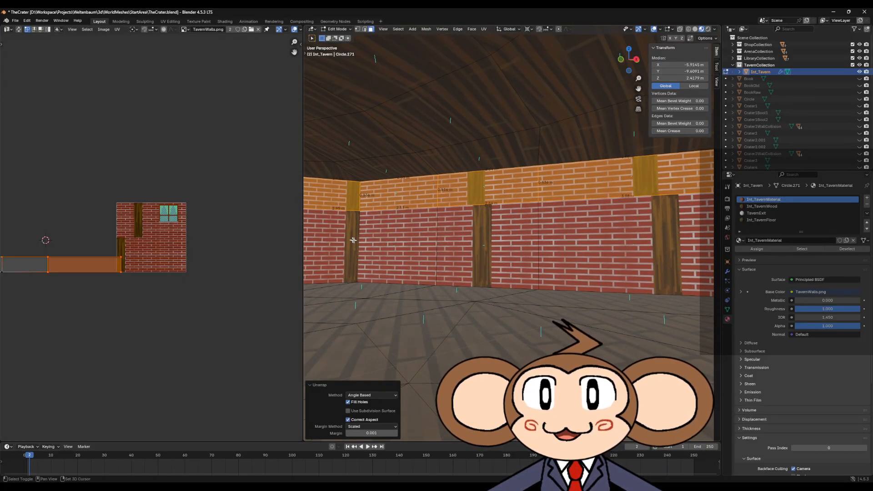
Add the lower row of brick wall faces to the selected upper row so both rows of UVs are displayed together.
scroll(394, 243, down, 1)
shift+click(404, 239)
shift+click(456, 241)
middle_drag(528, 248, 485, 246)
key(ctrl+l)
key(ctrl+z)
shift+click(498, 229)
middle_drag(599, 218, 443, 208)
middle_drag(591, 244, 459, 228)
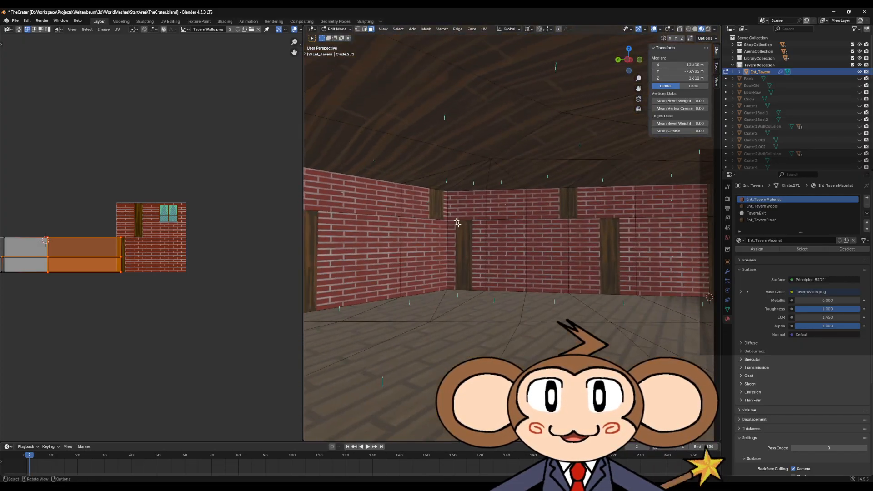
shift+drag(496, 225, 508, 228)
mouse_move(465, 233)
middle_down()
mouse_move(445, 234)
mouse_move(591, 258)
mouse_move(400, 242)
mouse_move(454, 238)
middle_up()
shift+drag(483, 161, 592, 218)
middle_drag(599, 228, 574, 222)
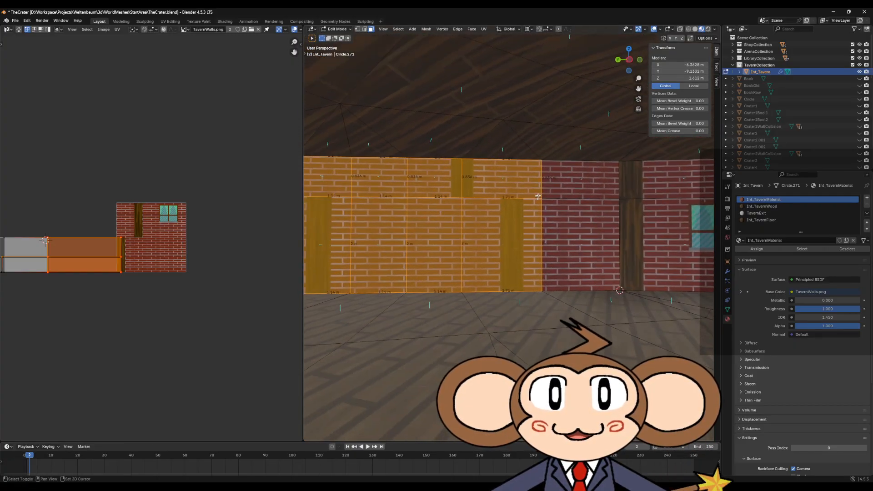
shift+click(569, 220)
Pick the shorter linked UV strip of the upper row and compare its vertical edges with those of the taller strip.
scroll(92, 278, down, 5)
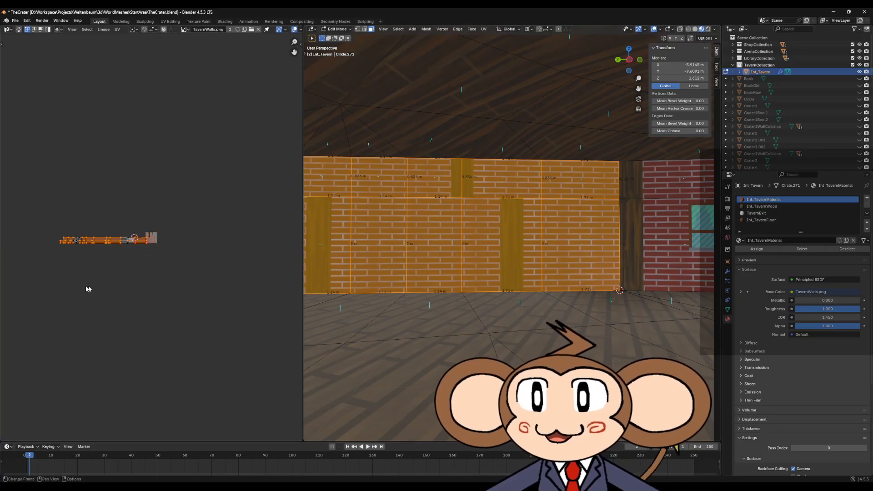
scroll(224, 283, up, 6)
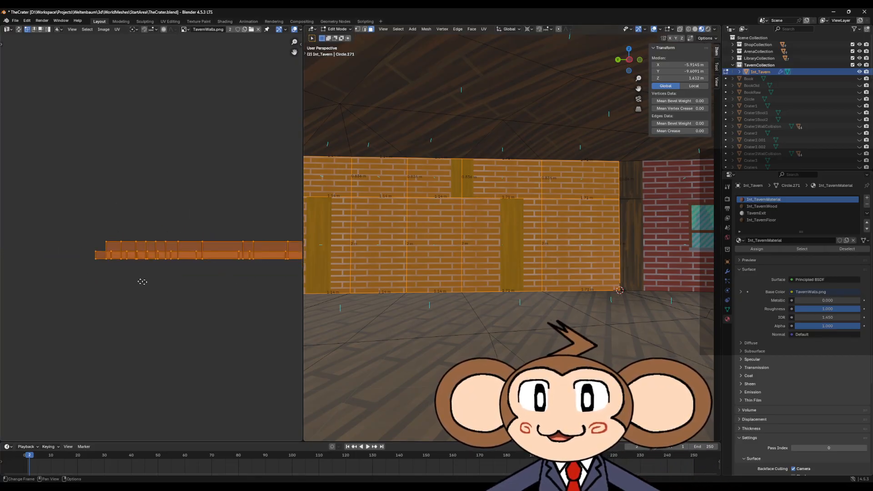
scroll(207, 299, down, 2)
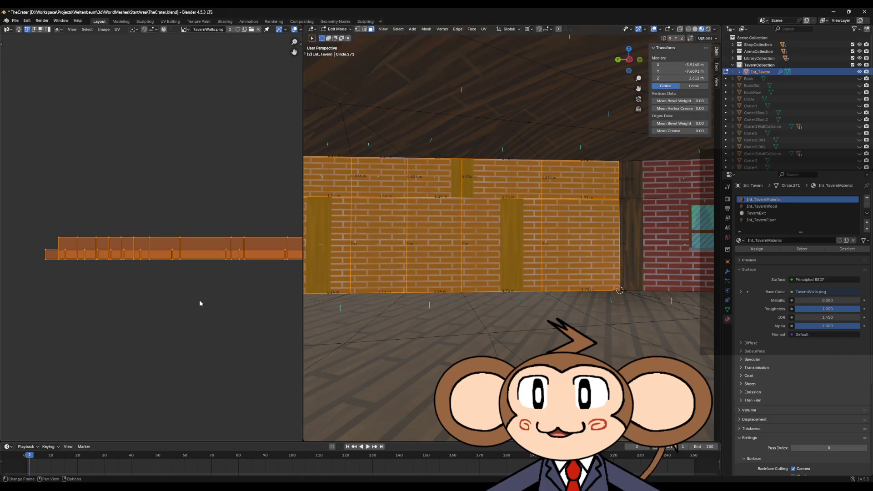
click(44, 263)
key(l)
scroll(224, 263, down, 3)
ctrl+scroll(195, 255, right, 3)
scroll(208, 264, up, 7)
middle_drag(238, 265, 152, 263)
scroll(92, 261, up, 2)
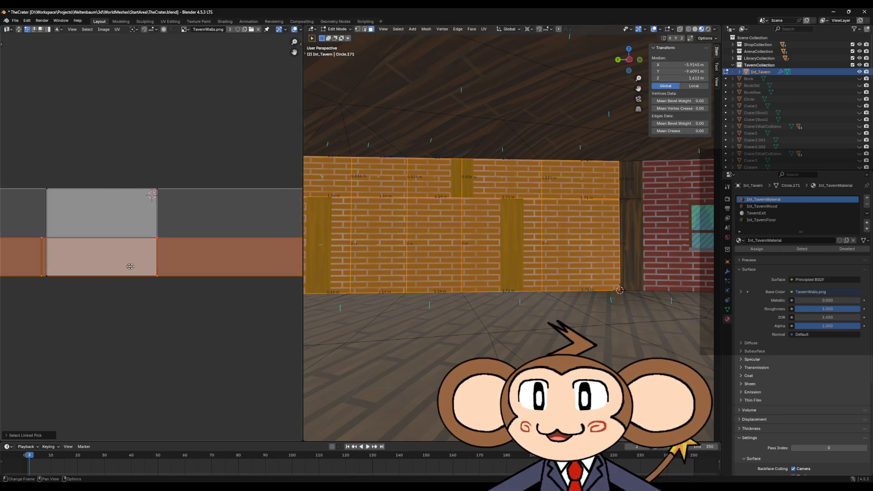
middle_drag(41, 265, 138, 267)
scroll(105, 242, up, 2)
Move the shorter UV strip's vertical edge beside the pinned face along X onto the matching edge of the taller strip.
drag(126, 315, 123, 314)
scroll(117, 291, up, 5)
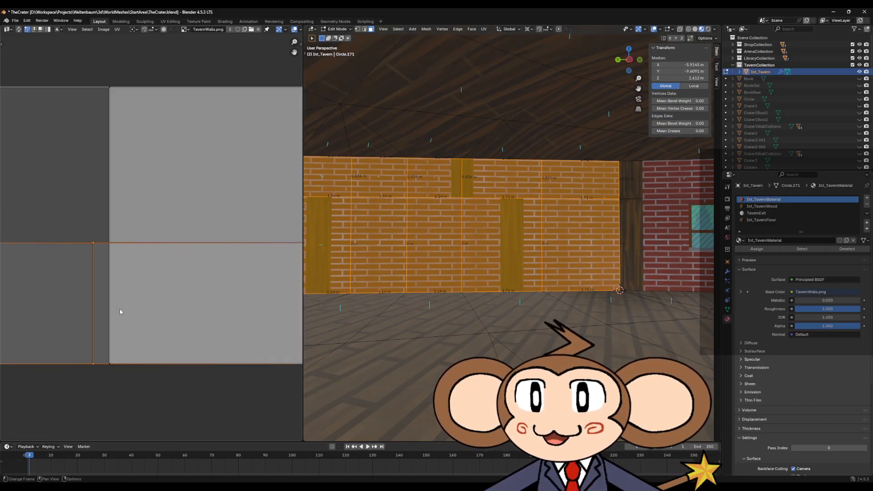
key(g)
click(182, 293)
scroll(229, 282, up, 6)
middle_drag(228, 282, 185, 302)
key(g)
key(x)
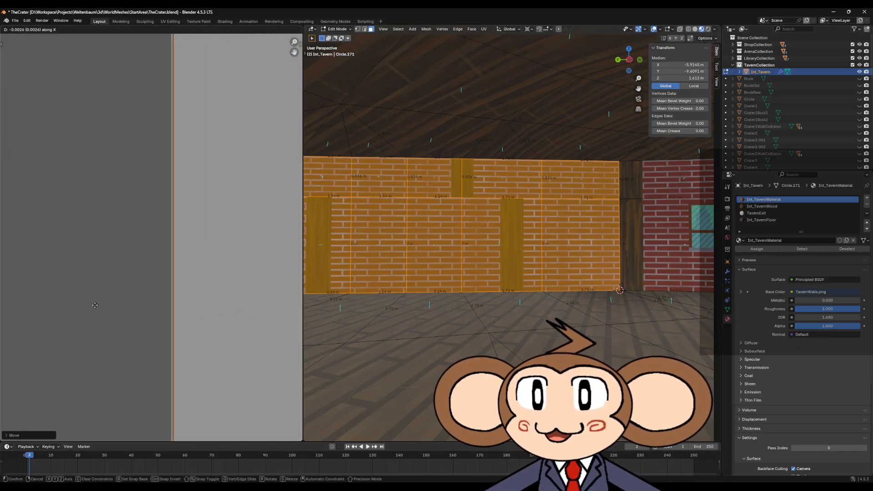
click(93, 305)
Align the second vertical edge of the shorter UV strip with the taller strip's edge by moving it along X.
scroll(119, 310, down, 4)
middle_drag(117, 310, 164, 306)
drag(133, 266, 134, 267)
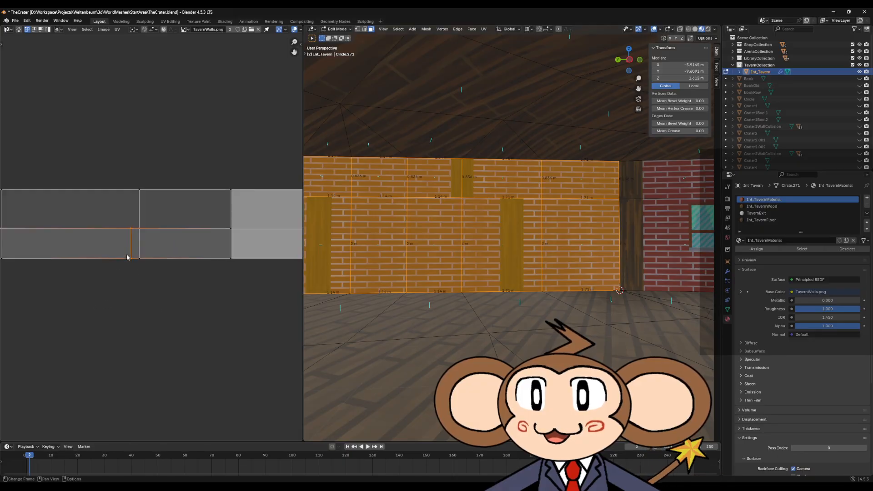
key(KP_Decimal)
key(g)
key(x)
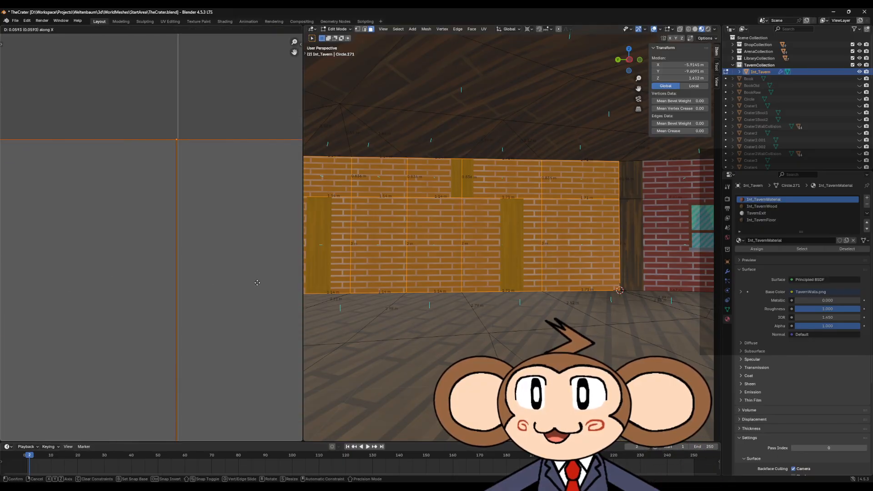
click(257, 282)
scroll(23, 261, up, 3)
scroll(473, 313, up, 3)
middle_drag(298, 332, 176, 317)
key(g)
key(x)
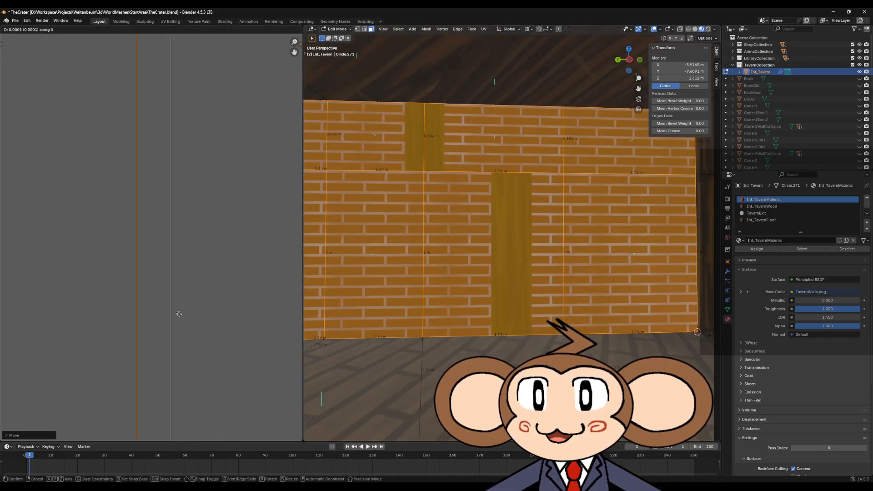
click(209, 317)
Select the third vertical edge of the shorter UV strip and move it along X to line up with the taller strip.
middle_drag(537, 306, 292, 328)
key(a)
scroll(206, 328, down, 3)
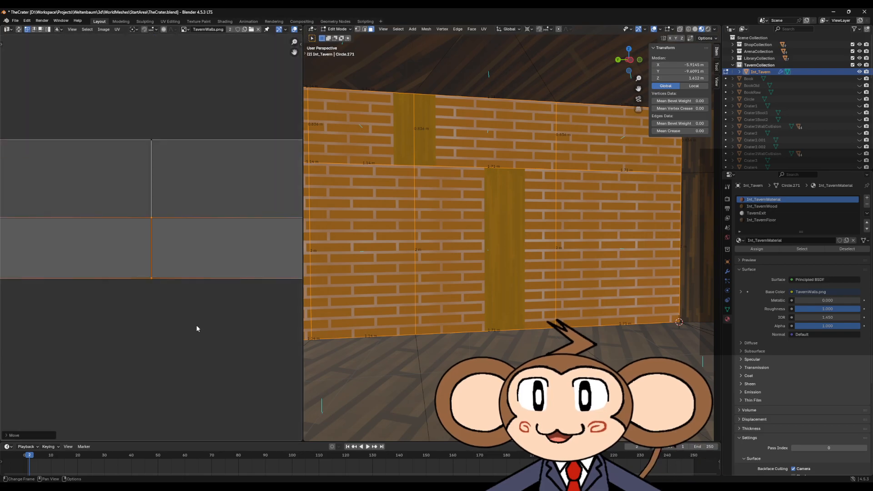
scroll(238, 302, down, 3)
scroll(141, 211, up, 2)
click(165, 269)
key(KP_Decimal)
key(g)
key(x)
click(281, 295)
middle_drag(281, 280, 177, 253)
scroll(177, 249, up, 5)
scroll(232, 308, up, 3)
key(g)
key(x)
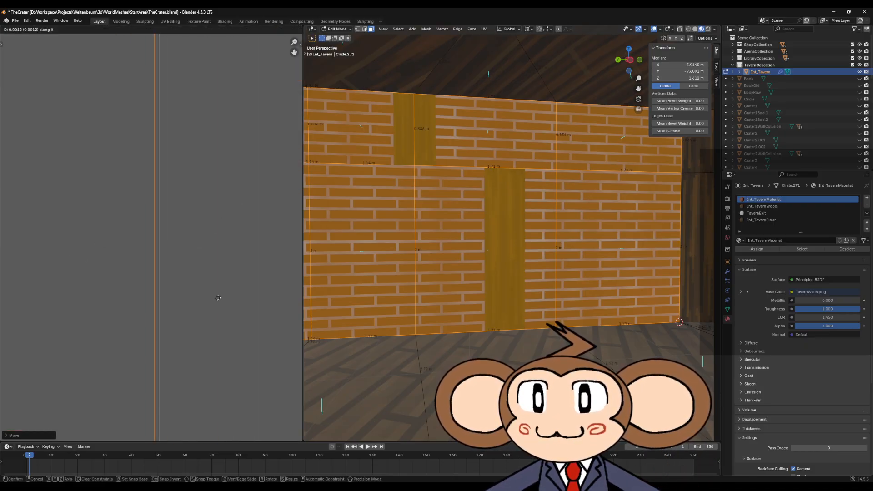
click(207, 307)
Move the fourth vertical edge of the shorter UV strip along X until it lies on the taller strip's corresponding edge.
scroll(203, 311, down, 5)
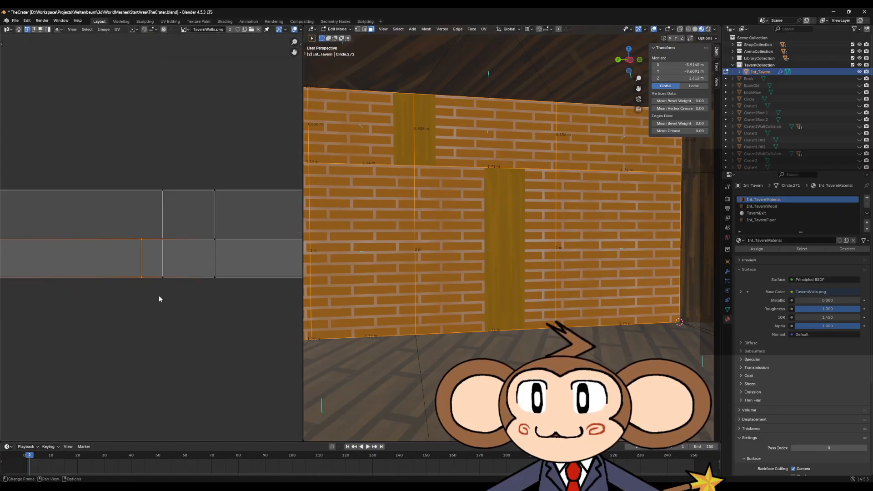
scroll(171, 295, up, 5)
key(g)
key(x)
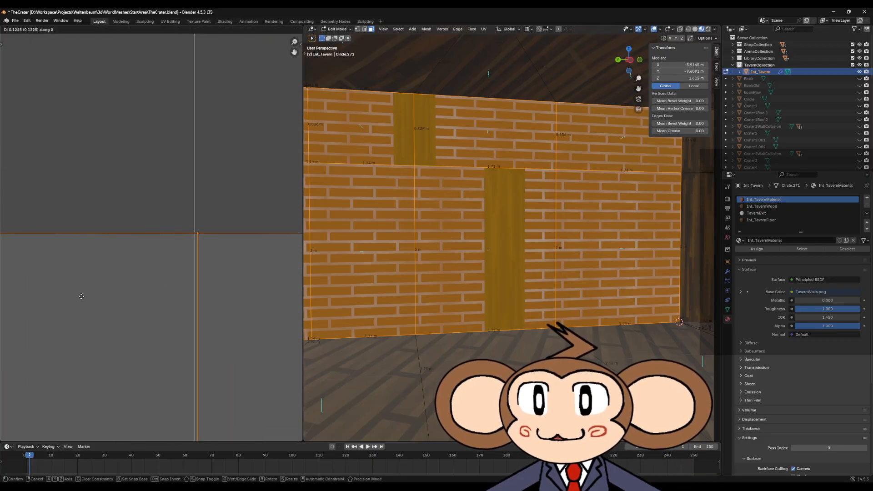
click(81, 296)
scroll(185, 273, down, 5)
scroll(127, 283, up, 2)
key(g)
key(x)
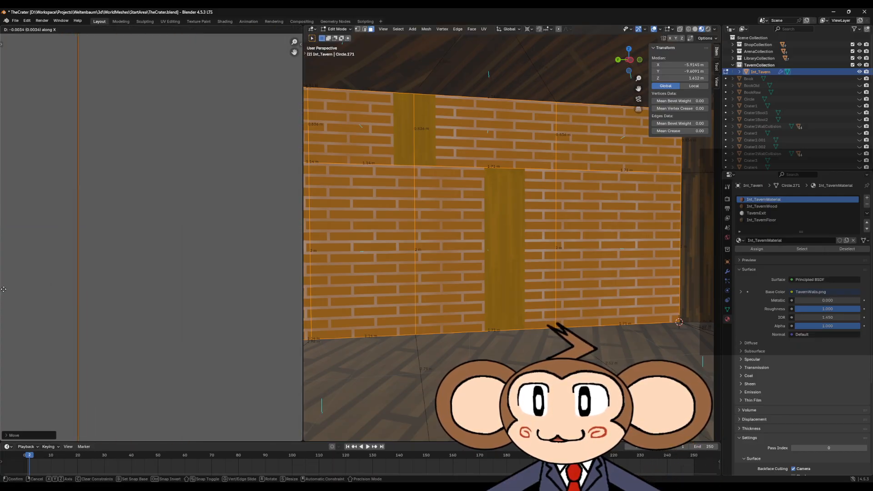
click(81, 304)
Shift the fifth vertical edge of the shorter UV strip along X onto the corresponding edge of the taller strip.
scroll(108, 314, down, 6)
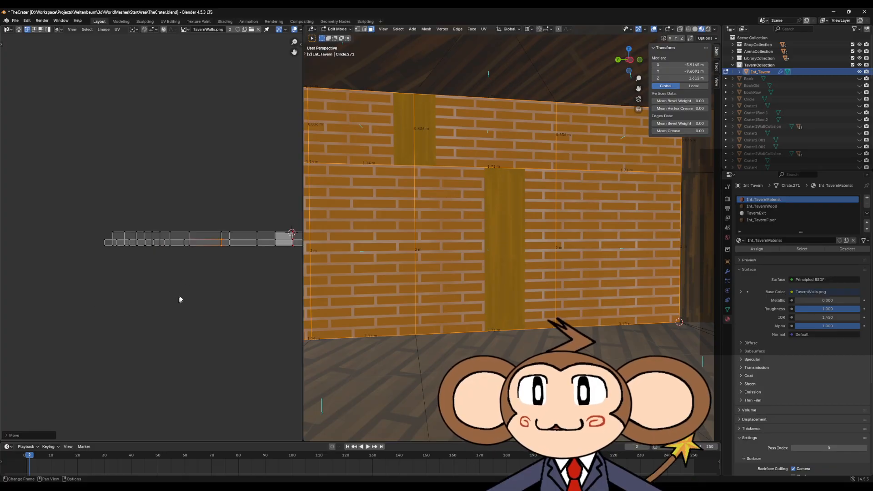
scroll(178, 291, up, 5)
drag(141, 227, 175, 278)
key(g)
key(x)
click(195, 278)
middle_drag(204, 262, 161, 256)
scroll(160, 259, up, 8)
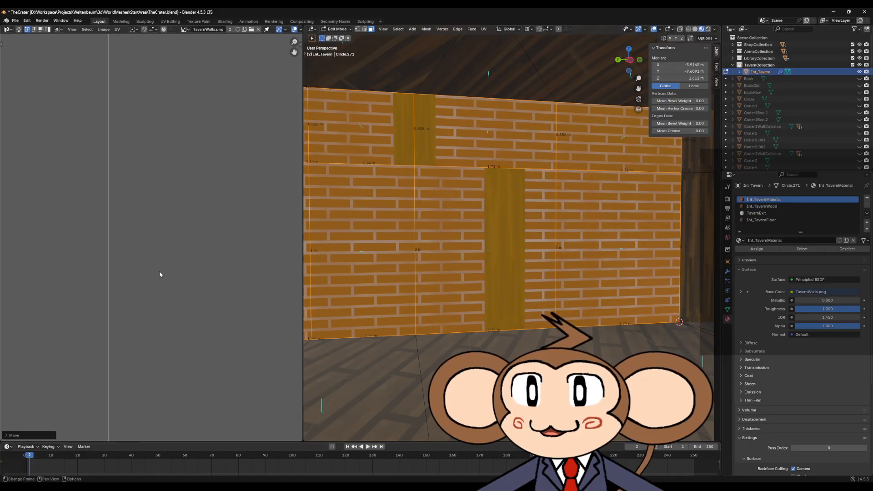
key(g)
key(x)
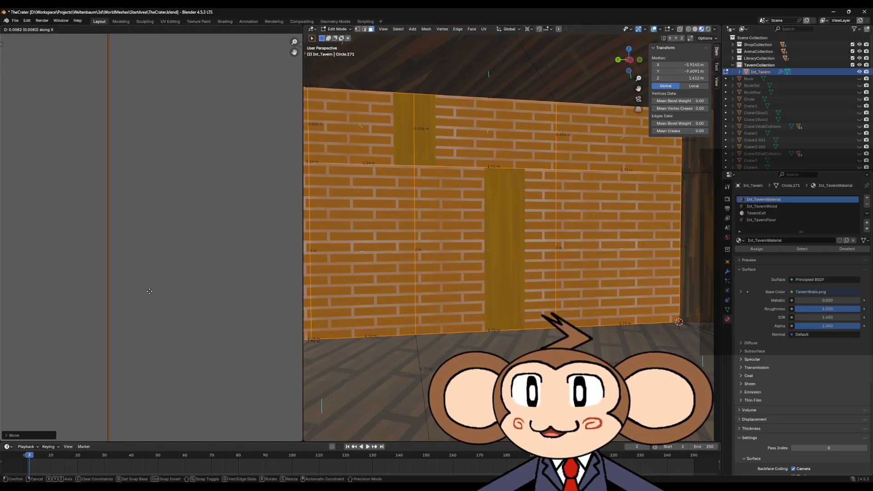
click(149, 291)
Line up the sixth vertical edge of the shorter UV strip with the taller strip's edge along X.
scroll(150, 292, down, 6)
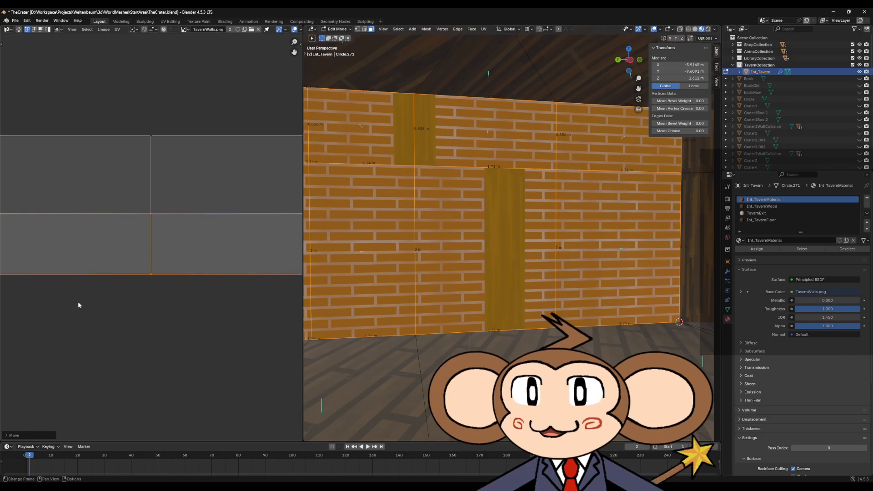
drag(101, 185, 138, 319)
key(g)
key(x)
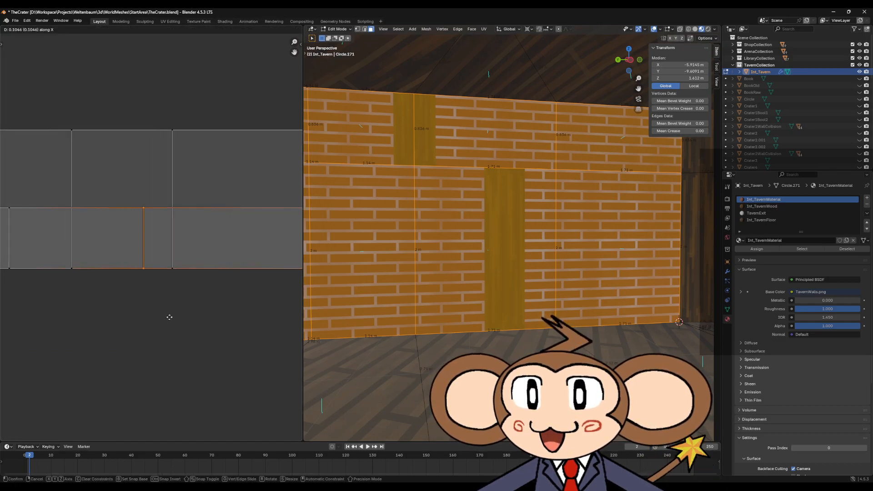
click(191, 317)
scroll(189, 261, up, 8)
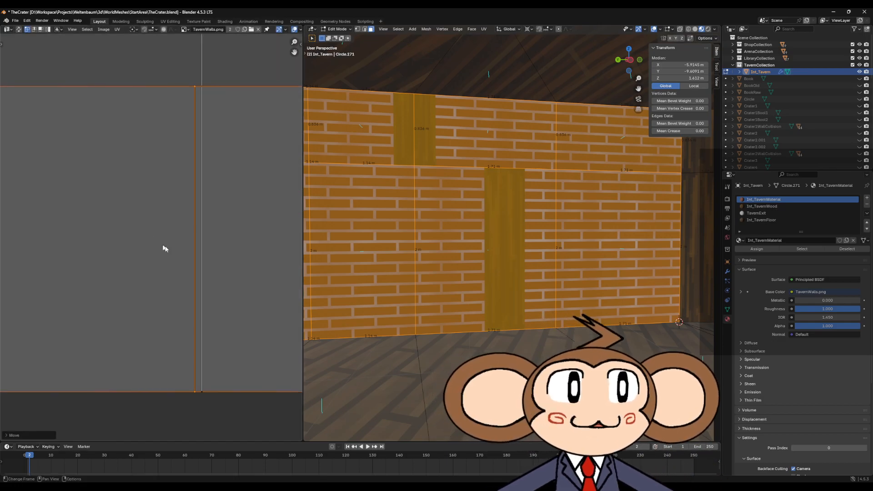
scroll(195, 275, up, 3)
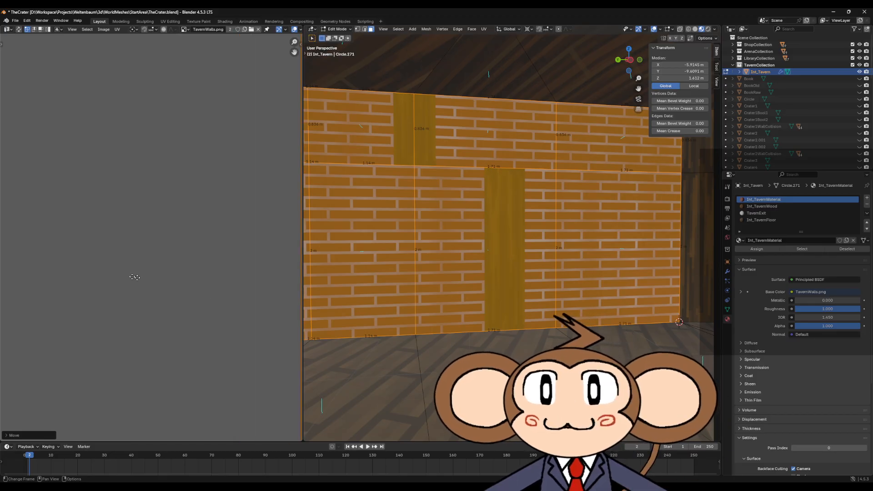
scroll(211, 277, up, 5)
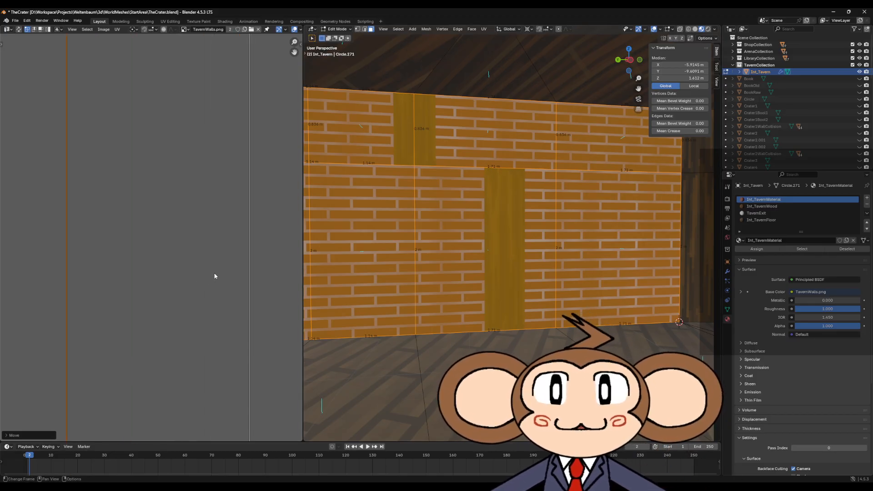
key(g)
key(x)
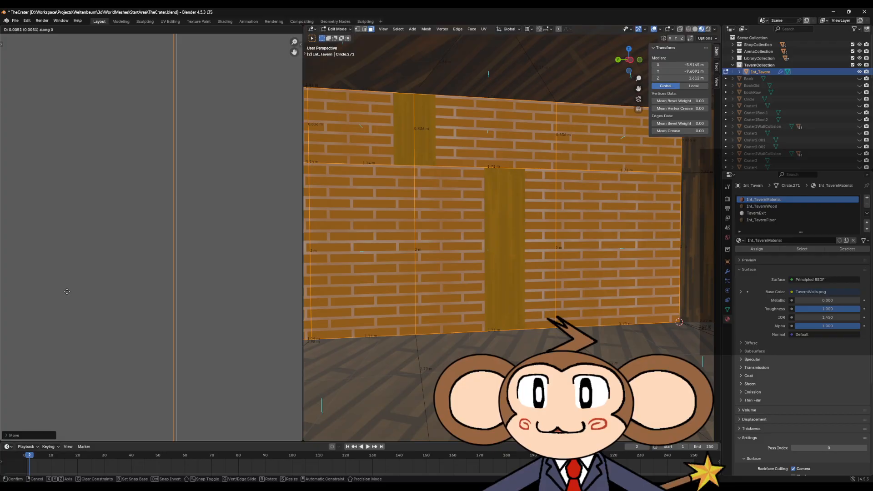
click(70, 292)
scroll(69, 292, down, 8)
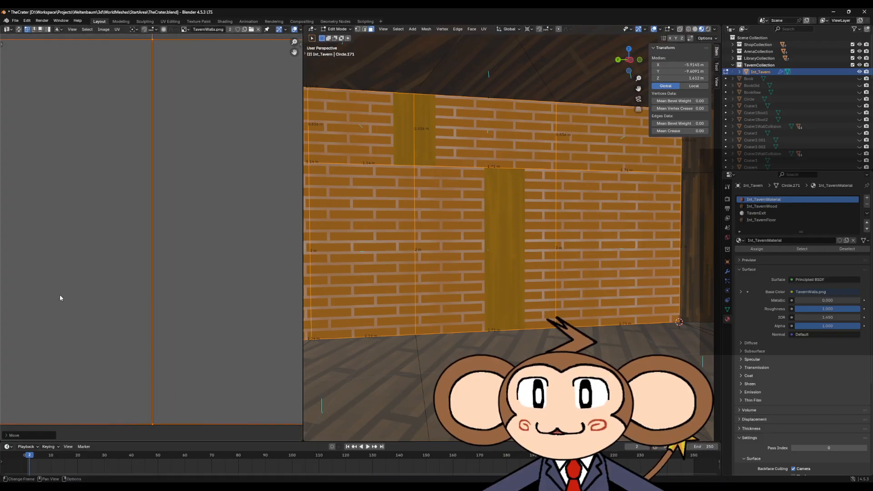
Select the seventh vertical edge of the shorter UV strip and move it along X onto the taller strip's matching edge.
middle_drag(81, 292, 94, 288)
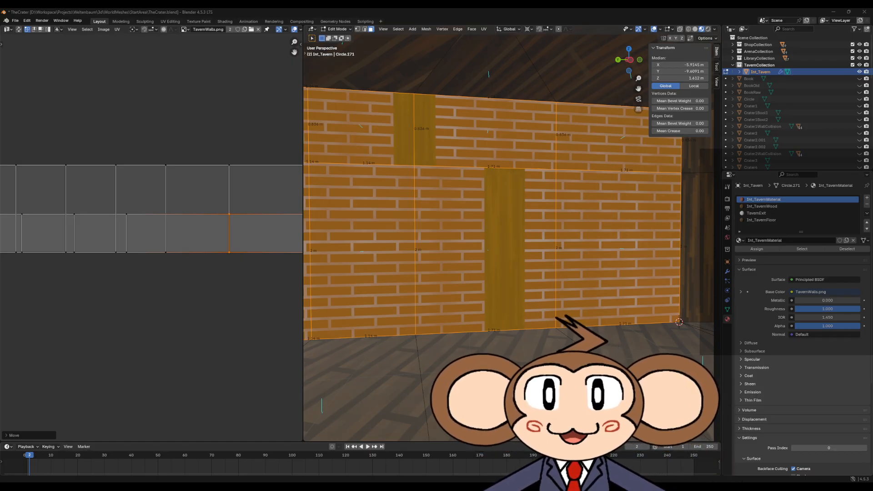
drag(120, 207, 151, 269)
scroll(128, 224, up, 4)
key(g)
key(x)
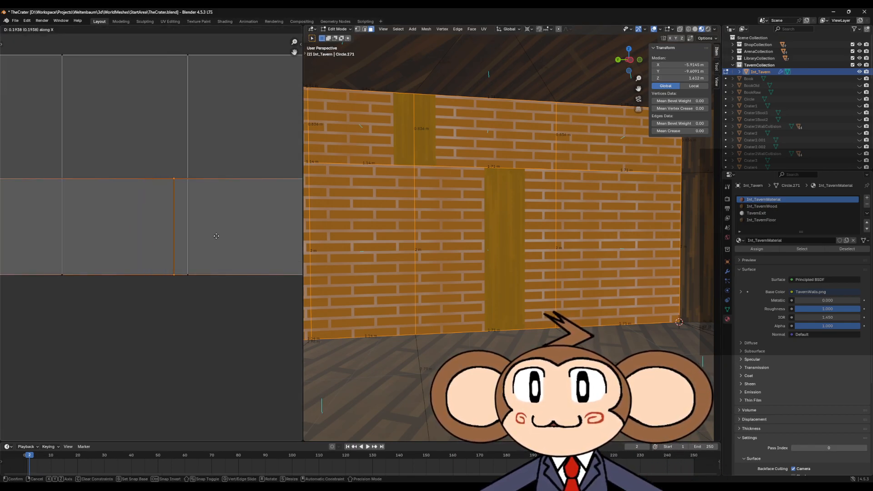
click(223, 237)
scroll(232, 238, up, 6)
scroll(235, 279, down, 3)
key(g)
key(x)
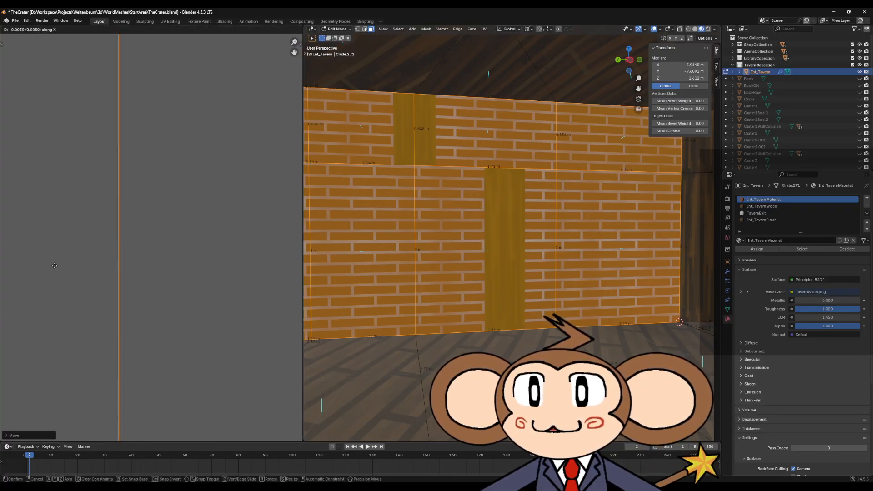
click(69, 269)
scroll(143, 287, down, 5)
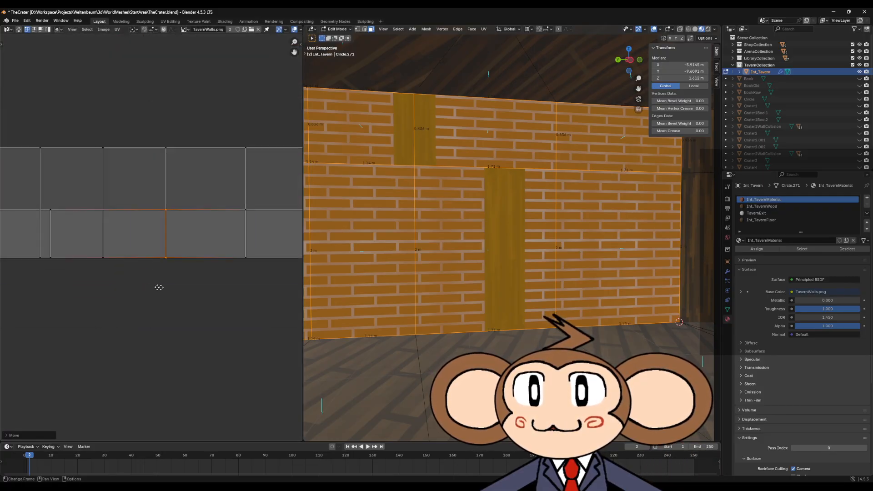
Align the eighth vertical edge of the shorter UV strip with the corresponding edge of the taller strip along X.
click(119, 235)
key(g)
key(x)
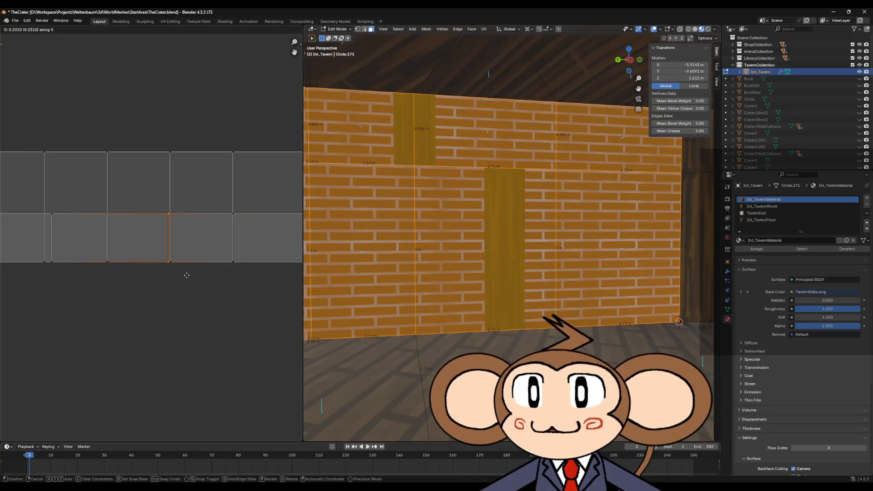
click(187, 275)
scroll(187, 273, up, 8)
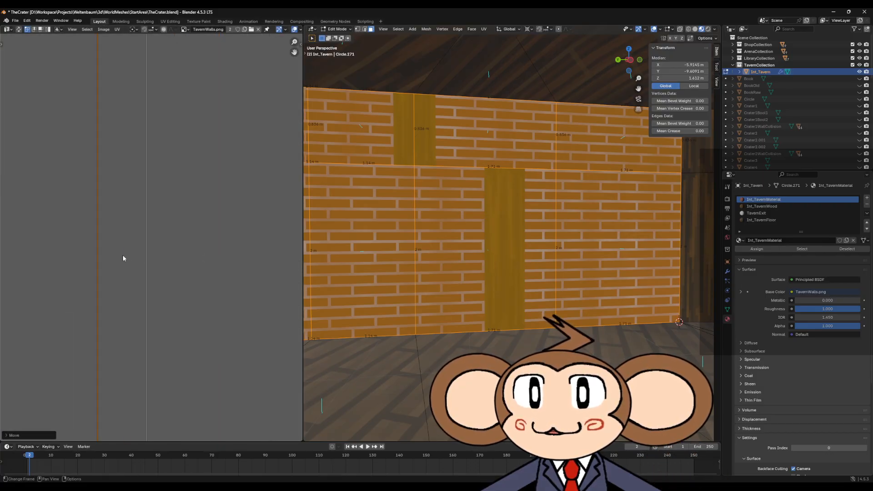
key(g)
key(x)
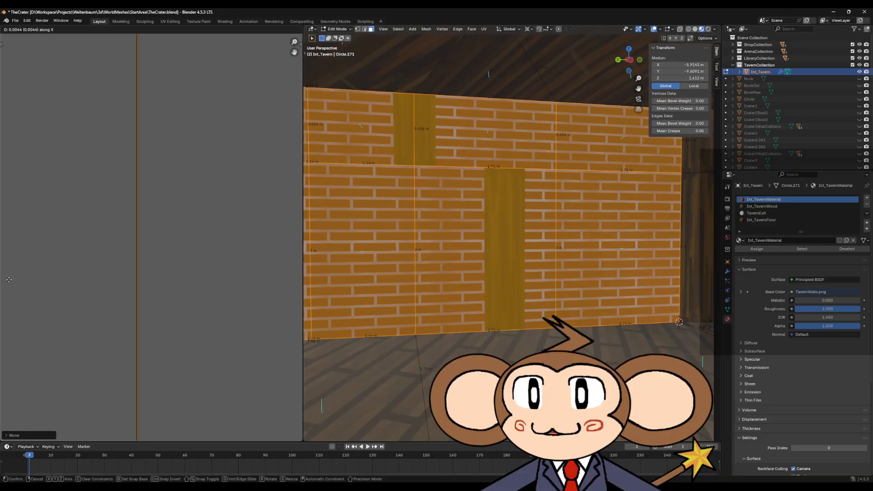
click(8, 280)
scroll(23, 291, down, 8)
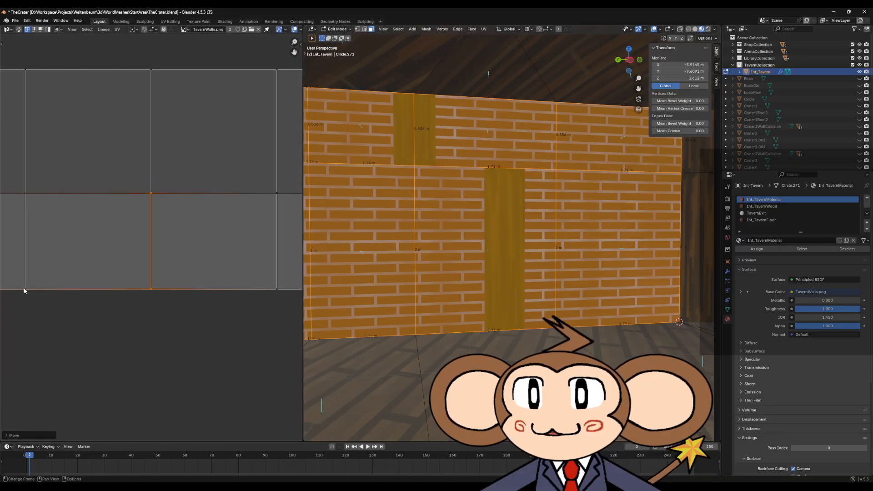
Move the ninth vertical edge of the shorter UV strip along X and fine-tune it until it lies on the taller strip's edge.
key(g)
click(210, 287)
scroll(238, 251, up, 4)
scroll(238, 251, up, 5)
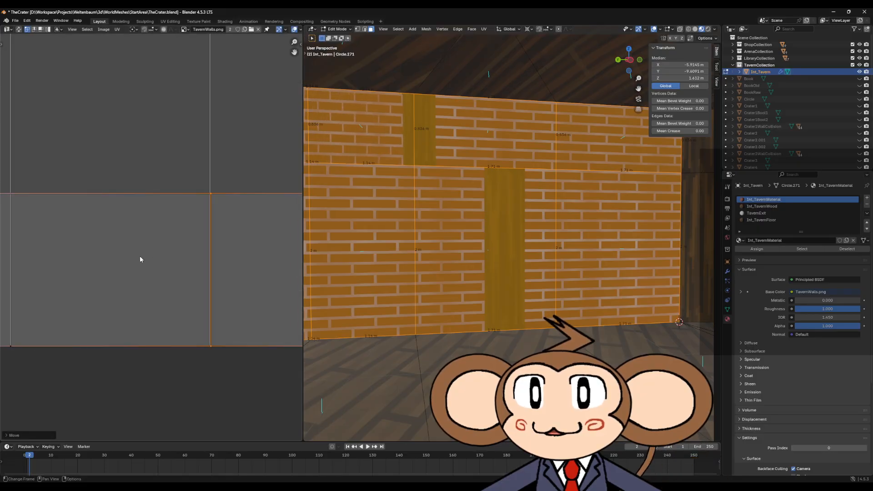
scroll(105, 252, up, 2)
key(g)
scroll(184, 260, up, 6)
middle_drag(104, 253, 148, 260)
key(g)
key(x)
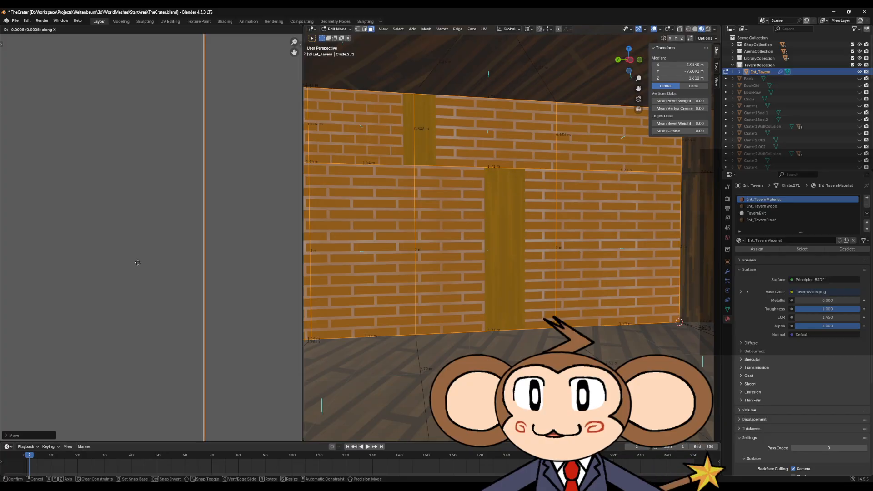
click(138, 263)
key(g)
key(x)
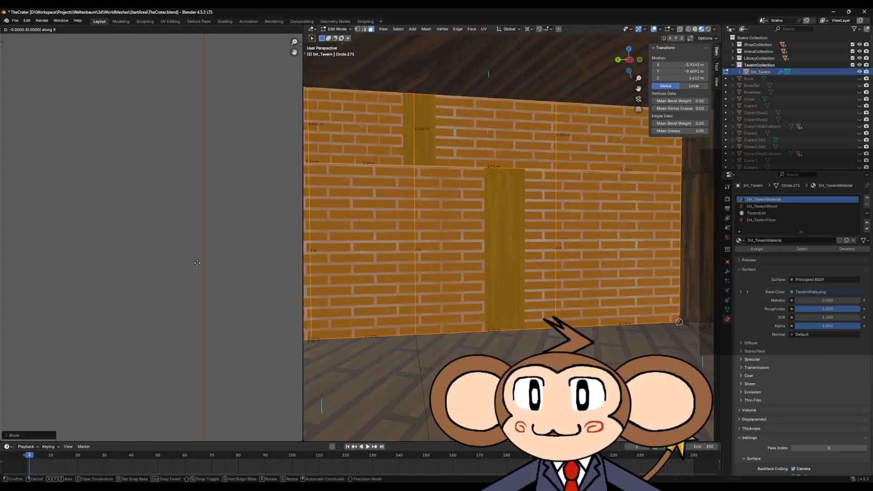
click(198, 263)
scroll(184, 279, down, 6)
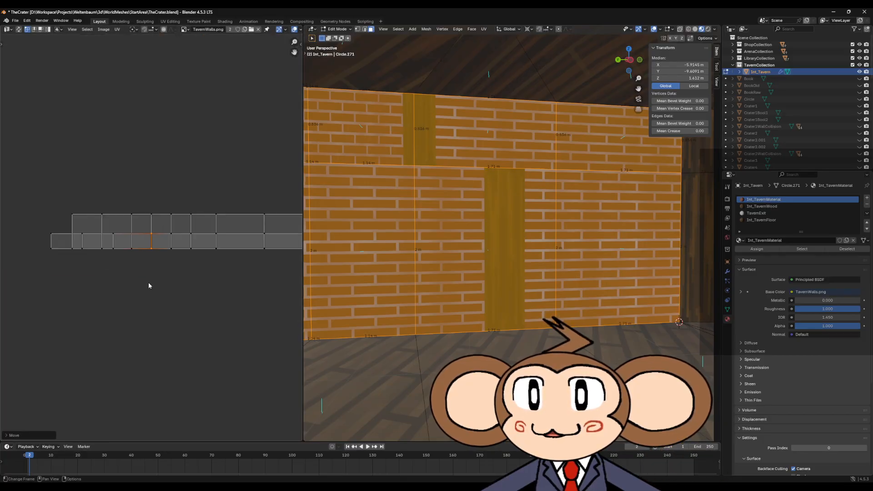
Shift the tenth vertical edge of the shorter UV strip along X to coincide with the taller strip's edge.
key(g)
key(x)
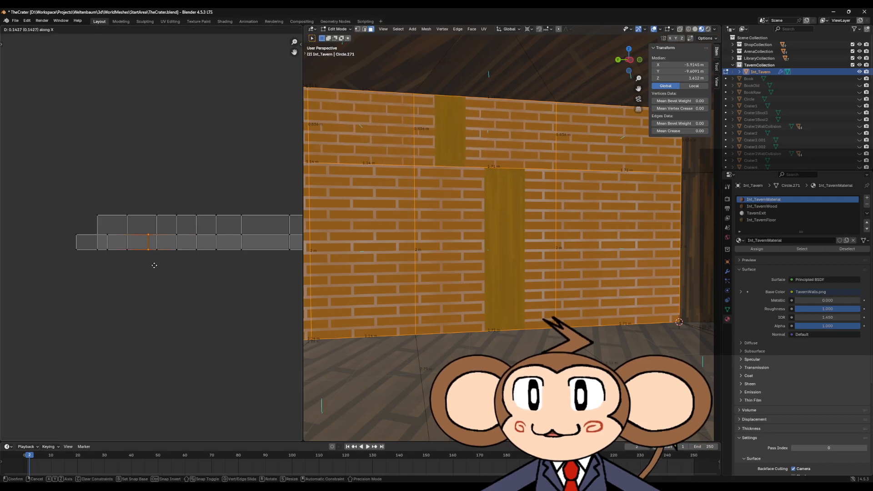
click(175, 251)
scroll(175, 252, up, 15)
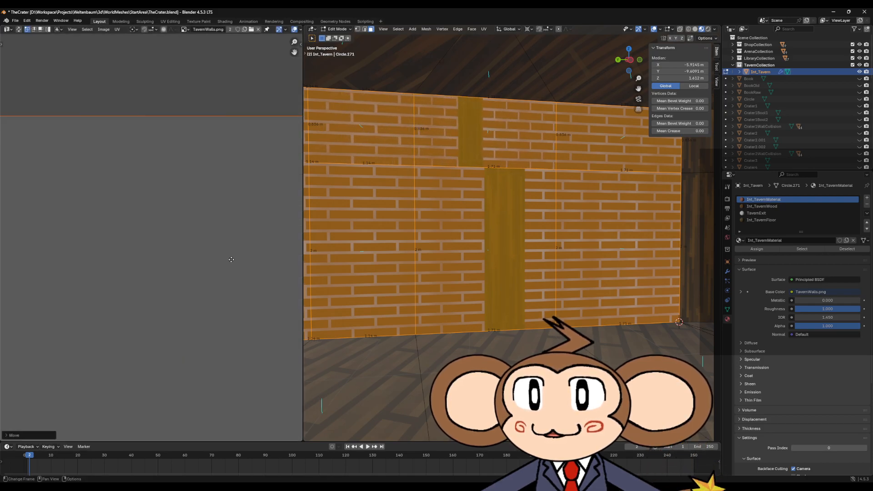
scroll(314, 237, up, 3)
scroll(150, 280, up, 8)
middle_drag(281, 268, 39, 268)
key(g)
key(x)
click(275, 280)
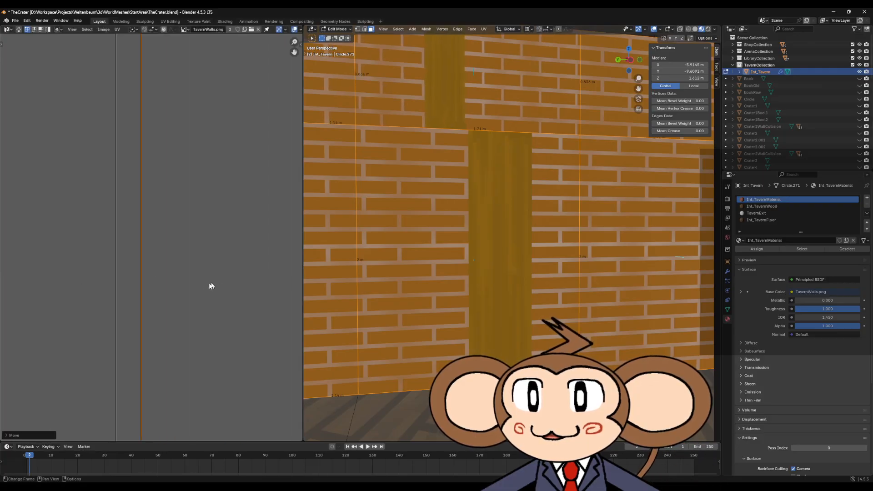
key(g)
key(x)
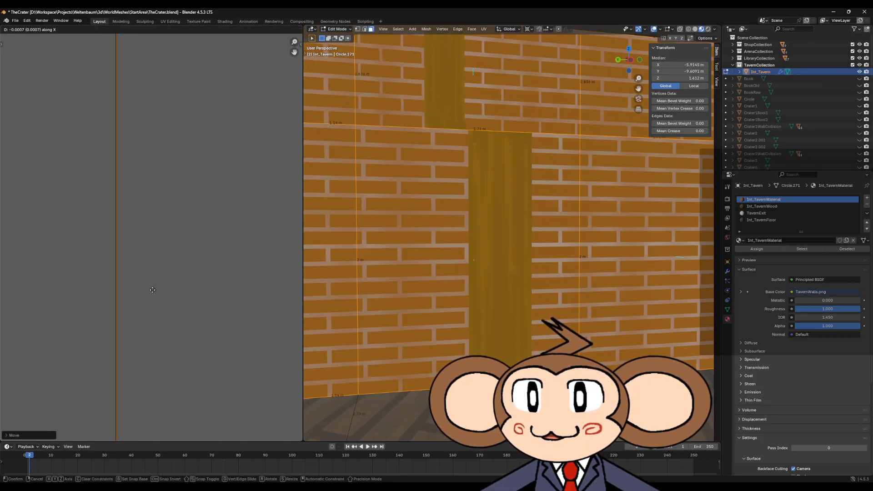
click(151, 293)
scroll(179, 296, down, 5)
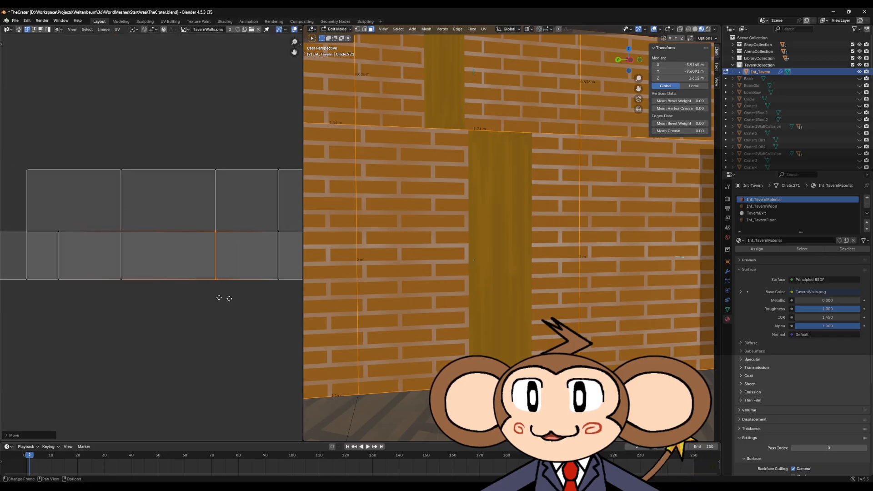
Line up the eleventh vertical edge of the shorter UV strip with its counterpart on the taller strip along X.
key(g)
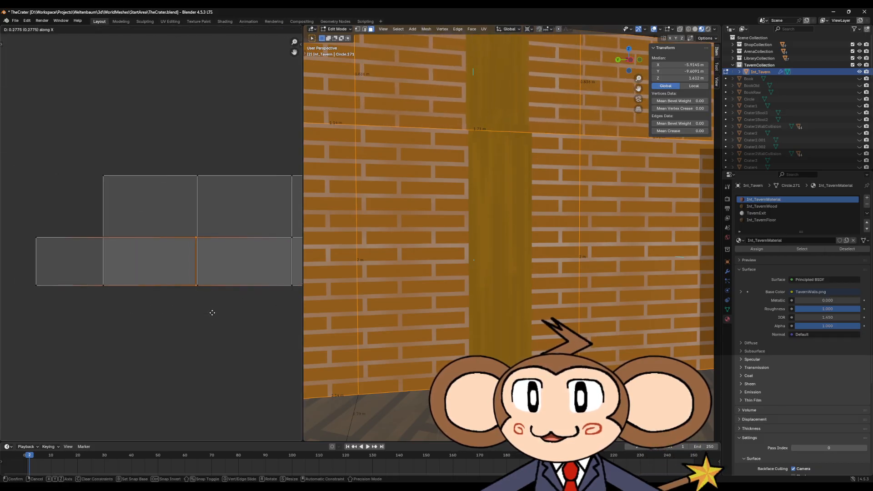
click(210, 312)
scroll(218, 288, up, 5)
scroll(217, 286, up, 1)
middle_drag(185, 270, 2, 224)
scroll(82, 267, up, 7)
middle_drag(88, 268, 227, 269)
scroll(165, 268, up, 6)
scroll(166, 270, up, 2)
key(g)
key(x)
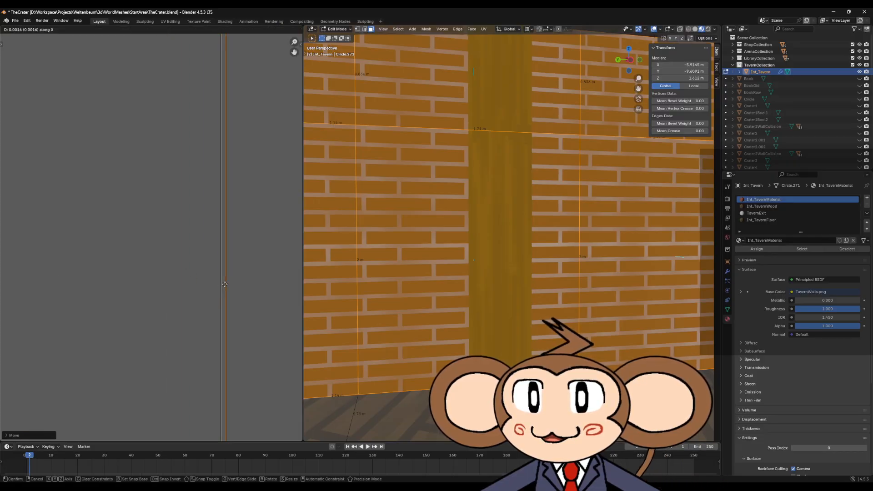
click(179, 286)
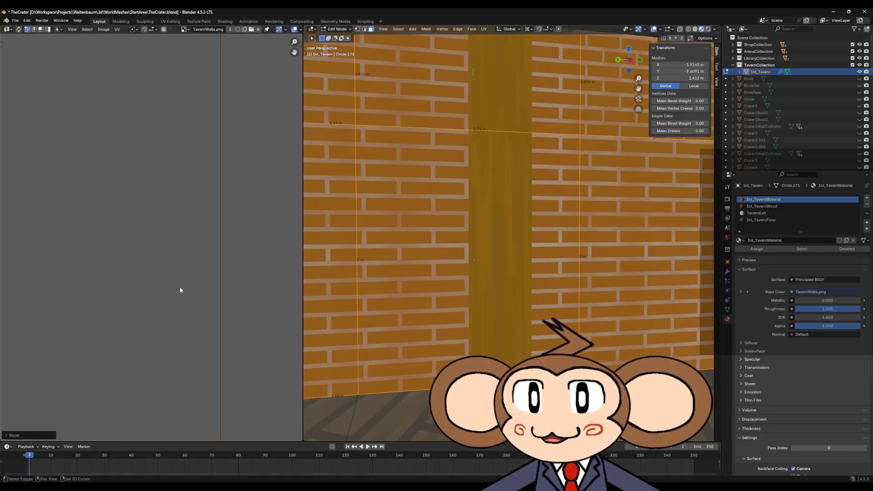
scroll(180, 290, down, 6)
Move the outermost end edge of the shorter UV strip along X so it is flush with the taller strip's end.
key(g)
key(x)
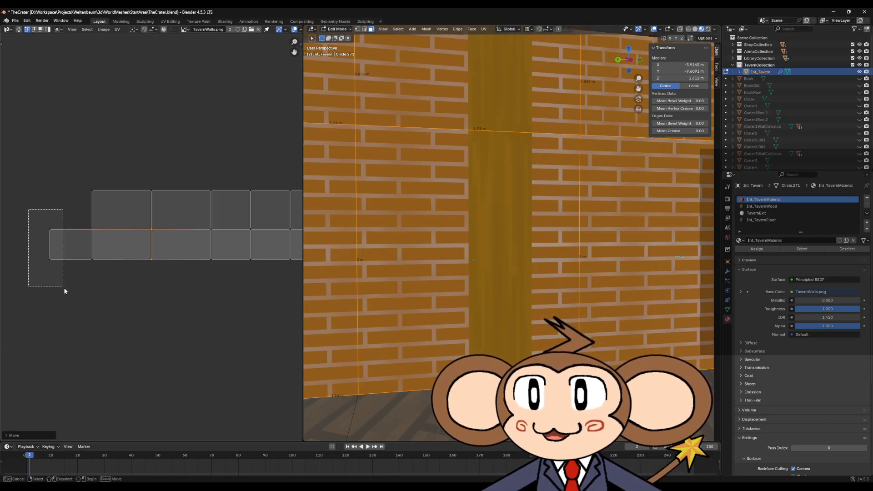
click(105, 289)
scroll(193, 288, up, 5)
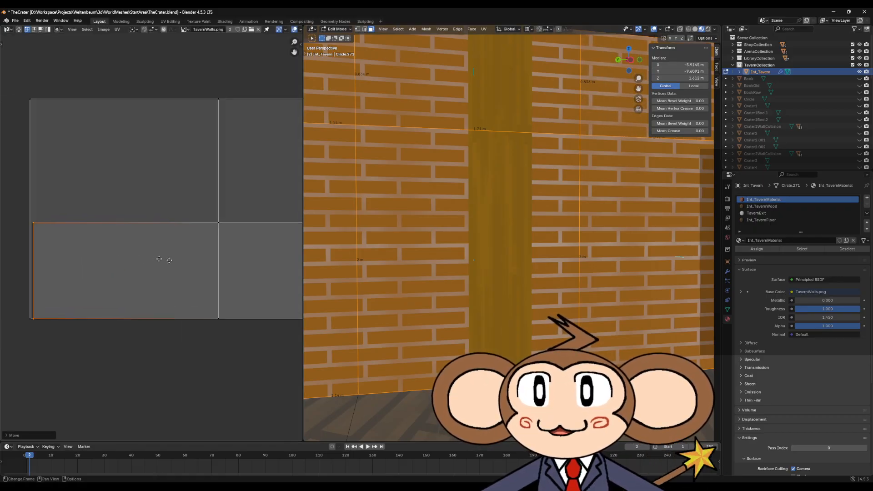
key(g)
key(x)
click(192, 303)
scroll(205, 289, up, 6)
middle_drag(203, 266, 104, 214)
scroll(146, 276, up, 6)
scroll(146, 277, up, 1)
key(g)
key(x)
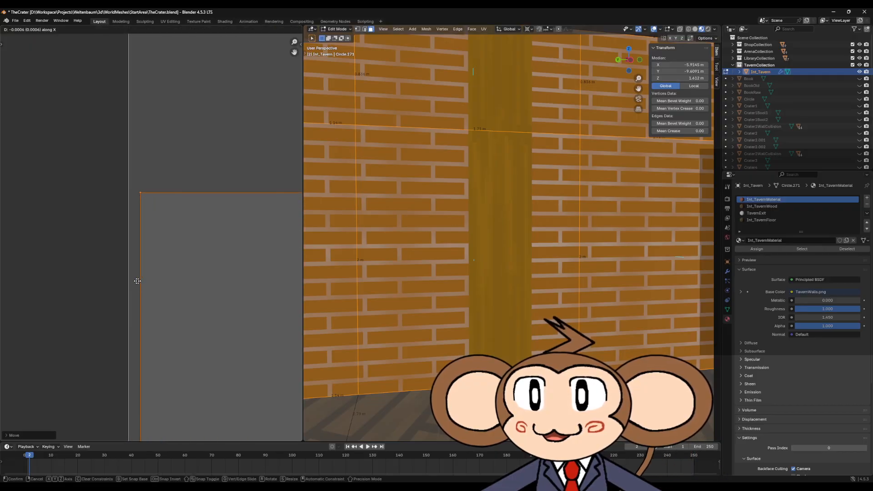
click(77, 281)
Inspect the realigned brick wall in Object Mode and around the tavern interior, and deselect everything in Edit Mode.
key(Tab)
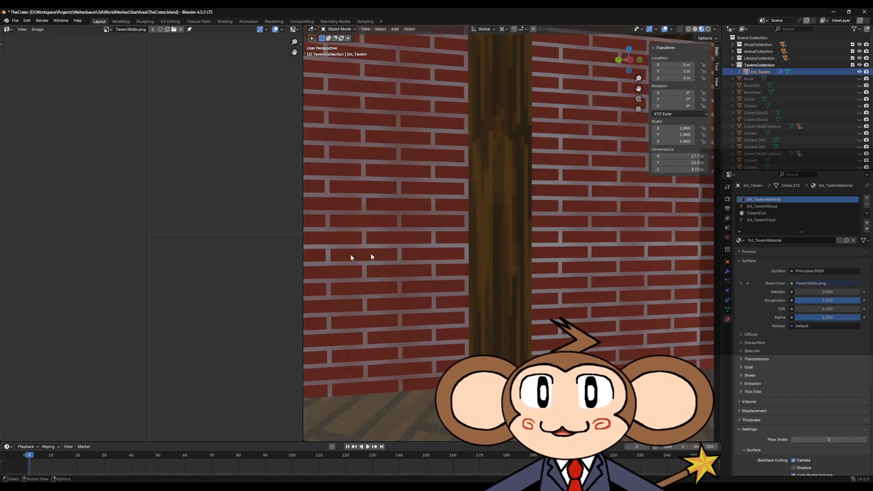
key(Tab)
middle_drag(481, 271, 502, 273)
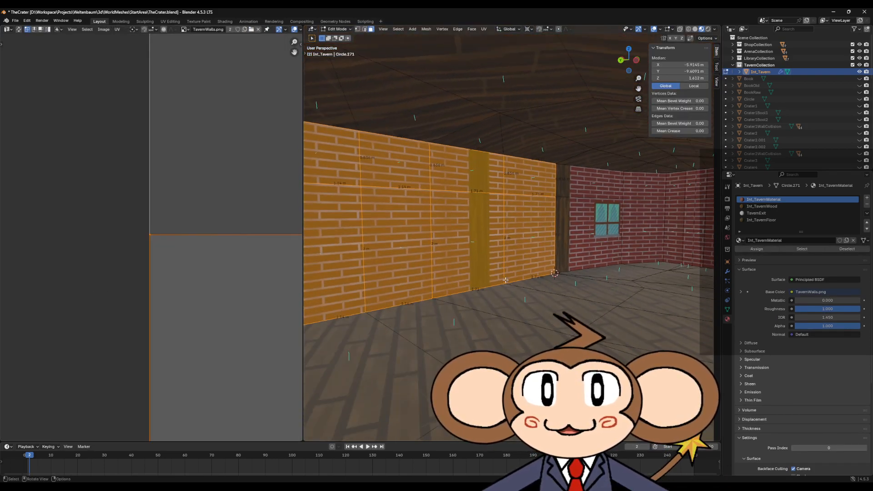
click(502, 312)
middle_drag(502, 312, 547, 311)
scroll(428, 312, down, 10)
mouse_move(557, 315)
middle_down()
mouse_move(477, 295)
mouse_move(550, 300)
mouse_move(564, 322)
middle_up()
scroll(527, 305, up, 3)
middle_drag(509, 297, 428, 282)
scroll(528, 241, down, 6)
key(alt+a)
middle_drag(539, 357, 385, 401)
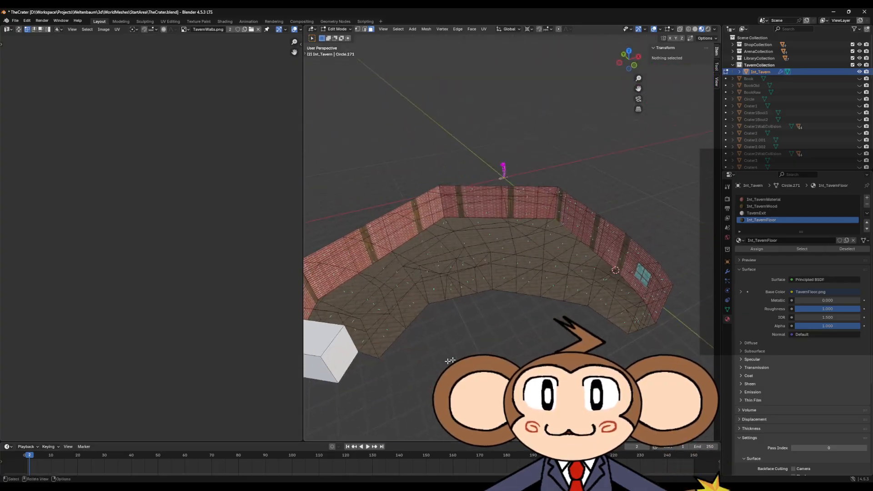
Examine the tavern interior's walls and floor from above and from several sides.
scroll(527, 297, down, 5)
mouse_move(527, 297)
middle_down()
mouse_move(462, 292)
mouse_move(521, 301)
middle_up()
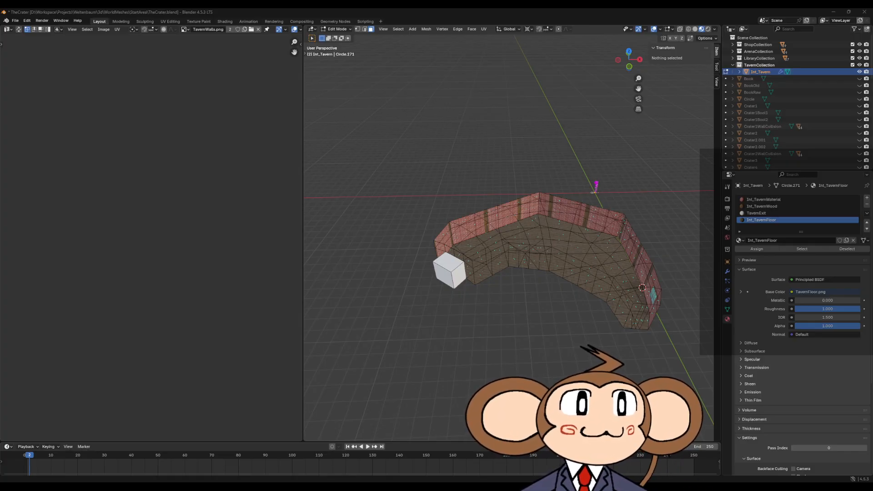
middle_drag(458, 229, 477, 209)
scroll(528, 230, up, 5)
shift+middle_drag(528, 230, 544, 263)
scroll(493, 287, down, 4)
scroll(523, 302, up, 2)
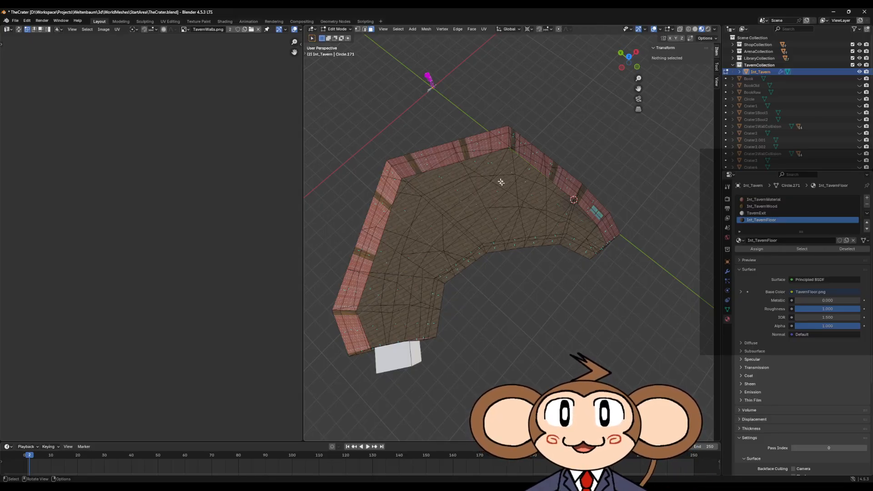
middle_drag(565, 248, 559, 216)
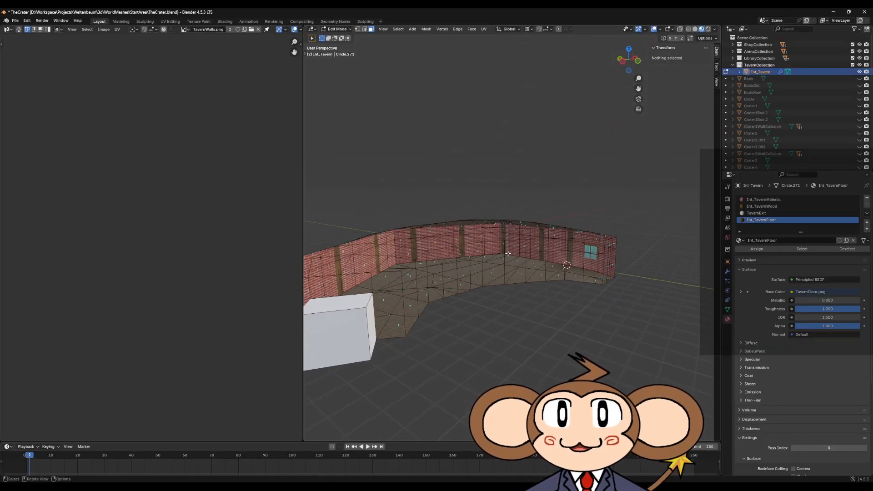
middle_drag(489, 241, 559, 242)
middle_drag(470, 289, 387, 312)
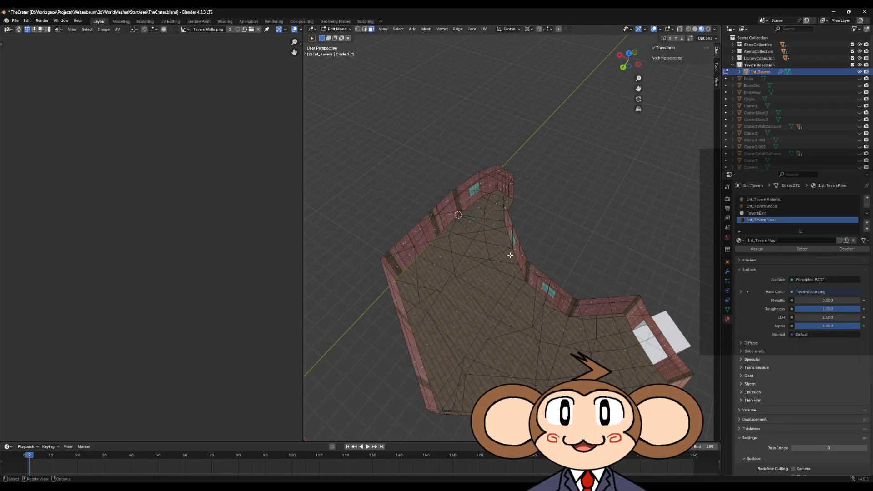
middle_drag(511, 256, 427, 251)
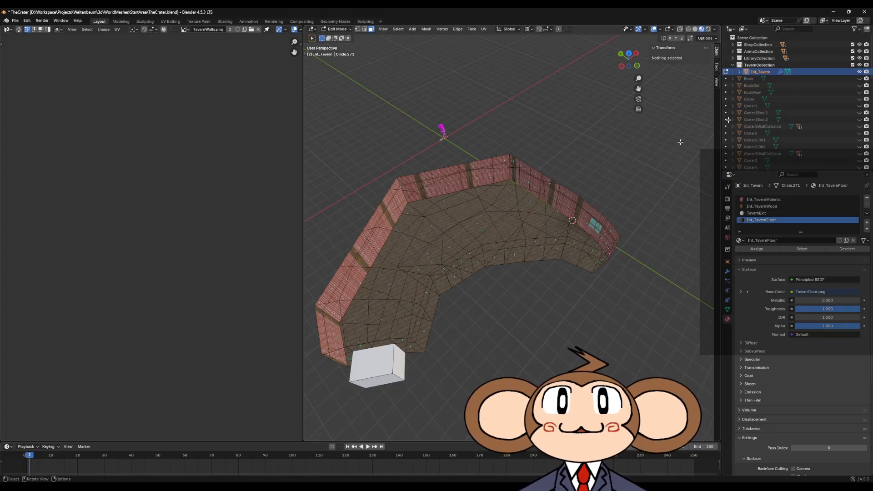
Show the Temple object briefly to view the tavern's exterior in the surrounding scene, and hide it again.
scroll(794, 110, down, 8)
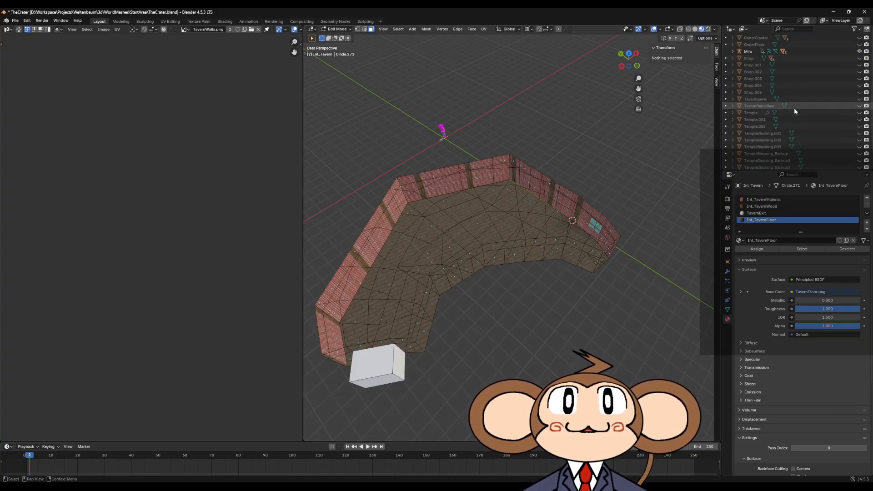
click(859, 113)
middle_drag(552, 195, 560, 208)
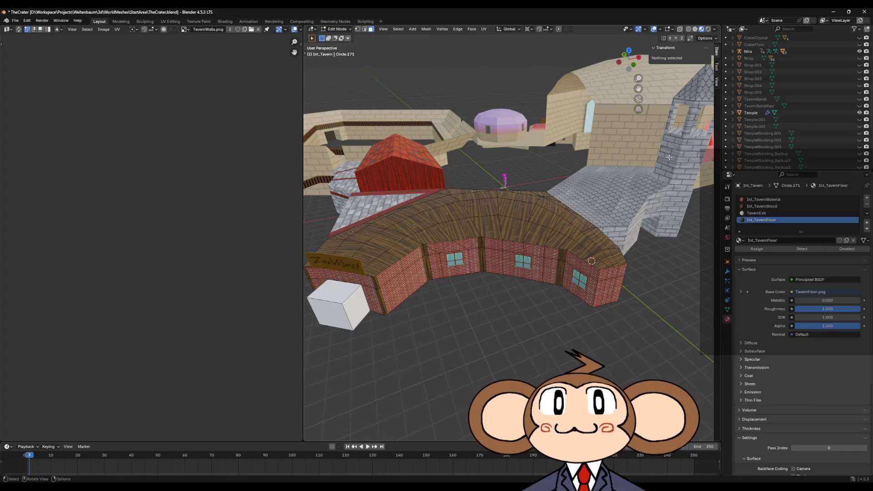
click(860, 113)
Enable Camera backface culling for the Int_TavernFloor material and check the floor from around the tavern.
middle_drag(457, 262, 597, 300)
scroll(632, 330, up, 3)
middle_drag(632, 330, 601, 218)
scroll(639, 283, down, 5)
scroll(804, 386, down, 4)
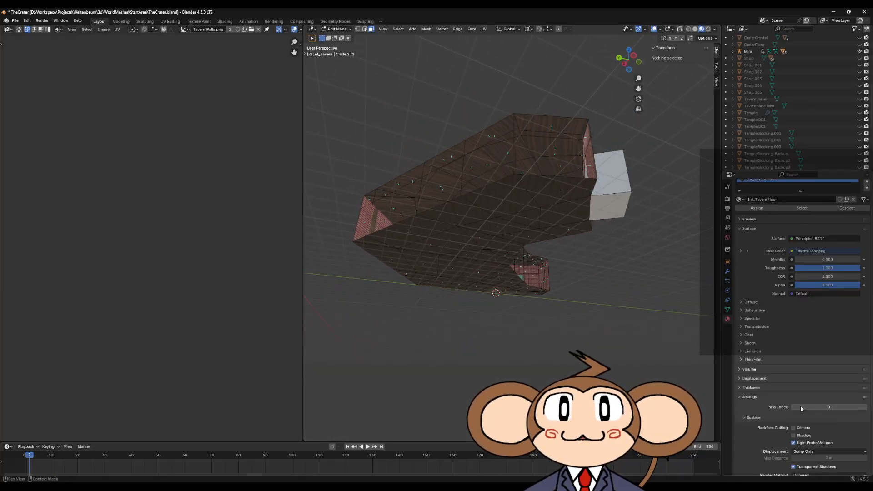
click(794, 401)
middle_drag(530, 241, 474, 253)
scroll(535, 251, up, 4)
scroll(535, 252, down, 5)
scroll(535, 221, up, 3)
scroll(559, 214, up, 2)
scroll(559, 213, down, 5)
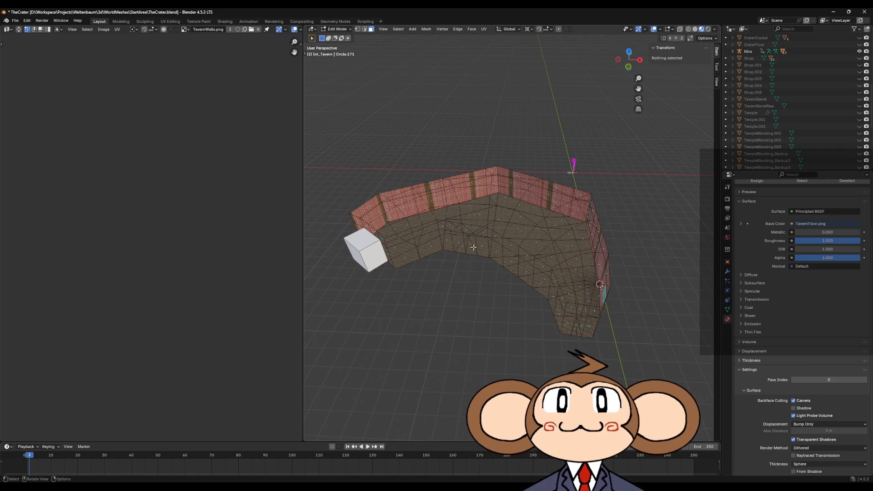
Examine the tavern's floor mesh and brick walls from several directions.
scroll(487, 242, up, 2)
mouse_move(497, 236)
middle_down()
mouse_move(503, 250)
mouse_move(503, 228)
middle_up()
scroll(500, 249, down, 3)
scroll(498, 249, up, 3)
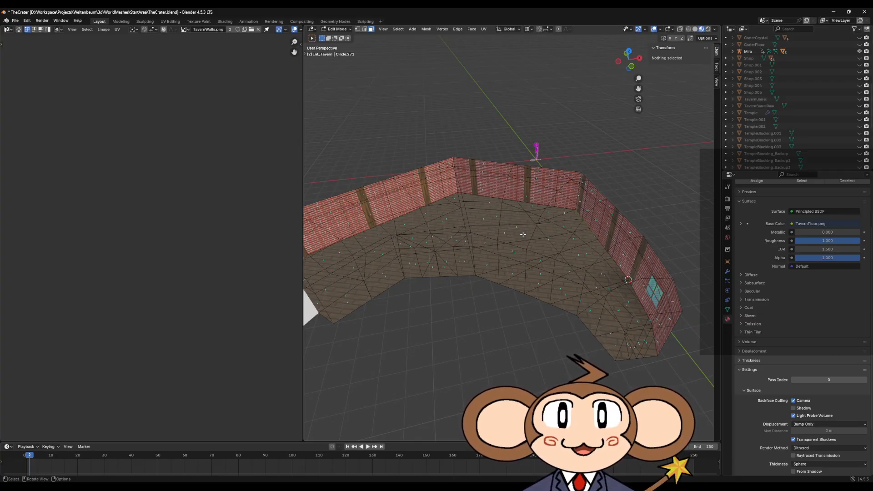
middle_drag(523, 234, 539, 288)
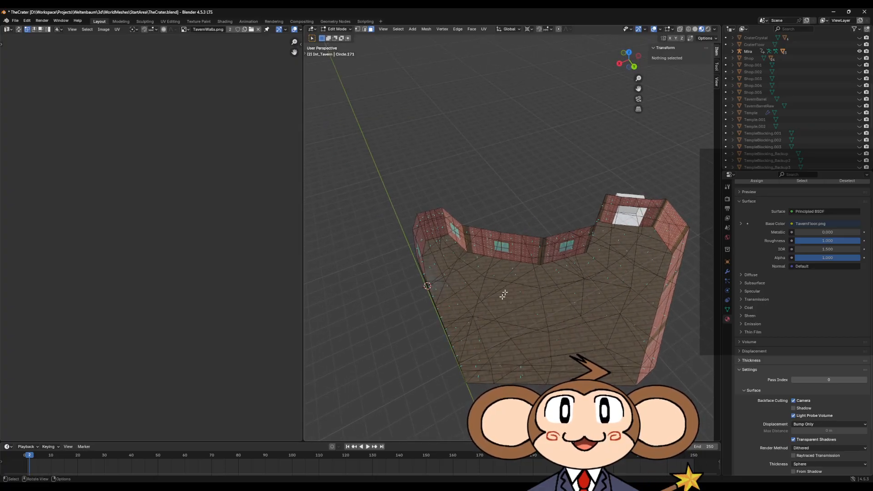
middle_drag(467, 382, 532, 266)
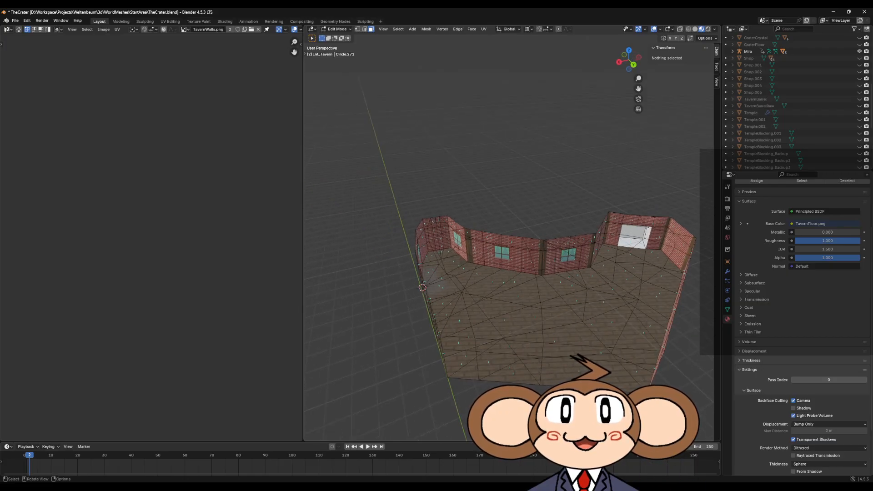
middle_drag(558, 360, 549, 352)
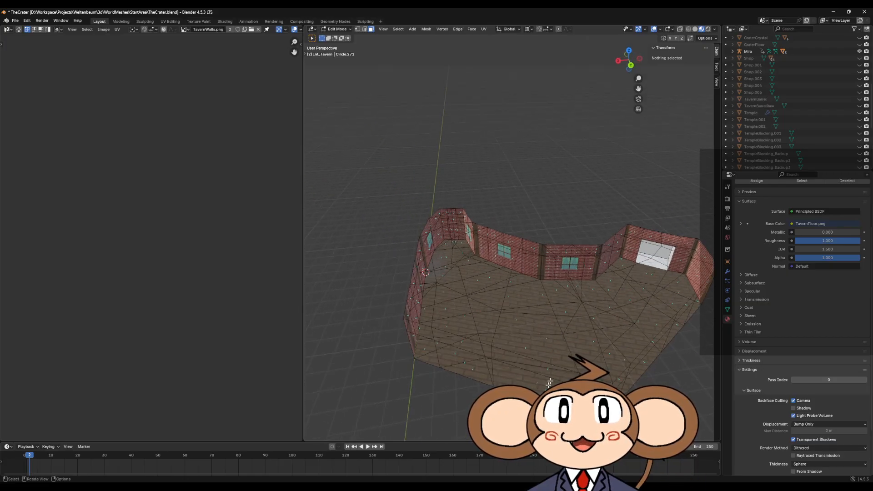
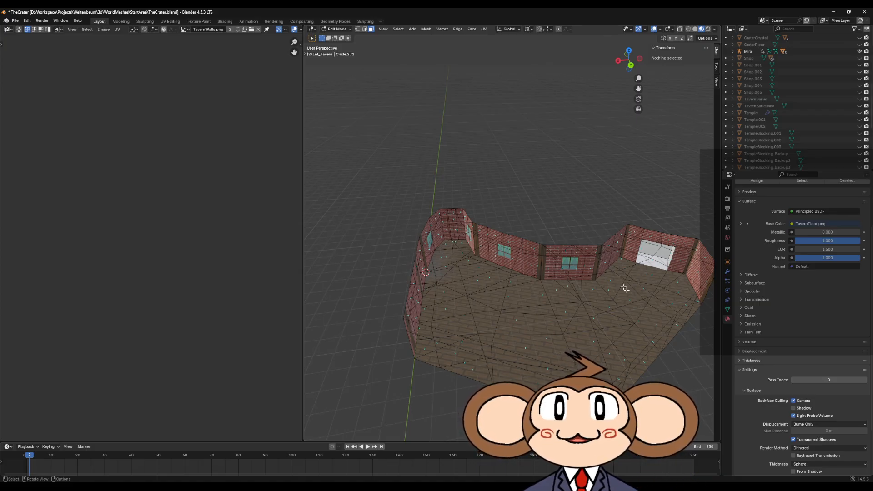
Select the strip of large adjoining floor faces crossing the middle of the tavern floor.
middle_drag(602, 159, 595, 266)
scroll(590, 234, up, 3)
shift+middle_drag(612, 332, 414, 248)
click(357, 29)
click(464, 271)
shift+click(531, 254)
middle_drag(531, 254, 439, 234)
shift+click(523, 215)
middle_drag(475, 182, 551, 189)
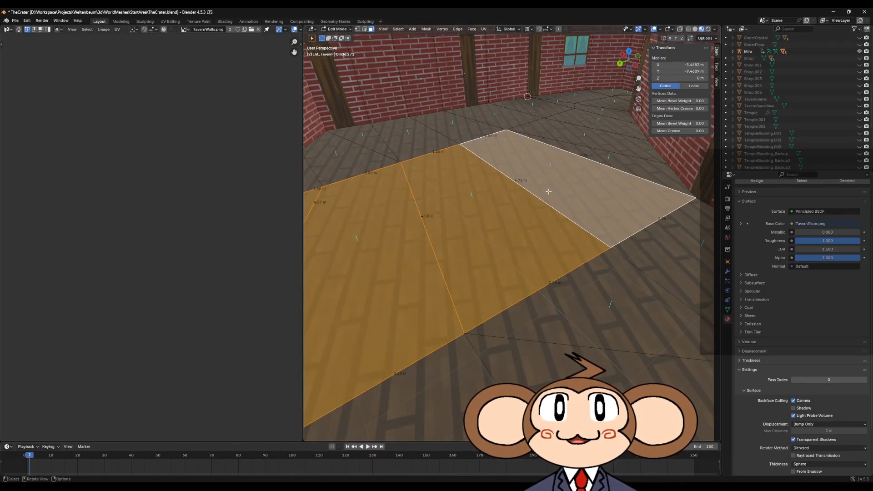
Try other deletion options on the selected middle floor faces and undo each attempt.
key(x)
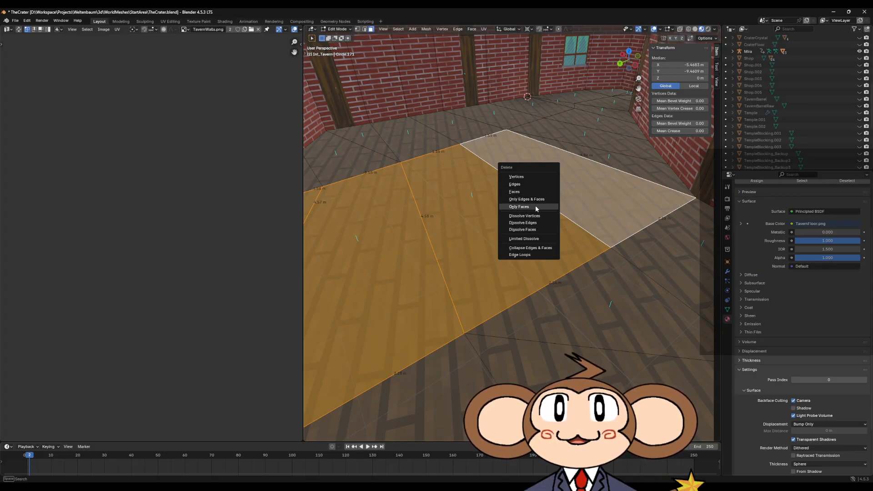
click(537, 207)
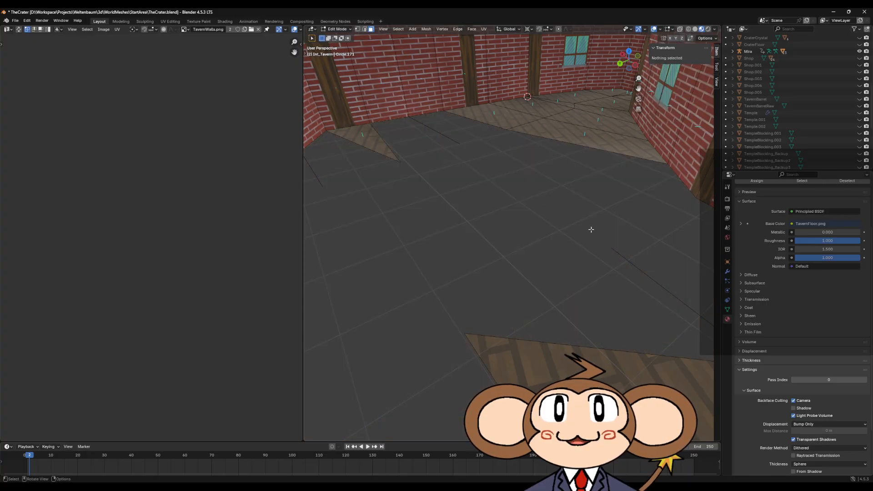
key(ctrl+z)
key(x)
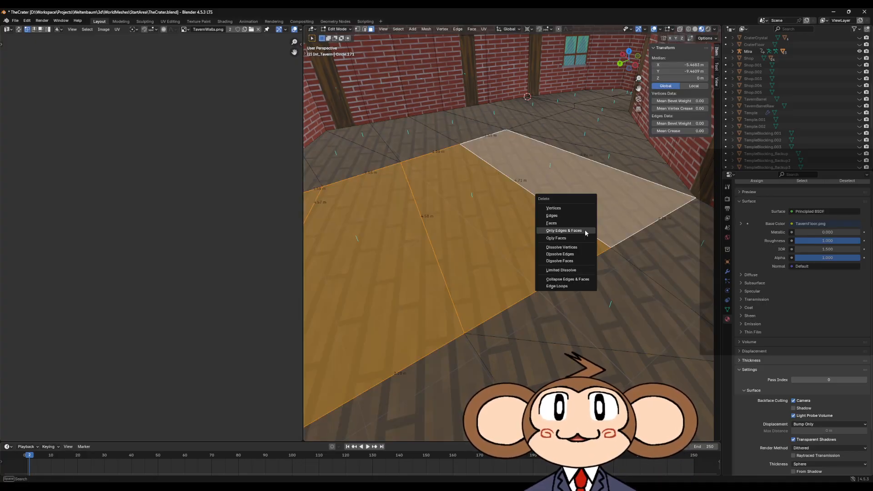
click(576, 239)
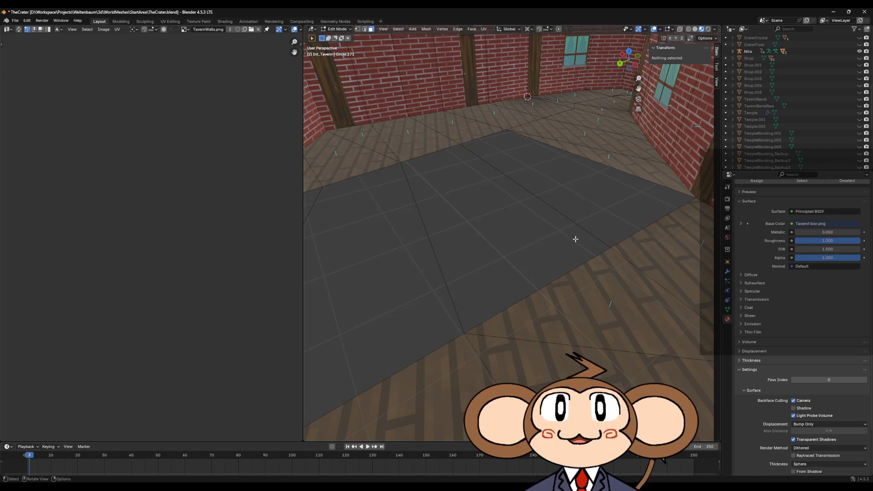
key(ctrl+z)
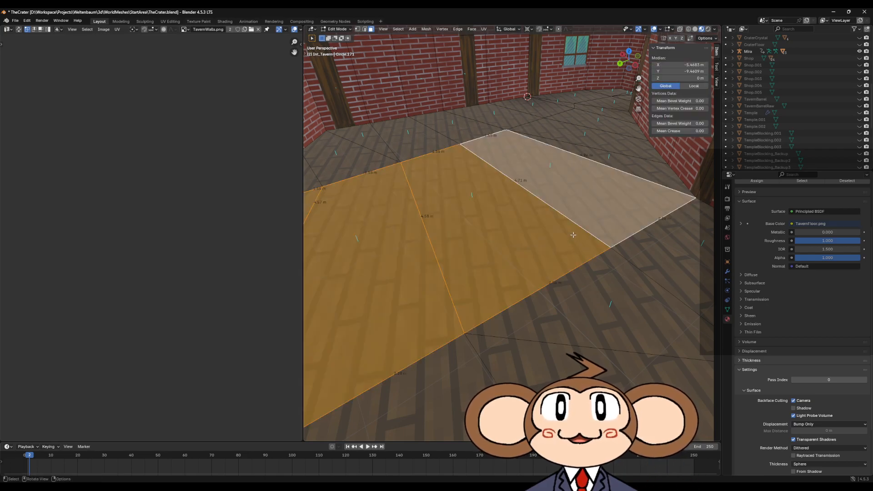
Delete the selected floor faces and connect the two opposite corner vertices of the gap with an edge.
key(x)
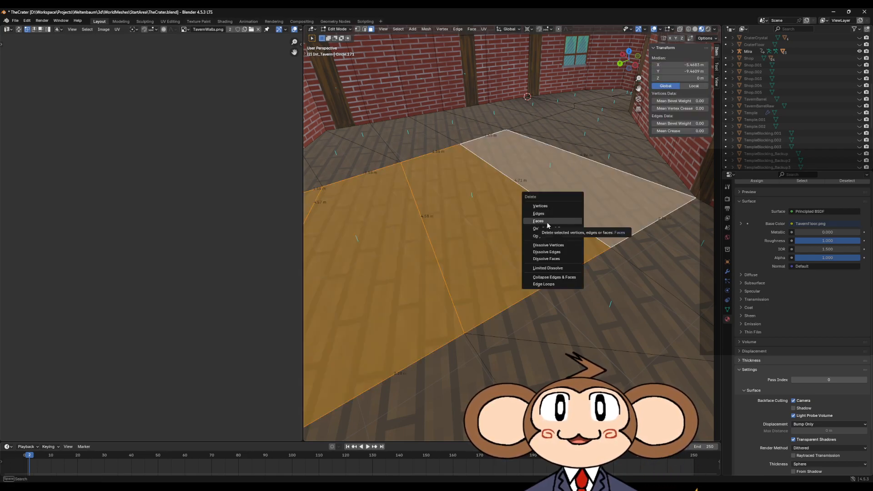
click(548, 224)
middle_drag(546, 244, 556, 241)
click(358, 29)
click(675, 195)
middle_drag(617, 214, 493, 144)
shift+click(478, 185)
key(f)
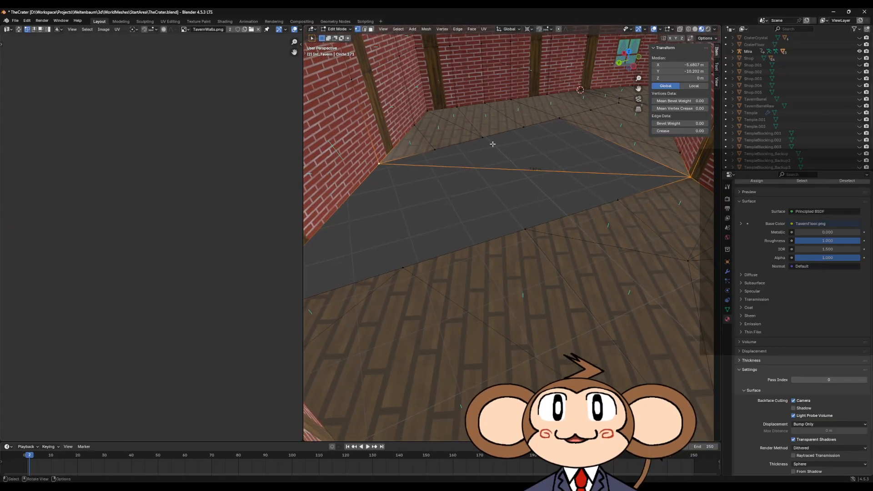
Subdivide the new edge across the floor gap with 4 cuts.
scroll(569, 138, up, 2)
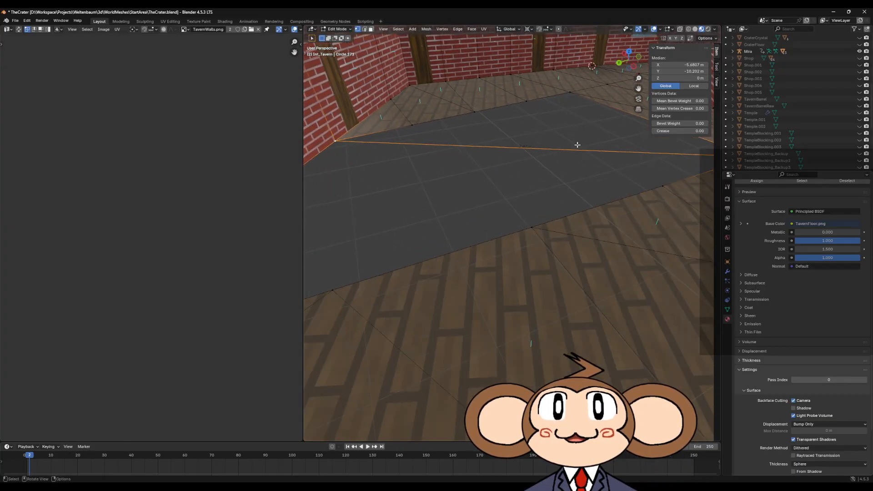
right_click(564, 149)
click(565, 151)
drag(378, 390, 494, 307)
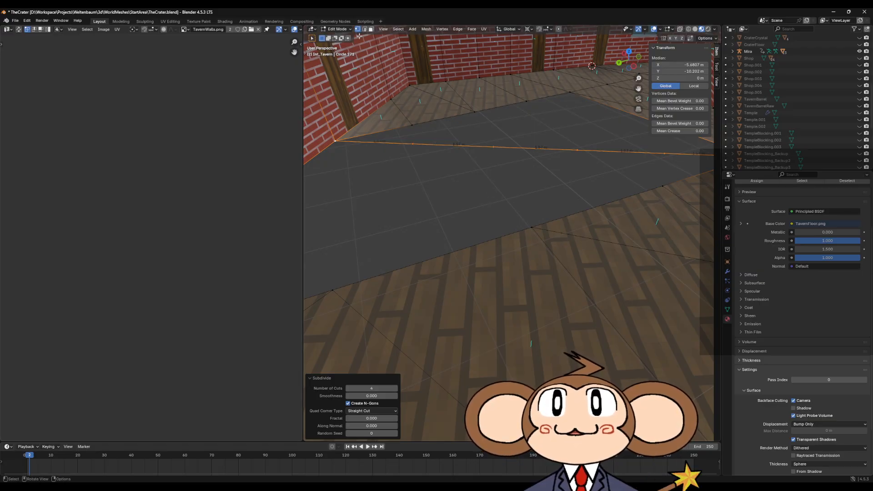
Fill the first sections between the subdivided edge and the rear floor border with faces, starting at the brick wall corner.
click(412, 144)
shift+click(415, 124)
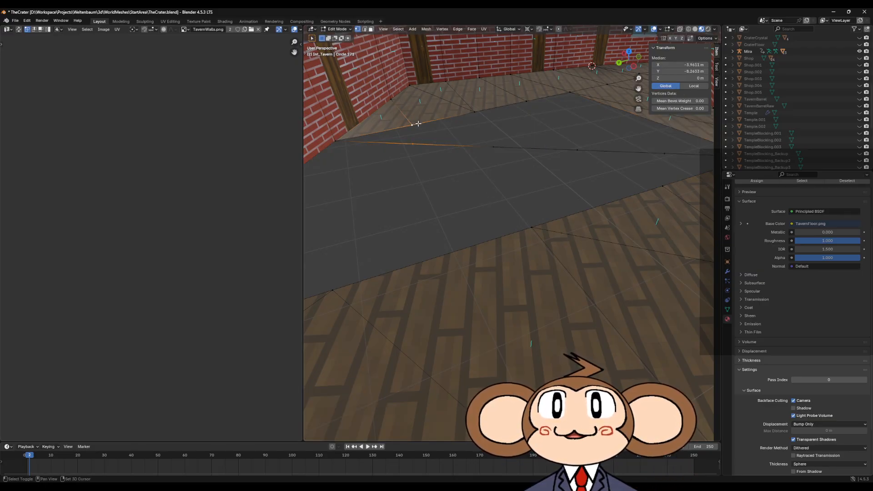
shift+click(335, 141)
key(j)
drag(396, 108, 491, 165)
drag(463, 95, 562, 168)
shift+drag(561, 137, 596, 161)
key(f)
Fill the remaining sections behind the subdivided edge with faces up to its far corner.
shift+middle_drag(628, 162, 518, 163)
drag(551, 143, 573, 160)
shift+drag(440, 82, 523, 101)
key(f)
shift+drag(632, 146, 663, 164)
shift+drag(561, 148, 586, 164)
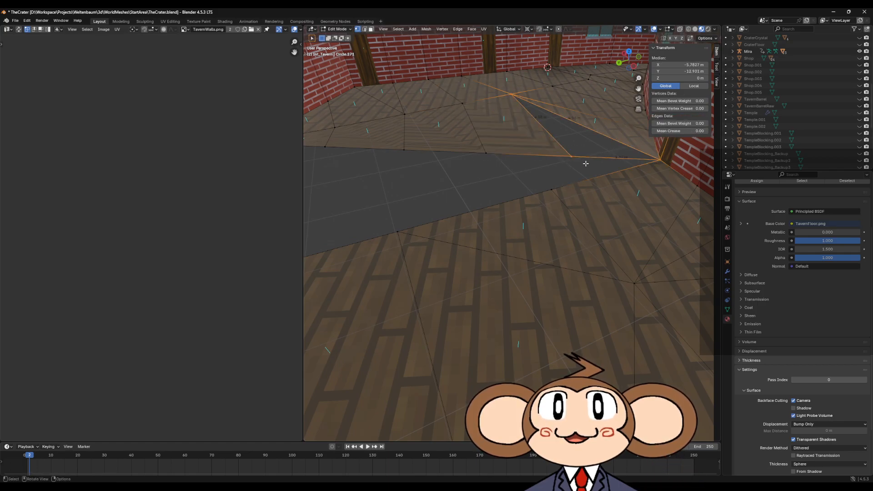
key(f)
Fill the gap in front of the subdivided edge with faces, starting at its narrow end.
drag(536, 140, 677, 207)
key(f)
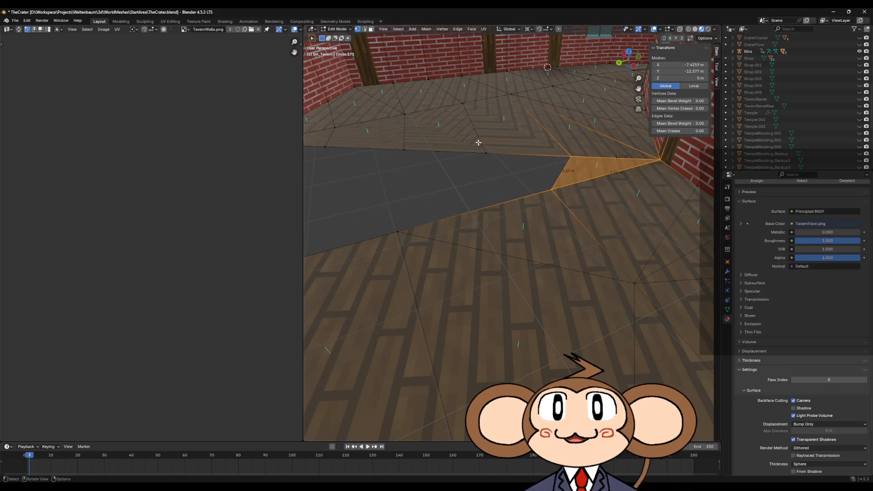
drag(467, 138, 596, 207)
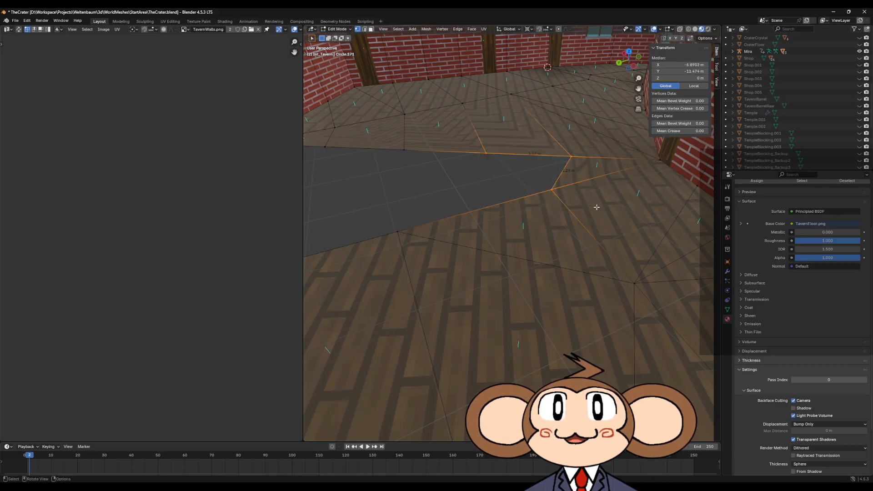
key(f)
drag(380, 137, 566, 257)
key(f)
Fill the last two sections of the front gap with faces up to the brick wall.
middle_drag(566, 257, 464, 156)
drag(454, 143, 581, 187)
shift+drag(379, 220, 603, 295)
middle_drag(598, 293, 400, 178)
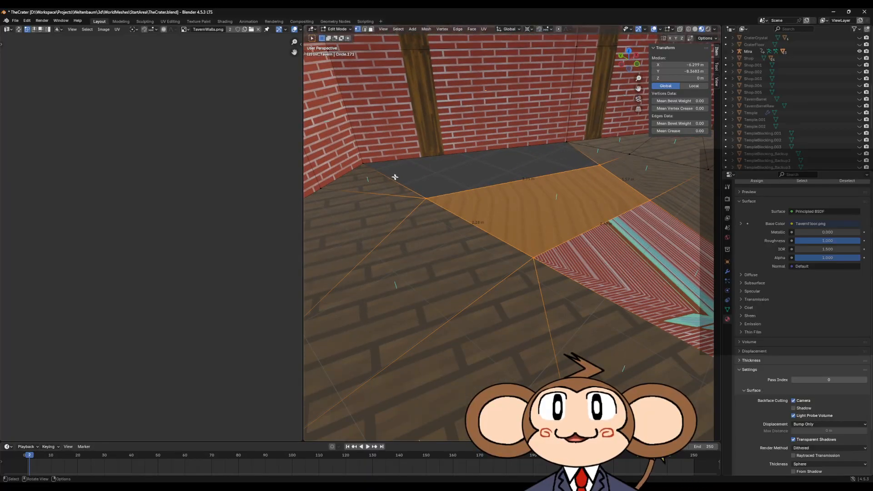
drag(346, 153, 457, 218)
drag(534, 126, 601, 182)
Check the materials of the newly filled floor faces by selecting them individually in face selection mode.
middle_drag(533, 232, 374, 81)
click(371, 28)
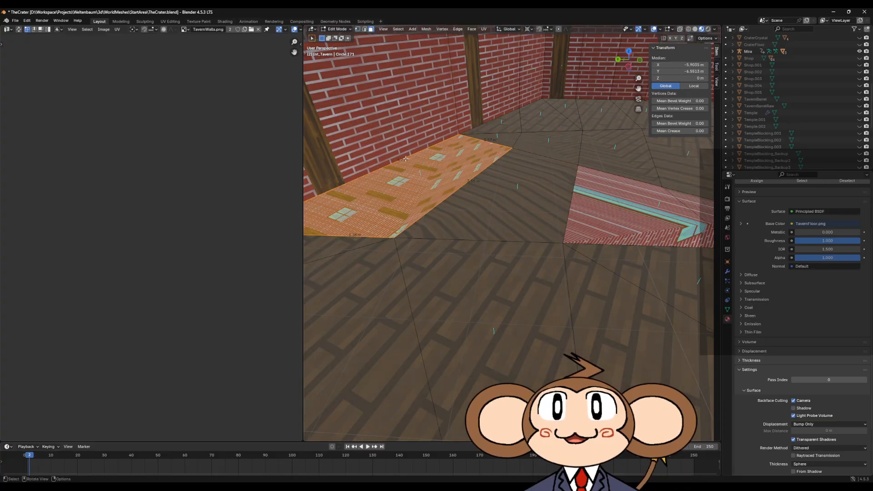
click(450, 186)
middle_drag(496, 205, 562, 232)
shift+click(521, 219)
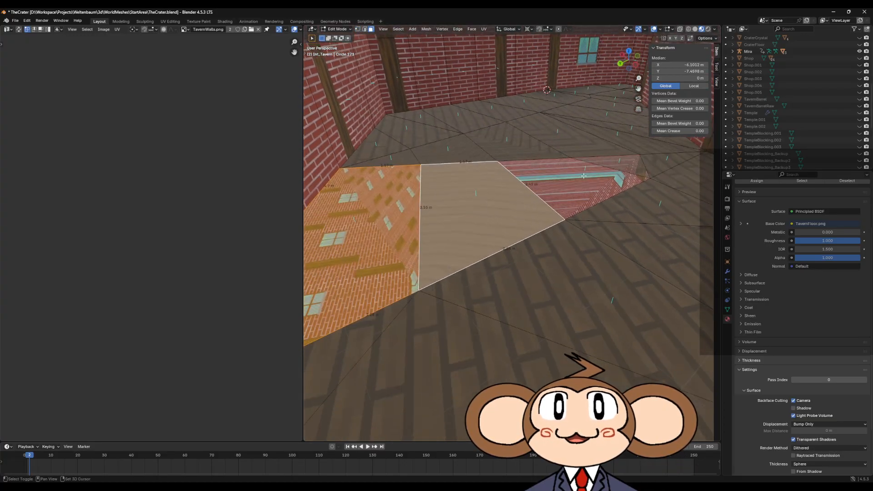
shift+click(571, 189)
shift+click(630, 162)
click(594, 182)
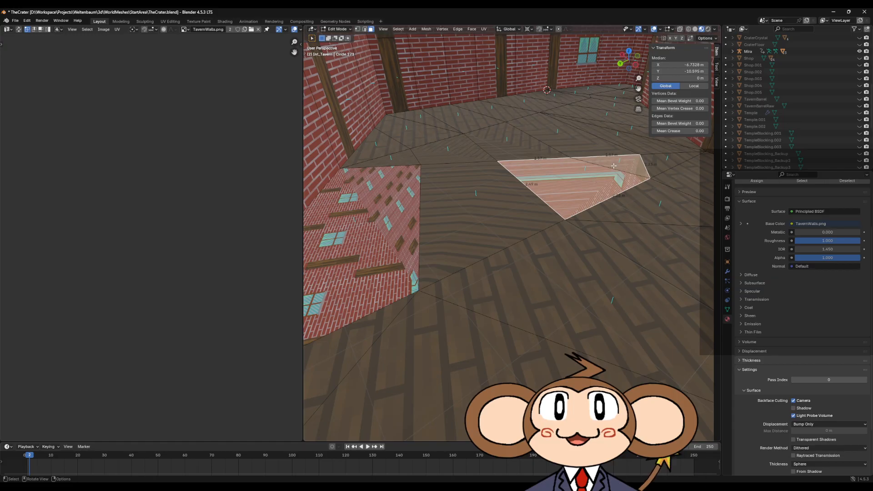
click(645, 210)
middle_drag(643, 211, 585, 262)
scroll(645, 228, up, 4)
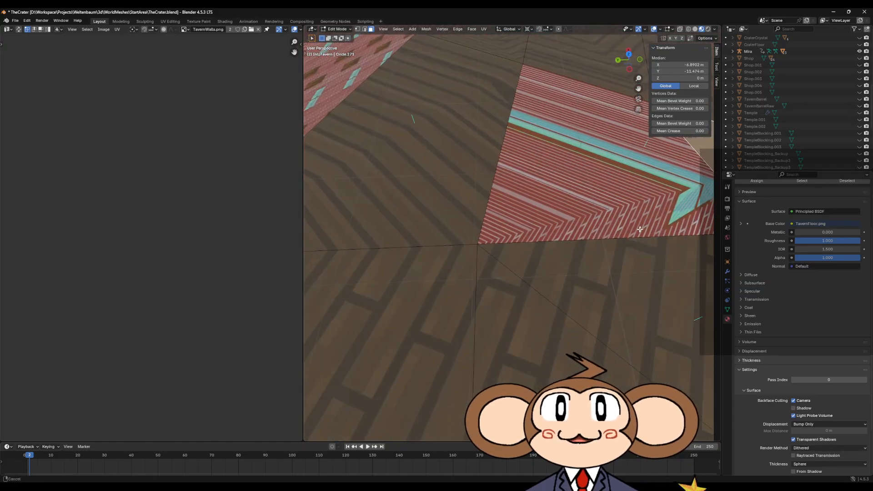
shift+middle_drag(645, 229, 490, 267)
shift+click(443, 248)
click(610, 219)
shift+click(502, 241)
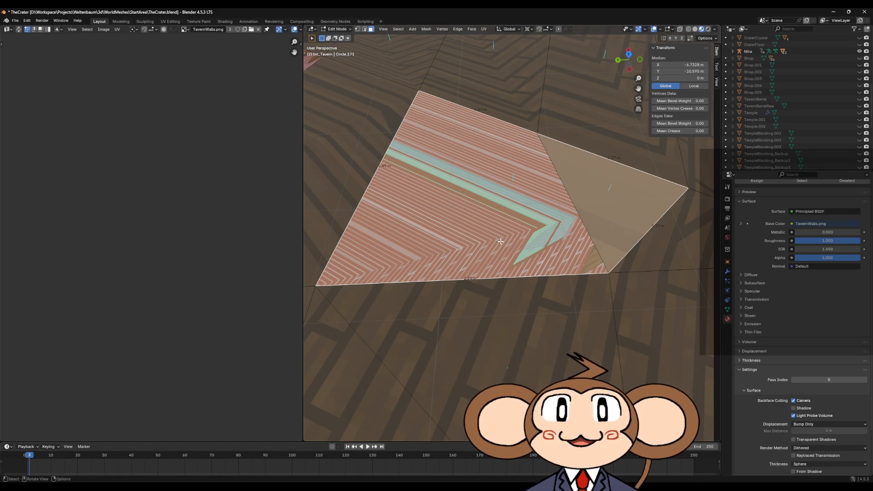
Delete all the newly filled faces in front of the subdivided edge.
scroll(500, 241, down, 5)
click(619, 228)
shift+click(556, 230)
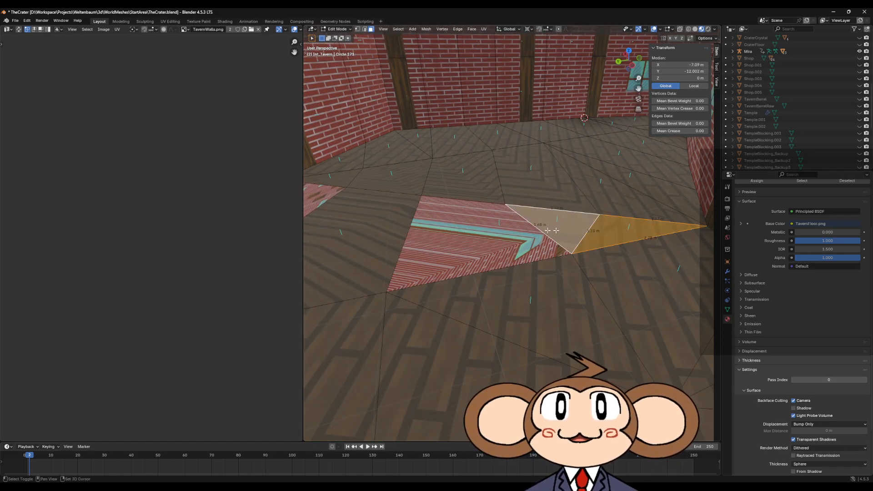
shift+click(478, 245)
middle_drag(478, 244, 389, 218)
shift+click(389, 218)
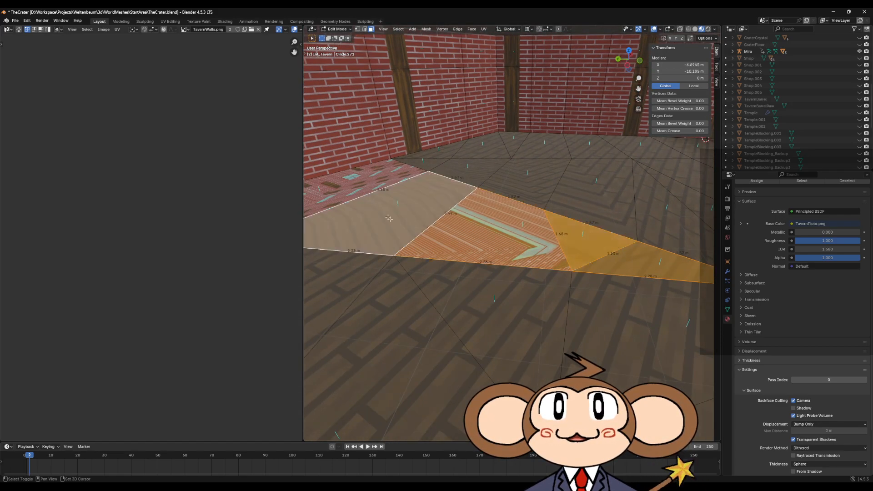
key(x)
click(354, 189)
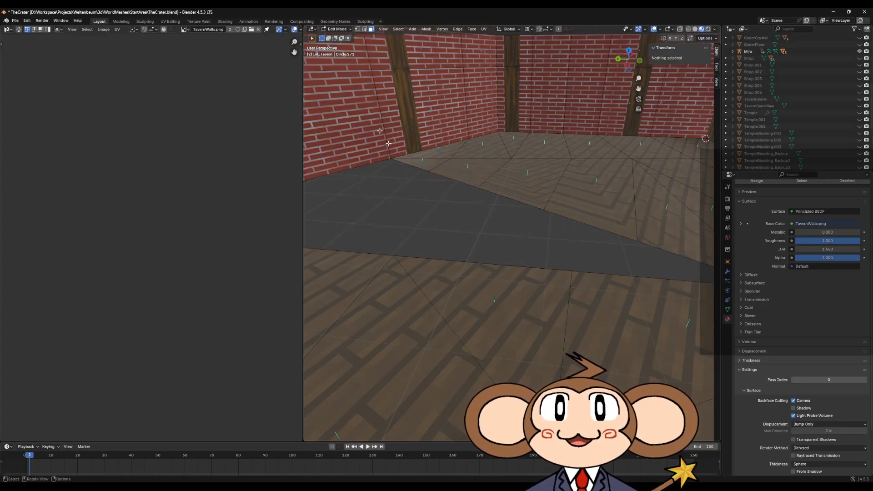
Check the materials of the remaining floor faces around the gap by selecting them one by one.
click(432, 165)
click(468, 171)
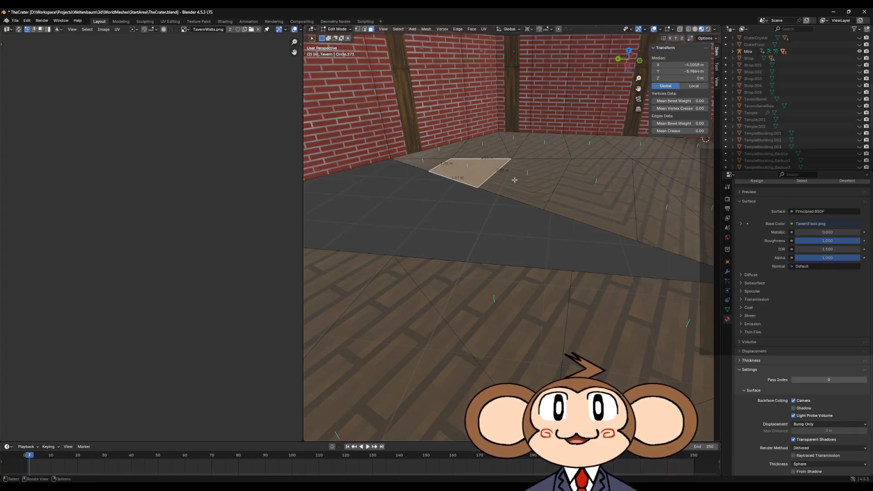
click(523, 181)
click(585, 196)
middle_drag(587, 197, 656, 203)
click(666, 196)
click(664, 258)
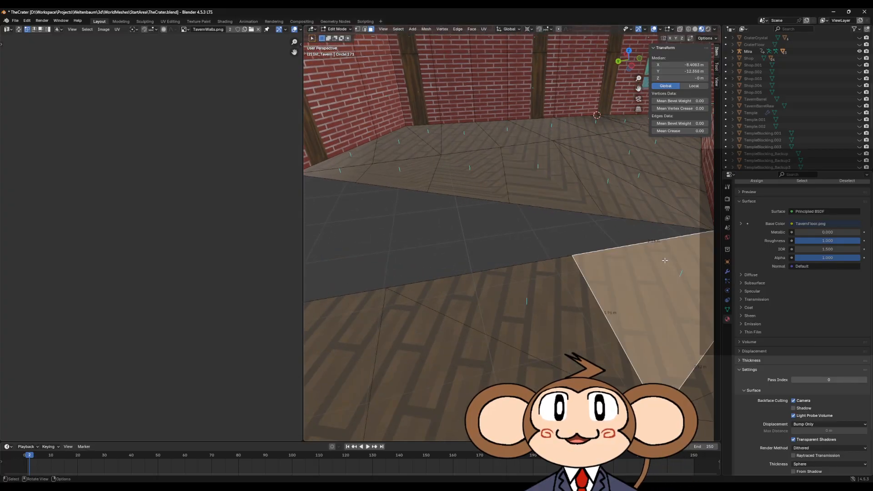
click(589, 286)
middle_drag(366, 202, 305, 207)
click(366, 248)
click(369, 218)
click(358, 181)
click(371, 160)
Fill the narrow end of the floor gap with a triangular face between three vertices.
click(358, 29)
middle_drag(516, 176, 654, 187)
key(alt+a)
click(603, 208)
shift+click(677, 201)
shift+click(568, 245)
key(f)
Fill the next two sections of the gap with four-sided faces between the opposite border vertices.
drag(524, 233, 580, 259)
shift+click(584, 200)
key(alt+a)
middle_drag(487, 257, 345, 246)
drag(346, 245, 590, 291)
shift+drag(406, 170, 528, 214)
key(f)
middle_drag(528, 214, 454, 204)
key(alt+a)
Close the rest of the floor gap with two more faces, ending against the brick wall.
drag(429, 146, 502, 186)
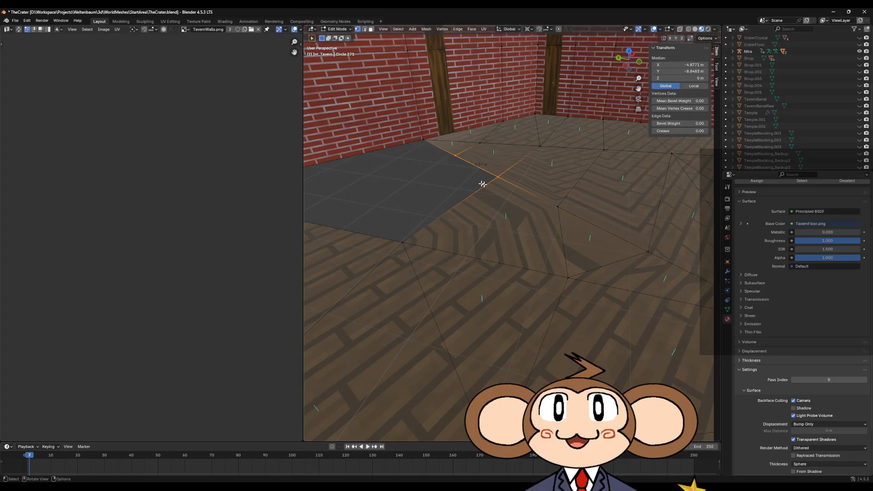
middle_drag(487, 184, 436, 182)
shift+click(432, 172)
key(f)
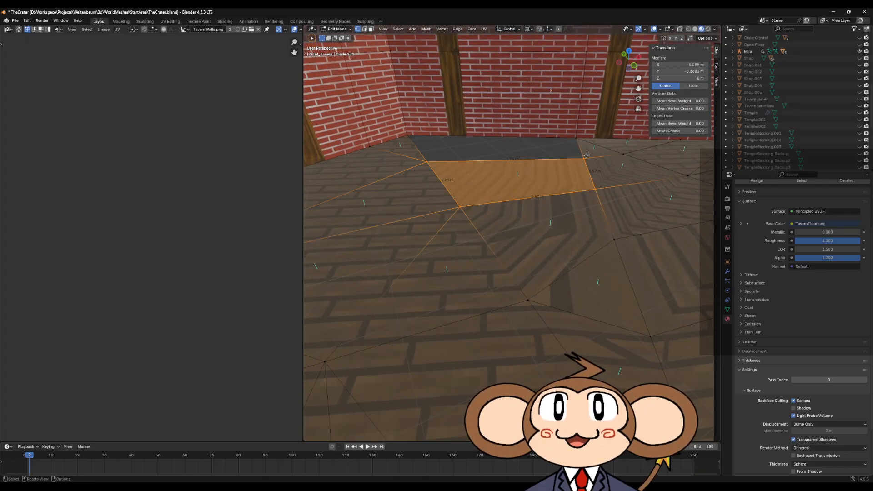
drag(571, 134, 586, 163)
shift+drag(406, 125, 452, 189)
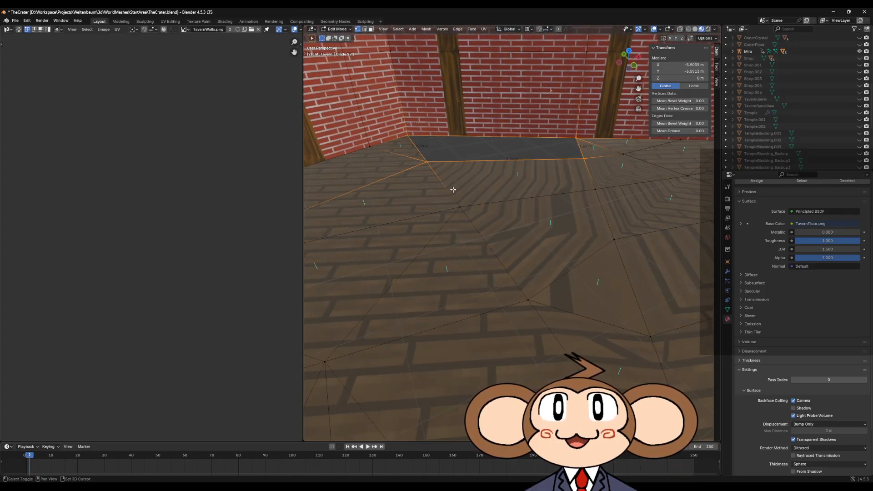
key(f)
Assign the Int_TavernFloor material to the remaining brick-textured floor face beside the wall.
middle_drag(463, 165, 392, 146)
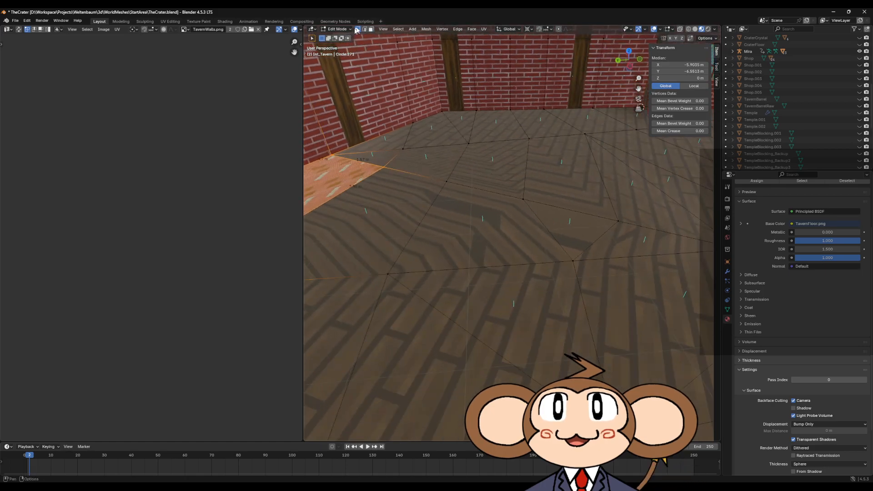
click(371, 29)
click(315, 181)
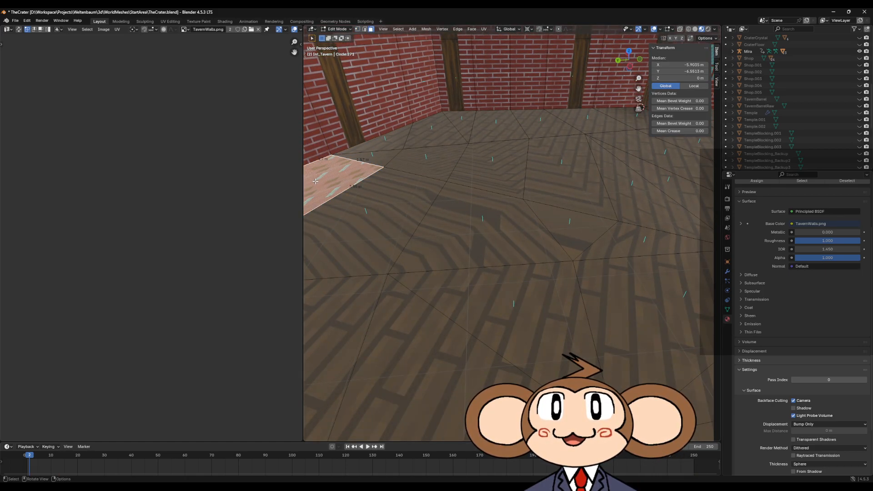
scroll(768, 291, up, 5)
click(764, 220)
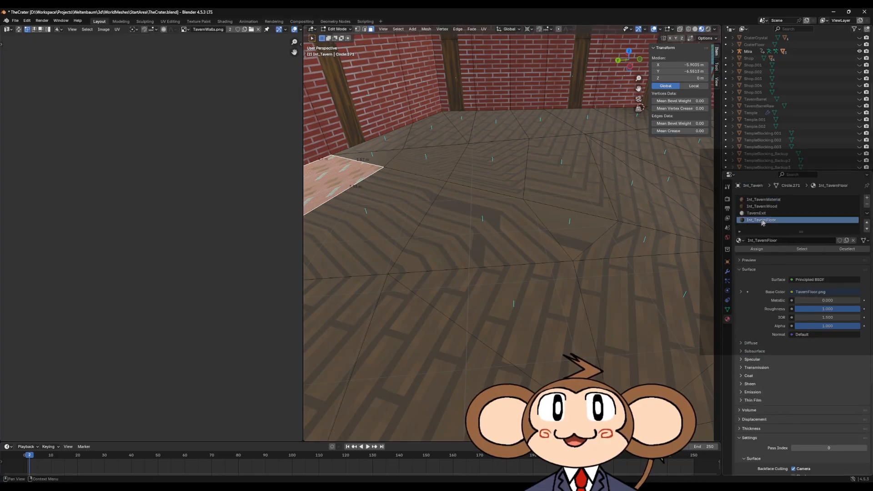
click(759, 250)
Snap the 3D cursor to the brick wall vertex 2 m above the floor, where the partition wall starts.
middle_drag(564, 264, 395, 62)
middle_drag(419, 185, 478, 233)
click(480, 233)
middle_drag(414, 227, 400, 223)
shift+click(399, 223)
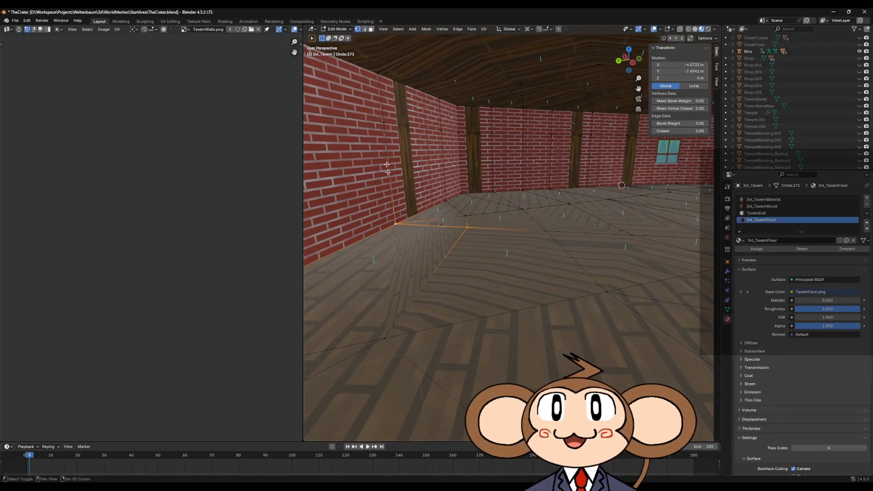
click(383, 123)
key(shift+s)
click(476, 232)
middle_drag(465, 228, 449, 251)
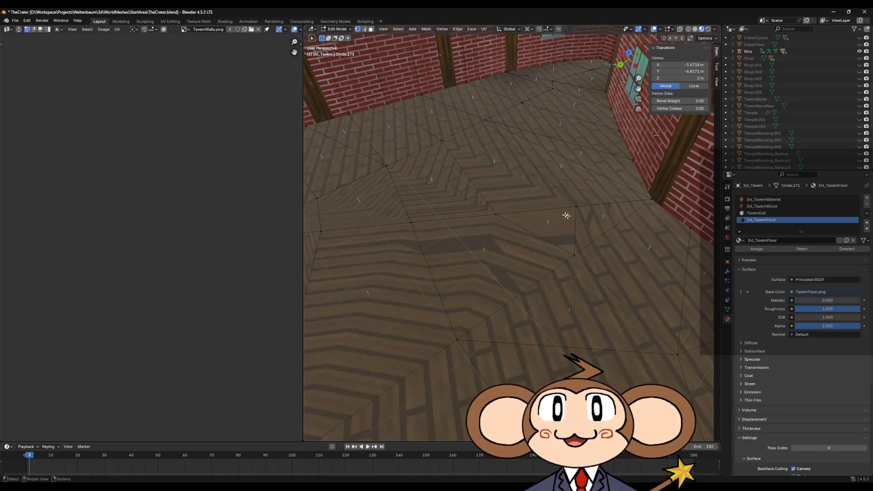
middle_drag(515, 214, 476, 225)
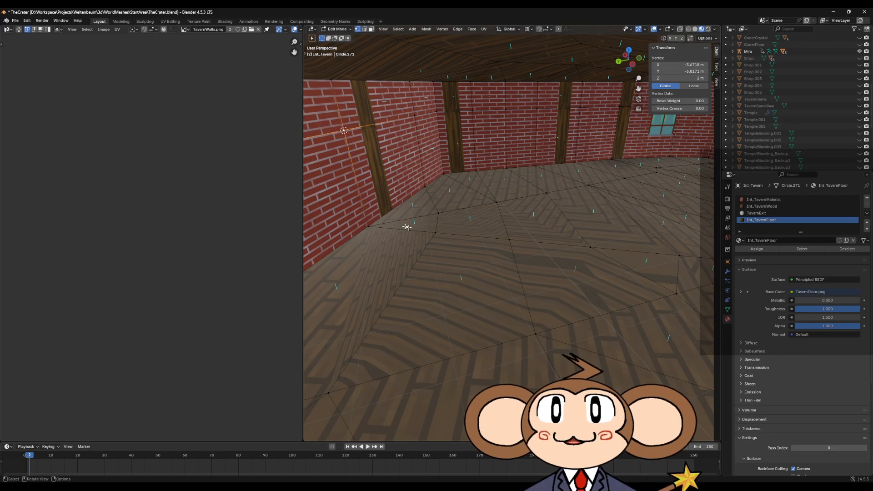
Extrude the floor vertex nearest the brick wall and flatten it to the 3D cursor's height with a Z scale of 0.
click(437, 235)
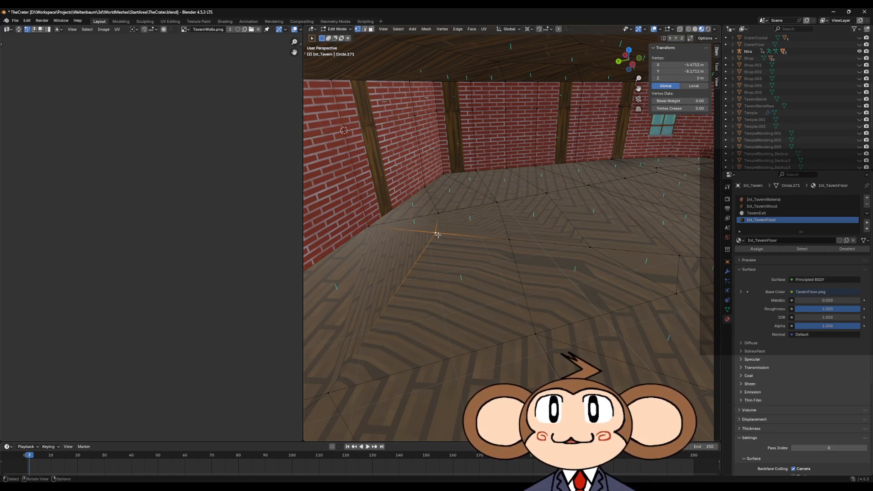
key(s)
key(z)
key(0)
key(Return)
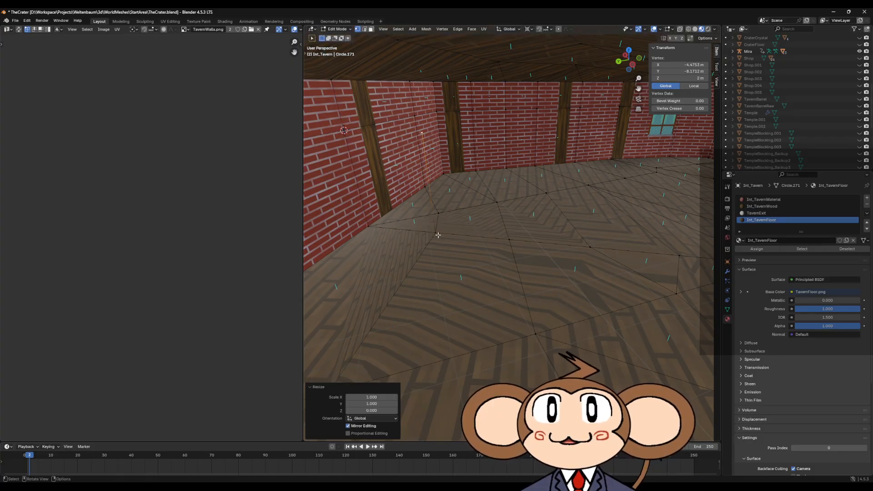
Fill the first lower partition face between the brick wall edge and the raised vertex.
shift+click(344, 131)
shift+click(436, 233)
shift+click(369, 225)
key(f)
middle_drag(381, 222, 480, 229)
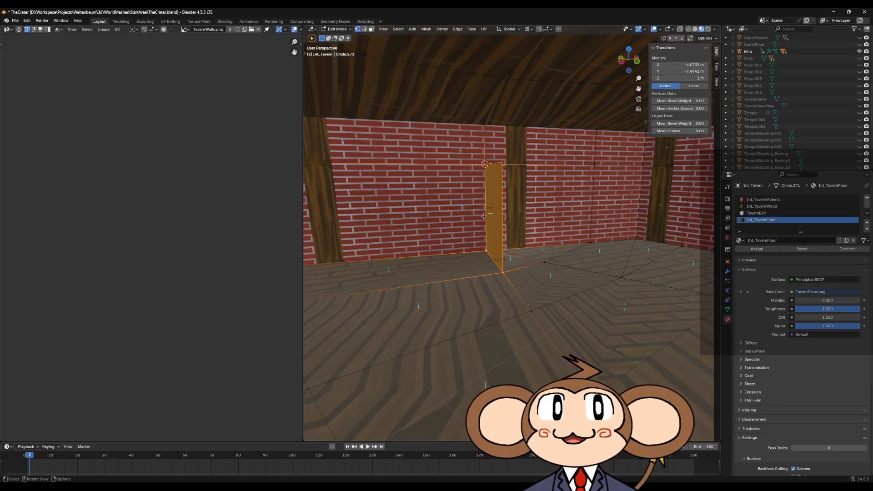
middle_drag(479, 221, 504, 255)
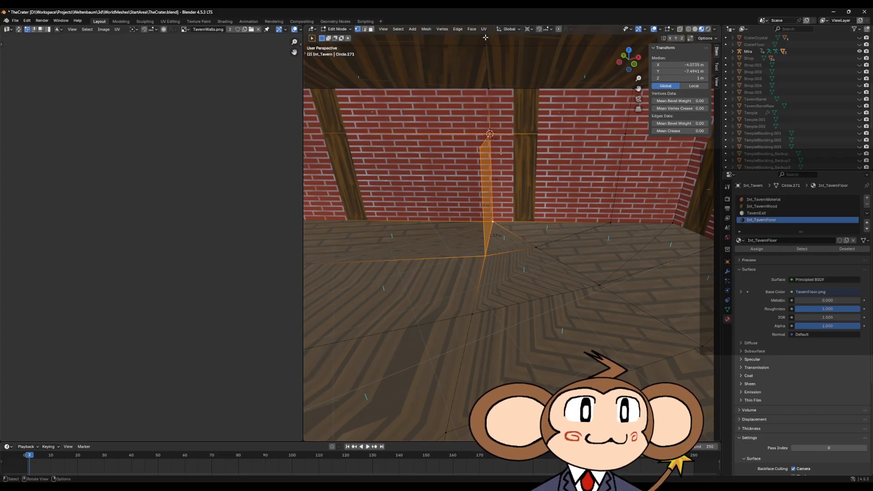
middle_drag(512, 213, 516, 237)
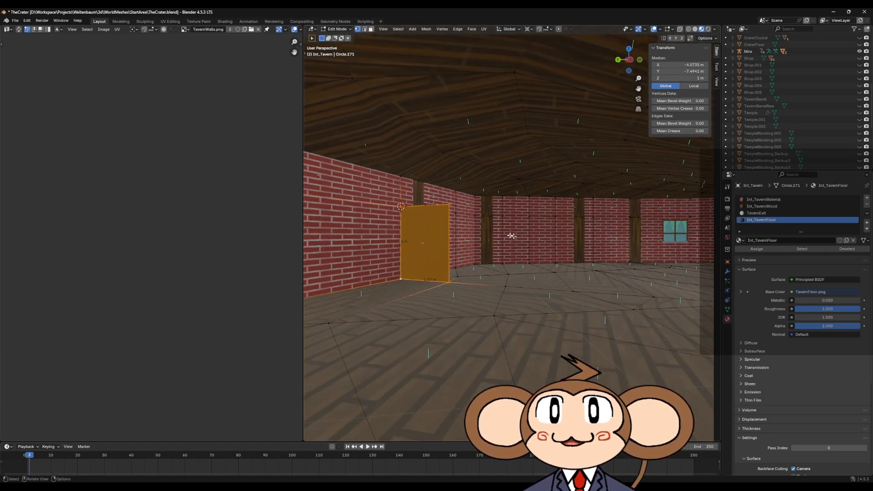
Fill the face between the first lower partition face and the ceiling vertices above it.
scroll(427, 217, up, 1)
click(435, 196)
shift+click(428, 144)
shift+click(381, 202)
shift+click(381, 167)
middle_drag(412, 170, 438, 175)
key(f)
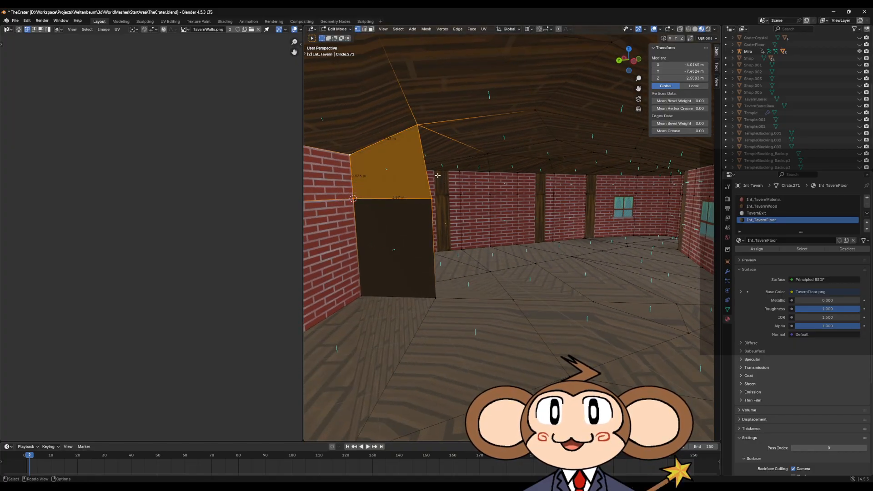
Extrude the next floor vertex along the partition line and bring it to the 3D cursor's height with a Z scale of 0.
click(519, 304)
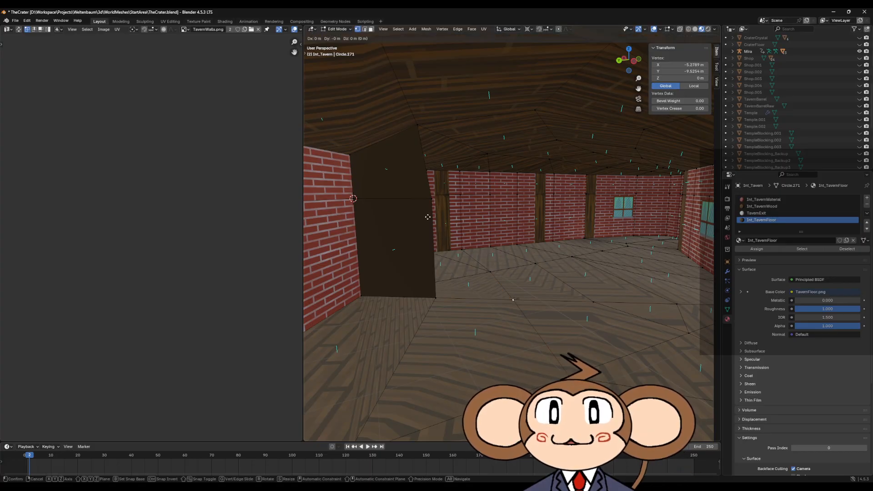
key(s)
key(z)
key(0)
key(Return)
key(g)
key(z)
key(2)
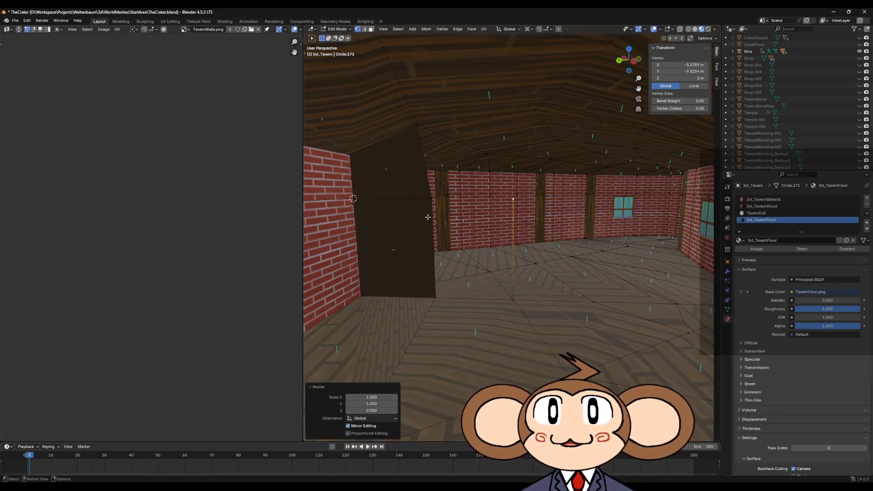
Fill the second lower partition face between the two raised vertices and their floor vertices.
click(431, 199)
shift+click(514, 200)
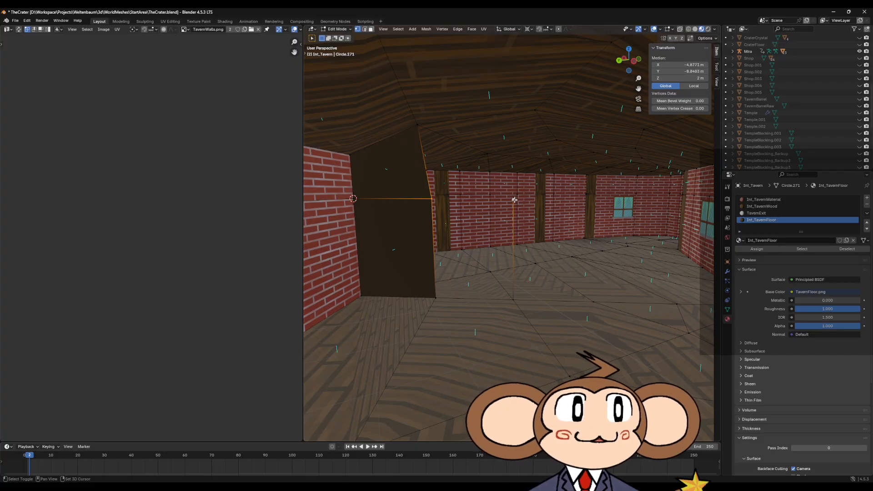
shift+click(512, 294)
shift+click(436, 298)
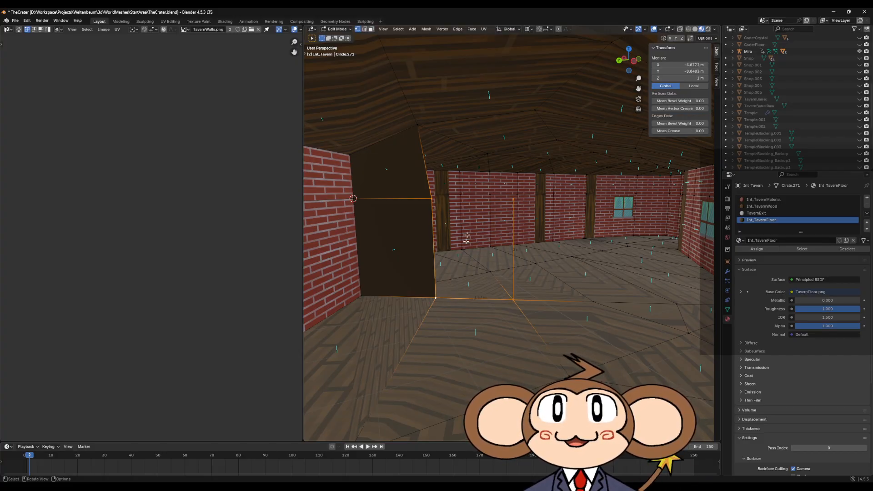
key(f)
Close the partition above the second lower face with a face up to the two ceiling vertices.
middle_drag(478, 178, 517, 163)
click(512, 201)
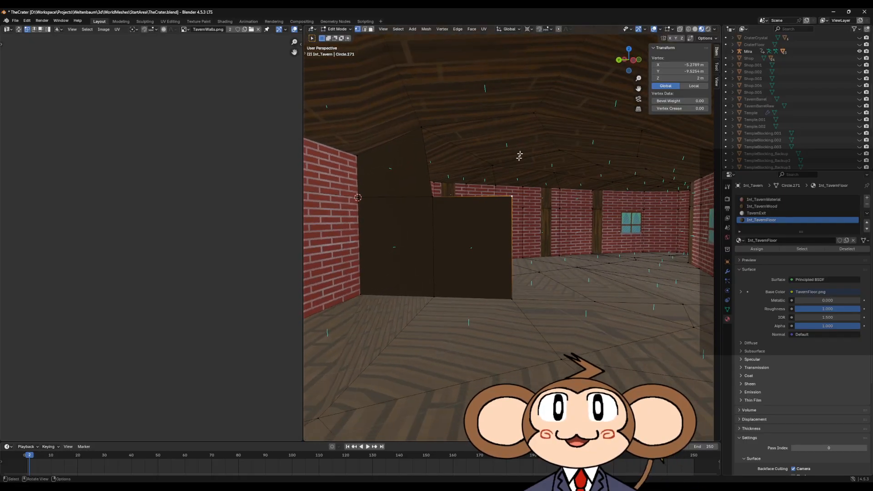
shift+click(535, 116)
shift+click(424, 129)
shift+click(435, 187)
key(f)
middle_drag(556, 229, 505, 233)
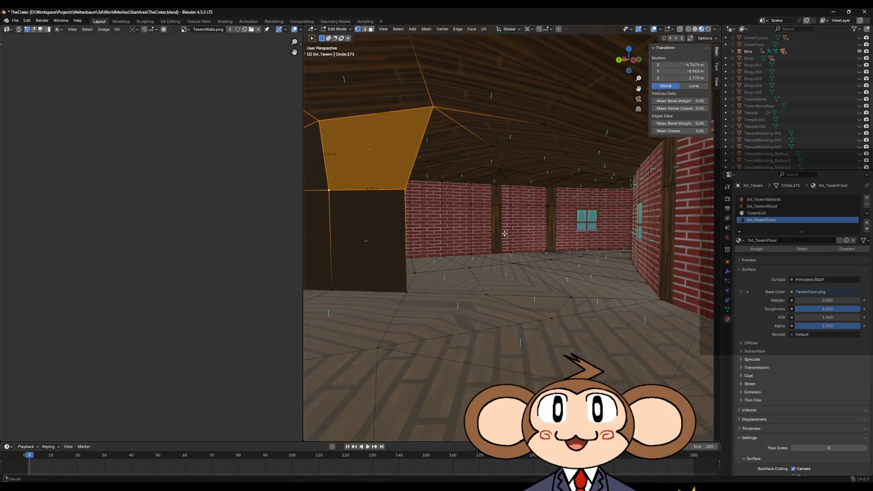
Extrude the third floor vertex of the partition line and level it with the 3D cursor using a Z scale of 0.
click(483, 300)
middle_drag(483, 301, 496, 304)
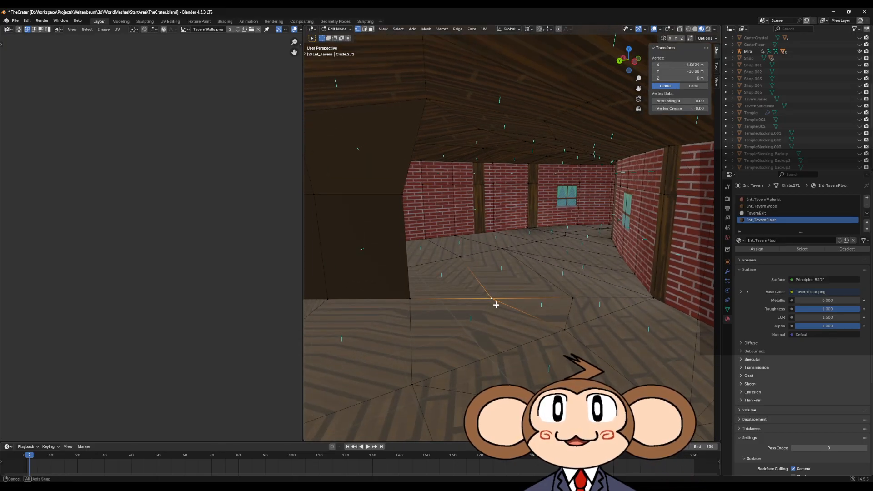
key(e)
right_click(426, 225)
text(sz0)
key(Return)
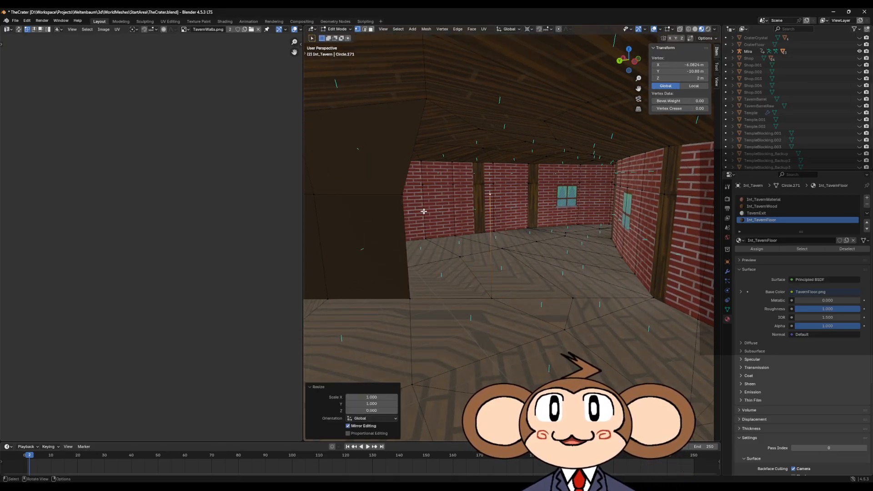
Fill the third lower partition face from the second section's free edge to the newly raised vertex.
shift+click(401, 195)
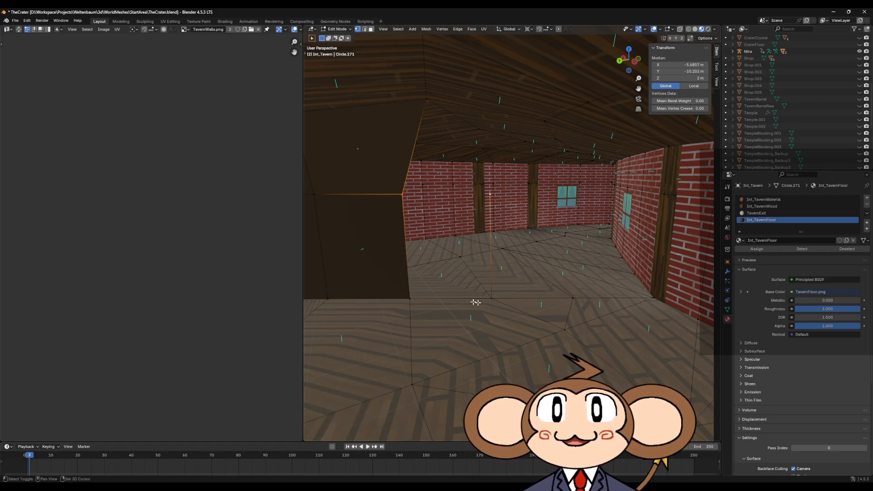
shift+click(491, 299)
shift+click(412, 299)
key(f)
middle_drag(432, 292, 490, 264)
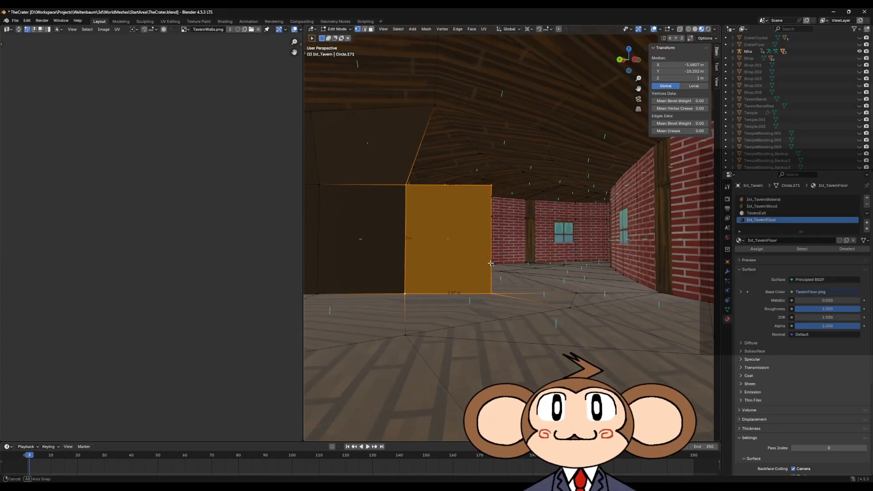
middle_drag(504, 214, 505, 204)
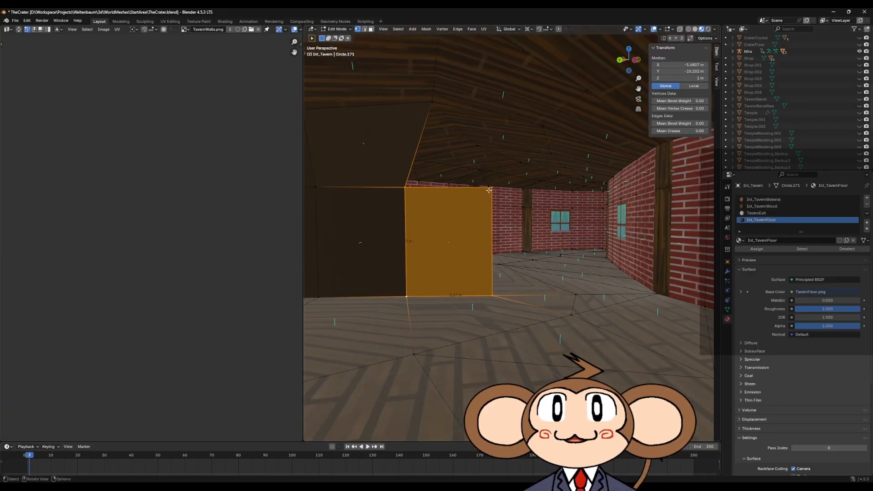
Fill the upper partition face between the third lower face and the ceiling.
click(491, 188)
shift+click(542, 128)
shift+click(432, 103)
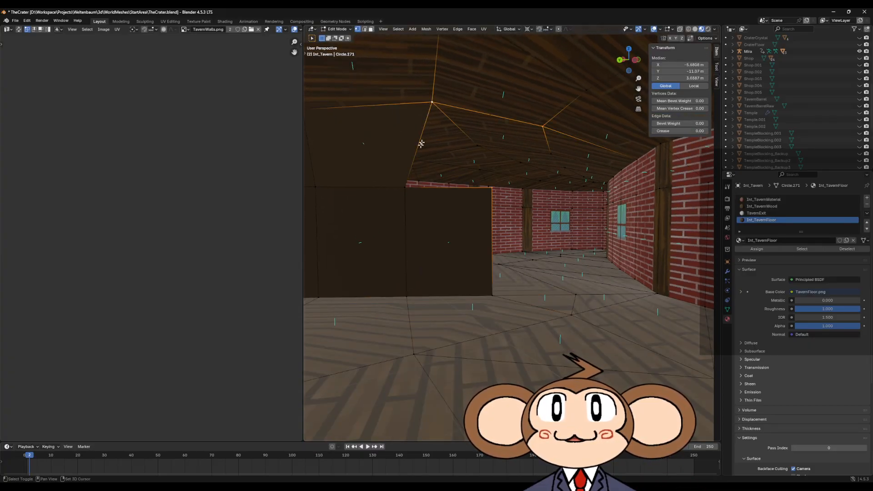
shift+click(403, 186)
key(f)
middle_drag(487, 216, 516, 248)
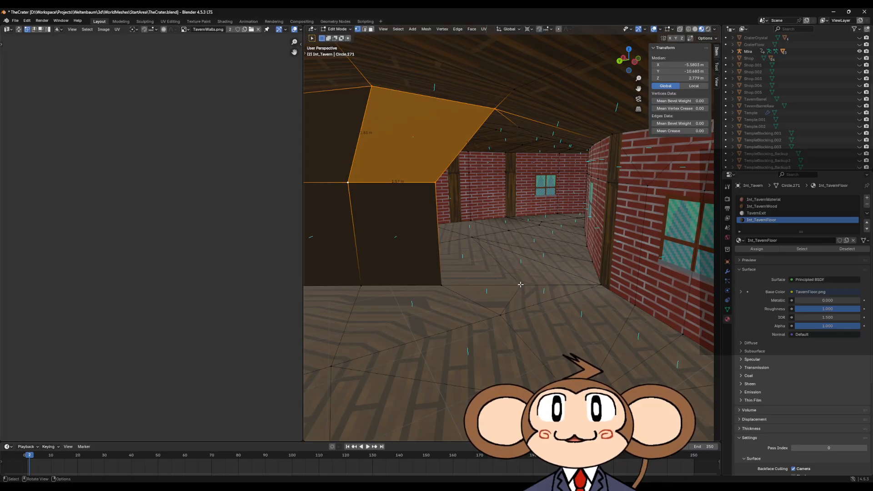
Examine the height and width of the existing entrance by selecting its corner vertices, and compare them with the floor vertices at the partition.
middle_drag(521, 283, 587, 203)
click(582, 200)
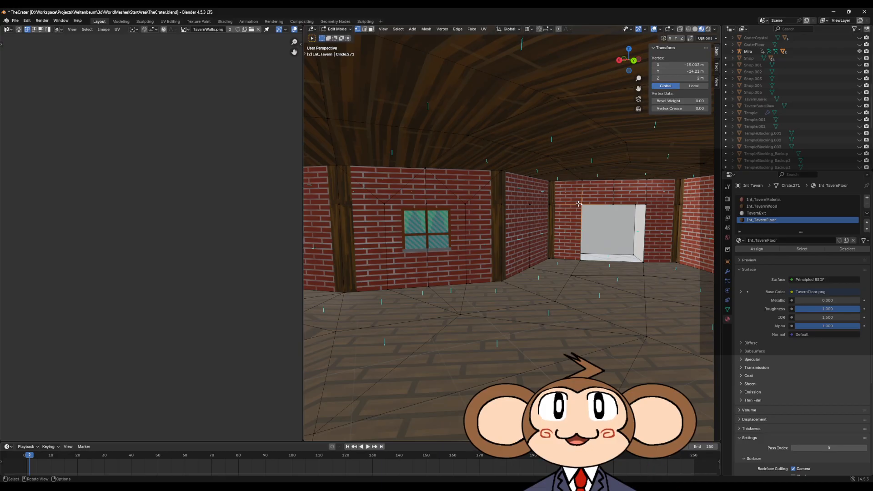
middle_drag(560, 219, 544, 263)
click(474, 213)
middle_drag(473, 213, 612, 223)
click(655, 210)
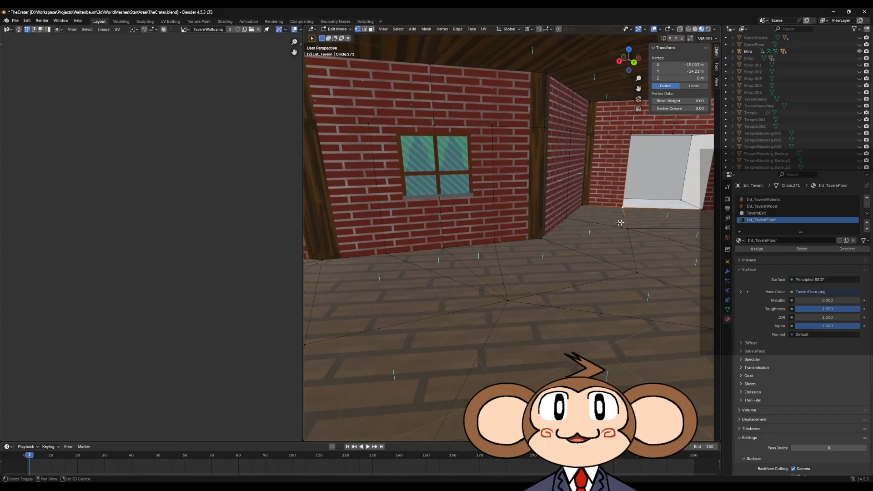
shift+click(703, 211)
middle_drag(672, 244, 481, 273)
click(463, 272)
shift+click(389, 291)
Slide the floor vertex beside the partition's open end along its edge towards the window wall by a factor of about 0.269.
click(499, 257)
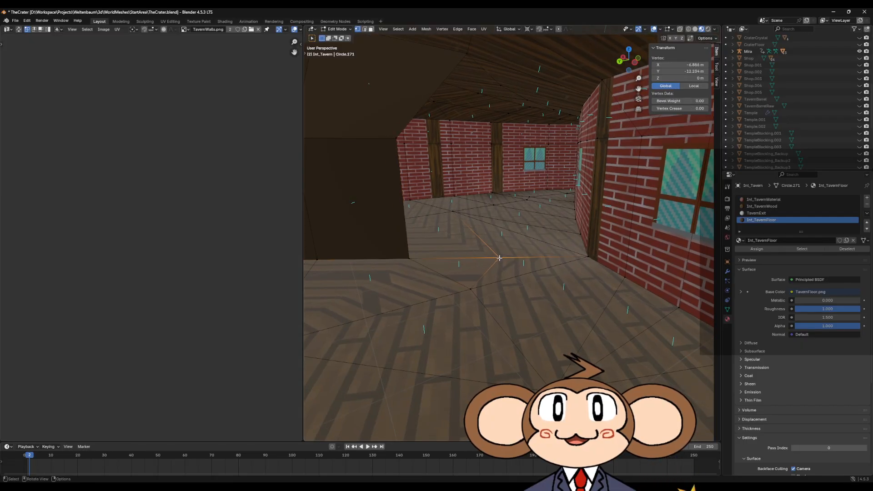
key(g)
key(g)
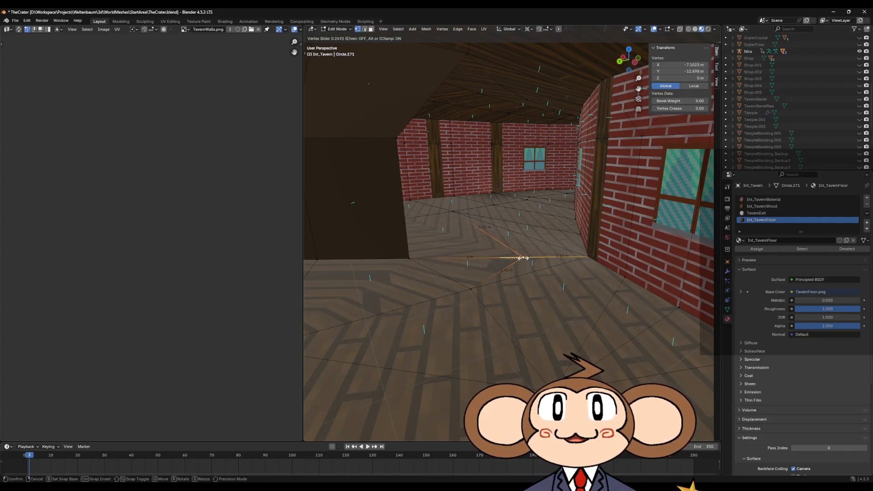
click(523, 258)
middle_drag(525, 261, 536, 275)
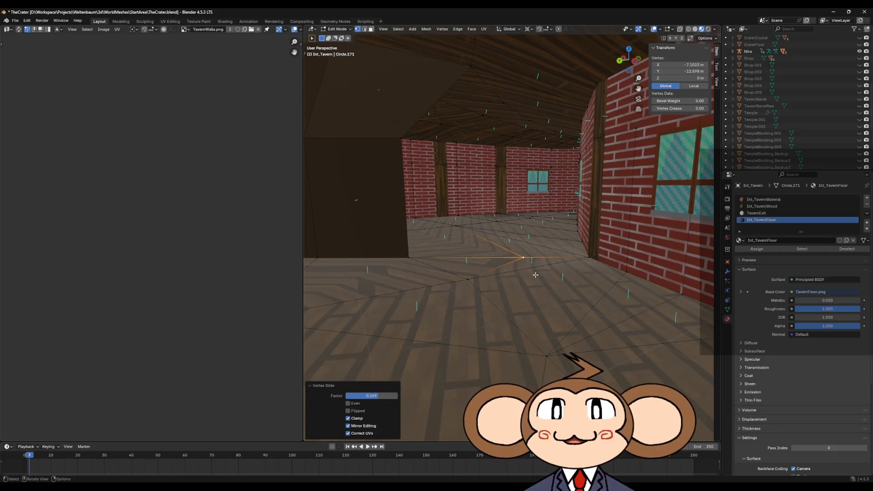
Extrude the slid floor vertex and raise it to the 3D cursor's 2 m height with a Z scale of 0.
key(e)
text(sz)
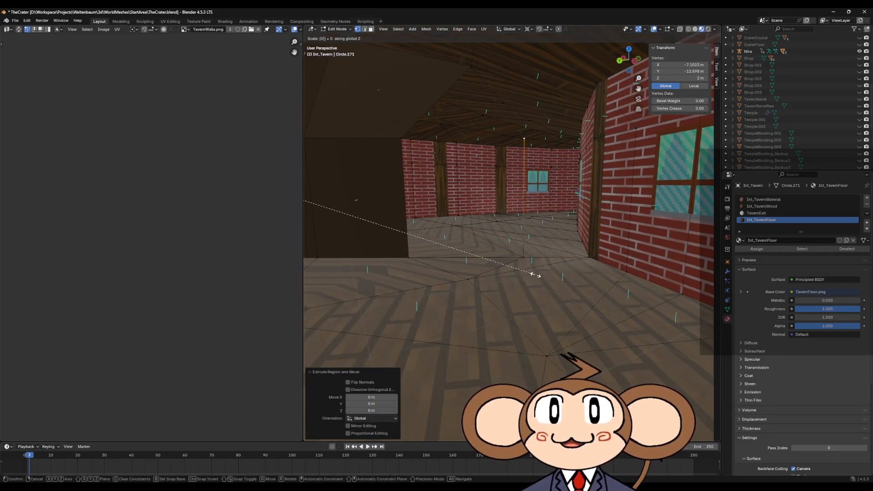
text(0)
key(Return)
Fill a triangular face above the doorway between its two upper corners and the ceiling vertex.
click(525, 136)
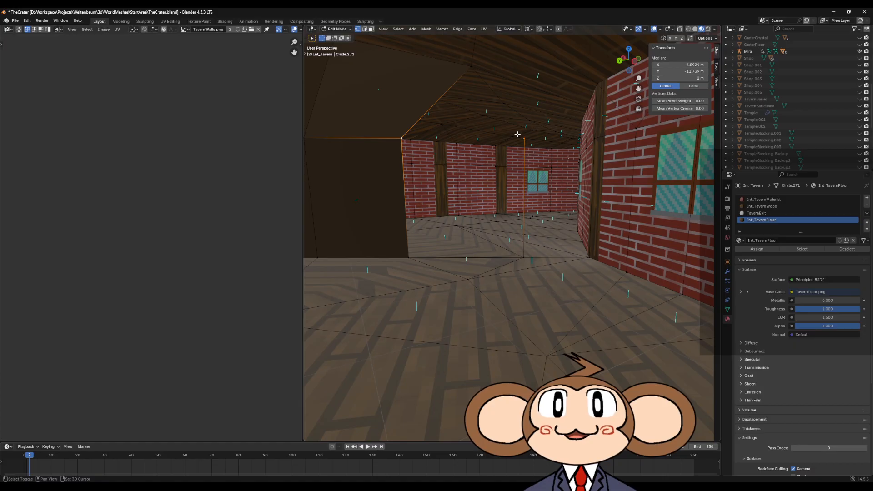
shift+click(405, 136)
shift+click(469, 68)
mouse_move(470, 69)
middle_down()
mouse_move(564, 193)
mouse_move(473, 79)
middle_up()
key(f)
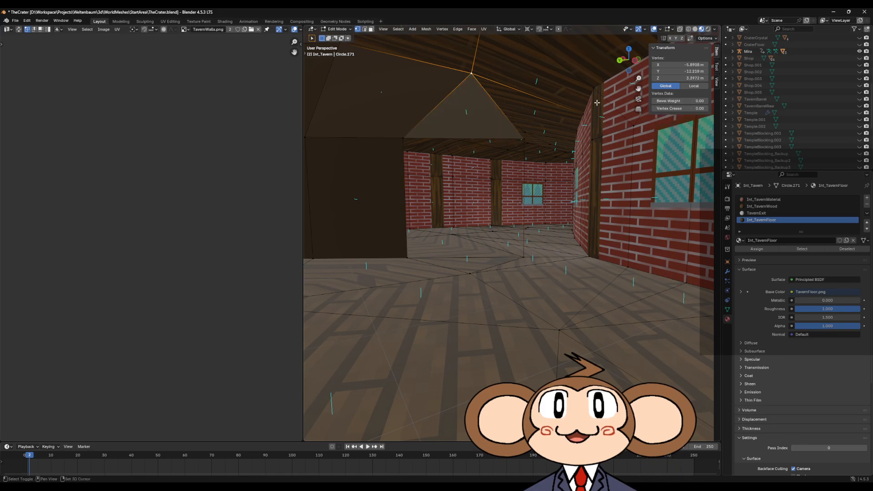
Fill the upper face between the doorway triangle, the ceiling and the wooden post at the window wall.
shift+click(591, 142)
shift+click(527, 139)
key(f)
middle_drag(574, 126, 602, 155)
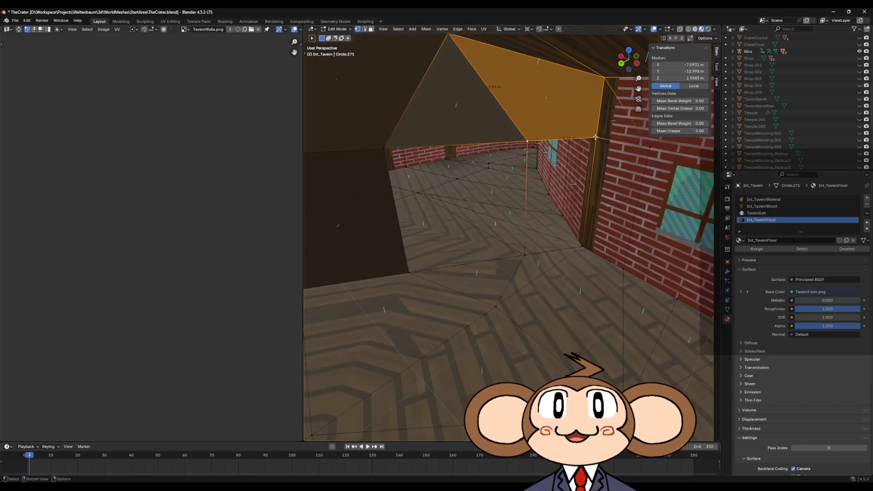
Fill the lower partition face between the doorway's side edge and the wooden post at the window wall.
click(595, 137)
shift+click(582, 246)
shift+click(525, 254)
shift+click(526, 143)
key(f)
middle_drag(568, 227, 543, 221)
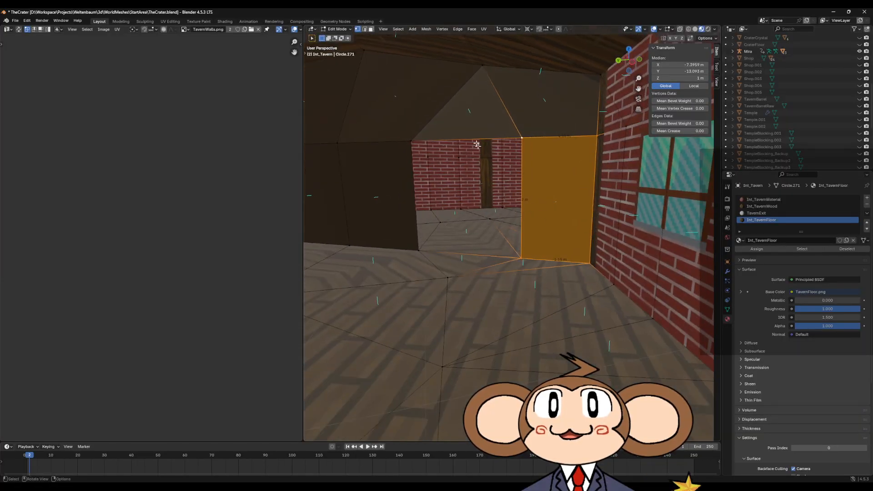
Delete the upper partition faces between the lower panels and the ceiling, including the ones above the doorway.
click(553, 94)
shift+middle_drag(552, 94, 591, 131)
shift+click(571, 123)
shift+click(530, 103)
shift+click(501, 103)
shift+click(461, 110)
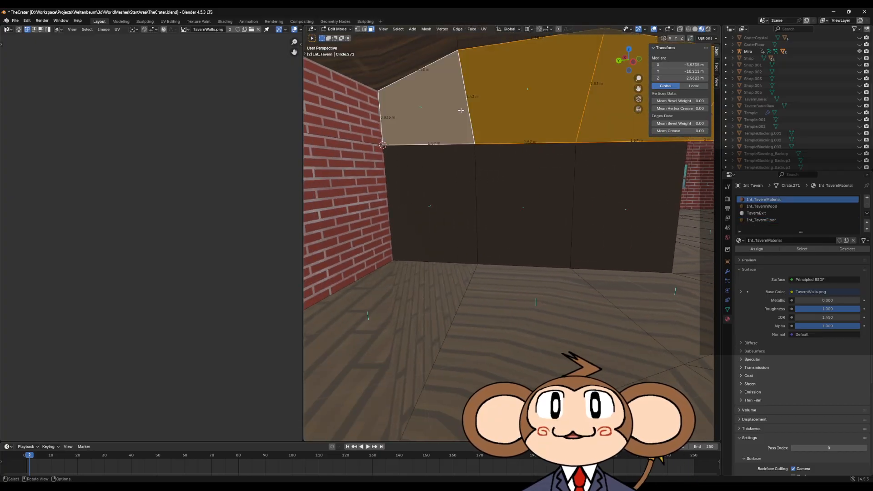
key(x)
click(454, 109)
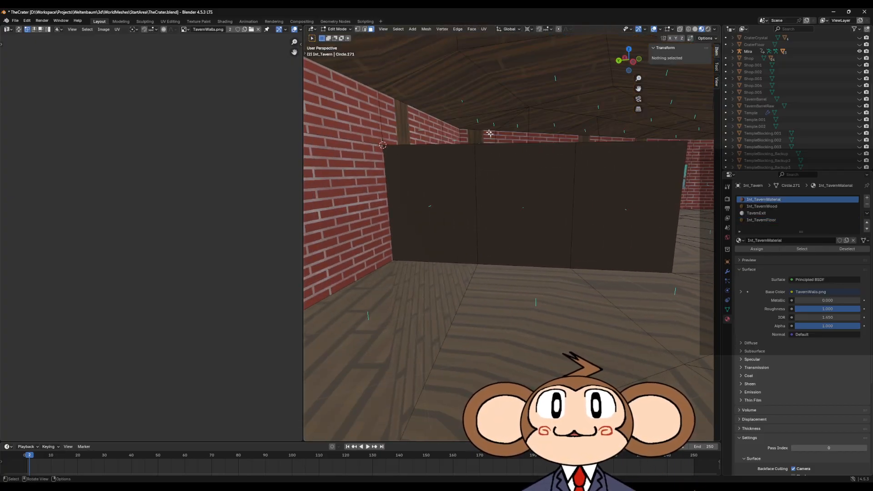
scroll(527, 161, down, 5)
middle_drag(527, 161, 468, 201)
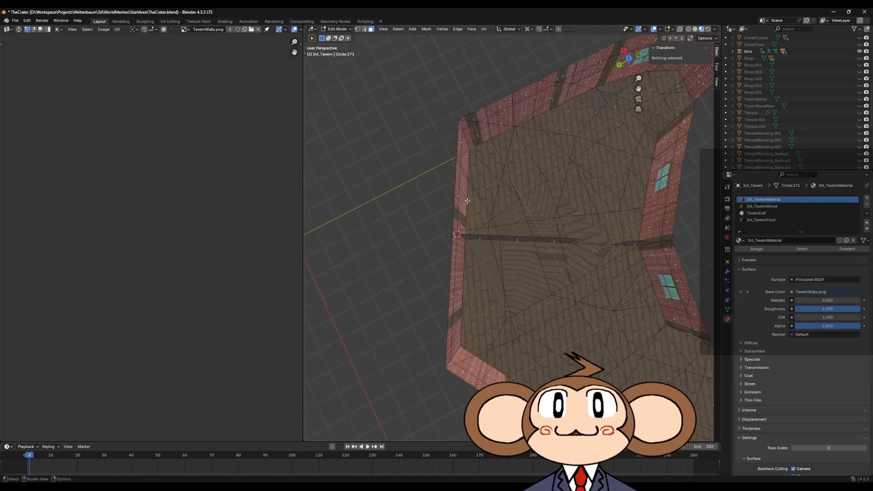
alt+click(564, 250)
middle_drag(589, 250, 337, 196)
scroll(488, 217, up, 3)
scroll(487, 218, up, 3)
Extrude the top edges of the lower partition panels on both sides of the doorway straight up by about 6 m.
click(365, 29)
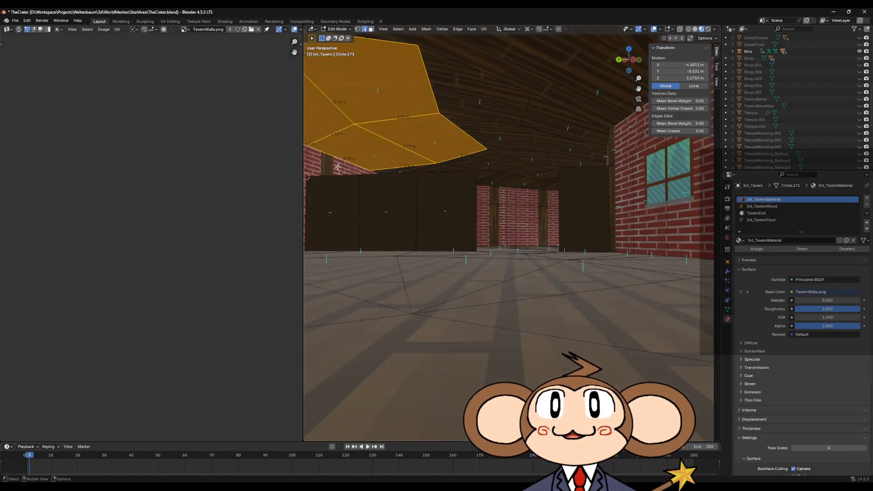
click(331, 172)
shift+middle_drag(357, 189, 378, 174)
shift+click(381, 173)
shift+click(444, 175)
middle_drag(566, 189, 582, 168)
shift+click(583, 172)
scroll(593, 194, down, 6)
middle_drag(595, 197, 598, 232)
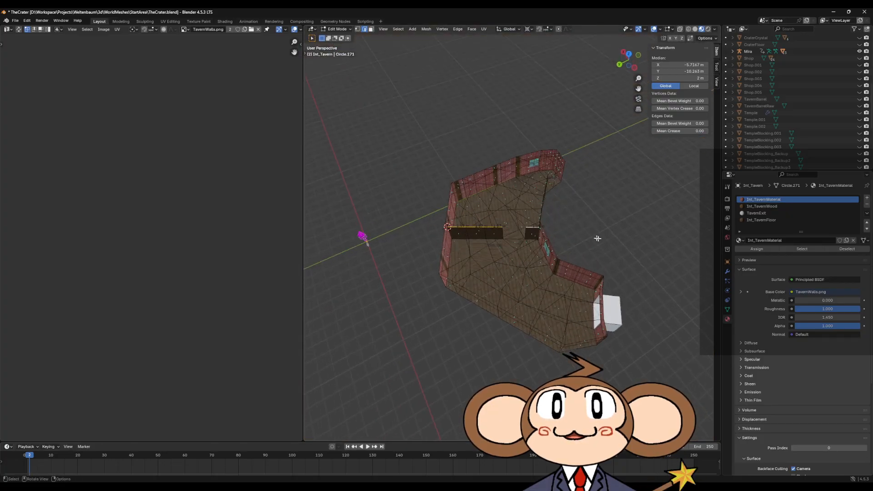
key(e)
right_click(604, 240)
key(s)
click(603, 241)
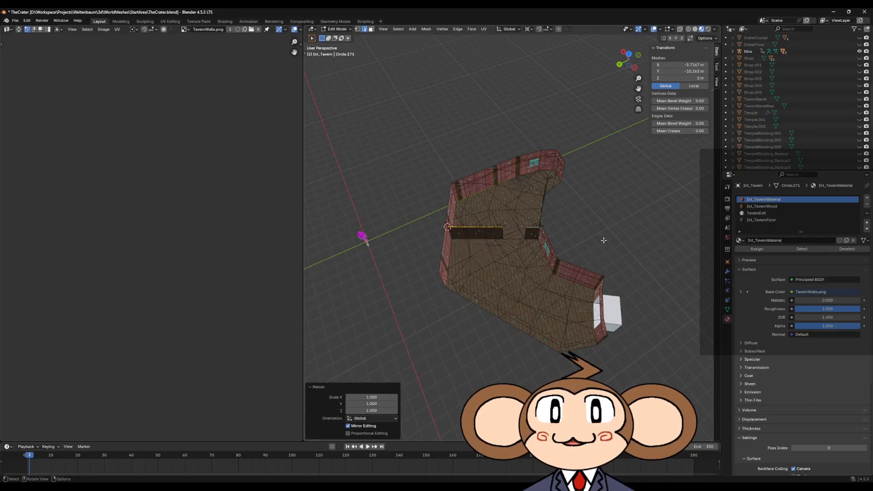
key(g)
key(z)
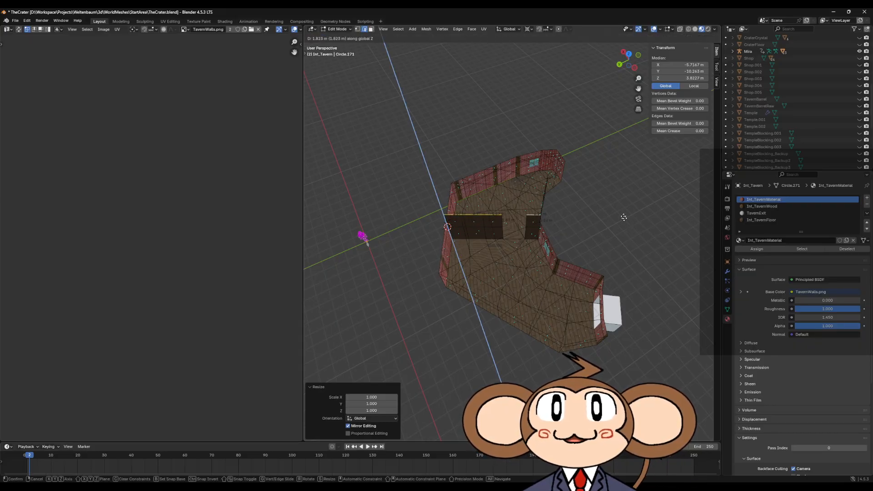
click(620, 181)
middle_drag(567, 274, 612, 274)
scroll(634, 269, down, 5)
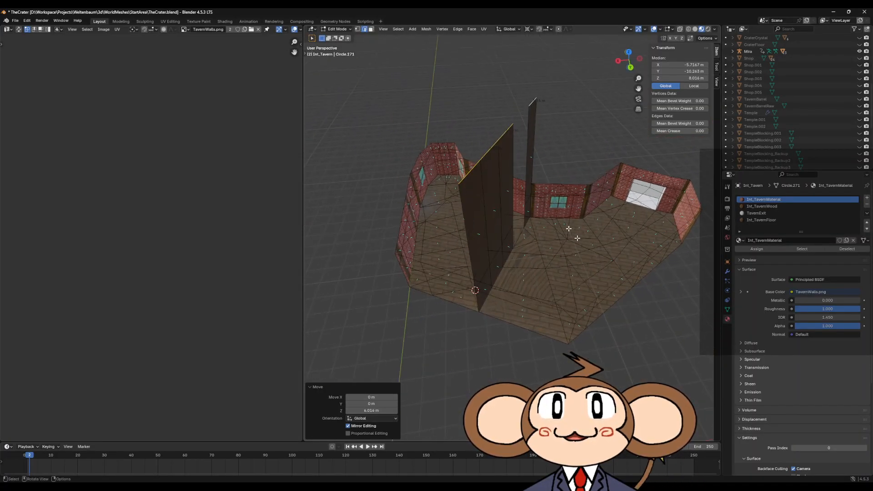
Switch to face selection and select the tall extruded partition face directly beside the doorway opening.
click(371, 29)
click(501, 177)
middle_drag(518, 182, 481, 129)
scroll(475, 147, up, 4)
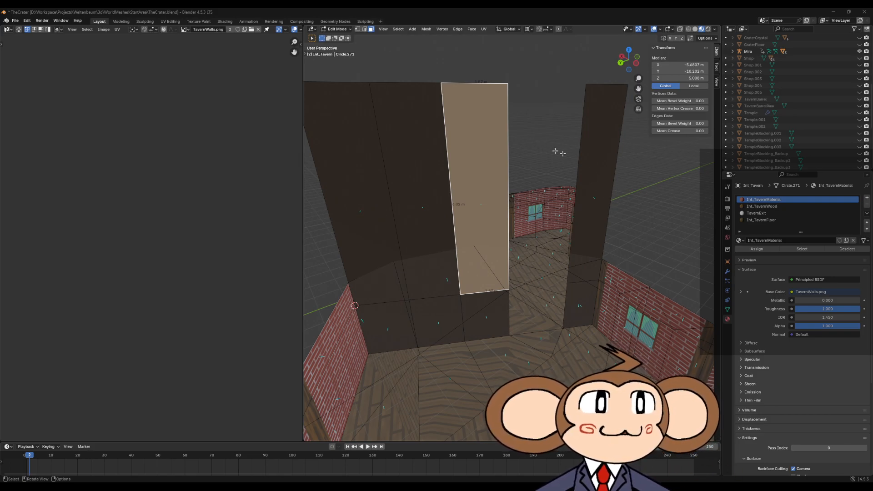
Turn the empty UV editor area into a Python Console.
click(11, 31)
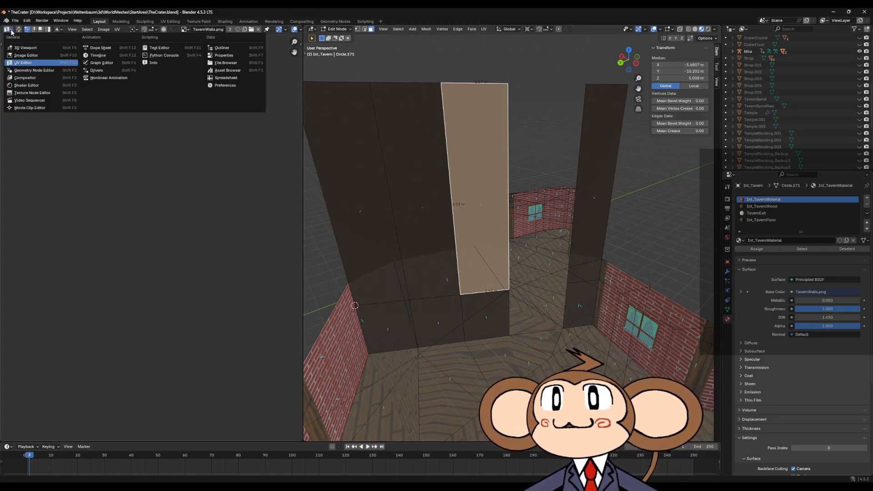
click(12, 31)
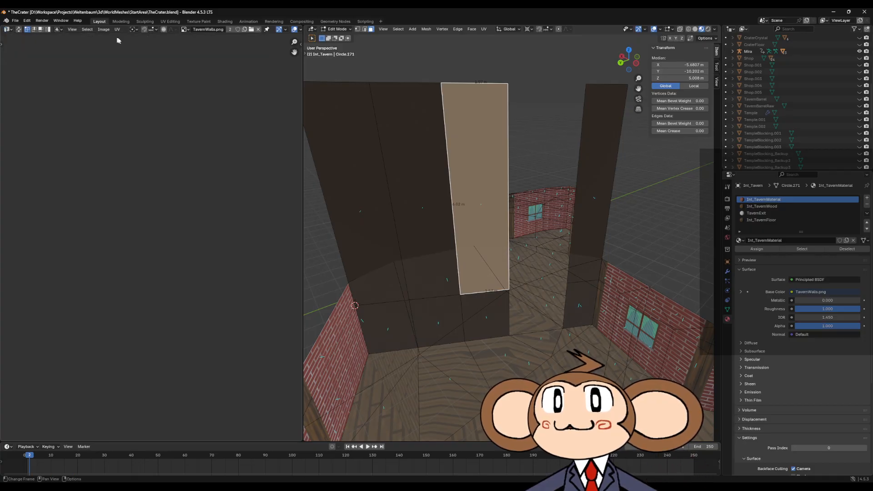
click(10, 30)
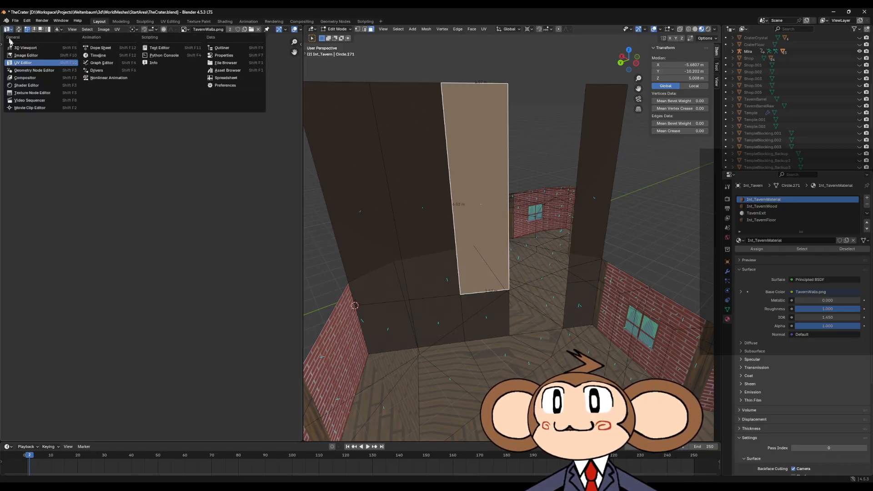
click(156, 56)
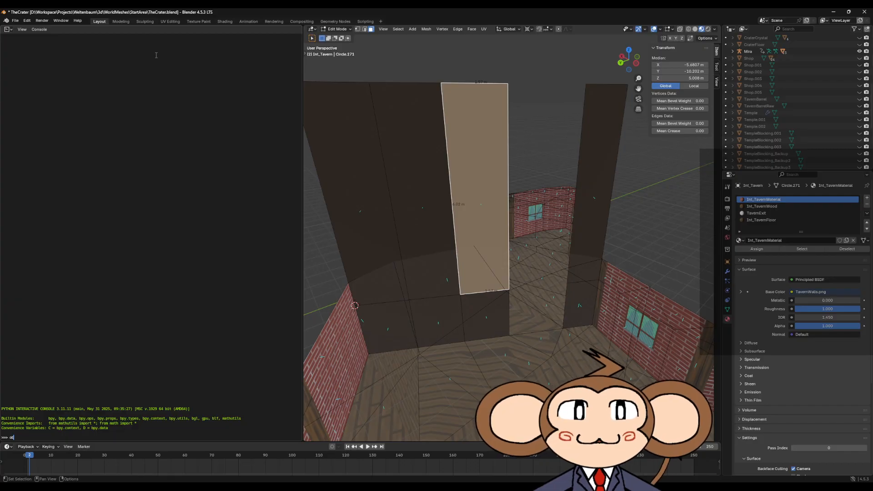
Enter obj = bpy.context.active_object in the console and discard the line.
text(j =)
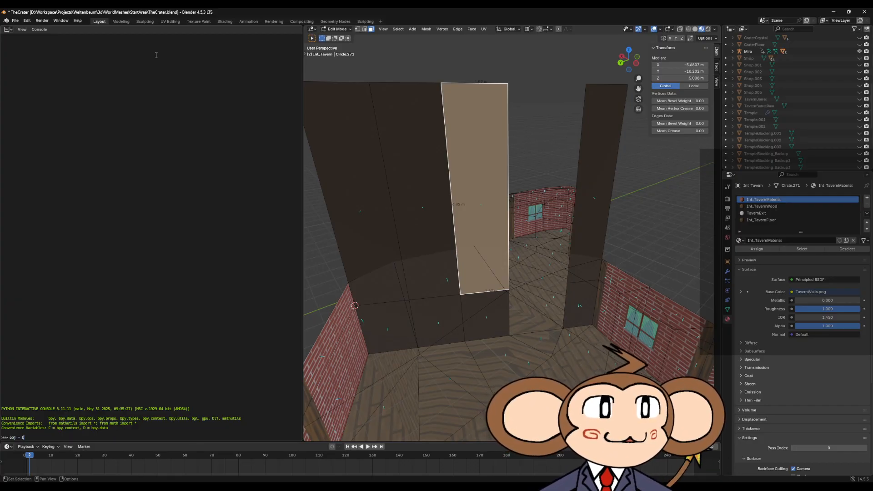
text( bpy)
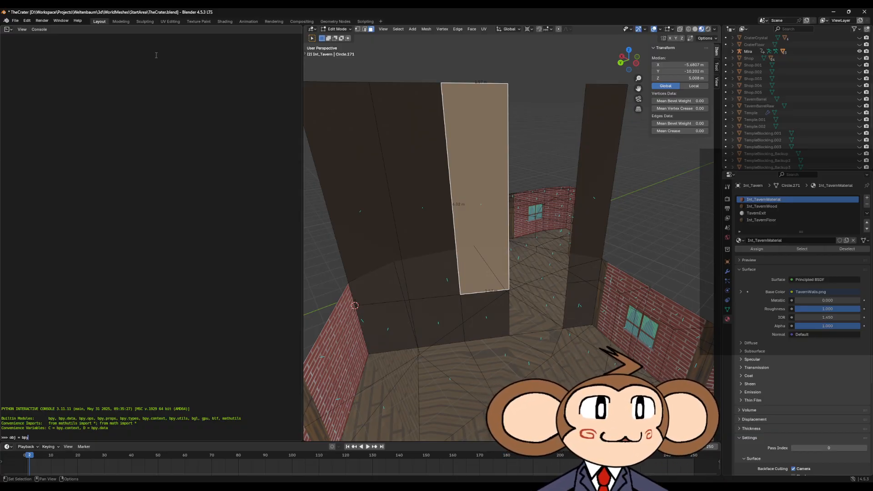
text(.conte)
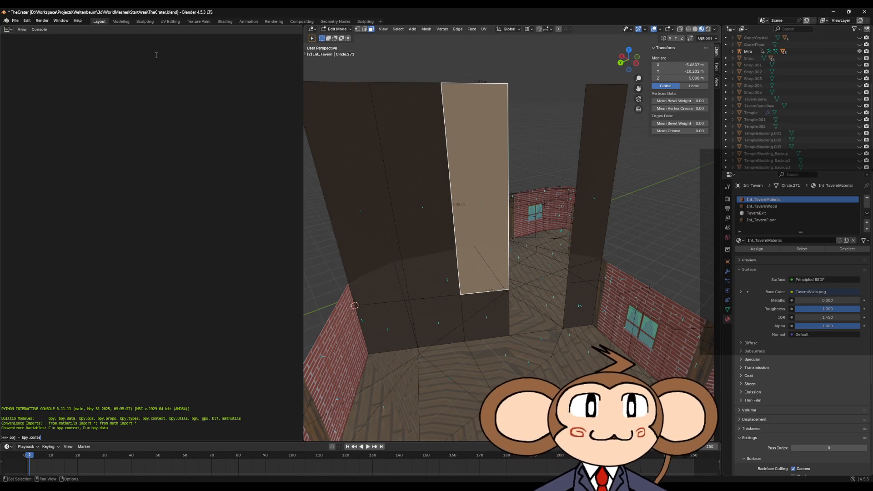
text(xt.al)
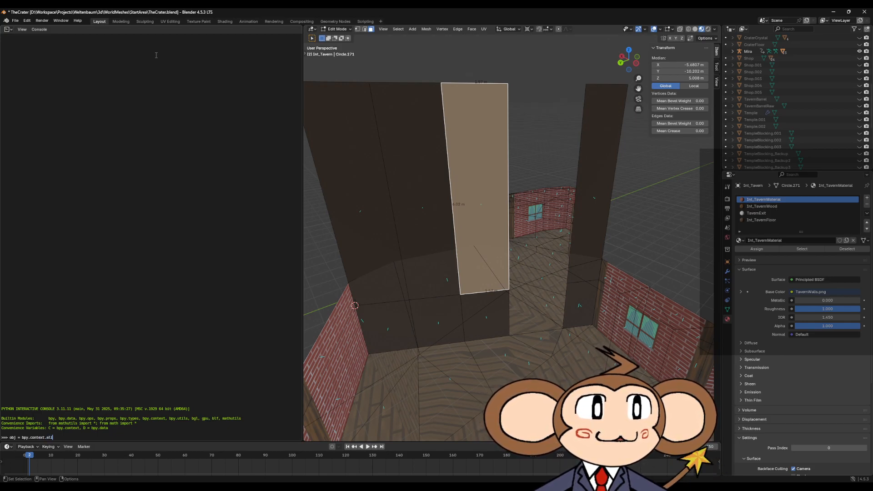
key(BackSpace)
key(BackSpace)
text(ctive_object)
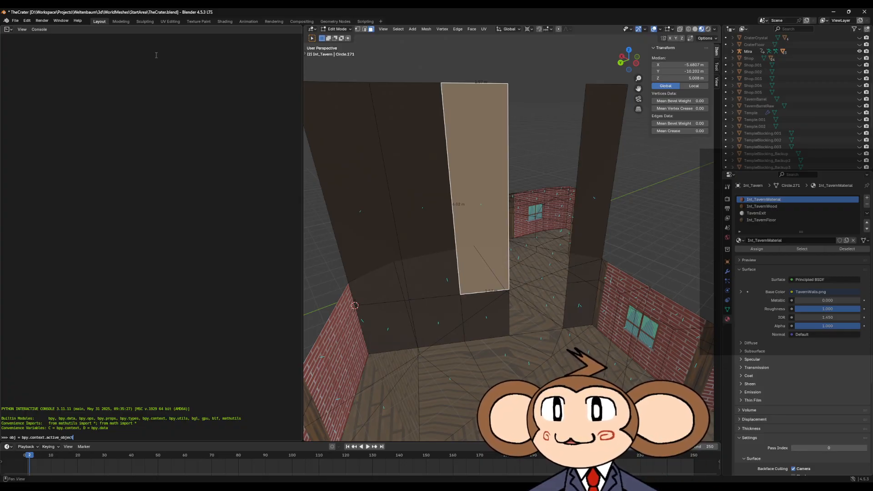
key(shift+Return)
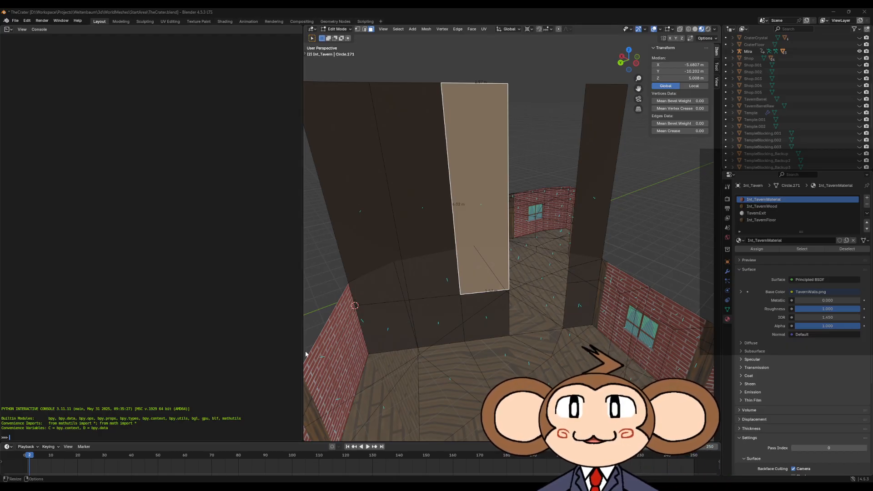
Try a pasted console script that prints poly.normal for the selected faces of the active mesh, then clear the console.
right_click(19, 441)
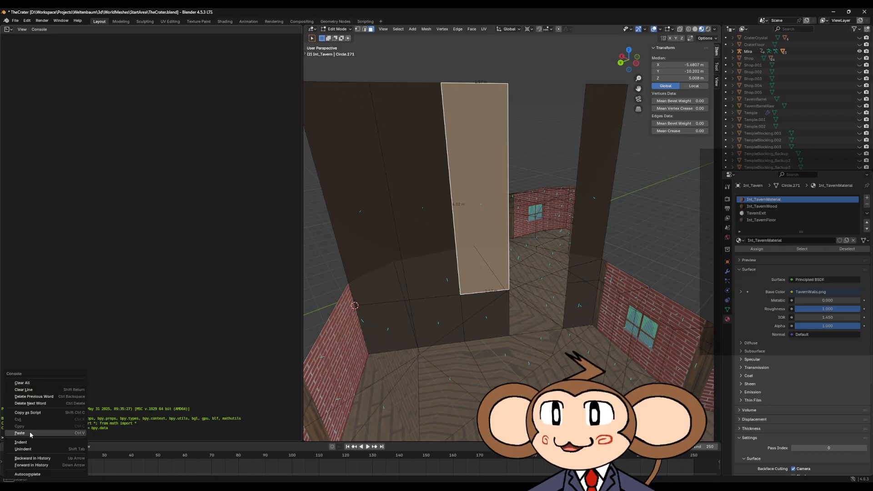
click(20, 433)
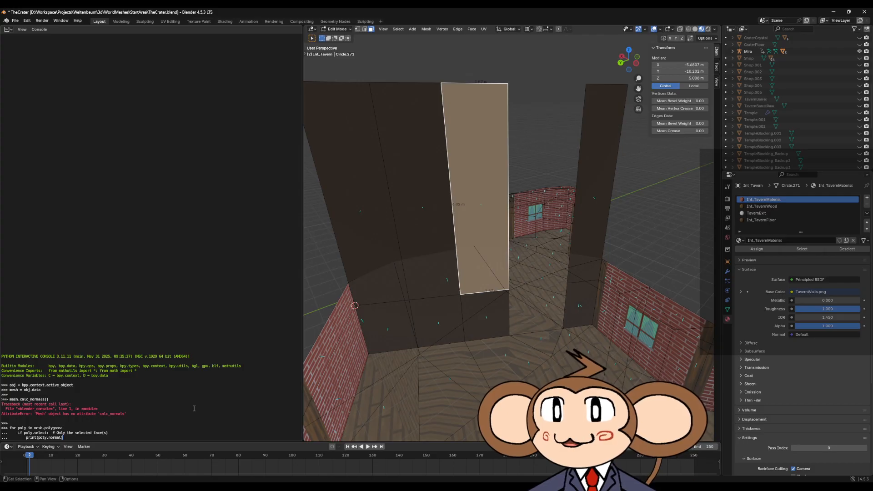
key(Return)
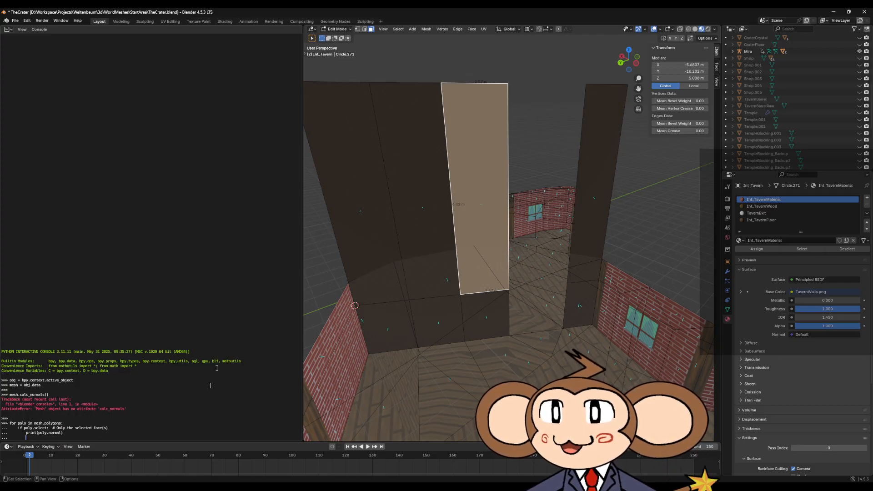
click(21, 29)
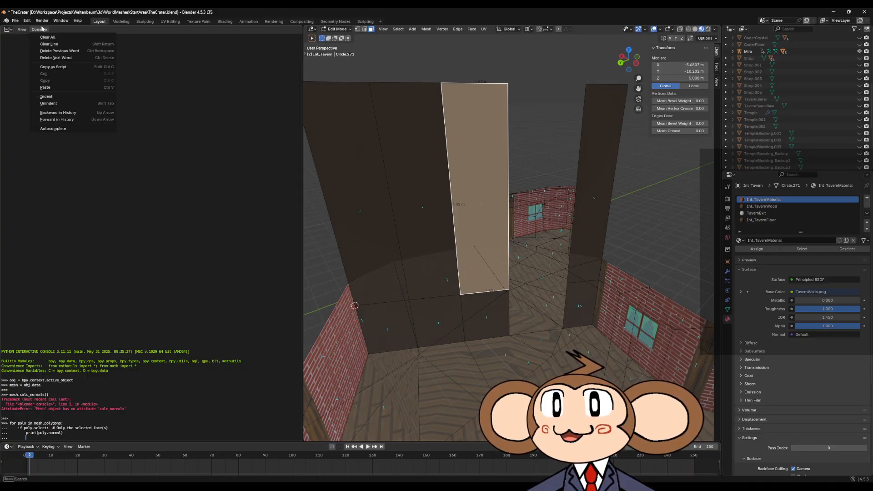
click(55, 37)
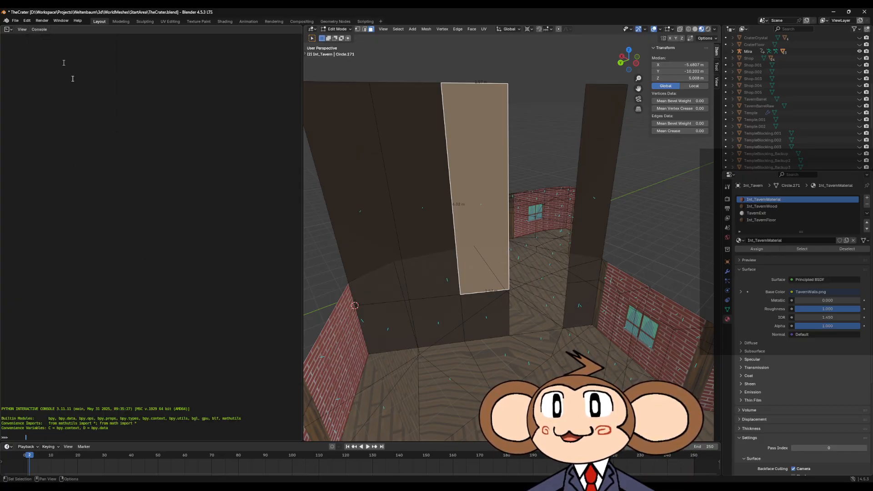
Try pasting the face-normal script into the console once more and clear the console again.
right_click(137, 390)
click(102, 388)
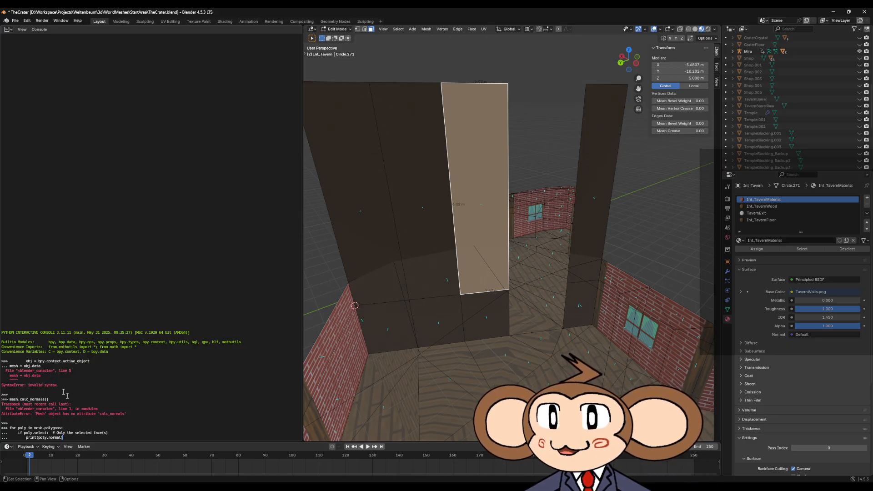
right_click(57, 227)
click(155, 166)
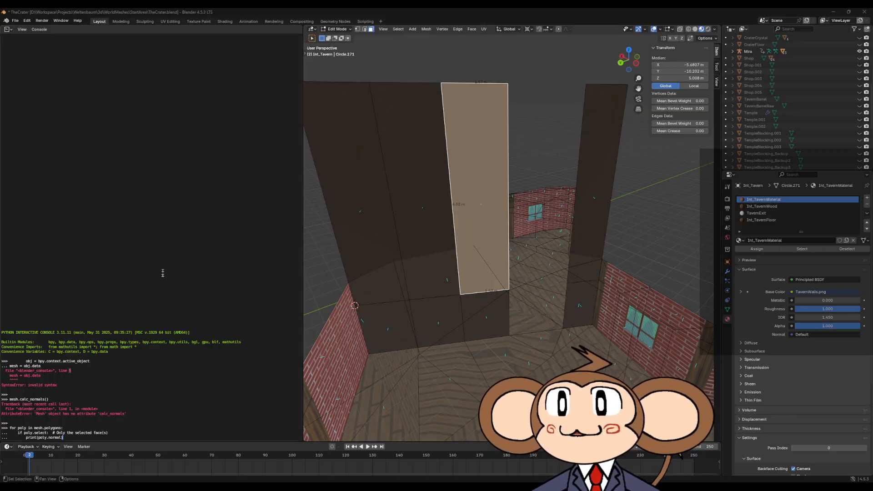
right_click(92, 343)
click(68, 291)
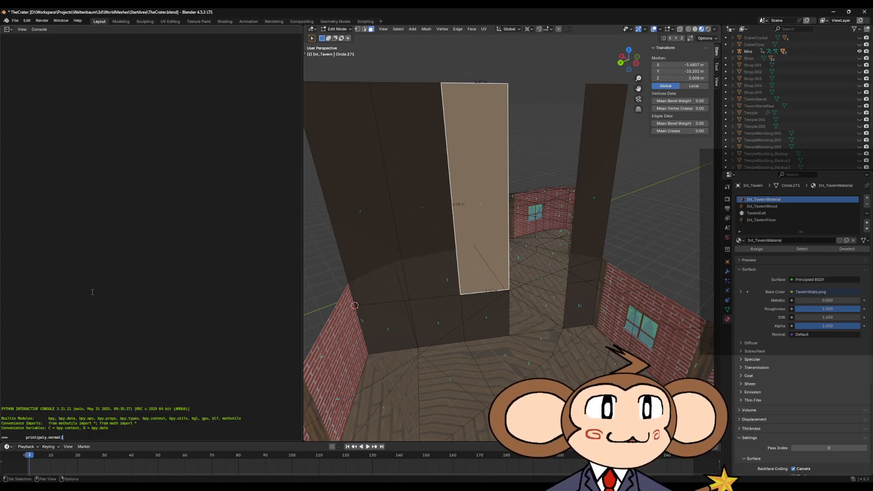
Turn the Python Console area into a Text Editor and create a new text block.
click(7, 29)
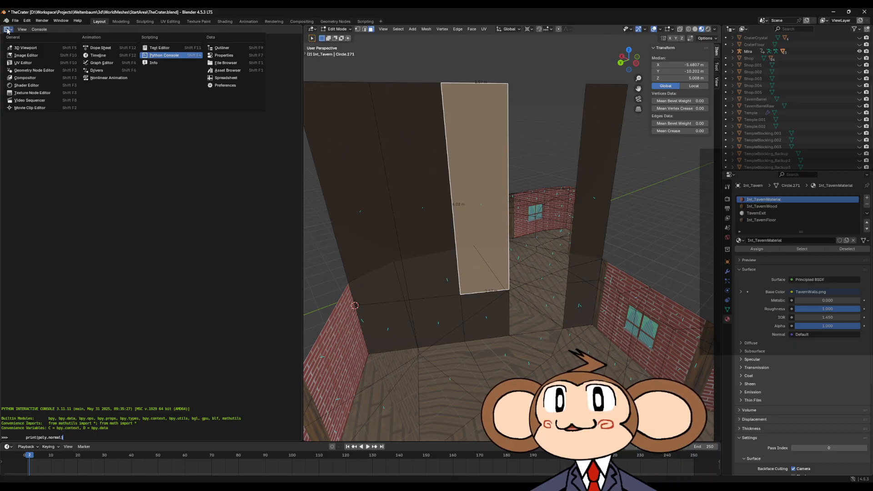
click(7, 30)
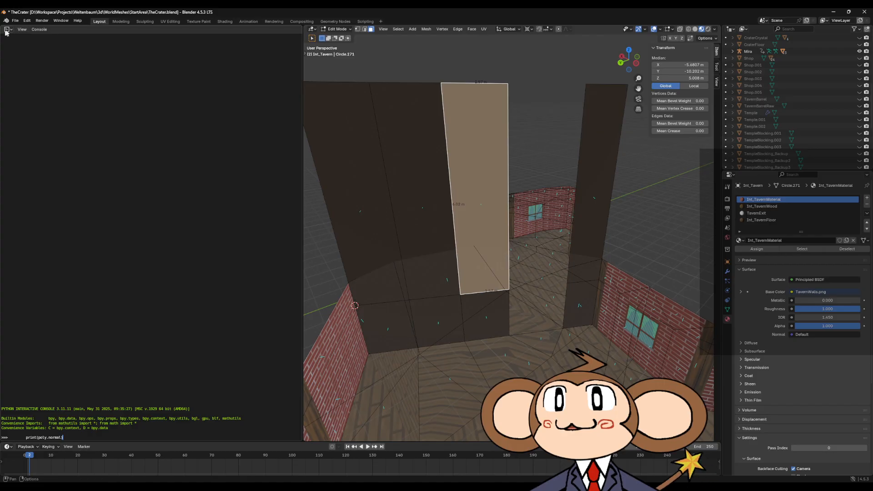
click(8, 31)
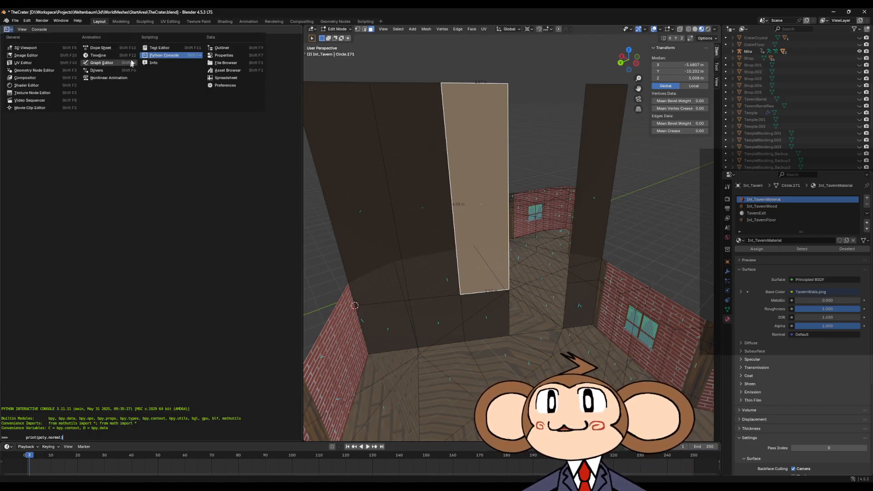
click(148, 48)
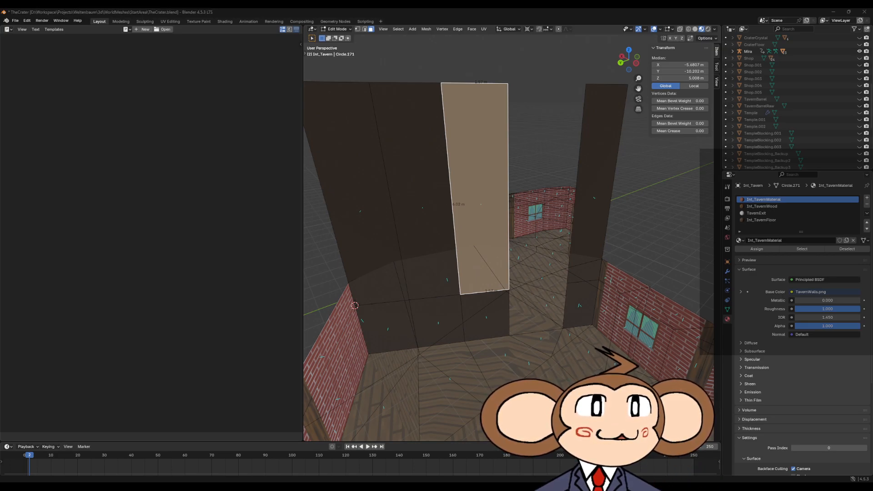
right_click(185, 187)
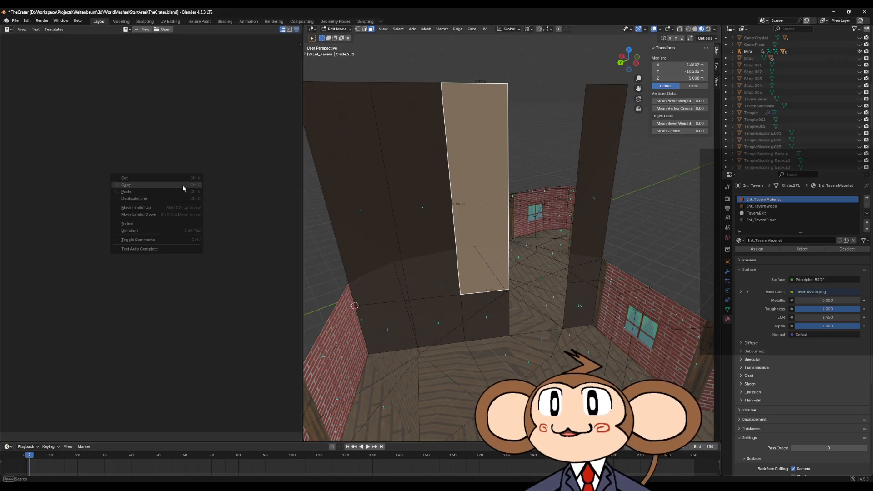
click(35, 29)
click(40, 37)
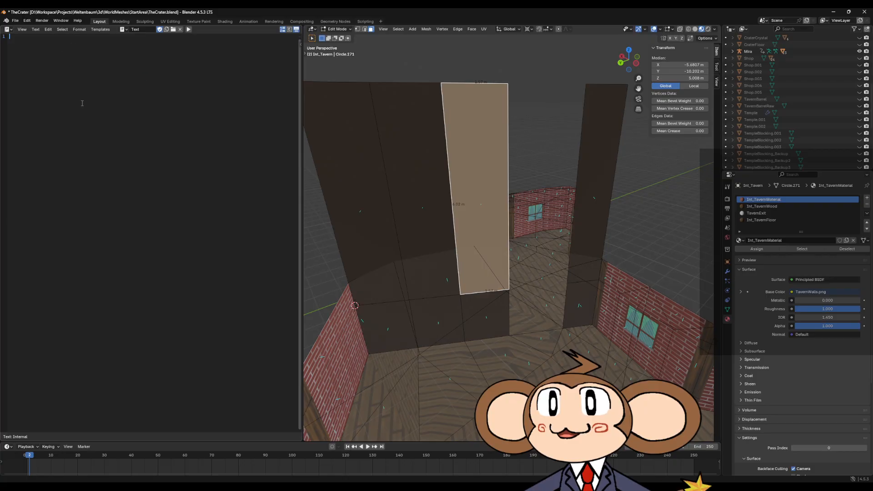
Insert a bpy script that prints each selected face's index and normal, and remove its "Only selected faces" comment.
text(import bpy  obj = bpy.context.active_object mesh = obj.data mesh.calc_normals()  for poly in mesh.polygons:     if poly.select:  # Only selected faces         print("Face", poly.index, "normal:", poly.normal))
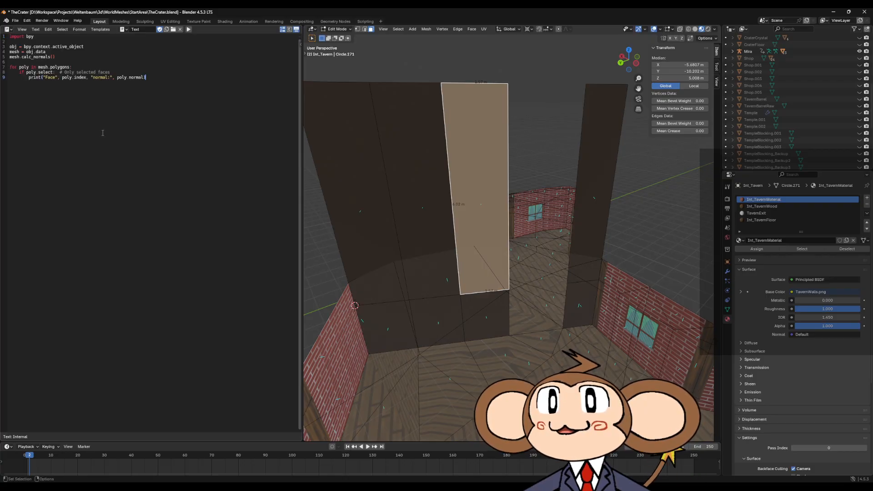
mouse_move(114, 72)
mouse_down()
mouse_move(60, 74)
mouse_move(64, 82)
mouse_move(67, 73)
mouse_move(111, 73)
mouse_up()
key(BackSpace)
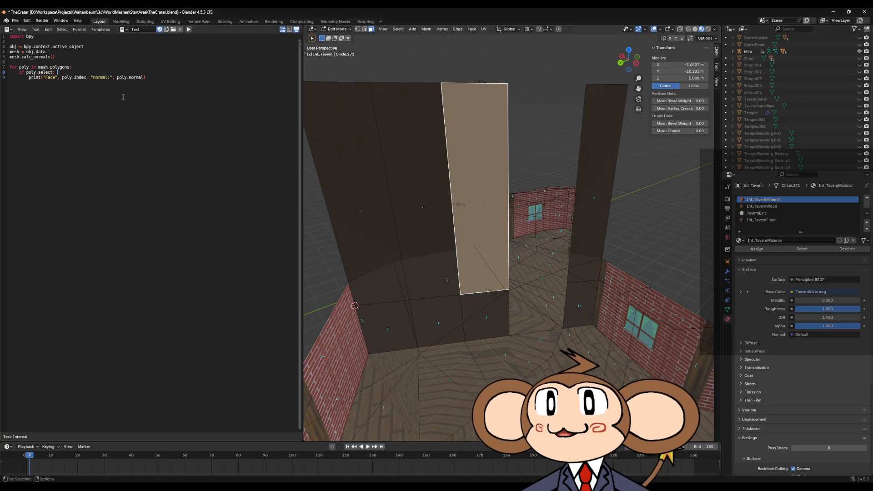
Remove the trailing space after "if poly.select:" and try running the face-normal script with mesh.calc_normals().
key(BackSpace)
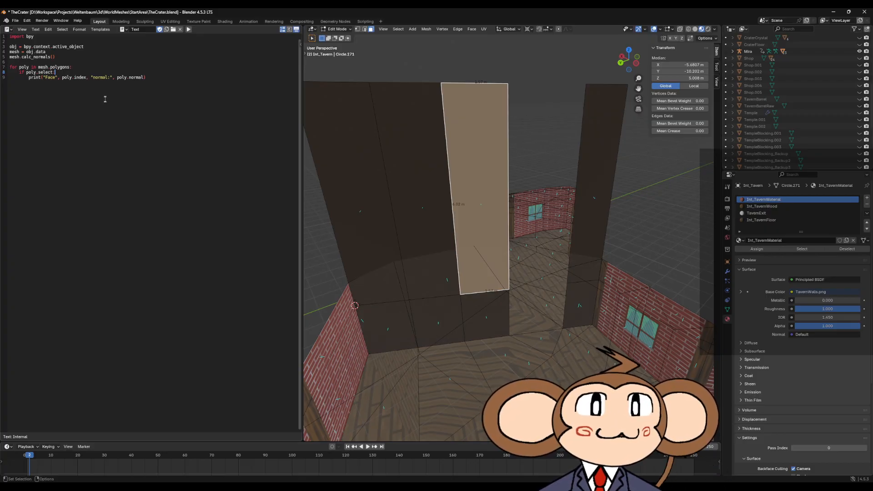
click(189, 29)
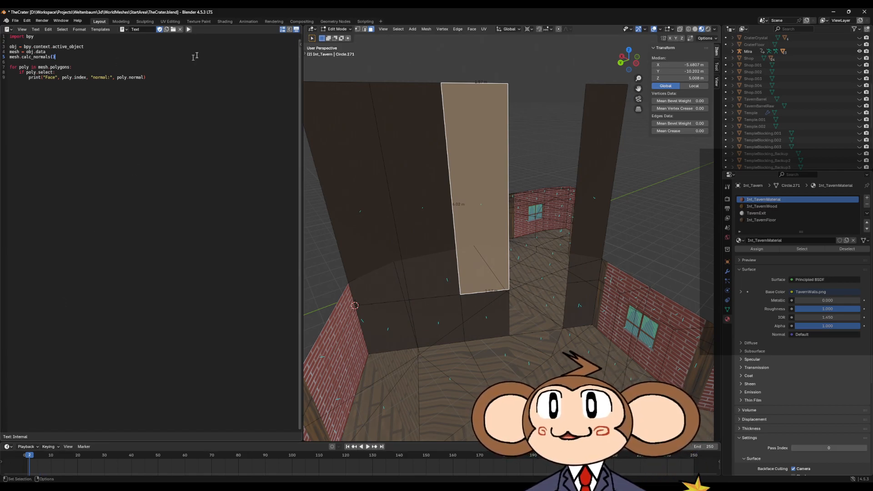
click(188, 29)
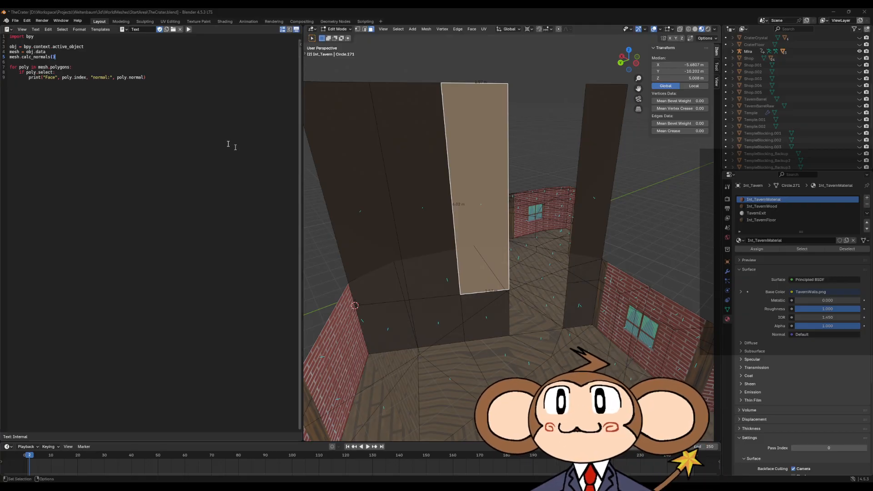
Replace mesh.calc_normals() with mesh.calc_normals_split(), run the script and open the info log at the newest traceback.
drag(61, 57, 9, 58)
text(mesh.calc_normals_split())
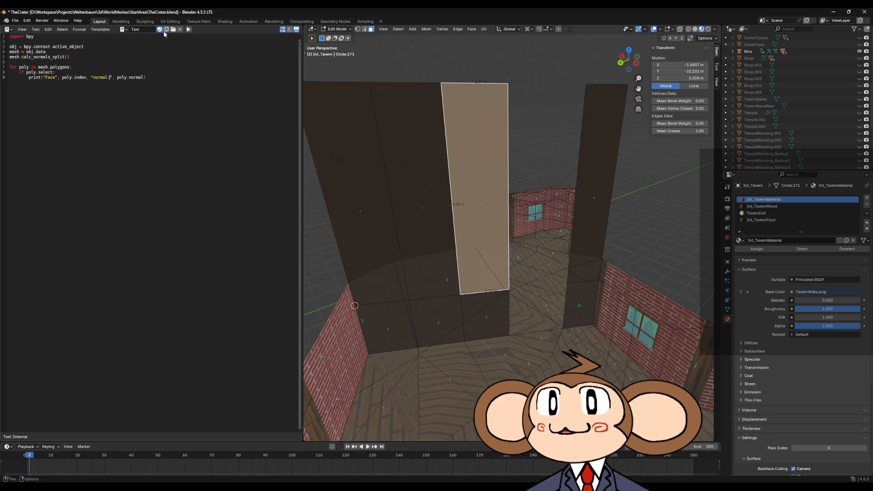
click(188, 30)
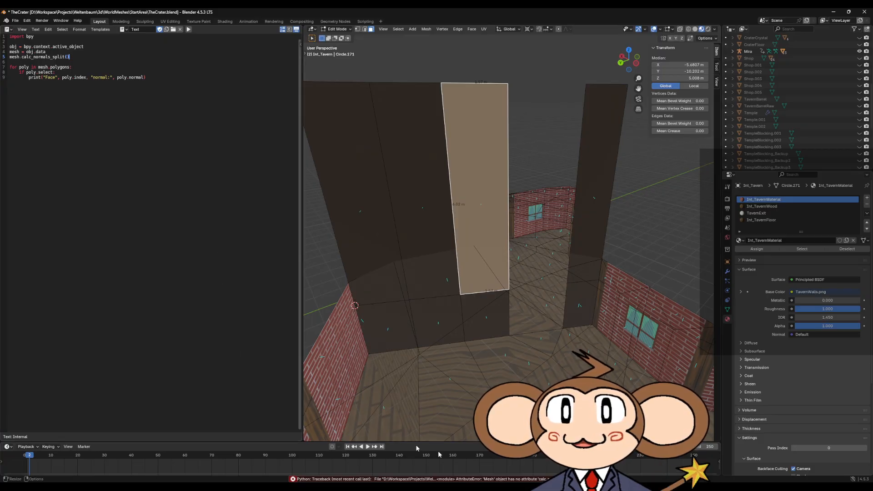
click(409, 479)
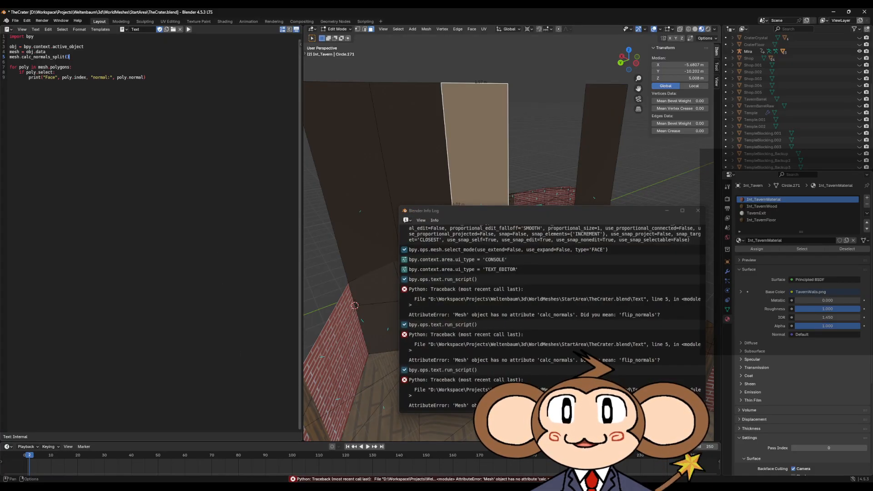
click(501, 393)
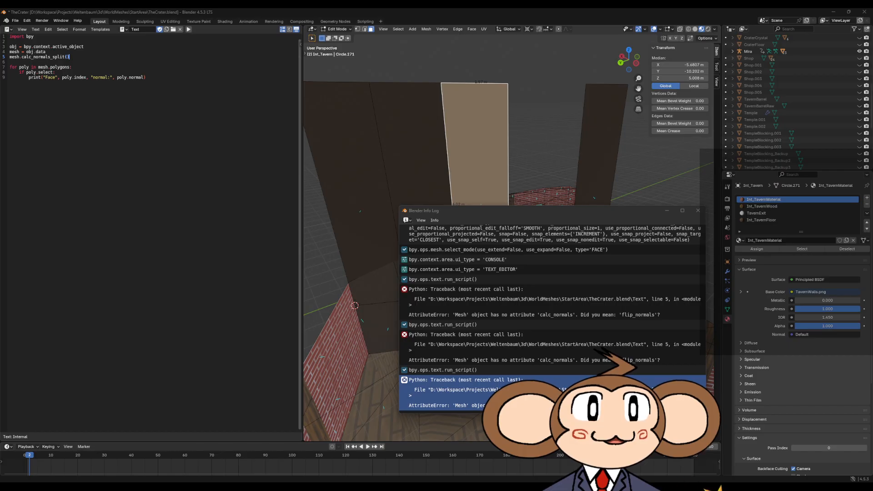
Replace the whole script with one printing each selected face's object-space and world-space normals, using mathutils Vector, and run it.
key(ctrl+a)
text(import bpy from mathutils import Vector   obj = bpy.context.active_object mesh = obj.data   for poly in mesh.polygons:     if poly.select:          print(f"Face {poly.index} normal (object space): {poly.normal}")          world_normal = obj.matrix_world.to_3x3() @ poly.normal         print(f"Face {poly.index} normal (world space): {world_normal.normalized()}"))
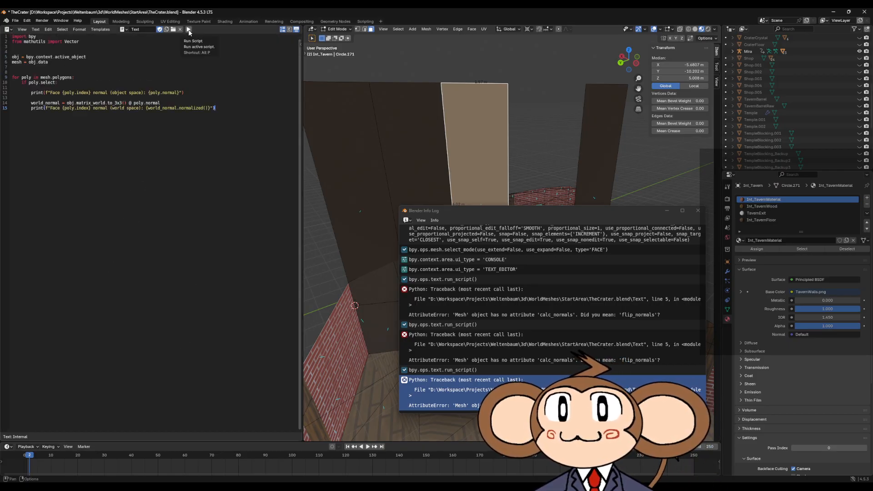
click(189, 29)
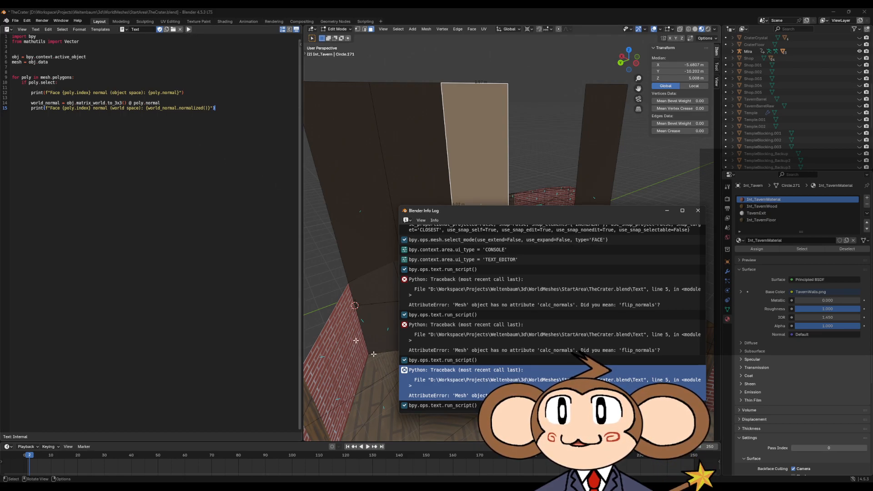
scroll(513, 327, up, 5)
scroll(513, 326, down, 5)
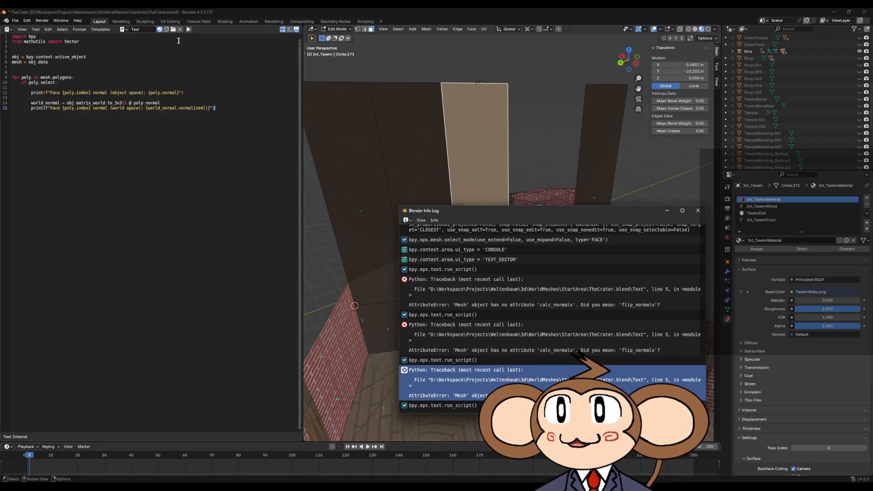
click(190, 30)
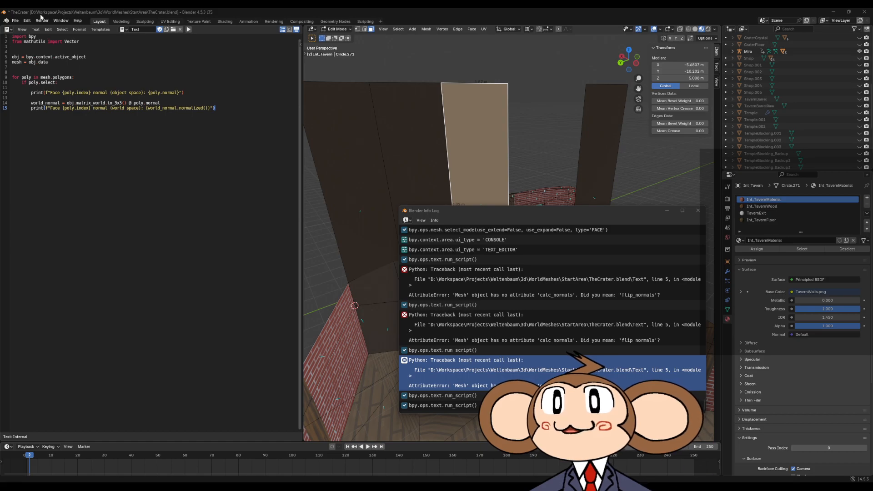
Show the system console, mark the selected face's world-space normal vector in the output, and move the console out of the way.
click(61, 20)
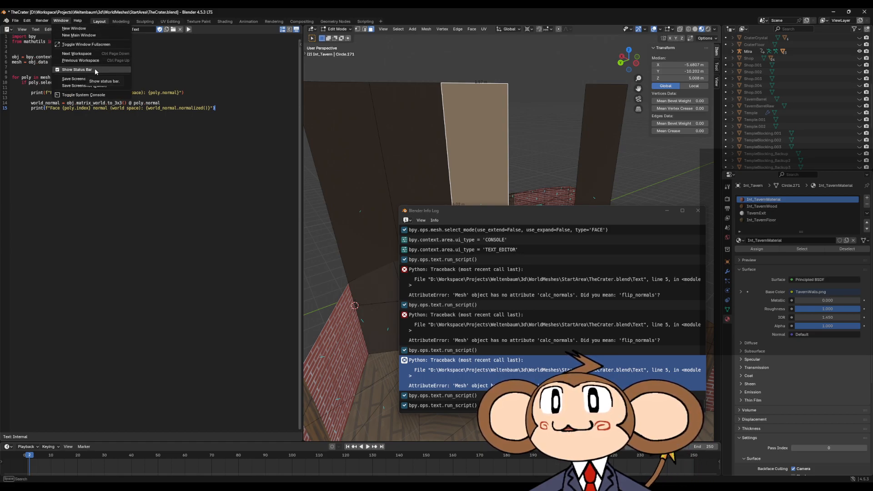
click(95, 95)
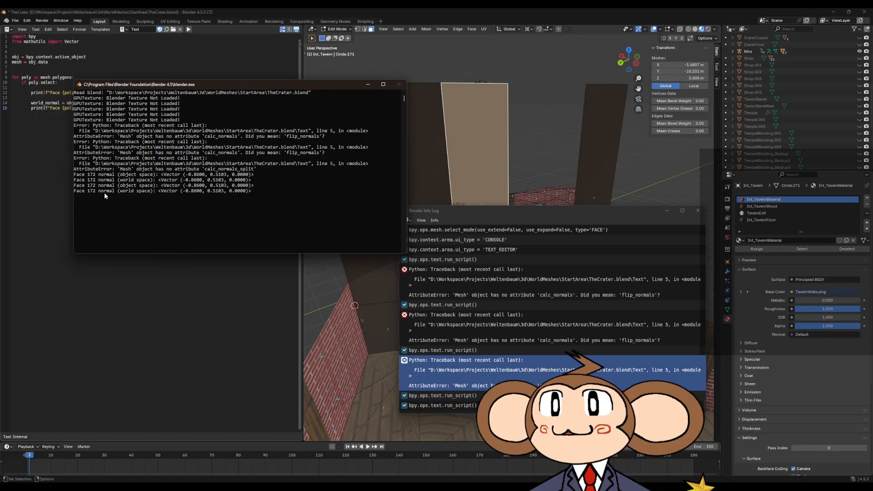
click(197, 196)
drag(183, 191, 246, 194)
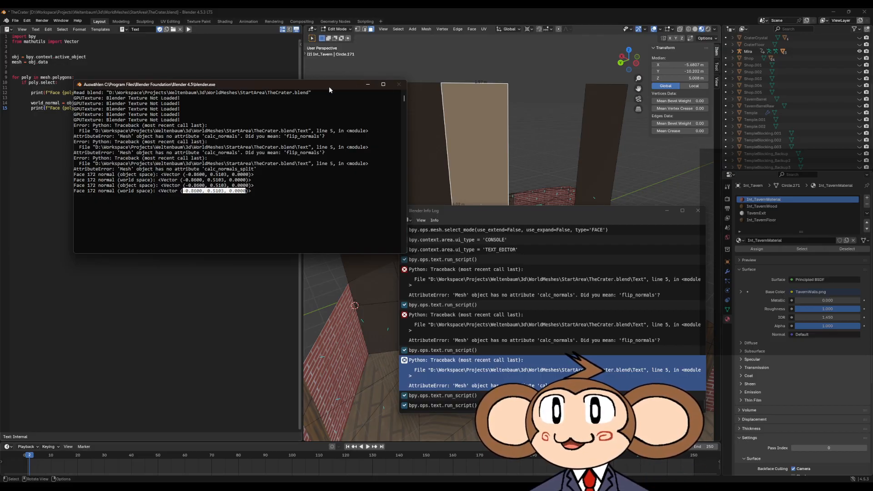
drag(329, 86, 872, 159)
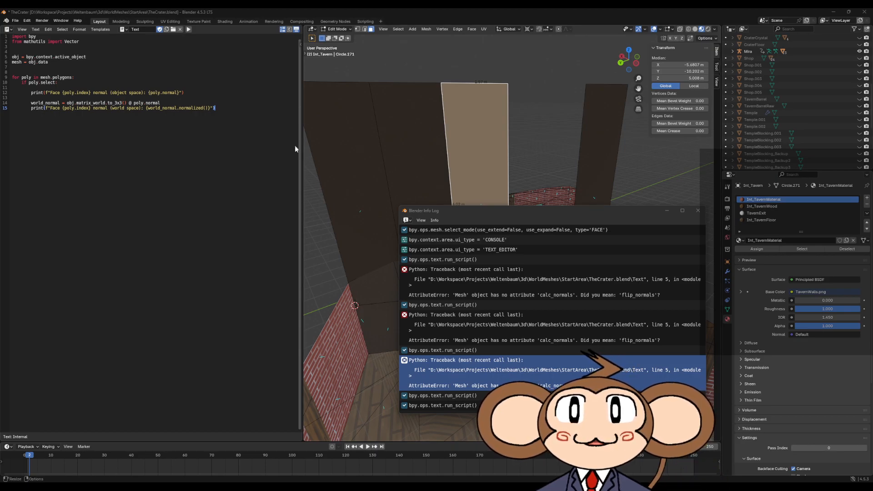
Join the 3D viewport over the Text Editor area and close the info log window.
right_click(302, 103)
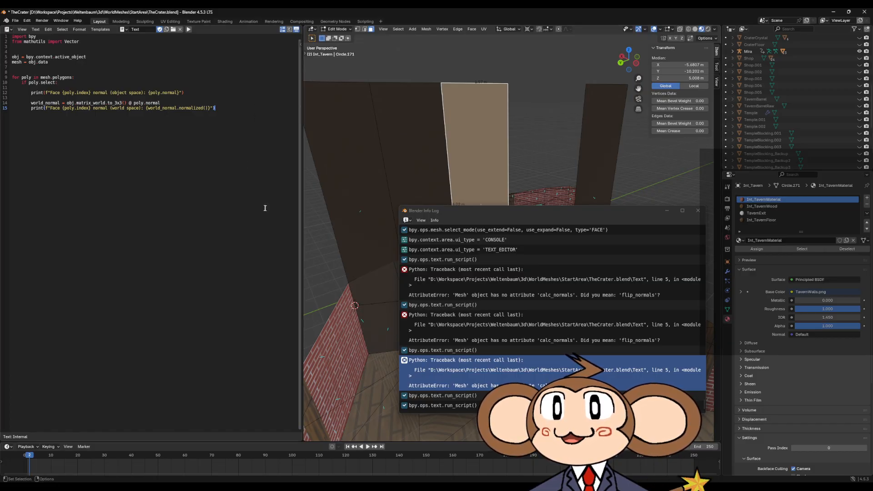
right_click(304, 360)
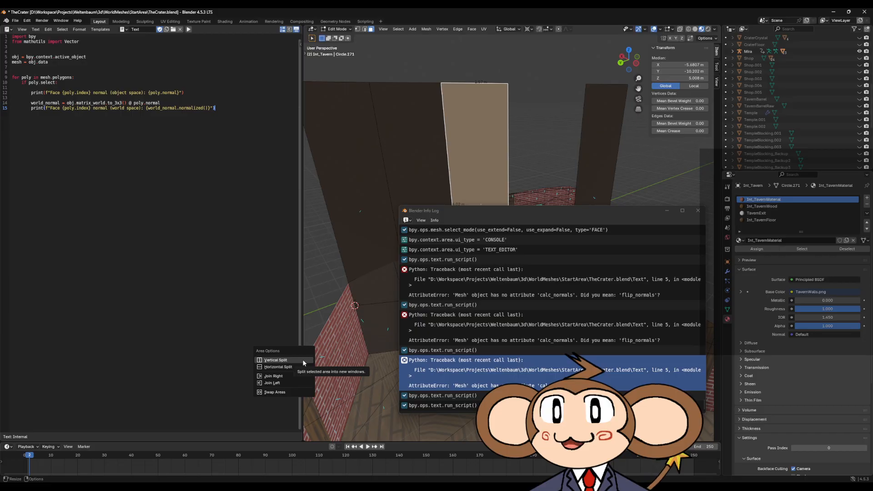
click(291, 382)
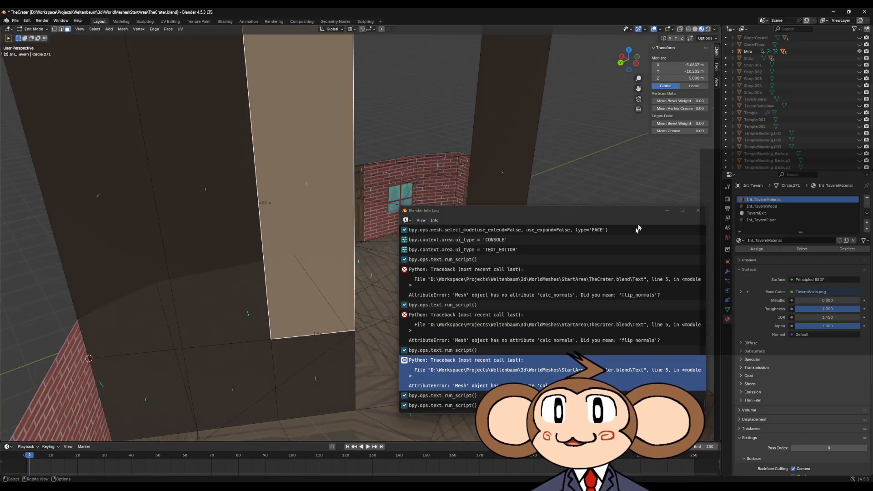
click(699, 210)
Select the vertex at the doorway-side upper corner of the partition's lower section and read its full X, Y and Z coordinates.
middle_drag(417, 253, 296, 237)
scroll(375, 292, down, 6)
scroll(323, 271, up, 3)
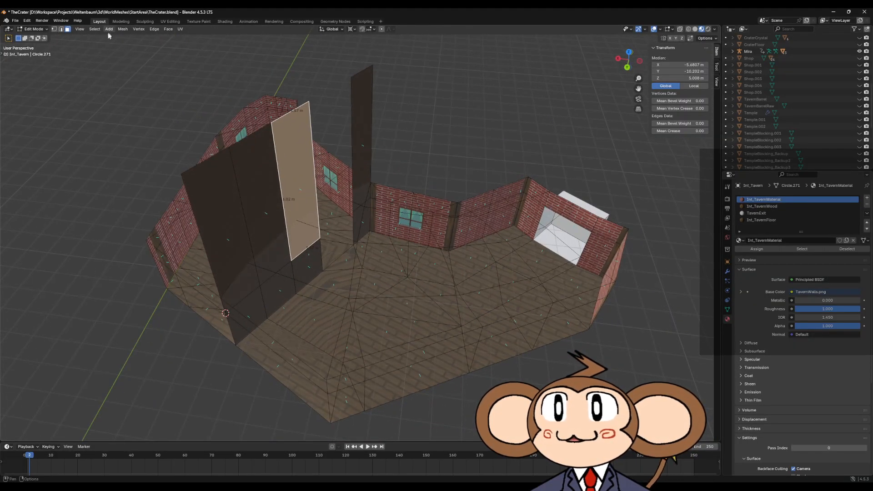
click(55, 28)
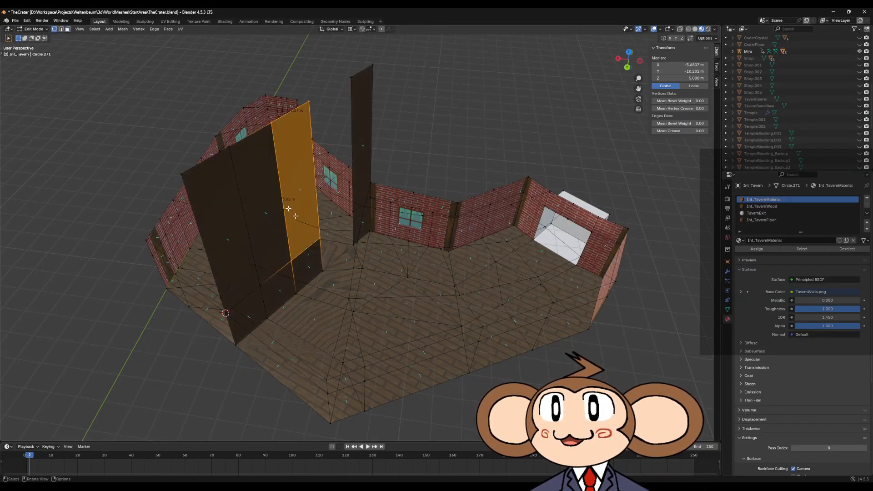
scroll(267, 250, up, 5)
key(alt+a)
middle_drag(269, 244, 300, 276)
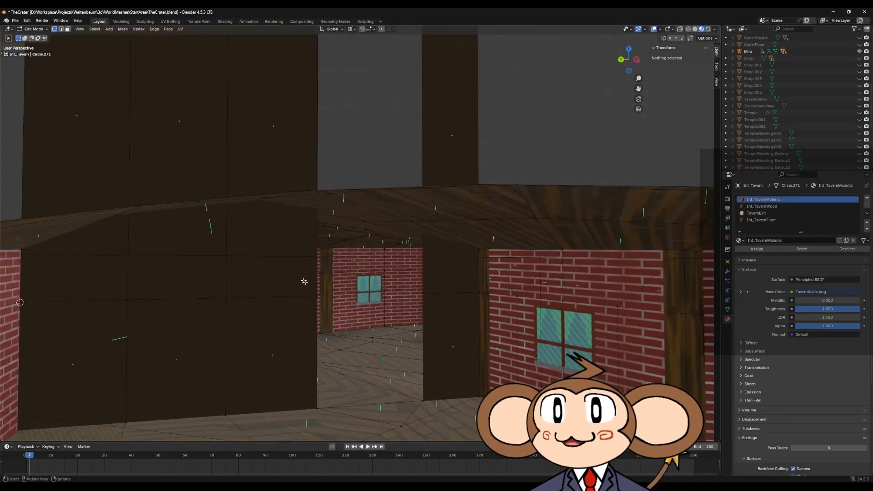
middle_drag(330, 302, 310, 272)
middle_drag(360, 332, 661, 177)
click(462, 349)
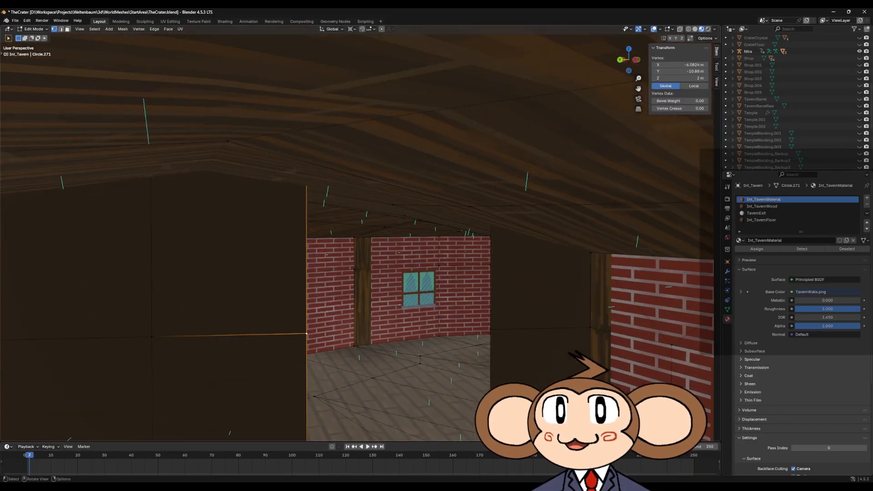
click(681, 65)
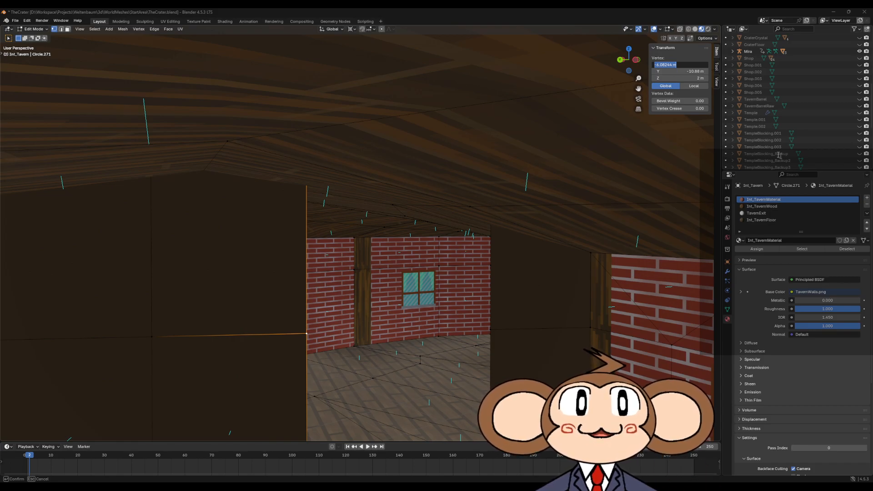
click(688, 71)
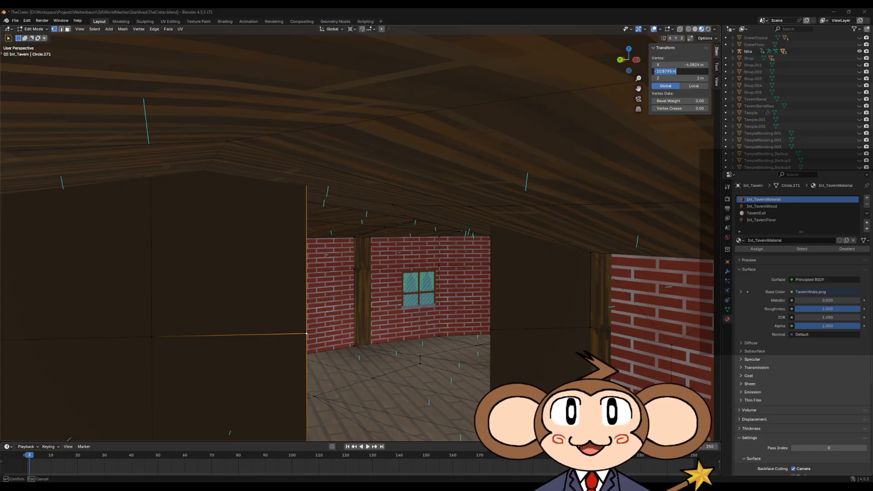
click(688, 78)
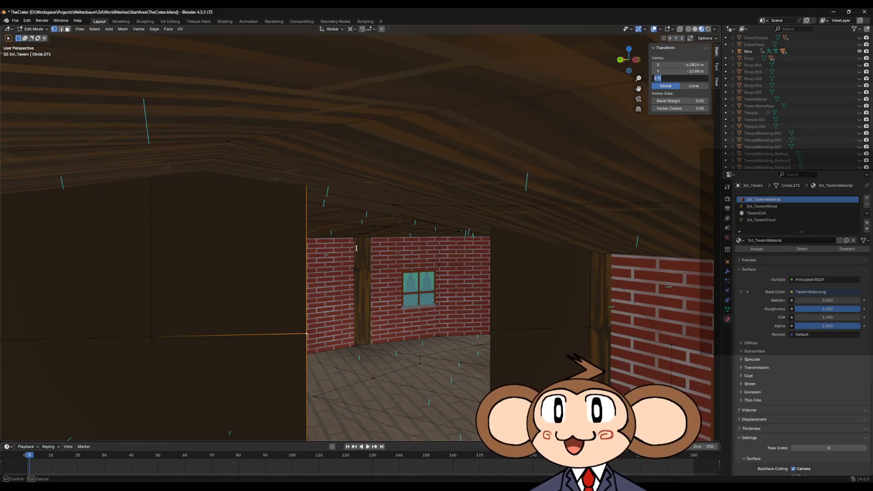
click(339, 112)
Select the chain of ceiling faces that the partition wall passes through.
click(334, 203)
middle_drag(334, 204, 359, 256)
click(298, 280)
middle_drag(298, 280, 458, 258)
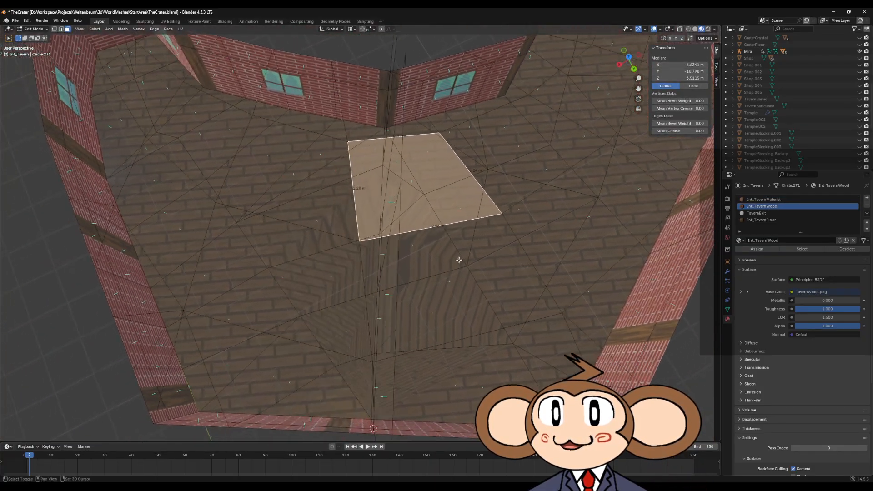
shift+click(442, 318)
shift+click(426, 373)
middle_drag(426, 373, 441, 339)
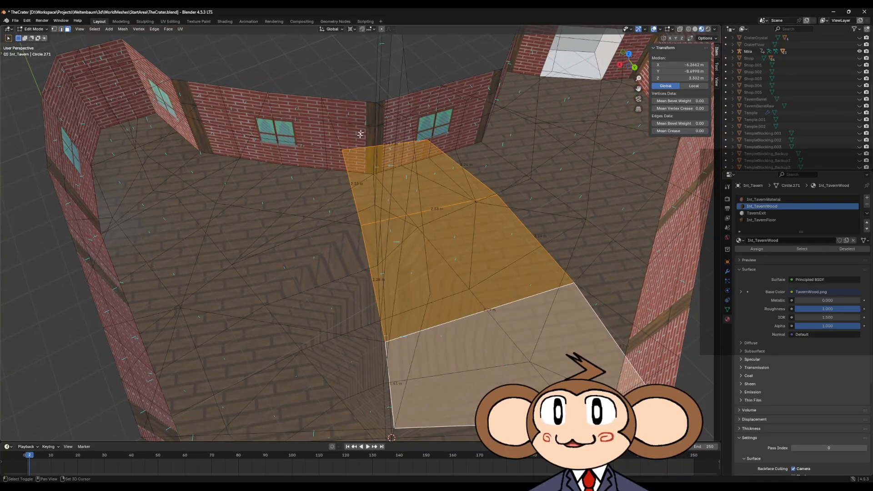
shift+click(363, 133)
middle_drag(466, 184, 374, 137)
scroll(374, 137, down, 6)
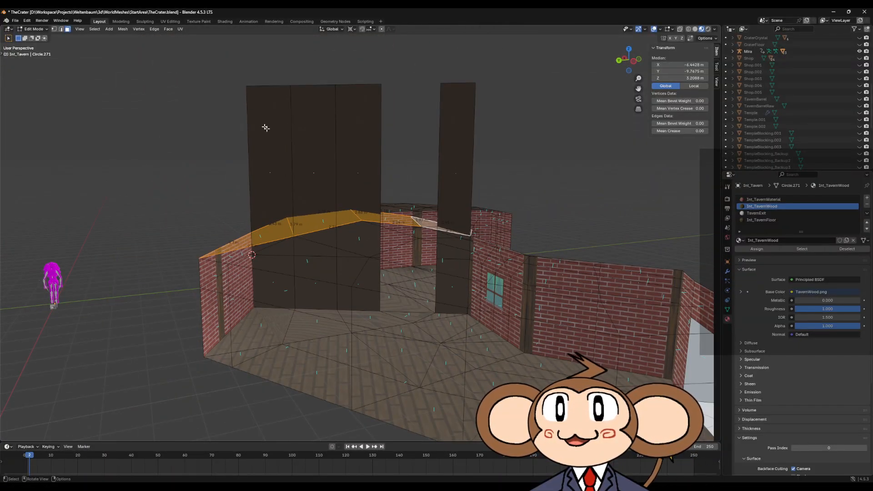
Delete the partition wall's four tall upper faces on both sides of the doorway.
middle_drag(263, 126, 272, 156)
drag(253, 147, 471, 132)
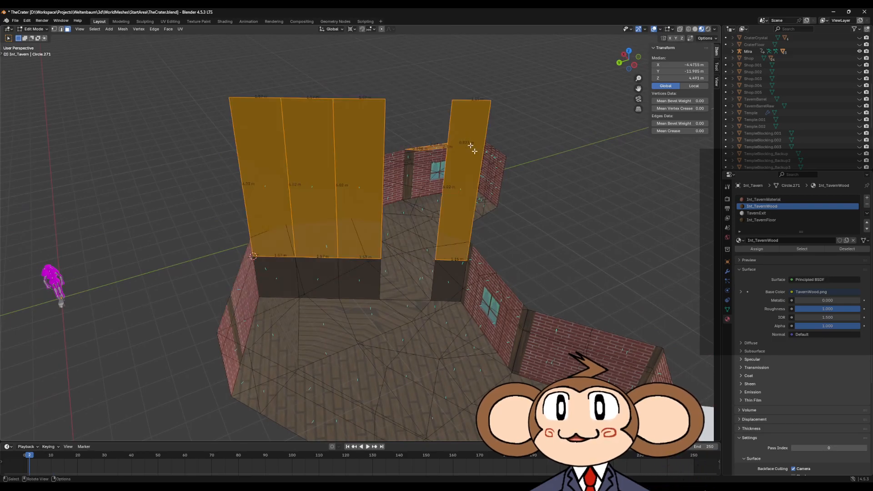
middle_drag(470, 133, 336, 103)
drag(255, 107, 512, 135)
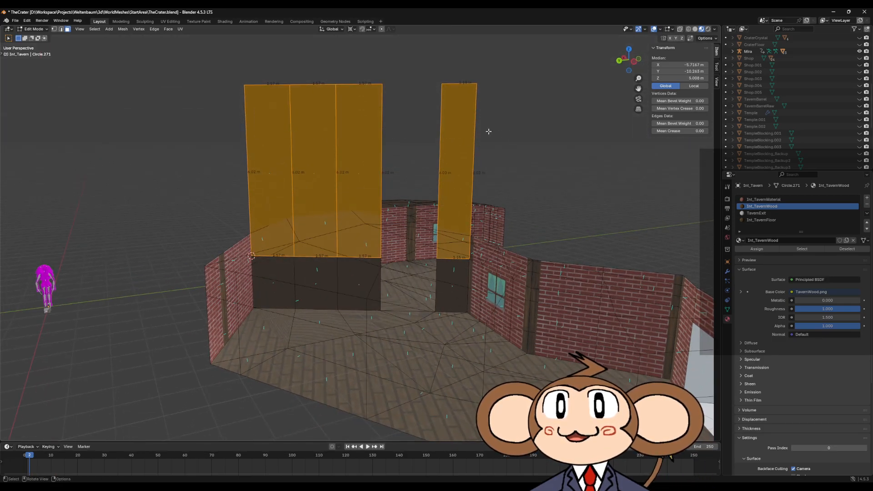
key(x)
click(449, 132)
Select the four ceiling faces above the partition wall again.
middle_drag(415, 149, 381, 345)
click(386, 329)
shift+click(386, 272)
shift+click(394, 206)
shift+click(389, 178)
middle_drag(389, 177, 426, 186)
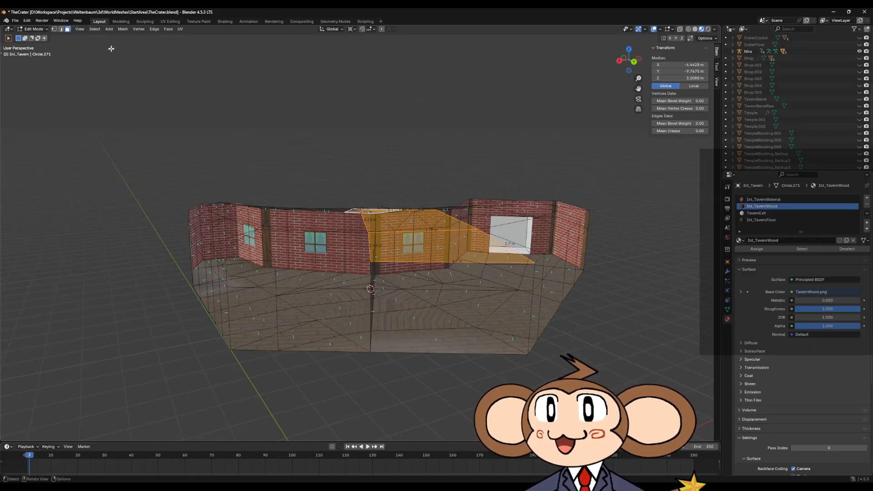
Bisect the selected ceiling faces with a roughly vertical cut line drawn along the partition wall.
click(123, 29)
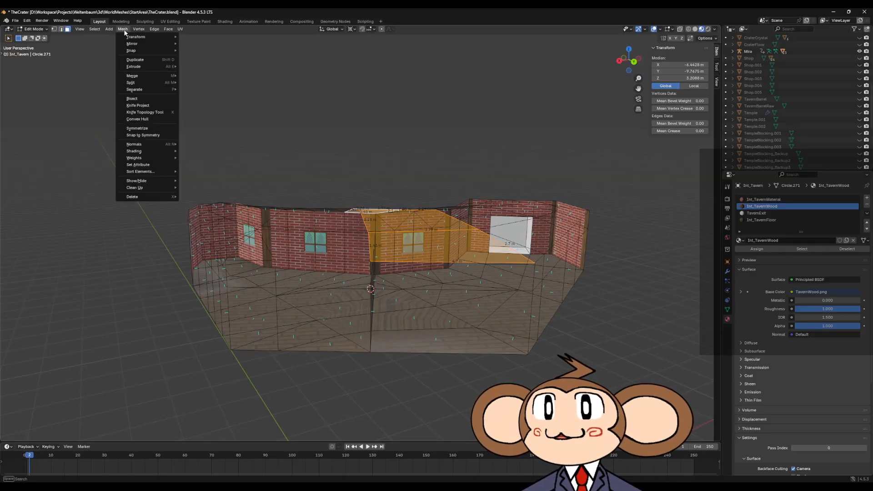
click(134, 98)
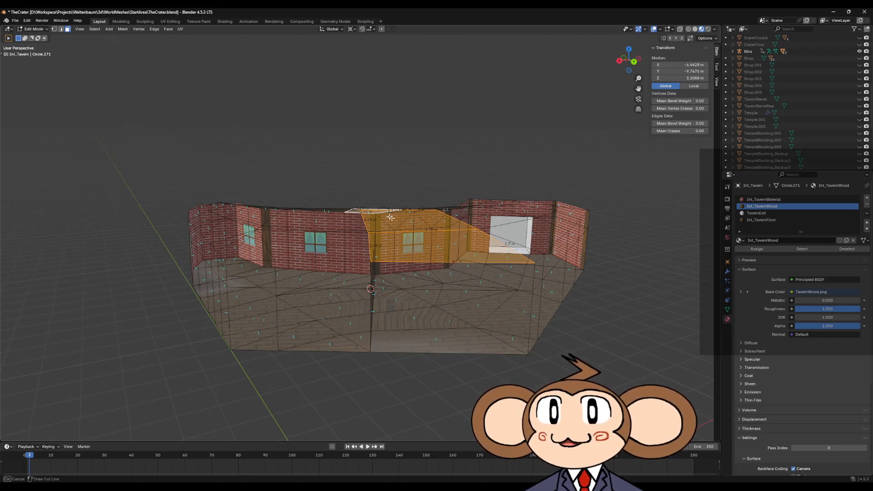
drag(376, 210, 374, 274)
middle_drag(482, 255, 409, 268)
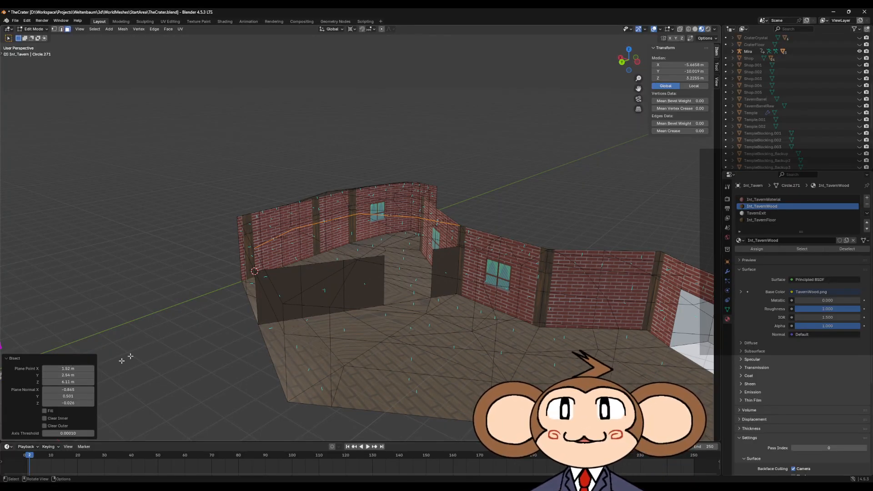
Set the bisect plane point to X -6.08244 m and Y -10.8799 m.
click(68, 368)
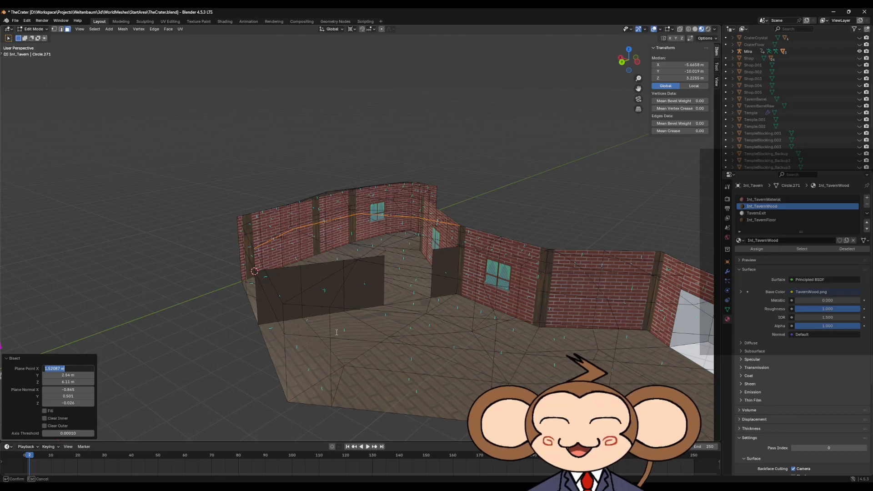
text(-6.08244)
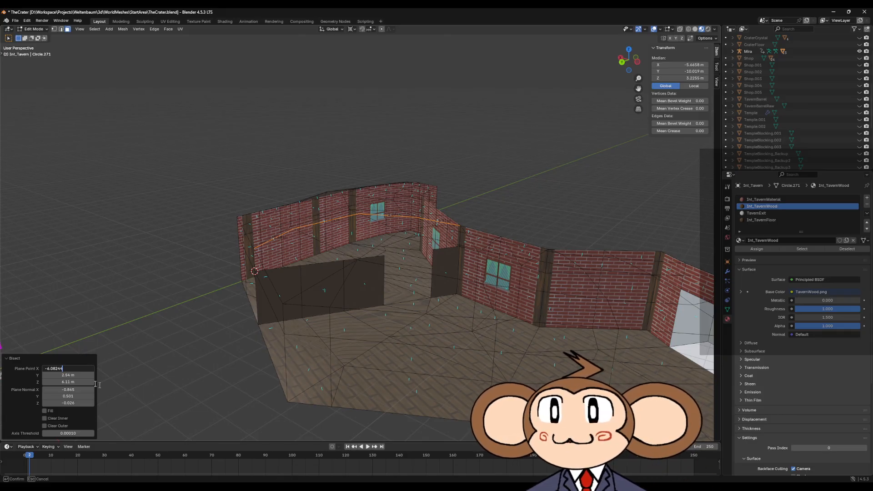
key(Return)
click(77, 374)
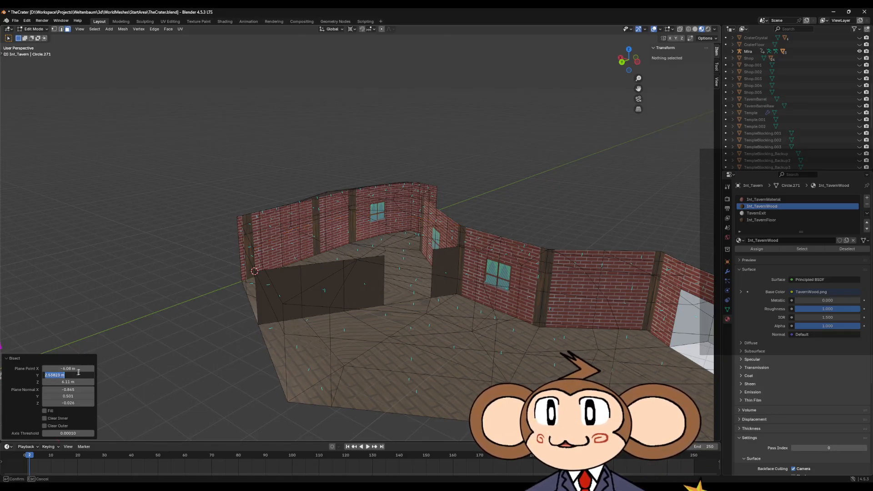
key(BackSpace)
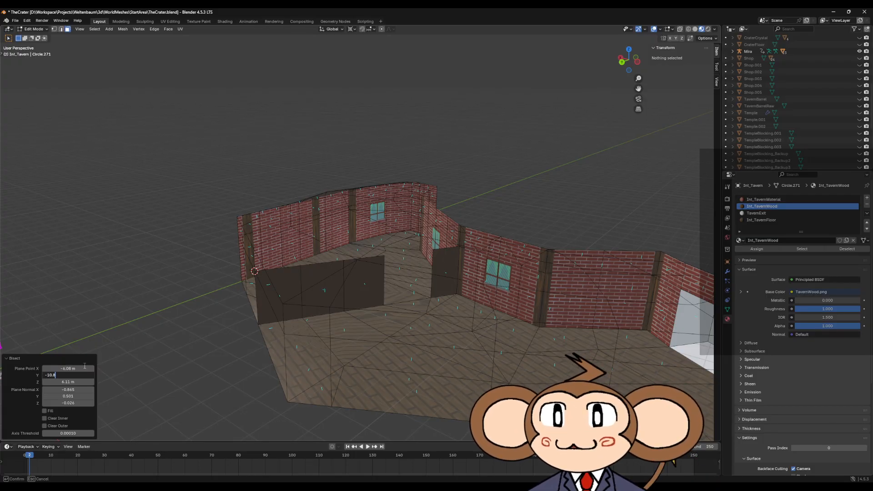
text(-10.8799)
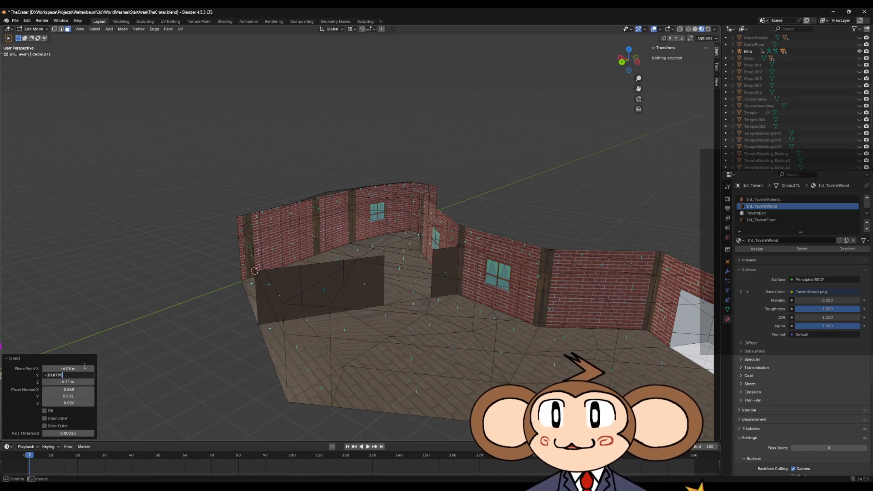
key(Return)
Set the bisect plane normal to X -0.860, Y 0.510 and Z 0.
click(74, 391)
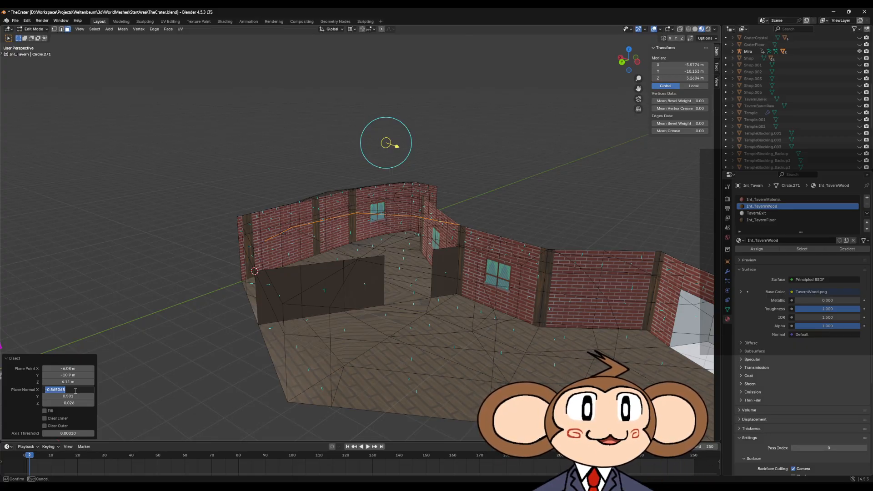
text(-0.8)
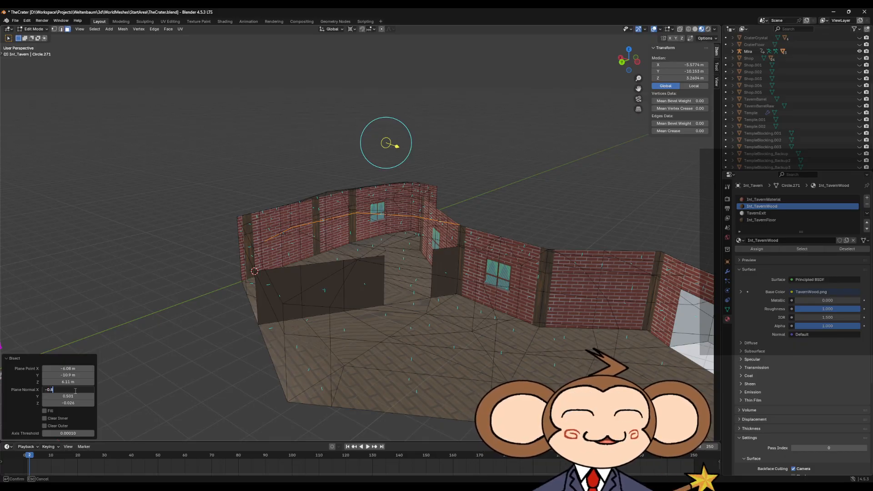
text(600)
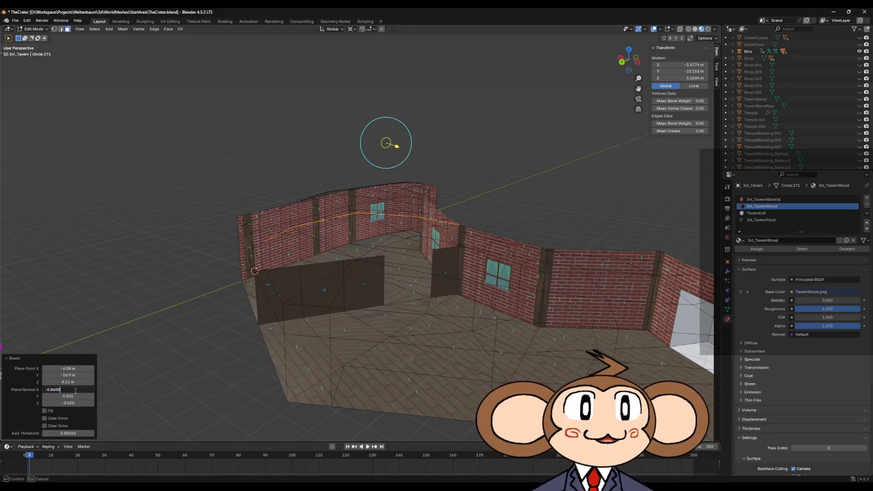
click(73, 397)
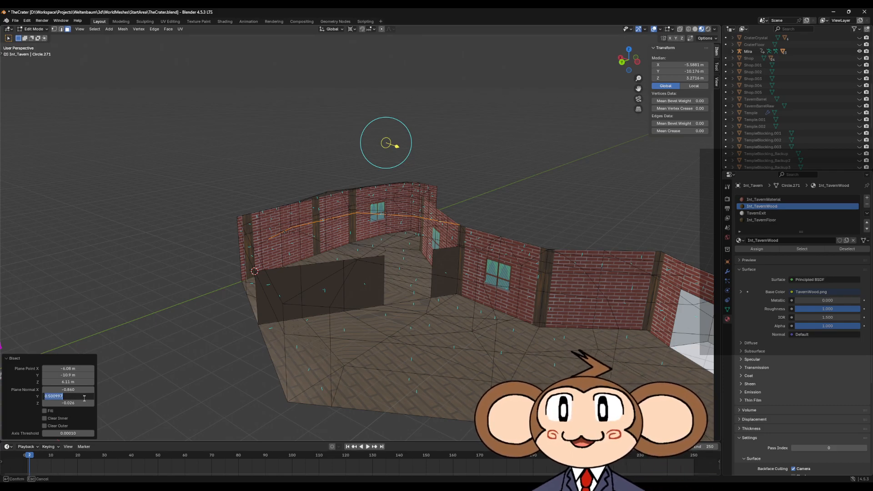
click(85, 400)
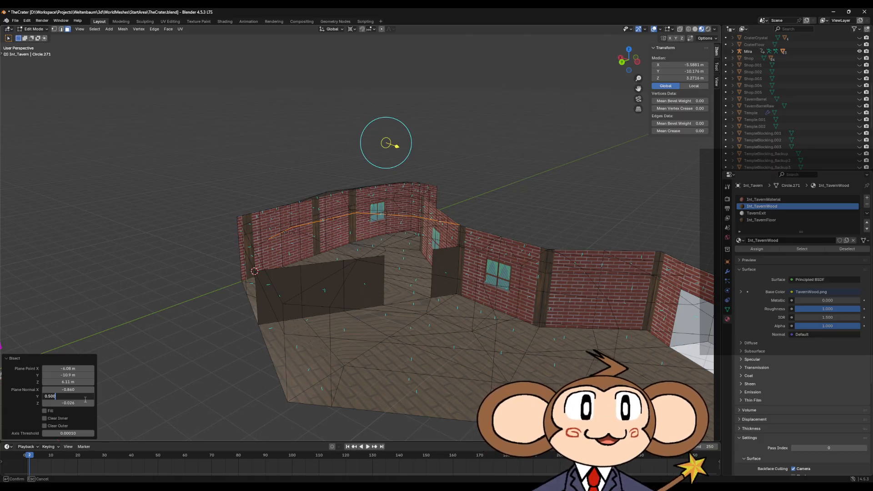
key(BackSpace)
key(BackSpace)
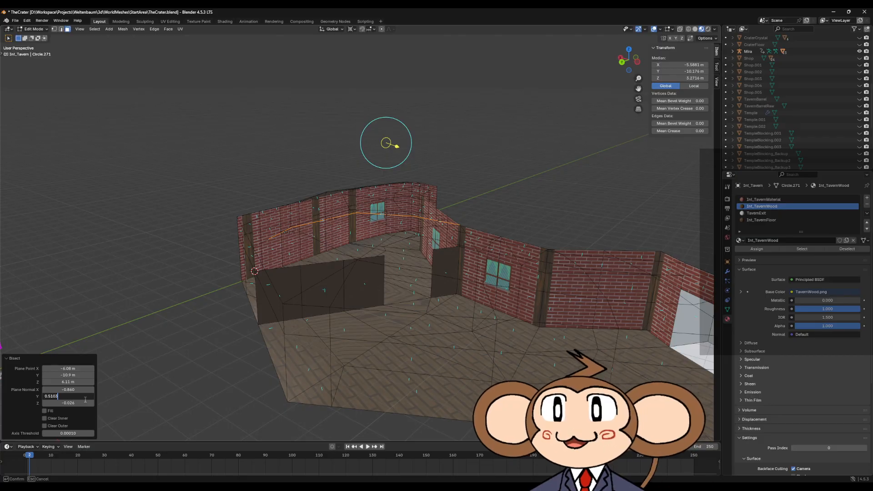
click(79, 403)
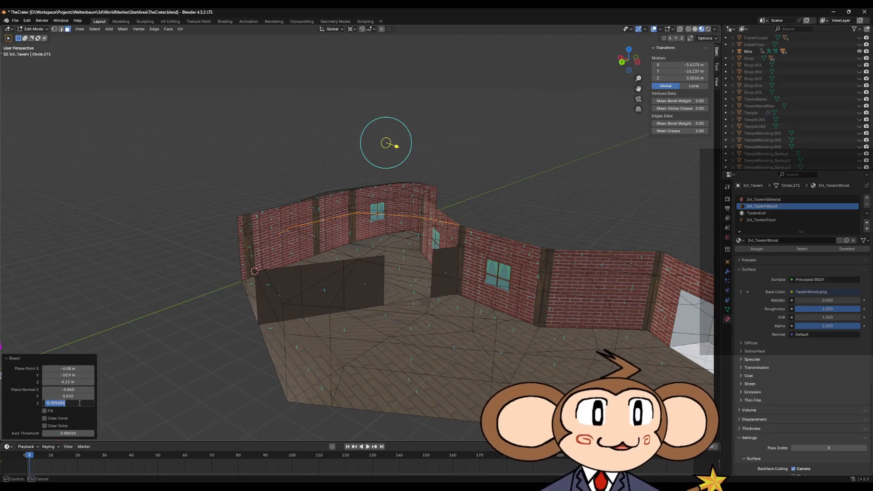
key(Return)
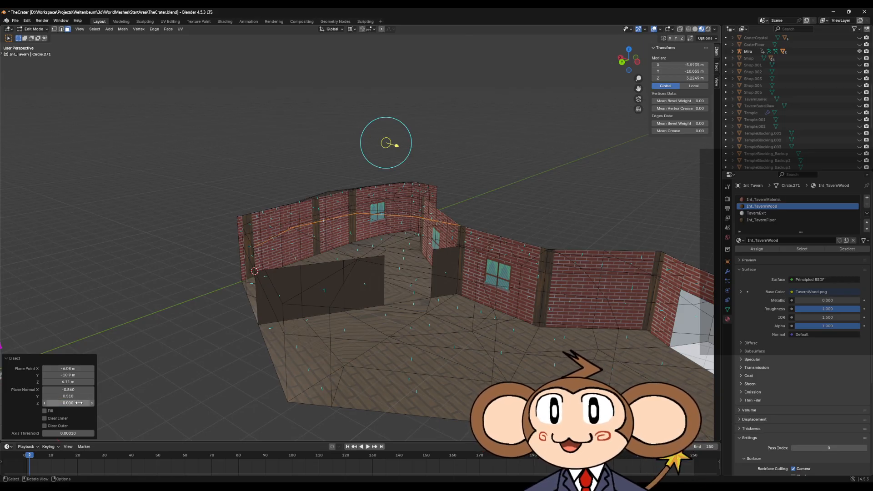
Merge all of the tavern mesh's vertices by distance at 0.0001 m and switch to vertex selection.
middle_drag(207, 324, 266, 298)
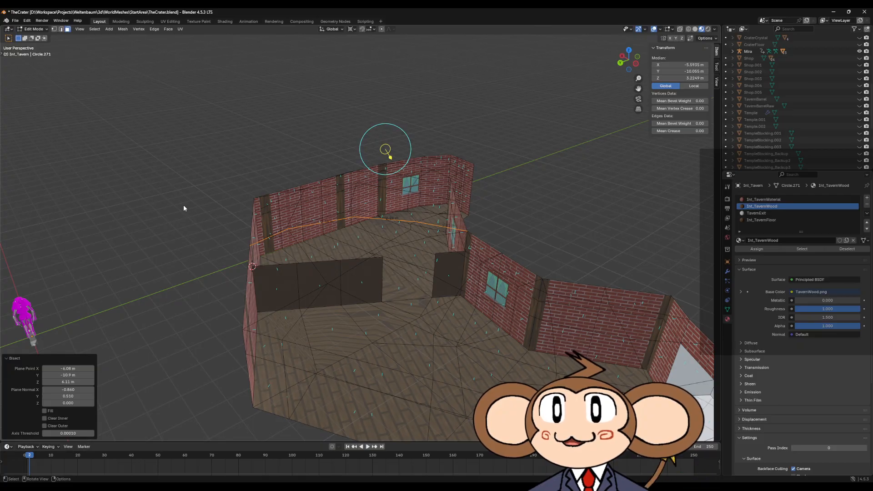
key(alt+a)
middle_drag(318, 272, 407, 295)
key(a)
key(m)
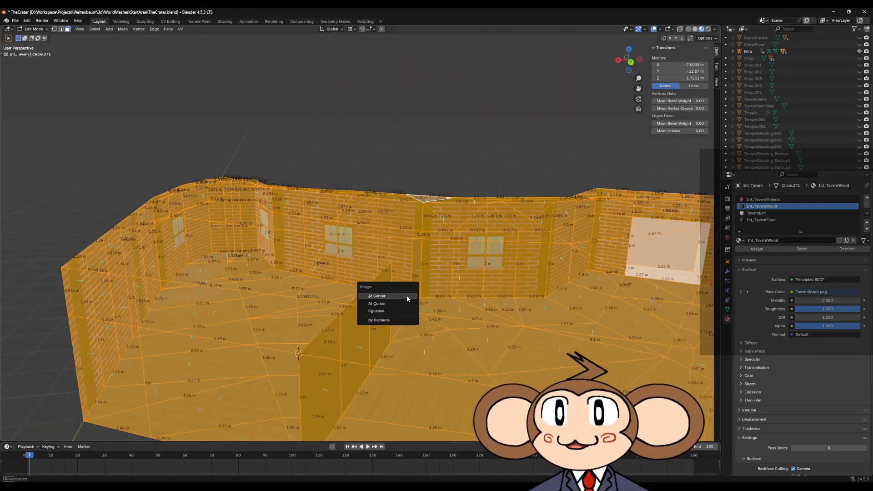
click(390, 321)
middle_drag(457, 262, 390, 235)
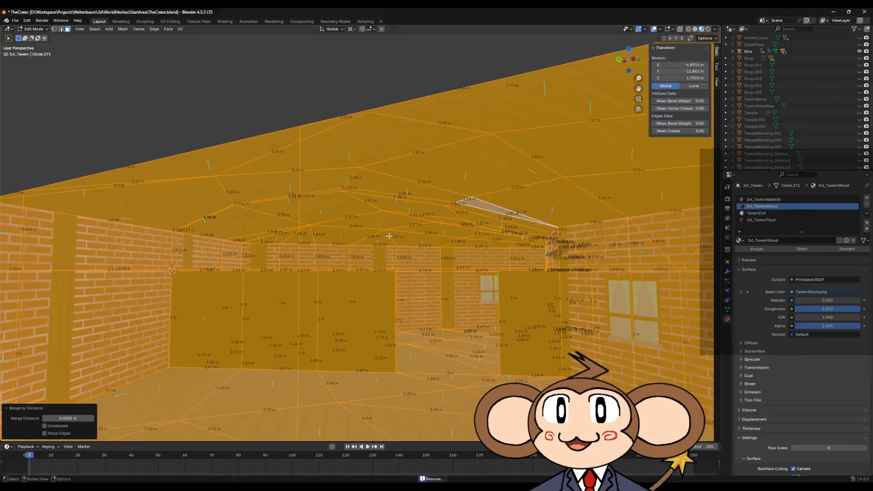
scroll(407, 250, up, 3)
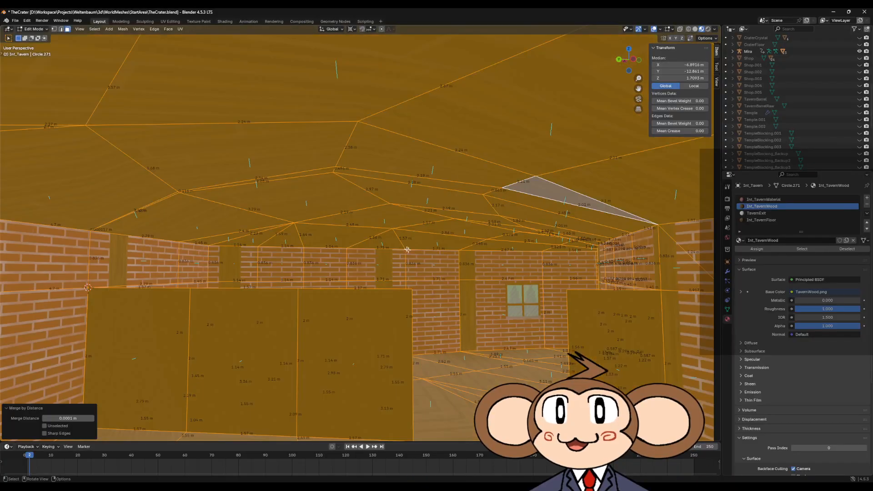
click(59, 29)
Try to fill a triangular face between the doorway's two upper corners and a ceiling vertex.
click(570, 295)
middle_drag(570, 295, 475, 282)
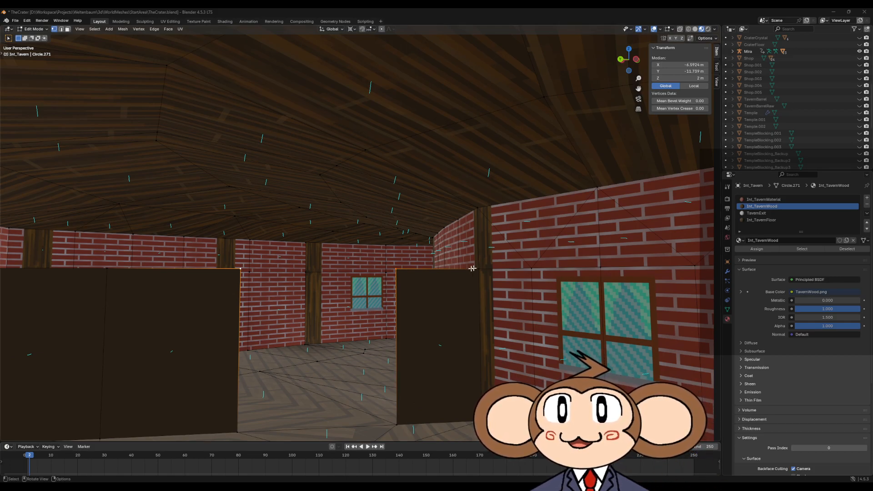
shift+click(320, 175)
middle_drag(320, 175, 490, 266)
key(f)
click(391, 262)
shift+click(479, 268)
shift+click(476, 216)
middle_drag(342, 179, 463, 233)
key(ctrl+z)
key(ctrl+z)
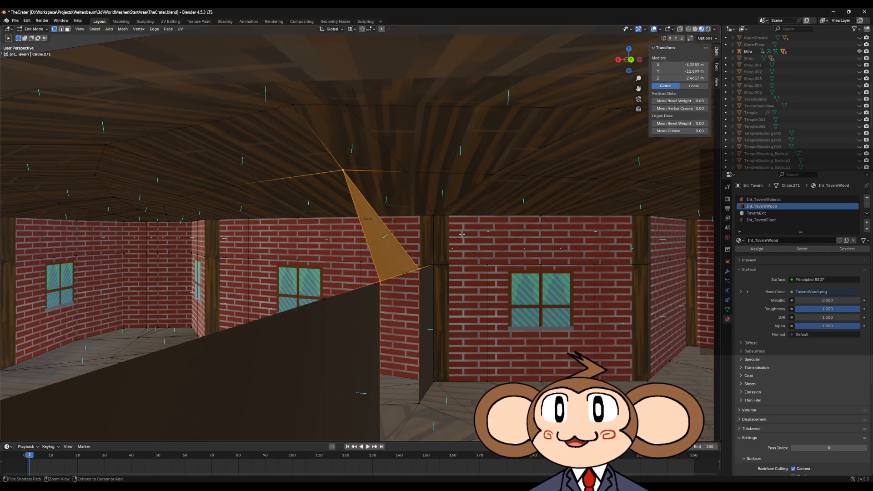
Fill a triangular face from the doorway's two upper corners to the cut's ceiling vertex above and flip its normal.
middle_drag(467, 258, 359, 198)
click(363, 168)
click(358, 165)
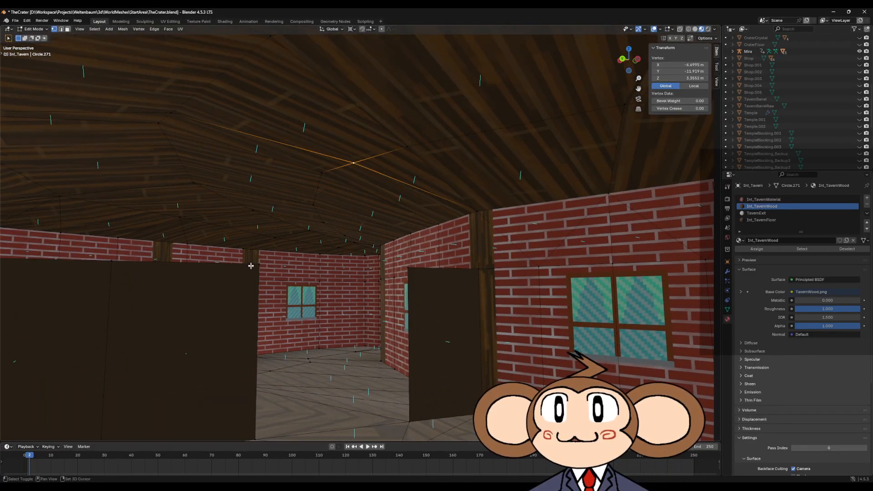
middle_drag(430, 283, 450, 290)
right_click(451, 290)
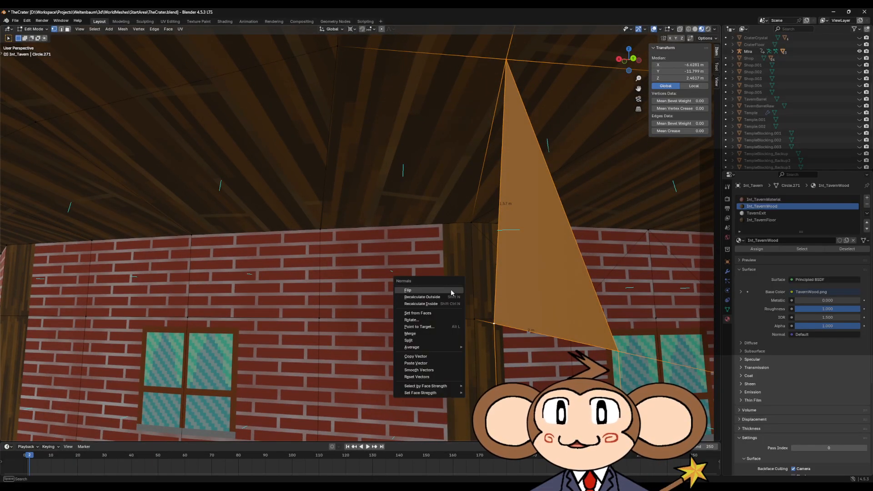
click(448, 293)
Fill the four-sided gap above the short partition section, between the doorway triangle, the ceiling and the wooden wall post.
middle_drag(548, 292, 504, 331)
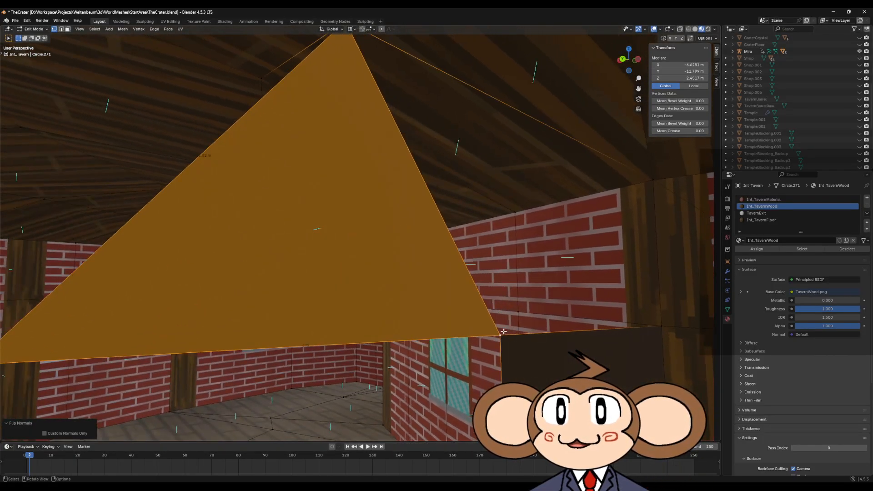
click(506, 333)
shift+click(662, 326)
shift+click(656, 184)
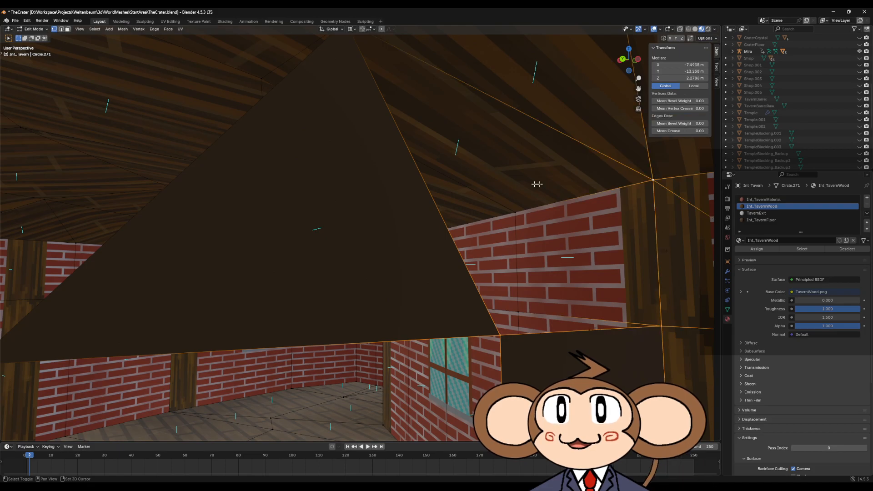
shift+middle_drag(371, 80, 383, 121)
shift+click(363, 75)
key(f)
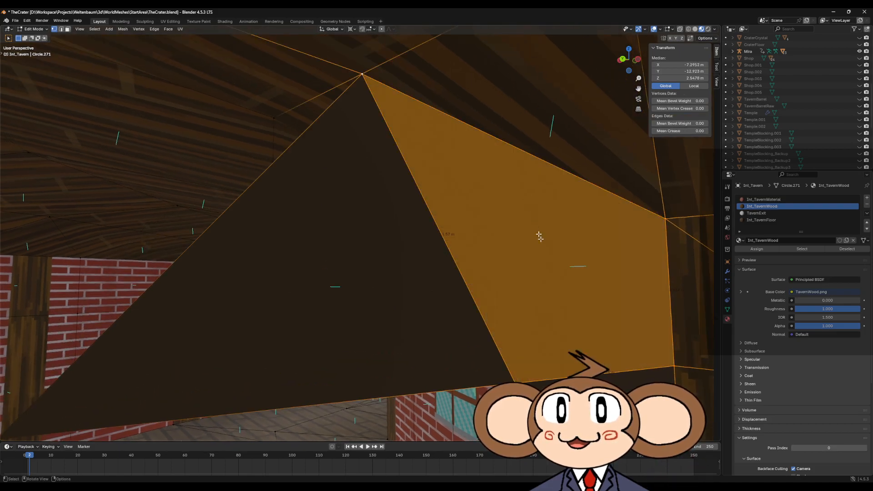
Fill a triangular face from the long partition section's doorway corner to the doorway triangle's apex and the neighbouring ceiling cut vertex.
scroll(574, 307, down, 3)
middle_drag(575, 307, 371, 296)
click(386, 296)
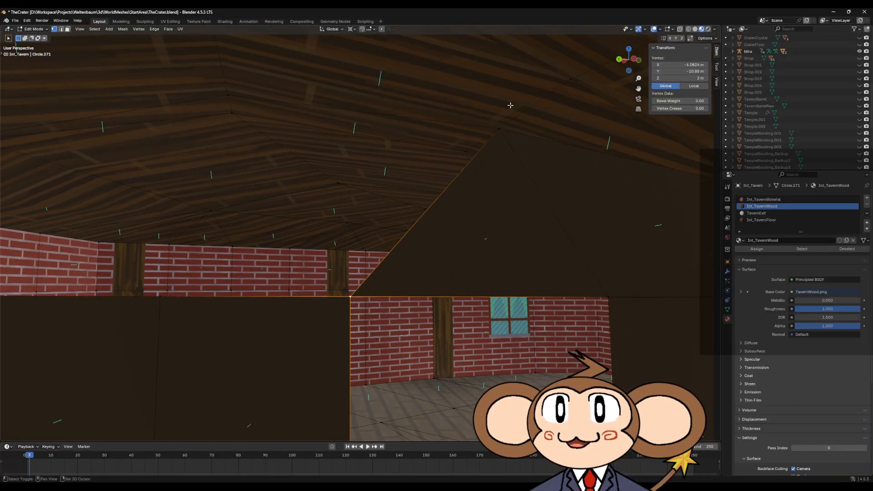
shift+click(497, 125)
shift+click(229, 96)
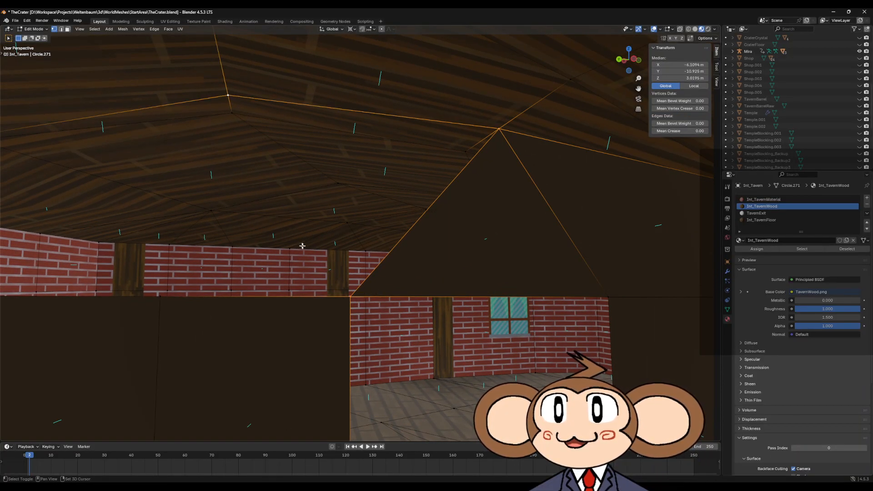
middle_drag(302, 246, 371, 250)
key(f)
Fill a four-sided face between the long partition section's upper edge and the next two ceiling cut vertices.
middle_drag(283, 296, 325, 238)
click(325, 238)
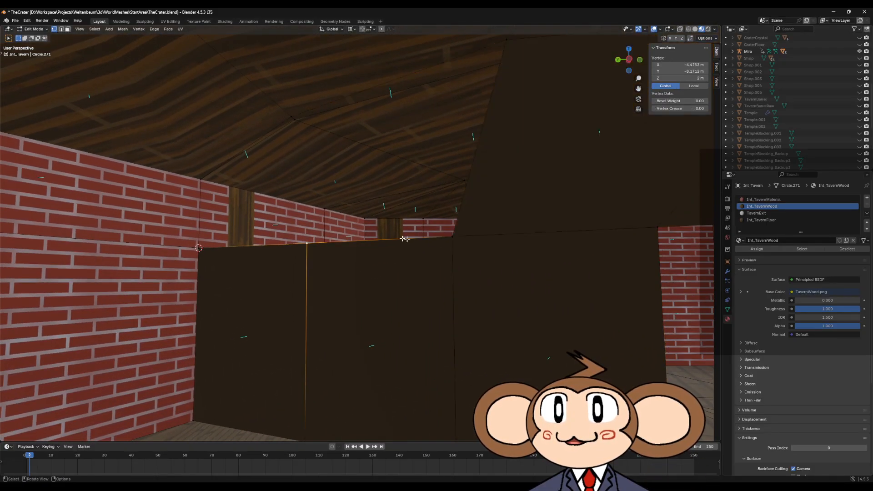
shift+click(455, 238)
mouse_move(460, 239)
middle_down()
mouse_move(485, 234)
mouse_move(473, 227)
middle_up()
shift+click(509, 43)
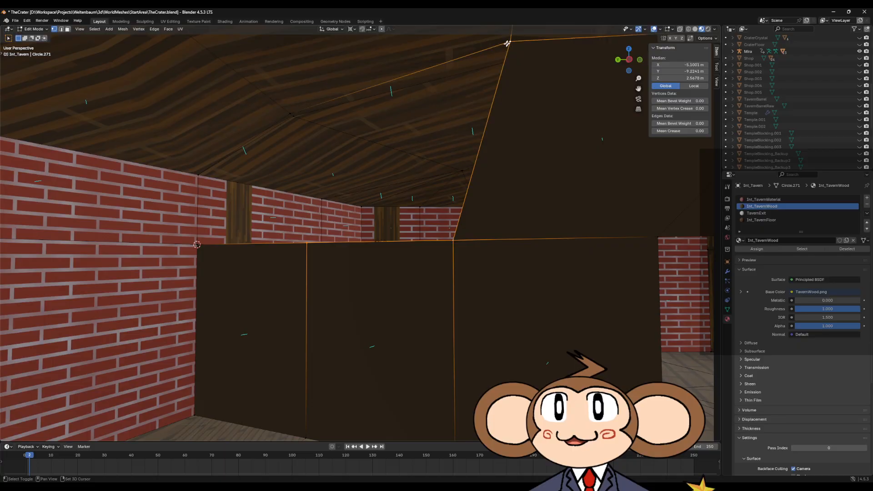
middle_drag(329, 142, 314, 250)
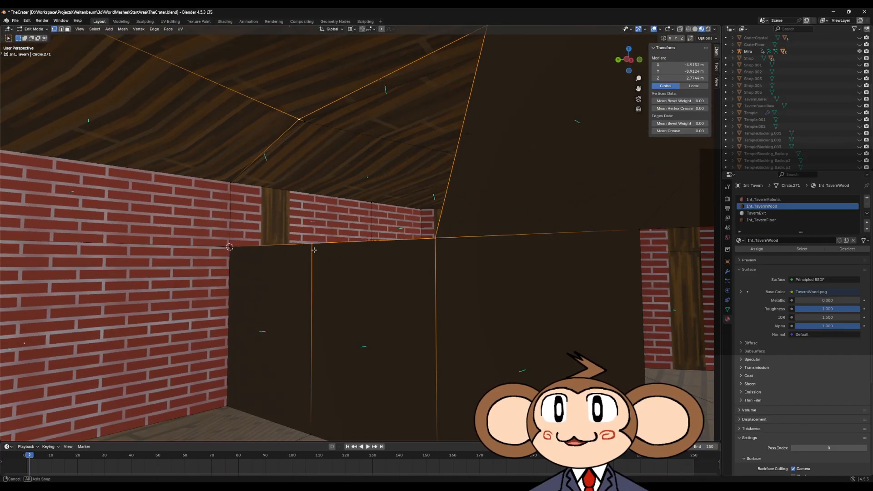
shift+click(312, 245)
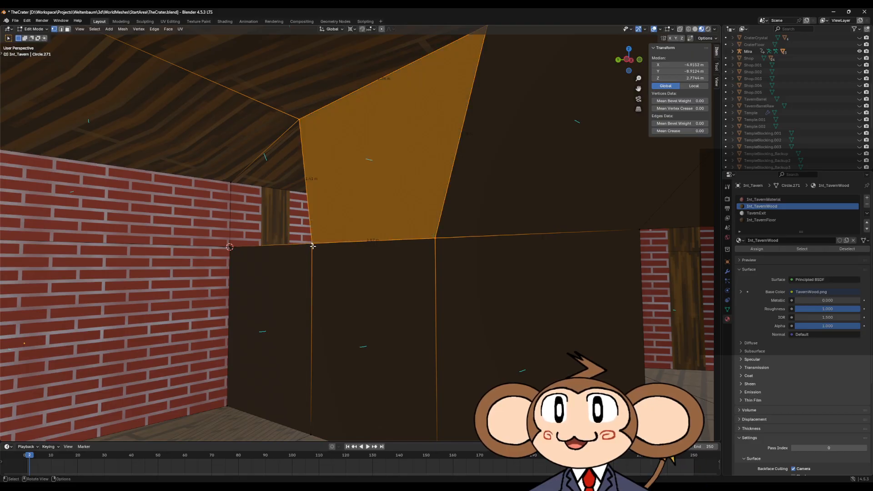
Select the vertices around the remaining gap between the long partition section, the brick wall and the ceiling.
click(305, 246)
shift+click(230, 247)
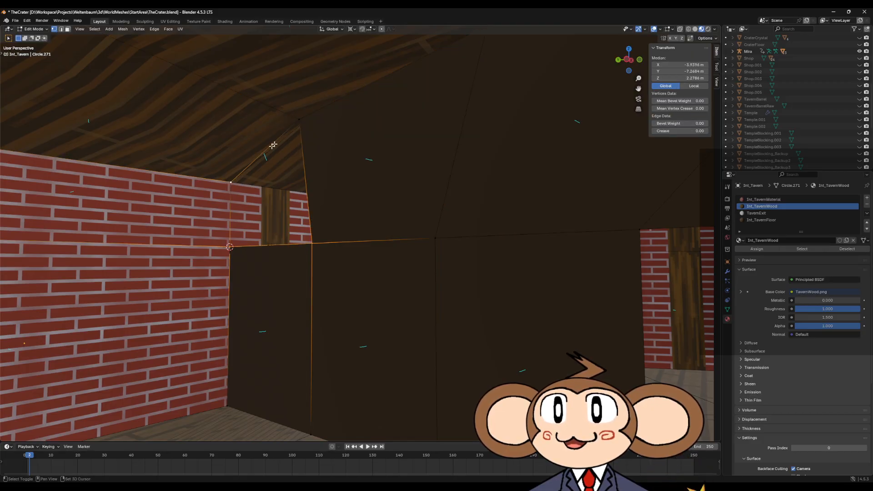
Examine the tavern interior mesh from inside and outside, clear its selection, and view its outer surface in solid shading.
middle_drag(404, 213, 556, 237)
middle_drag(474, 176, 432, 245)
key(a)
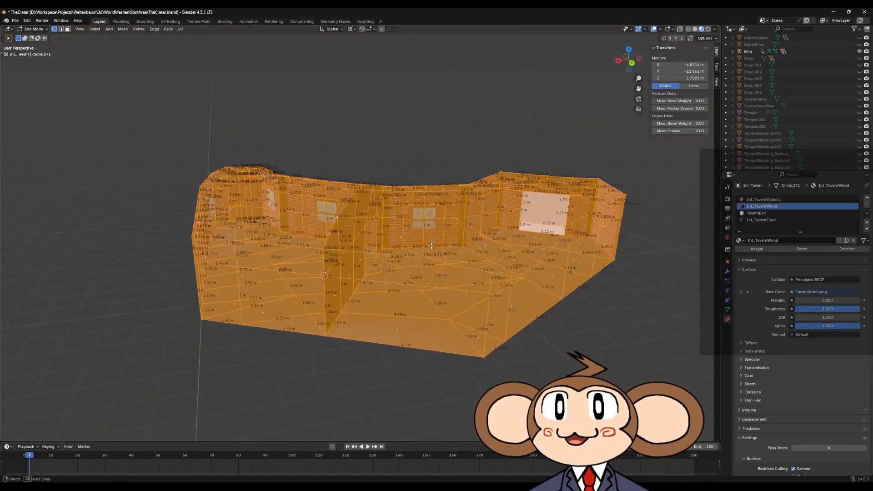
middle_drag(483, 143, 411, 184)
key(alt+a)
middle_drag(398, 335, 368, 308)
middle_drag(345, 243, 273, 281)
scroll(359, 272, down, 4)
middle_drag(359, 272, 427, 292)
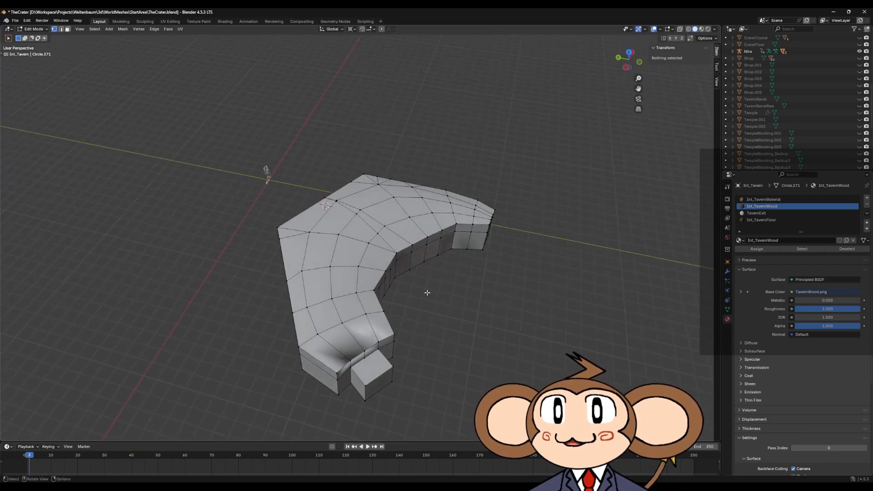
Shade the whole tavern interior object flat, keeping its sharp edges.
key(a)
right_click(408, 242)
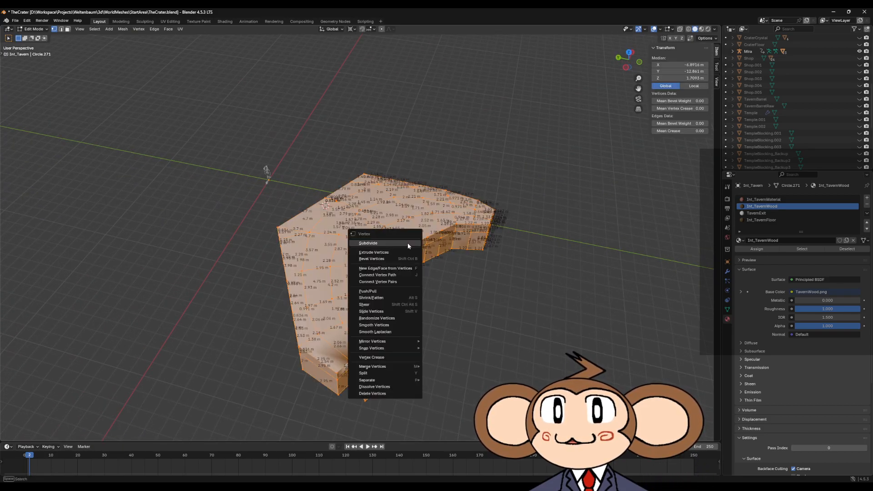
key(Tab)
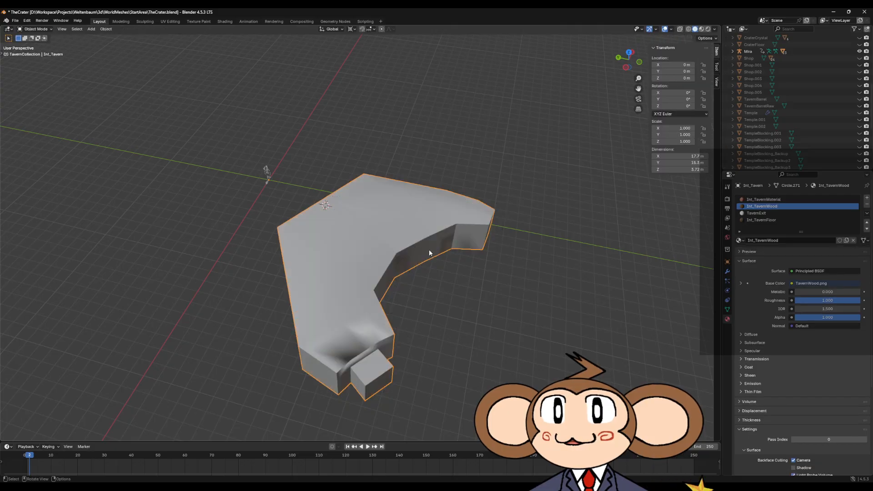
right_click(392, 239)
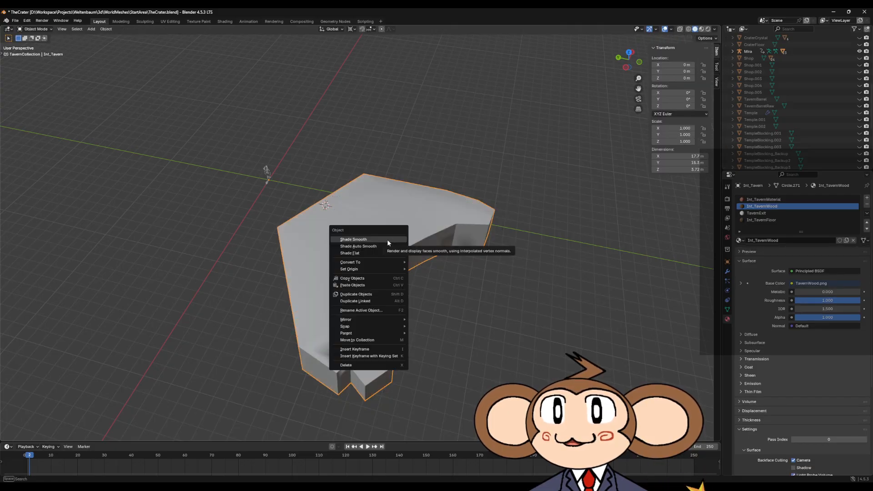
click(382, 253)
Clear the custom split normals data from the tavern interior mesh.
mouse_move(514, 282)
middle_down()
mouse_move(509, 262)
mouse_move(517, 259)
mouse_move(502, 272)
middle_up()
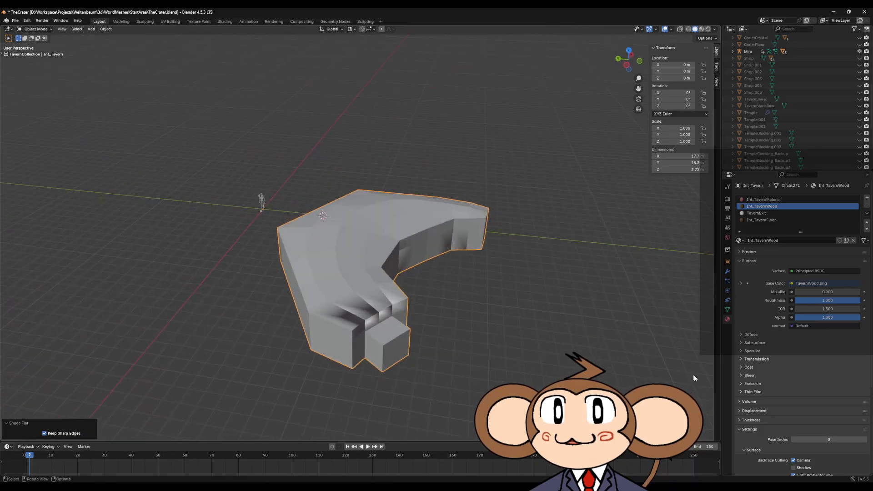
click(727, 310)
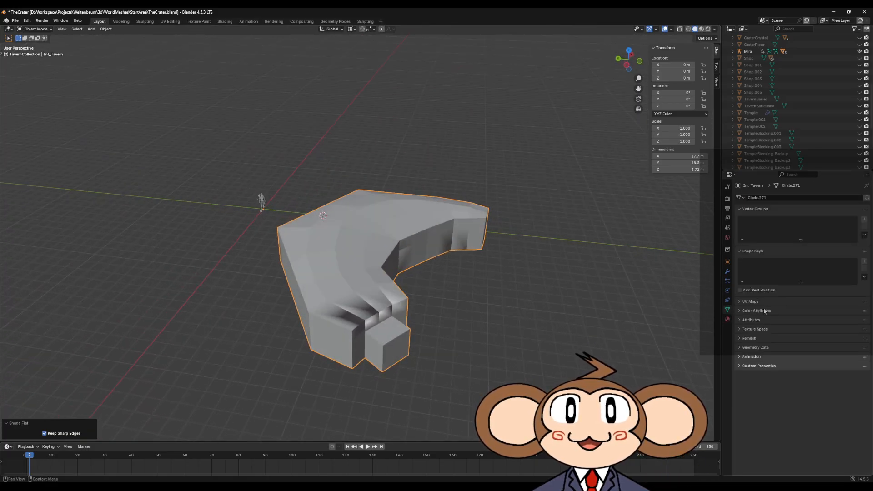
click(741, 348)
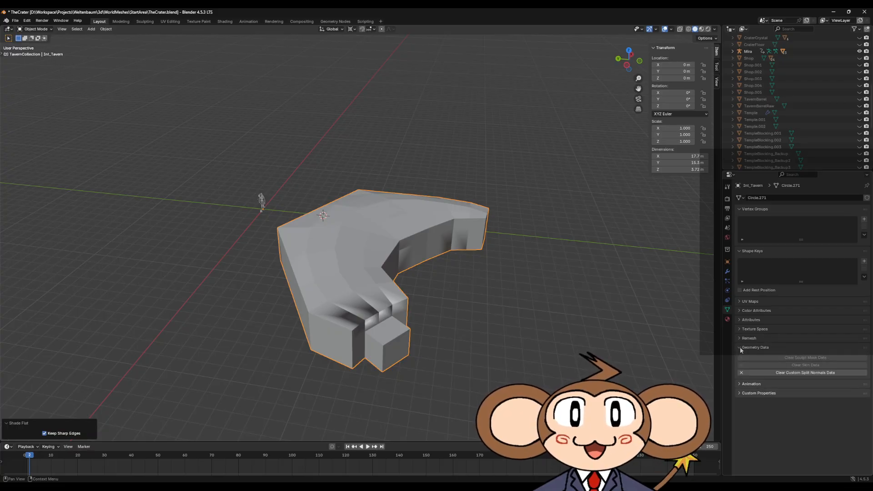
click(784, 373)
click(558, 327)
Return to editing the tavern mesh with nothing selected and switch the viewport to textured material preview.
scroll(580, 325, up, 3)
middle_drag(580, 326, 635, 338)
key(Tab)
key(a)
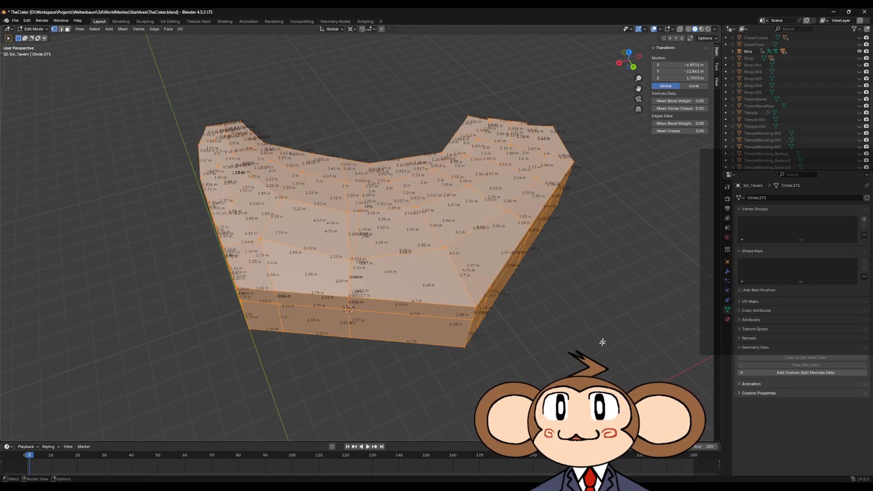
click(604, 340)
scroll(567, 342, up, 3)
mouse_move(567, 340)
middle_down()
mouse_move(574, 314)
mouse_move(464, 302)
mouse_move(450, 306)
mouse_move(481, 322)
mouse_move(468, 362)
mouse_move(477, 327)
mouse_move(292, 234)
mouse_move(545, 358)
mouse_move(468, 356)
mouse_move(484, 284)
middle_up()
click(702, 28)
Examine the tavern's dark partition wall, floor and brick walls from several angles.
scroll(441, 296, up, 5)
scroll(501, 339, up, 6)
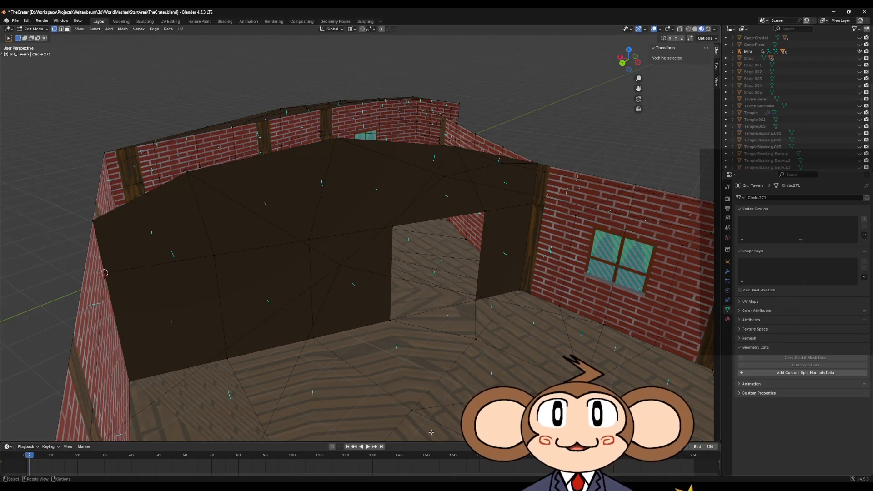
middle_drag(450, 359, 517, 358)
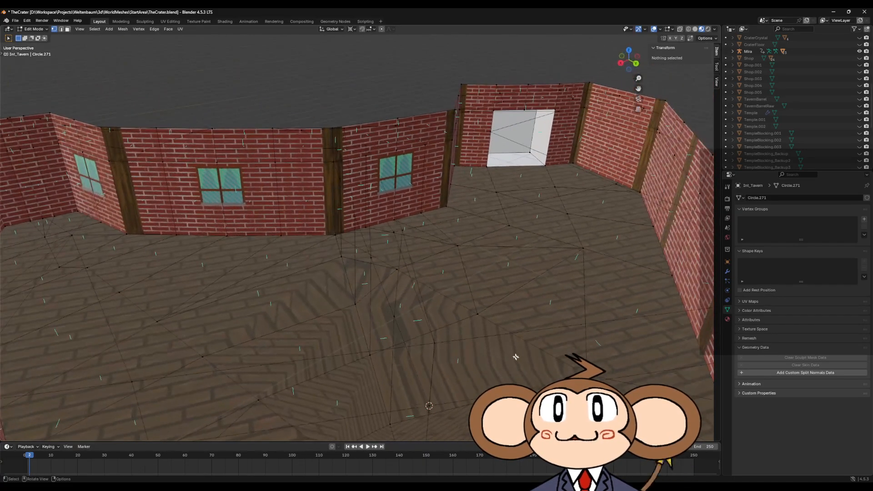
scroll(504, 338, down, 4)
middle_drag(384, 296, 323, 308)
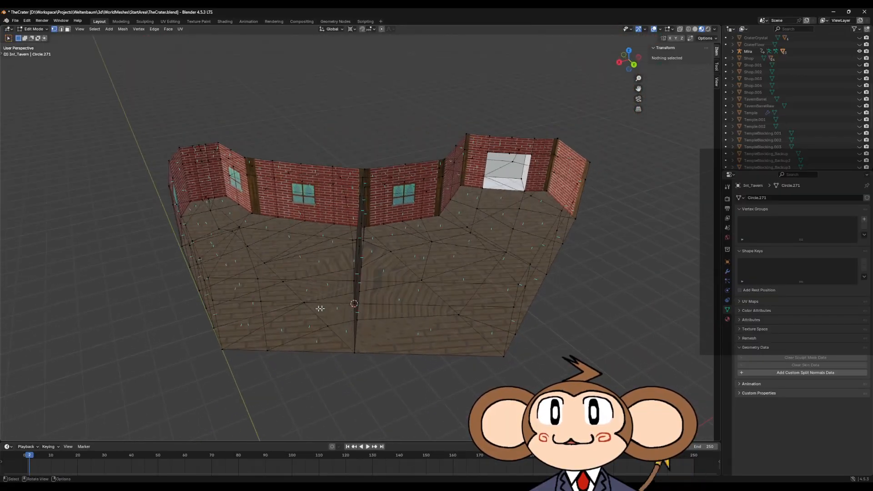
middle_drag(270, 259, 504, 319)
middle_drag(502, 299, 446, 261)
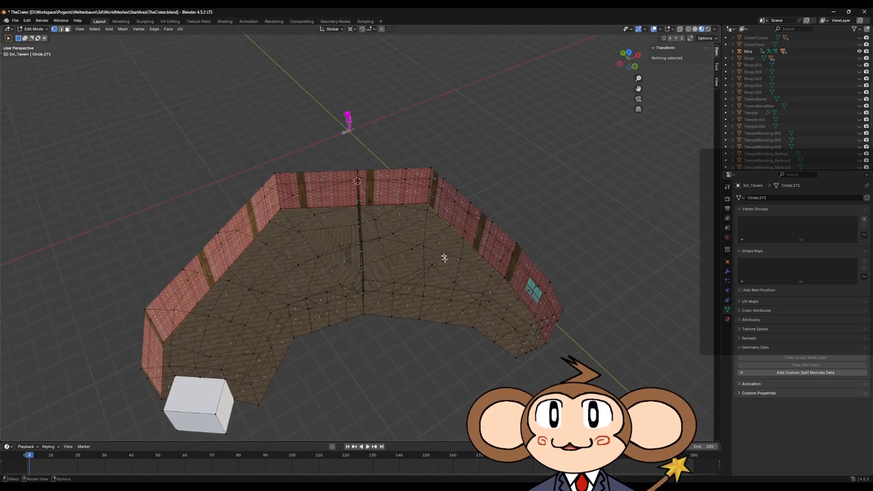
middle_drag(434, 225, 443, 260)
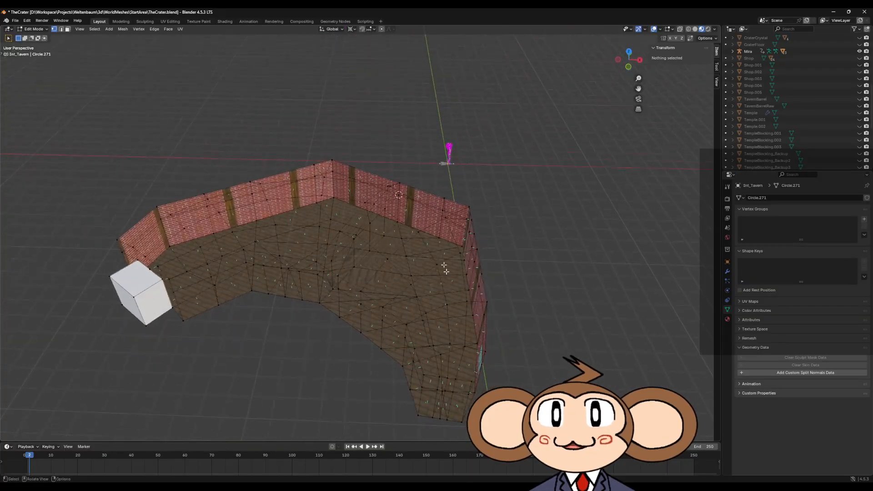
middle_drag(441, 338, 460, 274)
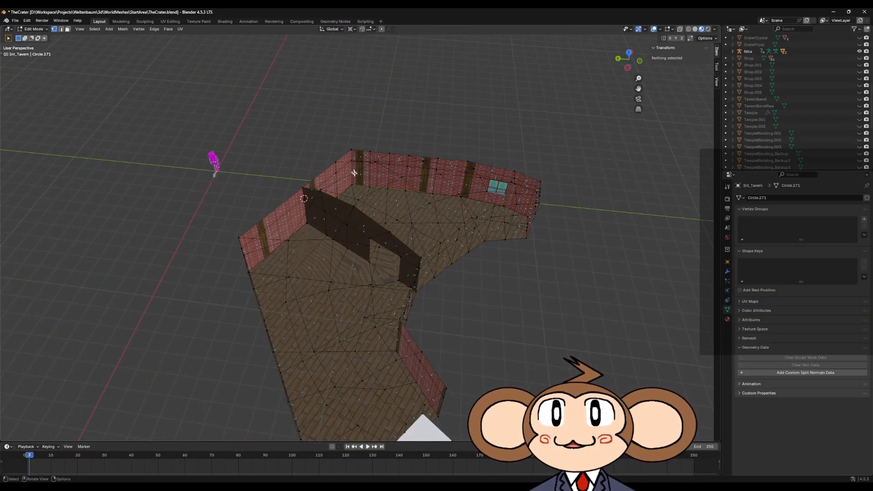
middle_drag(378, 206, 388, 197)
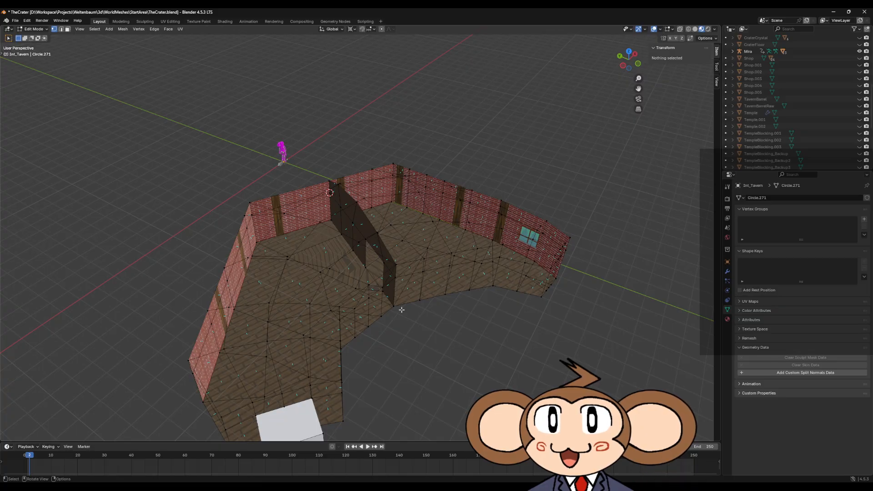
middle_drag(402, 310, 387, 266)
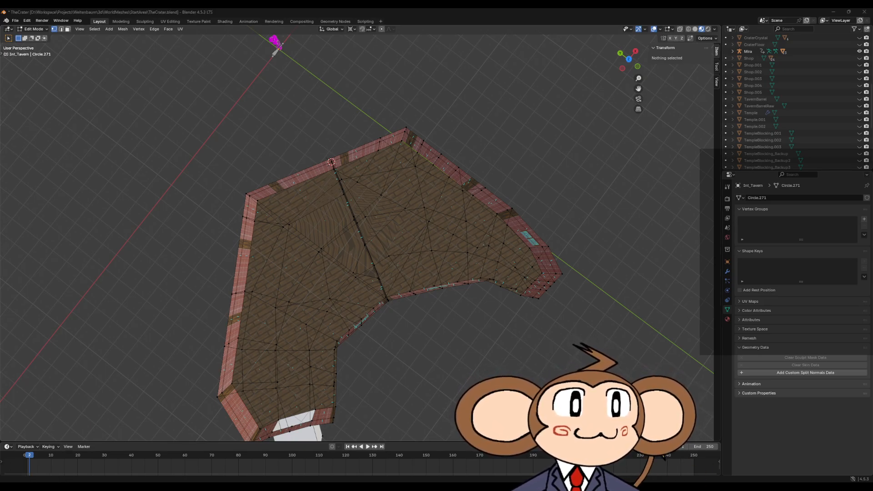
middle_drag(415, 319, 413, 290)
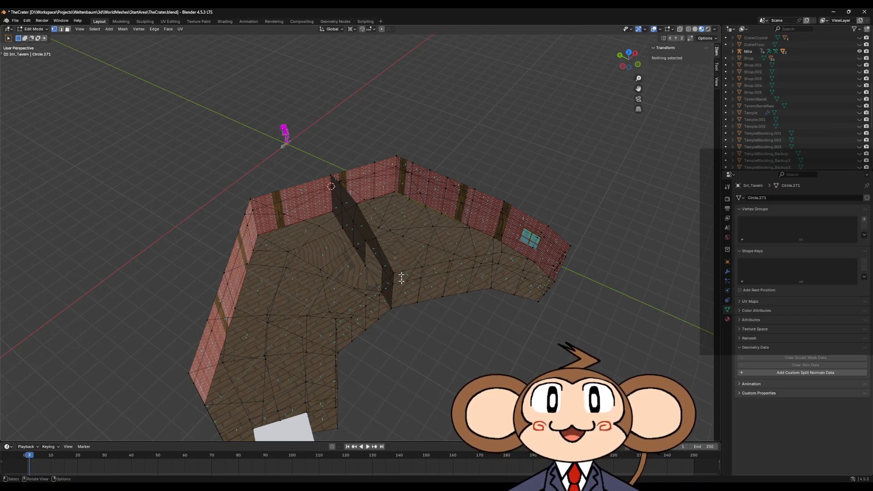
middle_drag(423, 353, 477, 347)
scroll(498, 329, up, 3)
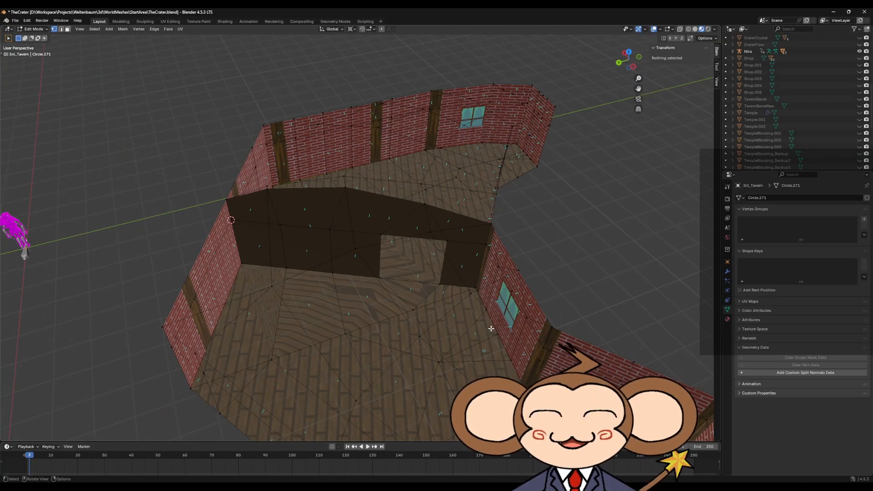
Step back through the edit history to the partition wall's partly filled upper section, and restore the latest state.
key(a)
key(Tab)
key(ctrl+z)
key(ctrl+z)
key(ctrl+z)
key(ctrl+z)
key(ctrl+z)
key(ctrl+z)
key(ctrl+z)
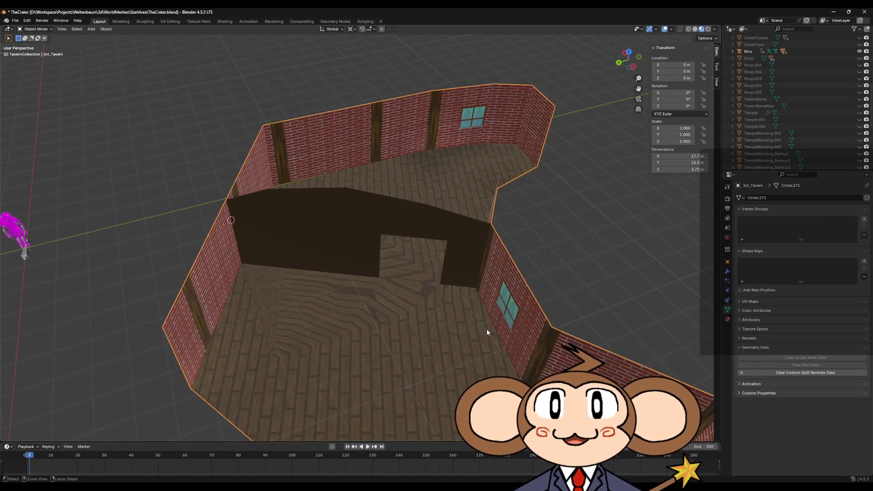
key(ctrl+z)
key(ctrl+z)
key(ctrl+z)
key(ctrl+z)
key(ctrl+z)
key(ctrl+z)
key(ctrl+z)
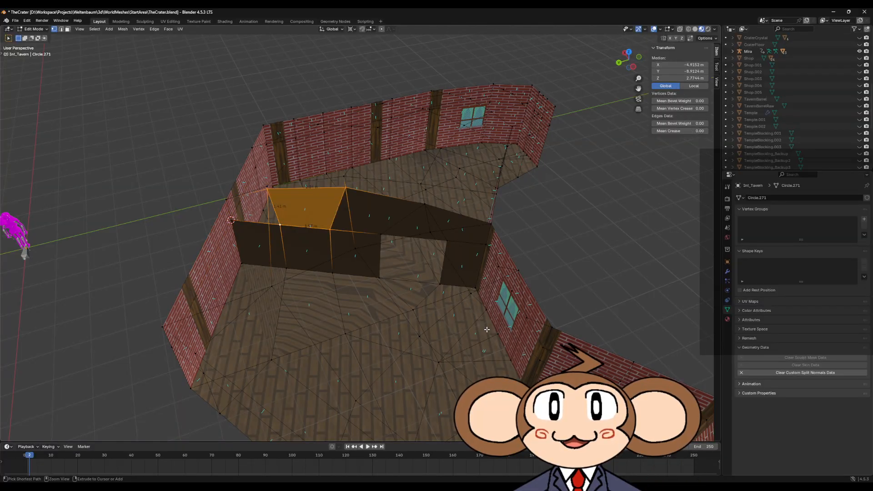
key(ctrl+z)
key(ctrl+z)
key(ctrl+z)
key(ctrl+z)
key(ctrl+z)
key(ctrl+z)
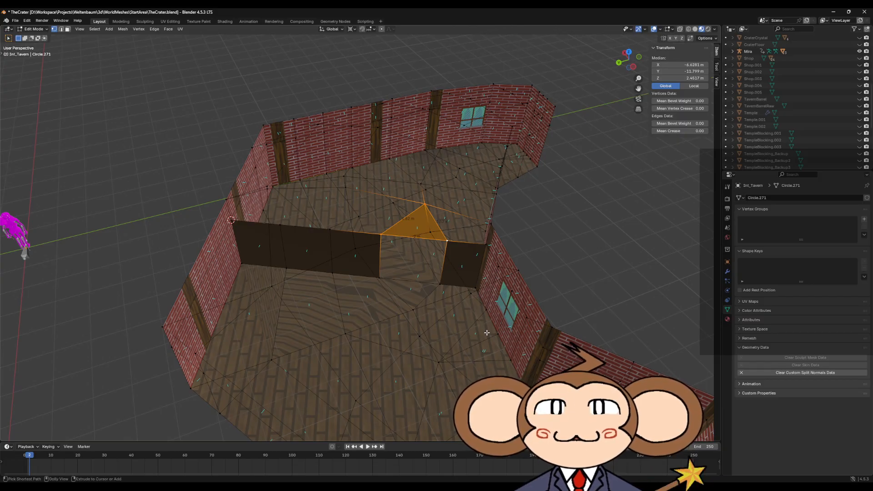
key(ctrl+z)
key(ctrl+z)
key(ctrl+z)
key(ctrl+z)
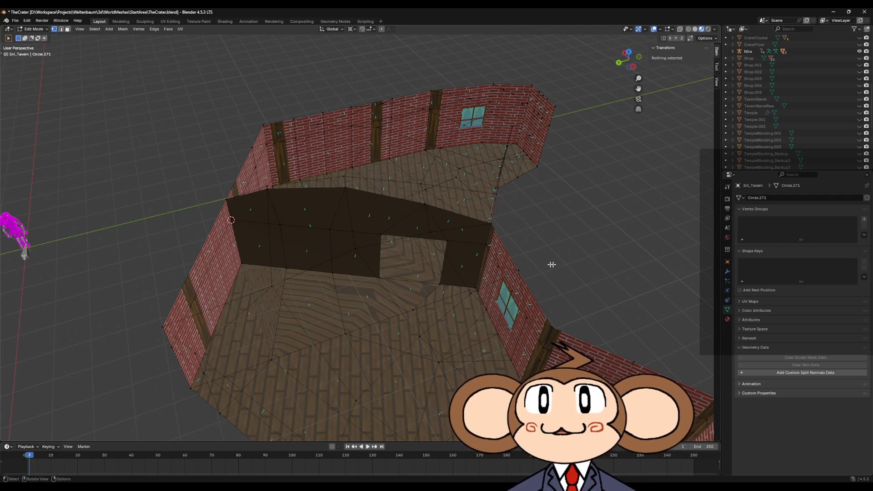
Delete the row of vertices running across the partition wall at doorway-top height, together with the wall's faces.
middle_drag(556, 235, 454, 201)
scroll(435, 208, up, 5)
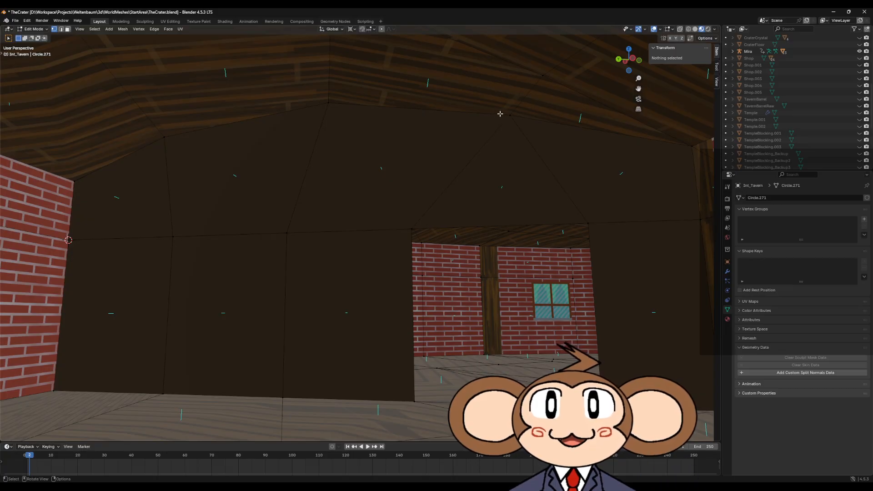
middle_drag(378, 125, 396, 141)
middle_drag(214, 237, 261, 261)
click(193, 253)
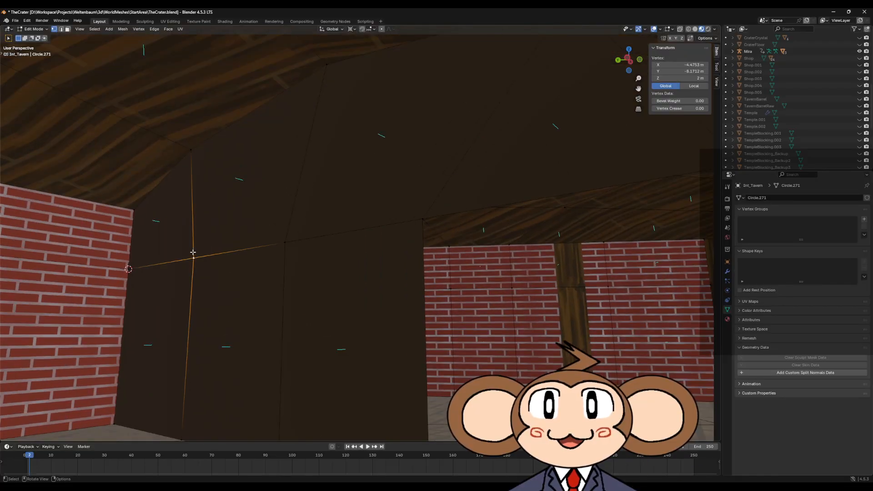
shift+click(290, 239)
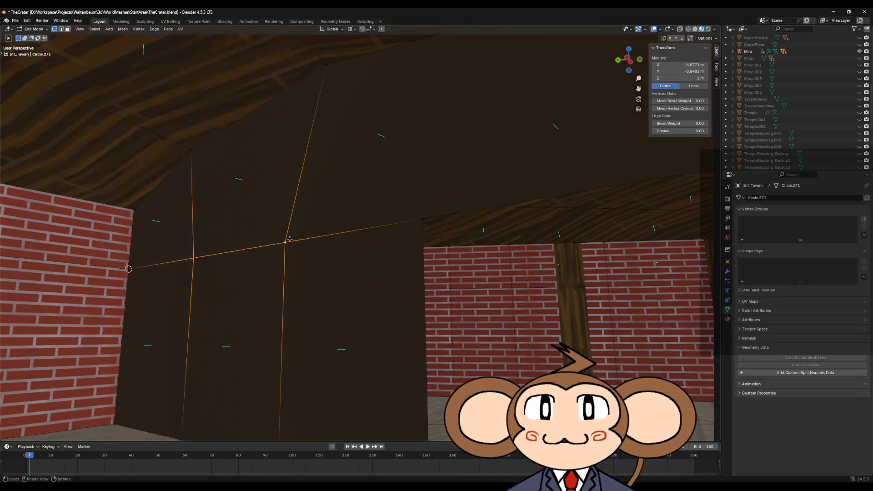
alt+click(288, 238)
middle_drag(285, 234, 592, 260)
alt+shift+click(594, 262)
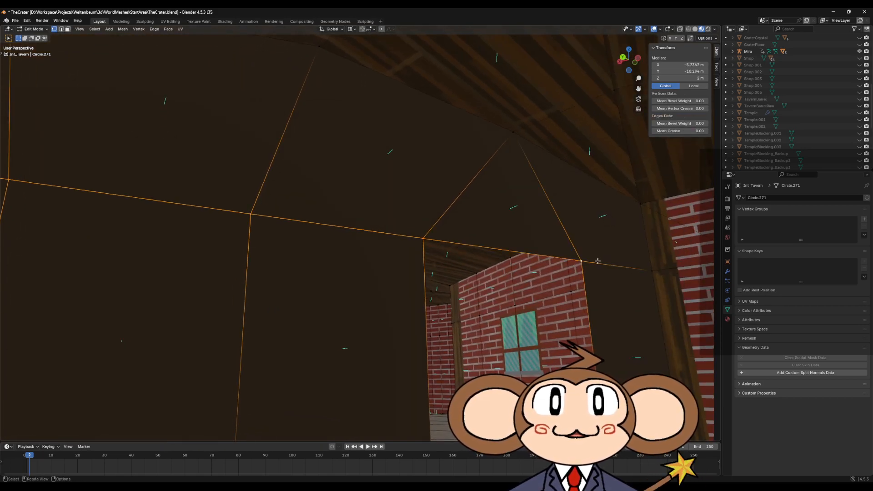
key(x)
click(575, 246)
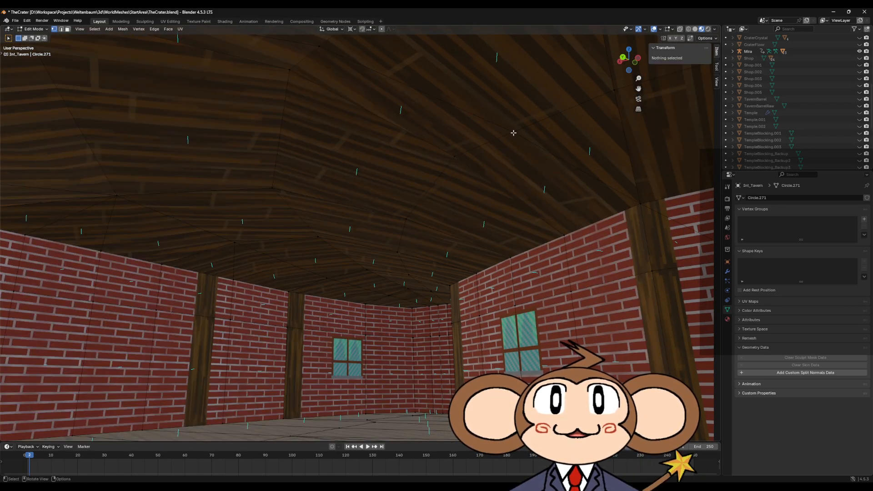
shift+click(514, 133)
scroll(345, 152, up, 5)
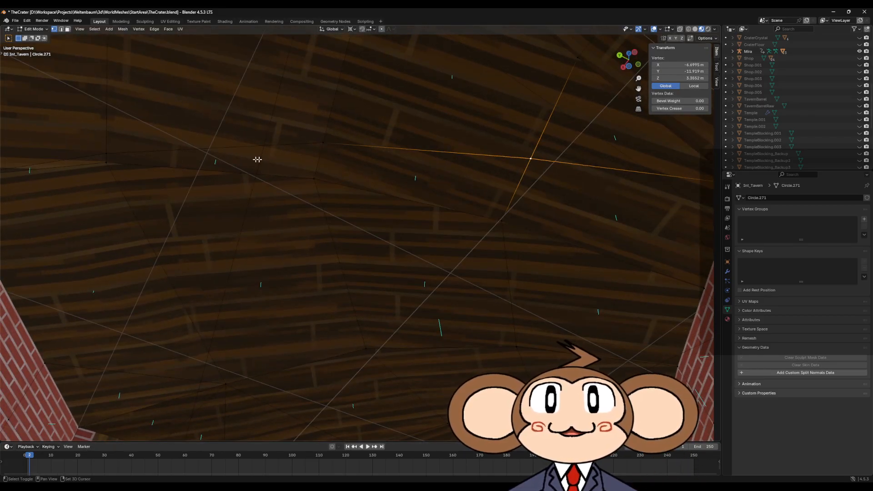
scroll(356, 145, up, 3)
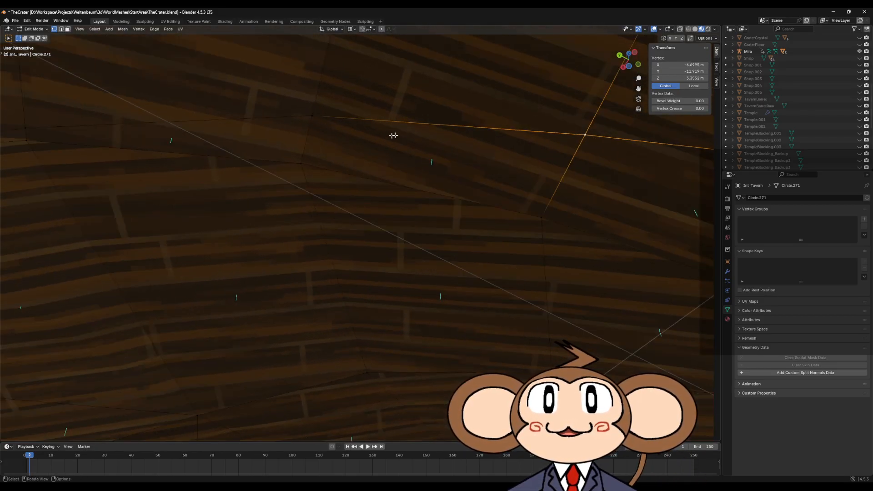
click(584, 129)
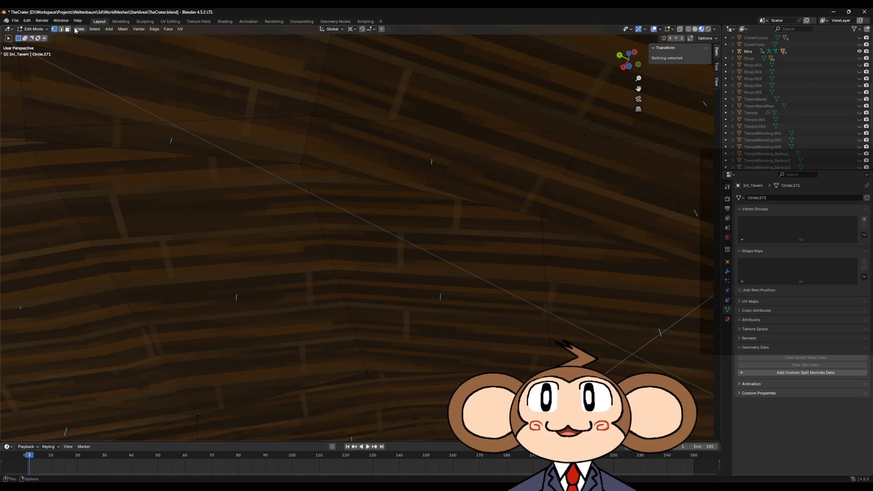
In edge selection mode, dissolve the chain of ceiling edges along the line of the removed partition wall.
middle_drag(617, 139, 572, 164)
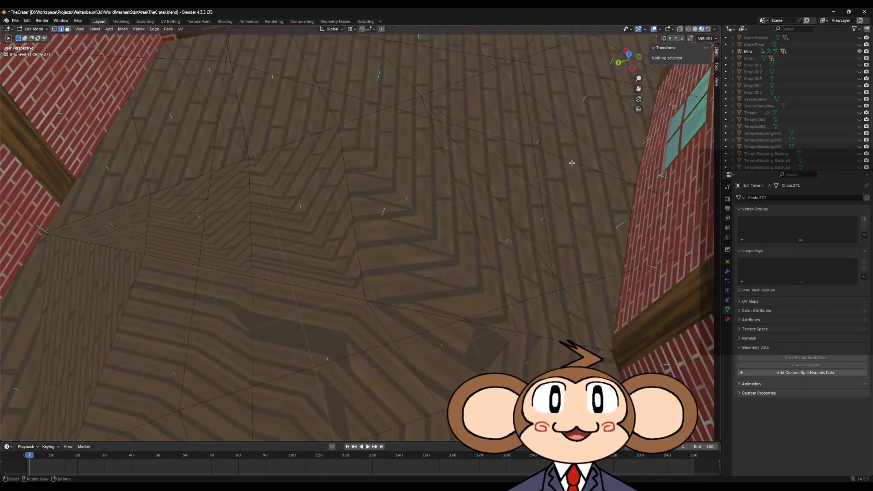
click(560, 157)
middle_drag(452, 122, 439, 163)
shift+click(439, 163)
scroll(439, 163, down, 3)
shift+click(348, 118)
middle_drag(347, 118, 409, 87)
key(x)
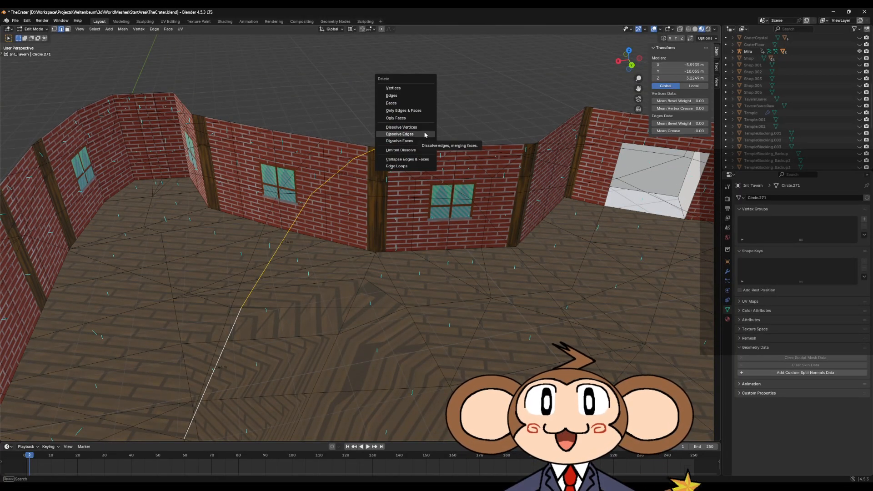
click(425, 135)
middle_drag(424, 135, 397, 228)
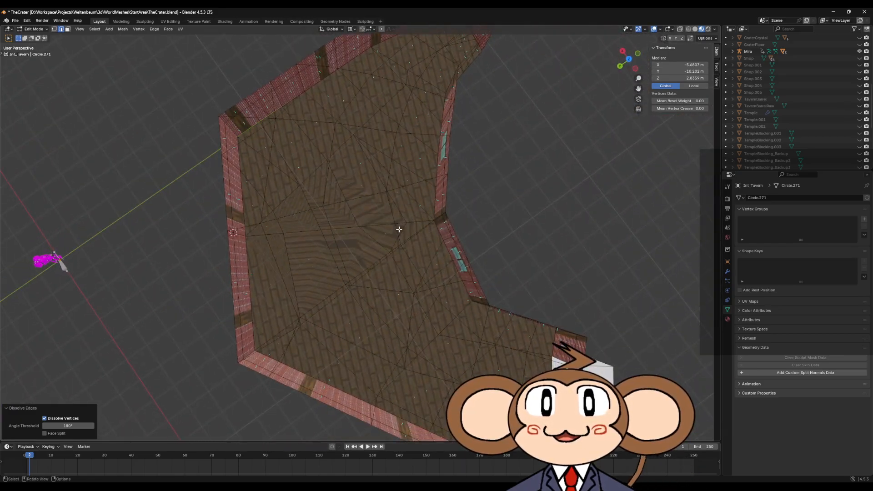
scroll(401, 224, up, 6)
middle_drag(436, 203, 455, 232)
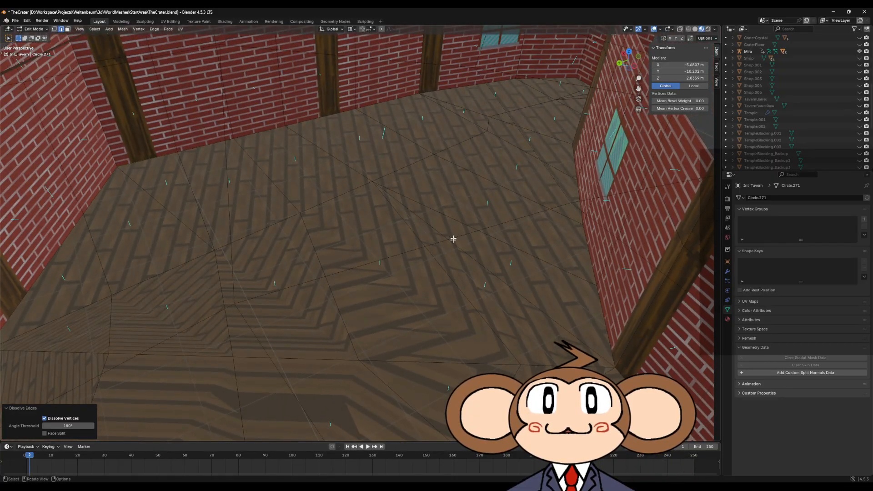
Try to delete vertices from the middle of the tavern floor together with their faces, and undo the deletion.
middle_drag(440, 290, 199, 302)
scroll(409, 273, down, 3)
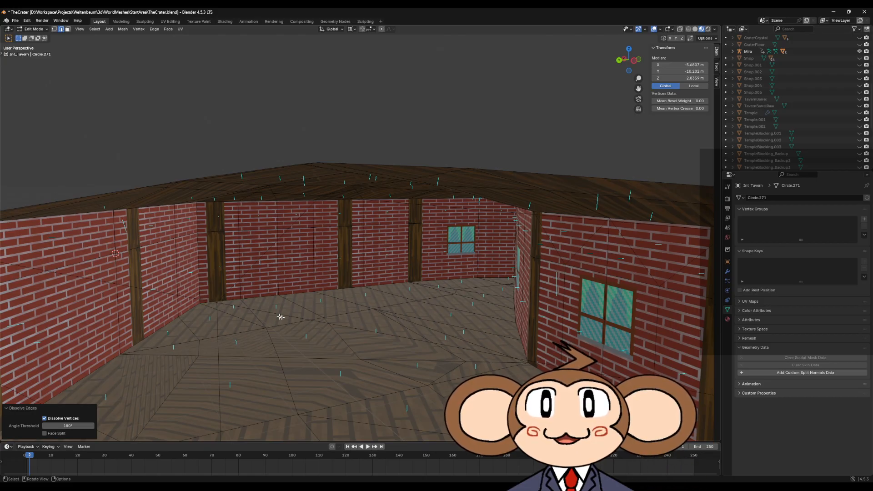
scroll(466, 333, up, 3)
middle_drag(452, 329, 389, 141)
click(67, 29)
middle_drag(478, 229, 475, 199)
middle_drag(468, 352, 472, 265)
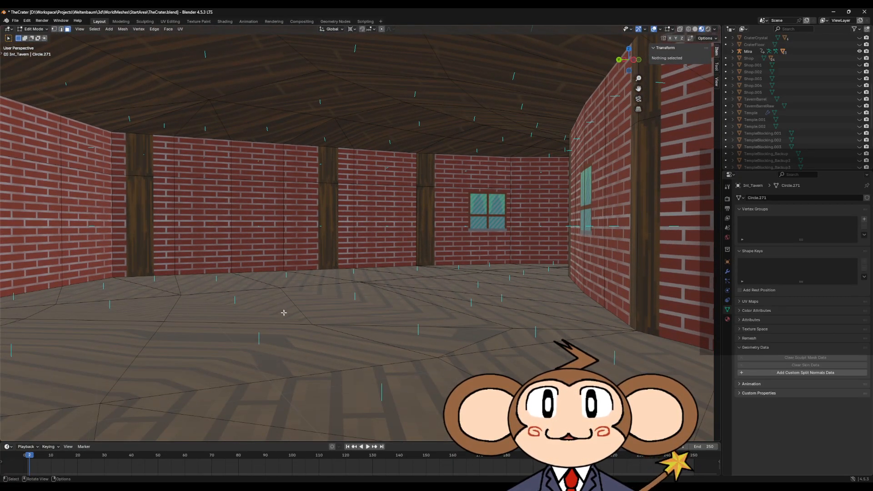
drag(283, 311, 336, 338)
middle_drag(336, 337, 327, 344)
click(54, 29)
key(x)
click(320, 244)
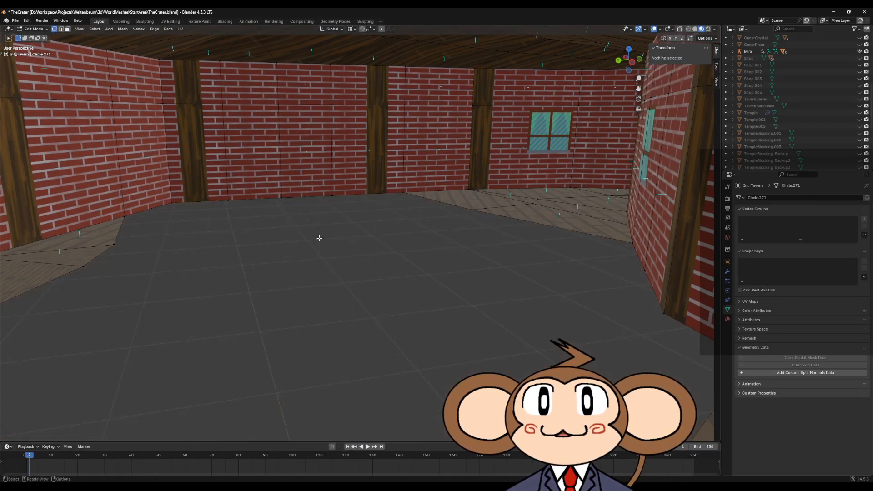
key(ctrl+z)
Delete the irregular vertices in the middle of the tavern floor one by one, together with their faces.
click(331, 290)
key(x)
click(330, 290)
middle_drag(329, 290, 293, 293)
click(214, 252)
key(x)
click(196, 253)
click(298, 273)
key(x)
click(300, 295)
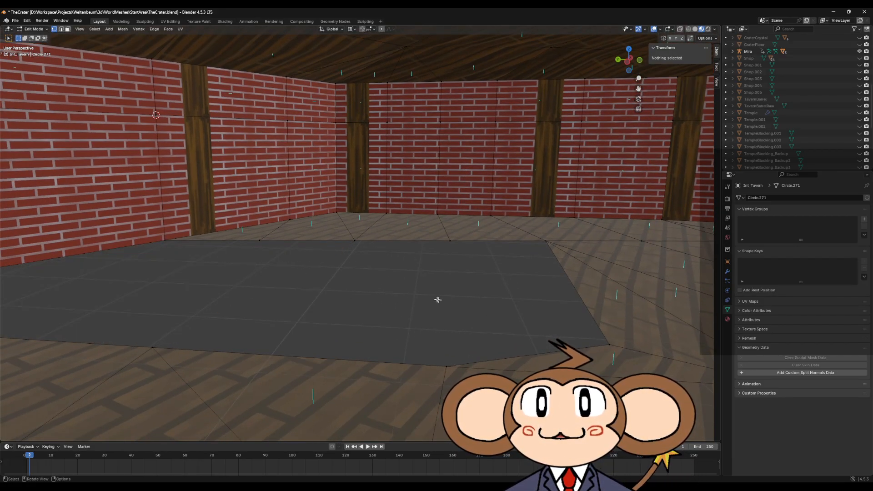
middle_drag(430, 298, 519, 310)
click(347, 250)
key(x)
click(351, 251)
middle_drag(360, 252, 392, 272)
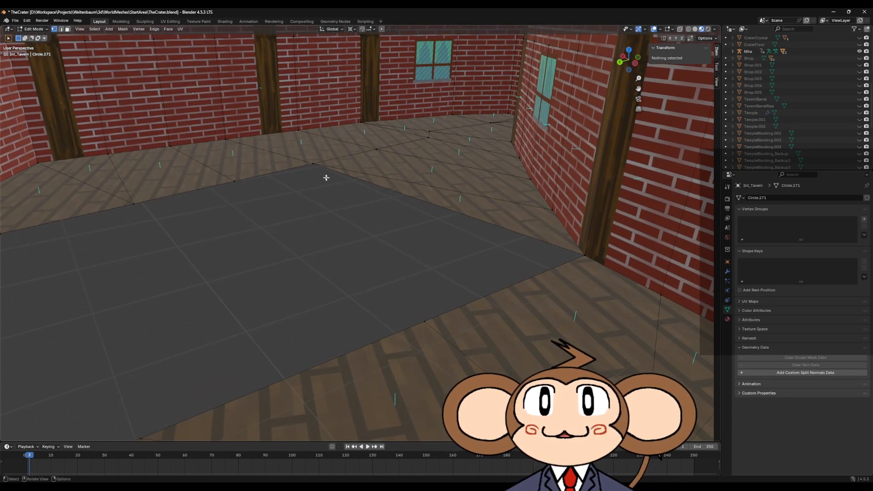
Delete three more vertices along the hole's far edge so the opening reaches the back brick wall.
mouse_move(326, 174)
middle_down()
mouse_move(353, 190)
mouse_move(336, 186)
middle_up()
click(166, 213)
key(x)
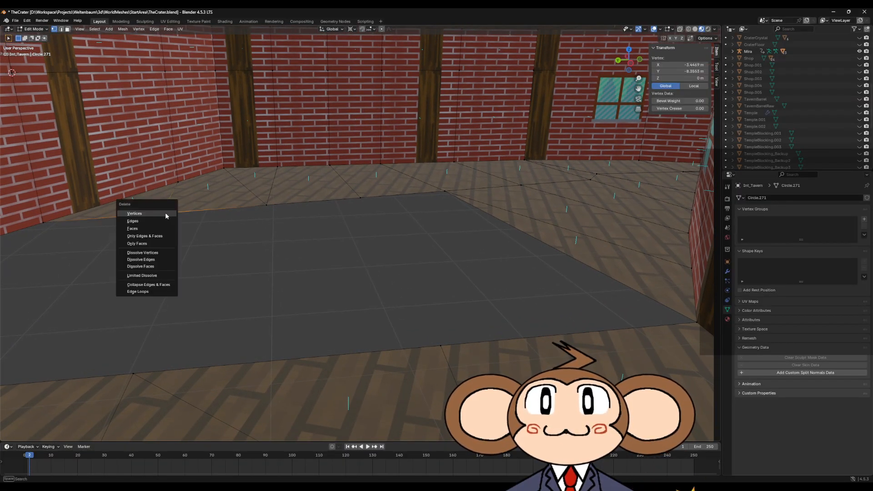
click(165, 212)
click(266, 204)
key(x)
click(266, 204)
click(355, 199)
key(x)
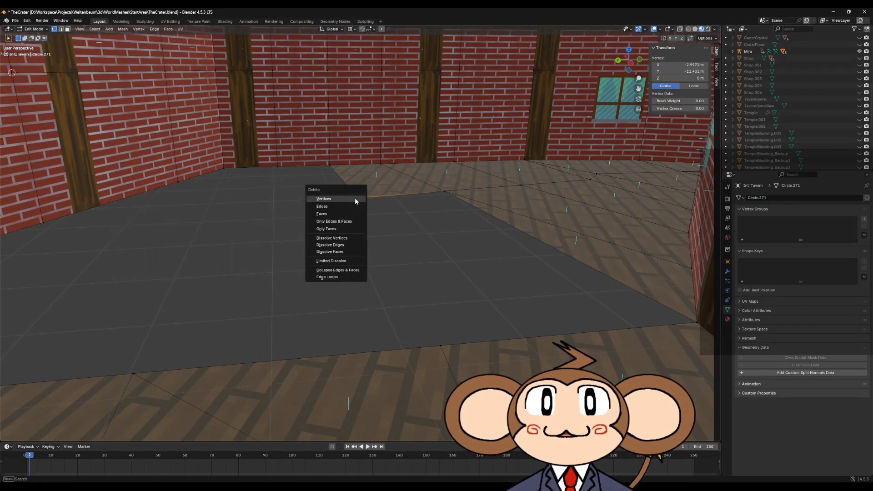
click(357, 197)
Join the vertex at the base of the window wall's wooden post to the far wall corner's floor vertex with an edge.
middle_drag(353, 197, 615, 262)
click(616, 260)
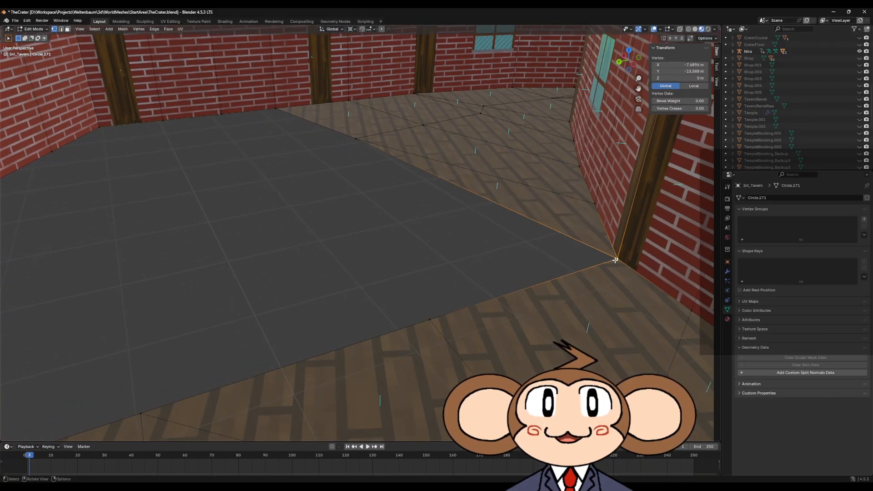
shift+click(100, 128)
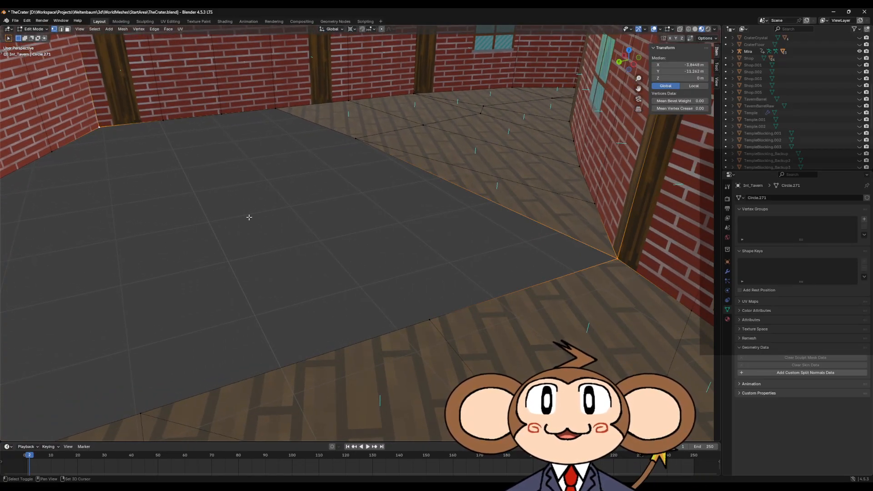
key(j)
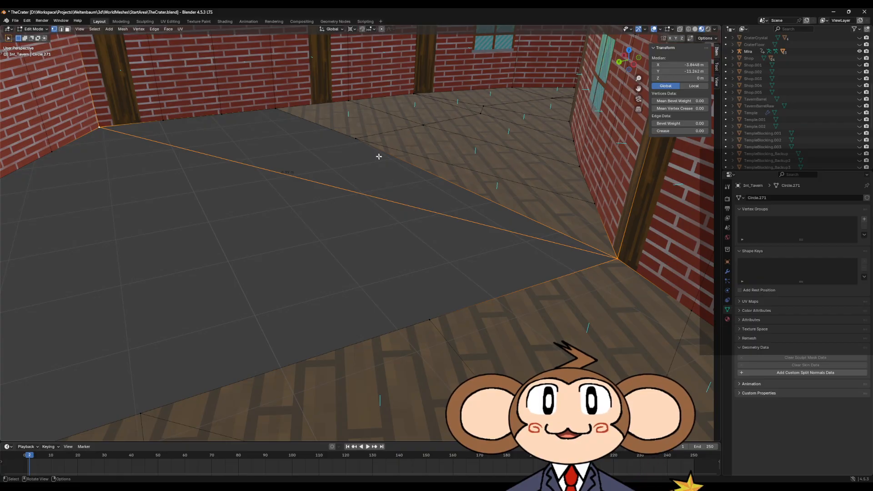
In edge selection mode, delete the floor edge on the hole's far side that ends at the wooden post.
click(61, 29)
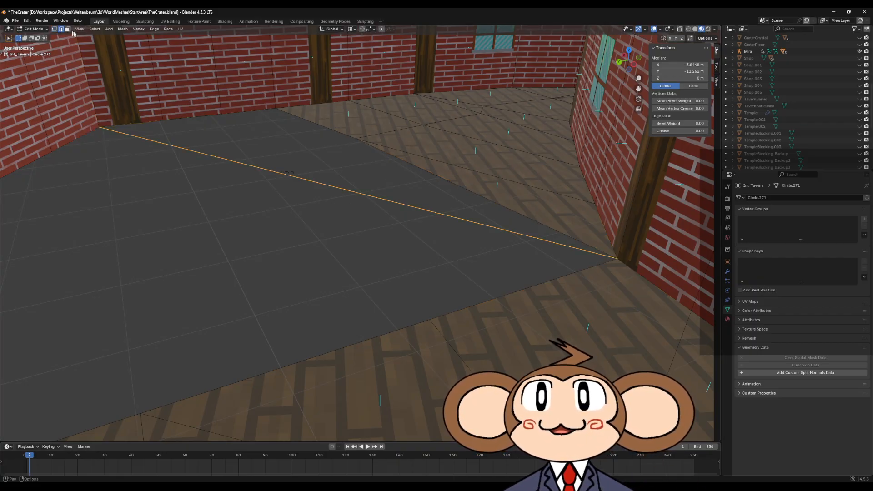
click(477, 194)
key(x)
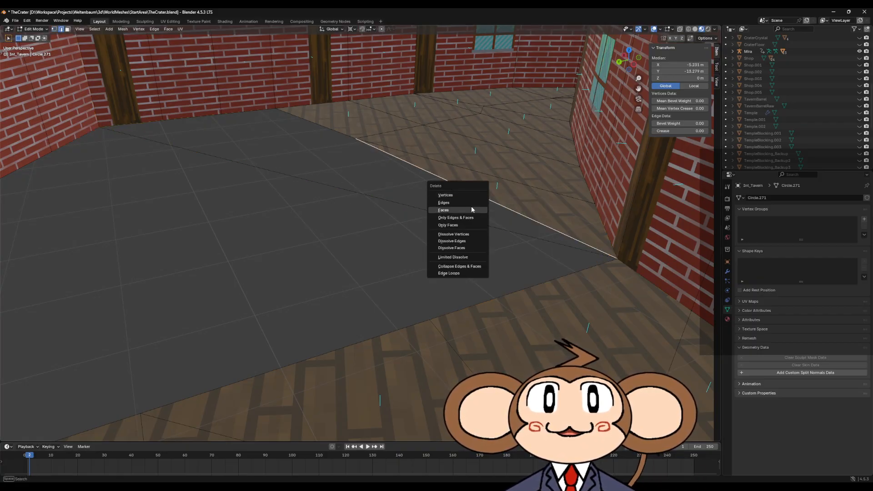
click(470, 203)
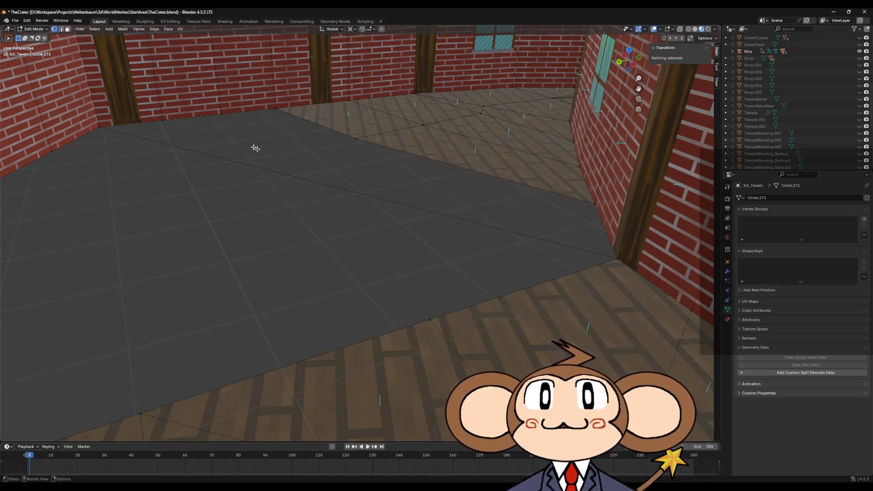
Subdivide the long edge spanning the hole between the wooden post and the far corner with 5 cuts.
click(61, 29)
click(318, 179)
middle_drag(318, 179, 286, 225)
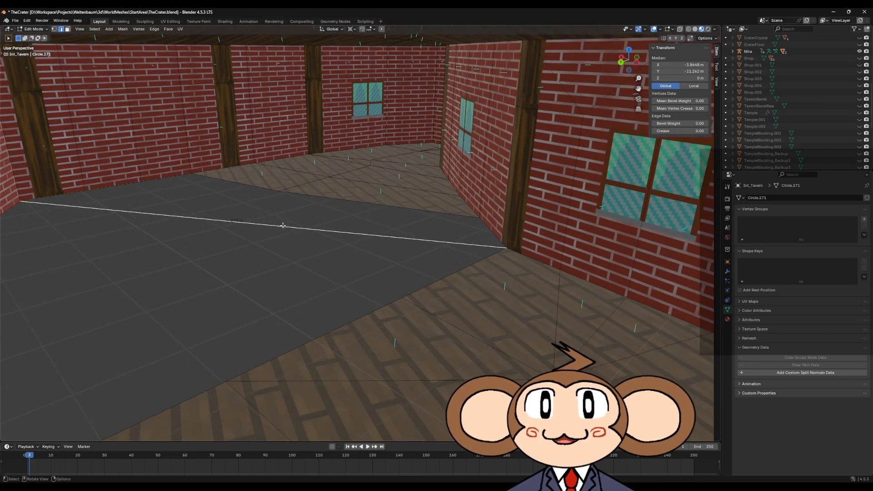
key(ctrl+e)
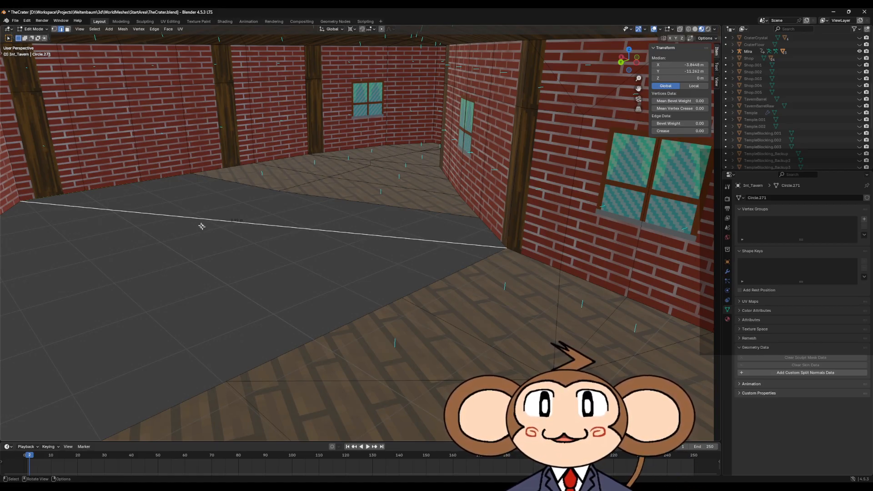
key(ctrl+e)
click(177, 174)
click(80, 387)
key(Return)
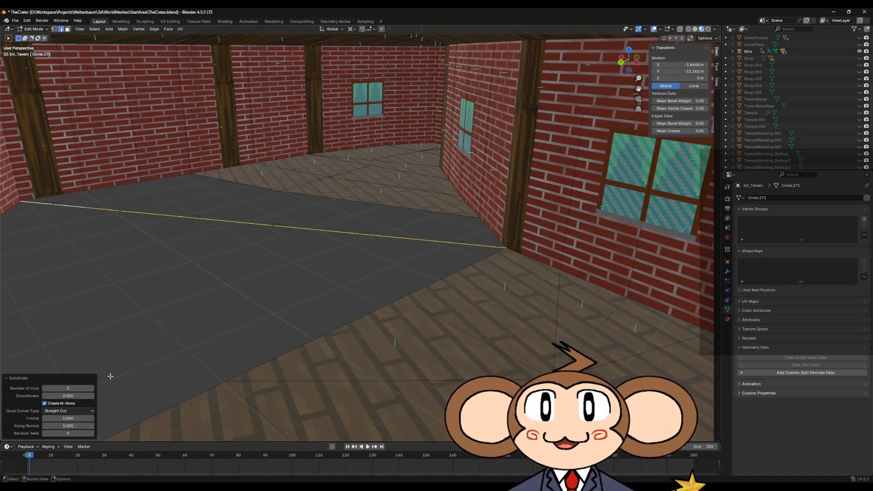
Switch to solid shading and connect a vertex on the hole's near edge to the far wall corner's floor vertex.
click(193, 232)
middle_drag(317, 255, 303, 242)
click(300, 244)
shift+click(323, 134)
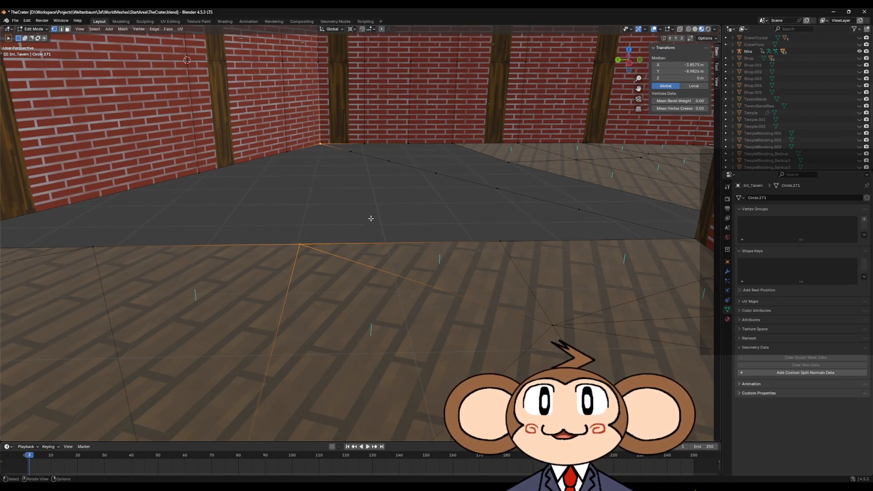
middle_drag(371, 218, 337, 230)
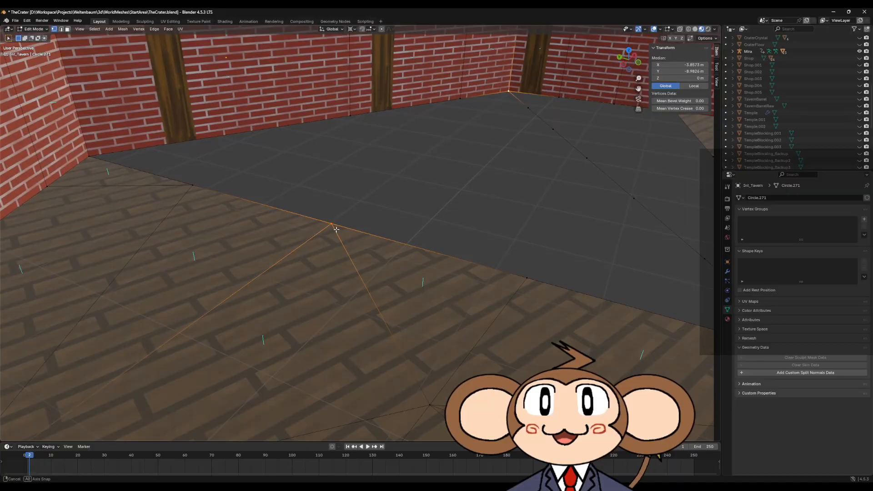
middle_drag(188, 146, 317, 121)
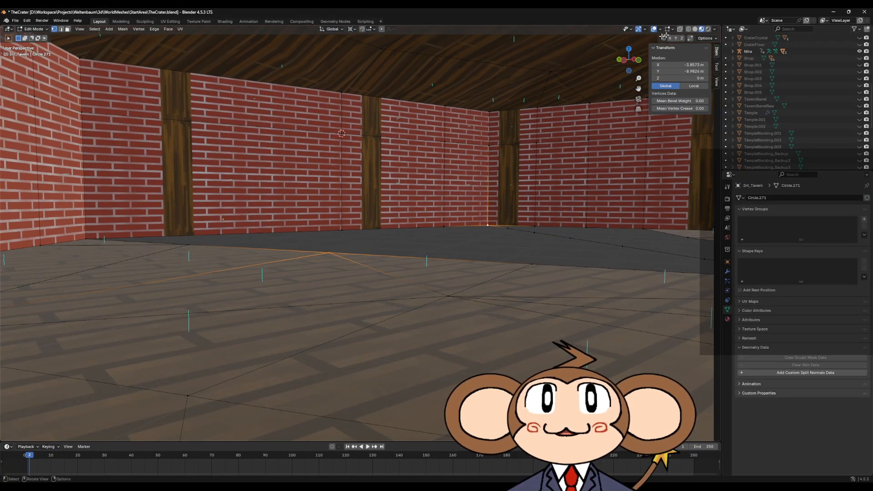
click(695, 29)
middle_drag(423, 196, 430, 242)
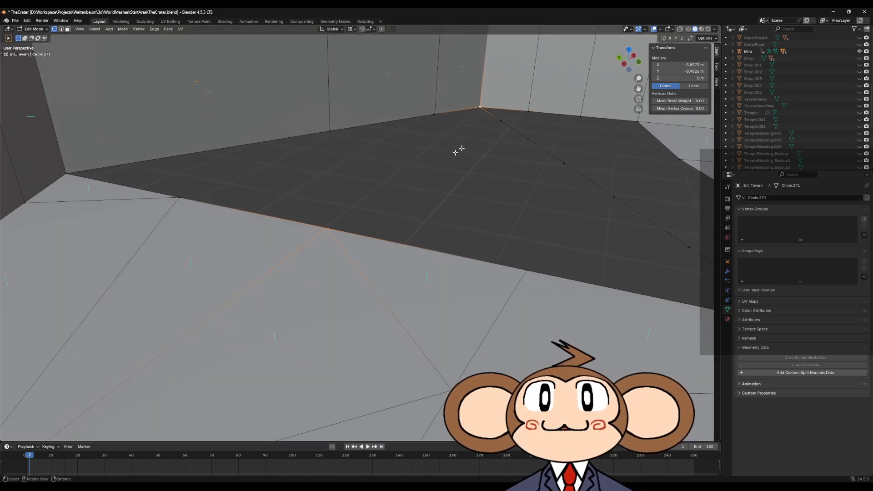
key(j)
Subdivide the new edge between the near floor and the far wall corner with 2 cuts.
right_click(405, 172)
click(405, 171)
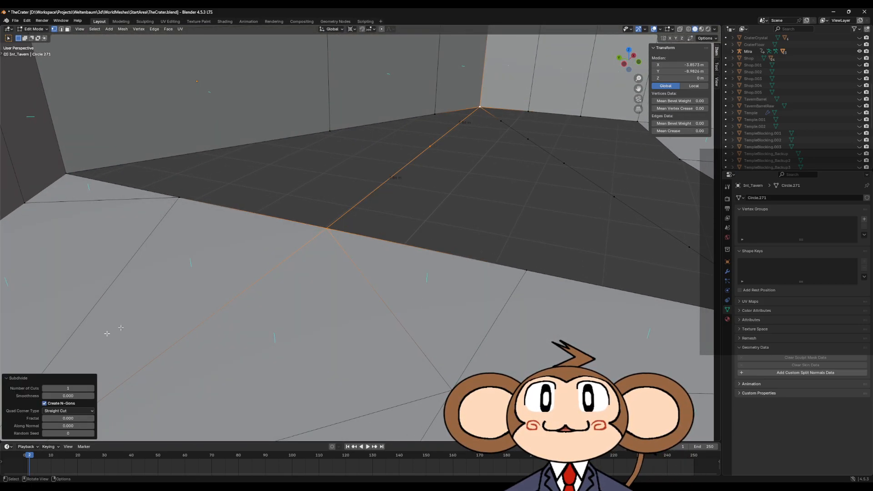
click(77, 389)
text(2)
key(Return)
click(458, 177)
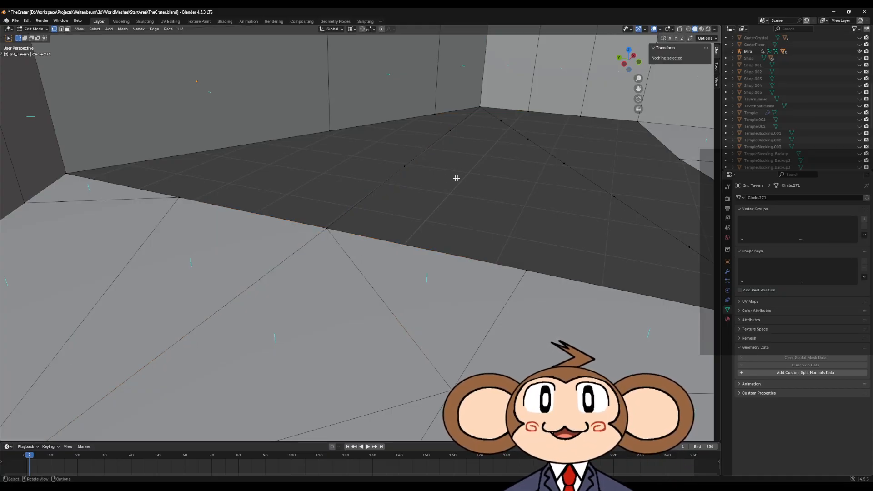
Fill two floor faces between the near floor edge, the side wall and the newly subdivided edge.
click(405, 169)
middle_drag(401, 191, 459, 235)
shift+click(234, 209)
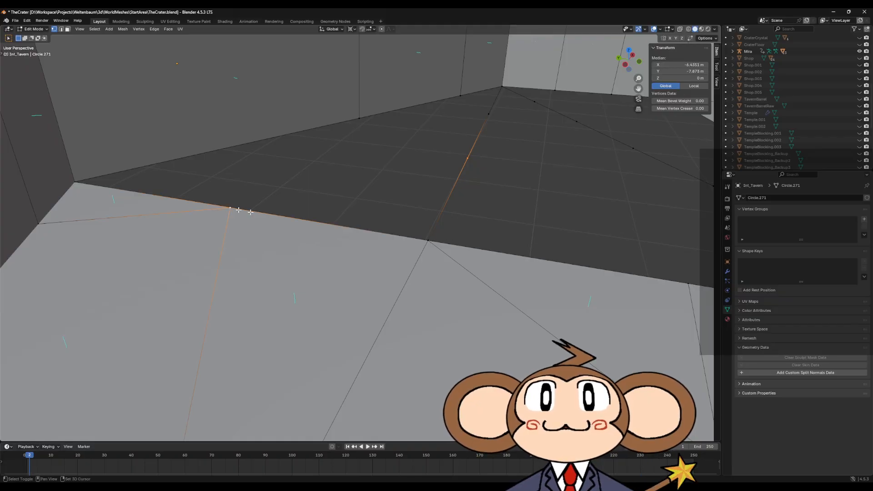
shift+click(430, 243)
click(228, 208)
shift+click(358, 118)
shift+click(466, 160)
shift+click(78, 181)
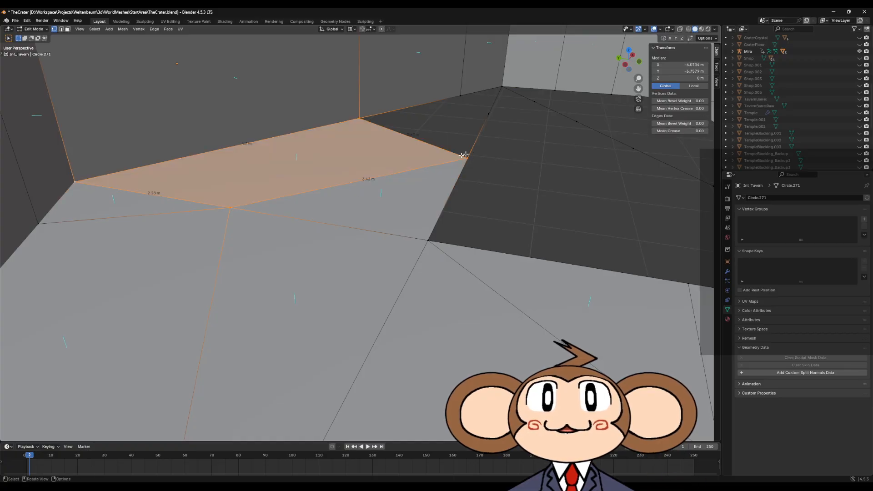
Fill the rest of the strip along the side wall up to the far corner with a quad and a triangle.
click(470, 160)
shift+click(492, 114)
shift+click(461, 94)
shift+click(361, 116)
key(f)
drag(458, 77, 516, 129)
key(f)
Fill the triangle at the far corner and the adjoining quad between the two subdivided edges.
click(523, 138)
middle_drag(504, 192, 357, 189)
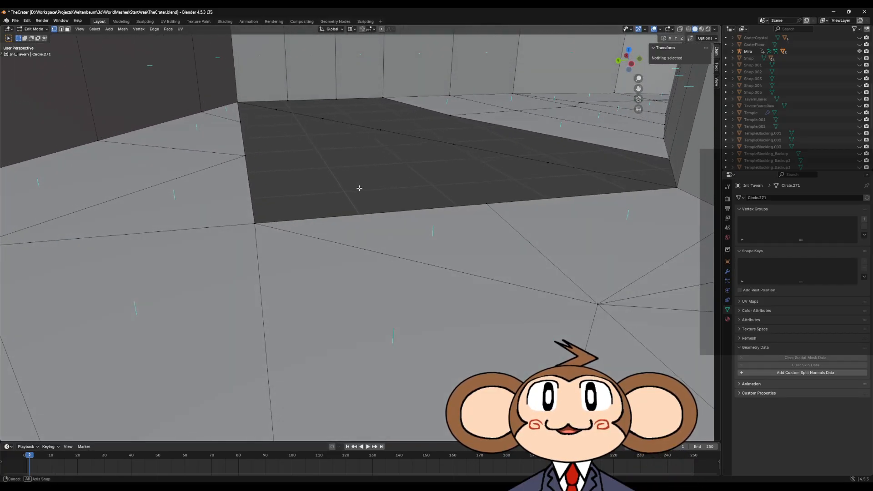
click(274, 114)
shift+click(242, 125)
shift+click(238, 105)
key(f)
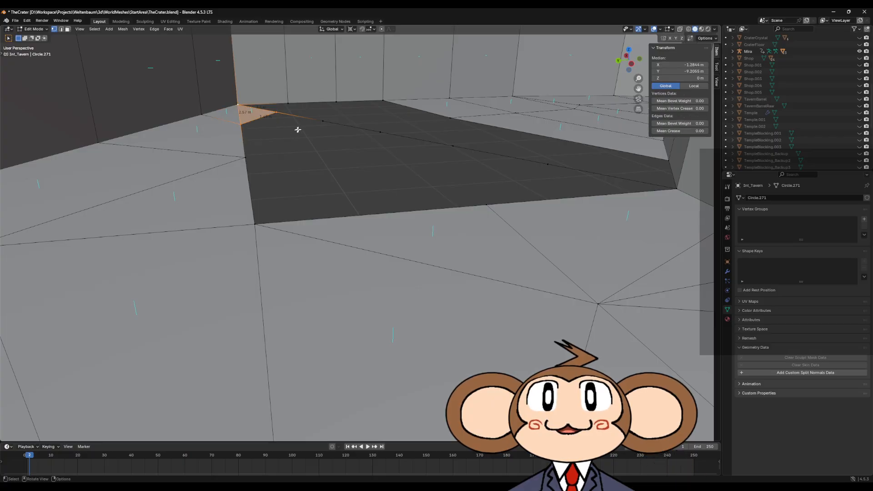
click(321, 121)
shift+click(243, 157)
shift+click(242, 123)
shift+click(275, 112)
key(f)
Fill the next two floor faces between the near floor edge and the long subdivided edge.
click(323, 120)
shift+click(380, 132)
shift+click(245, 157)
shift+click(254, 223)
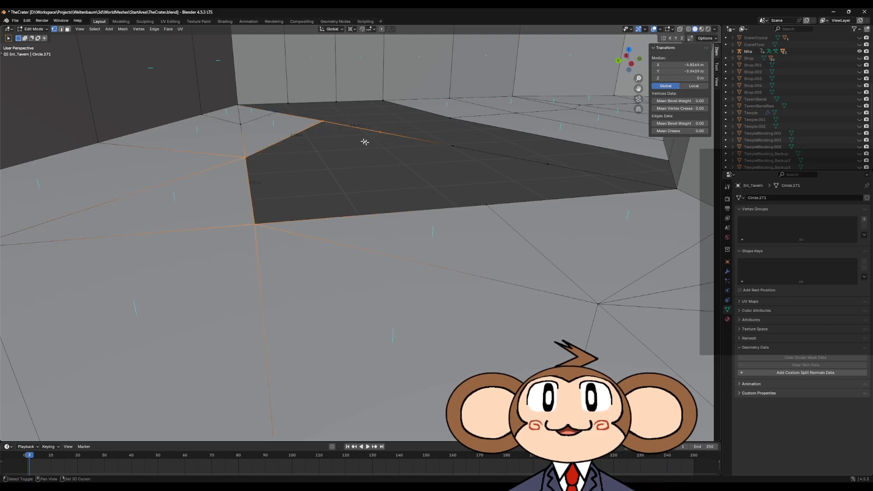
key(f)
drag(362, 125, 458, 158)
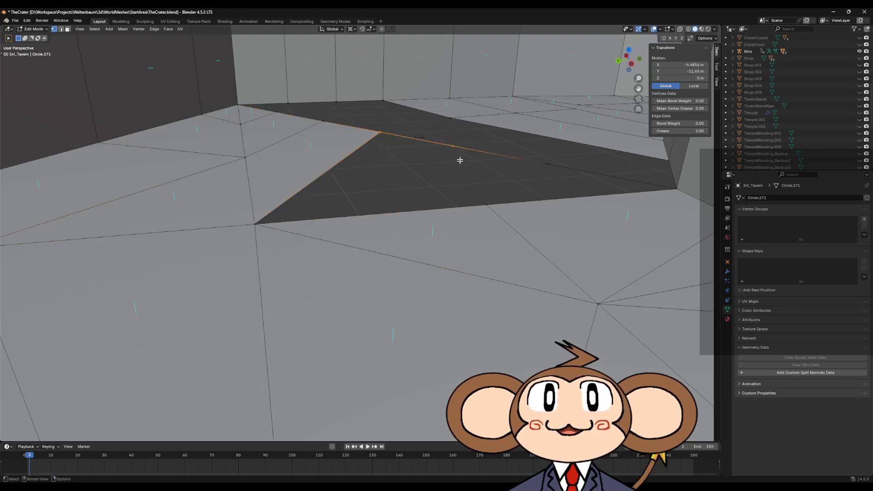
shift+click(483, 207)
key(f)
Fill the remaining floor faces on the near side of the long subdivided edge towards the wooden post.
middle_drag(405, 220, 434, 175)
drag(386, 83, 419, 119)
shift+drag(289, 67, 410, 166)
key(f)
drag(383, 84, 516, 165)
key(f)
click(404, 89)
Close the corner of the hole beside the wooden post with a face at the end of the long subdivided edge.
right_click(404, 89)
click(450, 77)
middle_drag(451, 77, 341, 148)
drag(176, 132, 321, 152)
scroll(321, 156, up, 4)
middle_drag(357, 164, 474, 173)
key(b)
drag(501, 93, 597, 168)
middle_drag(530, 167, 503, 169)
click(502, 207)
middle_drag(587, 235, 569, 226)
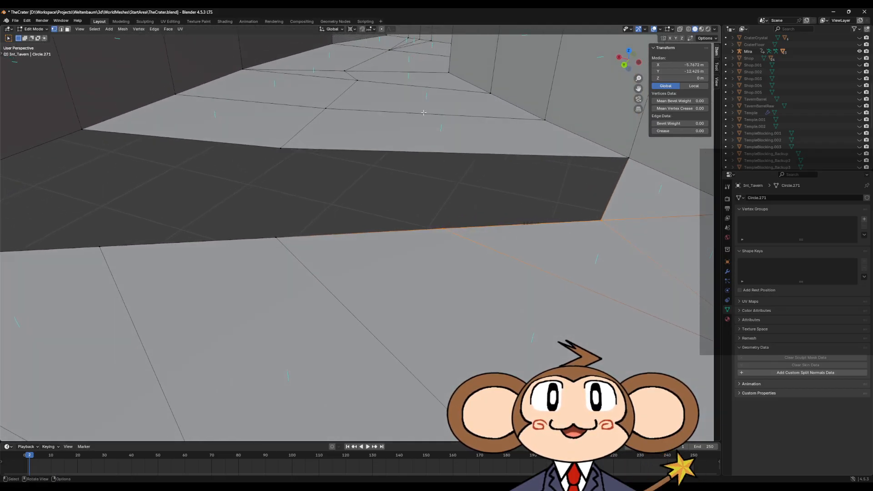
Subdivide the long edge on the hole's far side with 1 cut and return to vertex selection.
key(2)
click(446, 152)
right_click(446, 152)
click(423, 202)
key(1)
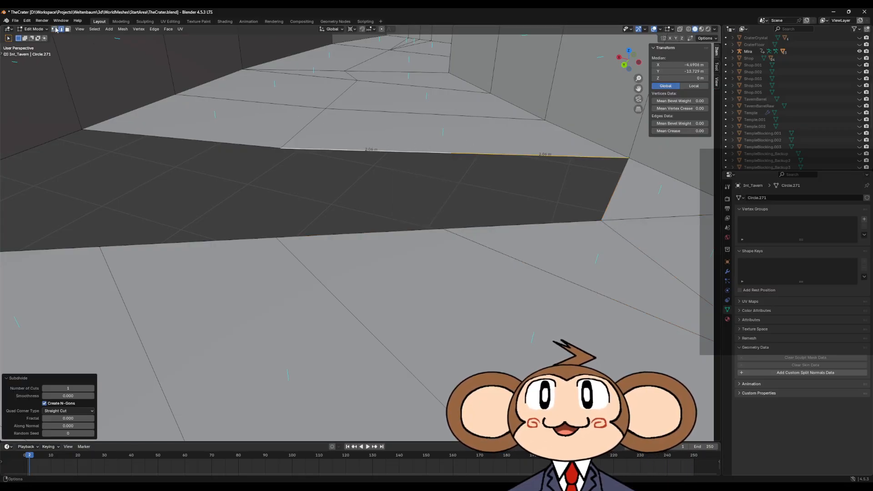
Connect the new midpoint vertex on the hole's far side to the two neighbouring floor vertices behind it.
click(464, 132)
shift+click(550, 128)
key(j)
drag(440, 143, 461, 161)
shift+drag(321, 104, 373, 130)
key(j)
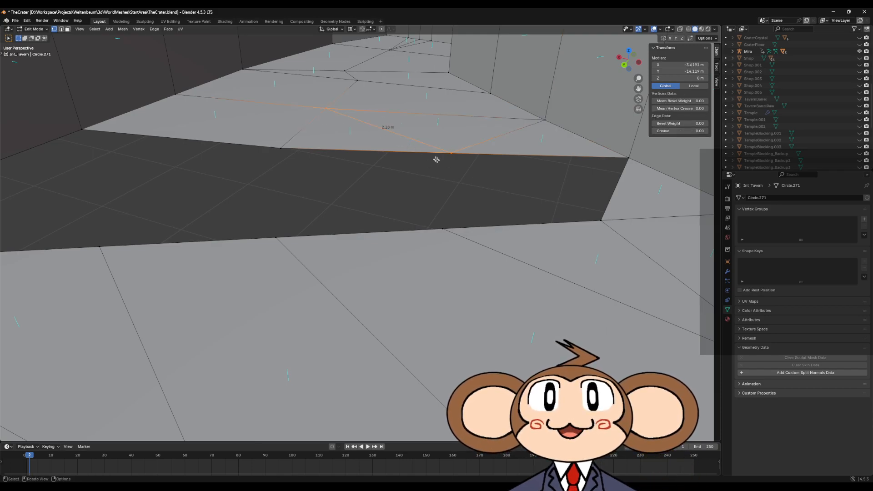
Fill two quads across the remaining hole, starting from the end nearest the wooden post.
click(449, 186)
drag(431, 147, 476, 177)
shift+drag(430, 221, 460, 241)
shift+drag(590, 204, 614, 230)
shift+drag(620, 153, 641, 182)
shift+click(630, 162)
key(f)
drag(242, 127, 461, 257)
key(f)
Fill the next quad of the hole, reaching the floor vertex at the back wall.
middle_drag(460, 257, 408, 242)
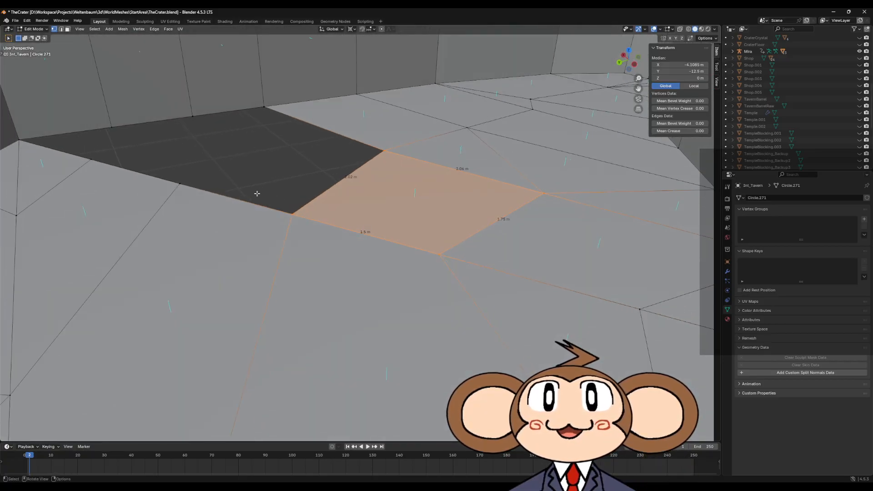
click(177, 173)
shift+click(291, 214)
shift+click(264, 108)
shift+click(383, 152)
key(f)
Fill the last floor gaps along the back wall to close the hole completely.
middle_drag(295, 152, 265, 137)
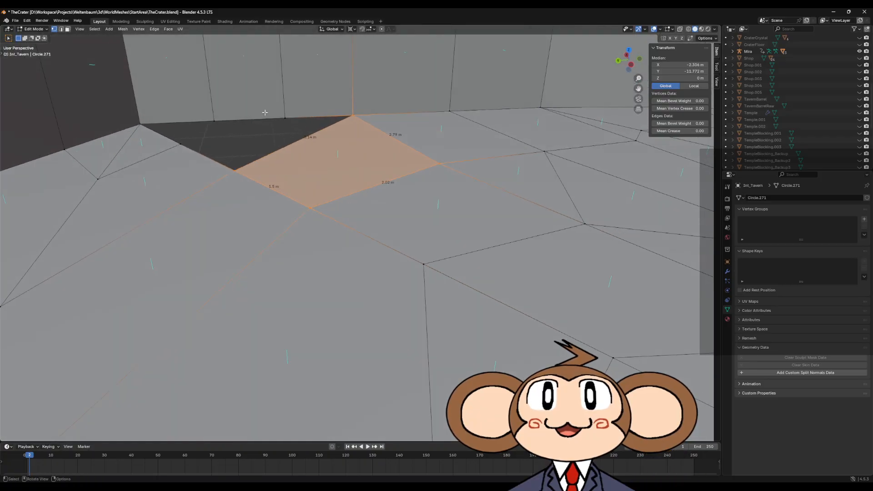
drag(190, 106, 234, 152)
drag(197, 108, 289, 140)
shift+drag(169, 135, 262, 178)
key(f)
drag(265, 97, 374, 131)
key(f)
Snap the 3D cursor to the side wall's mid-height vertex directly above the floor corner at the end of the partition line.
middle_drag(303, 173, 379, 220)
click(61, 28)
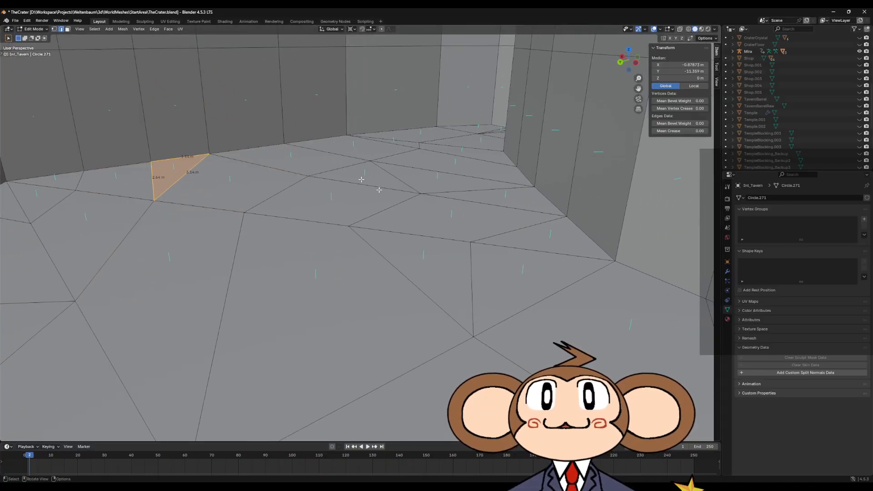
click(426, 236)
mouse_move(453, 246)
middle_down()
mouse_move(456, 262)
mouse_move(458, 248)
middle_up()
key(KP_Decimal)
middle_drag(506, 267, 514, 227)
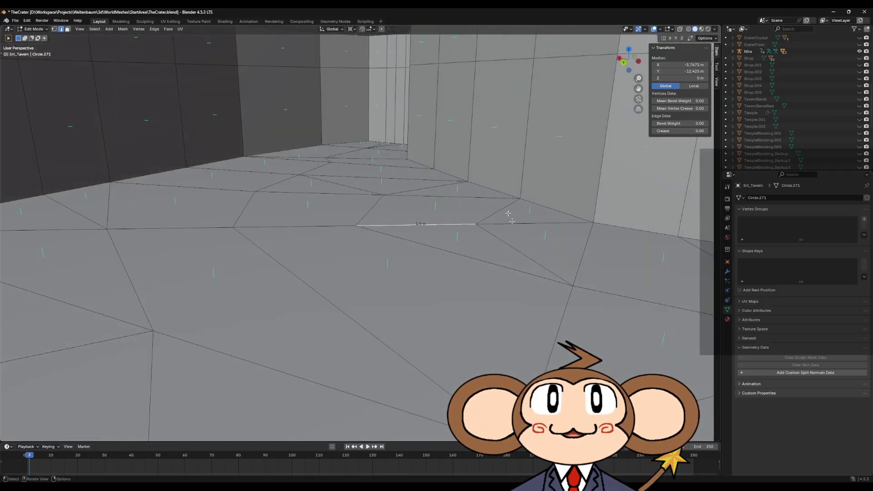
click(53, 28)
middle_drag(606, 52, 591, 66)
click(590, 68)
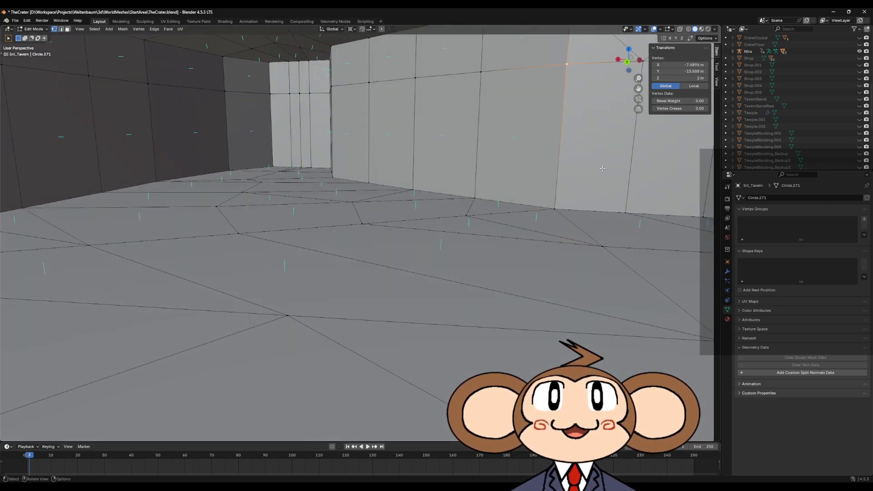
key(shift+s)
click(589, 212)
middle_drag(578, 220, 483, 235)
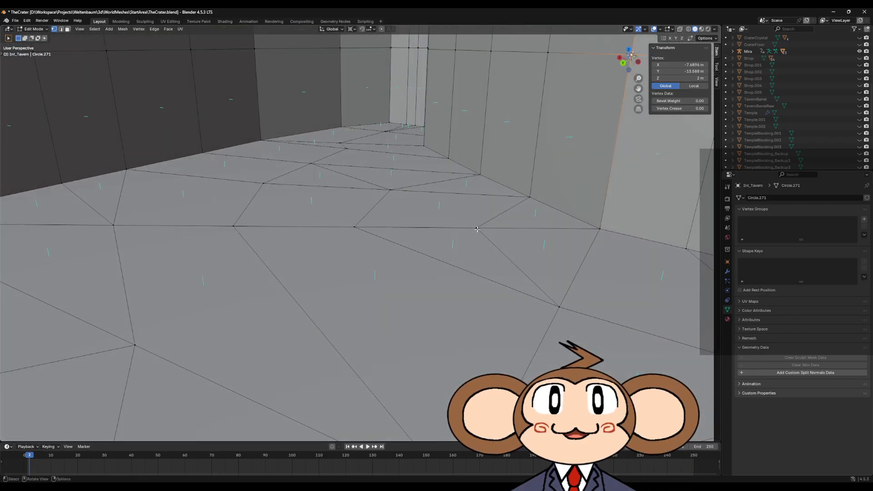
Extrude the floor vertex next to that wall corner and scale it to 0 on Z, bringing it to the 3D cursor's height.
click(478, 228)
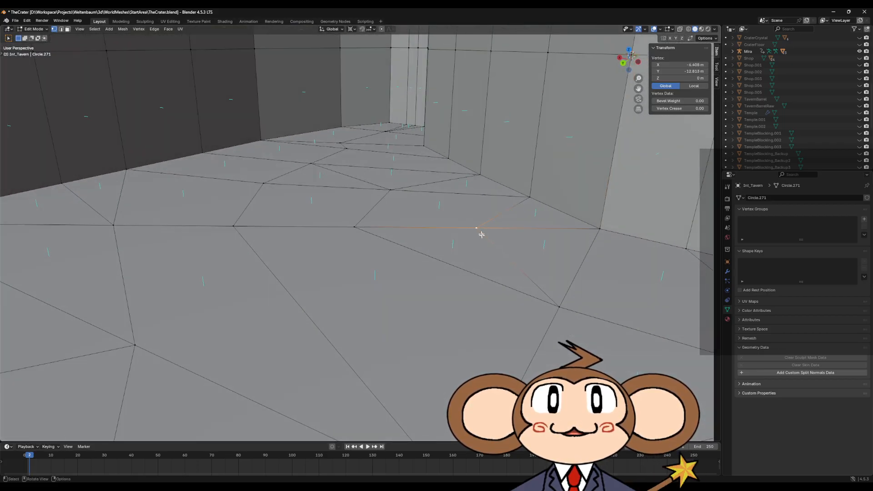
key(s)
key(z)
key(0)
key(Return)
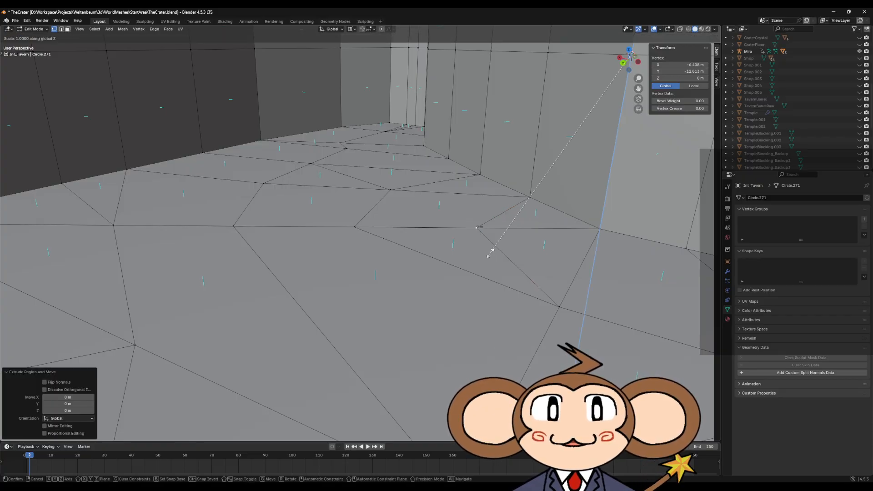
click(349, 225)
middle_drag(349, 226, 267, 214)
shift+click(241, 205)
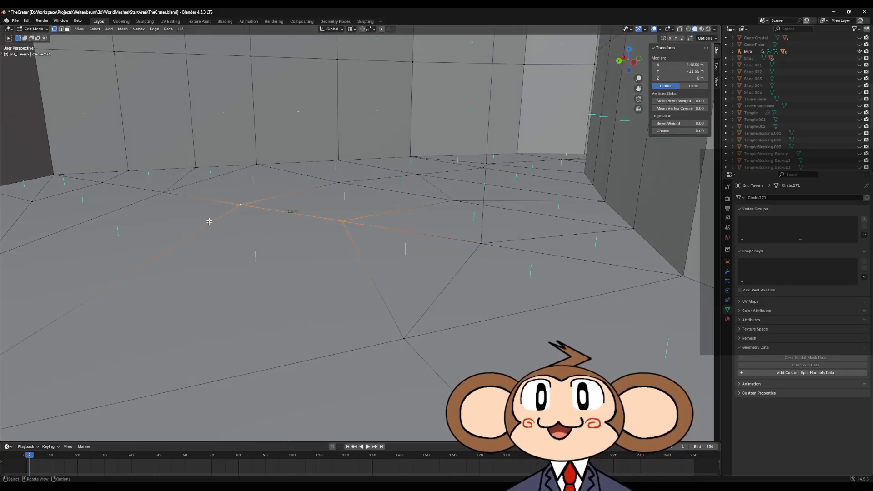
shift+click(162, 193)
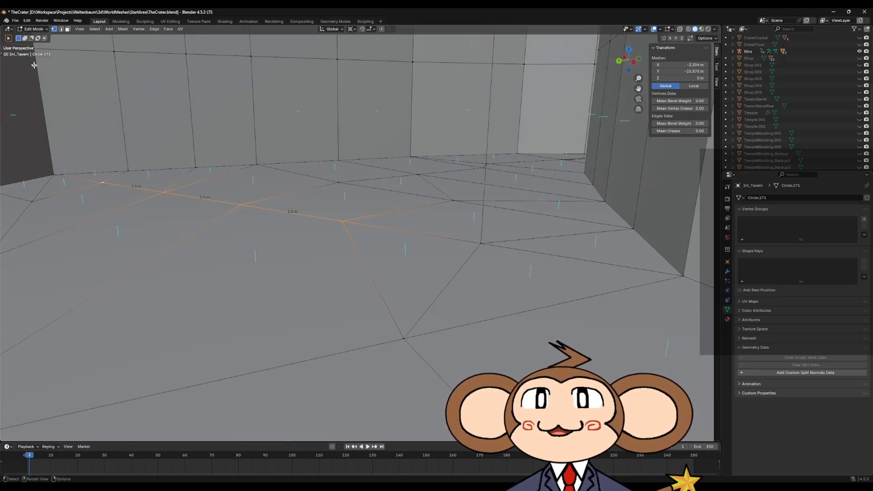
Extrude the four floor edges running from the far wall to the doorway gap and scale them to 0 on Z at cursor height.
key(2)
click(88, 178)
shift+click(144, 188)
shift+click(196, 198)
shift+click(296, 218)
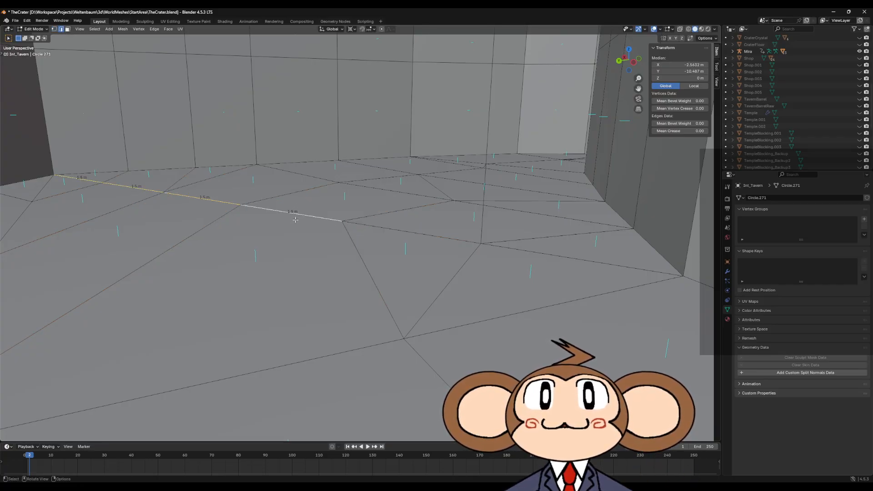
key(e)
right_click(296, 220)
text(sz0)
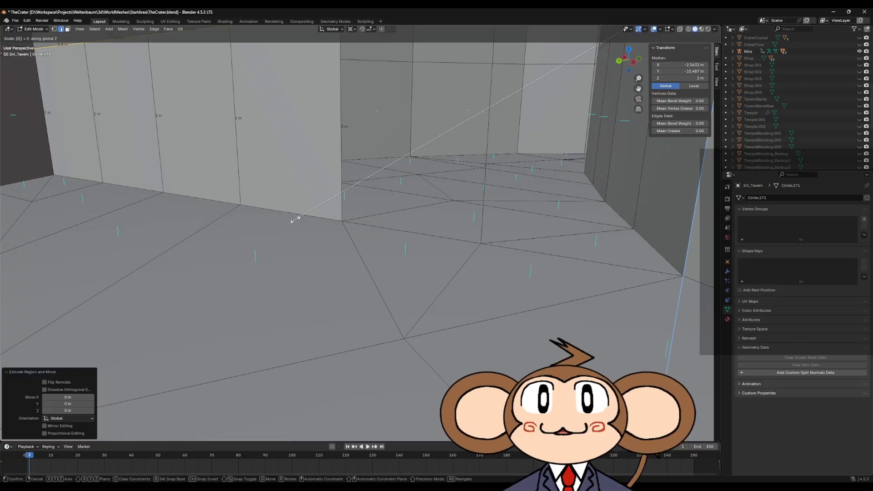
key(Return)
Merge all vertices of the tavern mesh by distance.
key(a)
key(m)
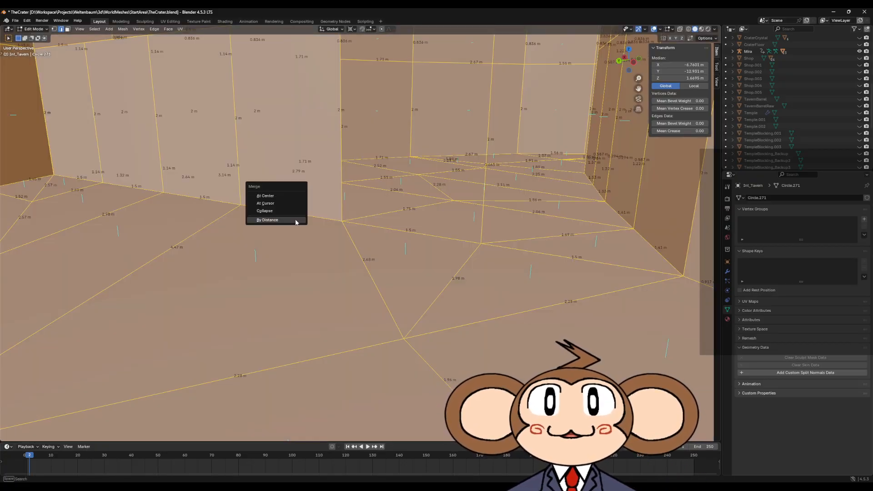
click(296, 221)
middle_drag(328, 228, 179, 103)
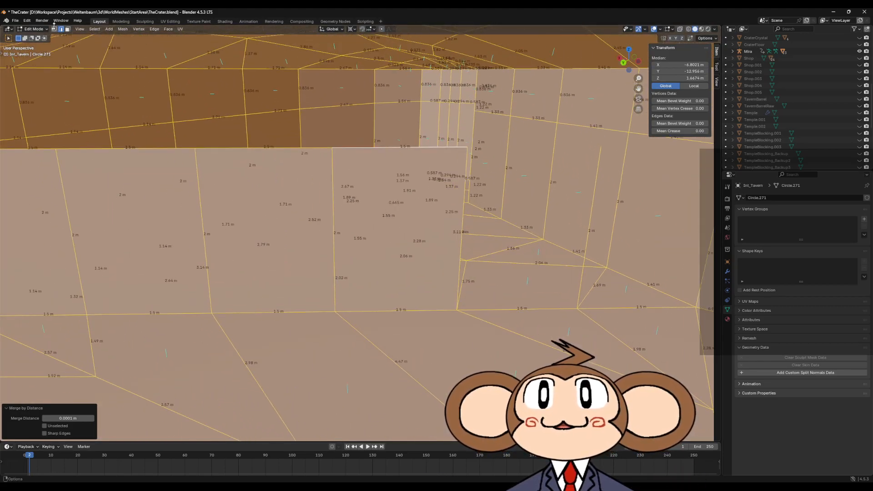
Fill a wall face between the loose vertical edge beside the doorway gap and the side wall's corner edge.
key(1)
click(336, 160)
middle_drag(337, 163, 381, 194)
click(442, 154)
shift+click(578, 154)
shift+click(559, 320)
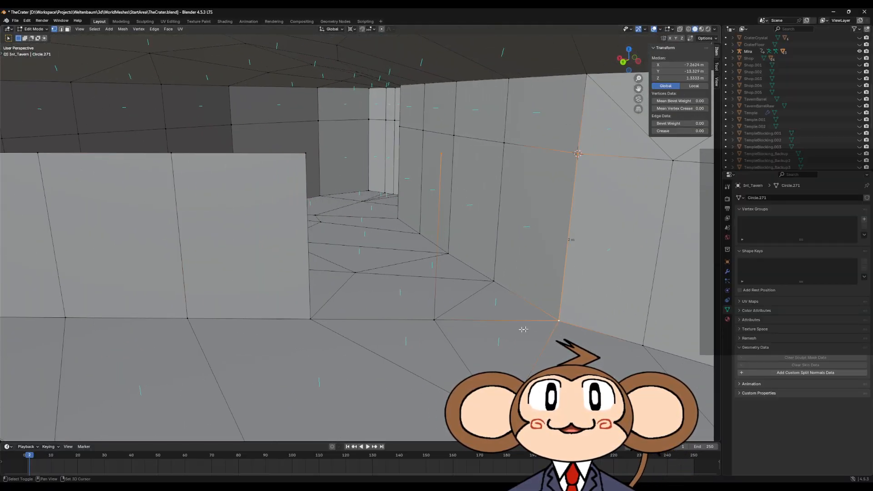
shift+click(435, 320)
key(f)
middle_drag(435, 320, 353, 299)
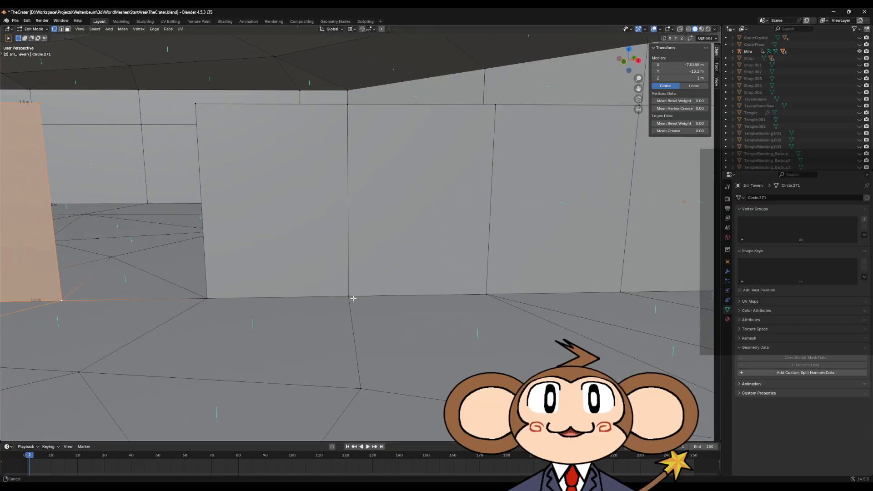
Flip the normals of all five new partition wall faces on both sides of the doorway.
click(67, 30)
shift+click(23, 194)
shift+click(273, 200)
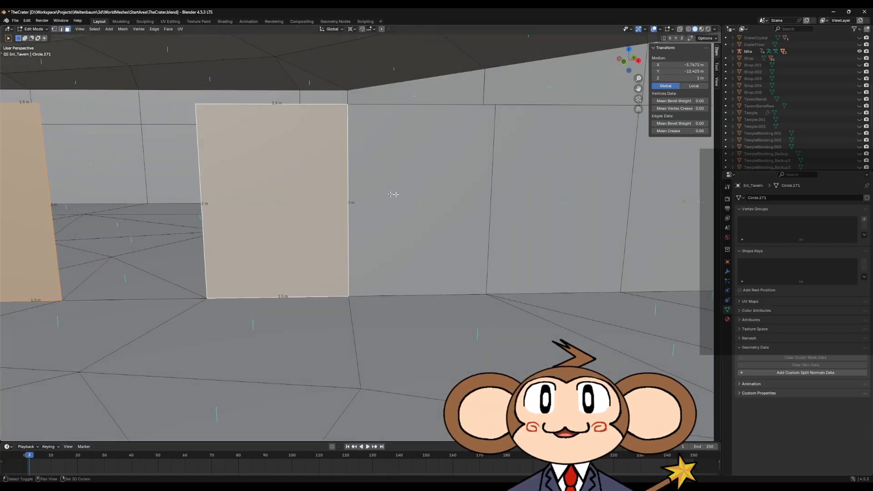
shift+click(383, 196)
shift+click(530, 231)
key(alt+n)
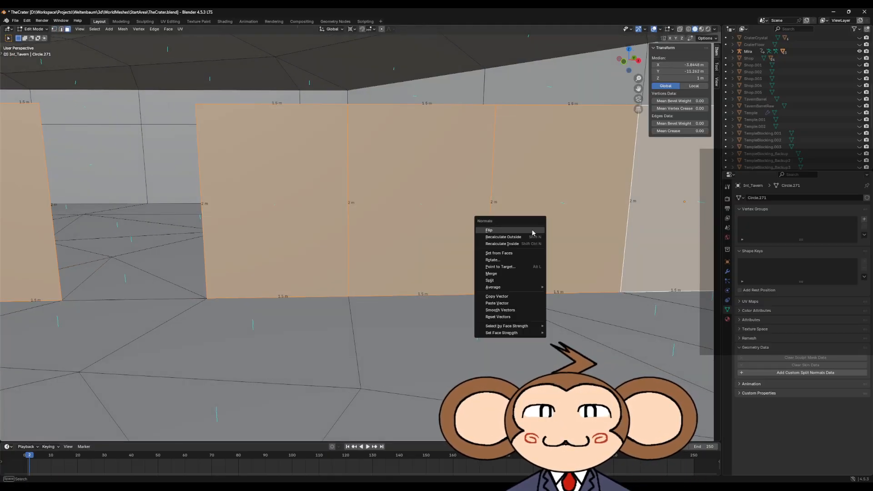
click(533, 231)
middle_drag(536, 233, 618, 242)
scroll(618, 242, down, 3)
middle_drag(513, 259, 492, 253)
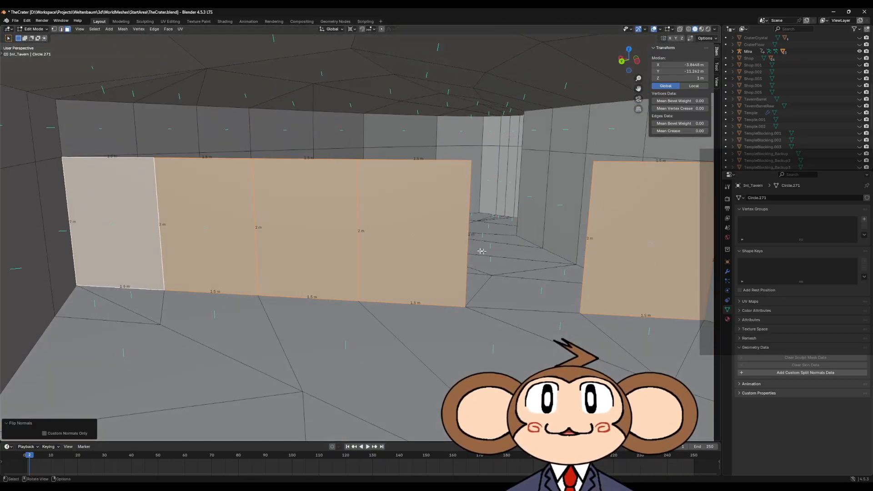
Select the partition face beside the doorway and split the viewport, turning the new area into a Text Editor.
middle_drag(212, 136, 248, 97)
click(394, 237)
middle_drag(394, 238, 407, 230)
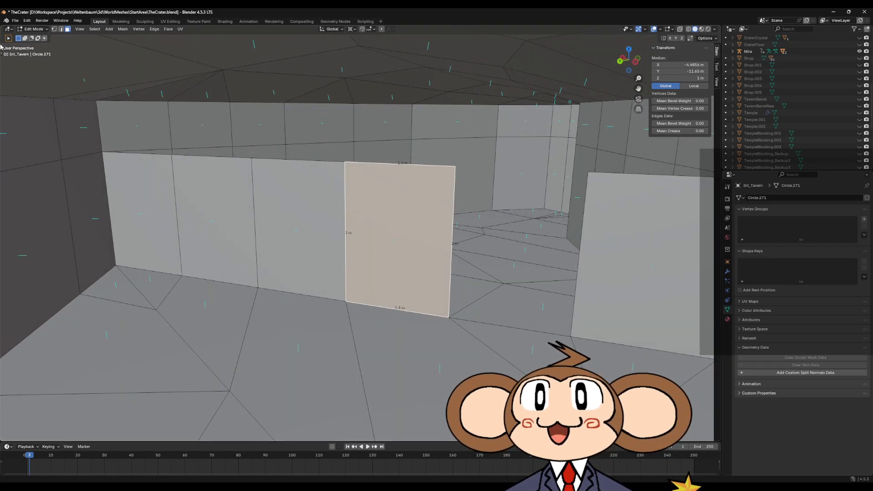
drag(1, 441, 261, 227)
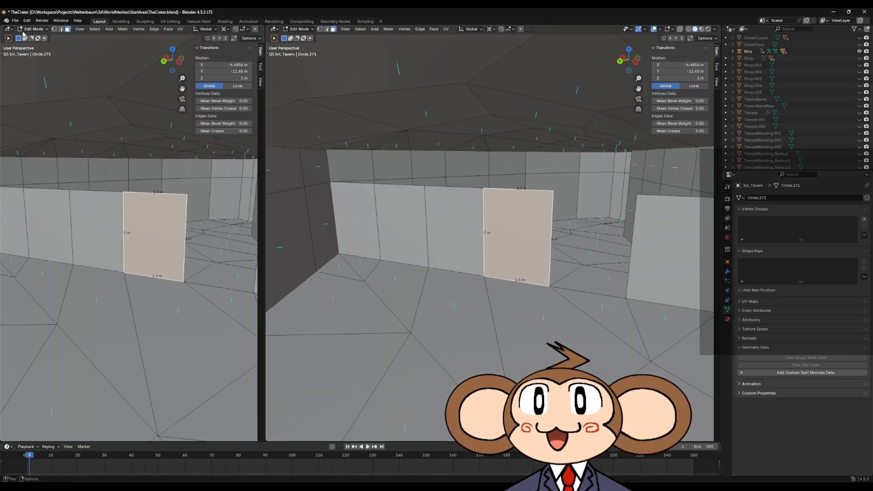
click(8, 29)
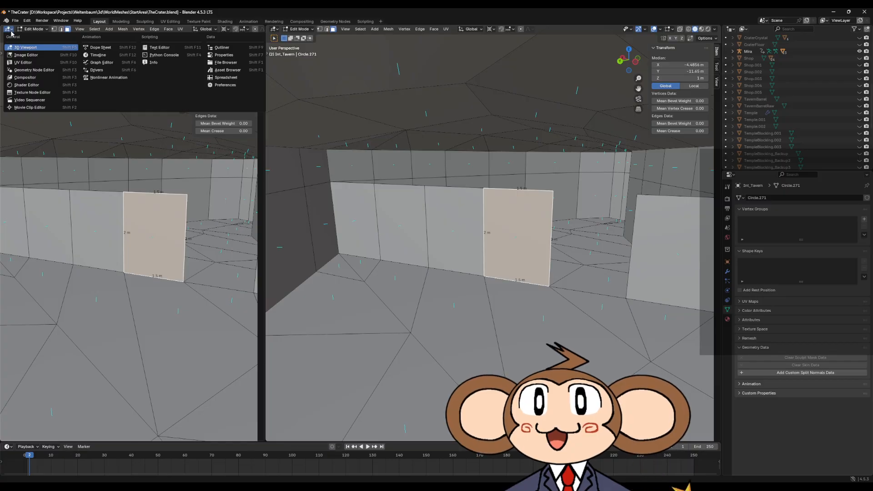
click(158, 47)
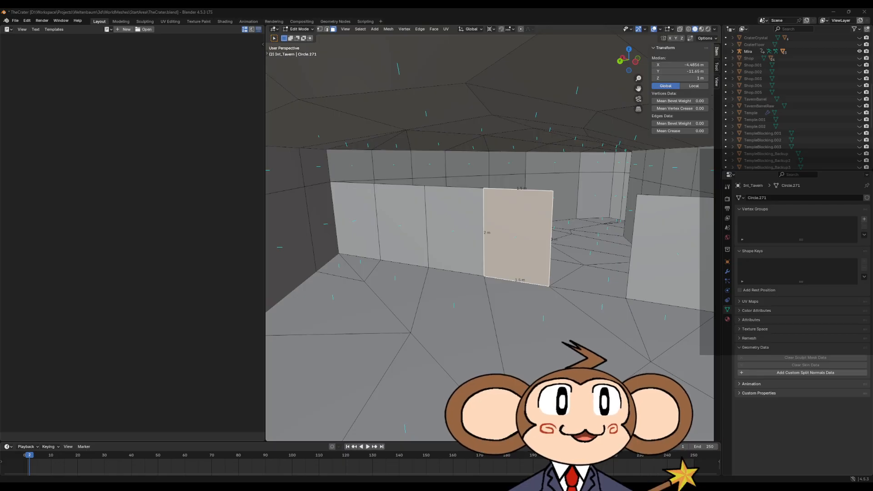
Switch to Paint, maximize it, fill the canvas with black and set up a thicker white pencil.
drag(872, 76, 395, 76)
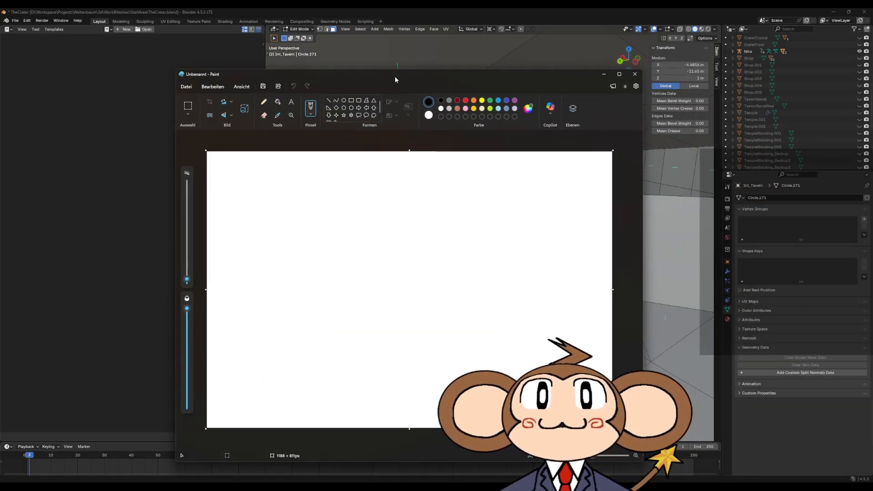
double_click(394, 75)
ctrl+scroll(446, 154, up, 5)
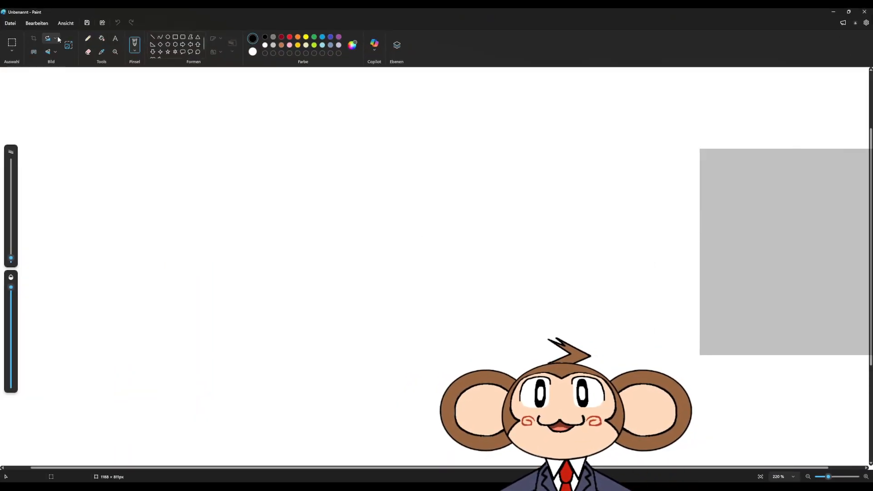
click(101, 38)
click(316, 186)
click(87, 39)
click(265, 45)
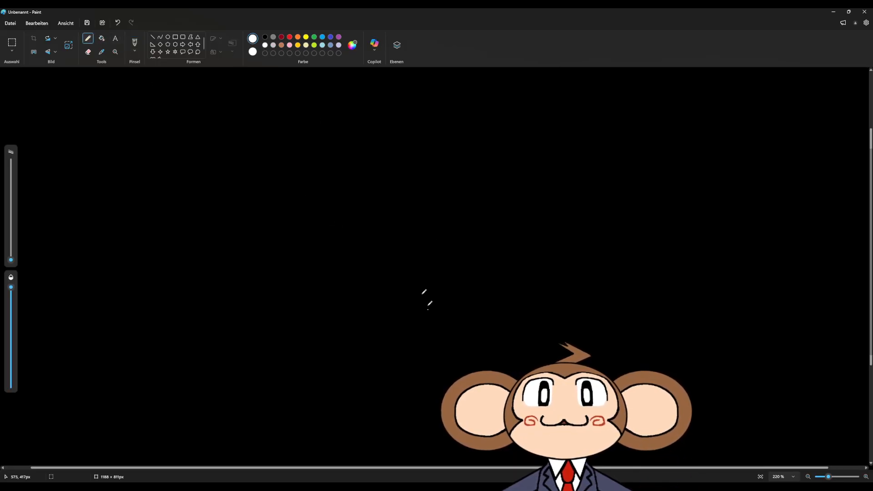
drag(14, 263, 14, 260)
Sketch a monkey face in white with closed eyes, a curved mouth, face outline, two large ears and a hair tuft.
mouse_move(280, 217)
mouse_down()
mouse_move(288, 207)
mouse_move(324, 210)
mouse_up()
mouse_move(348, 213)
mouse_down()
mouse_move(349, 202)
mouse_move(402, 216)
mouse_up()
mouse_move(273, 252)
mouse_down()
mouse_move(326, 281)
mouse_move(412, 261)
mouse_up()
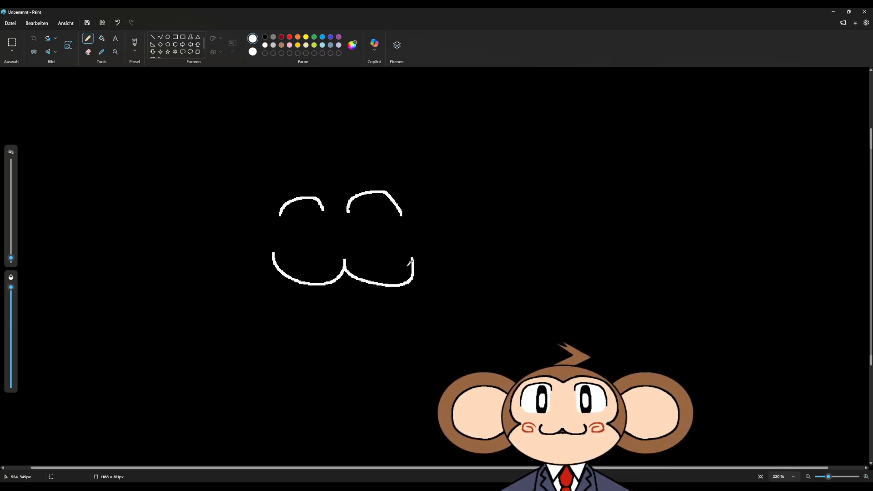
mouse_move(350, 148)
mouse_down()
mouse_move(236, 156)
mouse_move(339, 340)
mouse_move(426, 205)
mouse_move(346, 145)
mouse_up()
mouse_move(335, 193)
mouse_down()
mouse_move(245, 193)
mouse_move(197, 278)
mouse_move(347, 179)
mouse_move(414, 223)
mouse_move(443, 258)
mouse_up()
mouse_move(423, 195)
mouse_down()
mouse_move(486, 259)
mouse_move(436, 258)
mouse_up()
mouse_move(399, 172)
mouse_down()
mouse_move(579, 215)
mouse_move(443, 276)
mouse_up()
mouse_move(215, 176)
mouse_down()
mouse_move(133, 217)
mouse_move(189, 232)
mouse_up()
mouse_move(221, 169)
mouse_down()
mouse_move(88, 225)
mouse_move(191, 255)
mouse_up()
drag(329, 139, 329, 90)
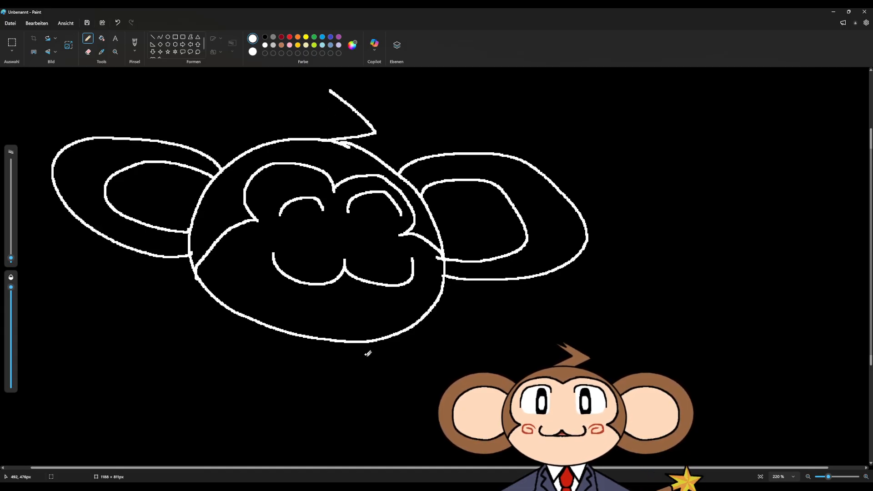
Handwrite "BRB" below the monkey drawing and close Paint.
drag(77, 367, 69, 415)
drag(125, 391, 108, 402)
drag(184, 367, 177, 406)
drag(182, 371, 214, 416)
mouse_move(260, 367)
mouse_down()
mouse_move(255, 398)
mouse_move(273, 403)
mouse_up()
drag(248, 401, 275, 403)
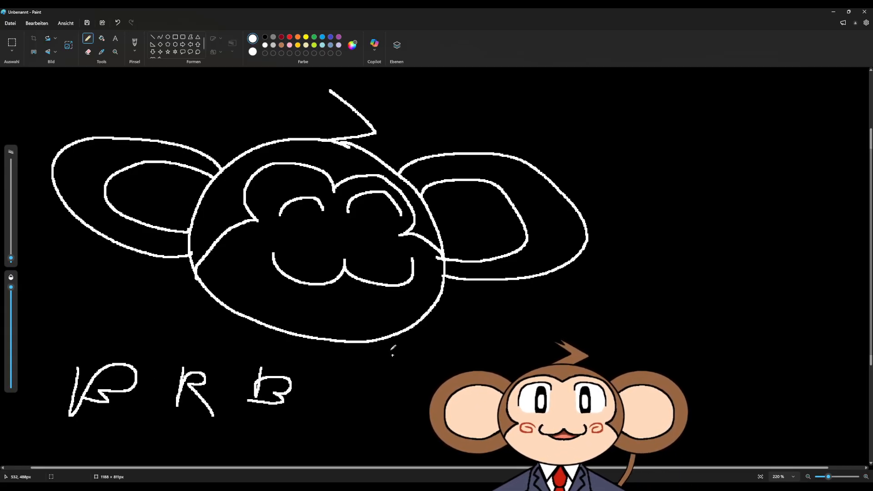
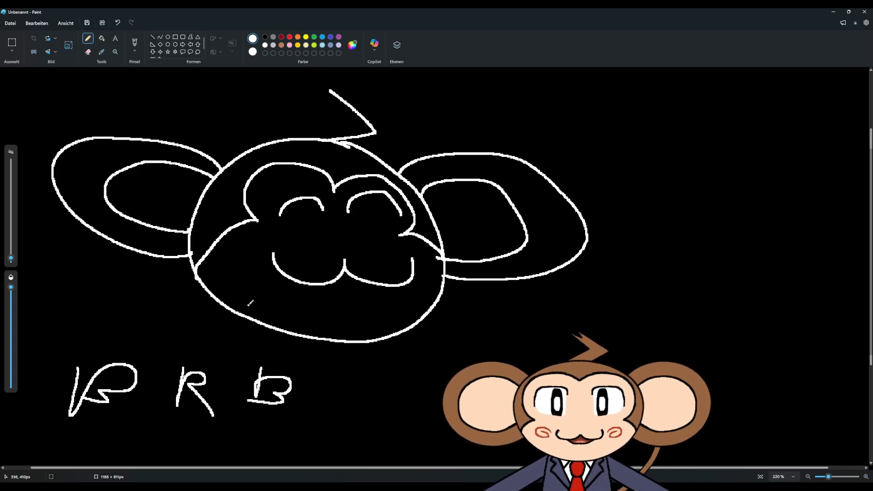
click(865, 11)
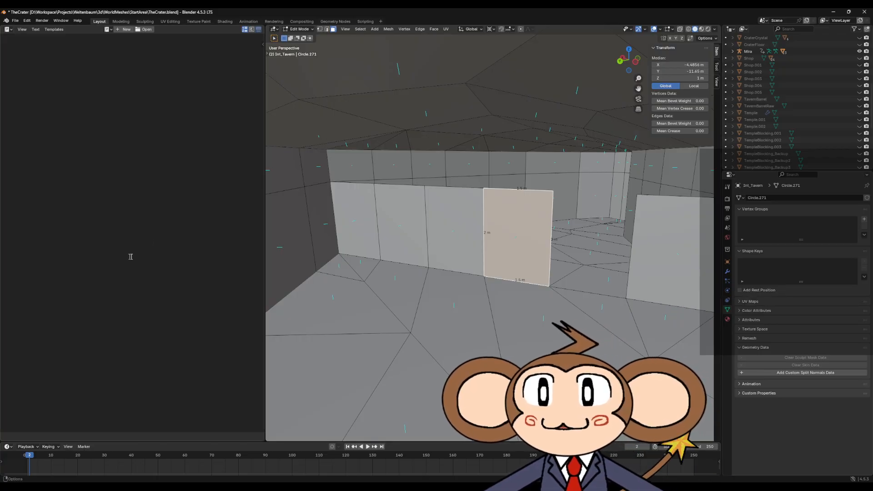
Create a new text in Blender containing a Python script that prints selected faces' normals in object space and world space.
click(123, 30)
text(import bpy from mathutils import Vector  obj = bpy.context.active_object mesh = obj.data  for poly in mesh.polygons:     if poly.select:          print(f"Face {poly.index} normal (object space): {poly.normal}")          world_normal = obj.matrix_world.to_3x3() @ poly.normal         print(f"Face {poly.index} normal (world space): {world_normal.normalized()}"))
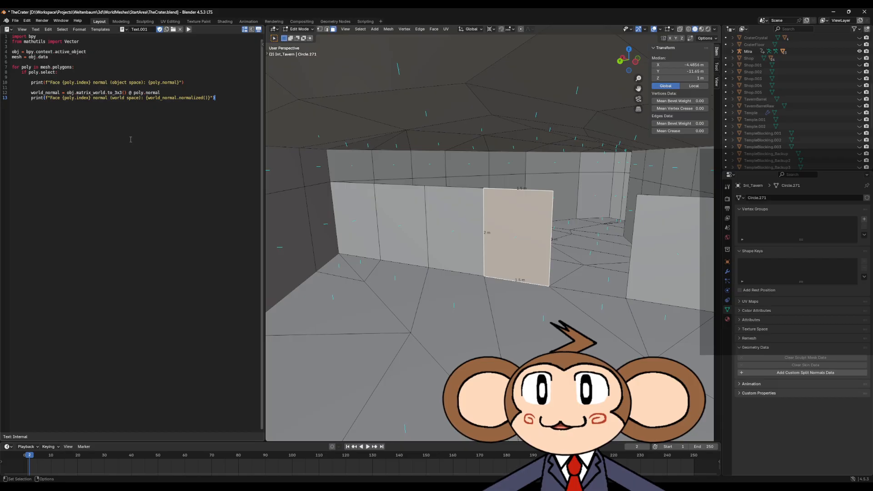
Compare Text.001 with the existing Text script, remove Text.001's fake user and reopen Text.
click(123, 30)
click(129, 40)
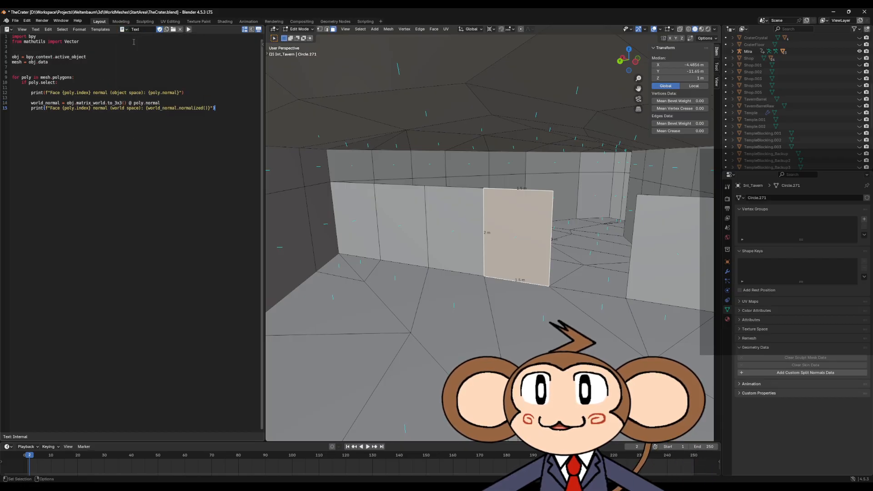
click(123, 29)
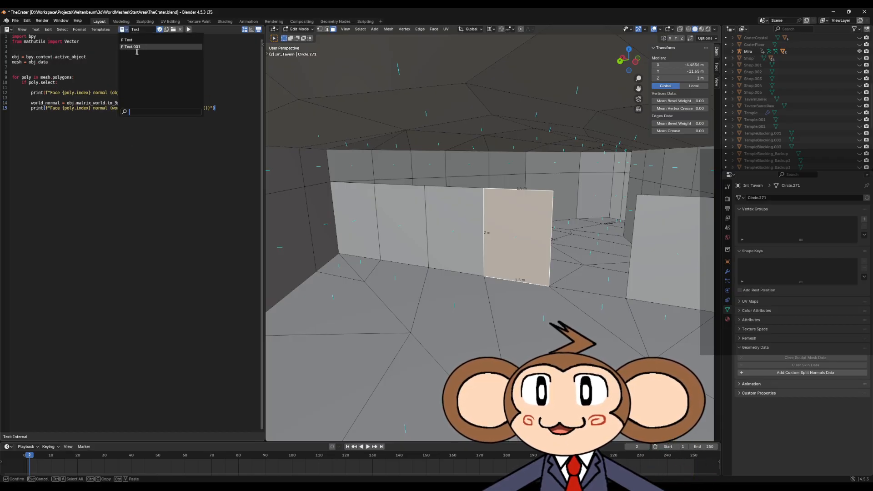
click(141, 47)
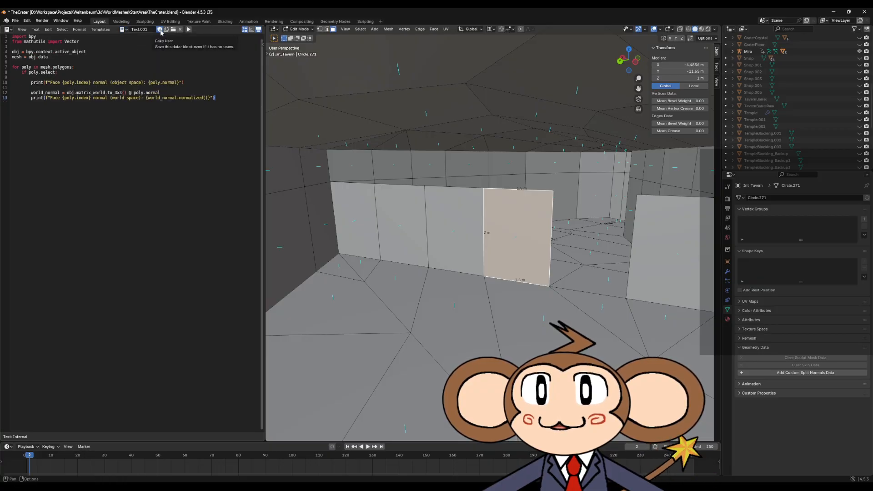
click(123, 29)
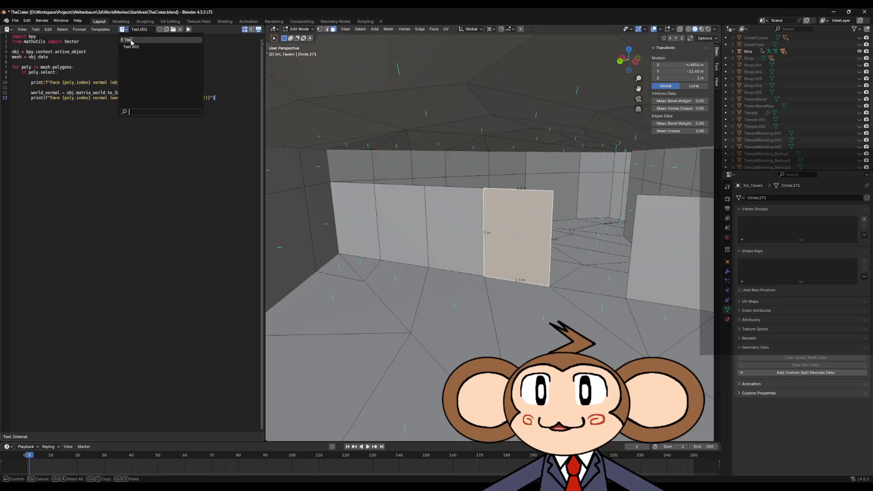
click(131, 40)
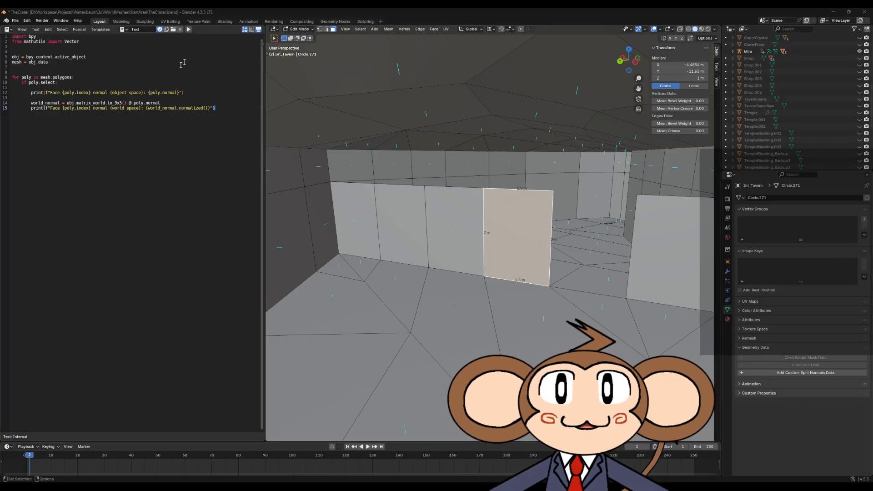
Run the face-normal script on the selected partition wall panel beside the doorway.
click(188, 30)
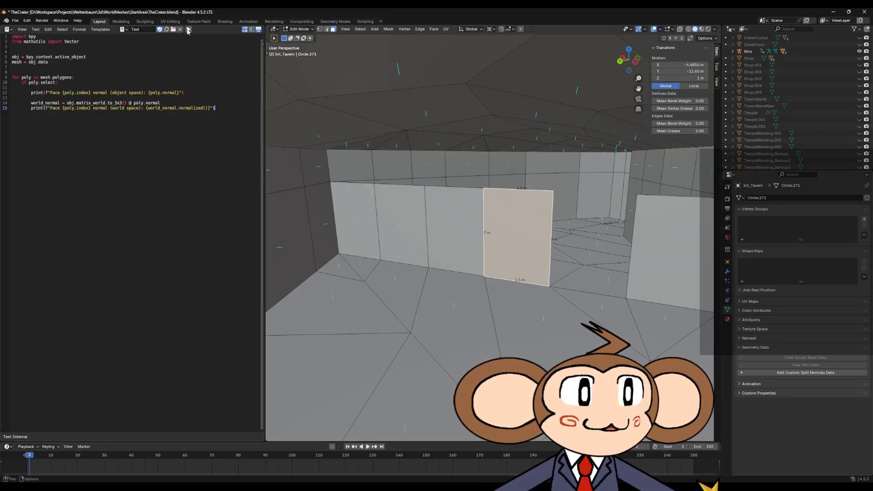
click(188, 30)
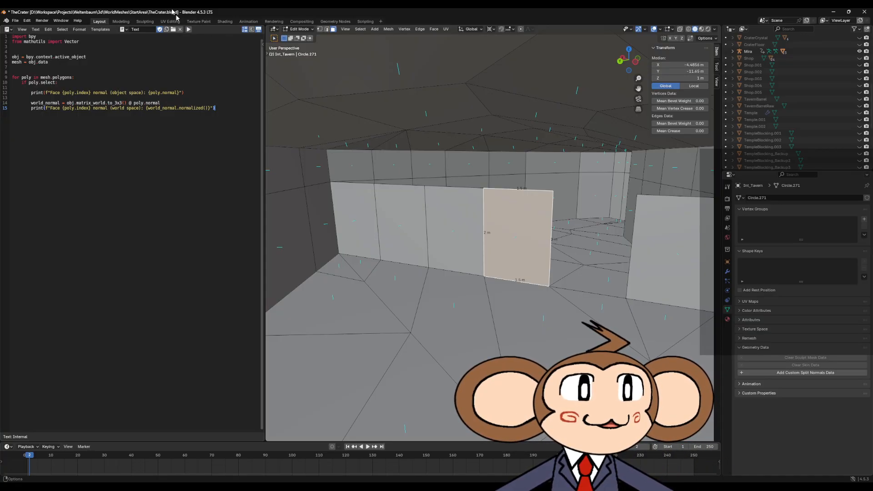
mouse_move(399, 286)
middle_down()
mouse_move(509, 255)
mouse_move(455, 223)
mouse_move(579, 263)
mouse_move(517, 246)
middle_up()
Switch to material preview and select the strip of ceiling faces running above the partition wall in top view.
click(702, 28)
middle_drag(491, 234, 481, 250)
click(489, 226)
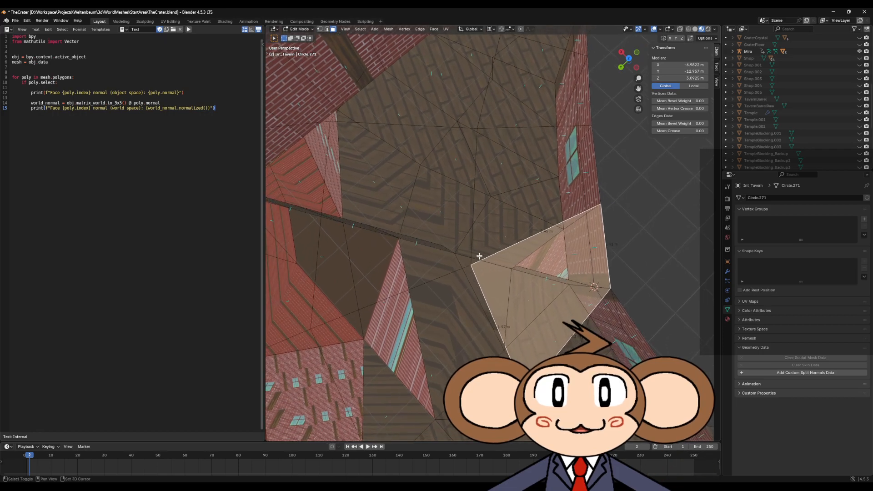
click(629, 59)
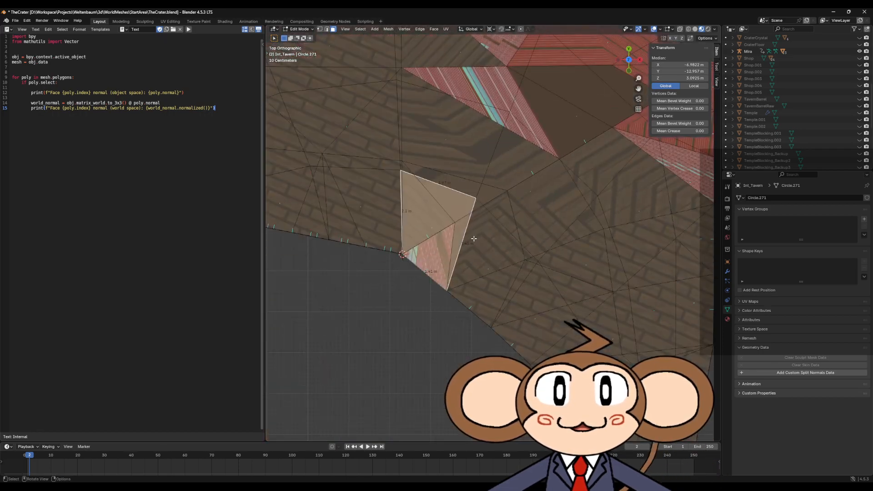
scroll(474, 238, down, 2)
shift+click(486, 232)
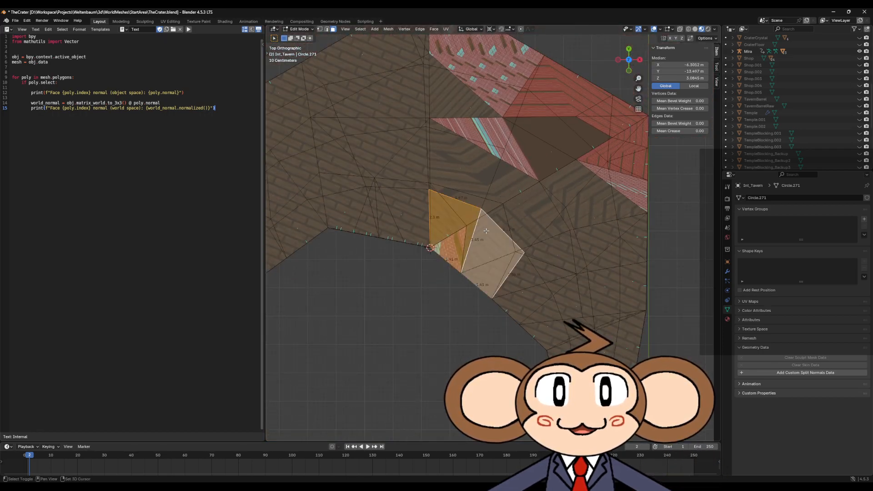
shift+click(499, 215)
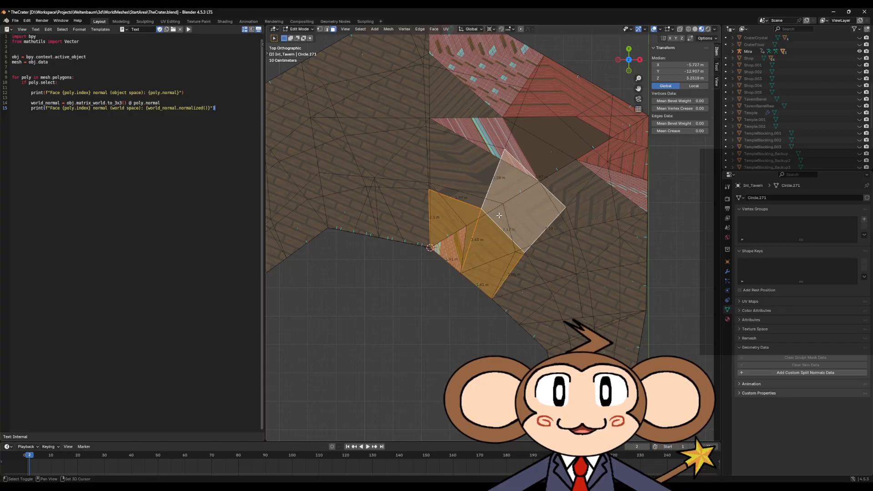
shift+click(569, 182)
shift+click(596, 133)
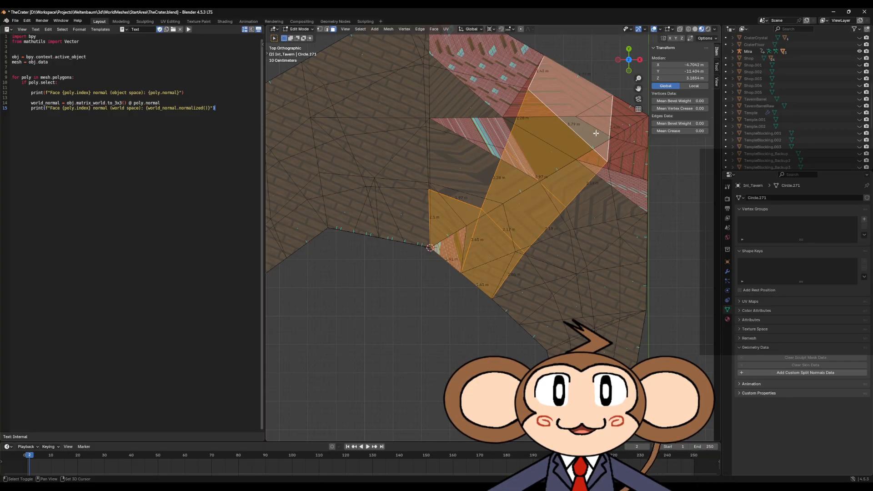
shift+click(620, 130)
middle_drag(611, 176, 573, 205)
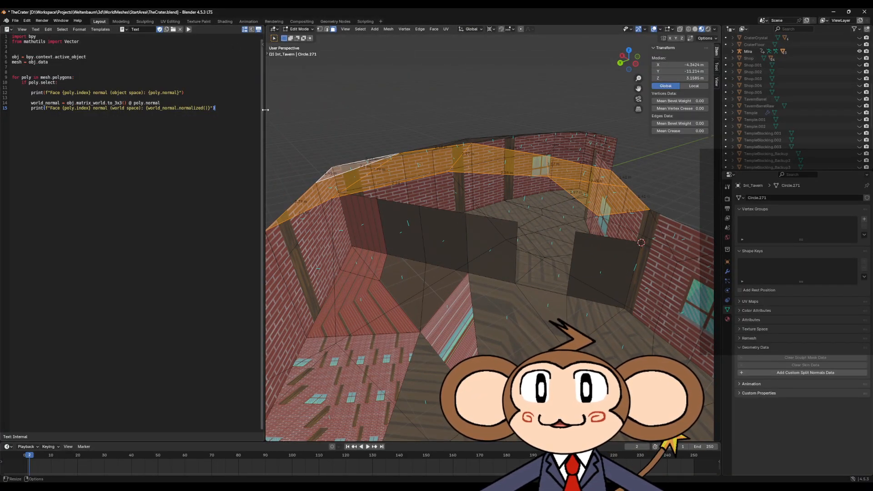
right_click(263, 87)
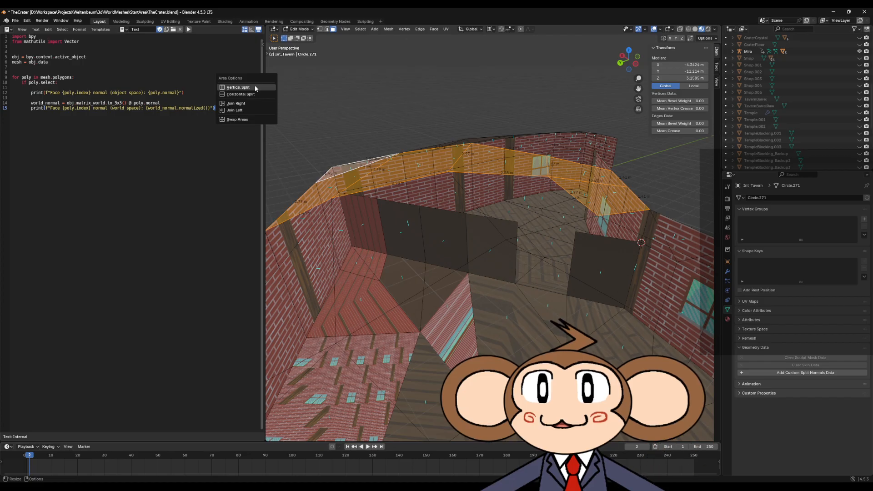
middle_drag(597, 284, 573, 252)
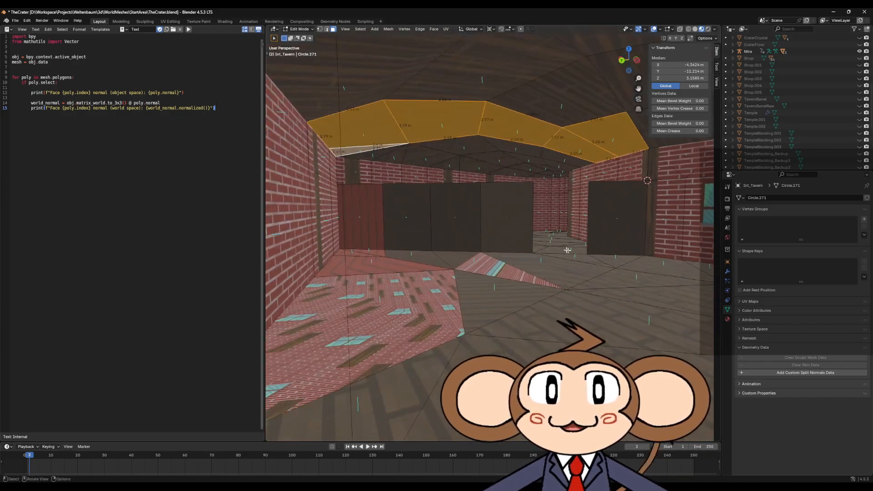
scroll(564, 248, up, 2)
shift+middle_drag(507, 202, 472, 232)
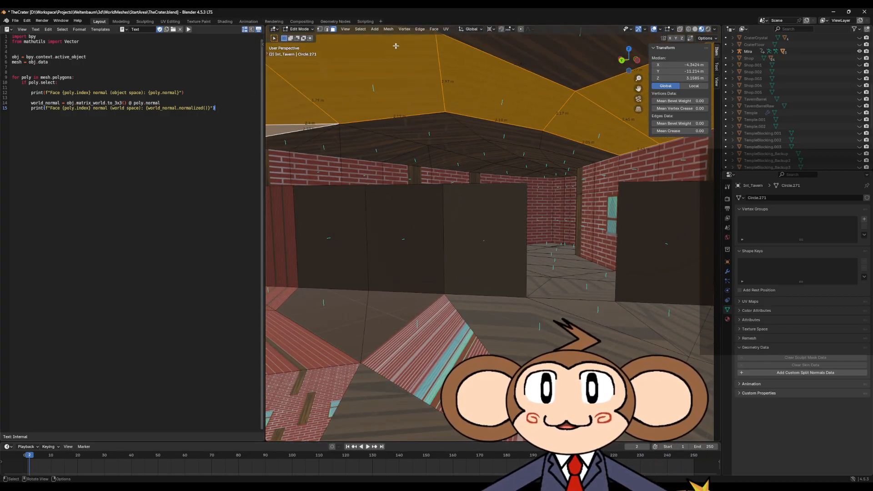
Select the partition wall's upper vertex one panel away from the doorway and read its exact X and Y coordinates.
click(320, 28)
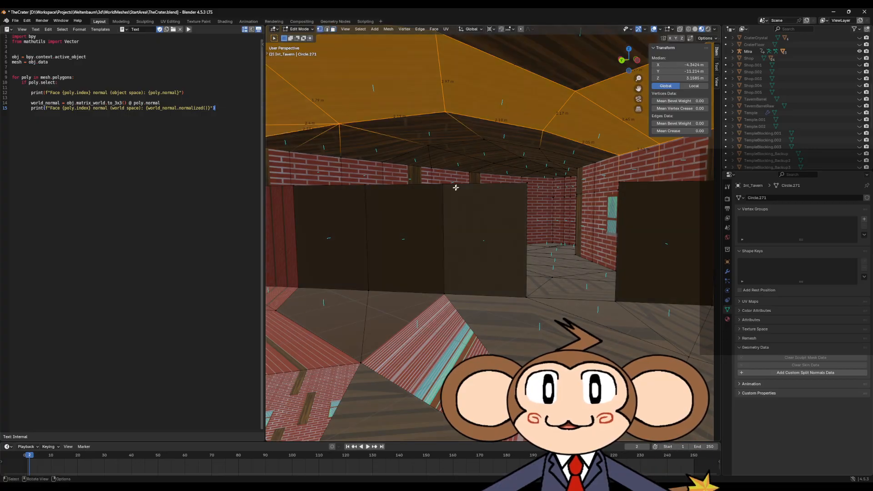
click(453, 186)
click(692, 65)
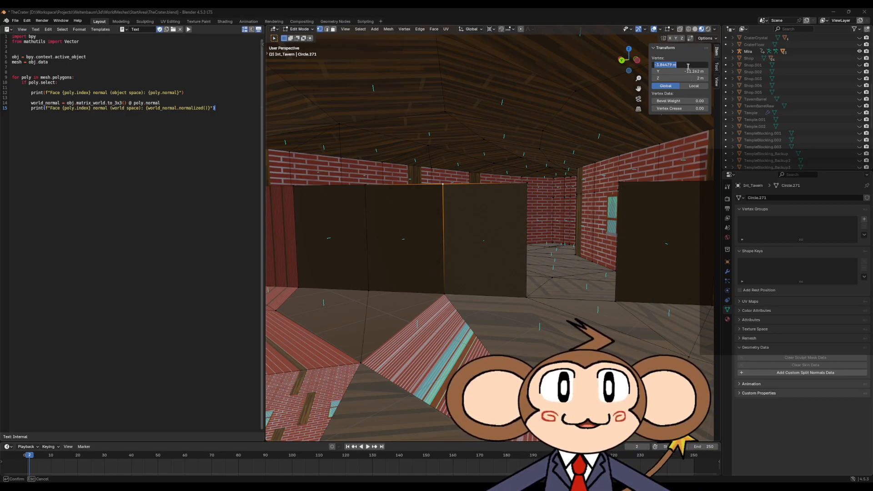
key(Tab)
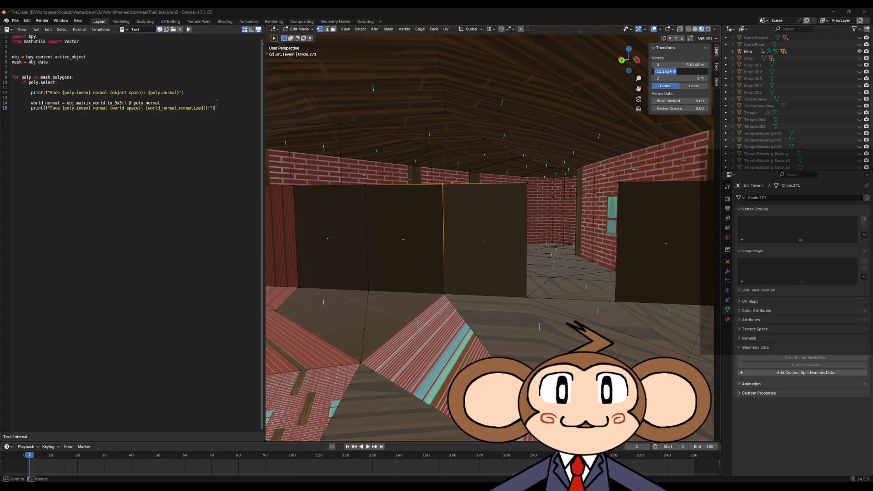
Select the six ceiling faces crossed by the partition wall line, working in face mode from the top view.
click(336, 31)
click(334, 29)
middle_drag(509, 196, 466, 314)
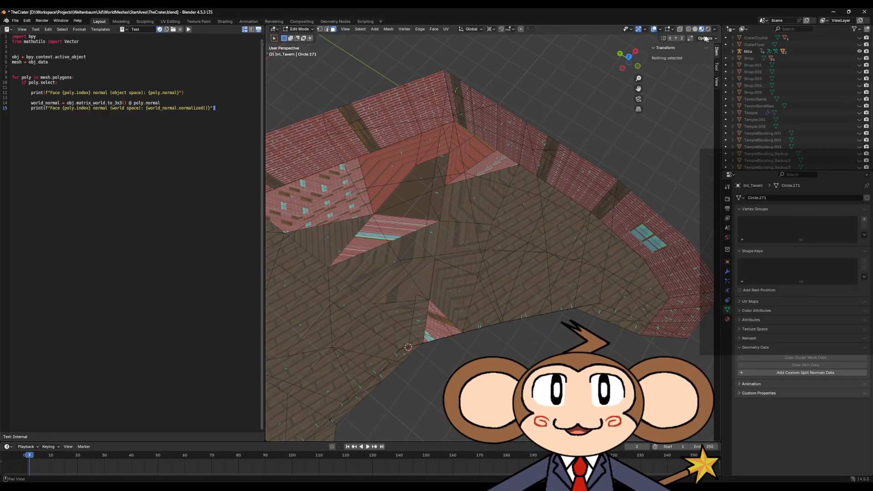
click(629, 57)
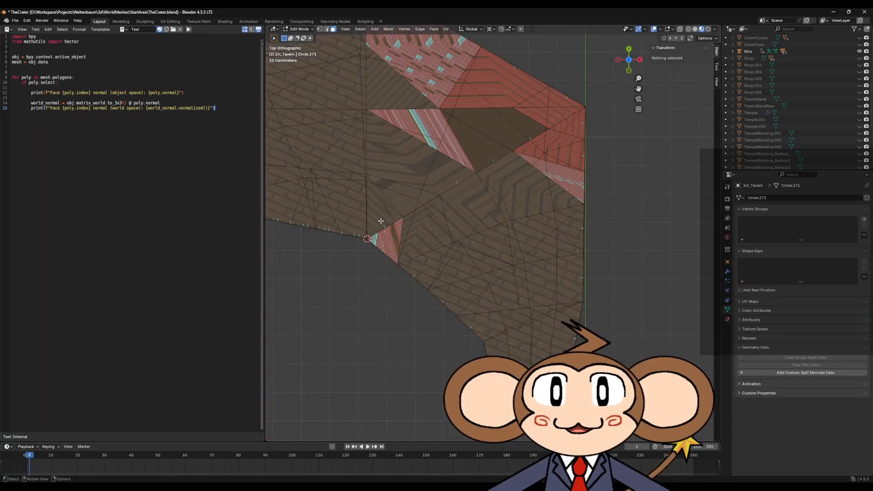
click(380, 221)
shift+click(424, 222)
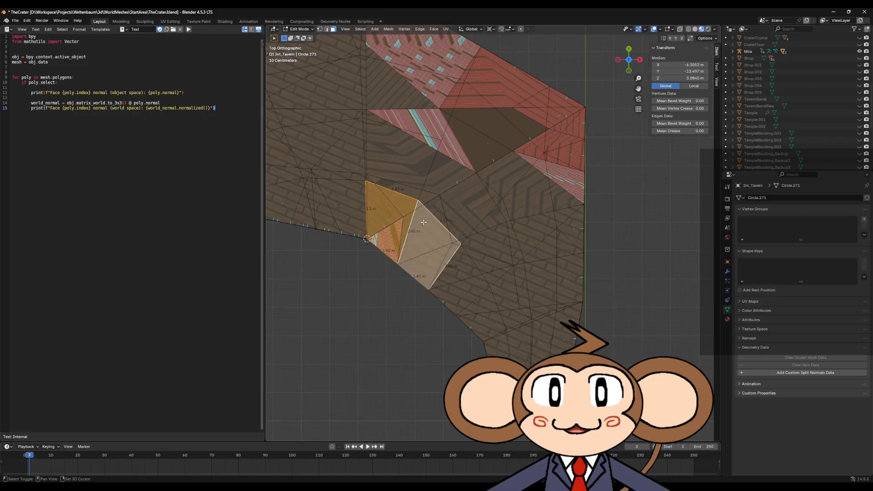
shift+click(440, 202)
shift+click(491, 158)
shift+click(532, 114)
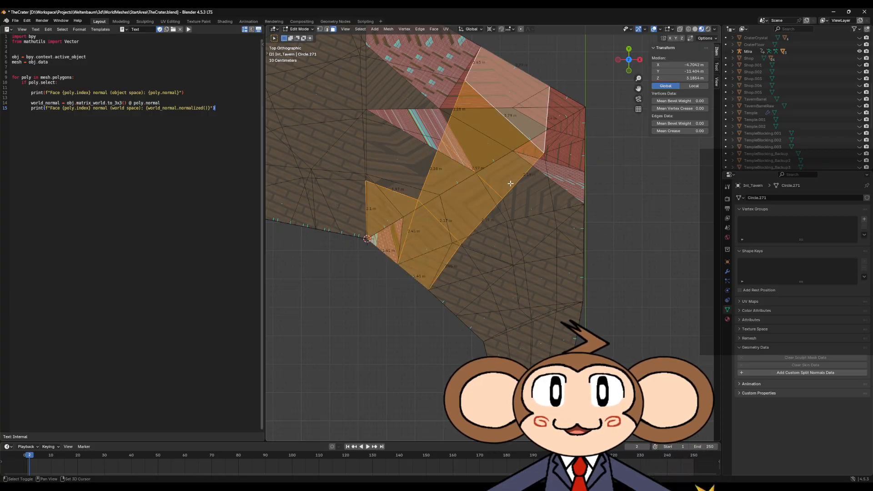
shift+click(566, 110)
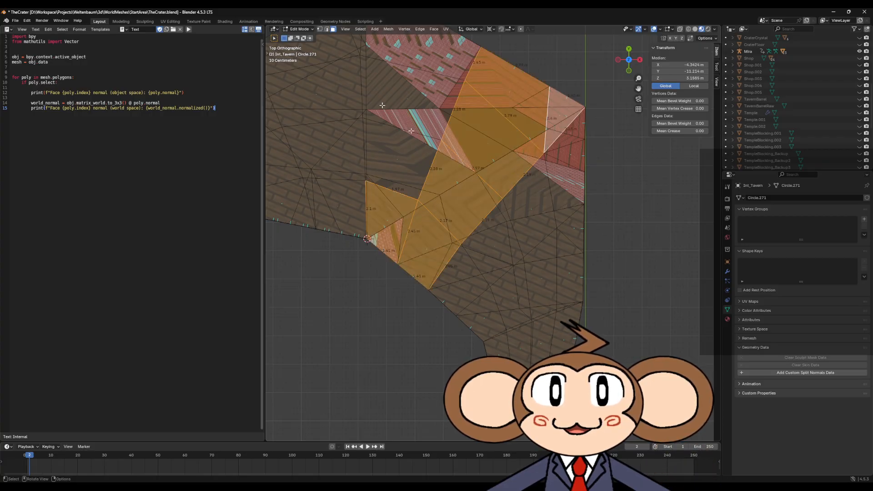
Bisect the selected ceiling faces along the line of the partition wall.
click(390, 30)
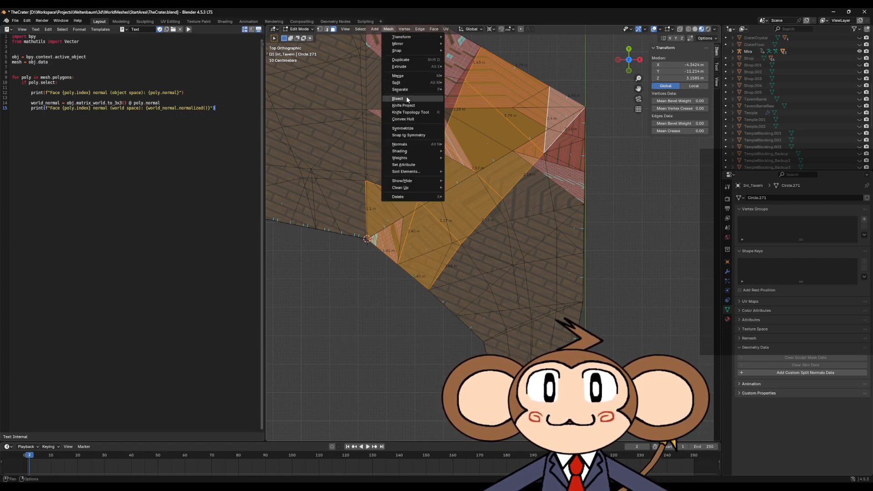
click(410, 112)
drag(381, 235, 401, 229)
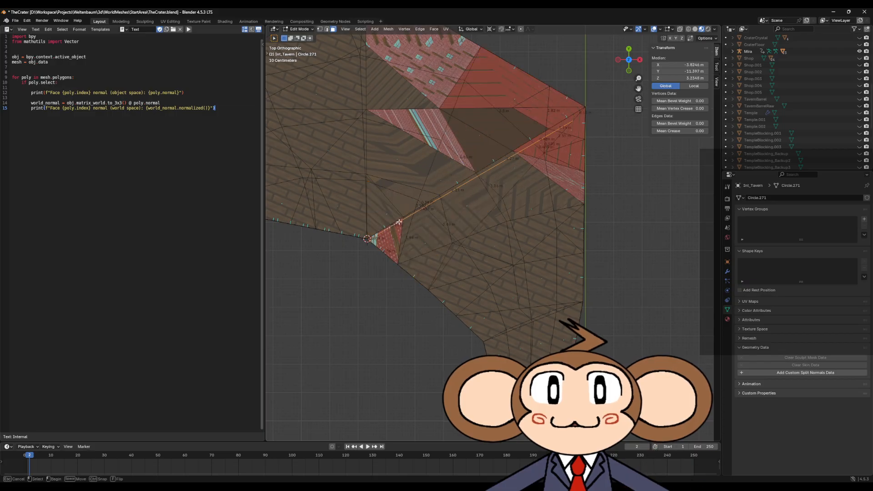
middle_drag(489, 250, 400, 337)
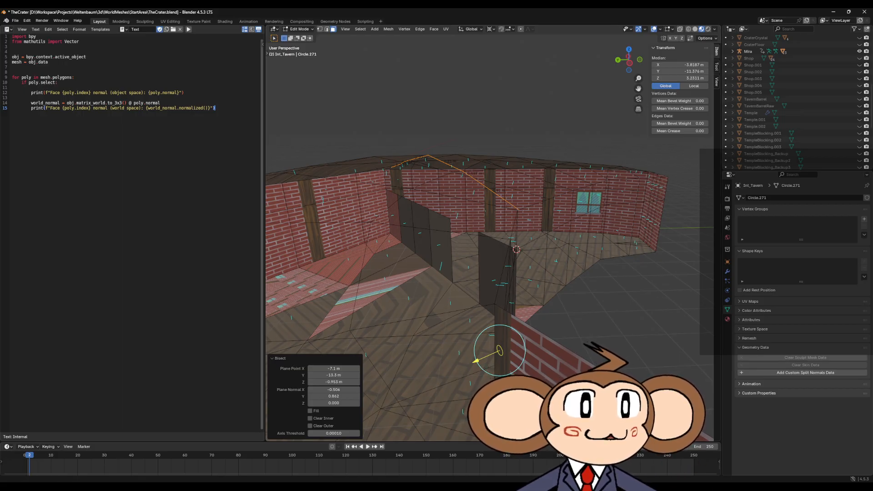
Set the Bisect plane normal to X -0.5175, Y 0.8557 and the plane point to X -3.84479, Y -11.2624.
key(alt+Tab)
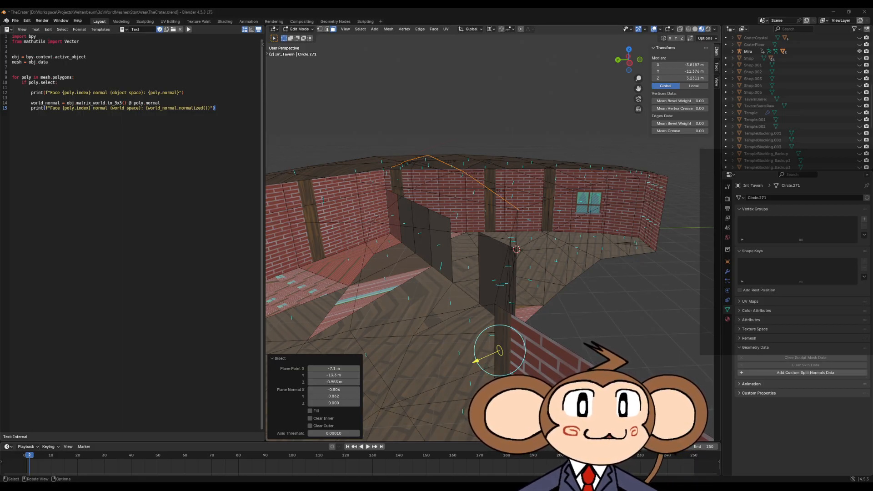
click(333, 390)
text(-0.5175)
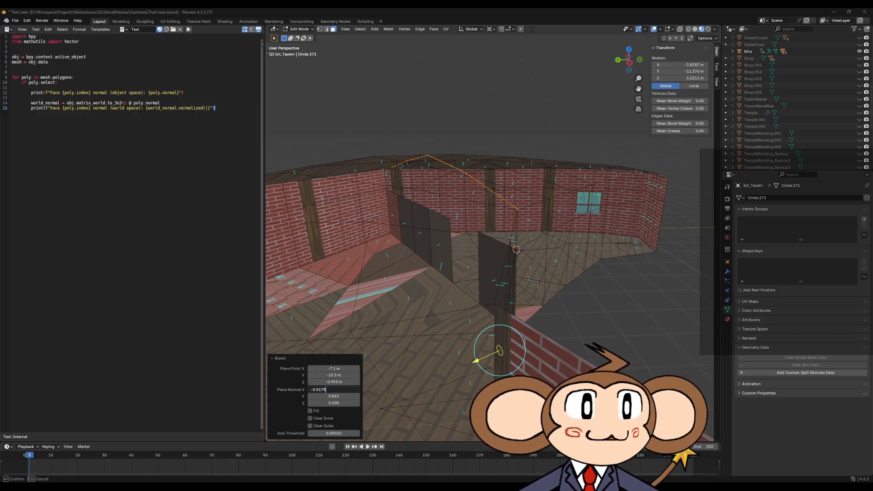
click(337, 397)
text(0.8557)
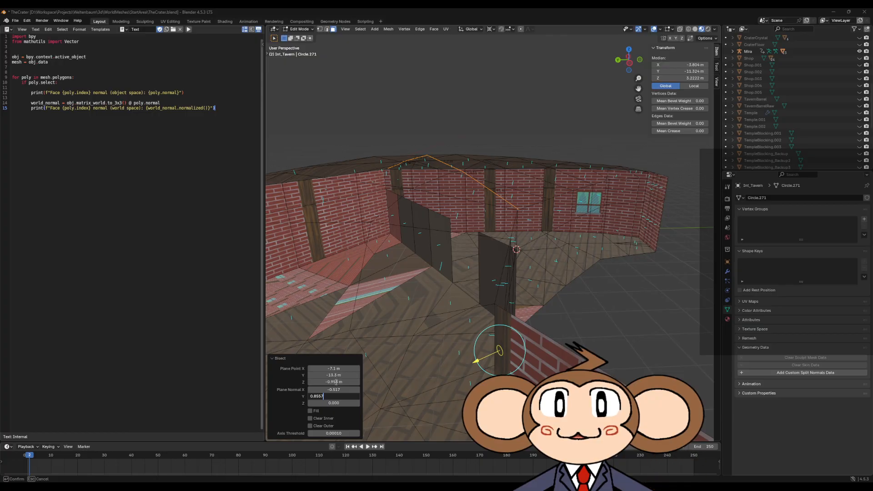
click(339, 376)
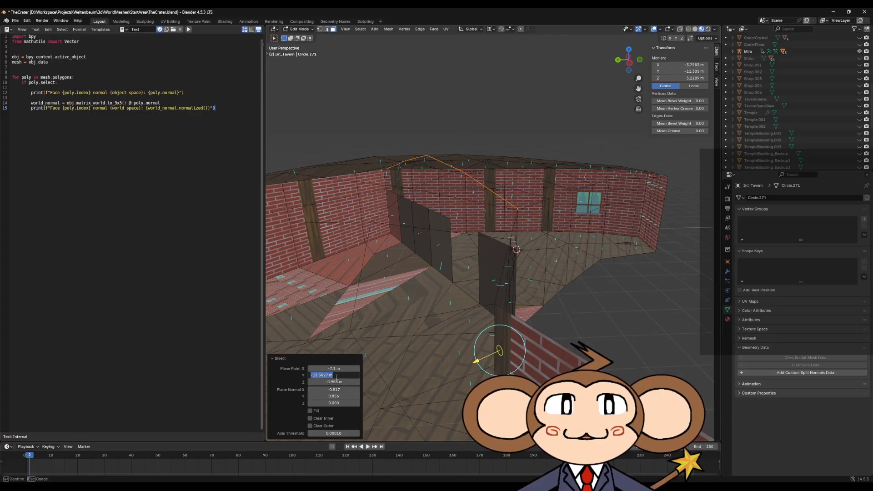
text(-11.2624)
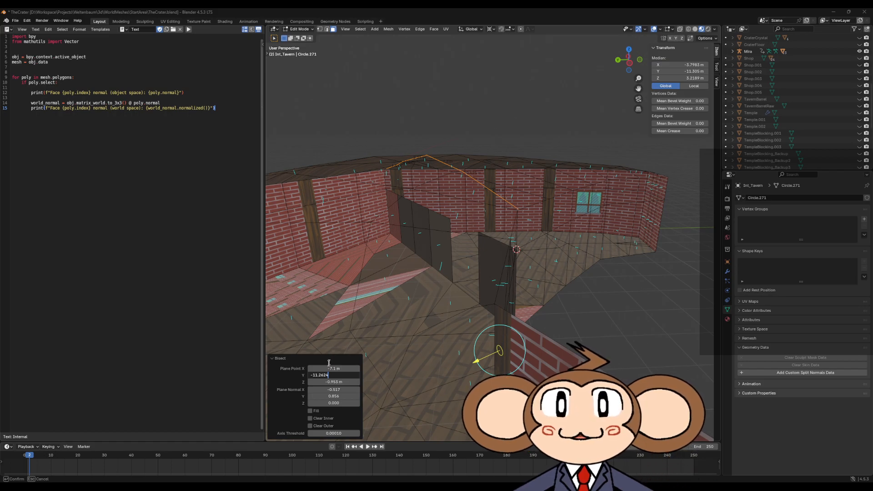
click(351, 368)
text(-3.84479)
key(Return)
middle_drag(480, 298, 514, 290)
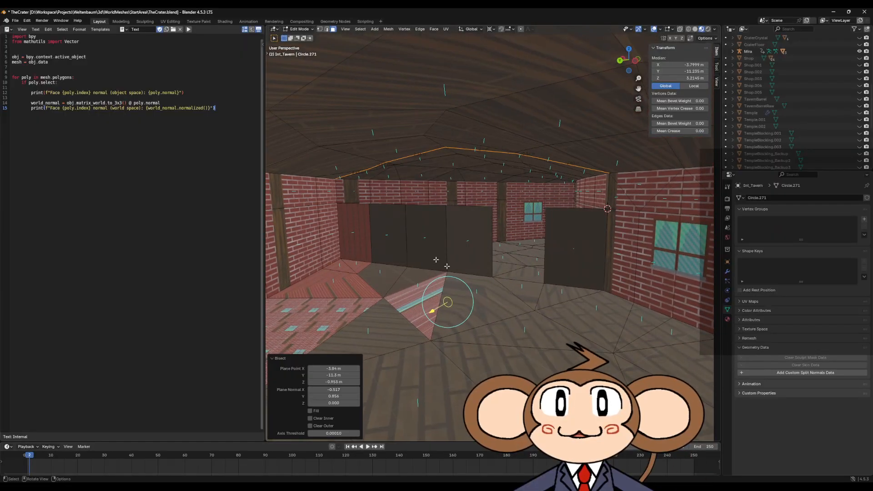
Select all vertices of the tavern mesh and merge them by distance.
click(319, 28)
middle_drag(537, 254, 535, 303)
key(a)
key(m)
click(532, 302)
middle_drag(596, 295, 522, 283)
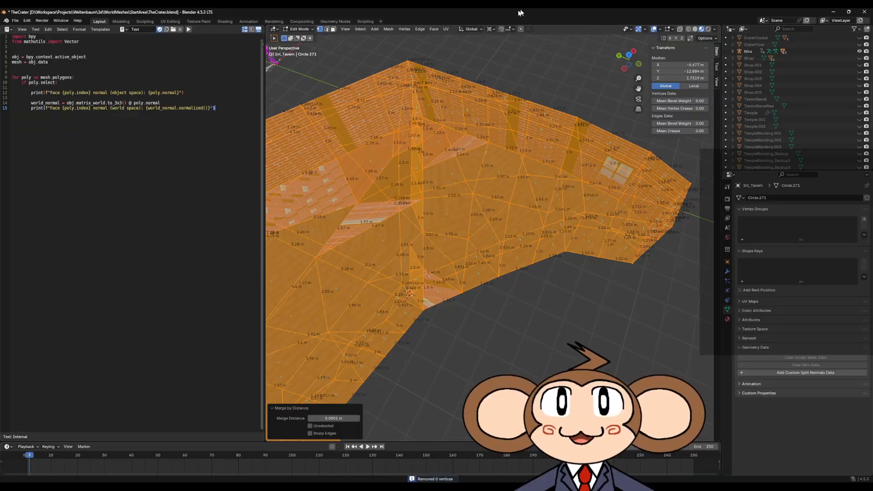
Connect the new cut vertex on the ceiling to the outer ceiling-edge vertex with a new edge.
click(696, 29)
scroll(519, 254, up, 8)
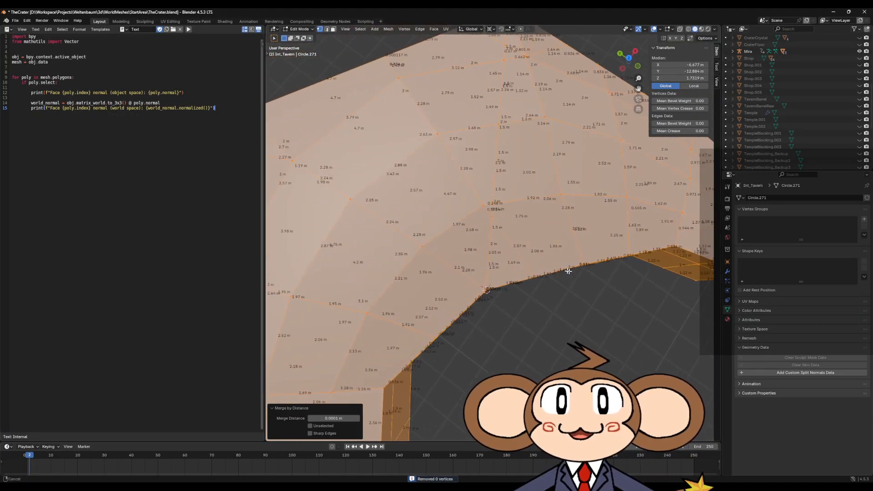
scroll(519, 254, down, 5)
middle_drag(520, 254, 587, 251)
scroll(532, 274, down, 3)
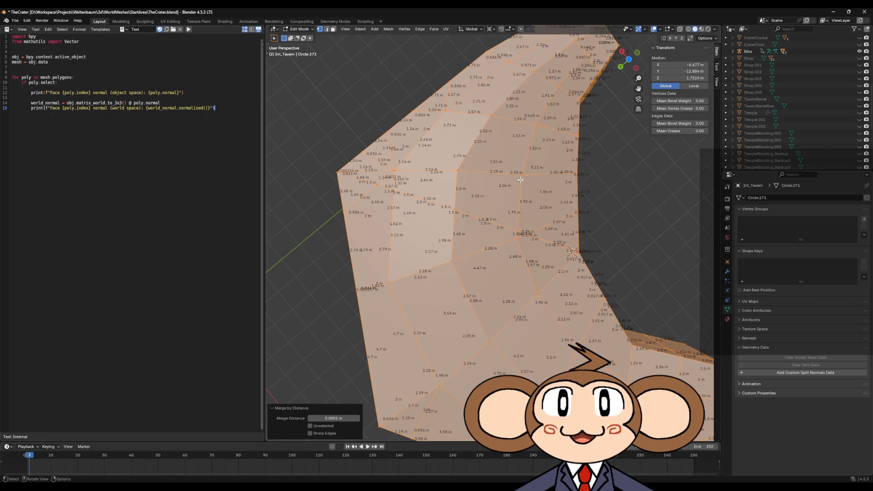
click(528, 225)
middle_drag(530, 236, 439, 169)
scroll(498, 291, up, 3)
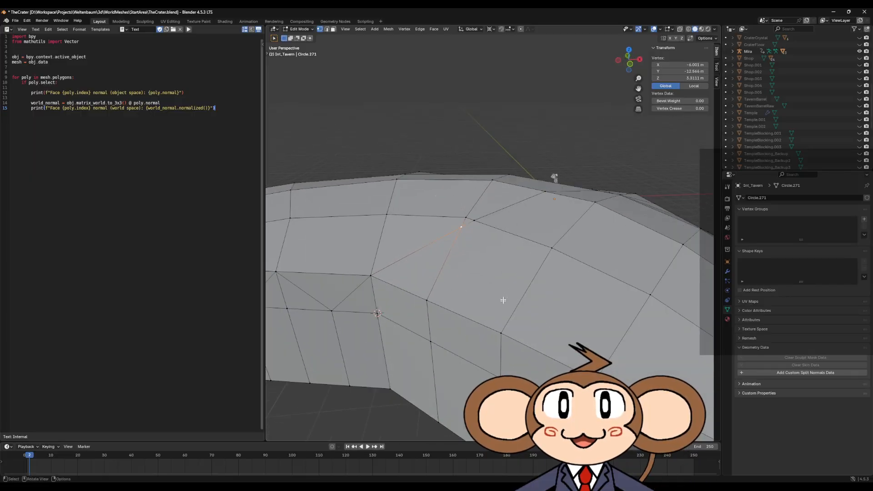
shift+click(502, 332)
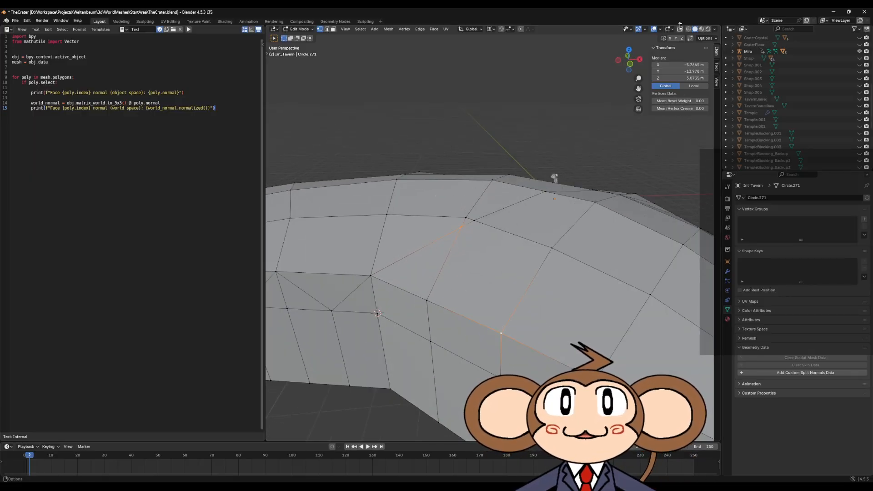
click(702, 30)
middle_drag(548, 309, 575, 353)
key(f)
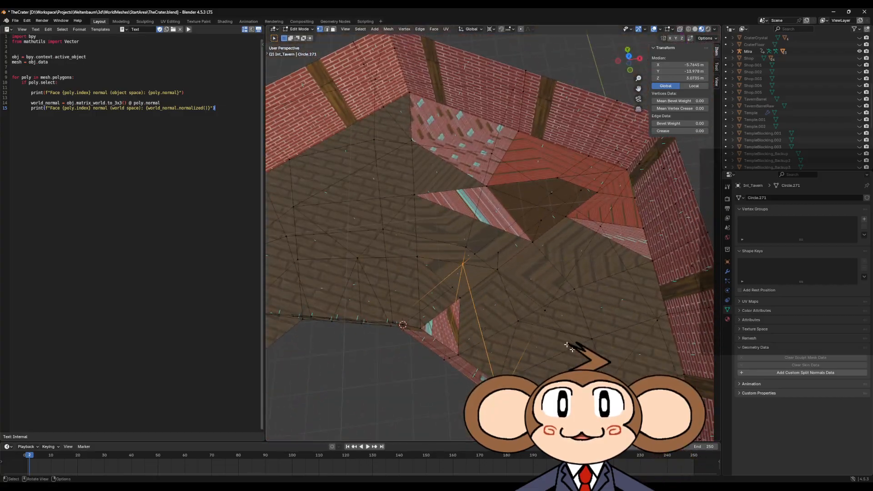
click(696, 29)
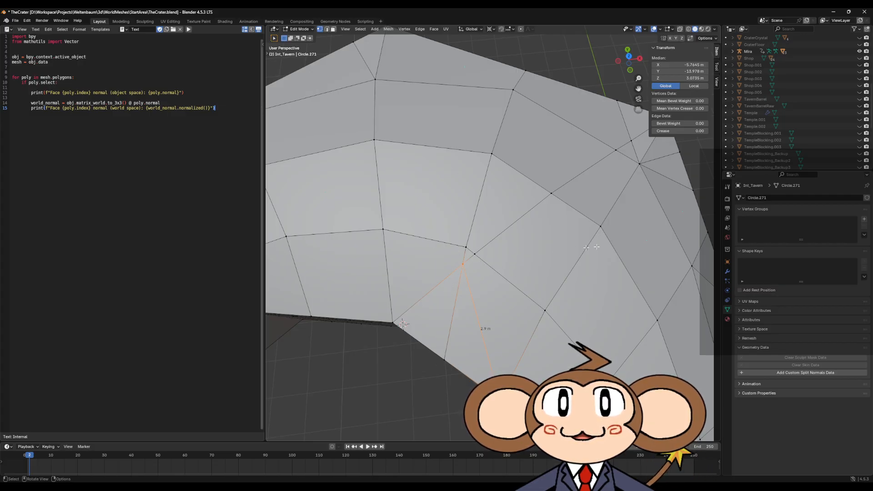
Switch the viewport to Material Preview shading and view the cut ceiling vertex near the outer wall from inside the tavern.
middle_drag(484, 151, 517, 231)
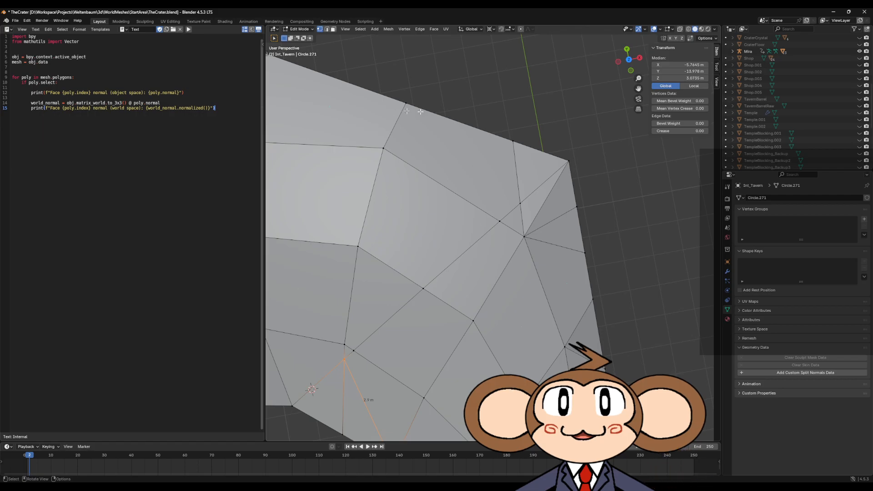
click(494, 219)
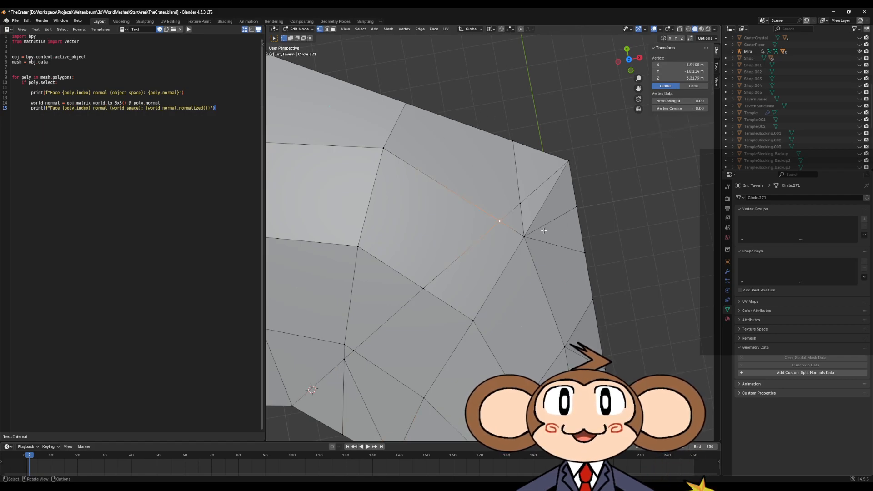
middle_drag(544, 230, 563, 162)
click(700, 29)
mouse_move(507, 308)
middle_down()
mouse_move(531, 318)
mouse_move(538, 261)
mouse_move(530, 246)
mouse_move(561, 247)
mouse_move(527, 255)
mouse_move(522, 271)
mouse_move(507, 259)
mouse_move(519, 278)
mouse_move(551, 296)
mouse_move(444, 299)
mouse_move(496, 282)
middle_up()
Try to connect the ceiling cut vertices to the wall-top vertices with new edges.
shift+click(436, 289)
key(f)
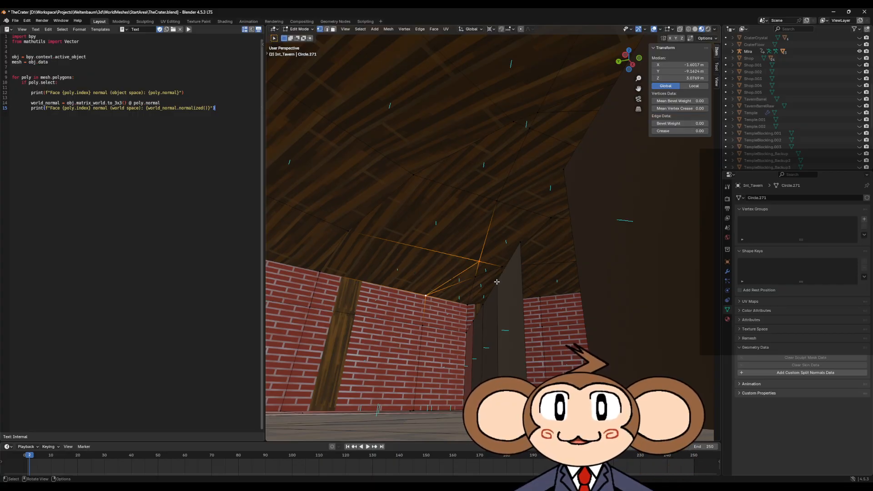
key(ctrl+z)
click(320, 273)
shift+click(475, 277)
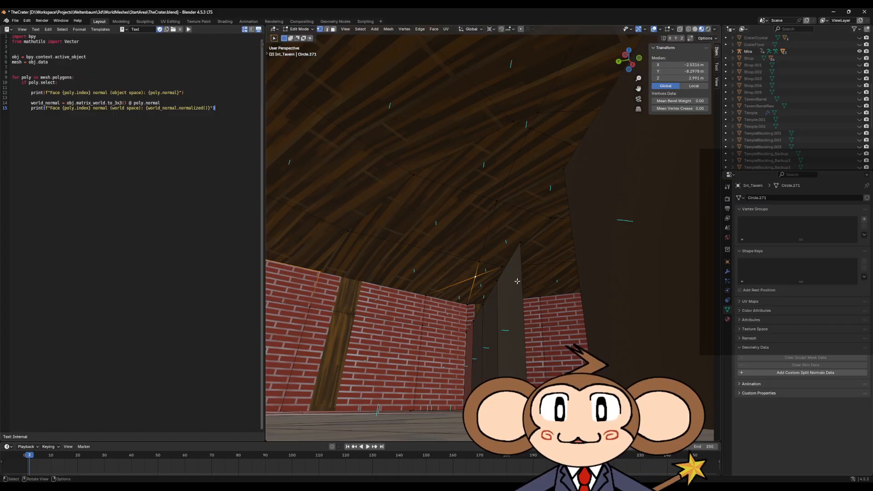
key(f)
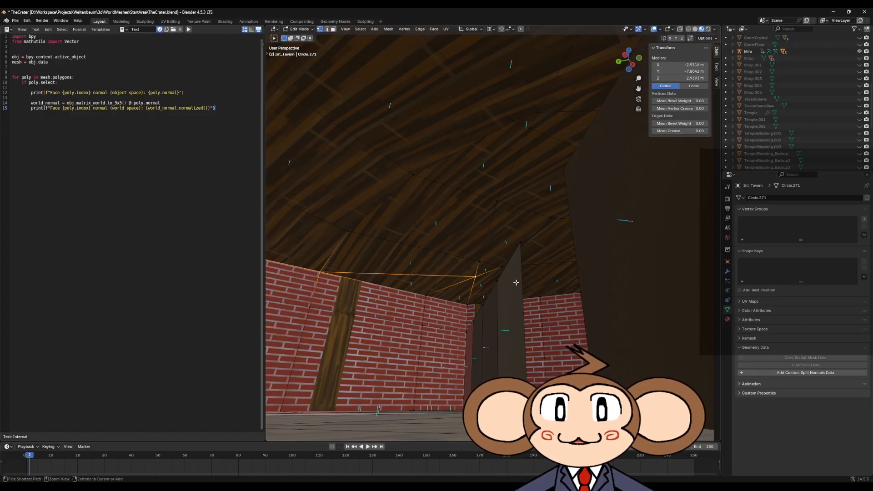
key(ctrl+z)
Connect the wall-top vertex beside the partition to the inner ceiling vertex across the face with a new edge.
click(427, 296)
shift+click(349, 231)
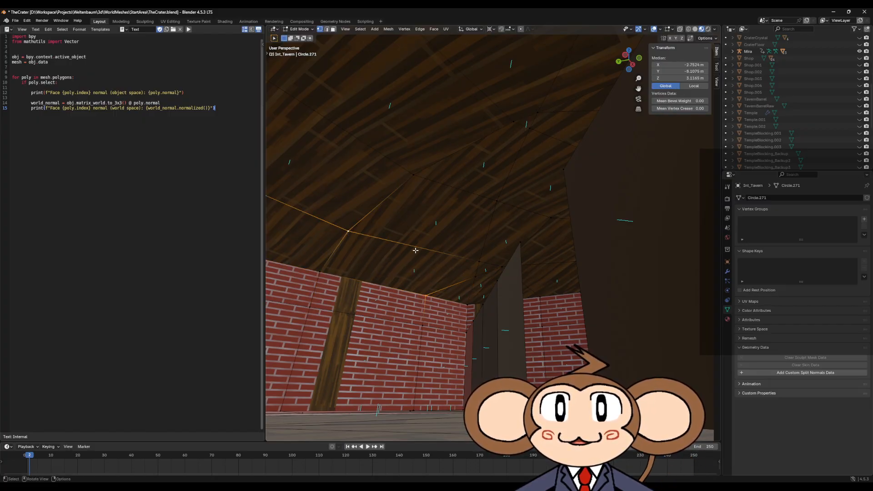
key(f)
Fill the gaps between the partition wall's outer end and the ceiling with new faces.
middle_drag(550, 301, 458, 310)
click(377, 369)
middle_drag(412, 378, 405, 333)
shift+click(311, 370)
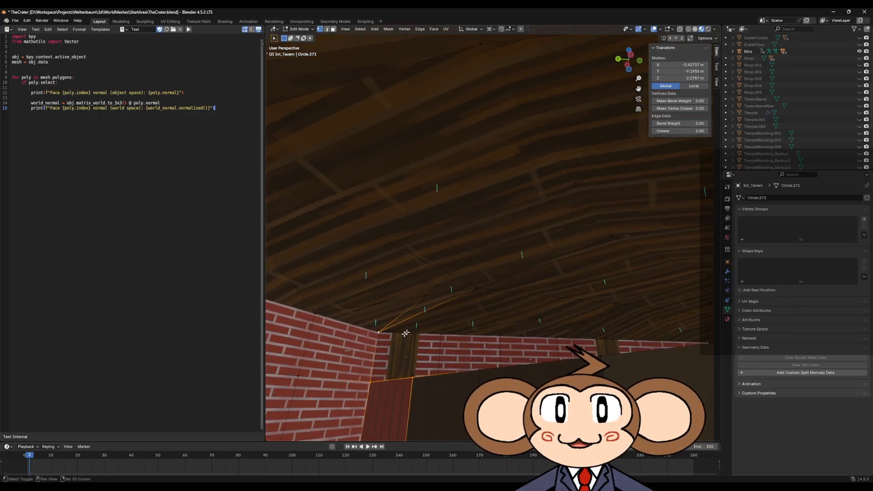
shift+click(426, 296)
key(f)
middle_drag(452, 347, 465, 350)
click(416, 290)
shift+click(445, 271)
key(f)
Fill the next upper partition wall section with a face between two ceiling cut vertices and the wall's upper edge.
click(446, 273)
middle_drag(450, 276, 519, 276)
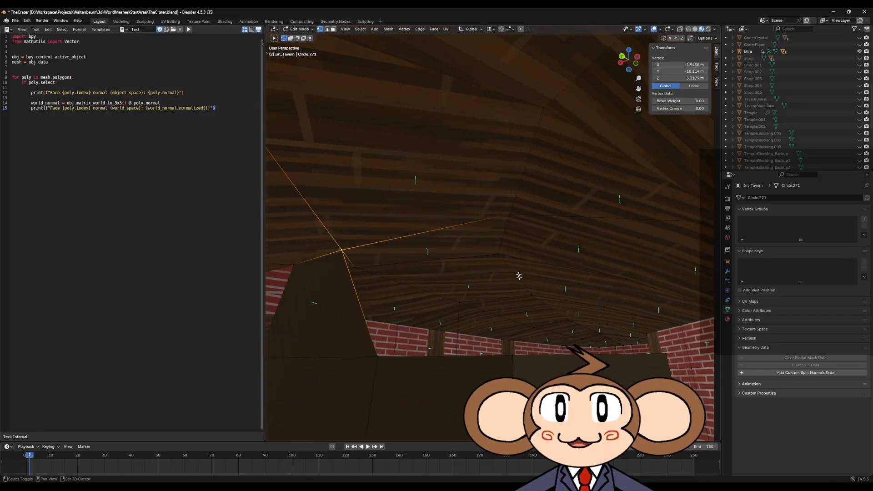
shift+click(502, 216)
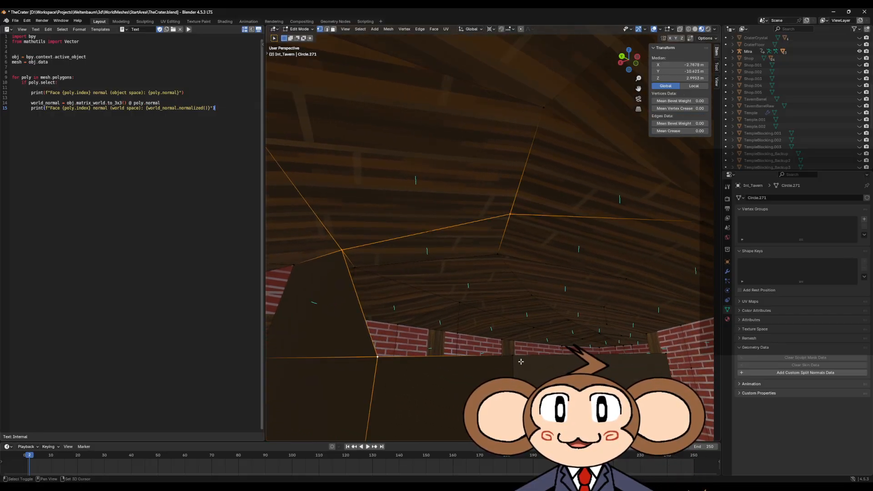
key(f)
middle_drag(522, 363, 503, 342)
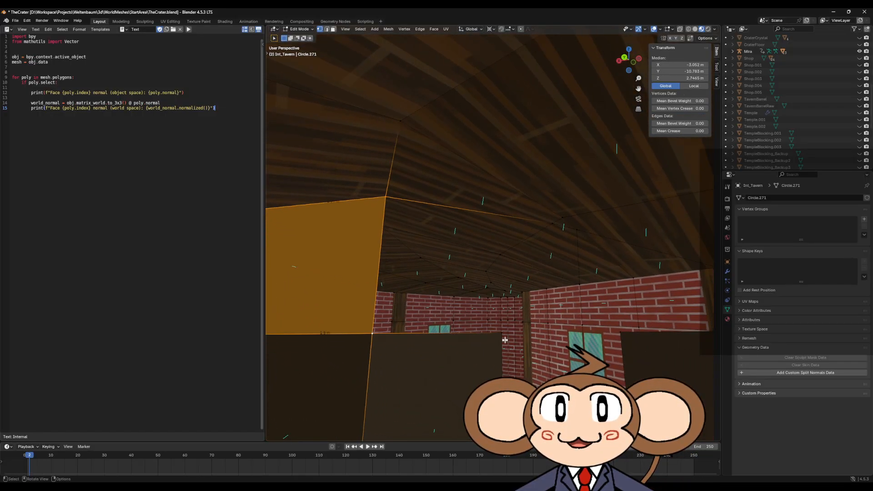
Fill the upper partition wall section beside the doorway with a face reaching the ceiling cut.
click(503, 331)
middle_drag(547, 264, 567, 197)
shift+click(552, 214)
shift+click(390, 201)
shift+click(361, 317)
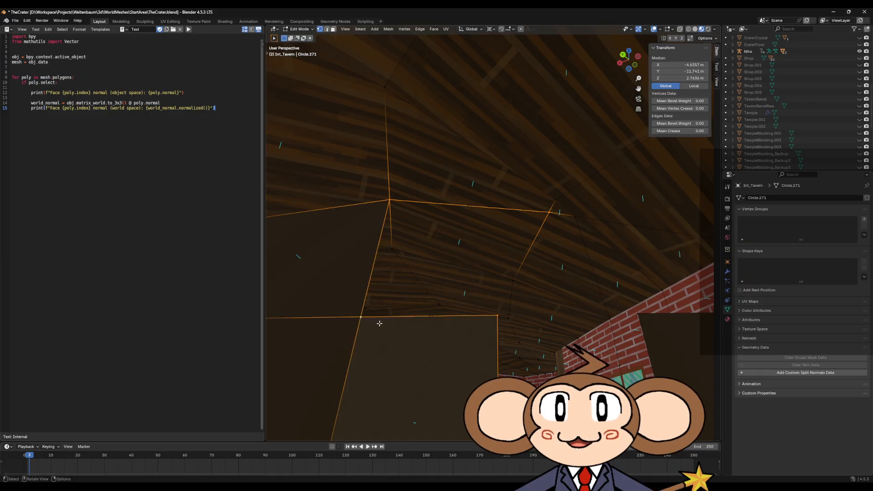
key(f)
Fill the partition section above the doorway and the last section between the doorway and the side wall.
click(499, 316)
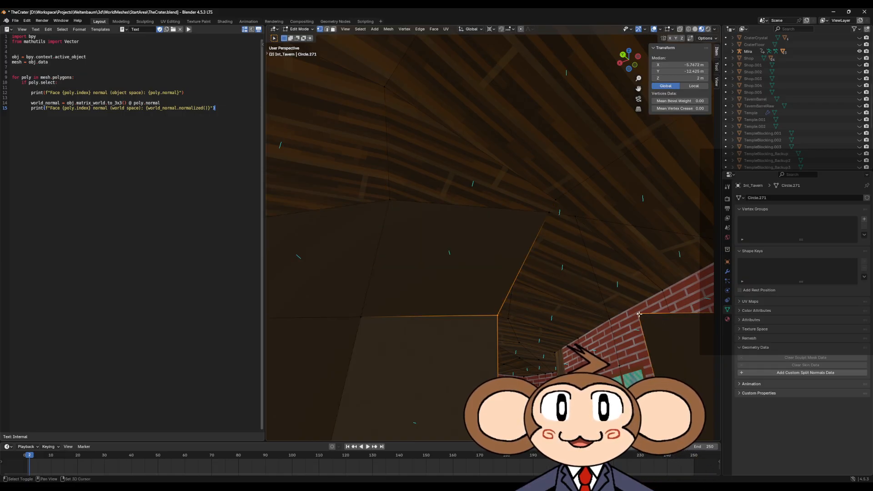
shift+click(565, 217)
key(f)
middle_drag(541, 291, 528, 340)
click(586, 256)
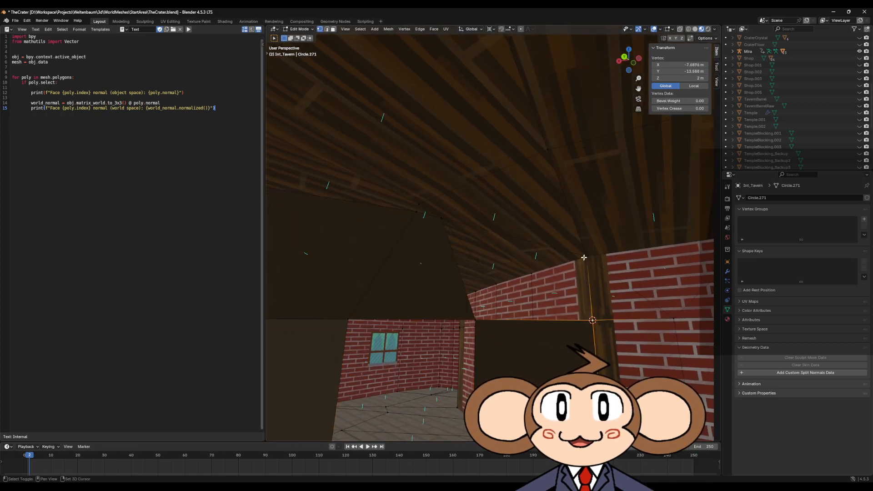
shift+click(442, 218)
shift+click(478, 320)
key(f)
middle_drag(516, 335, 522, 364)
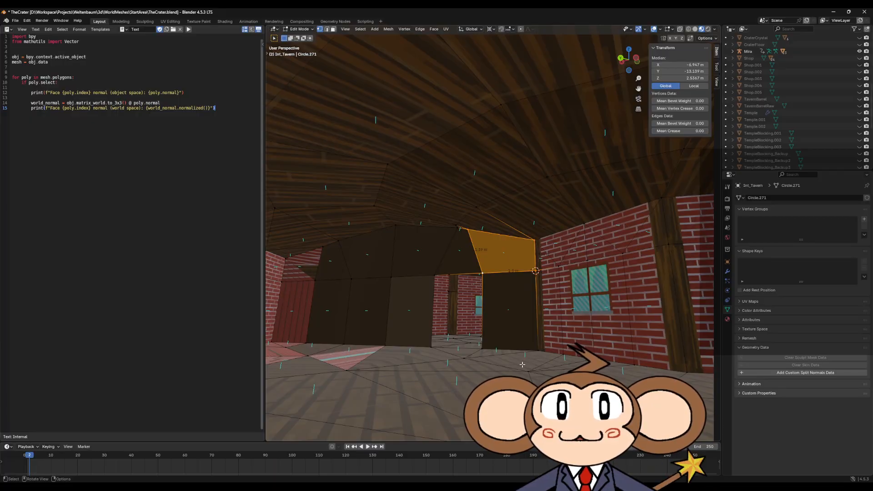
Add custom split normals data to the tavern mesh and shade the object flat.
key(Tab)
click(774, 373)
key(Tab)
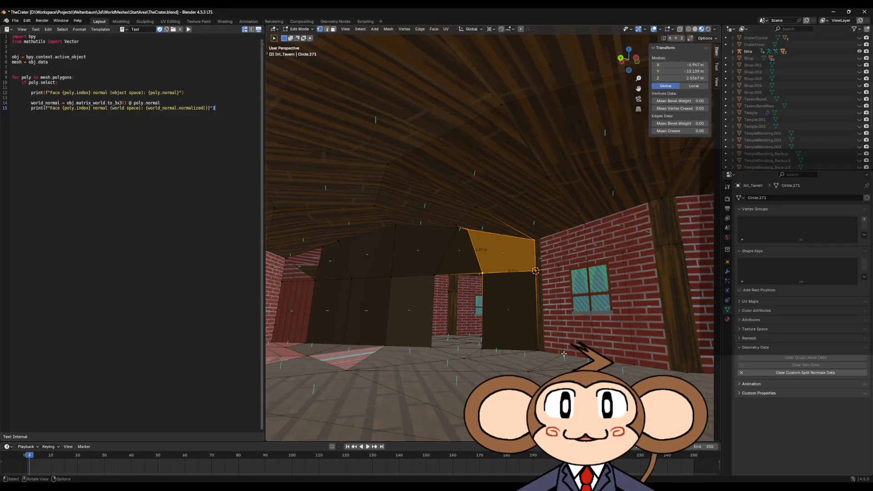
key(Tab)
right_click(564, 353)
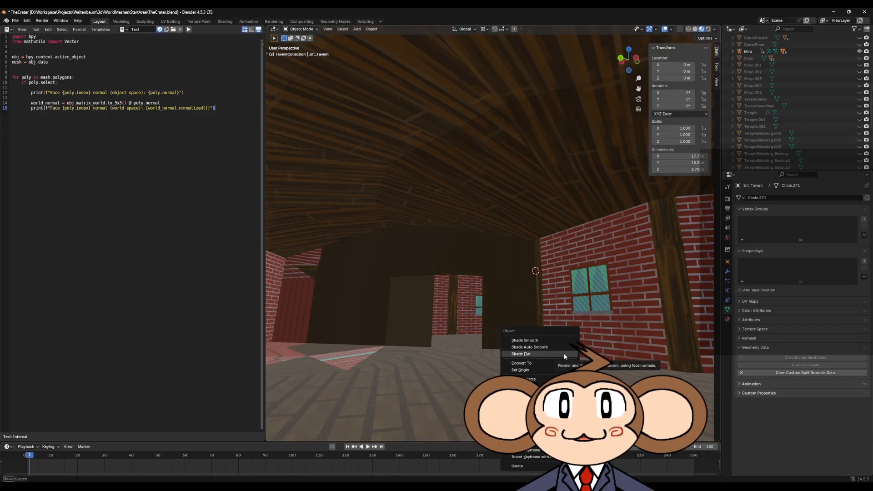
click(563, 353)
key(Tab)
middle_drag(563, 353, 564, 360)
middle_drag(378, 218, 400, 214)
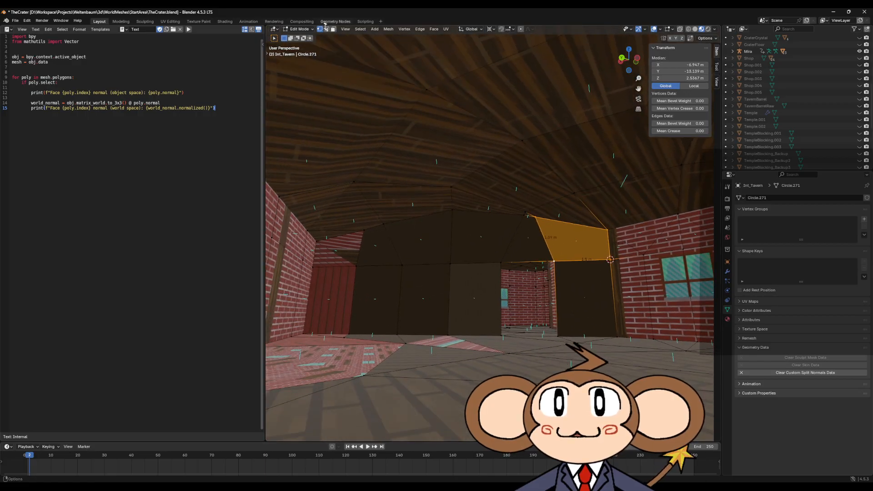
Switch to face selection, select all partition wall faces, and open the mesh's material settings.
click(333, 29)
middle_drag(335, 233, 389, 262)
scroll(389, 261, up, 2)
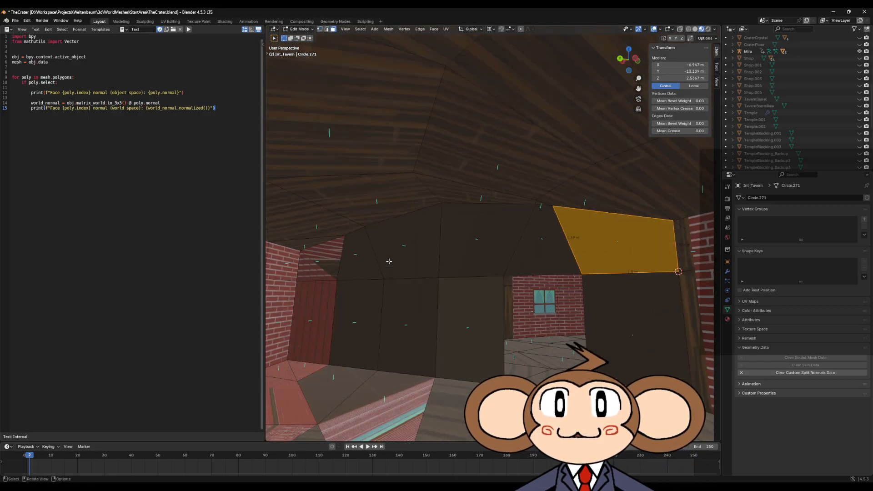
drag(320, 255, 453, 306)
shift+click(536, 244)
shift+click(610, 263)
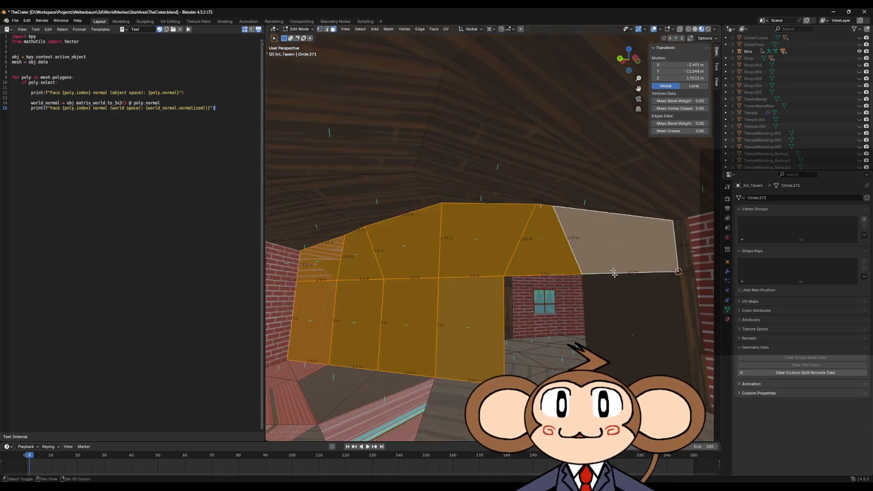
shift+click(632, 314)
click(728, 319)
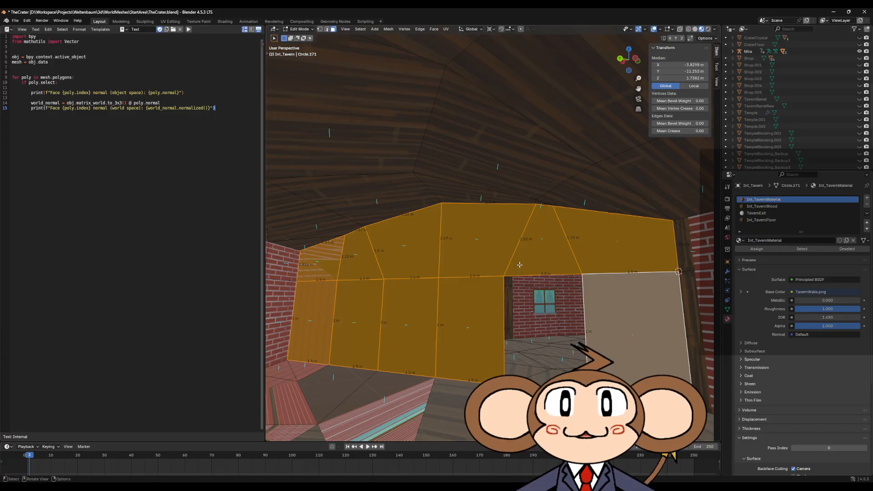
Select the wrongly textured floor faces along the brick wall and assign them the Int_TavernFloor material.
scroll(519, 270, down, 5)
middle_drag(519, 270, 477, 285)
click(387, 303)
middle_drag(387, 304, 437, 296)
shift+click(491, 291)
shift+click(543, 272)
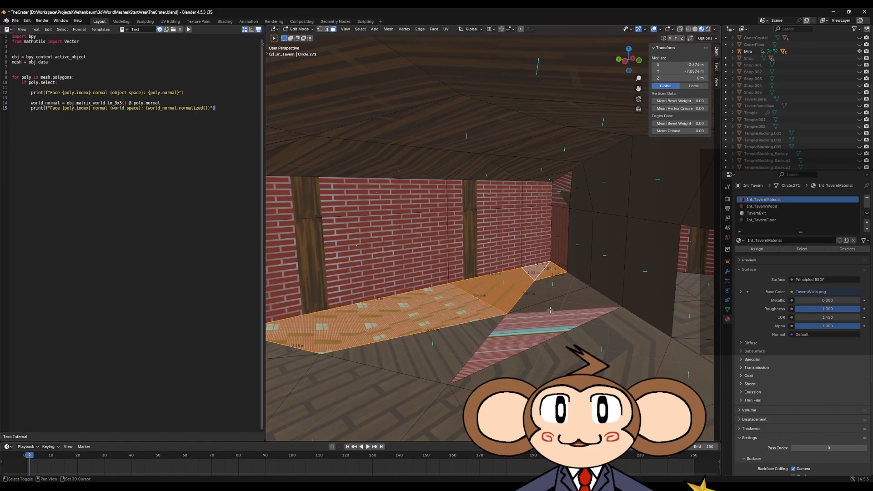
drag(497, 298, 544, 324)
middle_drag(605, 309, 554, 287)
drag(557, 309, 576, 313)
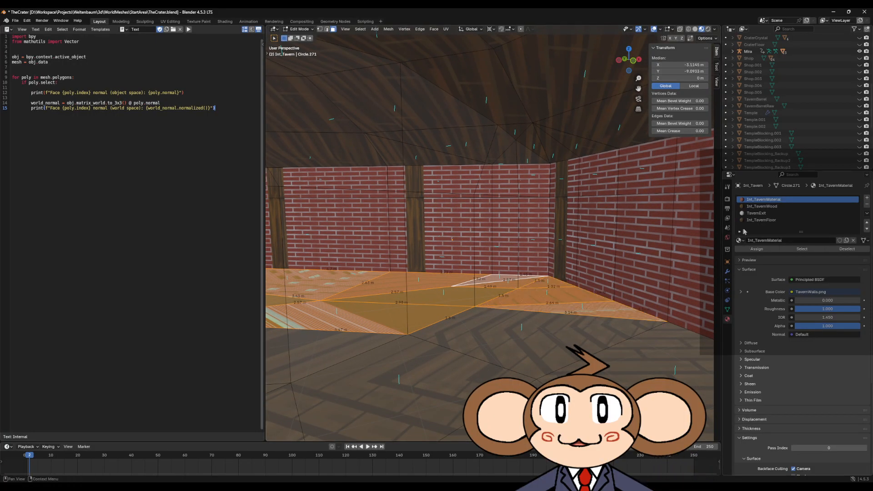
click(760, 220)
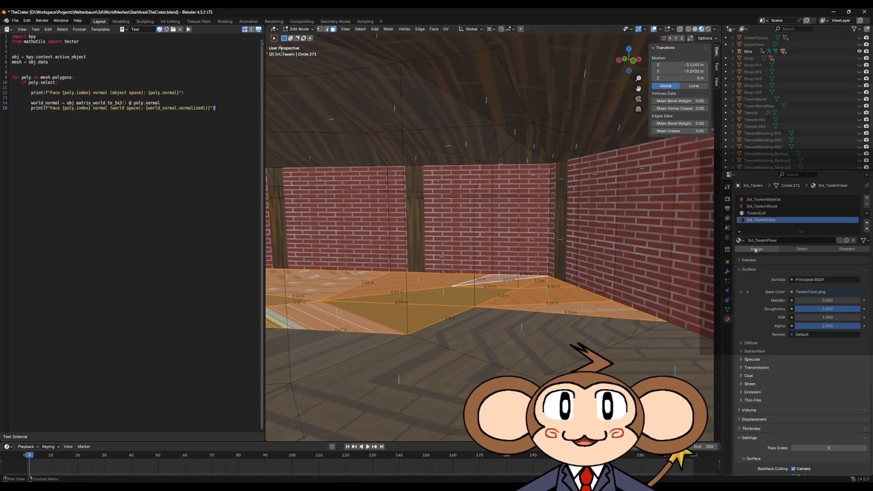
click(756, 249)
Assign the Int_TavernFloor material to the remaining brick-textured triangular floor face at the inner edge.
middle_drag(546, 286, 540, 318)
scroll(537, 306, down, 5)
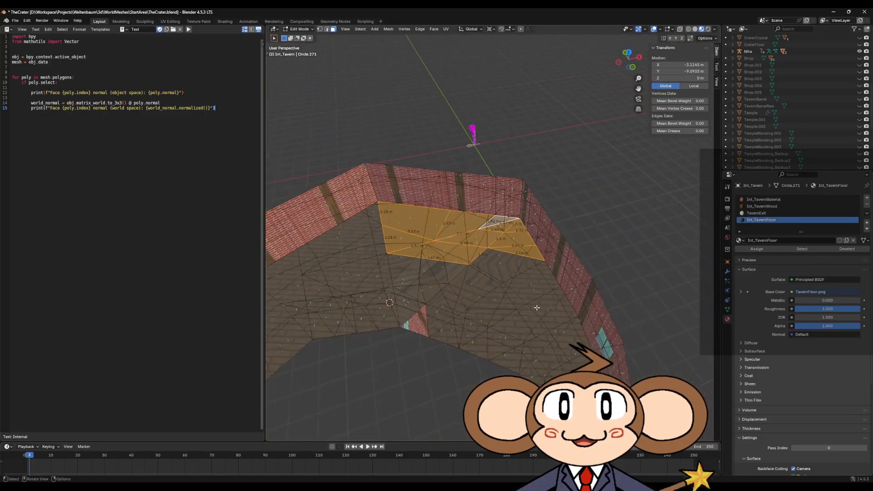
scroll(480, 307, up, 5)
scroll(481, 307, up, 3)
middle_drag(484, 308, 460, 322)
click(340, 347)
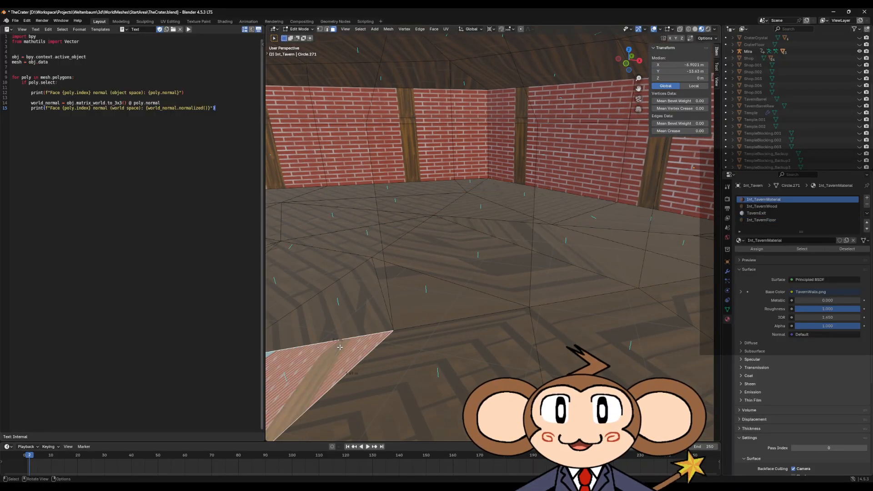
click(773, 221)
click(757, 249)
middle_drag(537, 283, 555, 269)
Clear the selection and select all floor faces of the tavern from above.
scroll(555, 270, down, 10)
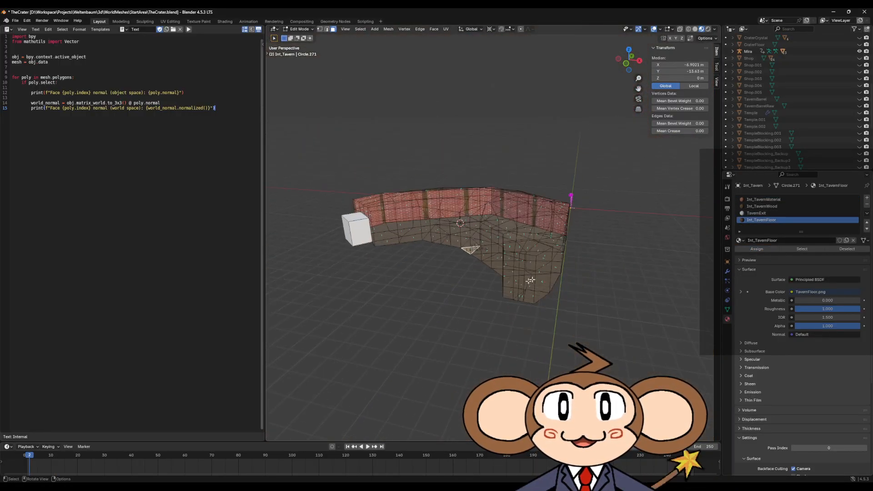
key(alt+a)
middle_drag(444, 259, 418, 169)
drag(419, 168, 473, 187)
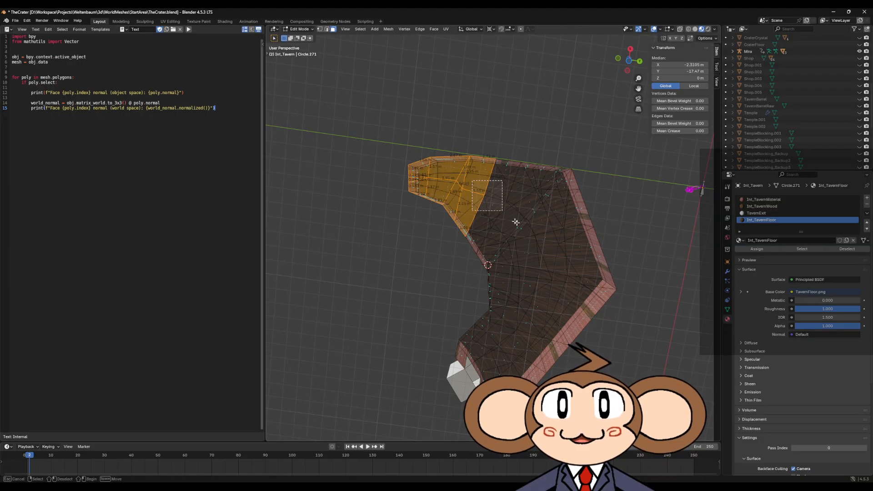
shift+drag(508, 216, 554, 242)
shift+drag(498, 242, 514, 280)
shift+drag(556, 175, 568, 196)
shift+middle_drag(569, 196, 482, 186)
shift+drag(482, 186, 483, 244)
shift+drag(478, 276, 510, 293)
shift+middle_drag(509, 296, 553, 228)
shift+drag(476, 190, 509, 257)
shift+middle_drag(478, 258, 513, 221)
shift+drag(455, 219, 522, 274)
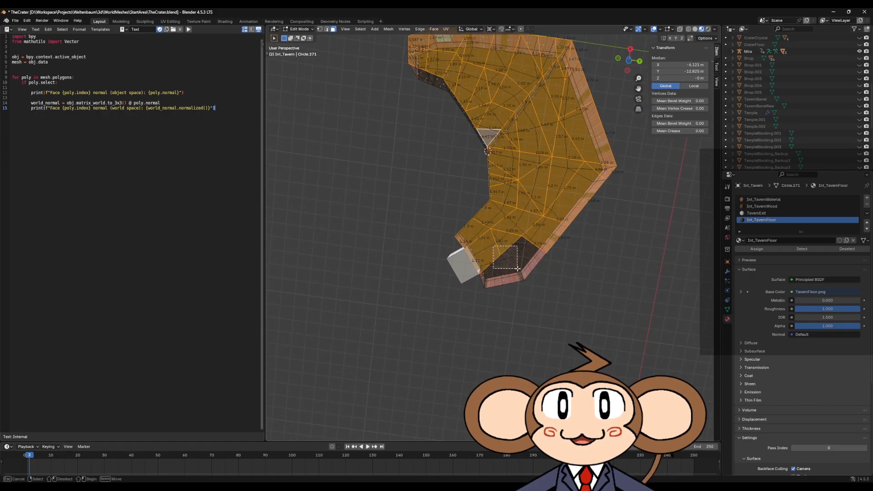
shift+drag(479, 236, 532, 267)
middle_drag(532, 266, 510, 299)
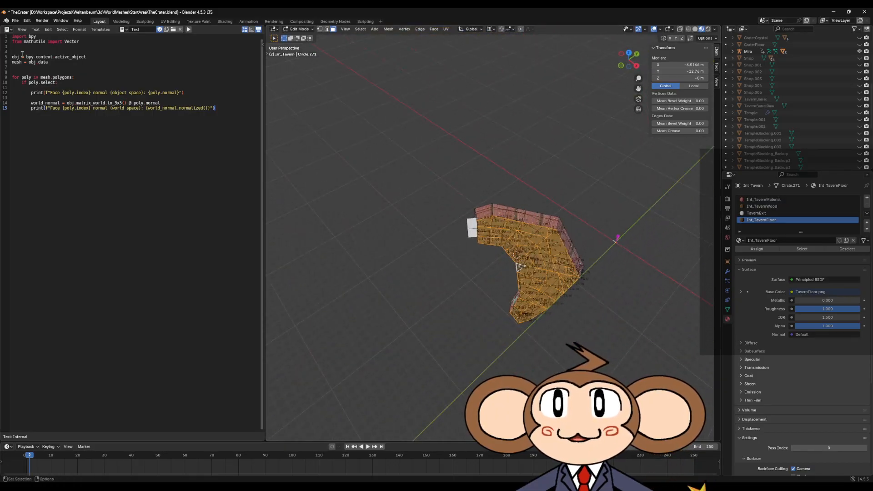
Change the text editor area to the UV Editor and open TavernFloor.png in it.
click(7, 30)
click(23, 58)
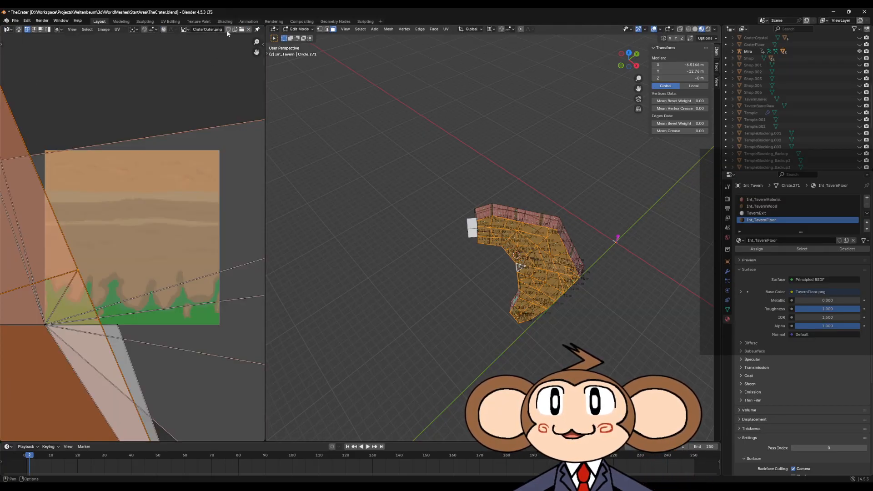
click(242, 30)
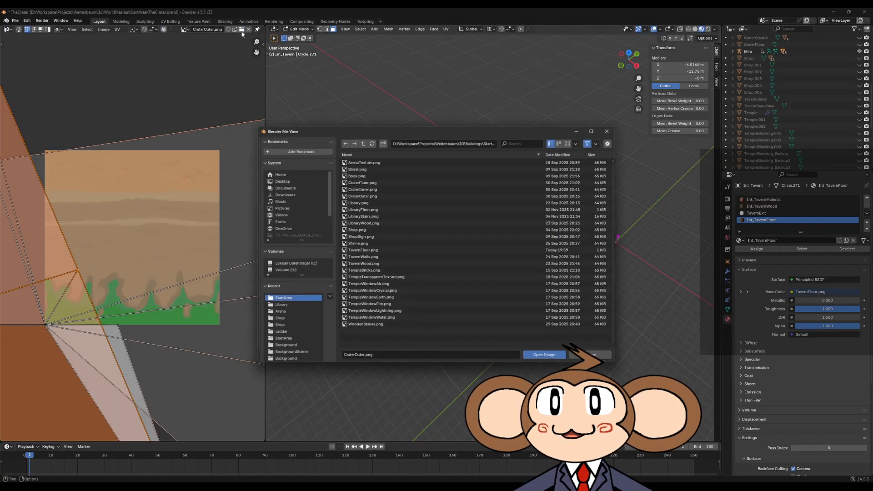
double_click(377, 251)
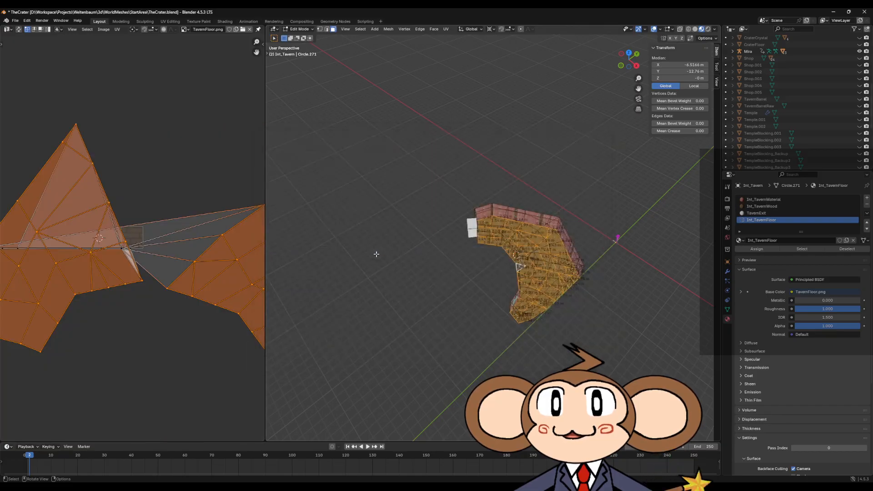
Unwrap the selected tavern floor faces with the Angle Based method.
scroll(446, 271, up, 5)
scroll(101, 272, up, 2)
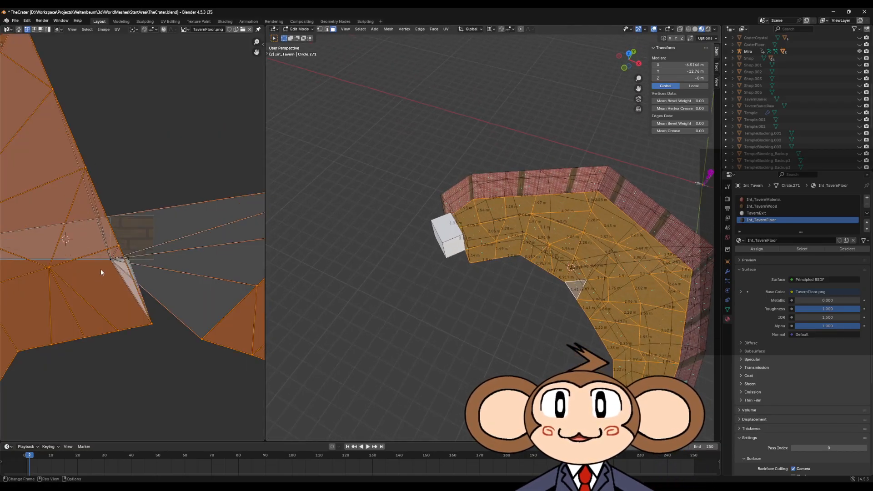
key(u)
click(564, 272)
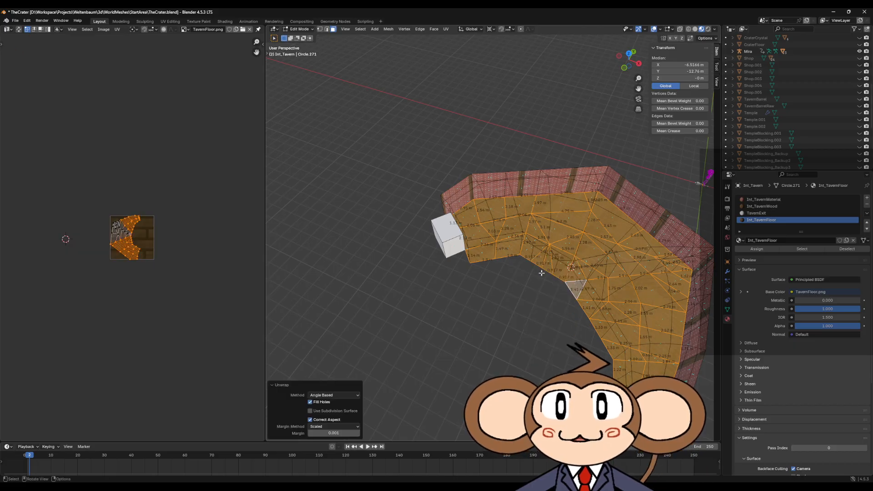
Rotate the floor UV island about 90 degrees and shift it about 0.21 in X and -0.05 in Y over the plank texture.
key(r)
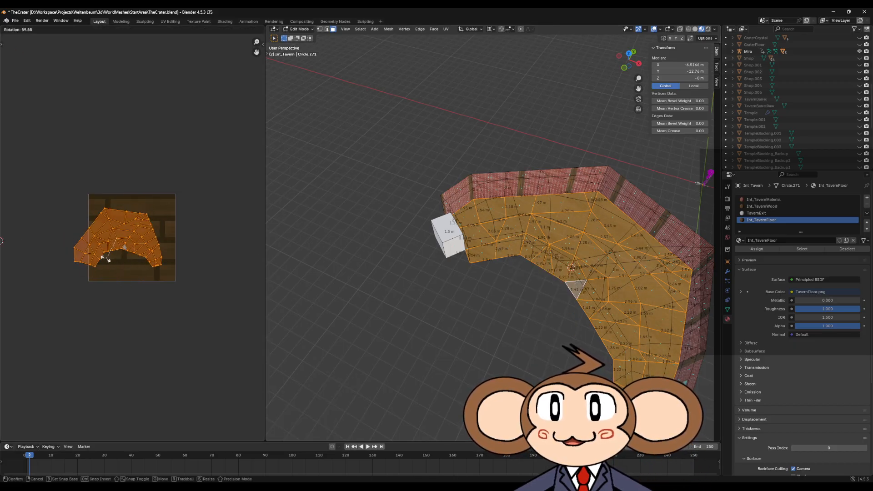
click(105, 267)
key(g)
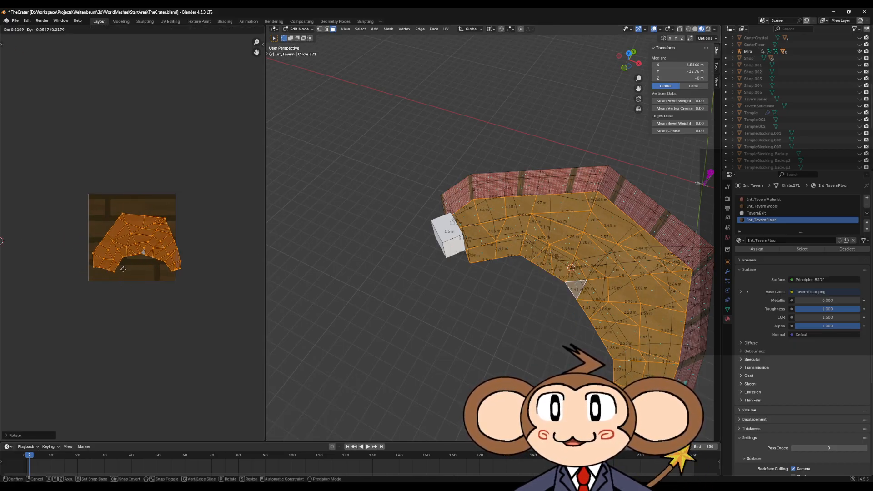
click(122, 272)
Scale the floor UV island up far beyond the texture bounds so the planks repeat at a small size across the floor.
scroll(496, 225, up, 3)
middle_drag(496, 227, 547, 273)
shift+middle_drag(566, 222, 392, 306)
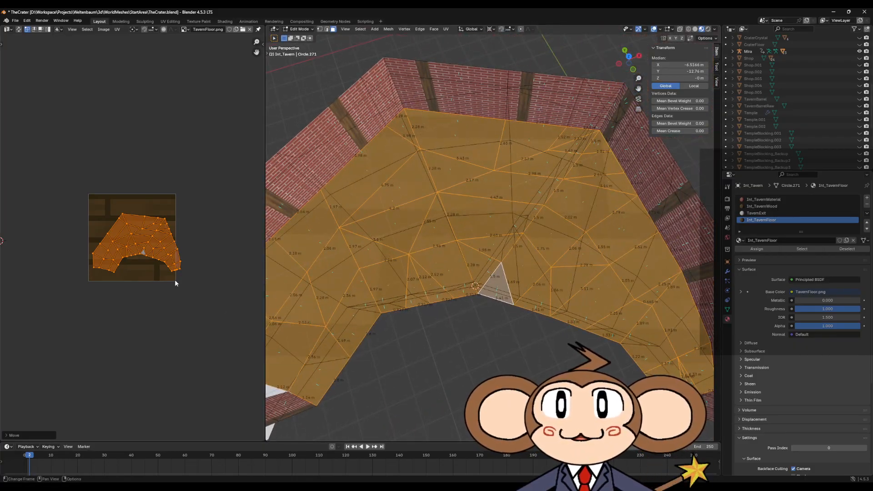
key(s)
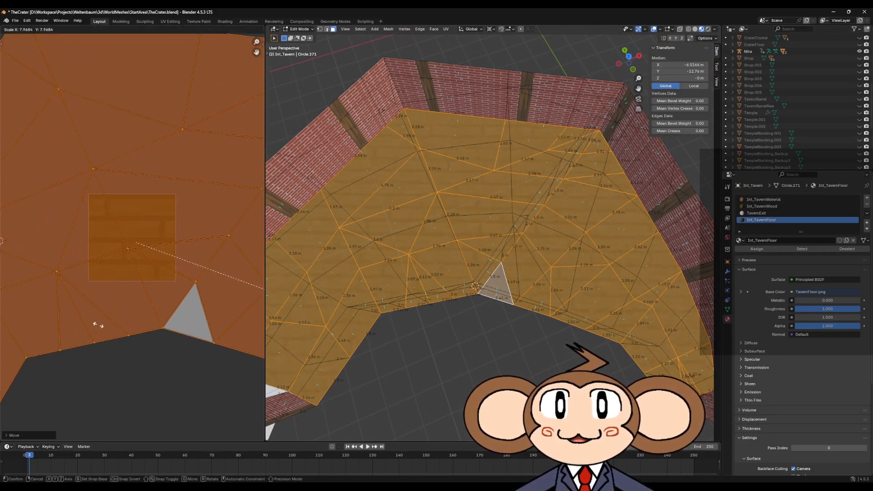
click(261, 370)
scroll(436, 358, up, 3)
middle_drag(437, 358, 440, 313)
middle_drag(193, 372, 200, 348)
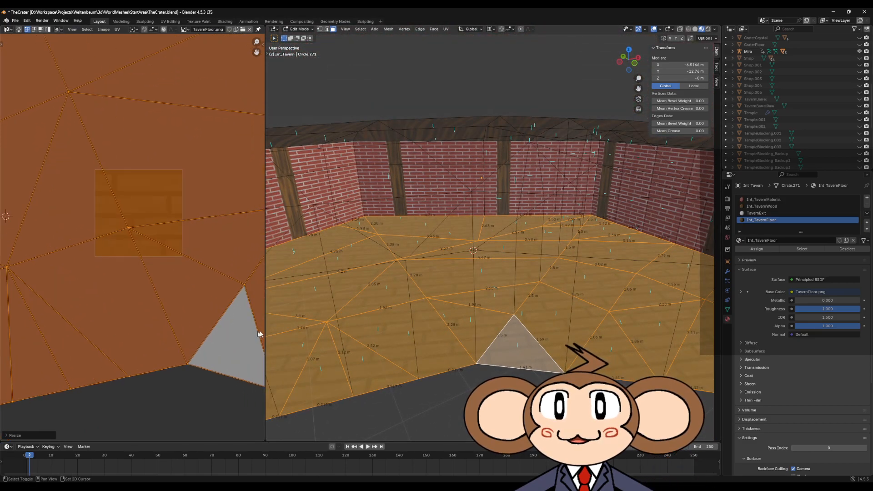
Select the lower and upper brick wall faces beside the untextured partition and open TavernWalls.png in the UV Editor.
scroll(549, 354, down, 1)
middle_drag(549, 354, 373, 276)
scroll(532, 351, up, 3)
click(325, 252)
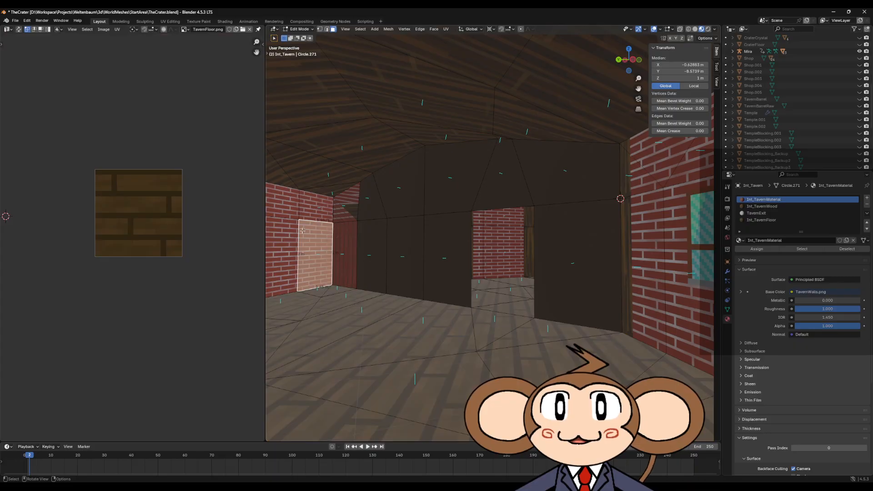
shift+click(306, 210)
scroll(153, 233, down, 4)
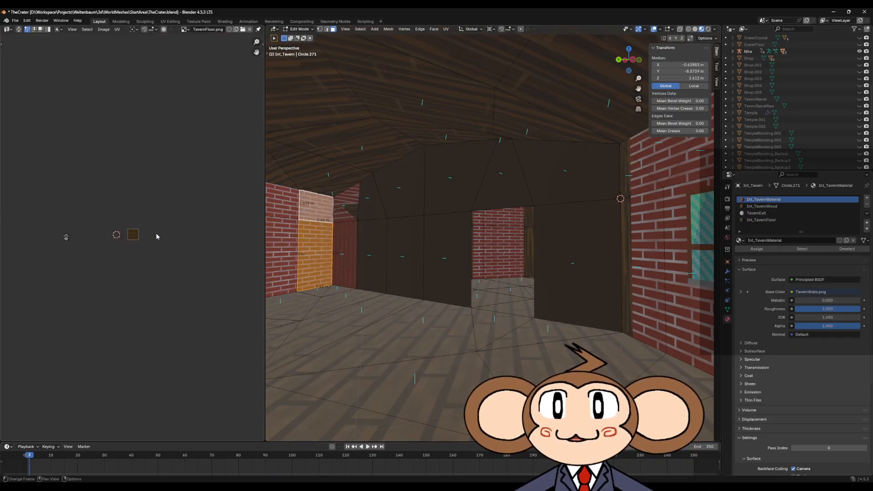
scroll(154, 234, up, 2)
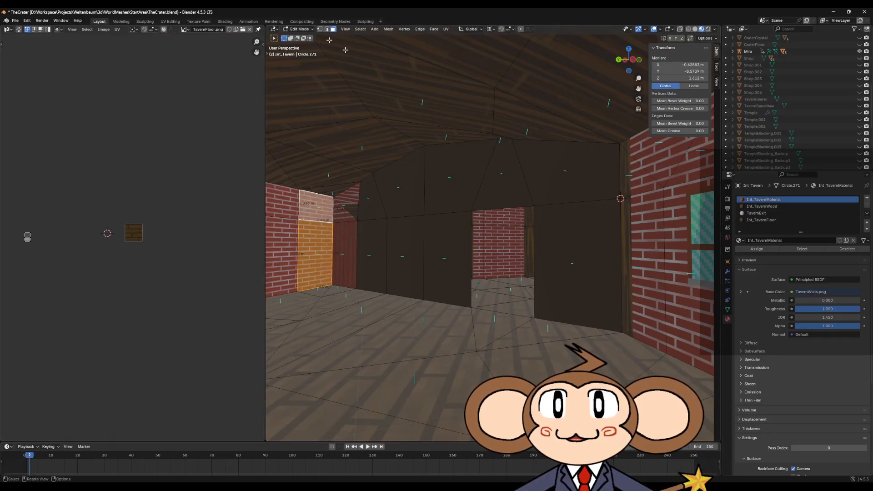
click(243, 30)
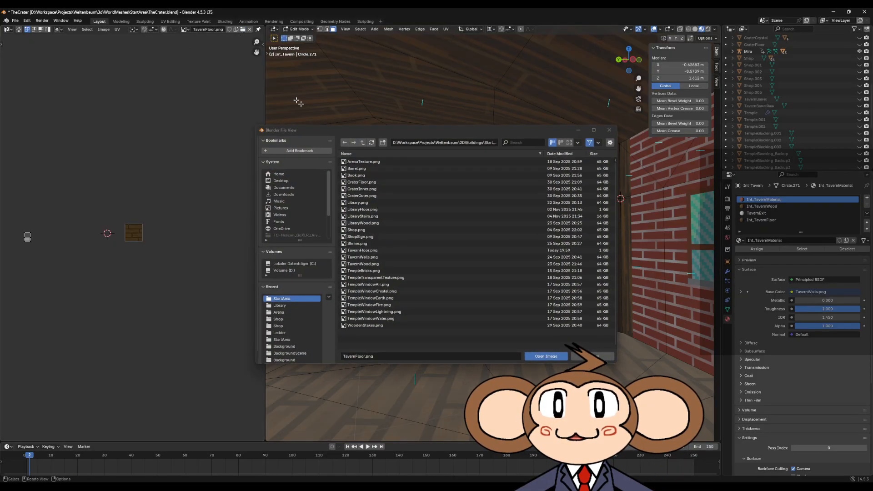
double_click(364, 257)
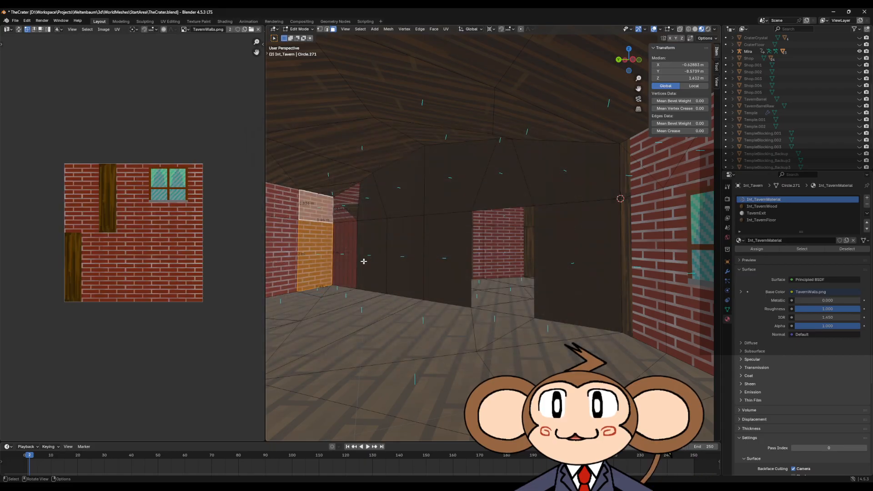
Pin the UVs of the two selected brick wall faces.
scroll(123, 271, down, 3)
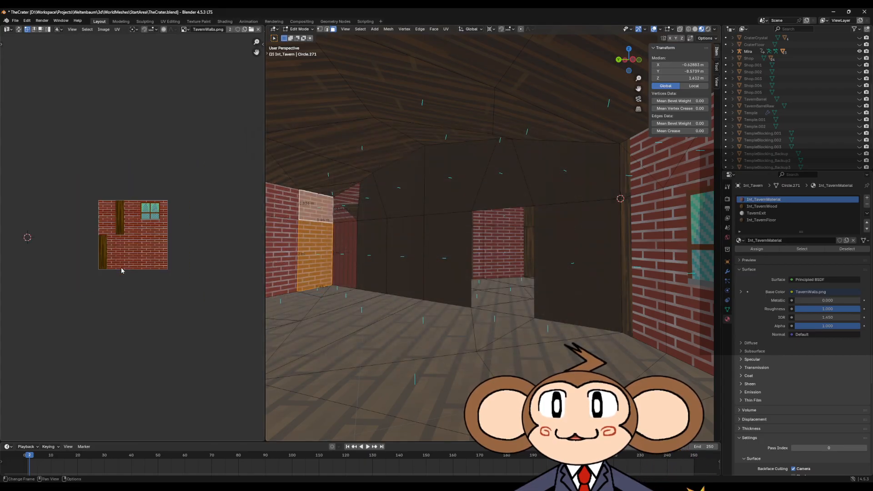
scroll(68, 258, down, 6)
key(u)
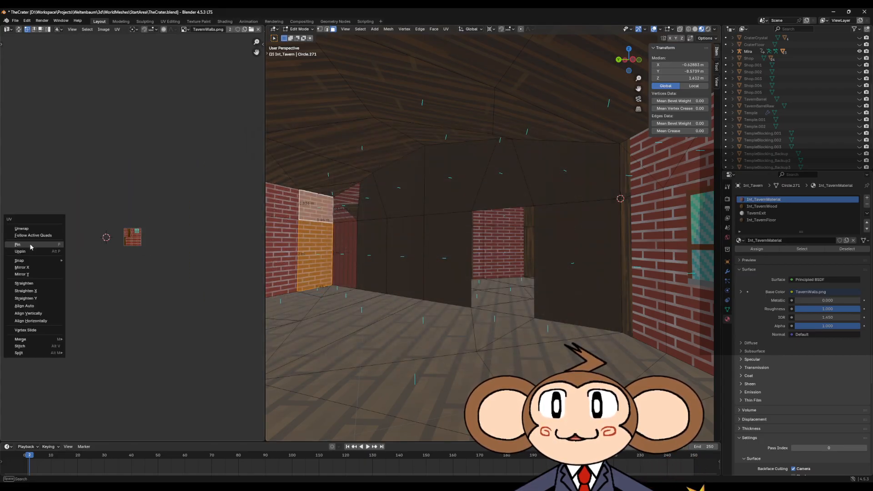
click(36, 246)
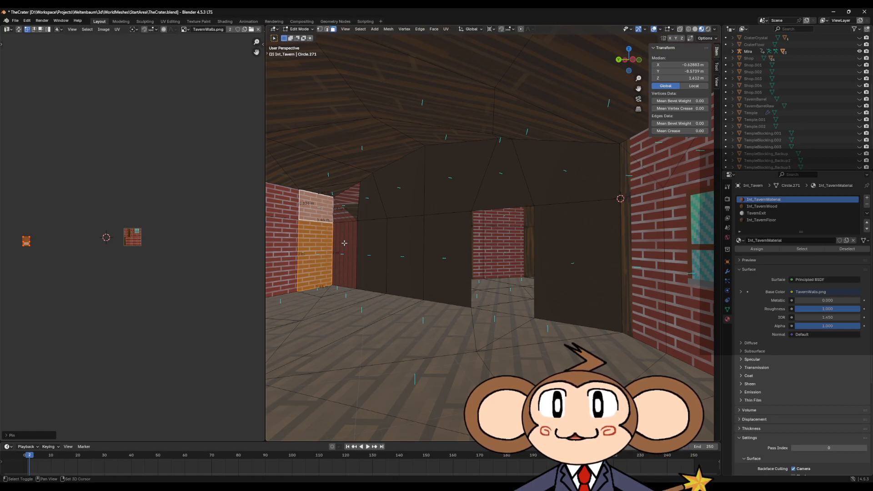
Add all partition wall faces, including those above the doorway, to the selection and unwrap them with the Angle Based method.
click(343, 211)
shift+click(345, 243)
shift+click(372, 198)
shift+click(371, 255)
shift+click(405, 182)
shift+click(405, 257)
shift+click(448, 257)
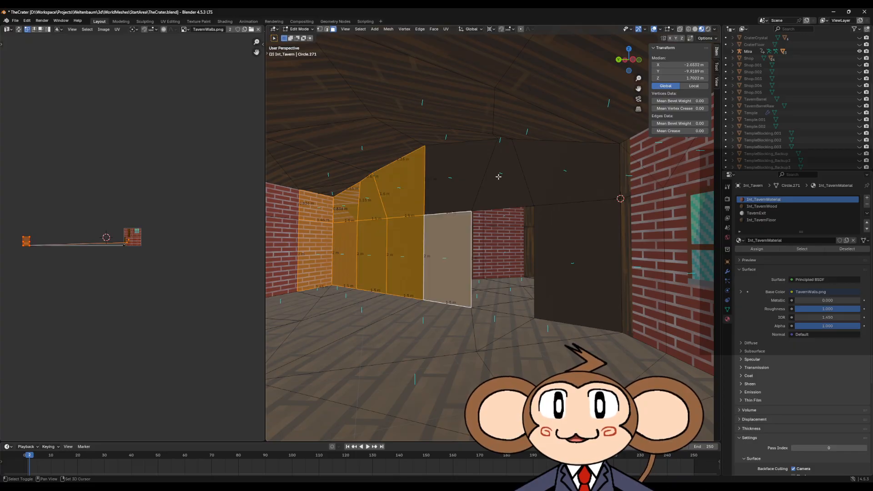
shift+click(448, 178)
shift+click(503, 175)
shift+click(573, 168)
shift+click(576, 239)
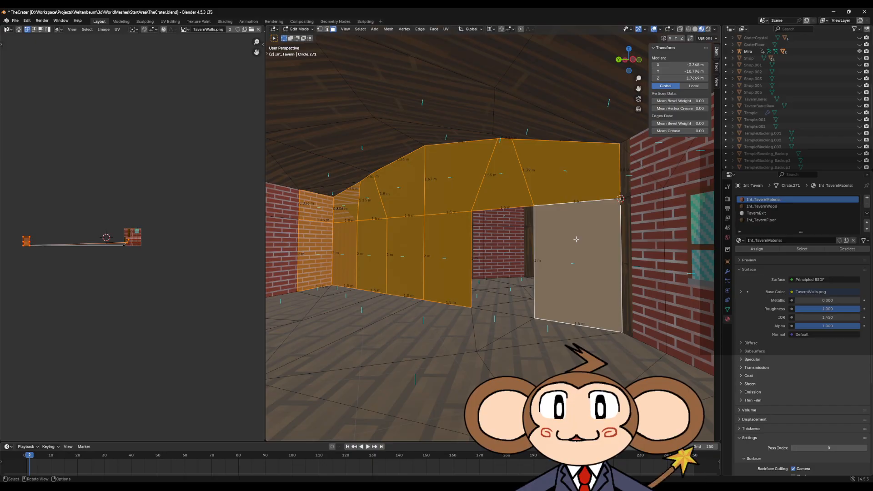
key(u)
click(578, 239)
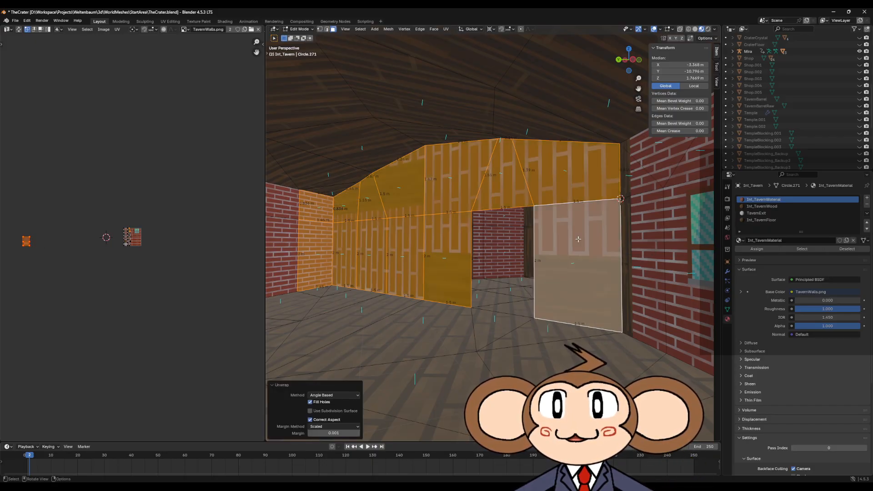
Select the two upper faces meeting at the corner of the brick wall and partition and unwrap them with the Angle Based method.
scroll(136, 253, up, 8)
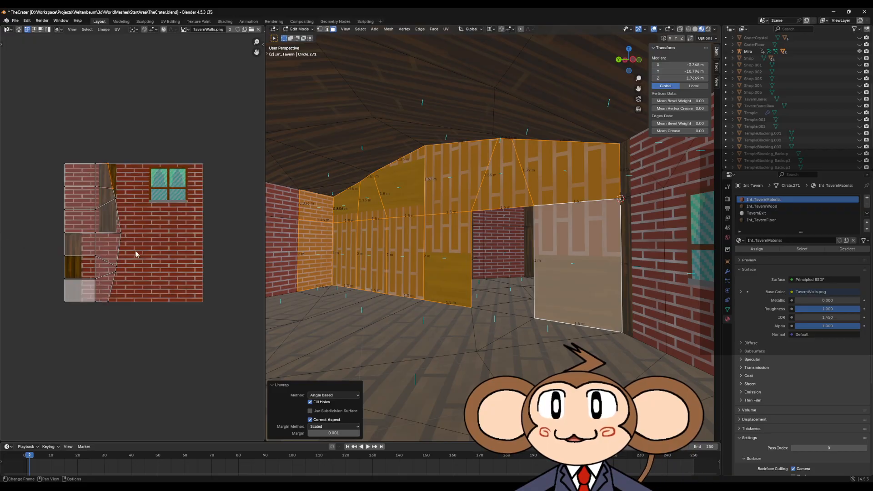
click(128, 193)
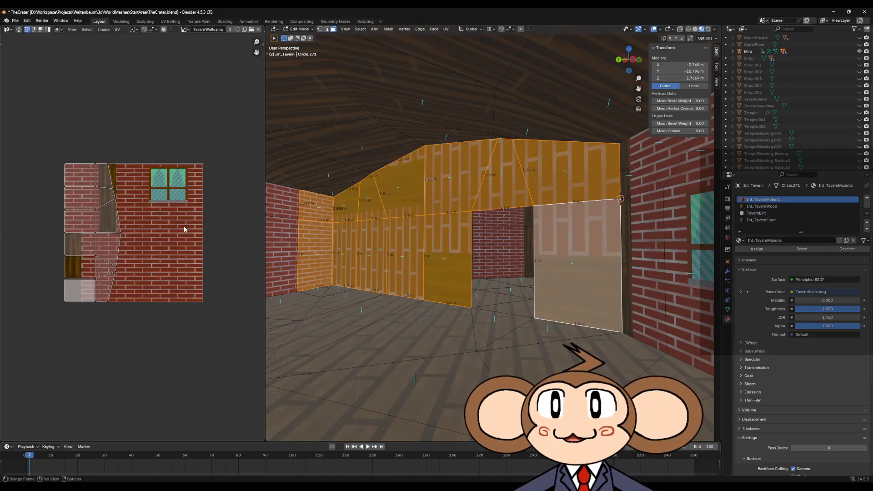
scroll(120, 202, down, 8)
middle_drag(85, 243, 188, 240)
click(338, 201)
shift+click(315, 207)
right_click(331, 208)
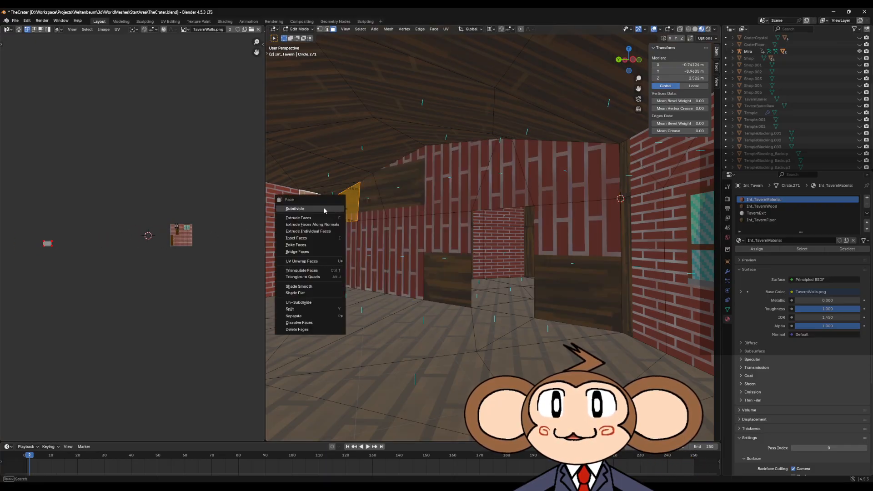
key(u)
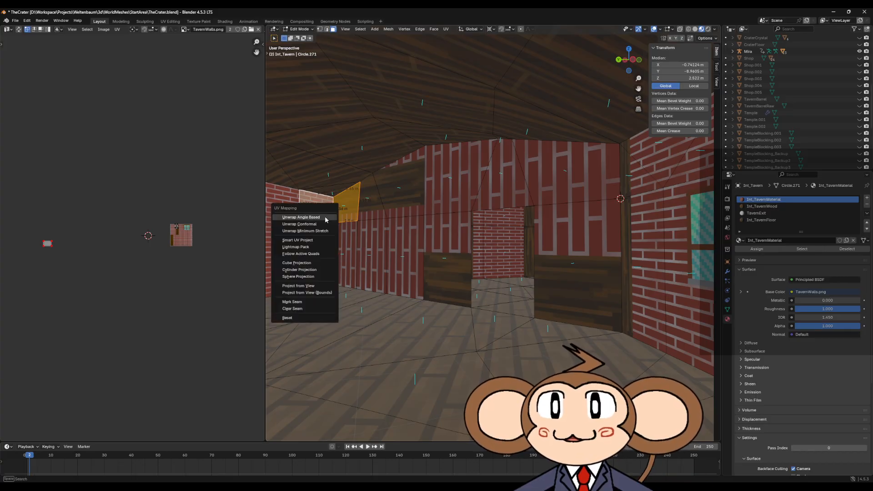
click(326, 218)
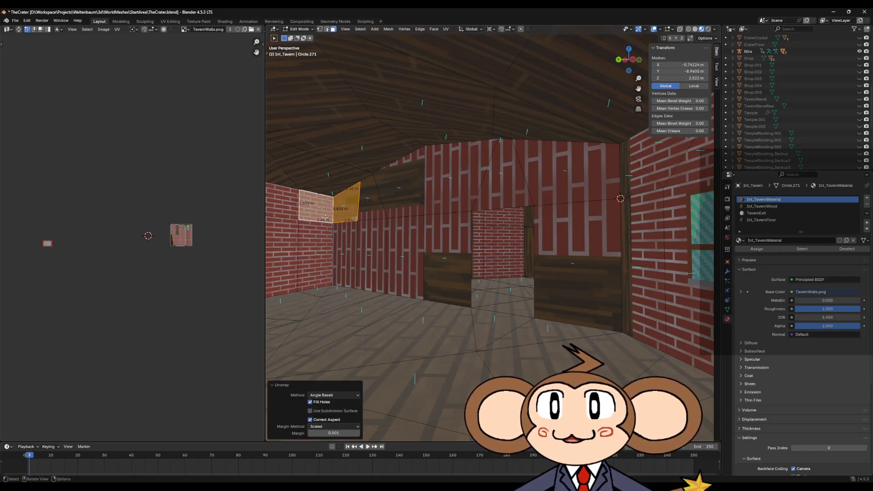
Select the two lower faces meeting at the same corner and unwrap them together.
click(327, 244)
shift+click(341, 244)
key(u)
click(340, 244)
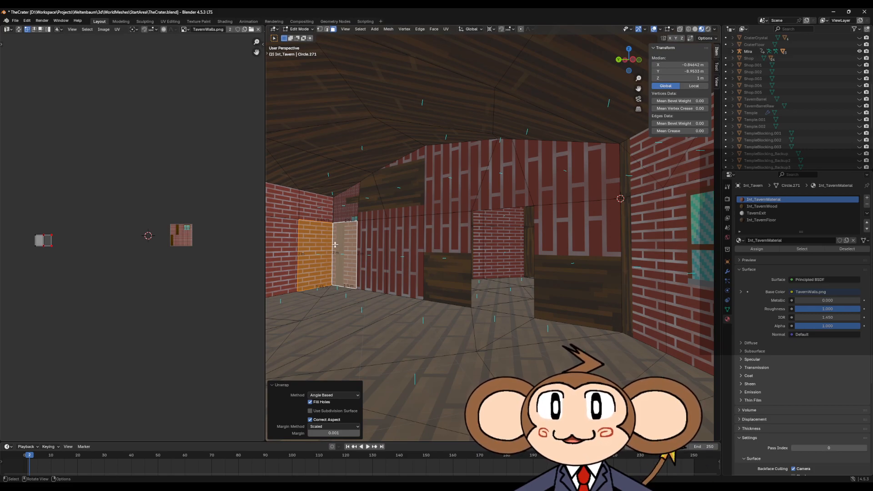
Examine the UV placement of the individual corner faces and the brick texture on the partition's upper corner face.
click(342, 242)
click(326, 244)
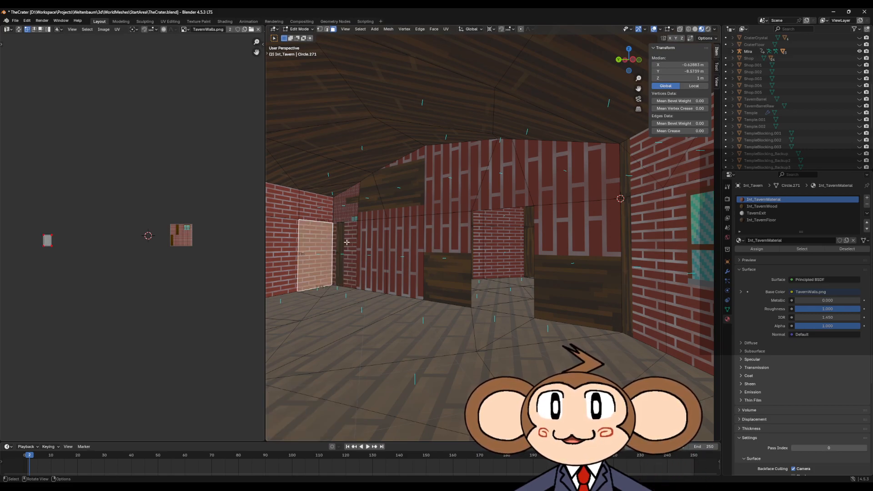
click(347, 243)
click(345, 209)
scroll(343, 211, up, 2)
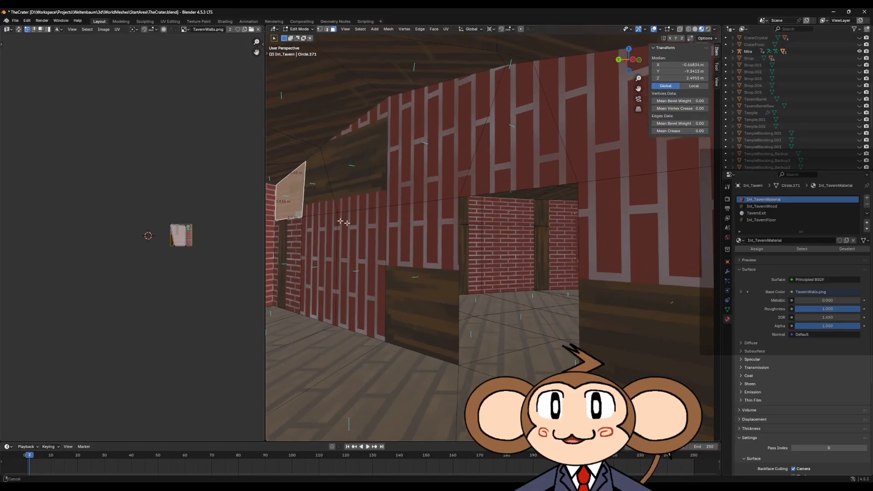
shift+middle_drag(337, 221, 482, 247)
scroll(390, 231, up, 2)
shift+middle_drag(577, 252, 642, 258)
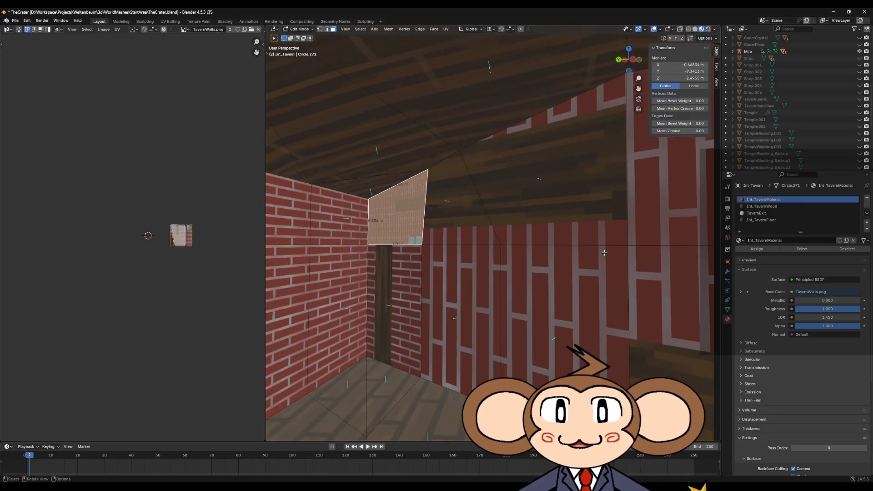
scroll(351, 207, up, 6)
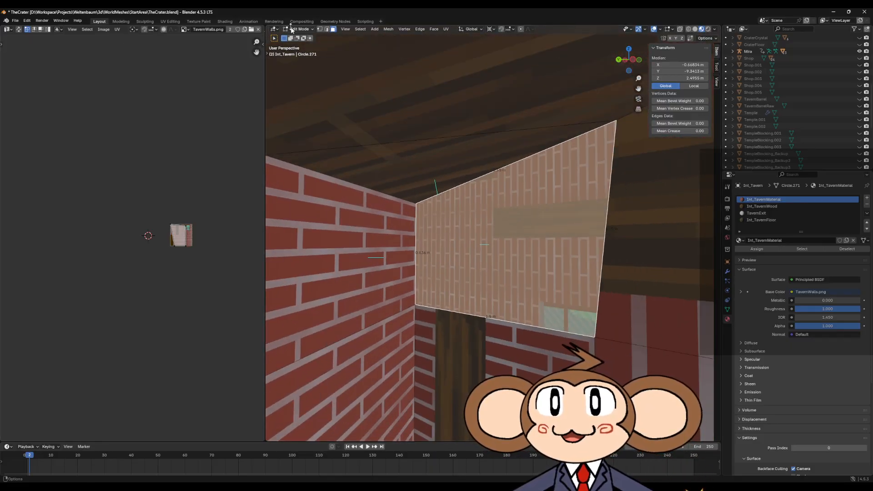
In vertex selection, try moving the partition's upper corner vertex away from the adjoining brick wall, and undo the move.
click(320, 29)
click(417, 204)
key(g)
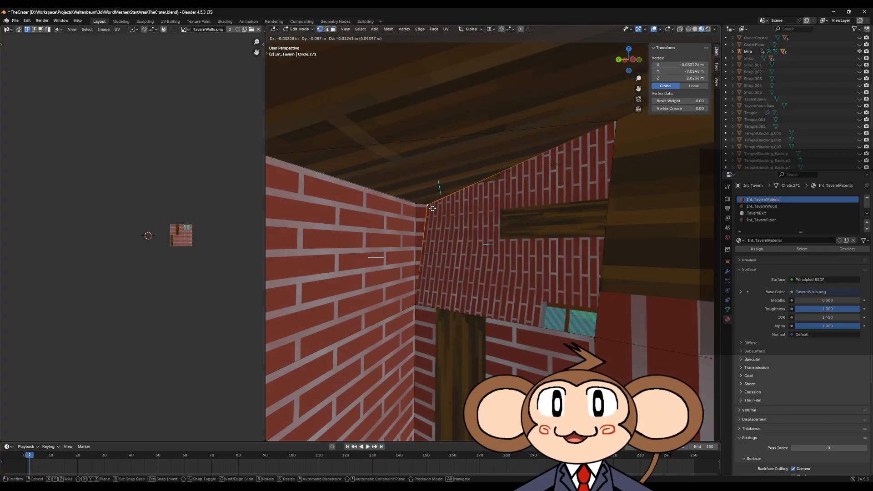
click(447, 199)
key(ctrl+z)
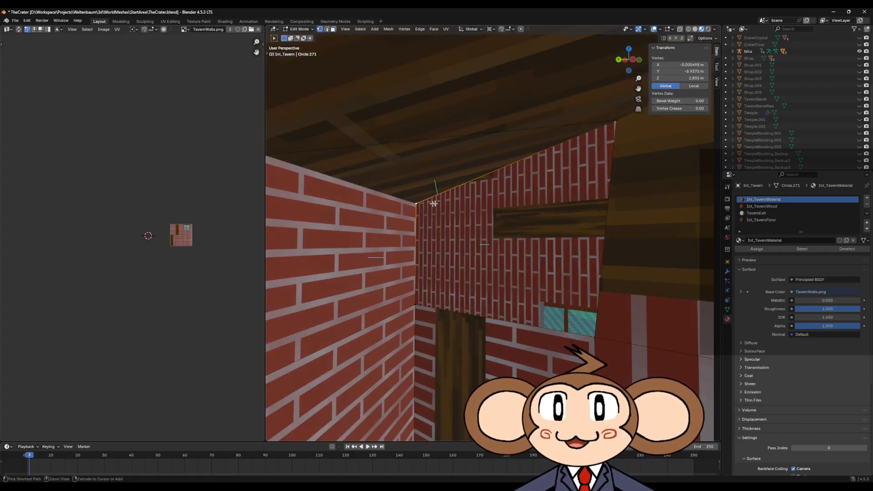
Snap the 3D cursor to the upper corner vertex where the brick wall meets the partition.
scroll(404, 204, up, 3)
scroll(403, 205, up, 4)
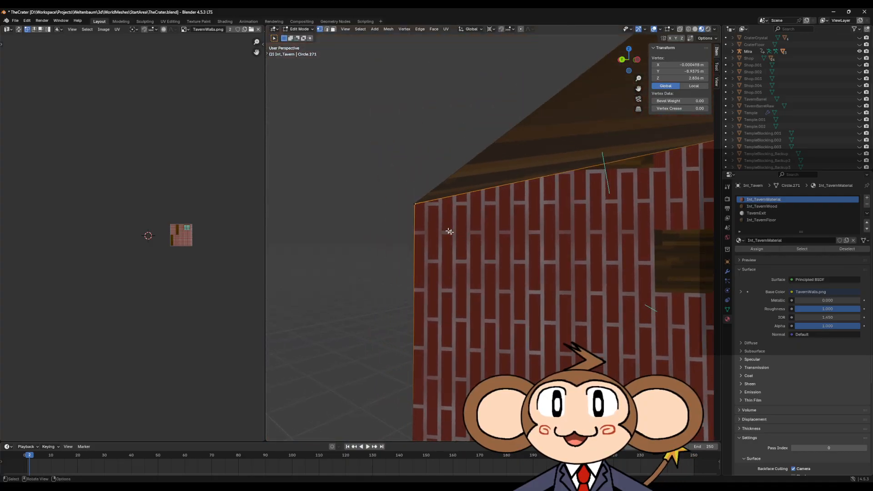
drag(361, 190, 362, 190)
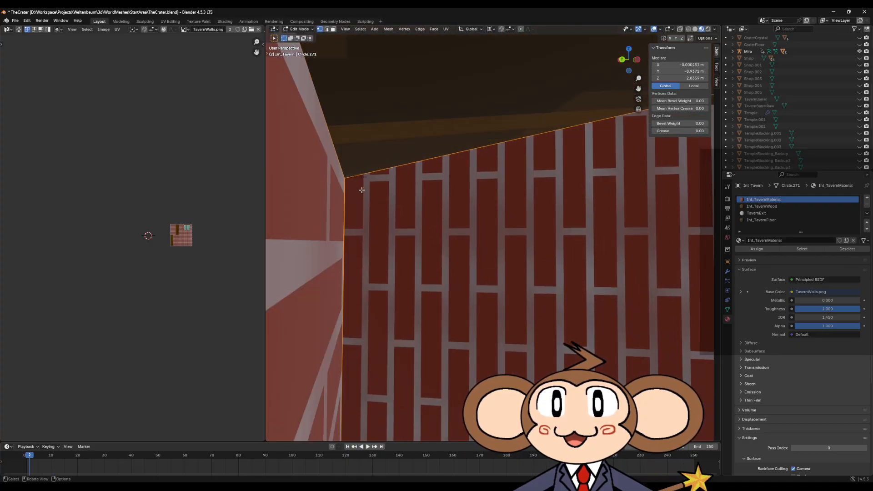
middle_drag(348, 185, 395, 253)
scroll(383, 197, down, 4)
click(369, 216)
key(shift+s)
click(401, 287)
middle_drag(402, 287, 433, 214)
Merge the doubled vertices at the upper corner between the brick wall and the partition.
click(434, 214)
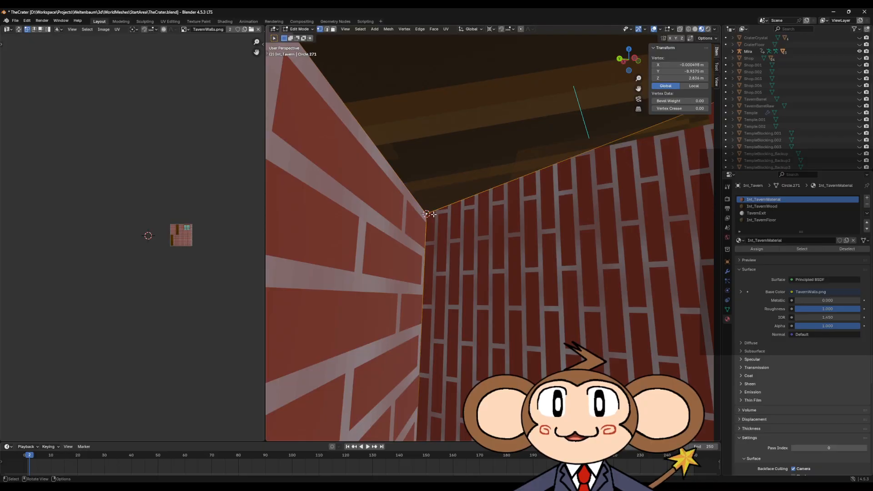
key(s)
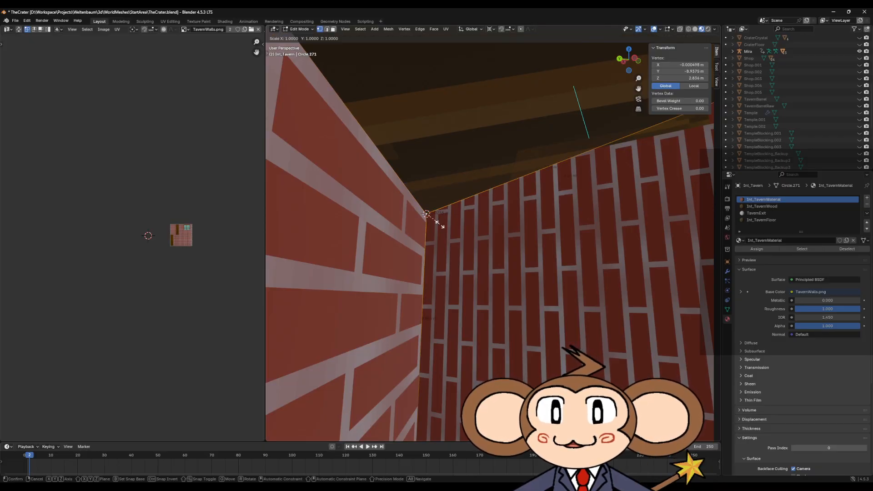
key(a)
key(m)
click(441, 225)
Try moving the partition's mid-height corner vertex to test whether it is joined to the brick wall.
middle_drag(442, 225, 479, 296)
click(452, 391)
key(g)
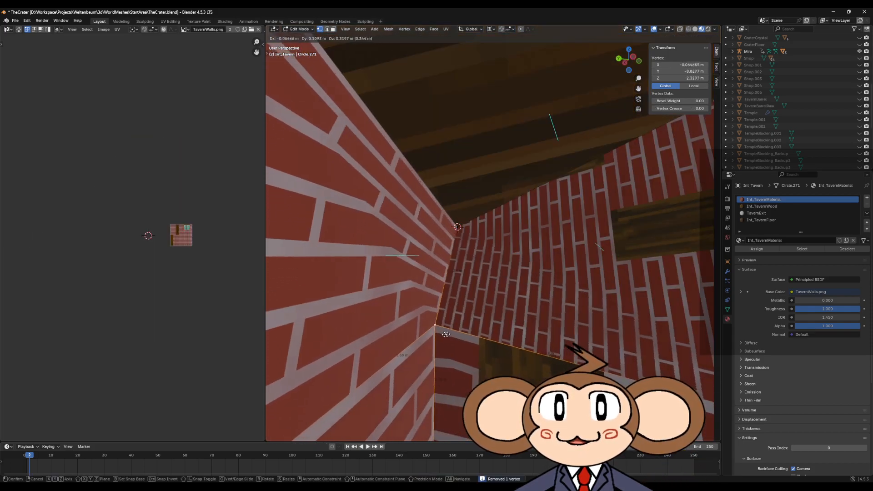
click(487, 367)
middle_drag(487, 367, 380, 166)
click(412, 283)
scroll(381, 165, down, 4)
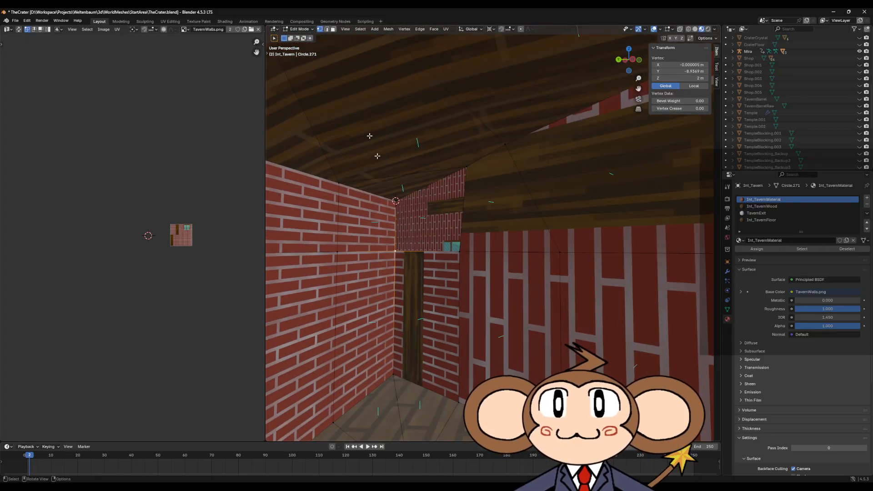
In face selection, select all faces of the partition wall around the doorway and unwrap their UVs with the angle-based method.
click(333, 29)
click(367, 229)
middle_drag(378, 241, 399, 278)
shift+click(399, 277)
shift+drag(435, 219, 524, 304)
middle_drag(523, 304, 523, 253)
shift+click(536, 264)
shift+drag(432, 198, 457, 249)
shift+click(526, 205)
shift+click(581, 204)
shift+click(598, 254)
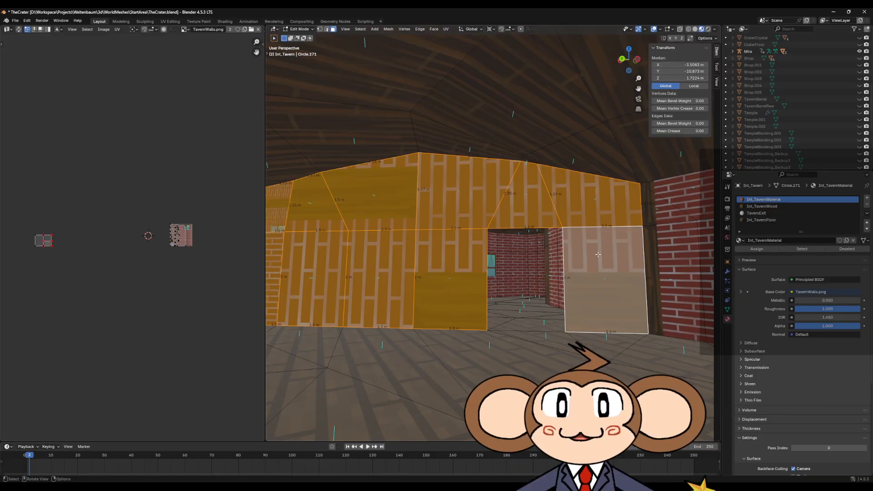
key(u)
click(599, 254)
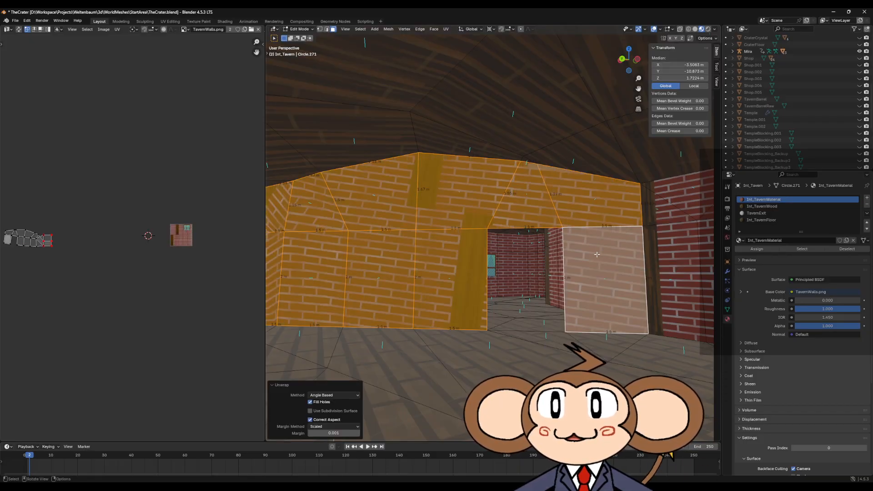
Unwrap the lower row of partition faces from the brick wall corner to the near side of the doorway separately.
click(451, 288)
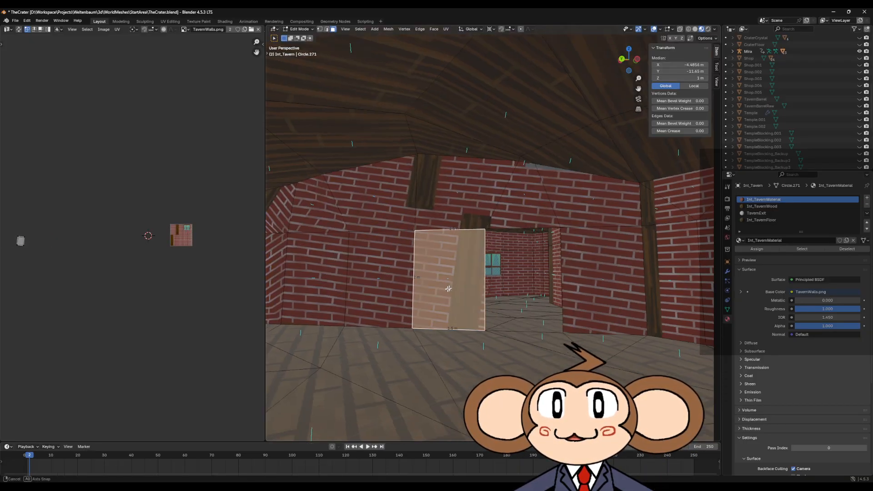
middle_drag(451, 289, 428, 290)
drag(279, 269, 419, 279)
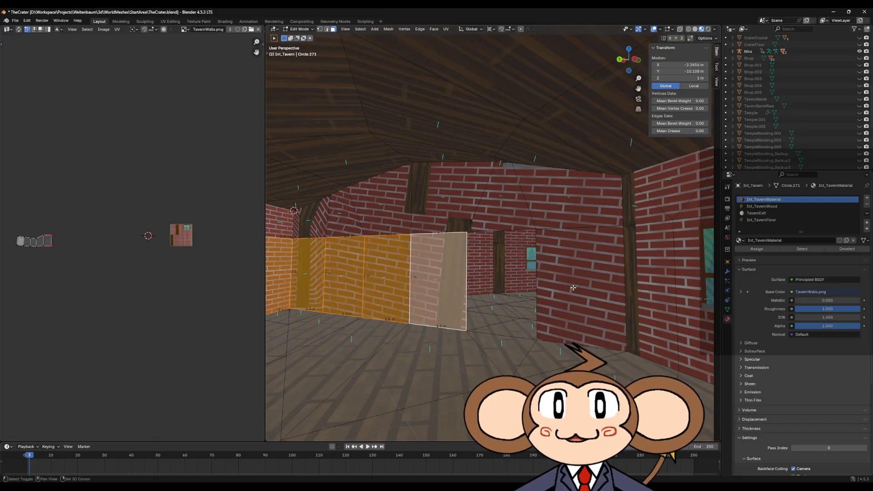
shift+click(573, 288)
key(ctrl+z)
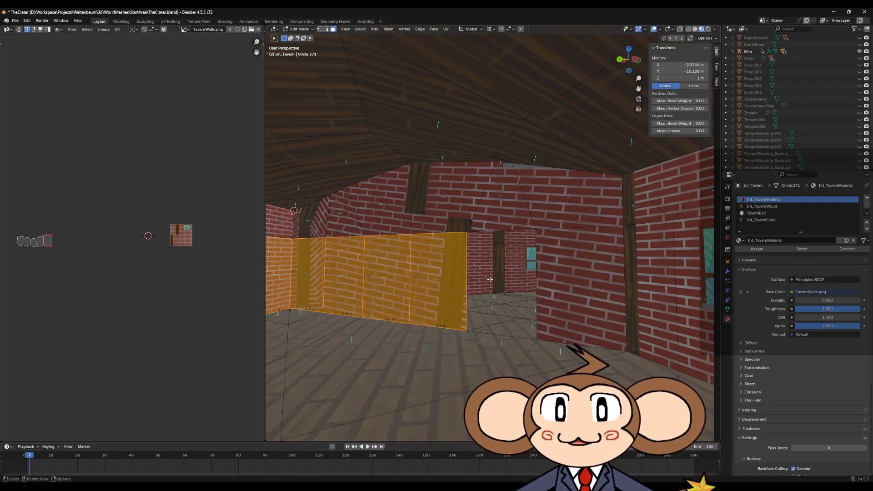
key(u)
click(466, 280)
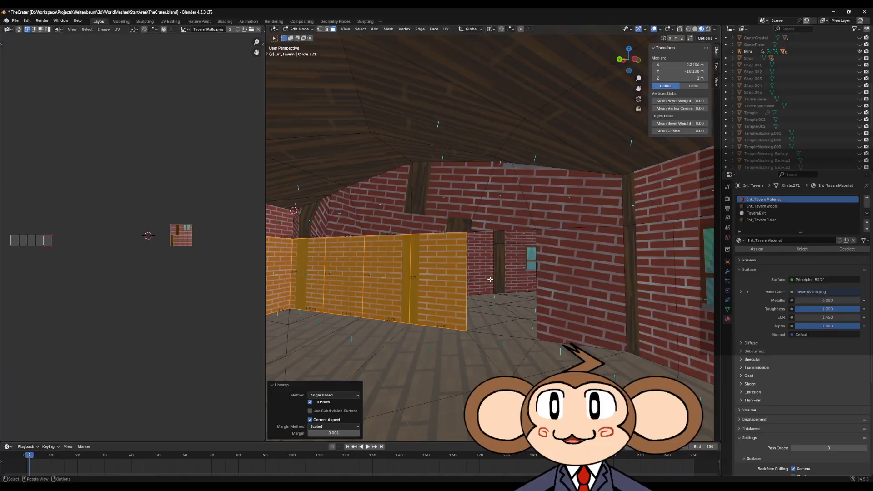
middle_drag(487, 279, 578, 281)
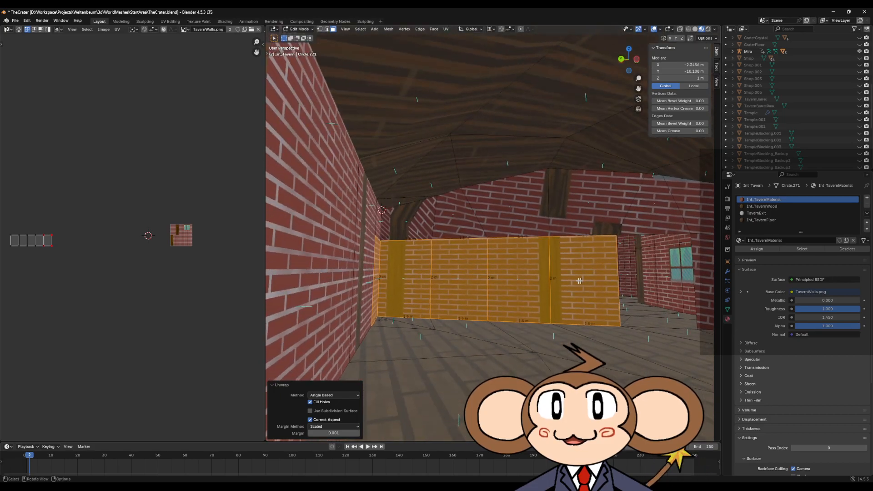
middle_drag(424, 256, 548, 278)
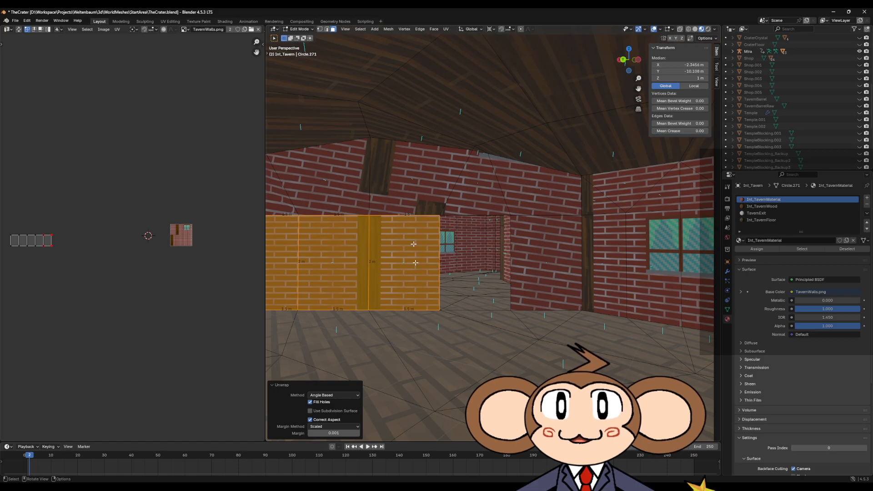
Subdivide the horizontal edges of the two lower faces flanking the doorway with one cut.
click(325, 30)
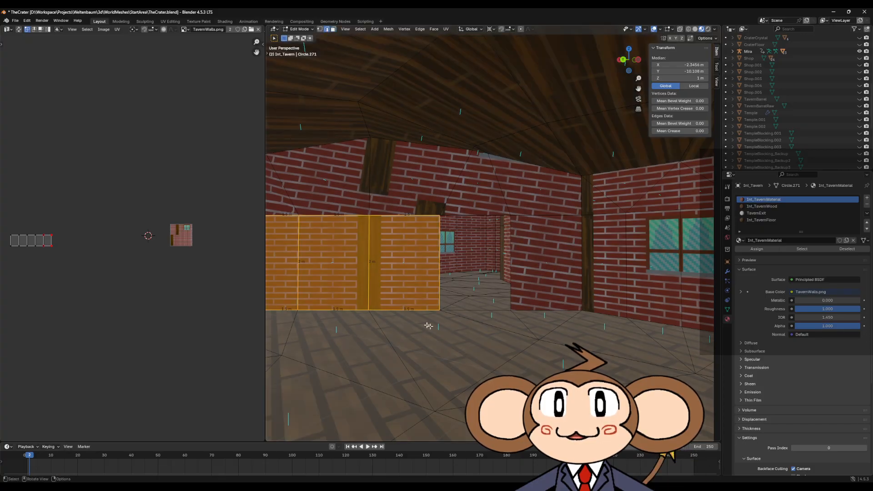
click(408, 307)
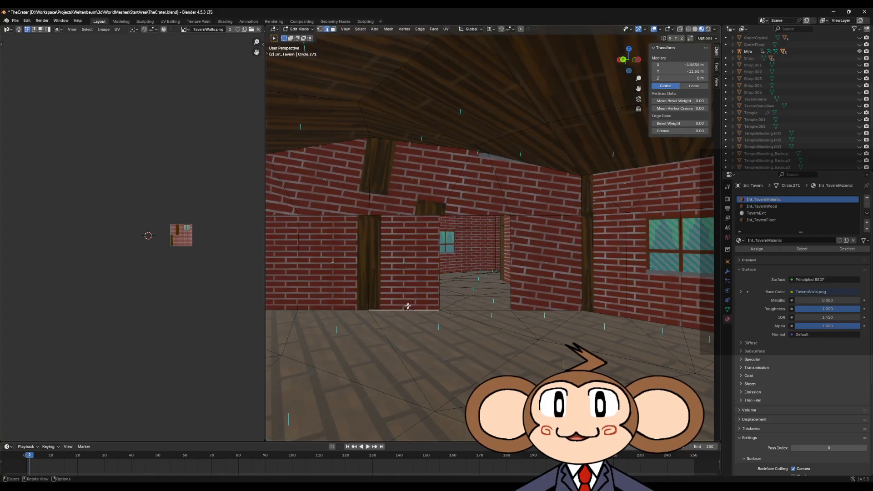
shift+click(409, 216)
scroll(409, 216, up, 4)
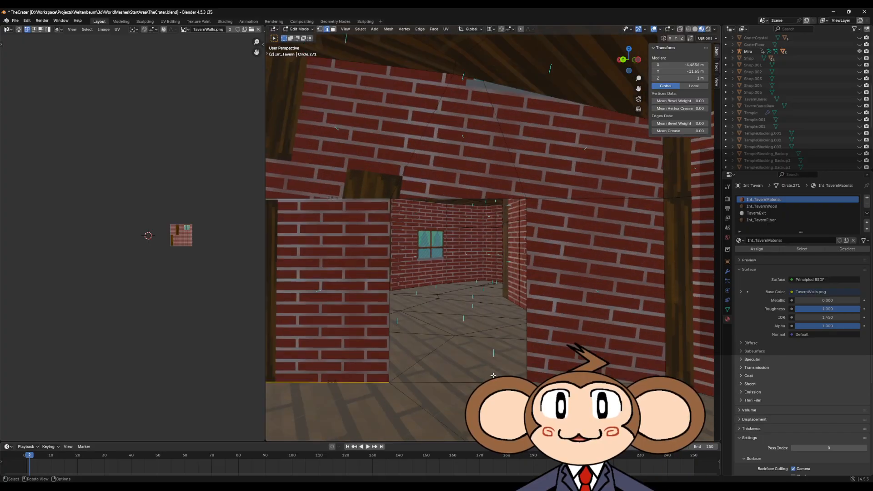
shift+click(559, 202)
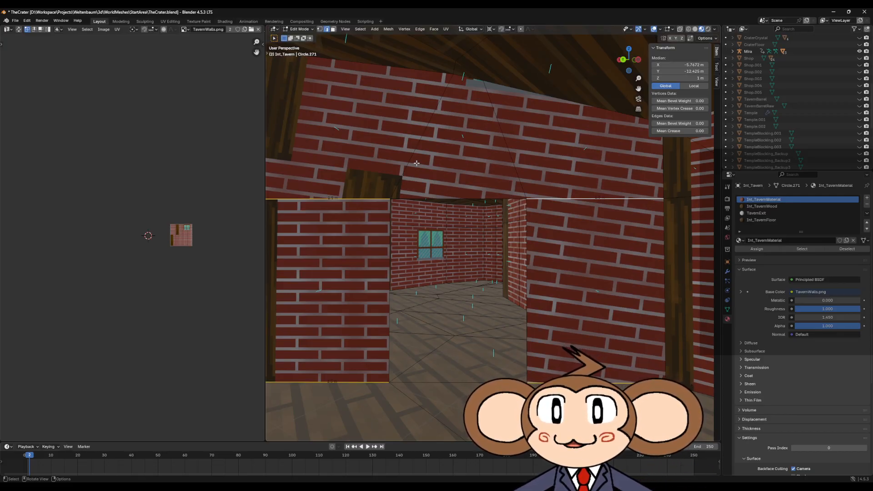
scroll(427, 156, down, 2)
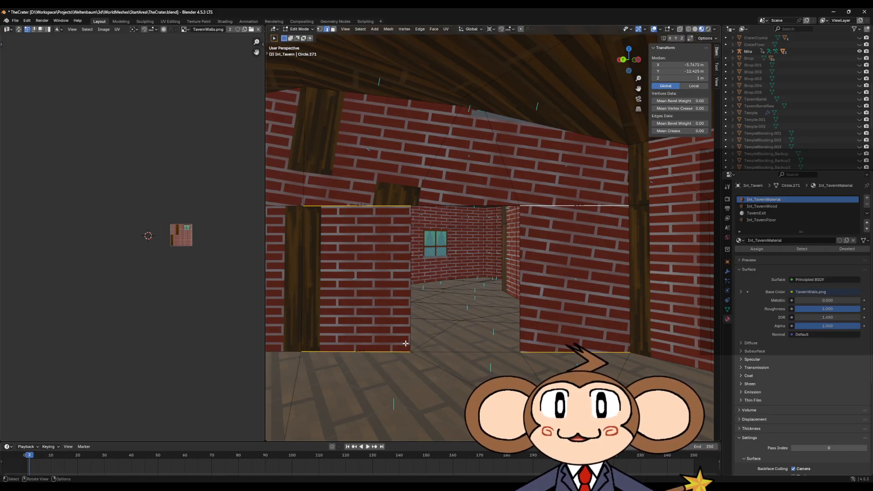
right_click(385, 353)
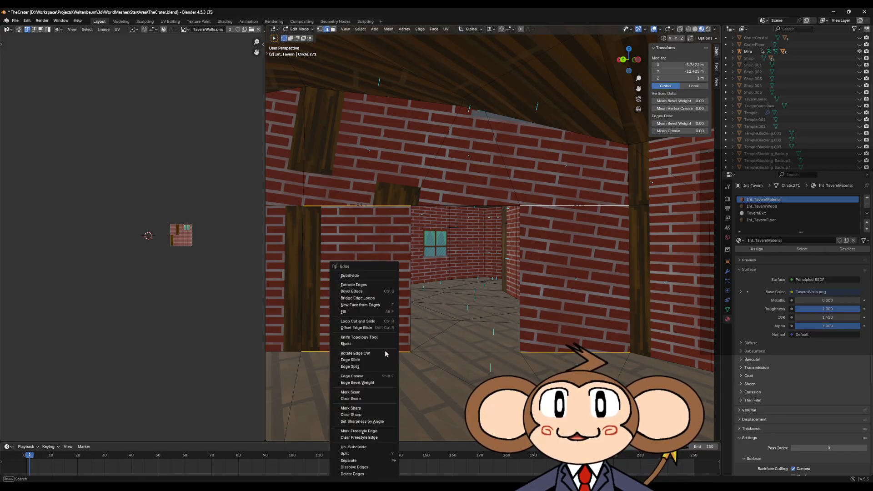
click(360, 273)
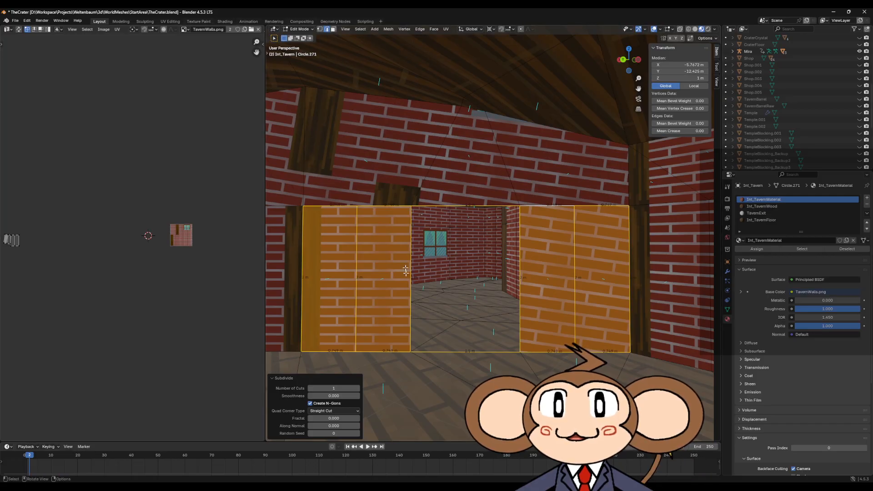
Slide the new vertical edge on each side of the doorway towards the opening by a factor of about 0.6.
click(361, 300)
key(g)
key(g)
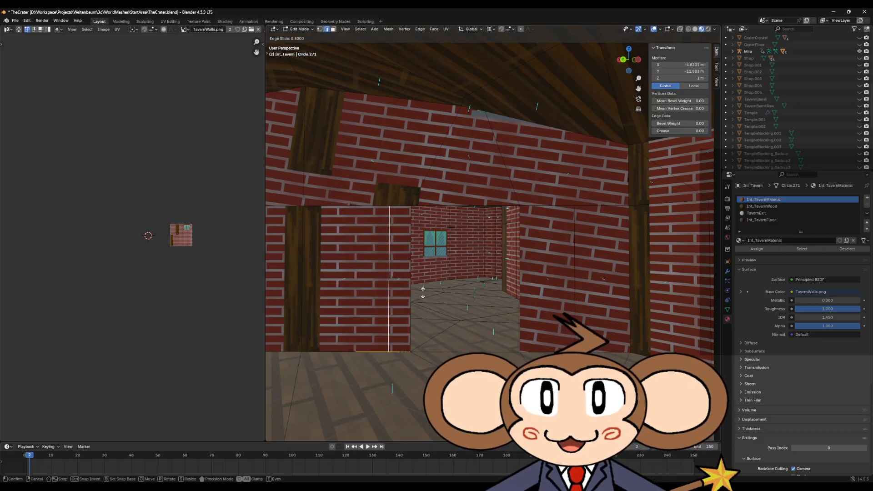
click(423, 292)
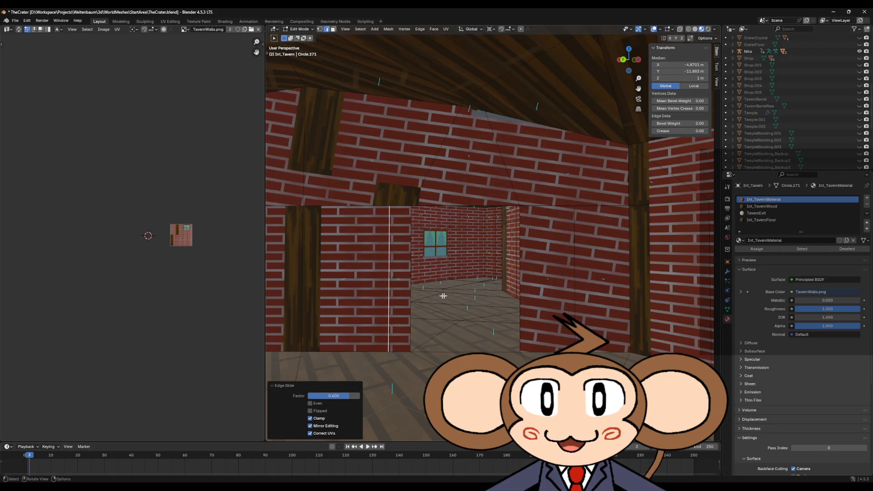
click(575, 314)
key(g)
key(g)
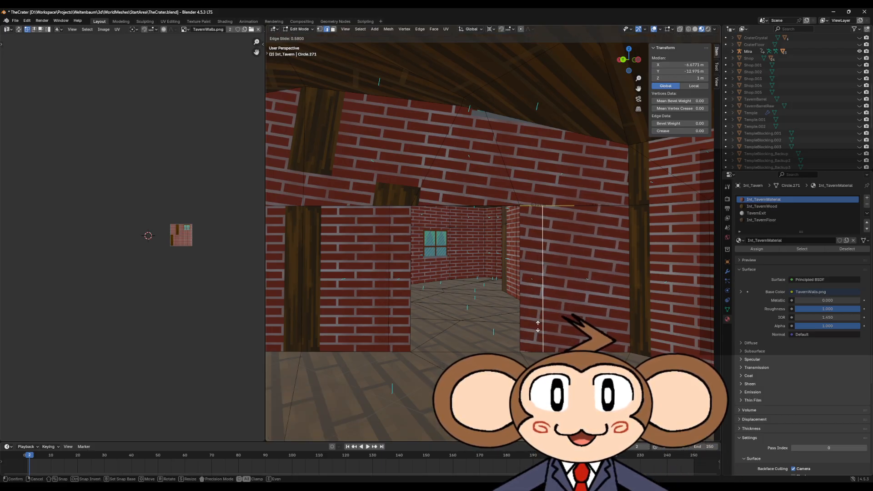
click(539, 328)
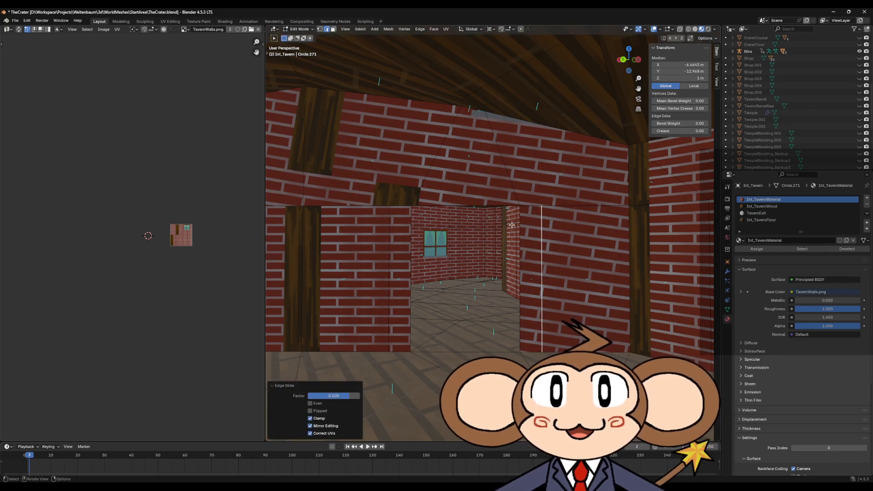
Subdivide the two slanted edges above the doorway with one cut.
click(435, 204)
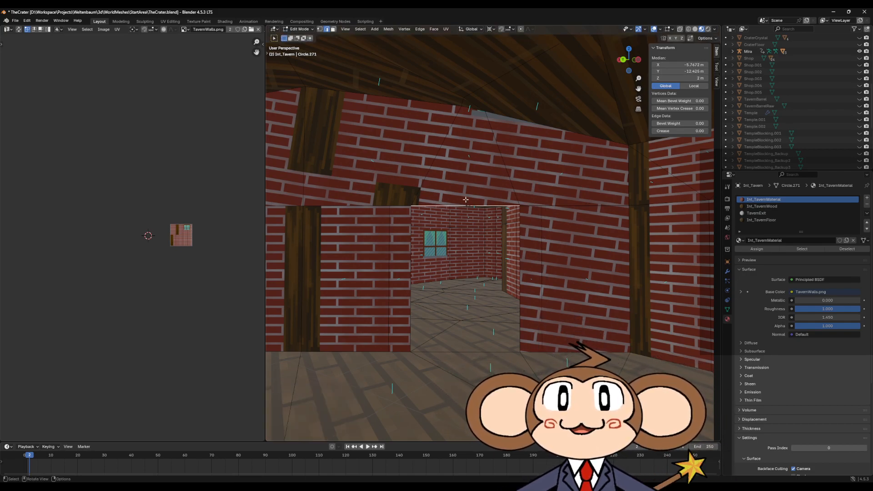
click(429, 172)
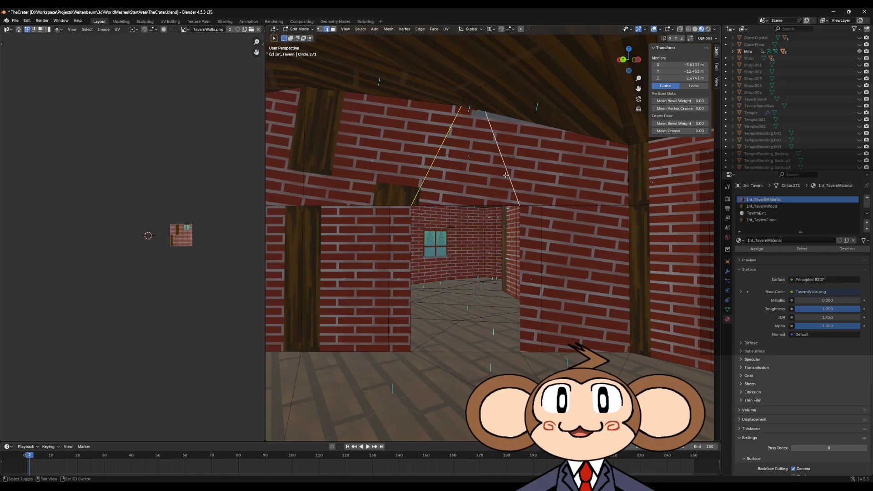
shift+click(506, 174)
key(ctrl+e)
click(507, 178)
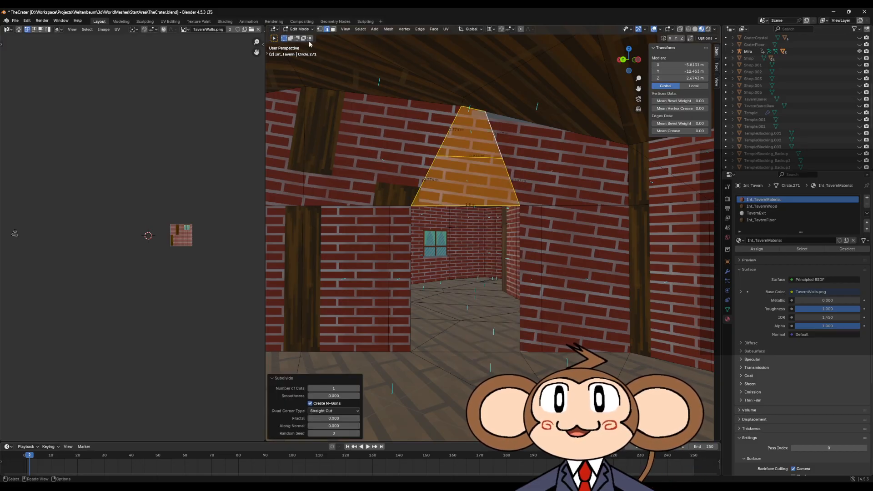
In vertex selection, snap the 3D cursor to the doorway's upper left corner vertex.
click(437, 157)
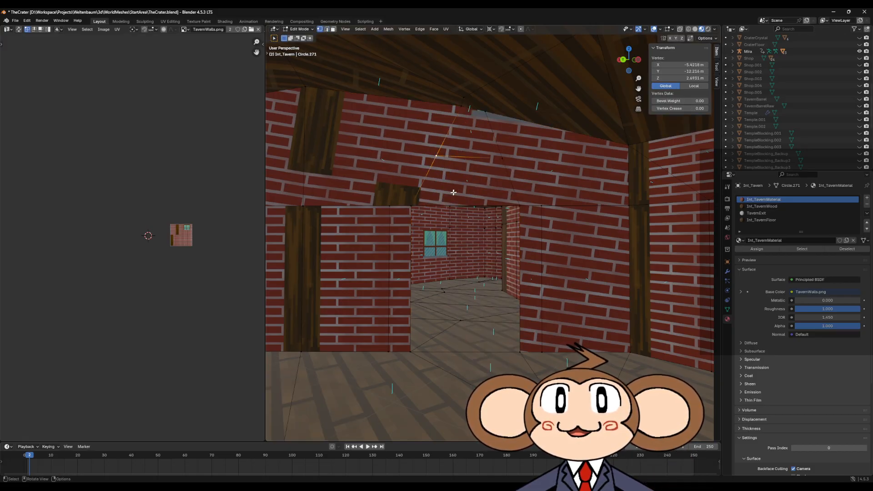
key(g)
click(414, 202)
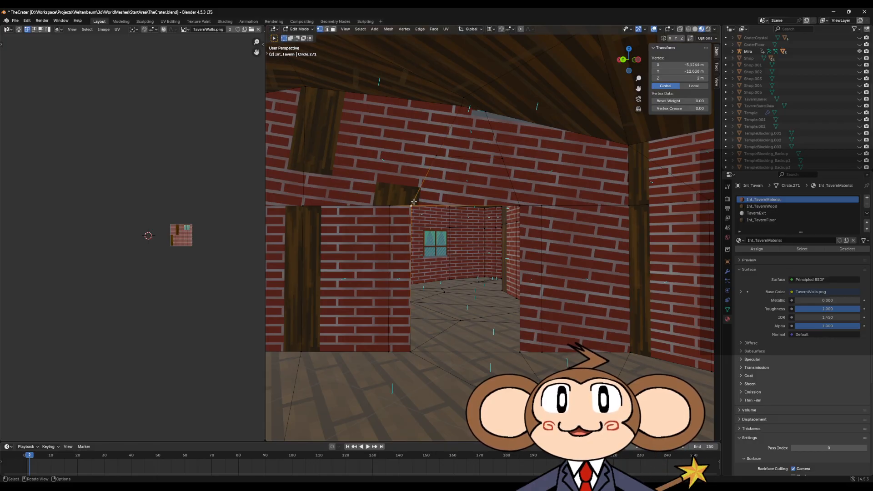
key(shift+s)
click(414, 239)
Flatten the two new vertices above the doorway to the 3D cursor's height and raise them 0.3 m along Z.
shift+click(500, 158)
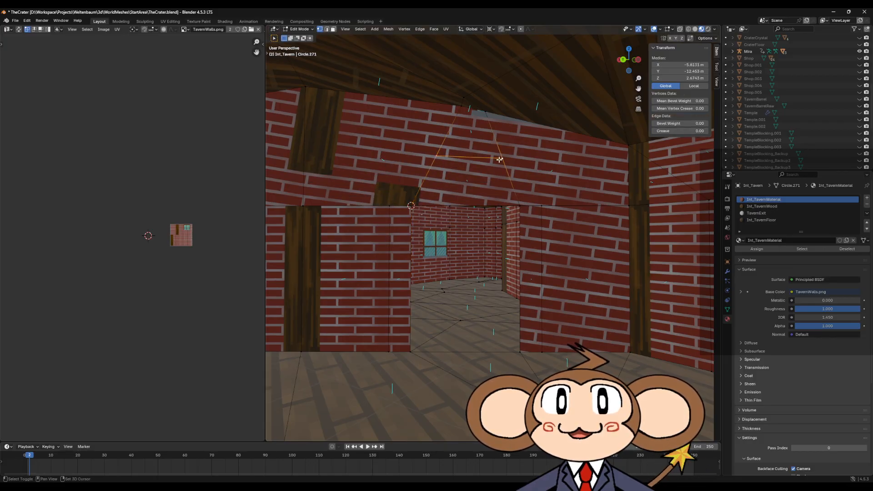
text(sz)
text(0)
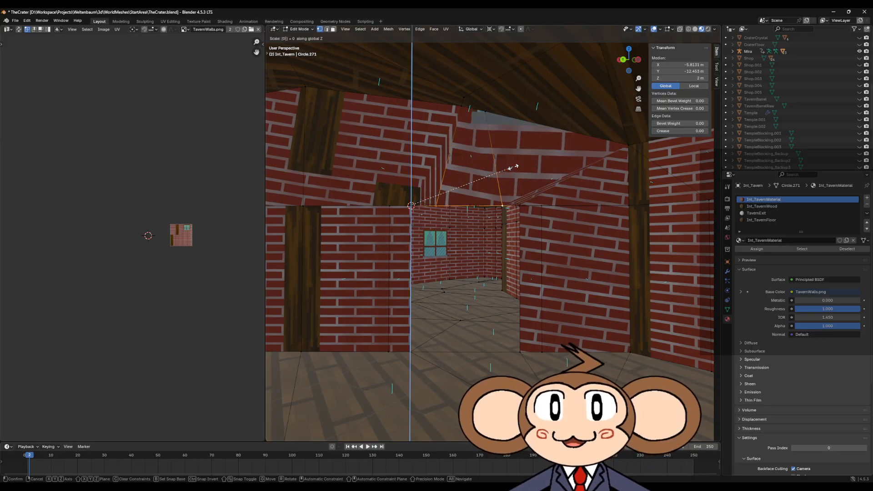
key(Return)
text(gz0.3)
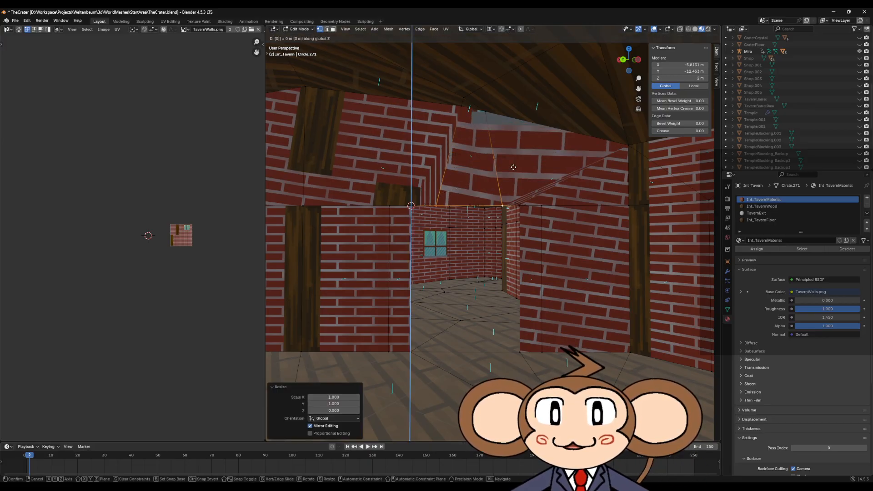
key(Return)
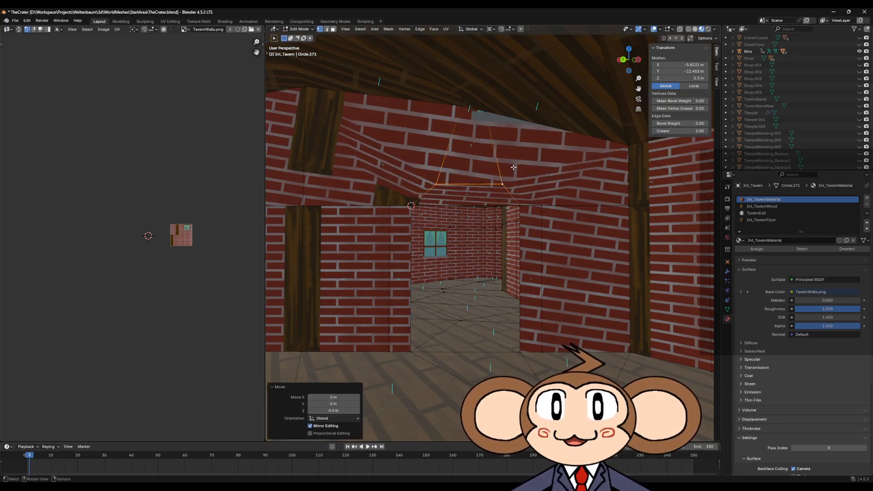
Connect the upper ends of the two vertical door-frame edges to the raised vertices above the doorway.
click(390, 206)
shift+click(436, 185)
key(g)
key(g)
click(527, 194)
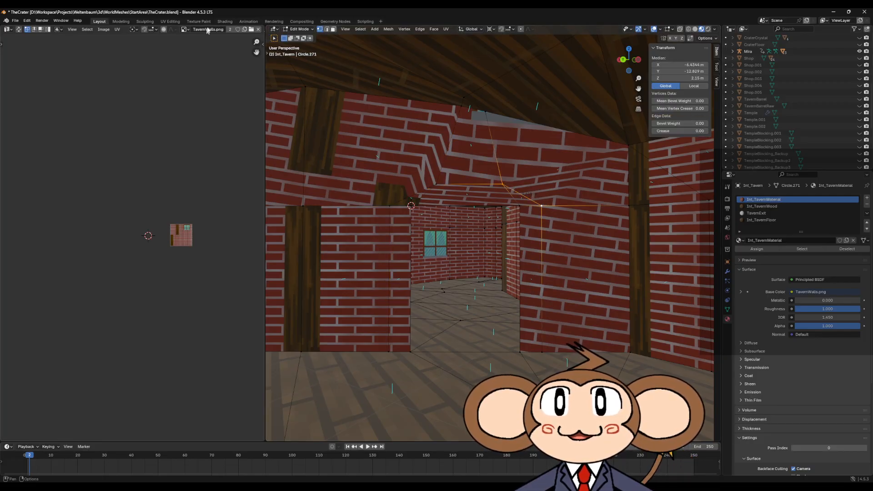
Try to subdivide the slanted and horizontal edges of the door frame's top together, and undo it.
key(2)
shift+click(410, 195)
ctrl+click(526, 194)
right_click(524, 194)
click(489, 194)
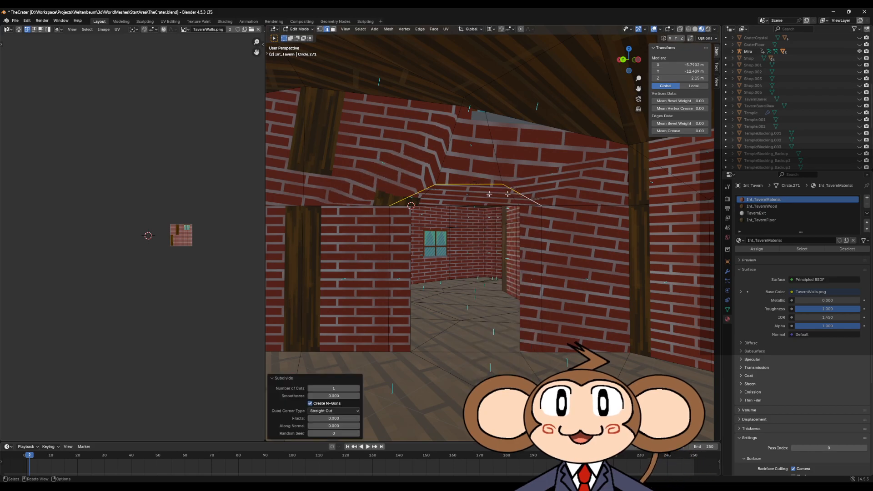
click(402, 196)
key(ctrl+z)
key(ctrl+z)
Subdivide each of the two slanted door-frame edges separately with one cut.
click(403, 196)
right_click(403, 196)
click(403, 195)
click(513, 197)
right_click(513, 197)
click(513, 197)
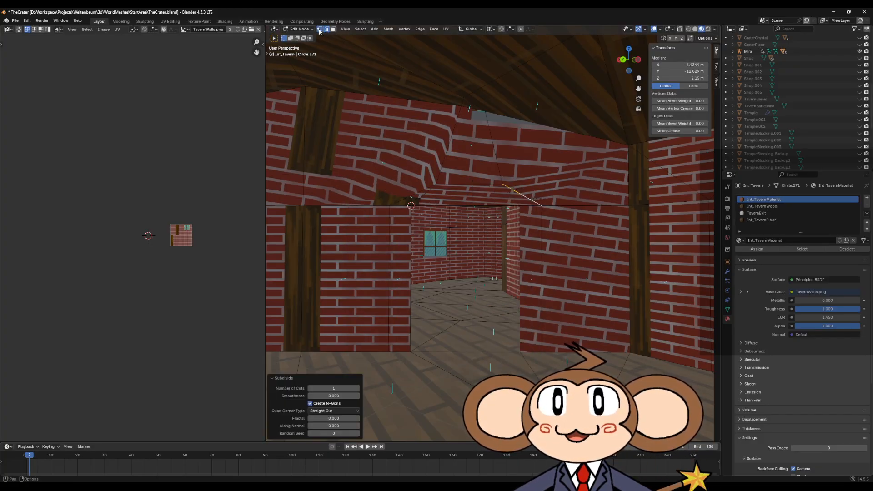
Align the midpoint of the left slanted frame edge directly above the left vertical frame edge, using the 3D cursor as pivot.
click(390, 207)
key(shift+s)
click(393, 238)
click(418, 193)
mouse_move(422, 192)
middle_down()
mouse_move(435, 196)
mouse_move(429, 197)
middle_up()
key(s)
key(shift+z)
text(0)
key(Return)
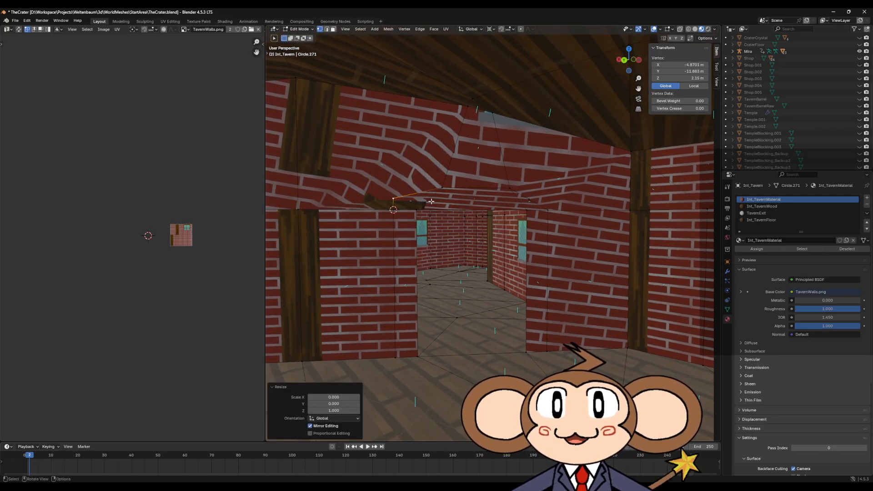
Align the midpoint of the right slanted frame edge directly above the right vertical frame edge, using the 3D cursor as pivot.
click(547, 208)
key(shift+s)
click(548, 237)
shift+click(539, 197)
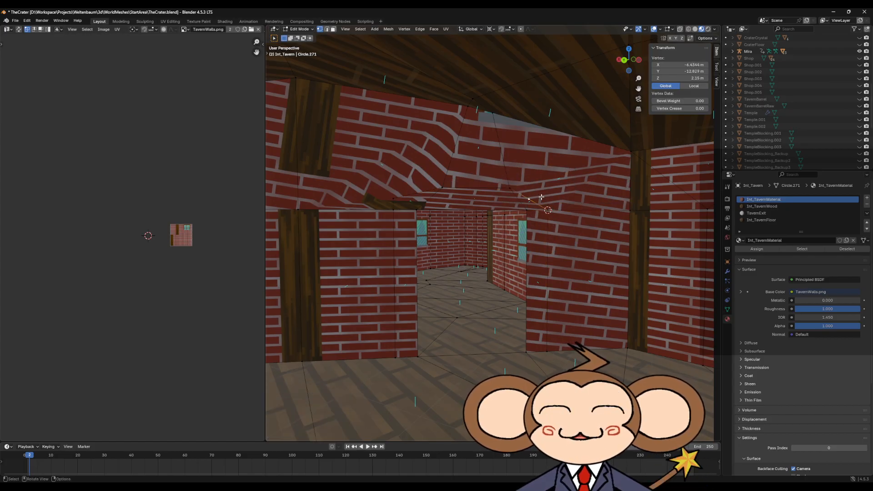
key(s)
key(shift+z)
text(0)
key(Return)
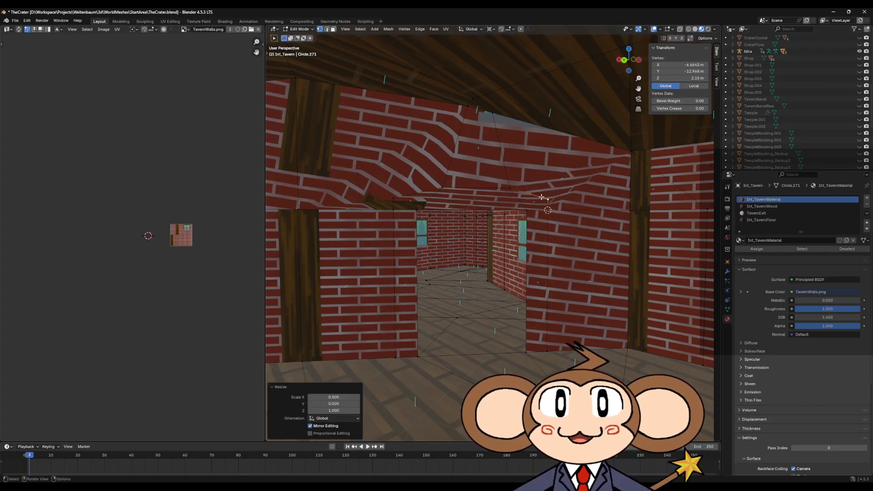
Level both outer frame vertices with the inner vertices above the doorway by scaling them to 0 along Z around the 3D cursor.
click(509, 190)
key(shift+s)
click(508, 220)
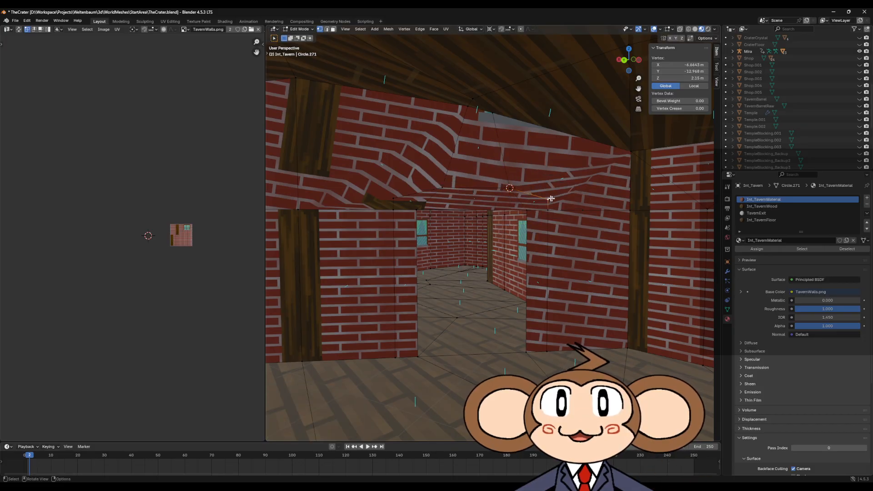
shift+click(409, 190)
text(sz)
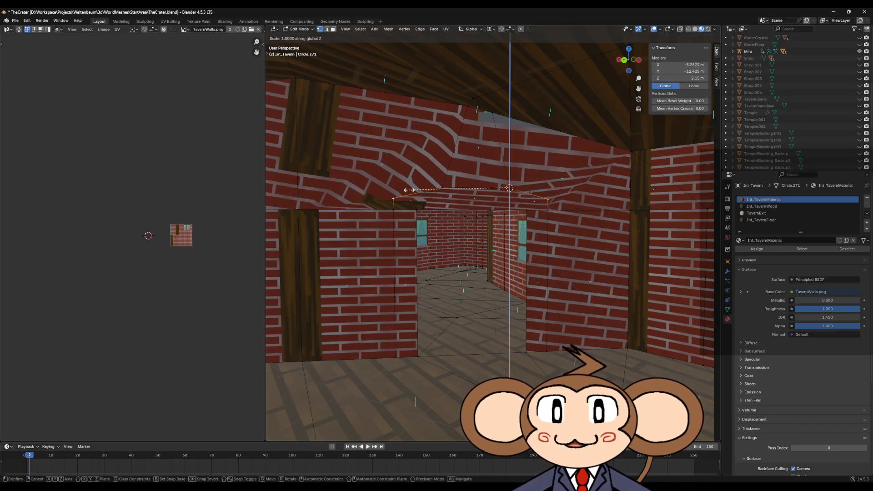
text(0)
key(Return)
Connect each outer frame vertex to the upper wall corner on its own side of the doorway.
middle_drag(485, 184, 409, 173)
click(391, 181)
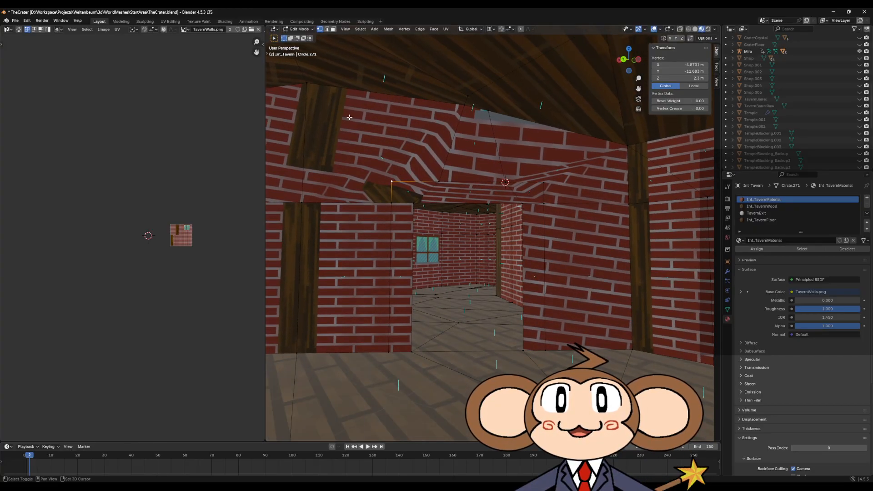
shift+click(309, 87)
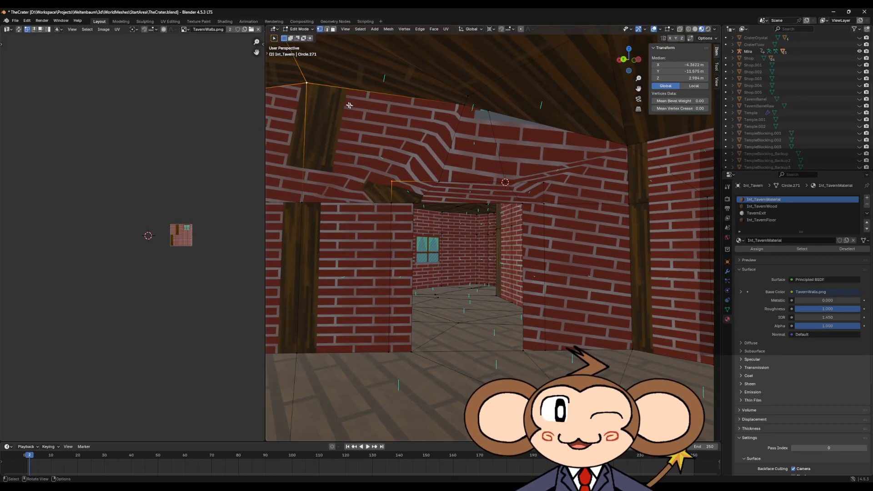
click(544, 183)
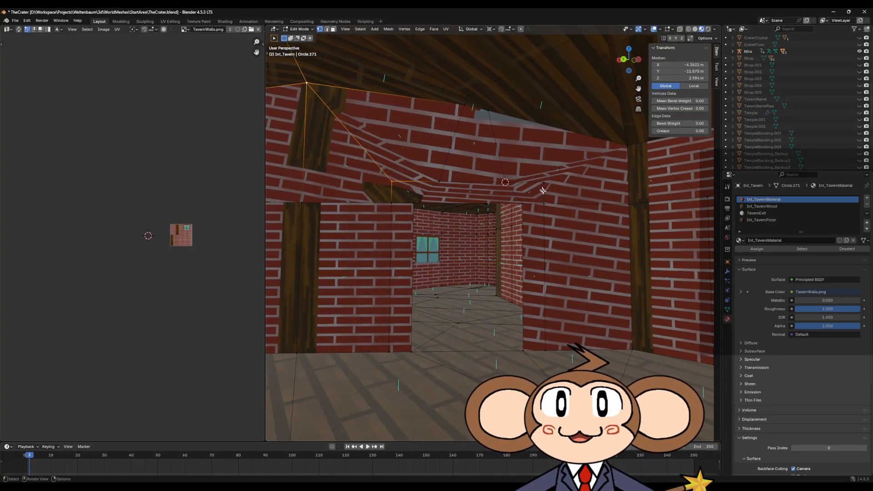
shift+click(626, 141)
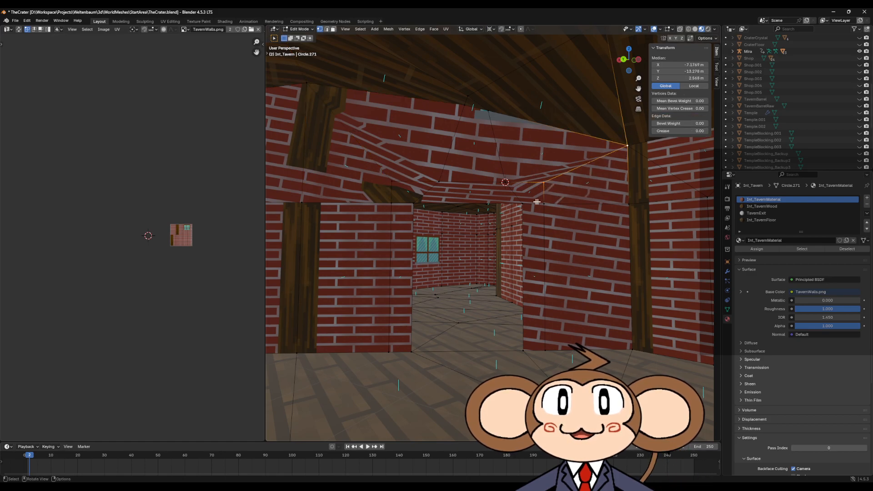
Align the left inner frame vertex directly above the doorway's upper-left corner, scaling X and Y to 0 around the 3D cursor.
mouse_move(501, 179)
middle_down()
mouse_move(516, 189)
mouse_move(490, 189)
middle_up()
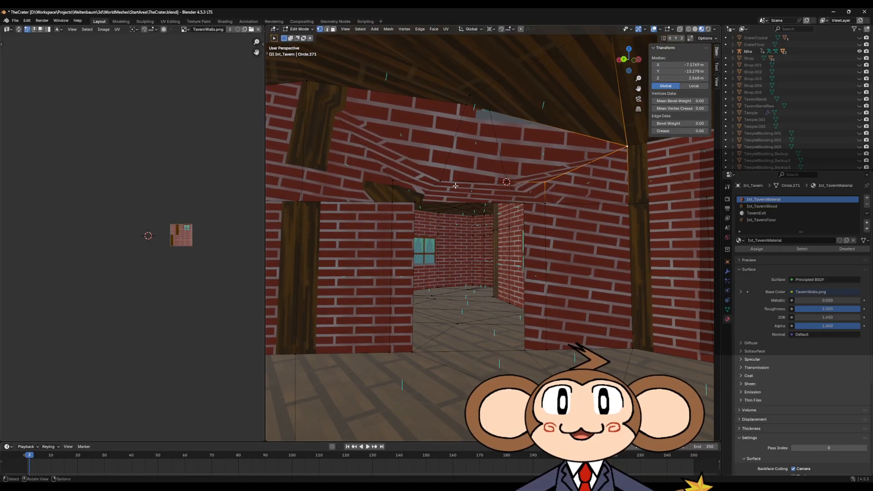
click(415, 203)
key(shift+s)
click(418, 227)
click(441, 182)
key(s)
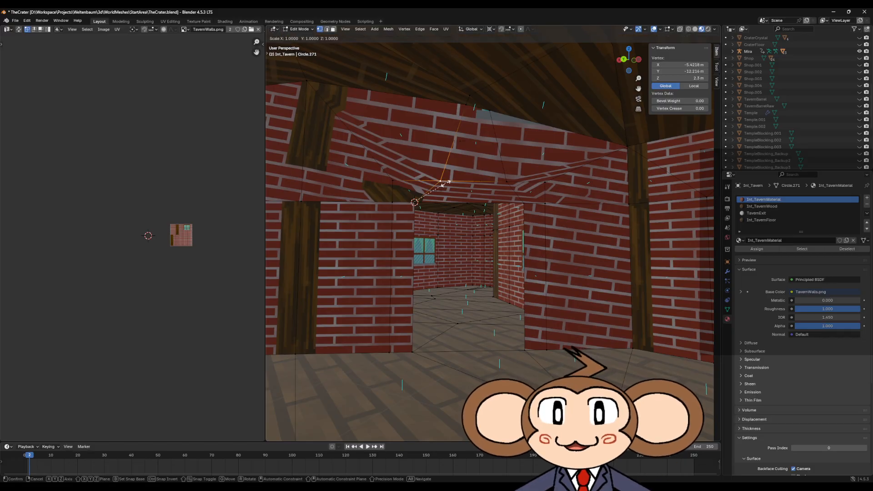
key(shift+z)
key(0)
key(Return)
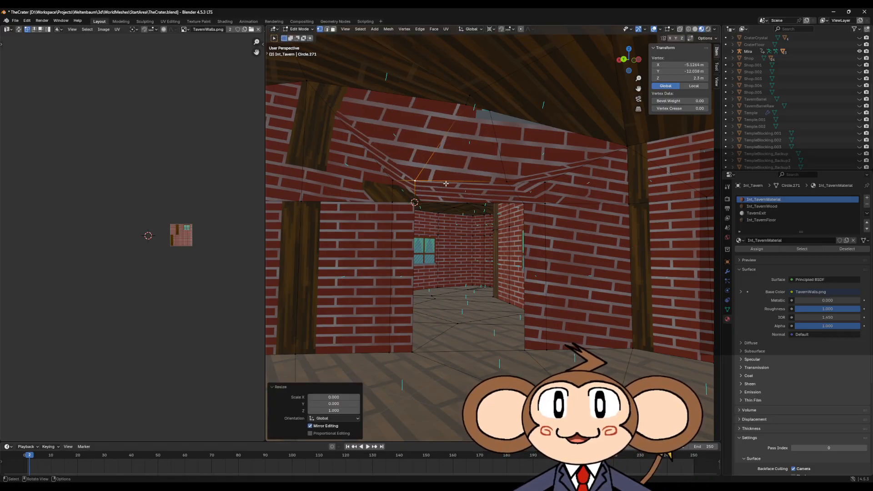
Align the right inner frame vertex directly above the doorway's upper-right corner, scaling X and Y to 0 around the 3D cursor.
key(shift+s)
click(524, 204)
key(shift+s)
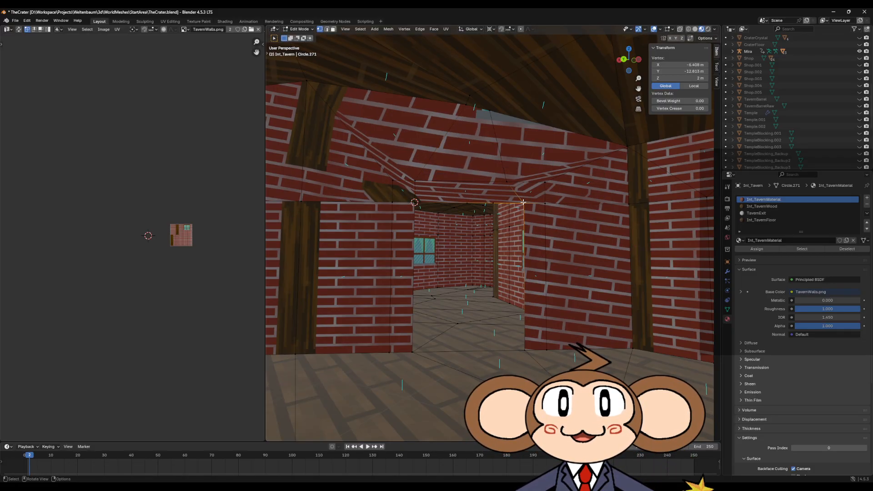
key(2)
key(s)
key(shift+z)
key(0)
key(Return)
Examine the brick texturing and new frame edges around the doorway from several angles and distances.
middle_drag(524, 191, 538, 229)
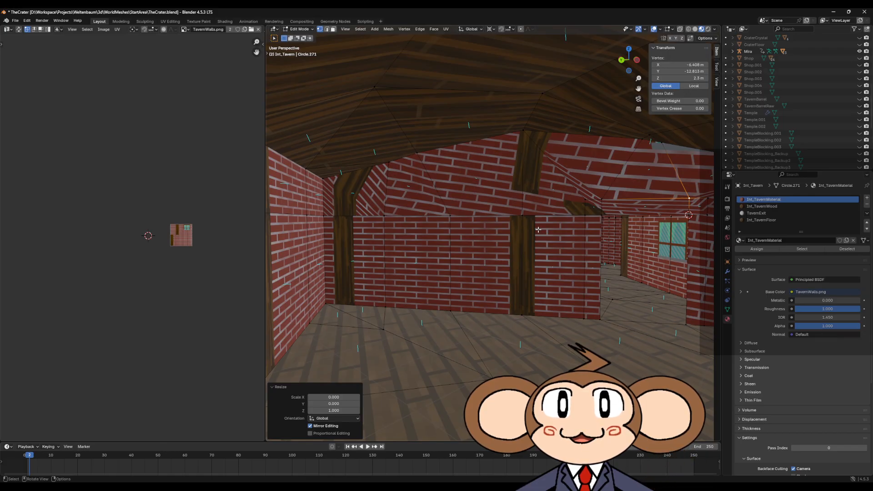
middle_drag(539, 229, 542, 229)
scroll(523, 225, up, 3)
scroll(523, 222, up, 2)
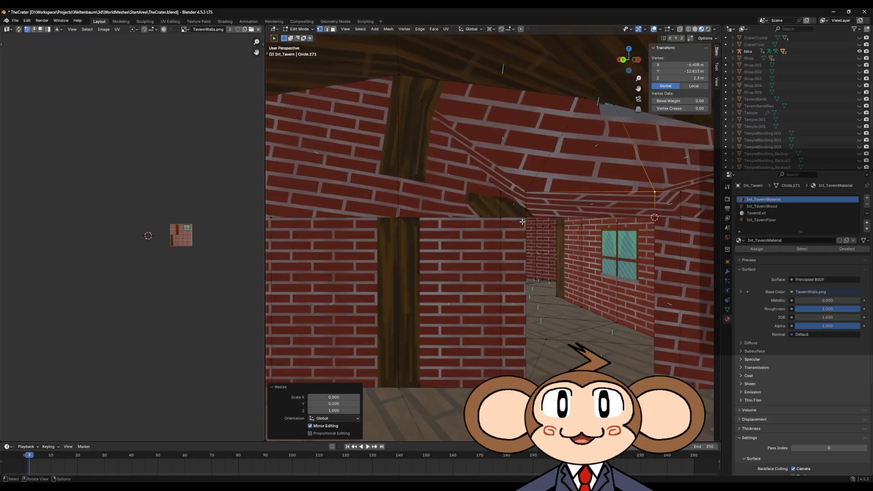
scroll(522, 222, up, 3)
middle_drag(523, 222, 518, 206)
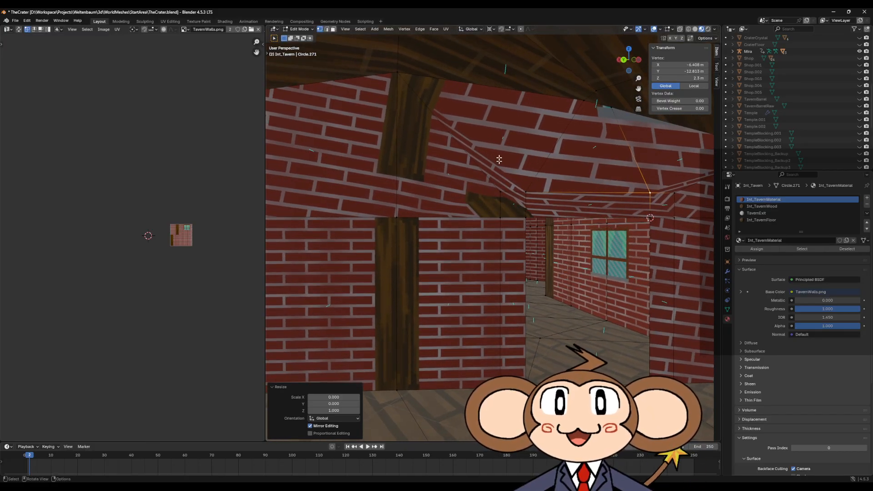
scroll(410, 214, down, 3)
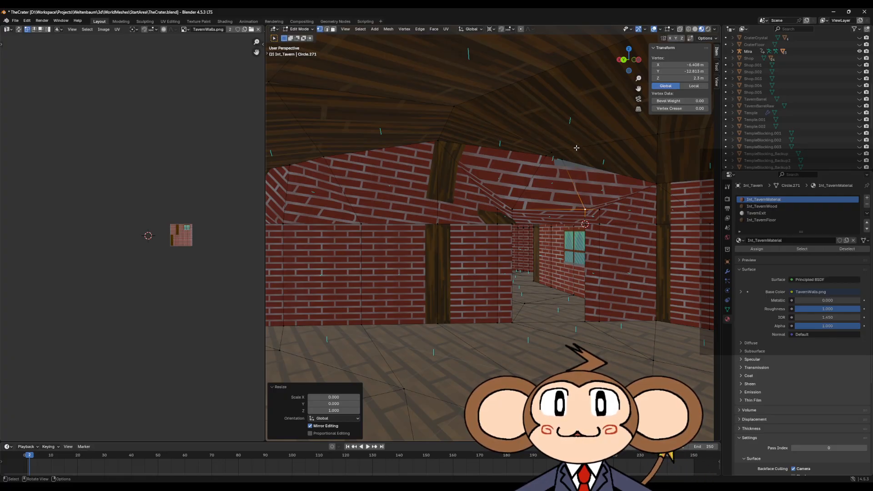
scroll(530, 227, up, 4)
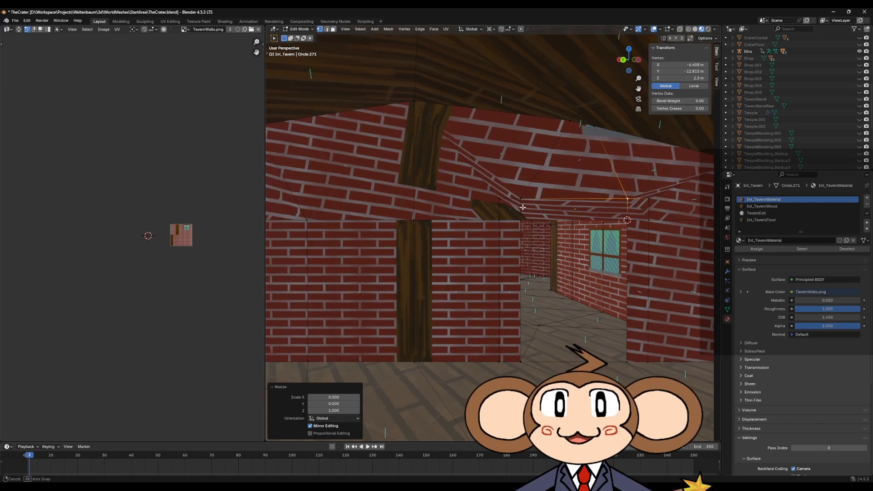
middle_drag(490, 116, 504, 109)
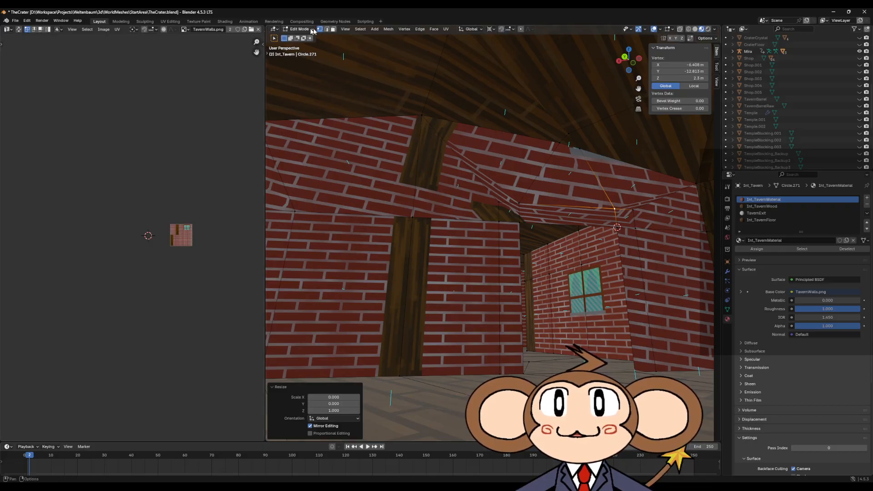
Snap the 3D cursor to the outer frame vertex at the doorway's upper left.
click(326, 29)
click(557, 146)
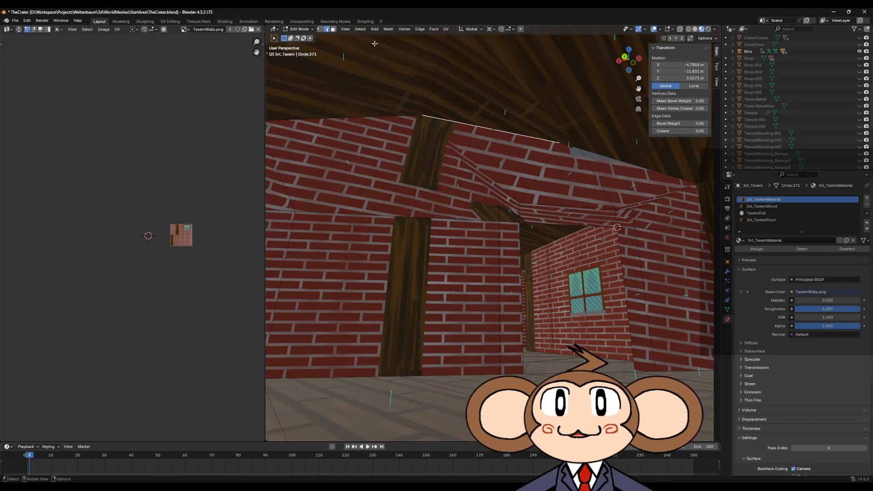
click(320, 30)
click(499, 203)
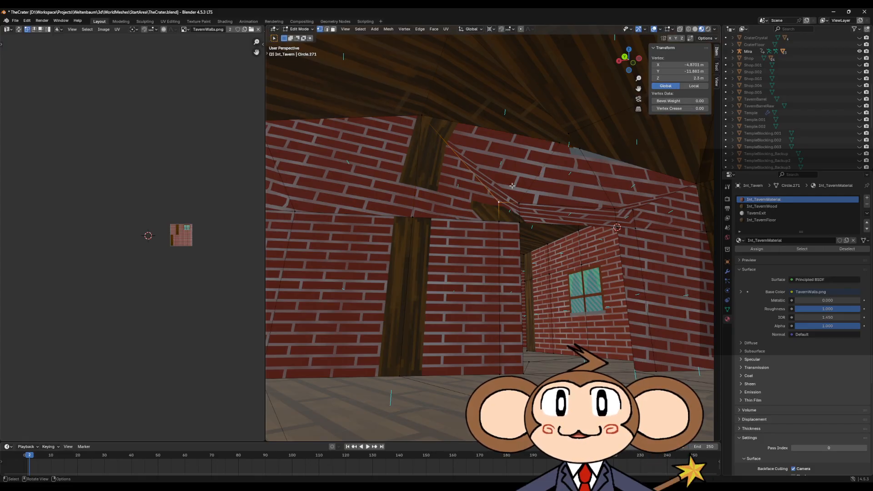
key(shift+s)
click(513, 224)
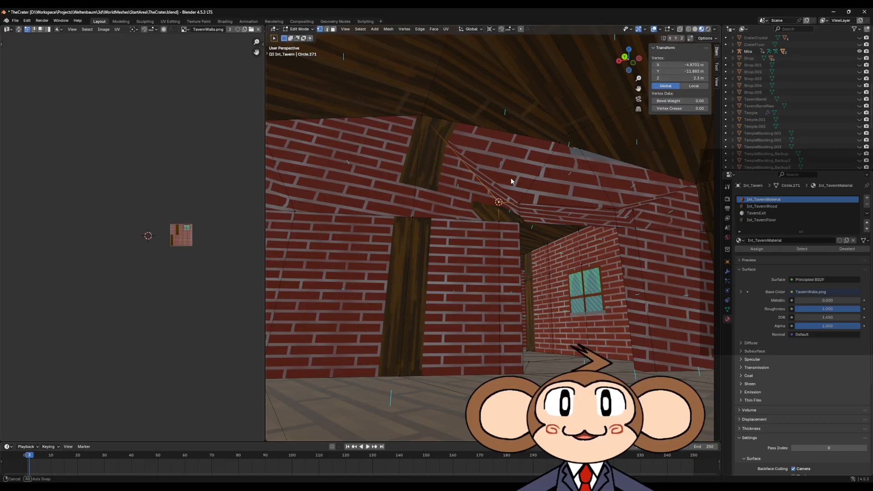
Bisect the wall's top edge left of the doorway with a vertical cut line running down to the 3D cursor.
middle_drag(510, 179, 511, 113)
click(327, 29)
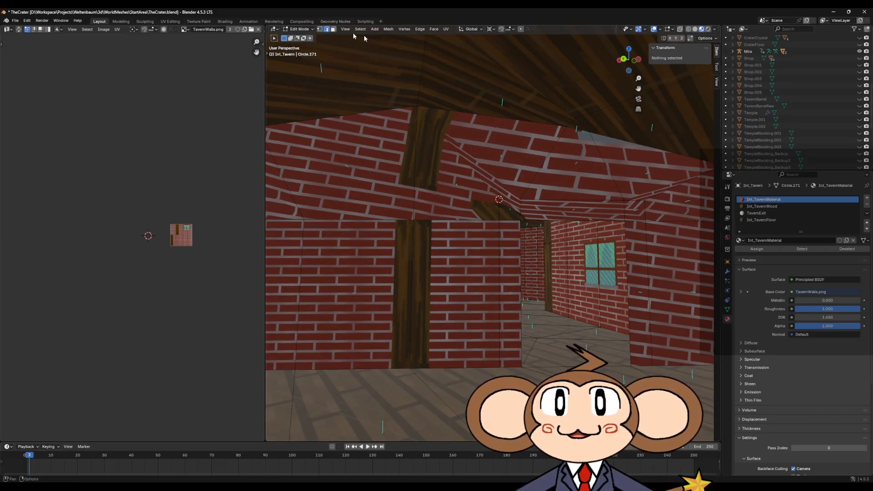
click(499, 120)
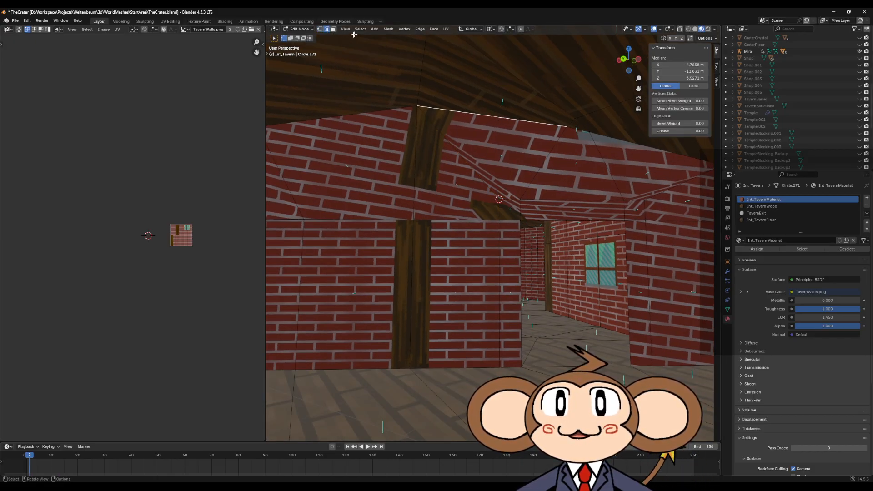
click(388, 29)
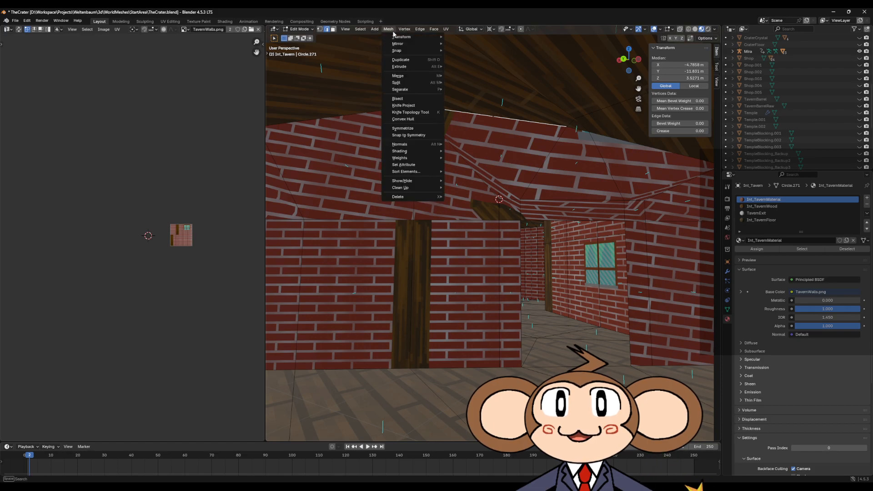
click(405, 100)
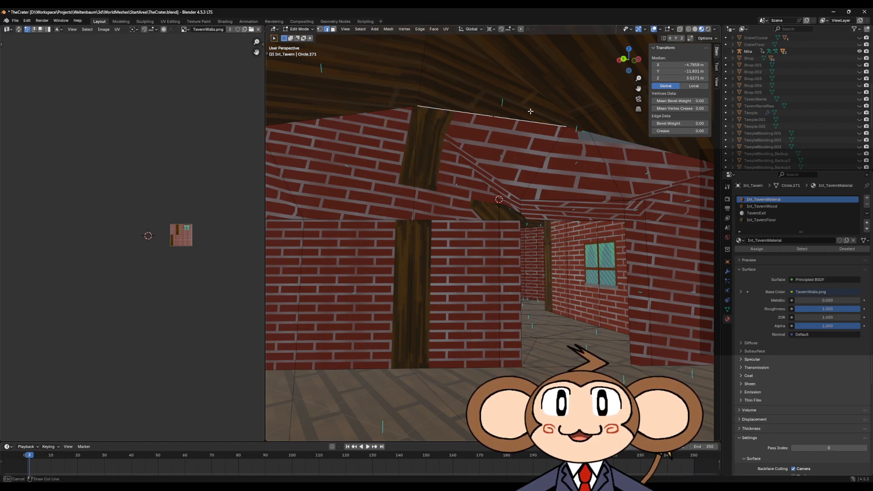
drag(498, 118, 500, 195)
middle_drag(525, 159, 513, 185)
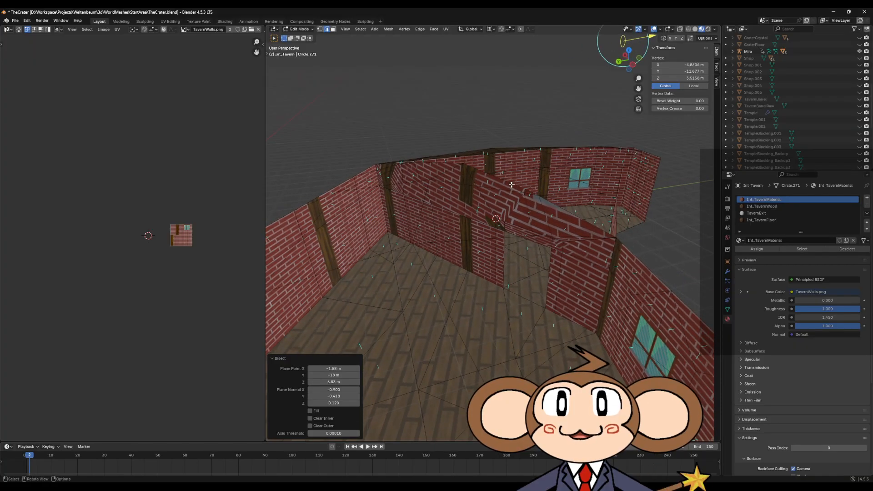
click(321, 30)
scroll(525, 242, up, 3)
middle_drag(504, 159, 533, 163)
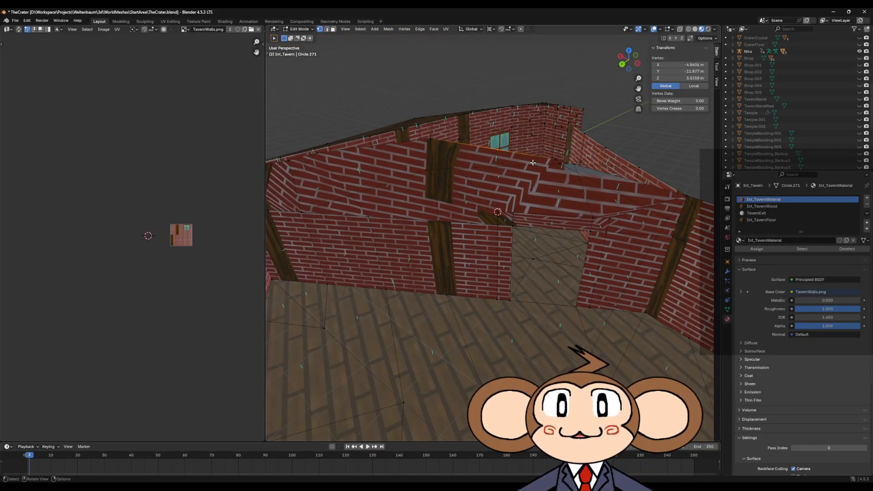
Select the left outer frame vertex above the doorway and copy its Y coordinate.
key(2)
scroll(516, 202, up, 2)
middle_drag(515, 208, 517, 175)
click(499, 207)
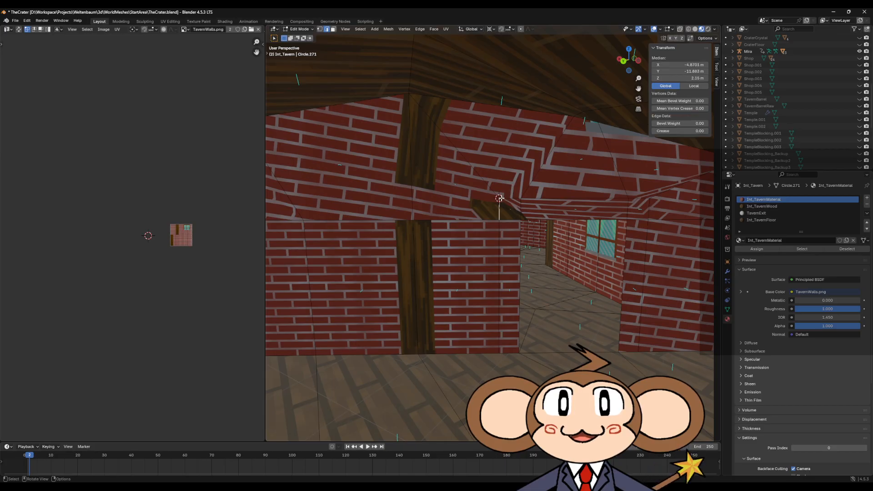
click(320, 29)
click(499, 199)
middle_drag(499, 199, 534, 222)
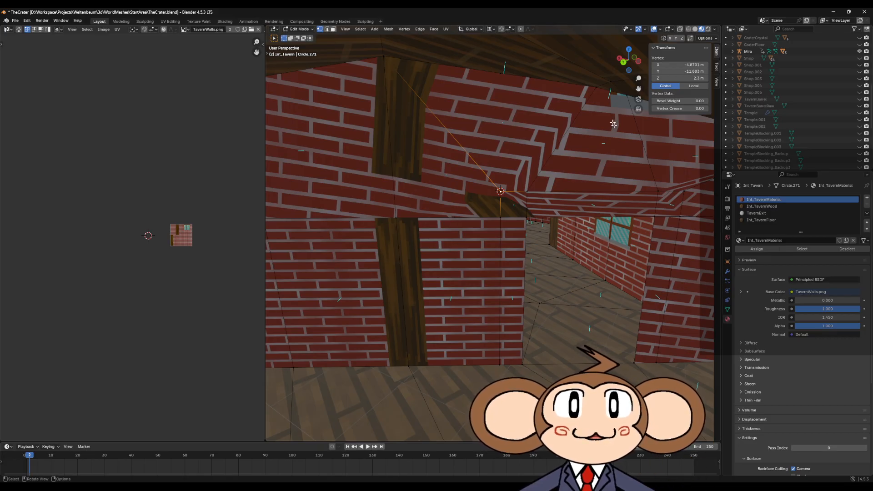
click(691, 65)
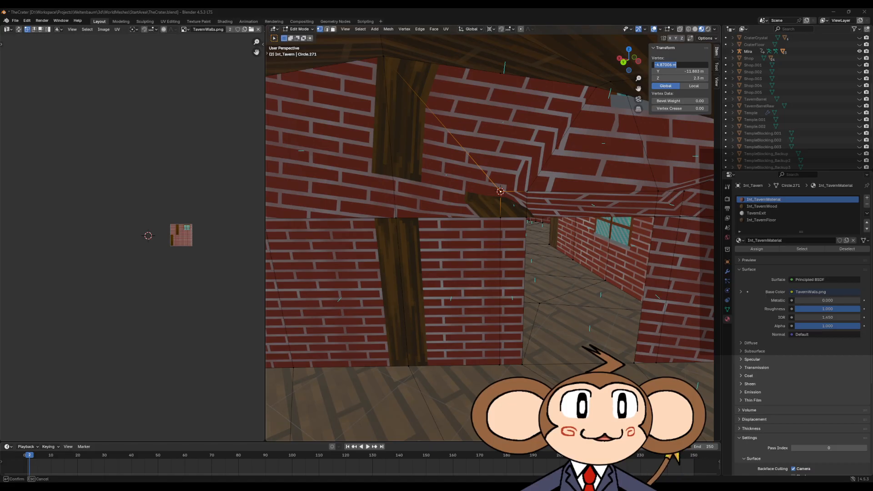
key(Tab)
key(ctrl+c)
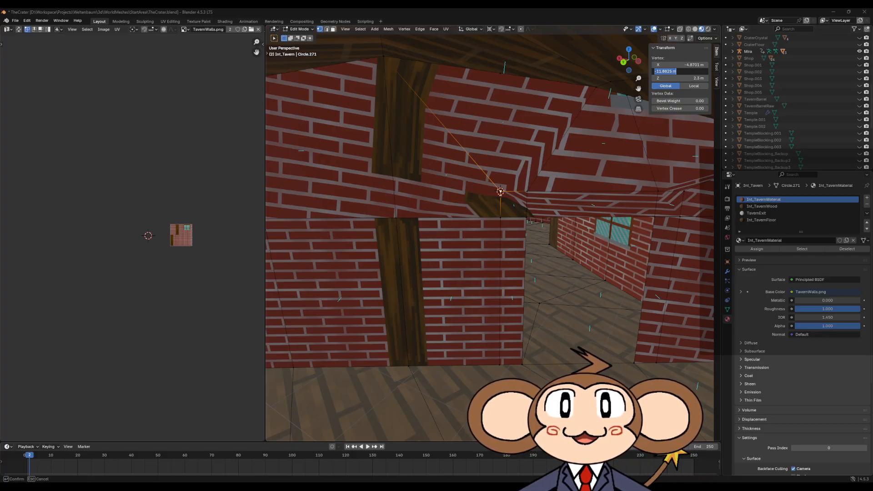
Dissolve the bisect vertex on the wall's top edge and switch back to edge selection.
click(505, 70)
click(503, 74)
middle_drag(537, 120, 535, 112)
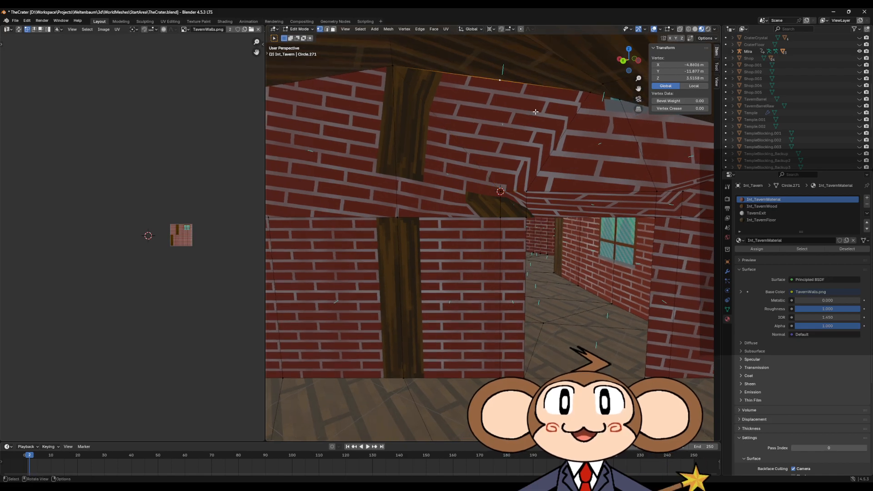
key(x)
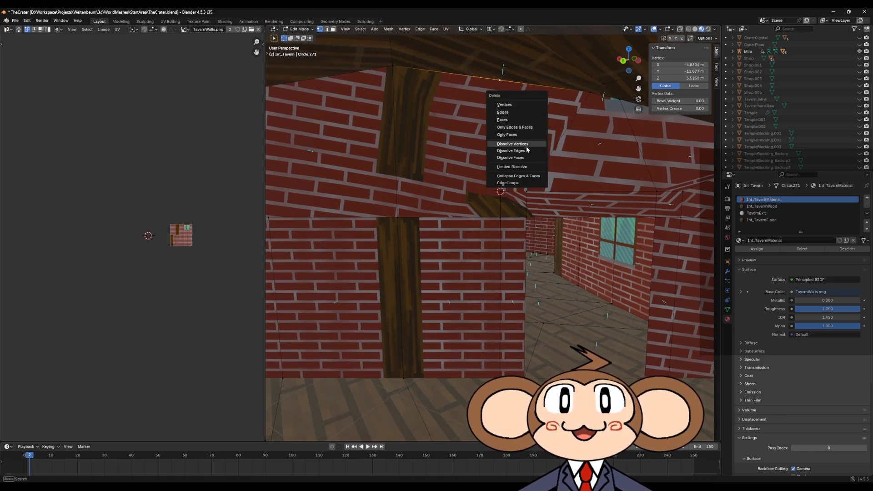
click(528, 145)
middle_drag(564, 189, 553, 178)
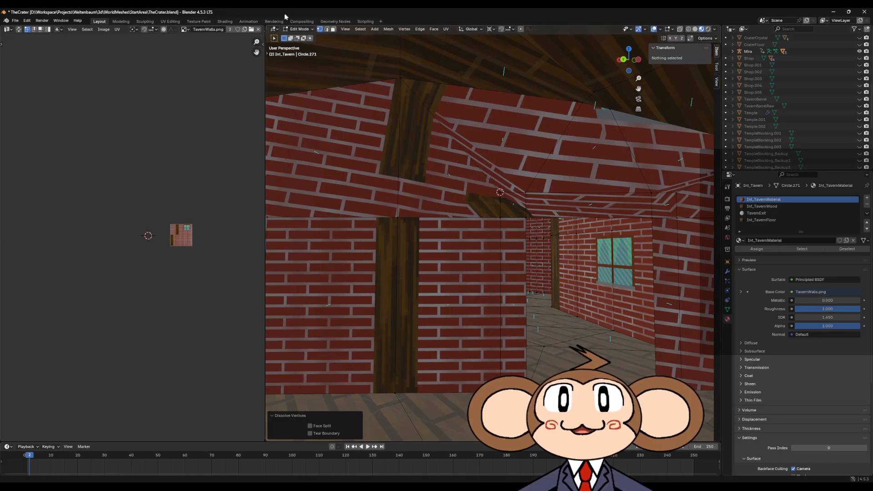
click(327, 28)
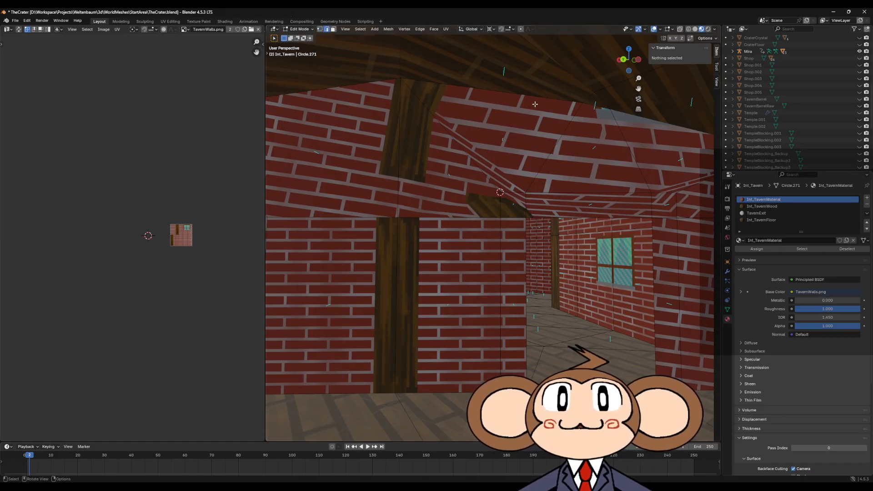
Bisect the wall's top edge left of and above the doorway with a rough diagonal cut line.
click(520, 99)
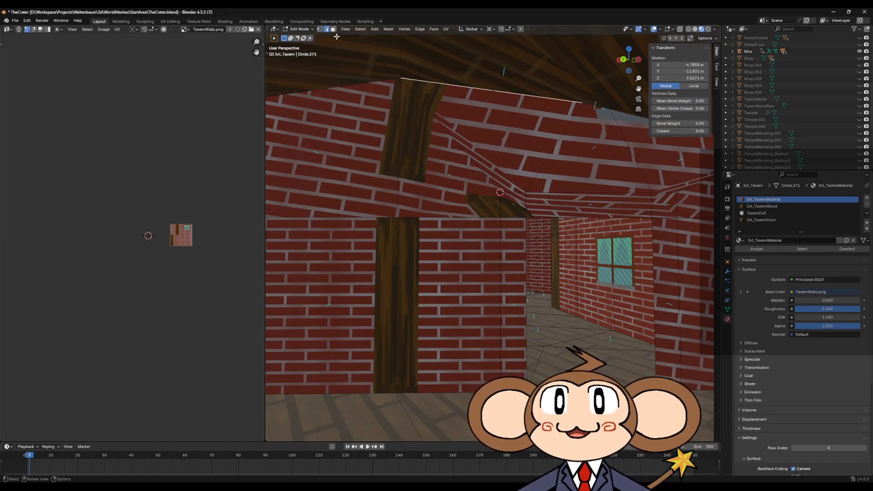
click(390, 29)
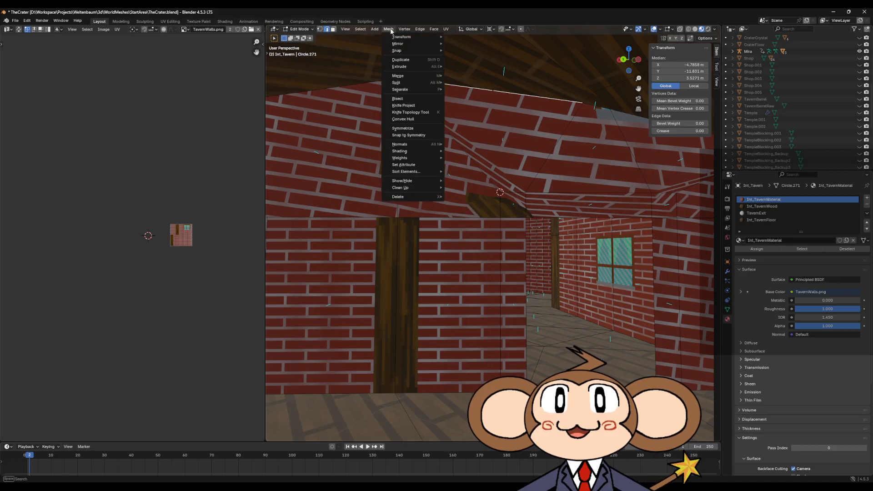
click(399, 99)
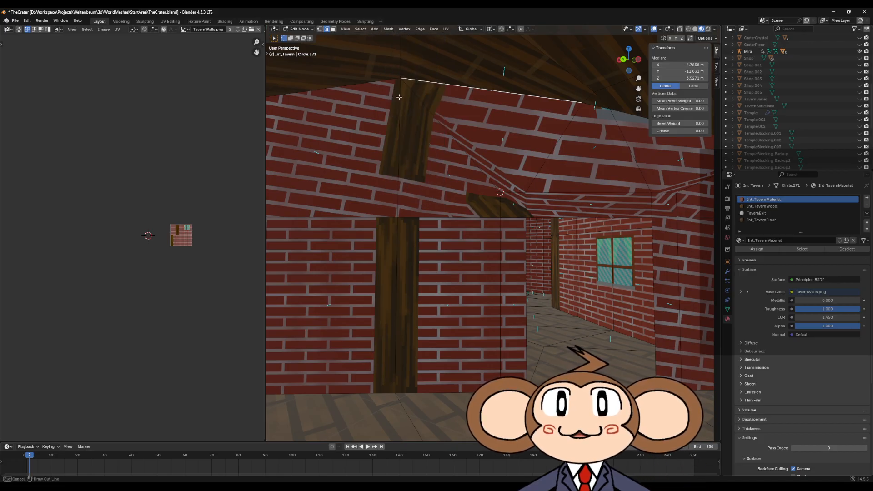
drag(496, 148, 539, 170)
Set the bisect plane normal to X 1, Y 0 and Z 0.
mouse_move(539, 170)
middle_down()
mouse_move(509, 187)
mouse_move(527, 184)
middle_up()
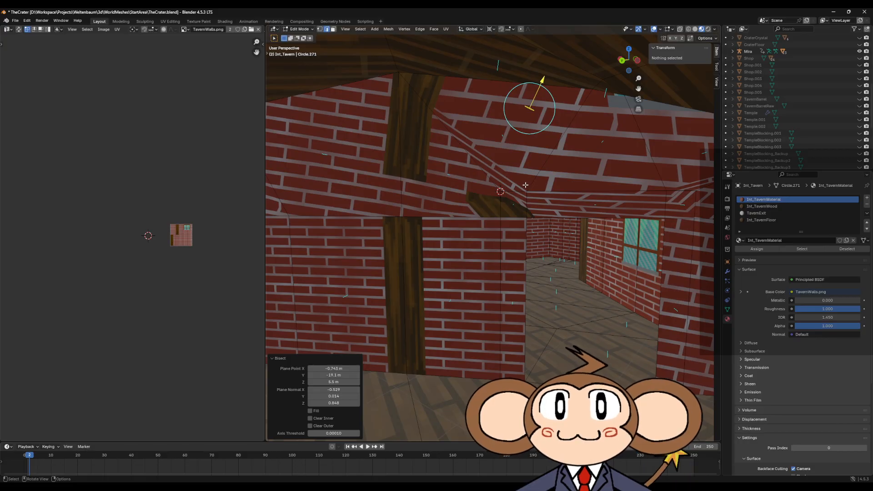
middle_drag(525, 185, 526, 190)
click(347, 392)
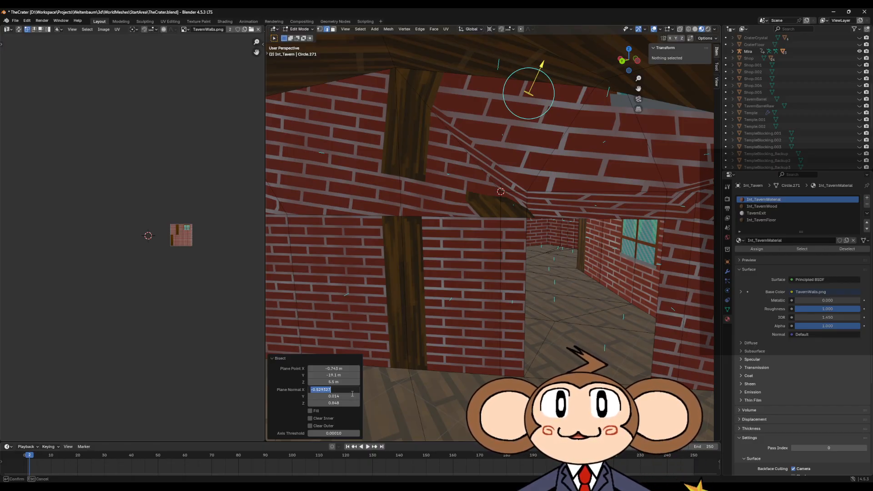
text(1)
key(Return)
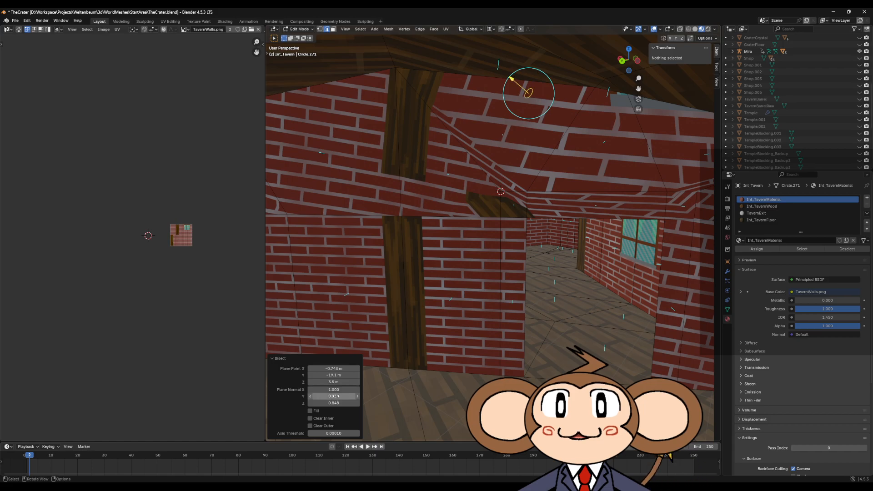
click(338, 403)
text(0)
key(Return)
click(339, 397)
text(000)
key(Return)
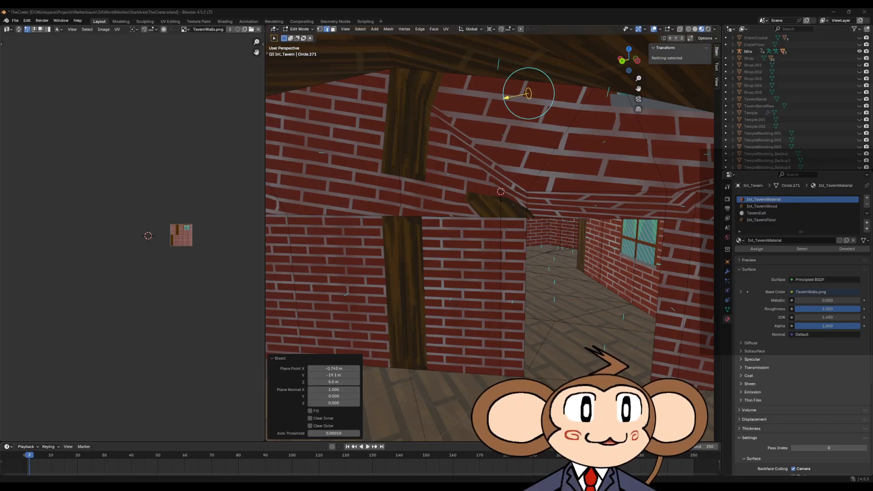
Set the bisect plane point to the outer frame vertex's coordinates, X -4.87006 m and Y about -11.9 m.
click(344, 368)
text(-4.87006)
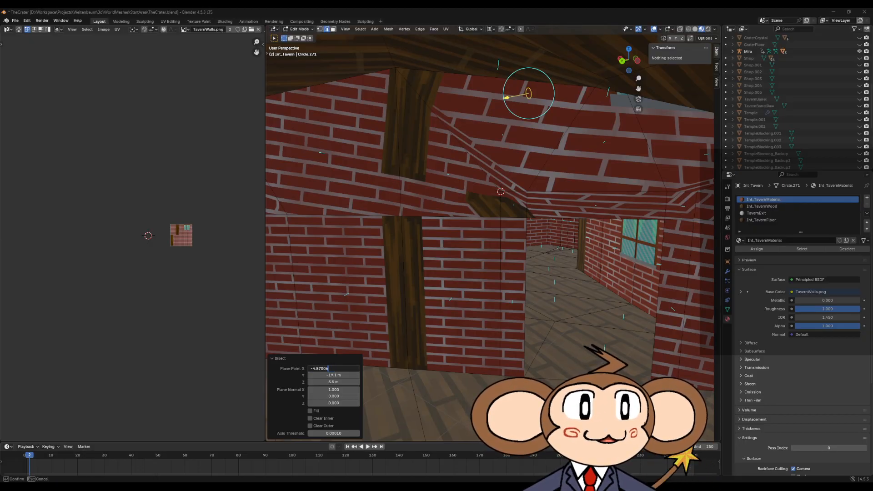
key(Return)
click(340, 374)
key(ctrl+v)
key(Return)
Connect the new top-edge vertex to the outer frame vertex at the doorway's upper left with a vertical edge.
middle_drag(564, 258, 667, 255)
scroll(667, 255, down, 5)
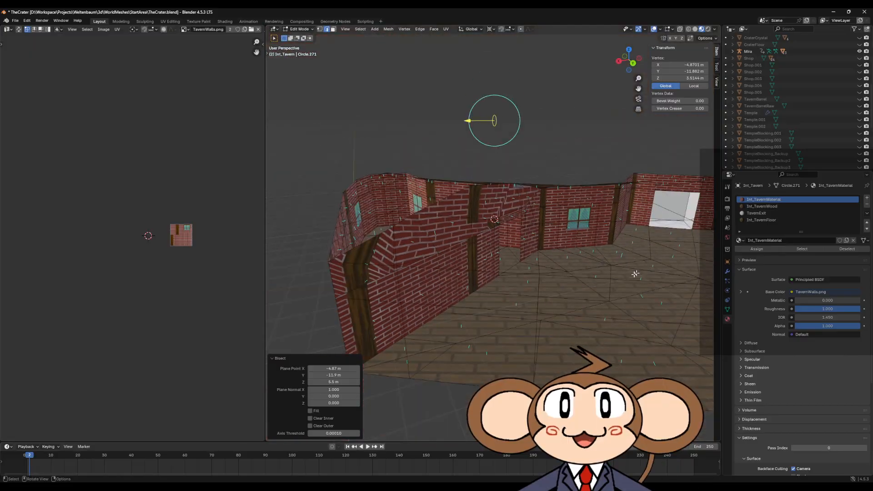
scroll(586, 266, up, 5)
middle_drag(555, 253, 535, 210)
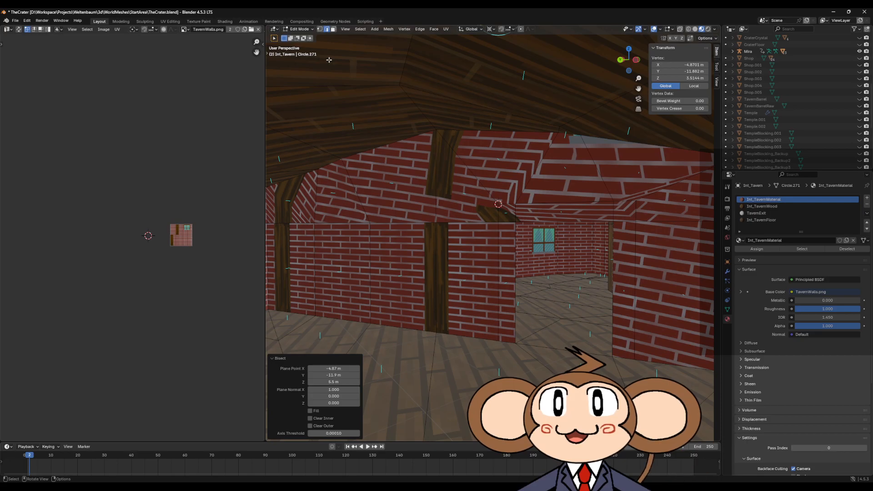
click(320, 30)
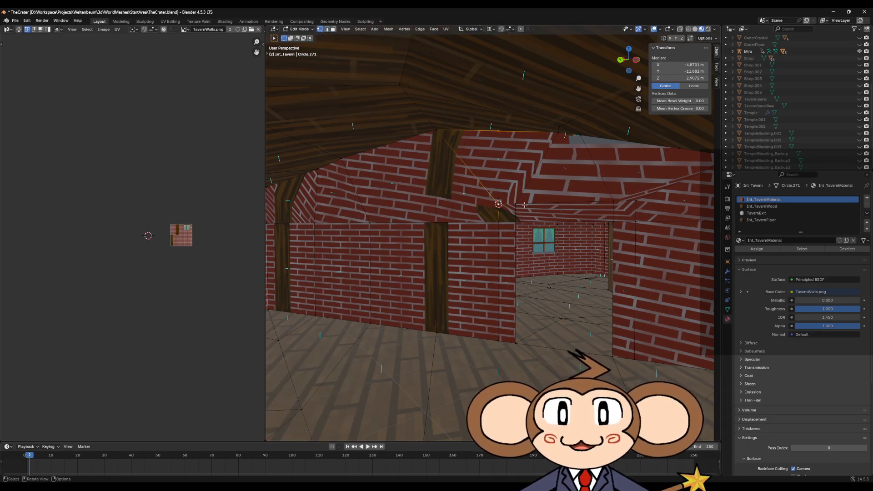
key(f)
middle_drag(525, 205, 542, 217)
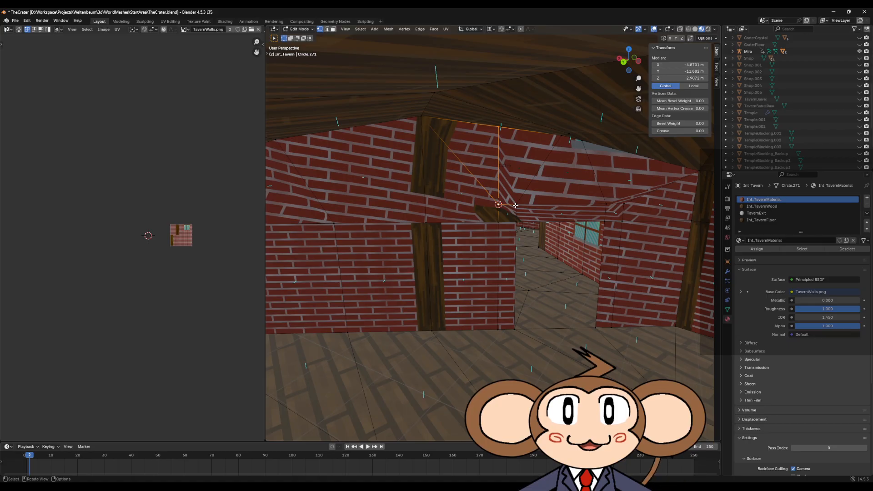
Copy the X and Y coordinates of the inner frame vertex at the doorway's upper left and clear the selection.
click(516, 205)
click(680, 65)
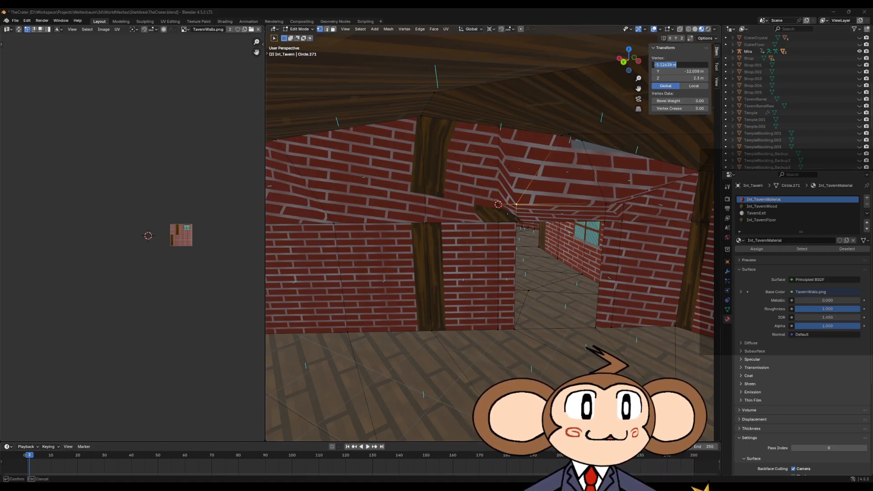
key(Tab)
key(ctrl+c)
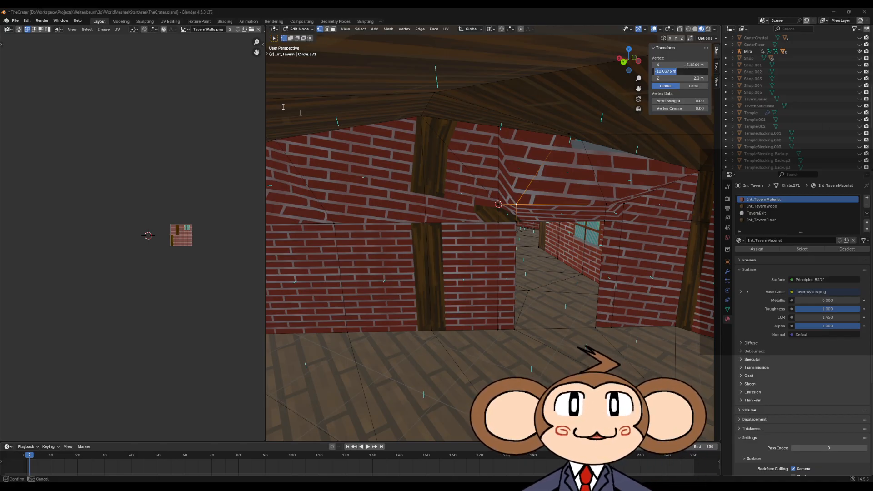
key(Return)
key(alt+a)
Bisect the top-edge segment over the doorway, right of the new vertical edge, with a rough, nearly horizontal cut line.
click(326, 29)
click(529, 129)
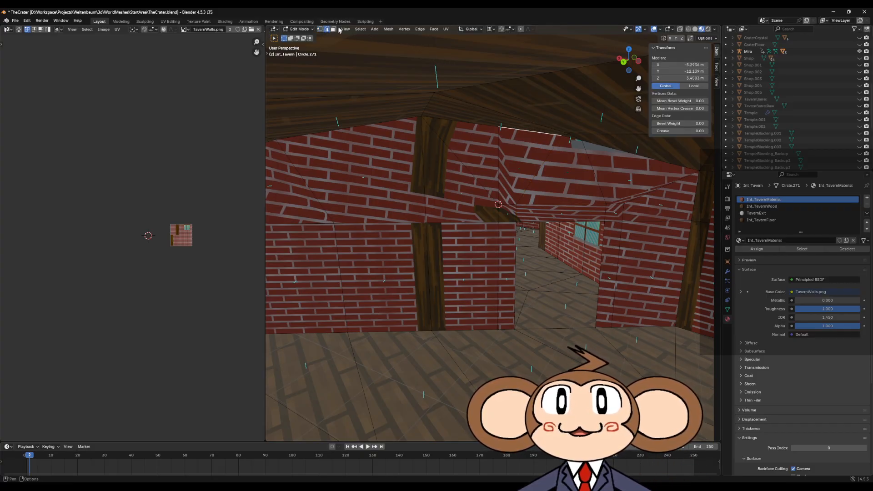
click(389, 29)
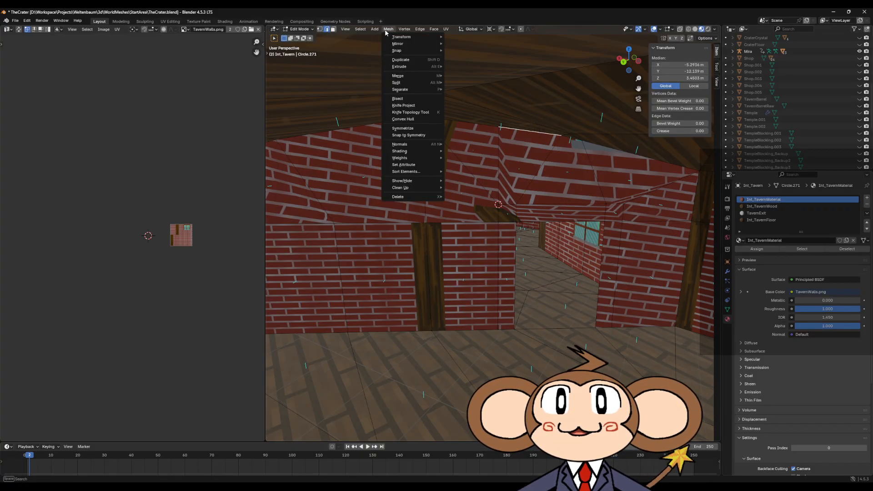
click(398, 99)
drag(518, 205, 446, 210)
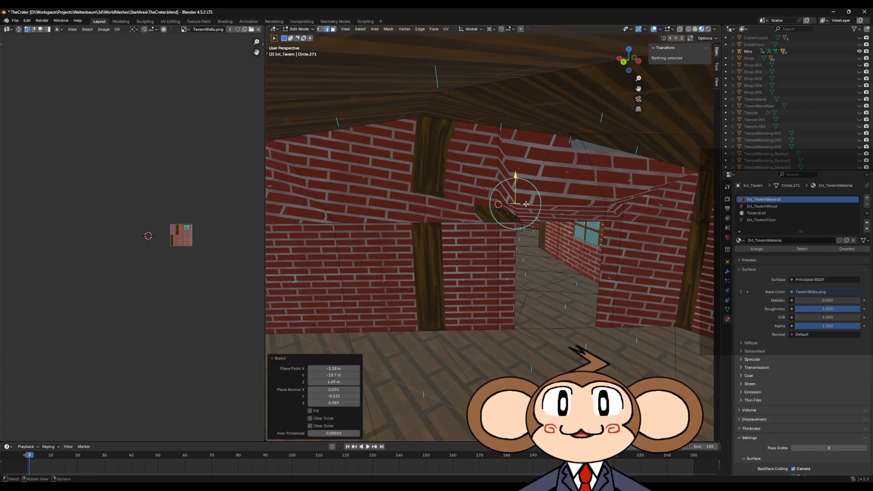
Align this cut's bisect plane normal with the X axis, using X 1, Y 0 and Z 0.
click(339, 403)
text(0)
key(Return)
click(337, 390)
text(1)
key(Return)
click(340, 395)
text(000)
key(Return)
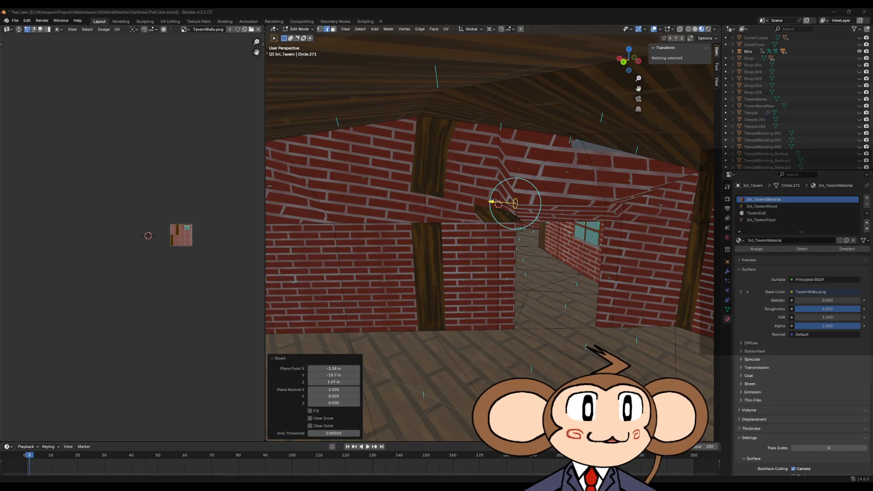
Set the bisect plane point to the inner frame vertex's coordinates, X -5.12638 m and Y about -12 m.
click(333, 375)
click(333, 369)
click(333, 369)
text(-5.12638)
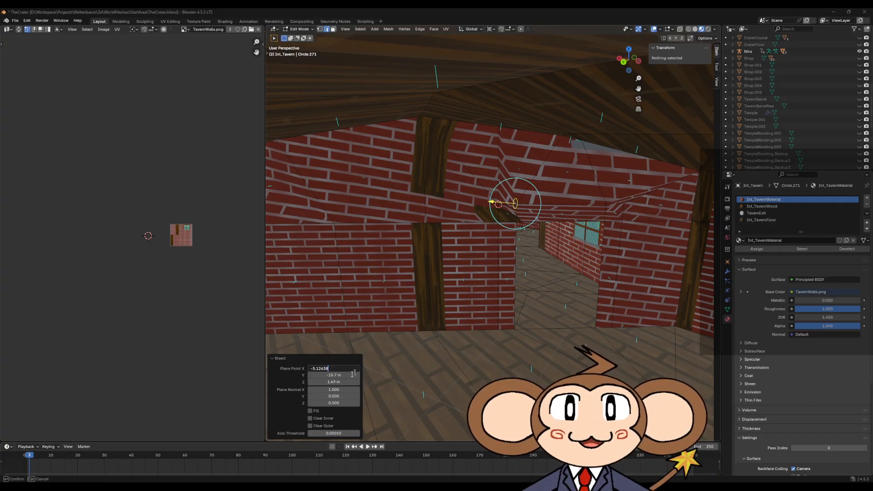
click(337, 376)
click(334, 375)
key(ctrl+v)
key(Return)
Connect the new top-edge vertex to the inner frame vertex at the doorway's upper left.
middle_drag(514, 291, 567, 272)
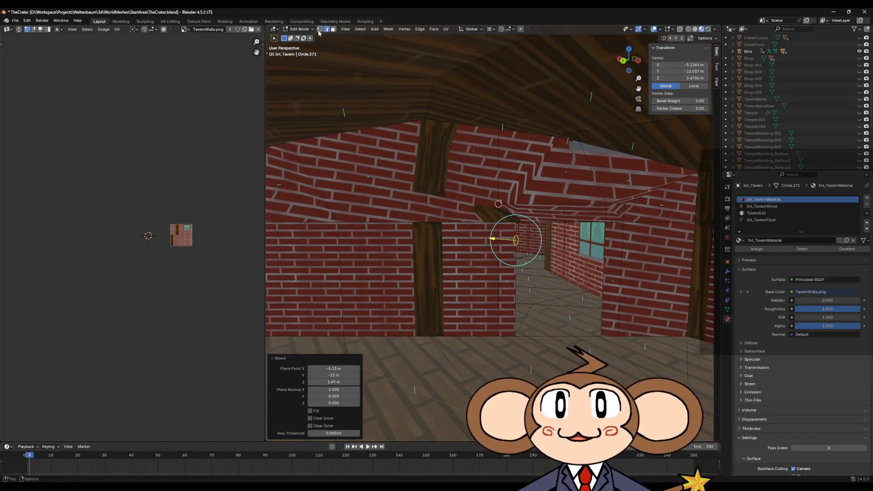
click(319, 29)
shift+click(518, 204)
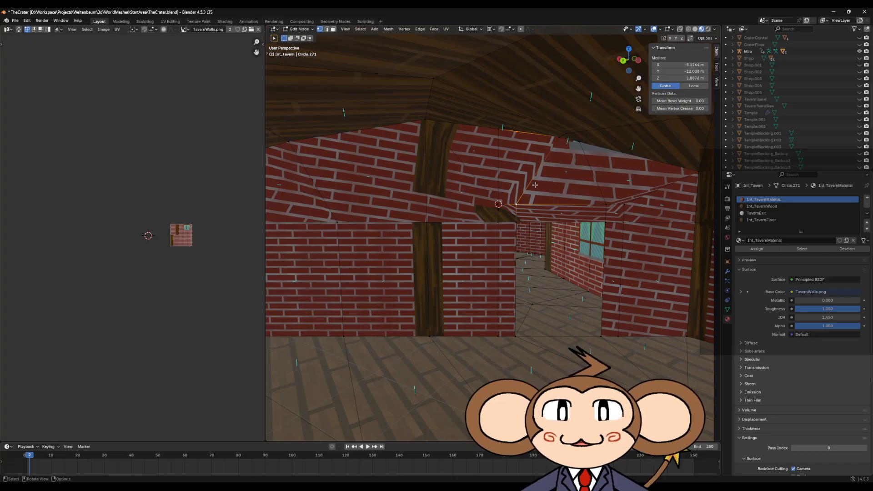
key(j)
Copy the X and Y coordinates of the inner and outer frame vertices at the doorway's upper right.
middle_drag(575, 216, 518, 201)
click(510, 199)
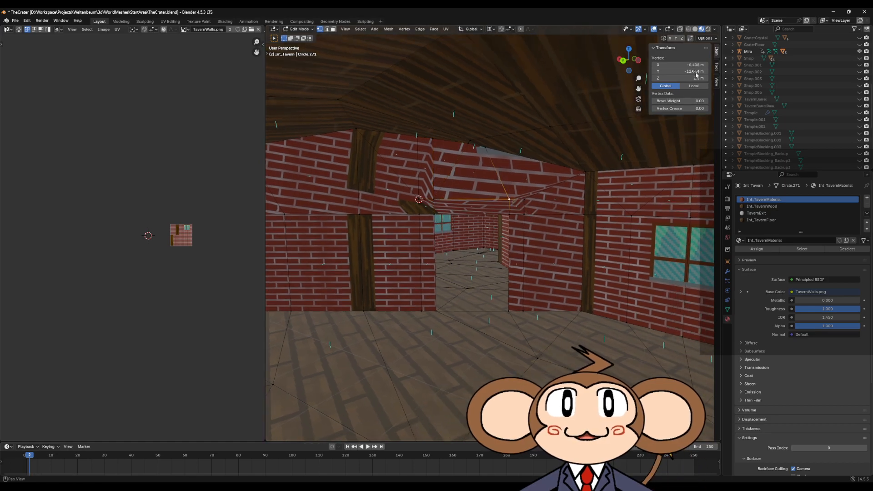
click(679, 64)
key(ctrl+c)
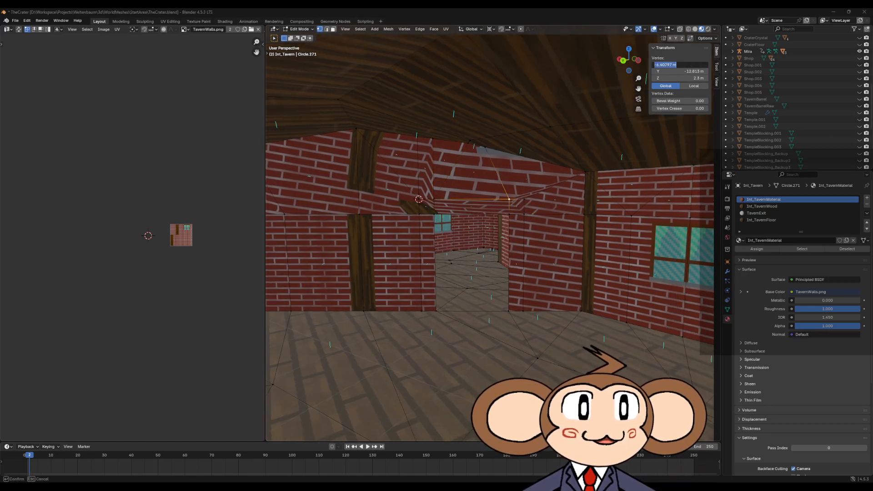
key(Tab)
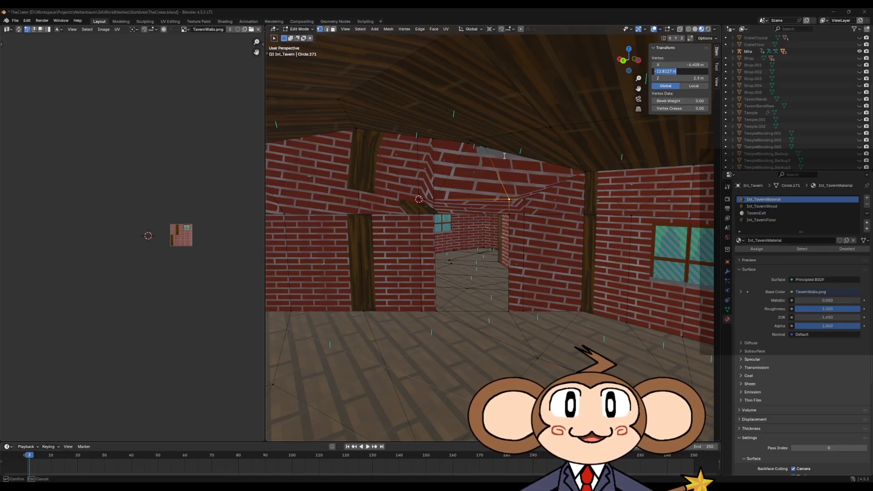
text(-12.968)
key(shift+Tab)
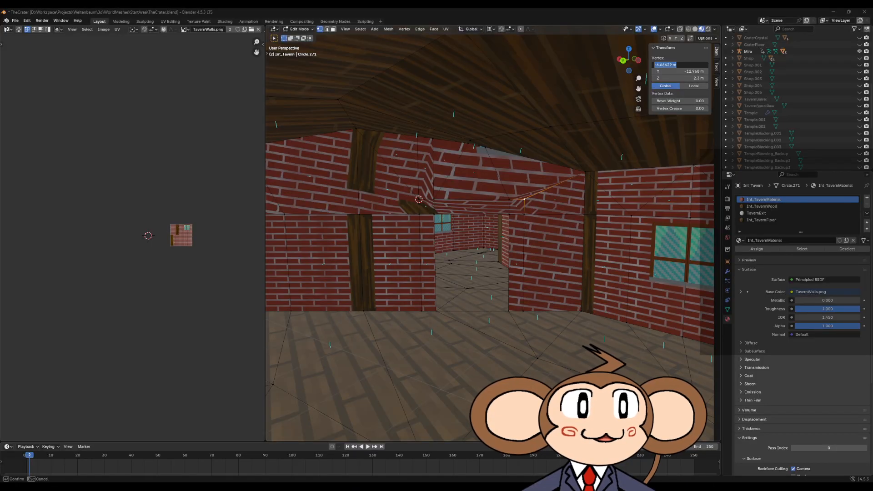
key(Tab)
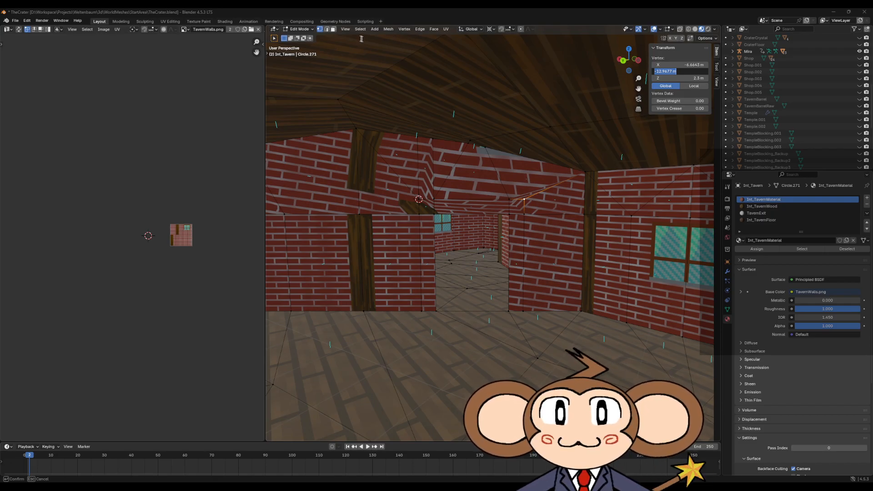
key(Return)
Bisect the wall's top edge above the doorway's right side with a short, rough horizontal cut line.
key(2)
click(533, 159)
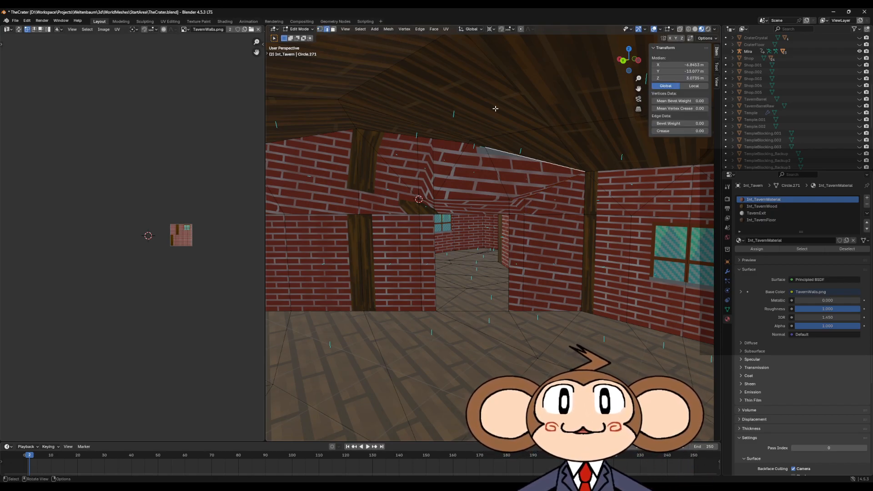
click(389, 30)
click(394, 99)
drag(526, 215, 541, 215)
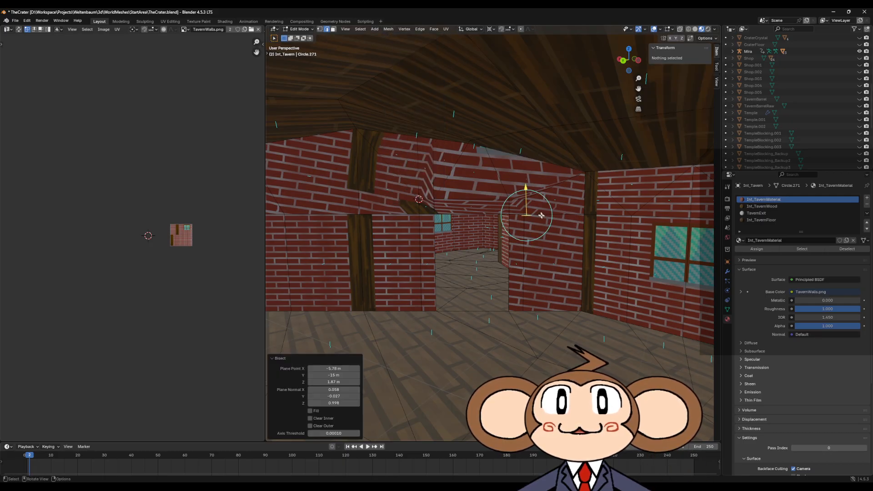
Set the right-side bisect's plane normal to X 1, Y 0 and Z 0.
click(342, 404)
text(0)
key(Return)
click(340, 390)
text(1)
key(Return)
click(340, 396)
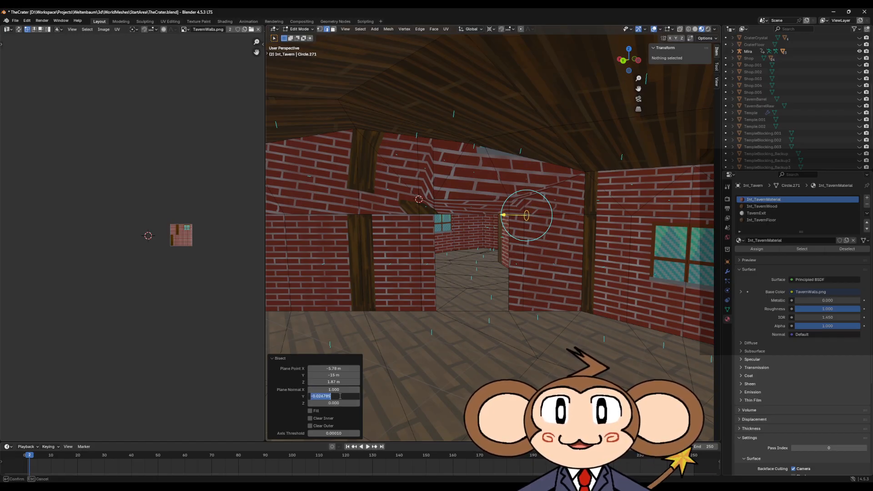
text(0)
key(Return)
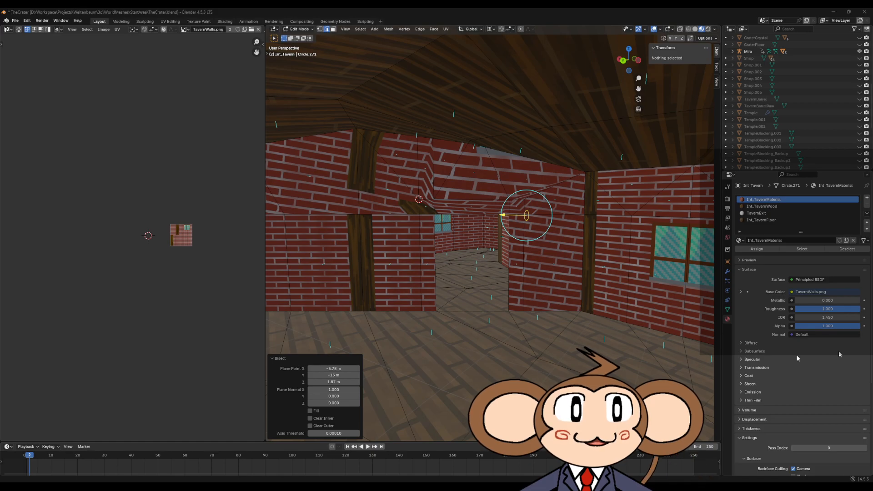
Set the bisect plane point to the upper-right inner frame vertex's coordinates, X -6.40797 m and Y about -12.8 m.
click(340, 369)
key(ctrl+v)
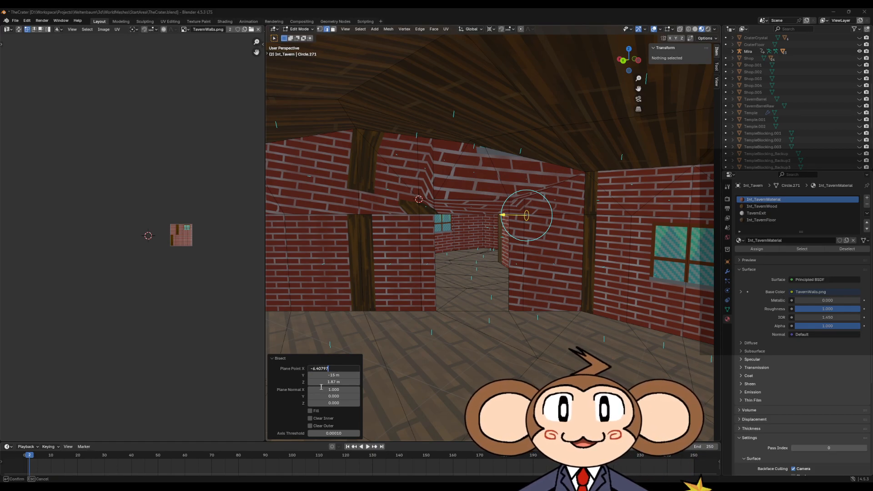
key(Tab)
text(-12.8)
key(Return)
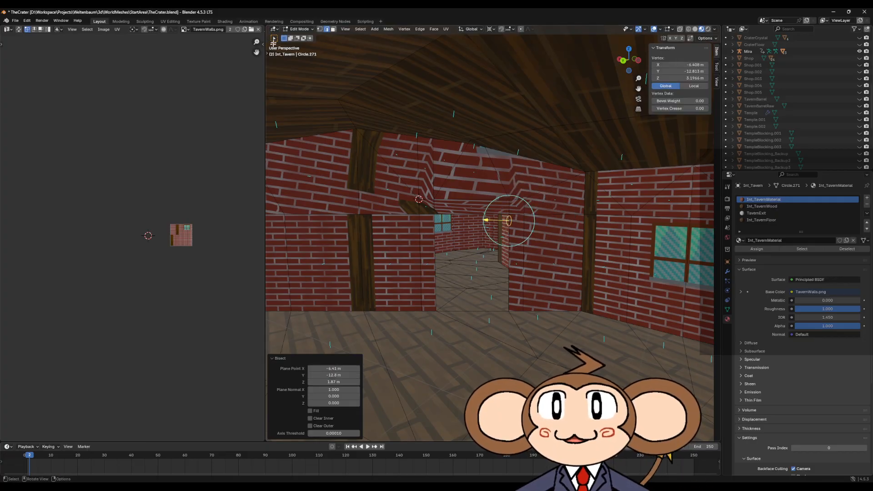
Bisect the remaining top edge right of the doorway with a short, roughly horizontal cut line below it.
click(326, 29)
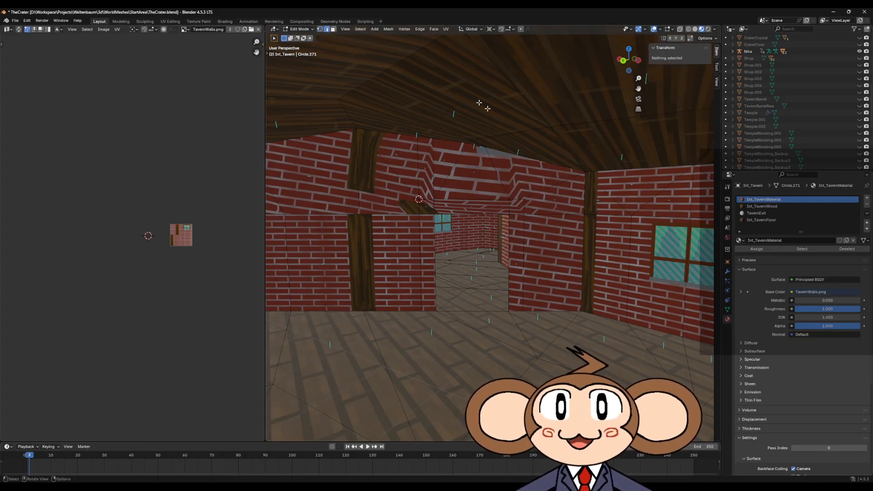
click(538, 161)
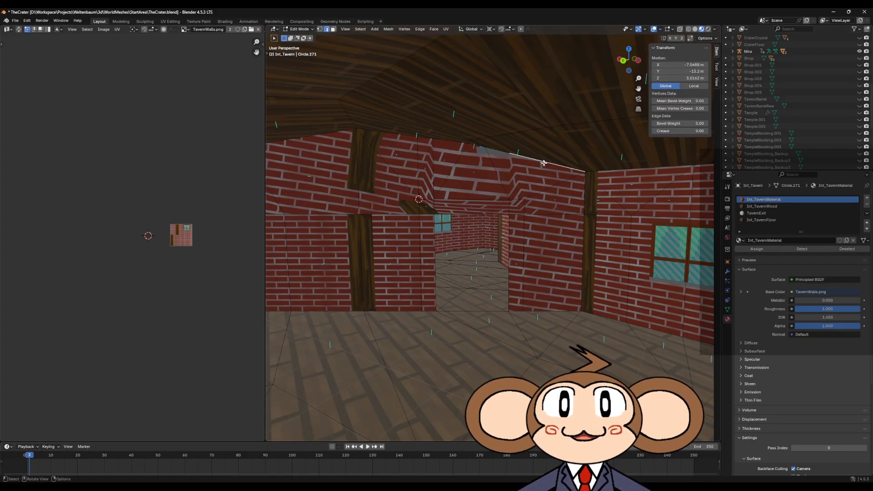
click(390, 29)
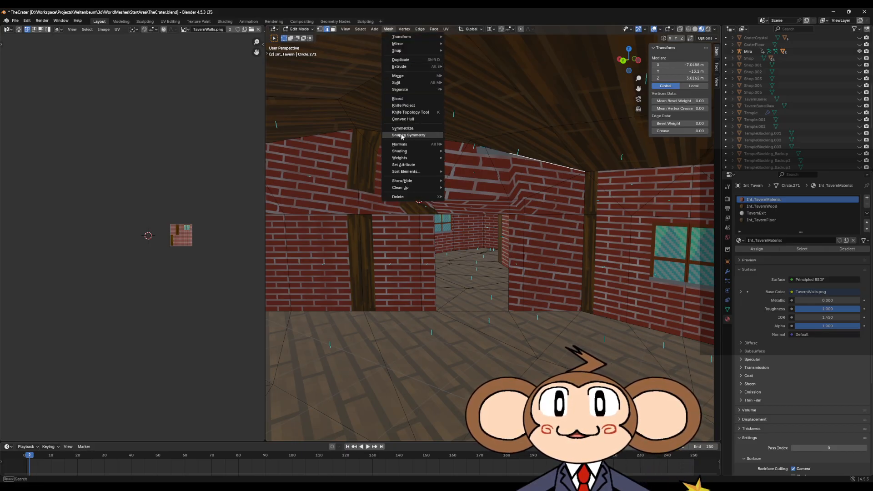
click(402, 98)
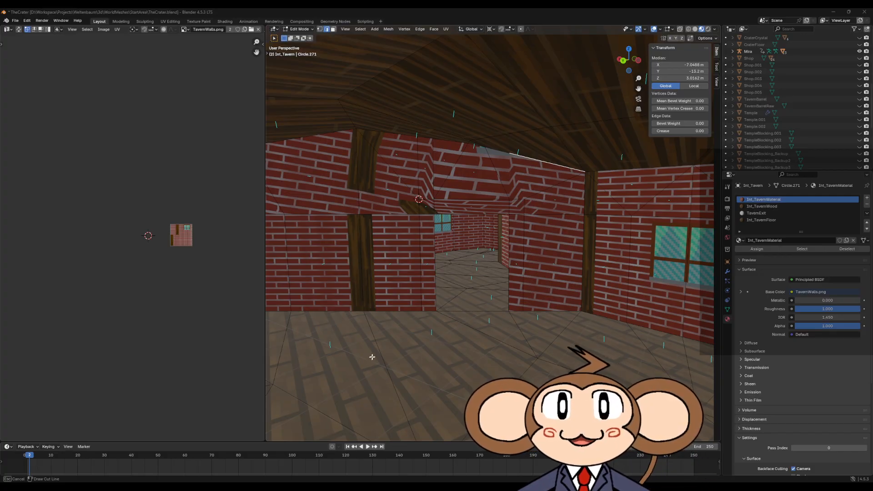
drag(537, 174, 583, 184)
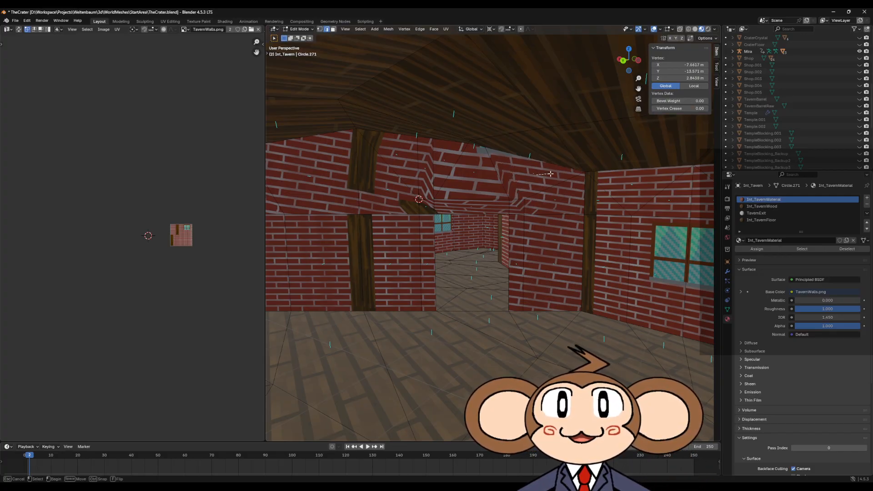
Set the bisect's plane point to the outer frame vertex's X -6.66429 m and Y -12.9677 m, with plane normal Z at 0.
click(335, 368)
text(-6.66429)
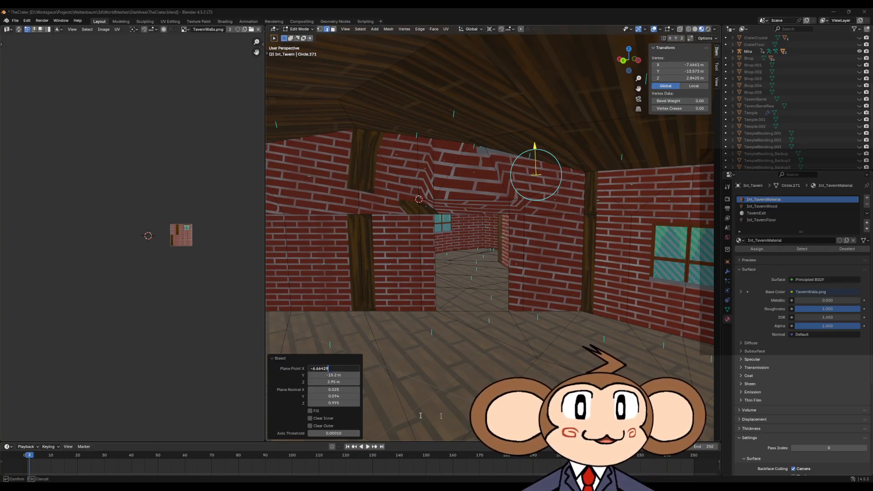
key(Tab)
text(-12.9677)
key(Return)
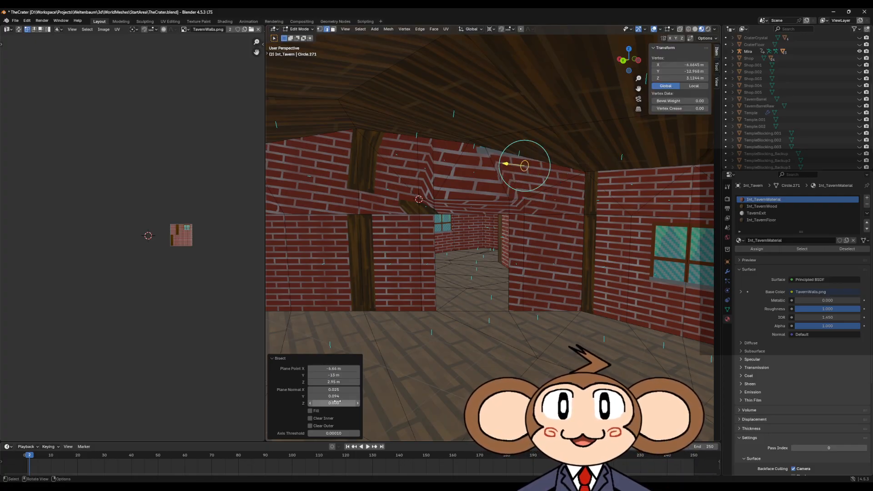
Connect the inner and outer frame vertices at the doorway's upper right to the new cut vertices directly above them.
middle_drag(492, 238, 503, 236)
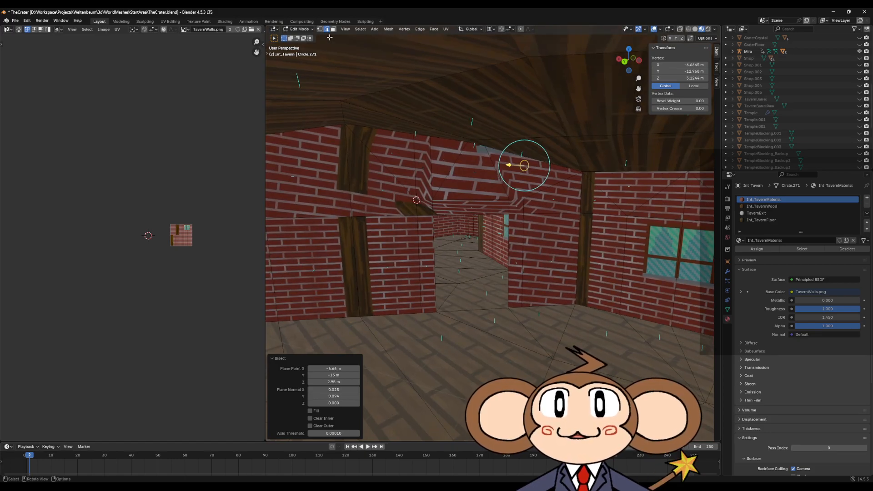
click(510, 200)
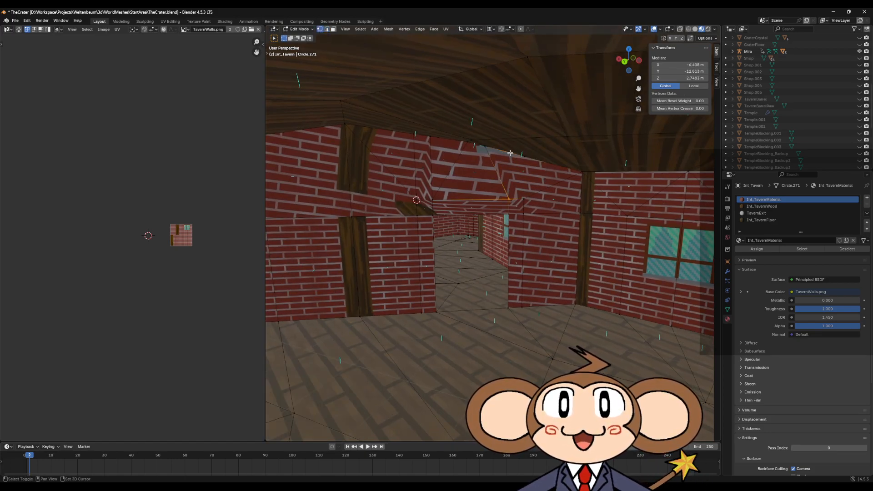
click(524, 193)
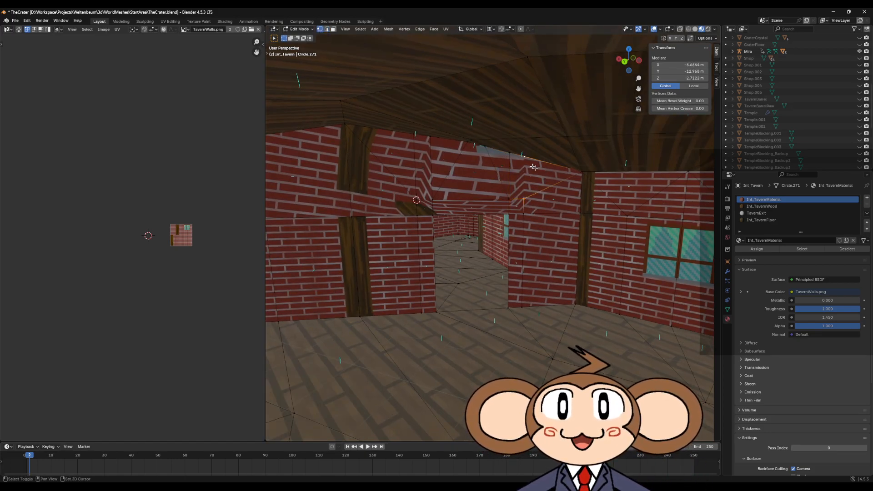
shift+click(525, 156)
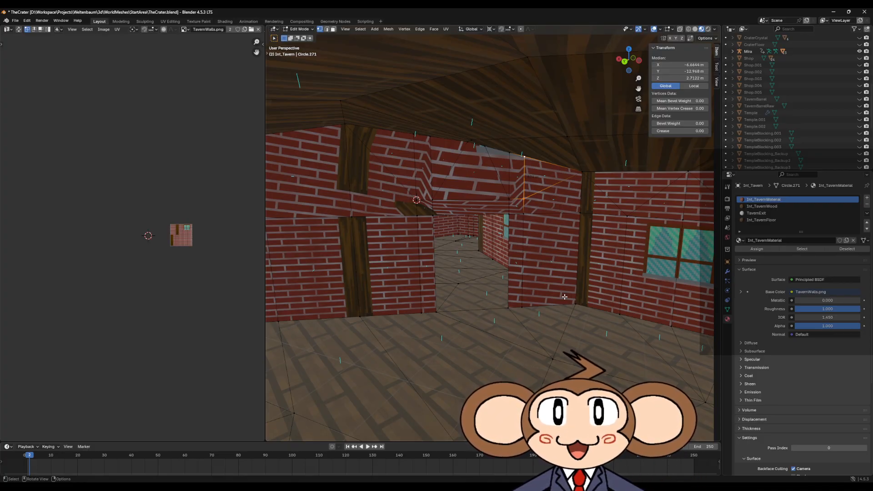
Unwrap the doorway's left jamb face on its own with the Angle Based method.
middle_drag(368, 211, 311, 220)
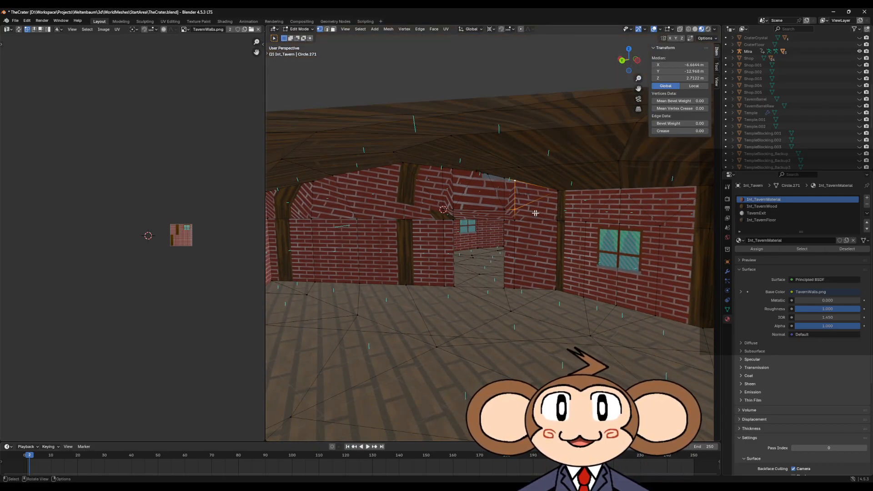
mouse_move(487, 217)
middle_down()
mouse_move(666, 218)
mouse_move(490, 214)
middle_up()
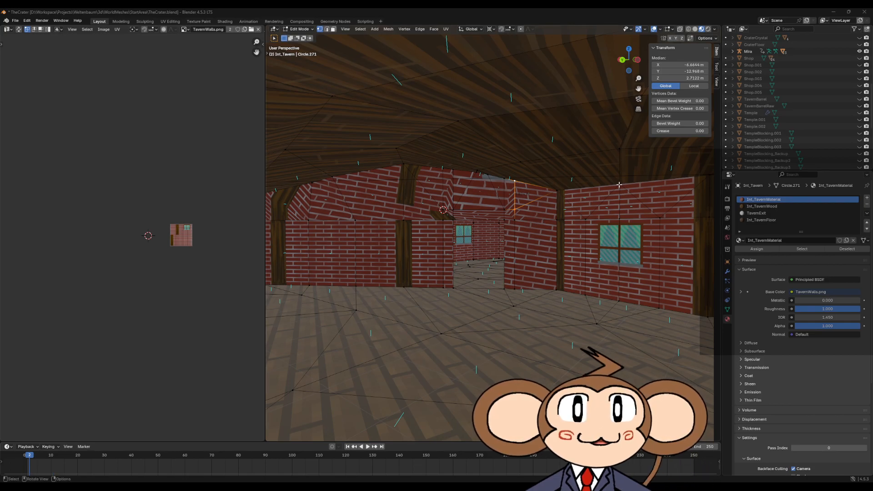
middle_drag(455, 220, 461, 225)
scroll(450, 255, up, 5)
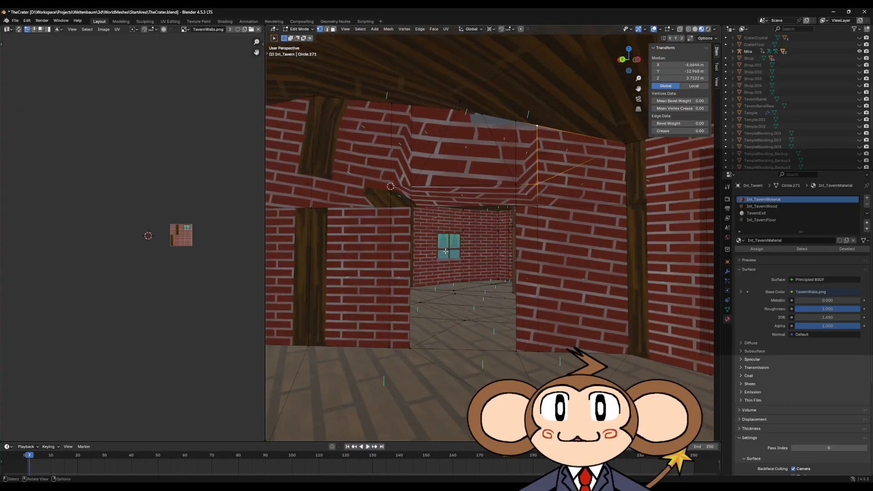
scroll(281, 263, up, 1)
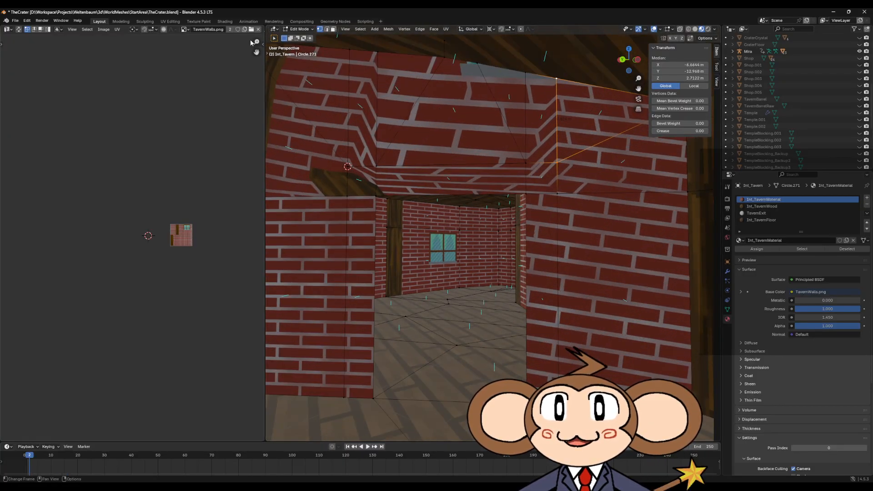
click(332, 29)
click(373, 213)
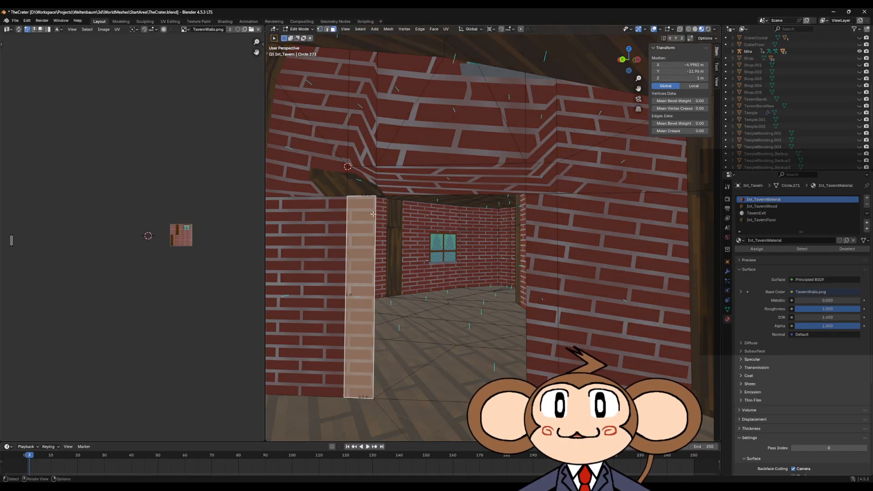
middle_drag(373, 214, 501, 223)
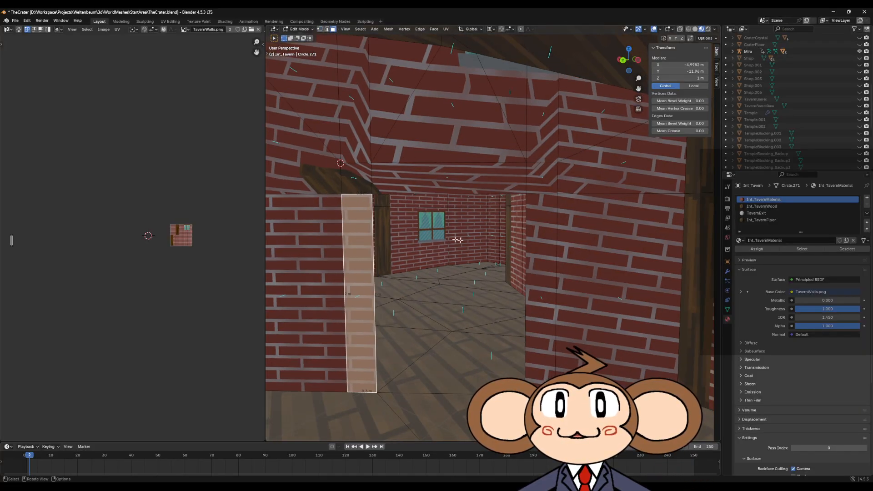
shift+click(542, 229)
click(364, 266)
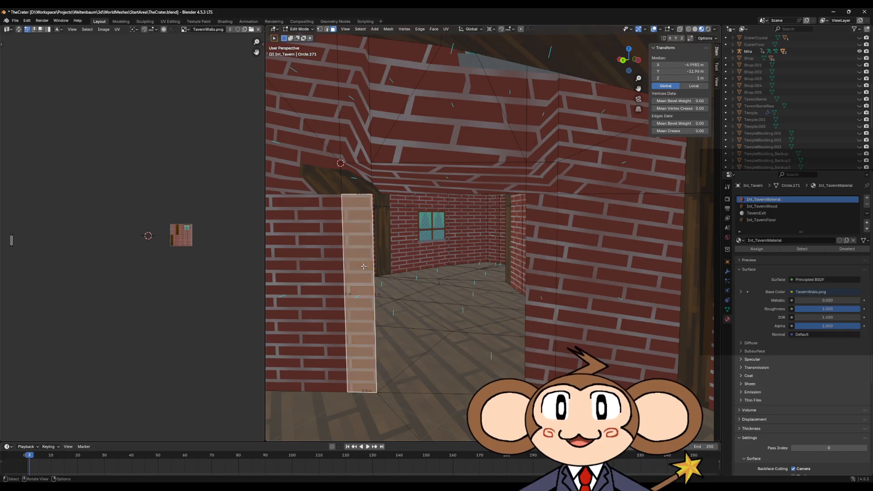
key(u)
click(364, 268)
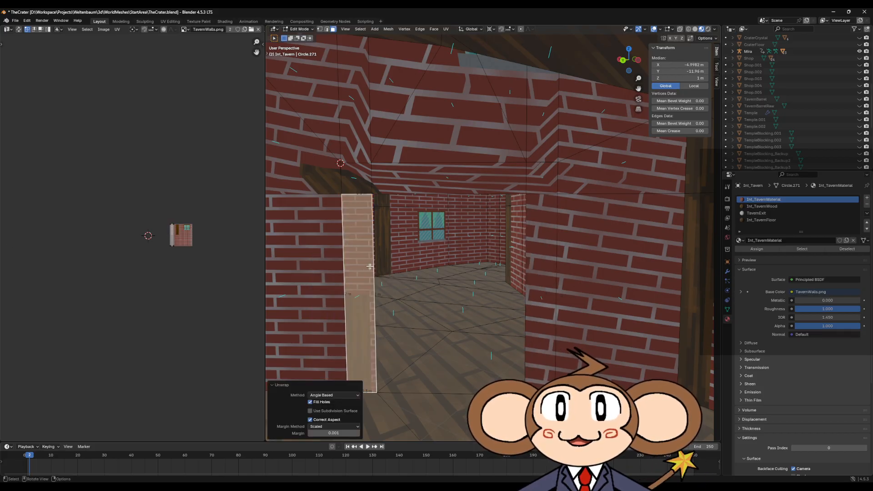
Unwrap the doorway's right jamb face, and unwrap the two faces above it together.
click(553, 266)
key(u)
click(544, 265)
click(549, 182)
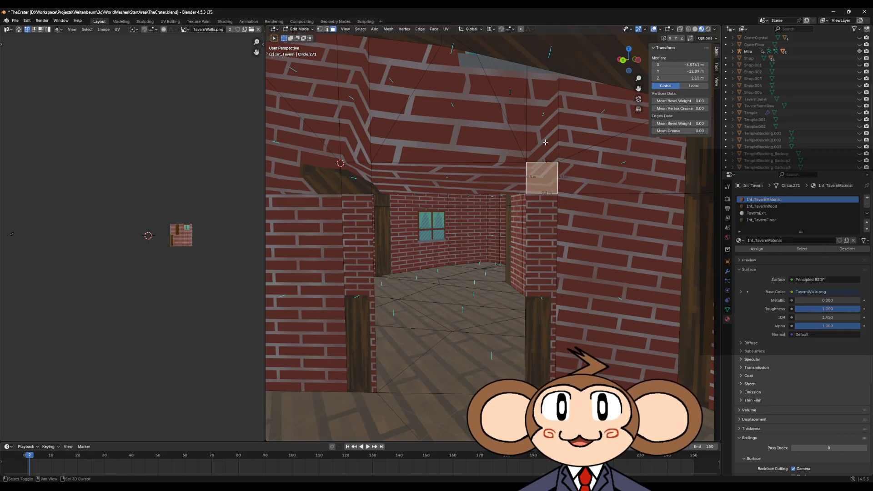
key(u)
click(522, 141)
Unwrap the two wall strip faces above the doorway's left jamb together.
click(367, 184)
click(356, 135)
key(u)
click(355, 133)
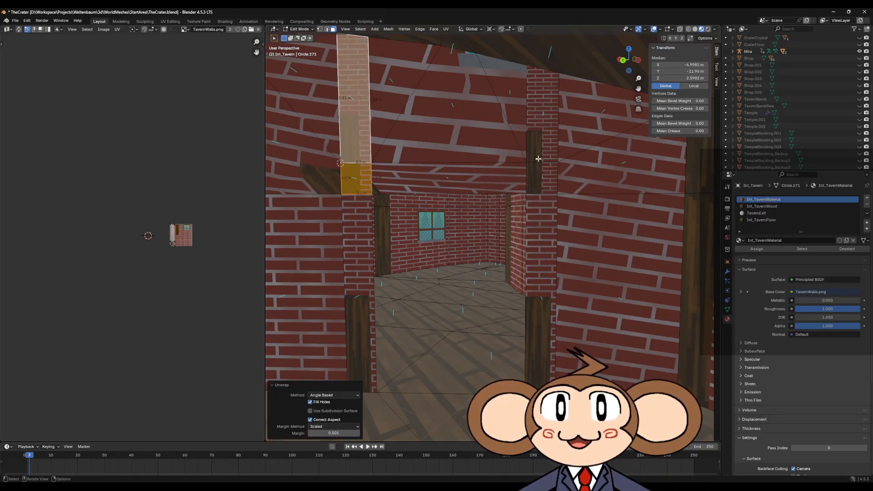
Unwrap the left and right jamb faces of the doorway together as one selection.
click(538, 137)
click(547, 326)
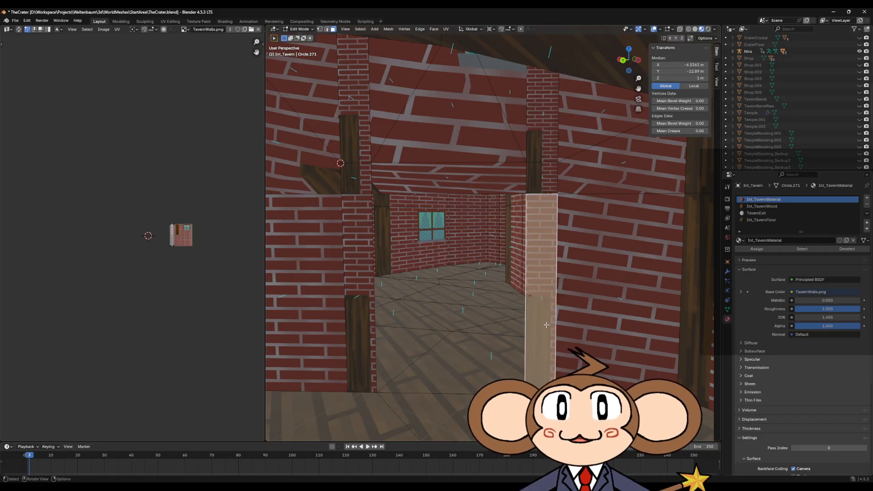
shift+click(358, 254)
key(u)
click(359, 255)
Unwrap the four strip faces above the left and right jambs together as one selection.
click(539, 178)
shift+click(540, 146)
shift+click(364, 178)
shift+click(360, 143)
key(u)
click(359, 141)
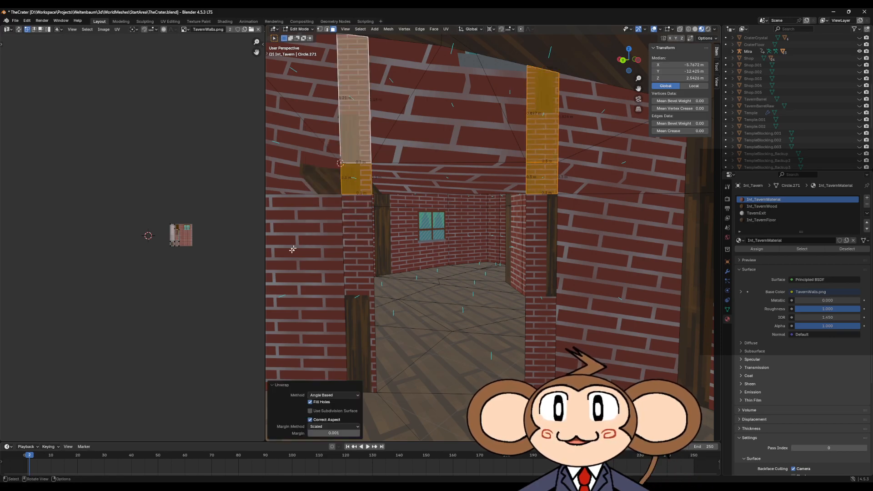
Unwrap the horizontal lintel face spanning the top of the doorway.
click(468, 180)
key(a)
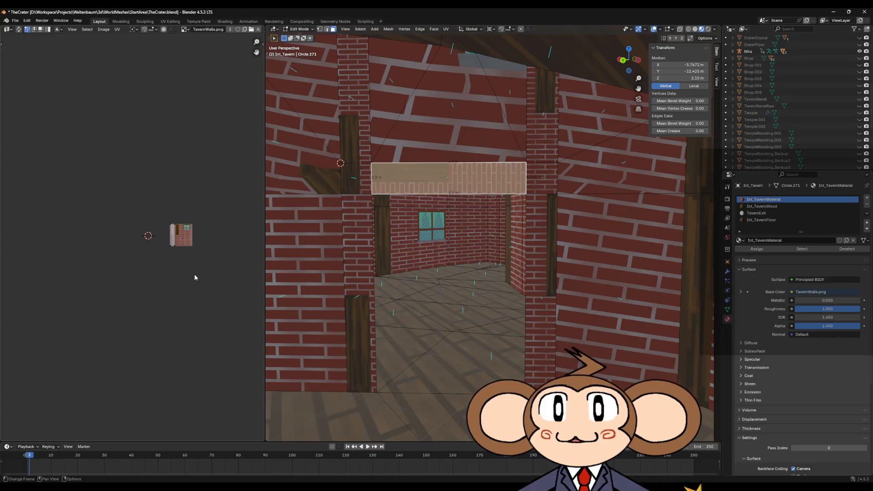
scroll(195, 274, up, 7)
Select the jambs, lintel and upper strip faces of the doorway frame and move all their UVs left off the TavernWalls.png texture.
click(364, 233)
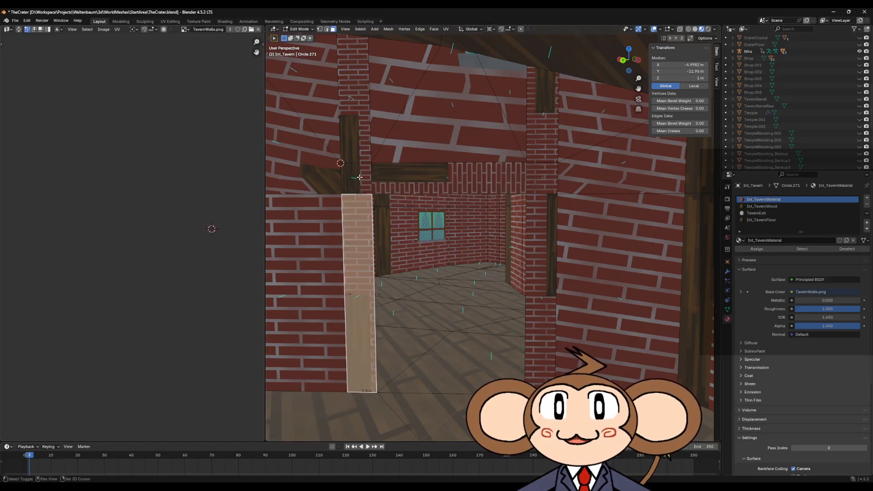
click(541, 241)
shift+click(542, 113)
shift+click(455, 178)
shift+click(363, 260)
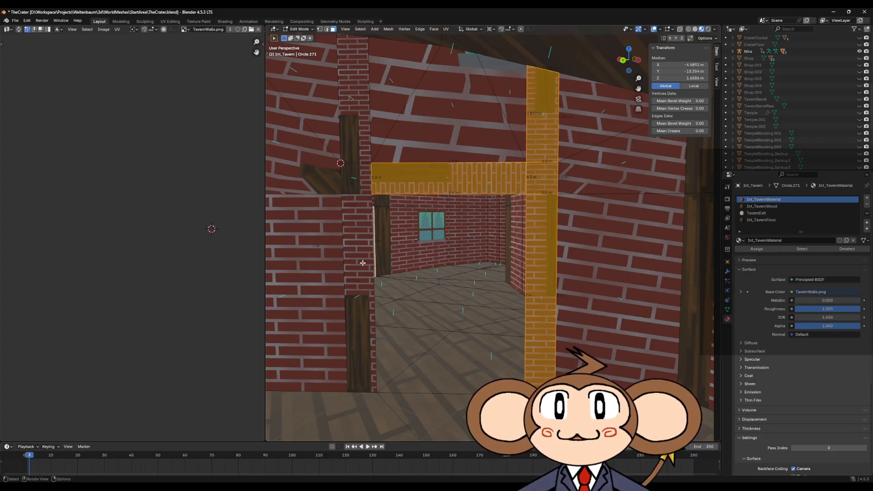
middle_drag(363, 259, 366, 246)
shift+click(366, 164)
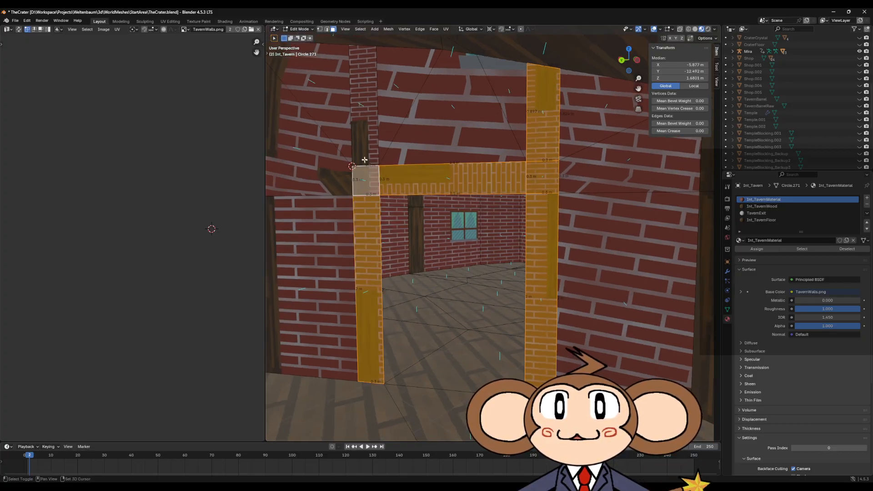
shift+click(365, 146)
middle_drag(239, 195, 44, 180)
scroll(490, 241, down, 1)
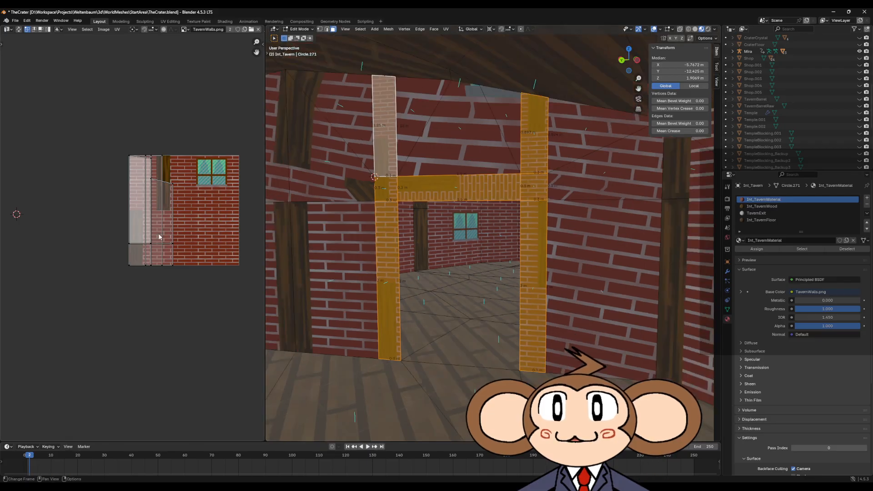
scroll(160, 234, up, 3)
key(a)
key(g)
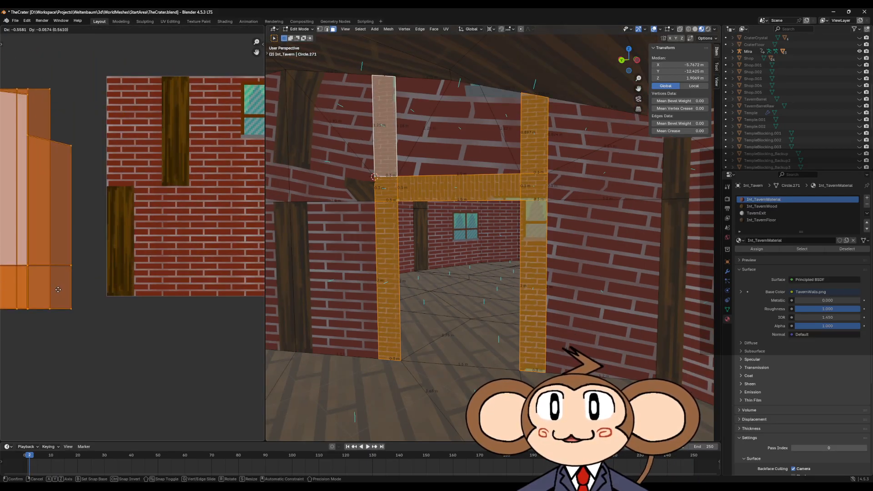
Place the stacked UV islands beside the texture and separate one slanted-top island, moving it below the brick area.
click(57, 292)
middle_drag(77, 275, 95, 273)
click(91, 308)
key(l)
key(g)
click(102, 341)
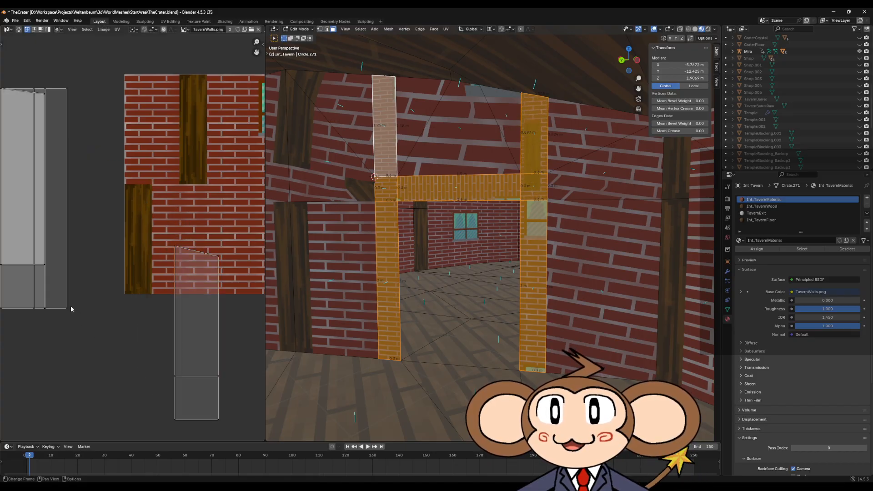
Separate the two narrow rectangular UV islands from the stack and move them clear of the texture.
key(l)
key(g)
click(115, 275)
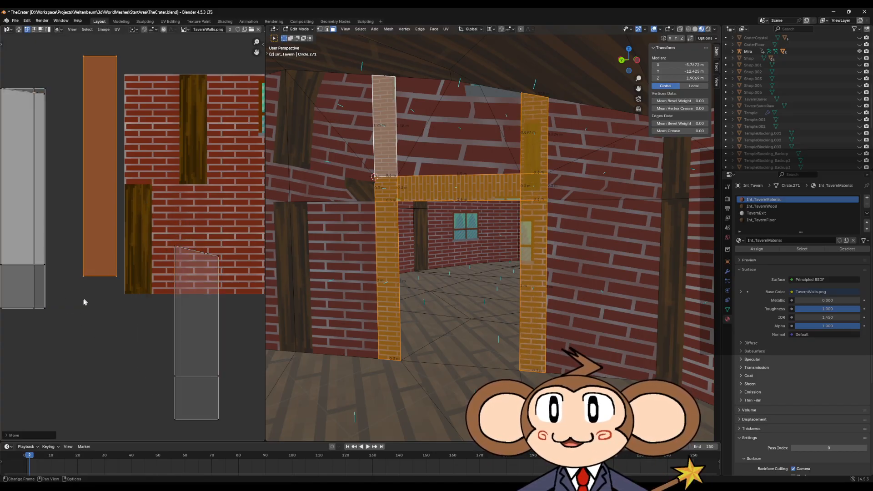
middle_drag(73, 301, 112, 291)
key(l)
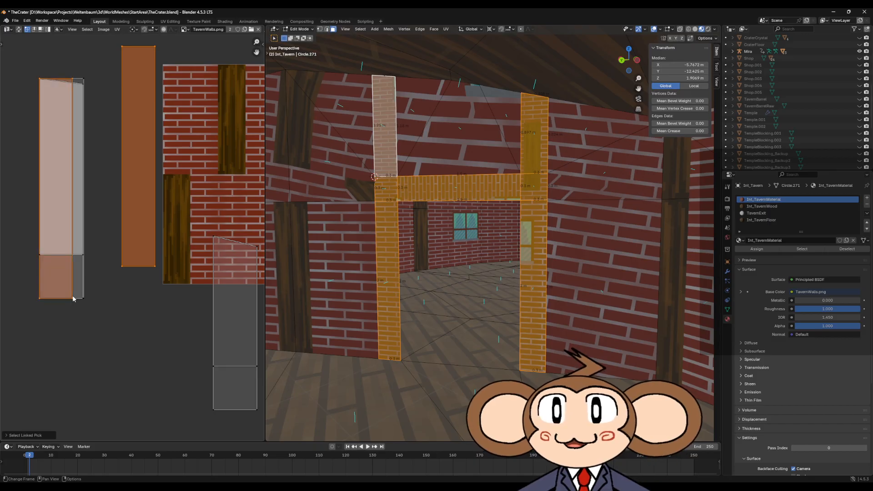
key(g)
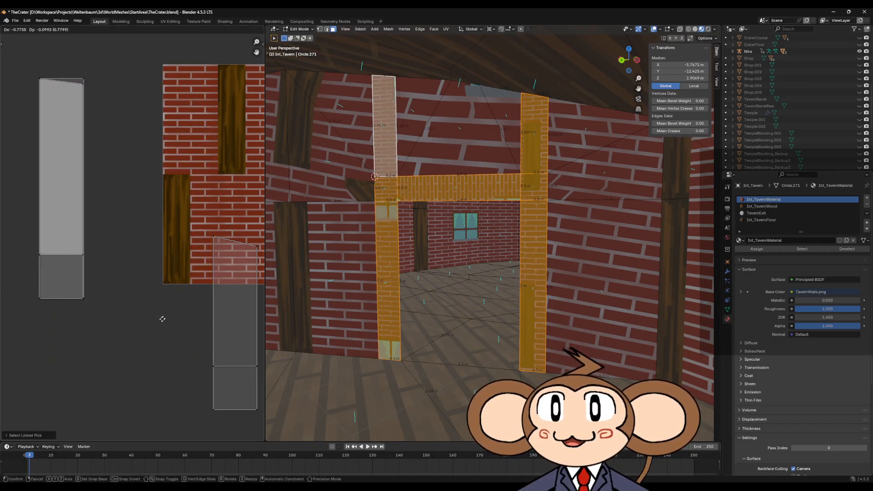
click(168, 312)
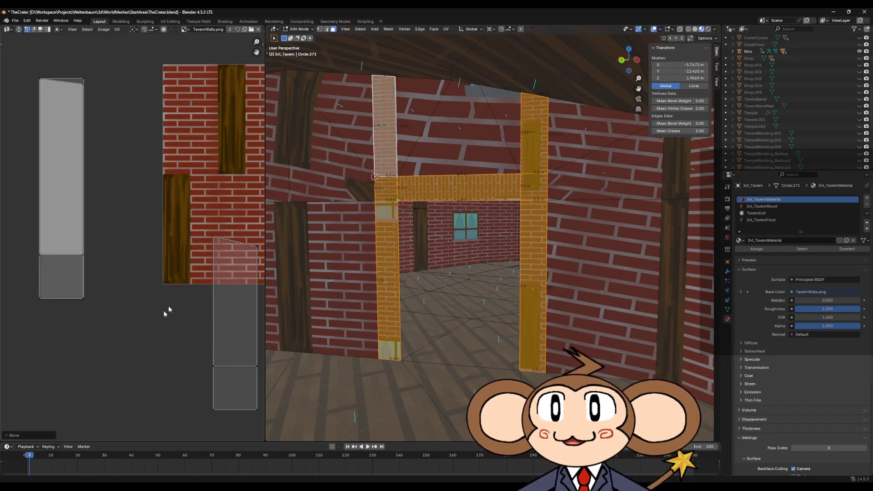
Move the remaining slanted-top UV island out of the stack and place it directly beside the other slanted-top island.
click(79, 297)
key(l)
key(g)
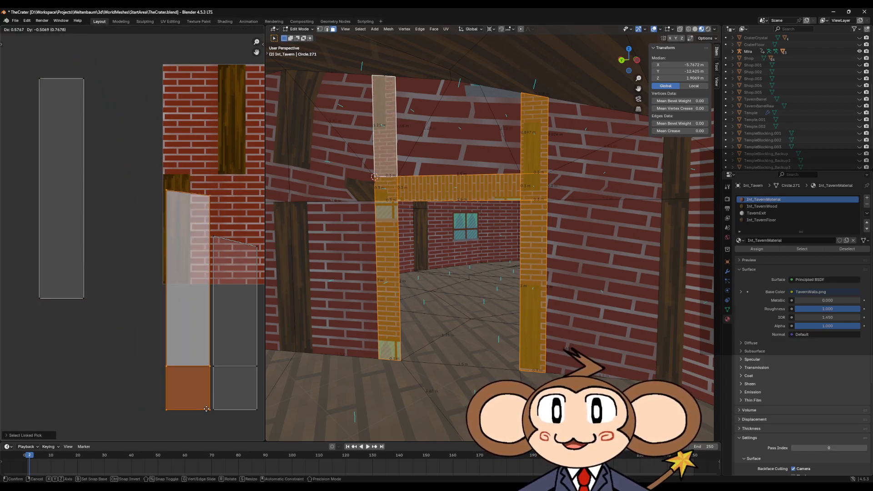
click(211, 411)
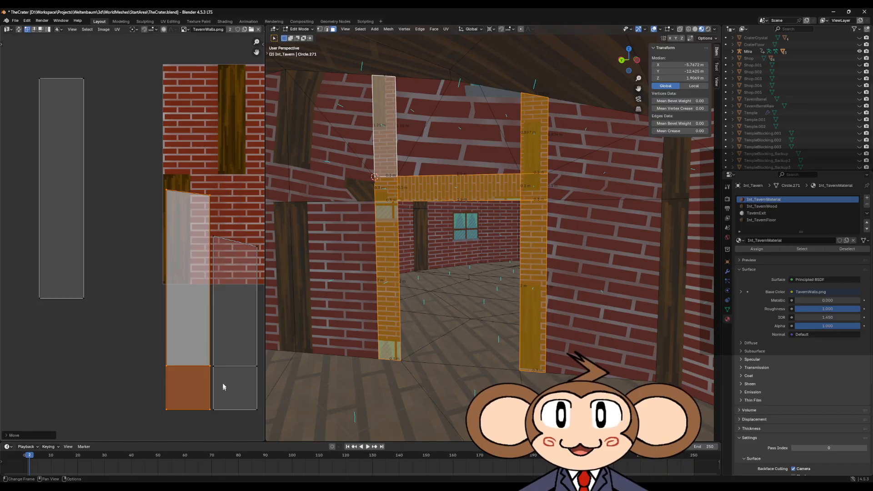
Select both slanted-top UV islands and move them so their lower-left corner meets the texture's lower-left corner.
middle_drag(200, 304, 130, 292)
drag(71, 135, 223, 423)
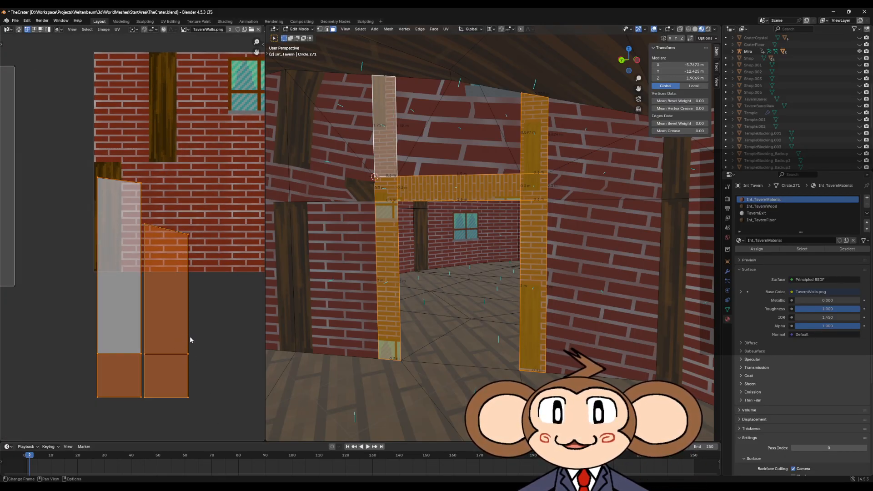
key(g)
click(181, 223)
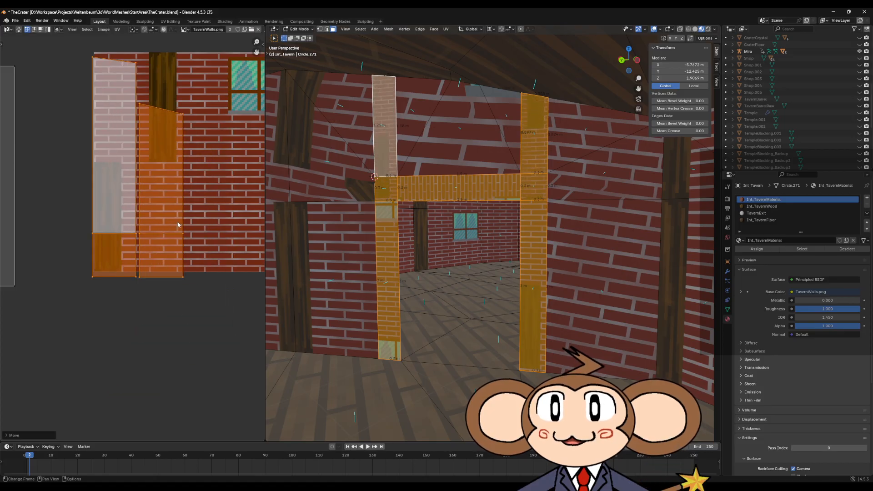
scroll(91, 335, up, 5)
scroll(152, 309, up, 8)
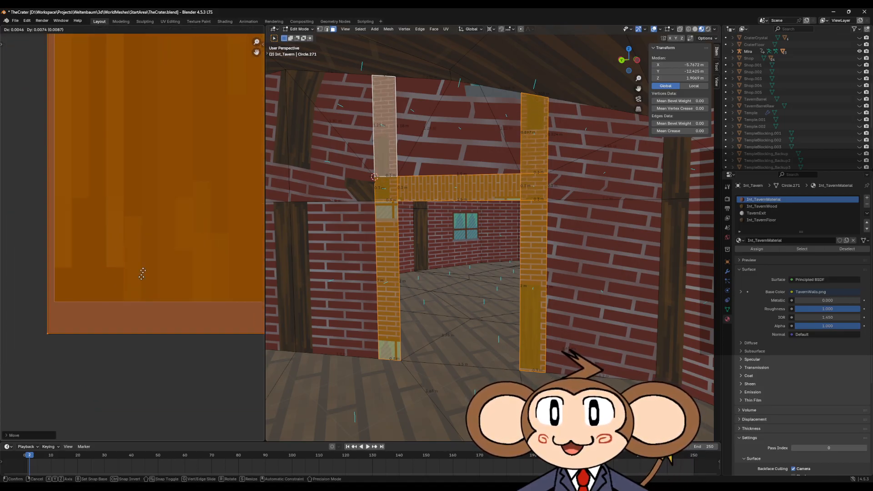
scroll(103, 328, down, 8)
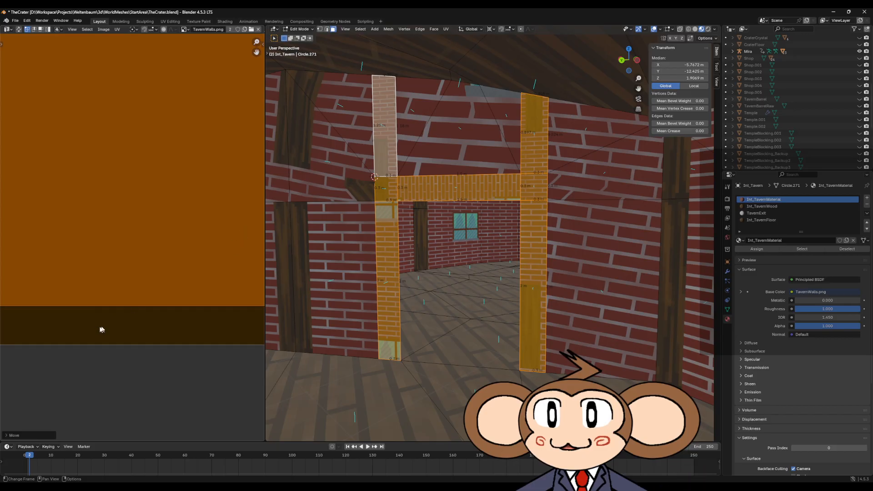
key(g)
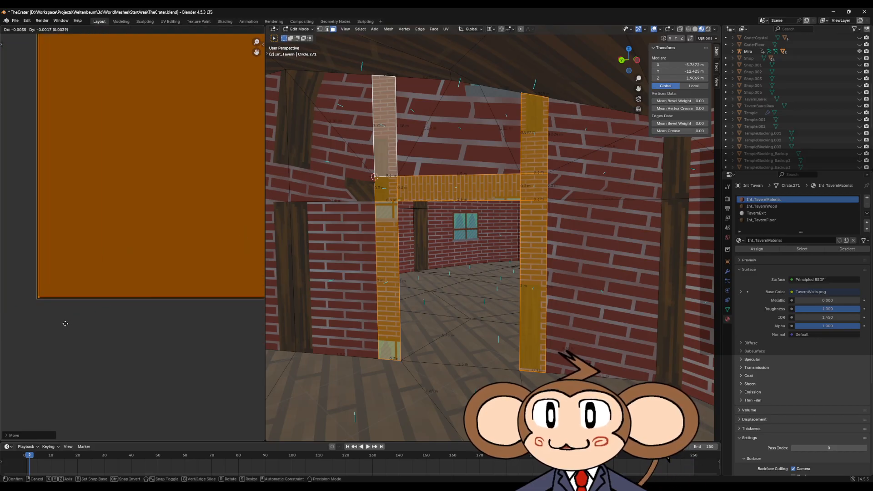
click(64, 324)
Select the islands' lower-left corner vertex and snap the 2D cursor to it.
drag(32, 287, 69, 312)
key(shift+s)
click(73, 342)
key(shift+s)
click(93, 375)
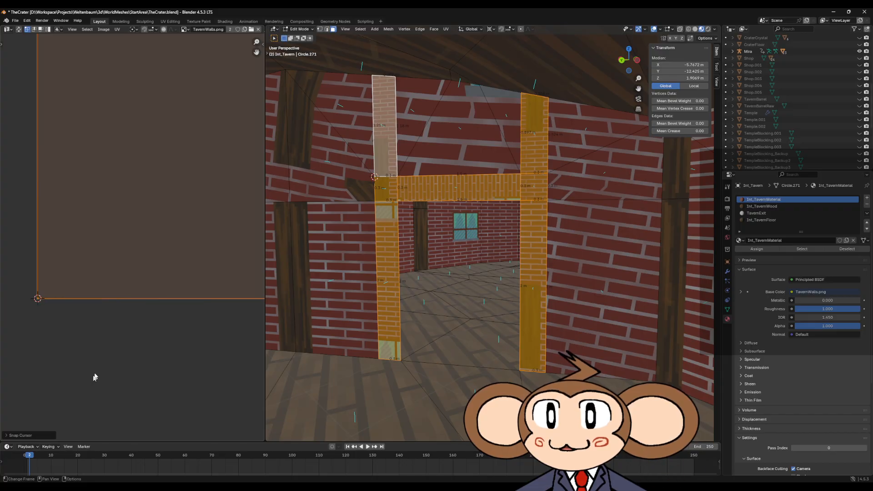
Select both slanted-top UV islands lying on the texture.
scroll(123, 346, down, 18)
scroll(144, 322, down, 4)
drag(128, 146, 202, 264)
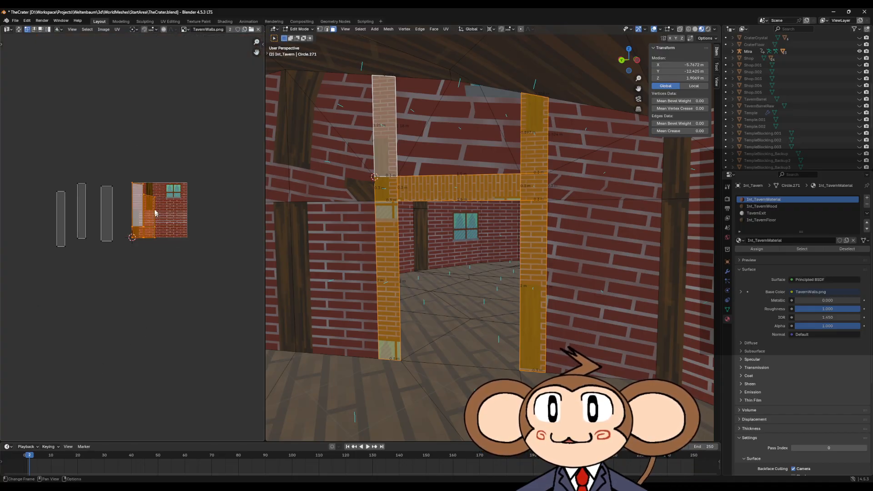
Try to scale both slanted-top islands down about their bounding box center.
scroll(156, 214, up, 4)
key(s)
click(178, 173)
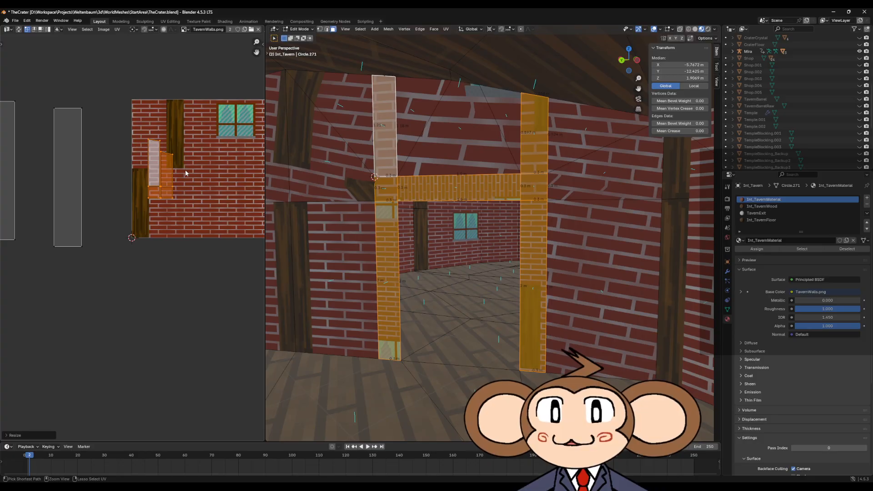
key(ctrl+z)
Set the UV pivot to 2D Cursor and scale both slanted-top islands down towards the texture's lower-left corner.
click(133, 29)
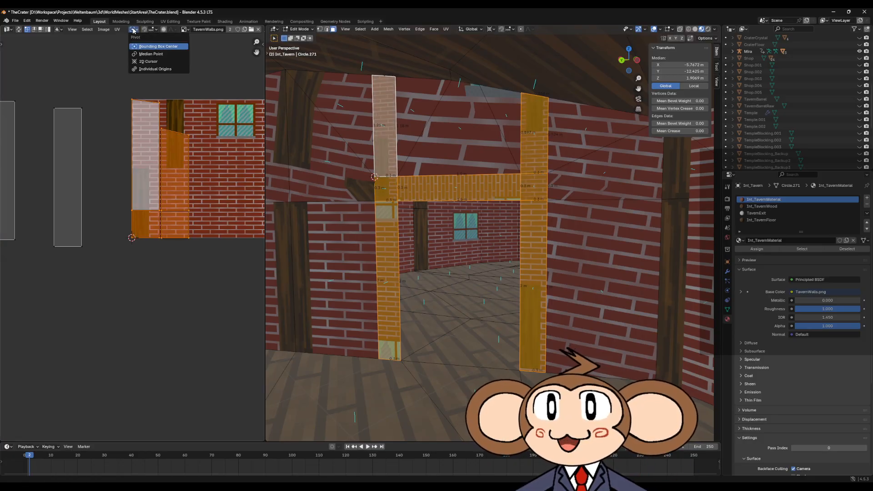
click(148, 61)
key(s)
click(173, 187)
scroll(150, 182, up, 7)
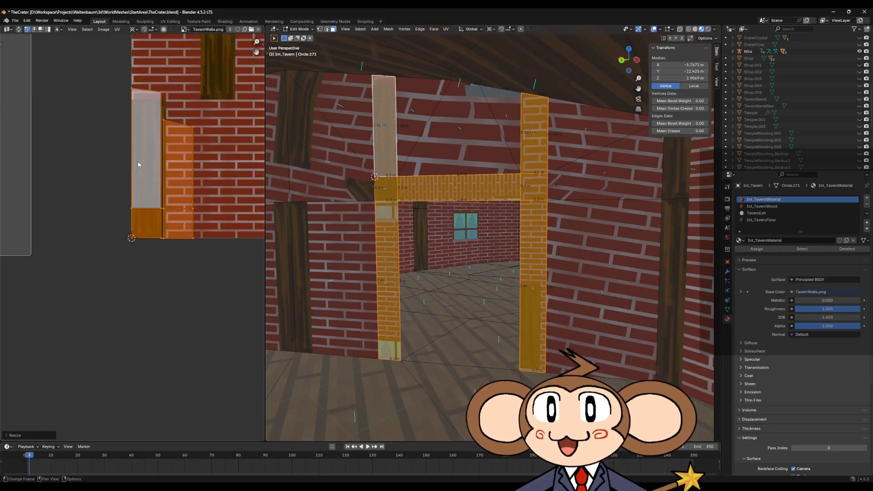
Fine-tune the scale of both islands about the 2D cursor so the first one matches the wood plank's width.
middle_drag(182, 94, 169, 109)
key(s)
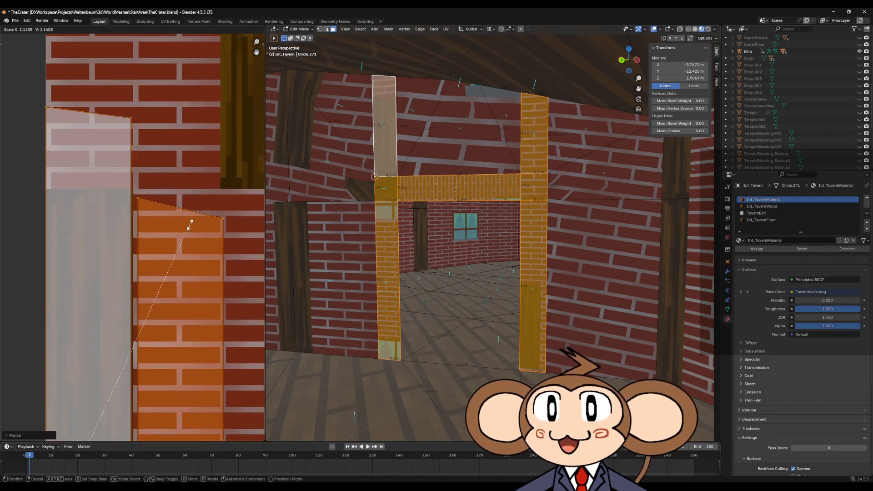
click(196, 220)
middle_drag(473, 204, 301, 237)
scroll(186, 287, down, 3)
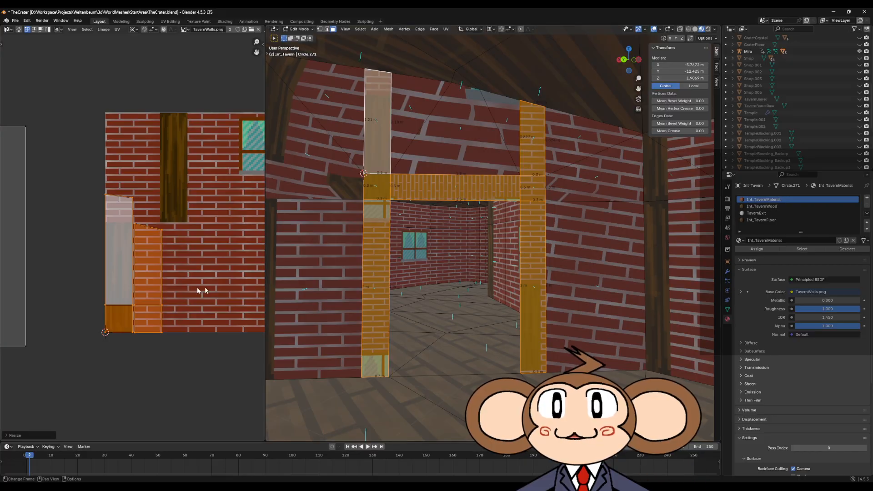
Select the slanted-top island lying on the bricks and move it along X onto the lower wood plank.
click(161, 233)
key(l)
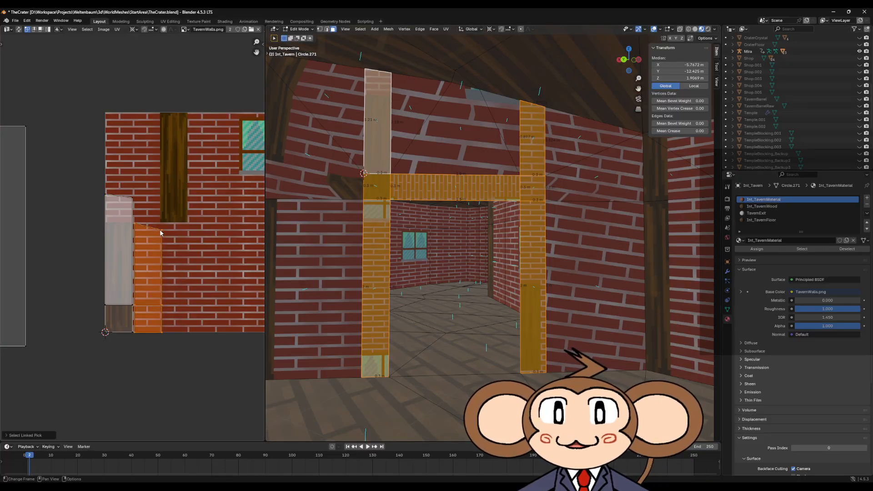
scroll(137, 246, up, 4)
key(g)
key(x)
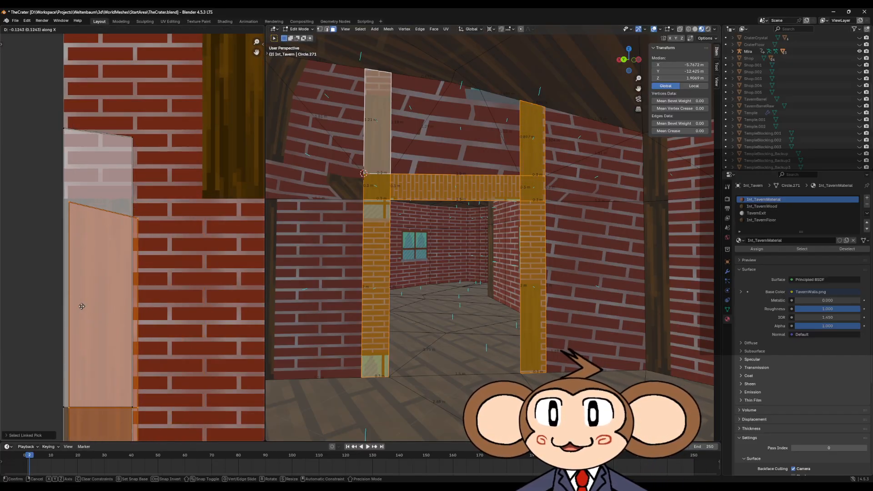
click(106, 372)
Nudge the moved island so its lower-left corner meets the 2D cursor, and preview the wood pillars in Object Mode.
scroll(106, 372, up, 6)
middle_drag(135, 399, 160, 335)
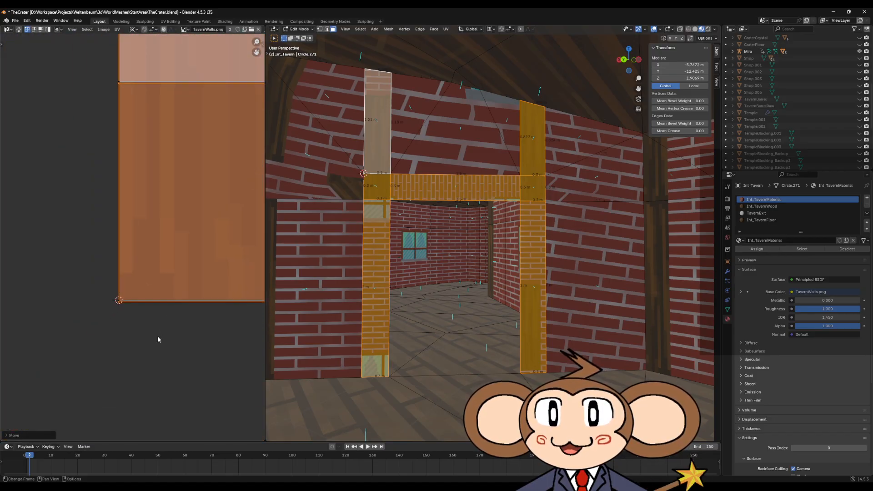
scroll(160, 336, up, 4)
middle_drag(152, 382, 153, 299)
scroll(154, 298, up, 3)
middle_drag(146, 368, 157, 159)
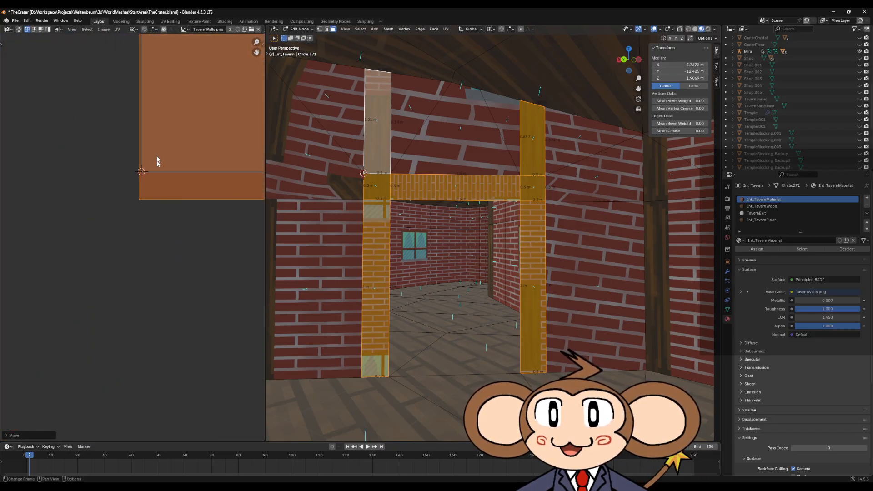
key(g)
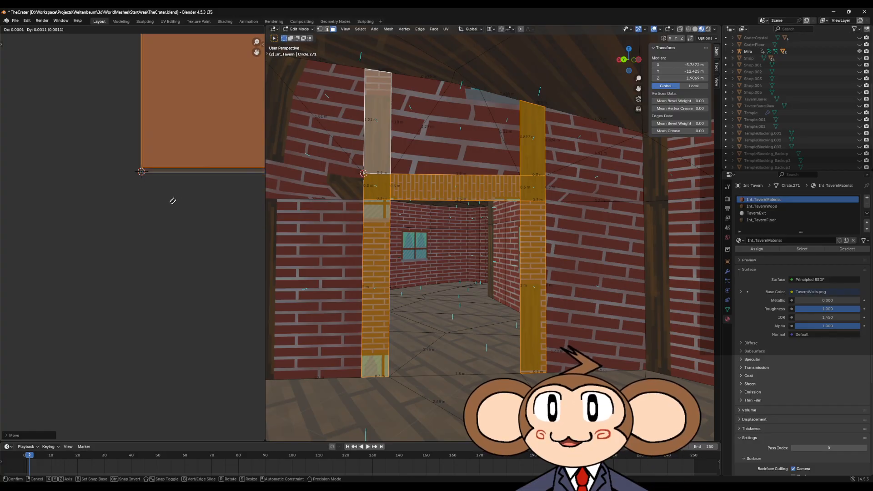
click(173, 202)
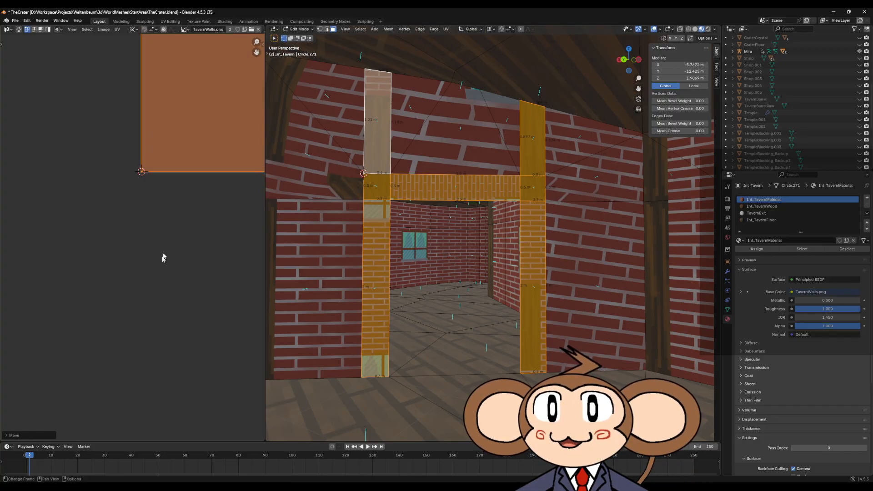
key(Tab)
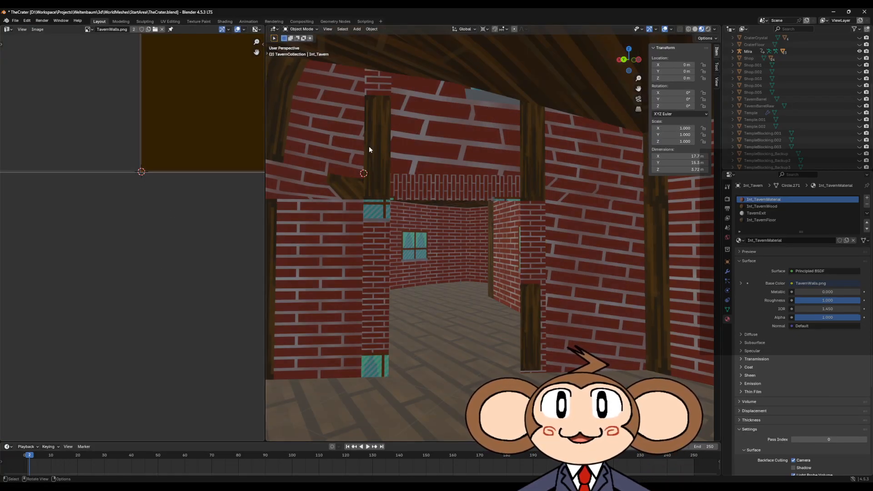
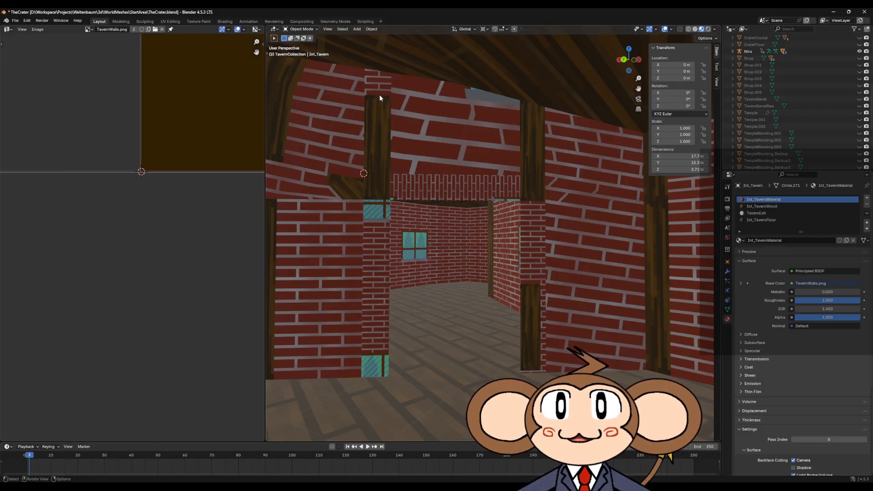
scroll(158, 265, up, 4)
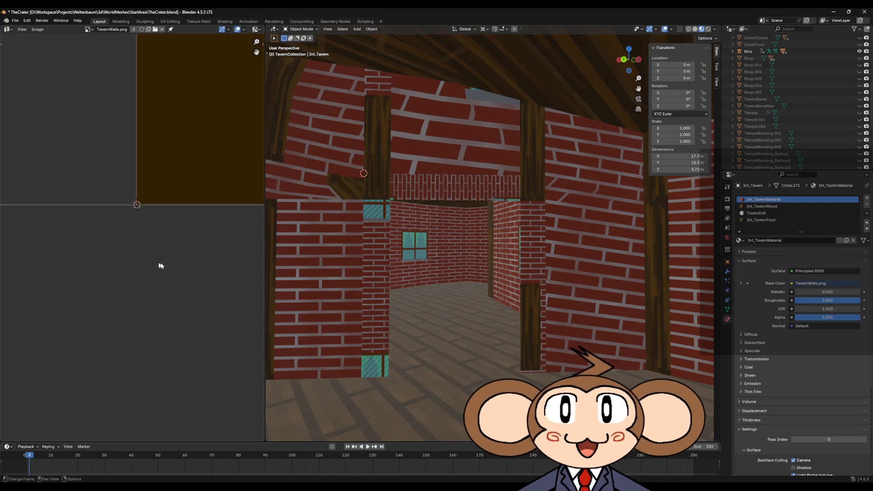
scroll(225, 263, down, 4)
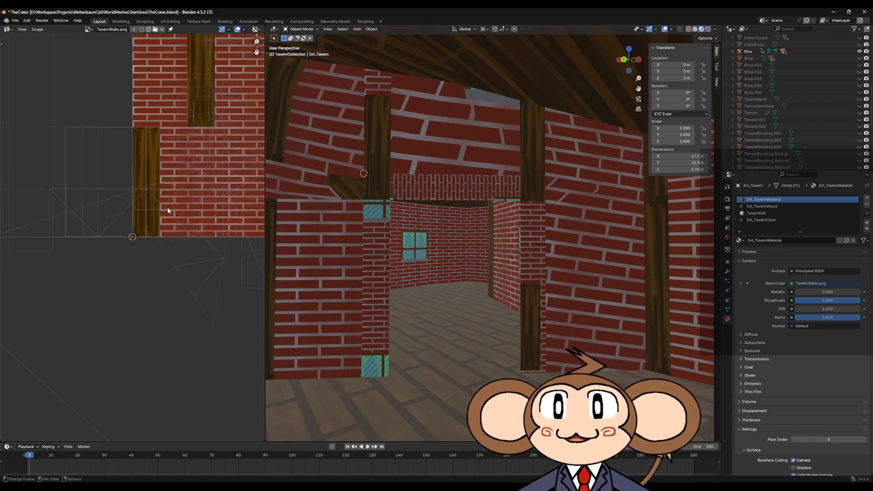
Scale the slanted-top islands along Y to fit within the wood plank's height, and return to Object Mode.
key(Tab)
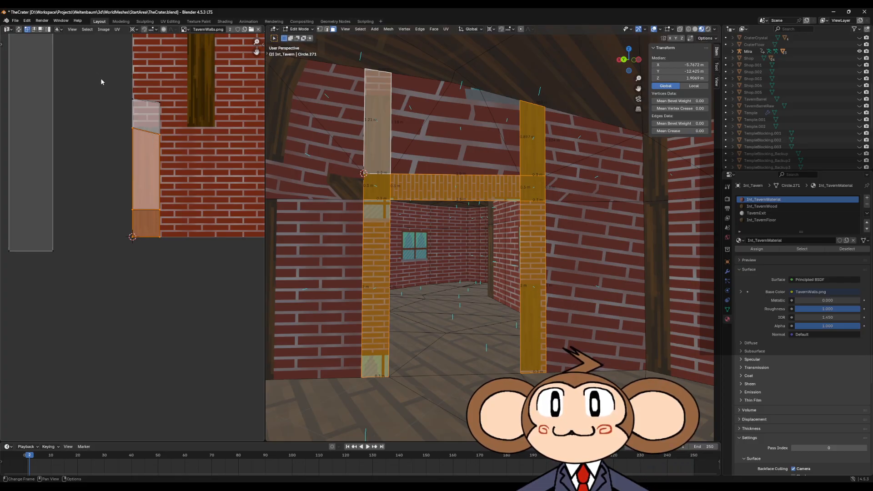
scroll(132, 237, up, 2)
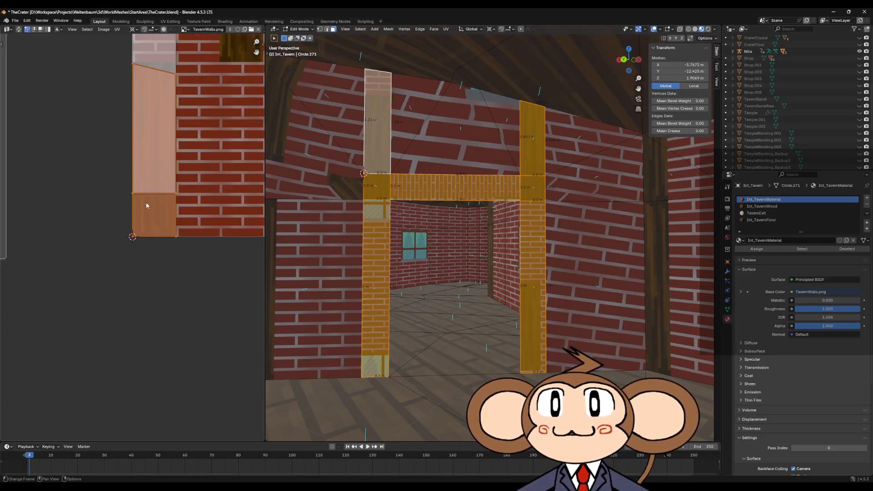
scroll(147, 206, down, 5)
scroll(156, 272, up, 2)
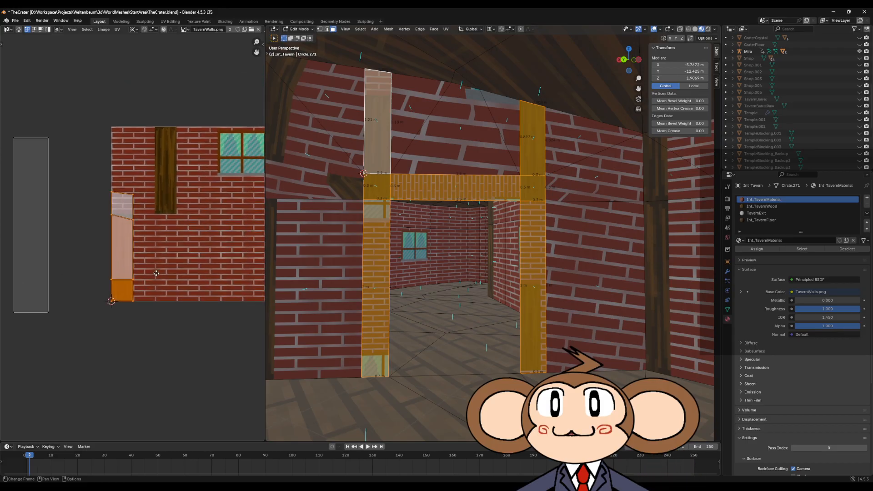
scroll(133, 211, up, 4)
scroll(132, 218, up, 3)
middle_drag(131, 227, 211, 249)
key(s)
key(y)
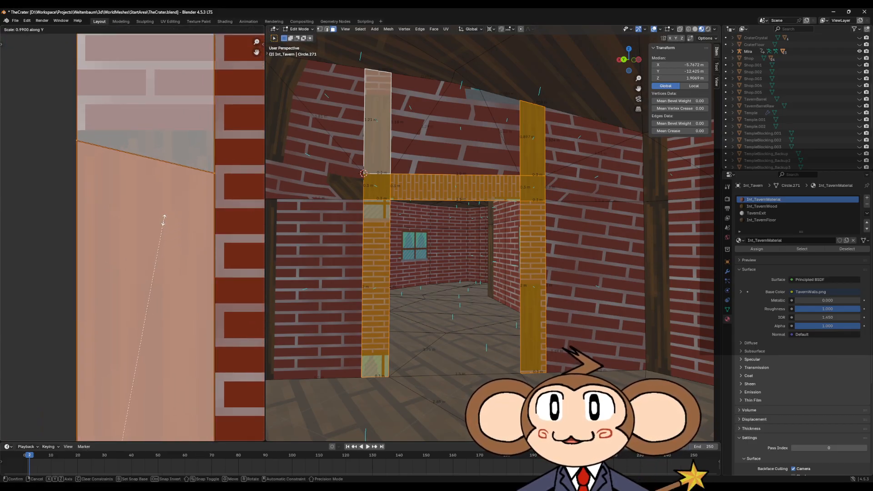
click(112, 307)
key(Tab)
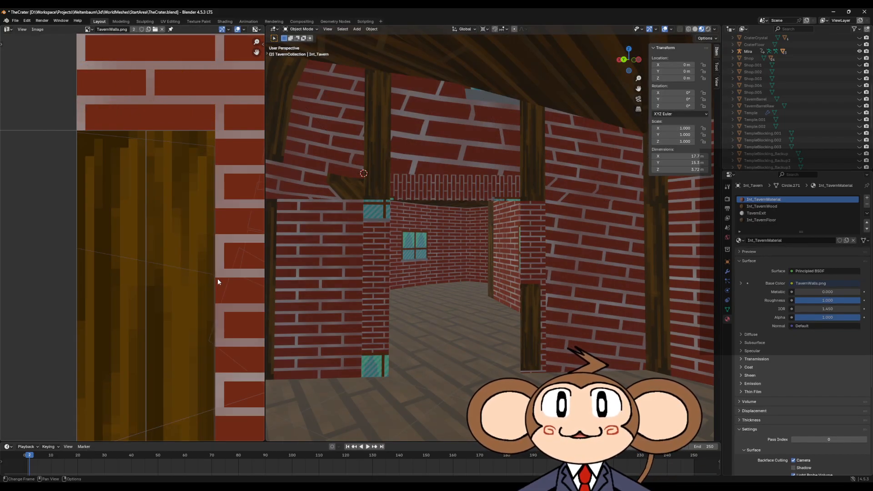
scroll(217, 278, down, 12)
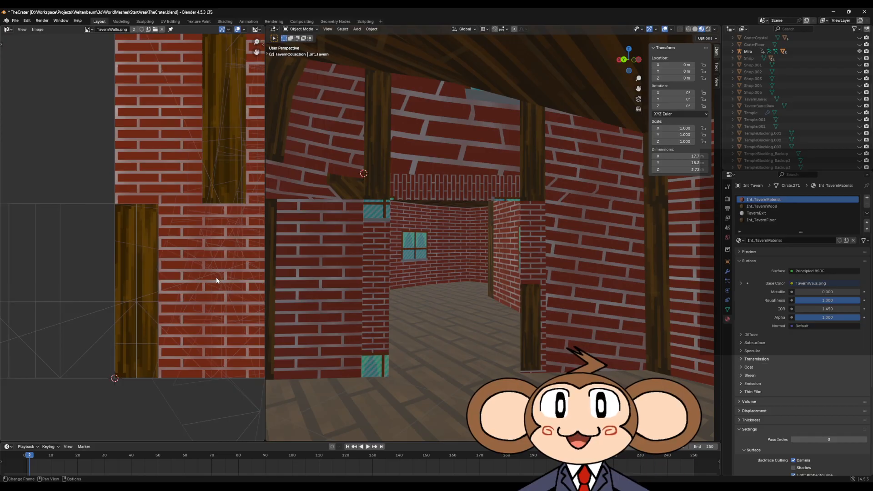
Return to Edit Mode and move the two narrow pillar islands so they lie stacked on each other left of the texture.
middle_drag(157, 268, 209, 260)
key(Tab)
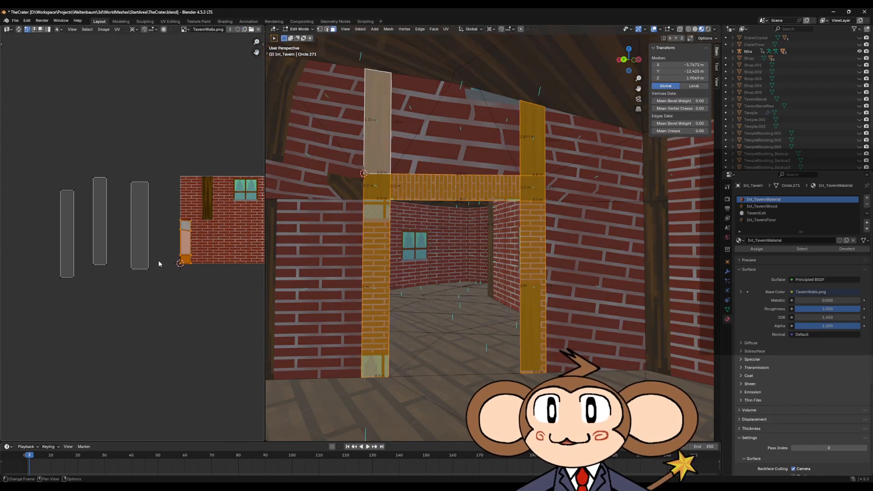
click(166, 296)
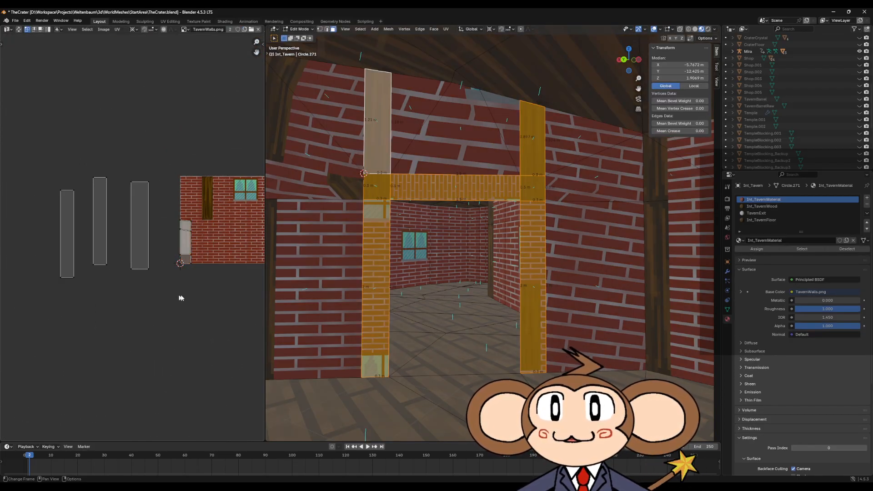
scroll(203, 297, up, 2)
middle_drag(237, 274, 259, 271)
click(96, 138)
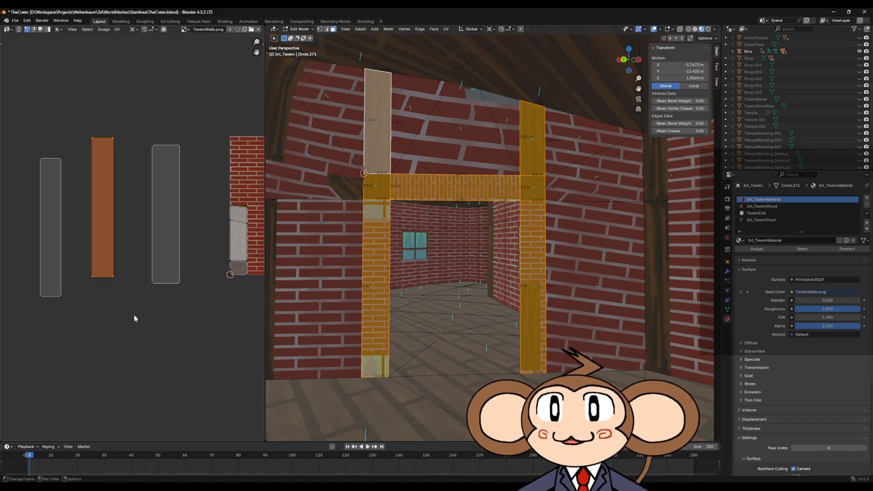
key(g)
click(108, 322)
drag(18, 138, 69, 301)
key(g)
click(97, 299)
middle_drag(98, 291, 81, 292)
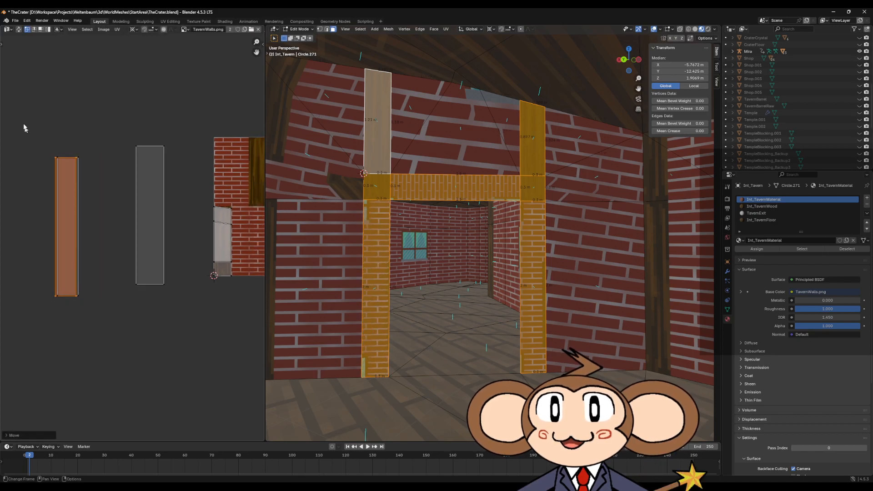
Move both stacked narrow islands below the texture's edge and snap the 2D cursor to the upper-left corner of the plank islands.
key(g)
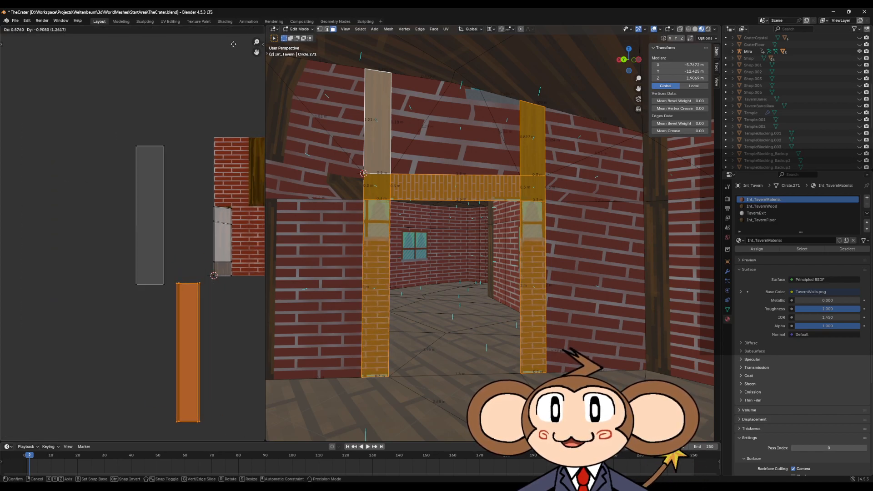
click(228, 432)
middle_drag(226, 326, 158, 318)
scroll(159, 309, up, 6)
middle_drag(190, 244, 173, 254)
scroll(173, 255, down, 1)
click(136, 144)
key(shift+s)
click(153, 182)
Snap the upper-left vertices of the stacked narrow islands to the 2D cursor.
scroll(86, 272, down, 3)
drag(63, 281, 83, 302)
key(shift+s)
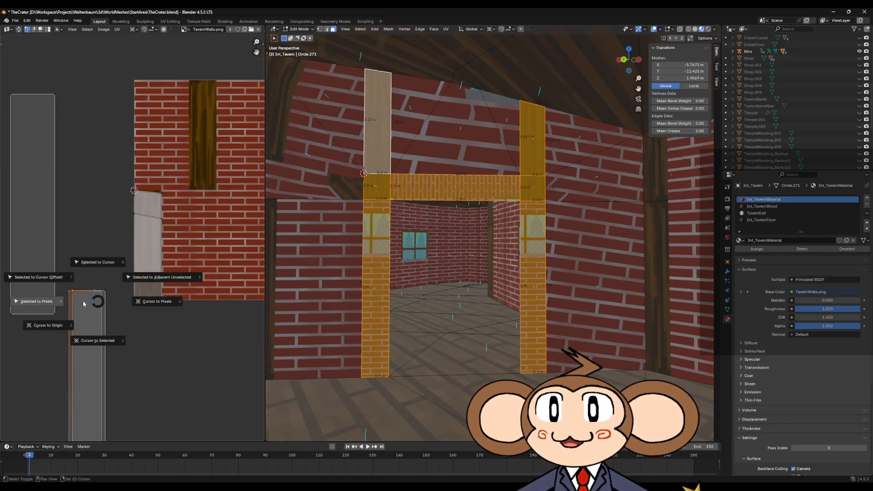
click(91, 261)
middle_drag(154, 341, 135, 320)
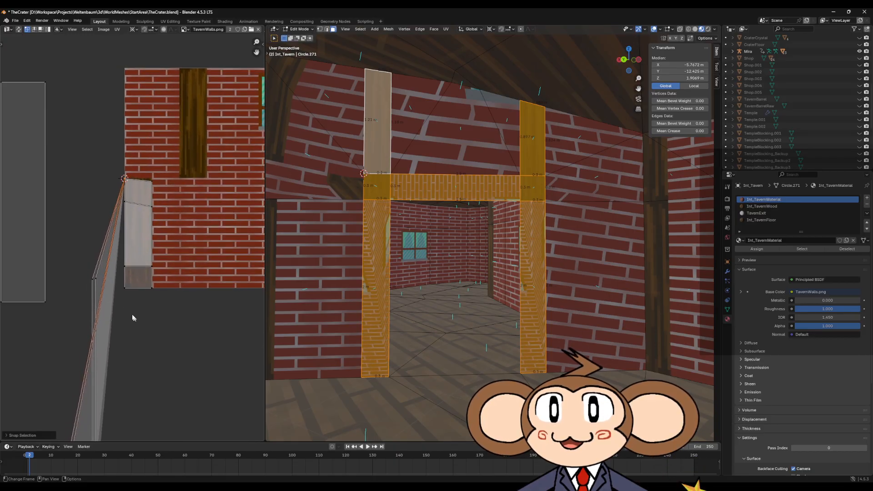
Scale the narrow islands' upper-right vertices to 0 along Y so they align with the 2D cursor's height.
drag(103, 295, 104, 298)
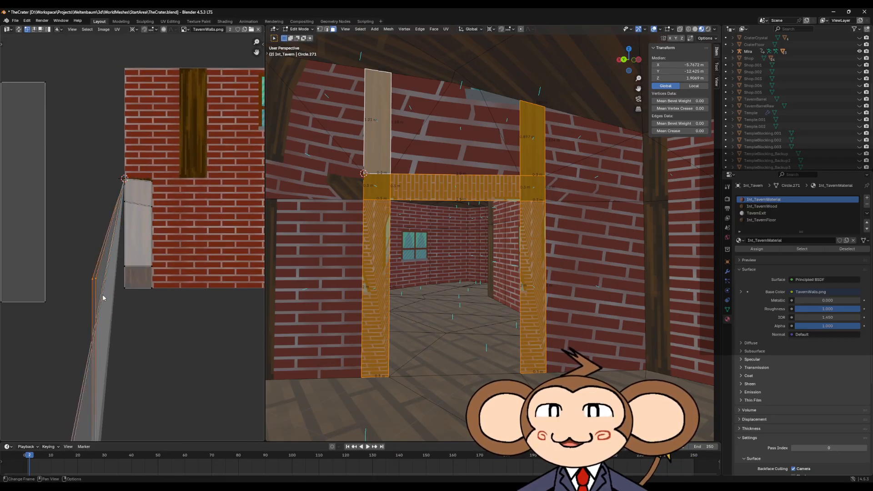
key(s)
key(y)
key(0)
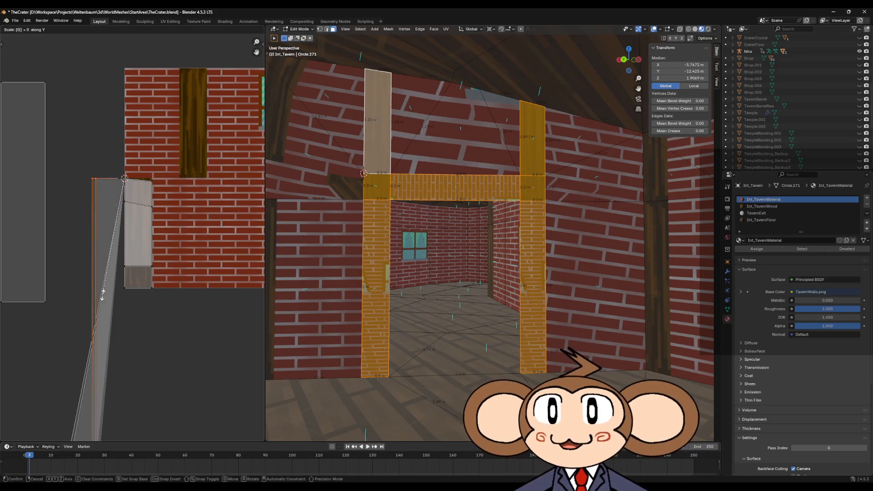
key(Return)
Snap the 2D cursor to the plank's lower-right corner and snap the narrow islands' lower-right vertices to it.
middle_drag(104, 298, 111, 244)
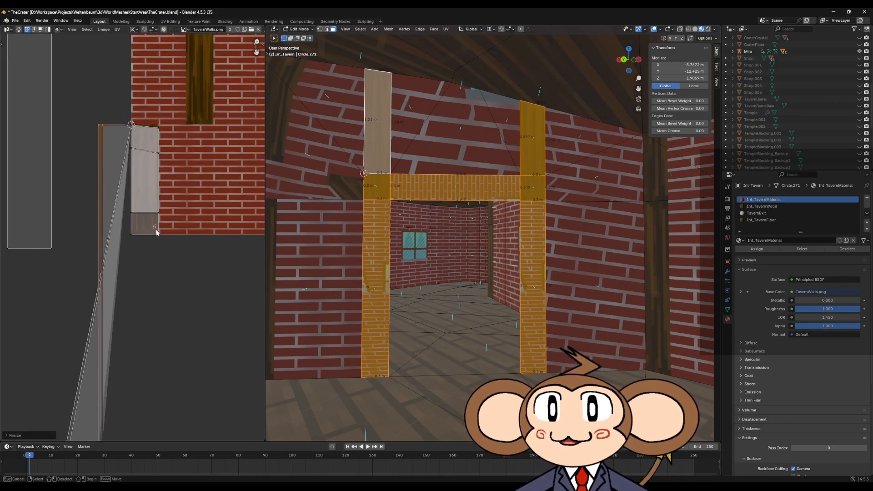
key(shift+s)
click(173, 275)
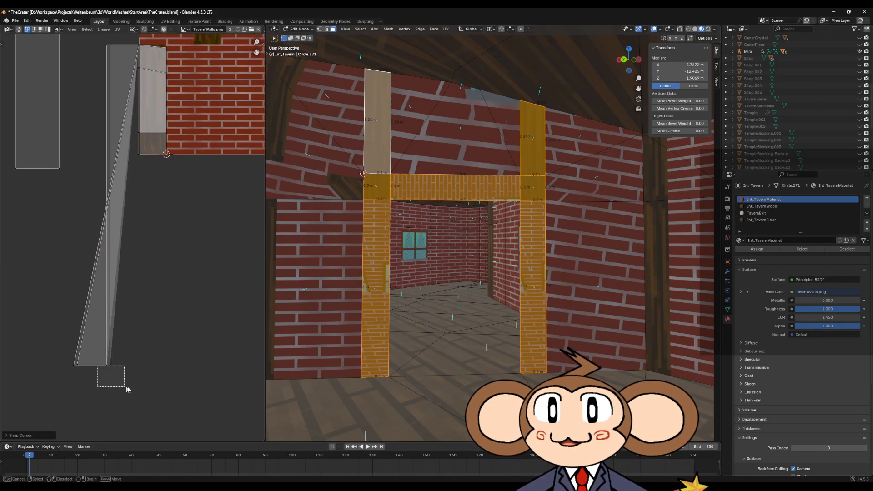
middle_drag(117, 370, 148, 432)
key(shift+s)
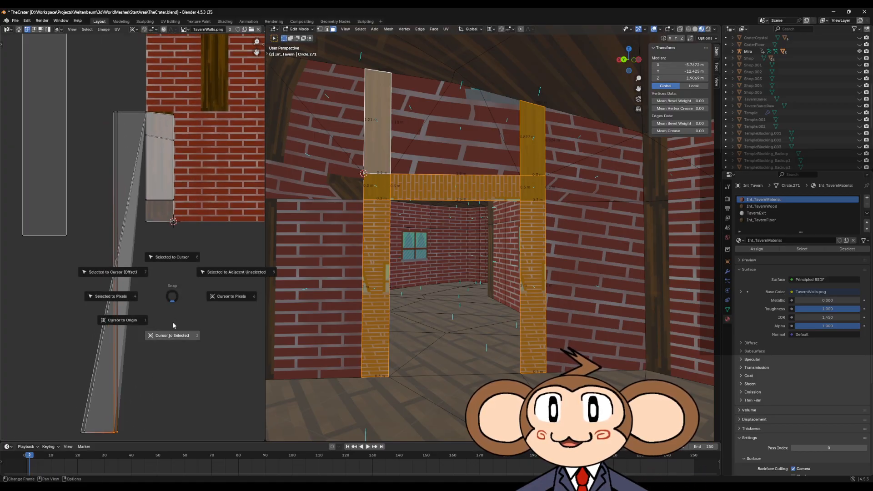
click(172, 258)
middle_drag(172, 257, 169, 297)
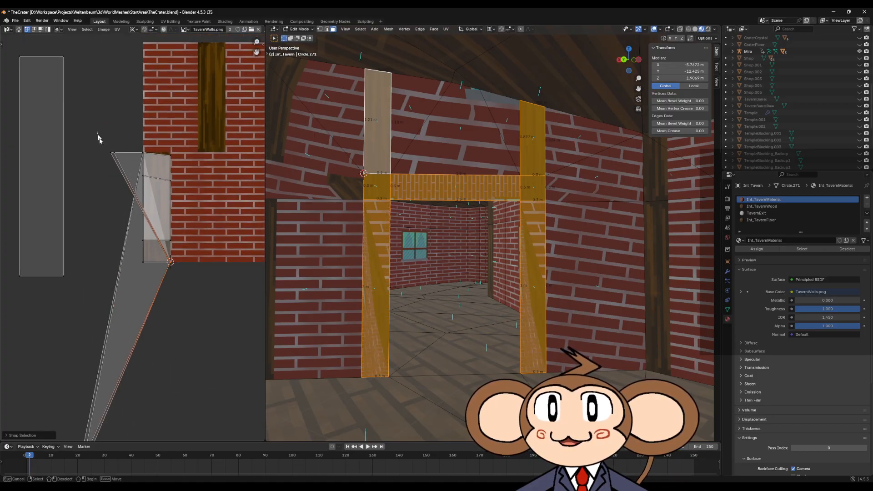
Scale the narrow islands' upper-right vertices to 0 along X so they line up with the plank's right edge.
key(s)
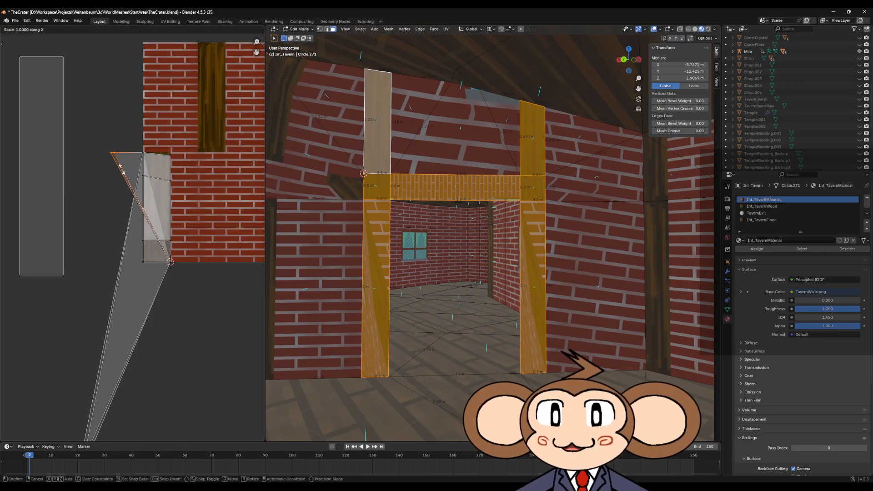
key(x)
key(0)
key(Return)
Snap the narrow islands' lower-left vertices to the plank's lower-left corner via the 2D cursor, and preview the pillars in Object Mode.
drag(154, 272, 153, 271)
key(shift+s)
click(153, 310)
middle_drag(134, 384, 136, 289)
drag(31, 323, 146, 399)
key(shift+s)
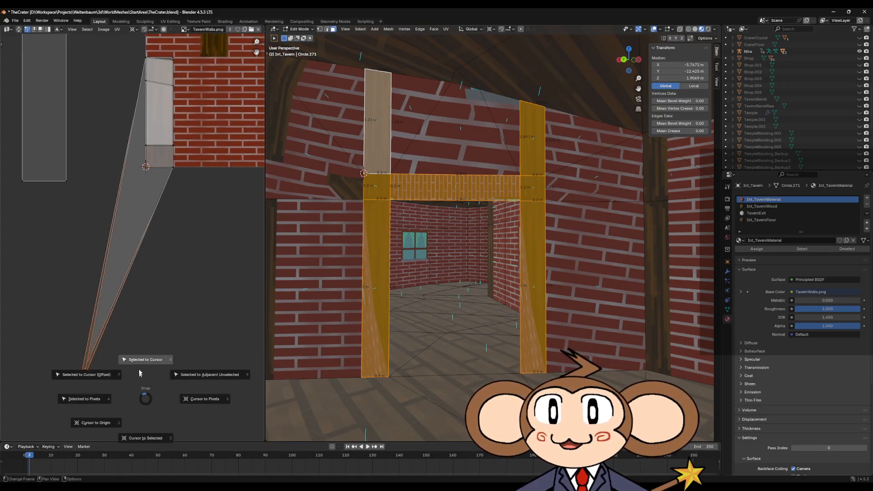
click(143, 364)
key(Tab)
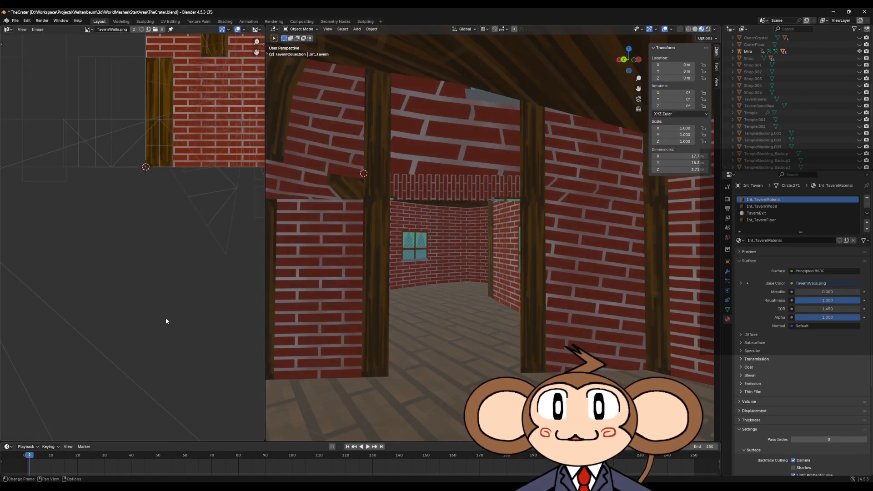
Back in Edit Mode, snap the wide beam island's upper-left vertex to the plank's upper-left corner using the 2D cursor.
middle_drag(157, 226, 153, 300)
key(Tab)
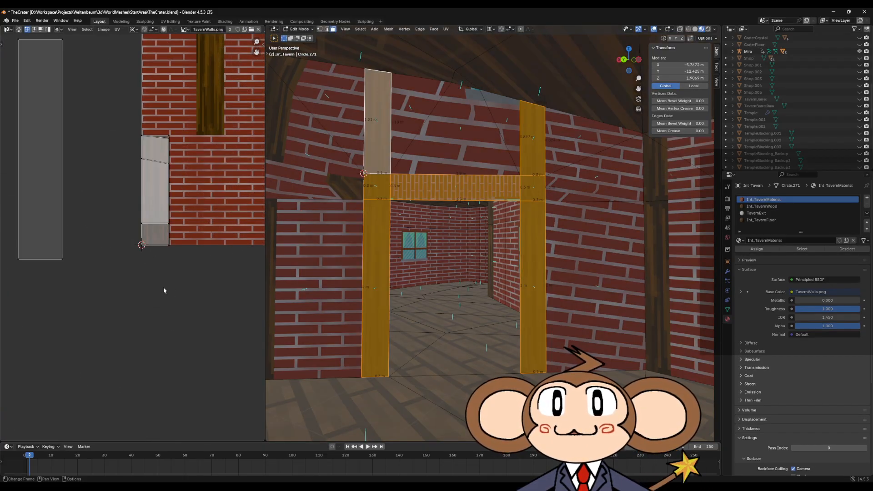
scroll(162, 285, down, 2)
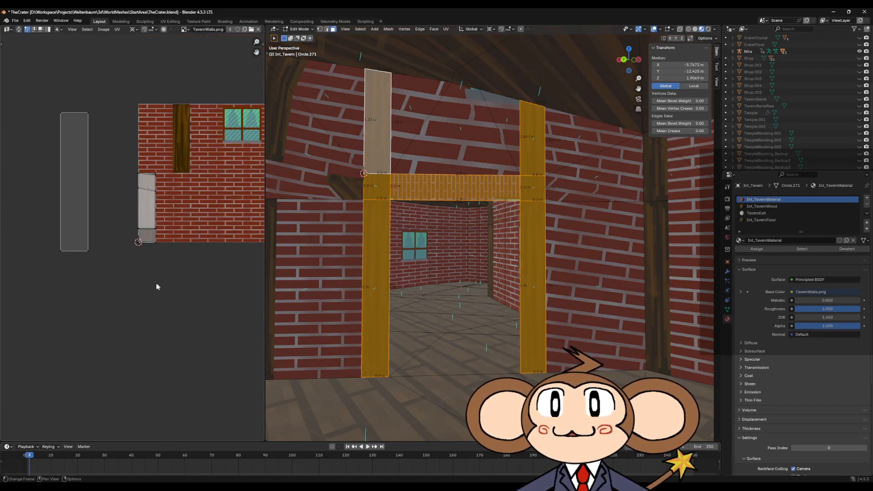
scroll(82, 122, up, 2)
drag(138, 117, 145, 139)
key(shift+s)
click(129, 149)
middle_drag(129, 149, 133, 185)
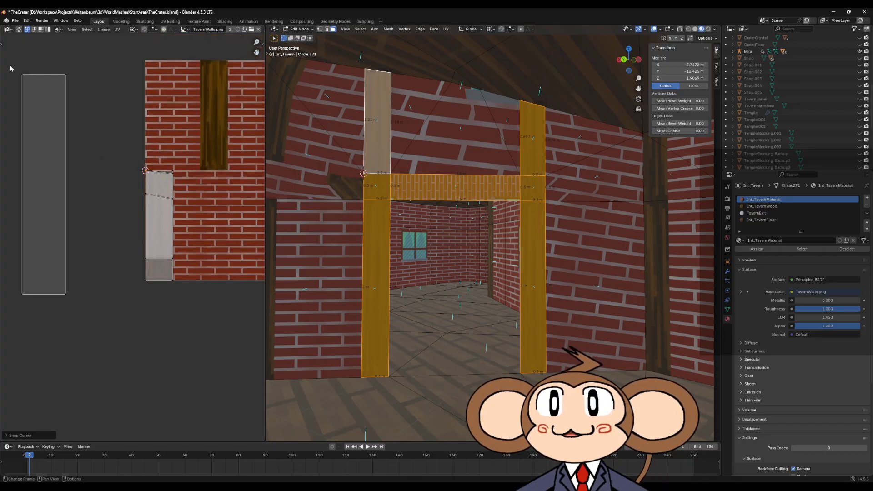
key(shift+s)
click(93, 58)
Snap the beam island's upper-right vertex to the plank's upper-right corner using the 2D cursor.
key(shift+s)
click(174, 205)
click(66, 74)
key(shift+s)
click(97, 66)
Snap the beam island's lower-left vertex to the plank's lower-left corner using the 2D cursor.
click(146, 279)
key(shift+s)
click(150, 300)
click(22, 292)
key(shift+s)
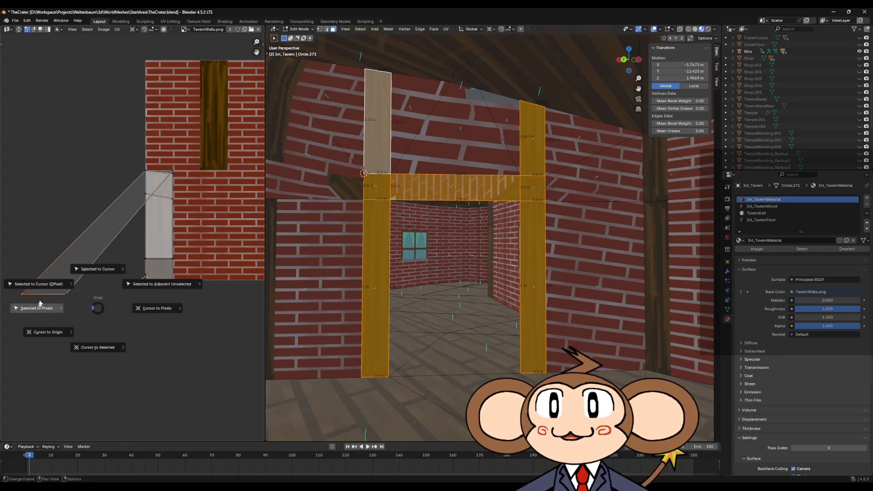
click(86, 269)
Snap the beam island's lower-right vertex to the plank's lower-right corner via the 2D cursor, and preview the beam in Object Mode.
click(174, 282)
key(shift+s)
click(175, 326)
drag(48, 272, 83, 313)
key(shift+s)
click(93, 274)
key(Tab)
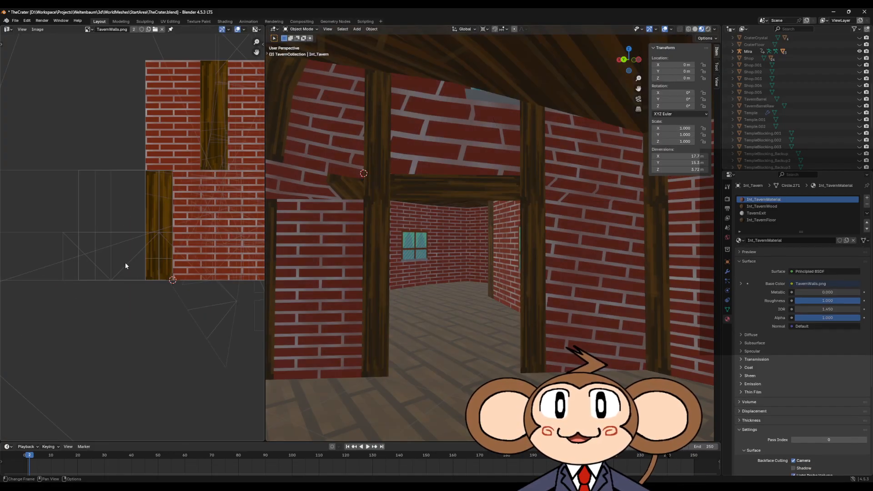
In Edit Mode, select a plain brick wall panel left of the doorway together with the slanted-brick panel right of it.
scroll(421, 268, up, 1)
mouse_move(421, 267)
middle_down()
mouse_move(387, 278)
mouse_move(436, 266)
mouse_move(430, 275)
middle_up()
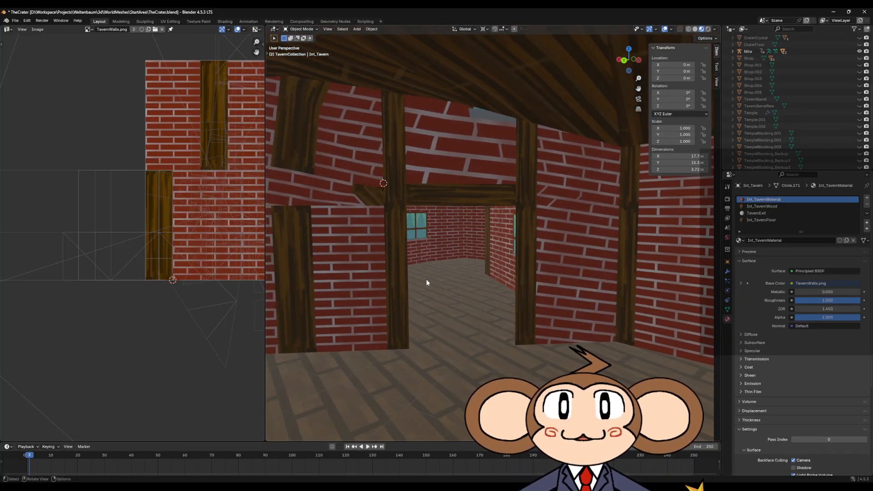
scroll(427, 280, up, 3)
scroll(426, 279, up, 2)
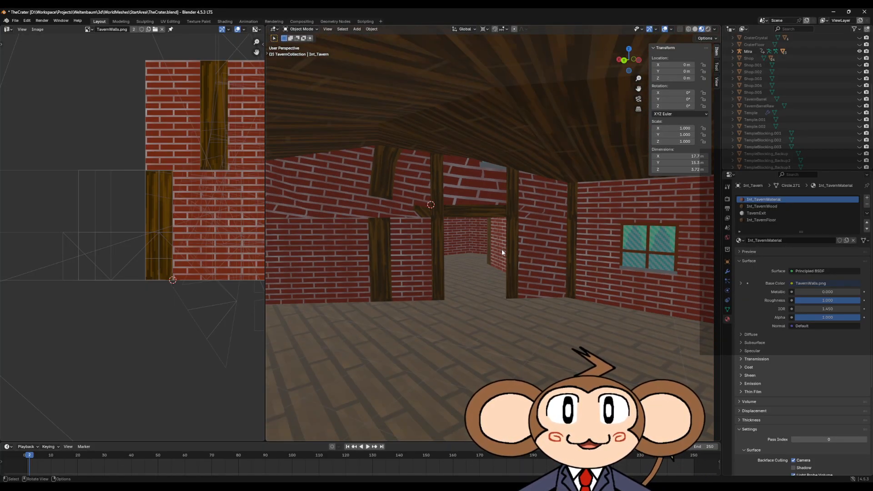
scroll(502, 253, up, 1)
key(Tab)
click(545, 266)
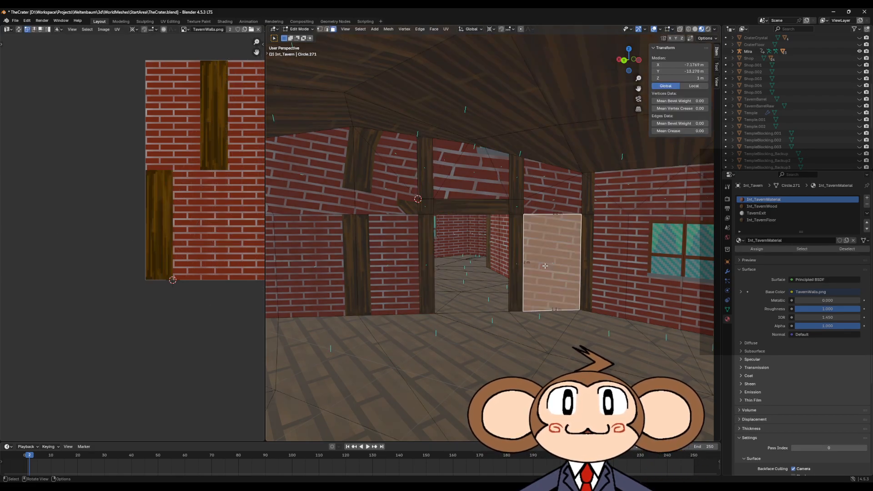
scroll(516, 273, down, 4)
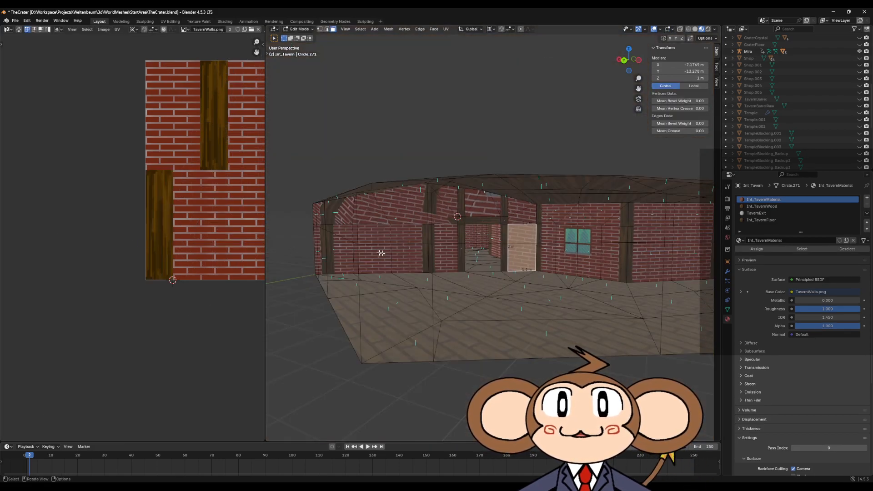
scroll(369, 256, up, 4)
click(370, 260)
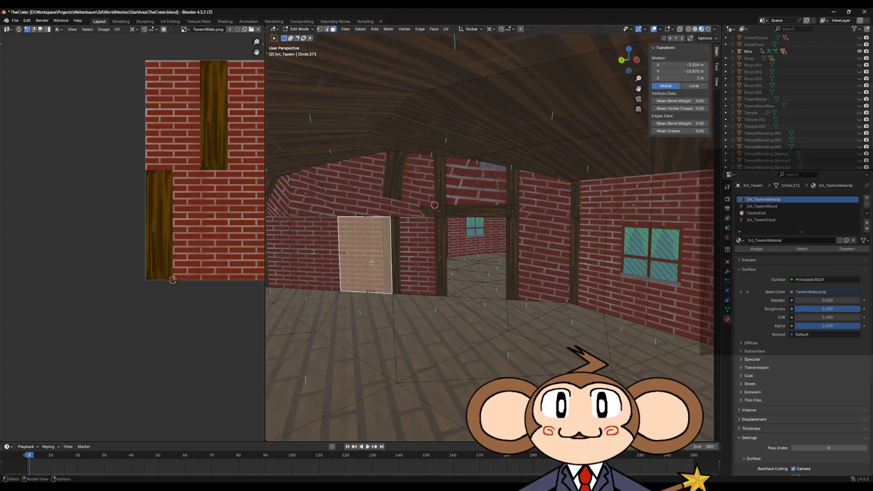
click(323, 256)
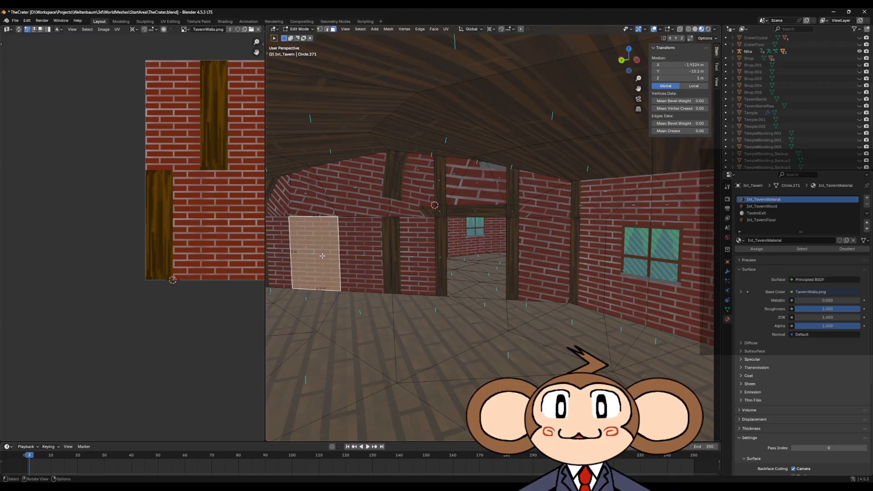
shift+click(547, 247)
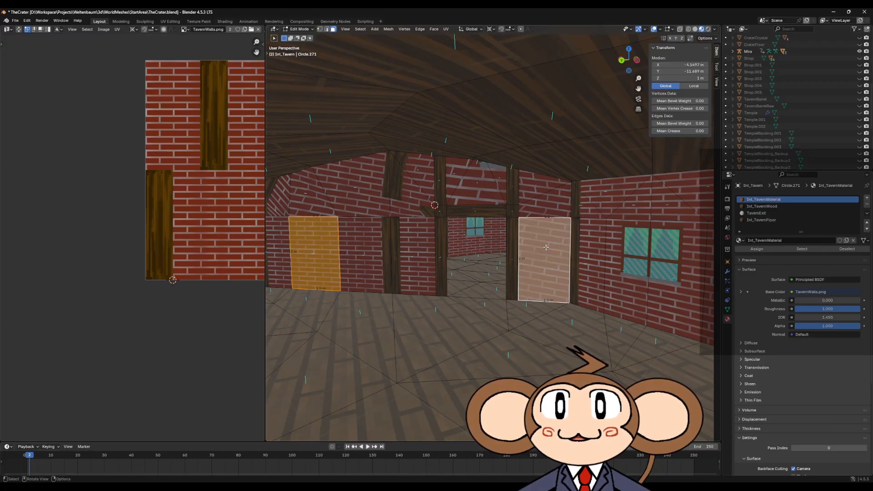
Snap the slanted panel island's lower-right vertex to the rectangular panel island's lower-right corner using the 2D cursor.
scroll(111, 240, down, 6)
scroll(84, 259, up, 8)
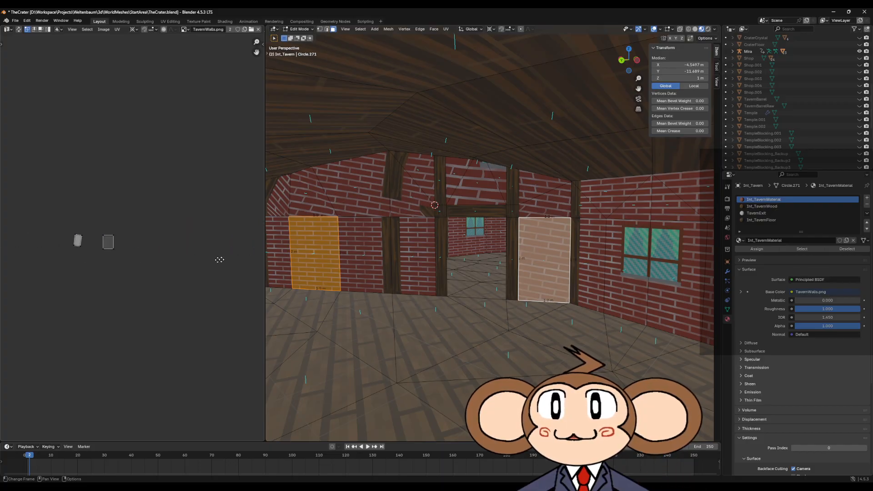
key(b)
drag(181, 247, 196, 262)
key(shift+s)
click(195, 300)
drag(70, 234, 94, 255)
key(shift+s)
click(99, 220)
Snap the slanted panel island's upper-right vertex to the rectangular island's upper-right corner using the 2D cursor.
drag(174, 195, 200, 225)
key(shift+s)
click(201, 259)
drag(80, 199, 101, 217)
key(shift+s)
click(101, 217)
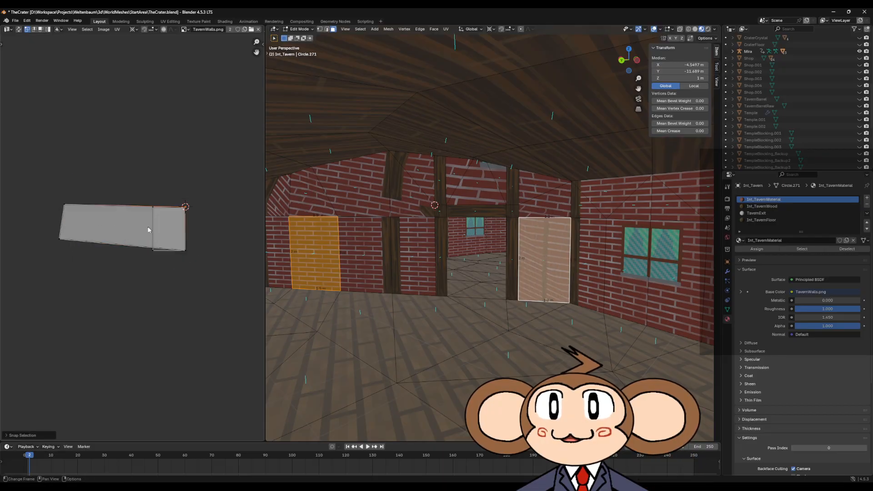
Snap the slanted panel island's lower-left vertex to the rectangular island's lower-left corner using the 2D cursor.
key(shift+s)
click(142, 247)
drag(143, 247, 163, 269)
key(shift+s)
click(168, 300)
drag(28, 225, 72, 245)
key(shift+s)
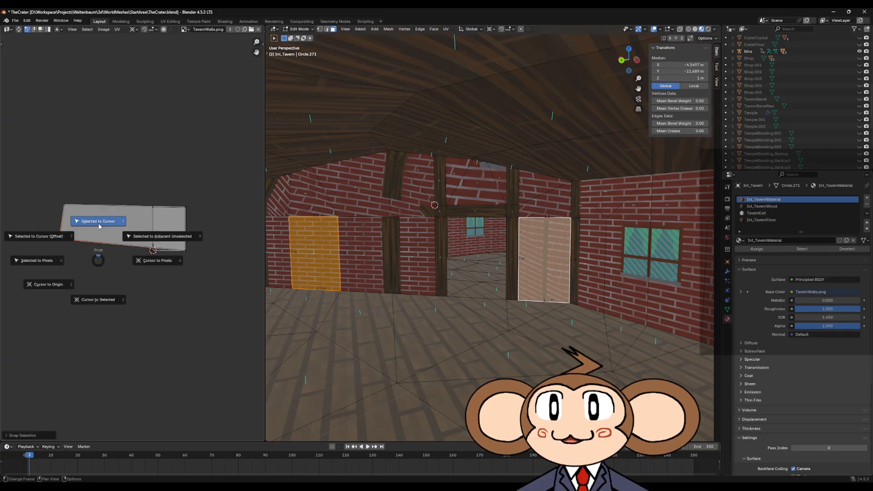
click(98, 224)
Snap the slanted panel island's upper-left vertex to the rectangular island's upper-left corner using the 2D cursor.
drag(142, 194, 162, 220)
key(shift+s)
click(158, 254)
drag(32, 169, 59, 200)
key(shift+s)
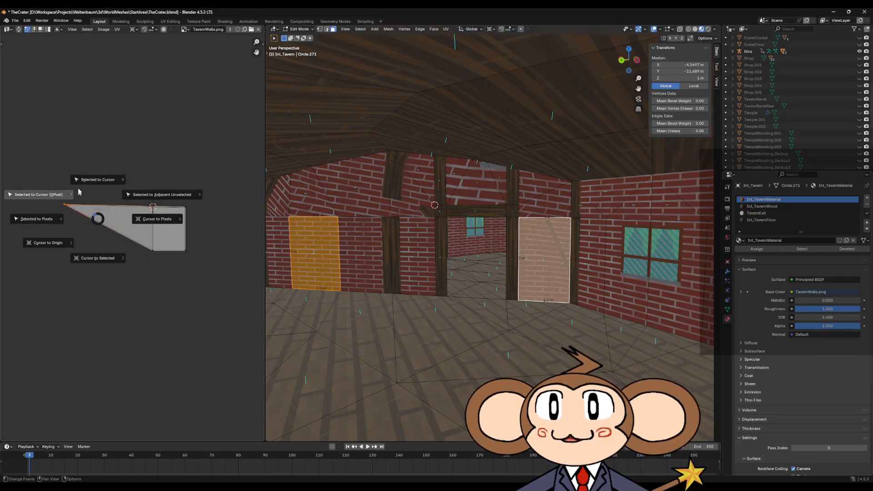
click(98, 185)
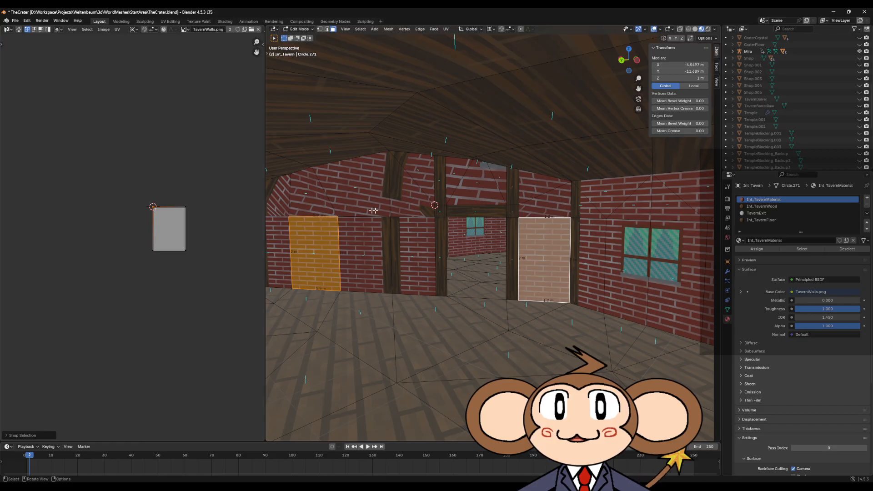
Examine the wall panels around the room's far corner to compare how their UVs sit on the bricks and pillars.
middle_drag(356, 230, 487, 276)
click(397, 231)
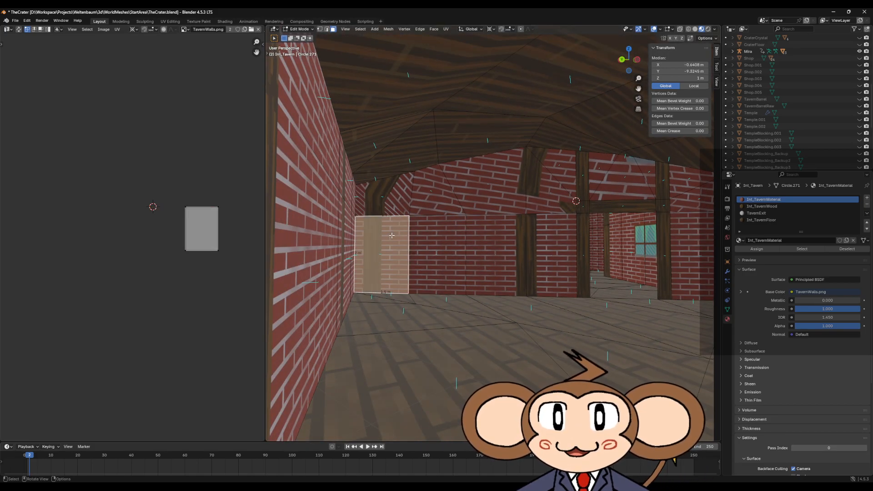
scroll(394, 236, up, 2)
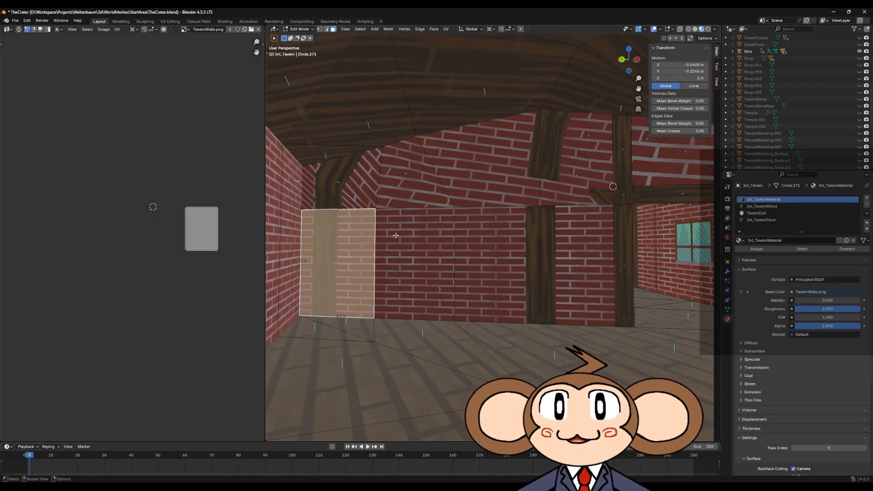
scroll(381, 215, down, 3)
middle_drag(380, 220, 349, 227)
click(368, 234)
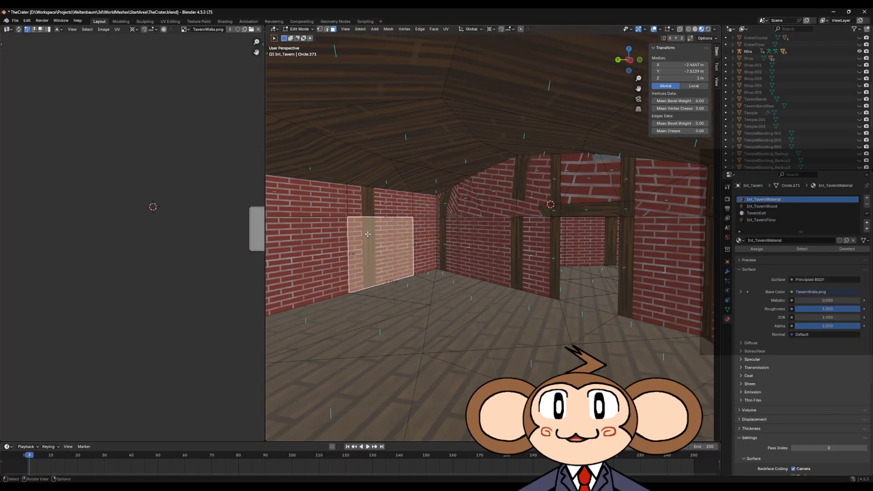
click(368, 207)
click(372, 247)
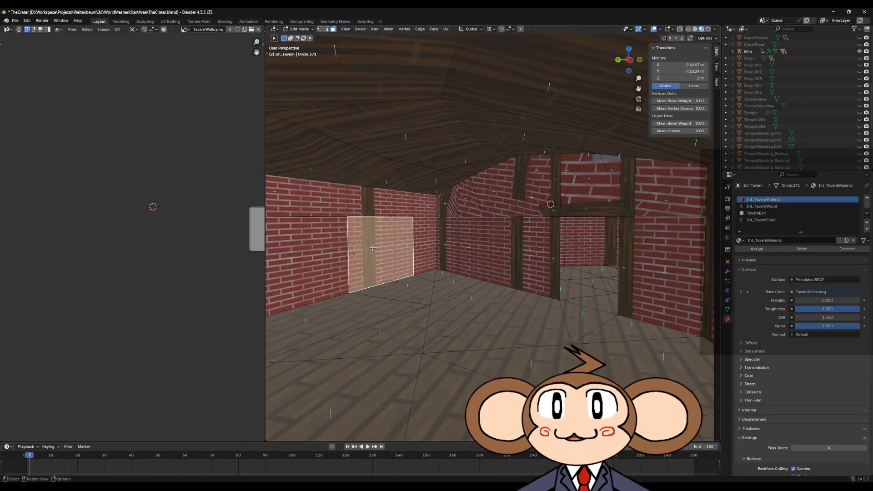
click(445, 240)
middle_drag(446, 241, 480, 242)
click(406, 207)
middle_drag(406, 208, 382, 196)
Select the upper and lower corner wall panels and move the upper panel's UV island clear of the lower panel's.
click(382, 196)
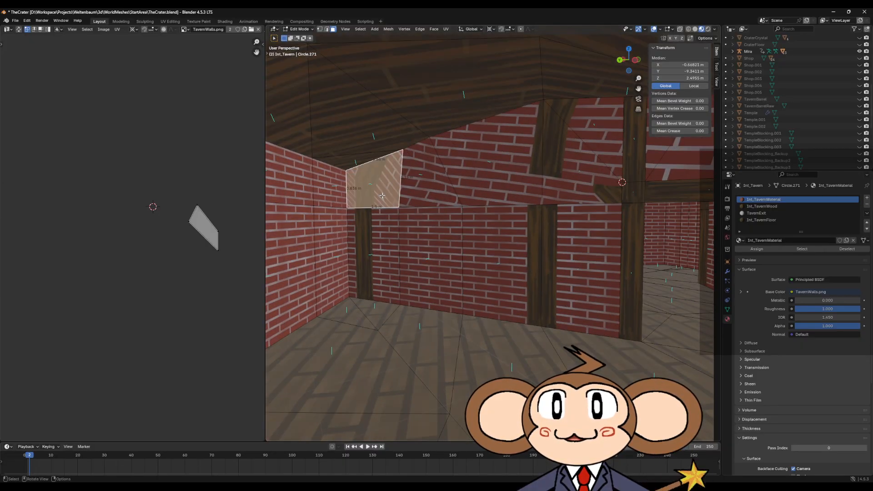
shift+click(386, 233)
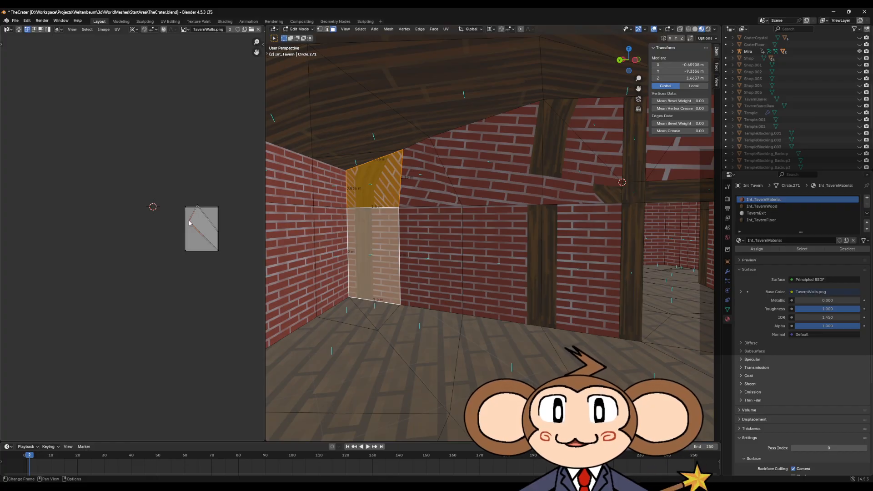
key(g)
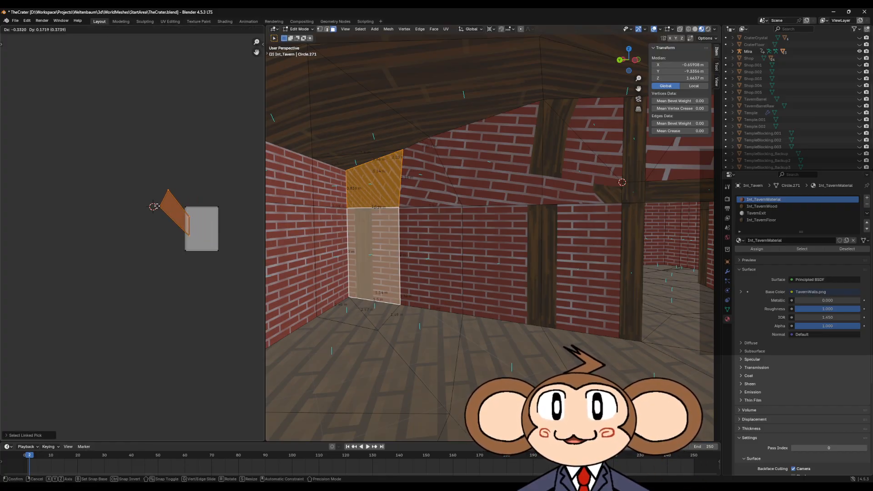
click(121, 222)
Try to reshape the upper corner panel's slanted UV island into an upright quad by moving its vertices individually.
click(152, 234)
key(g)
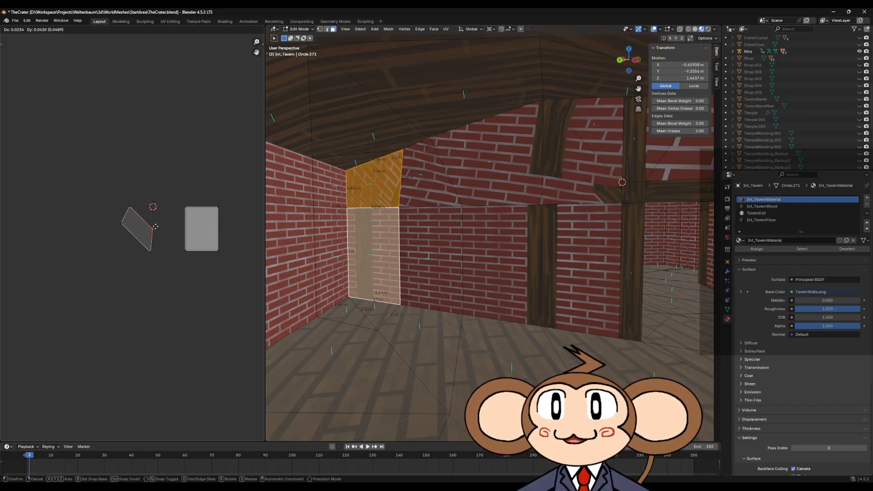
click(160, 206)
click(121, 222)
key(g)
click(132, 253)
click(151, 254)
key(g)
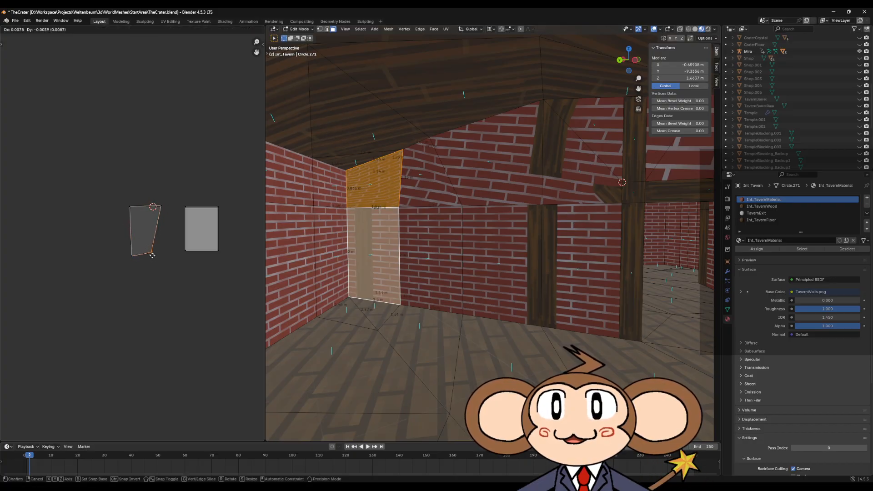
click(168, 261)
Try to flip the reshaped UV island by moving its right-hand vertices across to the opposite side.
drag(99, 171, 171, 264)
key(g)
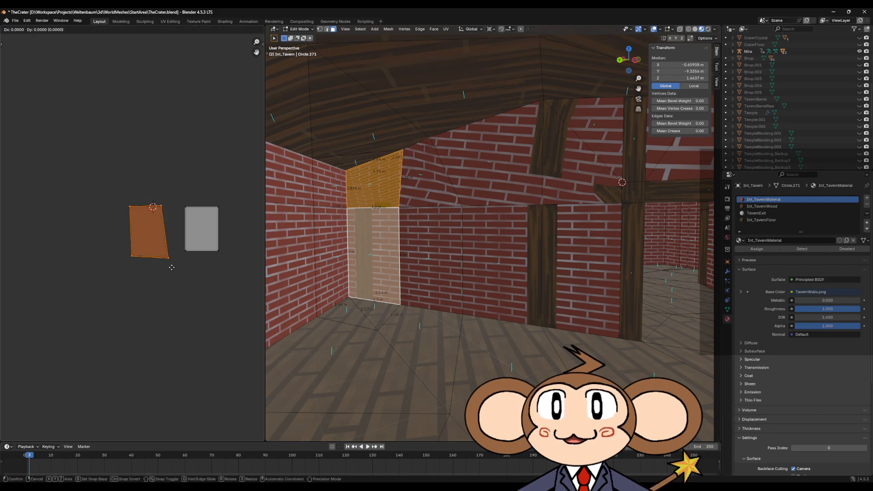
click(174, 265)
drag(148, 189, 184, 269)
key(g)
click(120, 259)
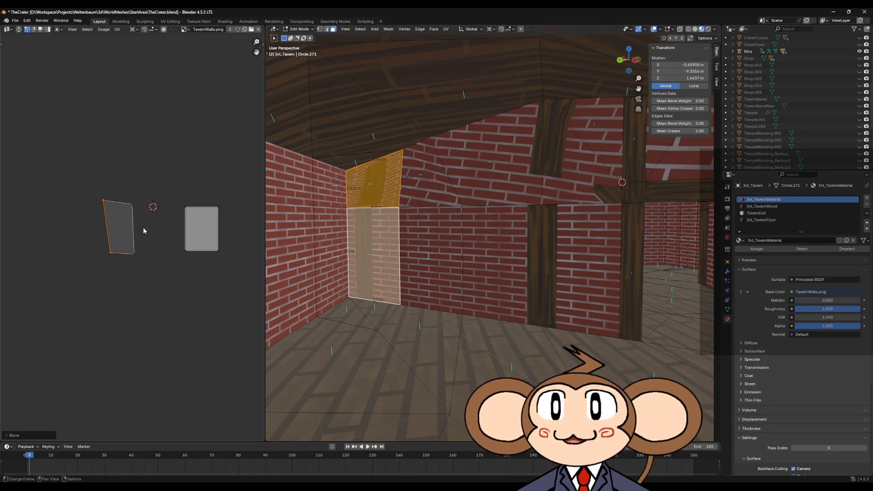
Unwrap only the upper corner wall panel with the Angle Based method.
scroll(152, 242, up, 1)
middle_drag(370, 227, 374, 196)
click(321, 185)
click(375, 196)
key(u)
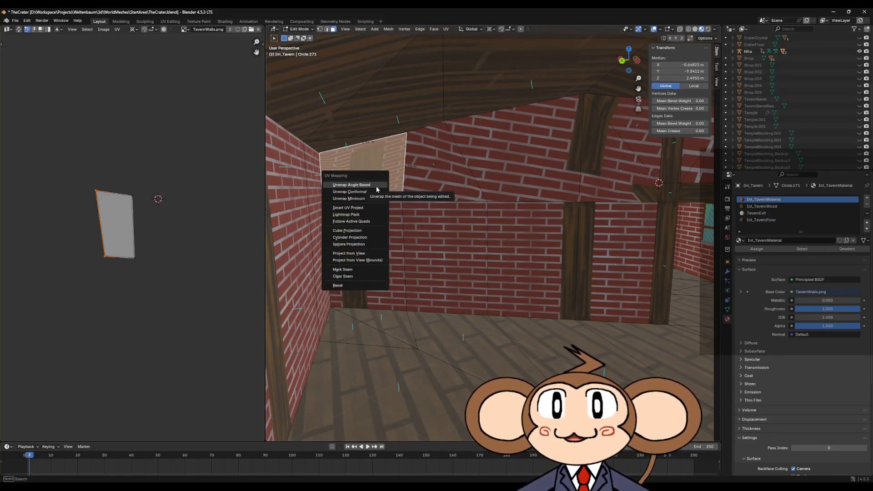
click(375, 186)
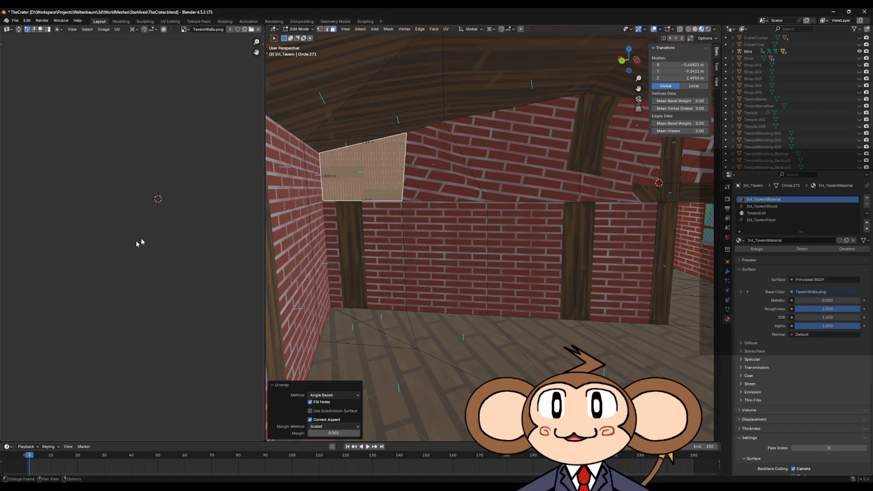
Include the lower corner panel in the selection, then move the newly unwrapped island beside the lower panel's island and rotate it.
shift+click(326, 247)
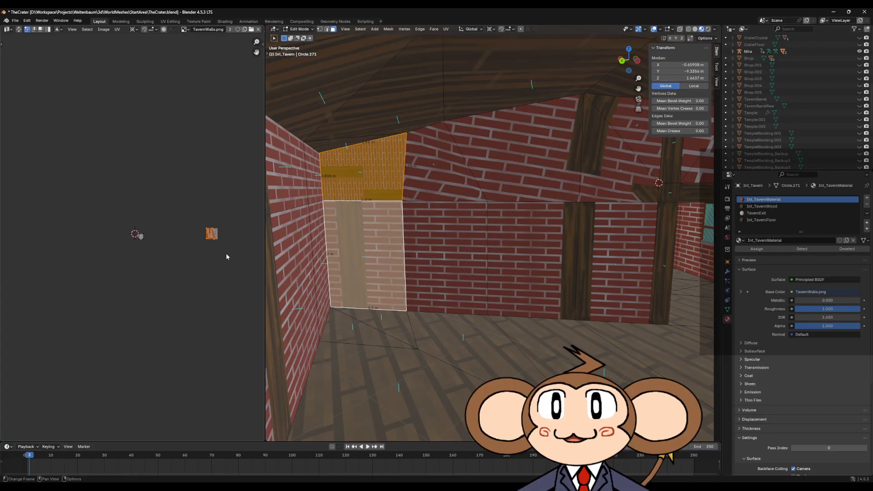
key(g)
click(161, 259)
scroll(162, 258, up, 10)
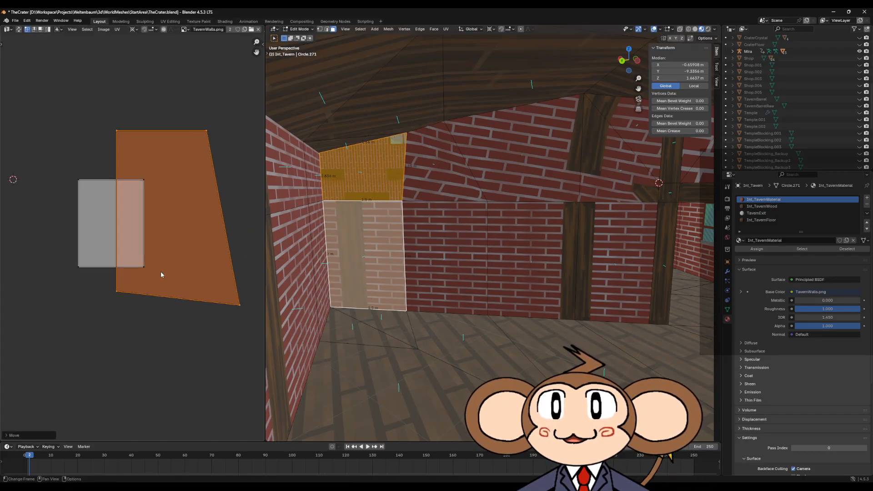
key(r)
click(196, 229)
key(g)
scroll(68, 275, up, 1)
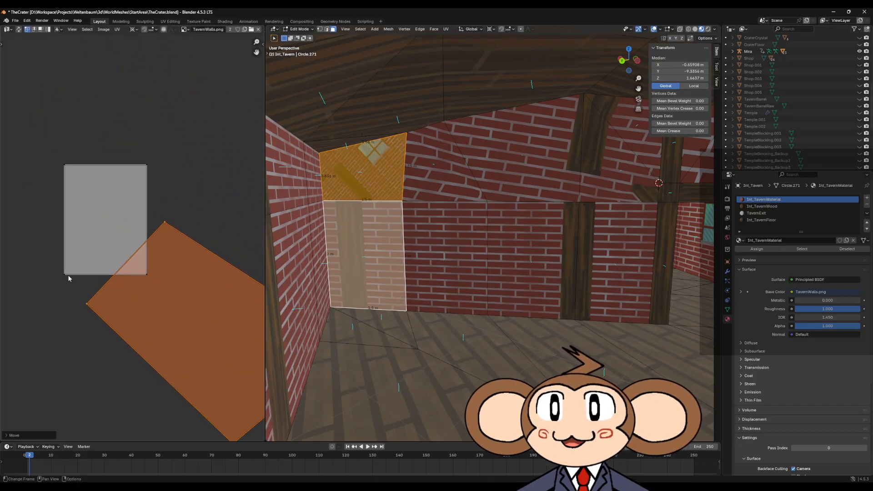
Place the 2D cursor on the lower-left corner of the lower panel's rectangular UV island.
click(67, 275)
key(shift+s)
click(75, 298)
key(shift+s)
click(94, 309)
click(91, 302)
middle_drag(131, 295, 87, 274)
Move the upper panel's UV island so its leftmost corner comes close to the 2D cursor.
shift+click(124, 204)
middle_drag(197, 272, 123, 239)
shift+drag(176, 247, 235, 298)
middle_drag(142, 322, 165, 313)
shift+drag(164, 338, 113, 393)
middle_drag(5, 246, 122, 281)
scroll(122, 280, up, 5)
scroll(100, 246, up, 1)
key(g)
click(55, 193)
Fine-tune the upper panel island's position until its leftmost corner sits on the 2D cursor.
scroll(63, 209, up, 3)
middle_drag(46, 341, 266, 276)
scroll(109, 277, down, 3)
scroll(92, 250, up, 3)
scroll(92, 249, down, 2)
key(g)
click(179, 279)
middle_drag(175, 245, 88, 291)
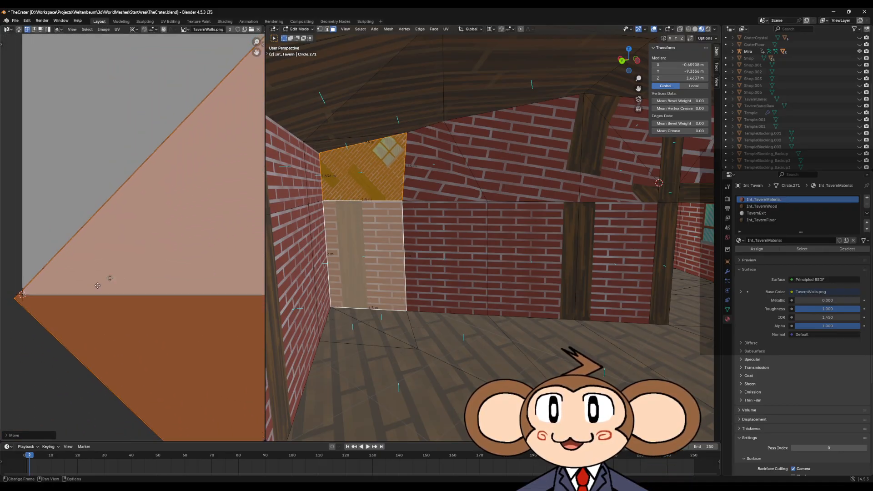
middle_drag(47, 312, 168, 253)
key(g)
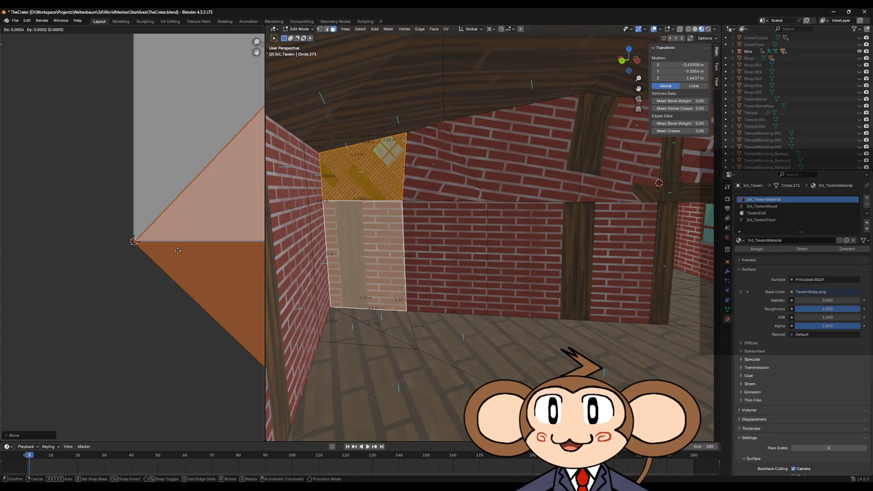
click(177, 251)
Rotate the upper panel's island about the 2D cursor until its base lies along the rectangular island's bottom edge.
key(r)
click(170, 230)
shift+middle_drag(171, 229, 42, 200)
shift+middle_drag(188, 214, 146, 162)
scroll(136, 238, down, 5)
scroll(178, 239, up, 3)
scroll(123, 214, up, 6)
scroll(137, 218, up, 6)
scroll(148, 203, up, 3)
middle_drag(148, 203, 107, 322)
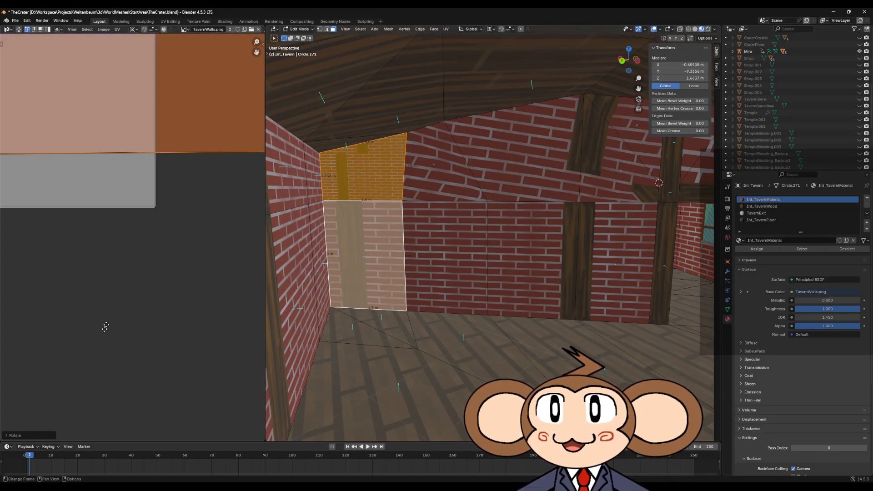
key(r)
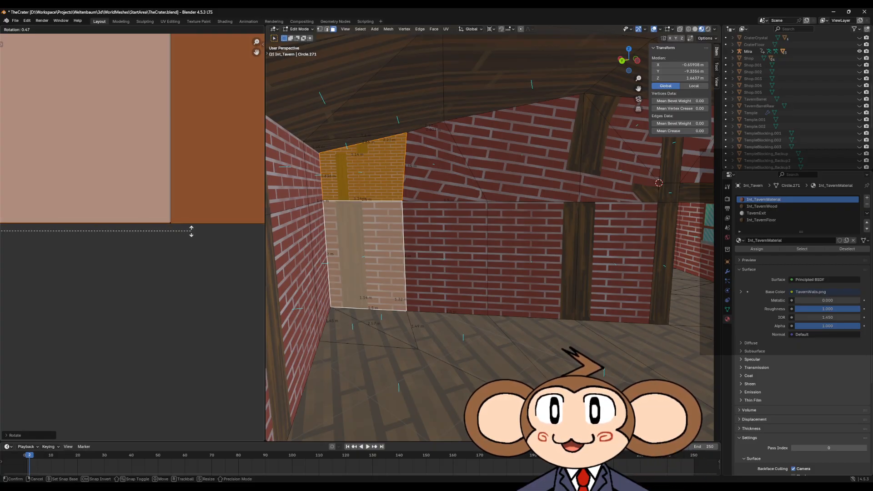
click(191, 230)
Scale the upper panel's island from the 2D cursor until its bottom edge matches the rectangular island's width.
scroll(183, 246, down, 6)
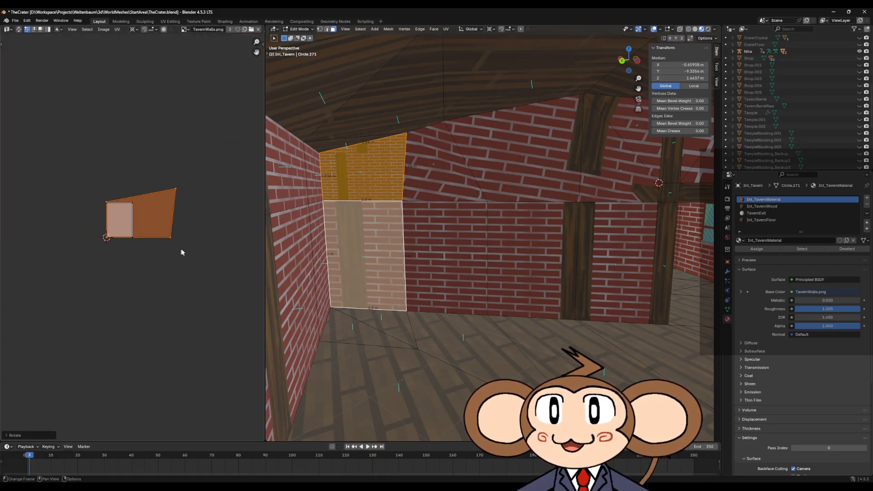
key(s)
click(145, 250)
scroll(145, 250, up, 8)
middle_drag(133, 240, 118, 272)
key(s)
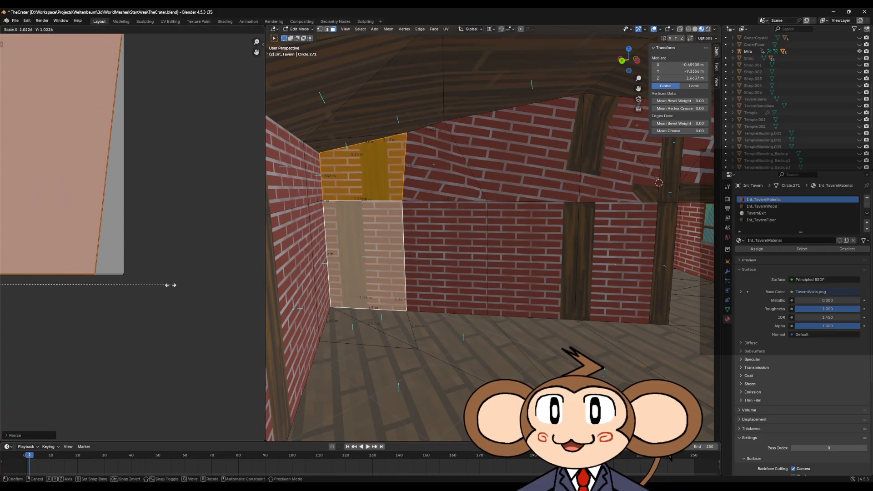
click(198, 284)
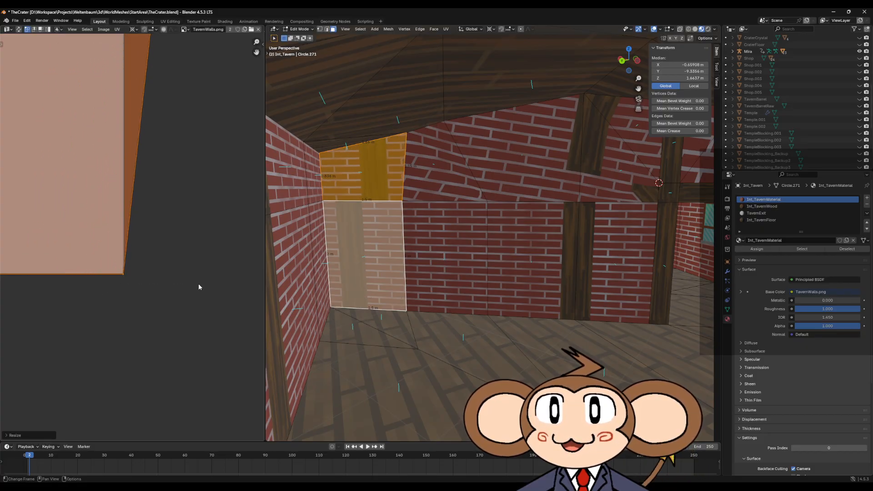
Change the UV pivot to Bounding Box Center and mirror the upper panel's island by scaling it -1 along X.
scroll(195, 283, down, 8)
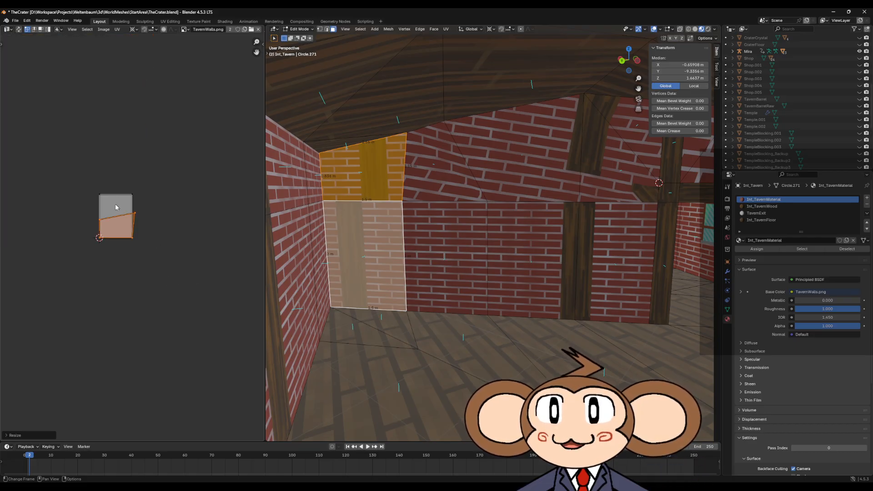
scroll(129, 235, up, 5)
middle_drag(71, 225, 134, 238)
click(133, 29)
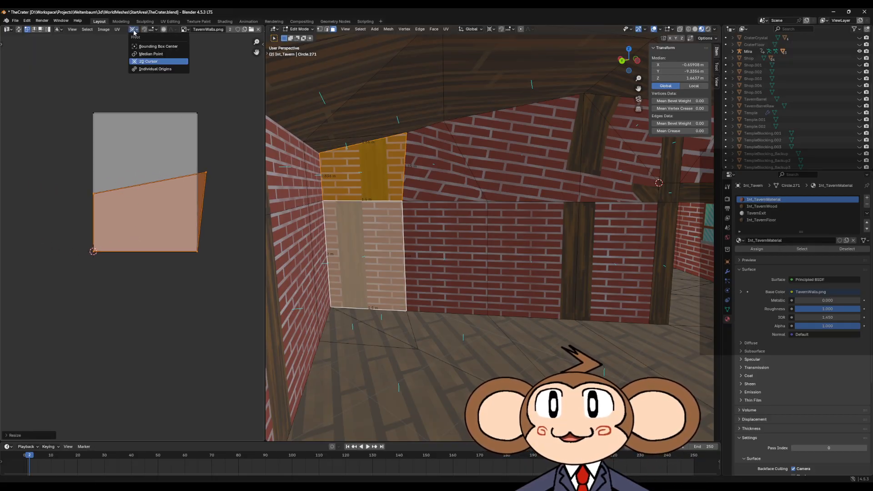
click(145, 46)
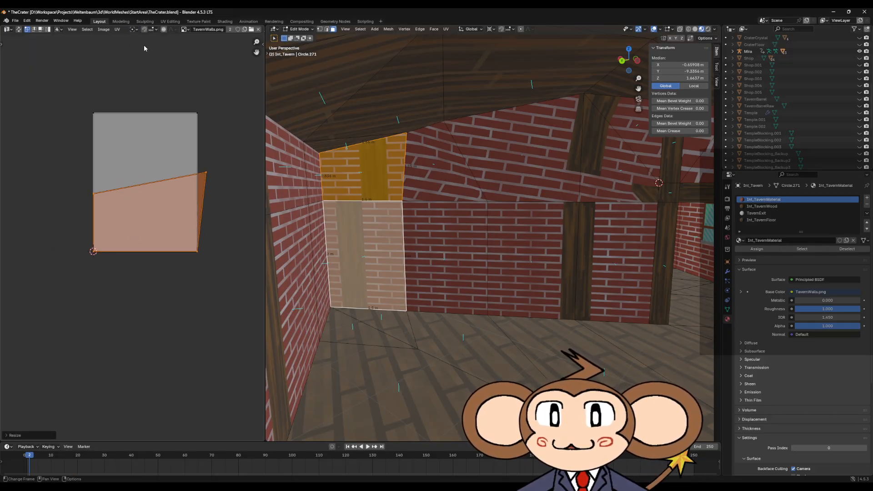
text(sx)
text(-1)
key(Return)
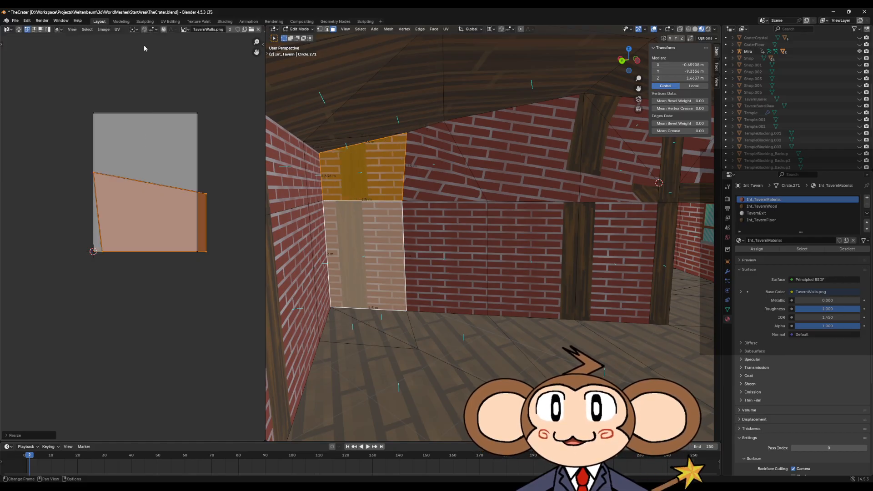
Slide the mirrored island along X until its lower-left corner meets the rectangular island's corner, and check the wall in Object Mode.
scroll(66, 267, up, 3)
scroll(67, 268, up, 4)
middle_drag(80, 280, 212, 249)
scroll(132, 282, up, 2)
scroll(116, 294, up, 2)
middle_drag(106, 303, 230, 251)
key(g)
key(x)
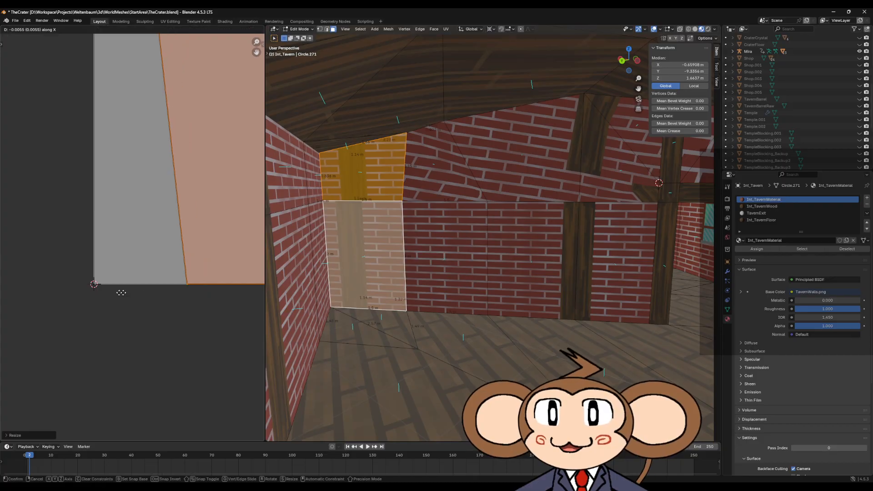
click(41, 295)
middle_drag(104, 252, 143, 293)
scroll(171, 317, up, 2)
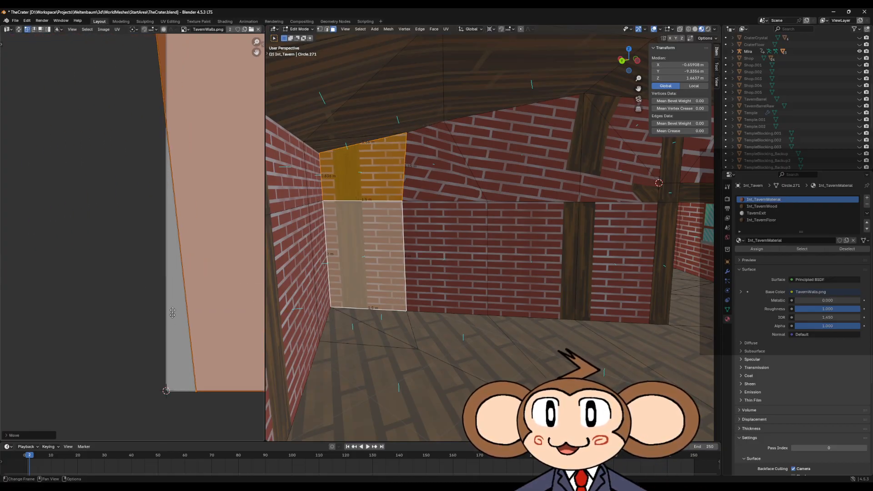
scroll(187, 249, up, 2)
key(g)
key(x)
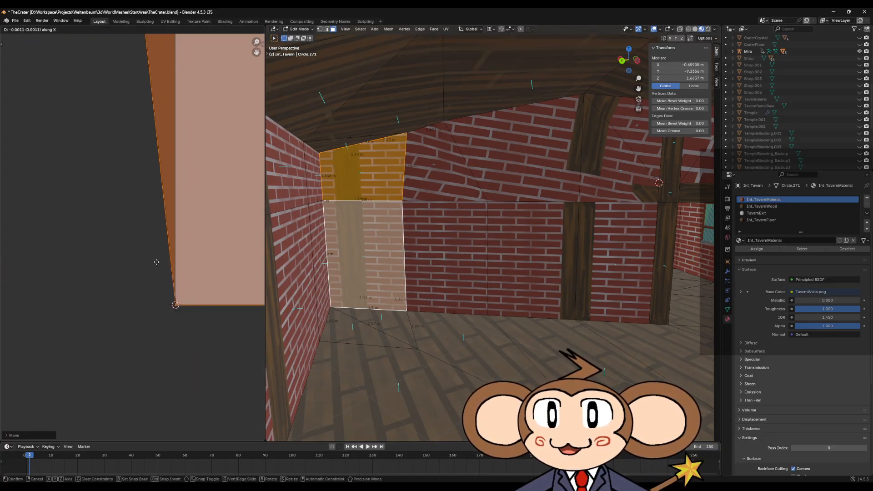
click(157, 261)
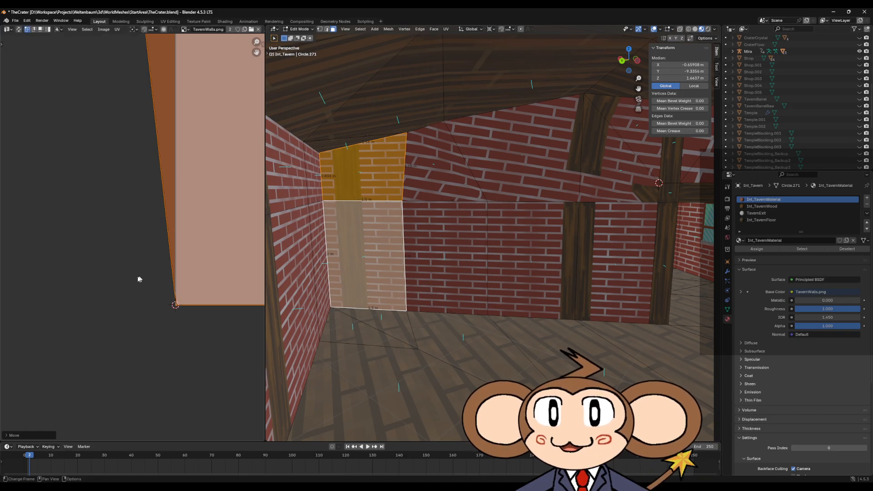
key(Tab)
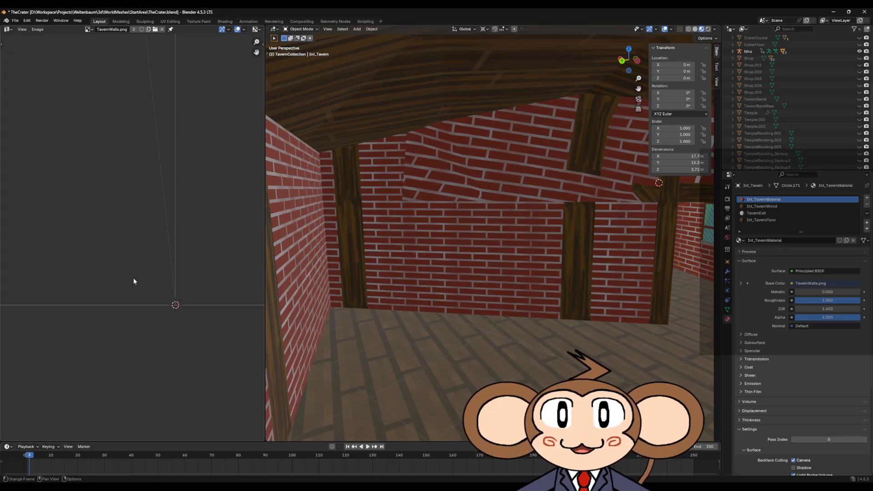
key(Tab)
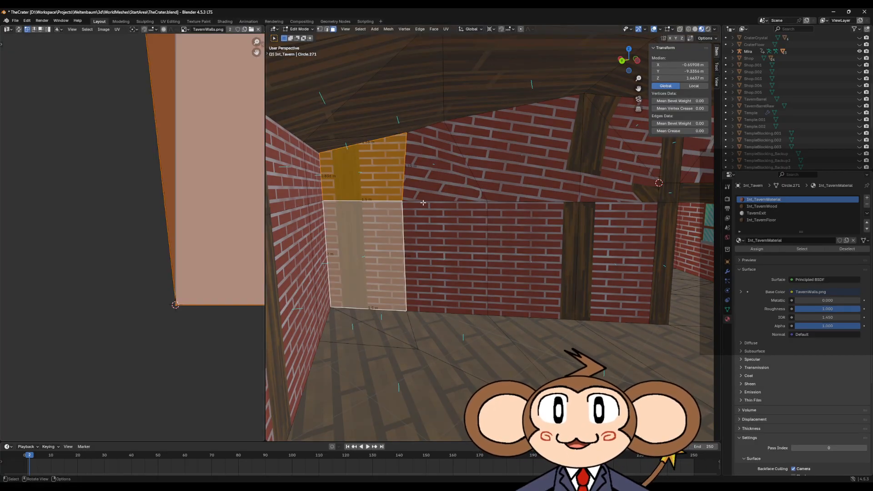
Unwrap the upper wall panel beside the corner panel with the Angle Based method.
click(443, 229)
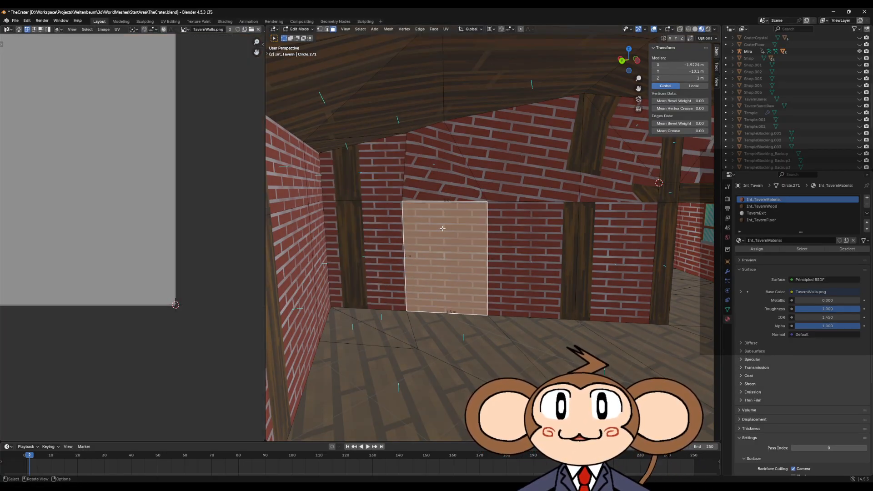
click(440, 181)
key(u)
click(441, 180)
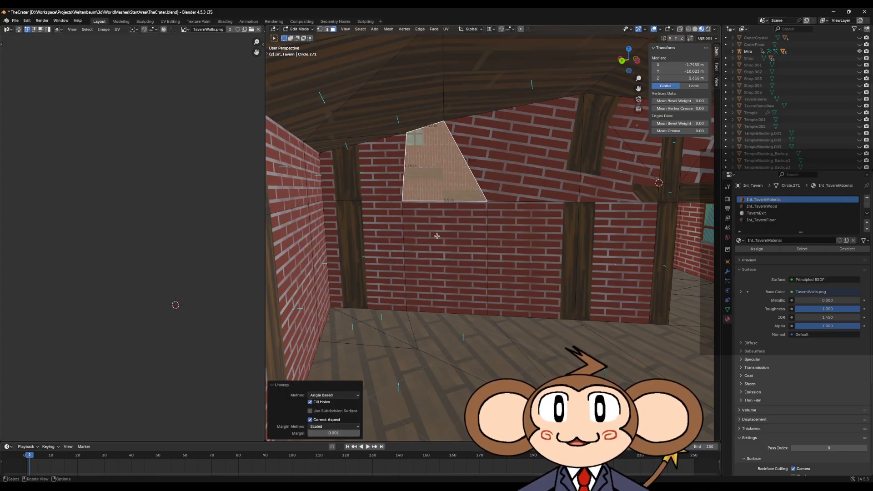
Select the upper and lower wall panels together and move the upper panel's UV island next to the rectangular island.
click(435, 226)
shift+click(431, 184)
scroll(179, 249, down, 5)
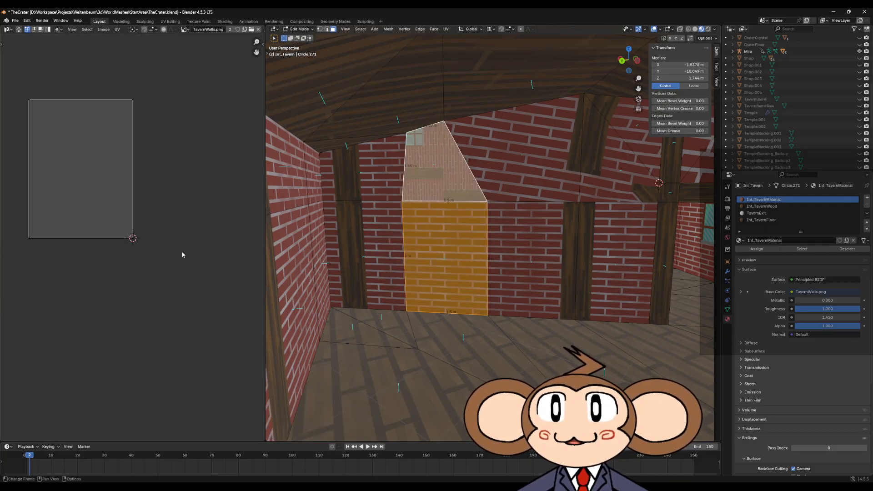
drag(184, 235, 197, 203)
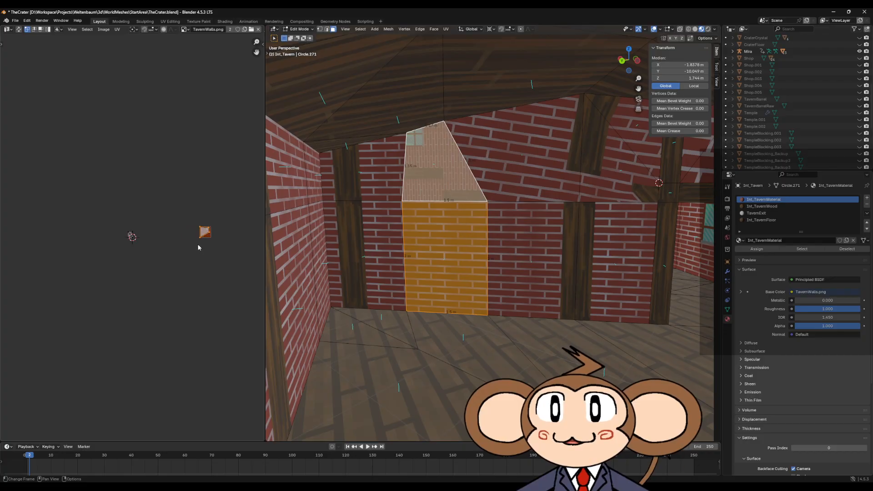
middle_drag(201, 232, 187, 234)
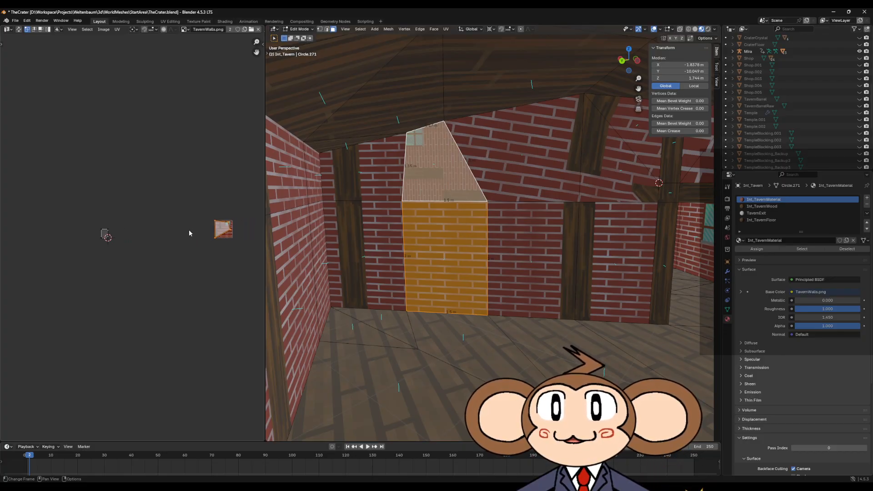
key(g)
click(89, 235)
scroll(91, 240, up, 8)
middle_drag(128, 237, 146, 257)
key(g)
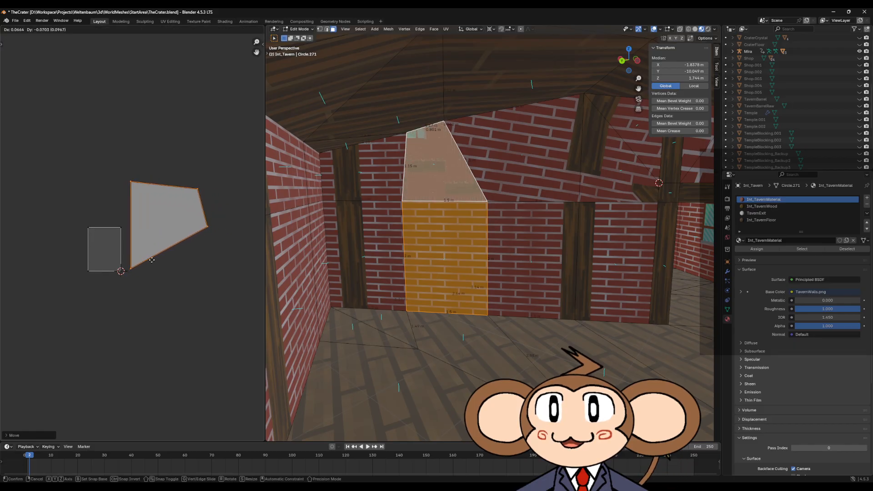
click(145, 259)
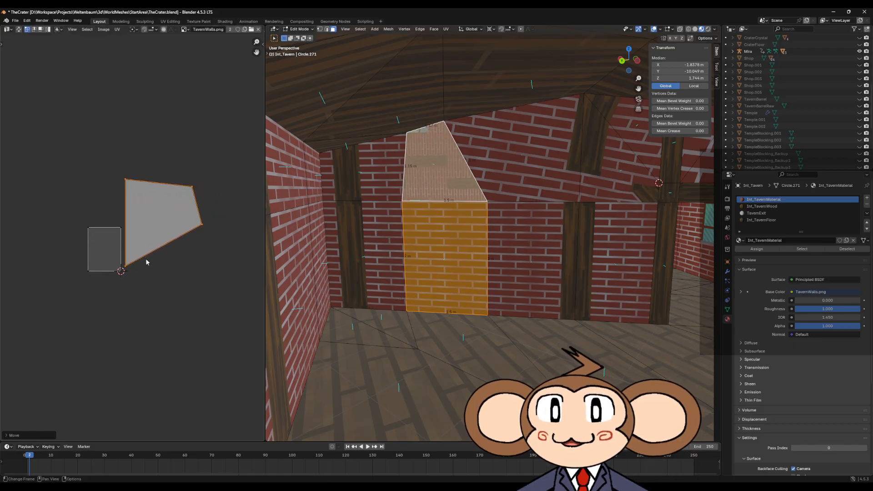
Rotate the upper panel's island by 90° and move it below and to the right of the rectangular island.
text(r90)
key(Return)
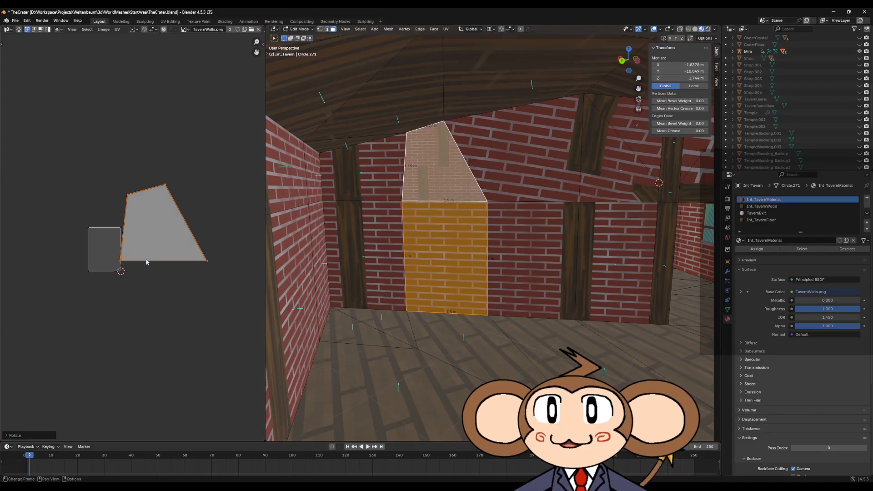
key(g)
click(162, 304)
Change the UV pivot to 2D Cursor and move the upper panel's island until its lower-right corner meets the cursor.
click(135, 30)
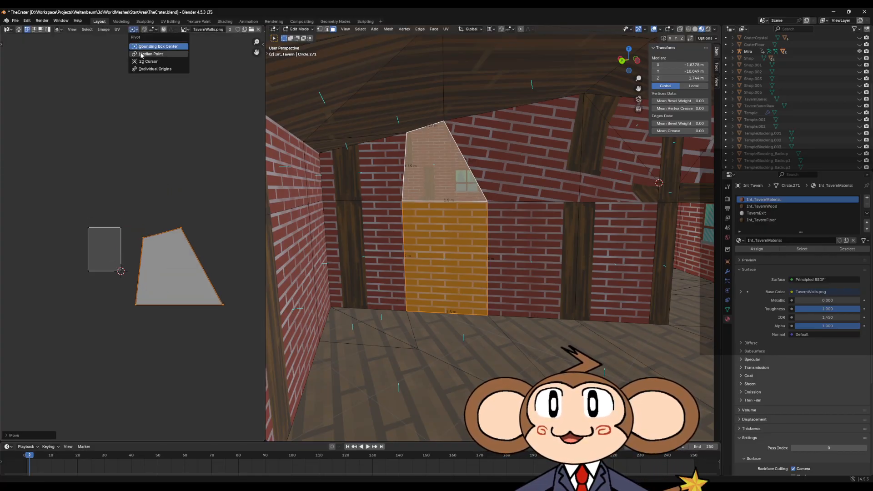
click(149, 62)
key(g)
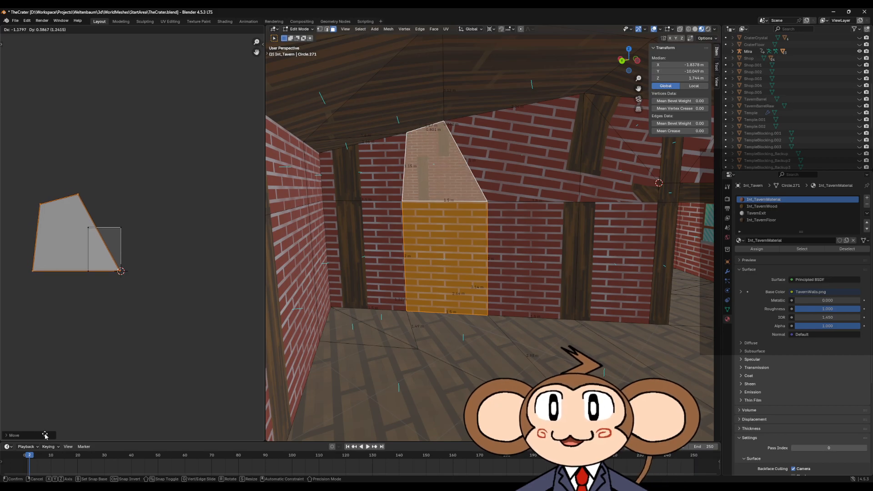
click(45, 436)
Mirror the upper panel's island across the 2D cursor by scaling it -1 along X.
scroll(77, 327, up, 3)
middle_drag(104, 339, 232, 336)
key(s)
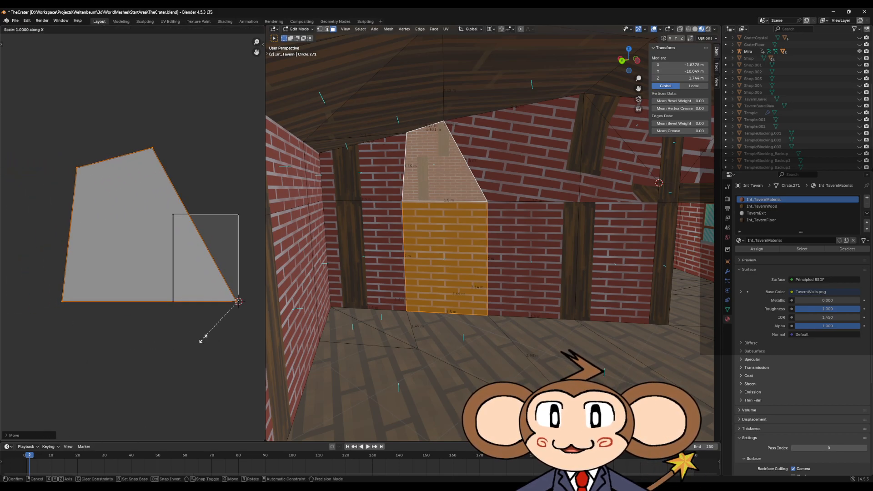
key(x)
key(minus)
key(1)
key(Return)
Move the mirrored island until its lower-left corner meets the rectangular island's lower-left corner.
key(g)
click(158, 332)
scroll(164, 332, up, 5)
middle_drag(259, 428, 117, 306)
scroll(117, 306, up, 4)
middle_drag(64, 371, 213, 243)
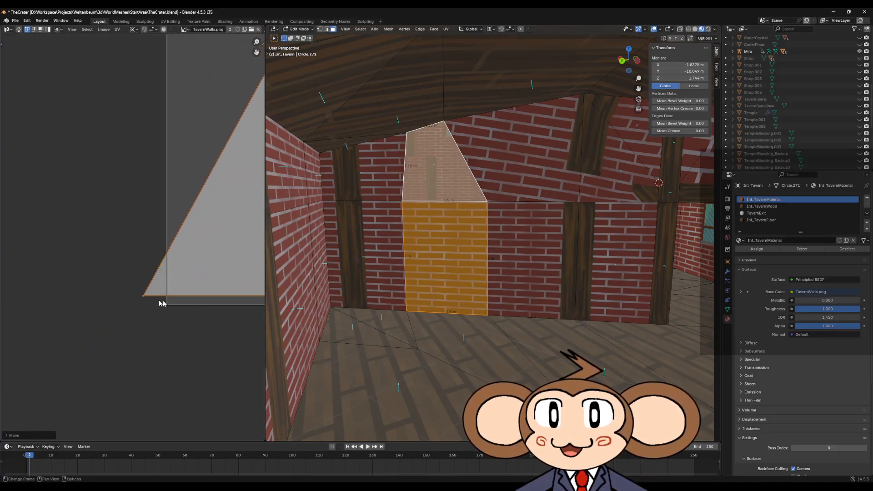
scroll(146, 298, up, 4)
key(g)
click(234, 326)
middle_drag(237, 277, 148, 241)
scroll(148, 227, up, 2)
middle_drag(123, 323, 145, 207)
scroll(145, 208, down, 1)
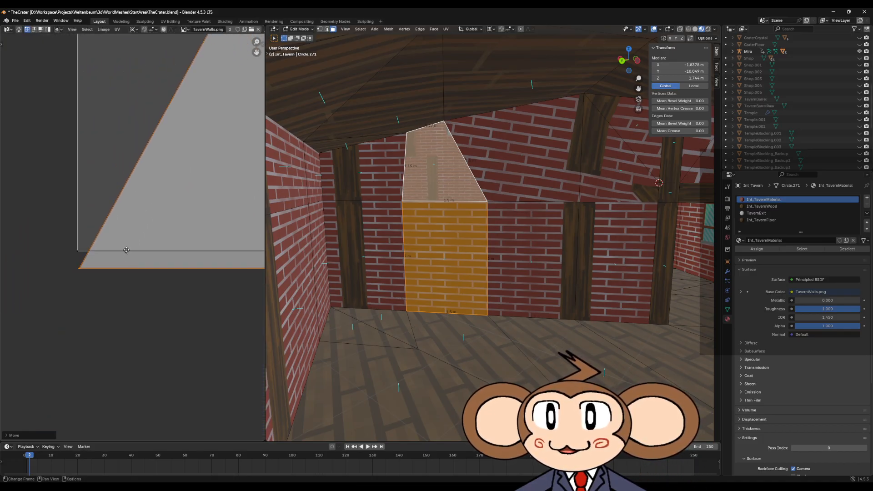
key(g)
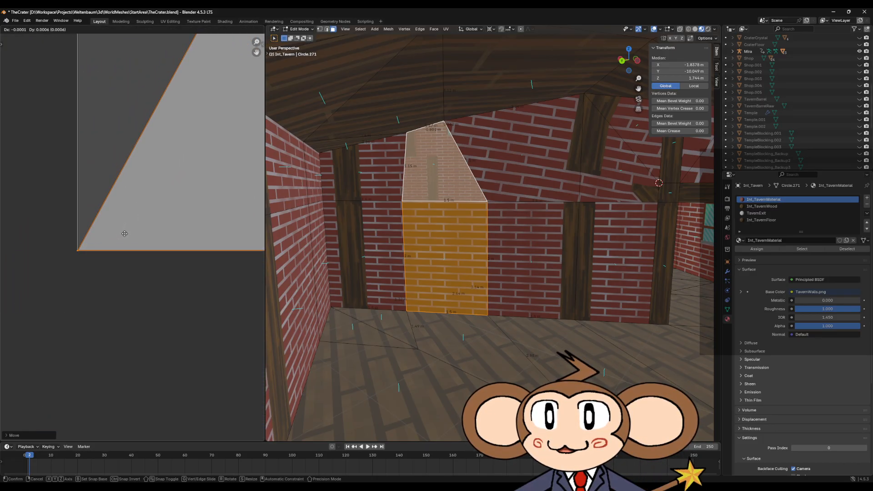
click(126, 234)
Snap the 2D cursor to the islands' shared lower-left corner and reselect both the upper and lower wall panels.
click(76, 250)
key(shift+s)
click(183, 243)
click(442, 168)
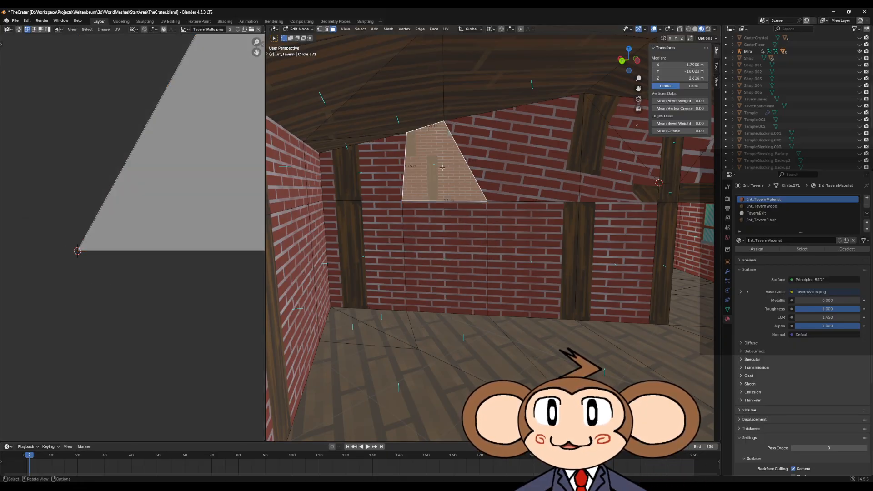
shift+click(435, 230)
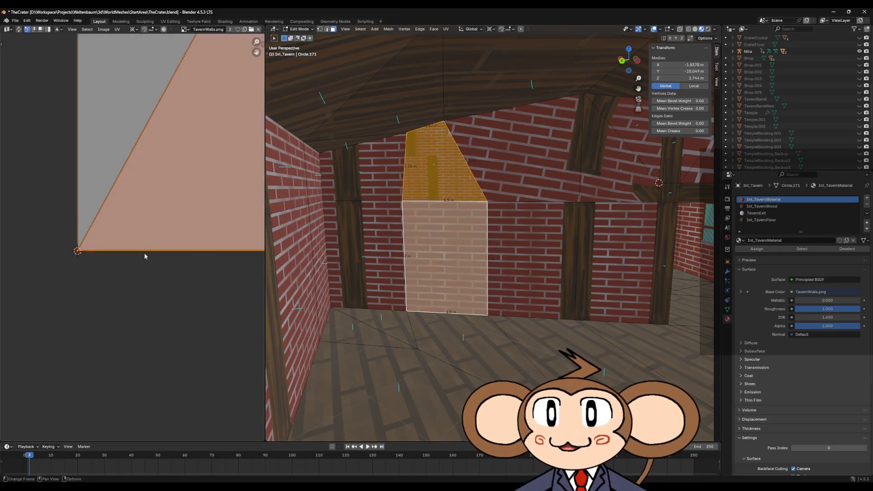
click(75, 294)
click(434, 177)
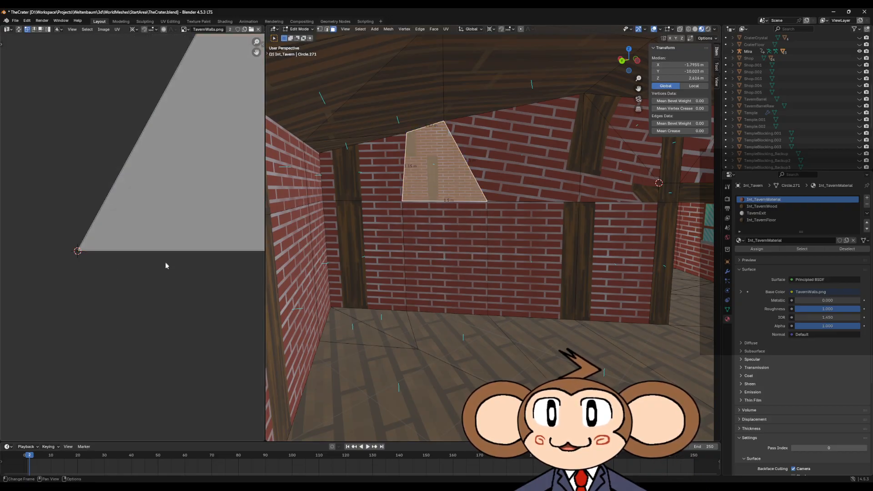
shift+click(431, 244)
Scale the upper panel's island from the 2D cursor until its bottom edge matches the rectangular island's width, and check the wall in Object Mode.
scroll(146, 276, down, 4)
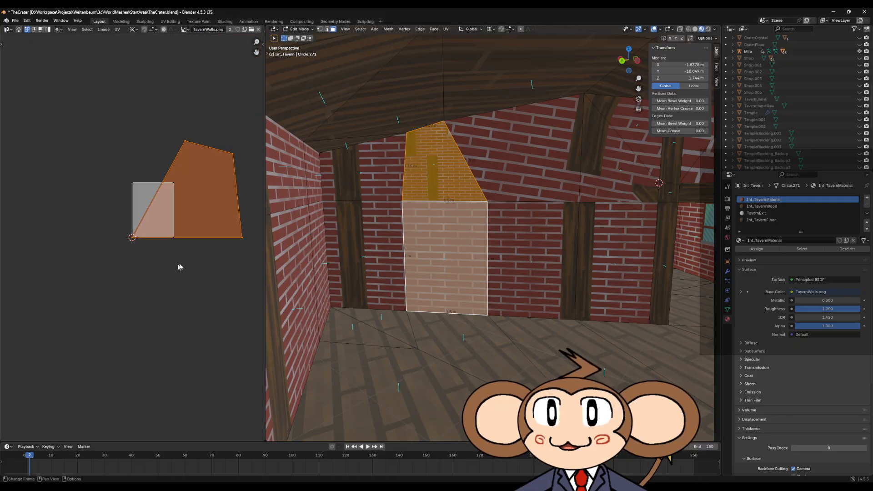
key(s)
click(87, 248)
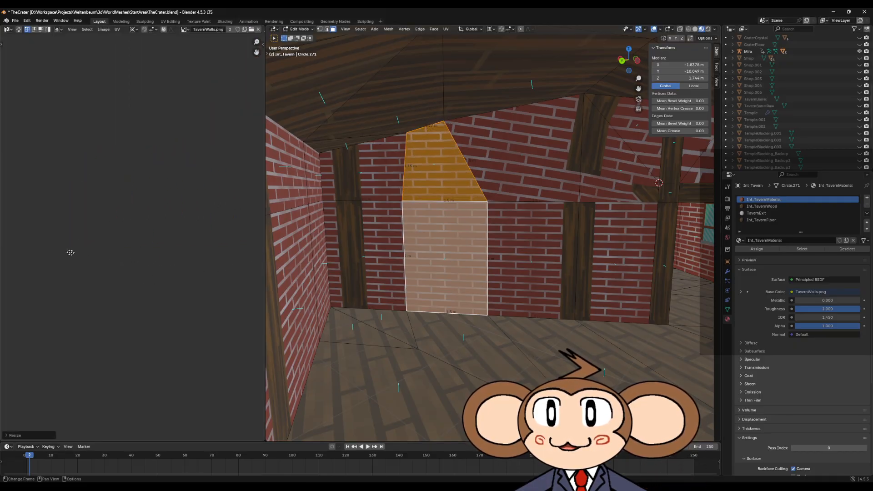
scroll(68, 254, up, 10)
key(s)
click(184, 261)
scroll(196, 304, up, 4)
middle_drag(203, 306, 62, 265)
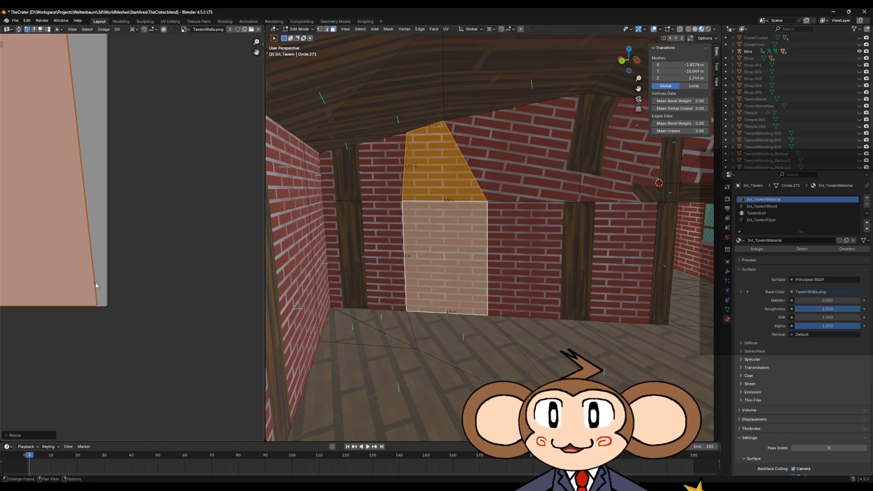
key(s)
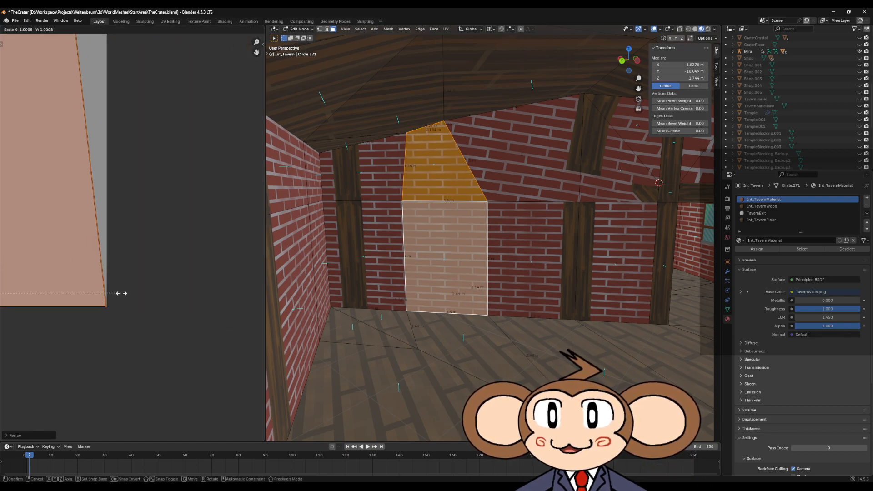
click(122, 293)
key(Tab)
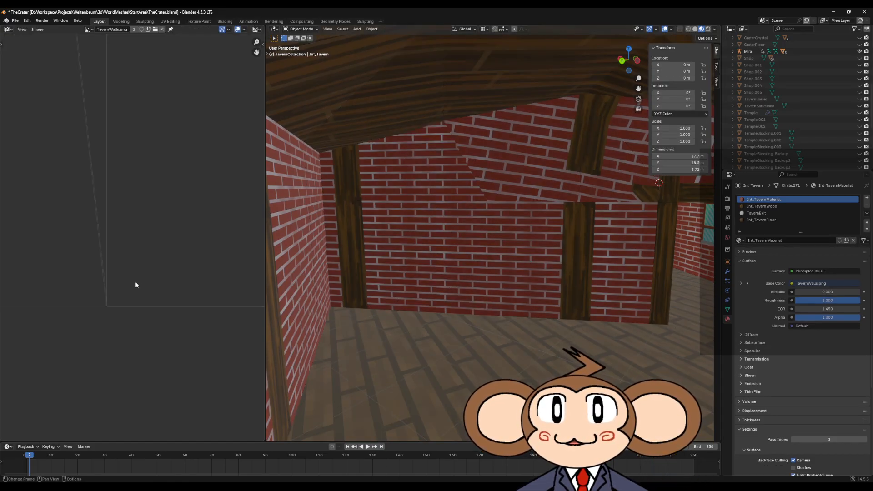
Return to Edit Mode and unwrap the large upper wall panel adjoining the upper wooden pillar.
key(Tab)
click(513, 154)
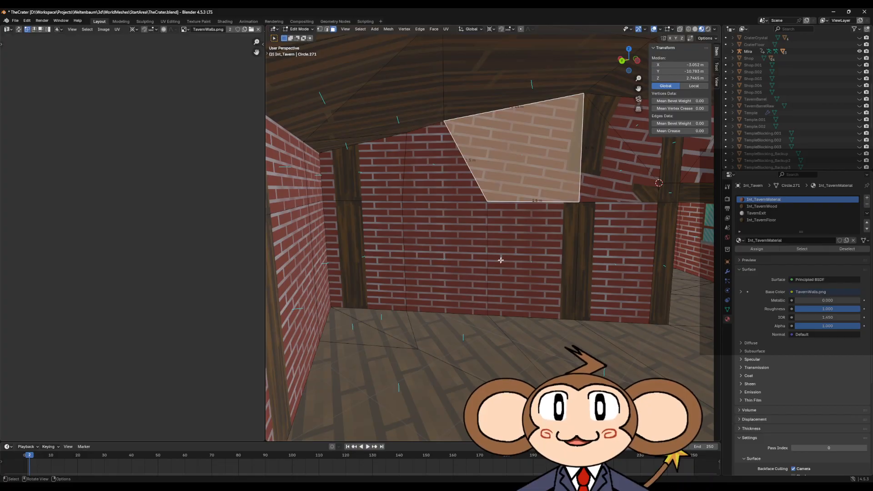
key(u)
click(436, 297)
Add the lower panel beneath it to the selection and move the newly unwrapped island close to the rectangular island.
shift+click(514, 261)
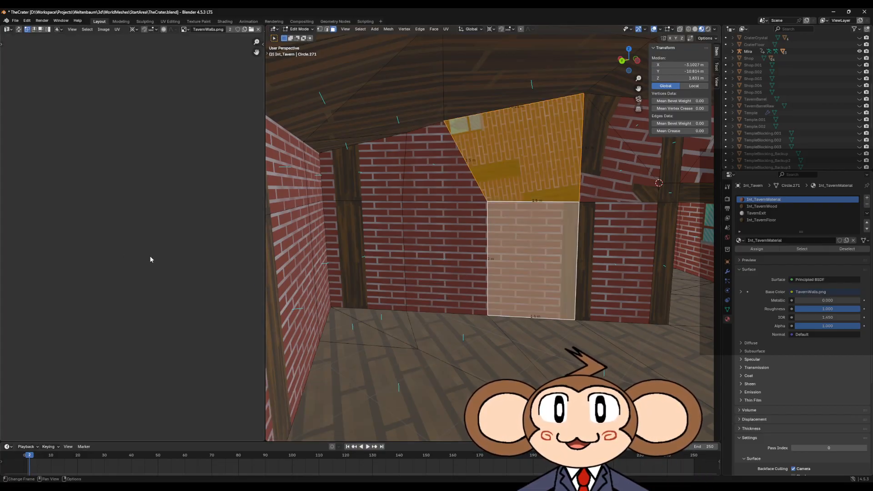
key(Home)
scroll(157, 256, down, 5)
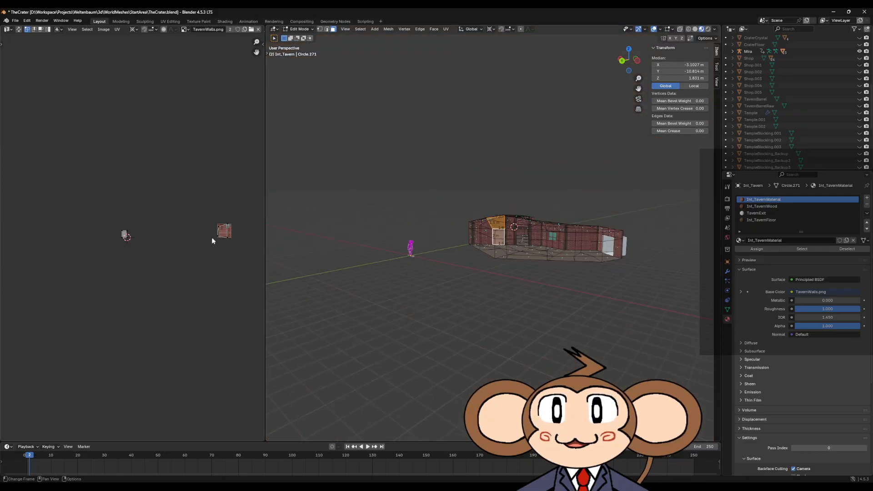
drag(149, 222, 193, 254)
key(g)
click(74, 248)
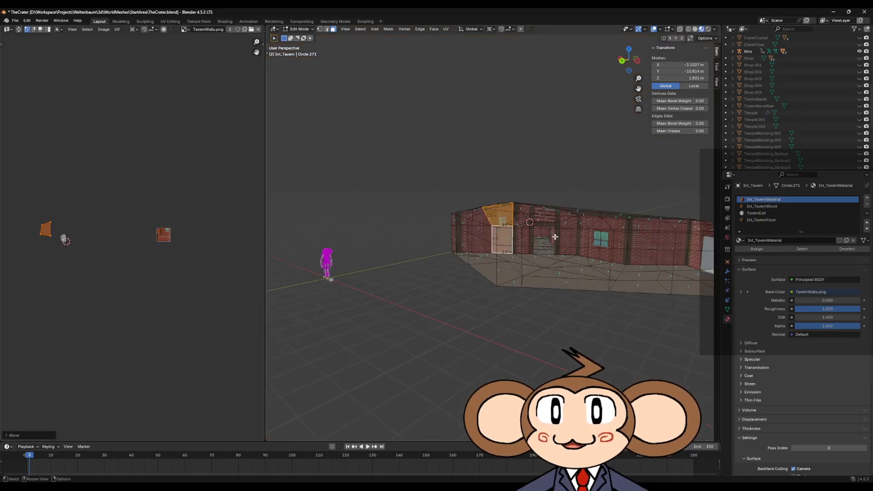
key(KP_Decimal)
scroll(105, 253, up, 5)
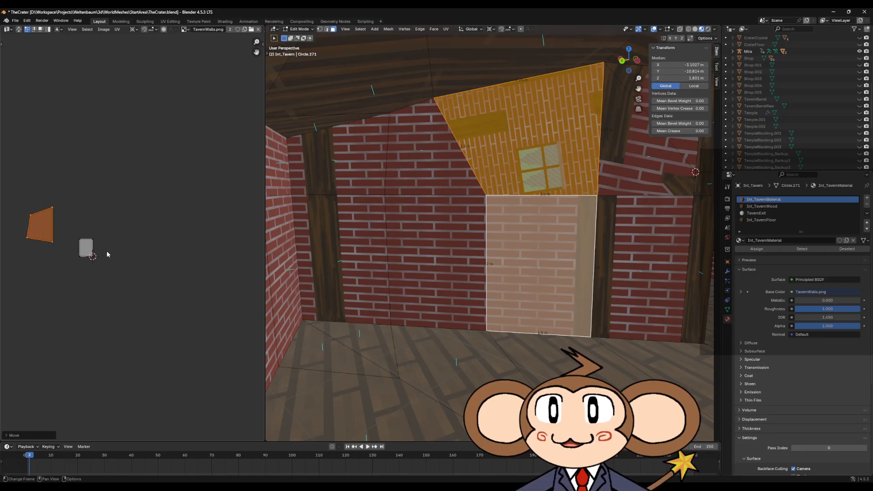
middle_drag(102, 253, 181, 247)
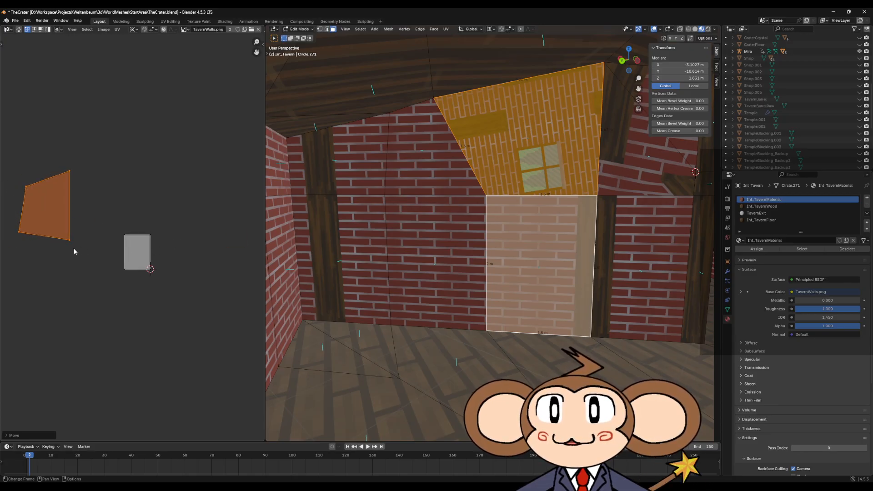
key(g)
click(112, 283)
Rotate the large upper panel's island about -97° around the 2D cursor and place it just below the rectangular island.
key(r)
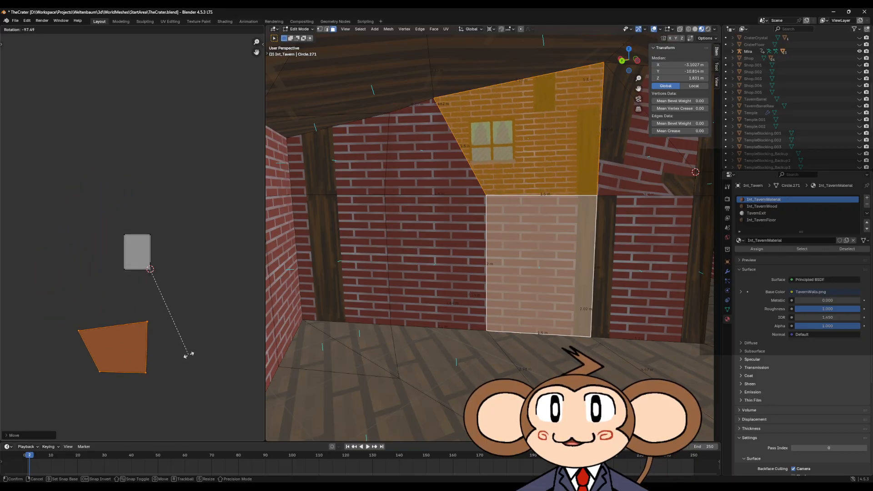
click(184, 356)
key(g)
click(191, 323)
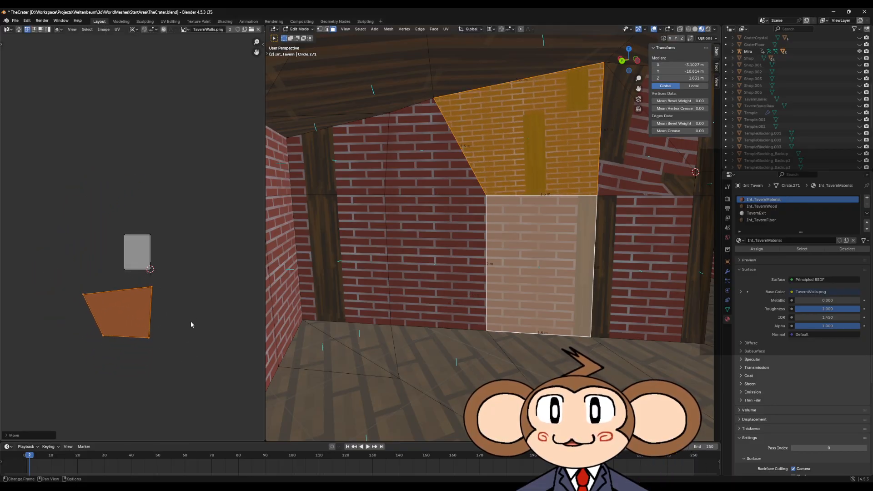
Mirror the large upper panel's island by scaling it -1 along X.
key(s)
key(x)
key(minus)
key(1)
key(Return)
Move the large upper panel's island until its lower-right corner meets the 2D cursor at the rectangular island's corner.
key(g)
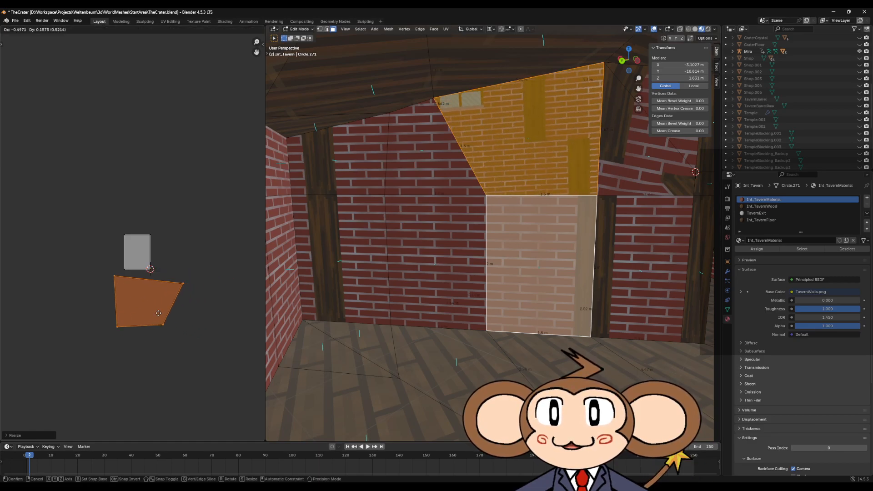
click(141, 280)
scroll(155, 284, up, 6)
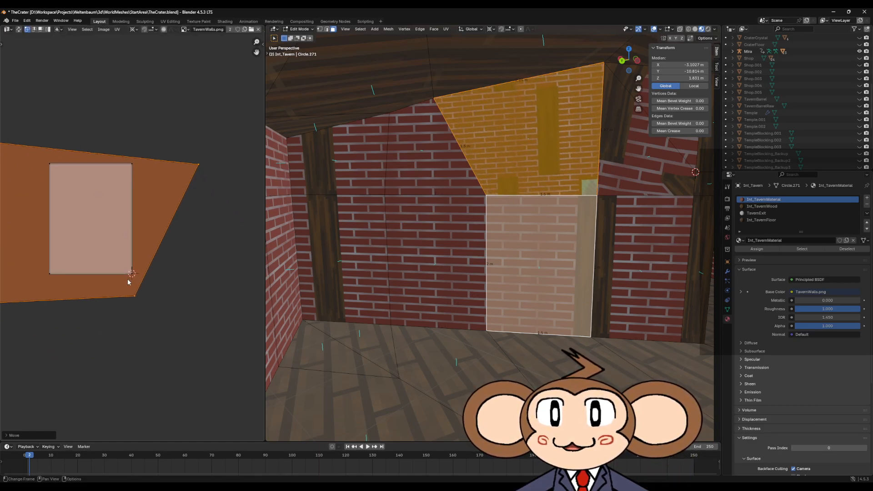
middle_drag(172, 292, 199, 237)
scroll(179, 267, up, 3)
key(g)
click(142, 116)
middle_drag(96, 196, 174, 253)
scroll(173, 253, up, 3)
middle_drag(259, 254, 213, 165)
scroll(283, 310, up, 3)
scroll(199, 310, up, 3)
middle_drag(214, 295, 132, 205)
key(g)
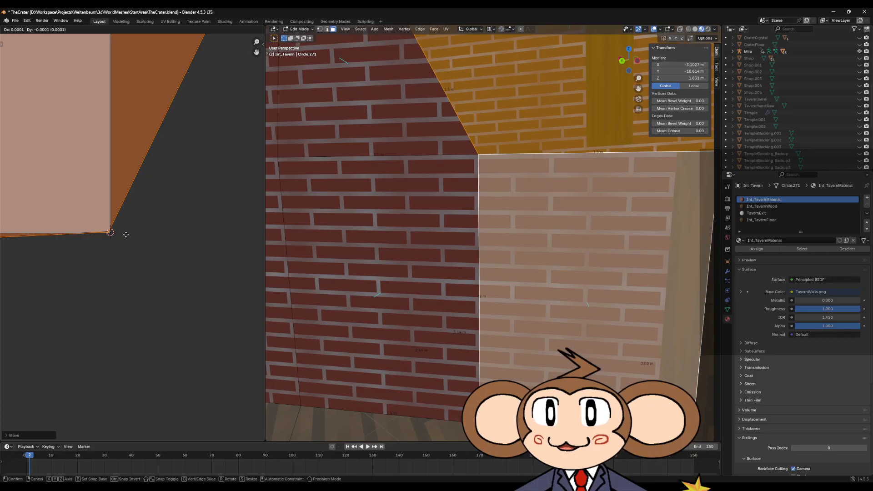
click(128, 235)
Scale the large upper panel's island down around the 2D cursor and rotate it to line up with the rectangular island.
scroll(108, 248, down, 5)
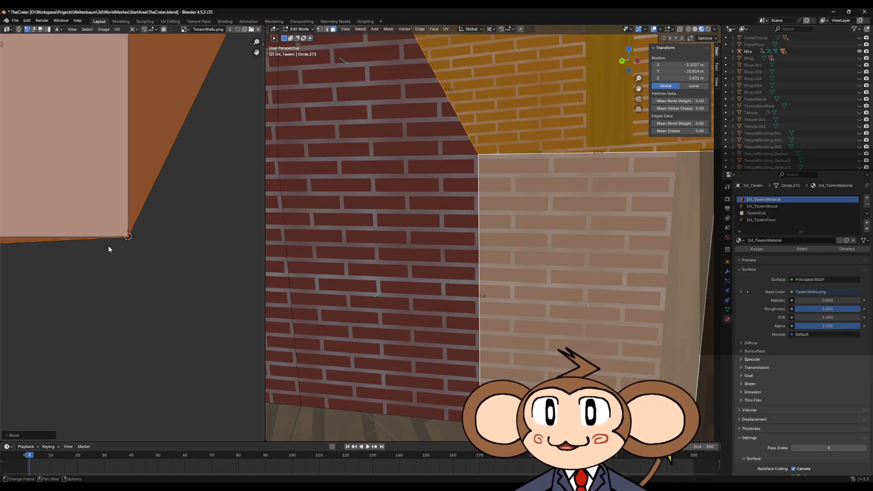
scroll(135, 252, up, 6)
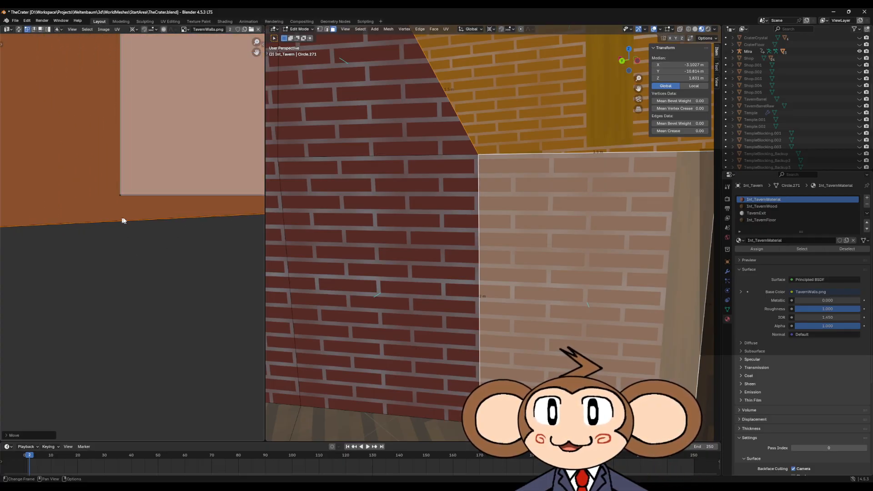
key(s)
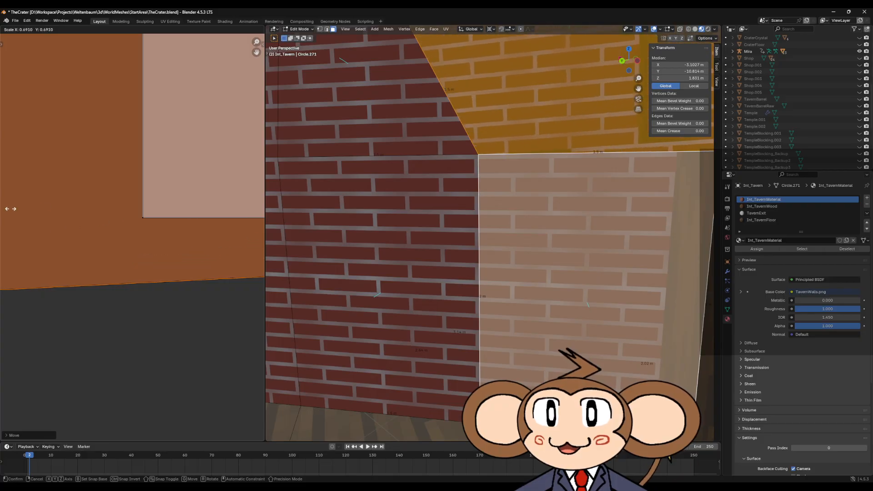
click(164, 217)
key(r)
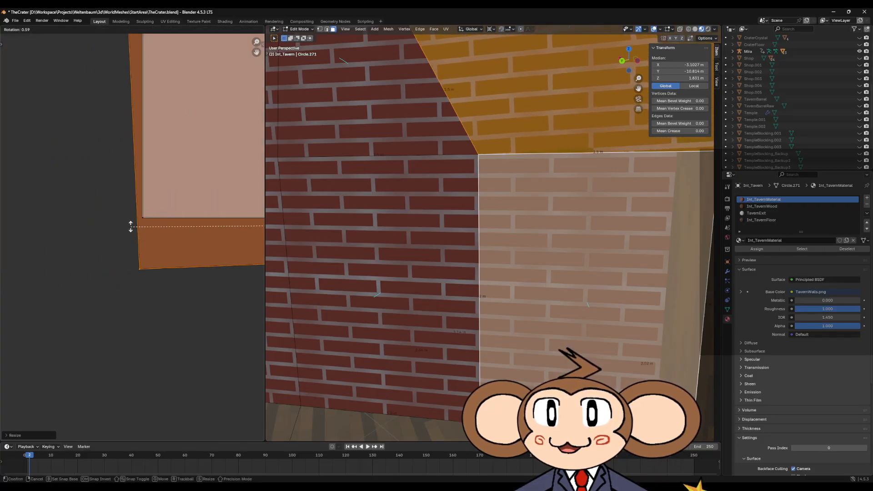
click(126, 182)
Fine-tune the large upper panel island's rotation and scale until its lower-left corner coincides with the rectangular island's corner.
scroll(163, 215, up, 5)
middle_drag(164, 216, 191, 153)
middle_drag(189, 196, 125, 351)
scroll(124, 260, up, 4)
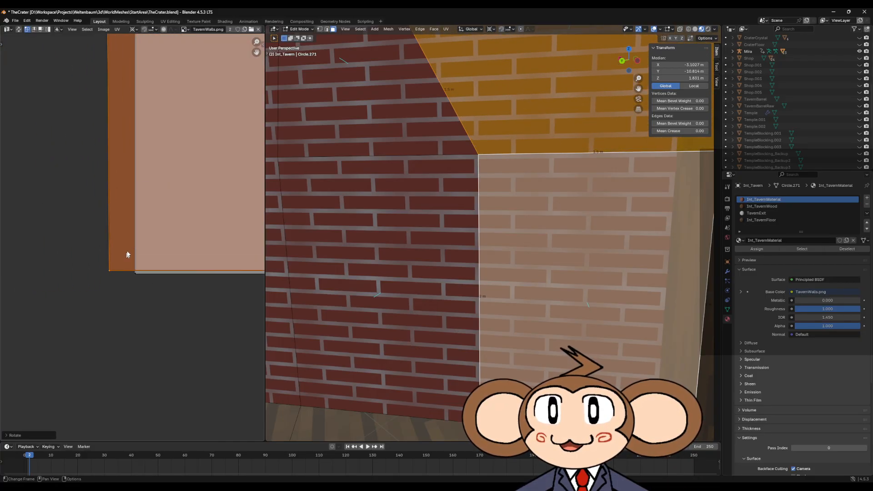
key(r)
click(148, 283)
key(s)
click(152, 283)
key(r)
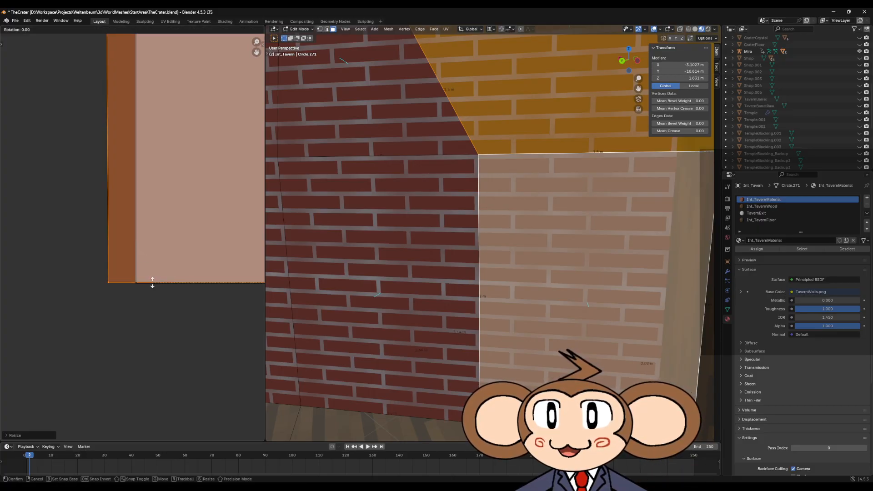
click(147, 293)
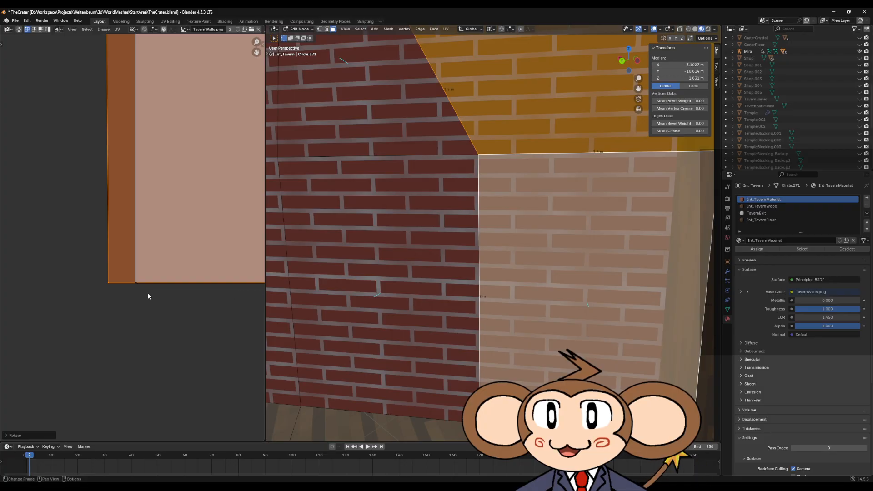
key(s)
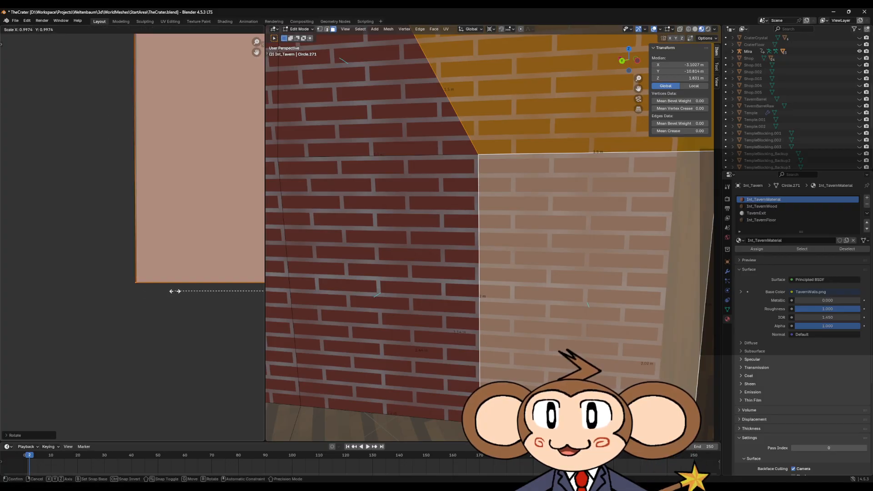
click(175, 291)
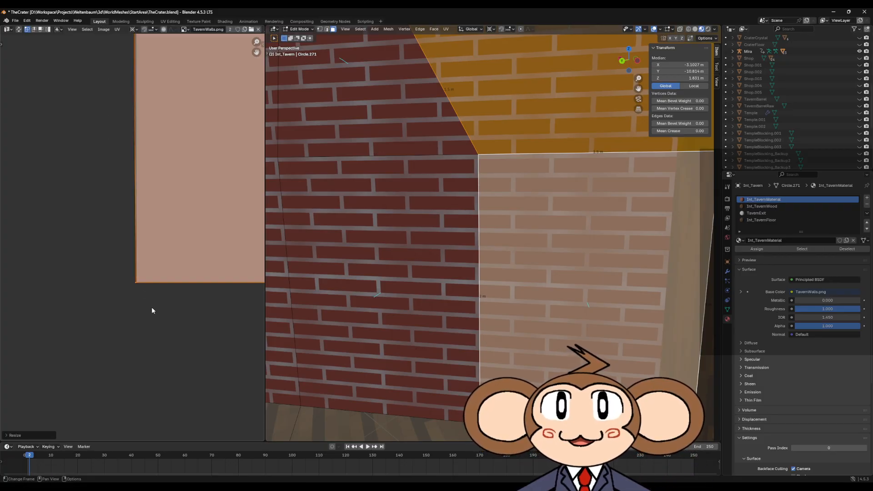
Select both faces of the narrow upper wall panel beside the doorway pillar and unwrap them with the Angle Based method.
scroll(152, 311, down, 5)
scroll(439, 281, down, 7)
shift+middle_drag(576, 255, 449, 313)
scroll(470, 293, up, 5)
click(449, 313)
click(432, 225)
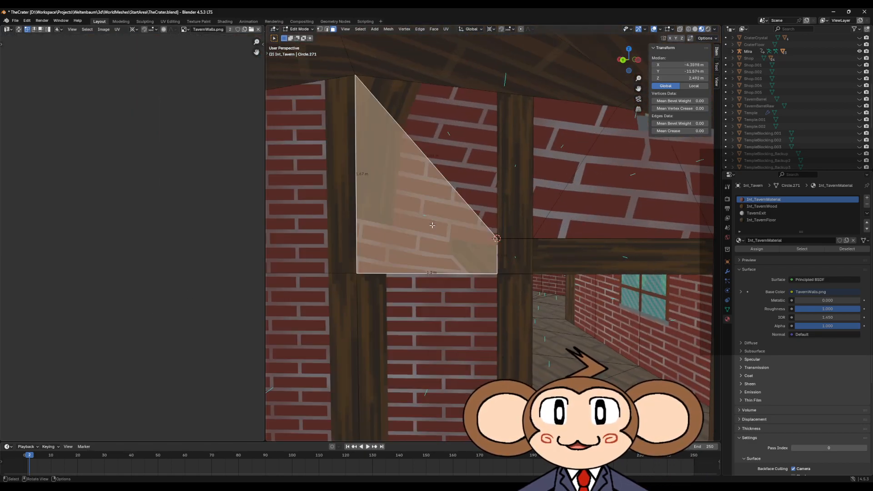
shift+click(449, 153)
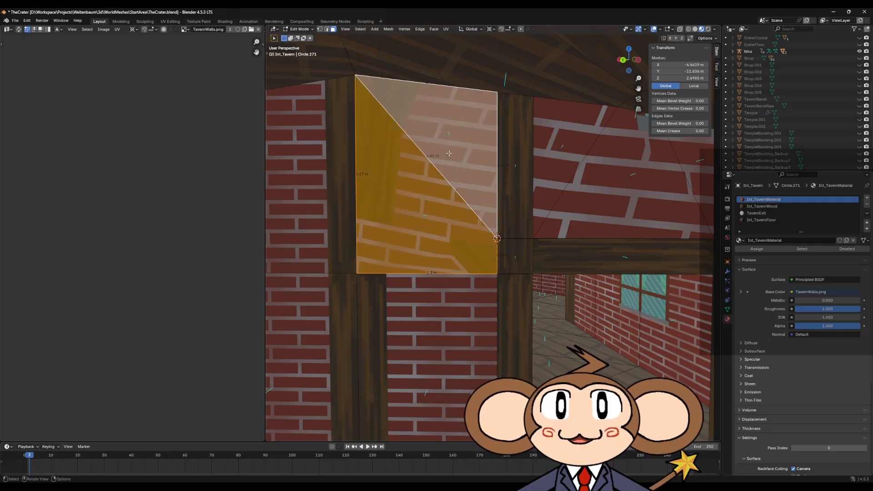
key(u)
click(448, 152)
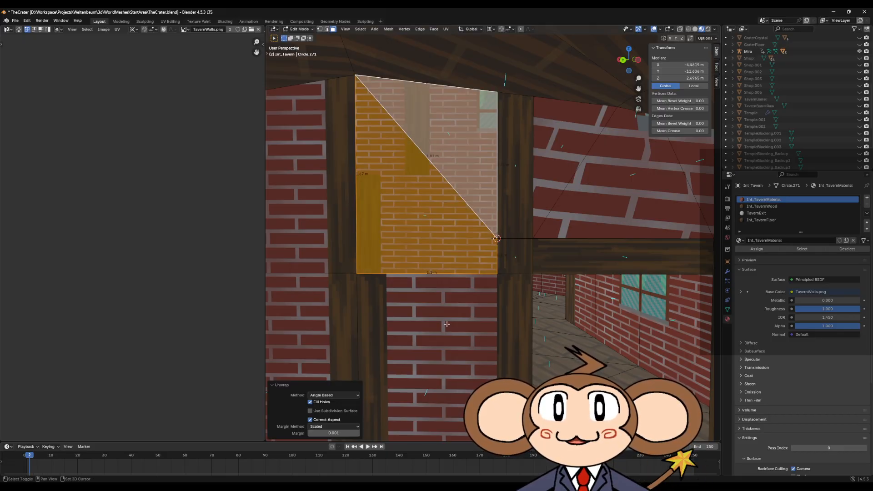
Add the lower panel beneath the narrow panel to the selection and move the newly unwrapped island close to the rectangular island.
shift+click(448, 324)
scroll(154, 282, down, 6)
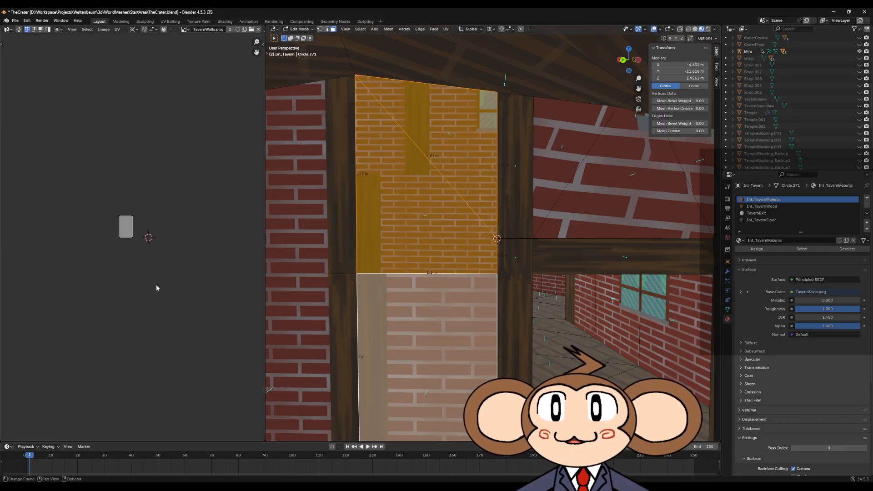
key(a)
key(g)
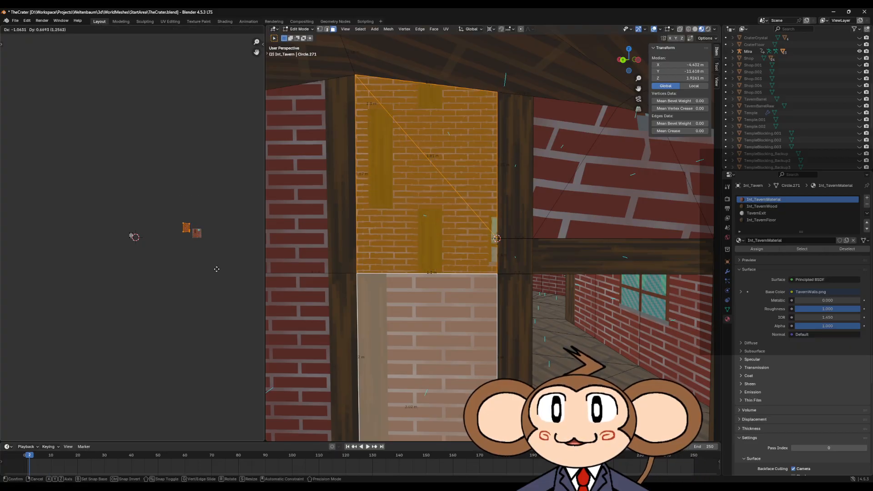
click(170, 269)
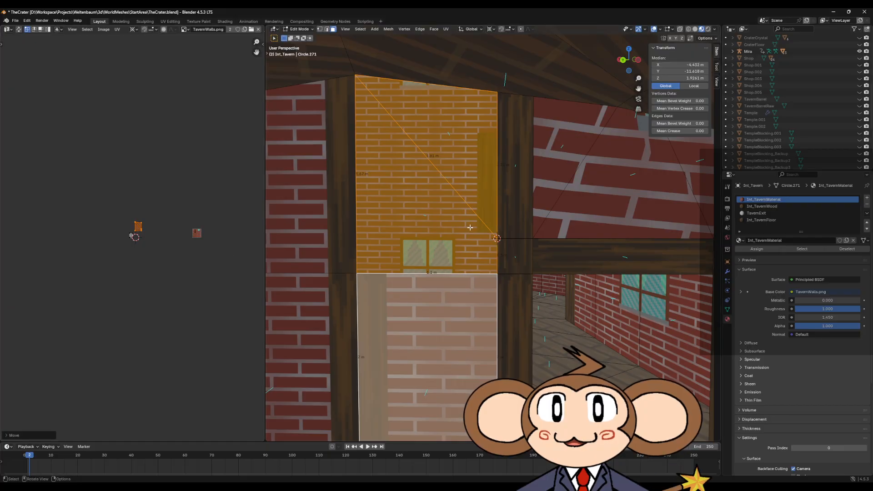
Connect the narrow upper panel's right-side vertex at the 3D cursor to its lower-left corner vertex with an edge.
scroll(494, 241, up, 4)
scroll(506, 250, up, 4)
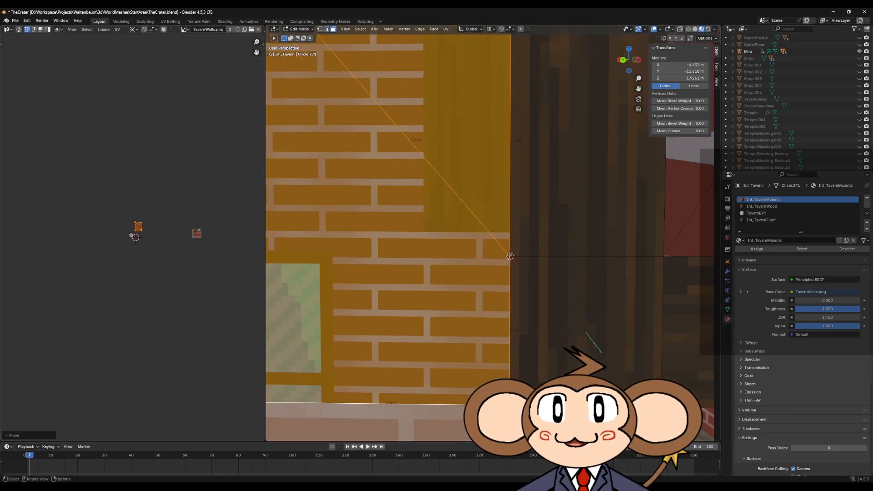
click(506, 247)
scroll(493, 271, down, 8)
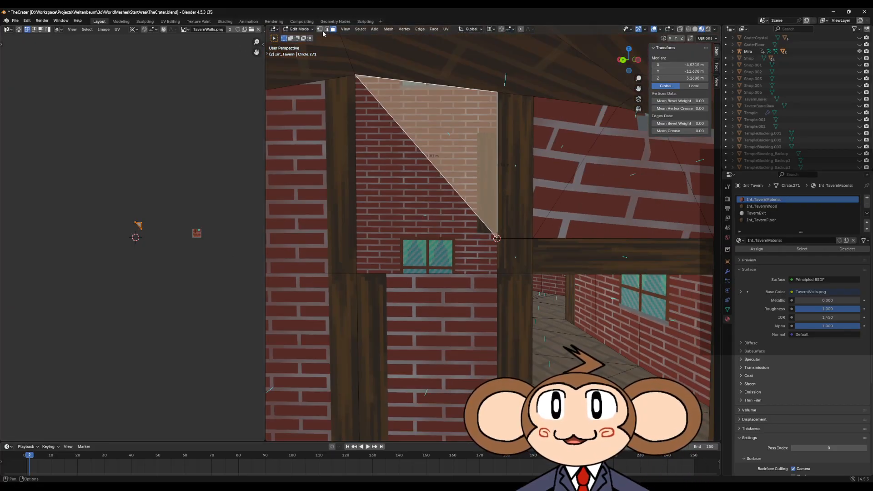
click(320, 29)
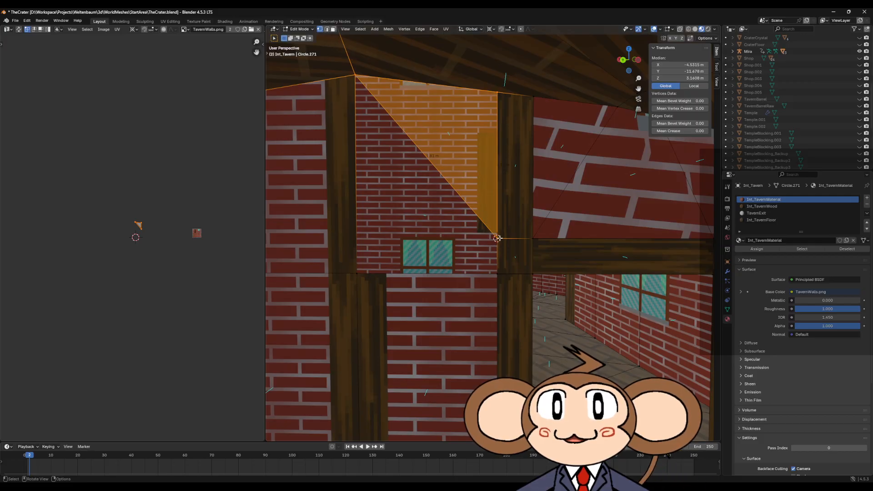
click(387, 272)
key(f)
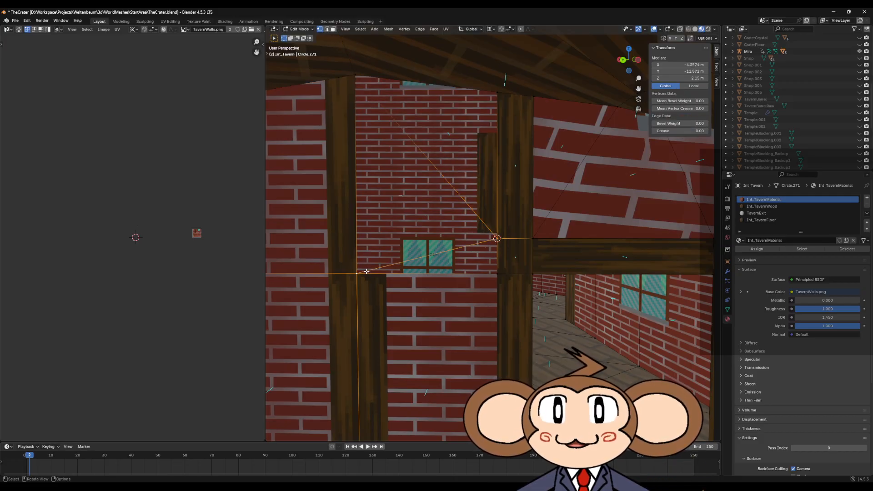
In face mode, select the narrow upper panel's three faces together with the lower panel beneath them.
click(334, 29)
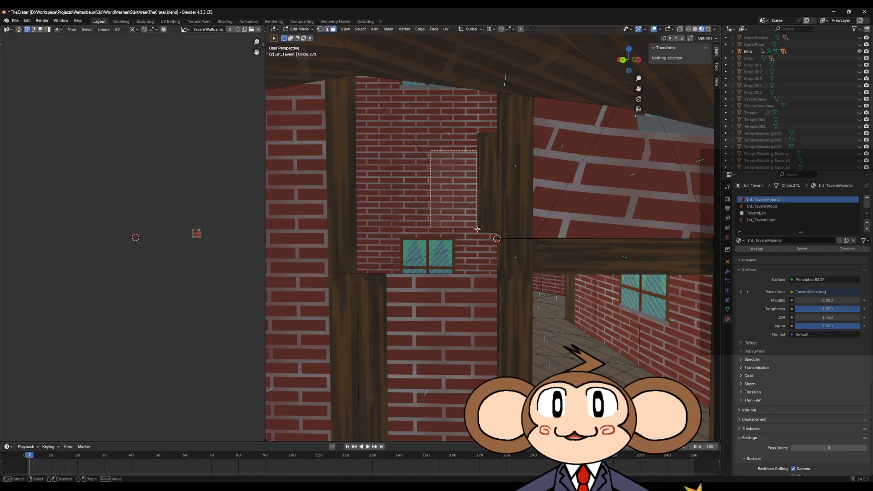
click(471, 247)
scroll(143, 239, up, 3)
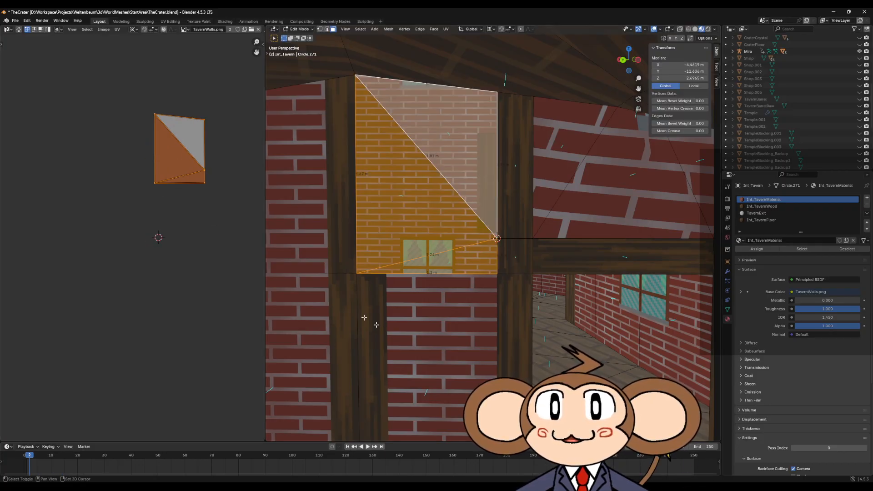
shift+click(428, 354)
scroll(141, 214, up, 2)
middle_drag(151, 122, 141, 193)
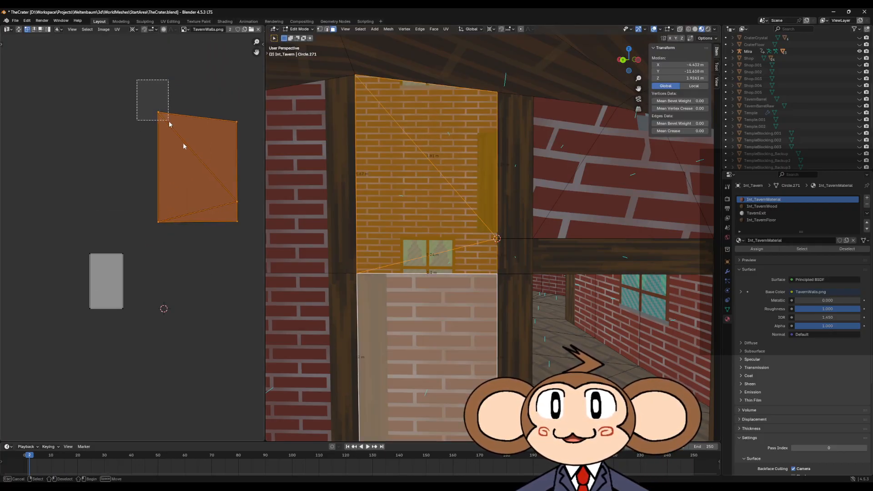
Mirror the narrow upper panel's island by scaling it -1 along X.
text(sx)
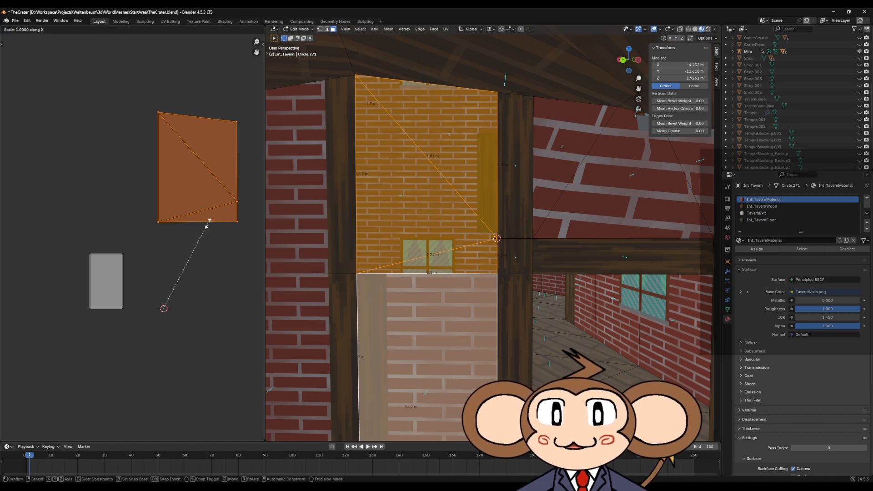
text(-1)
key(Return)
Move the mirrored island over the rectangular island, bringing their lower-left corners close together.
key(g)
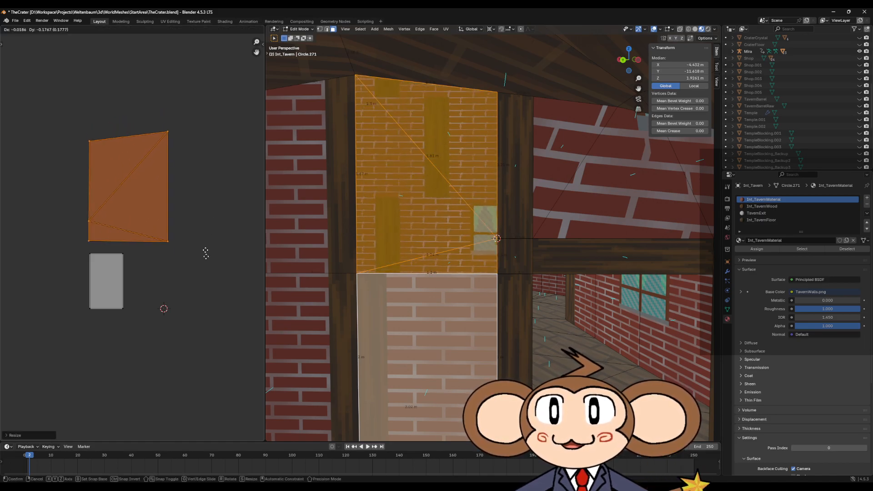
click(204, 309)
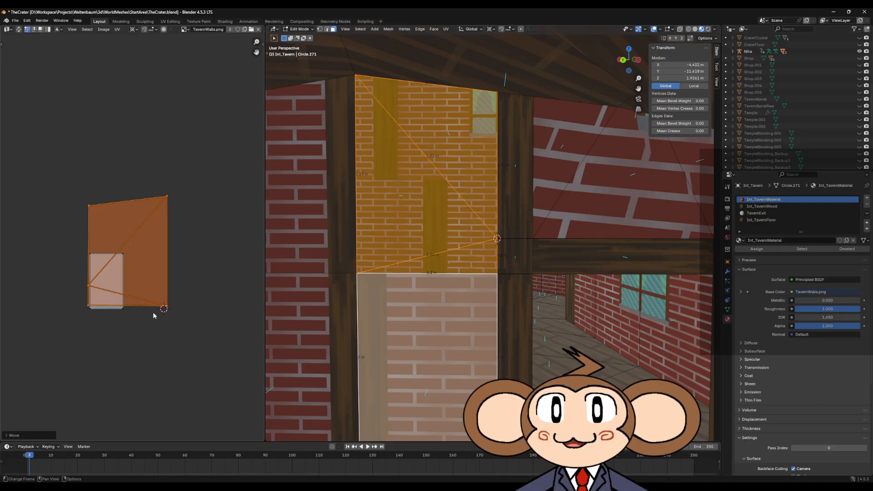
middle_drag(156, 313, 172, 279)
scroll(166, 271, up, 6)
scroll(150, 354, up, 4)
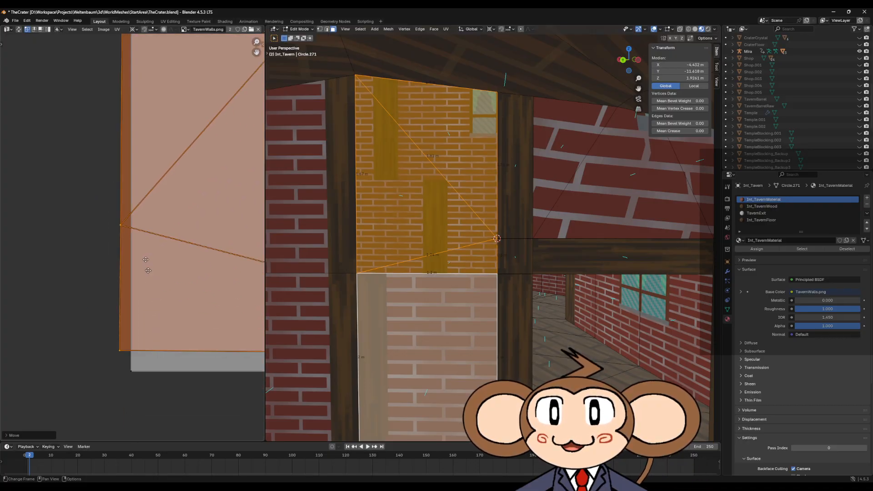
middle_drag(121, 302, 209, 189)
scroll(172, 252, up, 5)
key(g)
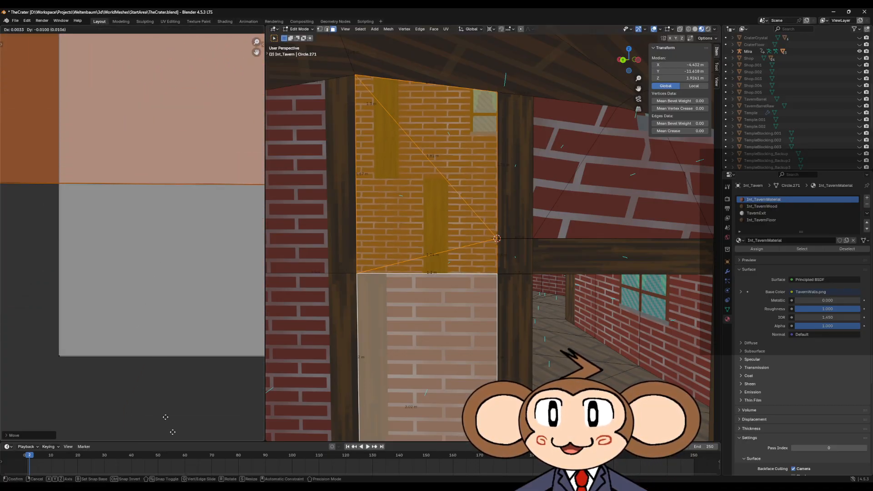
click(42, 196)
Nudge the narrow upper panel's island until its lower-left corner meets the rectangular island's lower-left corner.
scroll(83, 288, up, 2)
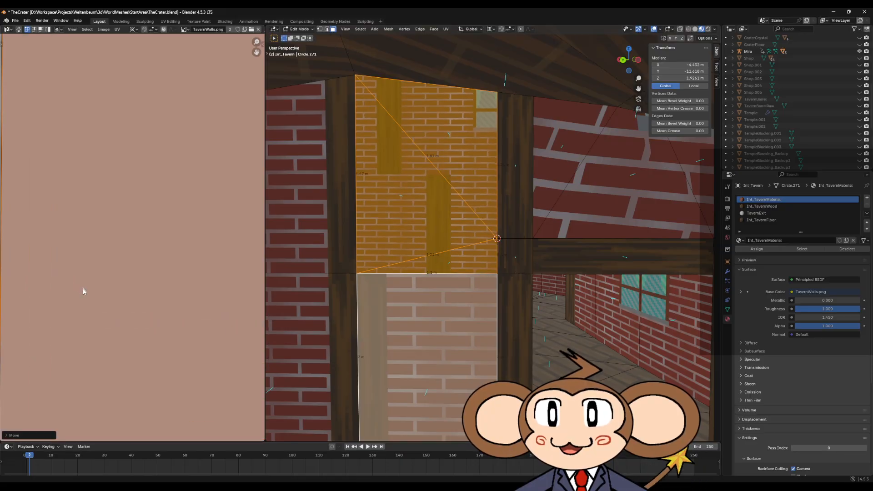
scroll(150, 150, down, 3)
scroll(96, 264, up, 2)
scroll(136, 219, down, 2)
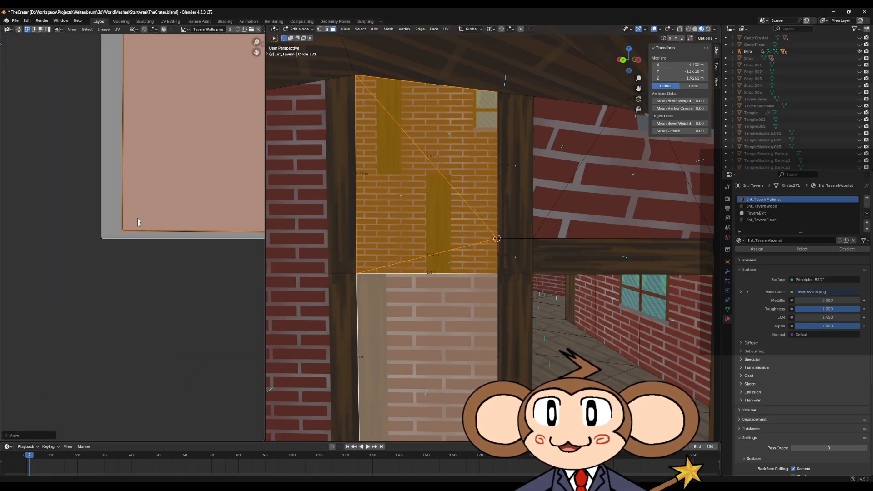
key(g)
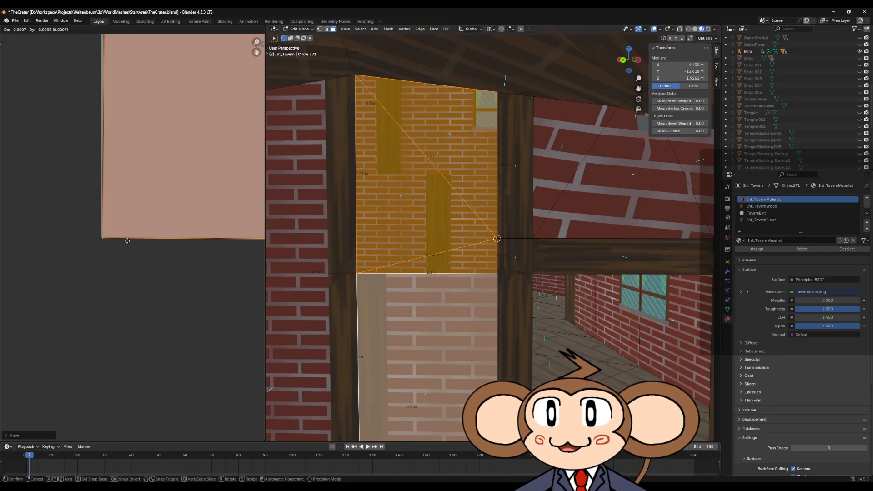
right_click(126, 240)
Snap the 2D cursor to the shared lower-left corner vertex of the two islands.
click(102, 238)
key(shift+s)
click(109, 275)
click(147, 362)
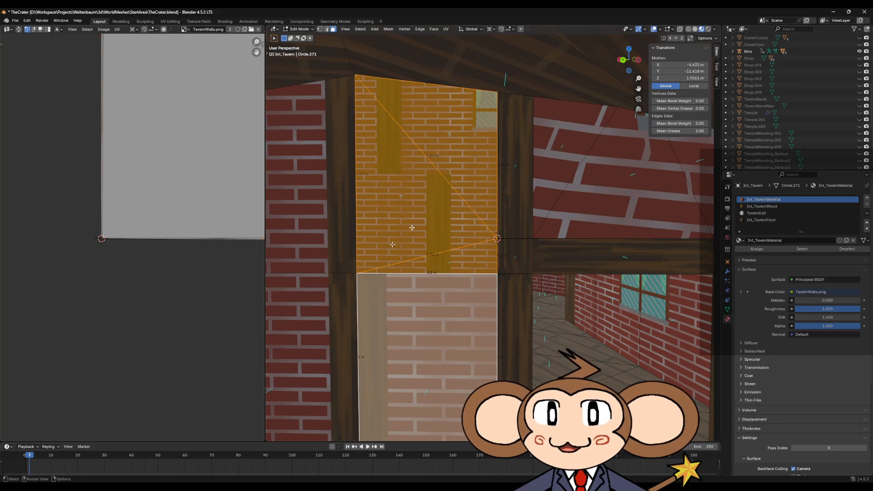
Reselect the three faces of the narrow upper panel and add the lower panel again.
click(462, 170)
shift+click(432, 224)
shift+click(448, 259)
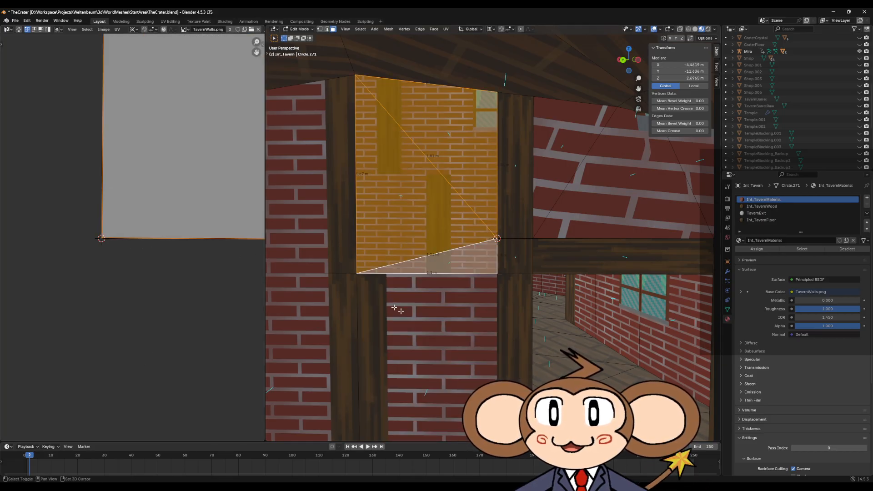
shift+click(369, 312)
Scale the narrow upper panel's island down around the 2D cursor to match the rectangular island's width.
scroll(147, 258, down, 10)
middle_drag(201, 236, 238, 267)
key(s)
click(74, 238)
scroll(60, 228, up, 5)
scroll(119, 258, up, 14)
middle_drag(156, 348, 135, 166)
key(s)
click(209, 259)
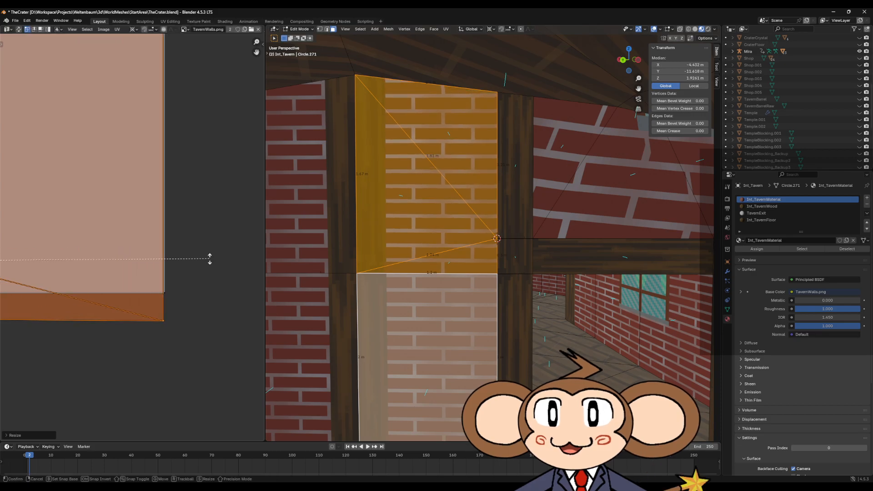
Rotate the narrow upper panel's island slightly and fine-tune its scale until its lower-right corner meets the rectangular island's.
key(r)
click(213, 230)
key(s)
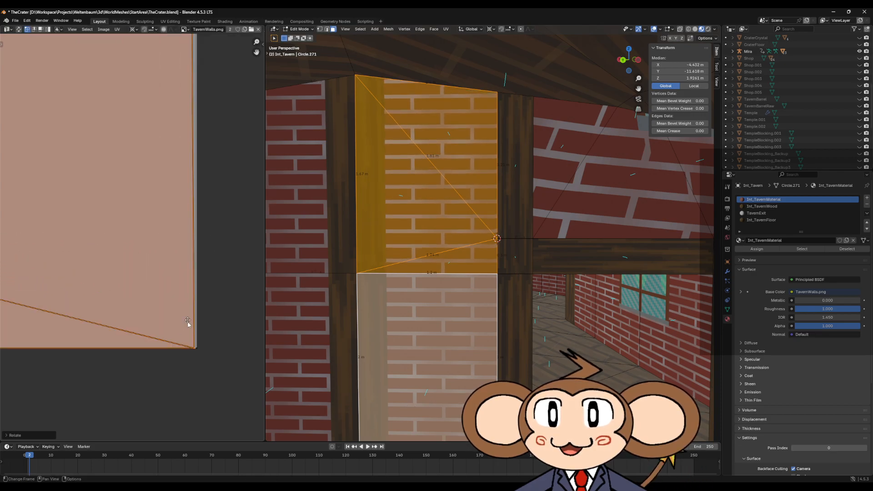
right_click(179, 287)
key(s)
click(181, 282)
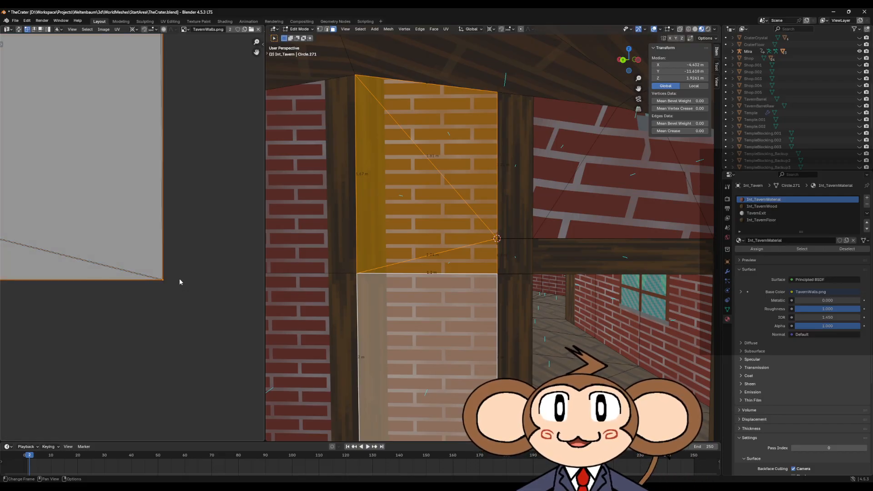
Connect the beam-height vertex to the opposite bottom corner vertex on the upper brick panel beside the doorway's far pillar.
key(Tab)
key(Tab)
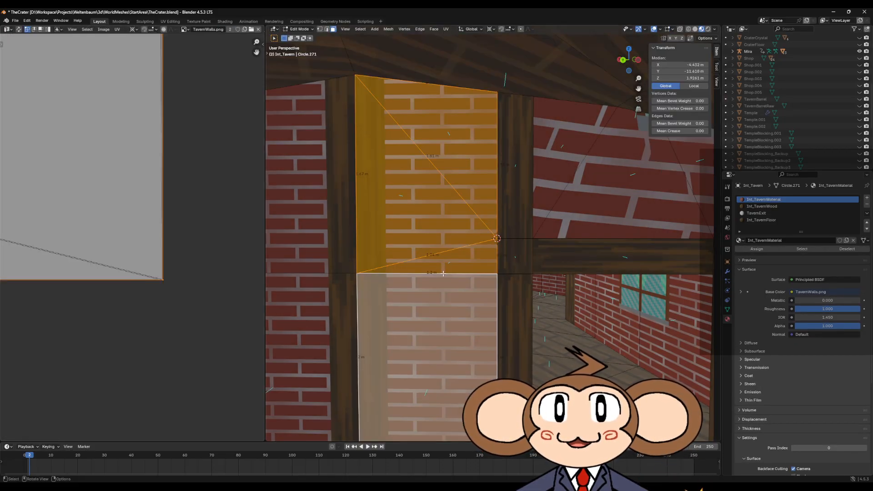
scroll(475, 282, down, 5)
scroll(482, 287, up, 2)
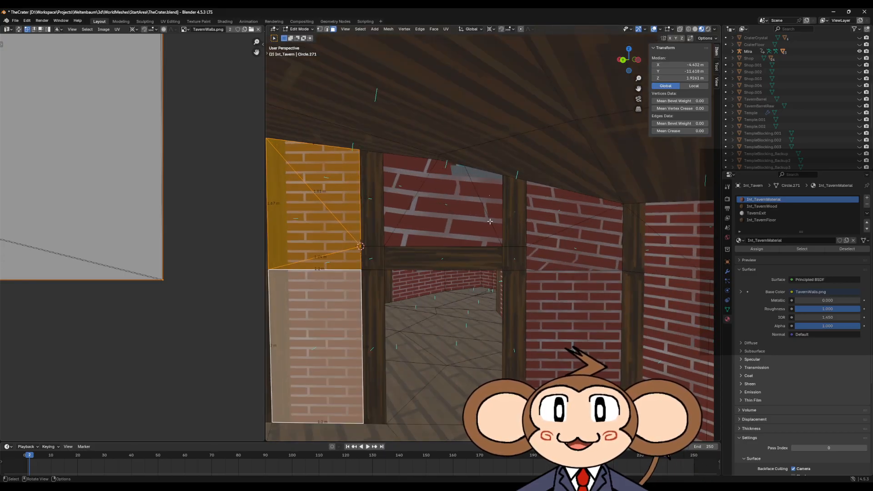
middle_drag(594, 305, 523, 277)
click(520, 276)
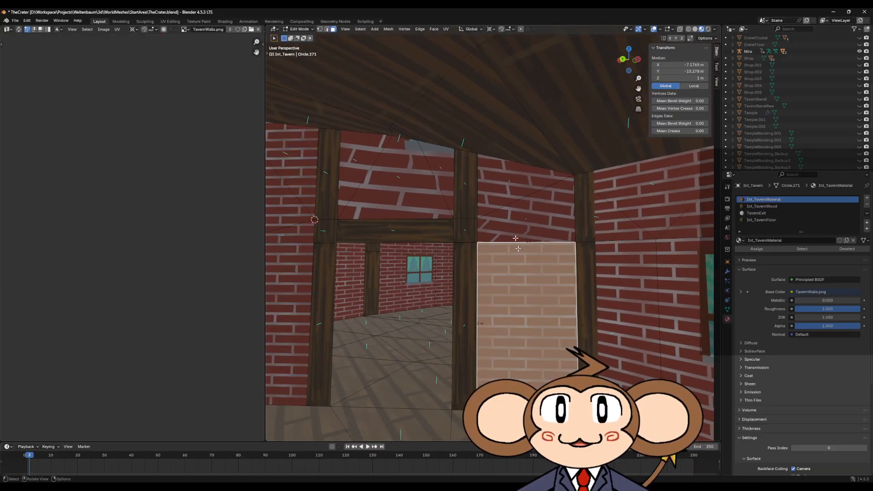
drag(524, 214, 525, 215)
mouse_move(550, 240)
middle_down()
mouse_move(554, 249)
mouse_move(546, 244)
middle_up()
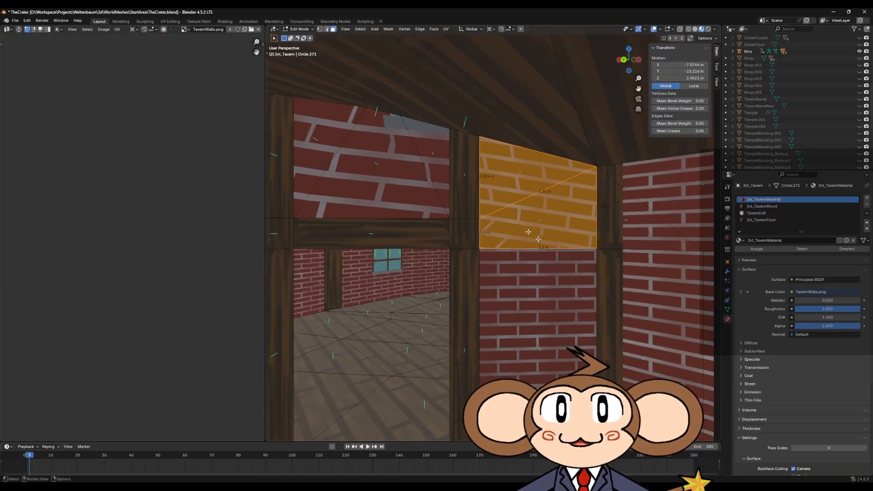
click(320, 29)
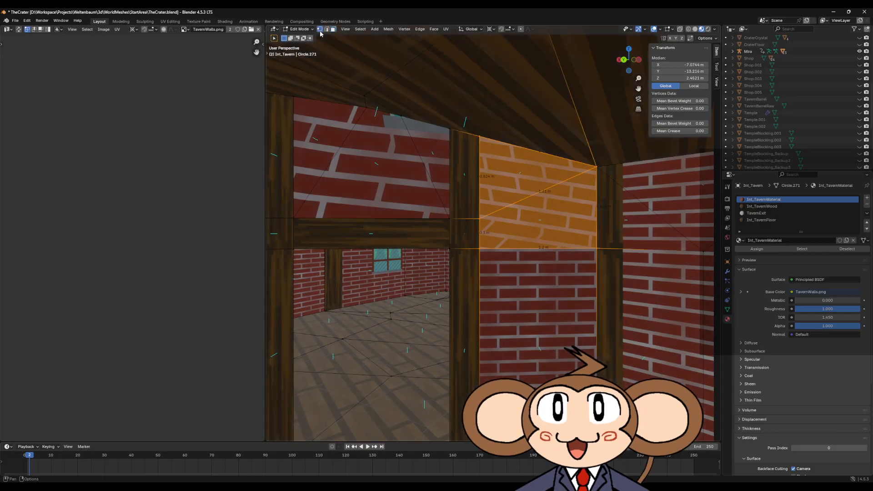
click(496, 234)
key(j)
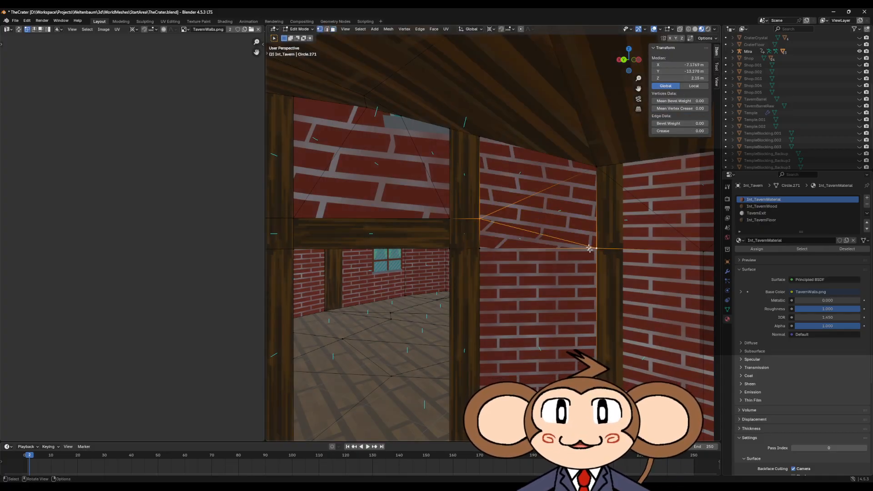
Select the upper panel's three faces, unwrap them, and add the lower brick panel to the selection.
click(334, 29)
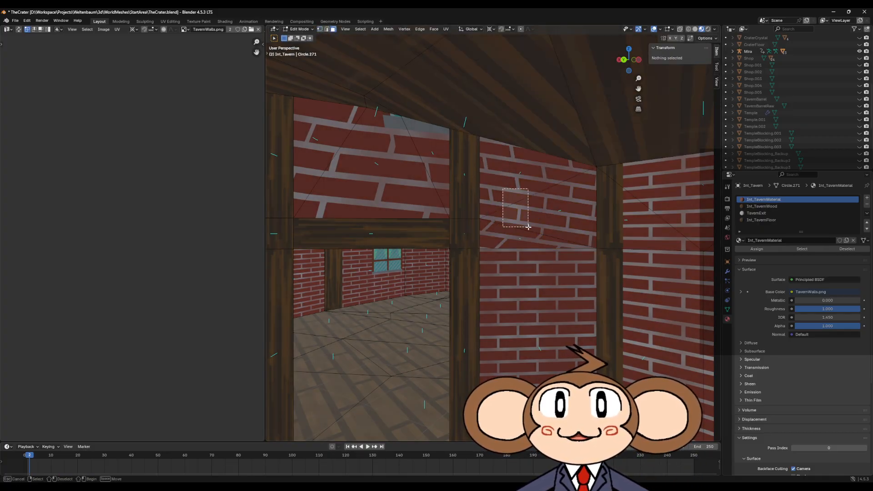
click(512, 212)
key(u)
click(530, 229)
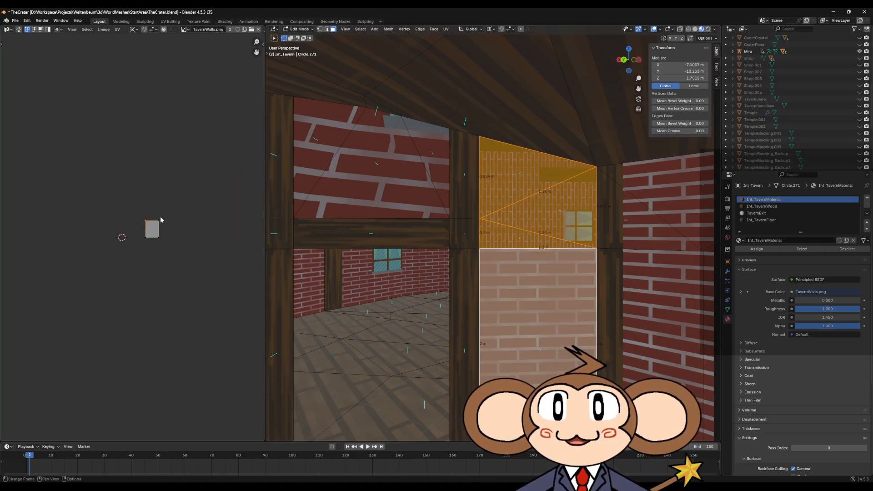
Move the upper panel's UV island away from the texture, next to the lower panel's rectangular island.
key(a)
key(g)
click(170, 261)
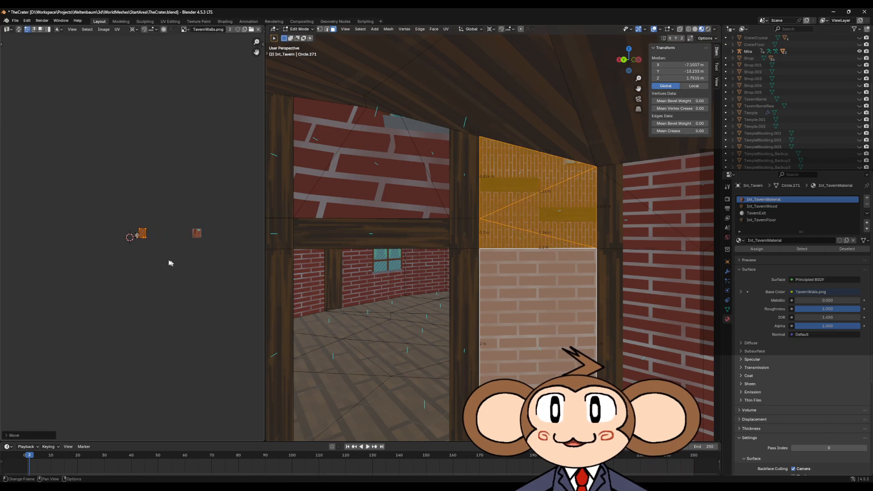
scroll(168, 245, up, 10)
middle_drag(202, 248, 127, 259)
scroll(131, 250, down, 2)
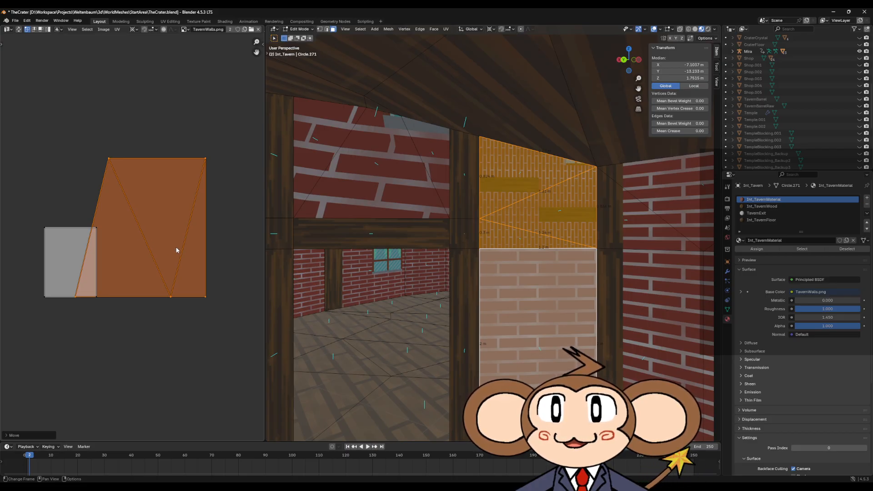
Rotate the upper panel's island until its bricks run roughly horizontally.
key(r)
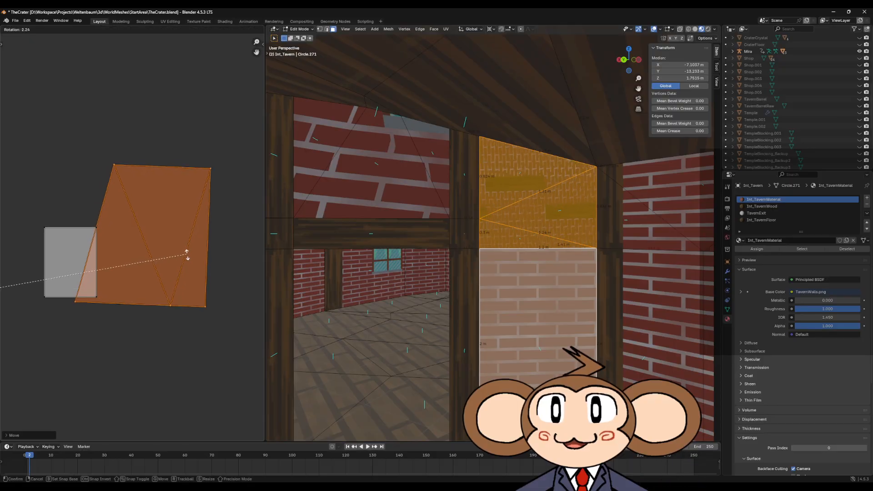
click(142, 133)
key(r)
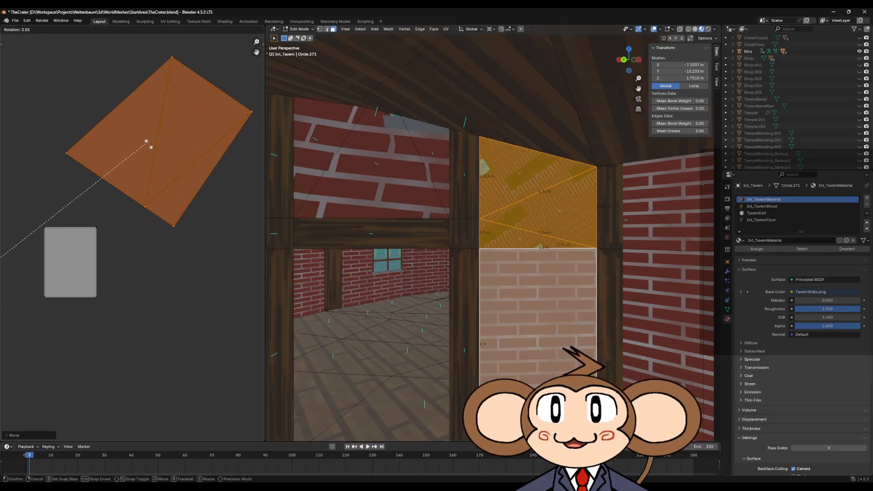
click(107, 171)
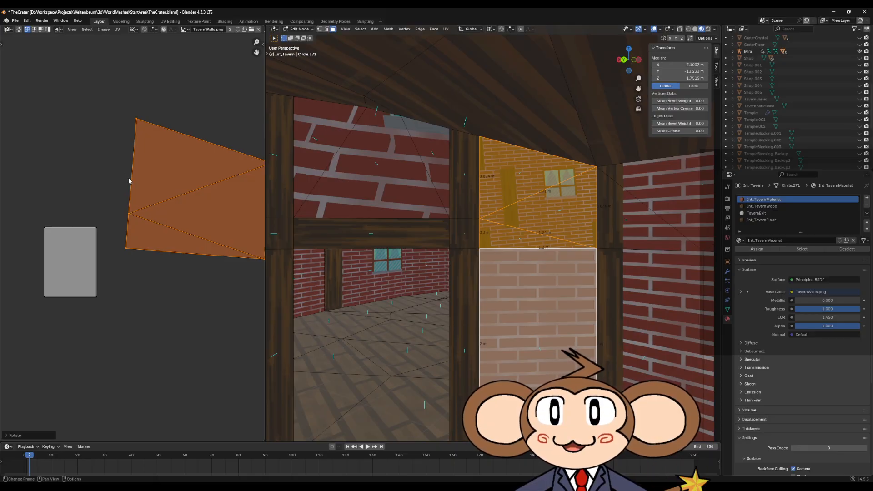
Mirror the upper panel's island by scaling it -1 on X and place it just above the rectangular island.
scroll(146, 191, down, 3)
text(sx-1)
key(Return)
scroll(149, 200, down, 6)
key(g)
click(190, 196)
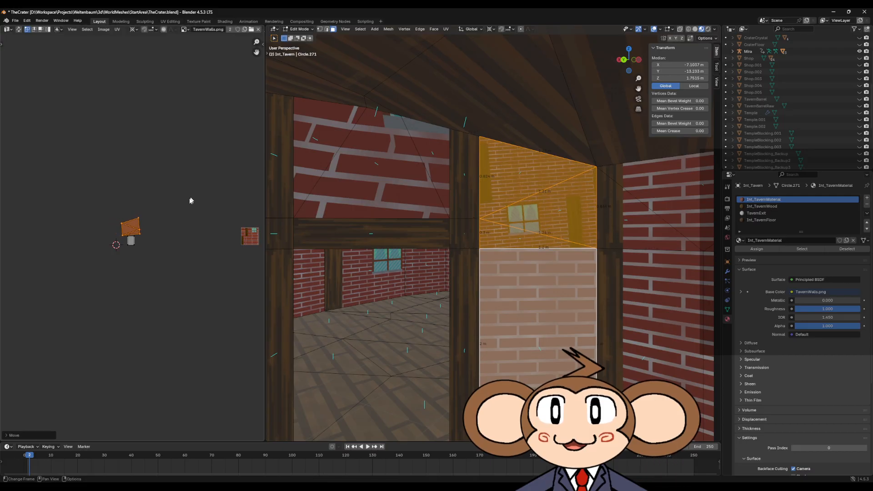
Snap the 2D cursor to the lower-right corner vertex of the rectangular island.
scroll(133, 239, up, 10)
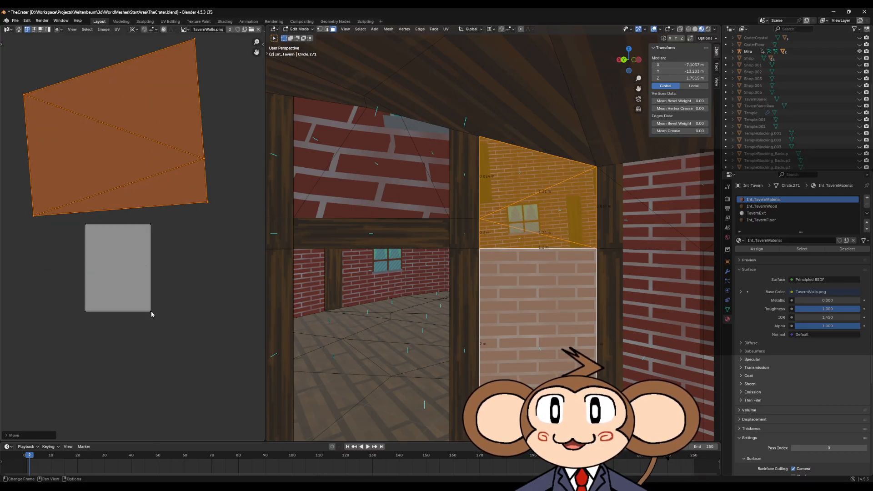
click(150, 311)
key(shift+s)
click(151, 350)
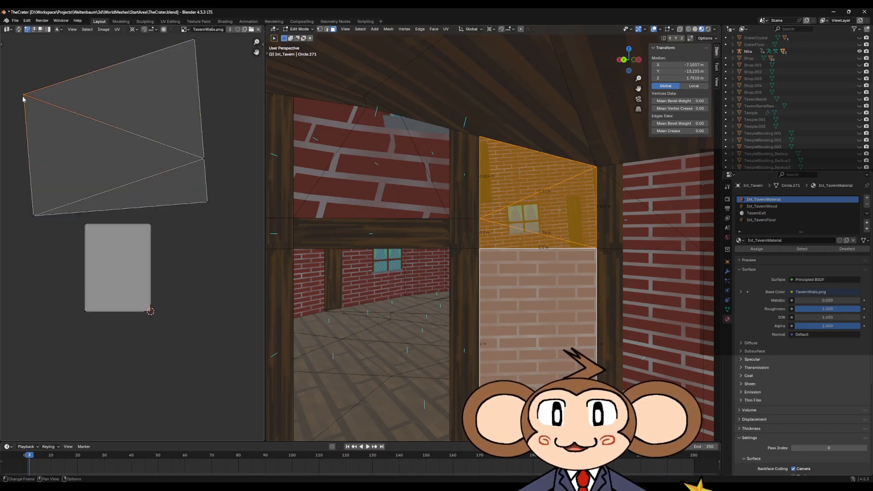
Select the whole upper panel island and move it over the rectangular island, close to the 2D cursor.
key(l)
key(g)
click(186, 328)
scroll(186, 328, up, 4)
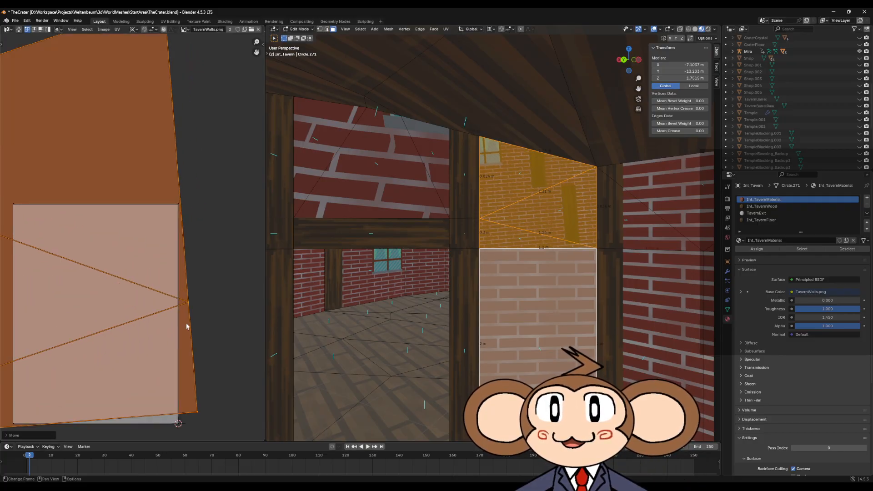
Fine-tune the upper panel island's position until its lower-right corner sits exactly on the 2D cursor.
scroll(185, 328, up, 10)
key(g)
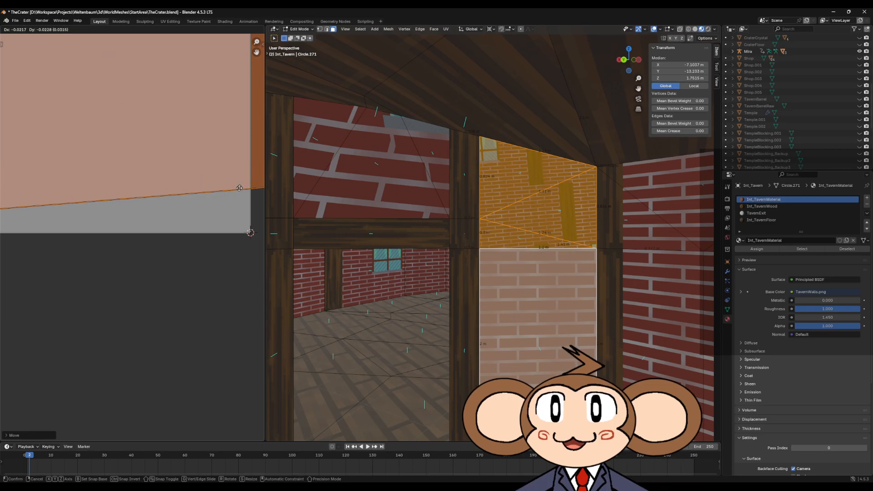
click(243, 198)
middle_drag(244, 229, 184, 264)
key(g)
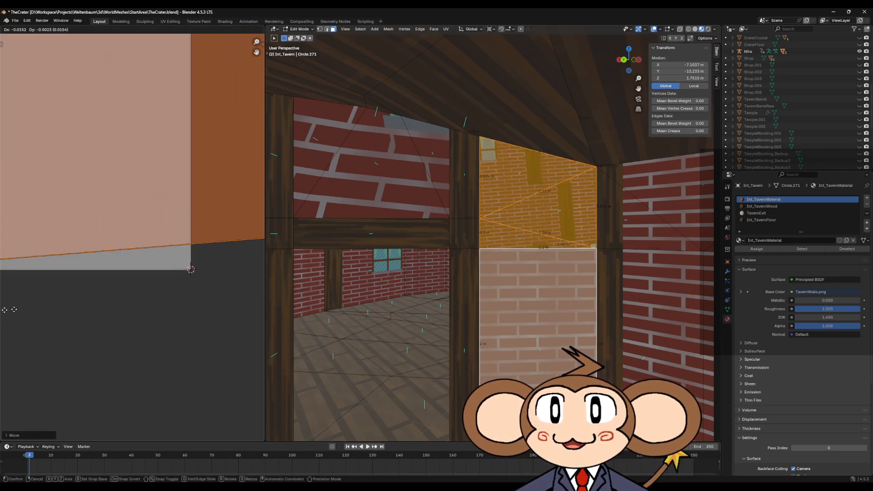
click(149, 328)
middle_drag(218, 303, 144, 310)
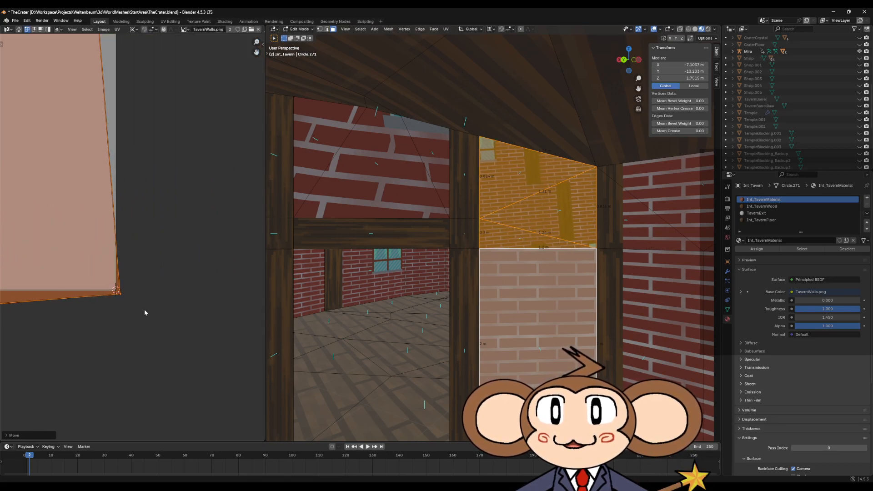
key(g)
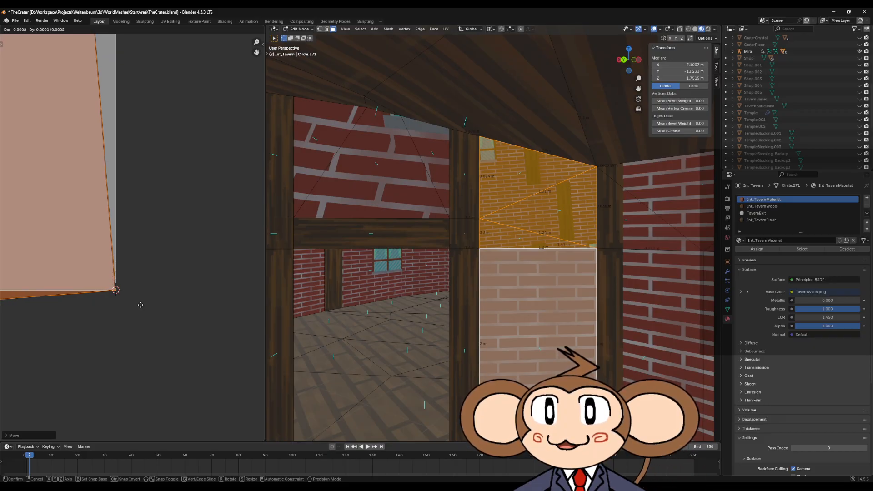
click(141, 305)
scroll(123, 333, down, 2)
scroll(136, 334, up, 5)
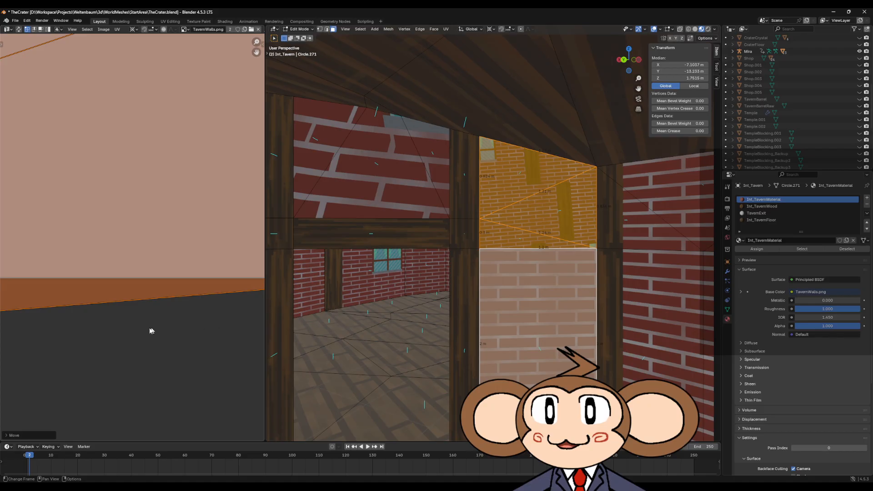
Rotate the upper panel's island around the 2D cursor until its bottom edge lines up with the rectangular island's.
scroll(155, 330, down, 3)
key(r)
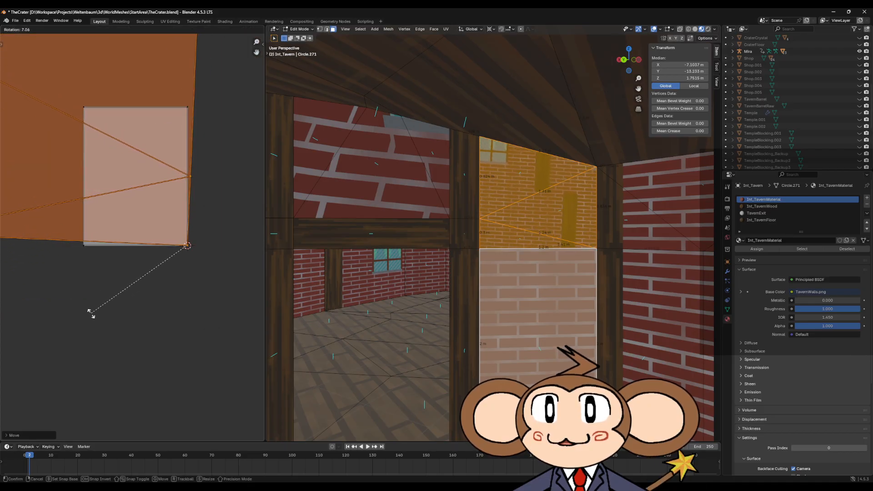
click(91, 314)
scroll(91, 313, up, 5)
scroll(171, 296, up, 2)
middle_drag(193, 304, 10, 222)
scroll(82, 336, up, 5)
middle_drag(62, 378, 182, 259)
scroll(136, 331, up, 4)
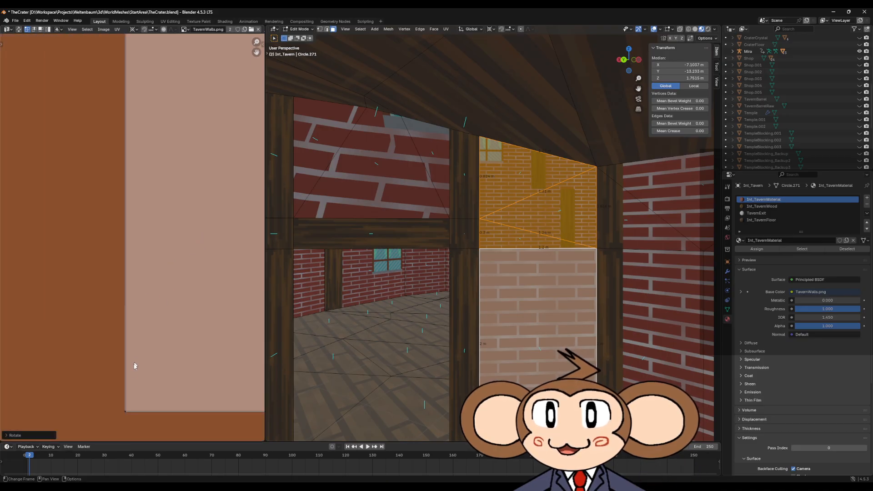
middle_drag(135, 364, 130, 292)
key(r)
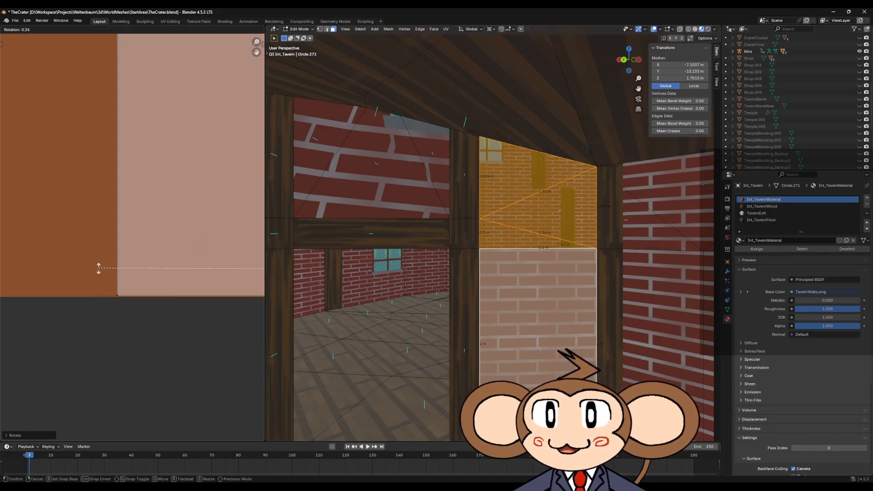
click(97, 268)
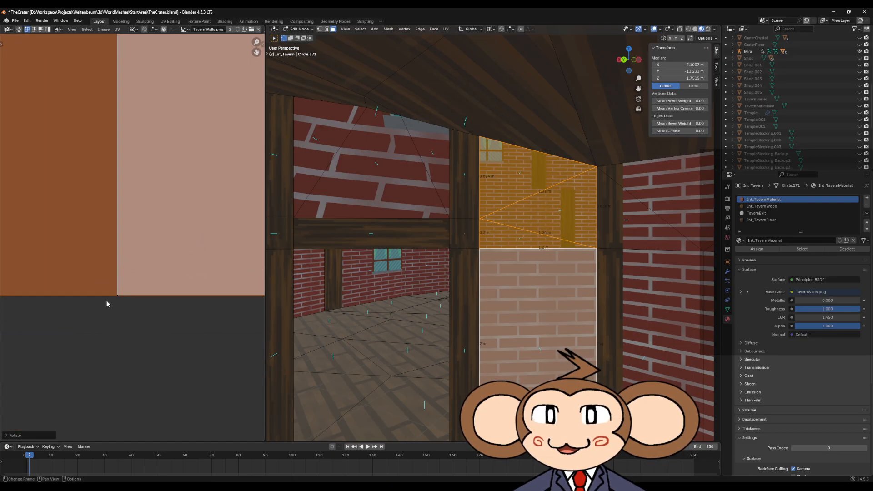
Scale the upper panel's island around the 2D cursor to match the rectangular island's width, refining until the lower-left corners meet.
scroll(106, 301, down, 4)
scroll(83, 304, down, 4)
key(s)
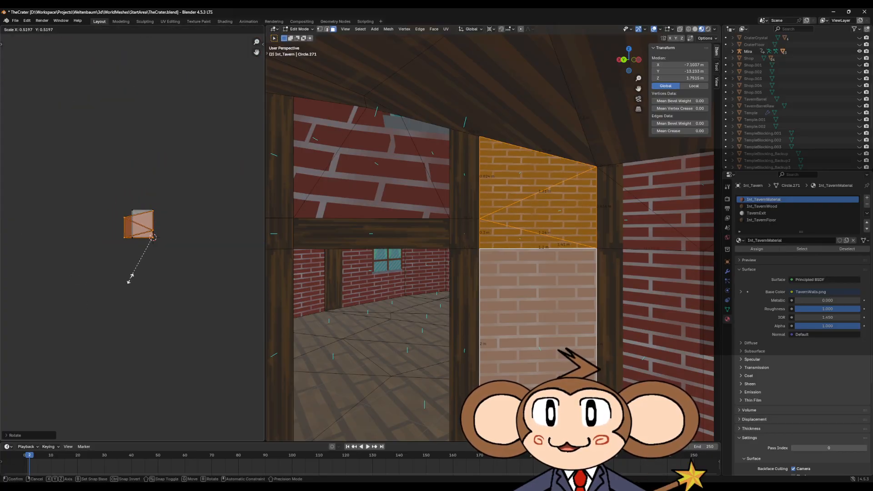
click(150, 255)
scroll(148, 219, up, 7)
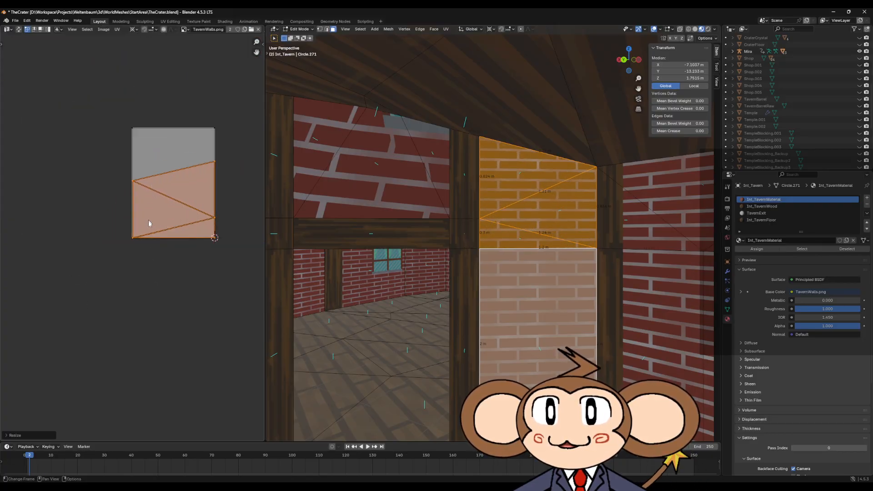
key(s)
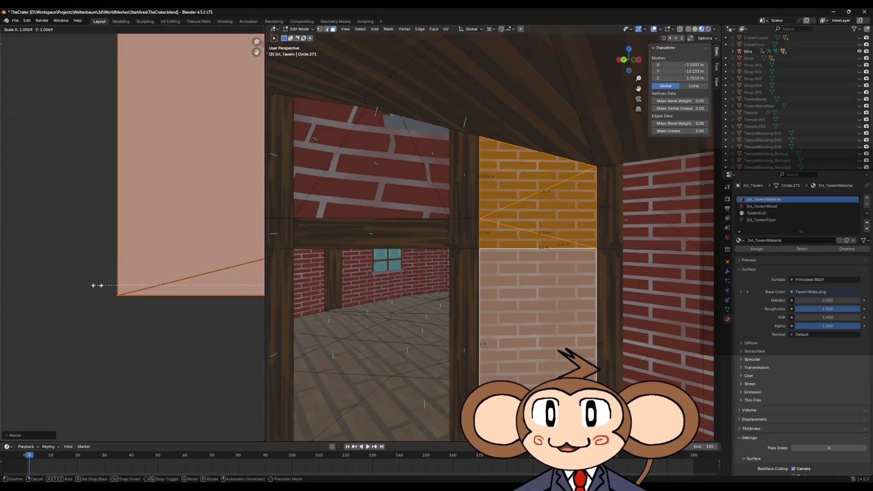
click(97, 285)
scroll(108, 318, down, 4)
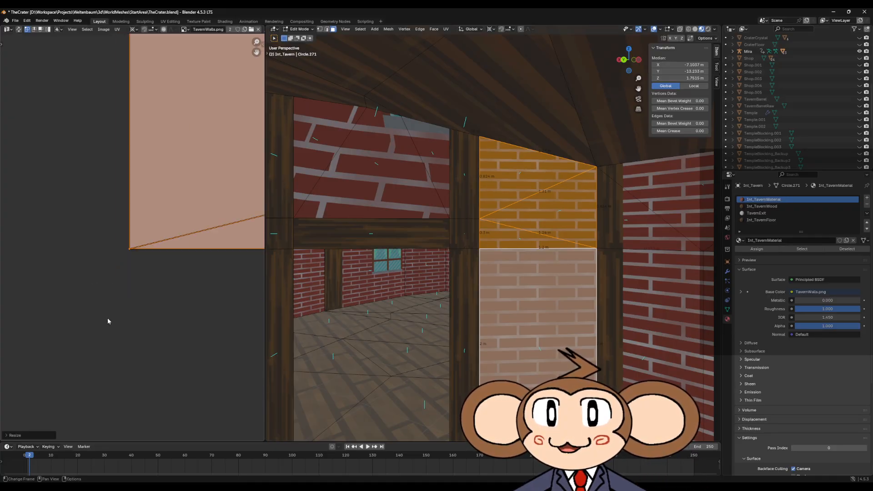
scroll(114, 309, down, 8)
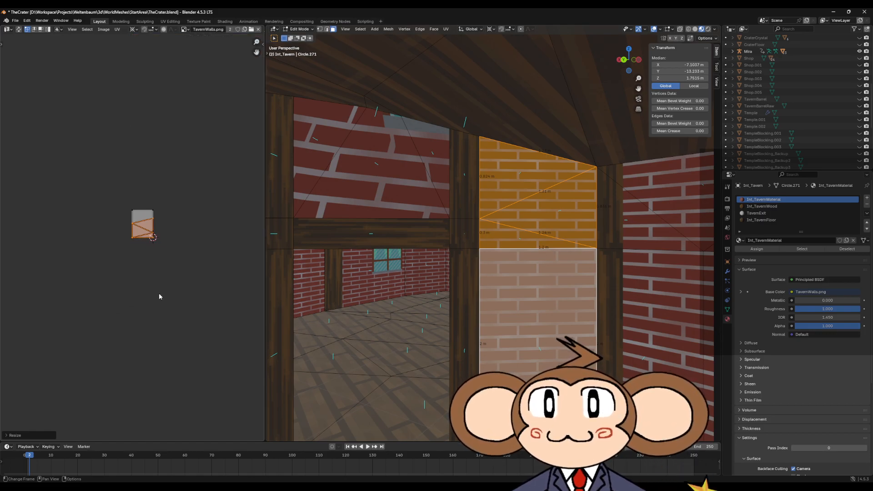
Select the three brick faces above the doorway beam and unwrap them with the Angle Based method.
click(424, 146)
shift+click(364, 182)
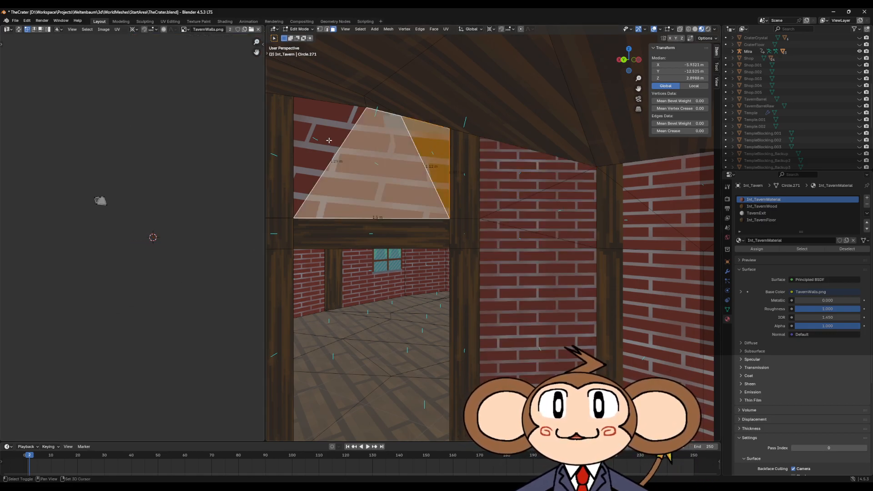
shift+click(325, 132)
key(u)
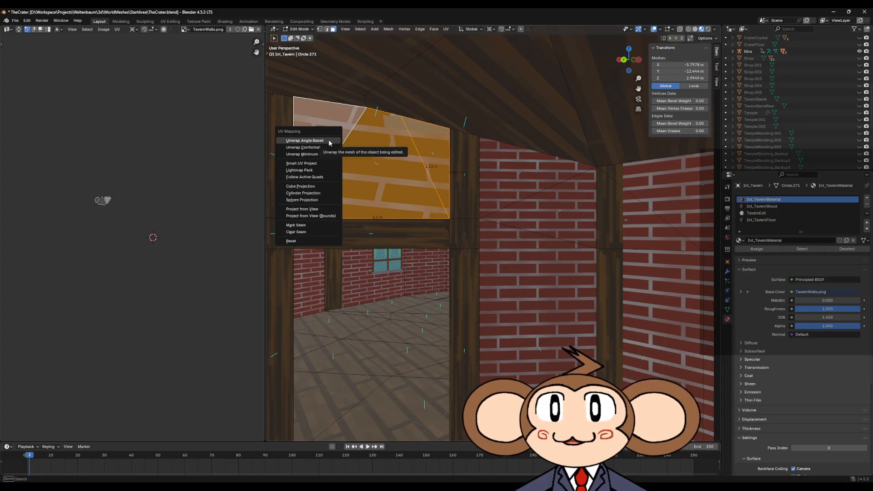
click(330, 142)
Clear the face selection and inspect the mapped brick panels and pillars around the doorway.
scroll(442, 247, down, 4)
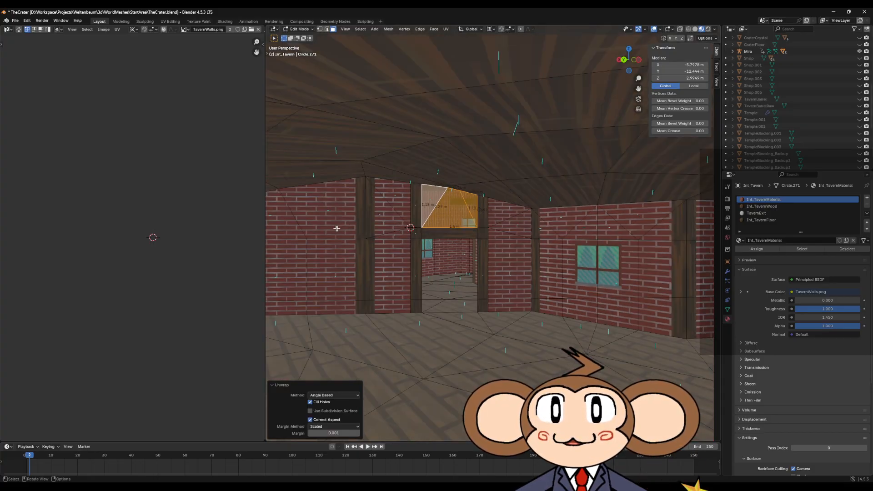
key(a)
key(a)
scroll(329, 213, up, 3)
shift+middle_drag(359, 231, 518, 240)
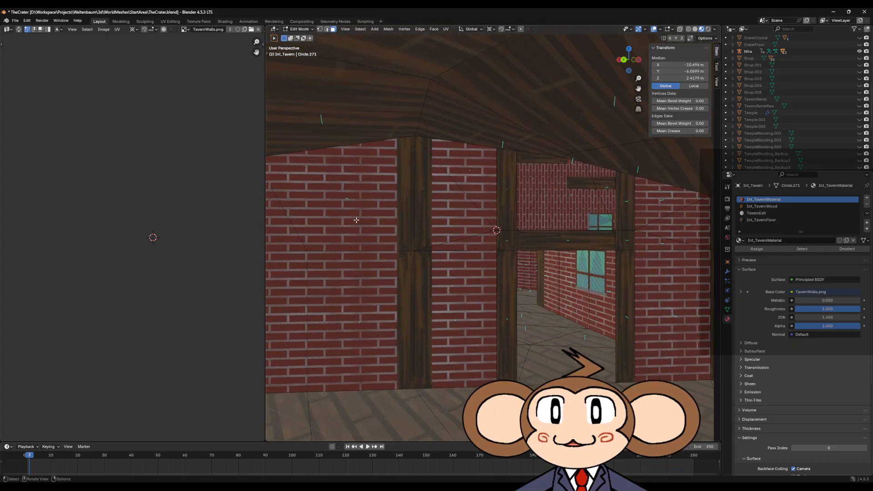
Select the large upper brick panel and the three brick faces above the doorway beam, and move the doorway island beside the panel's UV island.
click(356, 220)
shift+click(535, 187)
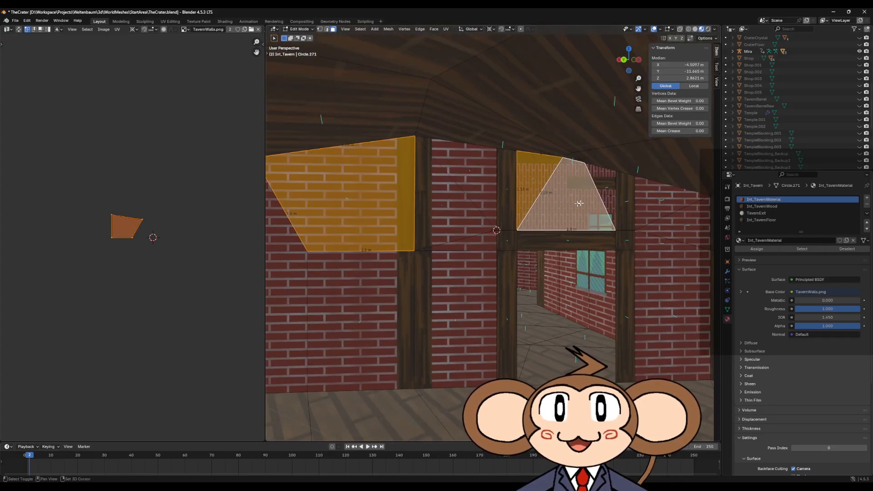
scroll(223, 275, down, 6)
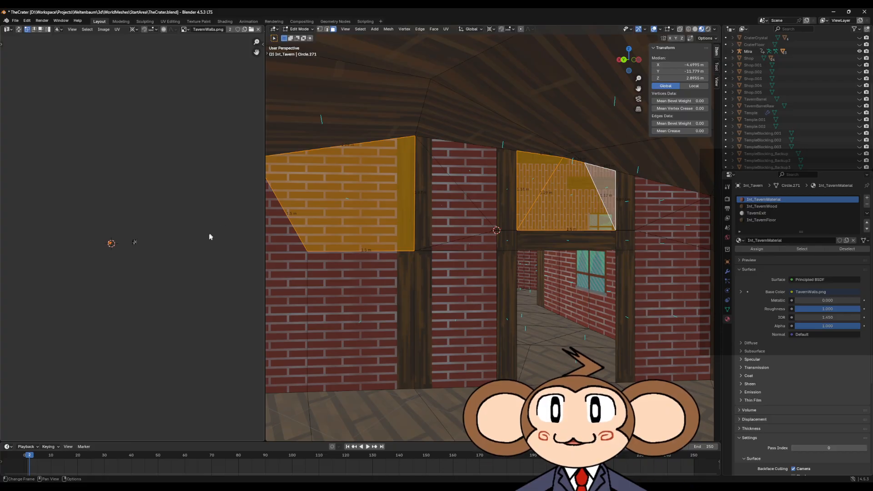
middle_drag(126, 268, 232, 237)
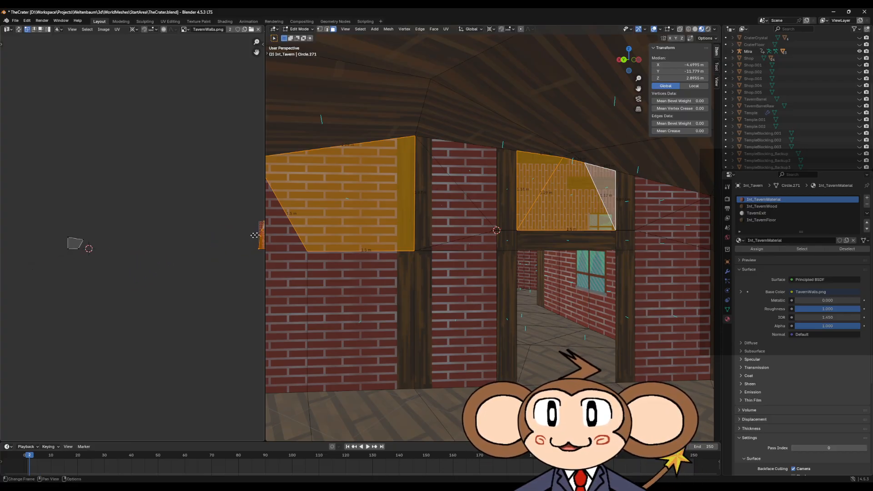
key(g)
click(63, 239)
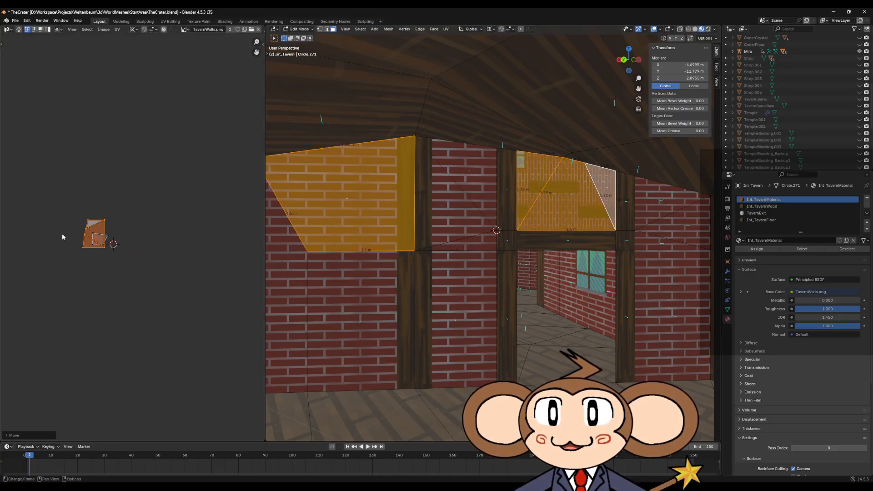
Rotate the doorway faces' UV island by about 85° and move it over the large panel's island.
scroll(62, 234, up, 5)
key(r)
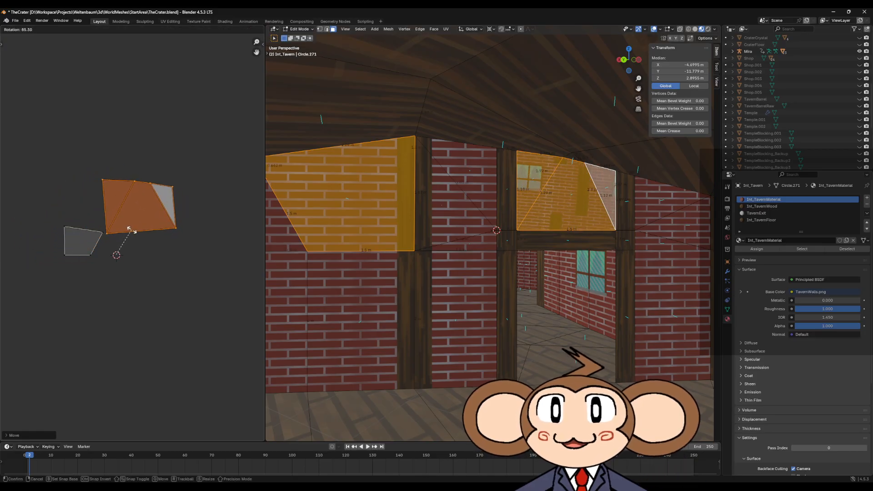
click(132, 232)
scroll(133, 234, up, 3)
key(g)
click(43, 286)
Fine-tune the doorway island's position until its lower-left corner meets the lower-left corner of the large panel's island.
scroll(43, 288, up, 3)
middle_drag(59, 288, 197, 264)
scroll(94, 315, up, 6)
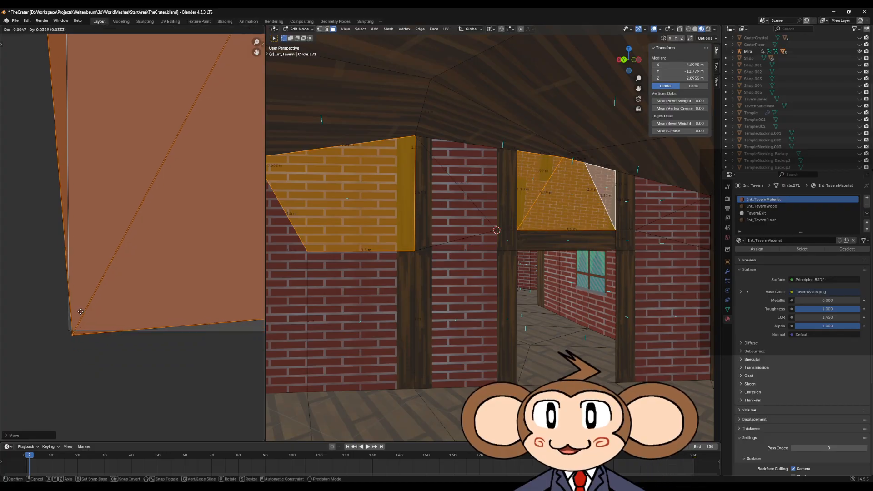
middle_drag(109, 310, 214, 204)
scroll(103, 279, up, 3)
middle_drag(75, 337, 186, 206)
scroll(111, 282, up, 5)
key(g)
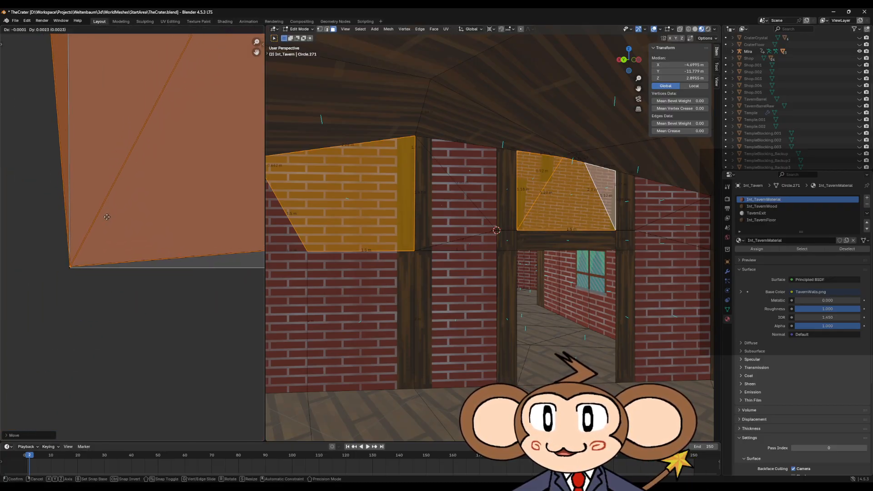
click(107, 218)
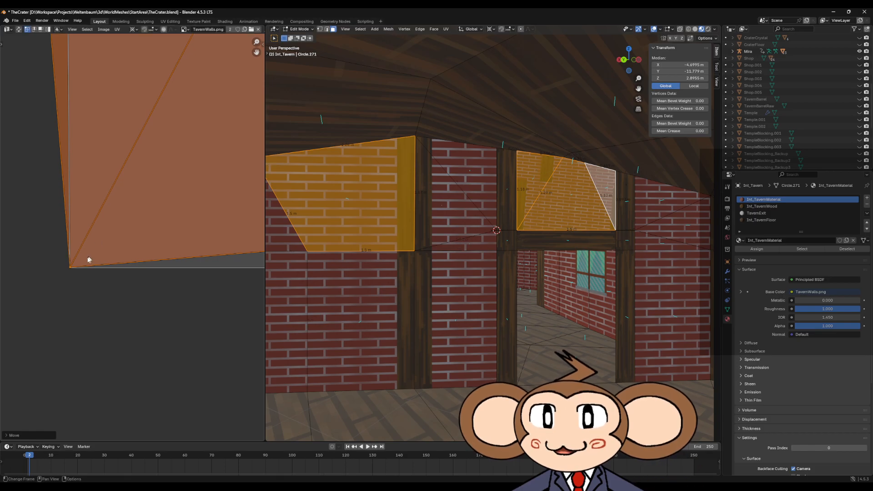
Snap the 2D cursor to the shared lower-left corner of the two UV islands.
click(70, 267)
key(shift+s)
click(97, 309)
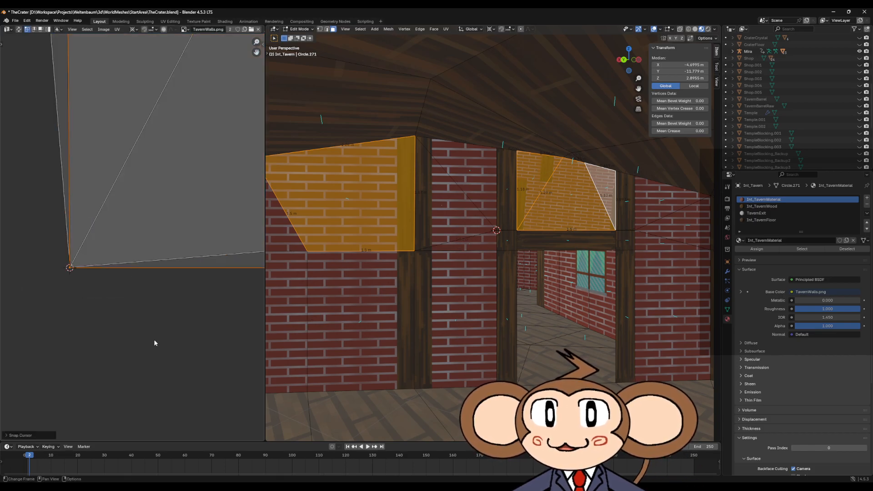
Reselect the three faces above the doorway with all their UVs, and add the large upper brick panel as an alignment reference.
click(523, 182)
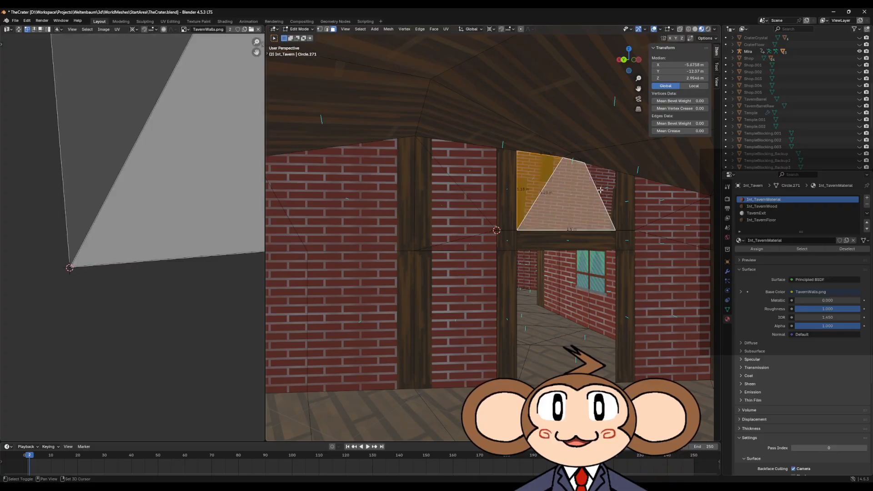
key(a)
click(547, 203)
shift+click(529, 183)
shift+click(604, 181)
key(a)
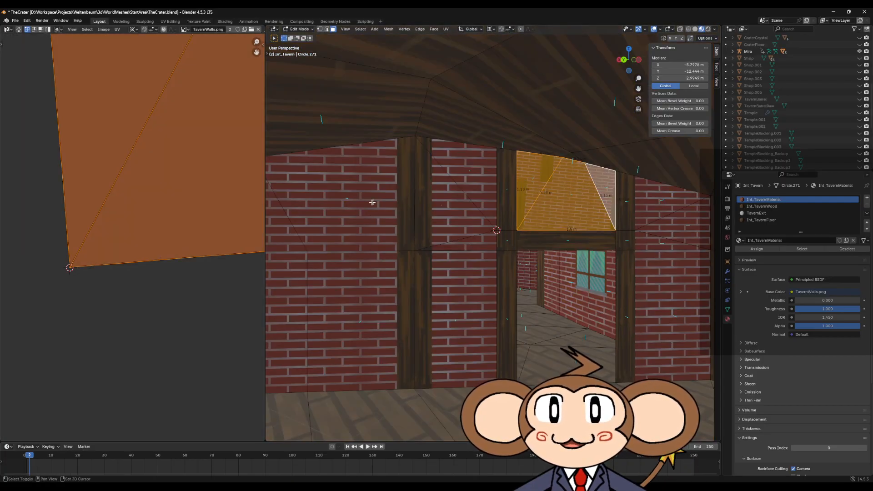
shift+click(356, 205)
Rotate the doorway island around the 2D cursor to level its bottom edge with the large panel's bottom edge.
key(r)
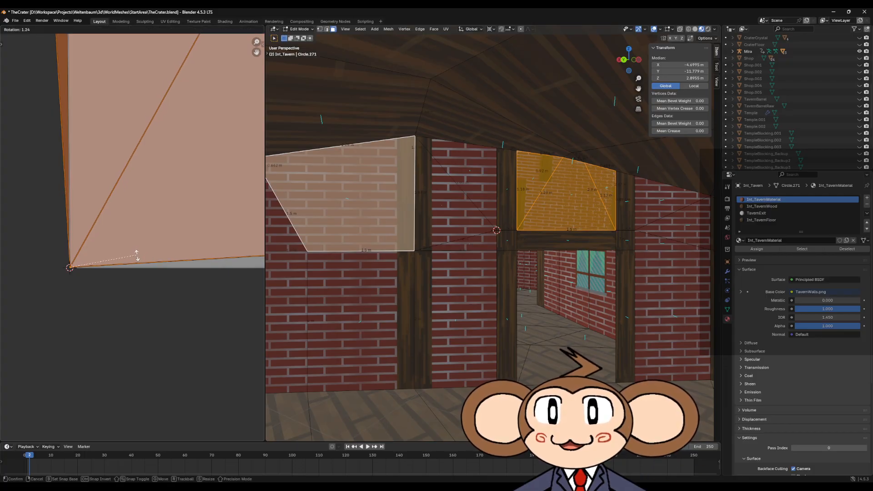
click(167, 220)
middle_drag(167, 220, 130, 211)
Scale the doorway island around the 2D cursor towards the large panel's size and refine its rotation until both bottom edges coincide.
scroll(214, 195, down, 7)
scroll(74, 250, up, 5)
middle_drag(74, 250, 188, 218)
key(s)
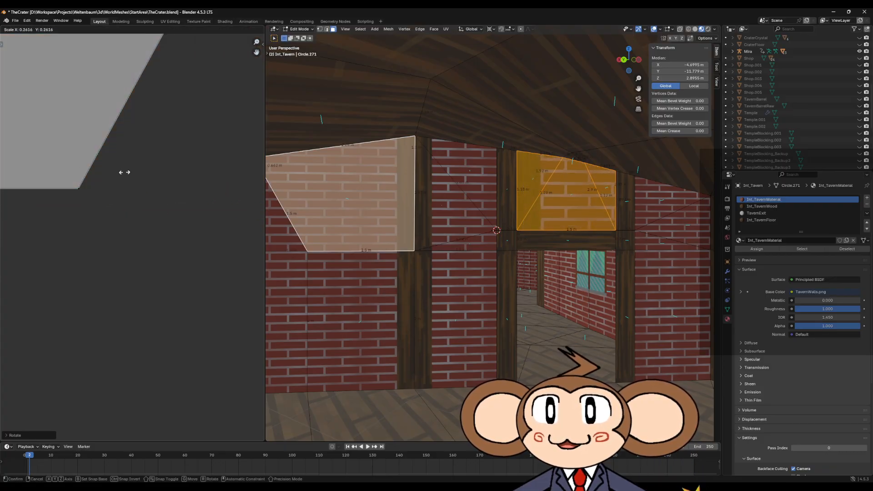
click(261, 182)
middle_drag(138, 196, 210, 231)
scroll(150, 191, up, 3)
middle_drag(150, 191, 165, 268)
key(r)
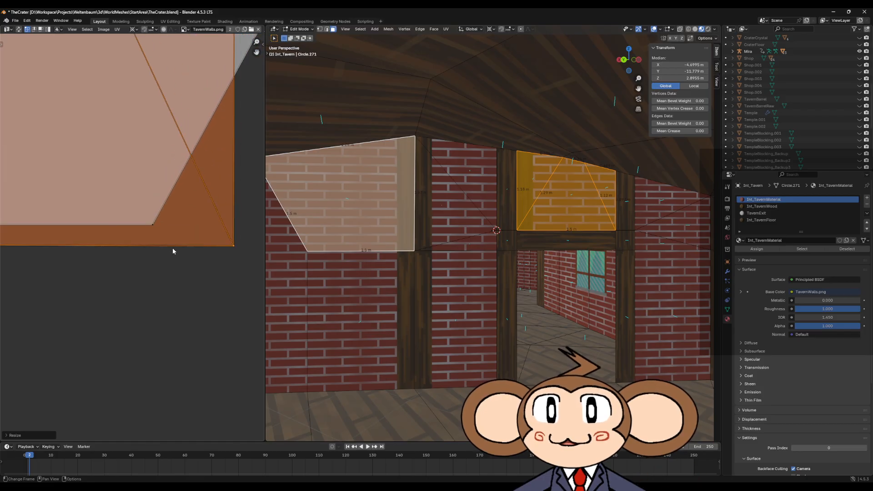
click(181, 215)
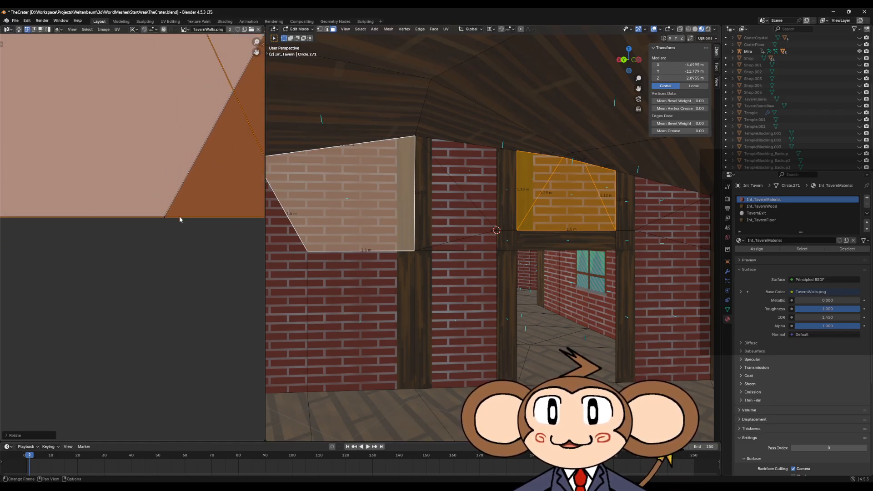
key(r)
right_click(180, 217)
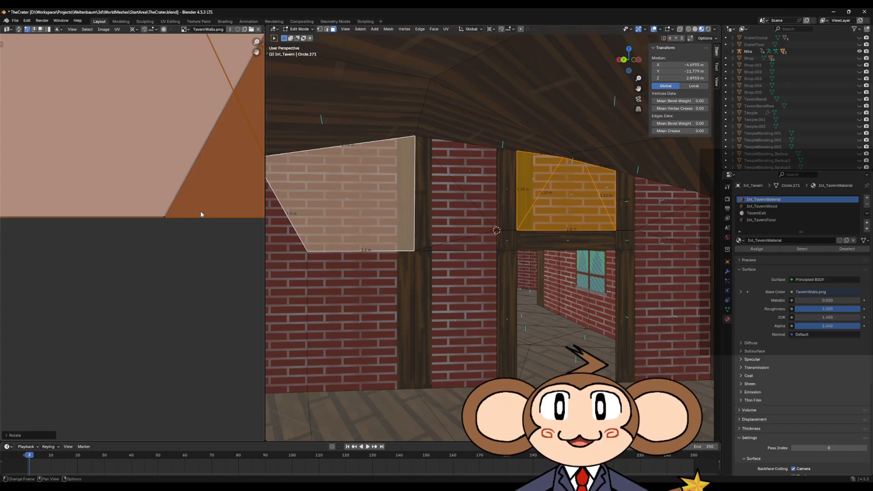
Enlarge the doorway island slightly around the 2D cursor so its bricks match the surrounding wall's brick size.
scroll(198, 210, down, 4)
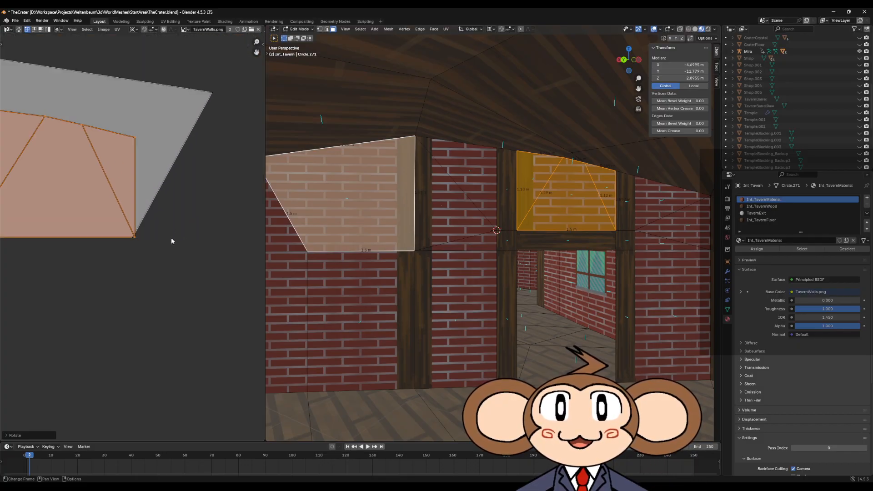
key(s)
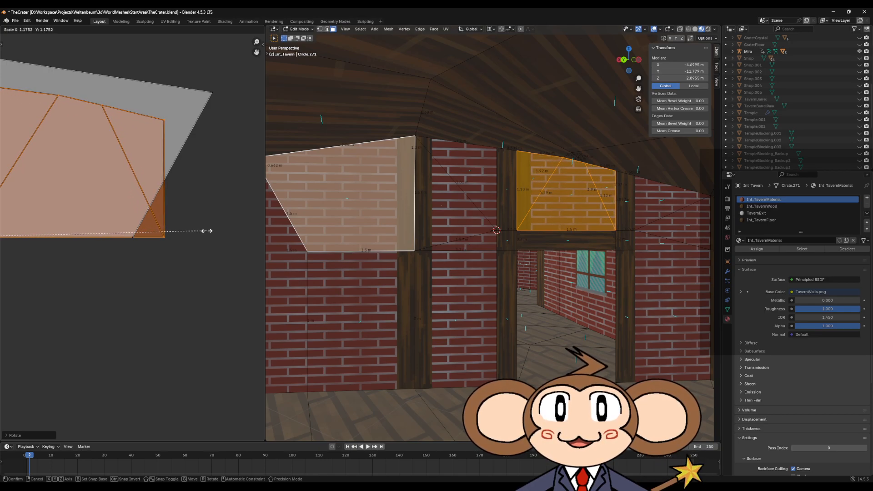
click(202, 231)
scroll(153, 250, down, 6)
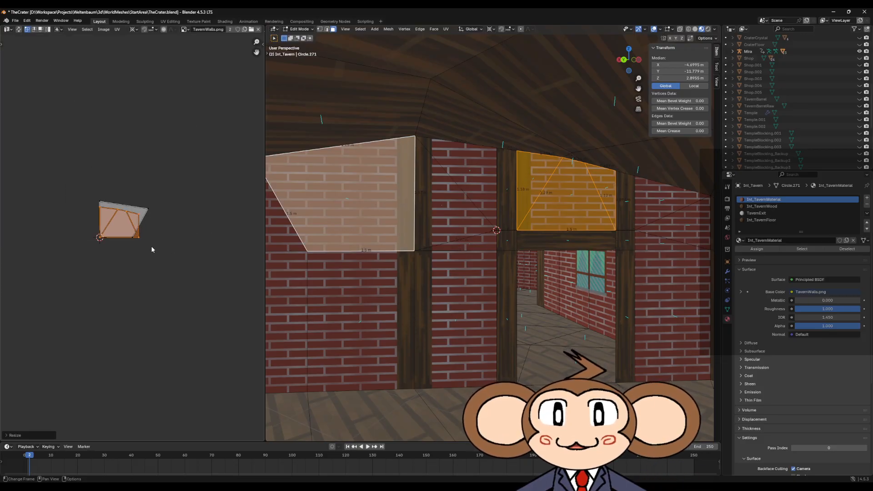
Move the doorway island about 0.44 along X beside the large panel's island, and check the brick pattern in Object Mode.
key(g)
key(x)
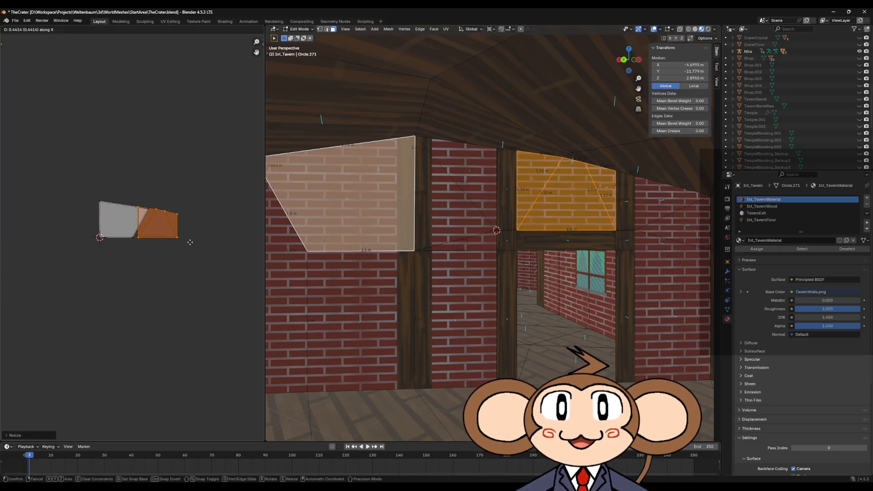
click(191, 246)
key(Tab)
scroll(415, 282, down, 5)
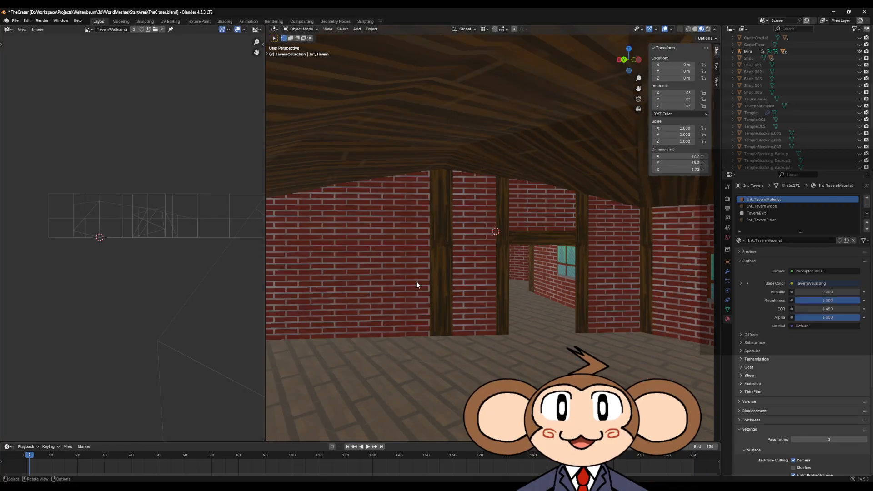
middle_drag(409, 279, 420, 292)
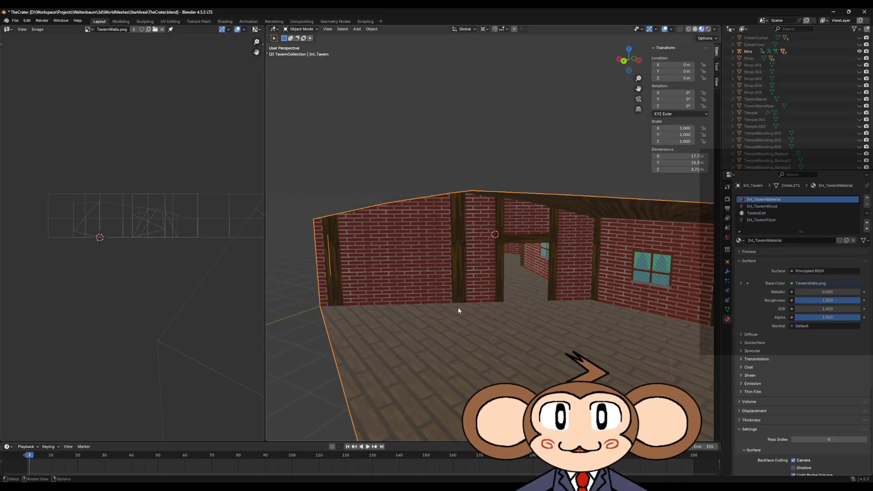
In Edit Mode, select the whole doorway island and shift it slightly down along Y to align the brick rows with the beam.
key(Tab)
scroll(159, 234, up, 4)
scroll(499, 230, up, 3)
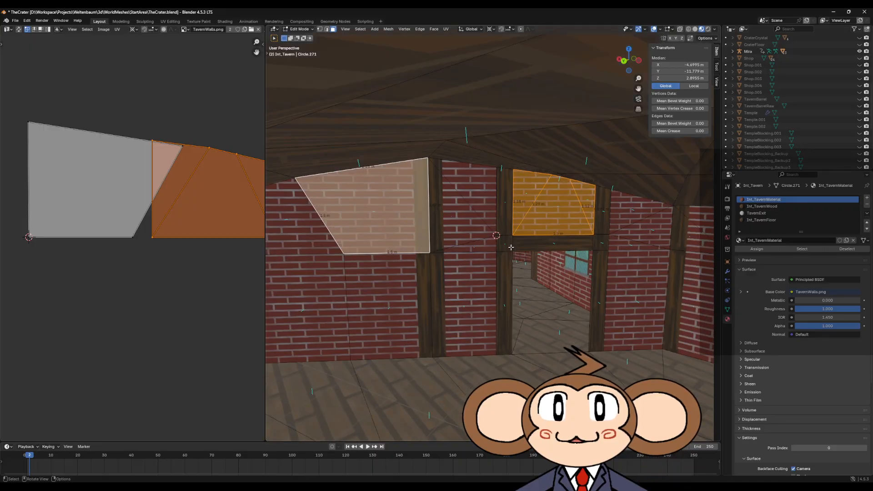
click(156, 240)
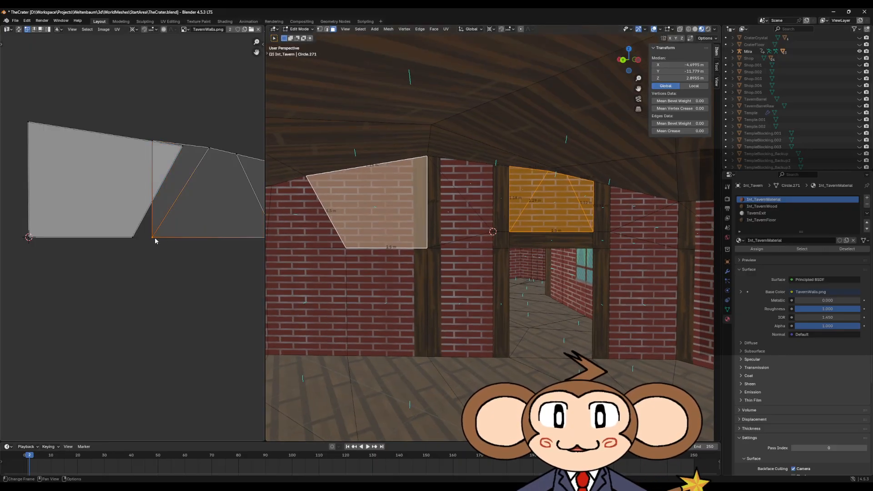
key(l)
scroll(460, 270, up, 6)
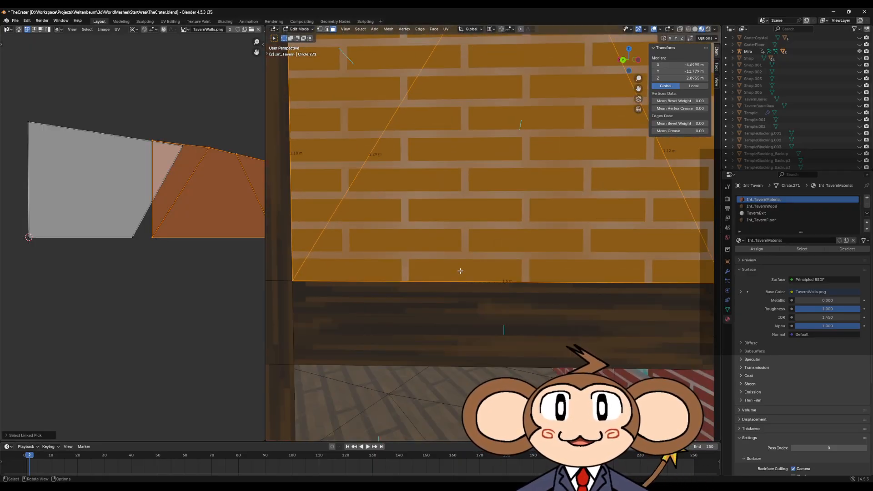
scroll(459, 270, down, 1)
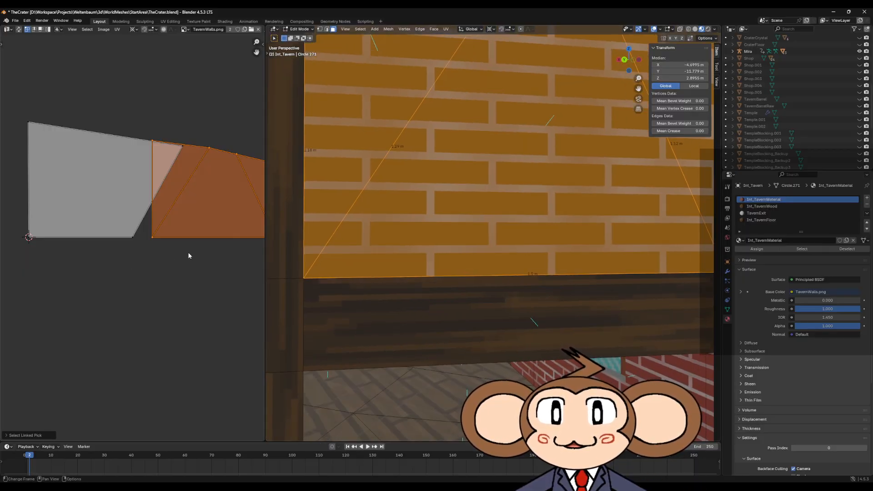
key(g)
key(y)
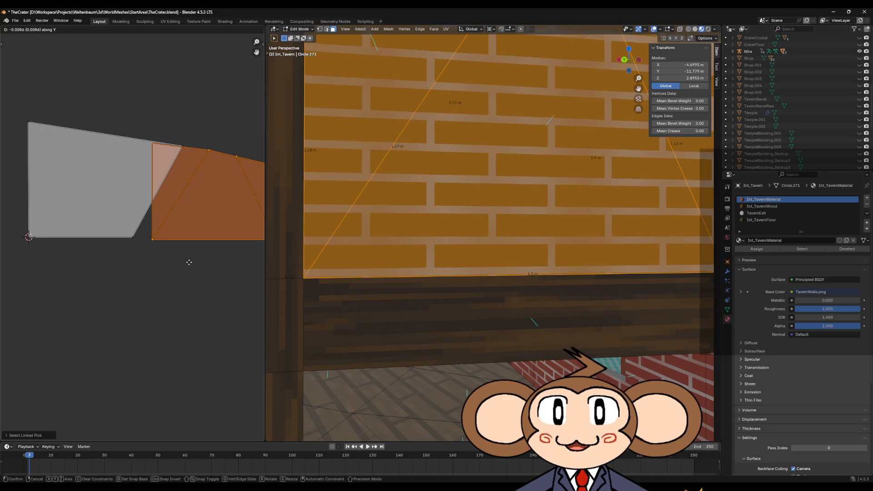
click(188, 259)
Inspect the brick and wood textures on the tavern's interior walls in Object Mode from several angles.
key(Tab)
scroll(440, 291, down, 5)
middle_drag(440, 292, 490, 320)
scroll(506, 304, down, 4)
scroll(501, 309, down, 3)
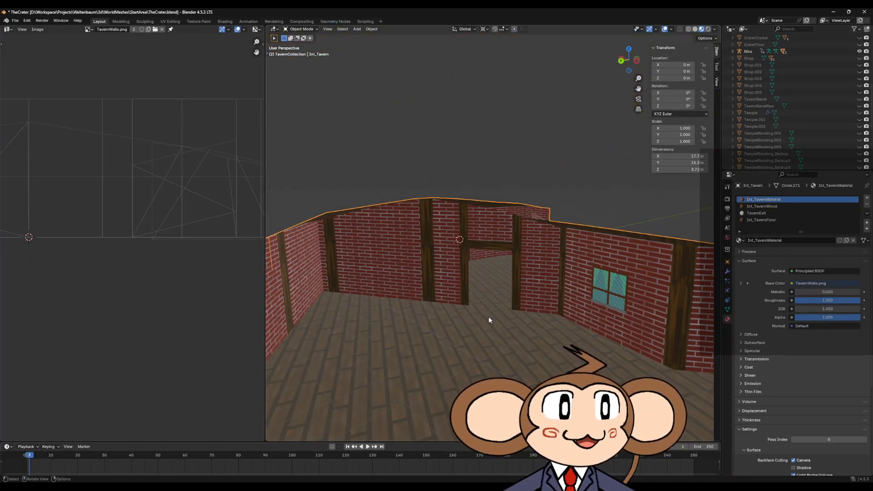
middle_drag(369, 197, 518, 241)
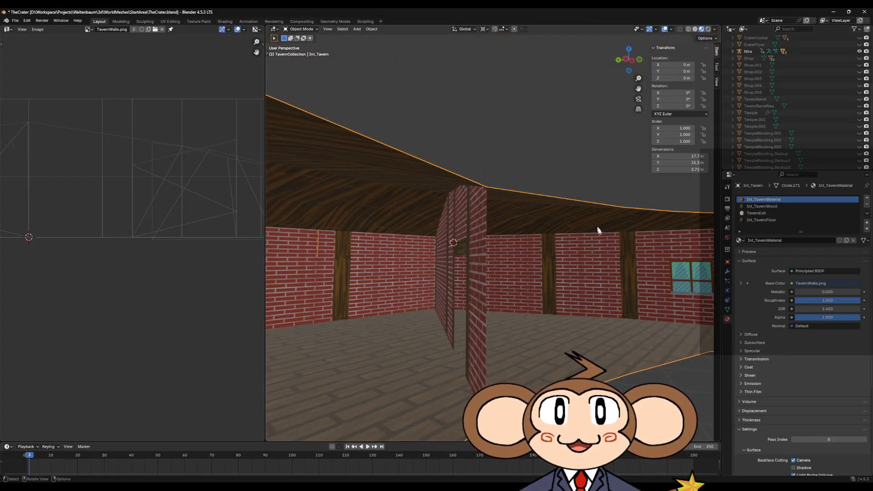
scroll(573, 244, down, 6)
middle_drag(564, 254, 464, 168)
Return to Edit Mode, clear the face selection and save the Blender file.
key(Tab)
scroll(452, 273, up, 6)
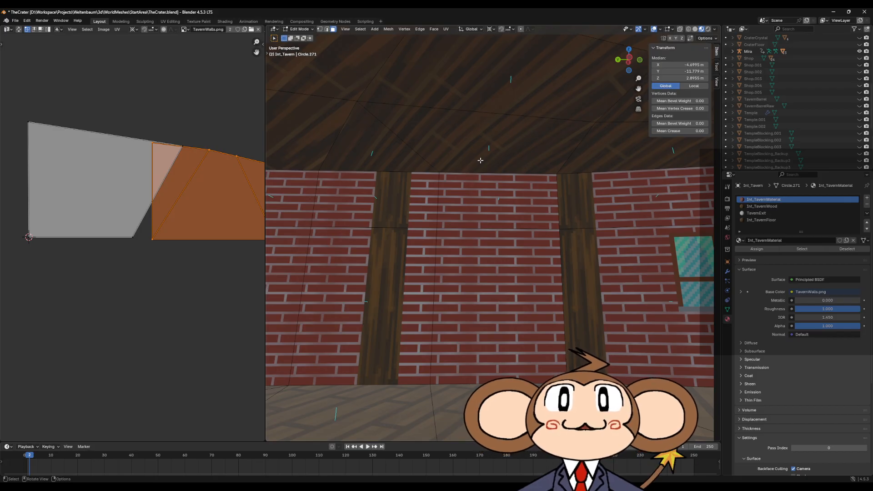
scroll(487, 210, down, 10)
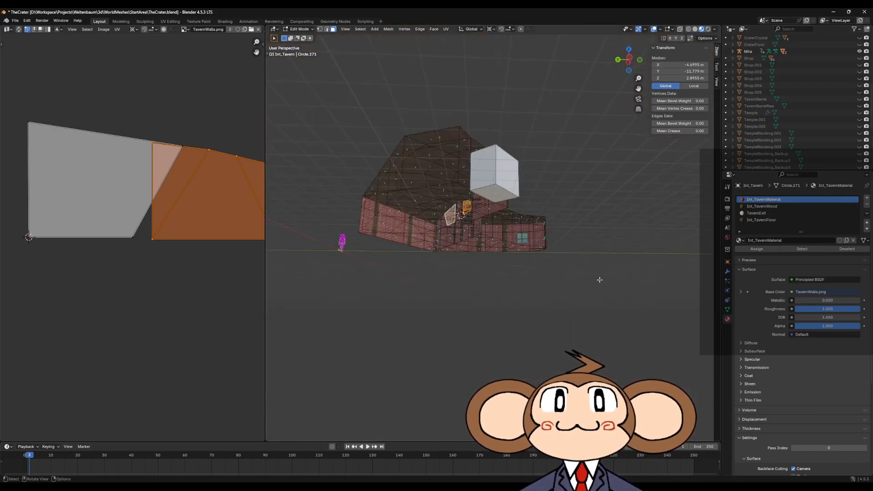
click(599, 280)
middle_drag(576, 261, 562, 283)
scroll(578, 275, up, 3)
click(15, 22)
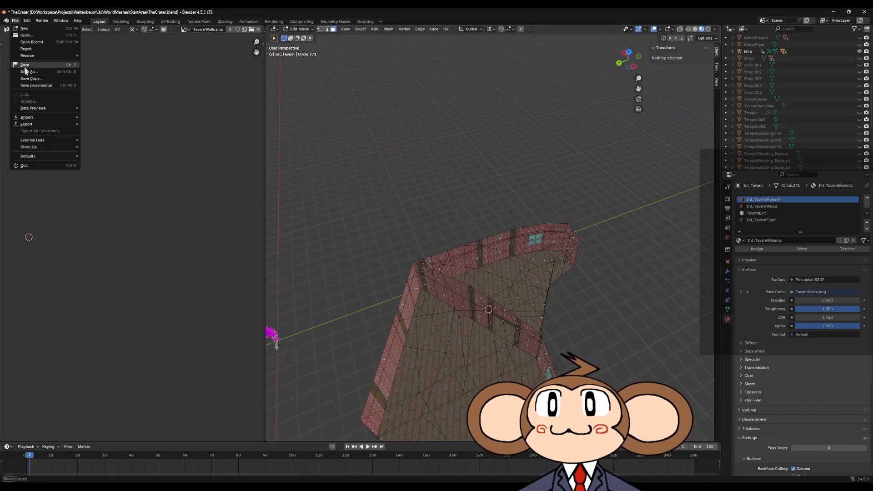
click(36, 66)
Examine the tavern's wall panels, pillars and floor from above and around the room.
scroll(390, 213, down, 3)
middle_drag(390, 213, 469, 234)
scroll(547, 232, up, 4)
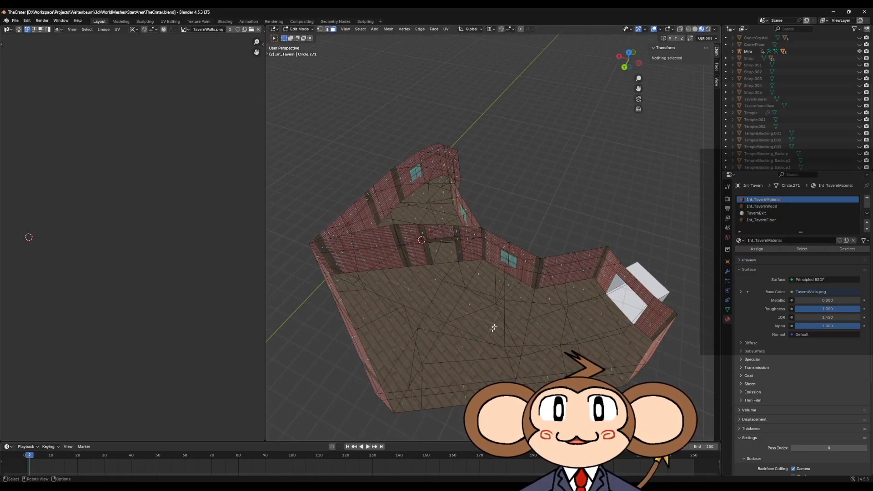
scroll(476, 304, up, 2)
middle_drag(482, 304, 499, 277)
scroll(514, 309, up, 5)
scroll(499, 275, down, 4)
scroll(501, 297, up, 3)
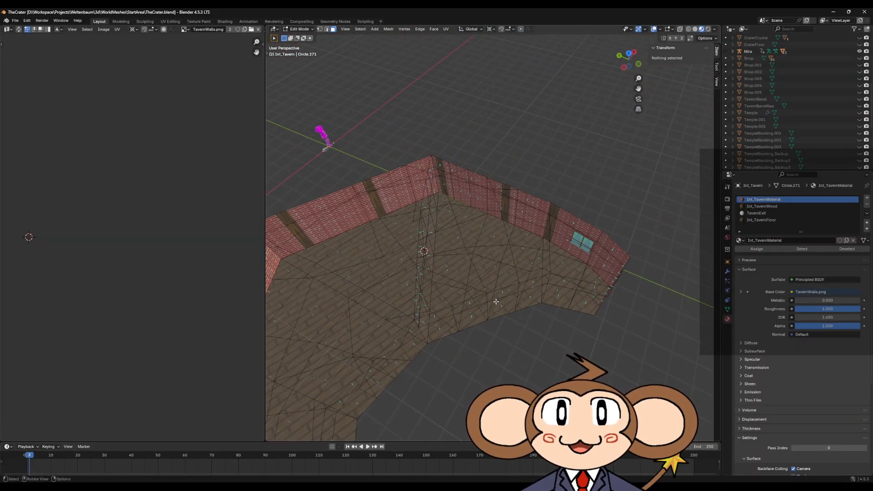
scroll(492, 304, down, 4)
middle_drag(491, 303, 498, 307)
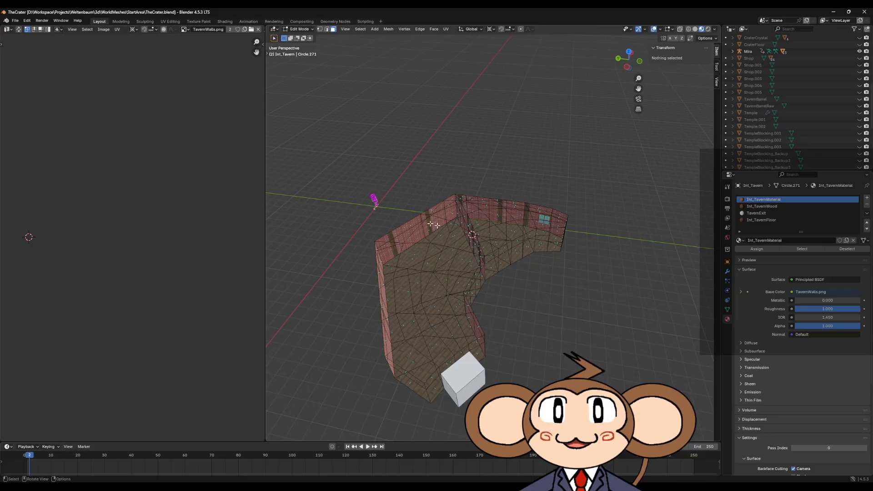
Examine the tavern room's brick walls, window, floor and dividing wall from above and close up.
scroll(533, 235, up, 3)
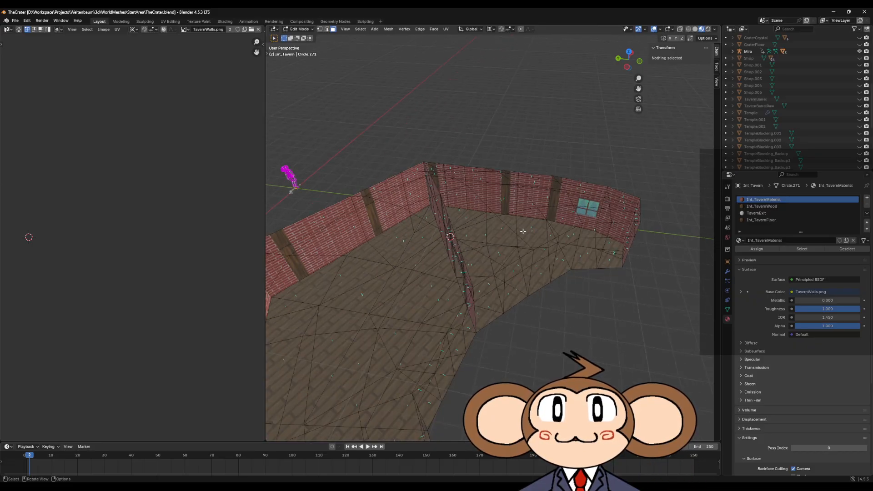
scroll(523, 231, down, 3)
scroll(515, 239, up, 2)
middle_drag(513, 236, 552, 217)
scroll(556, 249, up, 3)
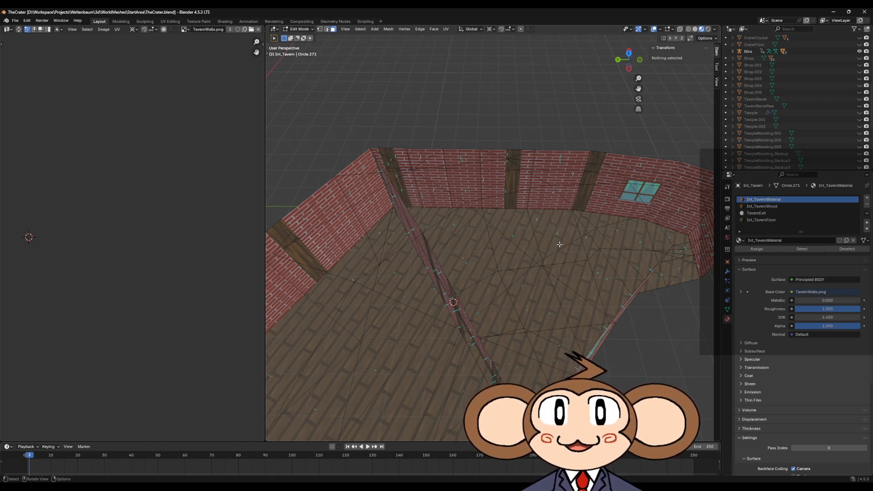
scroll(560, 244, up, 5)
middle_drag(599, 245, 425, 229)
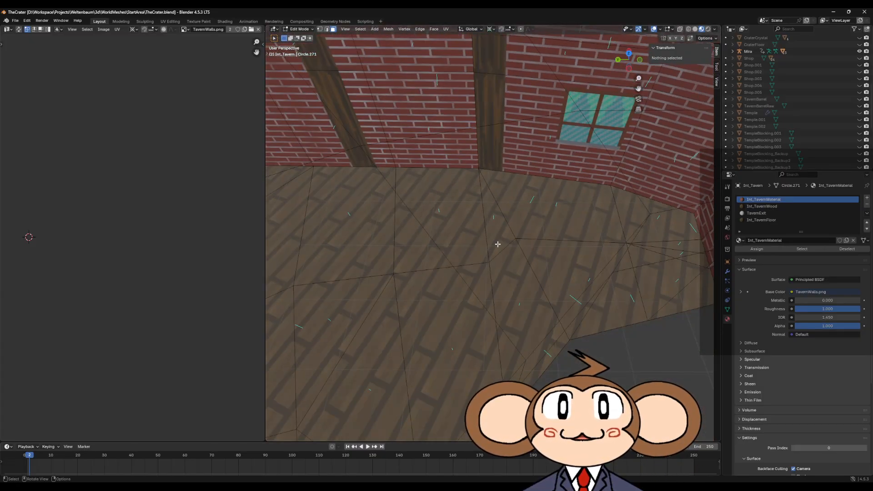
scroll(495, 241, down, 8)
middle_drag(493, 237, 473, 216)
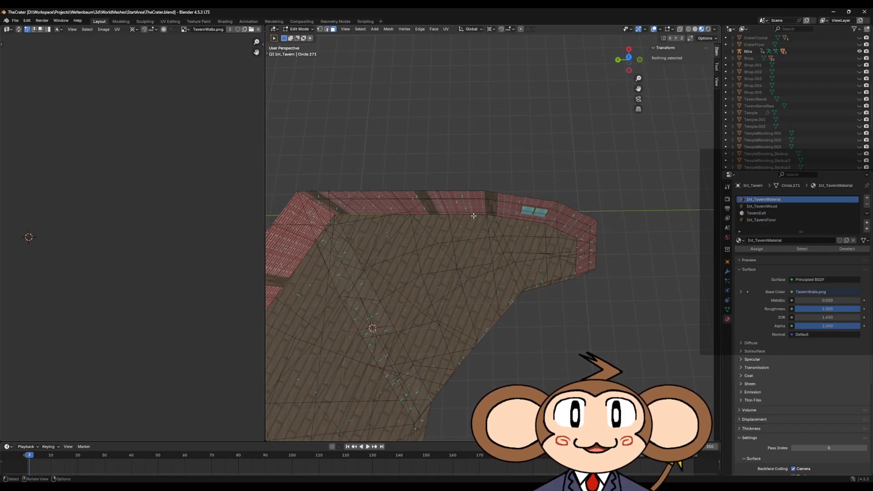
scroll(474, 215, up, 4)
middle_drag(474, 226, 563, 300)
scroll(557, 282, down, 4)
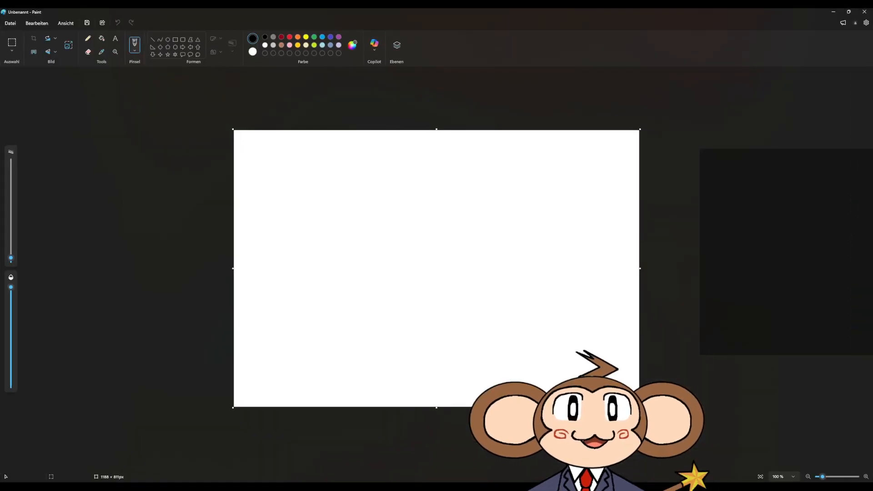
In Paint, paste the copied Tavern Kitchen reference picture and shift it so the whole room is in view.
key(ctrl+v)
ctrl+scroll(331, 211, up, 5)
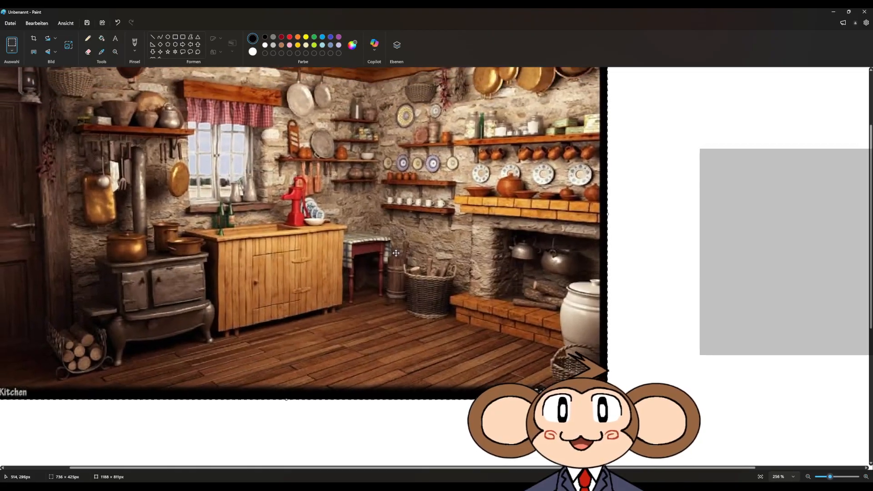
drag(396, 253, 438, 302)
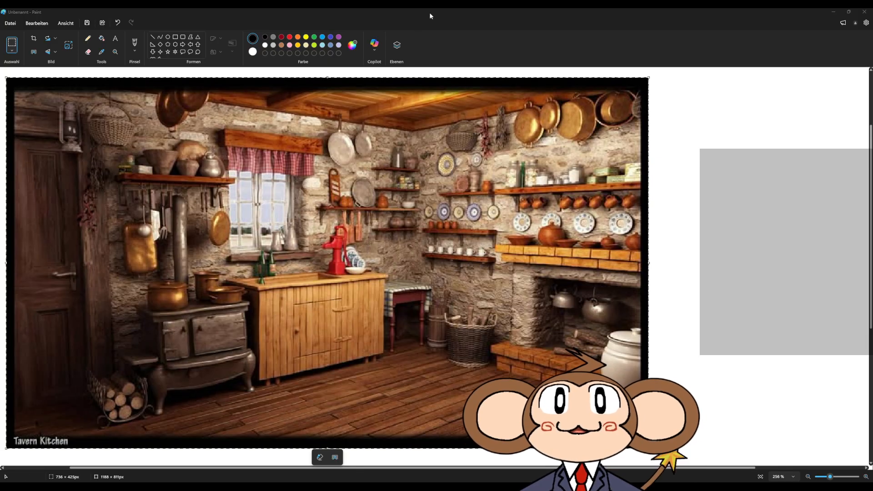
Paste the Medieval Kitchen concept art, shift it over the canvas and study its fire pit and barrel details.
key(ctrl+v)
ctrl+scroll(466, 292, down, 5)
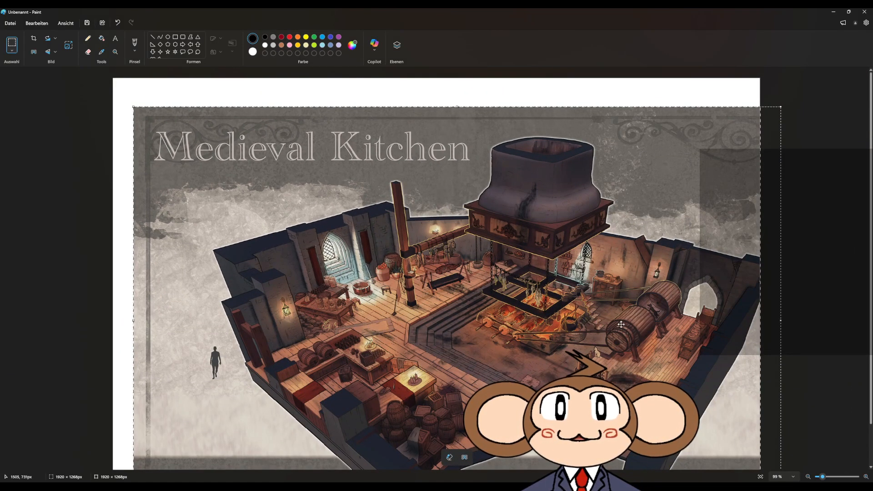
drag(571, 314, 510, 276)
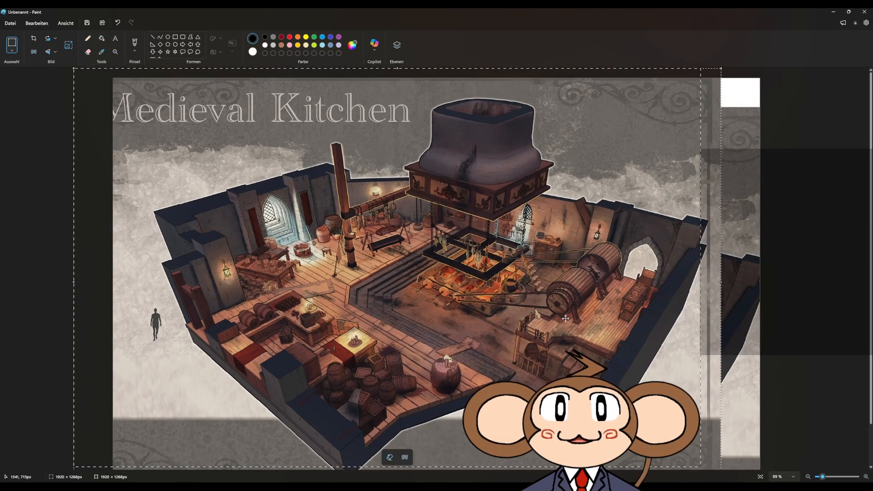
ctrl+scroll(541, 316, up, 1)
ctrl+scroll(542, 315, up, 2)
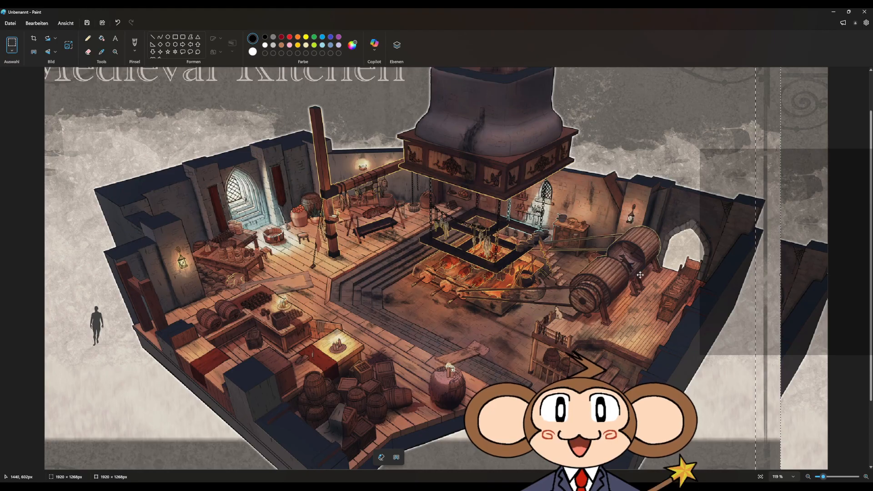
ctrl+scroll(636, 279, up, 6)
ctrl+scroll(677, 283, down, 2)
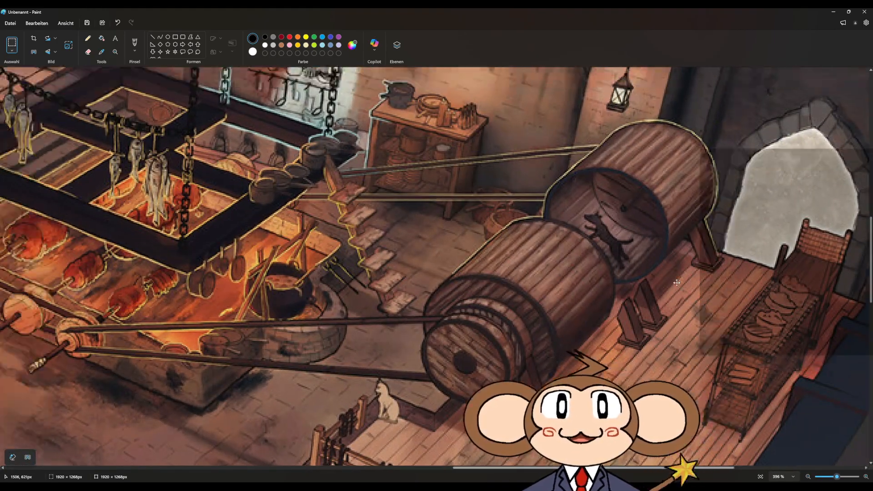
scroll(580, 280, left, 3)
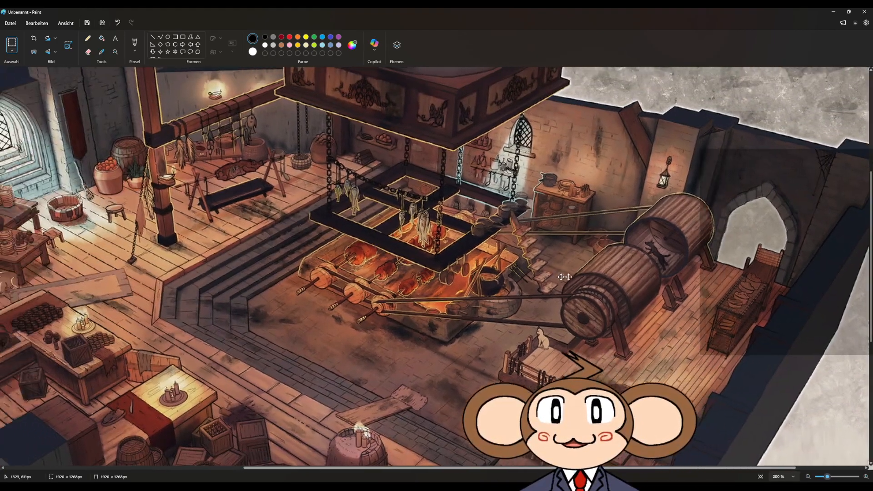
ctrl+scroll(579, 277, down, 2)
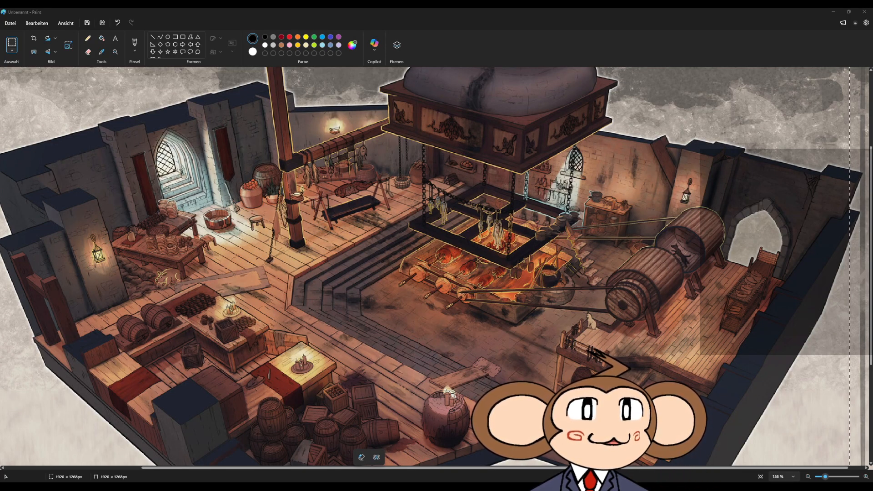
Paste the dark kitchen painting, tavern dining hall photo and candlelit kitchen picture, placing each near the middle of the canvas.
key(ctrl+v)
drag(385, 131, 604, 224)
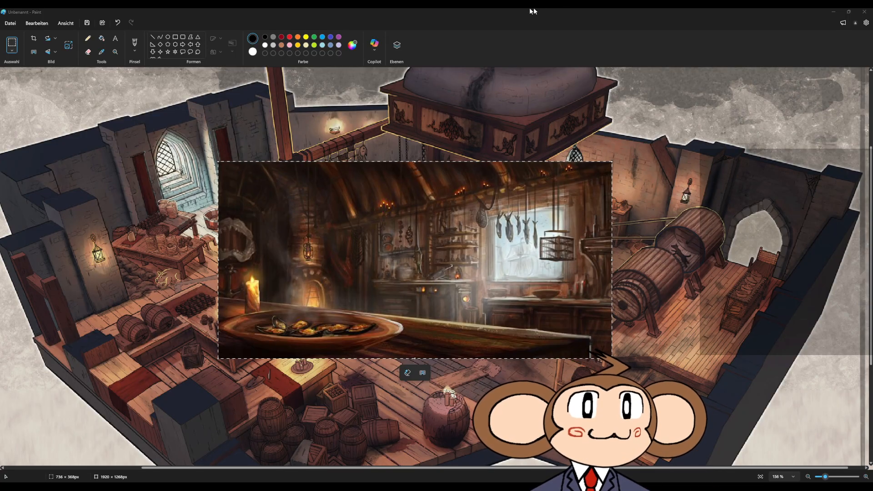
key(ctrl+v)
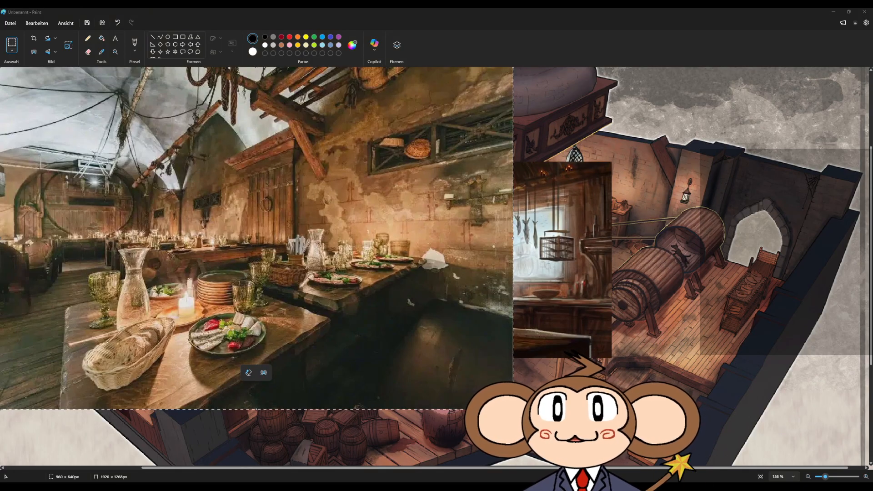
drag(146, 187, 283, 227)
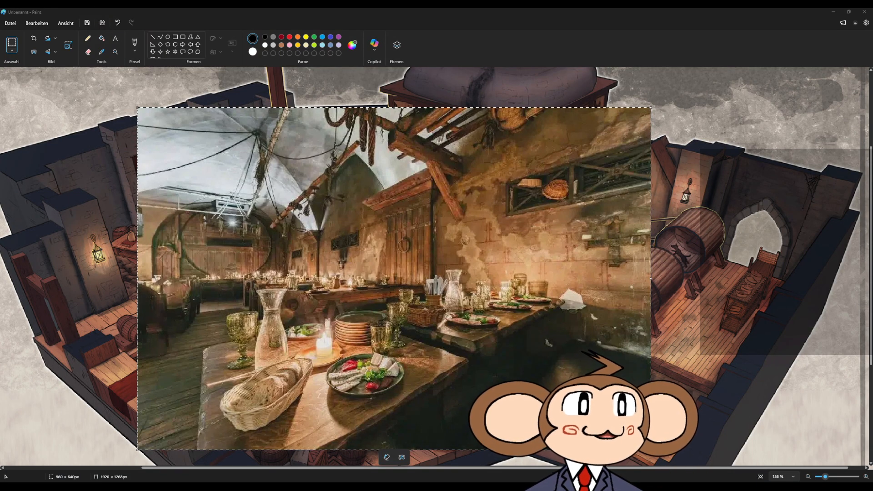
key(ctrl+v)
drag(253, 177, 429, 244)
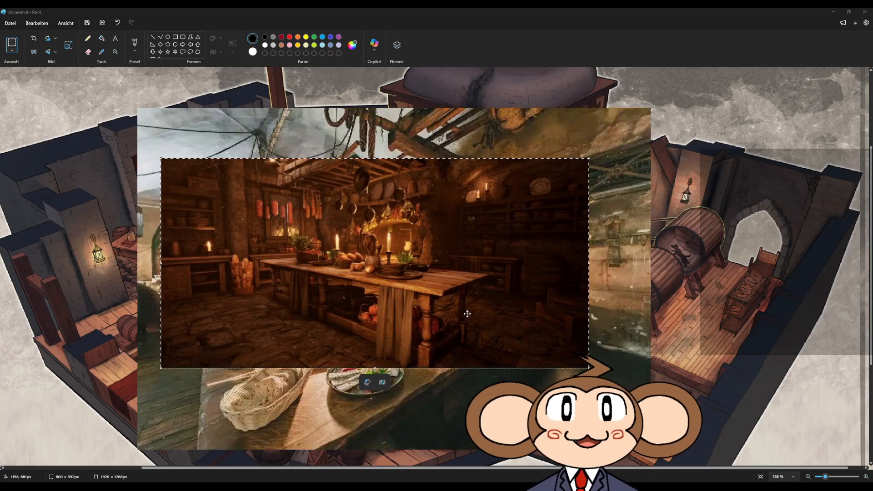
Paste the blocky tavern interior screenshot and shift it up to show the bar counter and stools.
click(450, 18)
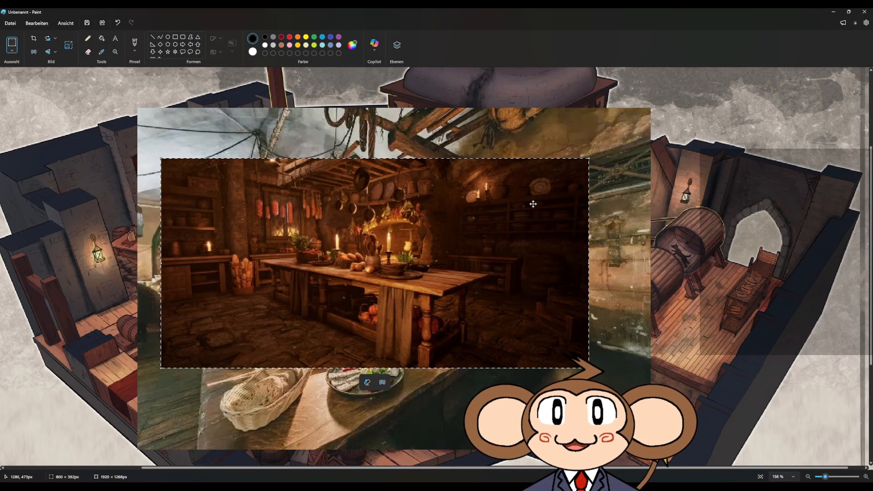
key(ctrl+v)
drag(377, 257, 486, 274)
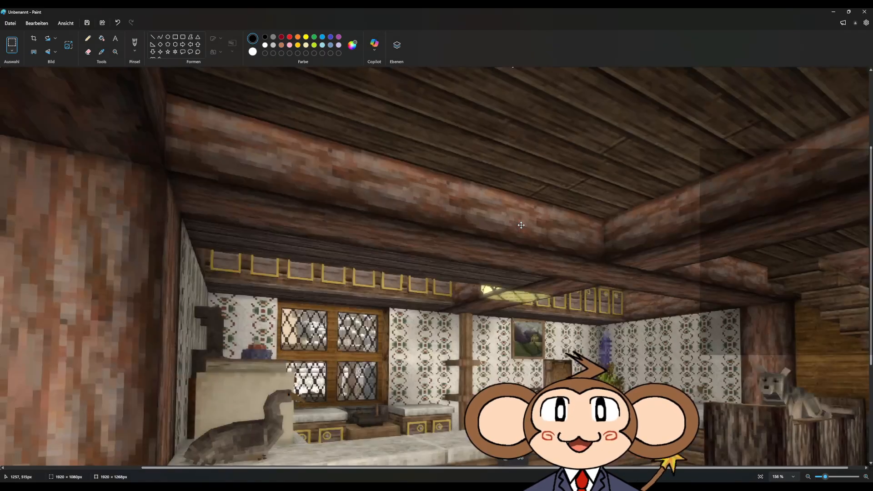
key(ctrl+v)
drag(583, 370, 524, 246)
drag(569, 382, 502, 345)
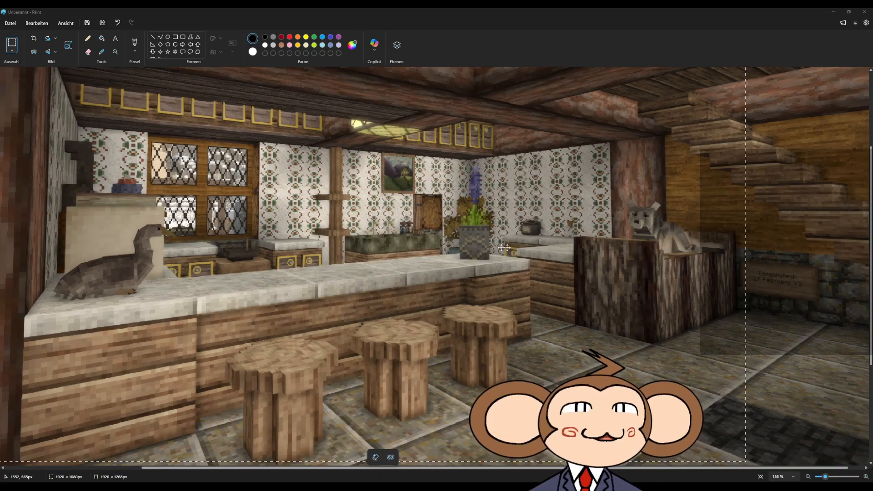
Paste the miniature kitchen furniture photo, enlarge it to 1207 × 813 px and position it over the tavern interior screenshot.
key(alt+Tab)
key(ctrl+v)
drag(230, 230, 467, 290)
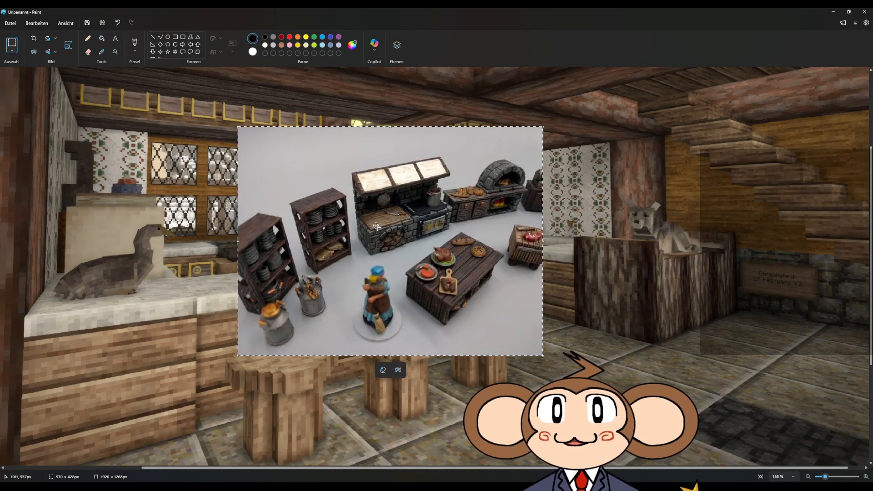
drag(543, 356, 755, 475)
drag(543, 362, 340, 251)
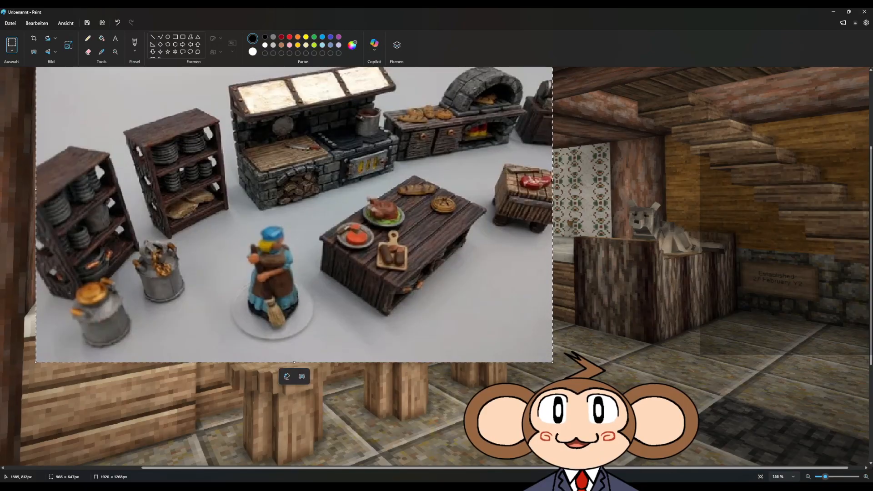
drag(553, 362, 683, 453)
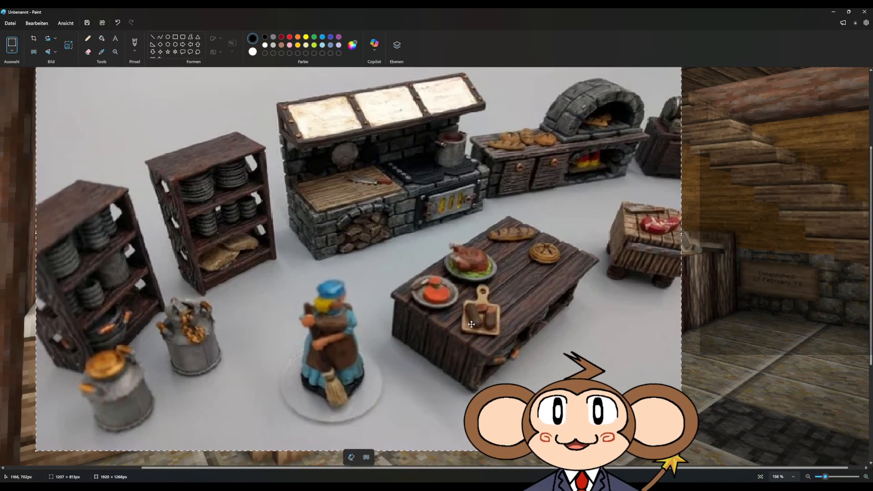
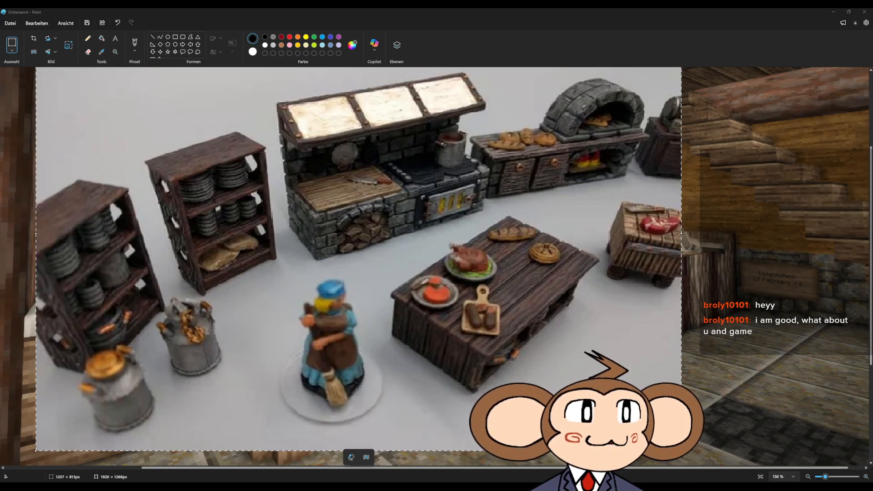
Paste the cutaway tavern house illustration and examine its ground-floor kitchen corner up close.
click(320, 8)
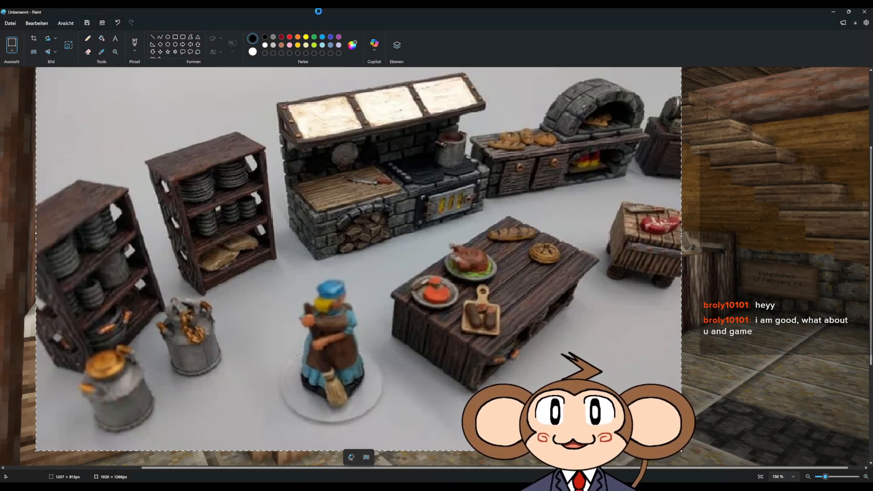
key(ctrl+v)
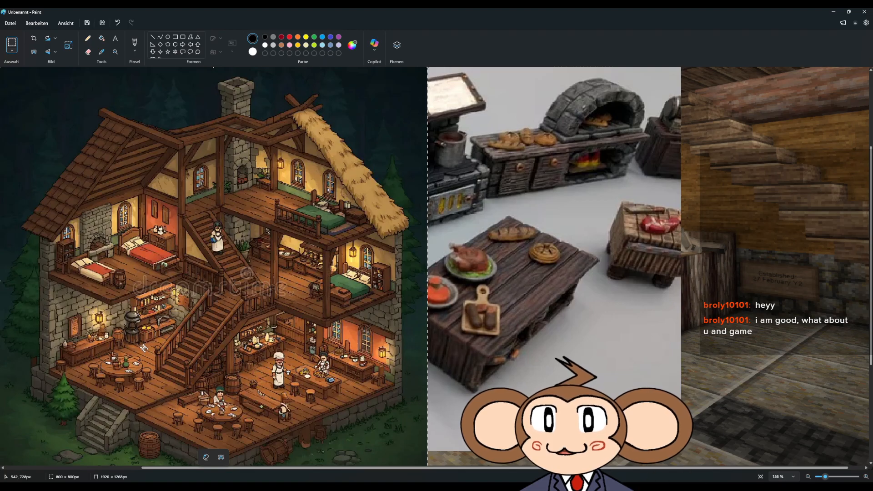
ctrl+scroll(139, 337, up, 2)
ctrl+scroll(132, 339, up, 3)
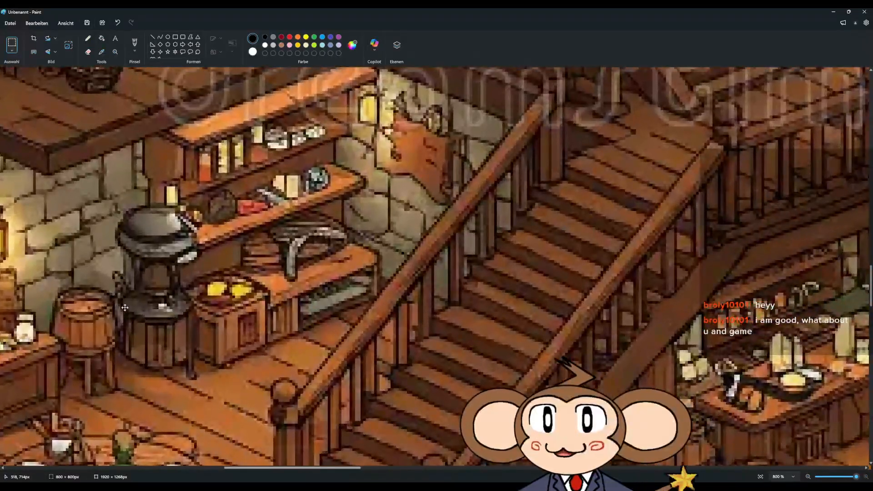
ctrl+scroll(227, 328, up, 2)
drag(227, 327, 344, 321)
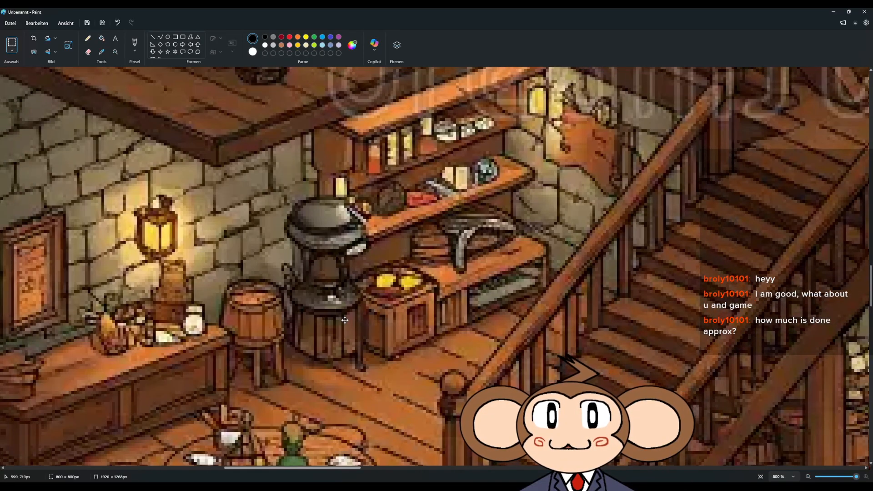
ctrl+scroll(345, 320, down, 5)
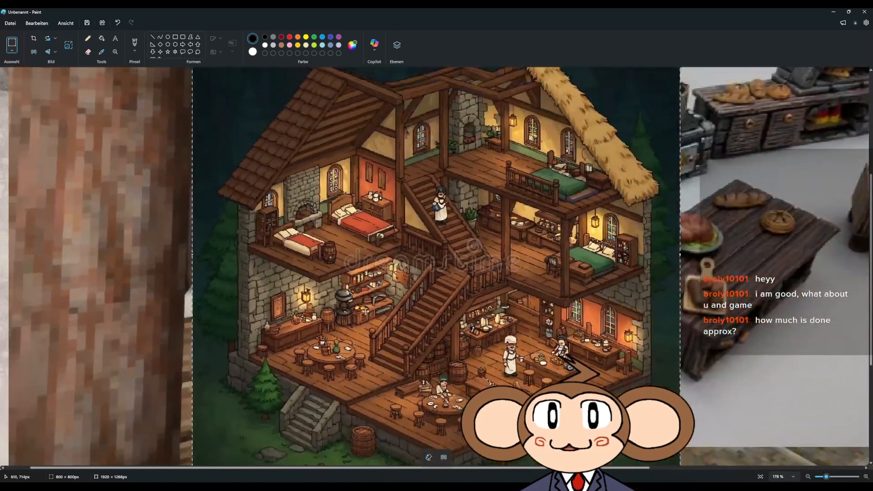
Move the cutaway tavern illustration mostly off the canvas's left edge to uncover the miniature kitchen photo.
ctrl+scroll(446, 306, down, 1)
drag(459, 306, 146, 302)
drag(218, 316, 63, 310)
ctrl+scroll(331, 303, down, 2)
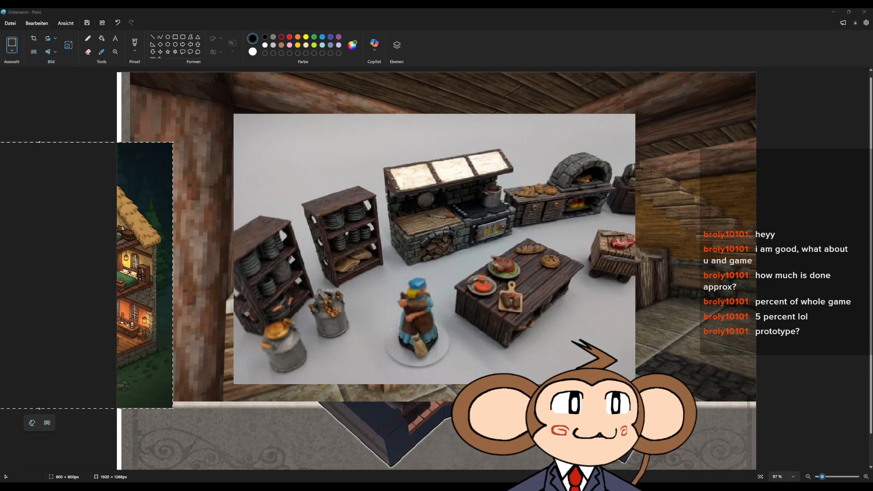
Paste the dark wooden tavern bar picture, move it mostly off the canvas's left edge and deselect it.
click(331, 14)
key(ctrl+v)
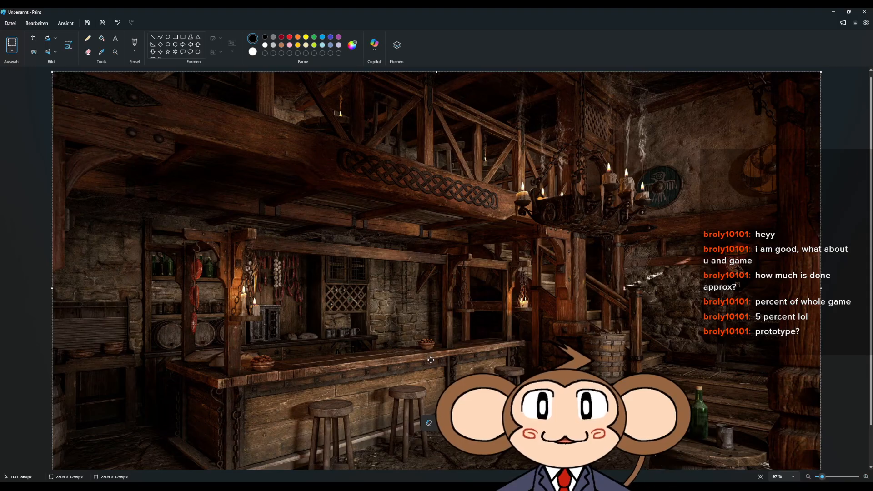
drag(751, 393, 1, 347)
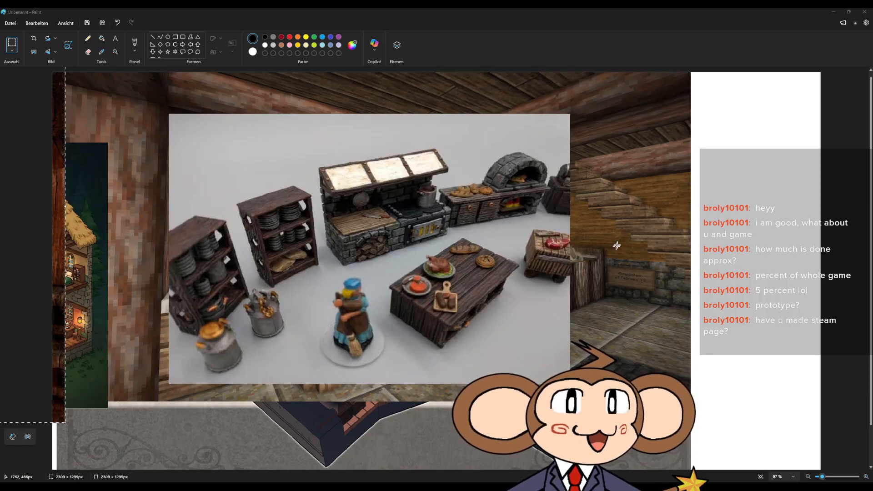
ctrl+scroll(621, 241, down, 5)
click(648, 302)
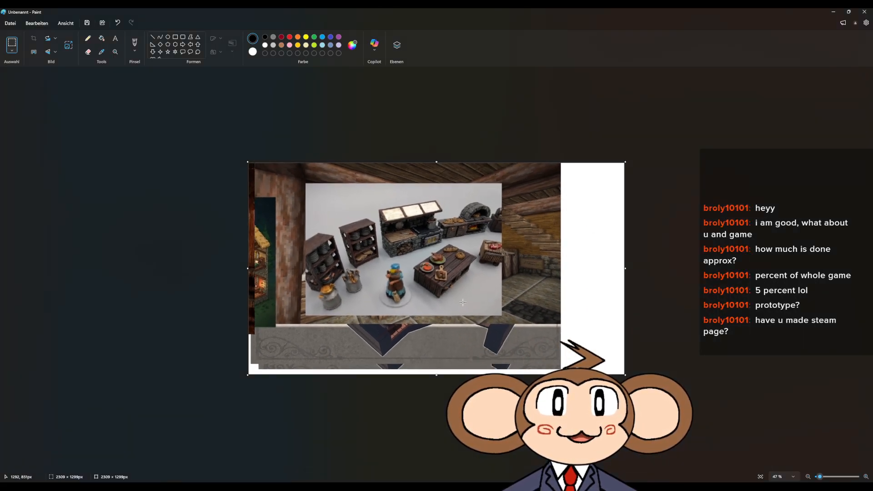
Paste the "Medieval bar with store" picture, place it beside the miniature kitchen photo and return to Blender.
mouse_move(304, 184)
mouse_down()
mouse_move(391, 275)
mouse_move(503, 316)
mouse_move(415, 266)
mouse_up()
click(505, 279)
key(ctrl+v)
drag(316, 208, 611, 220)
ctrl+scroll(583, 235, up, 5)
click(746, 293)
scroll(769, 303, up, 3)
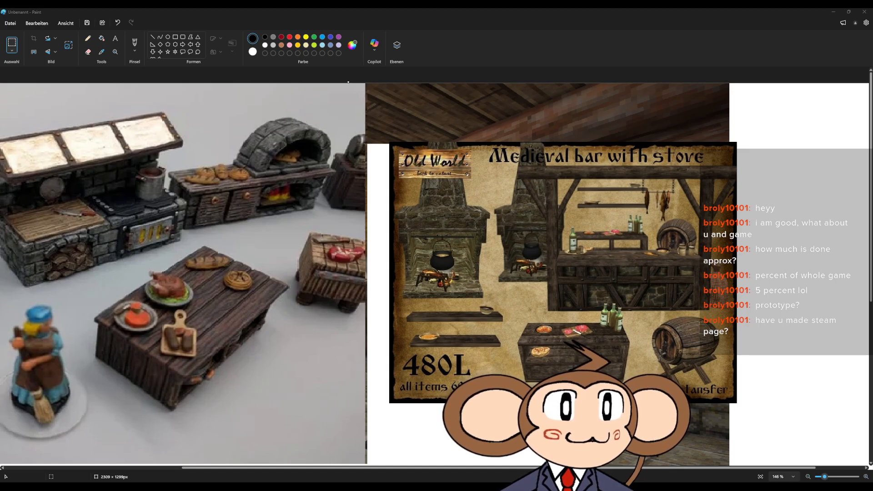
click(833, 12)
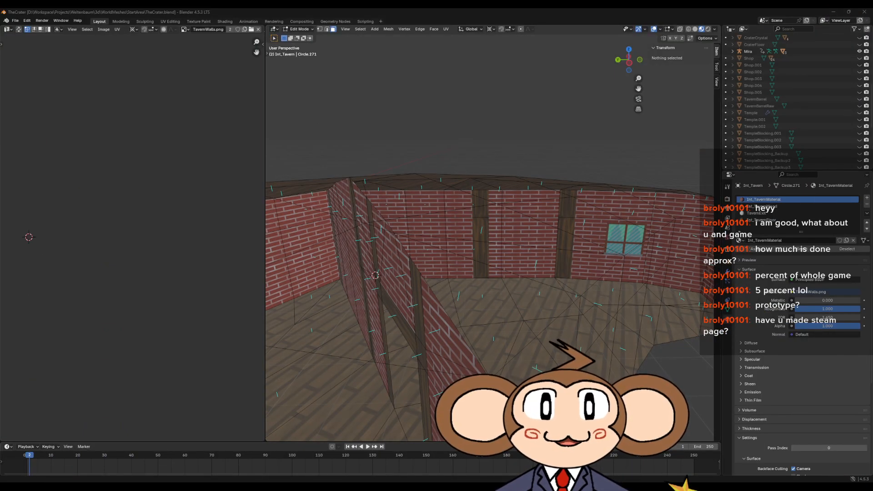
Switch to Unreal Editor, set the IssueBoard blueprint aside, play the Main level and load the saved game.
click(304, 456)
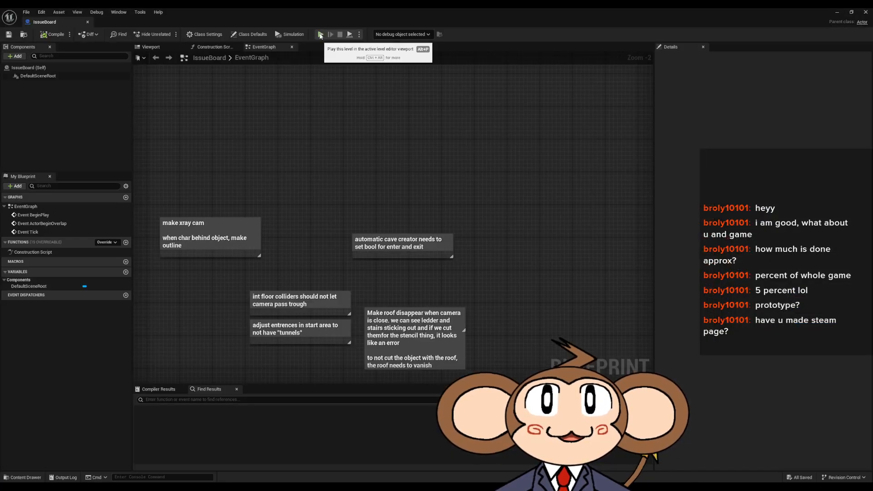
click(838, 12)
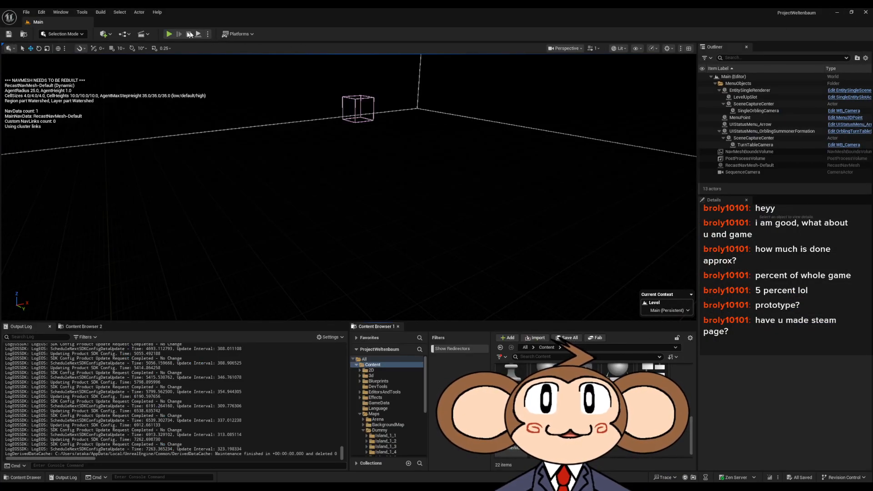
click(169, 34)
click(136, 274)
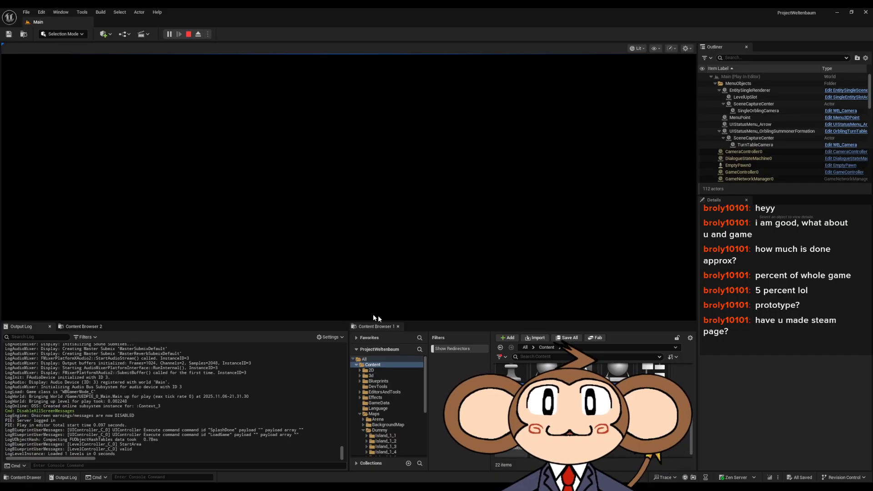
Run the character out of the start area to reach the world map and view its islands.
key(w)
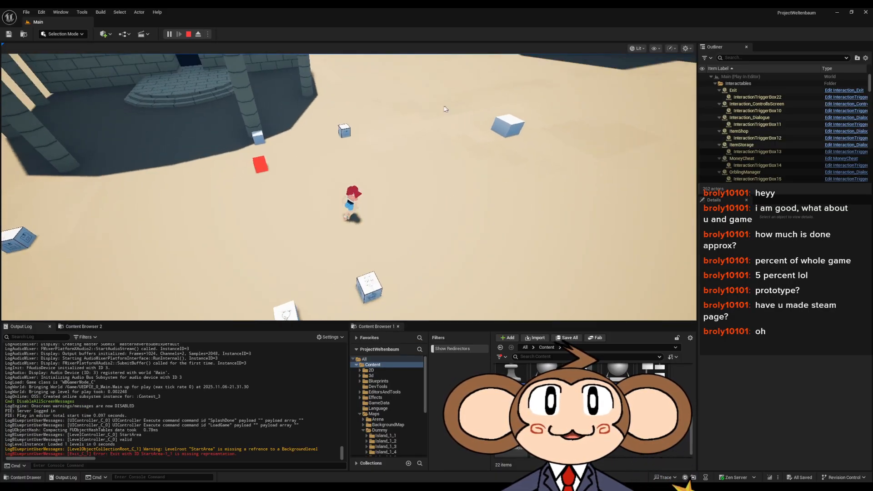
key(w)
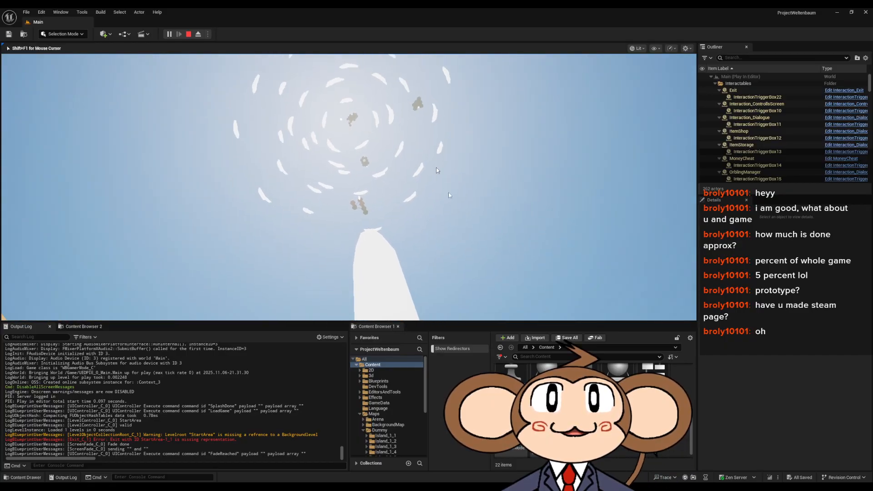
key(w)
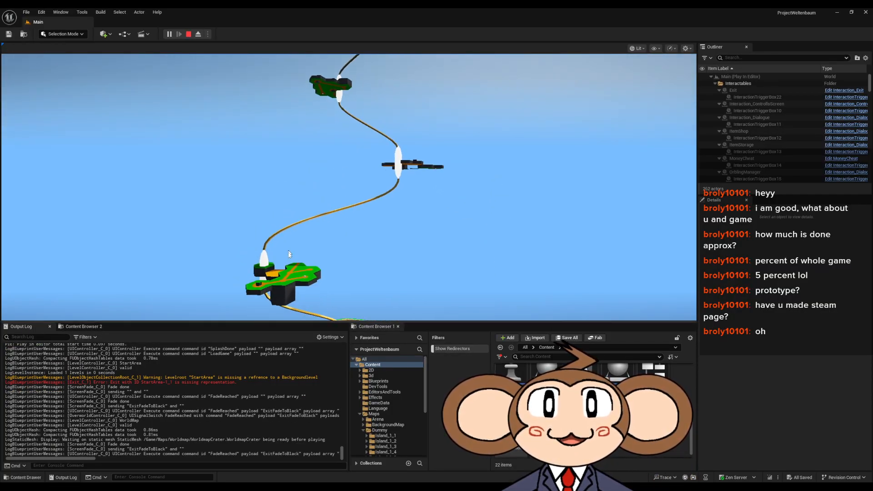
Enter an island from the world map, look around its green terrain and paths, and end the play session.
click(323, 161)
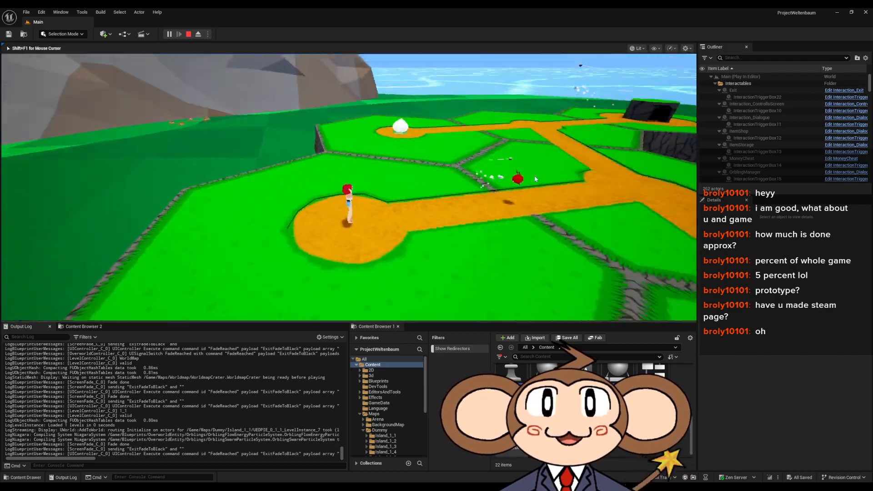
right_drag(373, 186, 595, 274)
key(d)
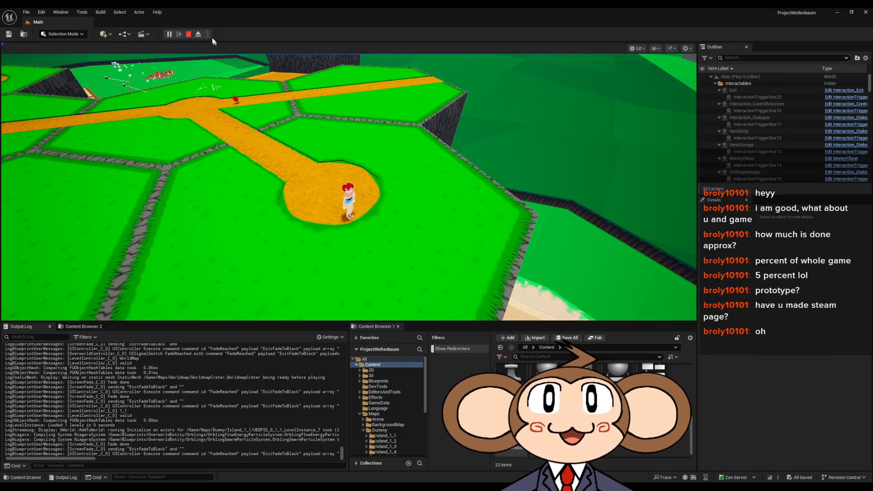
click(189, 34)
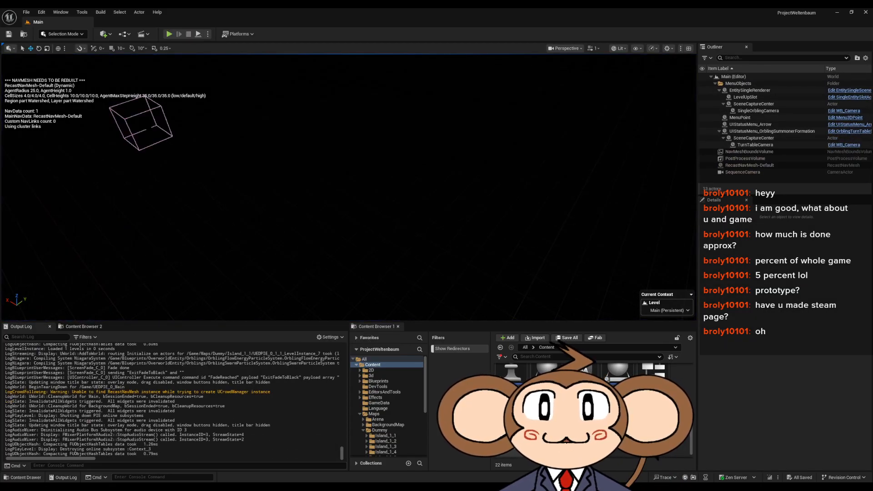
Return to Blender and examine the tavern interior's floor, partition wall and back room from several angles.
mouse_move(177, 486)
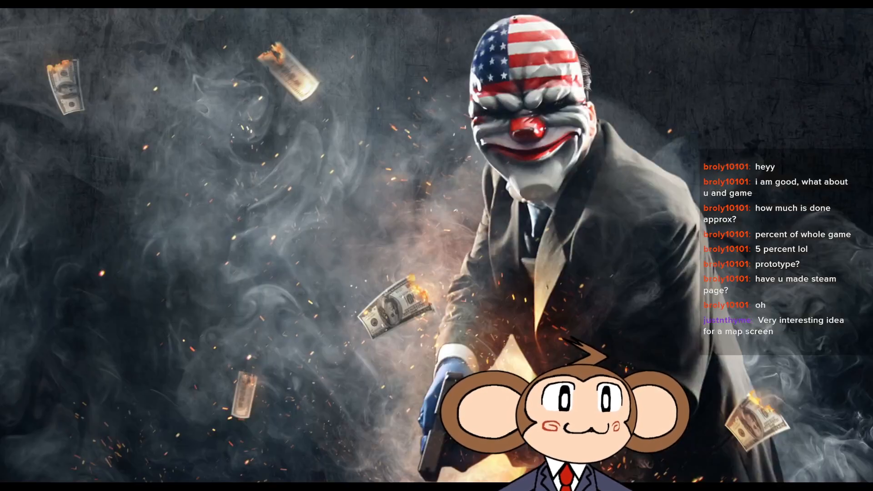
key(alt+Tab)
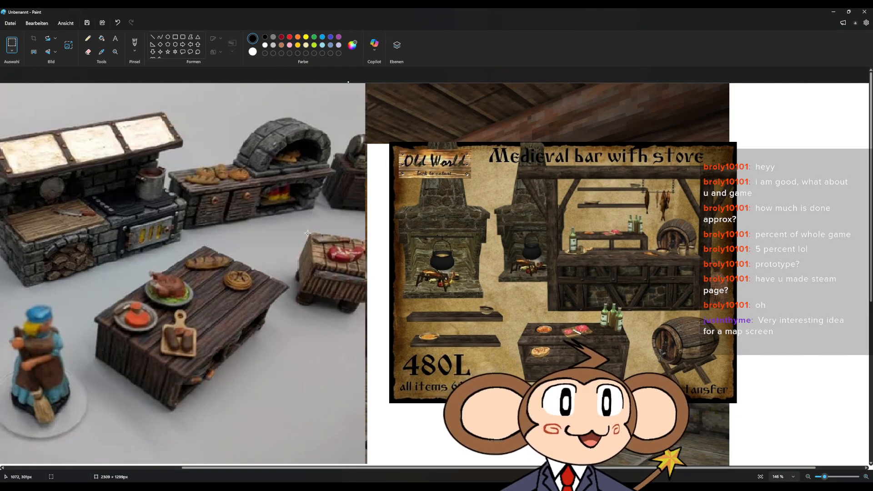
click(833, 11)
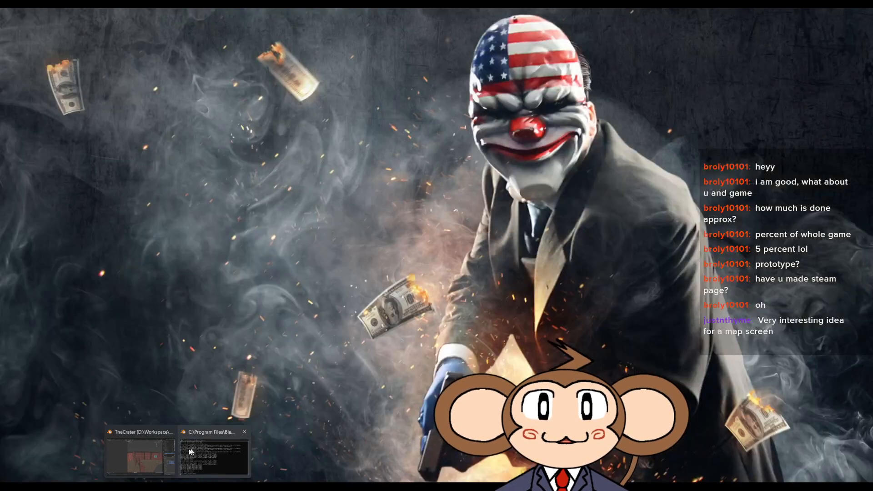
click(246, 450)
scroll(615, 272, down, 6)
middle_drag(591, 247, 503, 289)
scroll(466, 261, up, 5)
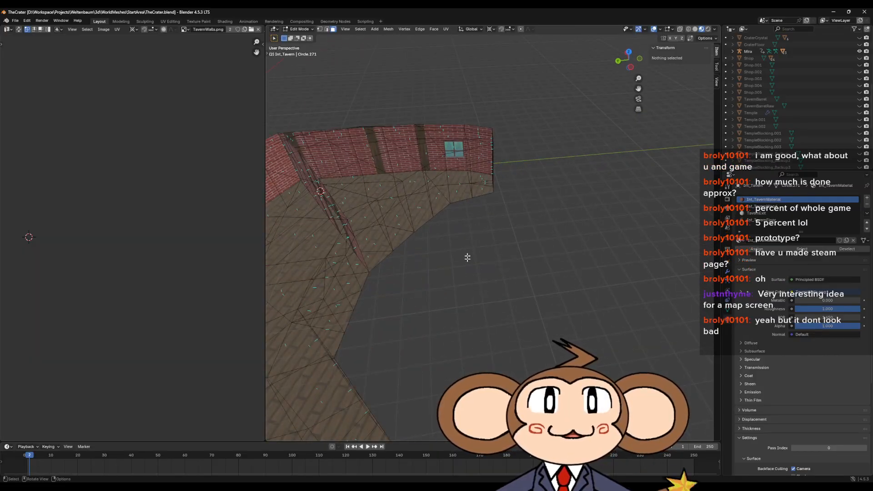
middle_drag(460, 246, 503, 232)
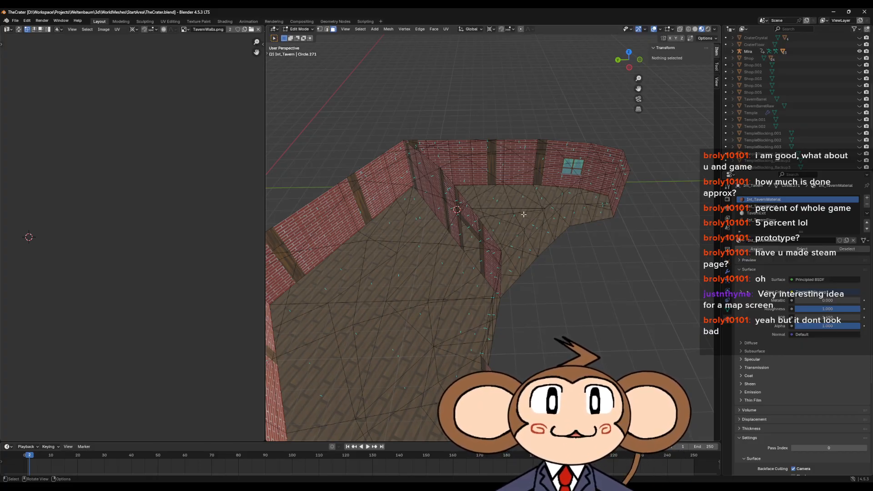
middle_drag(531, 214, 528, 226)
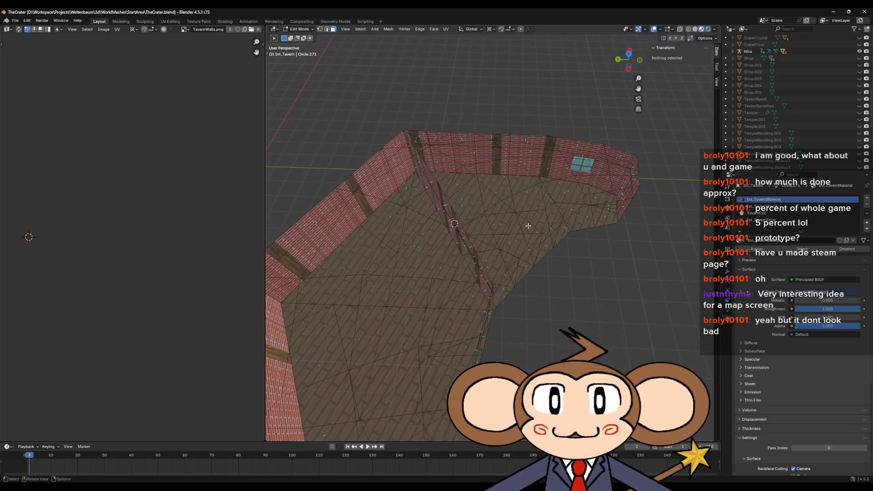
middle_drag(589, 248, 574, 281)
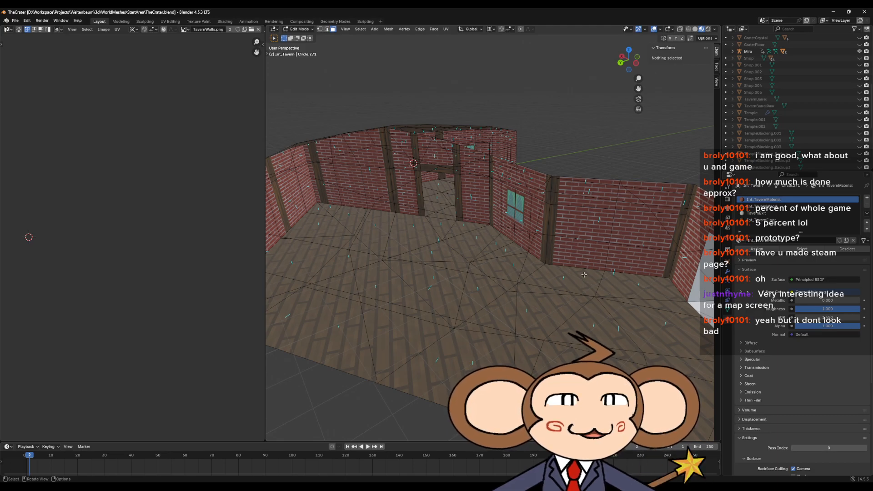
middle_drag(515, 291, 547, 282)
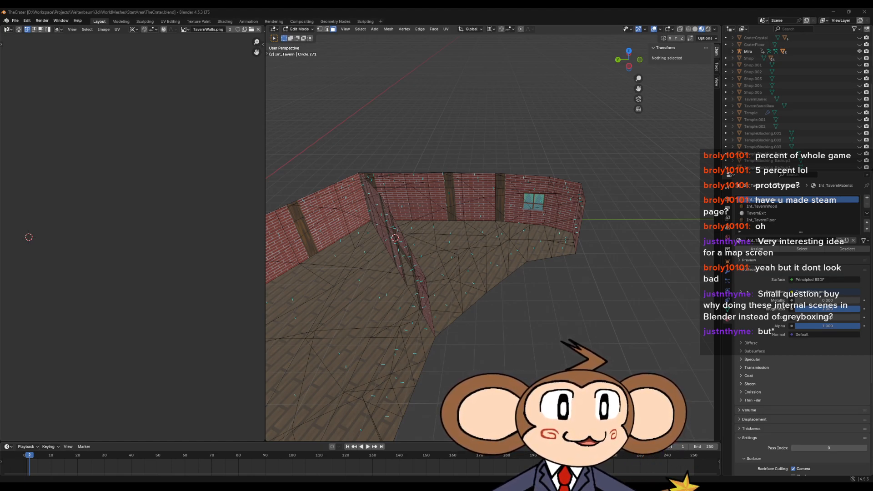
Switch to Paint, paste the white antique stove photo and place it between the miniature kitchen and medieval bar pictures.
key(alt+Tab)
key(ctrl+v)
drag(131, 234, 348, 258)
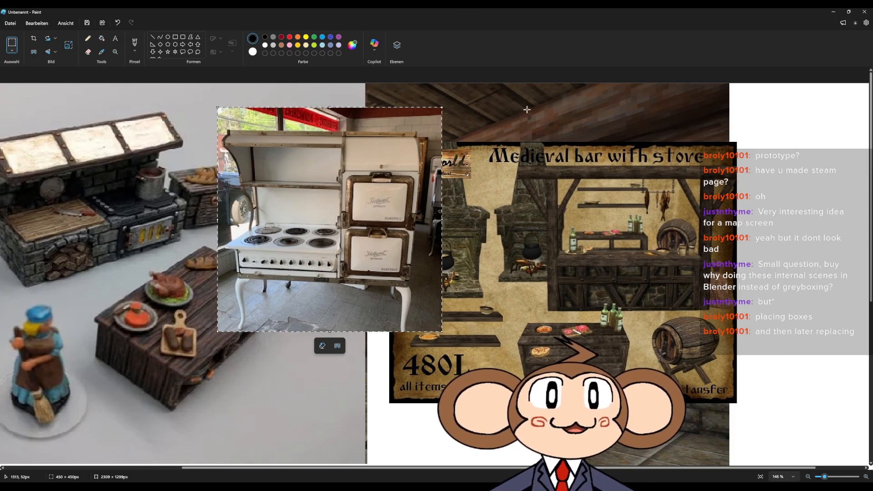
Paste the stone kitchen oven illustration and place it over the upper part of the white stove photo.
key(ctrl+v)
drag(70, 111, 356, 185)
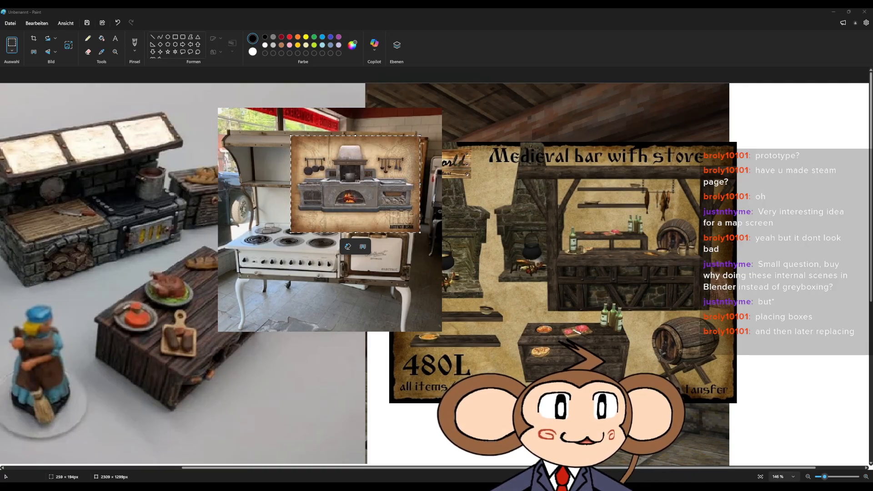
click(354, 15)
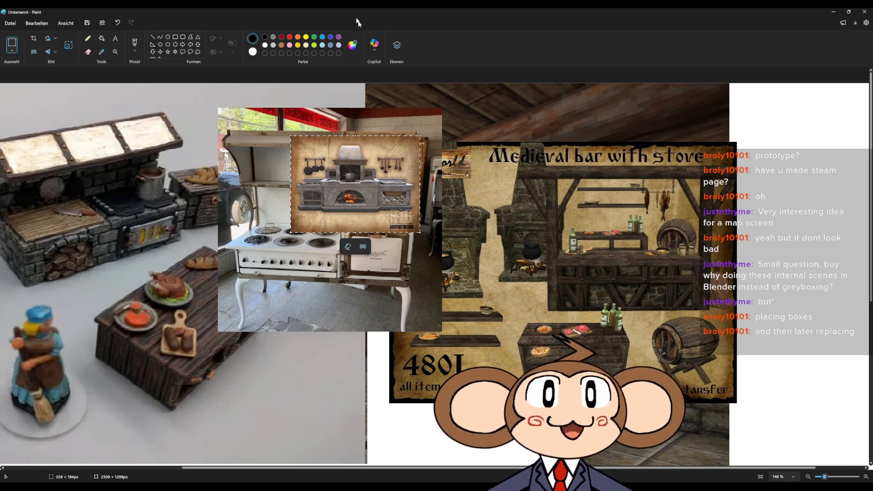
Paste the brick hearth photo, enlarge it to about 880 × 550 px and place it over the medieval bar picture.
key(ctrl+v)
drag(68, 127, 351, 181)
drag(421, 227, 724, 410)
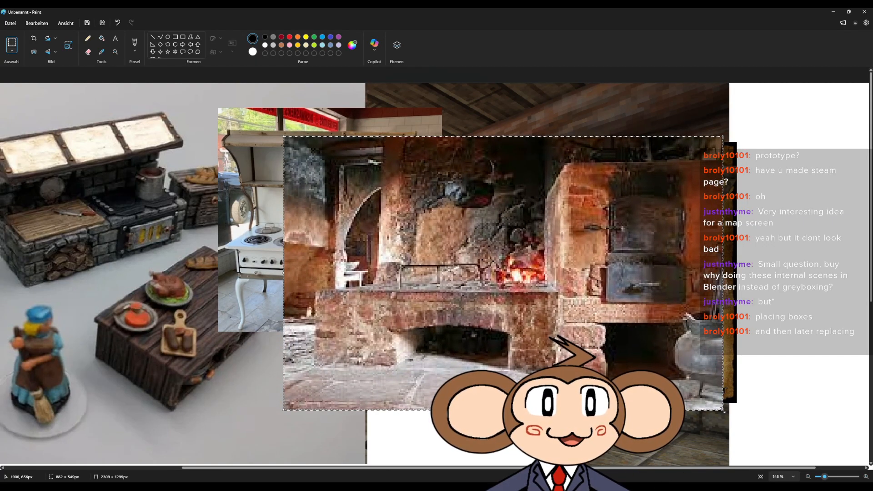
drag(613, 327, 583, 278)
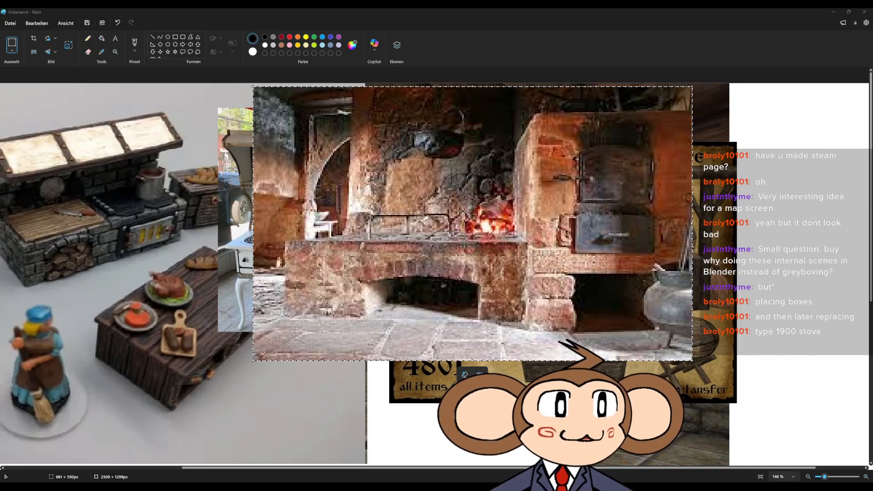
Paste the black cast-iron stove photo and place it over the left part of the brick hearth photo.
click(364, 144)
key(ctrl+v)
mouse_move(224, 241)
mouse_down()
mouse_move(385, 276)
mouse_move(451, 278)
mouse_up()
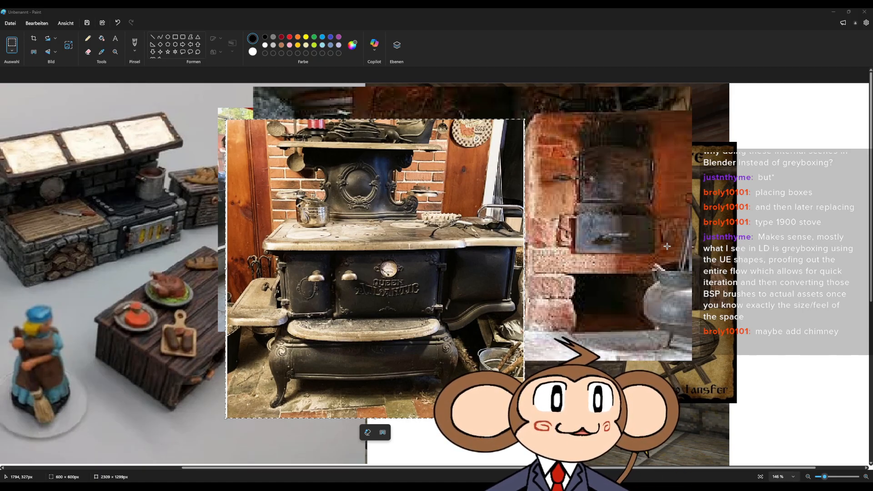
Return to Blender and examine the tavern interior's overall layout from farther away.
click(832, 14)
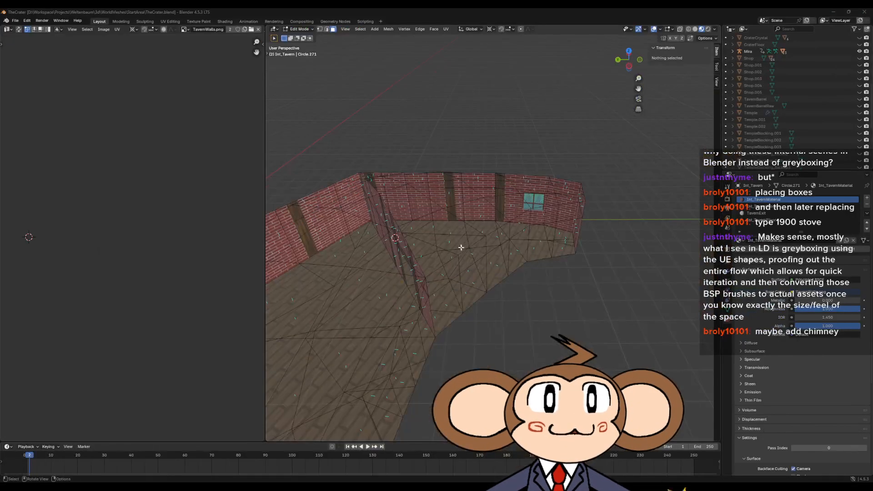
scroll(439, 329, down, 4)
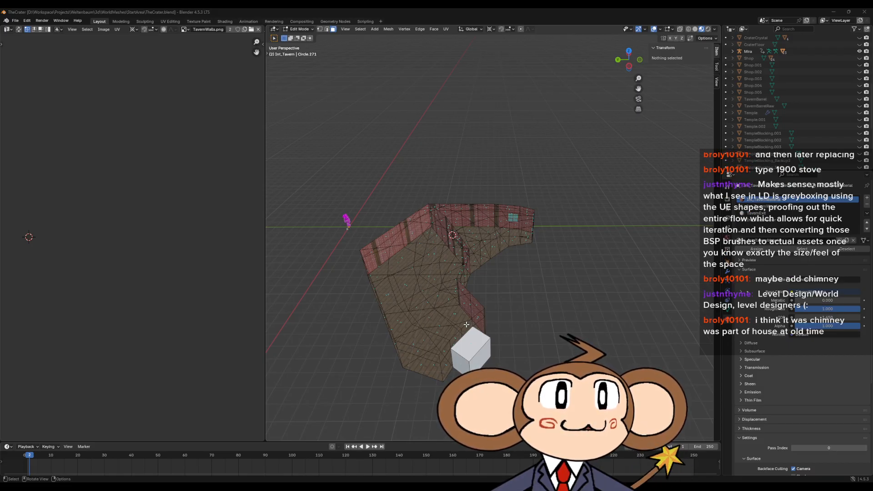
middle_drag(630, 269, 602, 283)
Switch to Unreal Editor, start a new play session of the Main level and load the saved game.
click(833, 12)
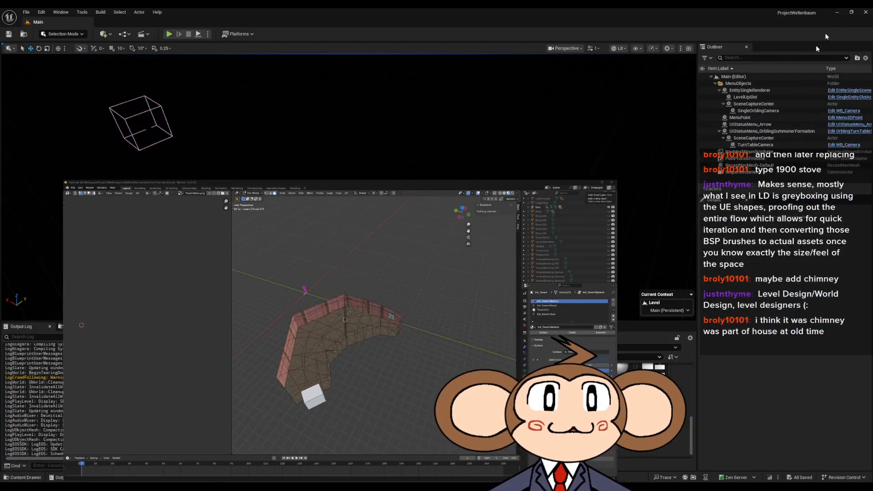
click(169, 34)
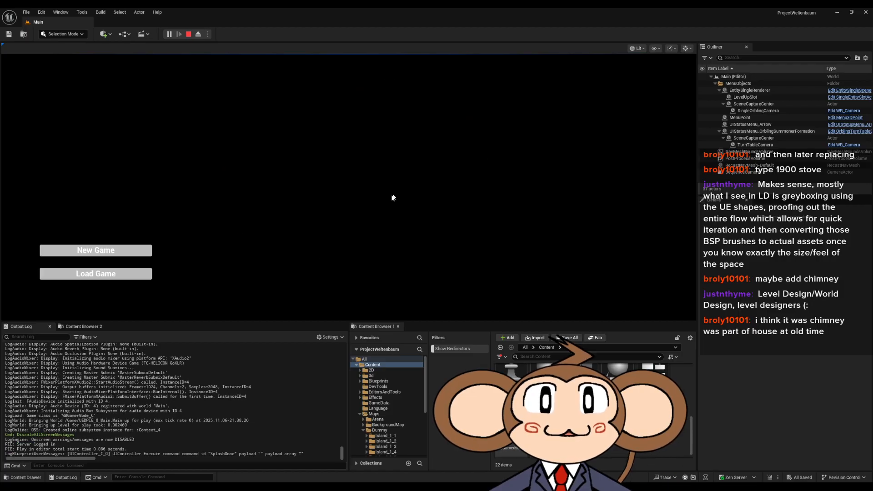
click(95, 276)
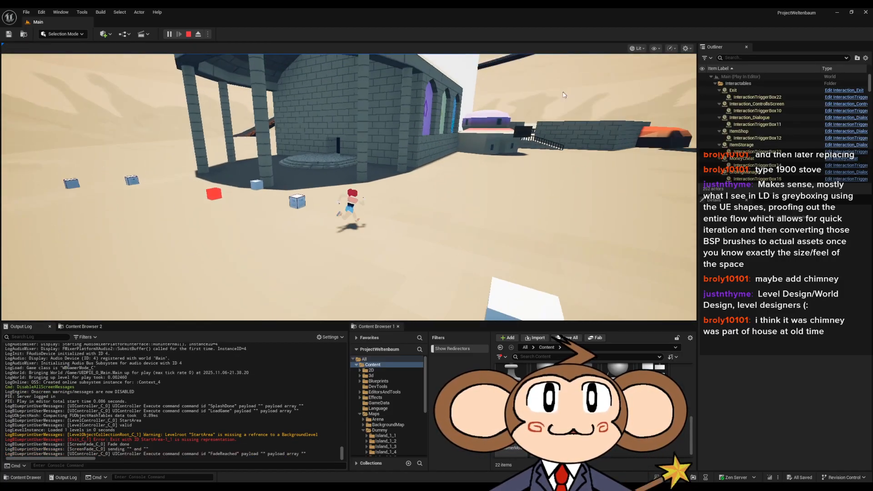
Run the character past the temple's colored arched windows and the Fairs Shop to the outdoor ramp in the running game.
key(d)
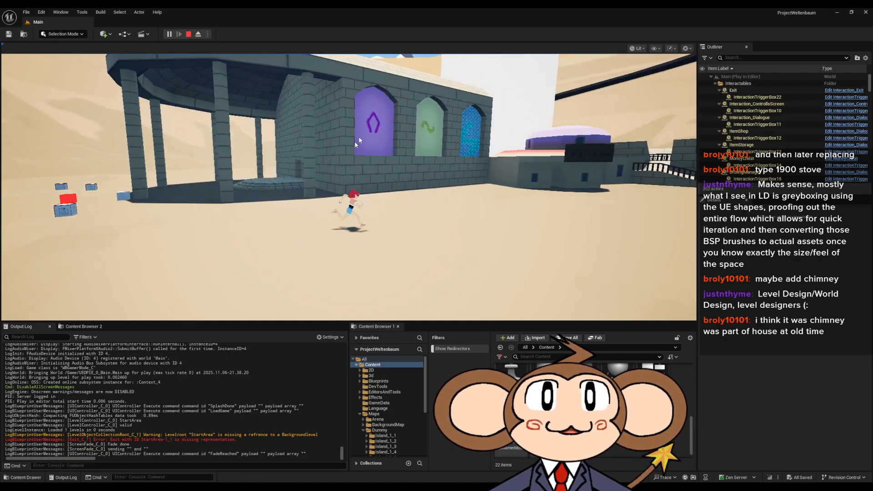
click(421, 176)
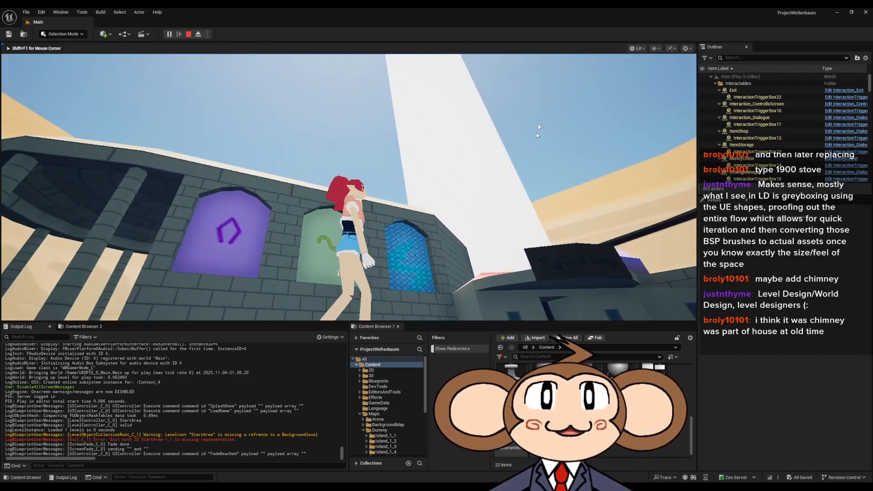
key(w)
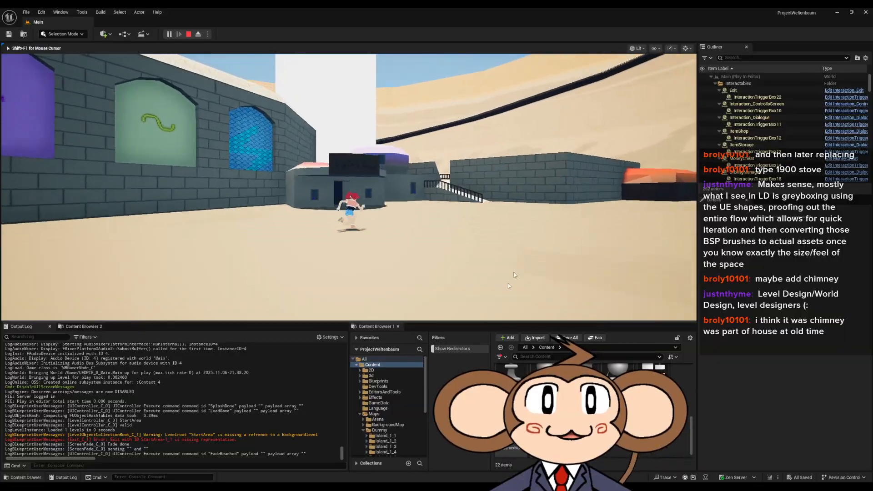
key(w)
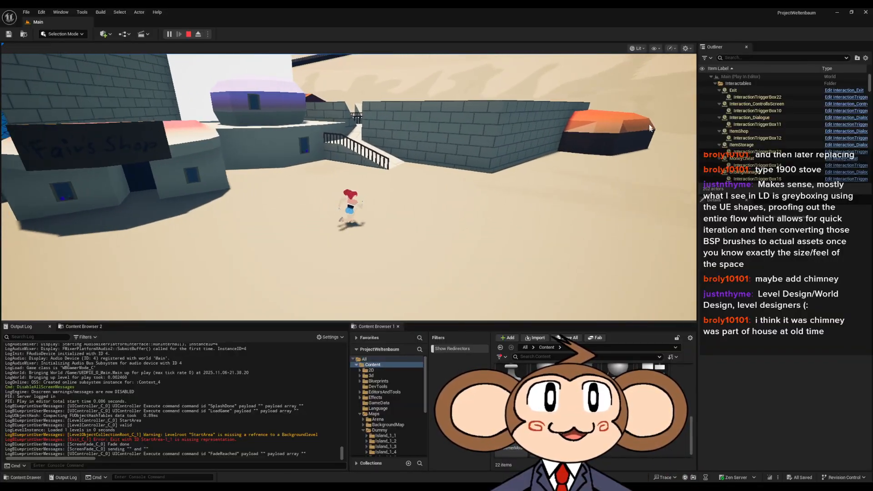
key(w)
click(646, 138)
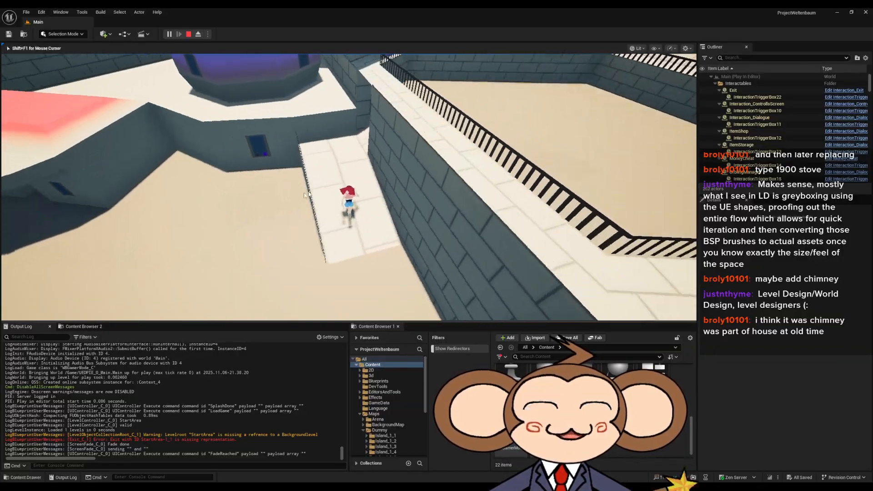
Lead the character up the ramp, along the railed stone walkway and down past the blue-brick building.
key(w)
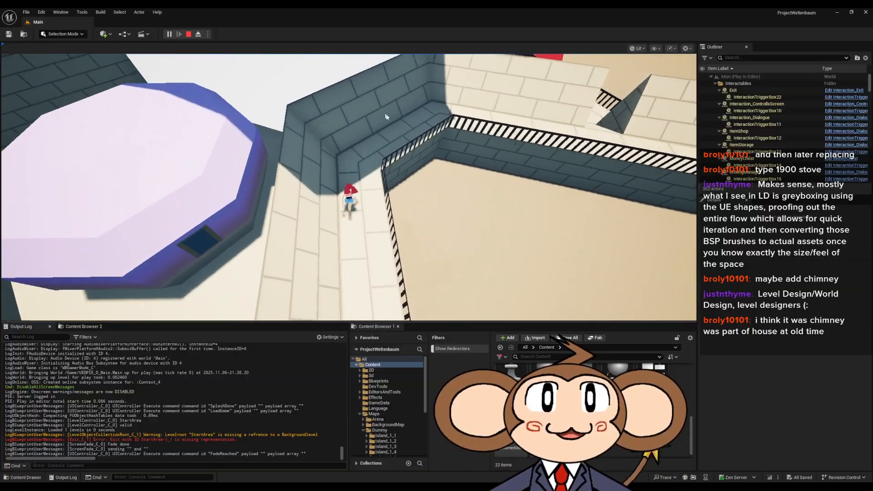
key(w)
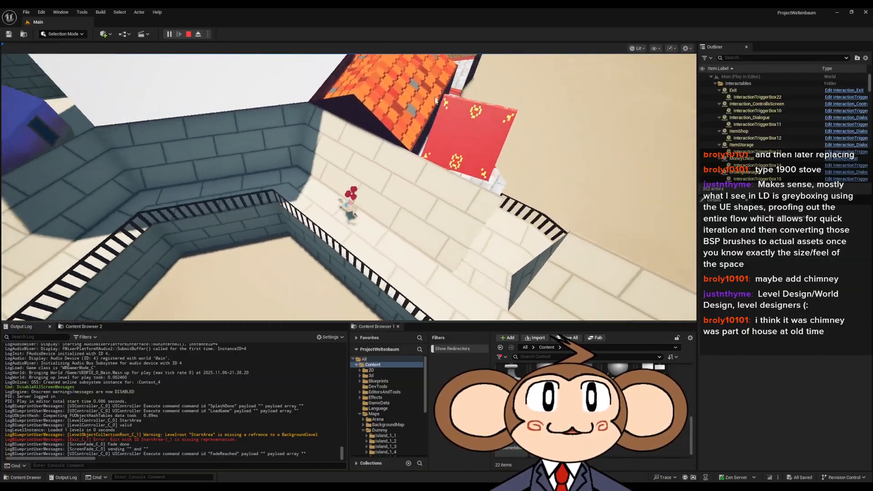
key(w)
click(434, 150)
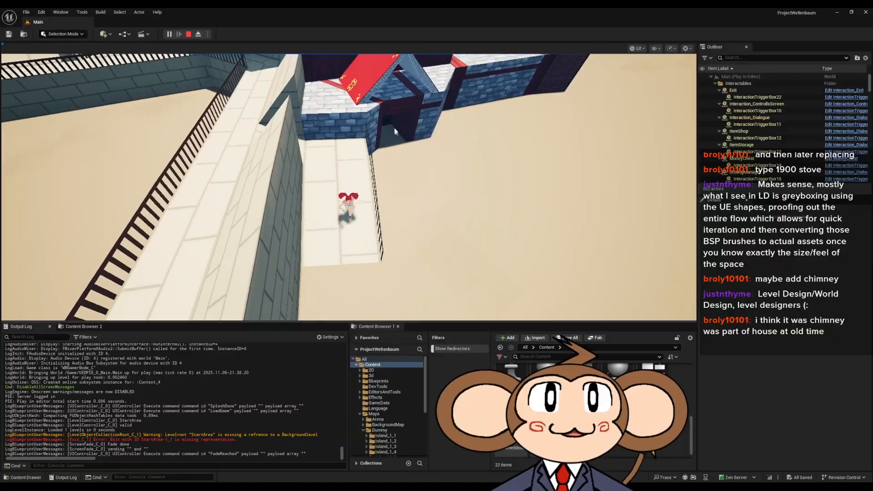
key(w)
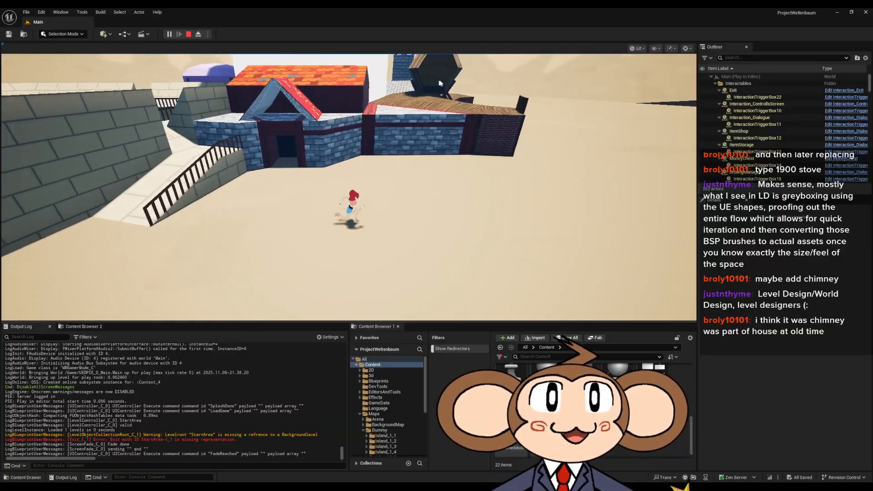
Approach the Zur Wurst tavern and examine its entrance, sign and windowed brick walls from outside.
key(w)
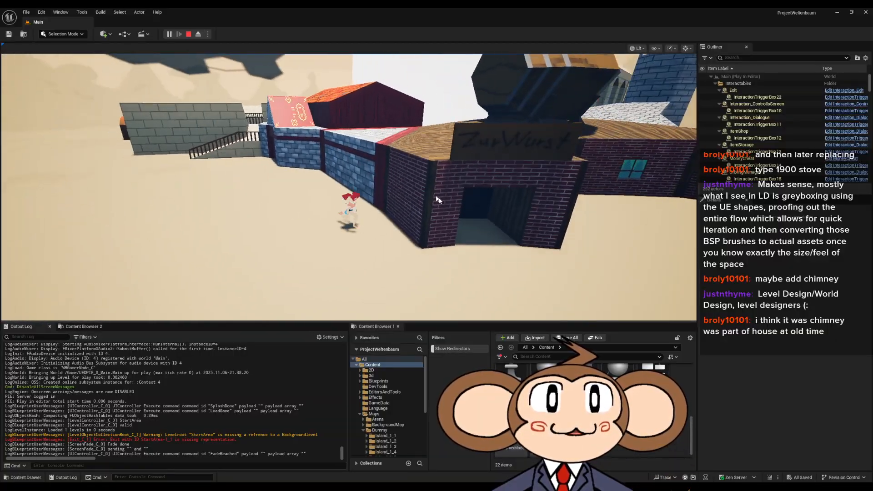
key(w)
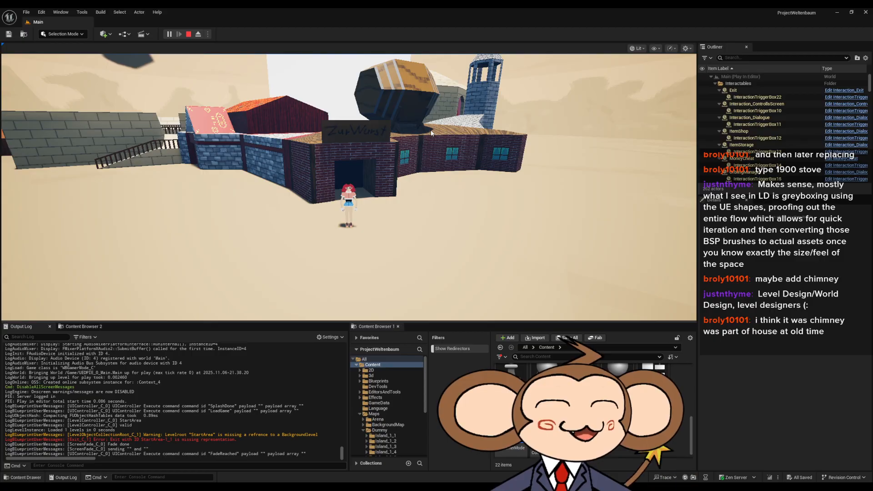
drag(418, 178, 411, 203)
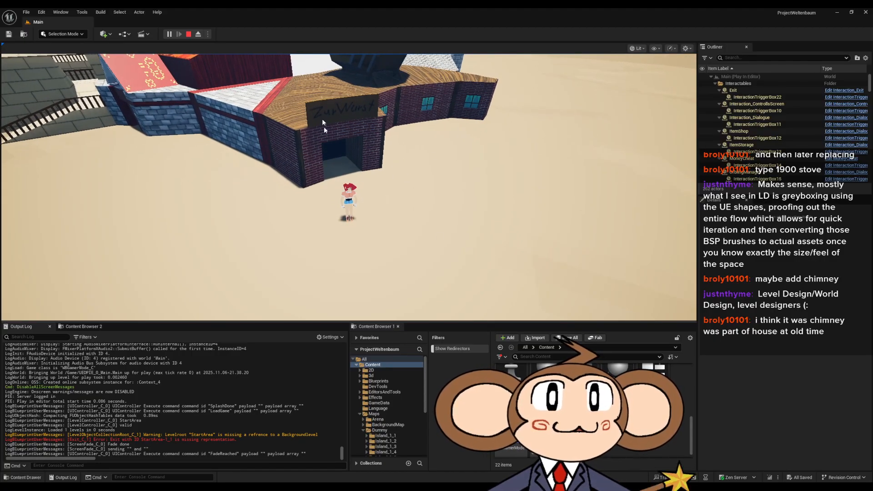
key(d)
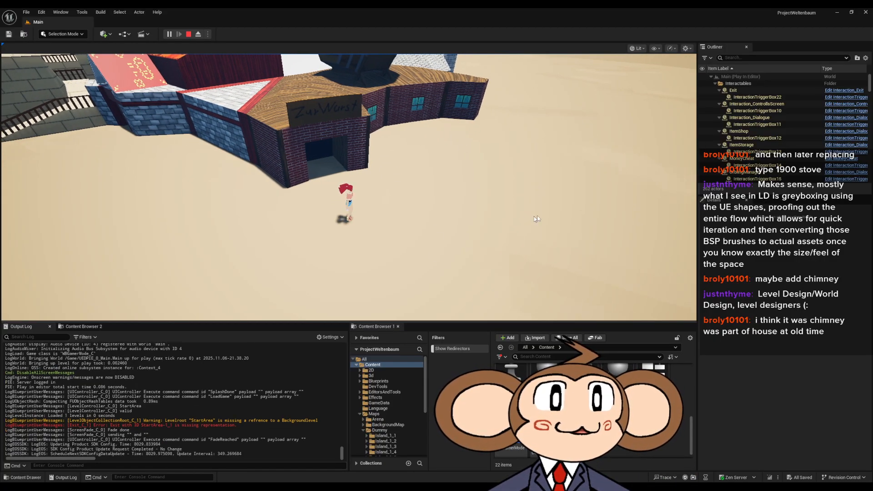
key(a)
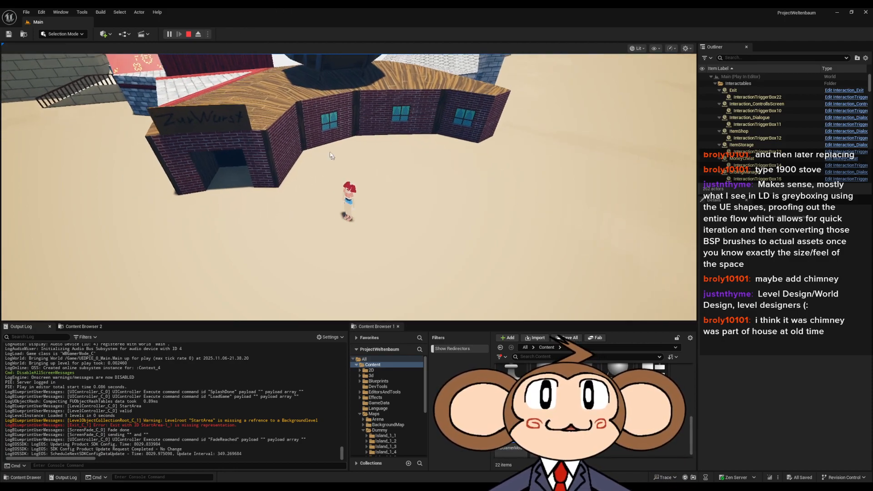
Restart the Main level's play session, load the saved game and eject from the player character.
click(189, 34)
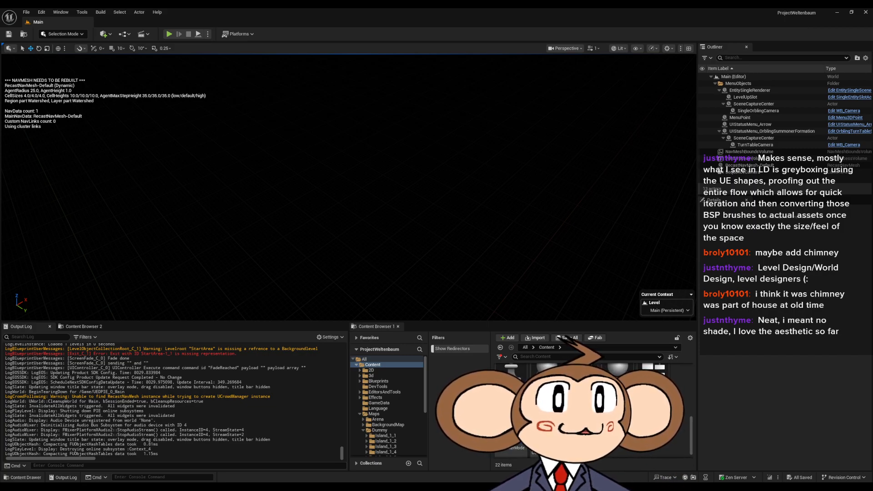
click(169, 33)
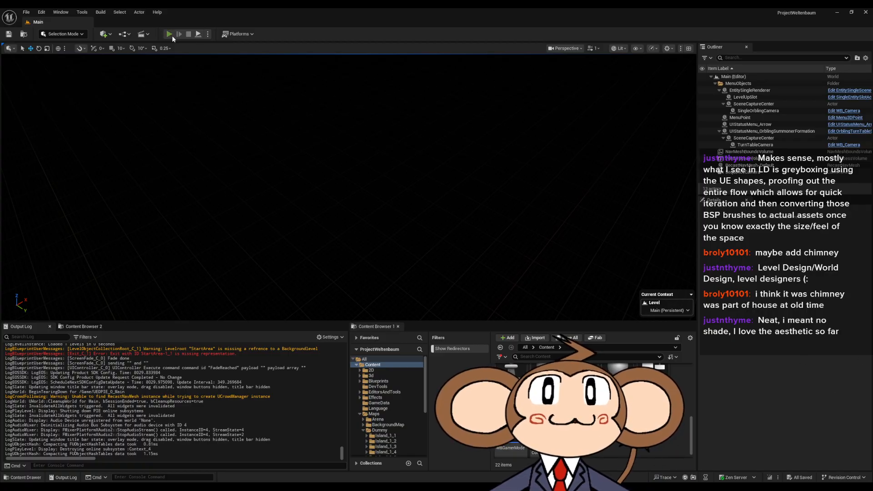
click(308, 181)
click(142, 272)
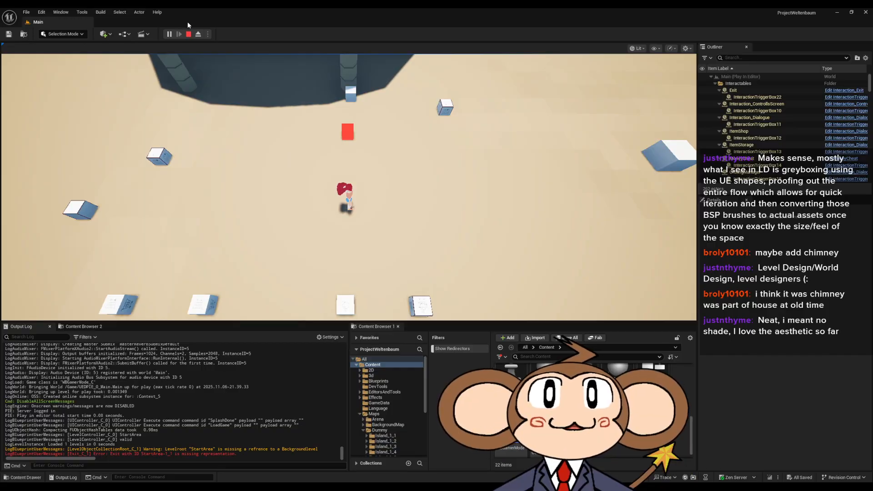
click(198, 34)
Fly the free camera to the tavern and examine its wooden roof, giant barrel and outer walls from above.
right_drag(348, 186, 405, 214)
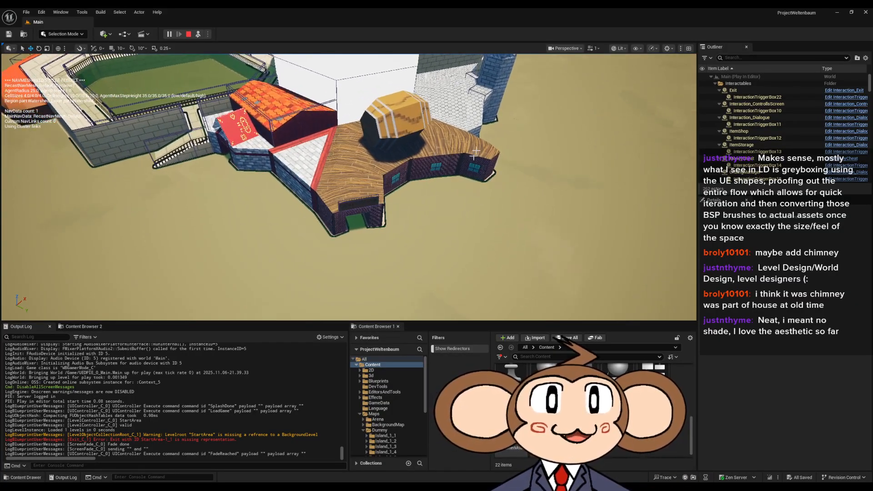
right_drag(488, 196, 441, 252)
key(d)
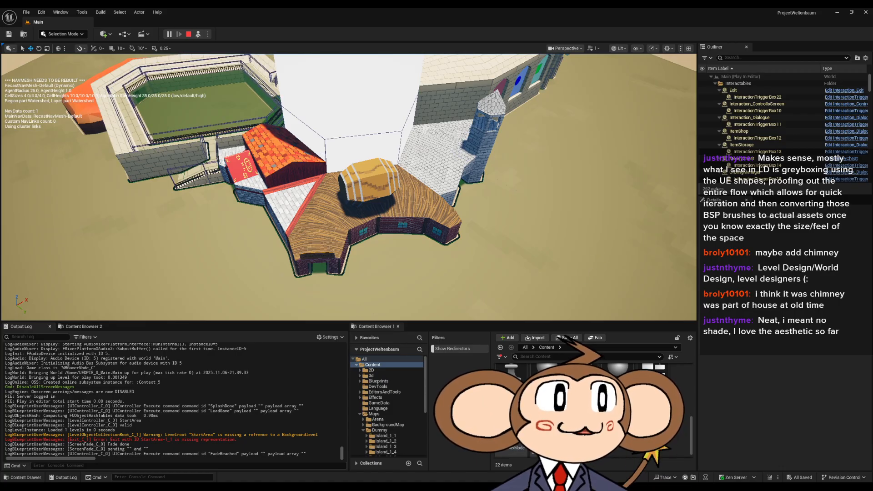
right_drag(349, 220, 350, 219)
right_drag(440, 217, 393, 217)
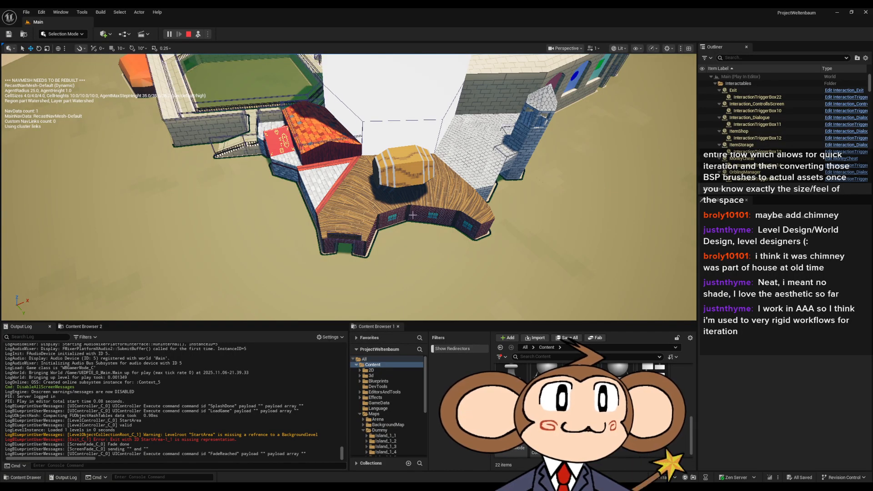
key(s)
Examine the tavern's placement among the tower, temple and walled courtyard, including its windowed outer side.
right_drag(413, 215, 450, 172)
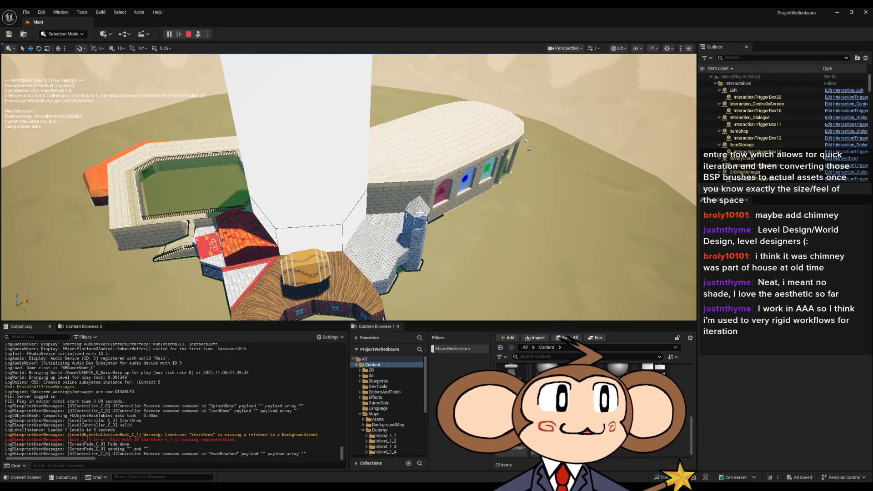
right_drag(420, 213, 440, 206)
key(w)
key(w)
key(s)
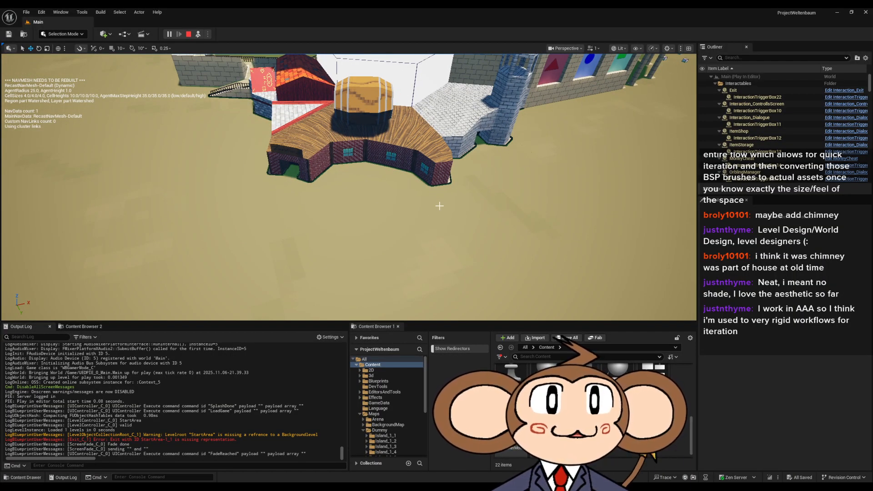
right_drag(440, 206, 428, 186)
key(g)
right_drag(474, 223, 226, 77)
Stop the play session and switch to the TheCrater file in Blender.
click(188, 34)
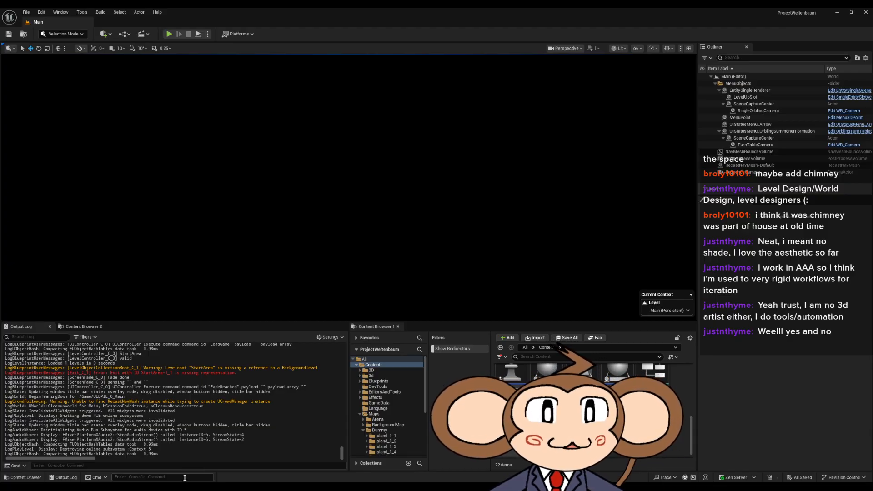
mouse_move(178, 489)
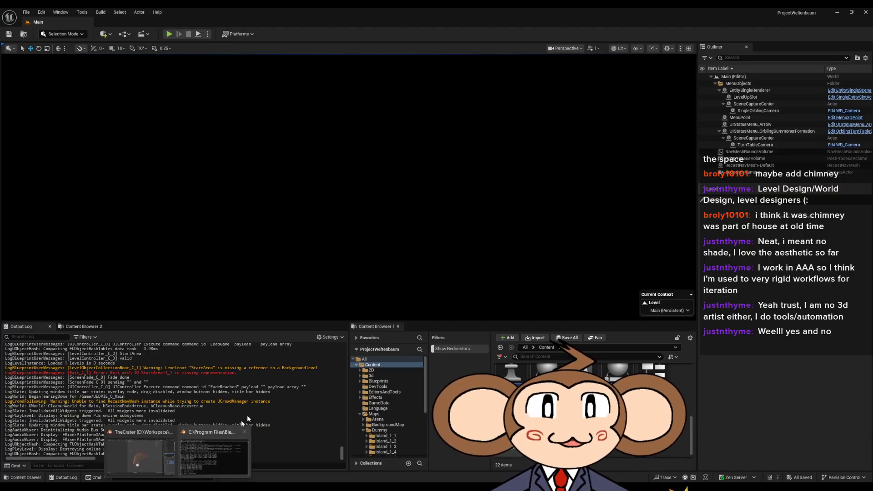
click(138, 453)
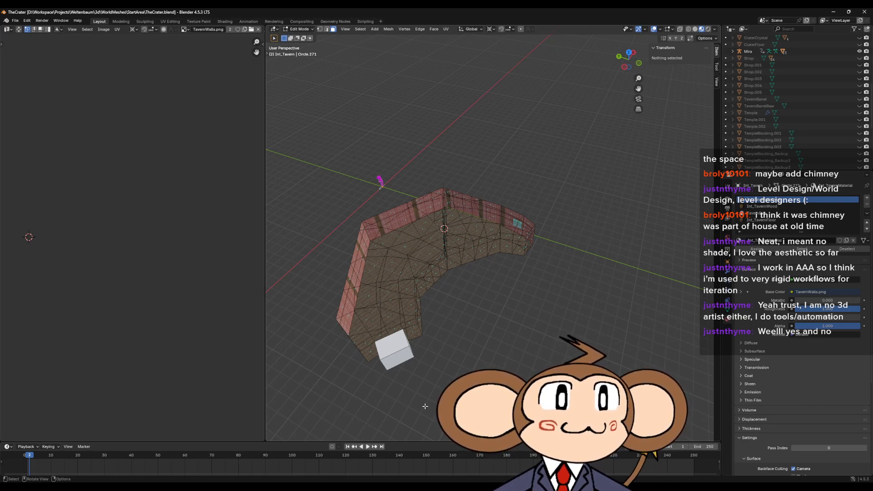
Examine the tavern interior's brick walls, wooden beams, window and plank floor at close range.
scroll(474, 321, up, 3)
middle_drag(473, 316, 485, 334)
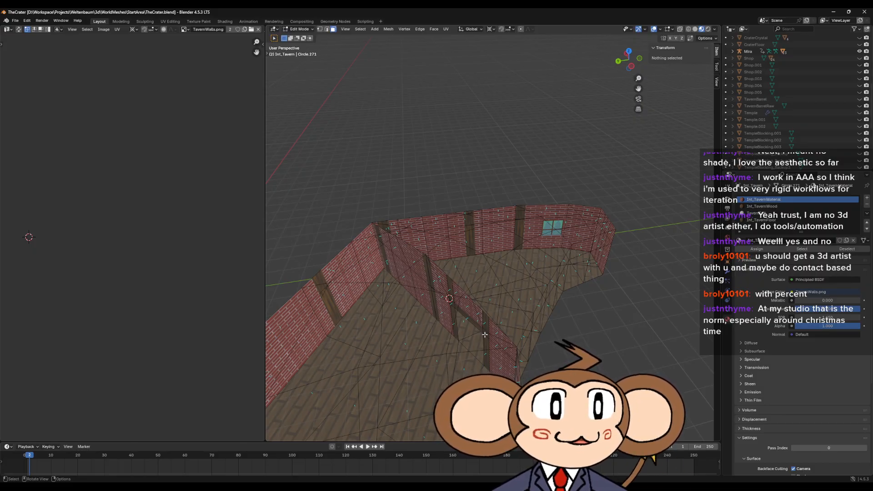
middle_drag(513, 302, 516, 355)
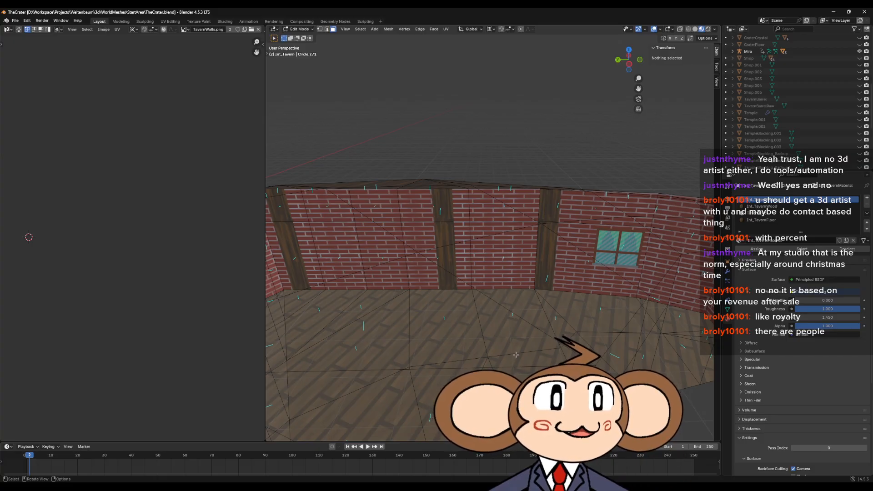
scroll(518, 334, up, 3)
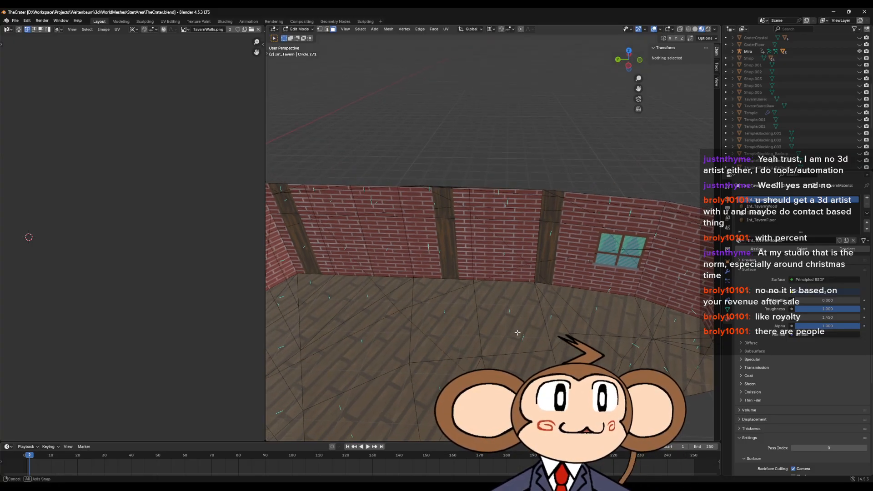
middle_drag(518, 333, 540, 312)
scroll(539, 312, down, 3)
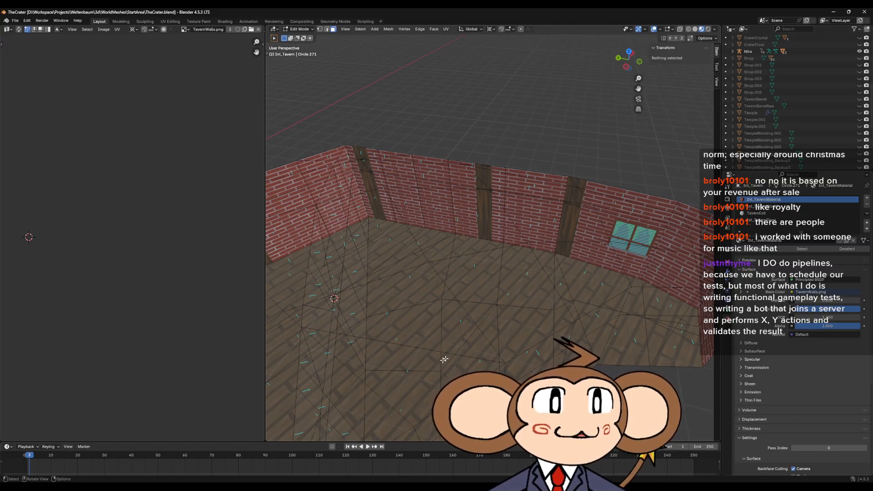
middle_drag(464, 344, 472, 335)
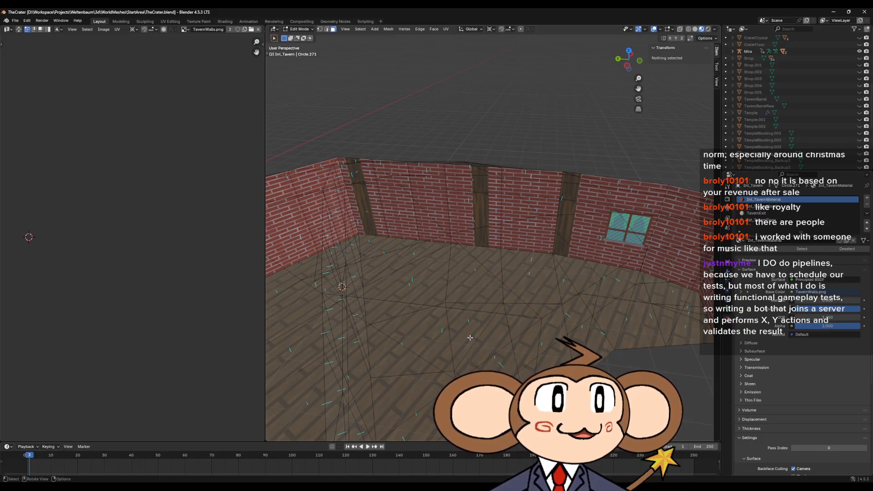
middle_drag(470, 337, 468, 339)
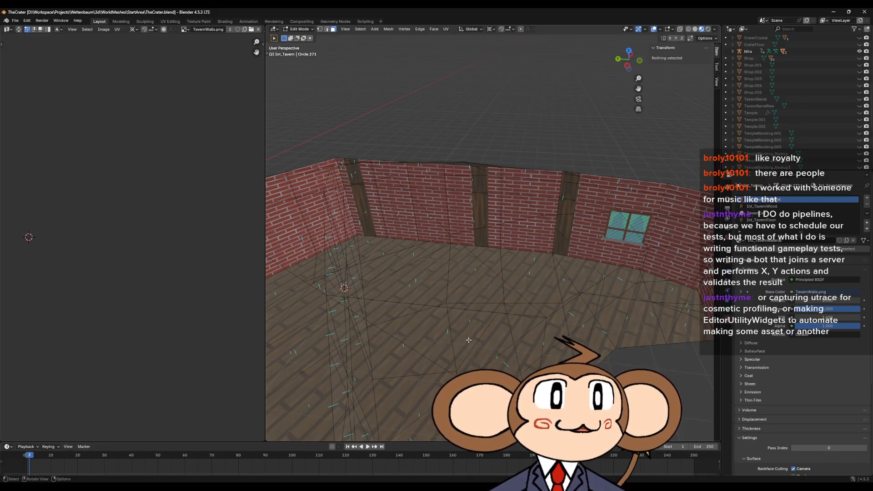
middle_drag(469, 341, 468, 364)
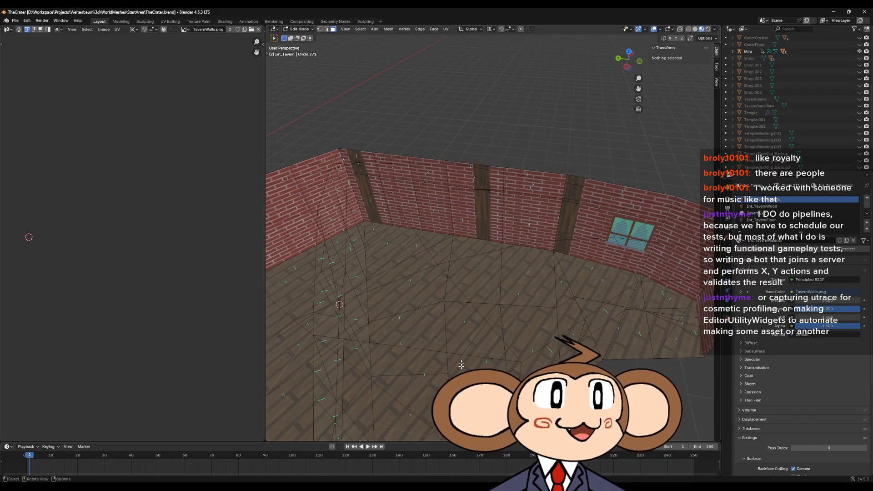
mouse_move(328, 485)
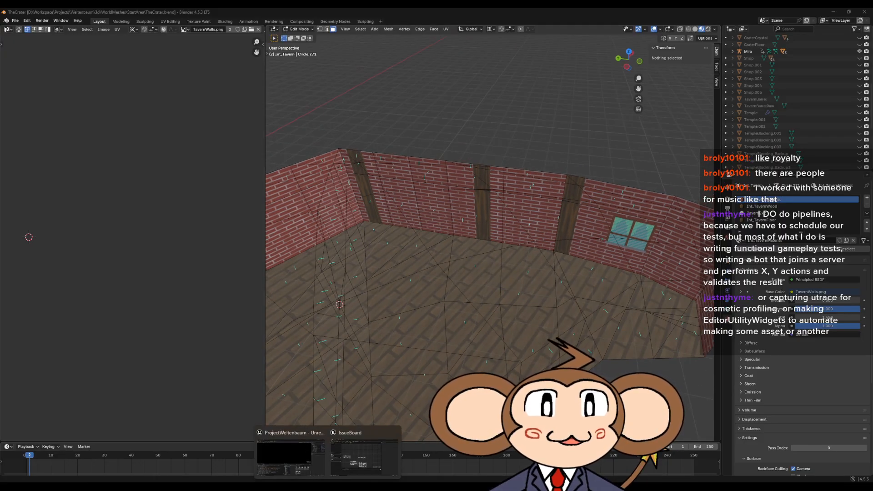
Switch to the Unreal editor, examine the EditorsAndTools subfolders such as SpawnCameraEditor and BackgroundSceneTools, and return to Blender.
click(314, 456)
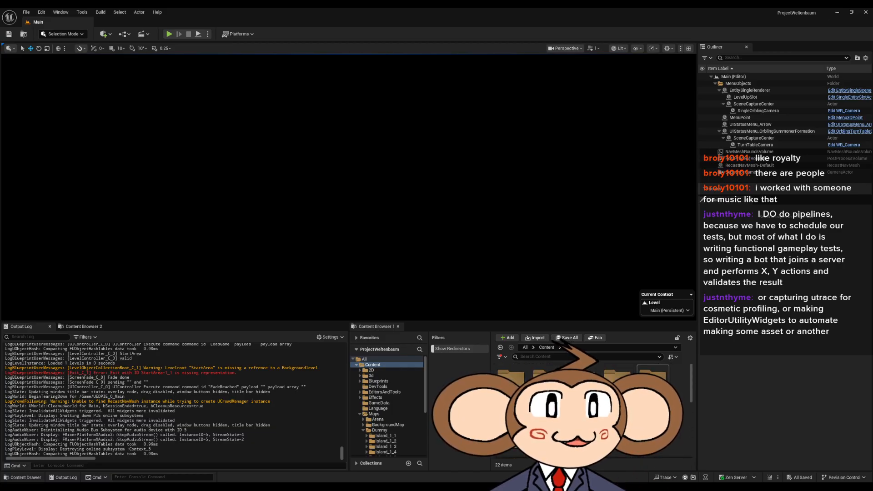
double_click(648, 369)
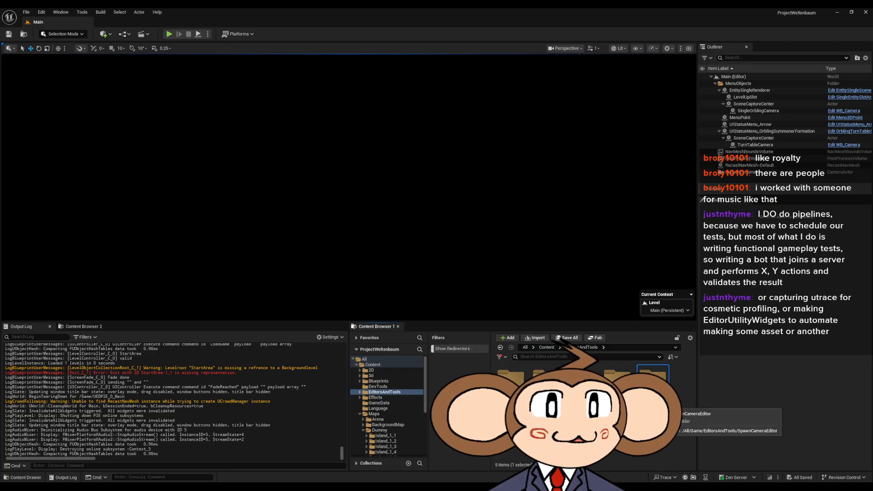
double_click(652, 374)
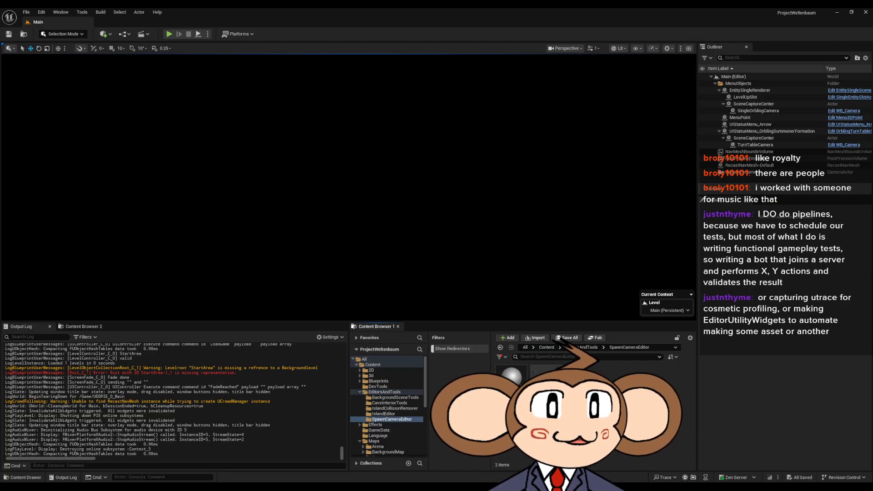
click(547, 378)
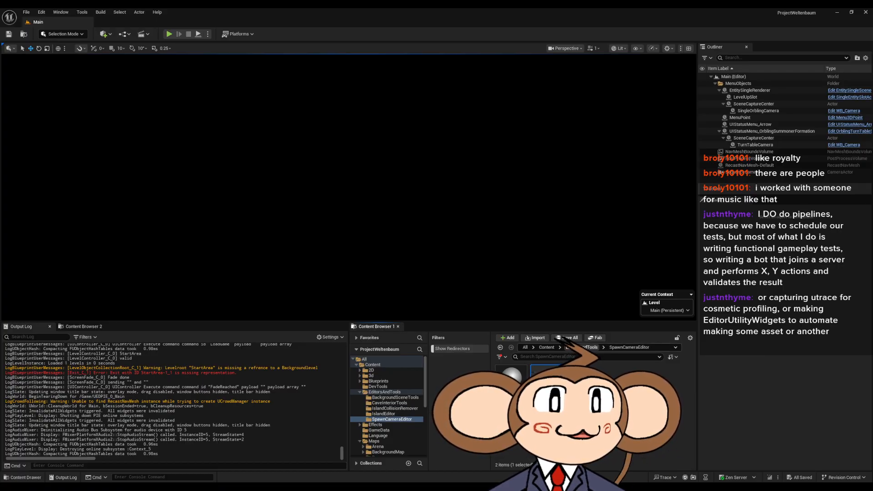
click(580, 347)
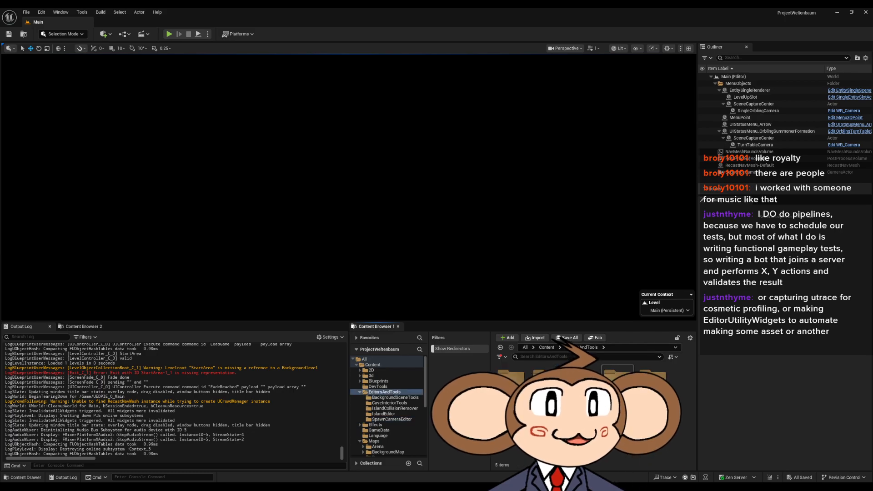
double_click(547, 382)
click(511, 377)
click(582, 347)
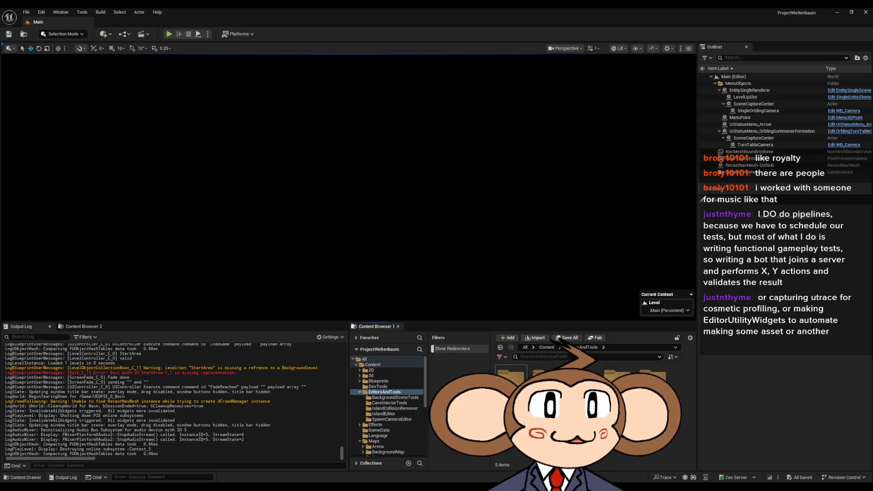
double_click(510, 376)
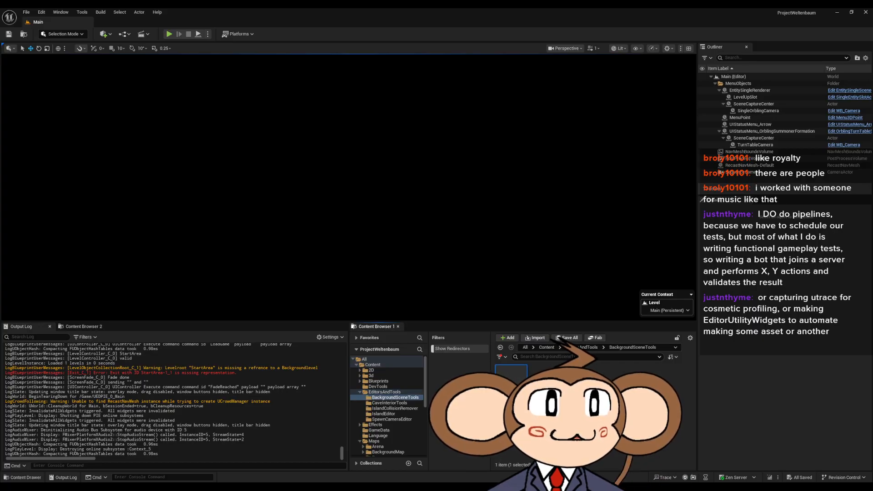
key(Escape)
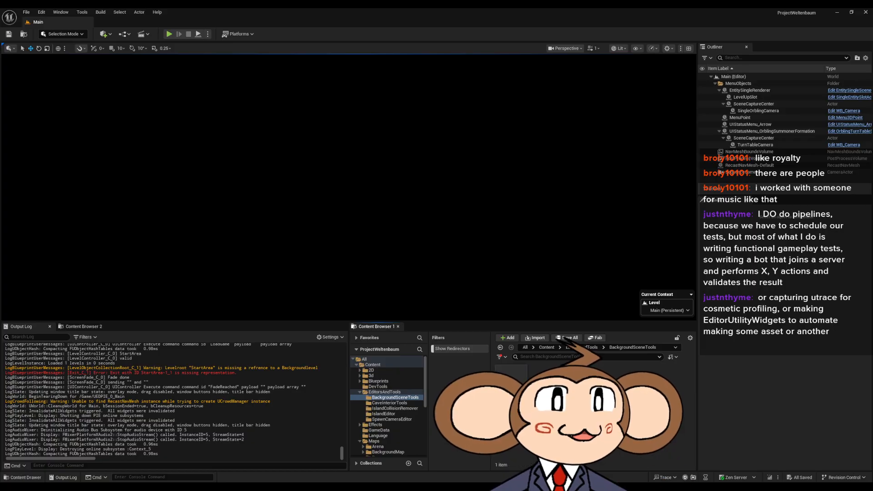
click(548, 348)
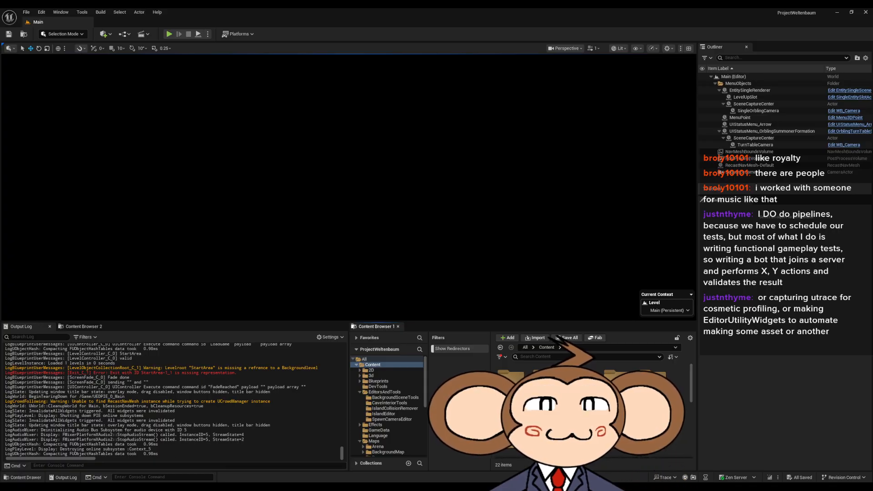
mouse_move(177, 487)
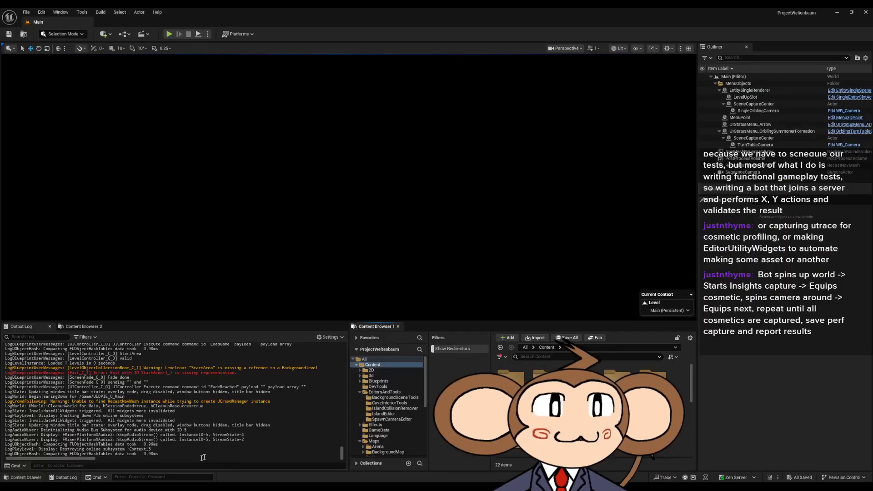
click(156, 460)
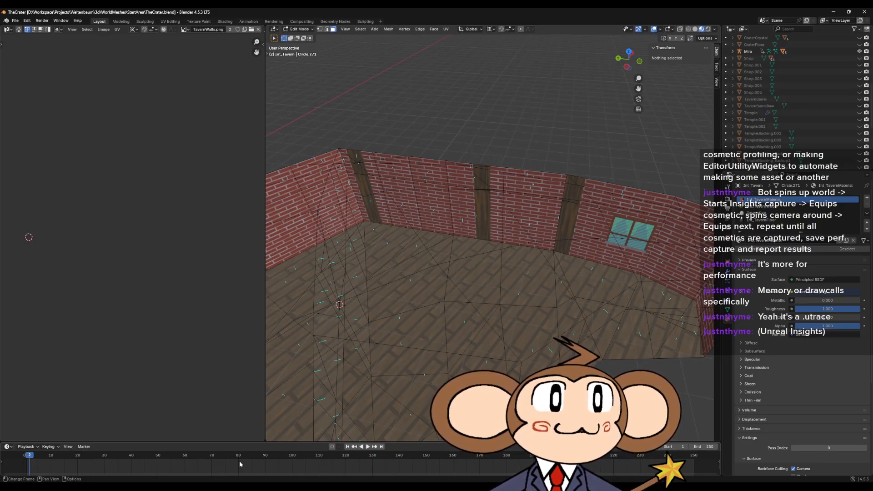
middle_drag(401, 374, 495, 304)
middle_drag(335, 57, 362, 38)
middle_drag(391, 157, 372, 33)
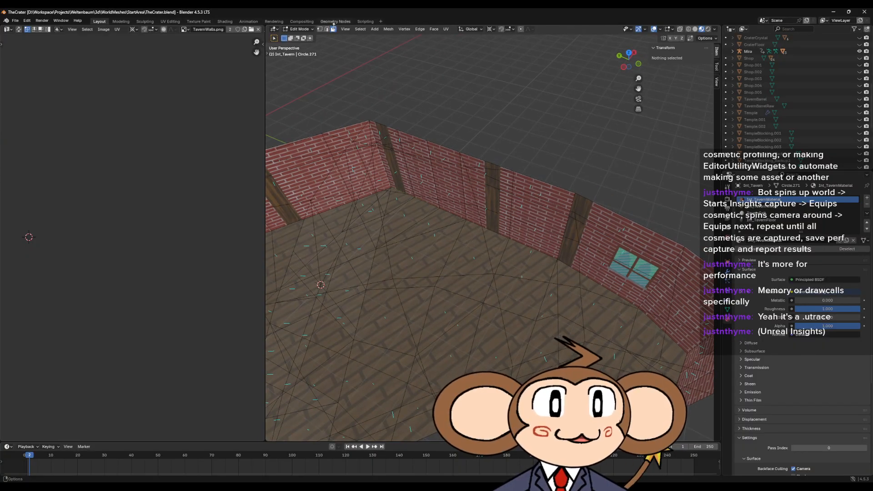
click(375, 30)
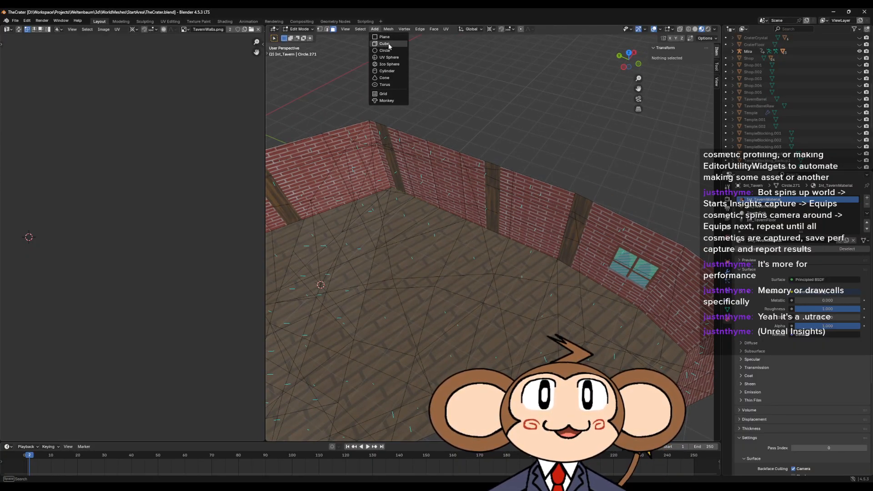
click(385, 44)
scroll(455, 218, down, 4)
mouse_move(474, 218)
middle_down()
mouse_move(480, 189)
mouse_move(471, 215)
middle_up()
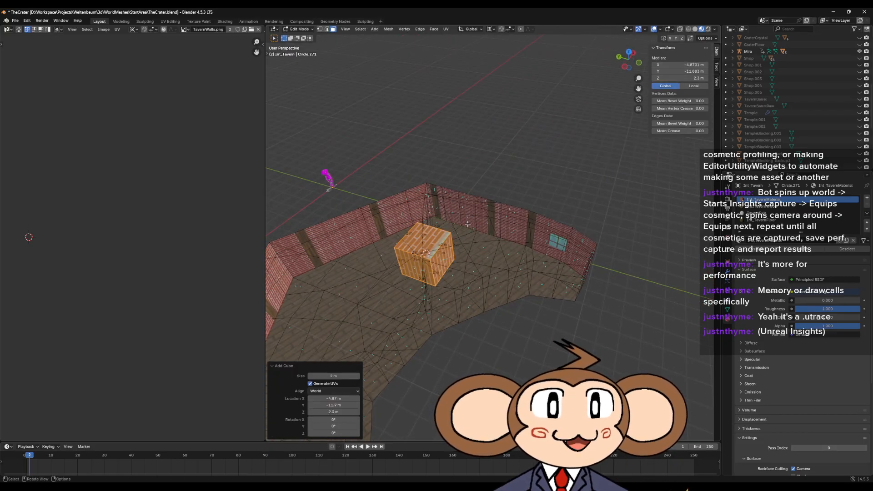
key(x)
click(444, 184)
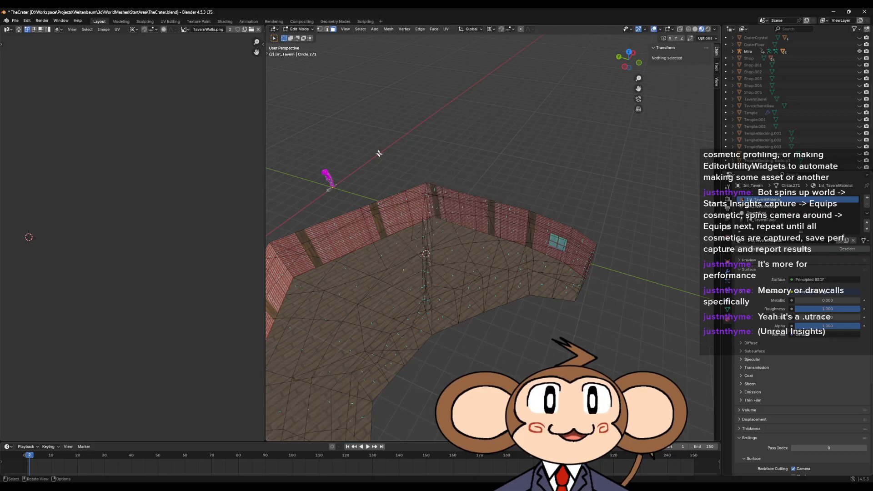
Leave edit mode on the tavern interior and reset the 3D cursor to the world origin.
key(Tab)
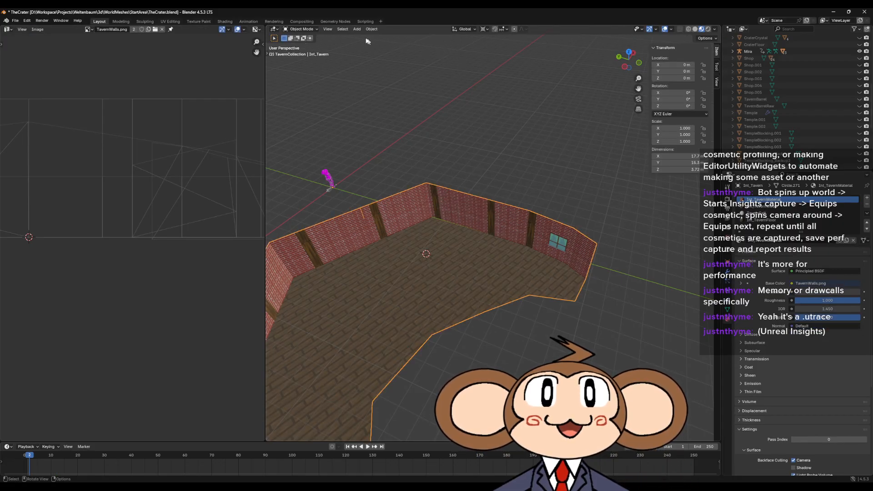
middle_drag(439, 130, 448, 189)
scroll(455, 207, down, 4)
scroll(456, 211, up, 10)
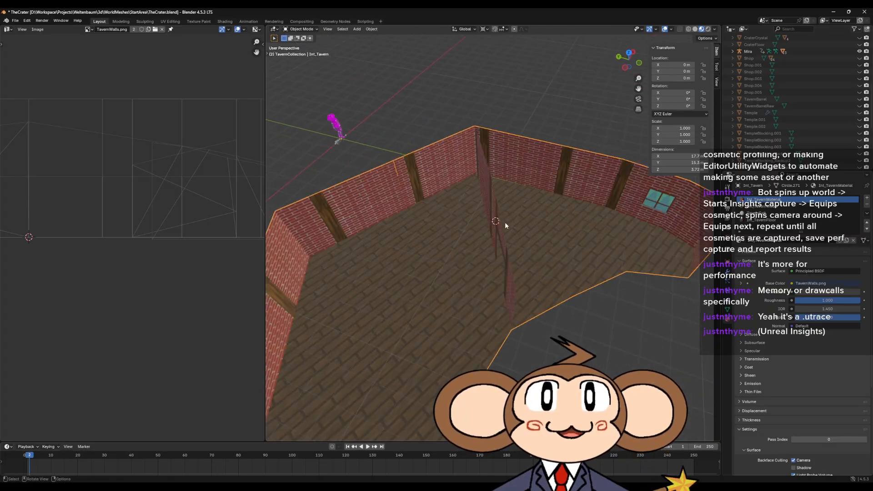
click(357, 29)
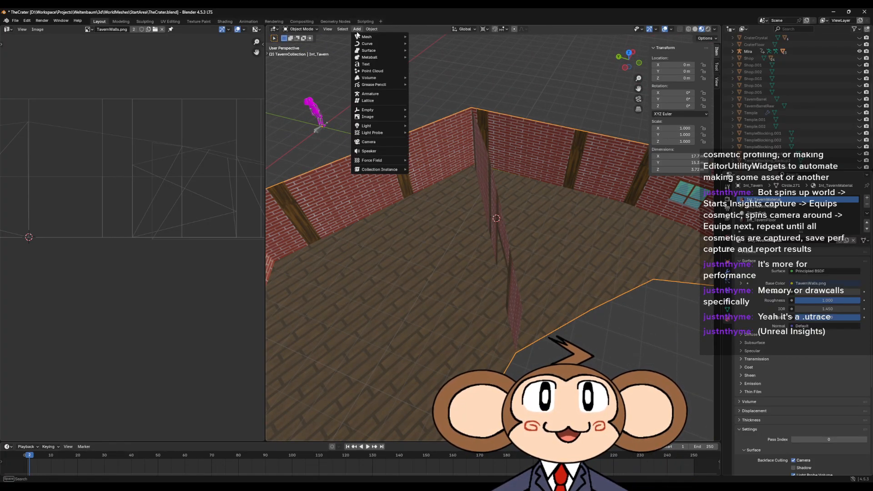
key(shift+s)
click(419, 246)
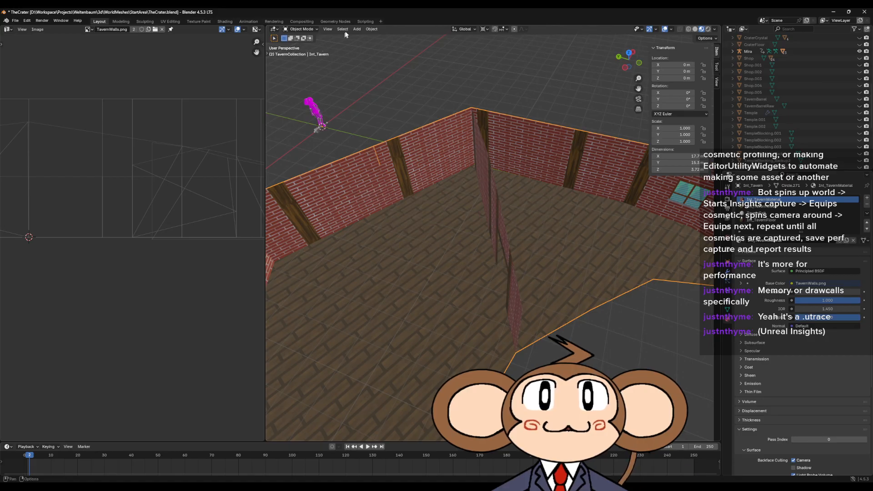
Add a 2 m cube object and move it horizontally into the tavern's side room, about X -0.79 m, Y -13.39 m.
click(357, 29)
mouse_move(376, 38)
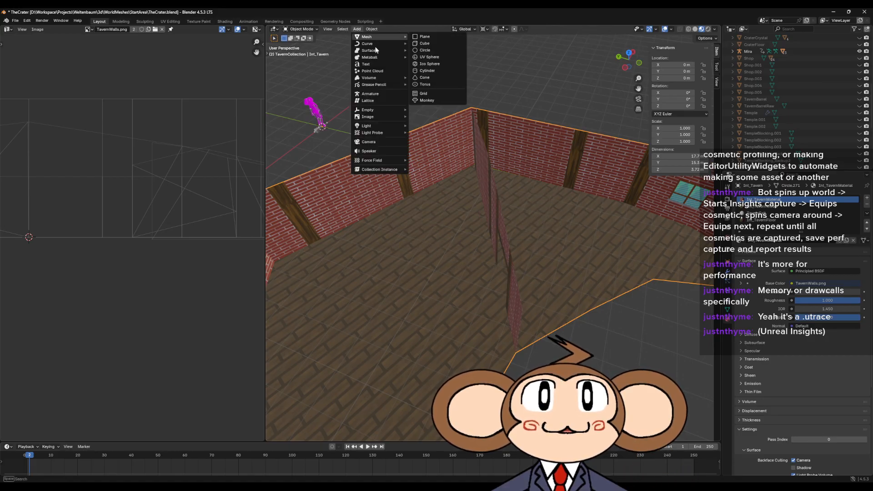
click(423, 43)
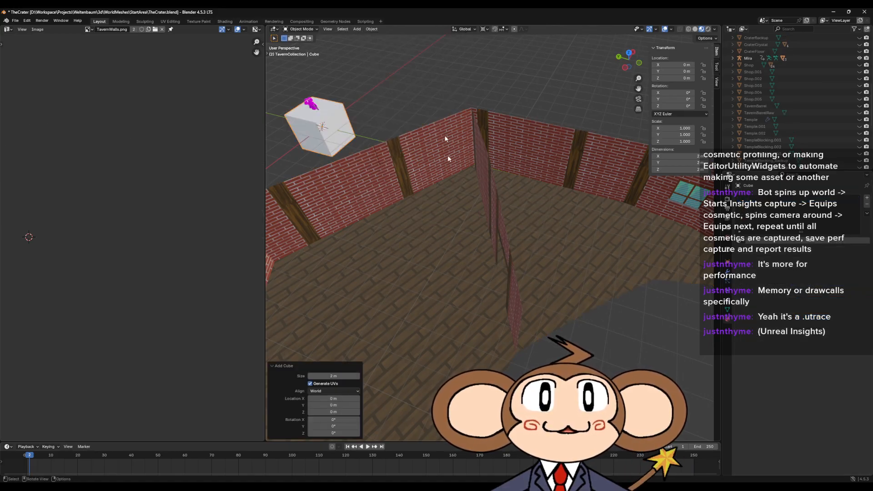
middle_drag(411, 226, 428, 219)
scroll(427, 219, down, 4)
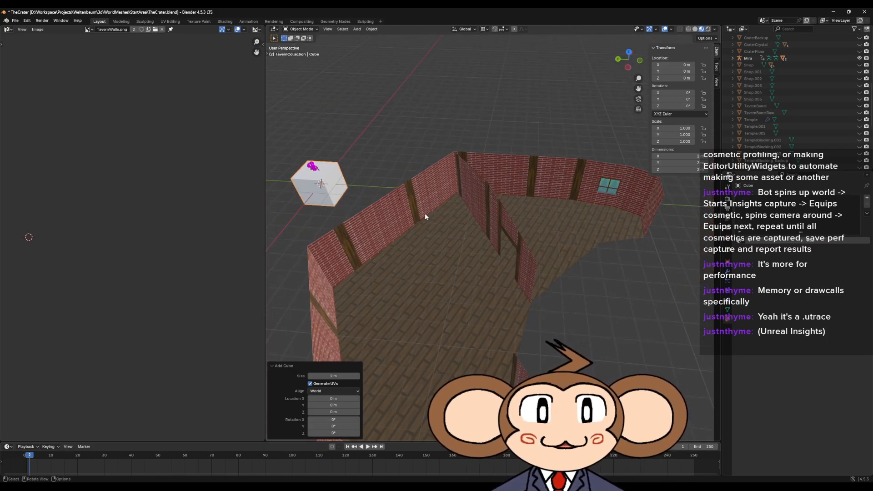
key(g)
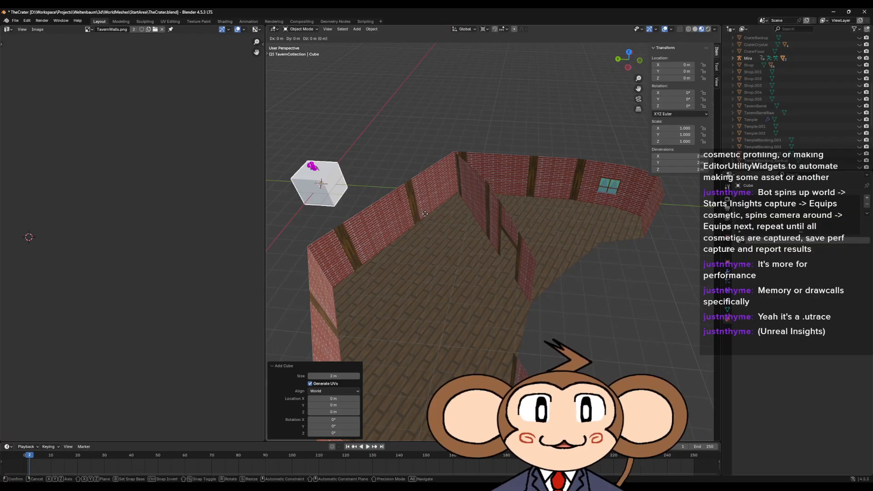
key(shift+z)
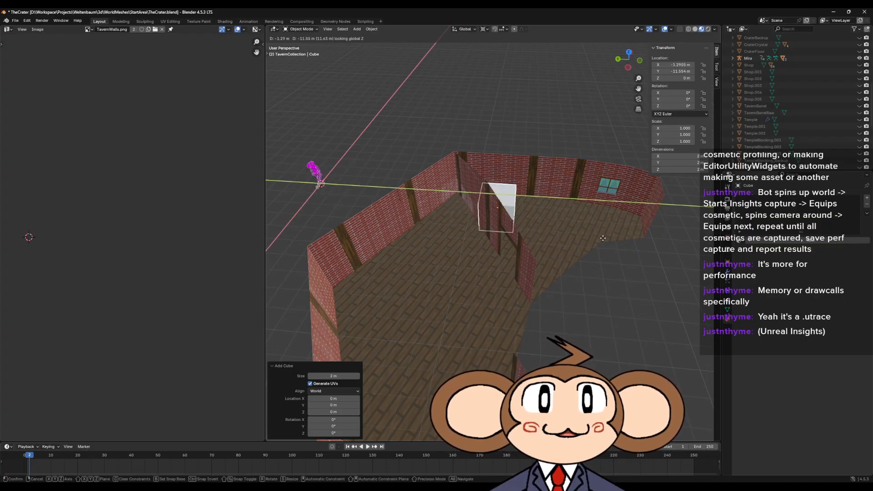
click(634, 237)
Shift the cube horizontally to about X -1.11 m, Y -13.48 m and snap the 3D cursor to it.
scroll(633, 237, up, 3)
middle_drag(646, 220, 492, 282)
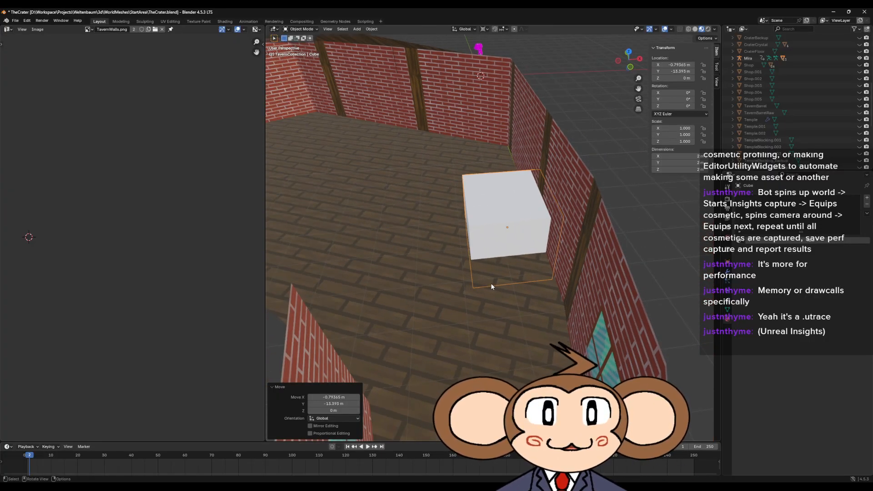
key(g)
key(shift+z)
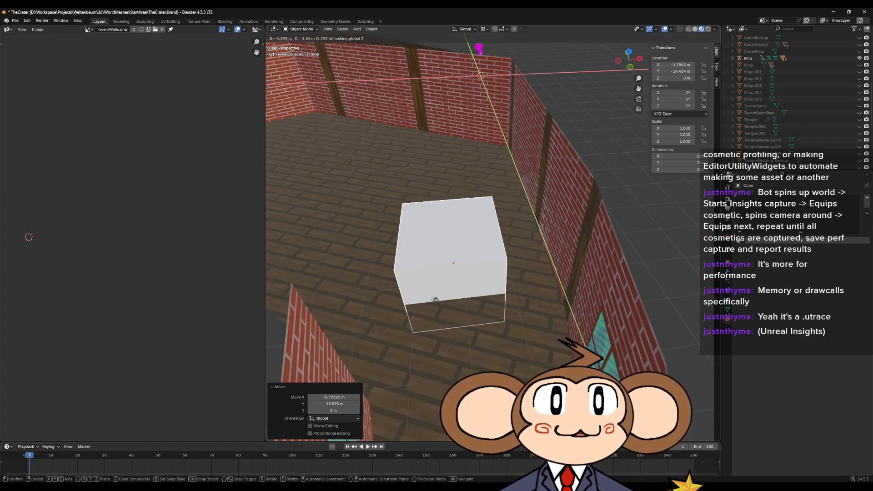
click(455, 295)
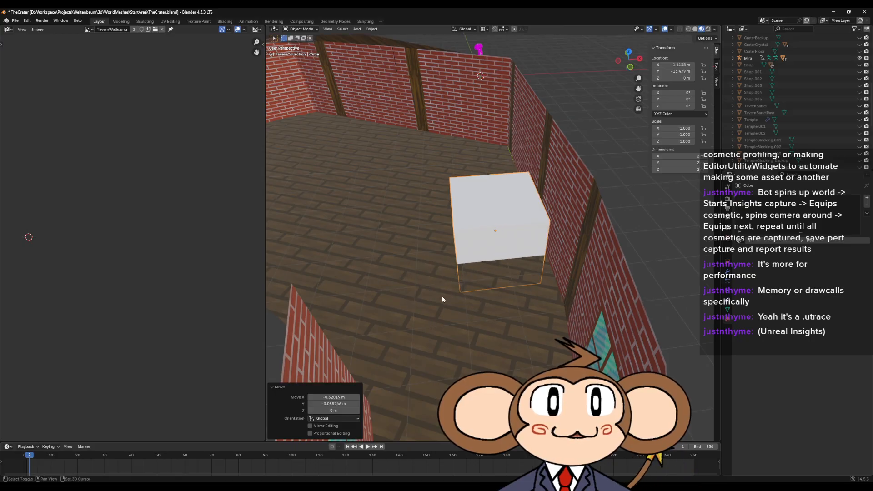
key(shift+s)
click(466, 337)
Move the cube horizontally along the side room's wall to about X -1.17 m, Y -14.74 m.
key(g)
key(shift+z)
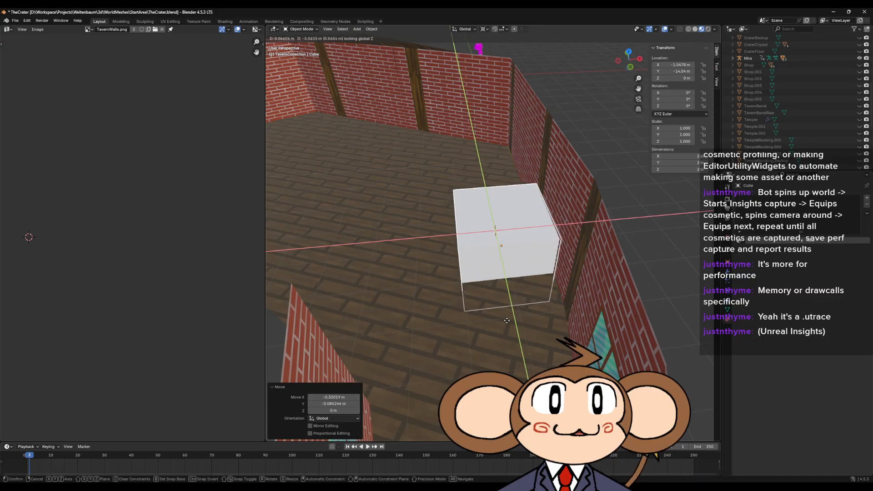
click(505, 338)
Raise the cube by 1 m onto the tavern floor and apply all its transforms.
middle_drag(505, 338, 553, 323)
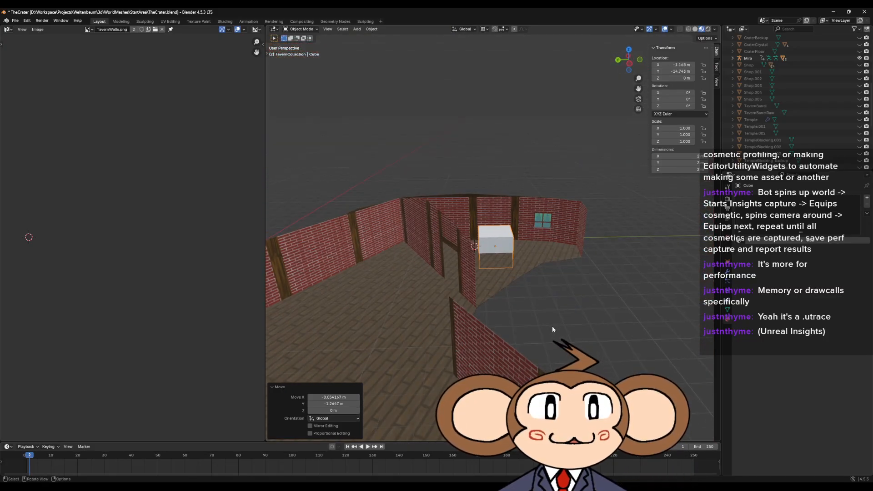
key(g)
key(z)
key(1)
key(Return)
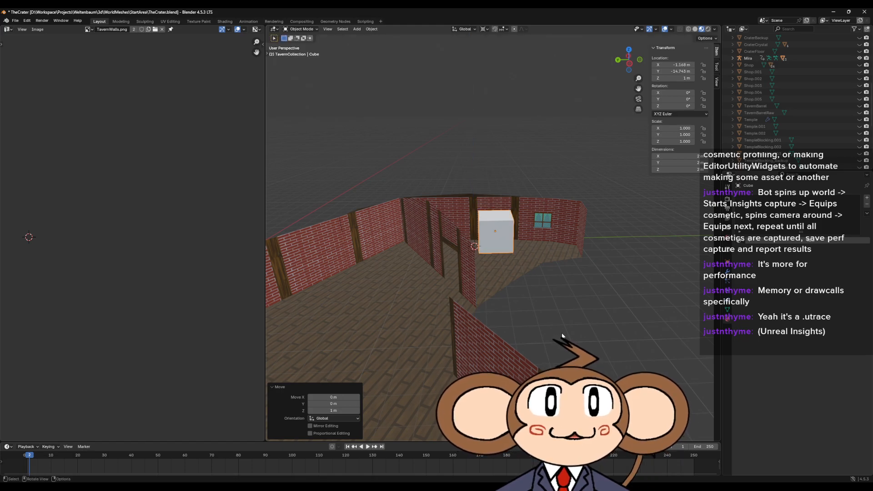
key(ctrl+a)
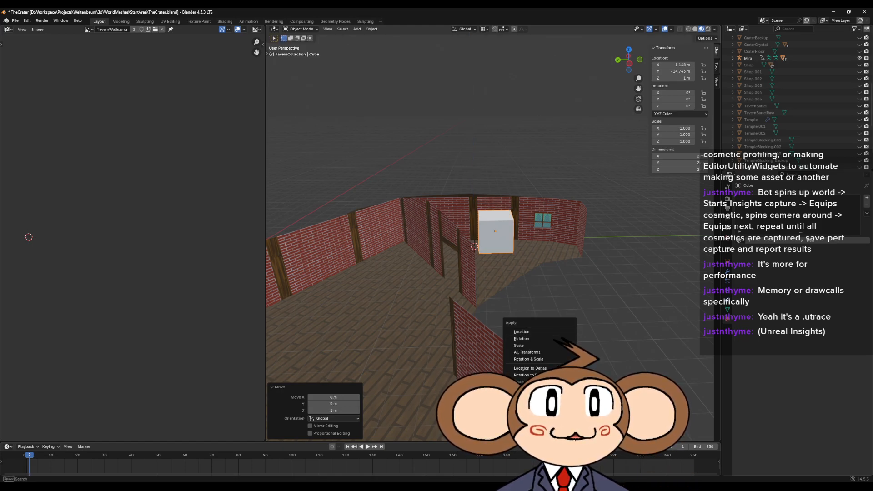
click(528, 353)
Nudge the cube horizontally by about 0.08 m in X and 0.16 m in Y, and apply all transforms again.
middle_drag(527, 352, 627, 359)
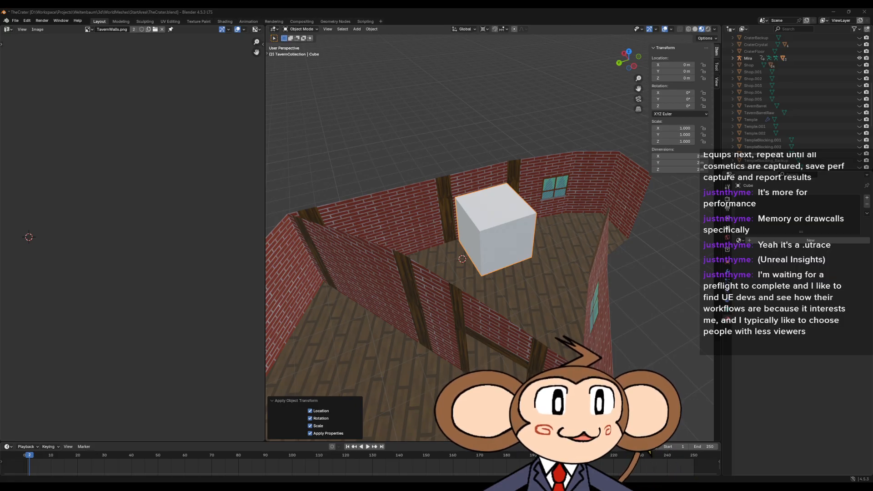
middle_drag(523, 314, 585, 265)
scroll(531, 276, up, 2)
middle_drag(531, 276, 557, 261)
scroll(485, 317, up, 2)
middle_drag(485, 317, 536, 263)
key(g)
key(shift+z)
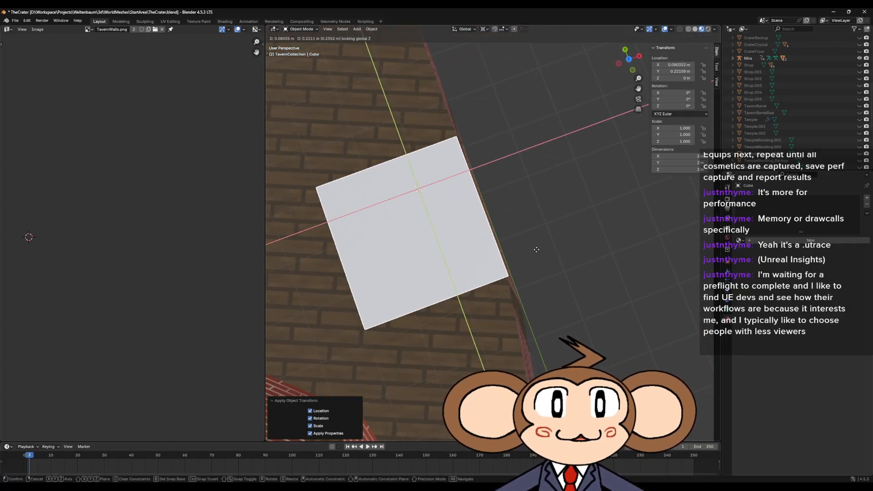
click(538, 253)
middle_drag(538, 252, 521, 293)
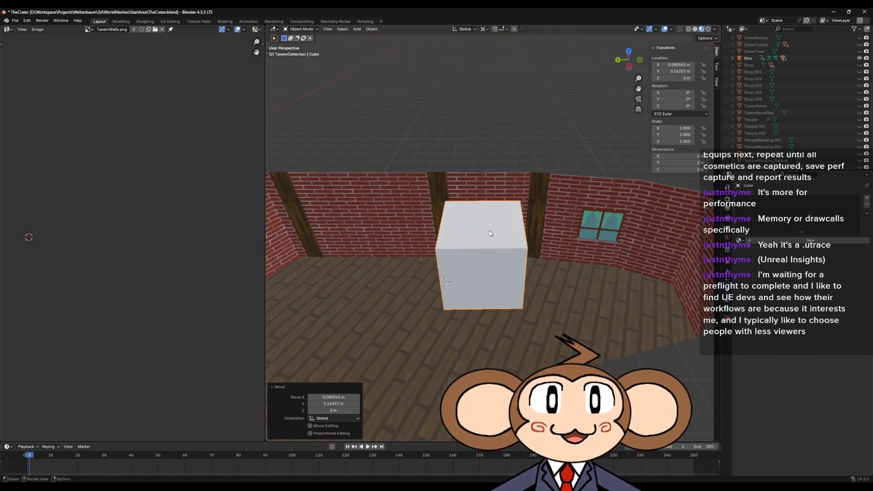
key(ctrl+a)
click(455, 230)
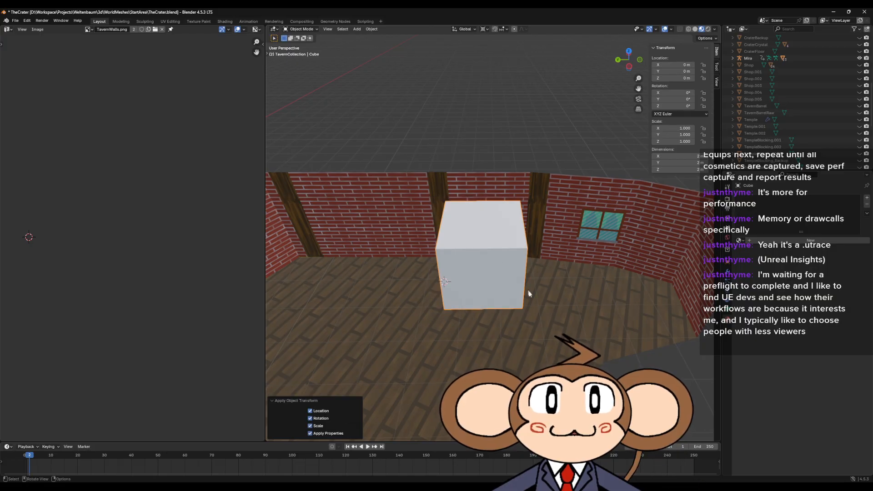
Lower the cube's top face along Z until the cube is about 1.07 m tall.
scroll(524, 280, up, 3)
middle_drag(524, 280, 511, 255)
key(Tab)
click(473, 221)
key(g)
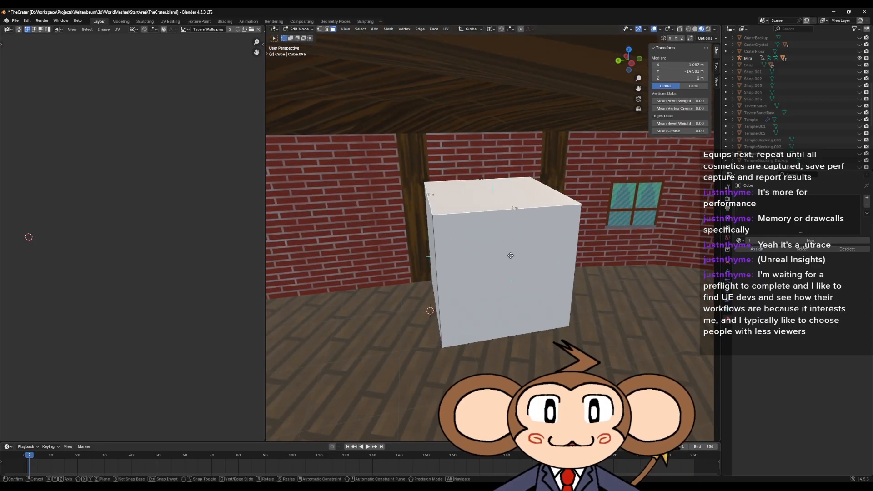
key(z)
click(509, 298)
middle_drag(510, 298, 523, 312)
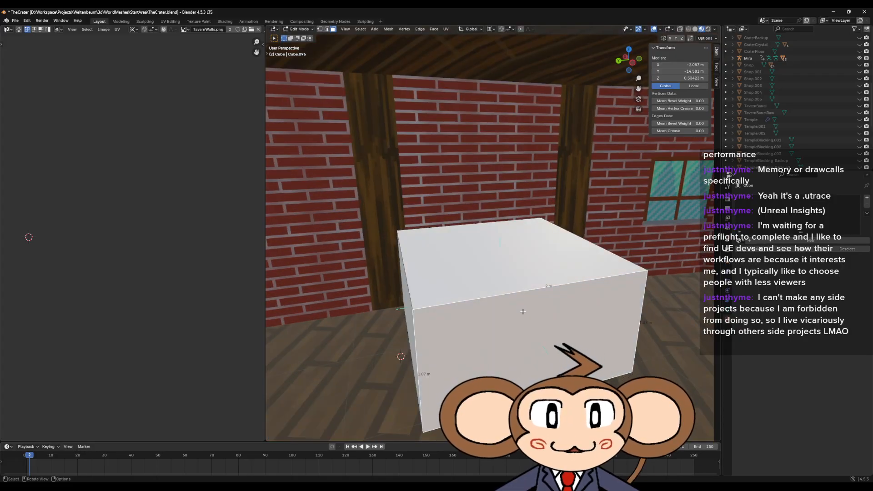
key(g)
key(z)
click(511, 297)
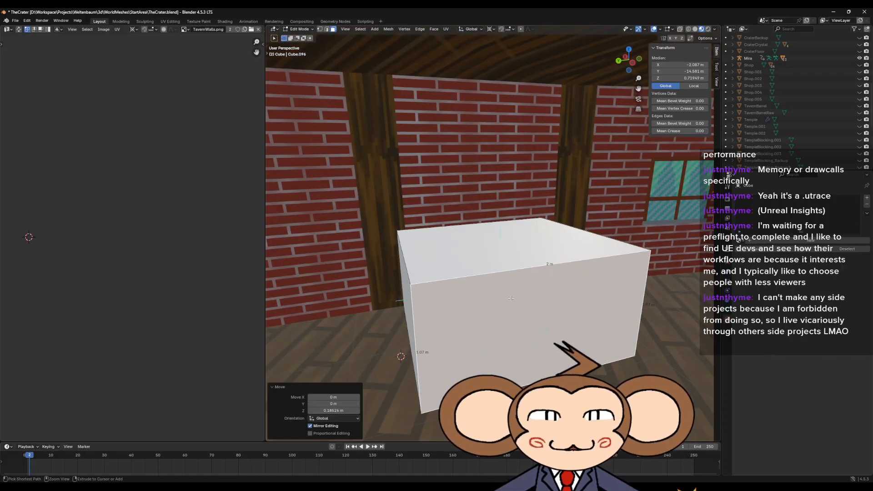
key(ctrl+z)
Move the cube's room-facing side face about 1.03 m along X towards the wall.
scroll(477, 322, down, 4)
middle_drag(517, 287, 598, 153)
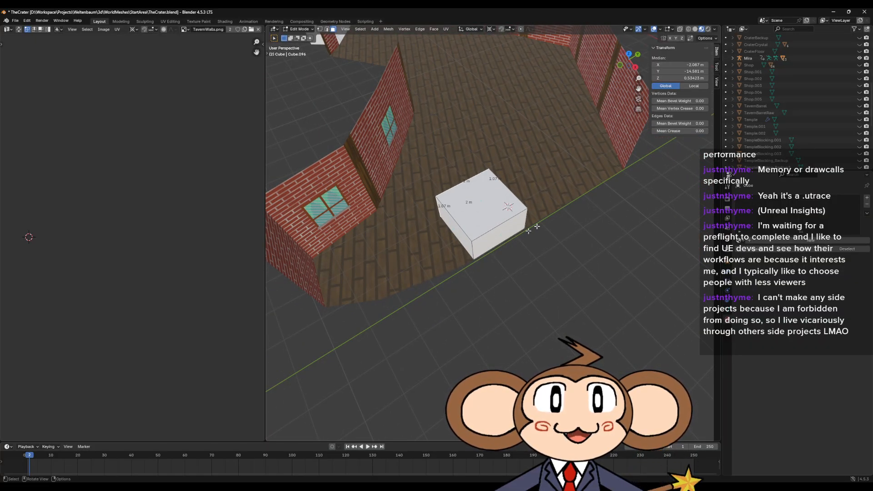
middle_drag(453, 297, 454, 257)
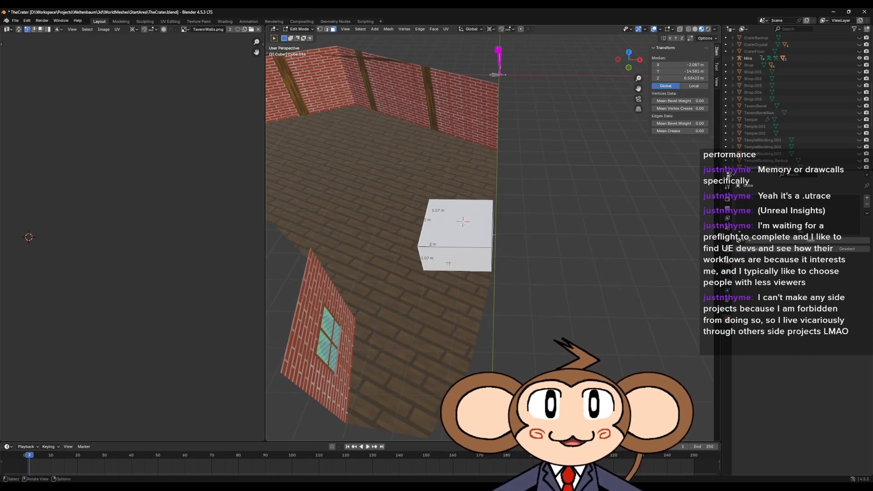
key(g)
key(x)
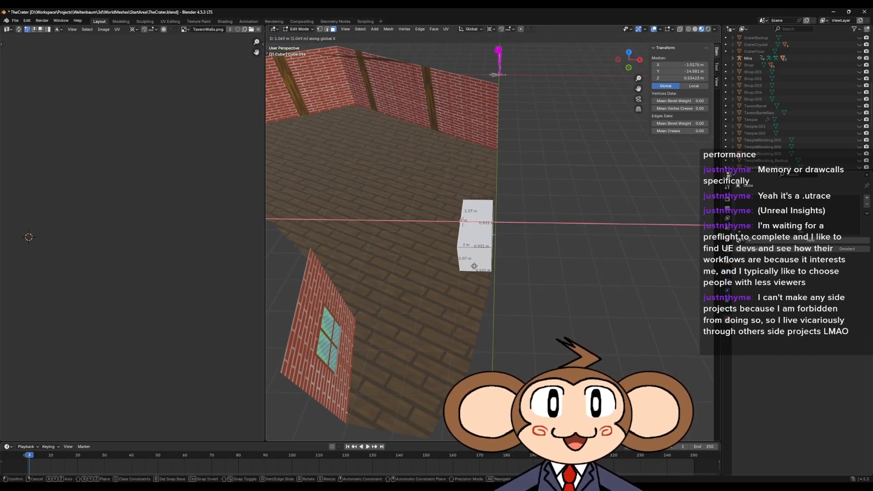
click(474, 266)
middle_drag(474, 266, 544, 313)
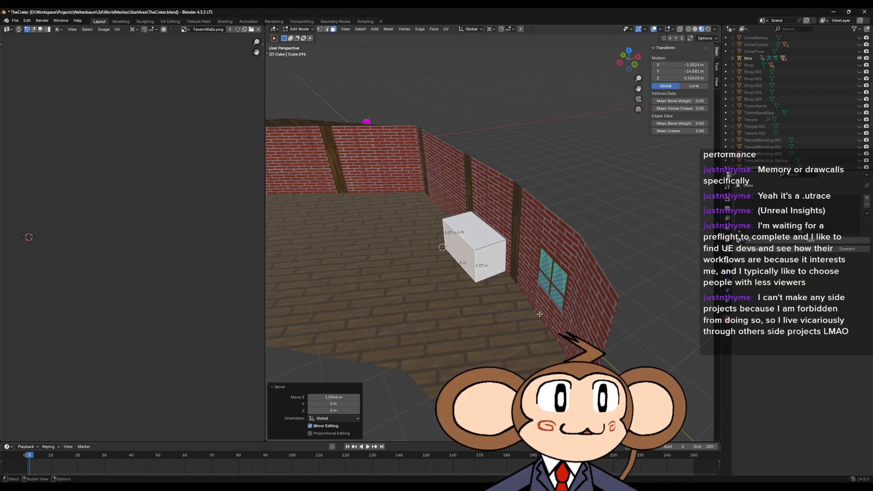
middle_drag(488, 315, 539, 310)
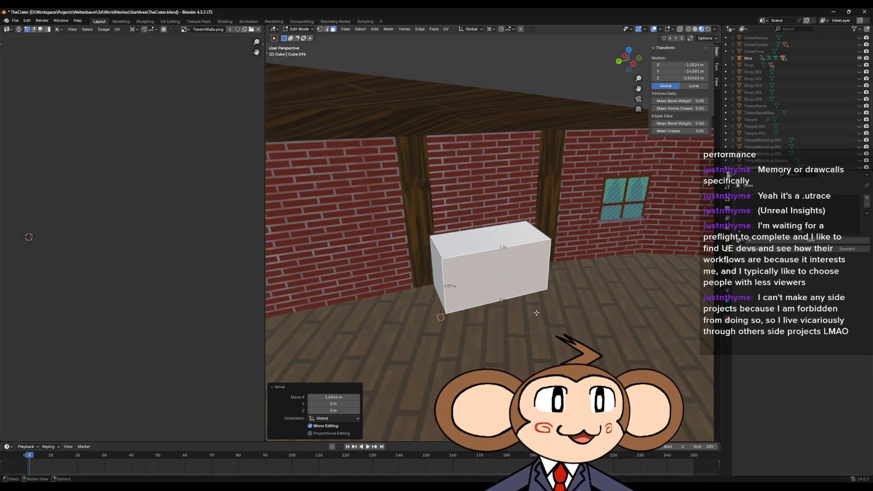
middle_drag(537, 313, 443, 307)
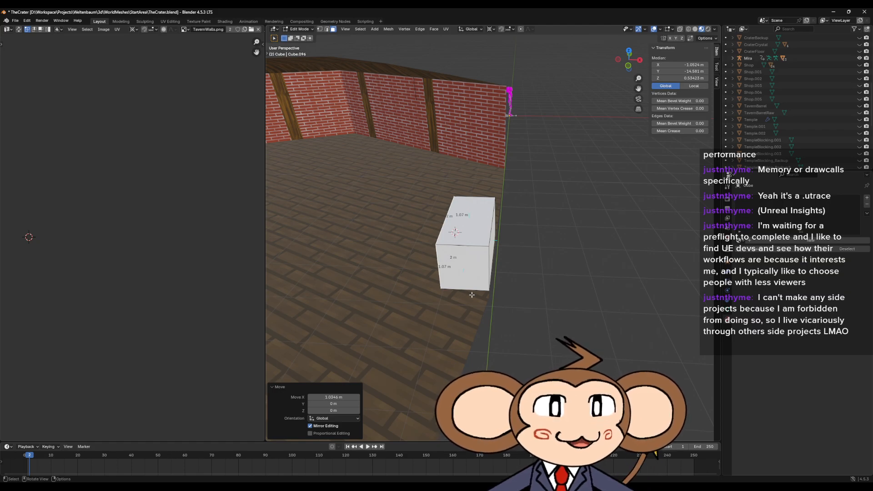
Lower the box's top face by about 0.14 m along Z to a height of about 0.9 m.
middle_drag(459, 288, 504, 272)
middle_drag(564, 273, 524, 256)
middle_drag(531, 301, 541, 225)
click(541, 225)
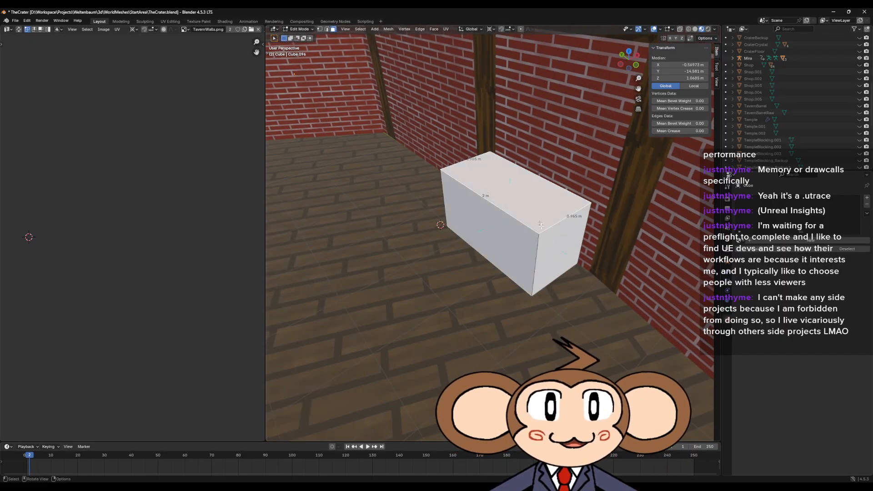
key(g)
key(z)
click(558, 334)
middle_drag(525, 279, 561, 332)
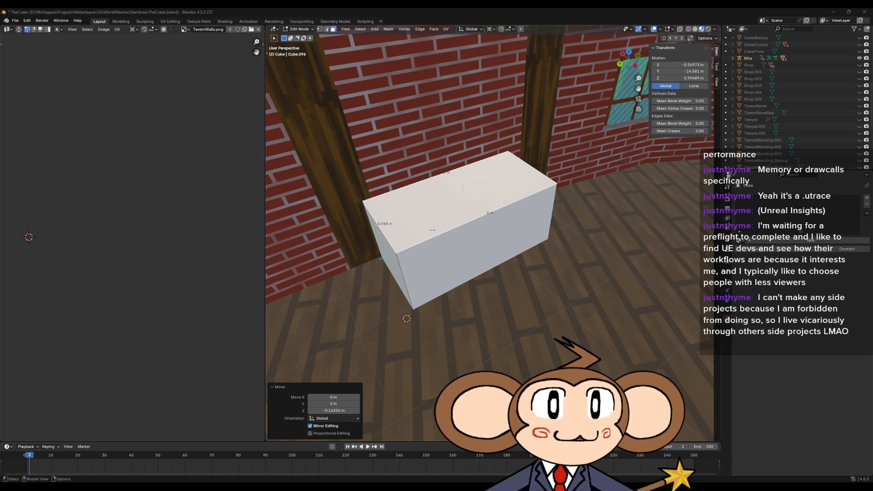
Shorten the box by moving the end face next to the 3D cursor inward along Y.
middle_drag(375, 224, 455, 168)
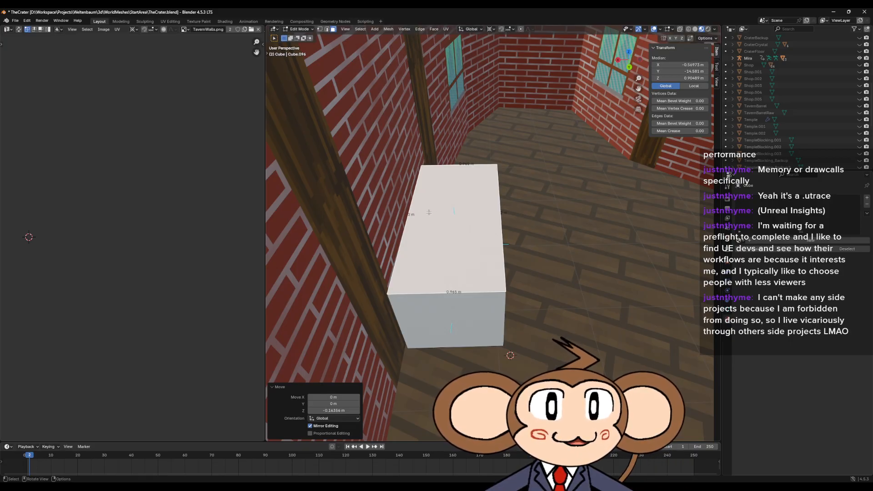
middle_drag(469, 224, 487, 253)
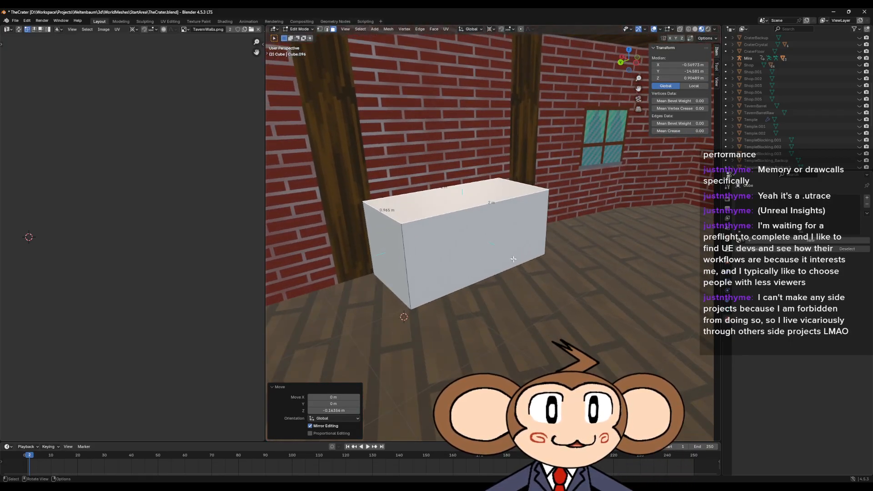
middle_drag(522, 285, 462, 171)
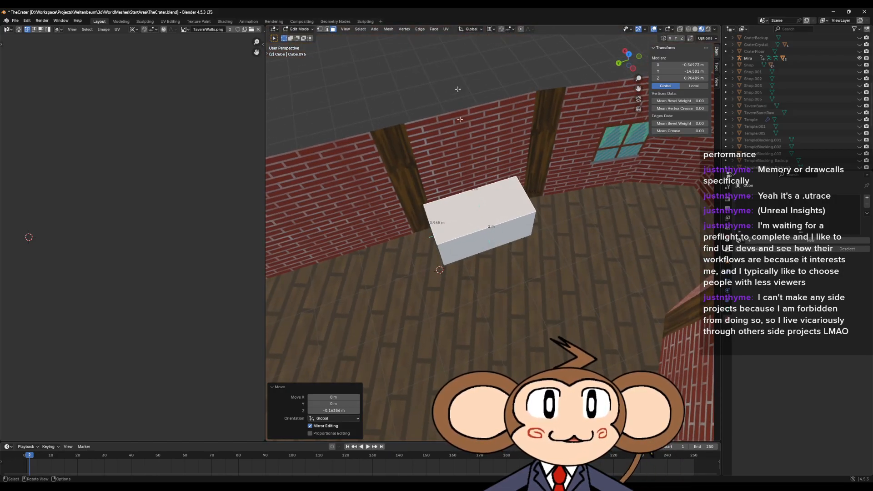
middle_drag(490, 240, 436, 292)
click(430, 289)
middle_drag(514, 255, 449, 275)
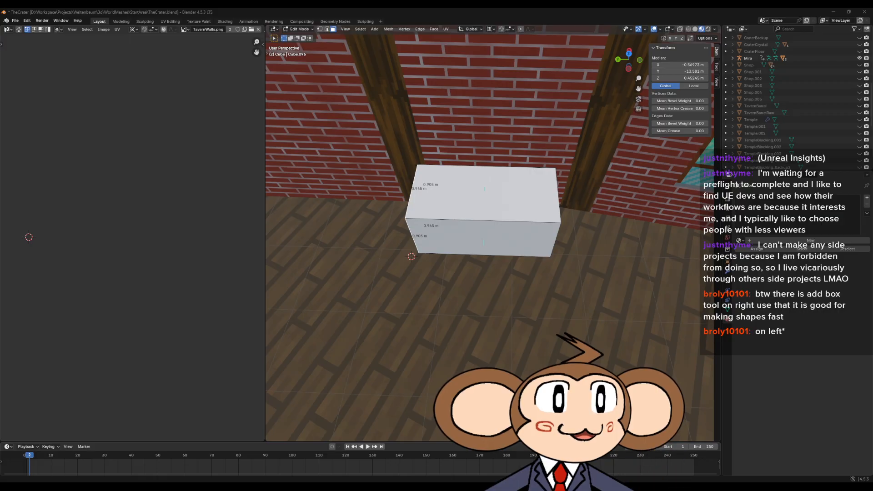
middle_drag(491, 191, 546, 227)
middle_drag(646, 275, 514, 248)
scroll(555, 279, down, 6)
scroll(432, 259, up, 5)
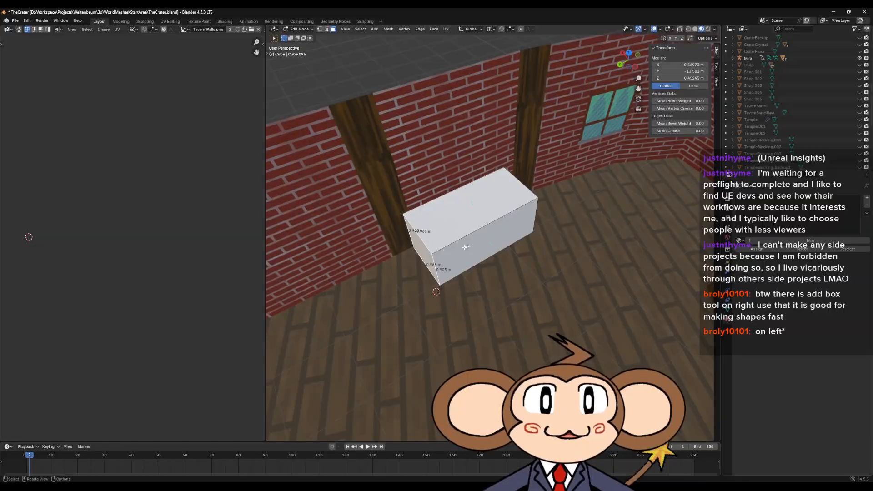
key(g)
key(y)
click(434, 260)
Move the opposite end face inward to about Y -15.43 m, making the box about 1.42 m long.
middle_drag(435, 259, 494, 241)
click(558, 253)
middle_drag(558, 254, 583, 346)
key(g)
key(y)
click(583, 273)
Leave mesh editing and select the Mira character rig.
scroll(579, 310, down, 6)
click(751, 58)
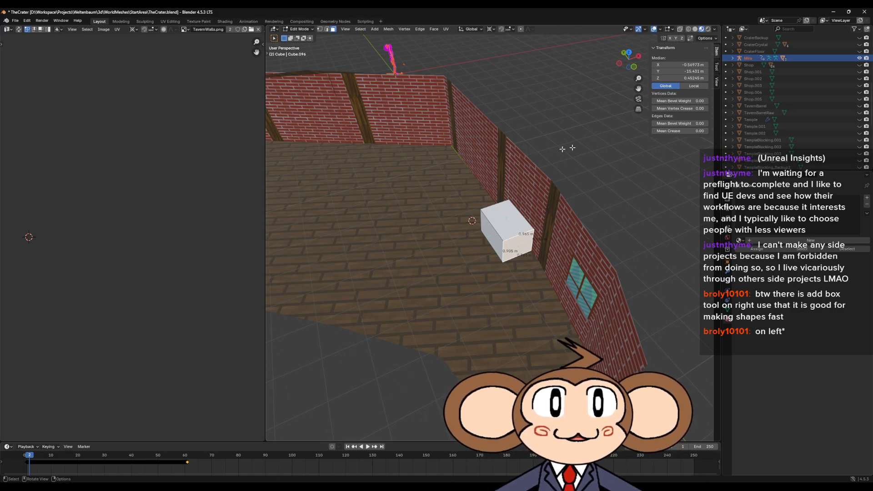
key(Tab)
click(748, 57)
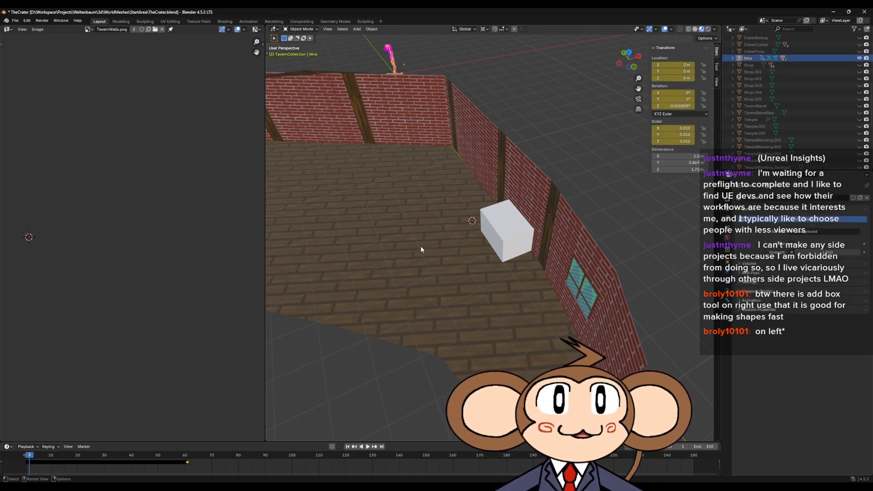
Try to move the Mira rig horizontally across the floor to stand beside the box.
key(g)
key(shift+z)
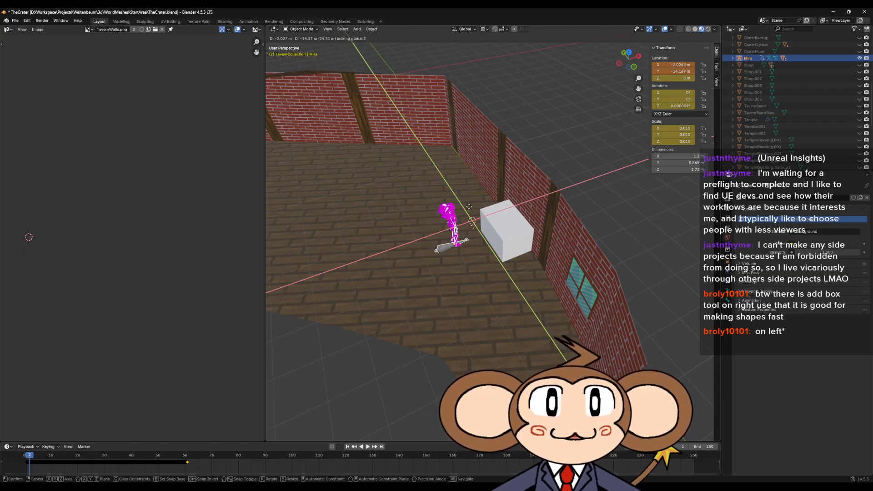
click(481, 200)
scroll(483, 214, up, 4)
middle_drag(483, 215, 507, 217)
key(Tab)
key(Tab)
scroll(523, 215, down, 8)
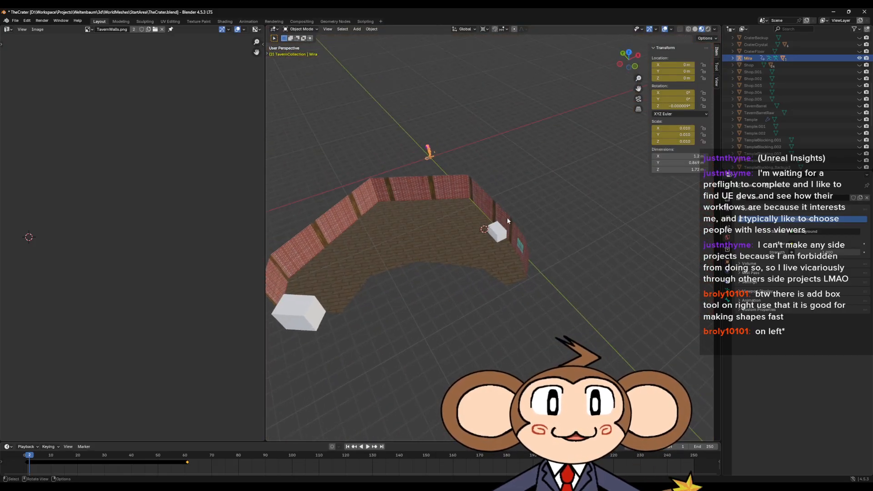
key(g)
key(shift+z)
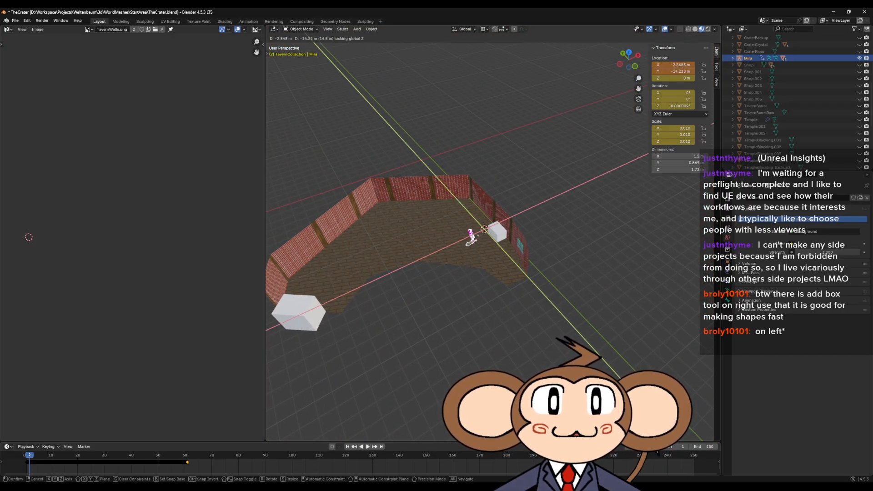
key(Return)
key(Tab)
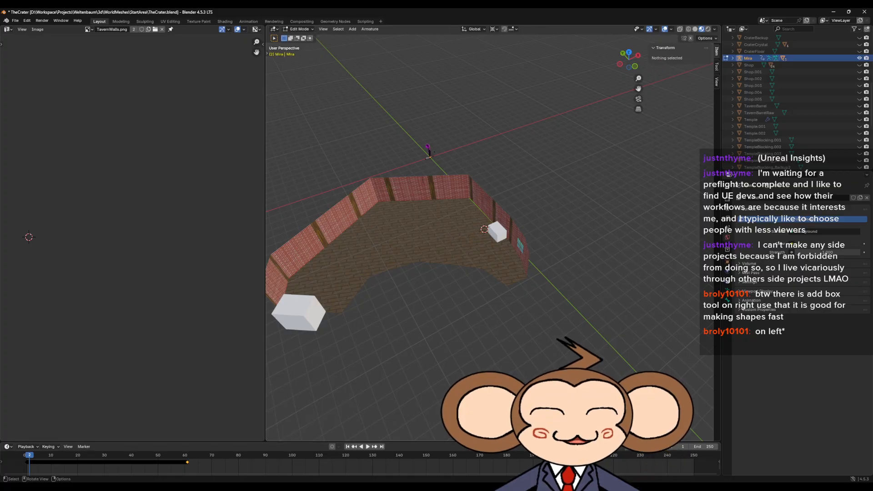
key(Tab)
Place the Mira rig in front of the box at about X -2.62 m, Y -14.18 m, keeping its height.
key(g)
key(shift+z)
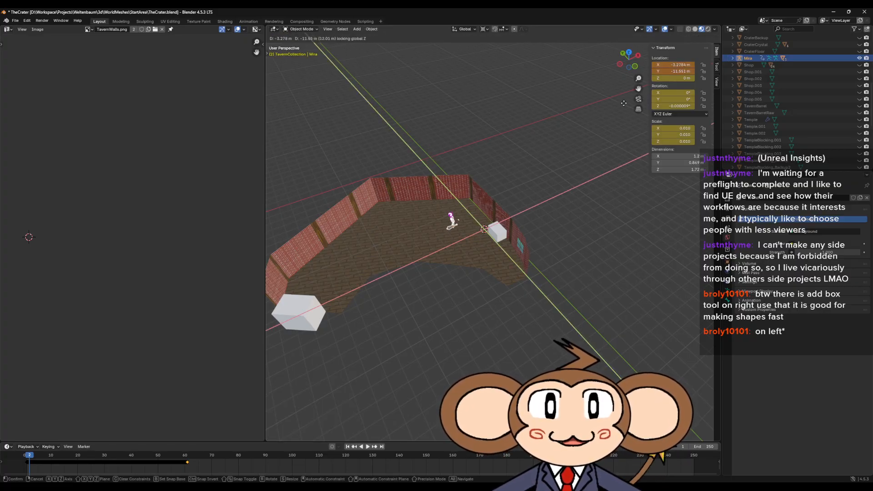
key(Return)
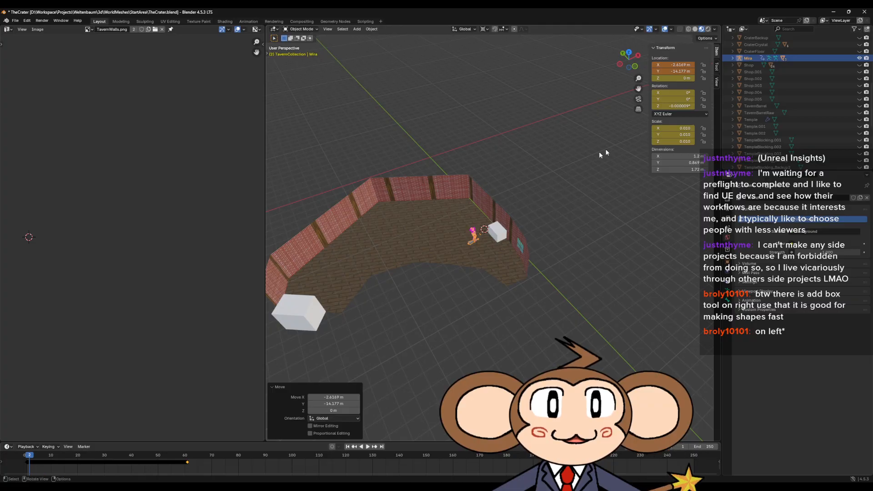
Deepen the box by moving its room-facing side face outward about 0.41 m along X.
scroll(502, 235, up, 10)
click(525, 231)
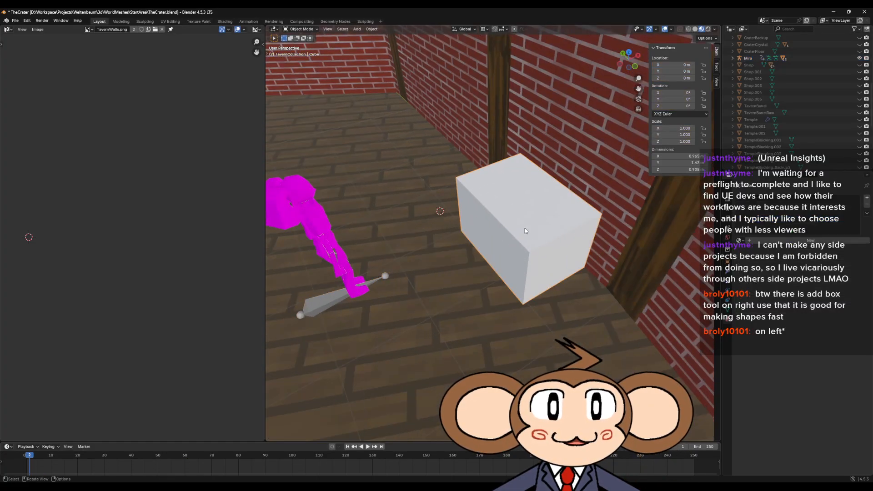
scroll(526, 236, up, 1)
middle_drag(529, 245, 496, 242)
key(Tab)
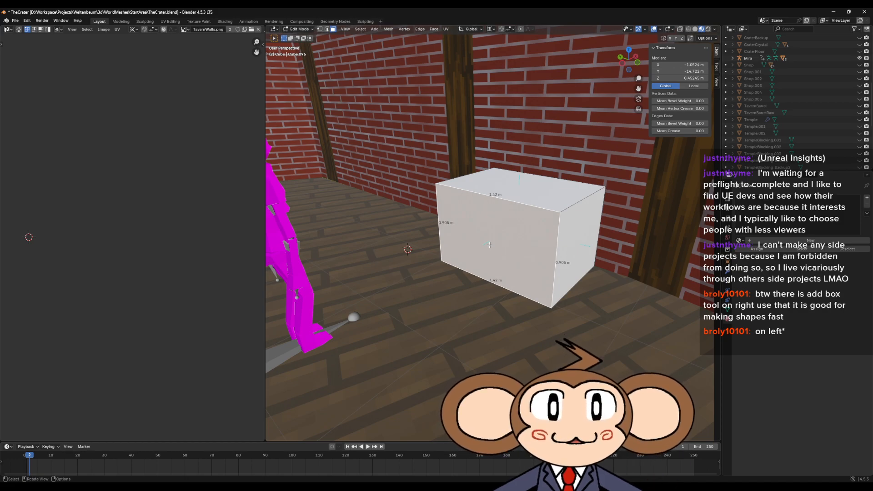
key(g)
key(x)
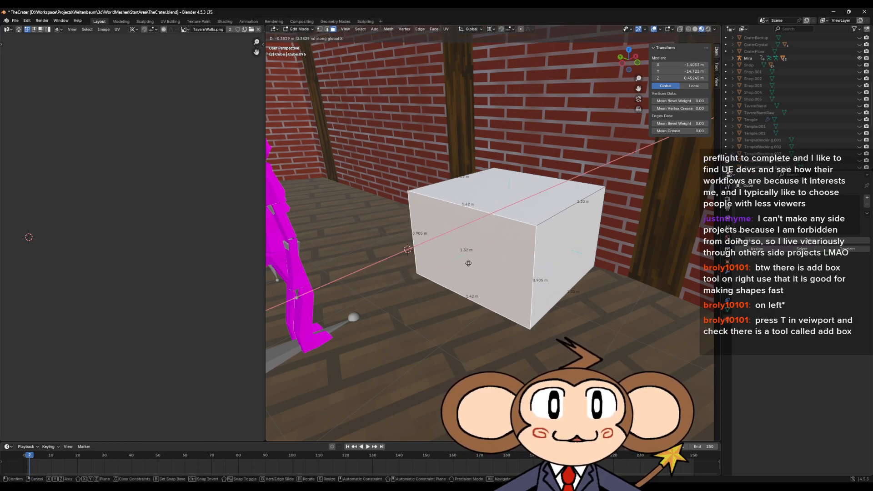
click(466, 264)
Add a lengthwise loop cut around the box, about 0.63 m from its wall-side face.
key(ctrl+r)
click(558, 206)
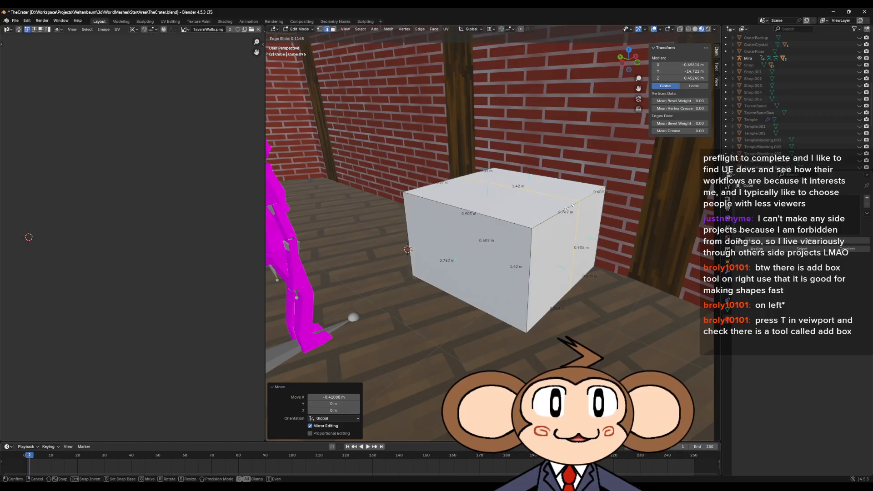
click(570, 207)
Extrude the wall-side strip of the box's top face upward by about 1.33 m along Z.
click(333, 29)
click(550, 185)
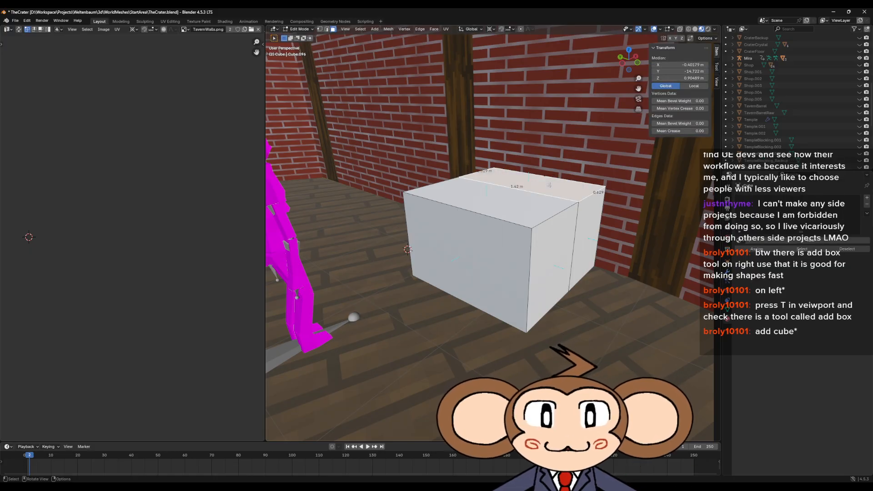
key(e)
right_click(549, 185)
key(g)
key(z)
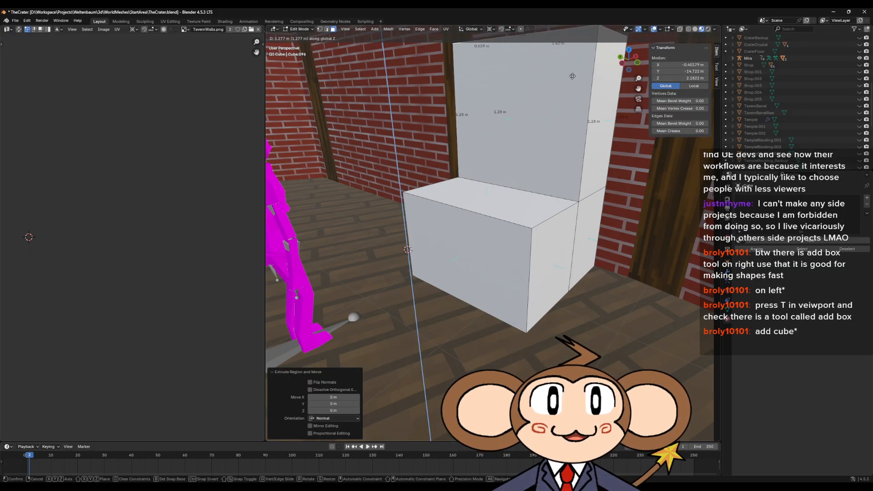
click(571, 78)
middle_drag(571, 78, 601, 182)
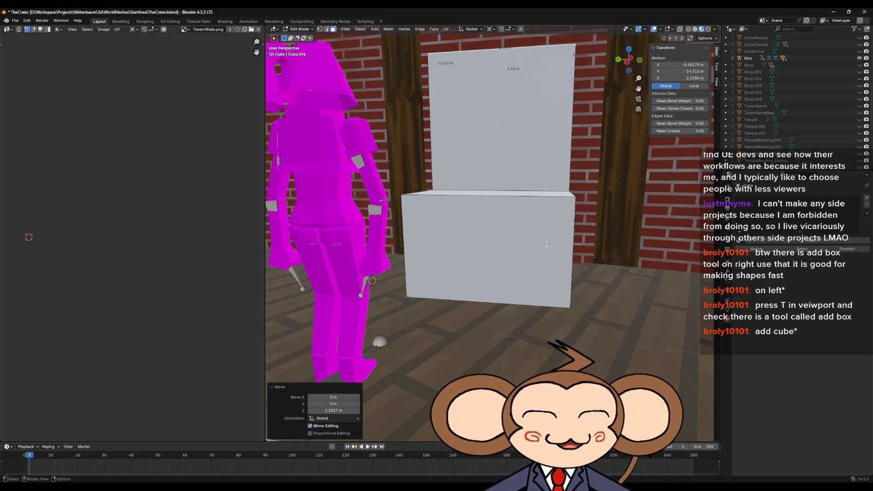
With the Add Cube tool, draw a box about 0.56 × 0.42 × 1.41 m out from the raised block's front face.
key(t)
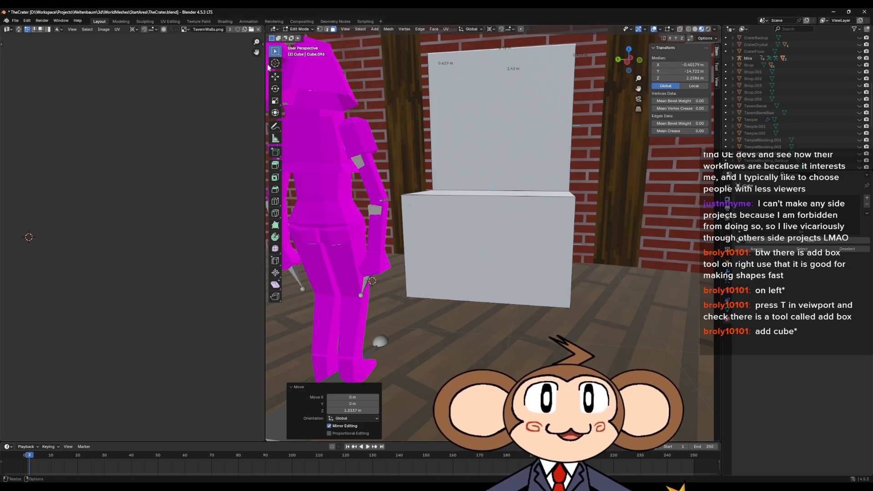
click(275, 154)
drag(511, 123, 539, 147)
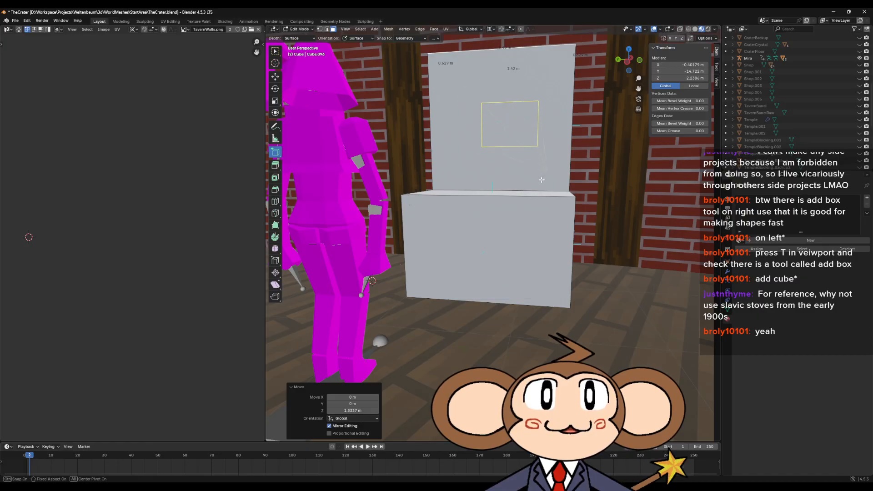
click(536, 119)
middle_drag(536, 119, 464, 165)
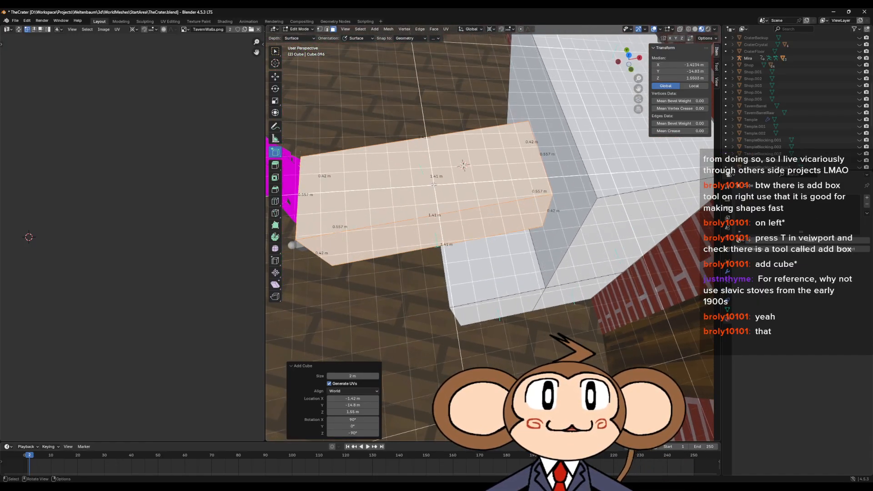
Select the whole newly drawn box beside the raised block, move it clear of the stove, and delete its vertices.
click(275, 51)
click(468, 168)
middle_drag(468, 168, 474, 175)
click(474, 165)
shift+click(410, 127)
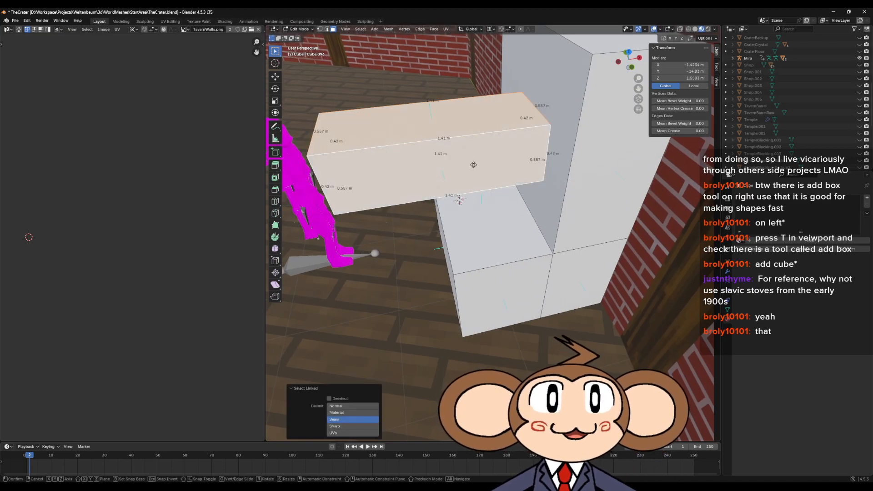
key(g)
click(435, 181)
key(x)
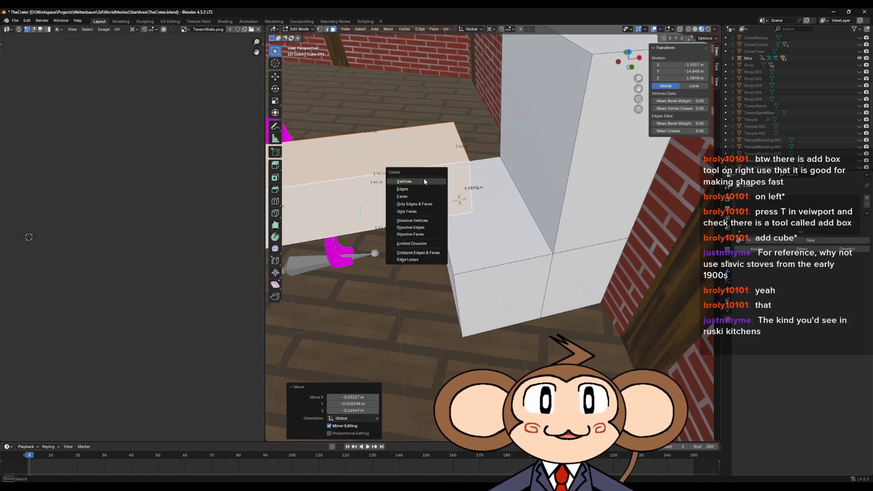
click(424, 180)
middle_drag(425, 178, 536, 177)
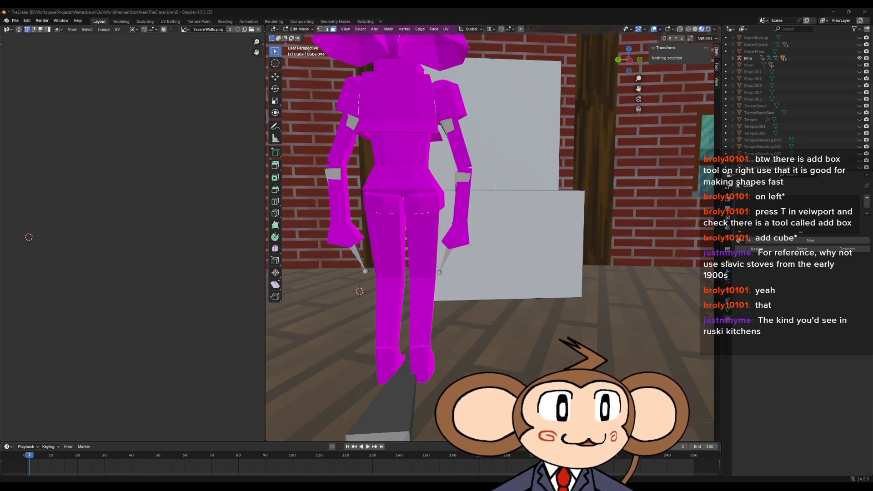
Switch to Paint, paste the photo of the white plastered stove with a ladder, and place it among the reference images.
key(alt+Tab)
key(ctrl+v)
mouse_move(283, 213)
mouse_down()
mouse_move(377, 212)
mouse_move(346, 204)
mouse_up()
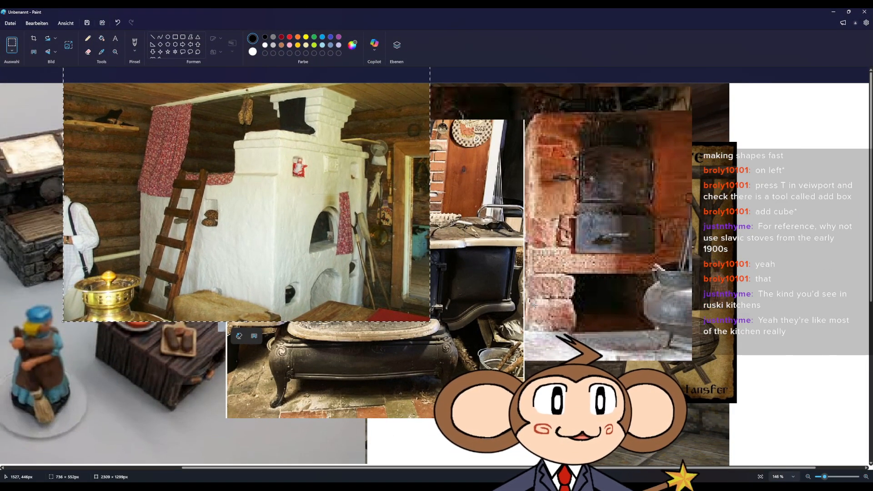
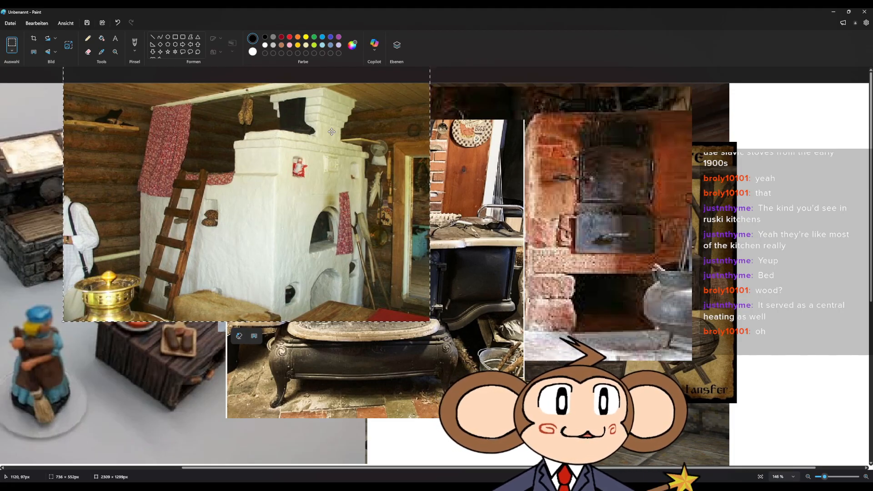
Return to Blender and examine the stove block's size and placement within the whole tavern interior.
click(833, 12)
middle_drag(471, 220, 592, 245)
scroll(592, 246, down, 12)
middle_drag(520, 271, 573, 259)
scroll(551, 257, up, 5)
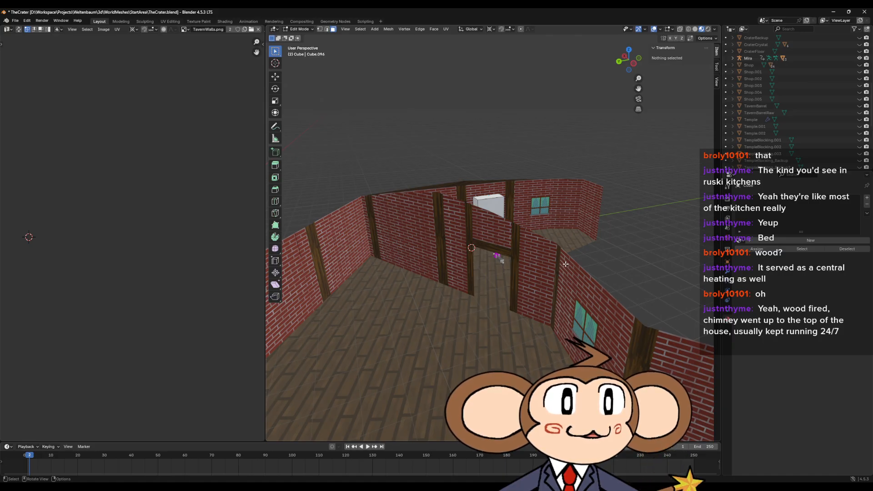
mouse_move(565, 263)
middle_down()
mouse_move(558, 286)
mouse_move(538, 285)
mouse_move(544, 265)
mouse_move(542, 292)
mouse_move(554, 260)
middle_up()
scroll(544, 287, down, 3)
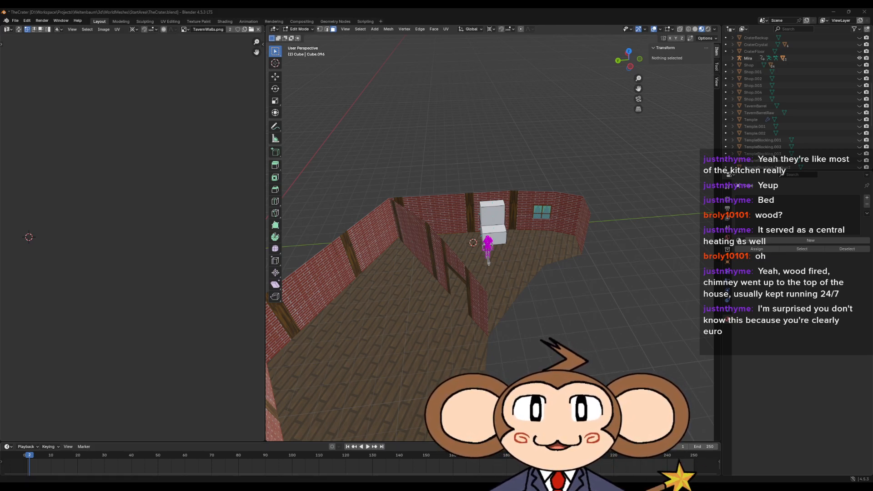
Switch to Paint, paste the photo of the rustic kitchen with a white stove, then position and enlarge it on the reference collage.
key(alt+Tab)
key(ctrl+v)
mouse_move(86, 138)
mouse_down()
mouse_move(190, 203)
mouse_move(278, 201)
mouse_up()
drag(319, 230, 624, 417)
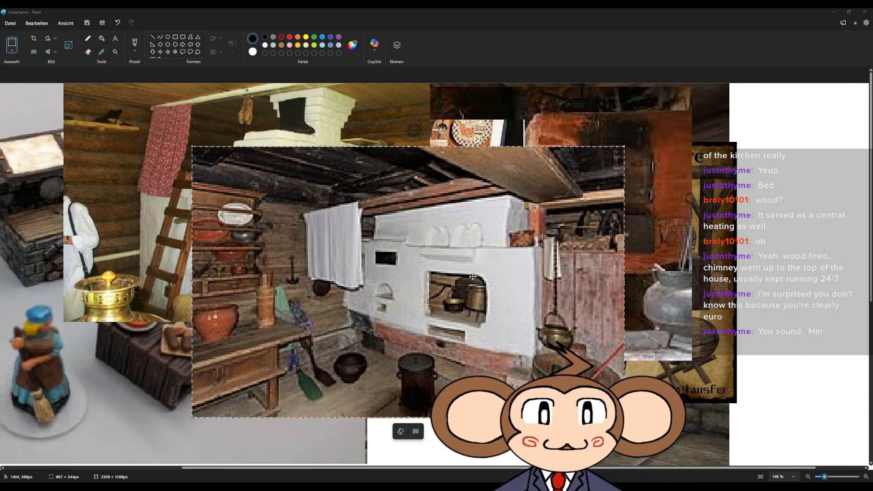
click(481, 276)
Paste the black-and-white photo of a cast-iron stove and shift it down on the canvas so its upper part shows.
key(ctrl+v)
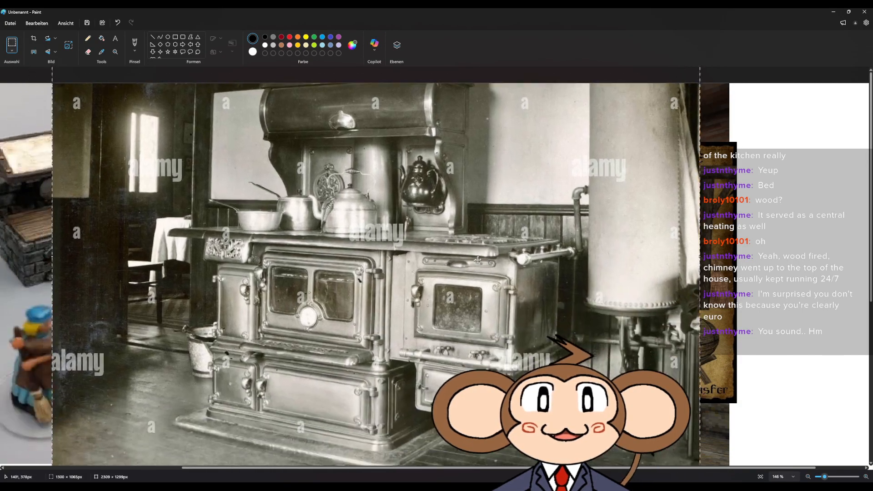
drag(478, 260, 472, 370)
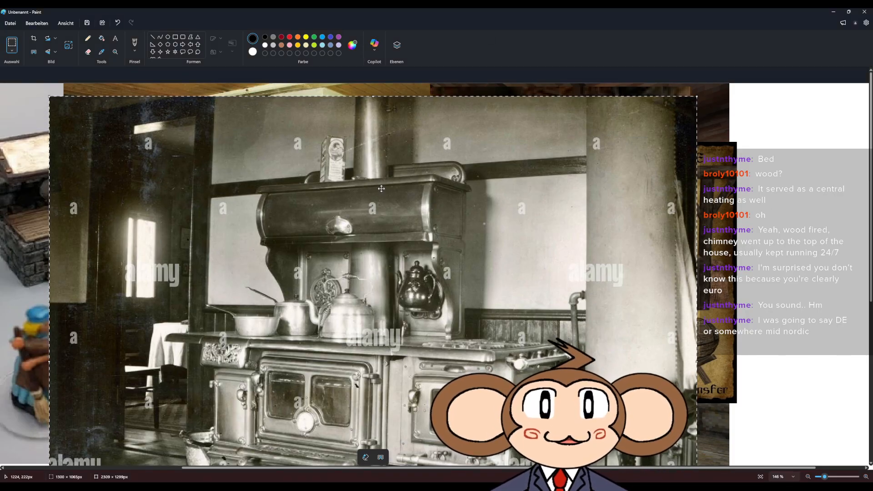
click(764, 125)
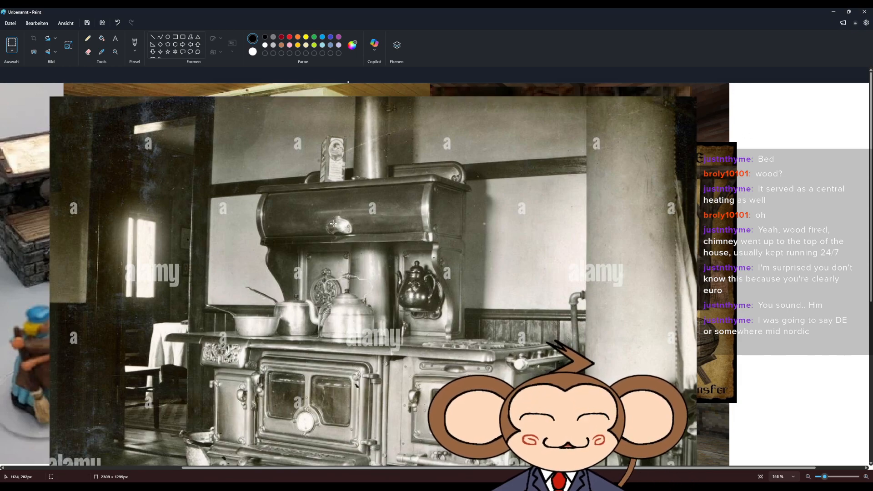
Paste the photo of the brick oven with a burning fire and place it over the cast-iron stove photo.
key(ctrl+v)
drag(291, 220, 390, 329)
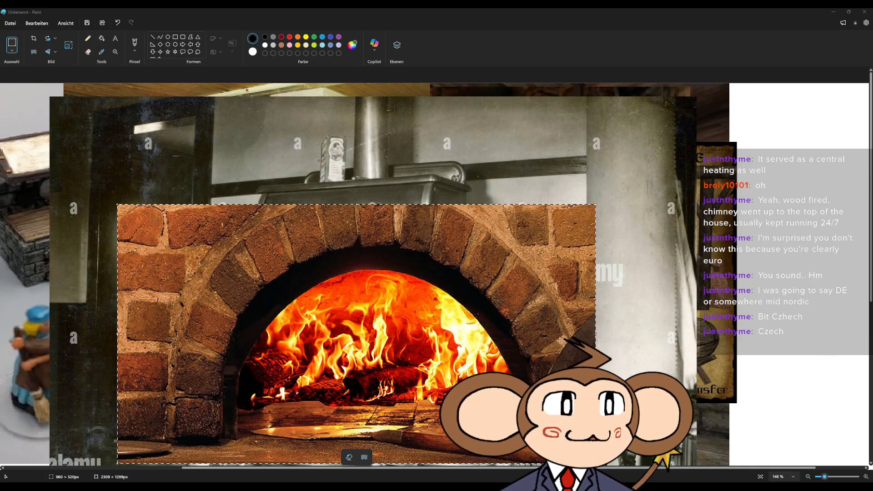
click(403, 92)
Paste the photo of the green and yellow tiled stove and position it on the collage with its cornice visible.
key(ctrl+v)
drag(365, 242, 511, 81)
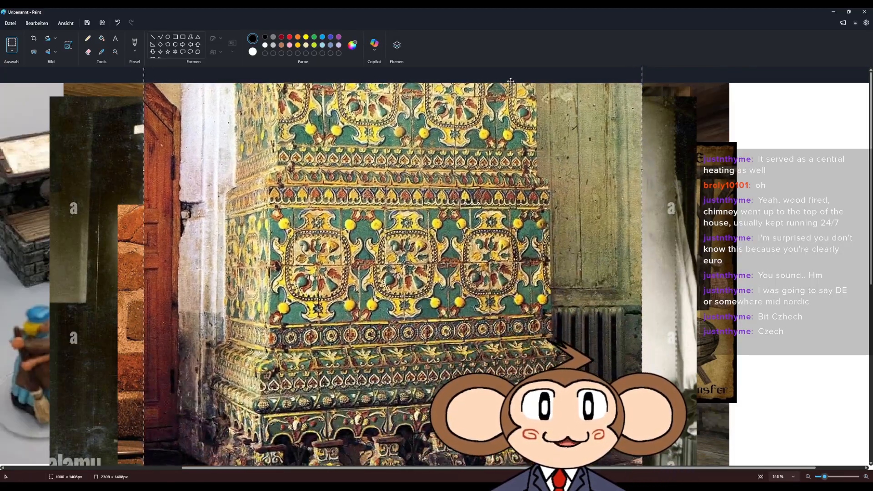
drag(485, 235, 457, 126)
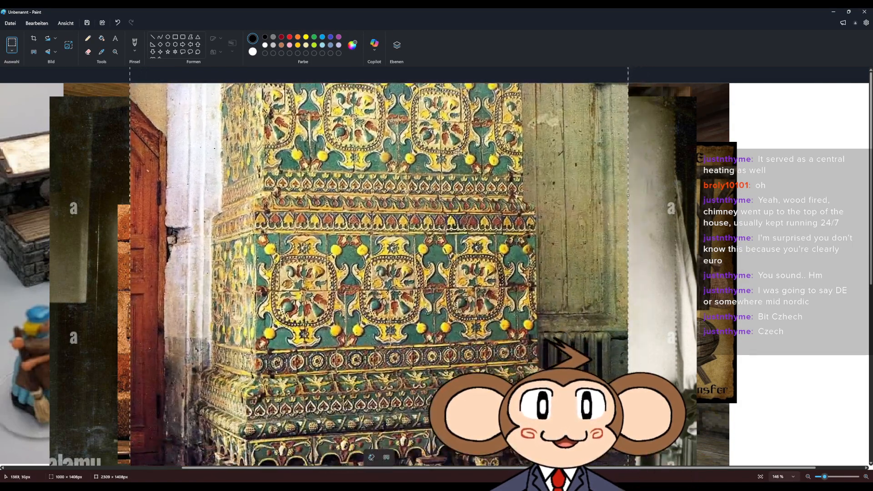
drag(425, 303, 426, 207)
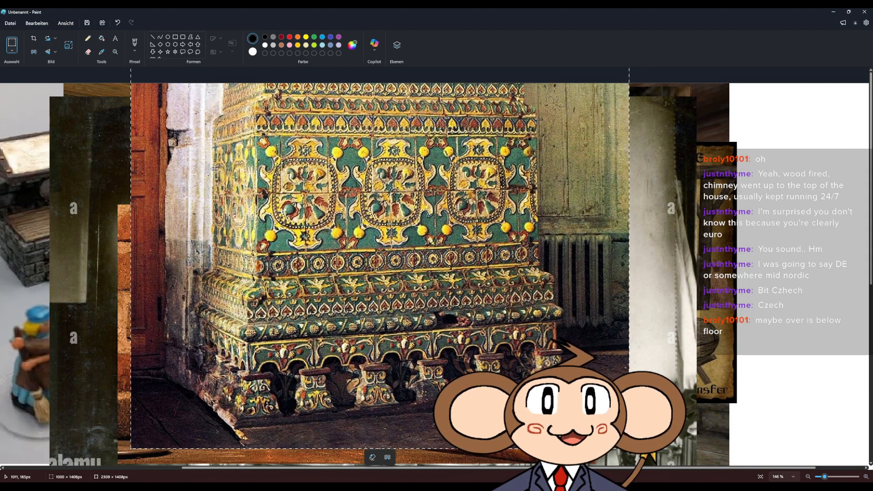
drag(384, 233, 394, 416)
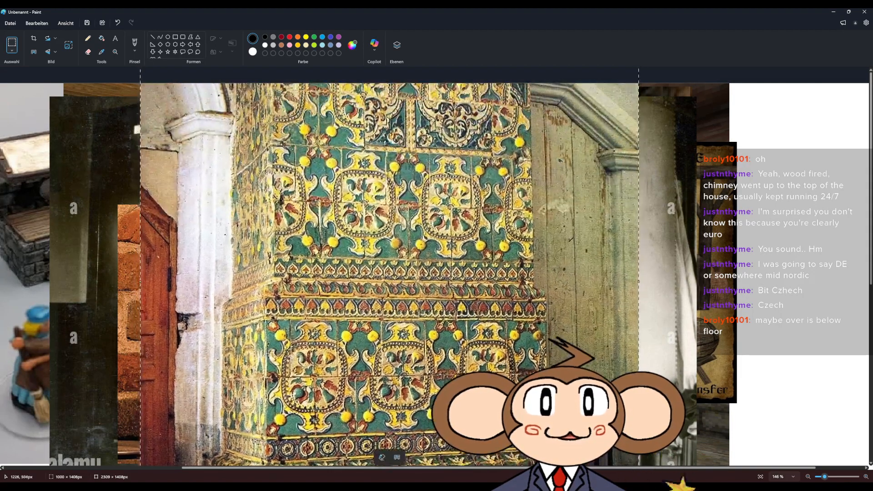
drag(332, 349, 326, 404)
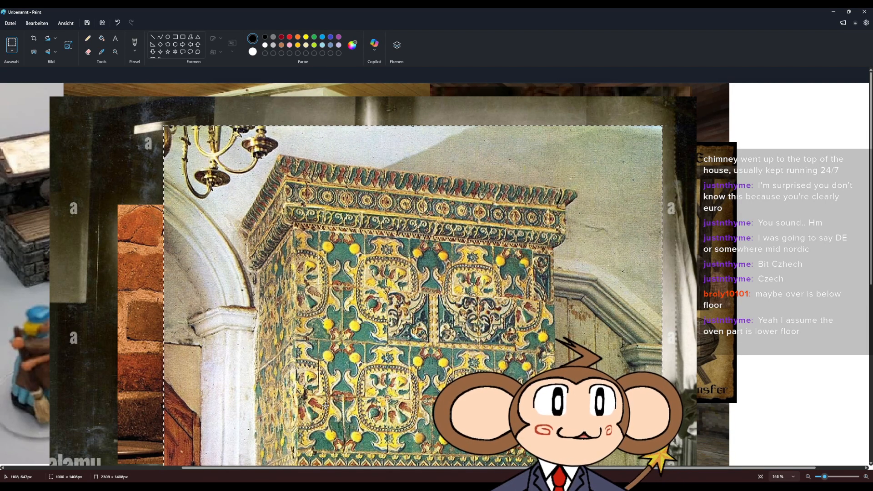
drag(325, 405, 324, 400)
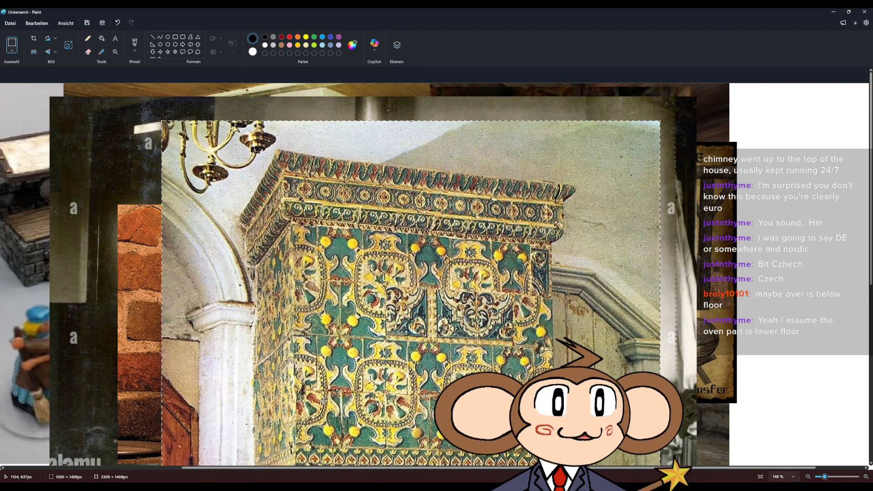
Examine the tiled stove reference from cornice to base, including the mismatched tile patterns up close.
scroll(324, 400, down, 7)
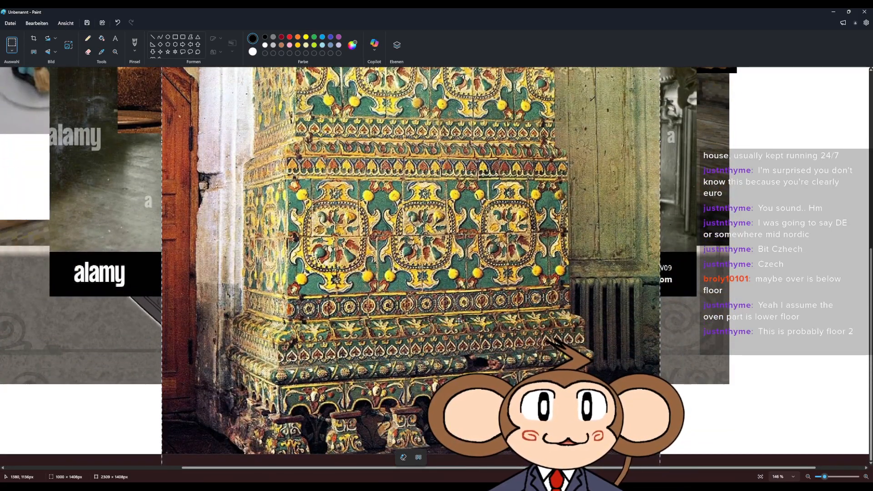
scroll(457, 319, up, 5)
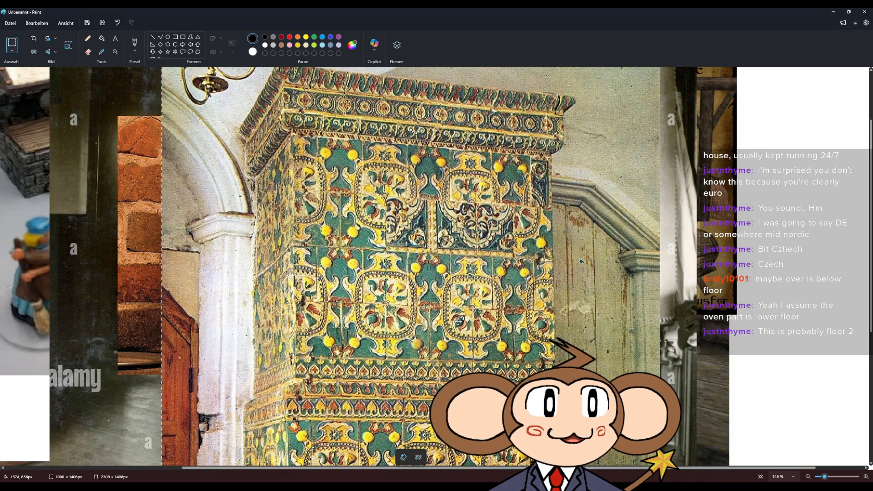
scroll(448, 324, down, 2)
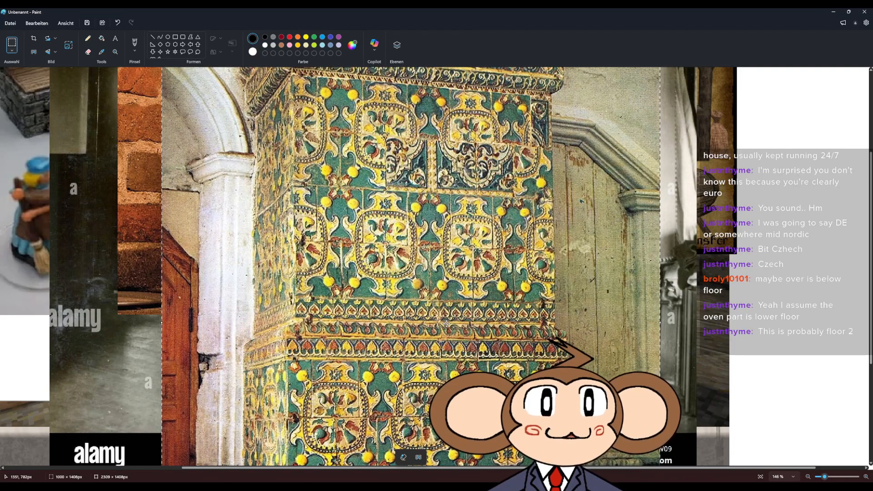
scroll(447, 324, up, 3)
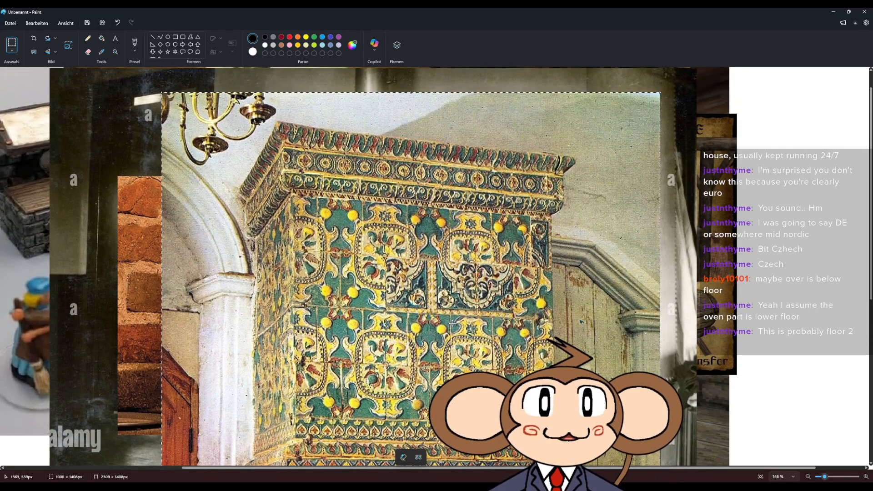
scroll(448, 324, down, 5)
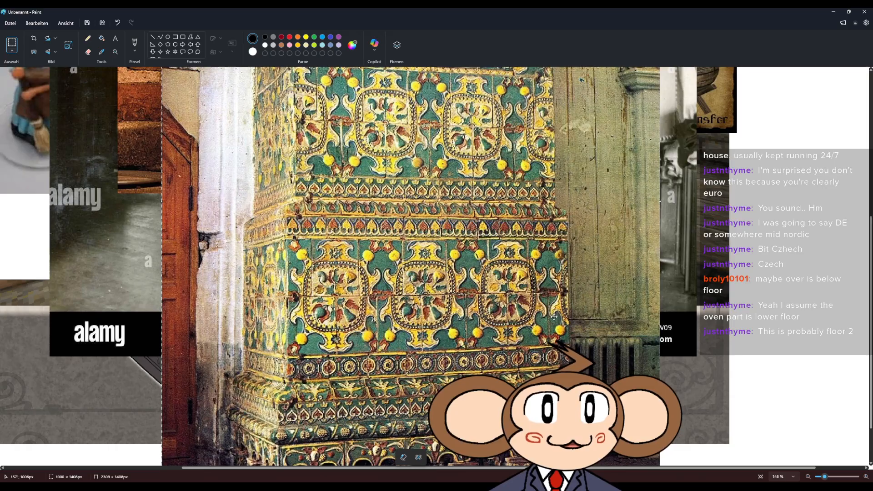
scroll(541, 332, up, 3)
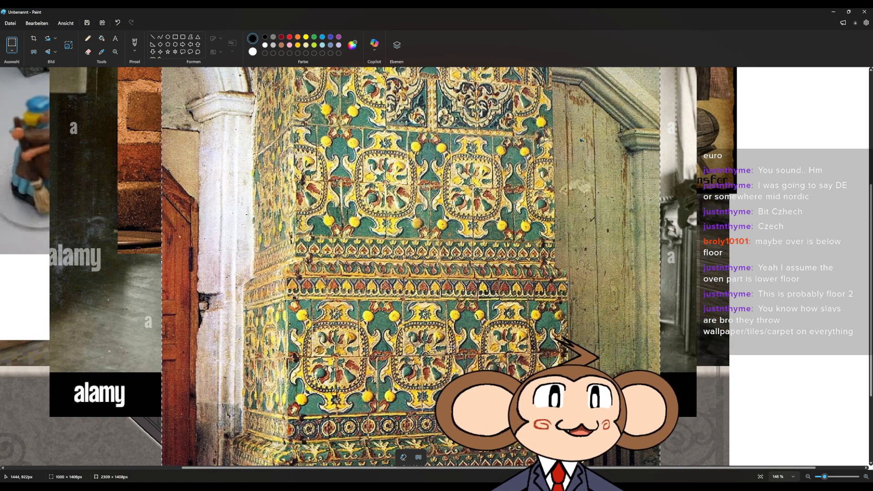
scroll(336, 325, up, 3)
scroll(335, 324, up, 8)
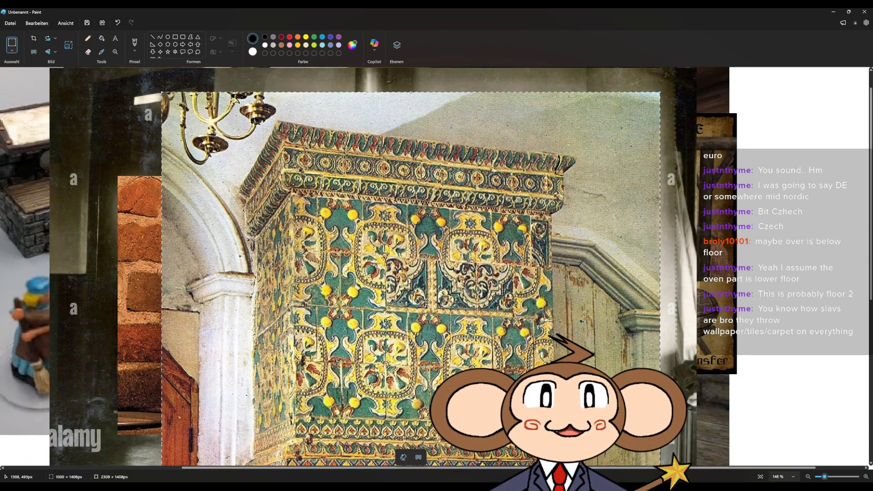
ctrl+scroll(406, 291, up, 2)
ctrl+scroll(405, 292, up, 3)
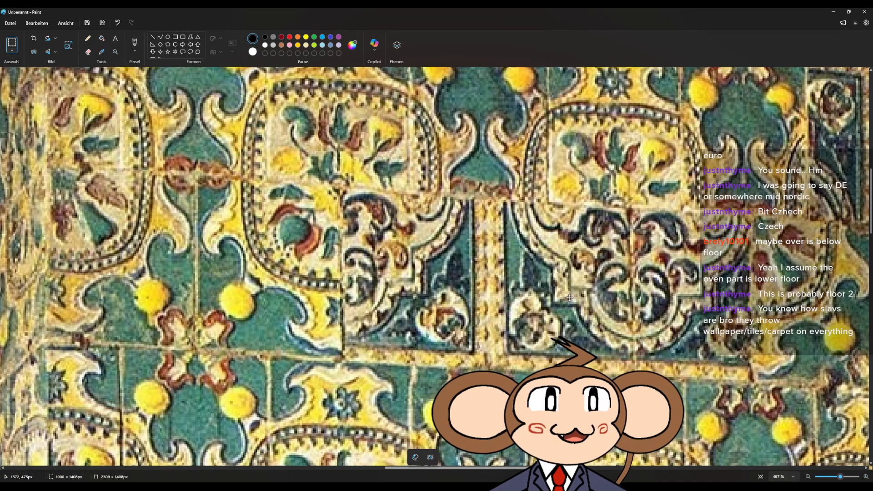
ctrl+scroll(569, 298, down, 2)
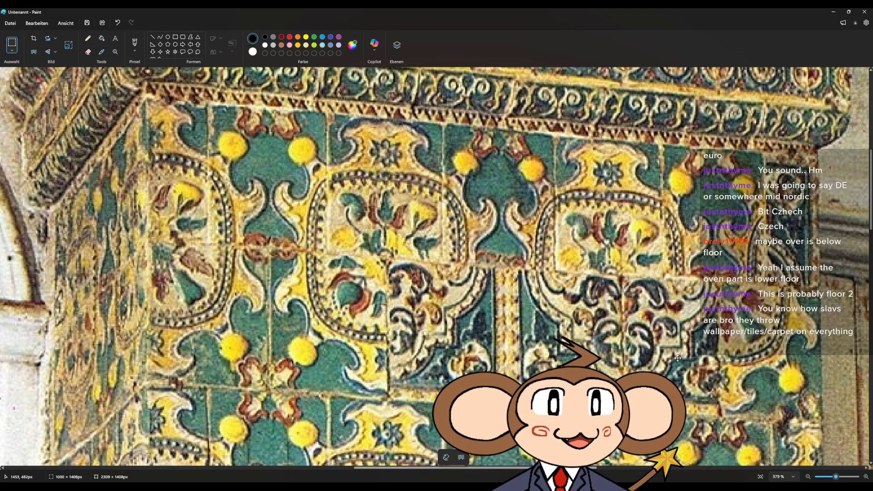
scroll(673, 353, down, 1)
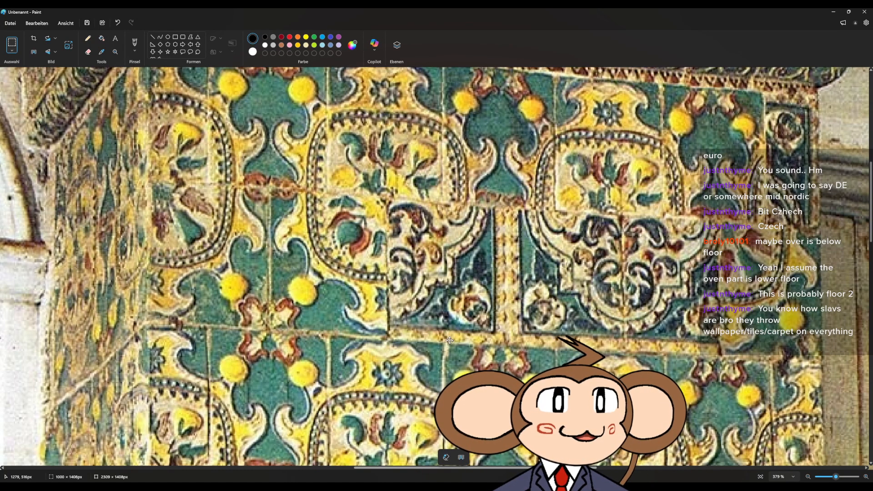
ctrl+scroll(451, 340, down, 8)
scroll(480, 361, down, 5)
scroll(478, 359, down, 1)
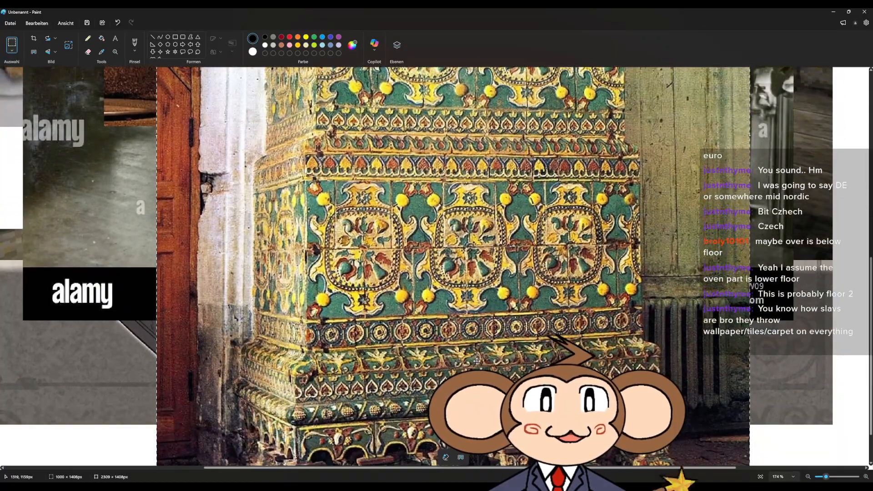
scroll(479, 364, up, 3)
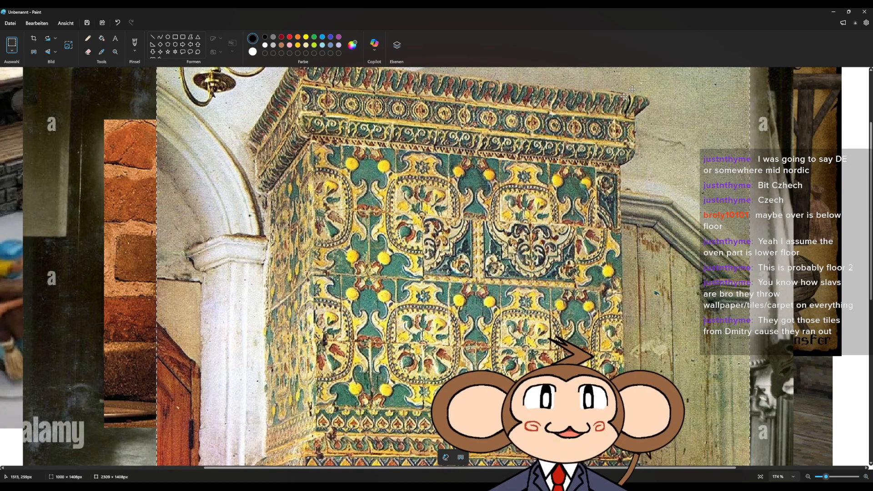
Return to Blender and move the stove block's room-facing front face along X, making the lower ledge about 0.81 m deep.
click(834, 12)
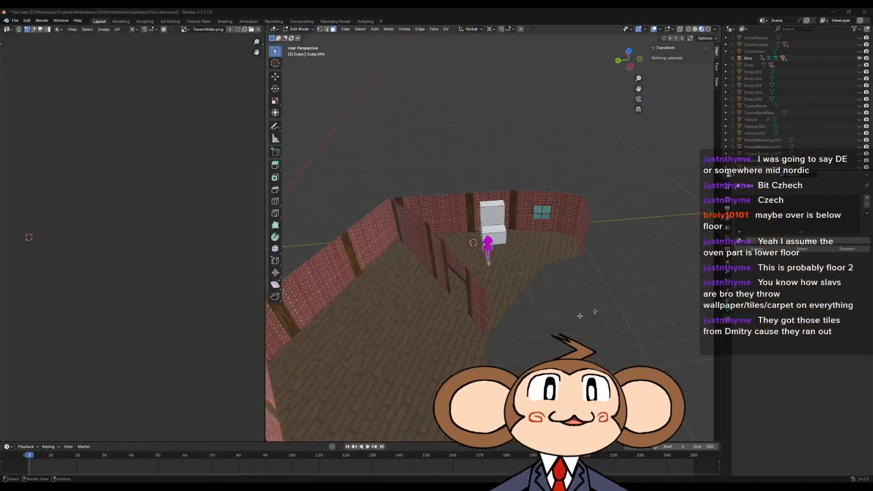
mouse_move(394, 317)
middle_down()
mouse_move(564, 278)
mouse_move(501, 215)
mouse_move(552, 290)
mouse_move(523, 297)
mouse_move(507, 323)
mouse_move(473, 288)
mouse_move(532, 292)
mouse_move(532, 200)
mouse_move(589, 87)
mouse_move(578, 223)
mouse_move(491, 179)
middle_up()
scroll(564, 278, up, 10)
click(509, 236)
scroll(535, 302, down, 4)
scroll(486, 287, up, 2)
key(g)
key(x)
click(483, 287)
Add two evenly spaced loop cuts across the stove block's width, dividing it into three sections, and clear the selection.
click(584, 111)
key(ctrl+r)
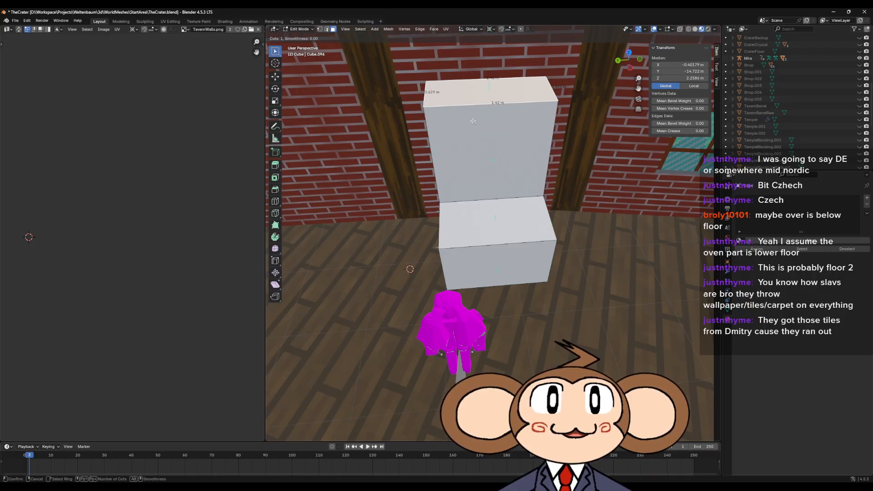
click(492, 180)
click(492, 181)
click(354, 373)
text(2)
key(Return)
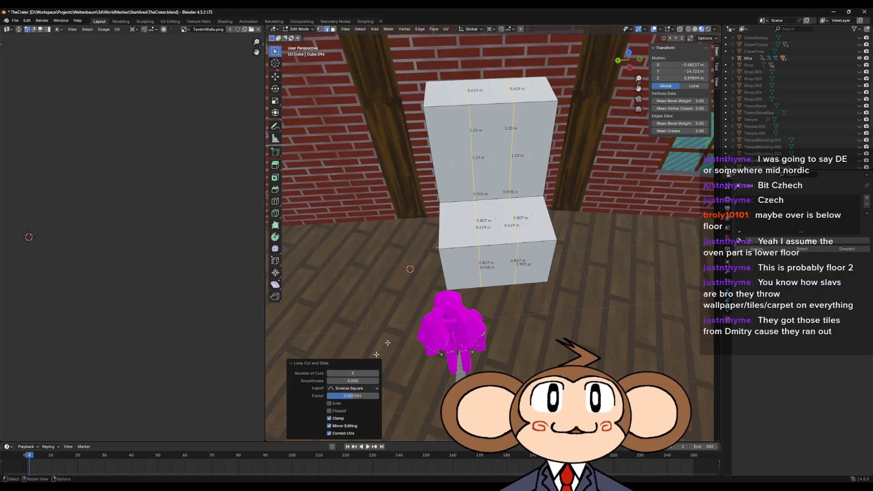
key(alt+a)
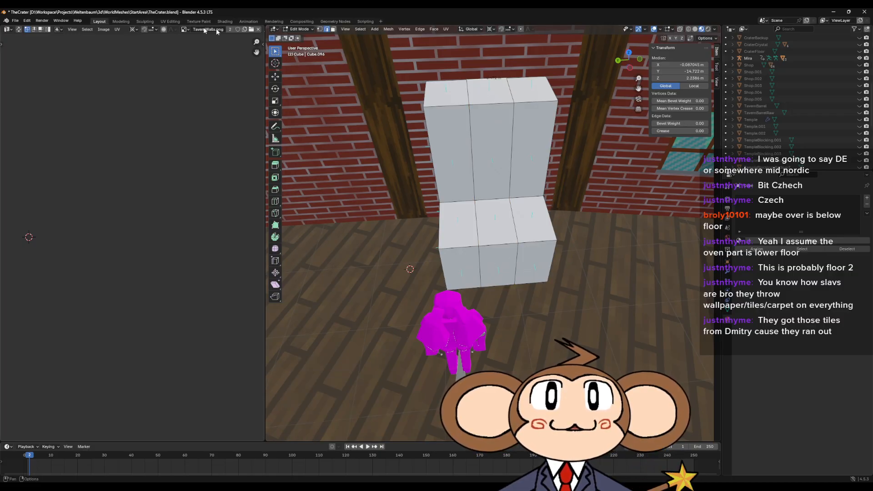
Extrude the middle top face of the stove's rear section about 1.93 m straight up as a chimney.
click(492, 91)
middle_drag(510, 91, 465, 114)
scroll(470, 102, down, 2)
key(e)
right_click(465, 115)
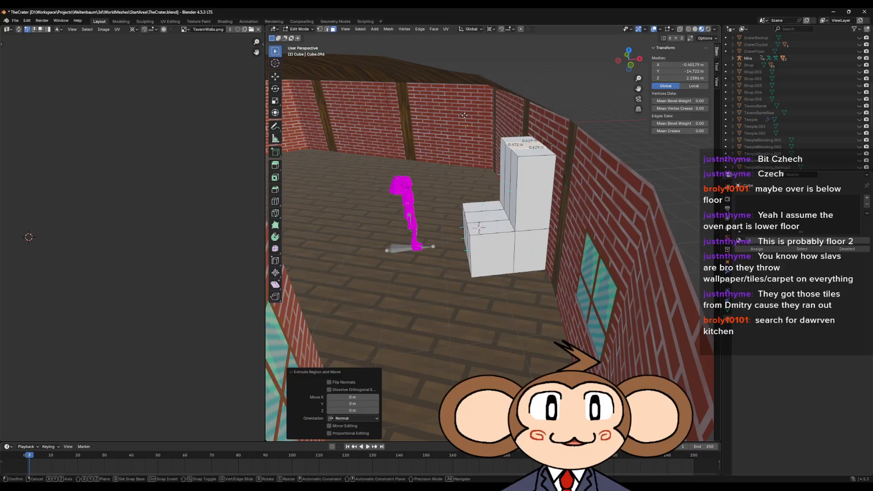
key(g)
key(z)
click(479, 35)
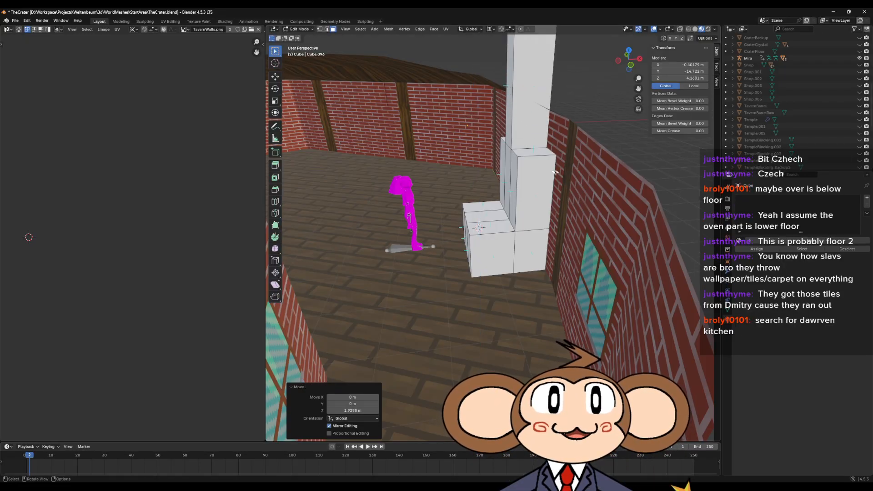
Edit the Int_Tavern mesh and turn off camera backface culling for its Int_TavernWood material, checking the chimney against the roof.
scroll(557, 228, down, 5)
middle_drag(557, 228, 725, 327)
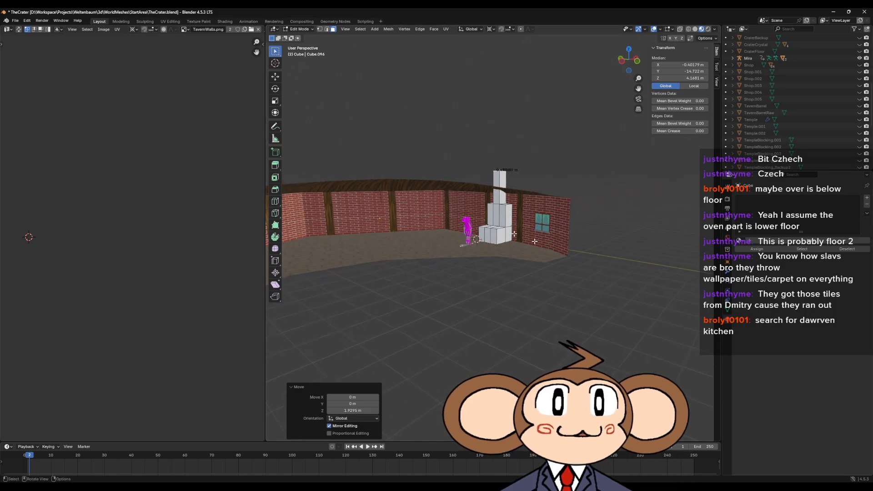
key(Tab)
click(418, 204)
key(Tab)
click(774, 206)
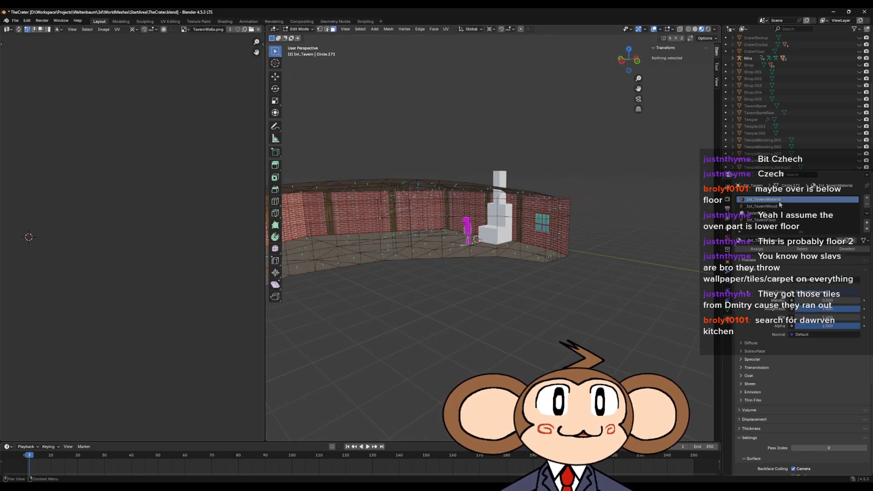
click(794, 469)
middle_drag(546, 309, 603, 278)
scroll(514, 321, up, 5)
middle_drag(560, 253, 569, 276)
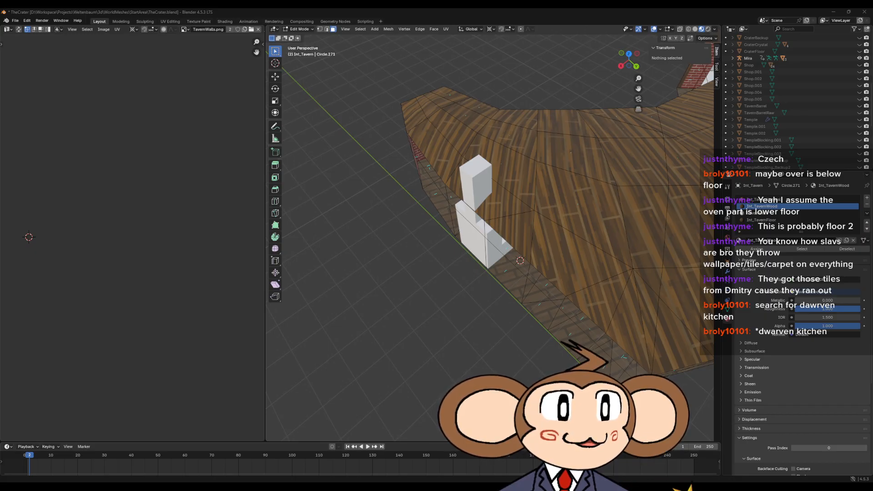
Switch to Paint and paste the dwarven kitchen picture with the stone counters and hanging pans onto the collage.
key(alt+Tab)
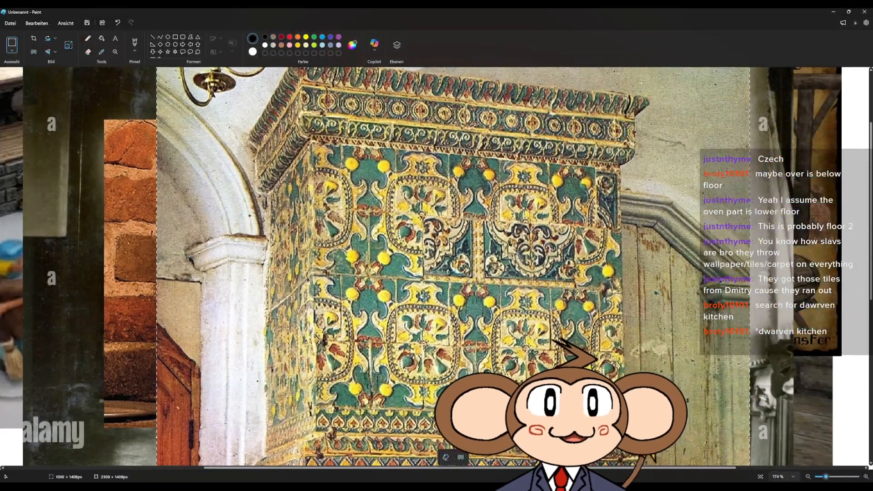
key(ctrl+v)
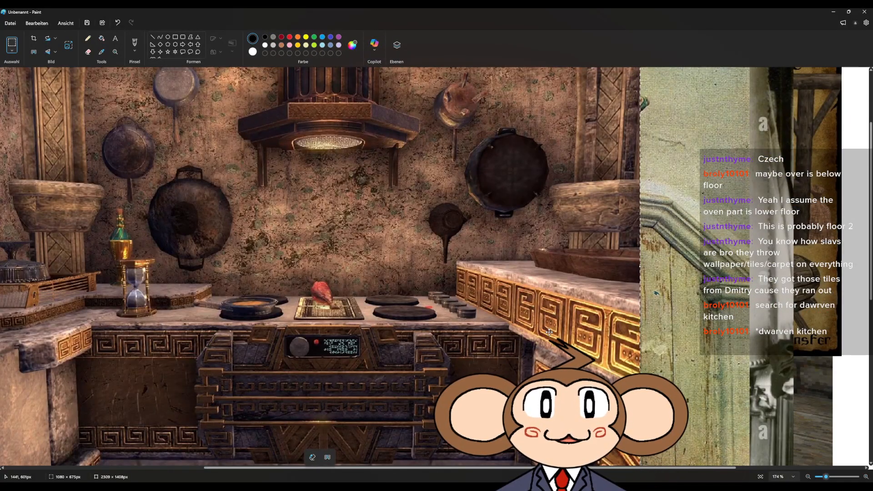
drag(386, 327, 384, 327)
ctrl+scroll(384, 327, down, 3)
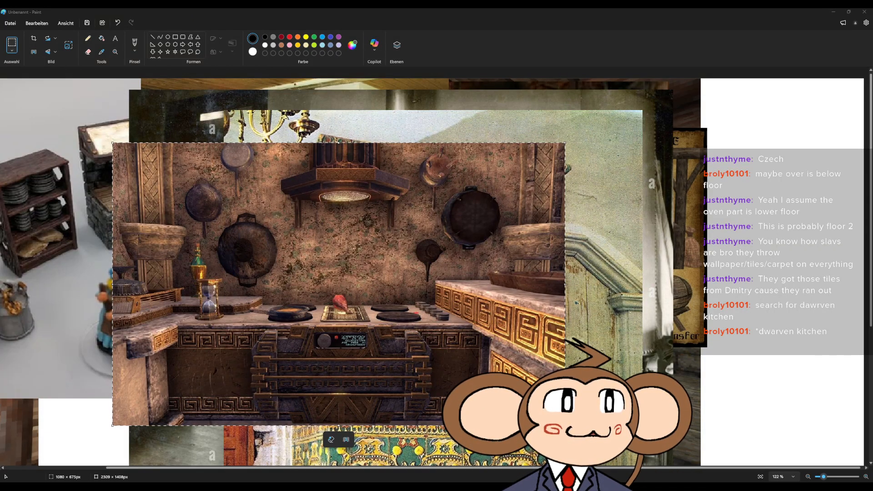
Paste the blocky dark-stone dwarven fireplace image and shift it so both oven openings are in view.
key(ctrl+v)
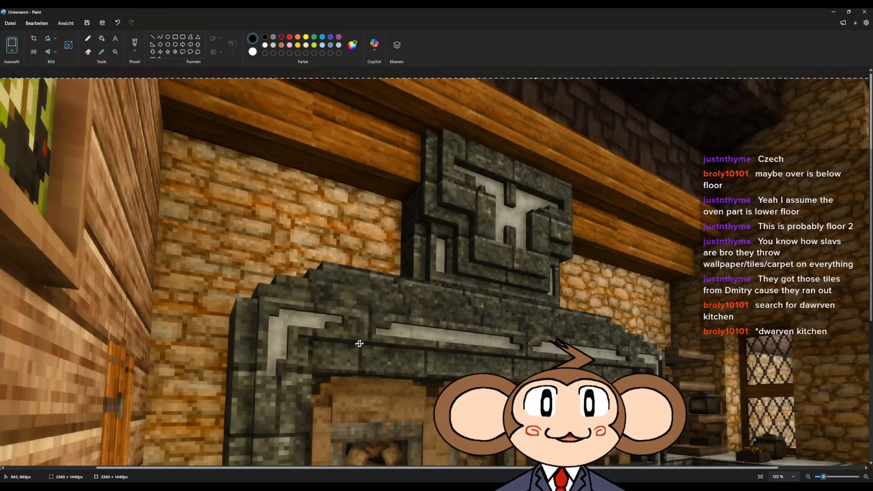
drag(501, 394, 396, 405)
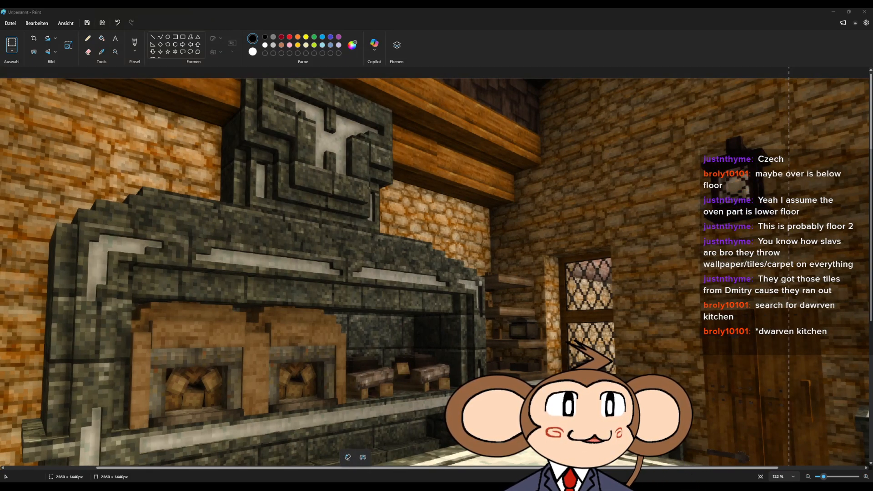
click(469, 253)
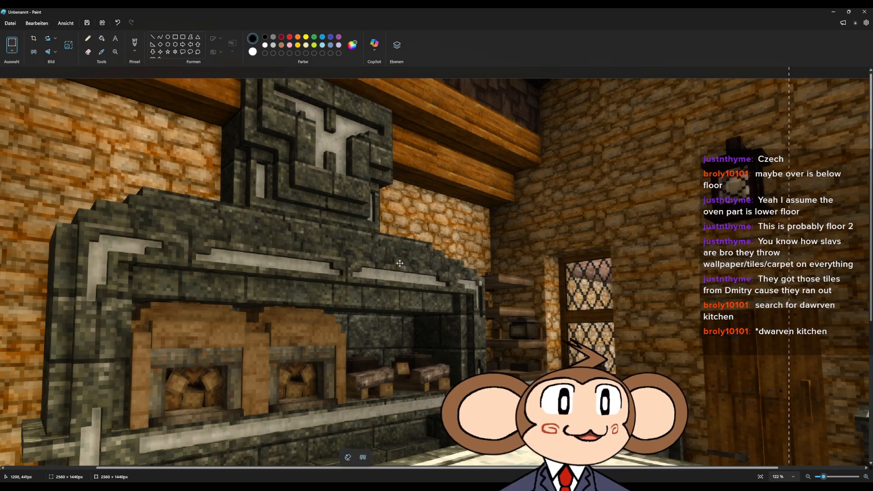
Paste the blue-lit hall and rustic hearth kitchen thumbnails, enlarging them to about 1591 × 904 px and 1554 × 873 px.
key(ctrl+v)
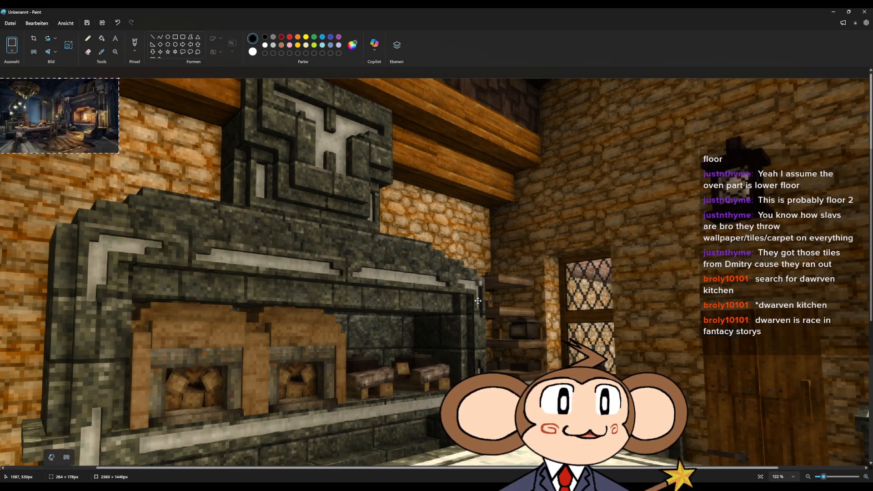
drag(120, 153, 666, 457)
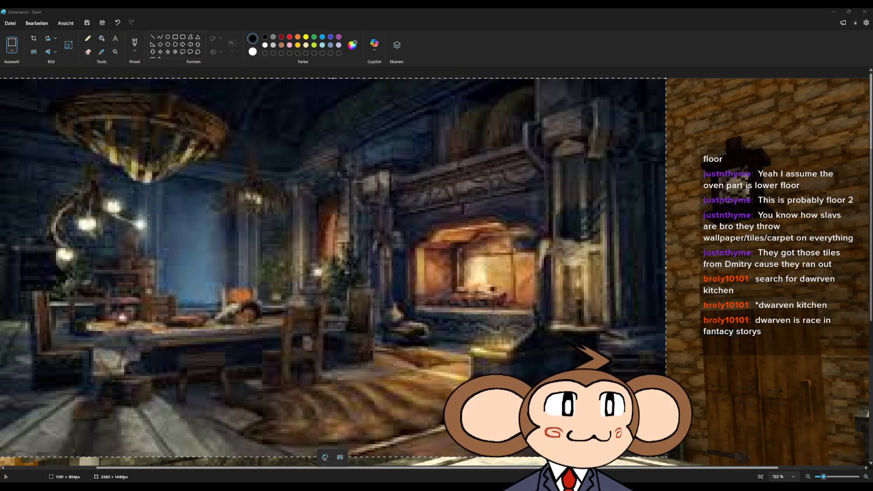
key(ctrl+v)
drag(117, 154, 651, 443)
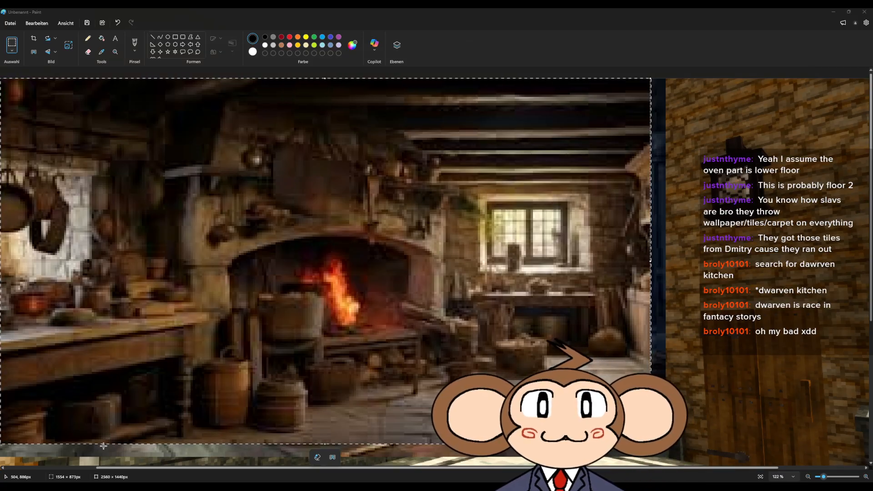
Return to Blender and examine the stove block up close and through the doorway from the main room.
mouse_move(178, 475)
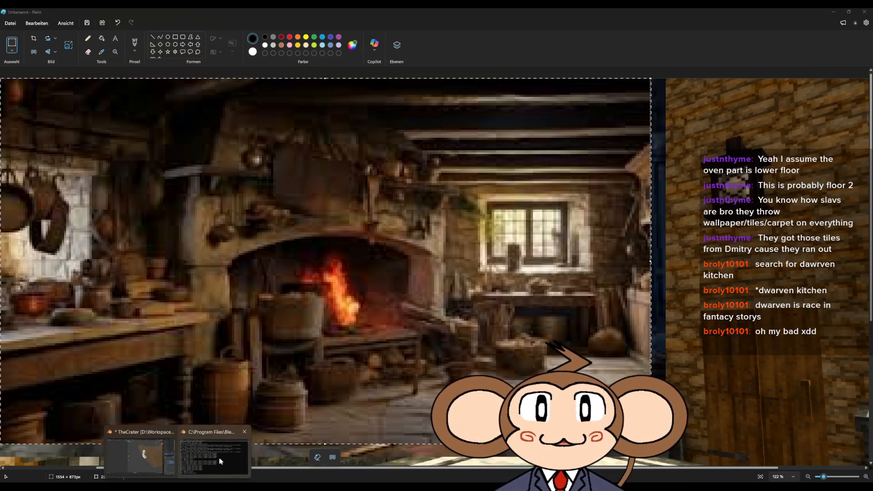
click(155, 455)
mouse_move(523, 271)
middle_down()
mouse_move(574, 268)
mouse_move(586, 242)
mouse_move(603, 305)
mouse_move(634, 302)
mouse_move(482, 235)
mouse_move(523, 225)
mouse_move(525, 245)
middle_up()
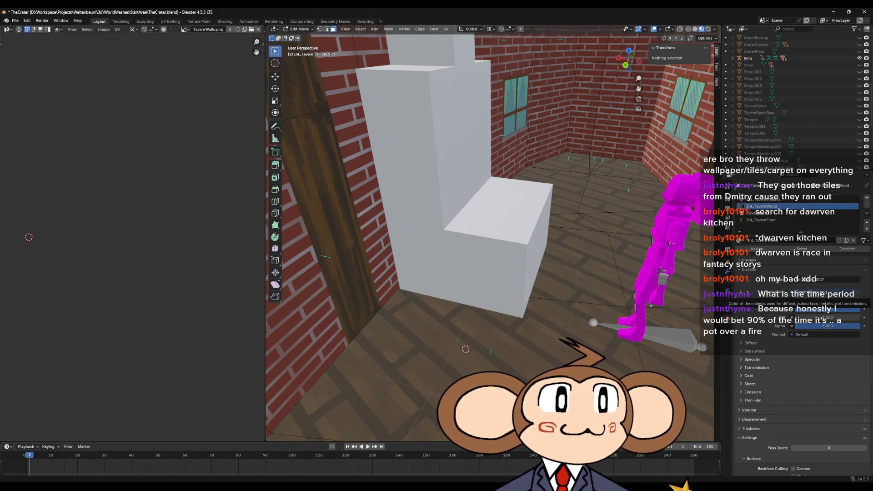
middle_drag(505, 227, 462, 242)
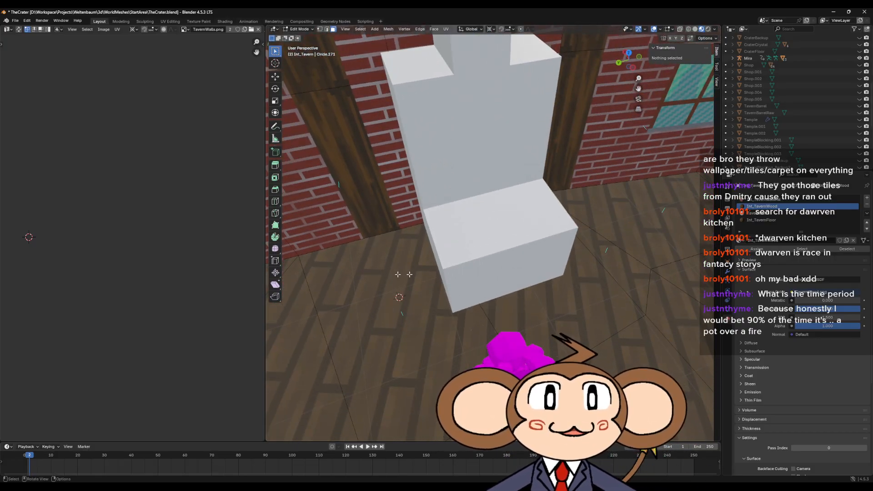
scroll(507, 310, down, 6)
mouse_move(507, 309)
middle_down()
mouse_move(507, 283)
mouse_move(528, 295)
mouse_move(522, 301)
middle_up()
scroll(488, 346, down, 4)
middle_drag(488, 345, 547, 283)
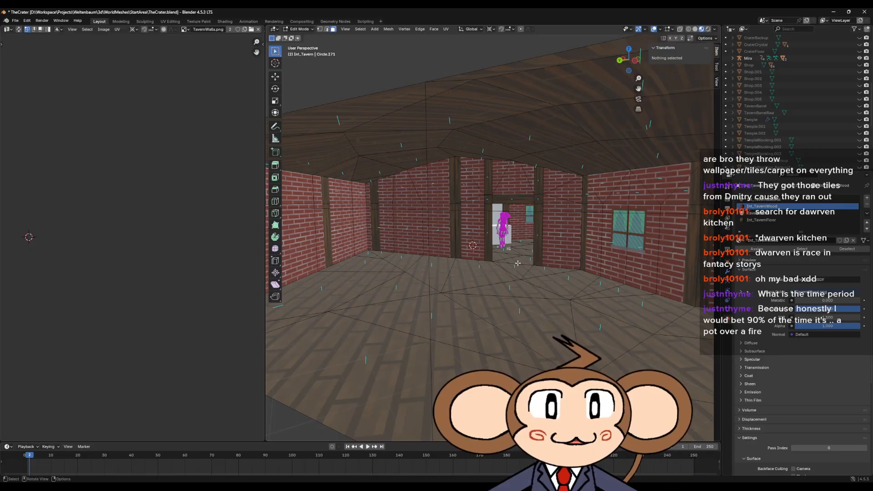
scroll(518, 263, up, 2)
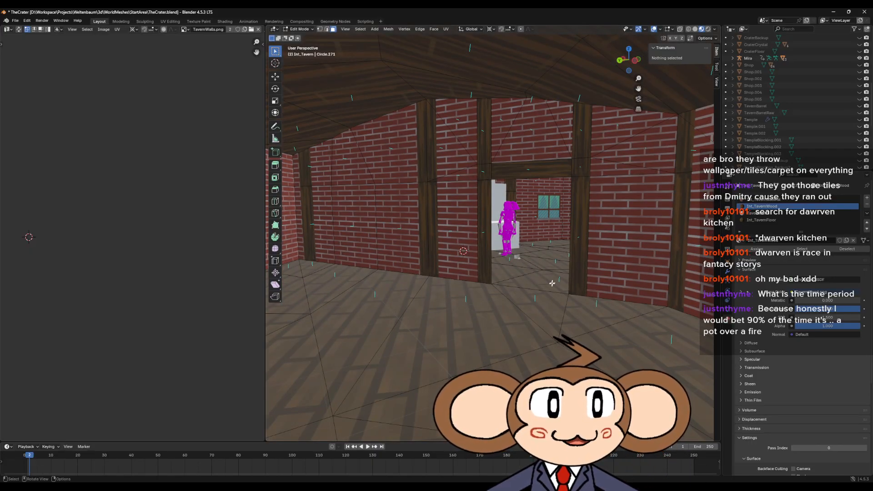
middle_drag(550, 302, 504, 319)
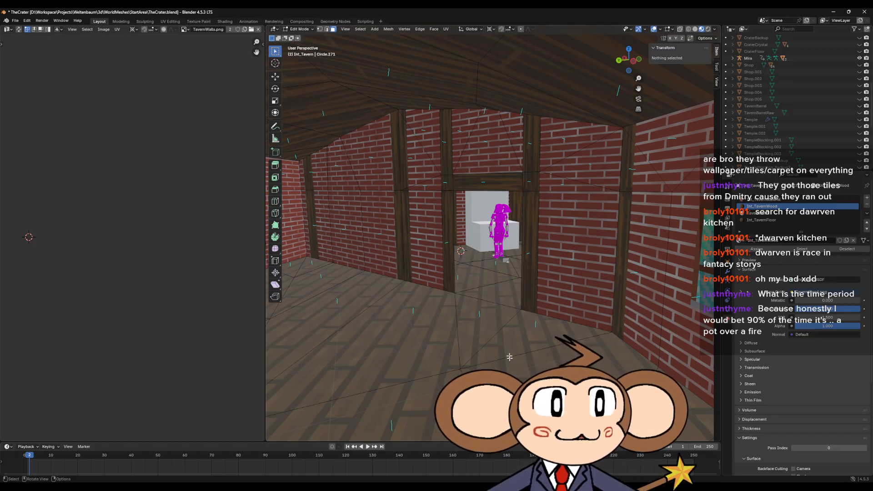
middle_drag(510, 359, 528, 330)
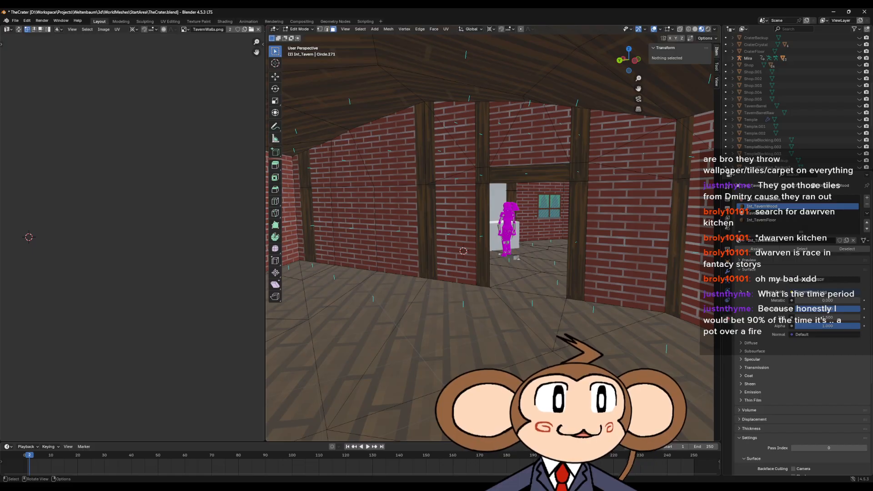
mouse_move(501, 273)
middle_down()
mouse_move(509, 367)
mouse_move(487, 265)
middle_up()
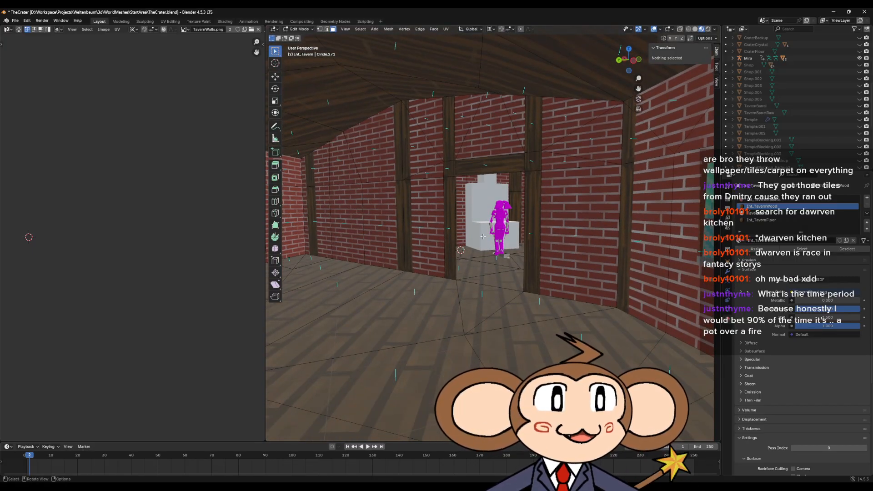
mouse_move(486, 266)
middle_down()
mouse_move(511, 255)
mouse_move(501, 271)
middle_up()
Leave the tavern mesh, select the stove block and open it for mesh editing.
scroll(501, 271, up, 5)
middle_drag(539, 245, 517, 234)
click(559, 227)
scroll(517, 235, up, 2)
key(Tab)
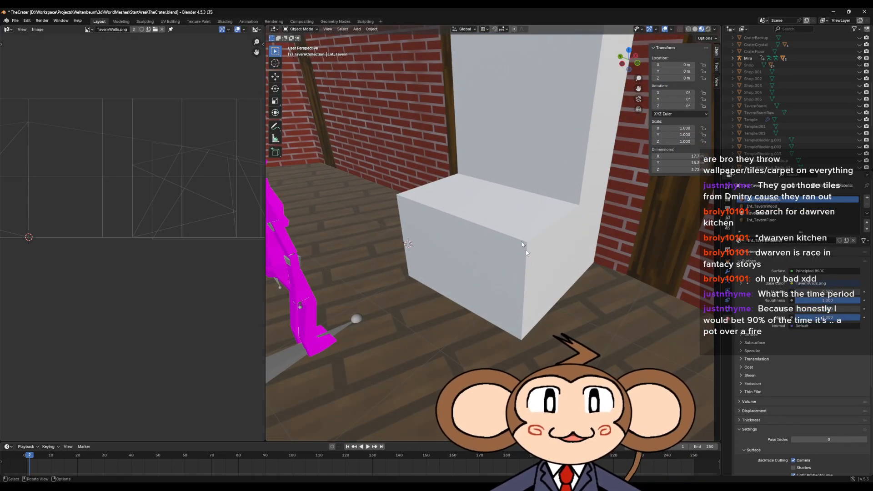
mouse_move(519, 293)
middle_down()
mouse_move(489, 253)
mouse_move(519, 298)
middle_up()
click(509, 282)
key(Tab)
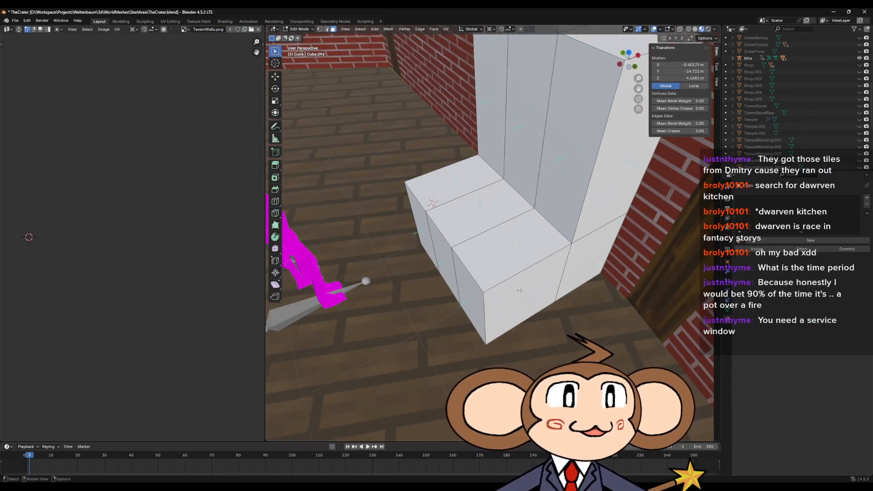
Examine the dividing wall and doorway from the main room, and the kitchen, chimney and roof from outside.
scroll(403, 277, down, 5)
middle_drag(403, 277, 436, 250)
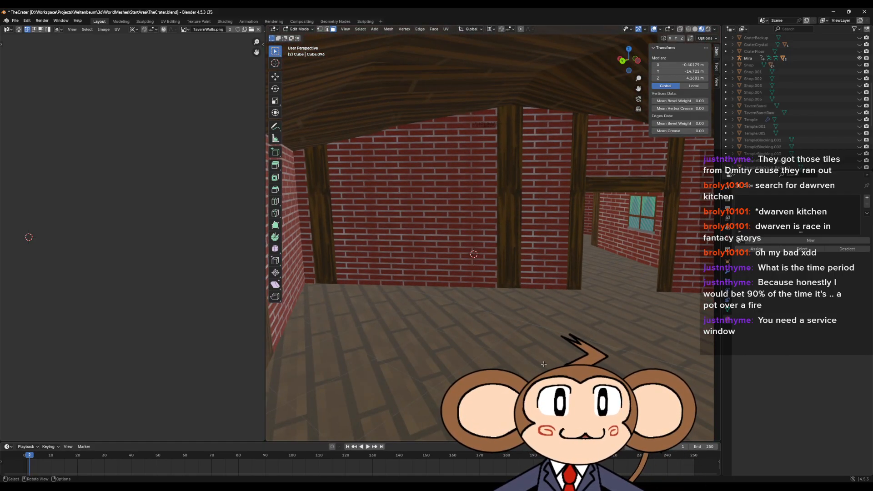
middle_drag(544, 362, 526, 363)
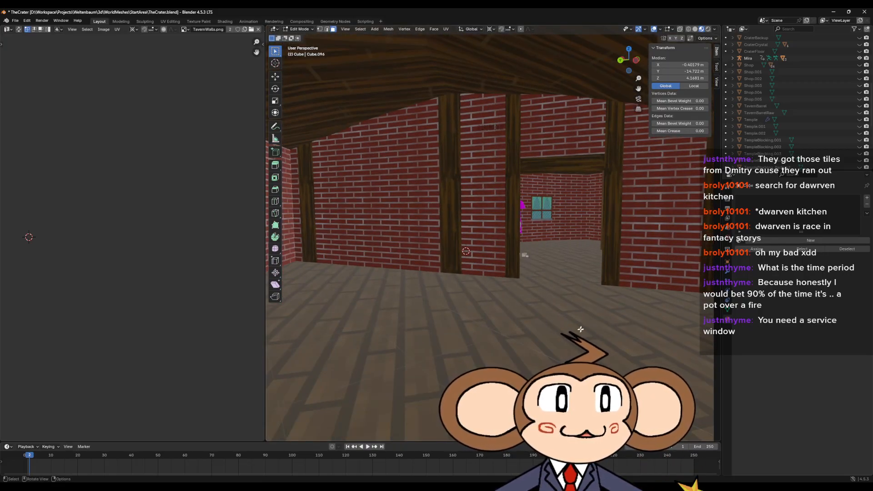
middle_drag(581, 323, 558, 286)
scroll(613, 304, down, 5)
scroll(546, 328, up, 5)
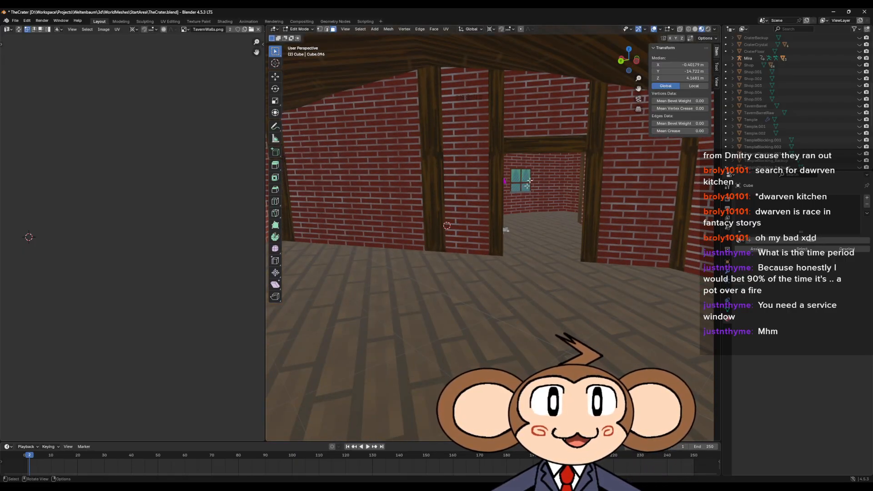
scroll(548, 191, down, 8)
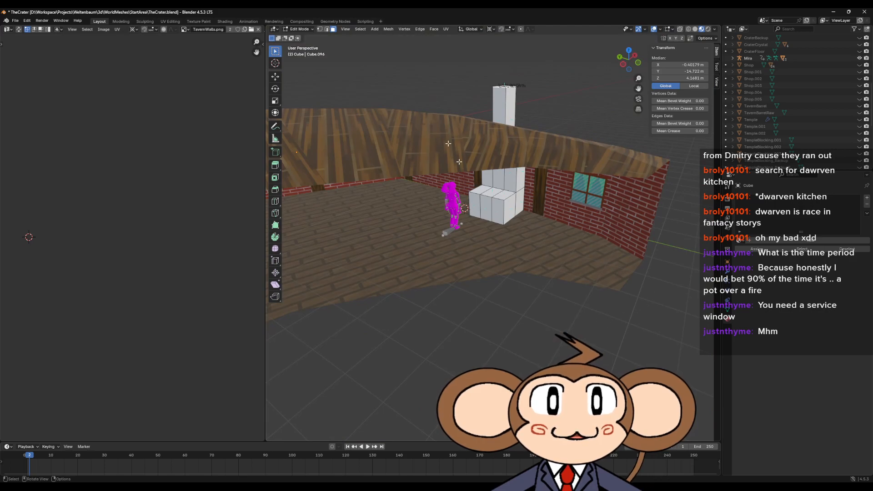
middle_drag(455, 320, 542, 309)
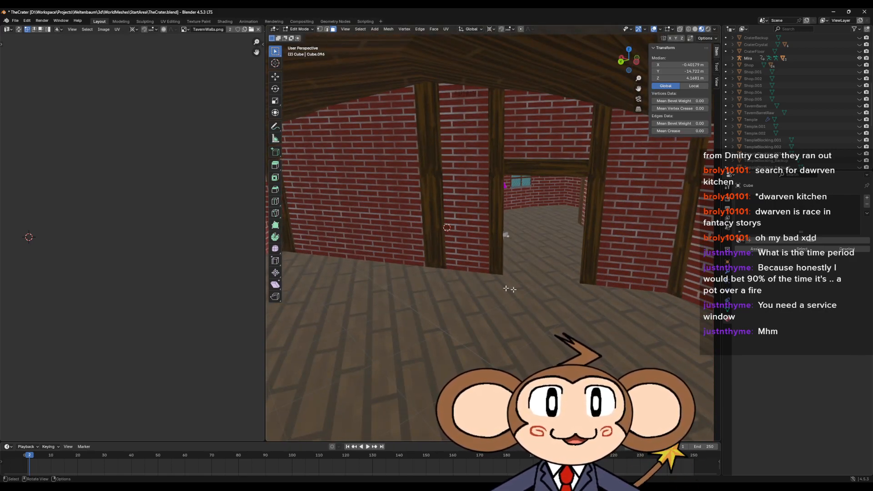
middle_drag(500, 176, 490, 245)
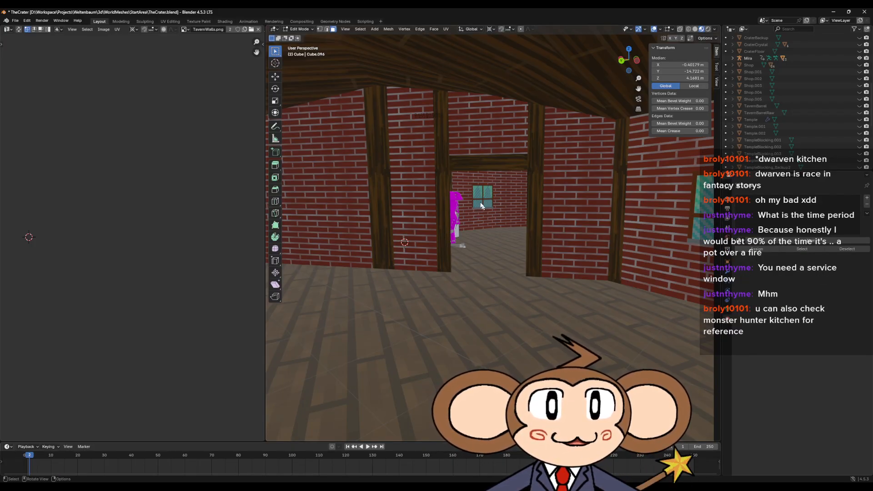
scroll(484, 207, down, 10)
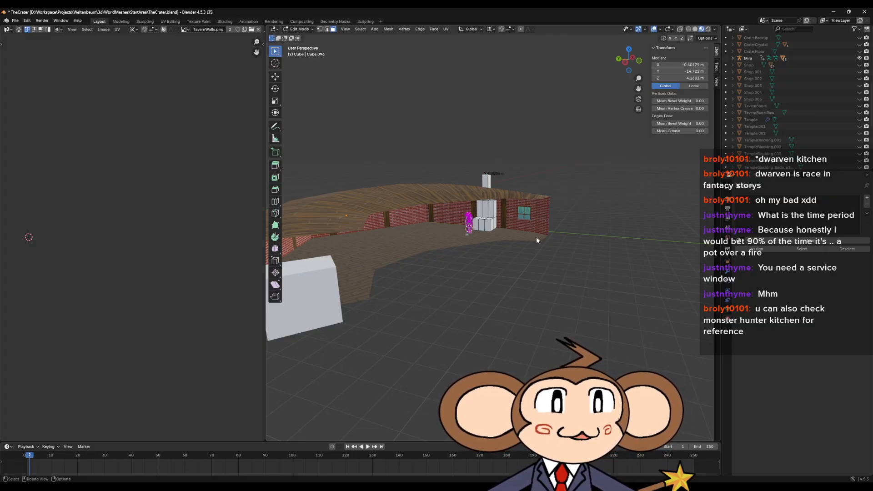
middle_drag(561, 247, 580, 313)
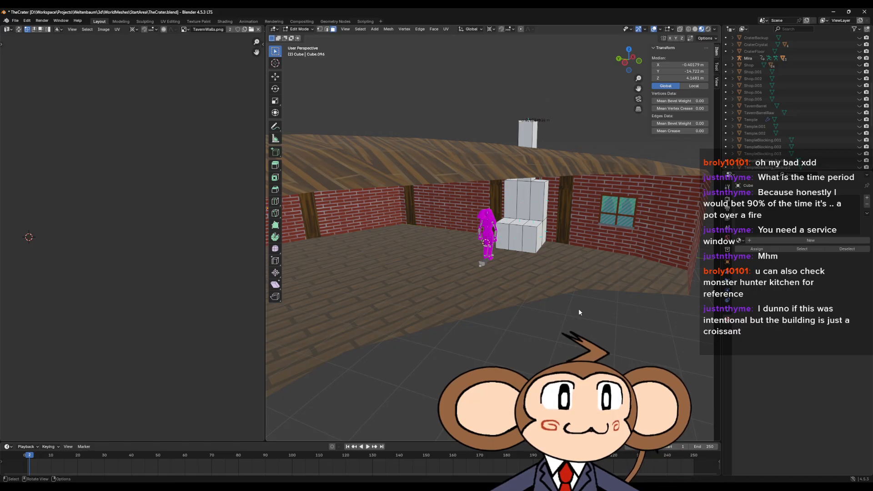
middle_drag(525, 260, 502, 321)
middle_drag(531, 357, 541, 318)
Unhide the Temple mesh and examine the tavern's exterior among the surrounding crater buildings.
scroll(847, 73, up, 10)
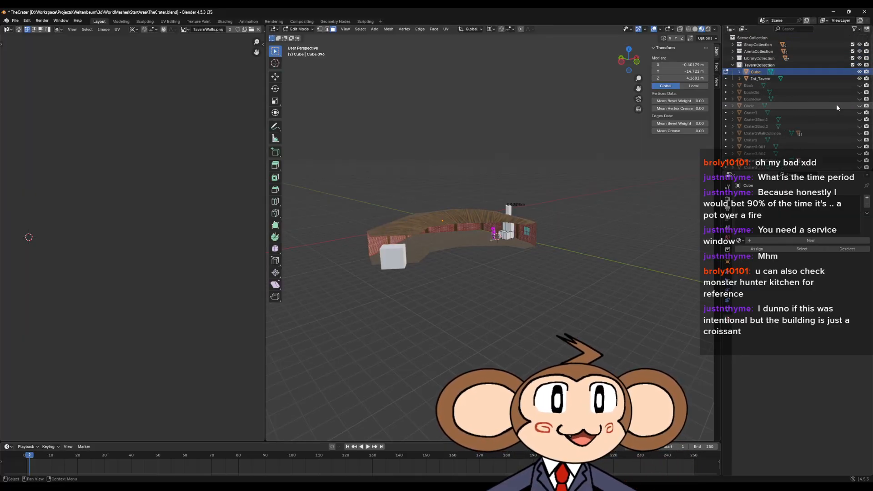
scroll(836, 105, down, 1)
scroll(836, 105, down, 8)
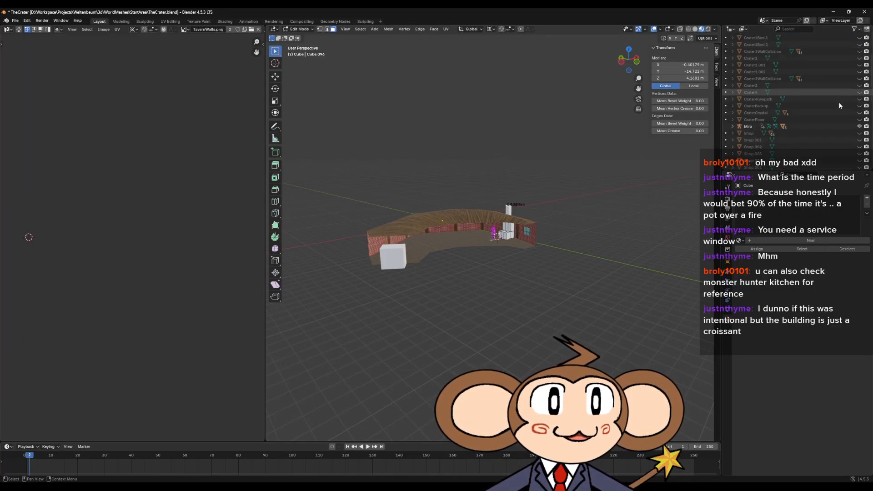
scroll(838, 107, down, 2)
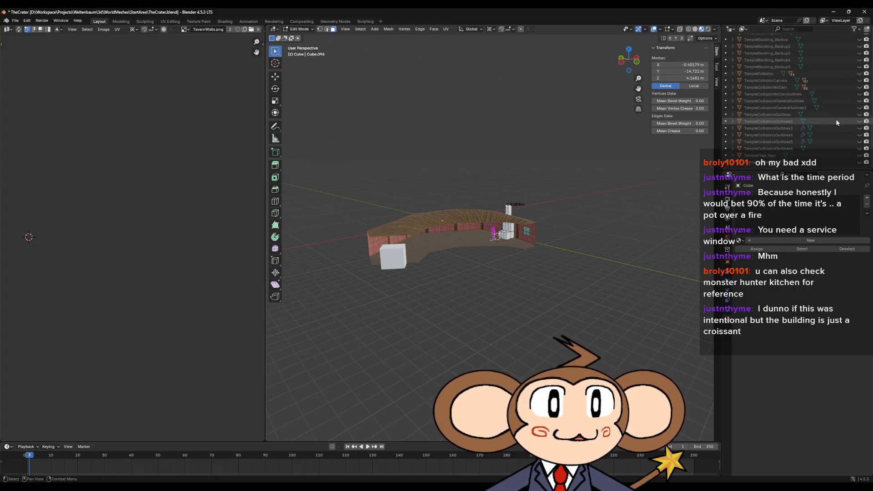
scroll(838, 107, up, 3)
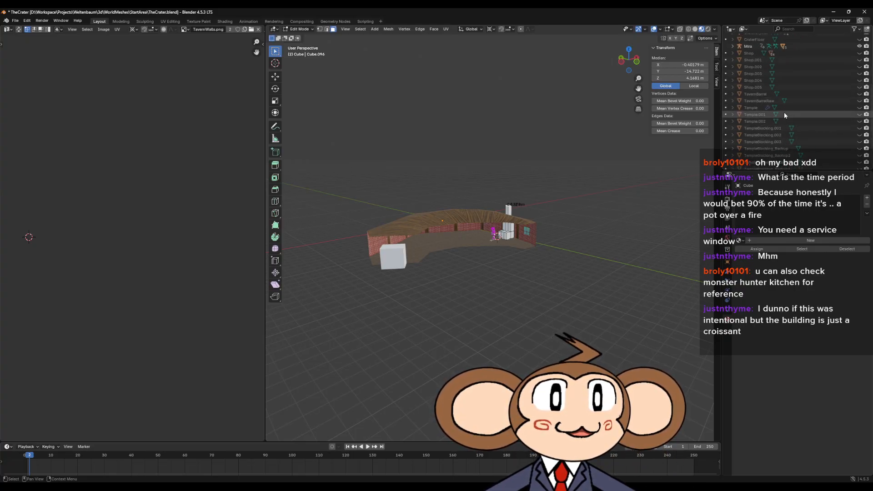
click(859, 108)
middle_drag(537, 246, 549, 230)
scroll(781, 131, up, 4)
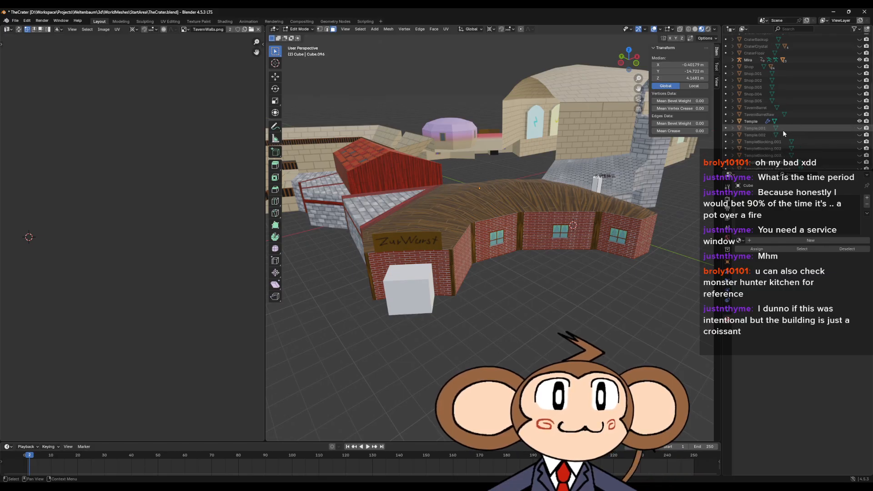
Show the TavernBarrel object to view it over the tavern's roof, and hide it again.
scroll(783, 129, up, 5)
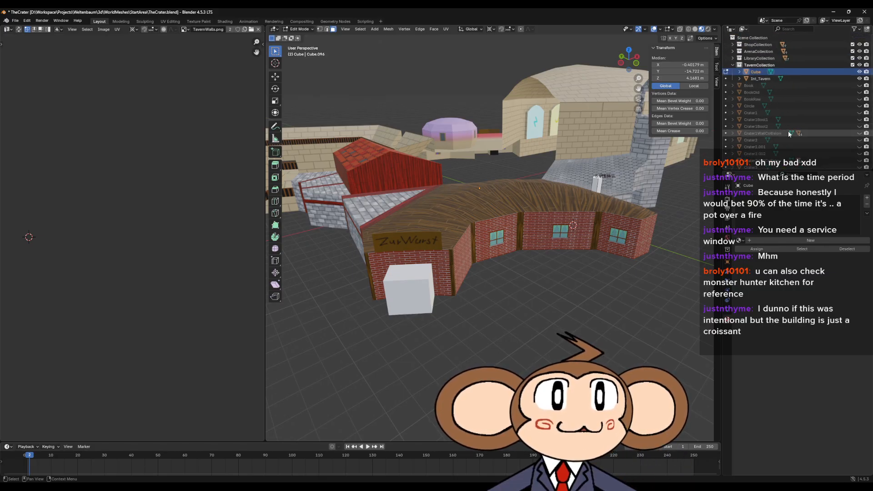
scroll(821, 119, down, 2)
scroll(820, 119, down, 9)
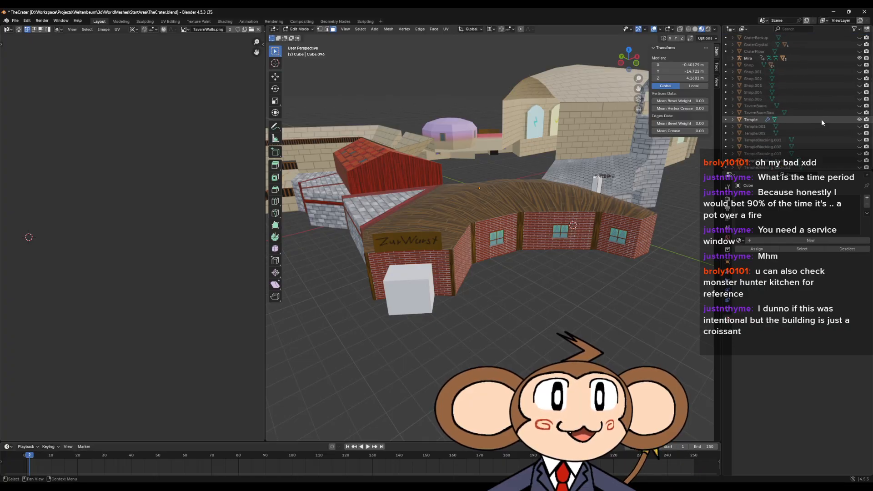
click(859, 106)
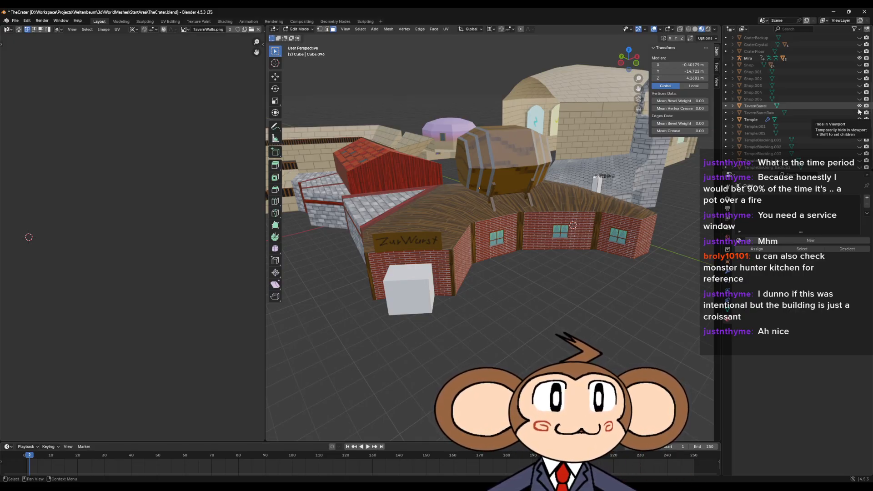
click(860, 106)
Toggle the Temple mesh off and on, and inspect the chimney on the tavern roof from above.
click(860, 120)
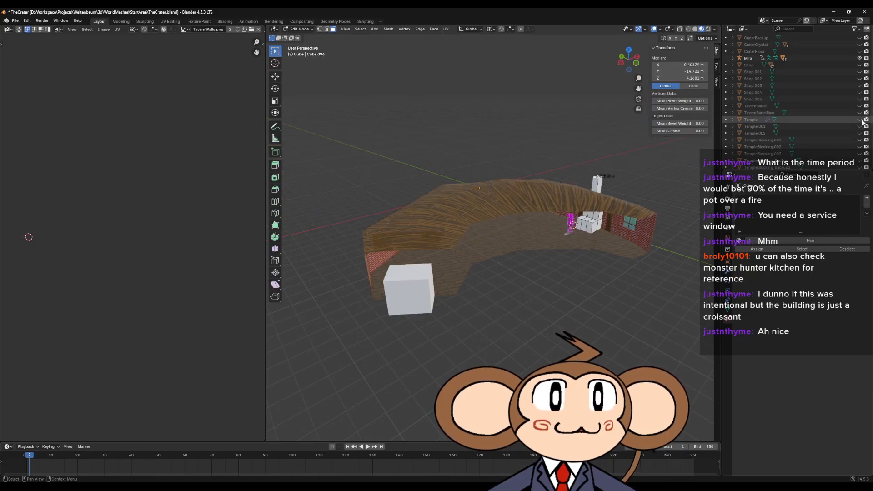
middle_drag(675, 170, 489, 305)
click(860, 120)
scroll(489, 305, up, 4)
shift+middle_drag(437, 358, 492, 336)
scroll(481, 310, up, 2)
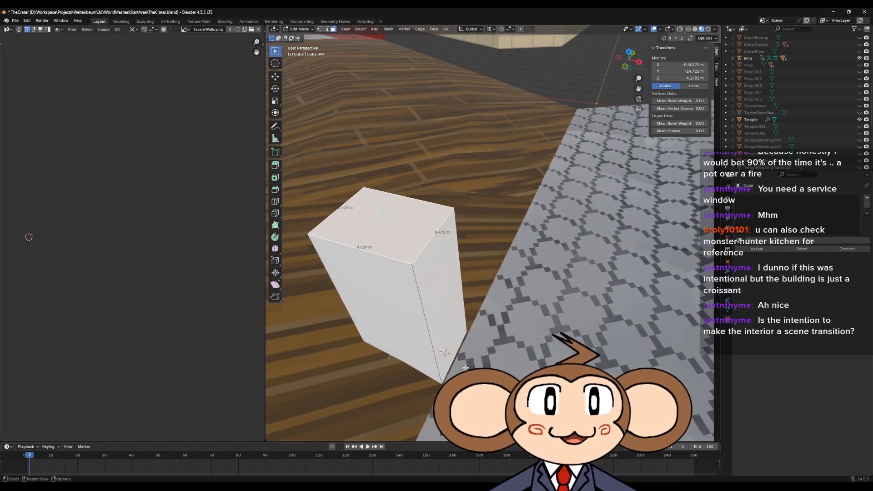
scroll(462, 359, down, 3)
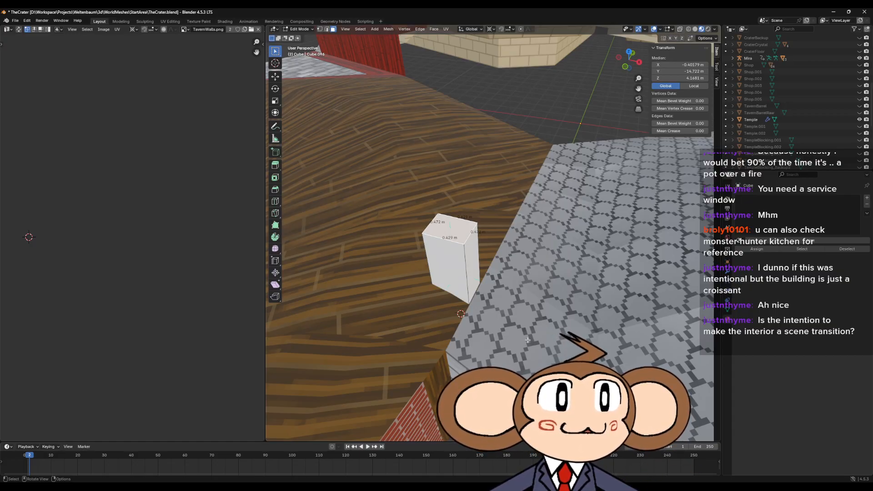
scroll(528, 340, down, 6)
middle_drag(527, 340, 583, 343)
Switch to the Unreal editor, play the Main level of ProjectWeltenbaum and load the saved game.
click(834, 12)
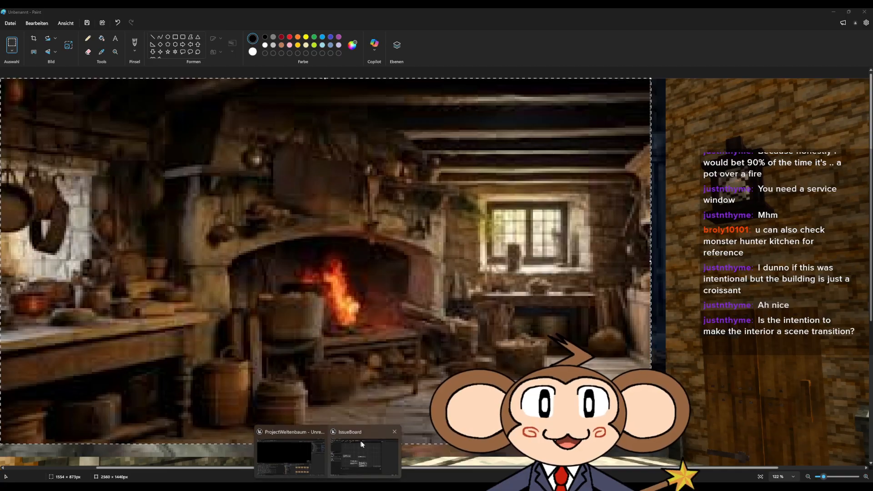
click(365, 453)
click(837, 12)
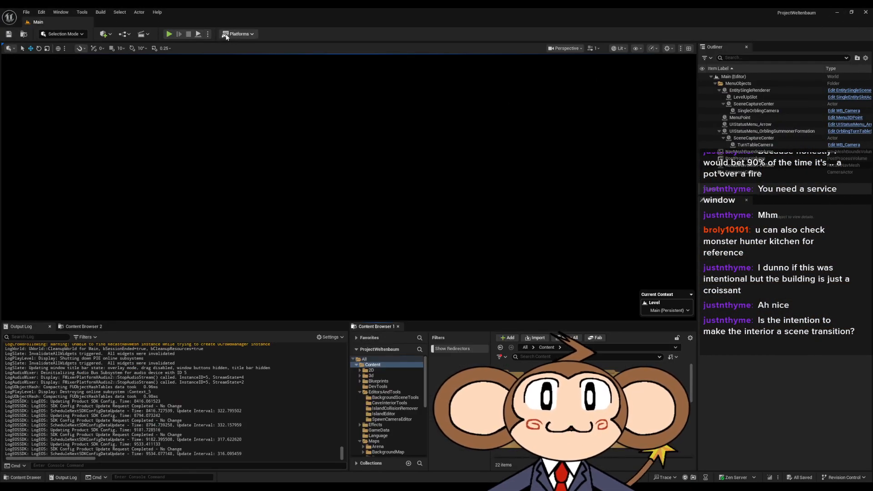
click(130, 276)
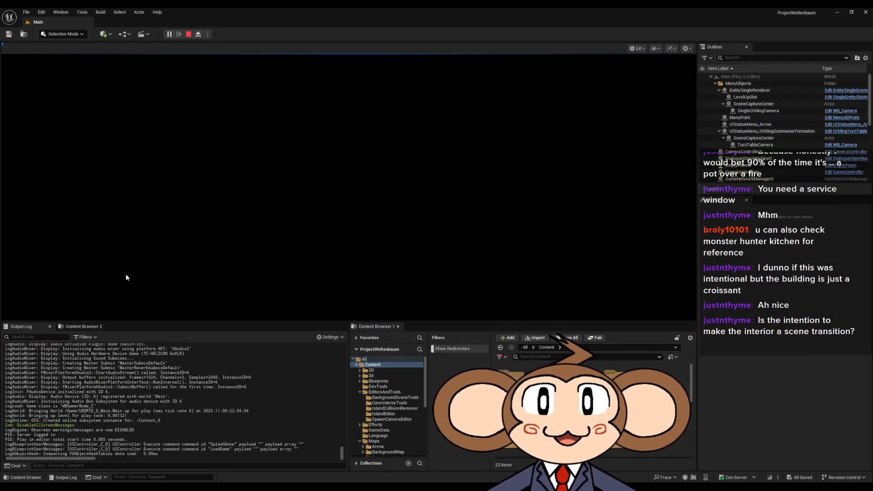
Run the character across the crater to Fair's Shop and enter it to view the interior transition.
key(w)
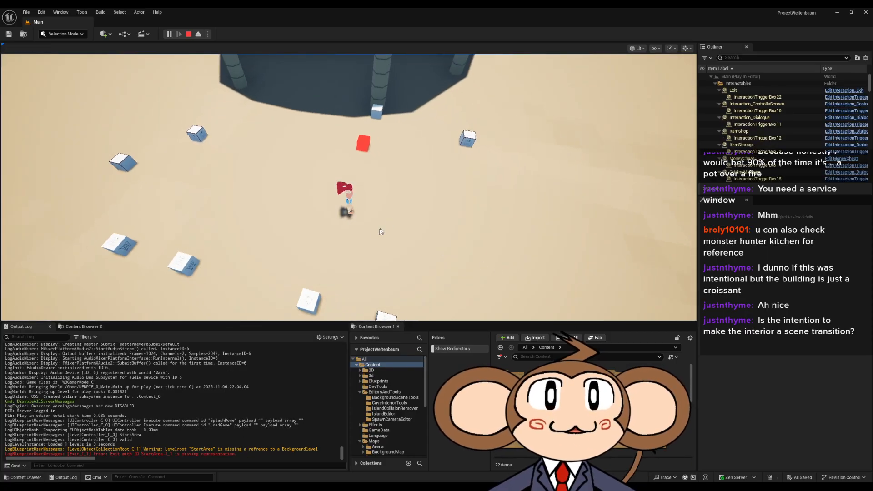
key(w)
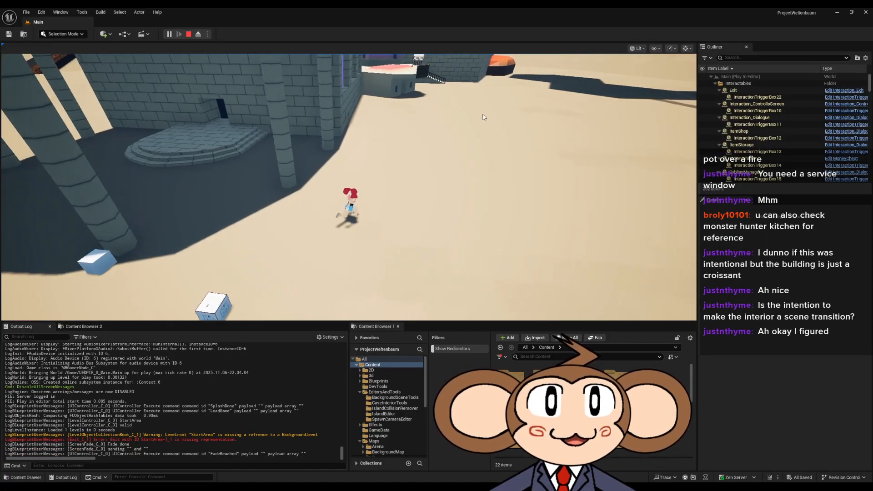
key(w)
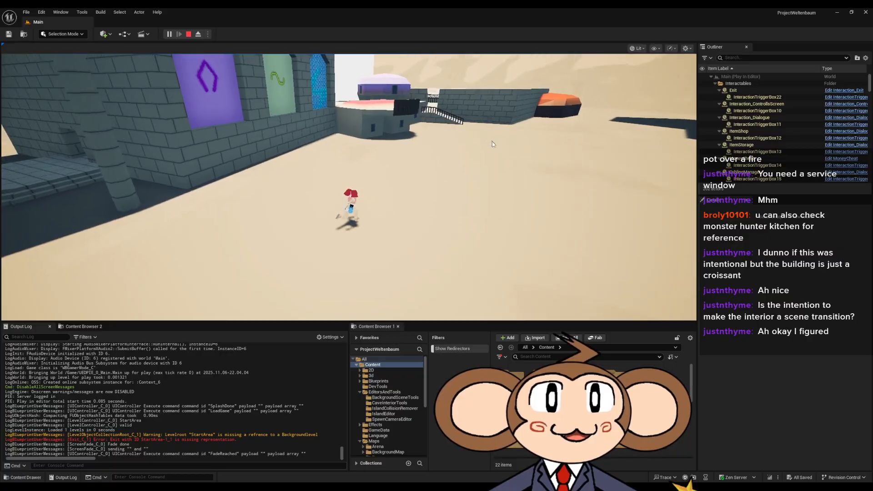
key(w)
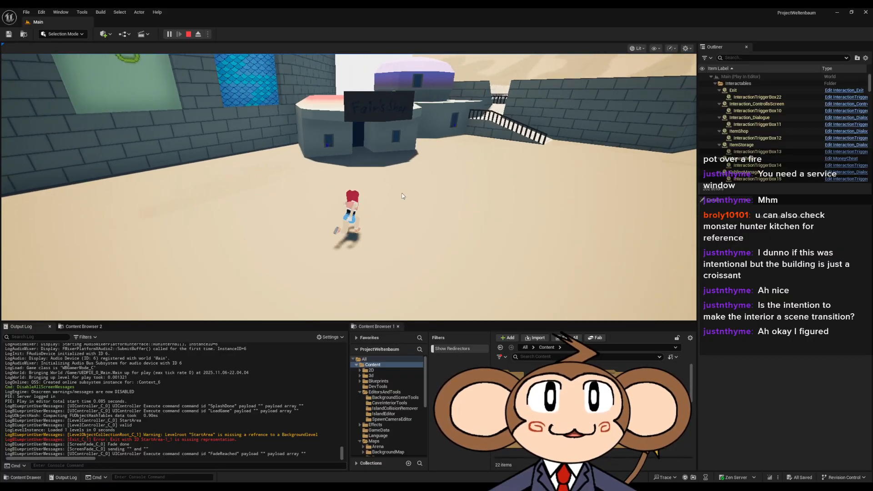
key(w)
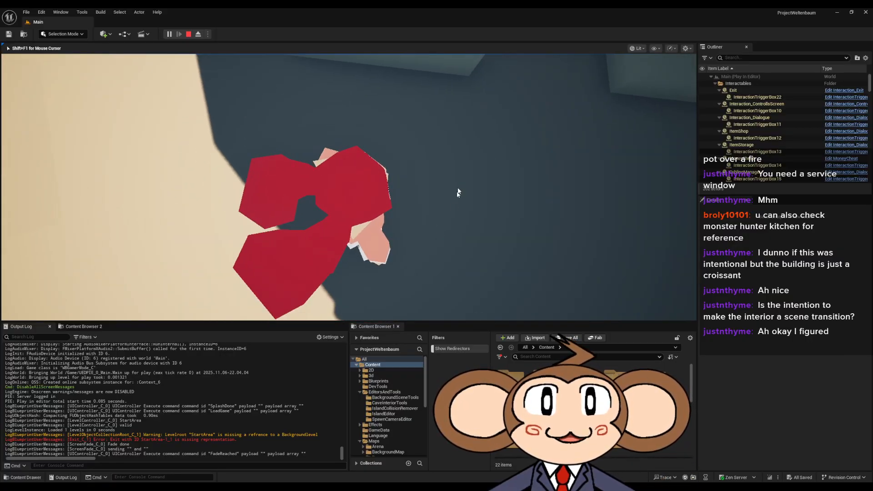
key(w)
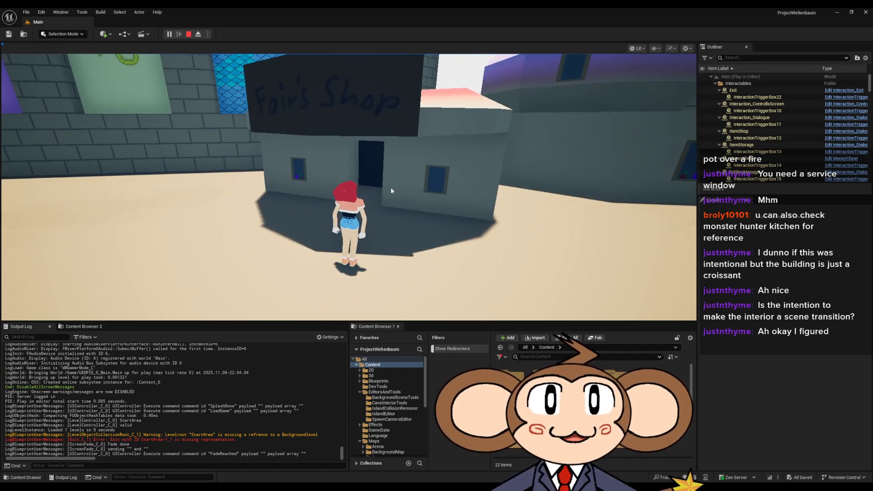
key(e)
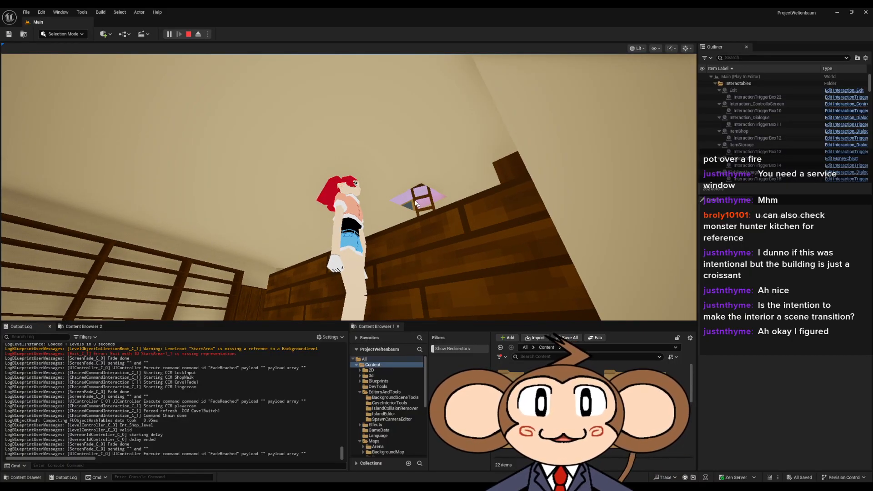
Leave the shop, cross the wall walkway to the blue stone library, and test entering and leaving it.
click(418, 205)
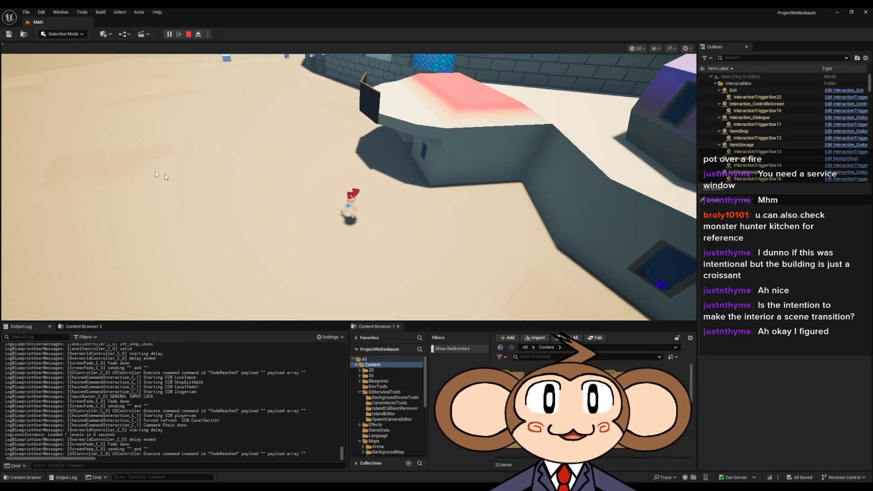
click(434, 172)
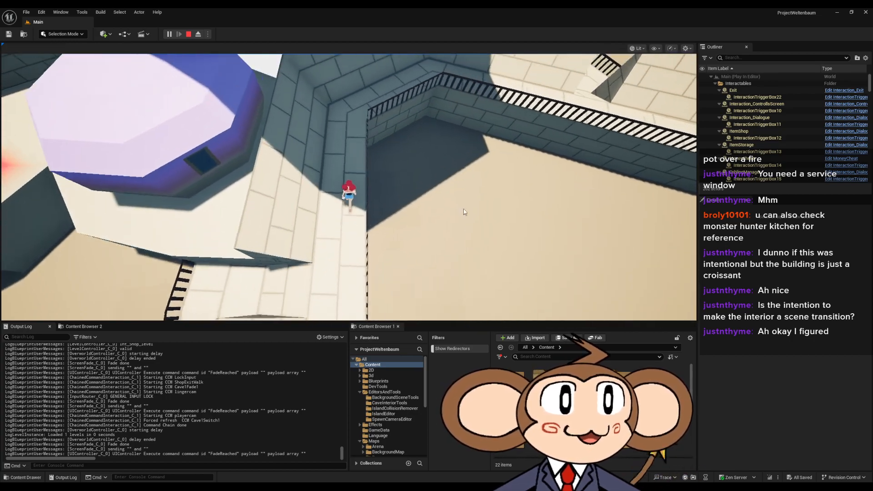
click(463, 208)
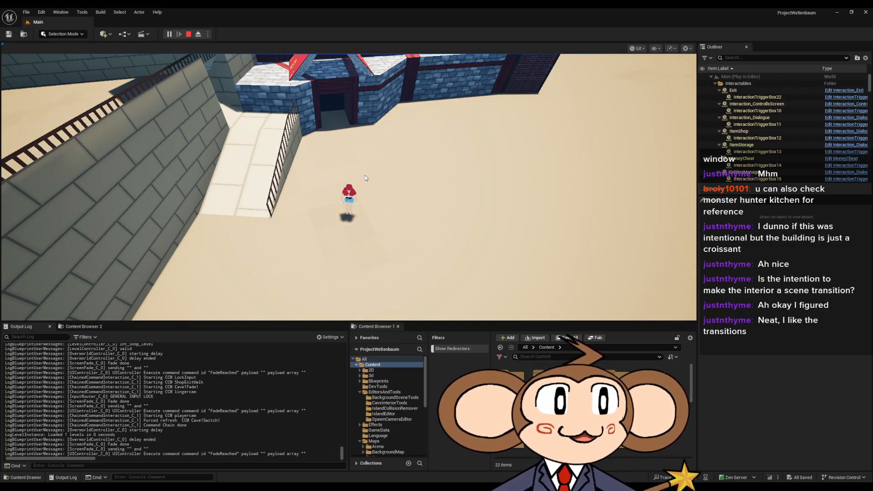
click(365, 176)
key(w)
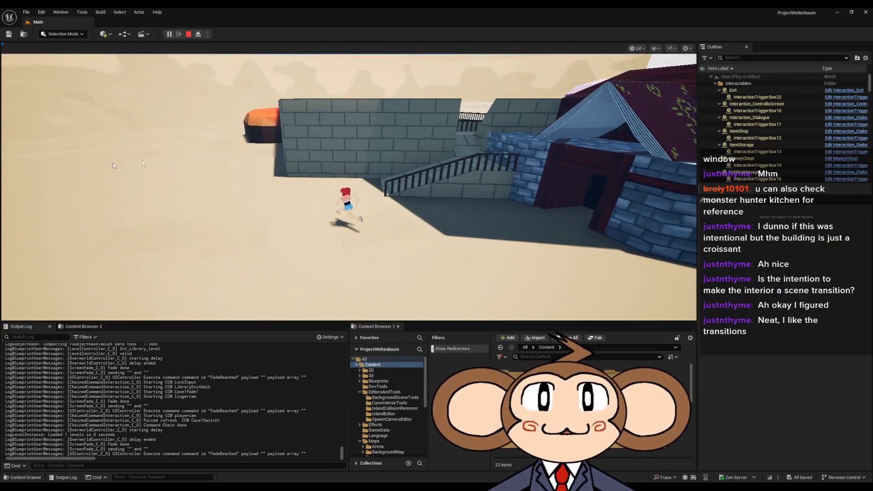
Restart the play session, load the saved game and travel through the world map to level 1_1.
key(Escape)
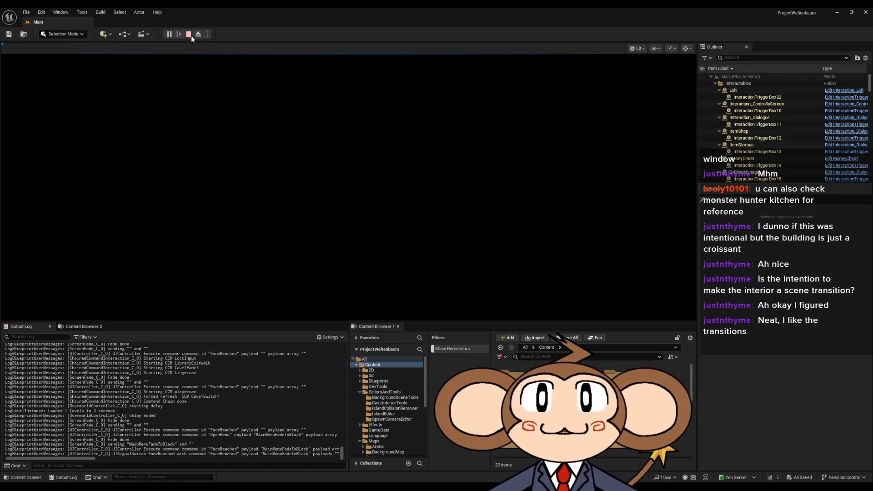
click(170, 36)
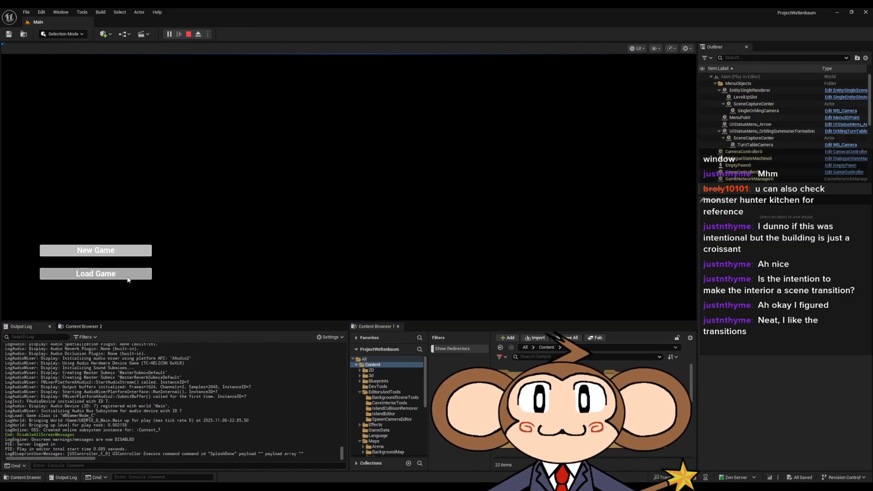
click(128, 277)
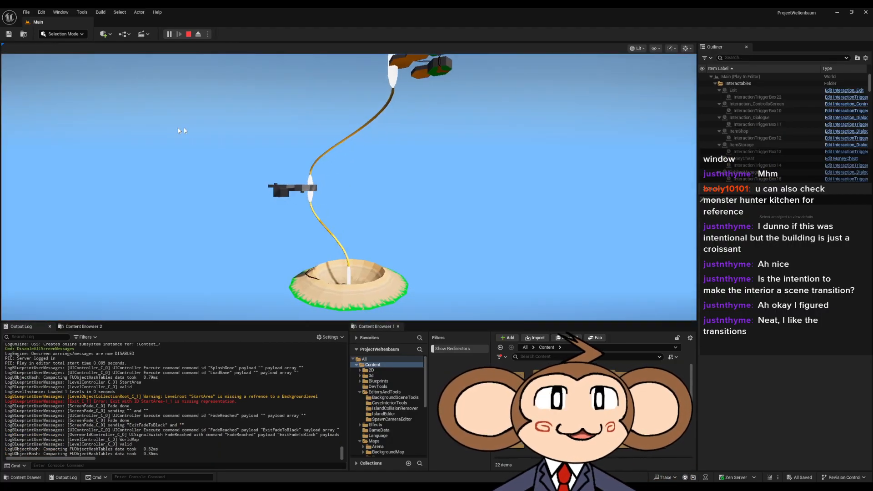
click(306, 181)
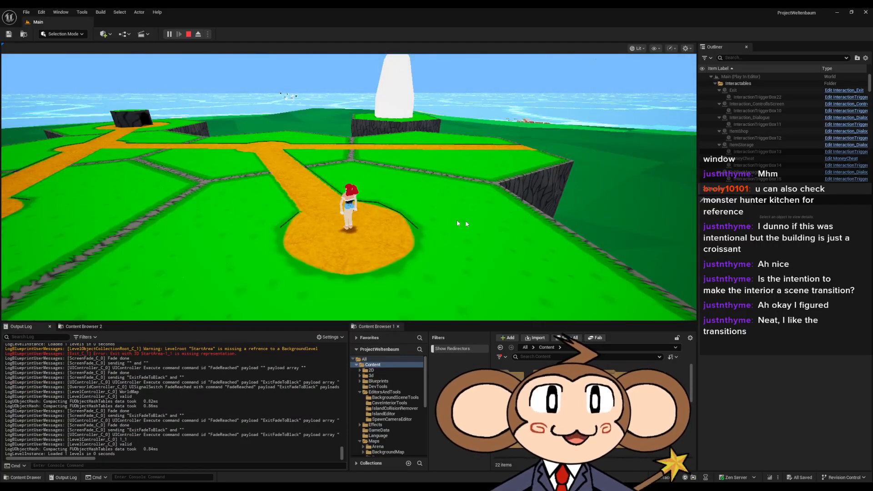
Run the character along level 1_1's path and over the island's edge to view the flip to the underside.
key(w)
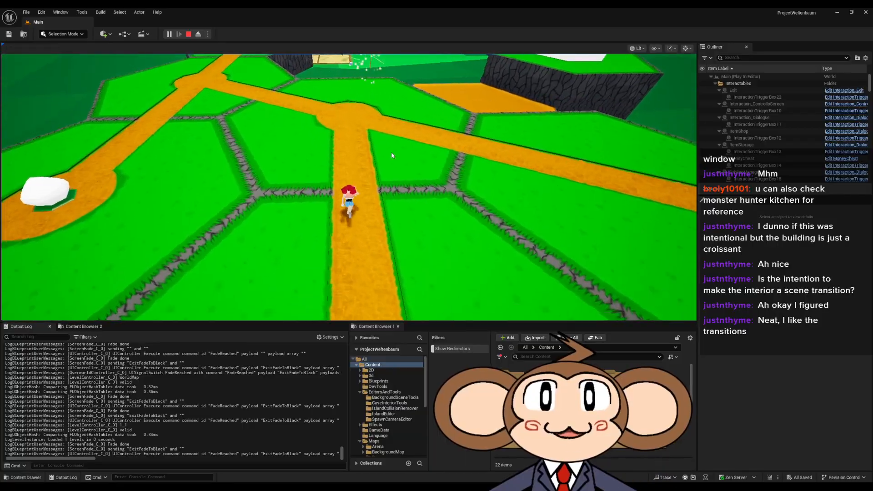
key(w)
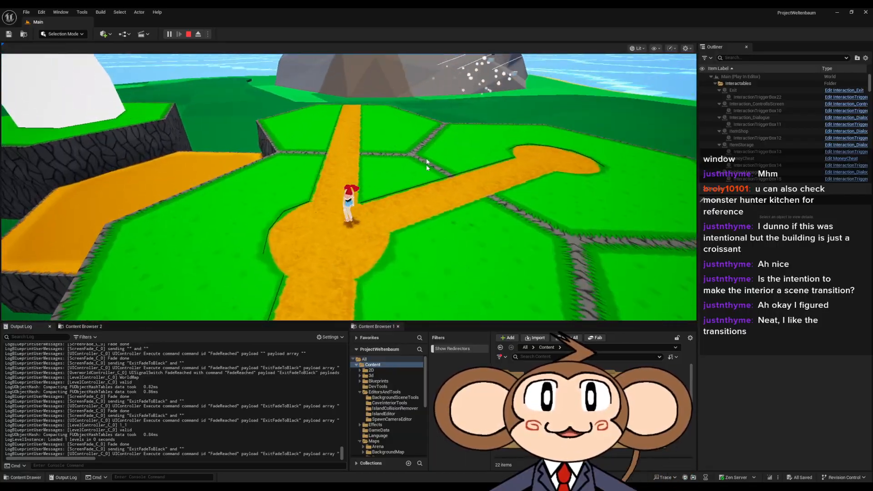
key(w)
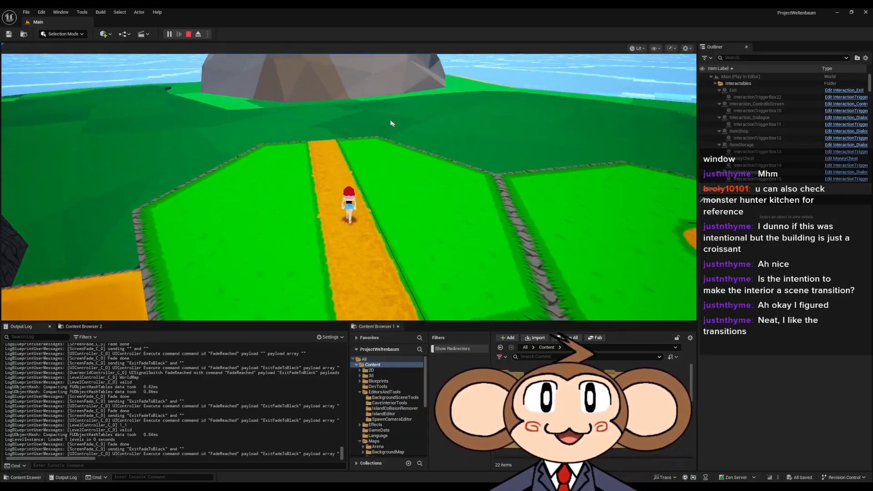
key(w)
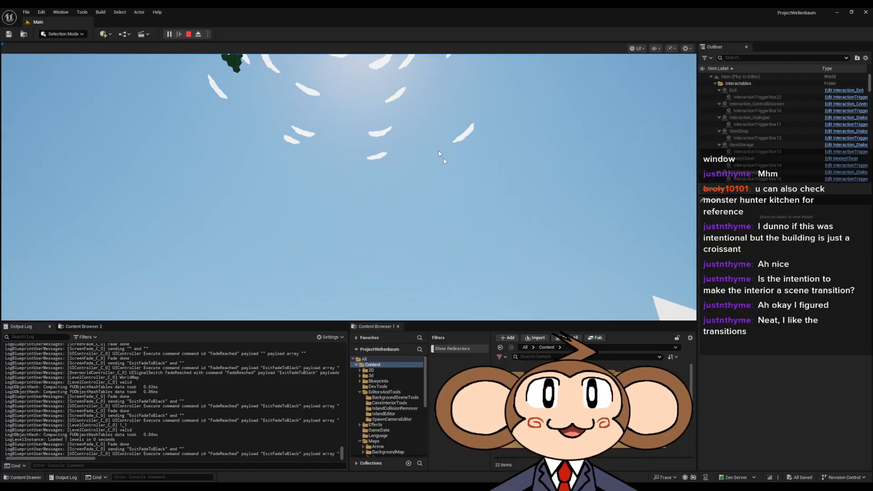
click(437, 150)
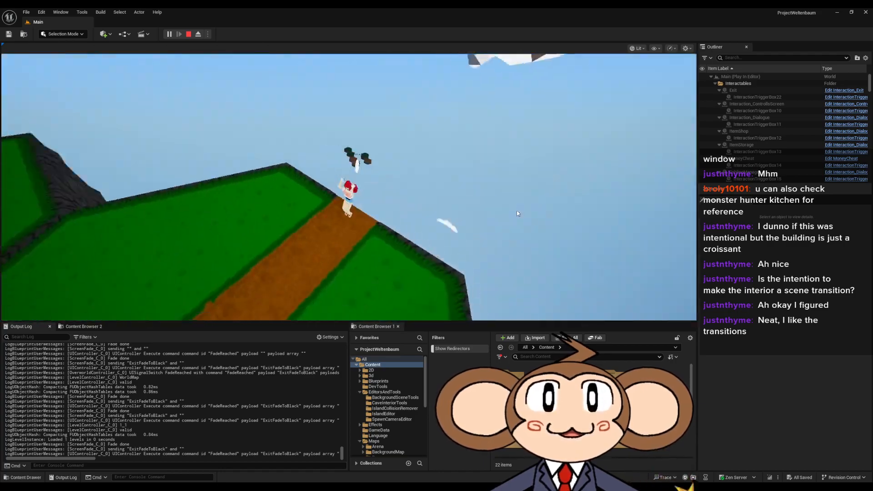
Run the character back along the path into the red creature, play the battle and leave the reward screen.
key(w)
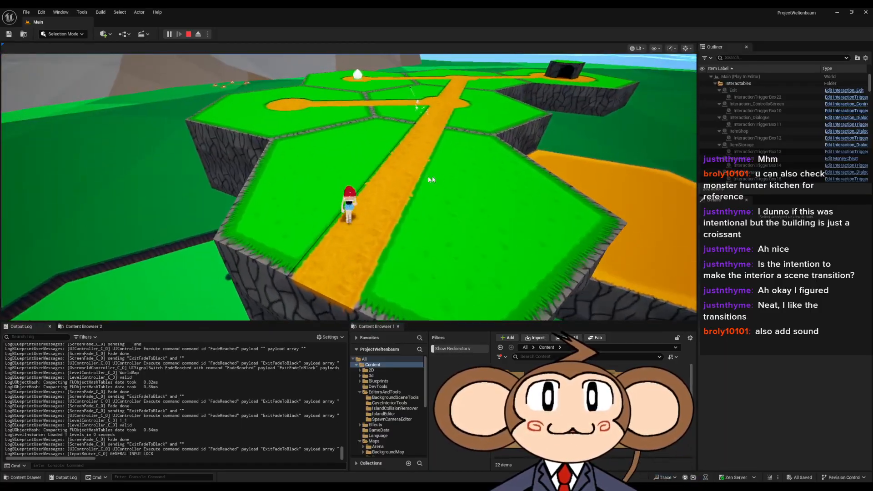
click(469, 177)
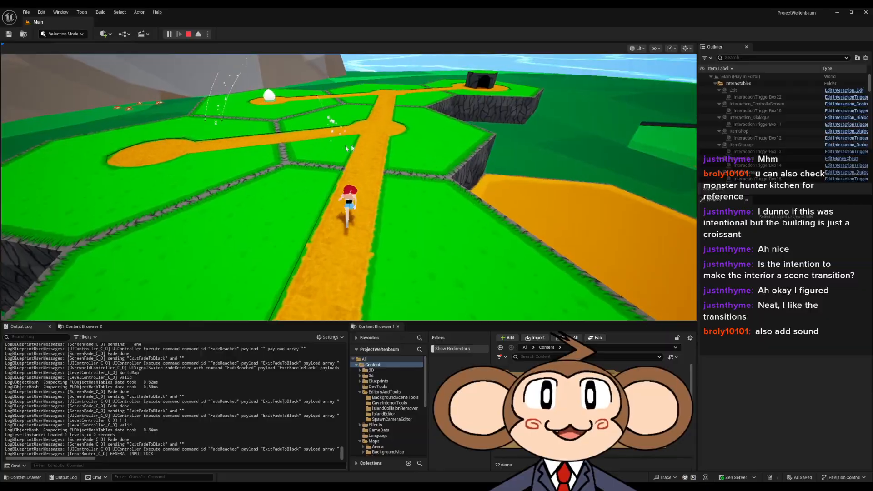
key(w)
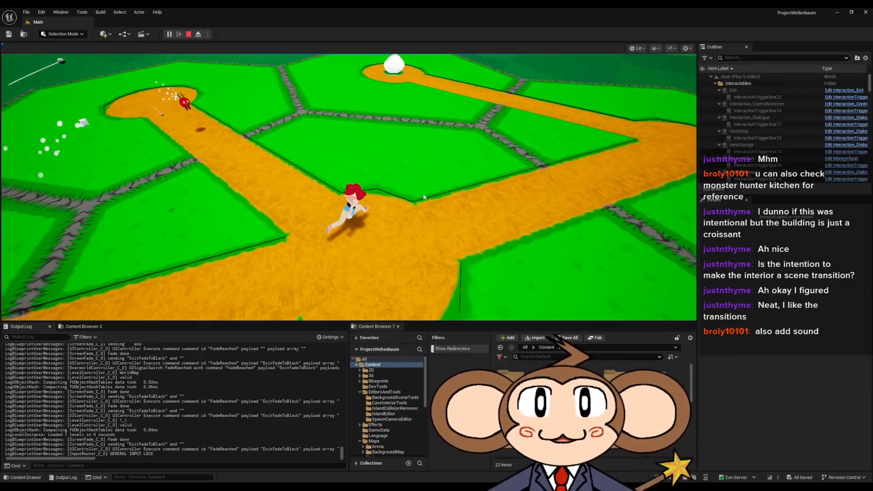
key(w)
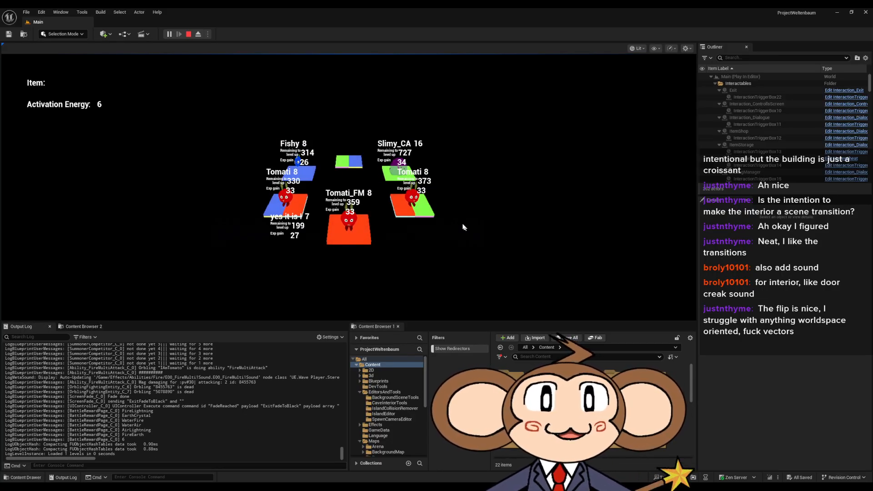
click(291, 309)
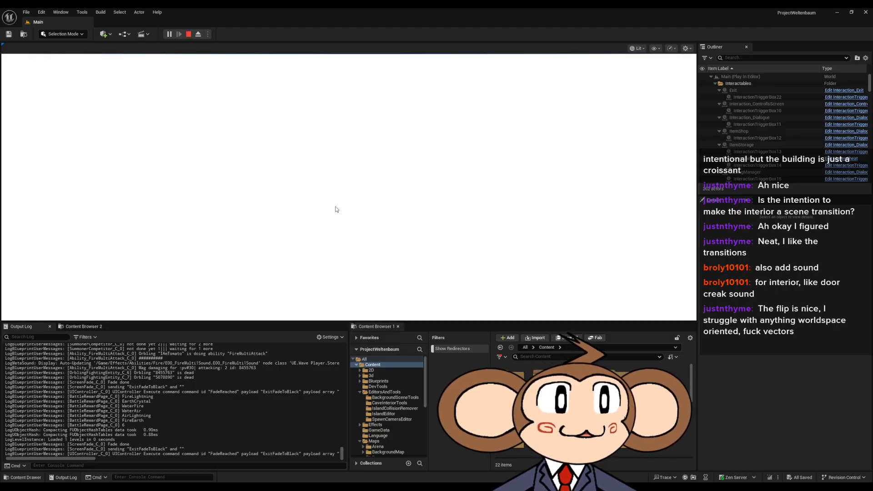
Run the character along the orange path toward the black cave and leave level 1_1 for the world map.
key(w)
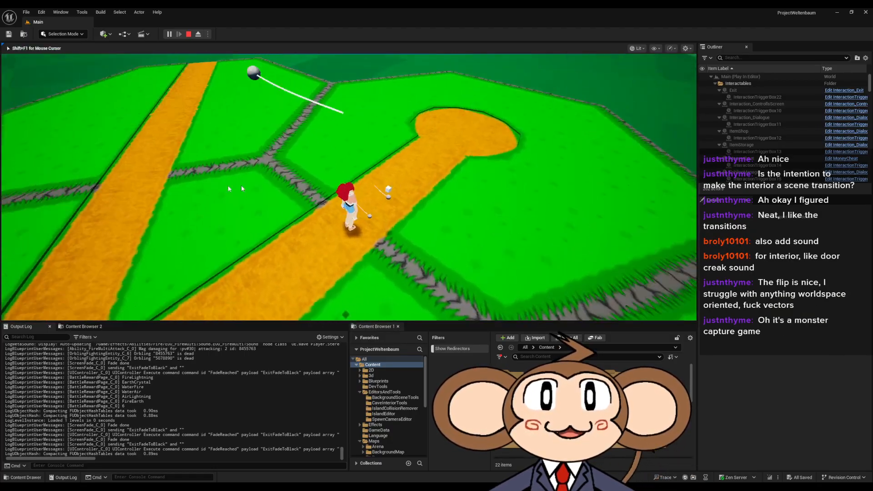
key(w)
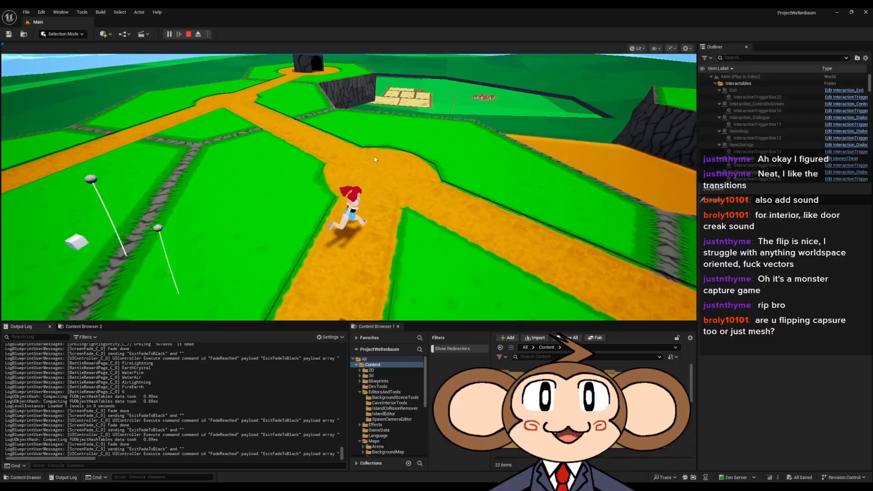
key(w)
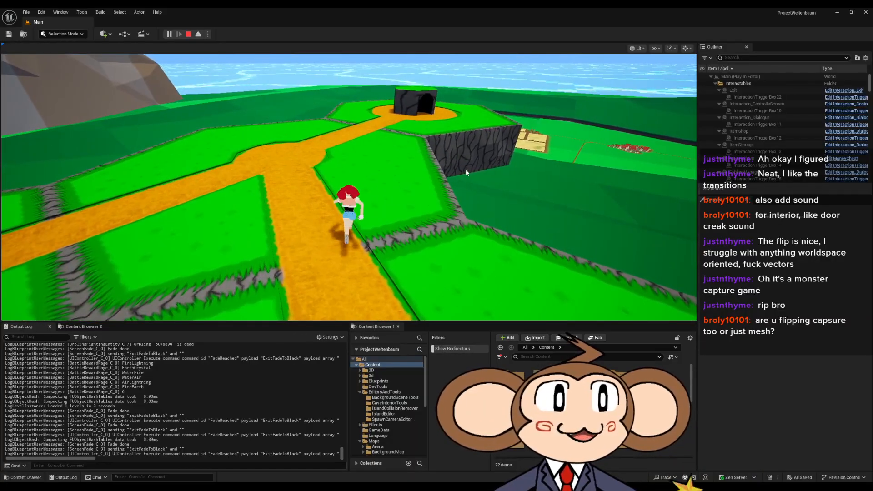
key(w)
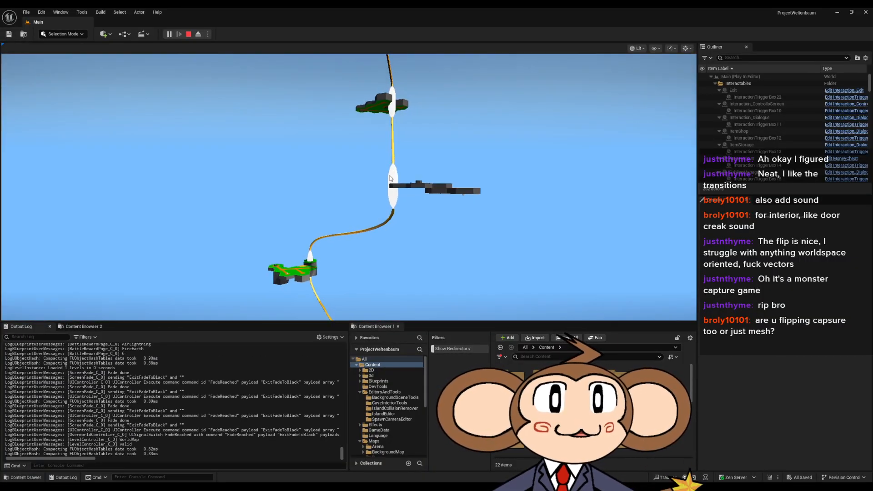
Examine the world map's chain of floating islands from the sandy crater up to the highest island.
click(451, 181)
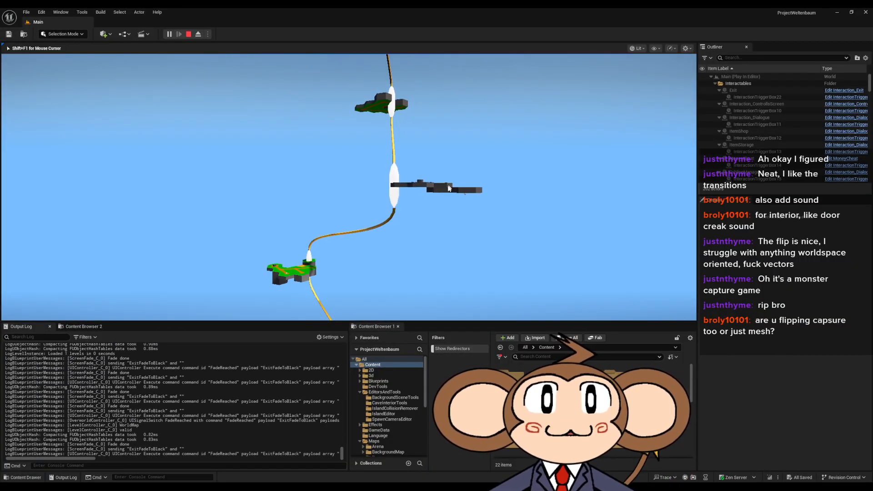
scroll(393, 252, up, 2)
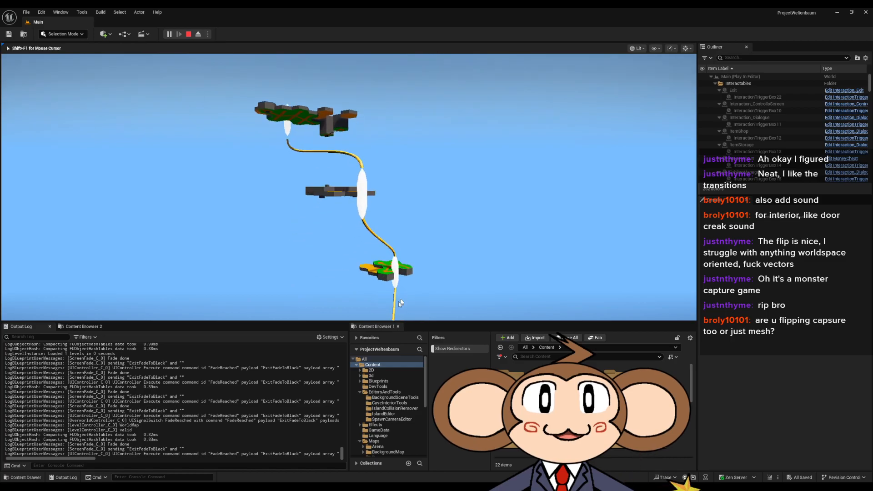
drag(393, 314, 424, 149)
drag(371, 305, 379, 200)
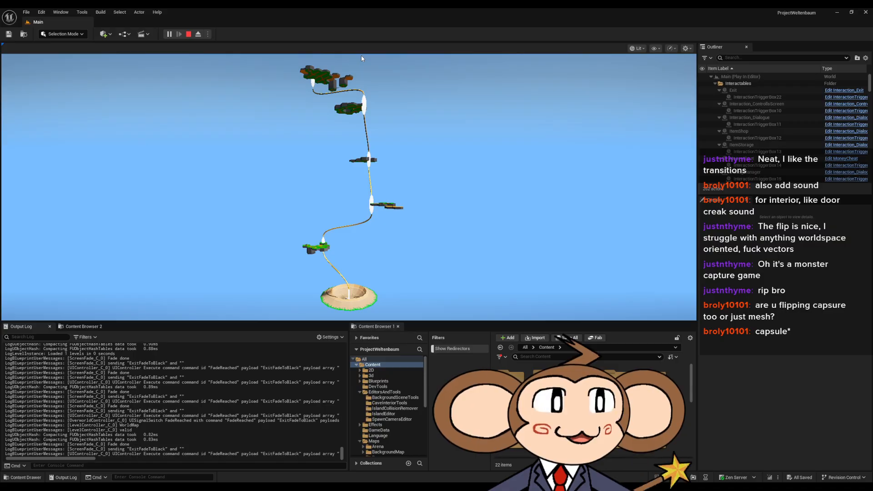
click(395, 127)
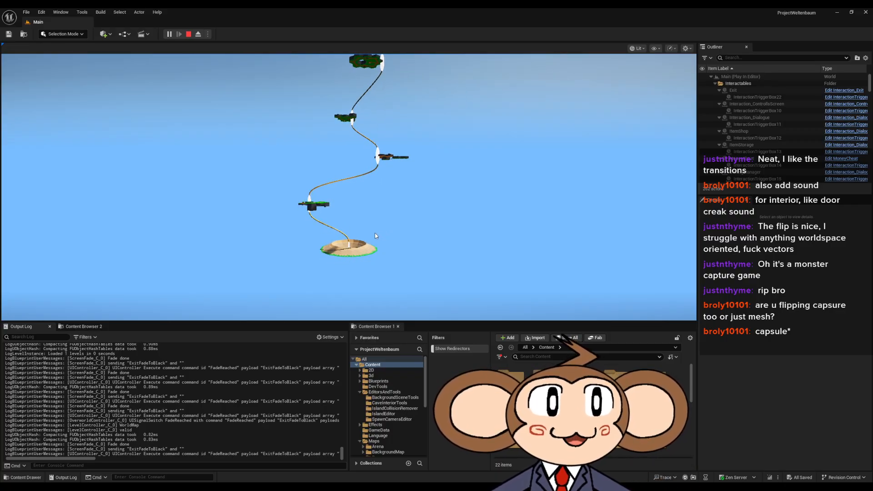
drag(375, 236, 410, 217)
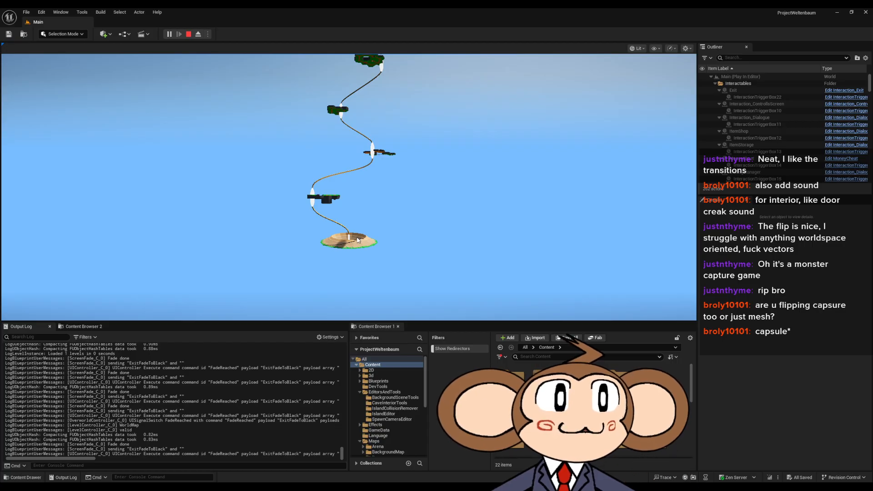
Stop the play session and switch to TheCrater file in Blender.
click(189, 34)
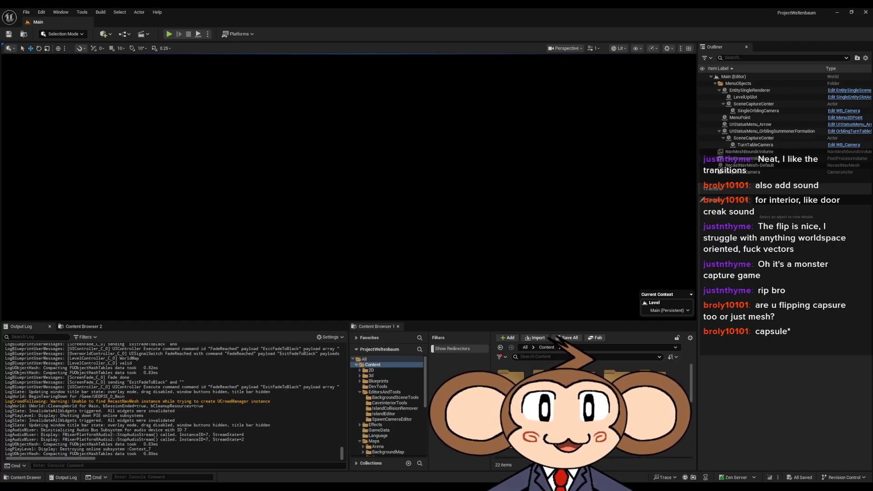
mouse_move(327, 489)
mouse_move(182, 489)
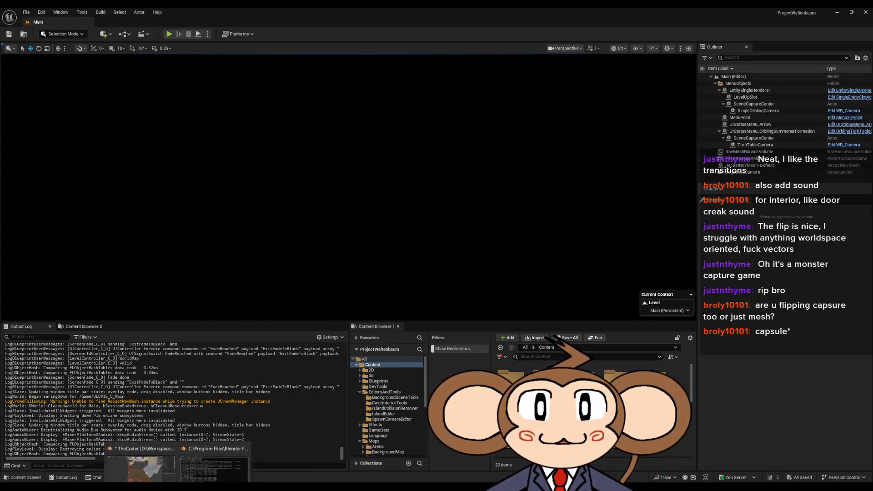
click(139, 452)
Select the side faces of the stove and chimney nearest the brick wall and move them -0.1373 m along X.
middle_drag(507, 382, 546, 341)
scroll(528, 348, up, 4)
scroll(546, 341, down, 2)
scroll(546, 341, up, 2)
shift+middle_drag(604, 362, 527, 345)
scroll(503, 350, up, 2)
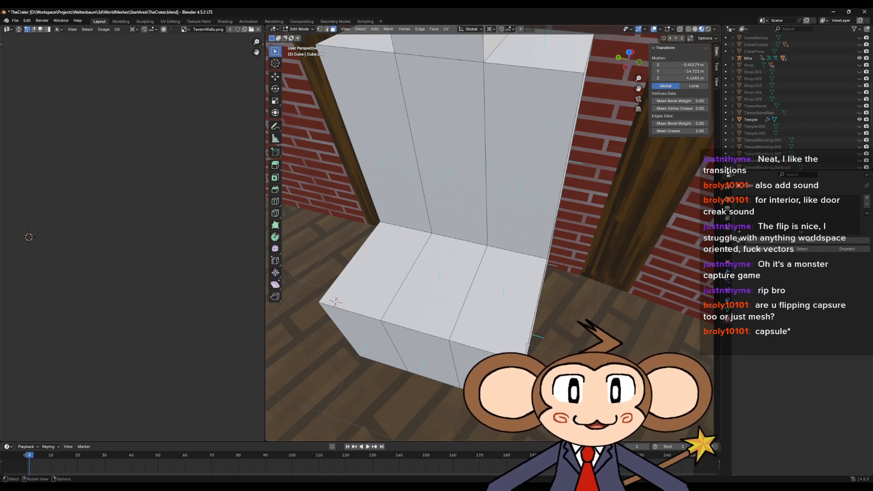
mouse_move(512, 236)
middle_down()
mouse_move(428, 204)
mouse_move(501, 241)
mouse_move(573, 250)
mouse_move(518, 228)
middle_up()
click(443, 220)
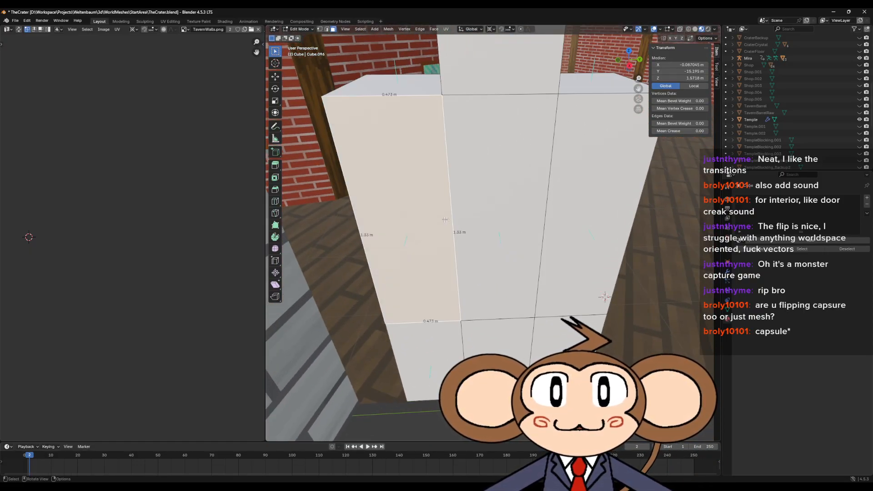
shift+click(437, 357)
shift+click(567, 350)
shift+click(583, 237)
shift+click(505, 342)
shift+click(503, 219)
shift+click(503, 77)
middle_drag(503, 145, 520, 292)
key(g)
key(x)
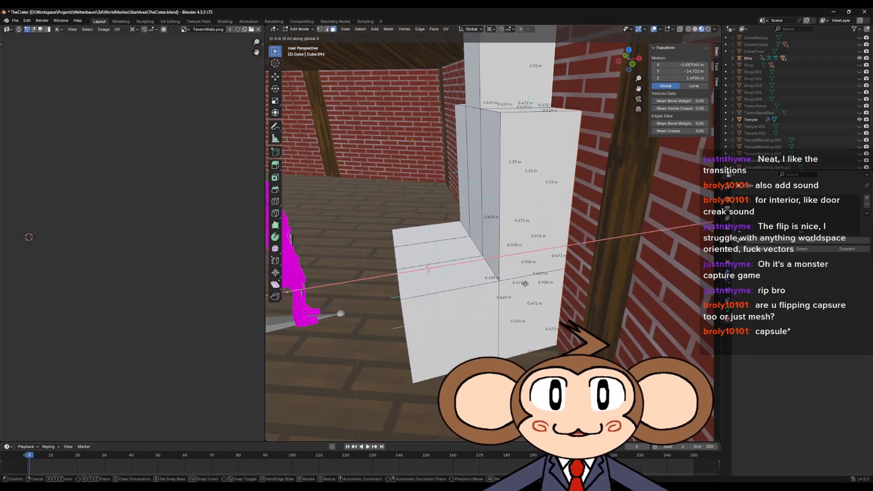
click(514, 286)
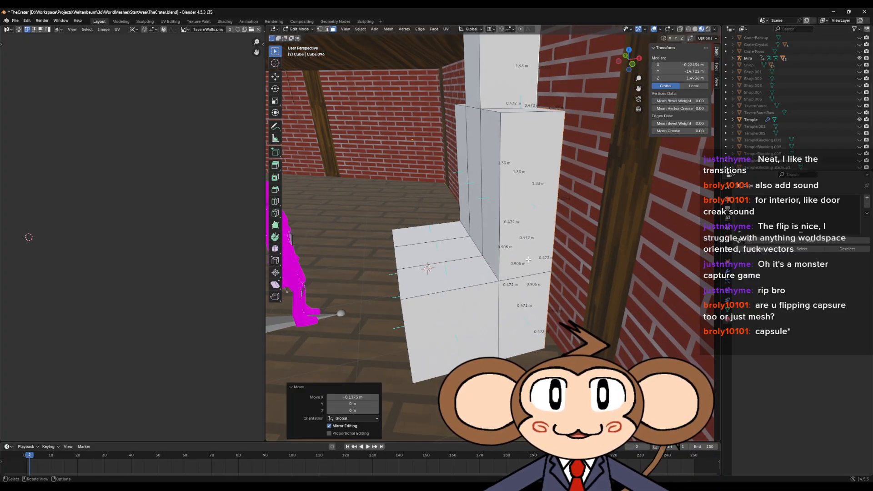
Leave the stove mesh, select the Int_Tavern object and hide the Temple object.
scroll(508, 233, up, 6)
middle_drag(508, 234, 574, 220)
scroll(564, 228, down, 5)
key(Tab)
click(553, 248)
middle_drag(553, 255, 473, 262)
scroll(770, 121, down, 1)
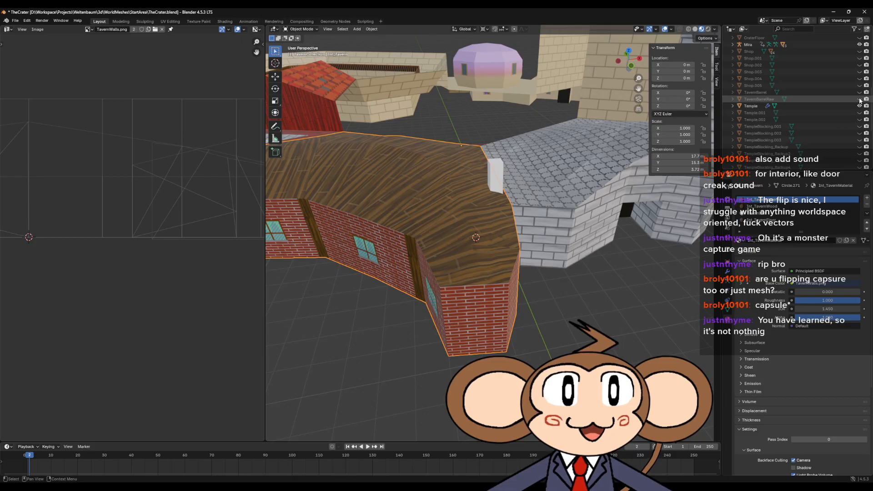
click(857, 106)
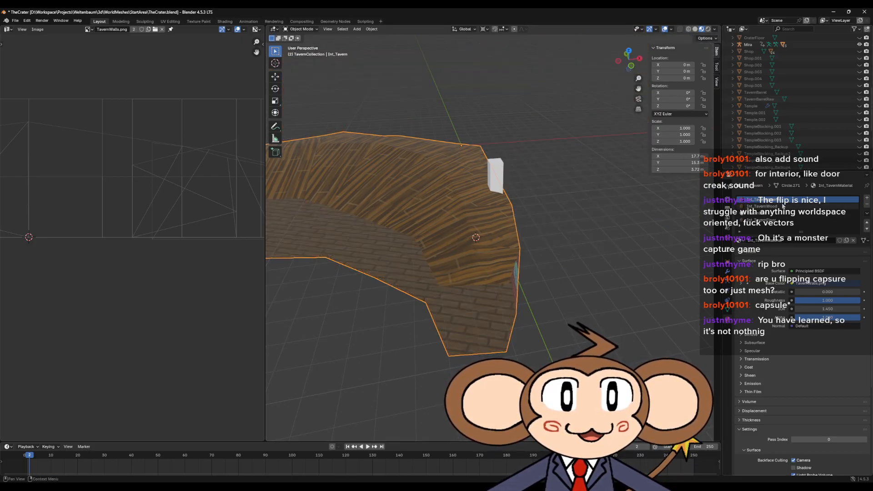
Enable camera backface culling for the Int_TavernWood material and inspect the stove's fit against the tavern walls.
click(773, 206)
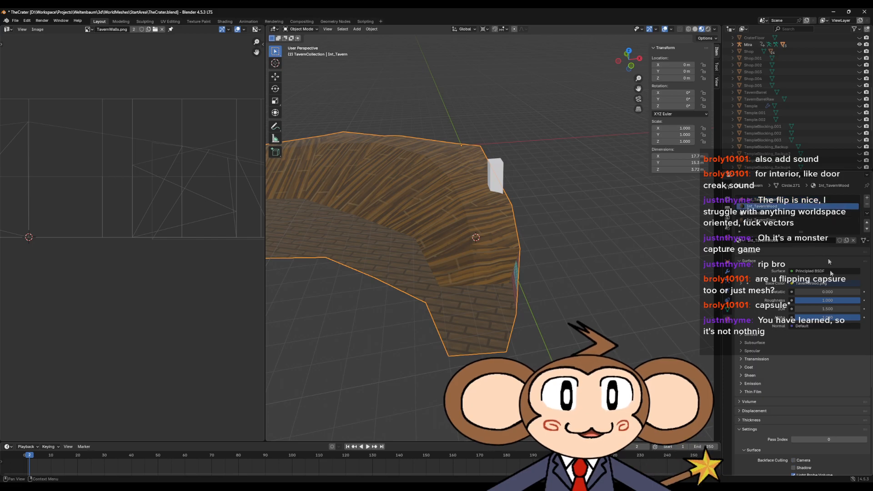
scroll(791, 409, down, 4)
click(793, 392)
key(Tab)
middle_drag(572, 335, 591, 310)
scroll(554, 280, up, 7)
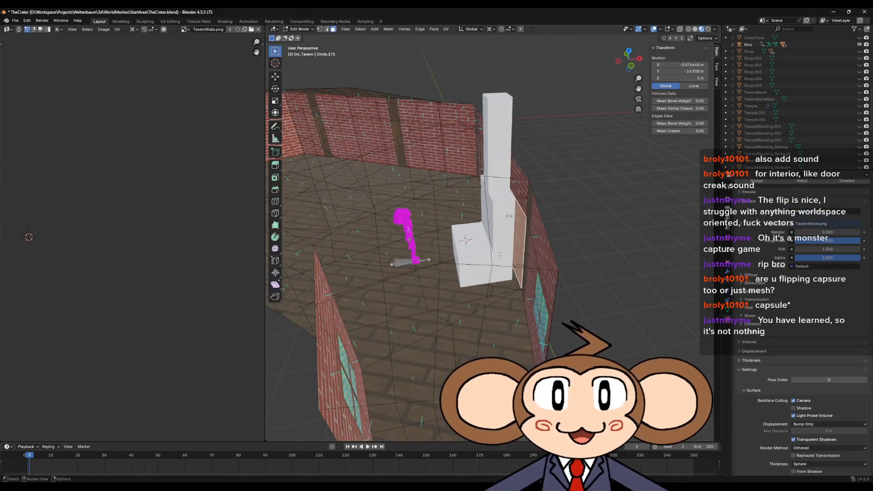
middle_drag(537, 264, 555, 280)
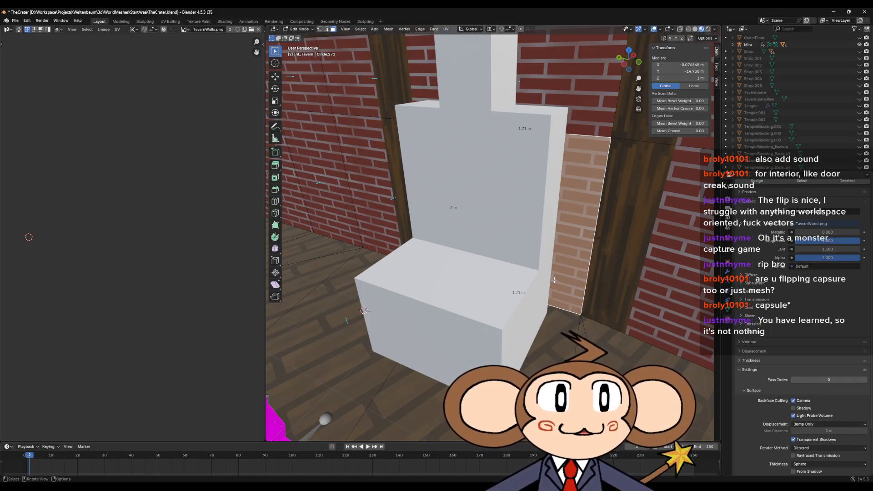
middle_drag(576, 272, 585, 300)
middle_drag(515, 256, 503, 195)
Edit the stove block and delete the faces of the tall chimney column above it.
key(Tab)
click(501, 193)
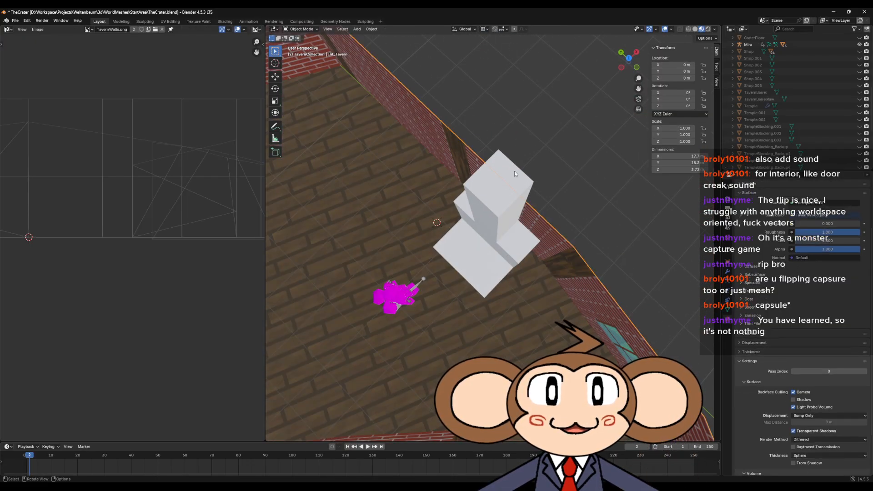
key(Tab)
middle_drag(541, 236, 545, 188)
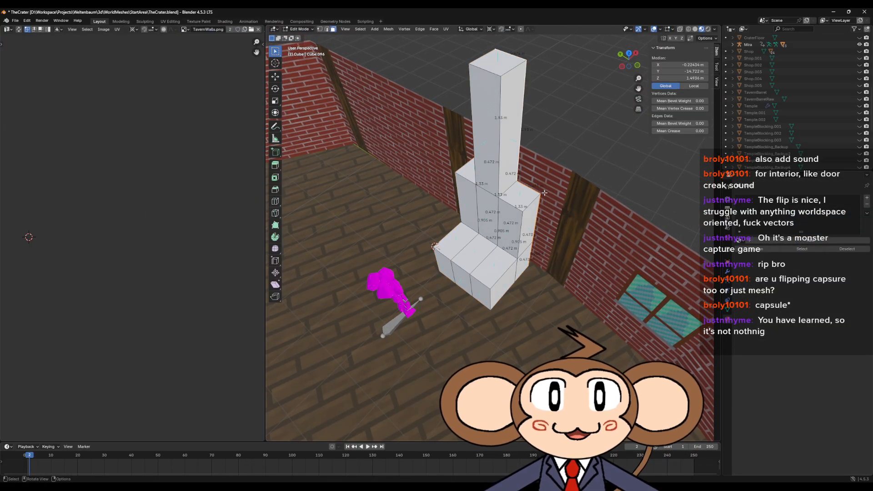
scroll(544, 190, up, 2)
middle_drag(545, 192, 555, 215)
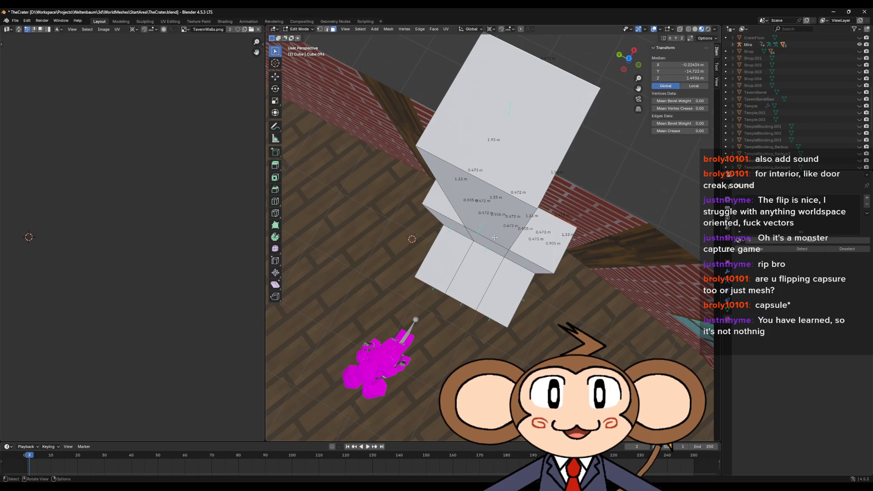
click(528, 126)
middle_drag(528, 126, 459, 167)
key(x)
click(537, 212)
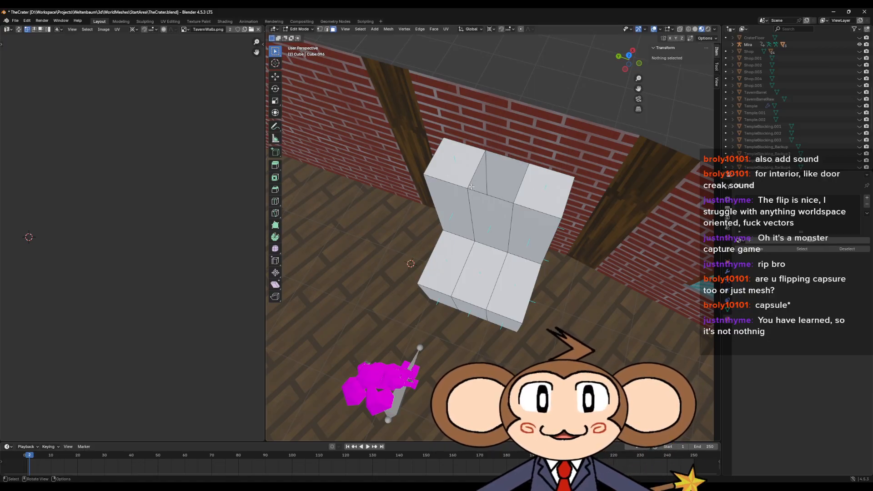
Select the corner vertices around the open gap at the top of the stove's back and snap the 3D cursor to the selection.
click(320, 29)
click(471, 187)
shift+click(490, 153)
shift+click(534, 165)
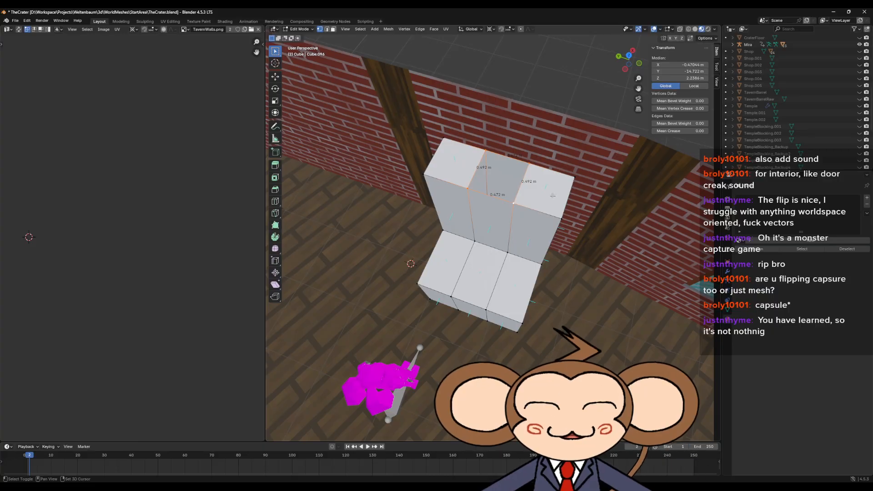
key(shift+s)
click(553, 239)
scroll(501, 182, up, 2)
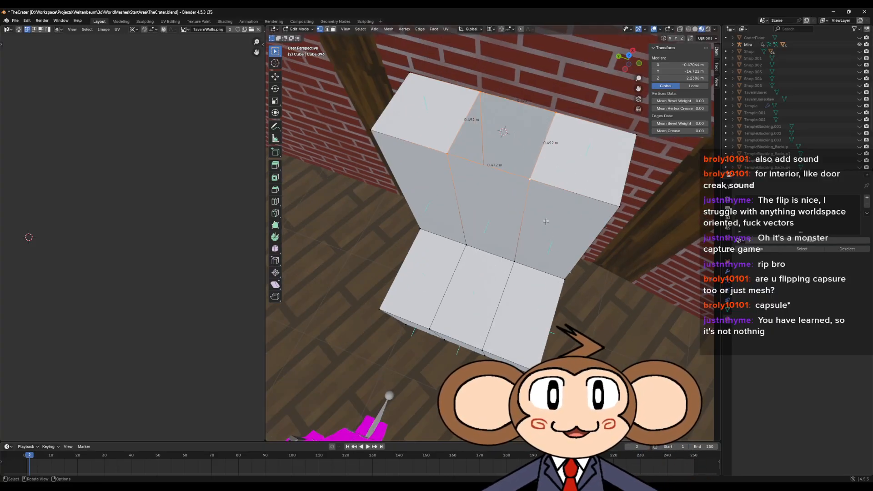
Add a cylinder with 8 vertices at the 3D cursor to serve as the stovepipe.
click(375, 29)
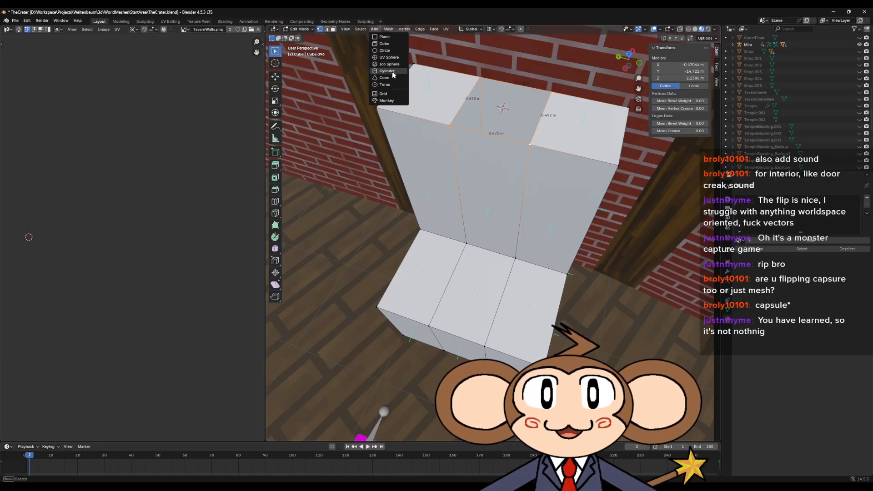
click(391, 71)
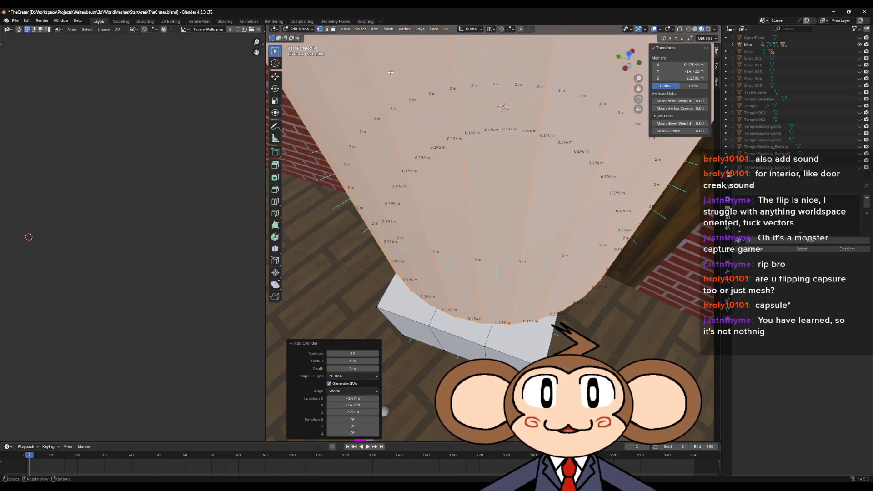
scroll(523, 170, down, 5)
click(371, 354)
text(8)
key(Return)
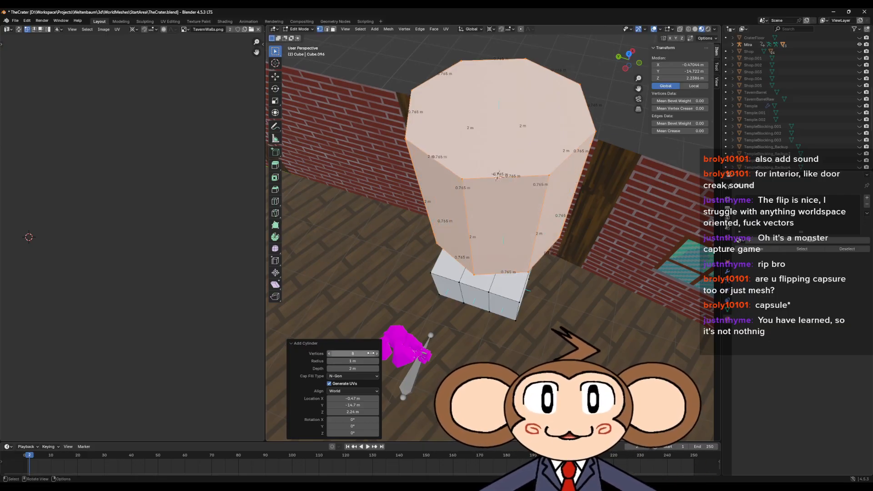
scroll(573, 285, down, 1)
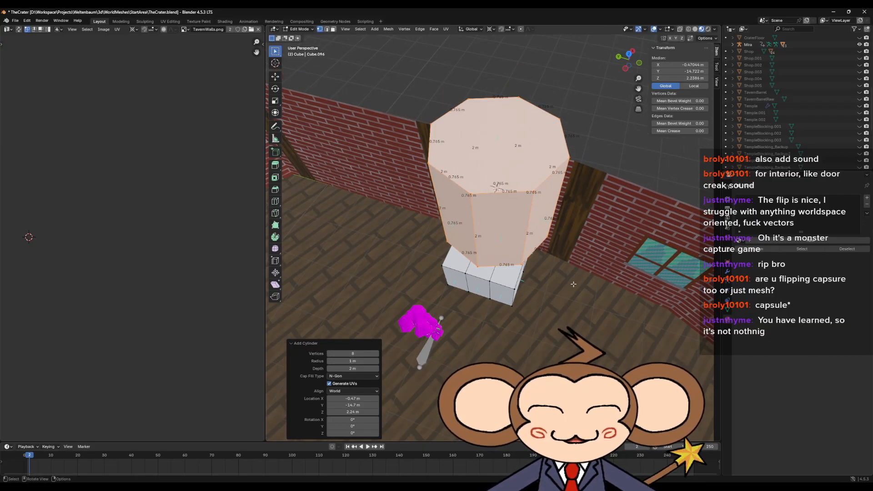
Scale the cylinder to 0.209 on X and Y only so that it fits within the chimney gap.
key(s)
key(shift+z)
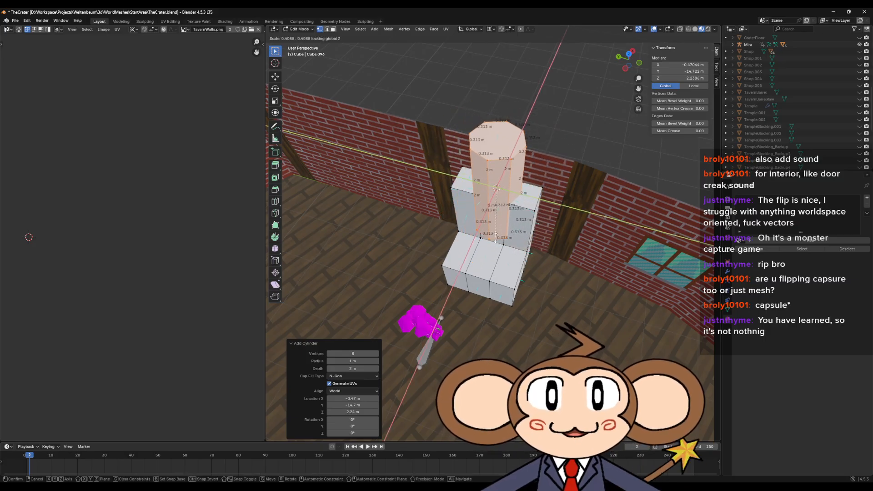
click(505, 212)
middle_drag(505, 212, 531, 246)
scroll(535, 259, up, 2)
middle_drag(539, 275, 538, 242)
Move the stovepipe cylinder up 1 m along Z and check its height against the tavern walls.
key(g)
key(z)
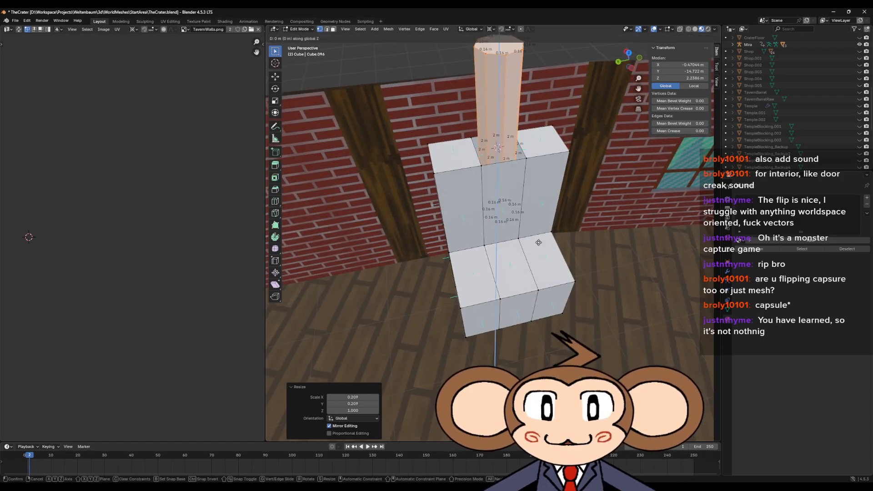
key(1)
key(Return)
scroll(548, 232, down, 4)
middle_drag(548, 232, 468, 201)
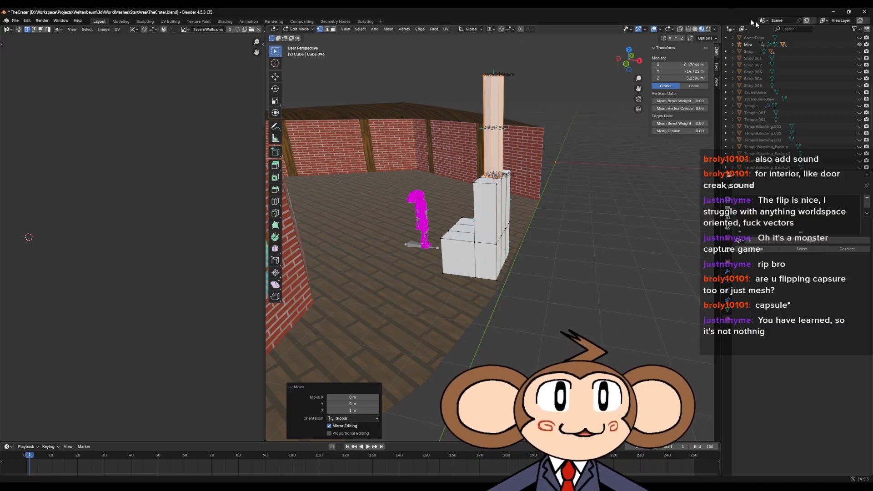
Switch to Unreal, play the Main level and travel through the world map to the hexagonal island level.
click(834, 12)
click(169, 33)
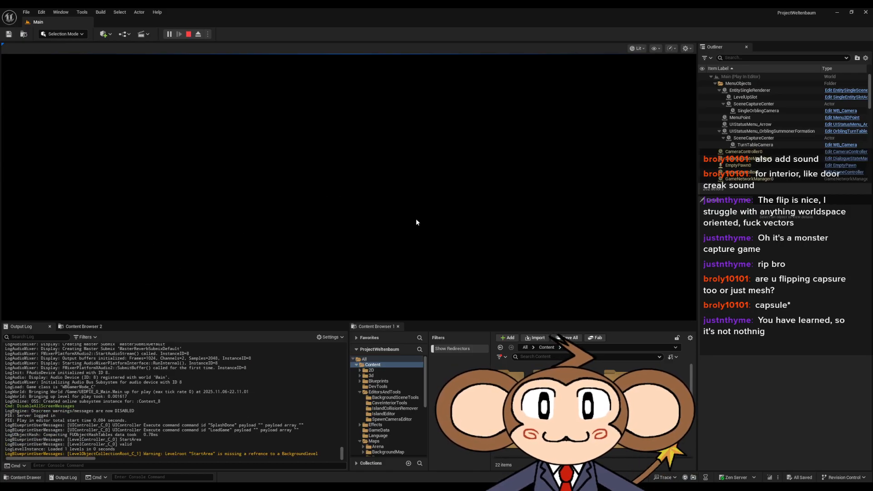
key(d)
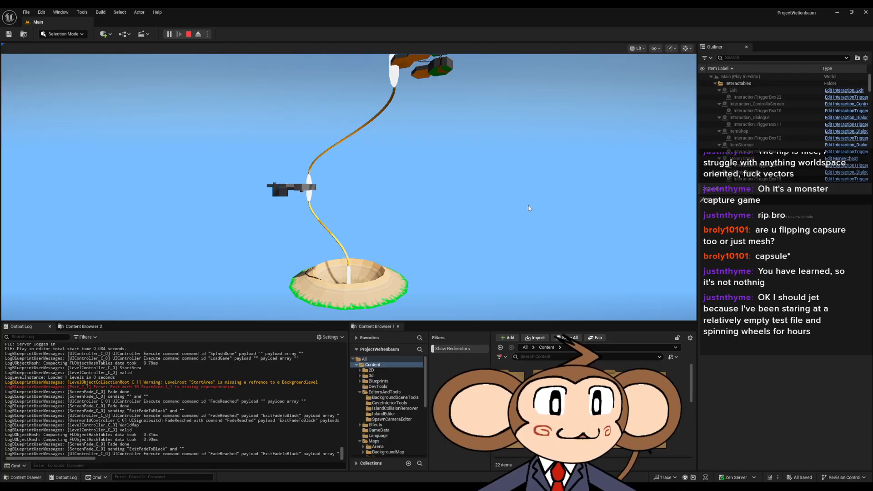
click(452, 211)
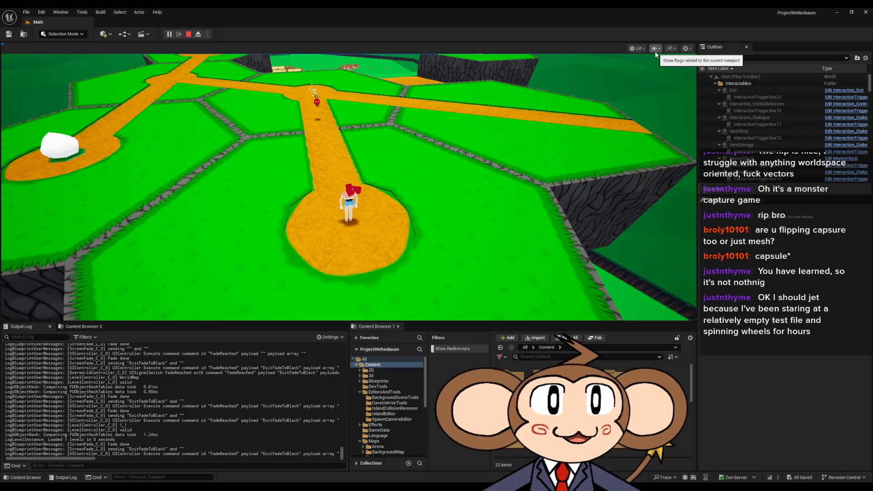
Turn on collision display and run the character along the island's dirt paths and over its edge to examine the path boundaries.
click(656, 48)
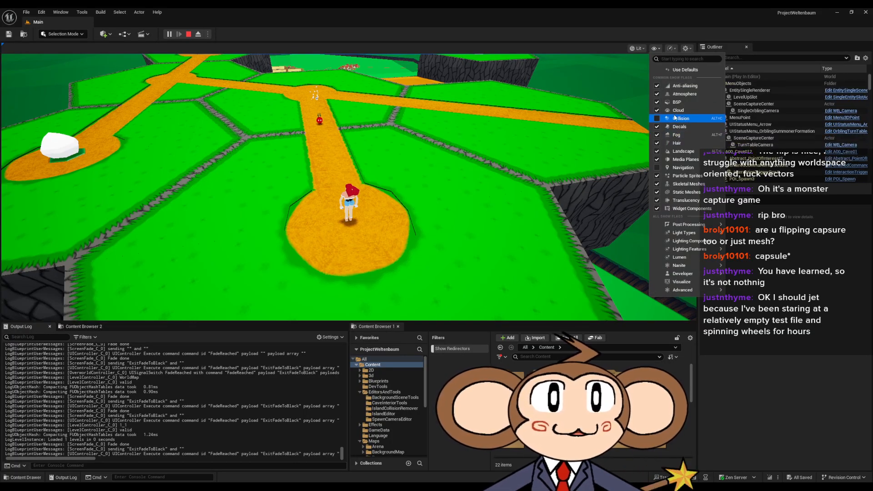
click(657, 118)
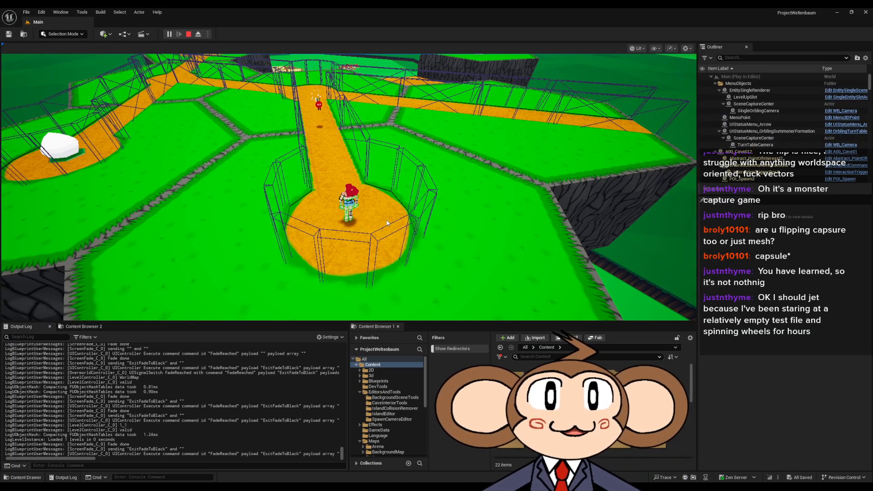
key(w)
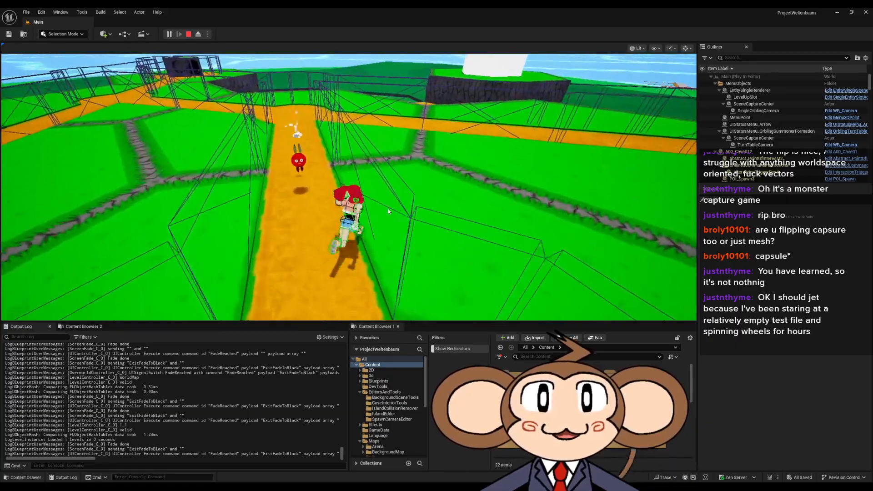
key(w)
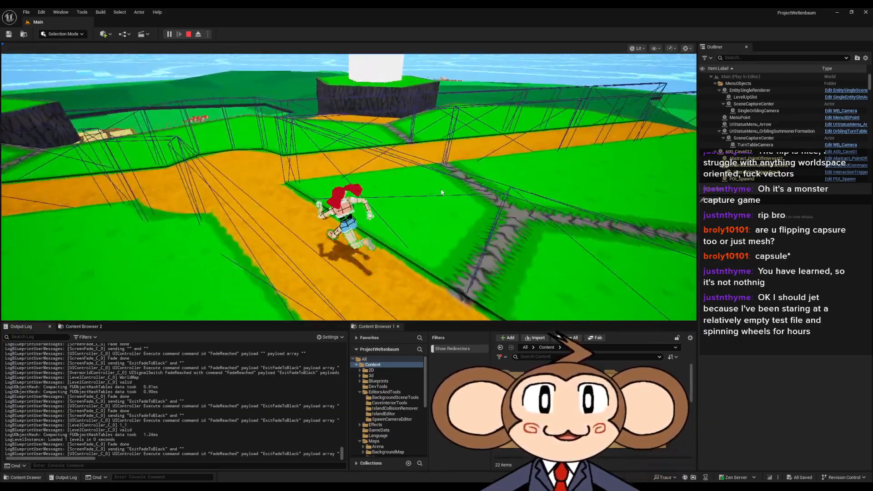
click(535, 142)
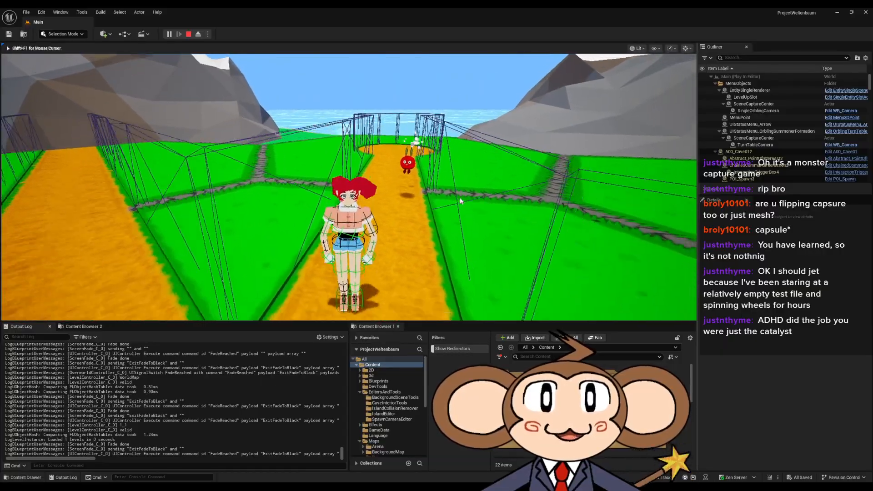
key(a)
key(w)
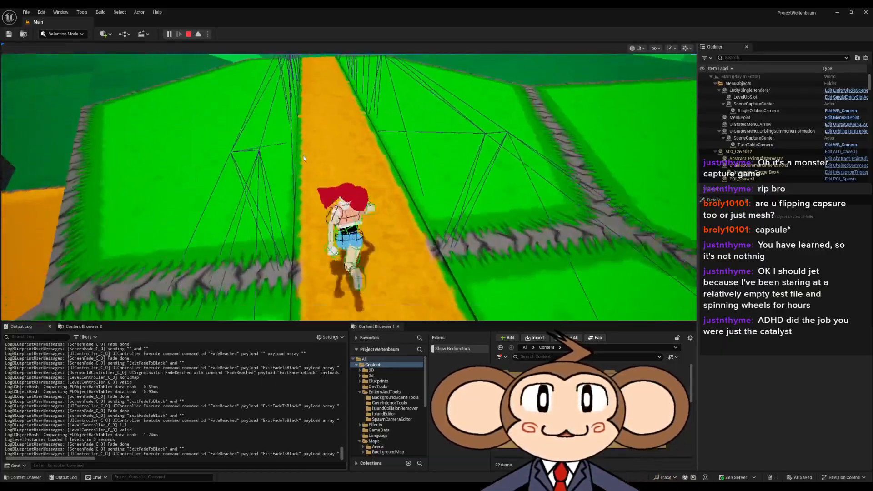
key(a)
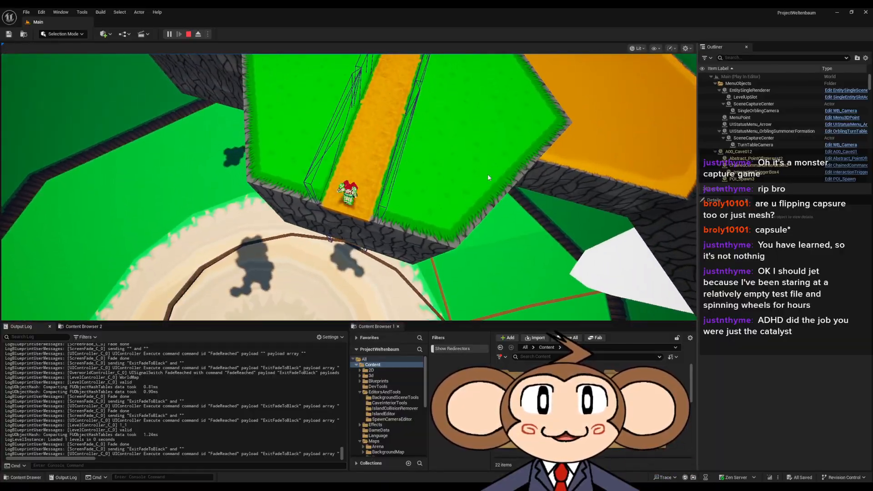
key(s)
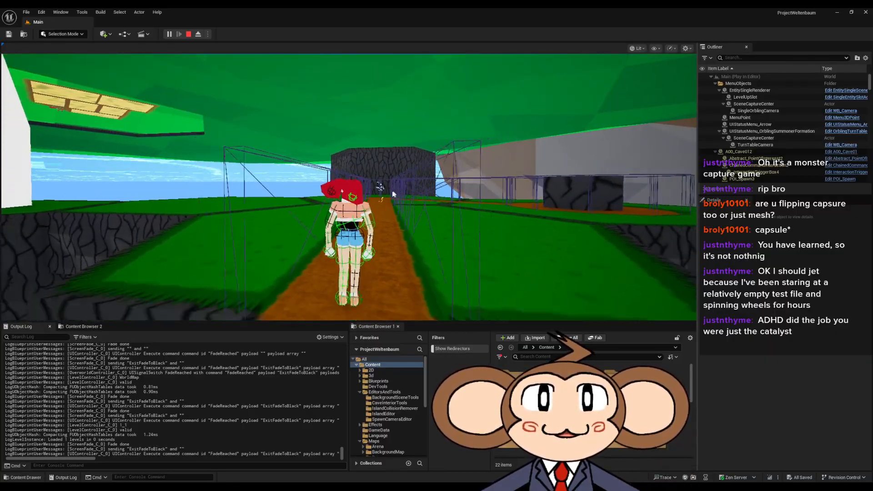
Eject from the player character and turn on collision display in the detached viewport to view the upside-down side of the island.
click(198, 34)
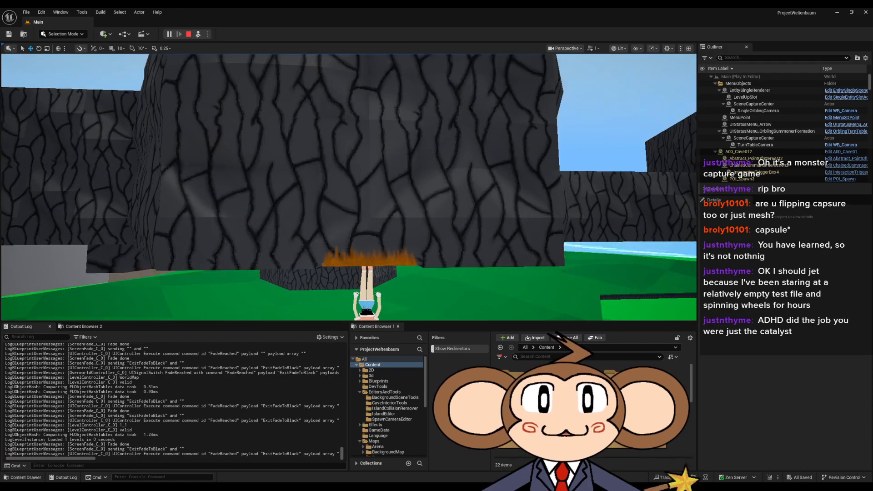
right_drag(472, 166, 498, 143)
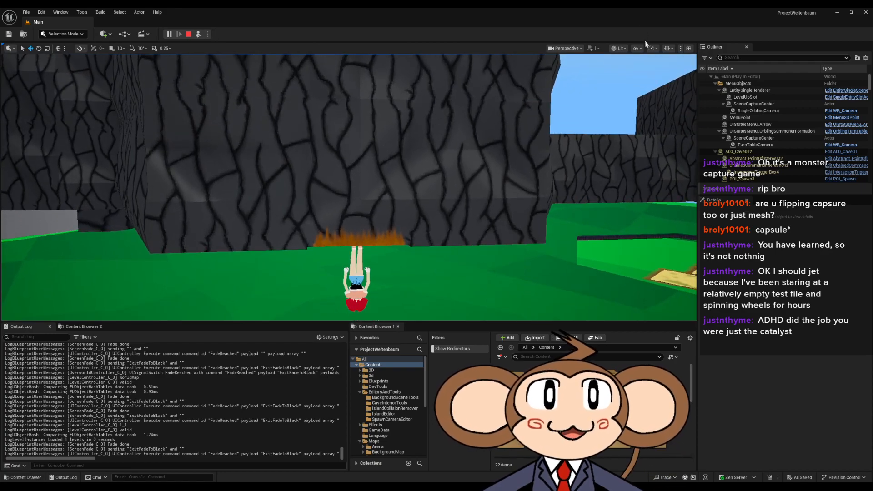
click(646, 140)
mouse_move(455, 182)
right_down()
mouse_move(409, 218)
mouse_move(457, 220)
mouse_move(482, 237)
mouse_move(480, 191)
mouse_move(504, 227)
mouse_move(514, 200)
mouse_move(494, 200)
mouse_move(491, 150)
right_up()
click(198, 34)
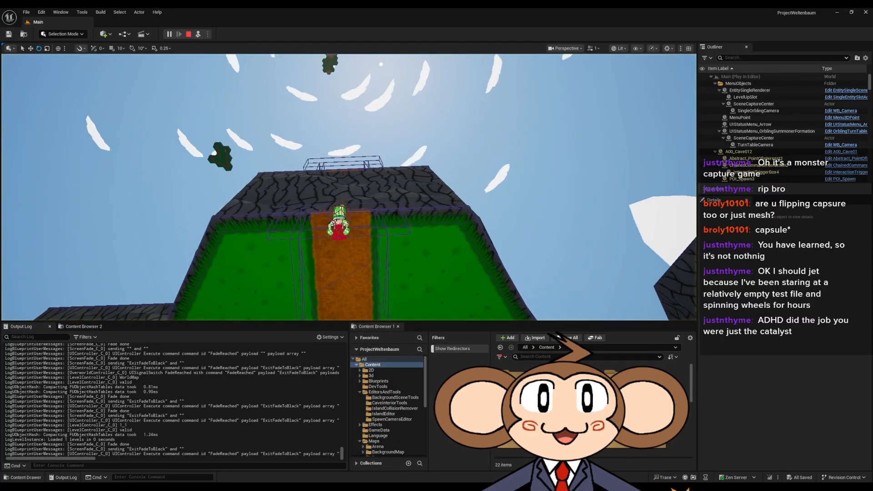
Follow the island's edge and fly beneath it to examine the collision walls around the underside paths.
key(w)
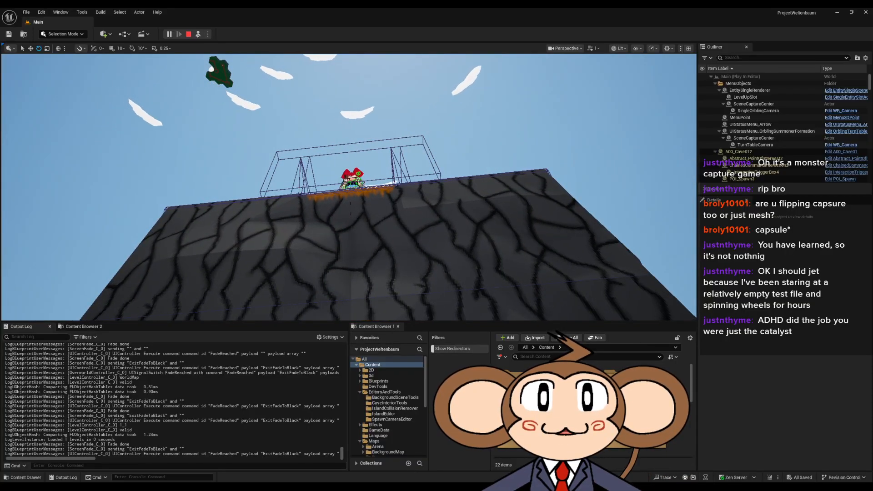
key(w)
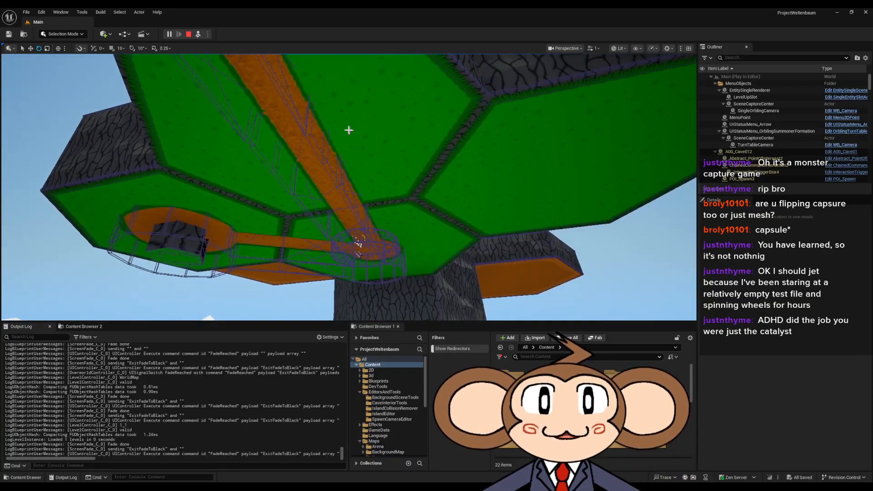
key(w)
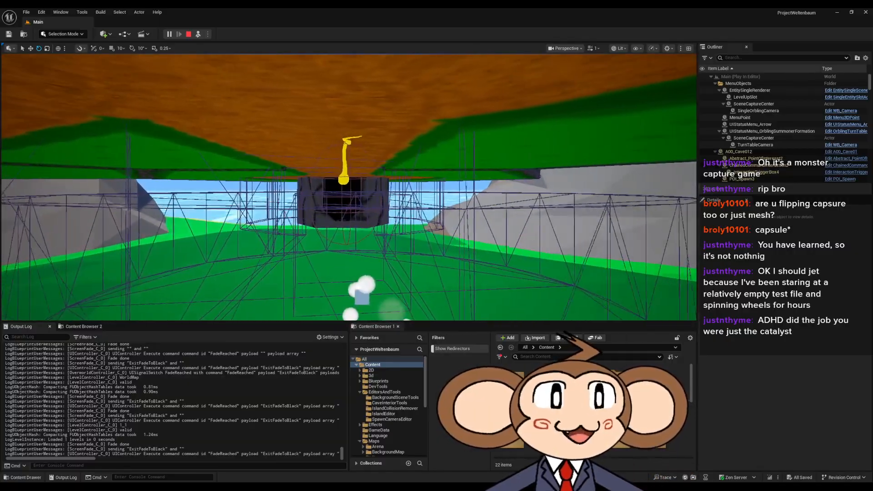
key(w)
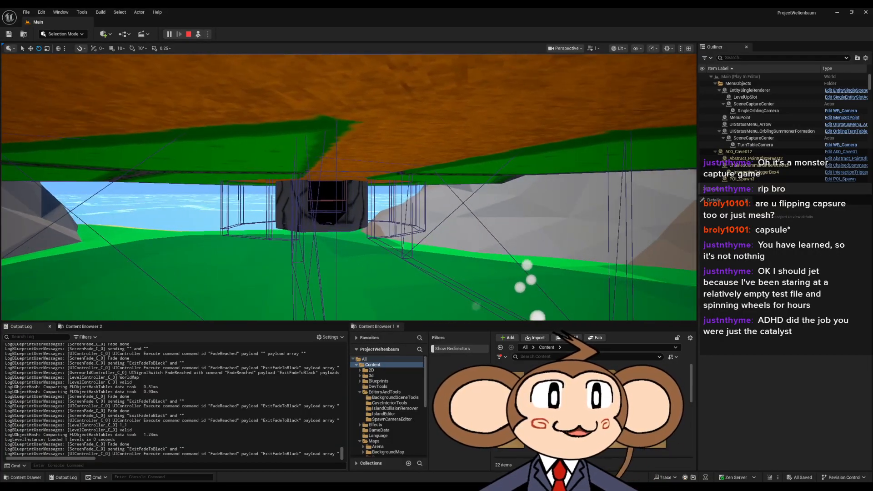
key(w)
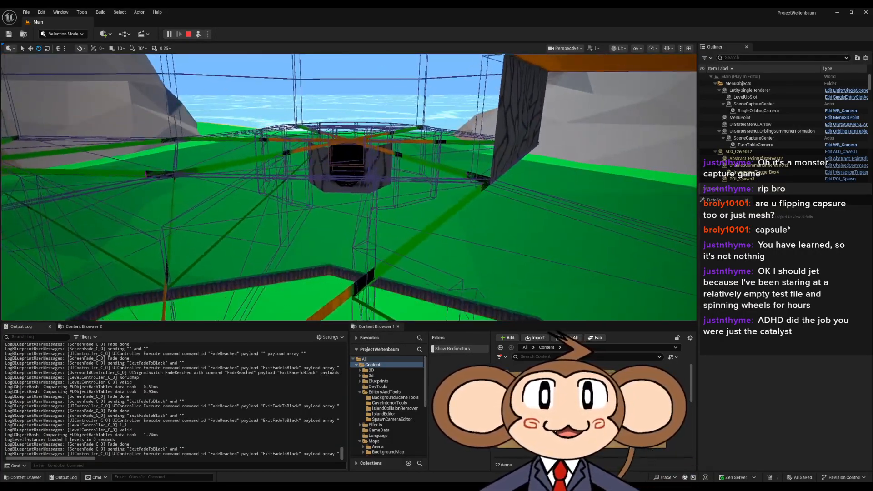
key(w)
Show the navigation mesh and inspect its coverage of the island's paths from above and below.
right_drag(346, 129, 368, 251)
key(s)
key(p)
key(w)
key(w)
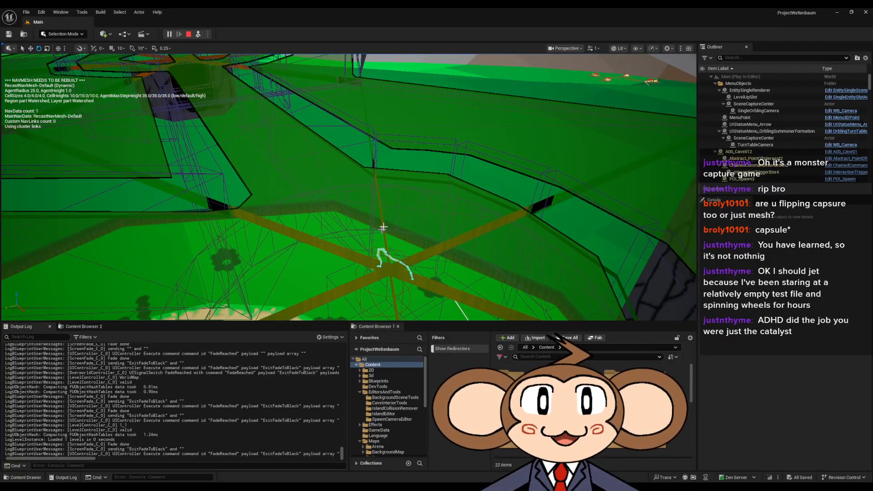
right_drag(354, 194, 277, 167)
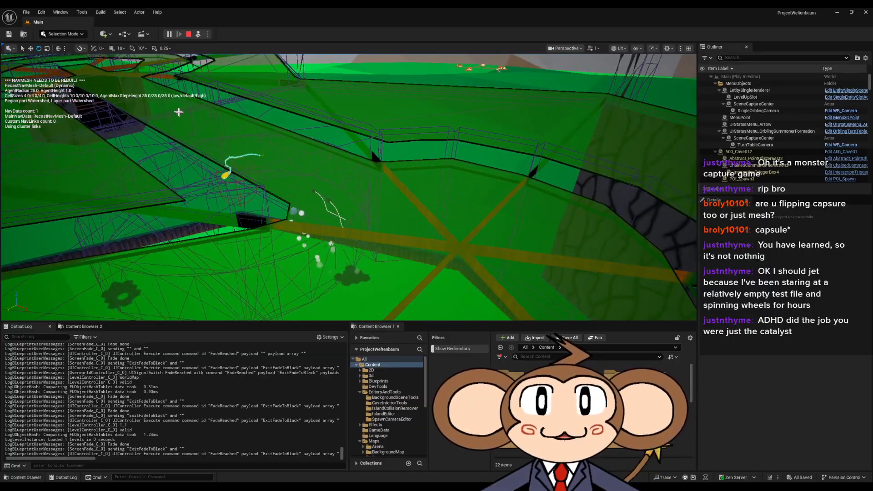
right_drag(359, 215, 337, 253)
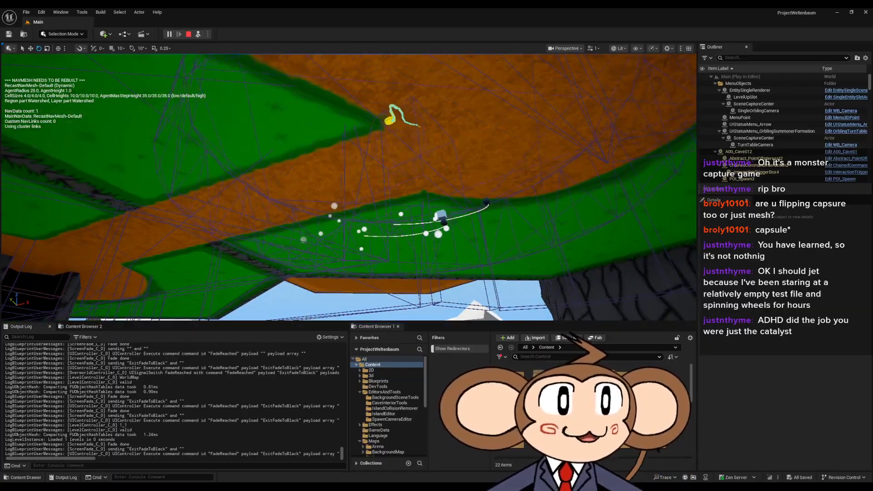
right_drag(379, 155, 389, 162)
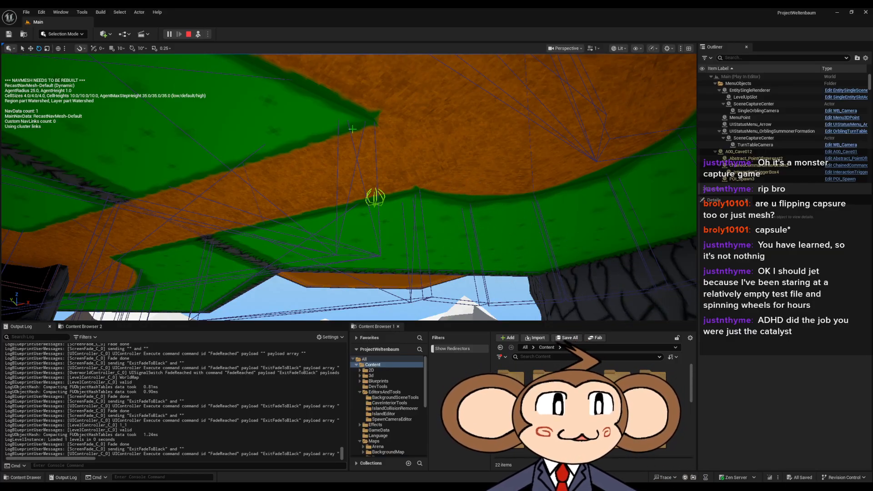
Bring the view back to the character at the island's edge, stop the play session and switch to Blender.
right_drag(347, 187, 440, 284)
key(e)
key(e)
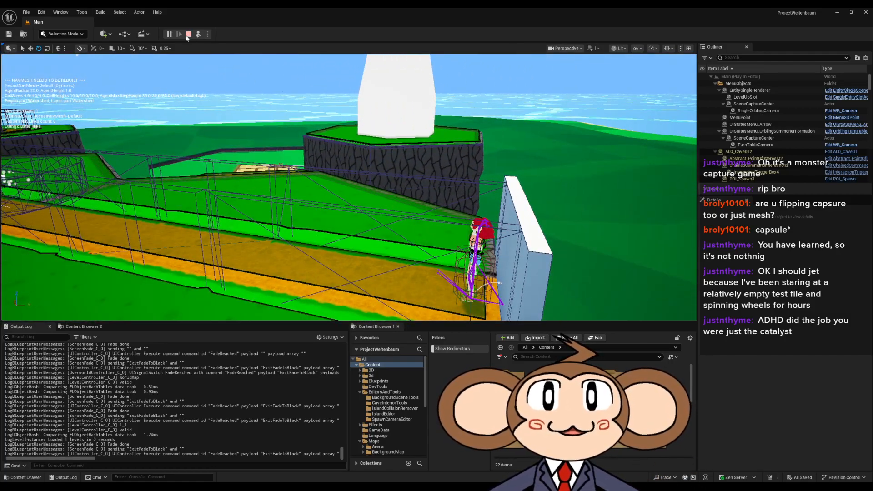
click(188, 34)
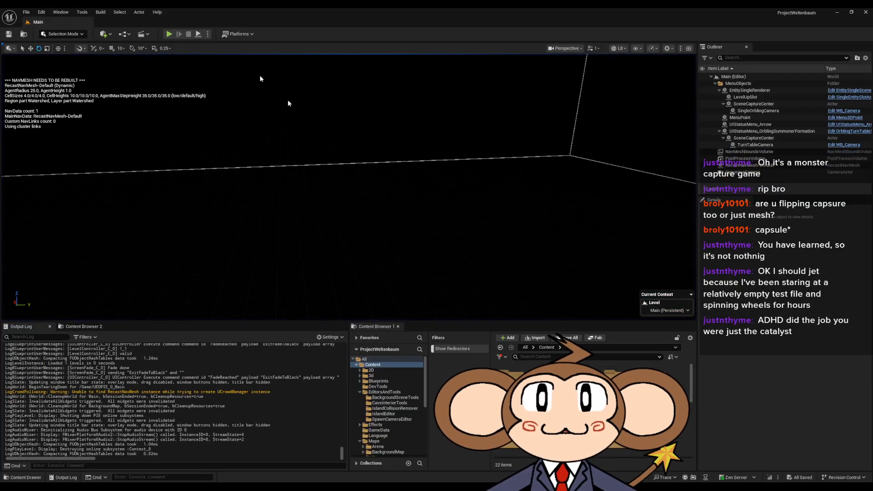
mouse_move(178, 489)
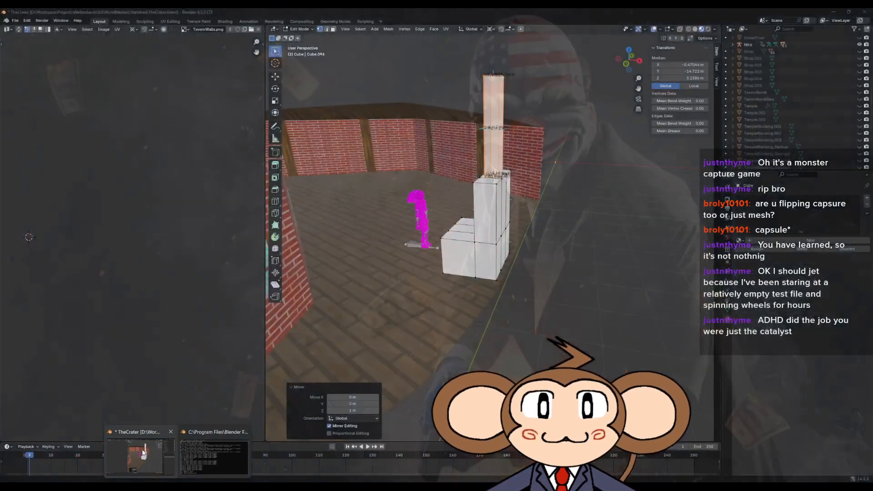
Bring up TheCrater in Blender and fill a triangle between the stove top's front edge and the pipe's nearest base vertex.
click(162, 447)
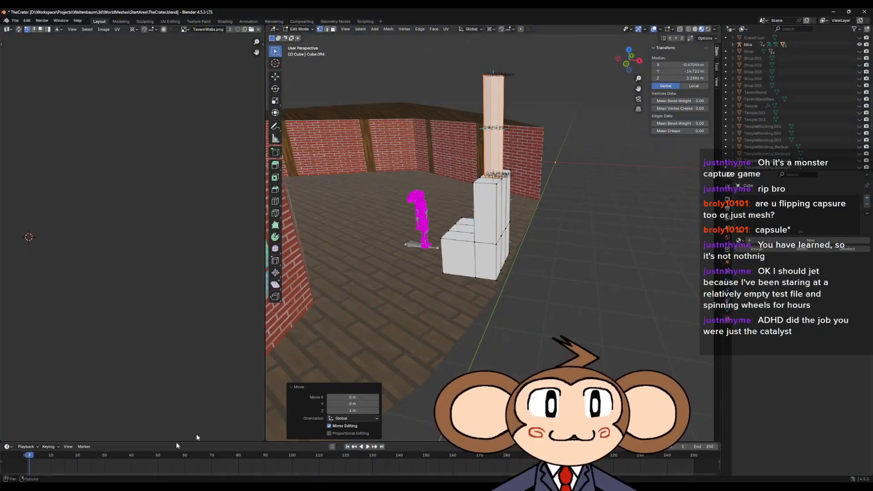
right_click(514, 249)
mouse_move(578, 248)
middle_down()
mouse_move(585, 266)
mouse_move(569, 296)
mouse_move(575, 263)
middle_up()
scroll(584, 266, up, 2)
scroll(575, 263, up, 1)
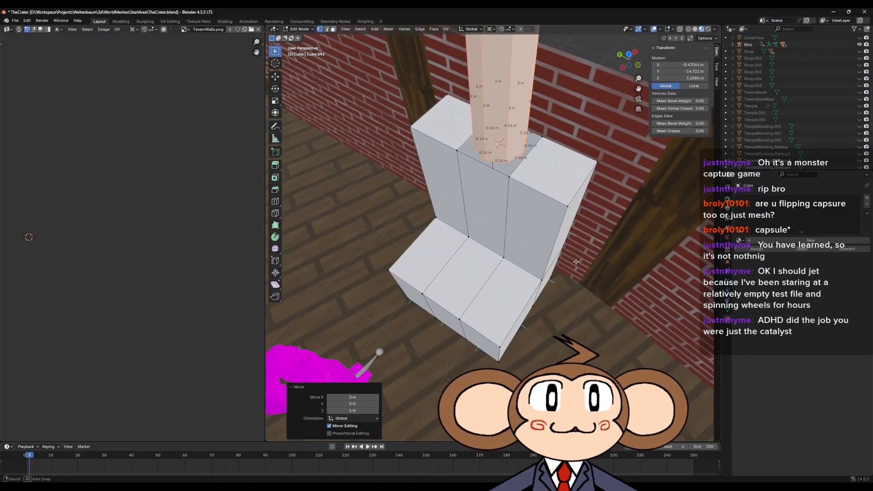
shift+middle_drag(561, 235, 562, 263)
scroll(546, 282, up, 2)
click(498, 298)
middle_drag(498, 298, 469, 273)
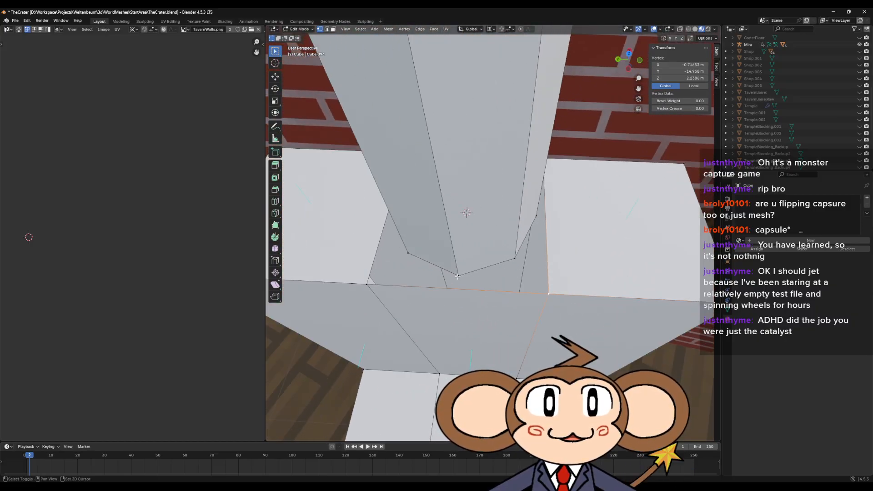
shift+click(550, 293)
click(547, 292)
shift+click(459, 275)
shift+click(365, 284)
key(f)
Fill the adjoining corner triangle between the pipe's base and the front corner of the stove-top opening.
click(457, 276)
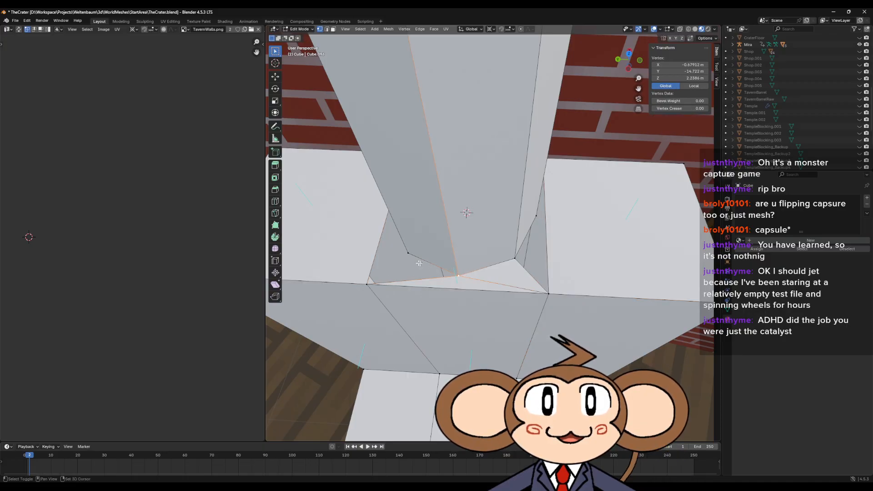
shift+click(409, 254)
shift+click(369, 282)
key(f)
Fill the triangular gaps between the pipe's base and the next side of the stove-top opening.
middle_drag(388, 284, 522, 243)
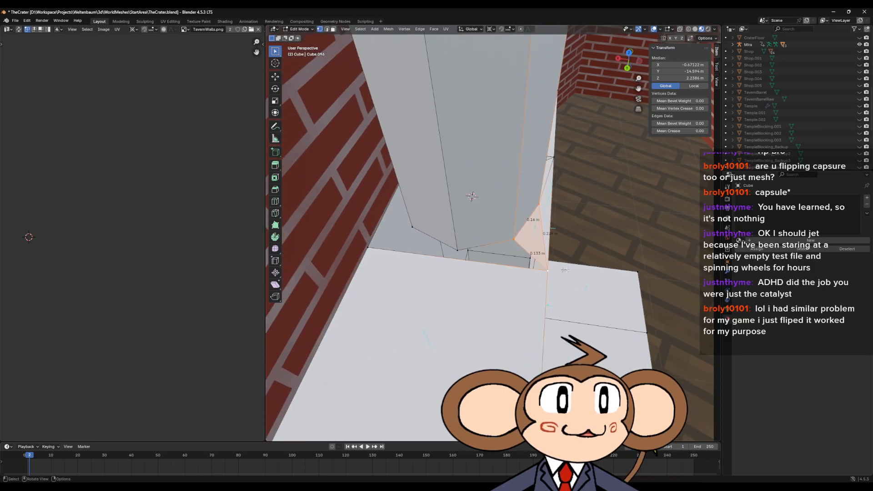
click(515, 241)
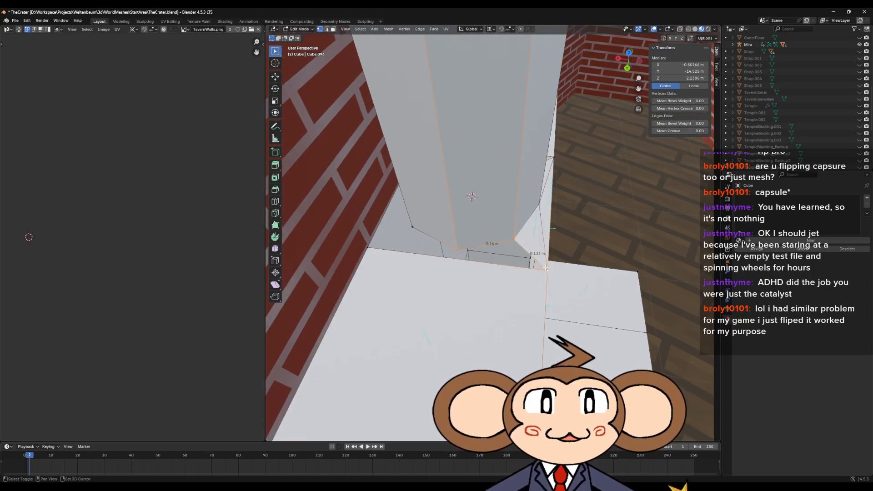
click(427, 241)
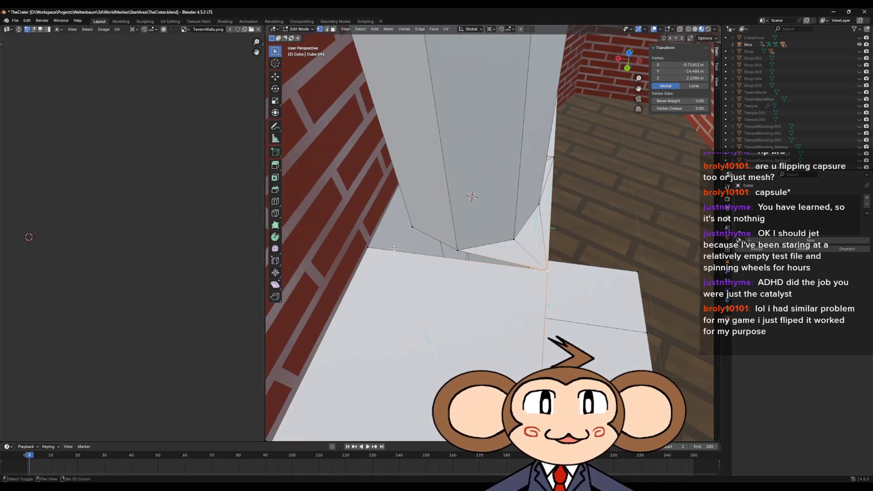
click(458, 250)
shift+click(412, 227)
shift+click(369, 247)
Close the gap along the wall side of the stove-top opening with triangles running to the pipe's base vertices.
middle_drag(370, 247, 466, 252)
click(485, 356)
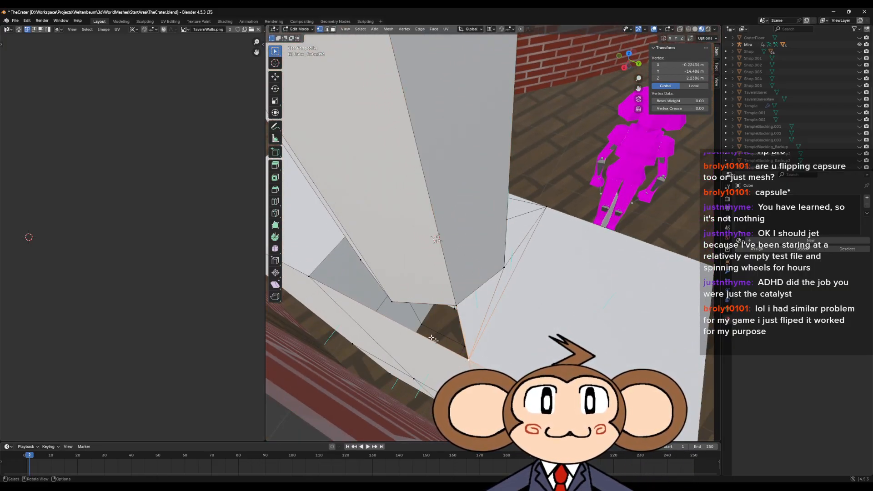
shift+click(323, 273)
click(393, 301)
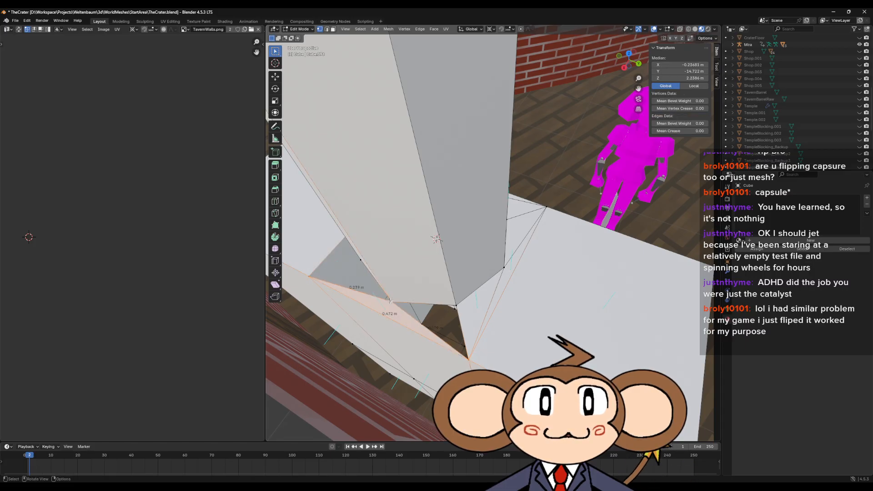
shift+click(456, 308)
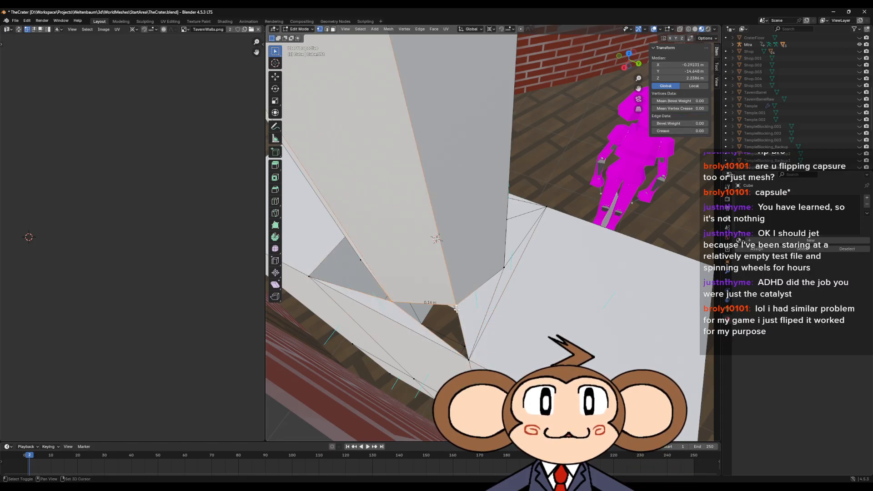
click(470, 356)
Fill the last side and remaining corners between the stove-top opening and the pipe's base.
middle_drag(471, 356, 519, 360)
shift+click(453, 363)
click(557, 387)
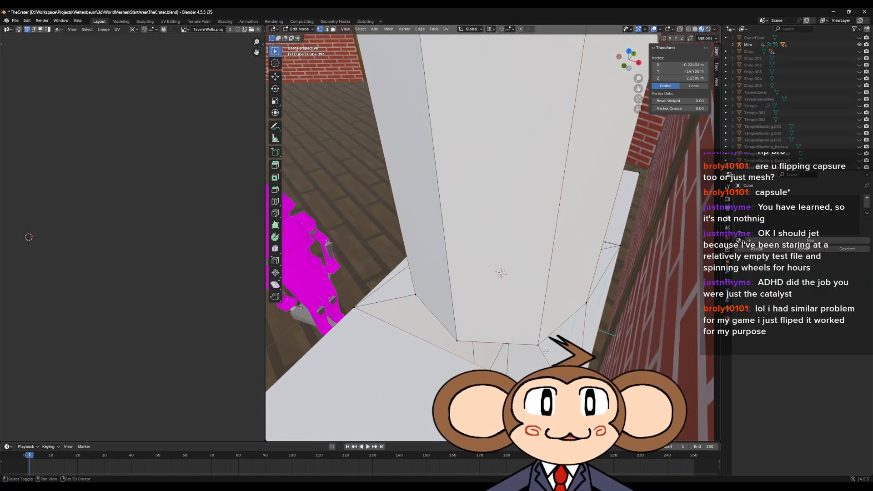
shift+click(505, 347)
click(459, 341)
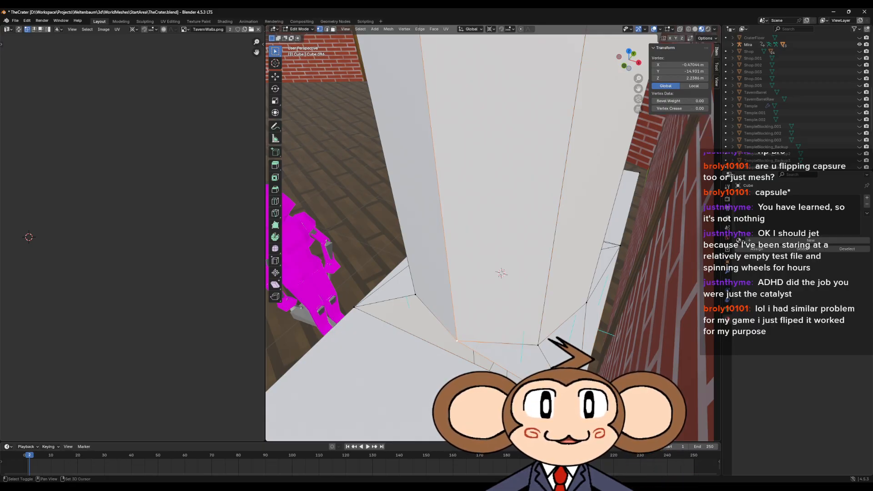
click(353, 309)
shift+click(414, 295)
Delete all the faces on the underside of the stove.
middle_drag(511, 423, 520, 289)
scroll(519, 293, down, 6)
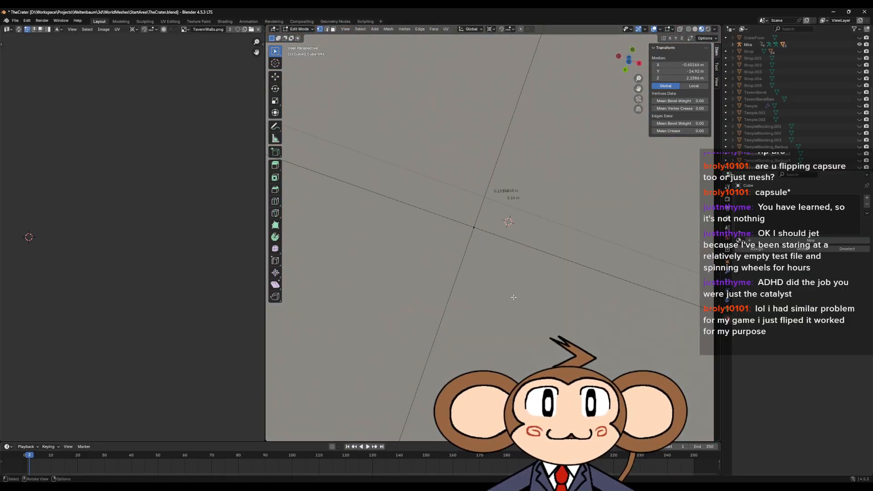
scroll(514, 297, down, 4)
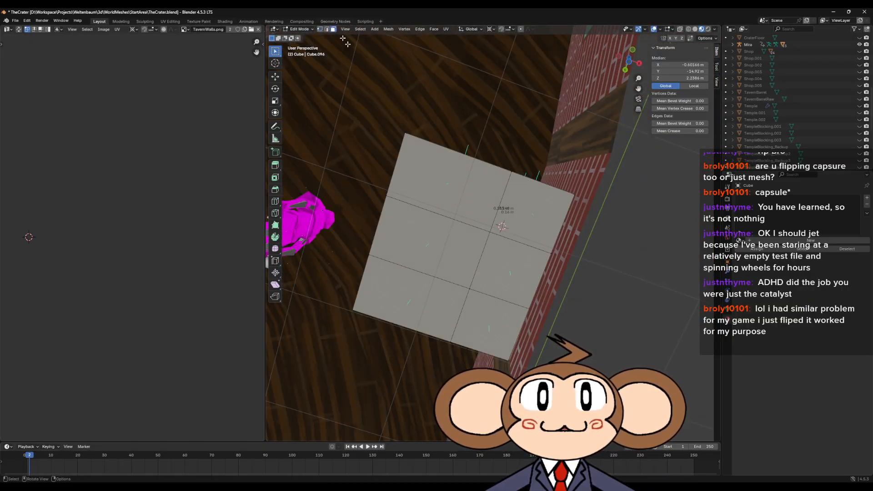
drag(439, 221, 496, 297)
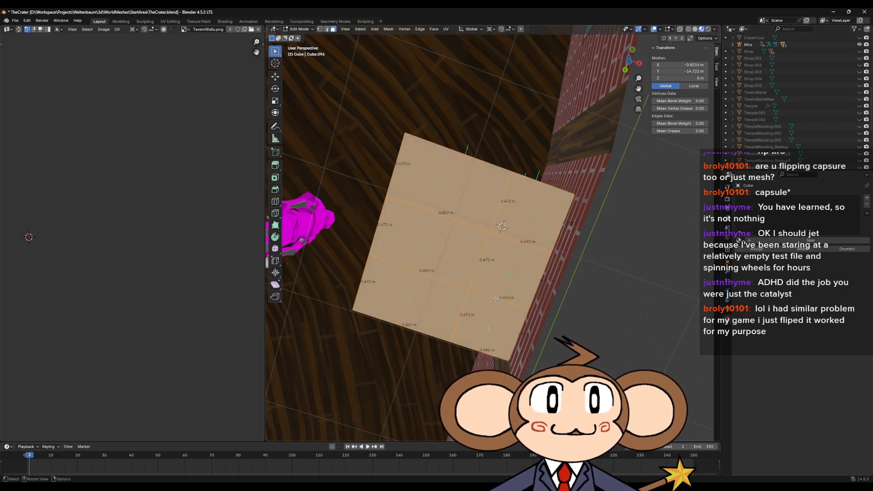
key(x)
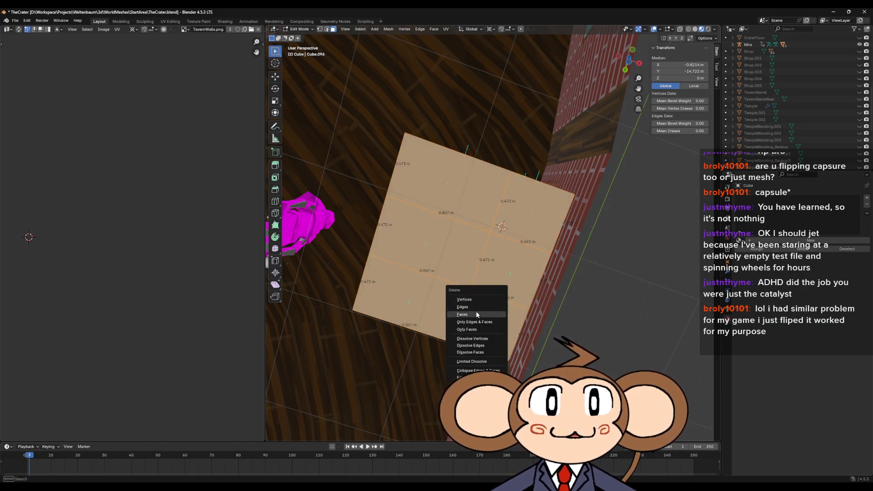
click(471, 315)
Show the Temple object for reference and delete the chimney pipe's top face to leave it open.
middle_drag(471, 314, 484, 142)
click(504, 152)
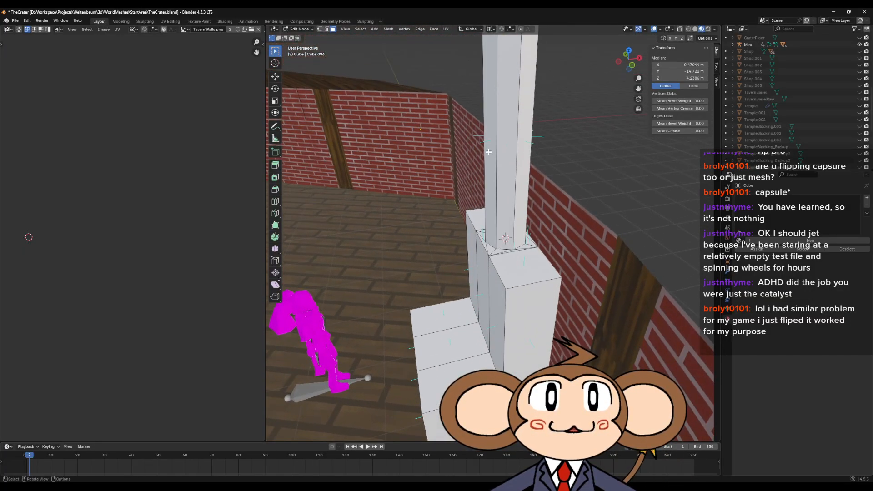
scroll(483, 142, down, 6)
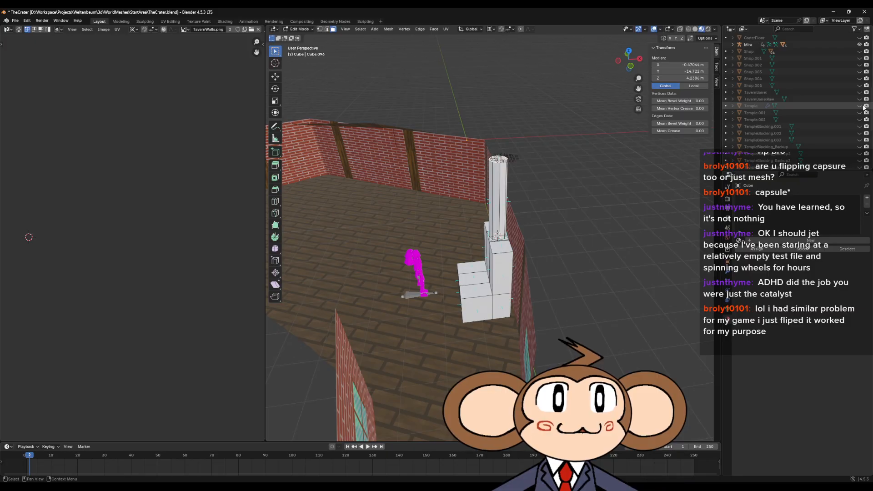
click(861, 107)
scroll(599, 213, down, 6)
middle_drag(598, 212, 567, 219)
scroll(559, 194, up, 5)
scroll(579, 189, up, 2)
scroll(569, 246, up, 2)
middle_drag(525, 192, 514, 210)
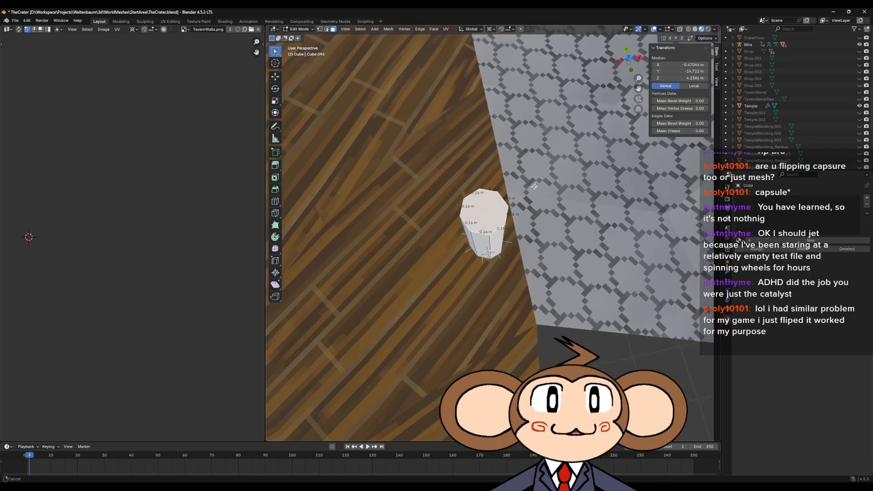
scroll(514, 209, up, 2)
key(x)
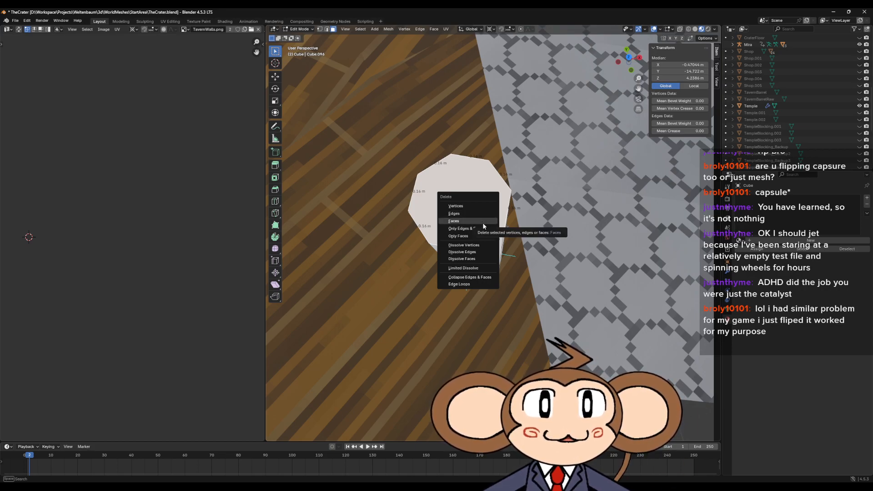
click(482, 221)
middle_drag(482, 221, 486, 161)
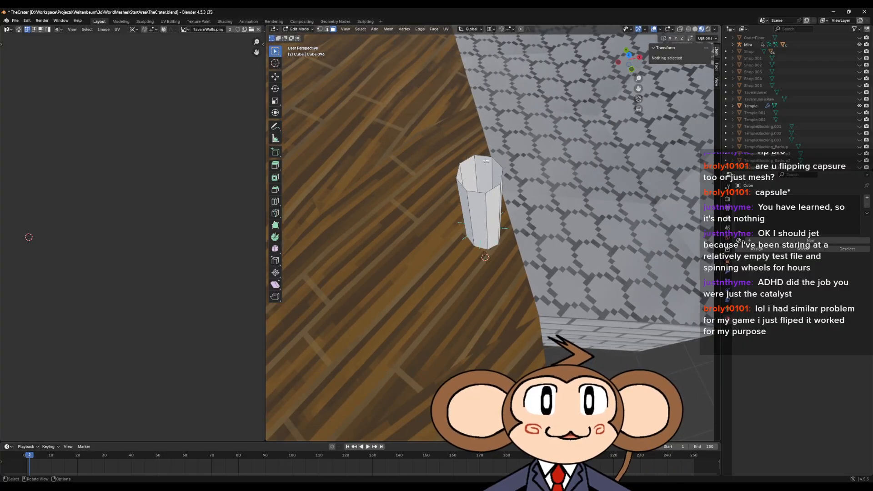
Raise the pipe's open top edge loop by about 0.59 m along the Z axis.
click(463, 180)
middle_drag(529, 235, 506, 239)
scroll(504, 259, up, 4)
alt+click(434, 232)
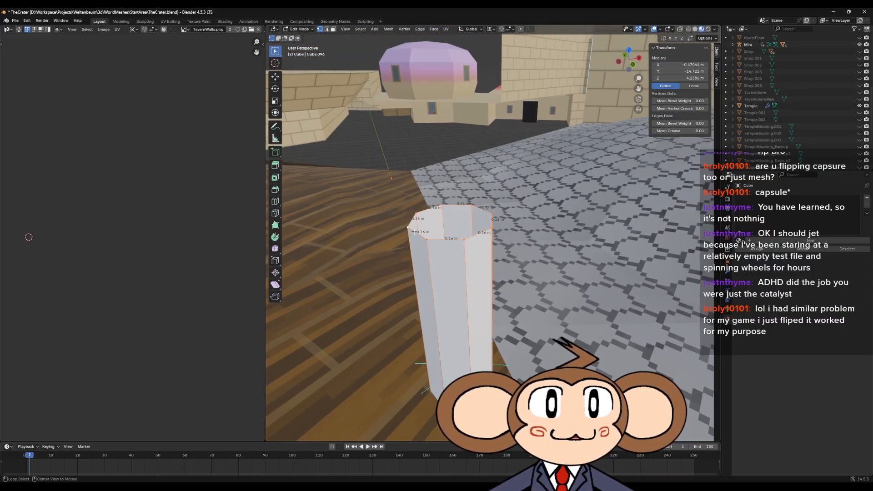
key(g)
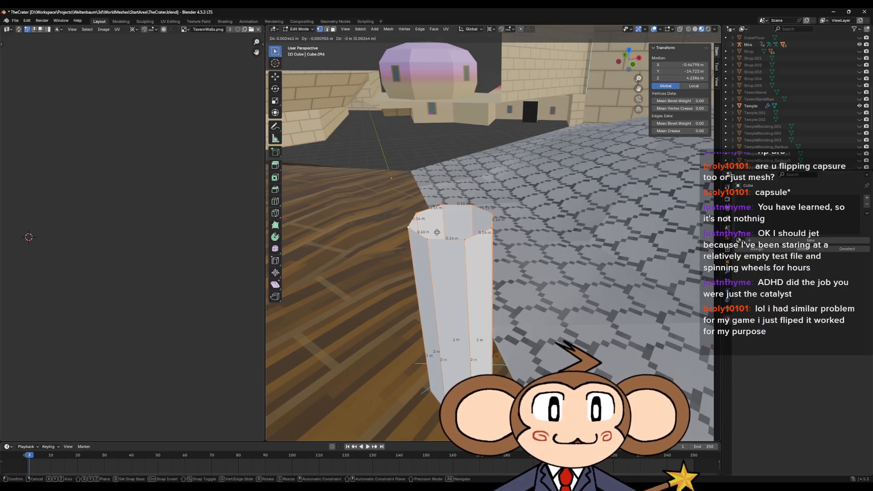
key(z)
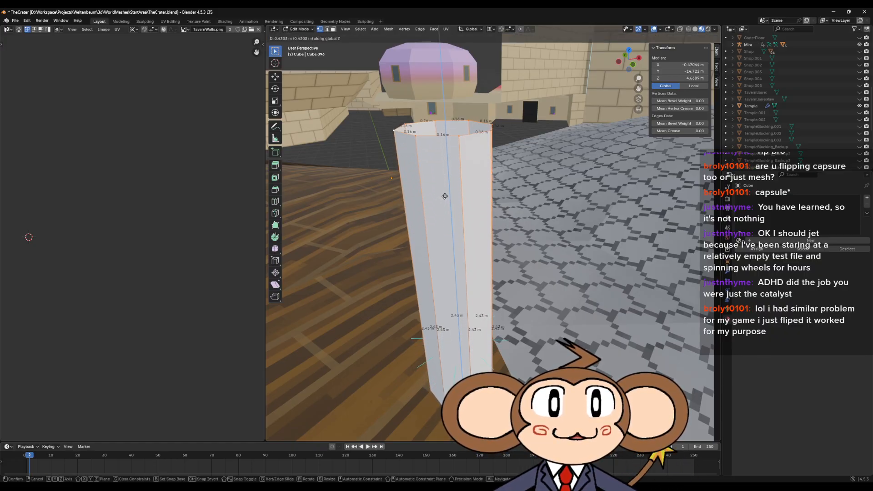
click(444, 201)
Examine the chimney's height and position above the tavern roof, from close up and across the surrounding buildings.
scroll(500, 219, down, 4)
mouse_move(500, 218)
middle_down()
mouse_move(552, 222)
mouse_move(487, 187)
mouse_move(511, 209)
mouse_move(511, 228)
middle_up()
scroll(487, 187, up, 5)
scroll(511, 227, up, 4)
shift+middle_drag(427, 238, 506, 247)
scroll(523, 246, up, 3)
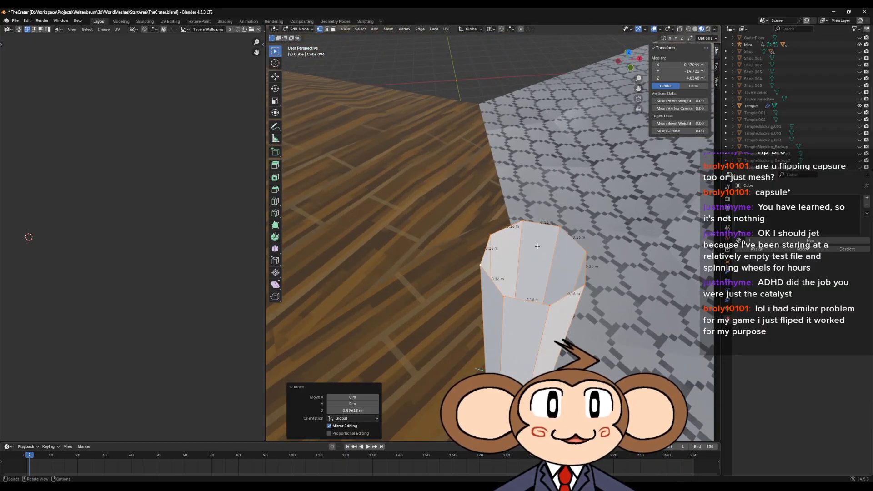
middle_drag(597, 186, 504, 265)
scroll(504, 264, down, 3)
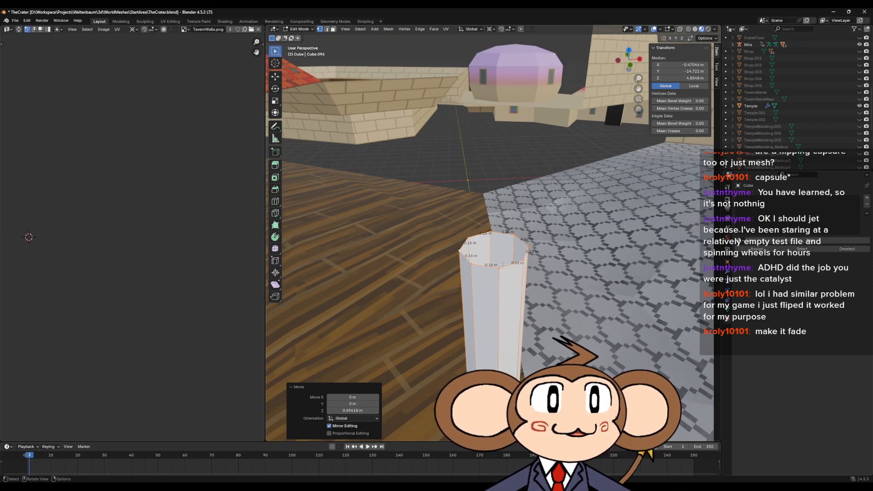
right_click(498, 262)
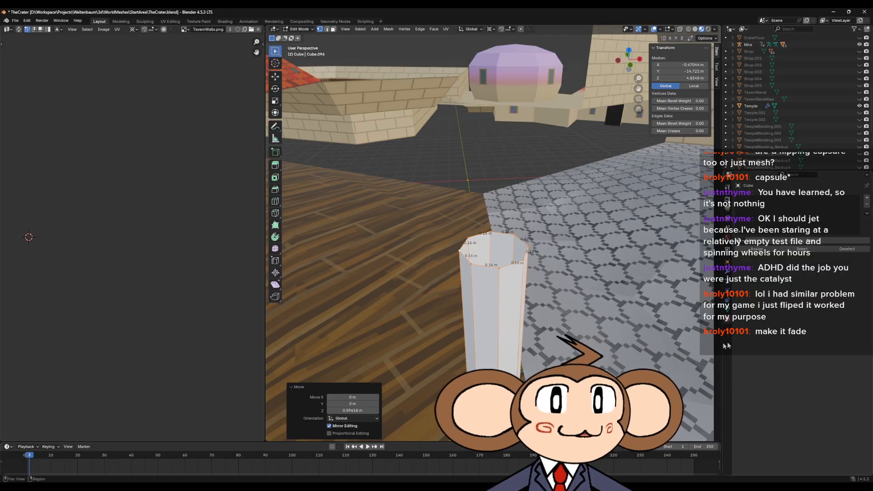
scroll(499, 296, down, 12)
middle_drag(499, 295, 494, 226)
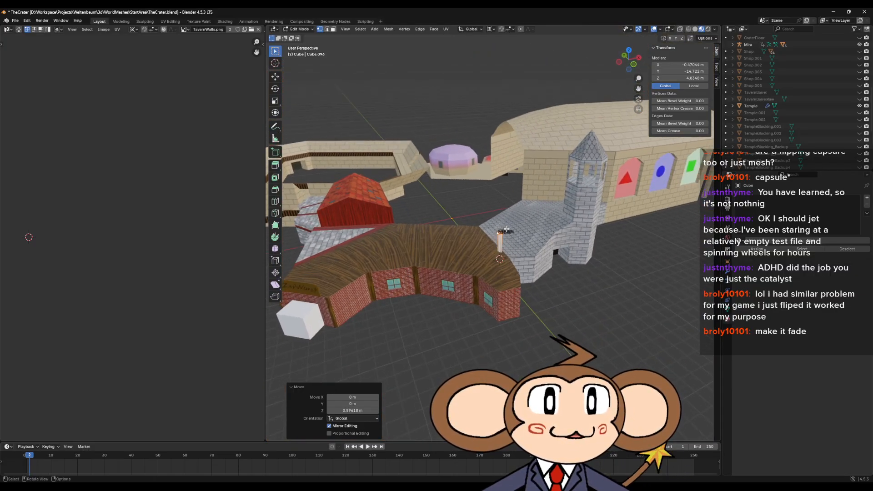
scroll(516, 269, up, 3)
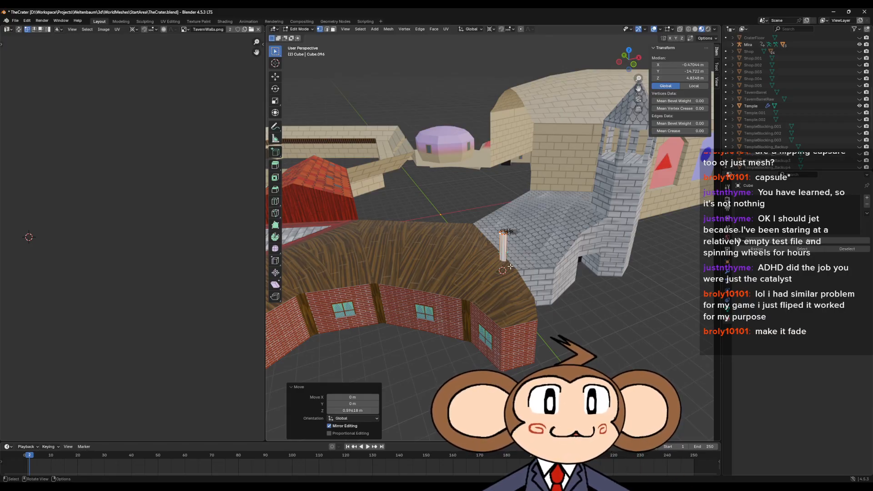
scroll(495, 246, up, 2)
middle_drag(501, 254, 495, 277)
scroll(495, 280, up, 2)
middle_drag(493, 325, 544, 255)
scroll(577, 291, down, 5)
Hide the Temple object and inspect the stove and the pipe's open rim from inside and above the tavern.
click(859, 106)
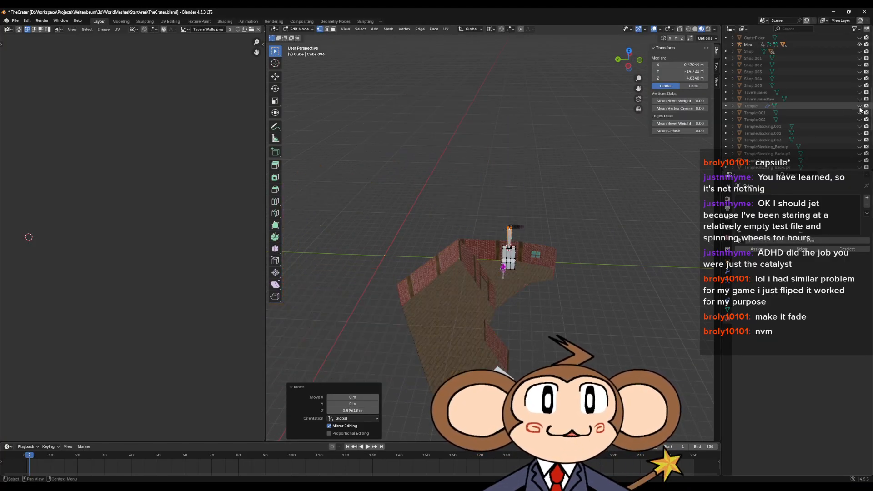
scroll(567, 312, up, 3)
middle_drag(584, 310, 587, 292)
middle_drag(524, 234, 561, 287)
scroll(510, 316, up, 8)
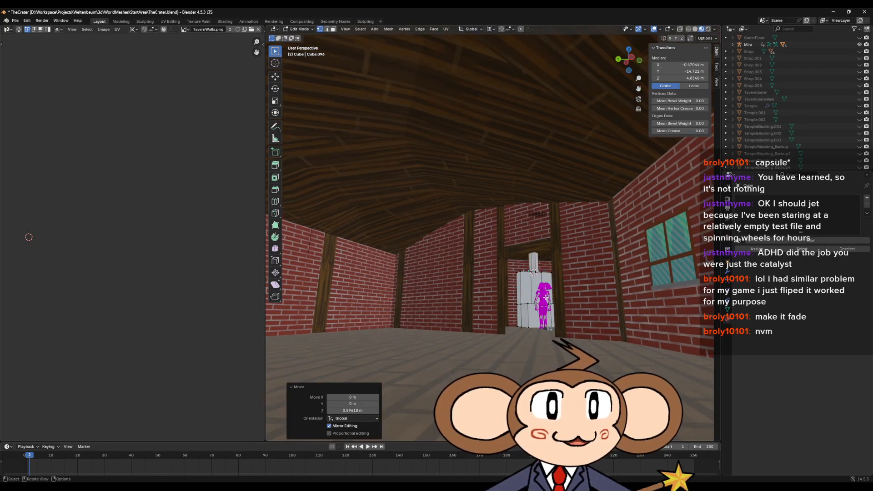
scroll(553, 298, down, 8)
middle_drag(545, 292, 540, 287)
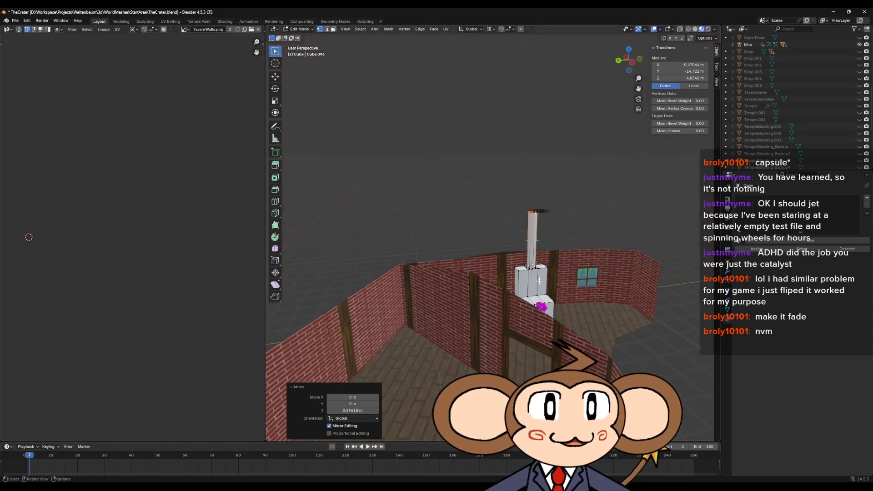
middle_drag(635, 277, 591, 294)
scroll(623, 309, down, 2)
scroll(589, 295, up, 7)
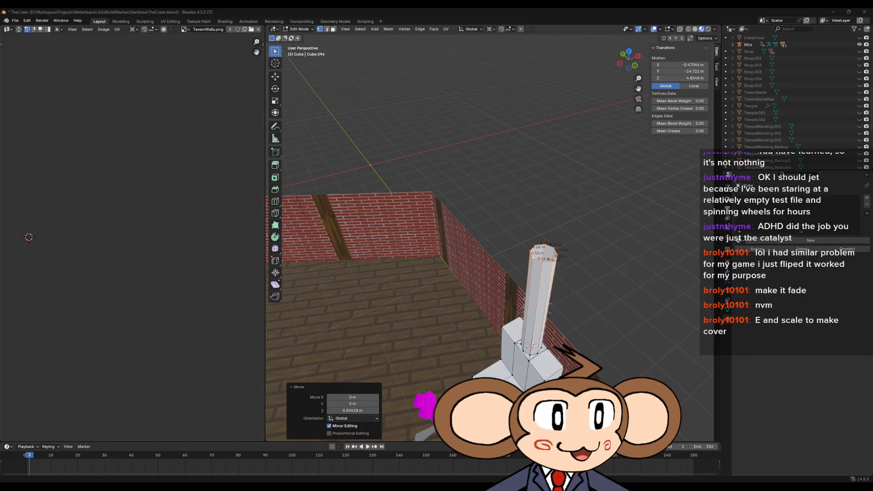
scroll(538, 232, up, 3)
middle_drag(607, 244, 538, 201)
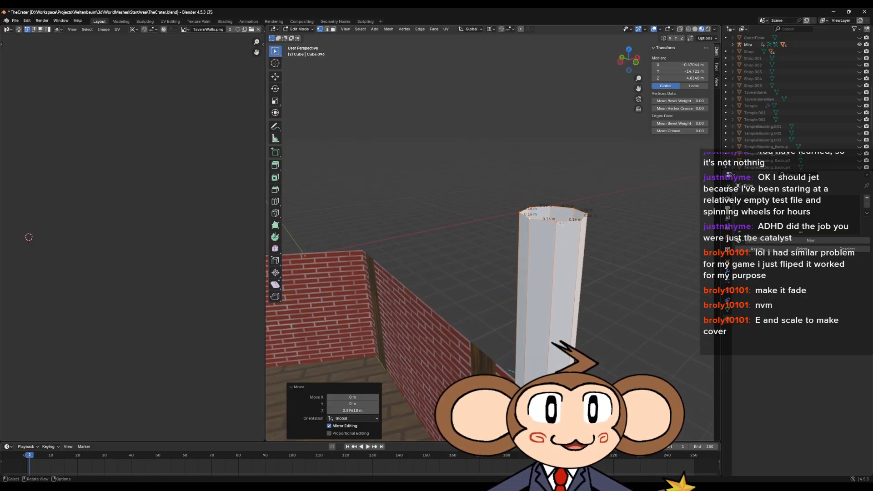
middle_drag(575, 222, 573, 234)
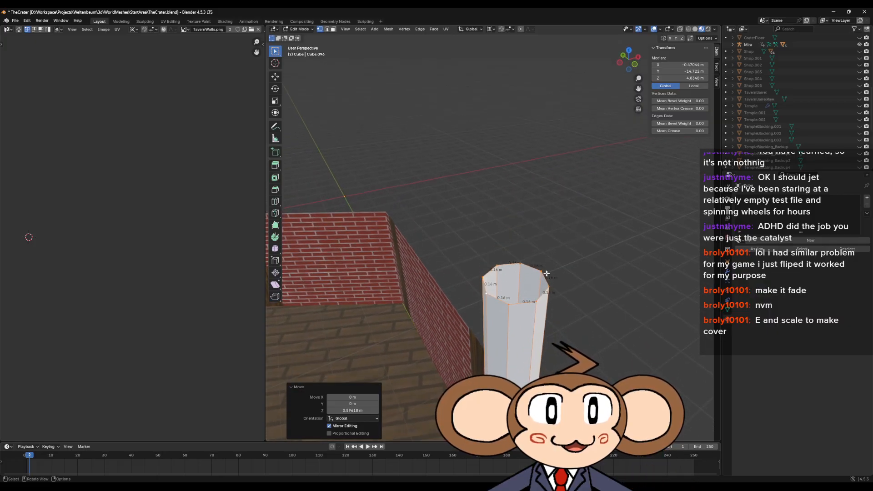
Extrude the chimney pipe's open top edge loop upward by about 0.197 m along the Z axis.
key(e)
key(Escape)
key(g)
key(z)
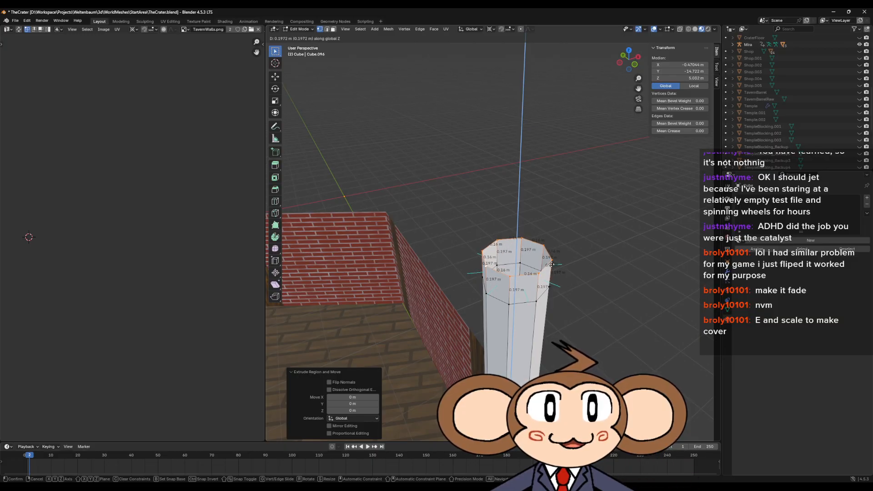
click(552, 264)
middle_drag(552, 266, 582, 205)
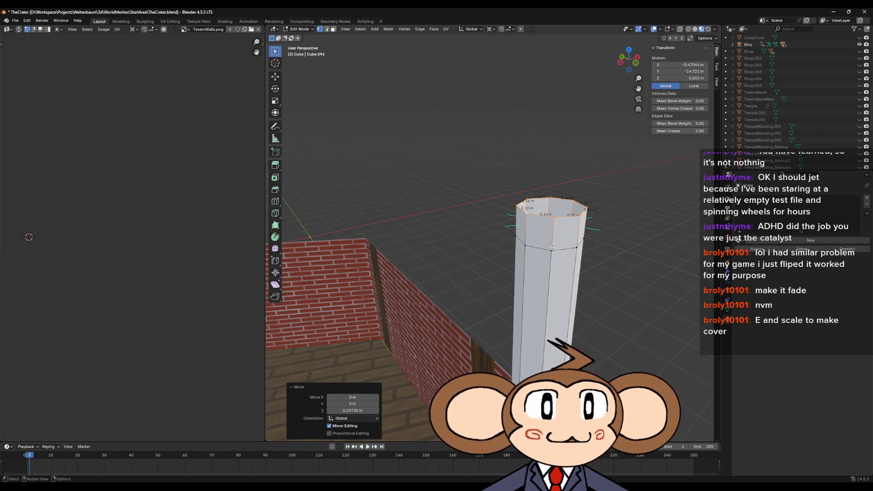
middle_drag(586, 210, 482, 244)
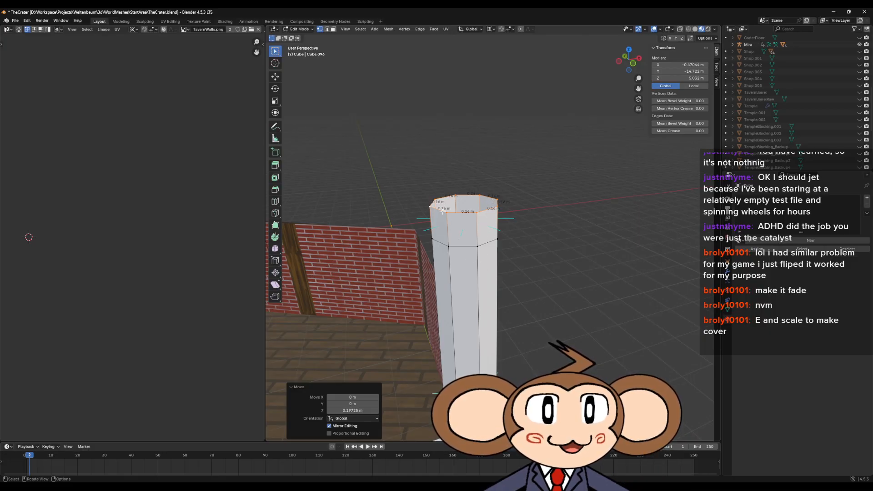
middle_drag(488, 220, 491, 240)
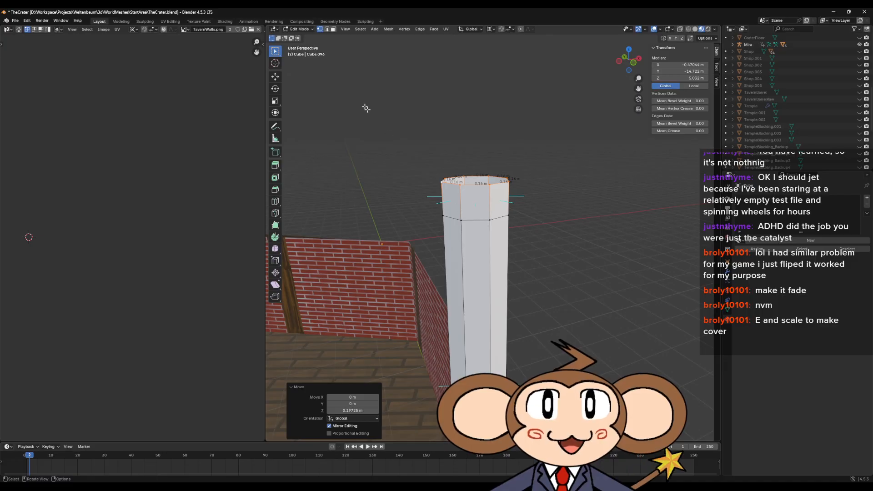
Add a cone with 8 vertices at the centre of the chimney pipe's open rim.
click(375, 30)
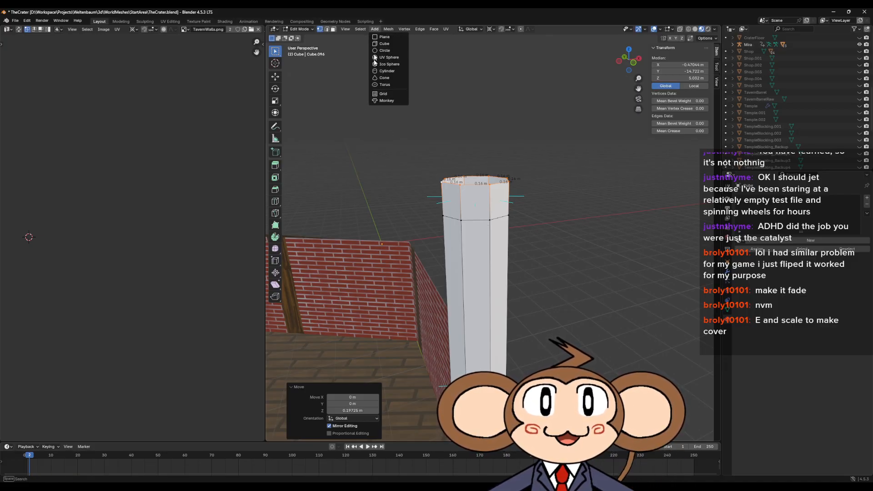
key(shift+s)
key(Escape)
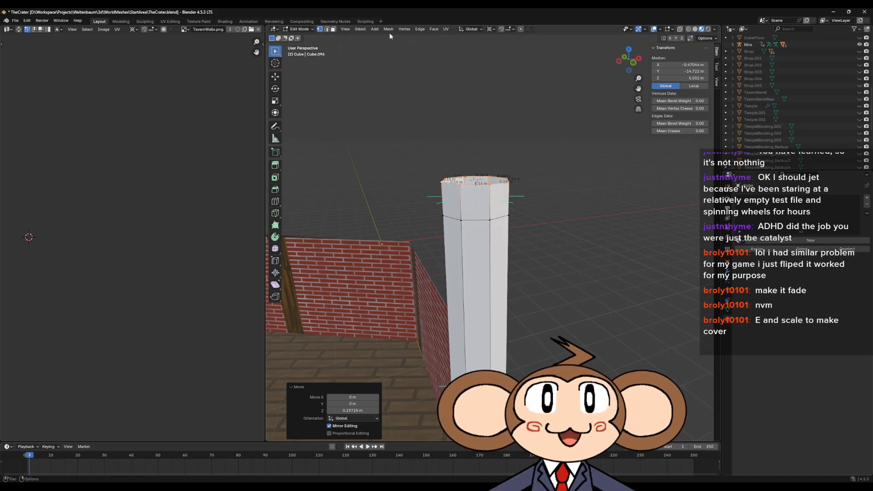
click(375, 29)
click(382, 78)
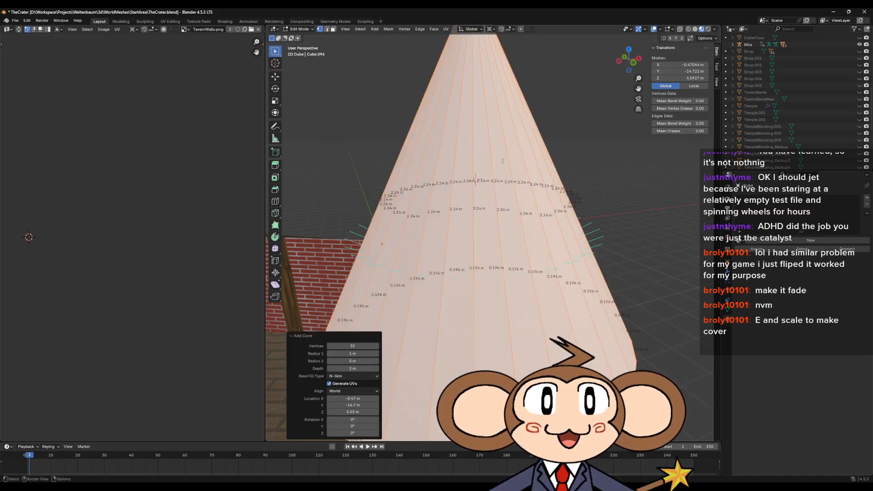
click(378, 346)
text(8)
key(Return)
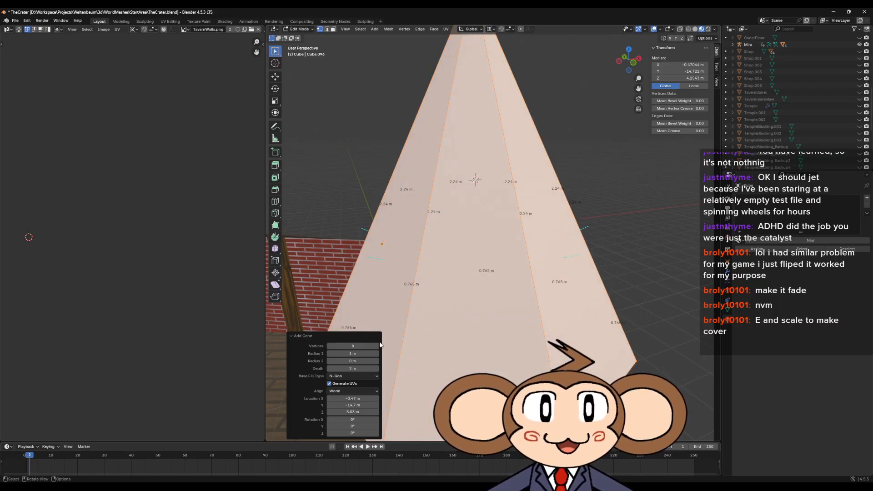
Flatten the cone to about 0.28 along Z and scale it to about 0.393 in X and Y as a chimney cap.
scroll(382, 344, down, 4)
mouse_move(523, 253)
middle_down()
mouse_move(528, 227)
mouse_move(527, 242)
middle_up()
key(s)
key(z)
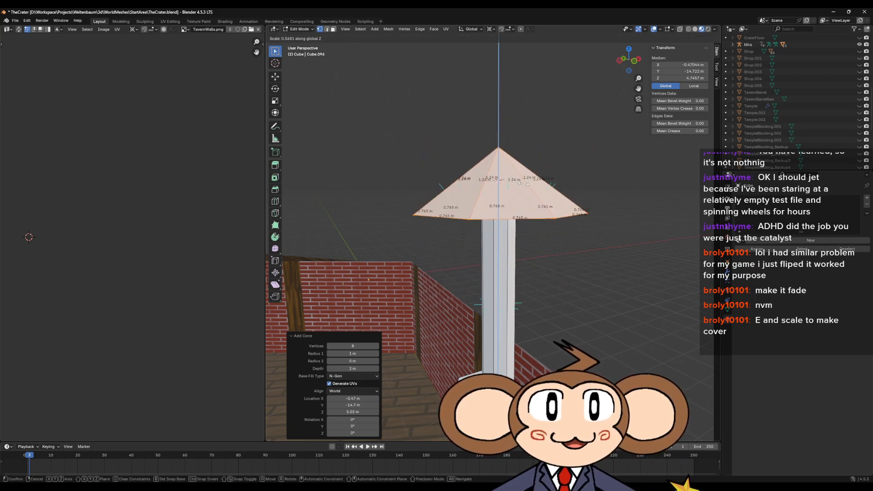
click(515, 184)
key(s)
key(shift+z)
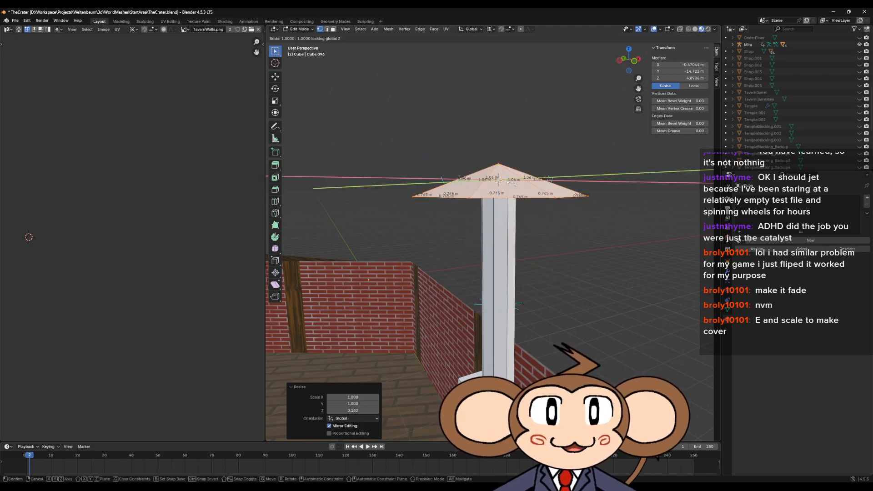
click(536, 215)
Raise the cone cap about 0.02 m along the Z axis above the pipe.
scroll(536, 215, up, 3)
scroll(536, 214, up, 2)
middle_drag(536, 215, 531, 218)
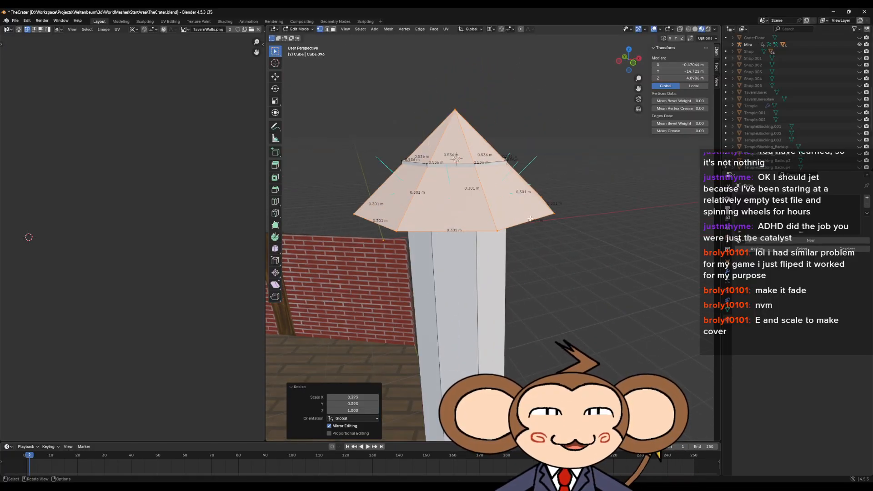
key(g)
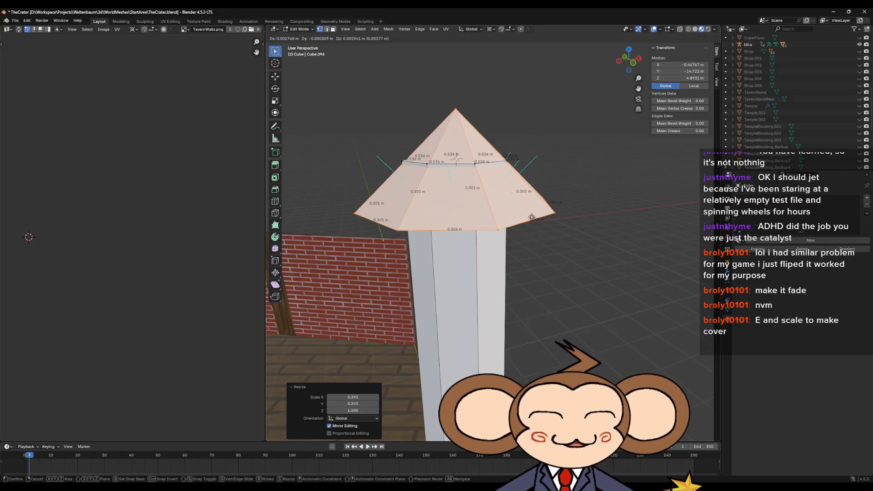
key(z)
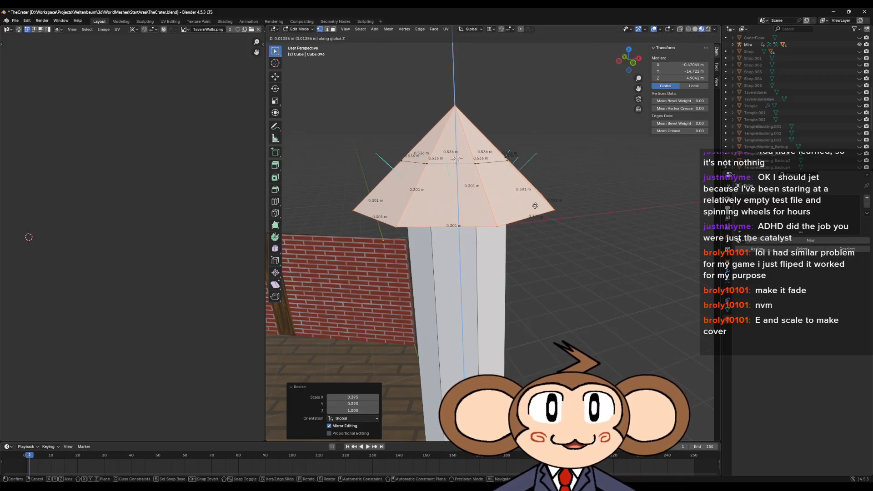
click(533, 213)
middle_drag(533, 213, 498, 189)
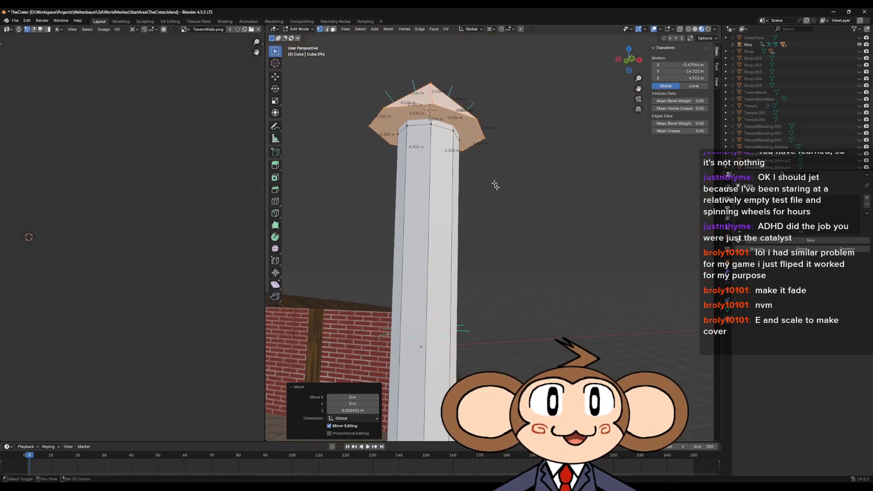
Delete the bottom face of the cone cap so its underside is open.
click(471, 137)
click(334, 29)
click(460, 126)
key(x)
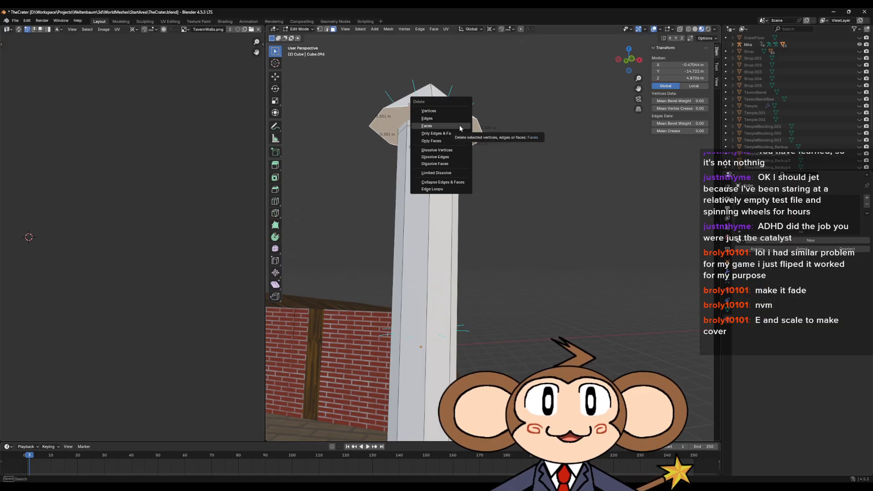
click(459, 126)
mouse_move(537, 165)
middle_down()
mouse_move(537, 152)
mouse_move(557, 150)
mouse_move(548, 154)
middle_up()
scroll(549, 156, down, 4)
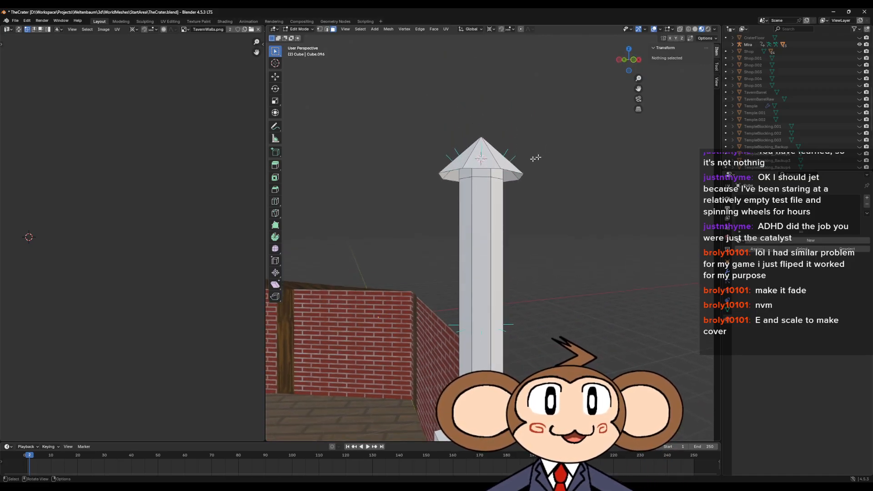
Lower the pipe's edge loop just beneath the cap by about 0.126 m along the Z axis.
key(2)
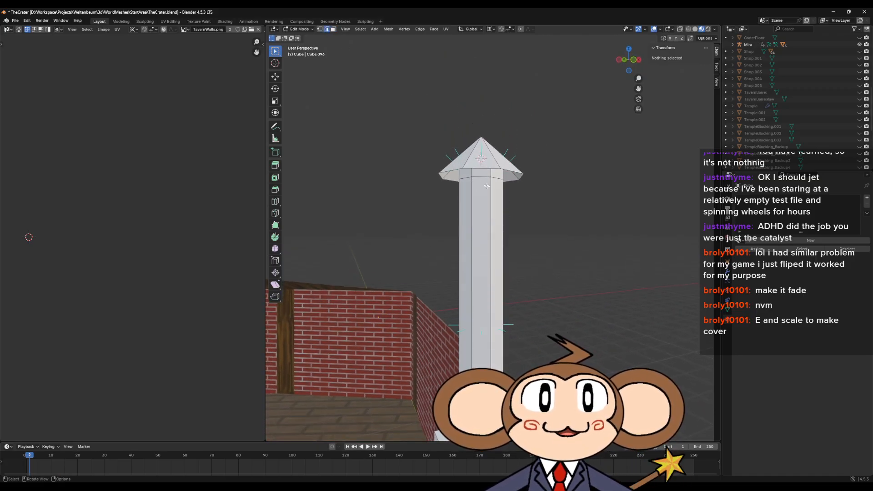
click(476, 175)
alt+click(498, 185)
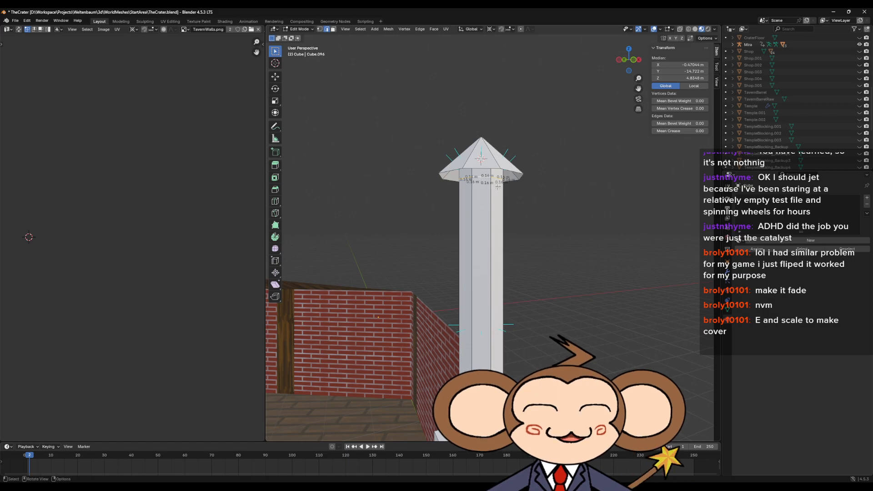
key(g)
key(z)
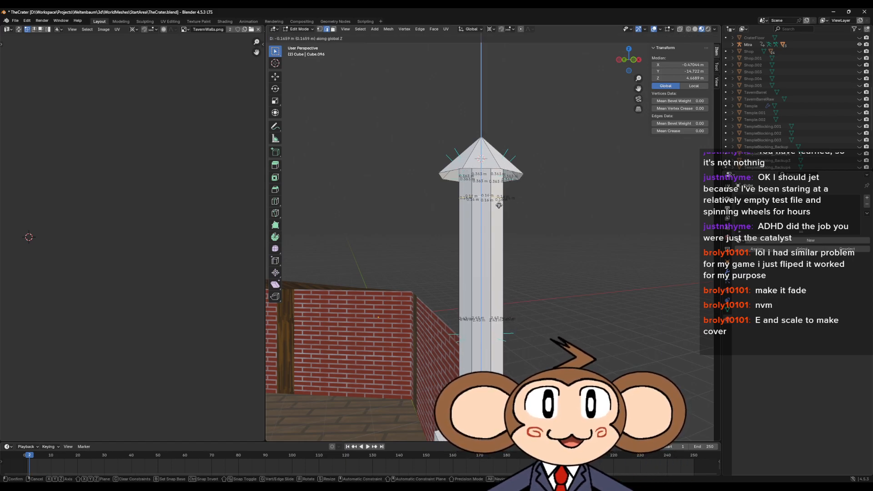
click(500, 200)
mouse_move(500, 200)
middle_down()
mouse_move(514, 202)
mouse_move(505, 199)
middle_up()
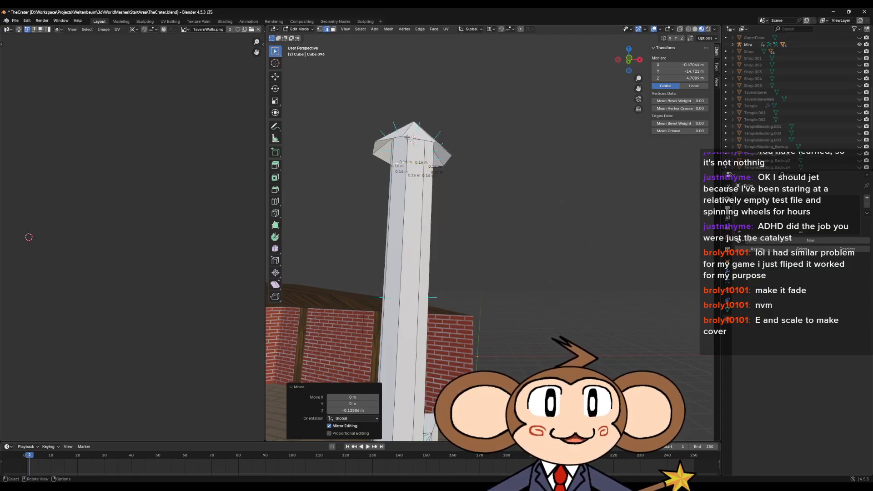
Examine the chimney cap and the pipe's upper section from below, from a distance and from above.
middle_drag(431, 176, 488, 209)
click(448, 197)
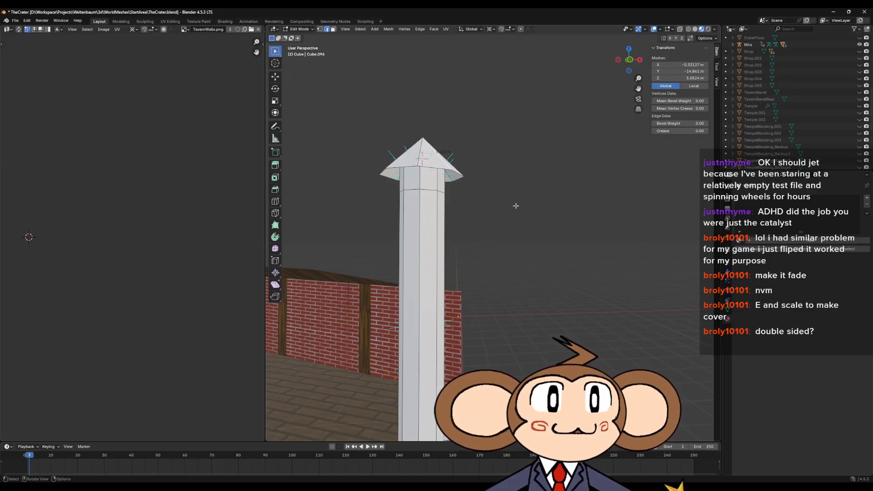
middle_drag(421, 148, 447, 217)
scroll(445, 212, up, 4)
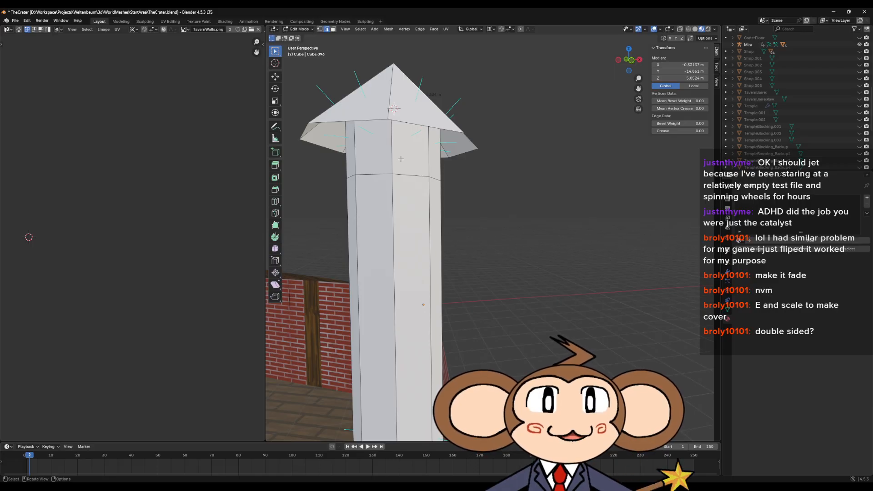
scroll(425, 327, down, 4)
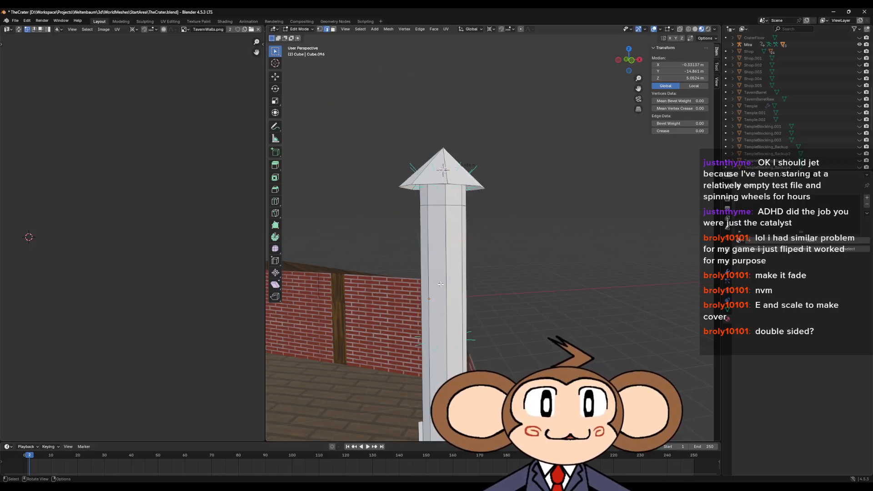
scroll(444, 291, down, 2)
middle_drag(456, 277, 495, 265)
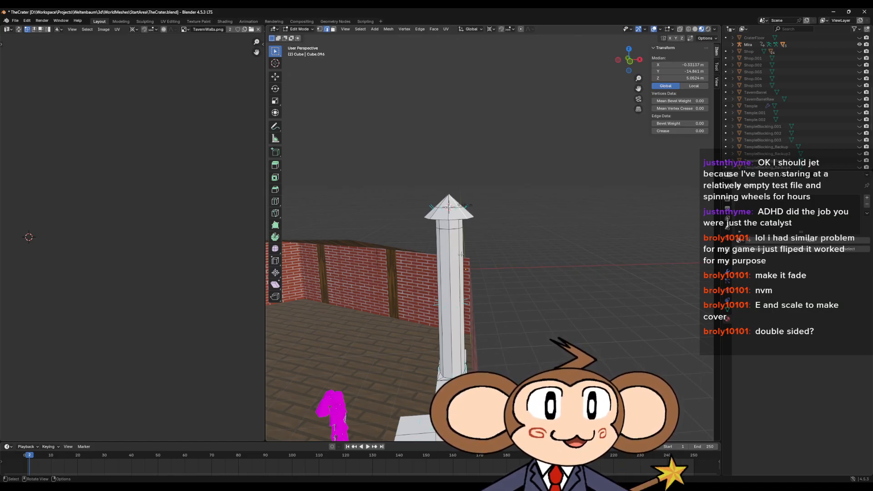
middle_drag(436, 162, 535, 335)
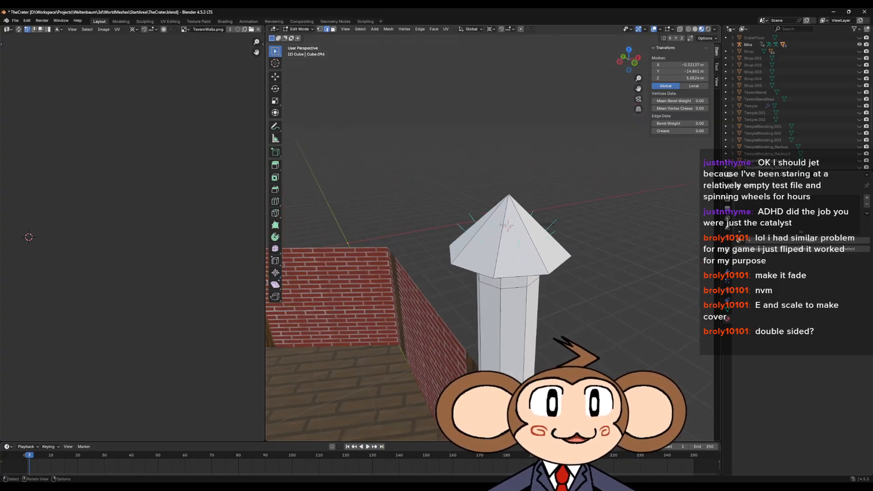
Select the whole cone cap as linked faces and raise it about 0.019 m along the Z axis.
click(333, 29)
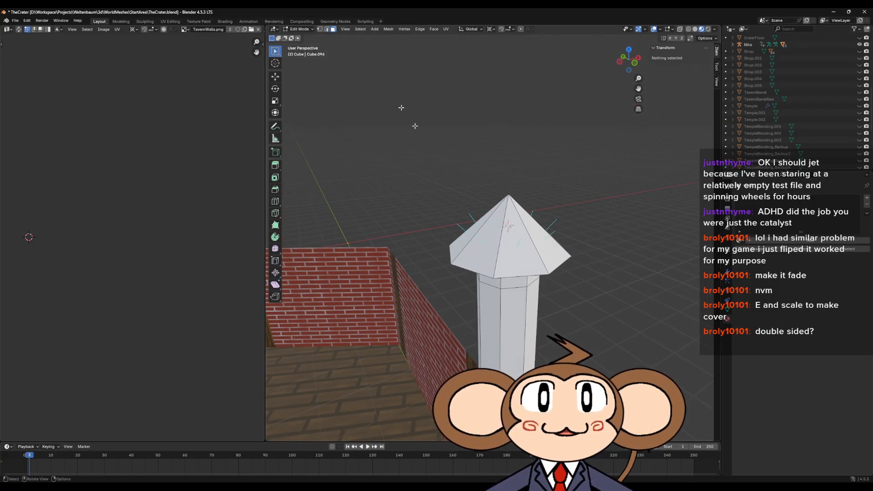
key(l)
mouse_move(522, 252)
middle_down()
mouse_move(525, 271)
mouse_move(520, 251)
middle_up()
key(KP_Decimal)
key(g)
key(z)
click(578, 281)
middle_drag(577, 281, 575, 298)
scroll(575, 298, down, 10)
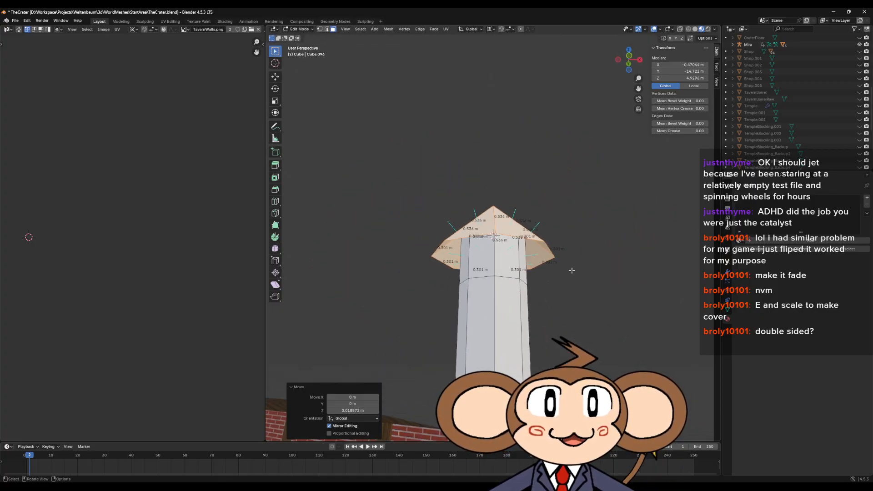
Deselect the cap and examine the stove, pipe and cap from several sides and distances.
click(538, 329)
middle_drag(538, 328, 518, 220)
scroll(547, 333, up, 5)
middle_drag(519, 220, 515, 199)
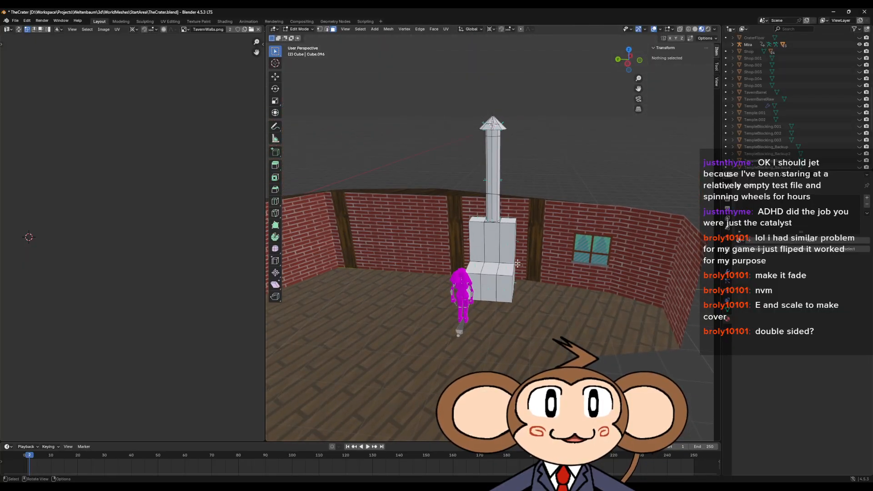
scroll(560, 291, up, 3)
middle_drag(560, 291, 492, 272)
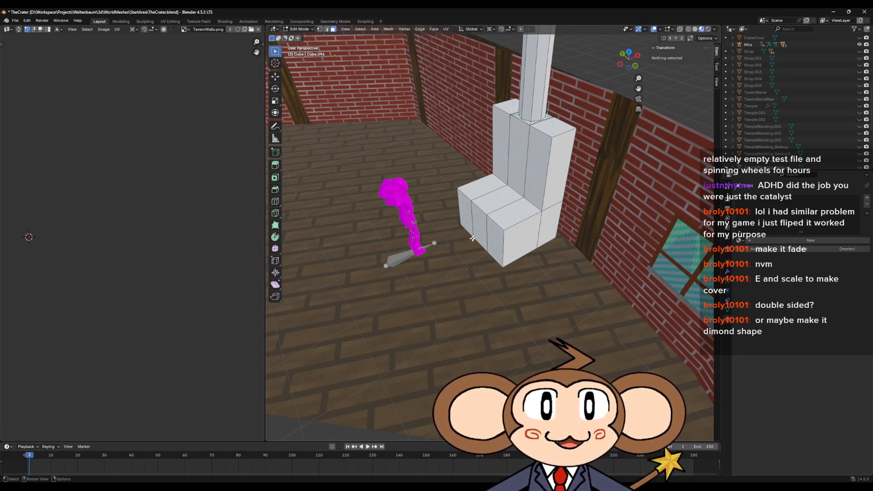
scroll(527, 276, down, 6)
middle_drag(535, 276, 583, 301)
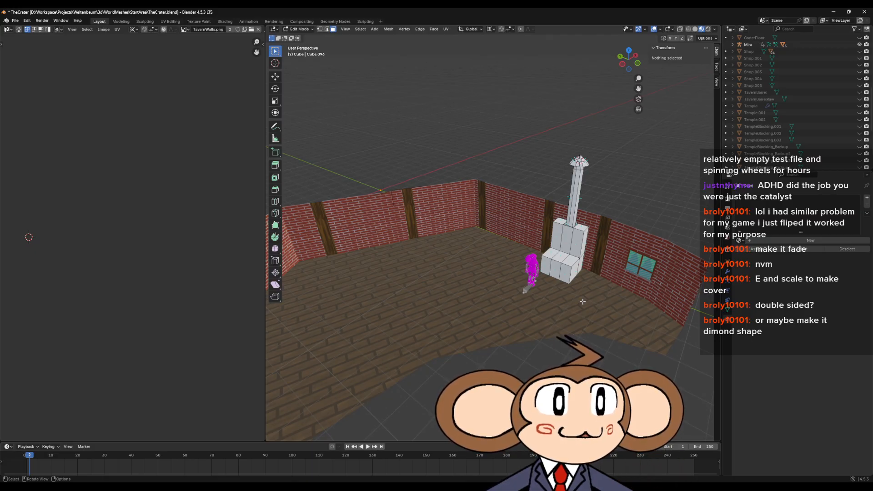
middle_drag(605, 255, 530, 262)
scroll(541, 282, up, 5)
middle_drag(552, 305, 712, 314)
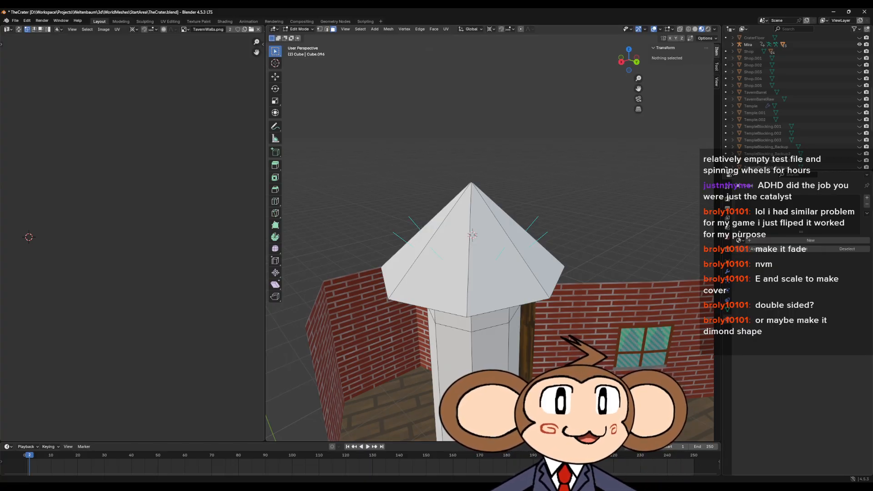
Examine the stove's placement and scale from inside the tavern, including the neighbouring room and doorway.
scroll(520, 266, down, 5)
middle_drag(500, 254, 606, 182)
scroll(520, 266, down, 4)
scroll(520, 266, up, 4)
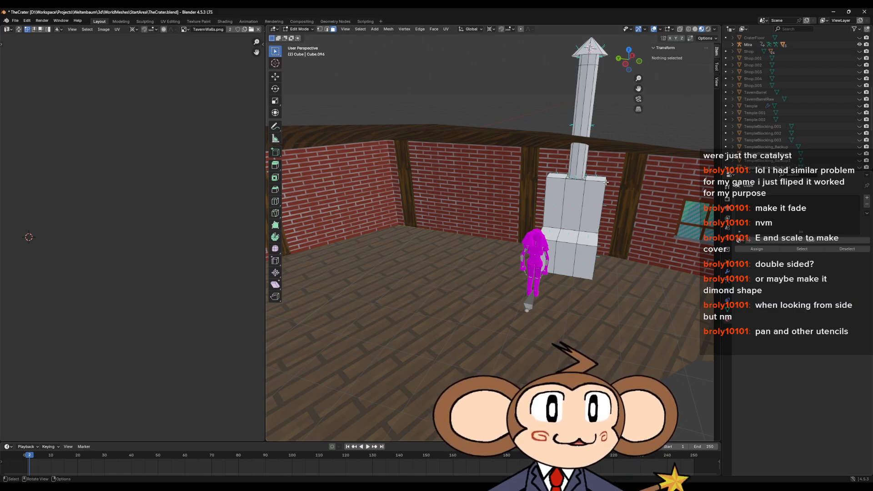
middle_drag(606, 182, 461, 214)
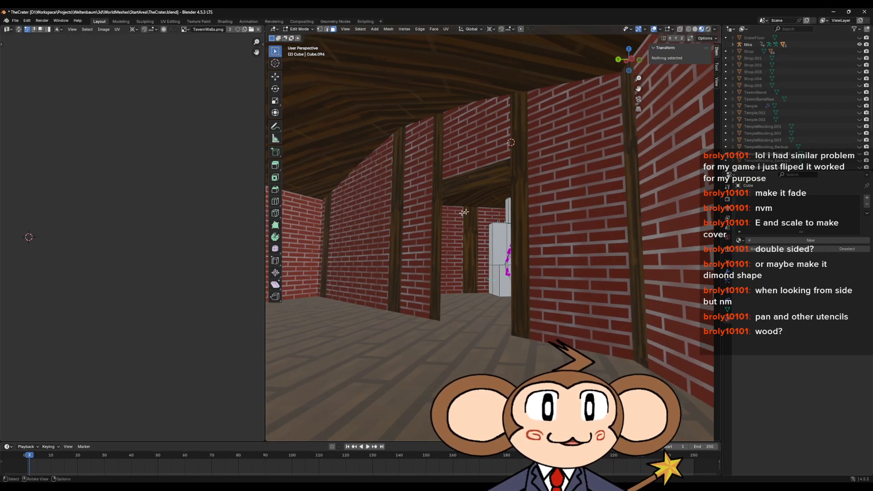
middle_drag(477, 273, 541, 271)
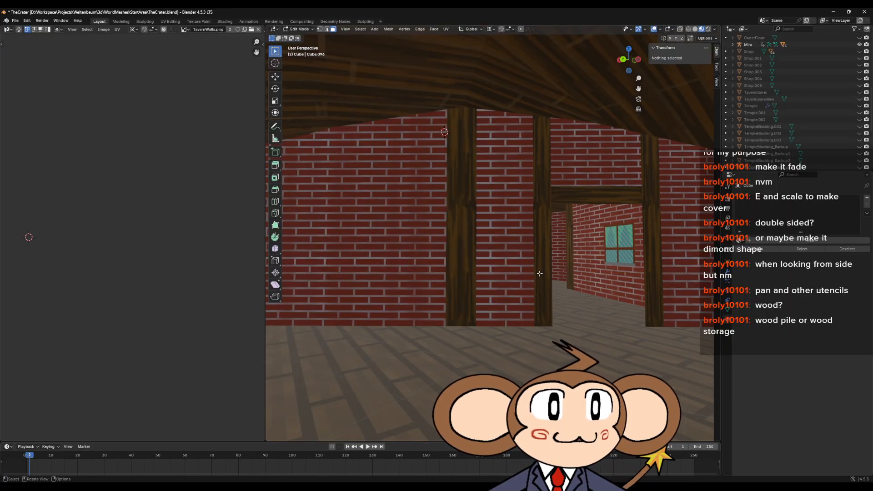
middle_drag(605, 291, 525, 291)
scroll(524, 291, up, 6)
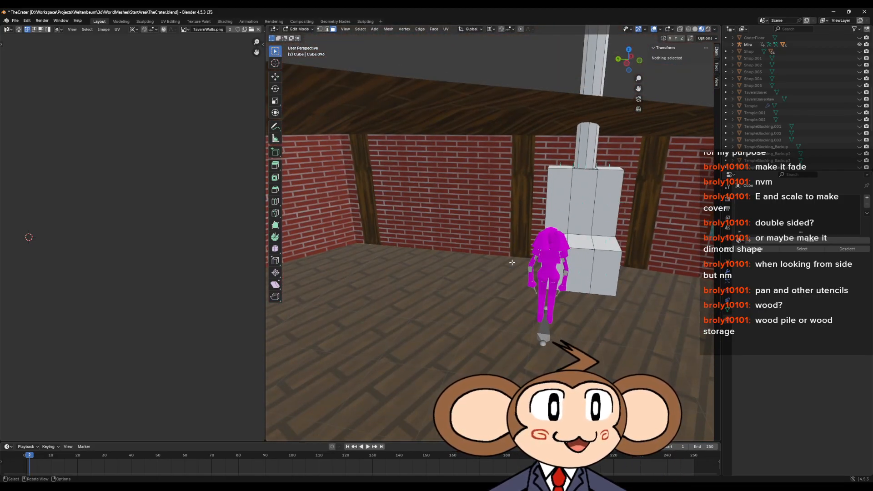
Switch to the IssueBoard blueprint in Unreal Editor and add a comment reading "wood pile" in the empty area beside the roof note.
middle_drag(519, 255, 527, 253)
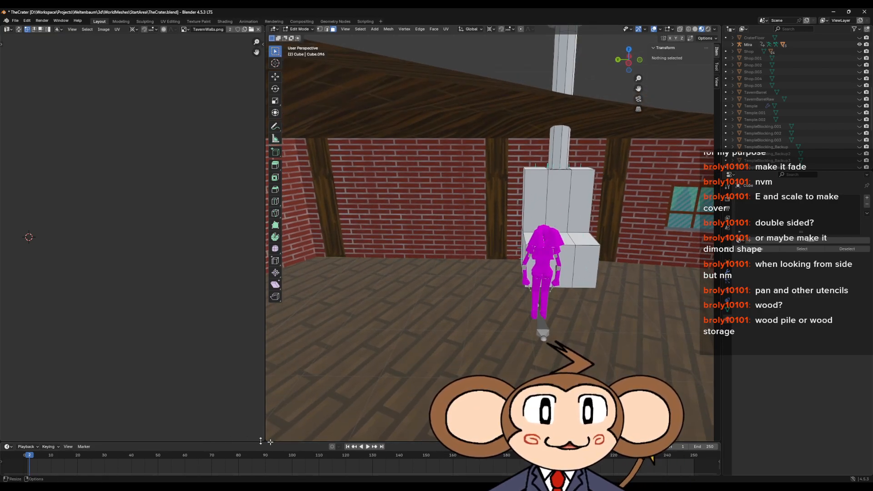
click(327, 486)
click(359, 455)
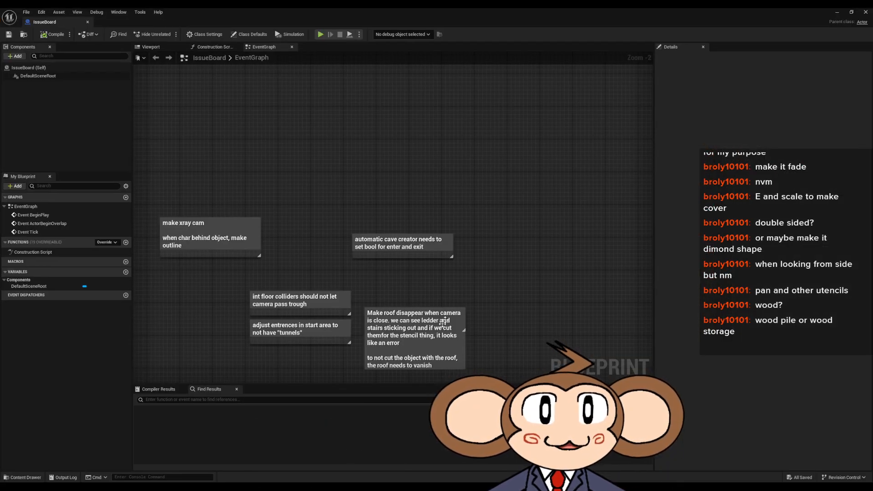
right_drag(496, 289, 457, 252)
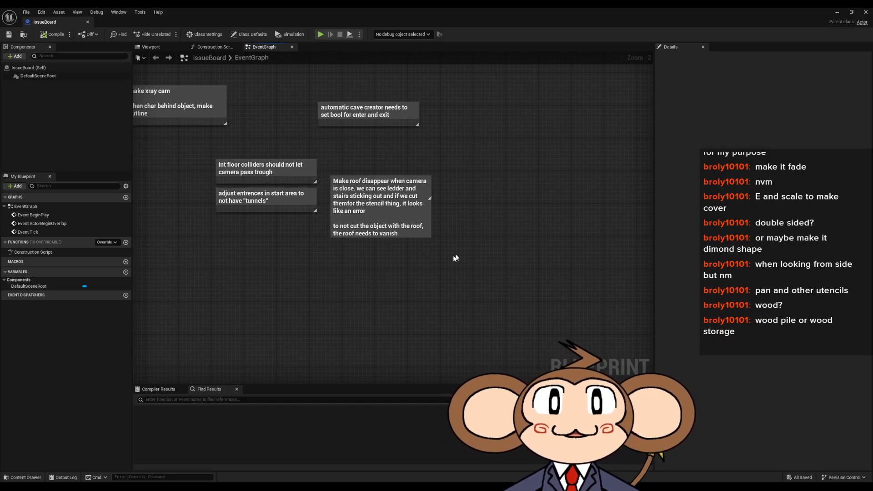
right_drag(472, 298, 436, 282)
text(cwood pile)
key(Return)
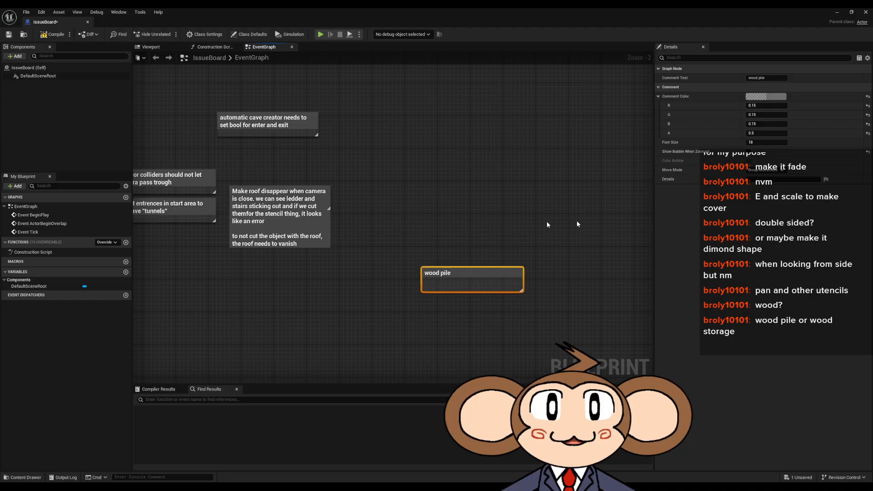
Add a comment reading "pans pots" below the wood pile comment.
right_drag(525, 330, 496, 285)
click(455, 277)
text(cu)
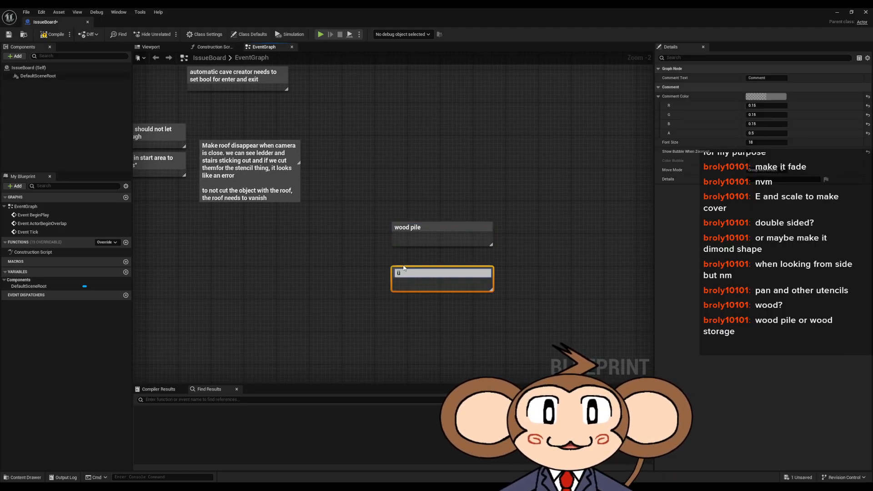
text(ans)
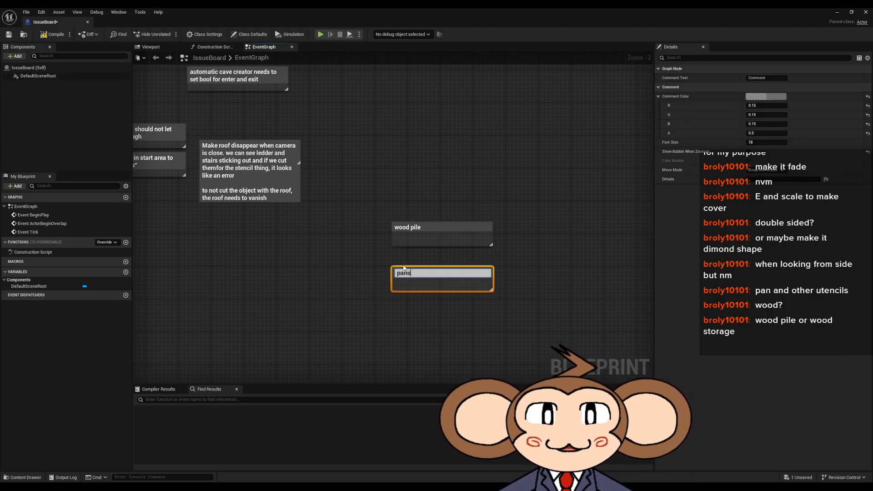
text( pots)
key(Return)
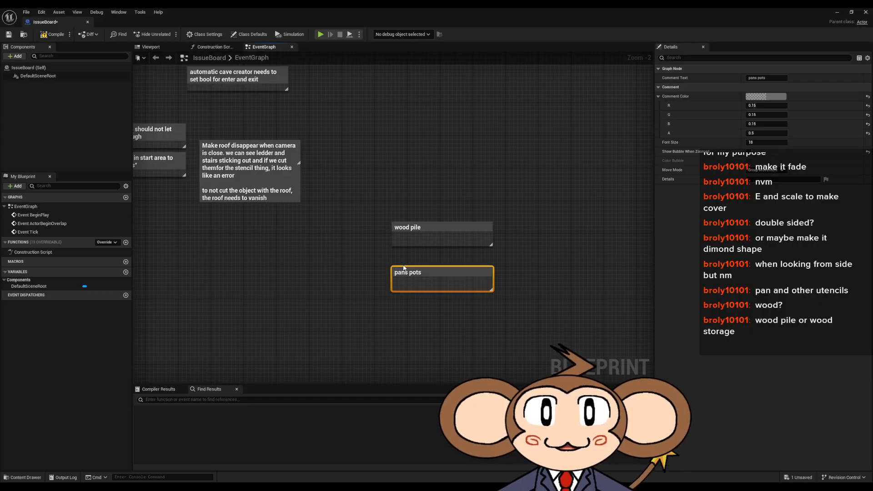
Add a comment reading "pot on stove" and line it up with "pans pots" in a tight column under the wood pile comment.
click(389, 304)
key(c)
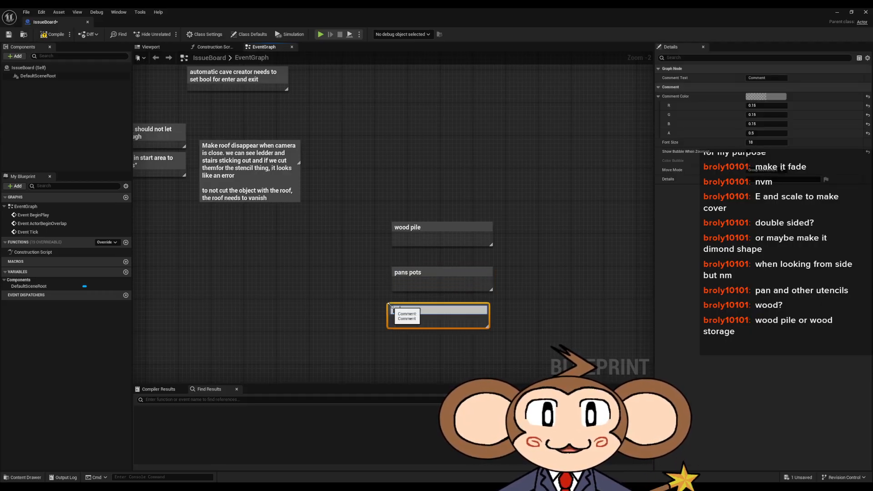
text(pot on stove)
key(Return)
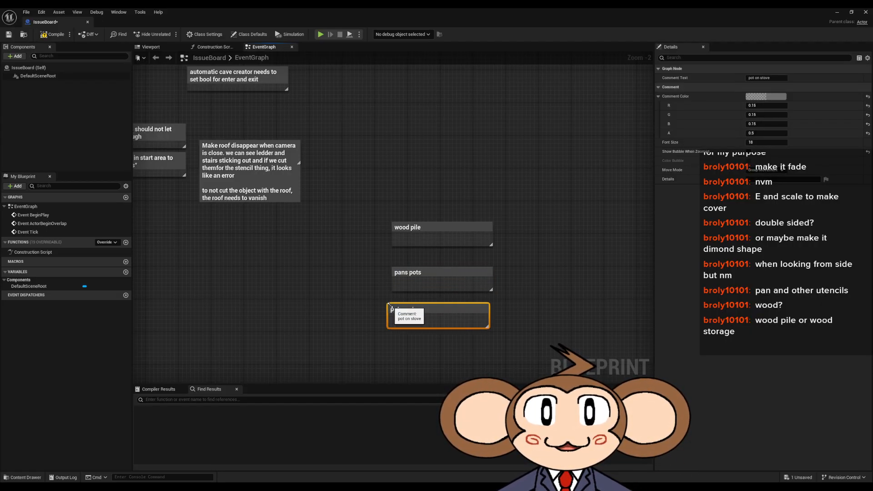
mouse_move(424, 310)
mouse_down()
mouse_move(432, 309)
mouse_move(428, 300)
mouse_up()
drag(355, 275, 451, 316)
drag(438, 273, 438, 261)
Add a comment reading "cupboard" and align it directly below the pot on stove comment.
click(406, 326)
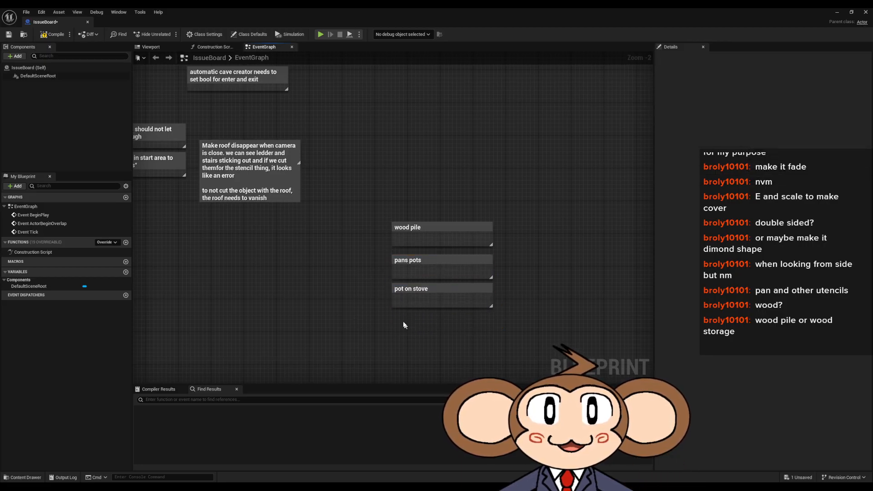
text(ccupboard)
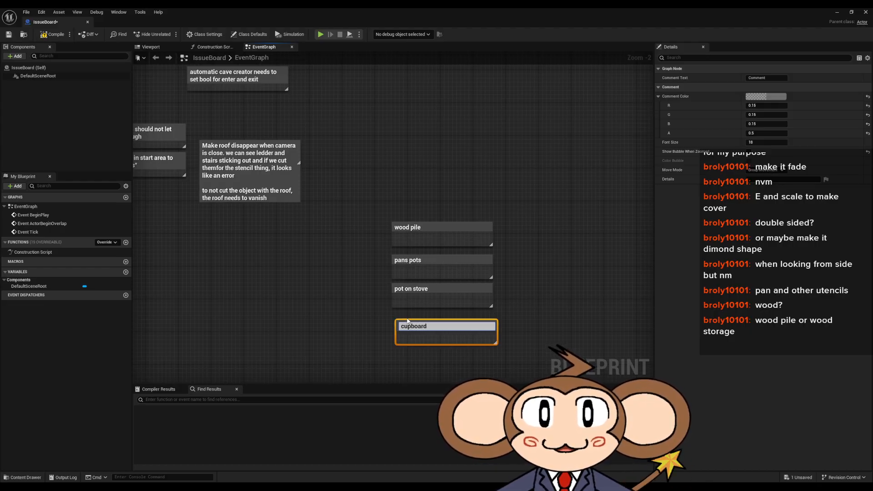
key(Return)
drag(426, 325, 421, 317)
Add a comment reading "bucket, 2 sizes" and move it into the column below the cupboard comment.
click(351, 357)
key(c)
key(BackSpace)
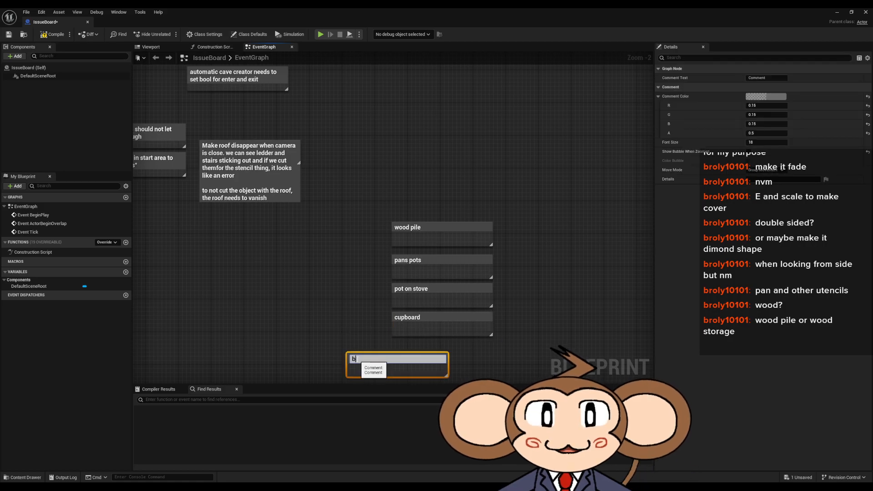
text(bucket)
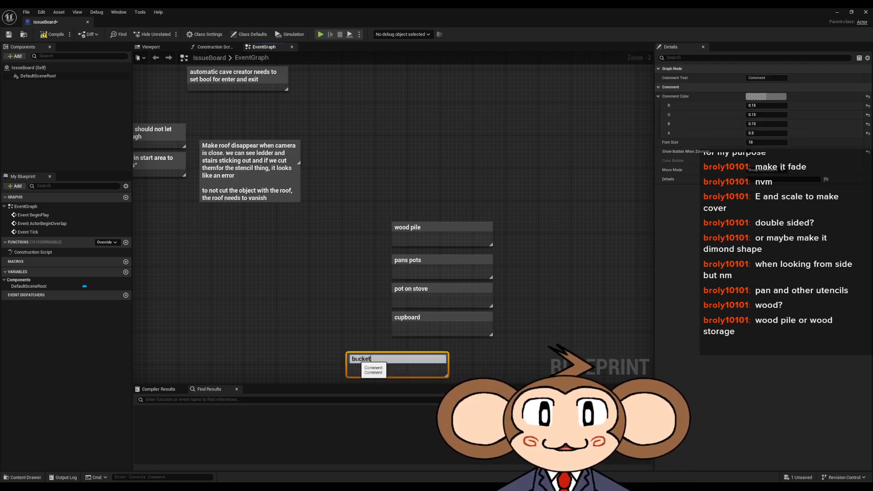
text(, 2 sizes)
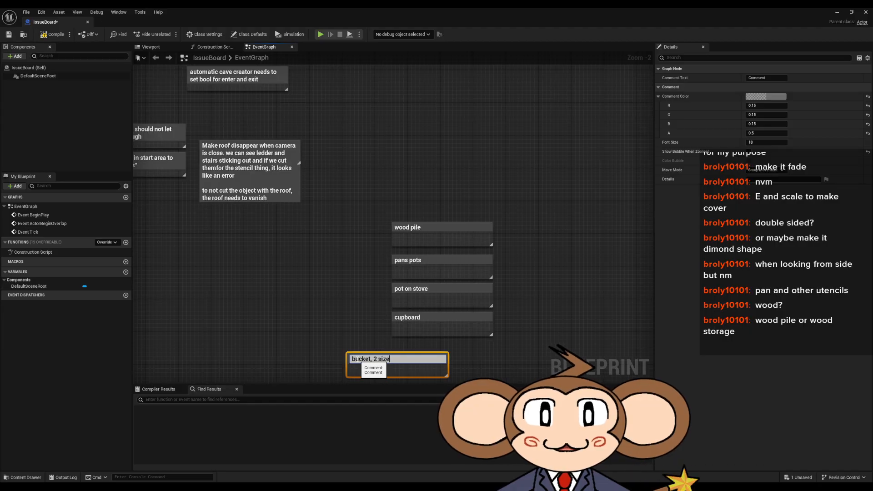
key(Return)
drag(386, 370, 432, 358)
Add a comment reading "mop" at the end of the column, below the bucket comment.
right_drag(424, 331, 374, 274)
key(c)
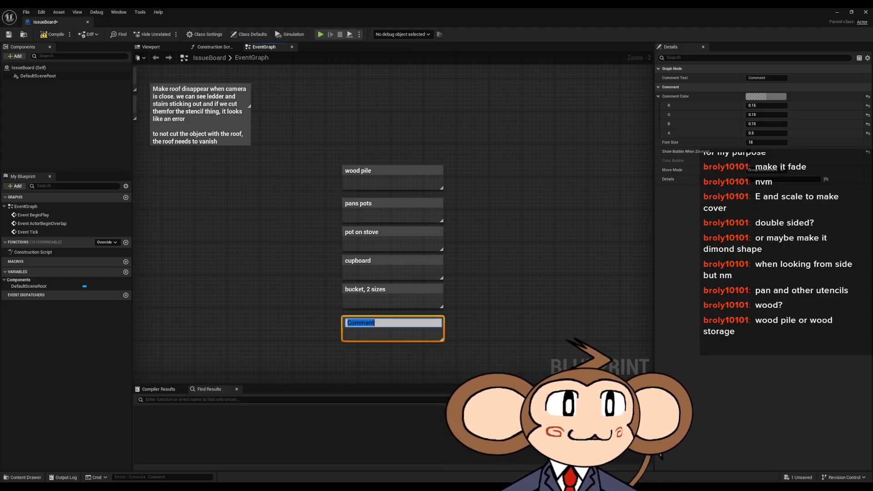
click(391, 322)
key(ctrl+a)
text(mop)
key(Return)
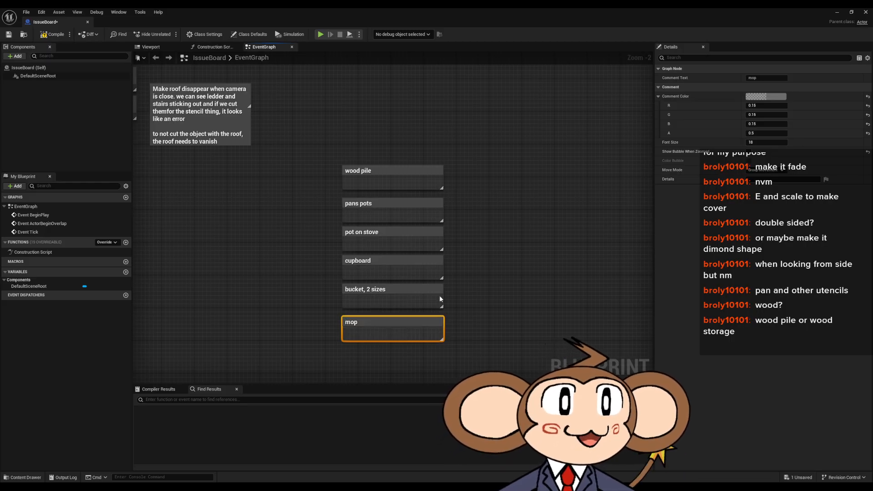
Add a comment reading "ingridients" below the mop comment and align it with the column.
click(481, 259)
right_drag(467, 287, 454, 251)
text(c)
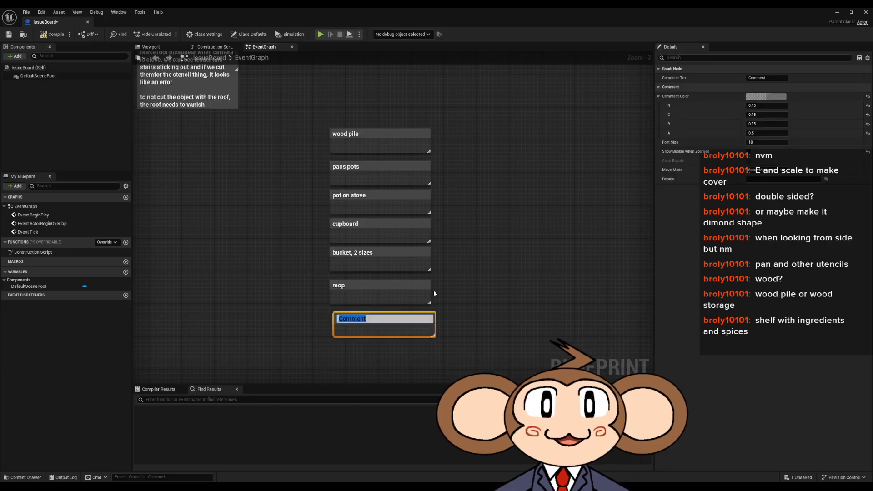
text(ingridients)
key(Return)
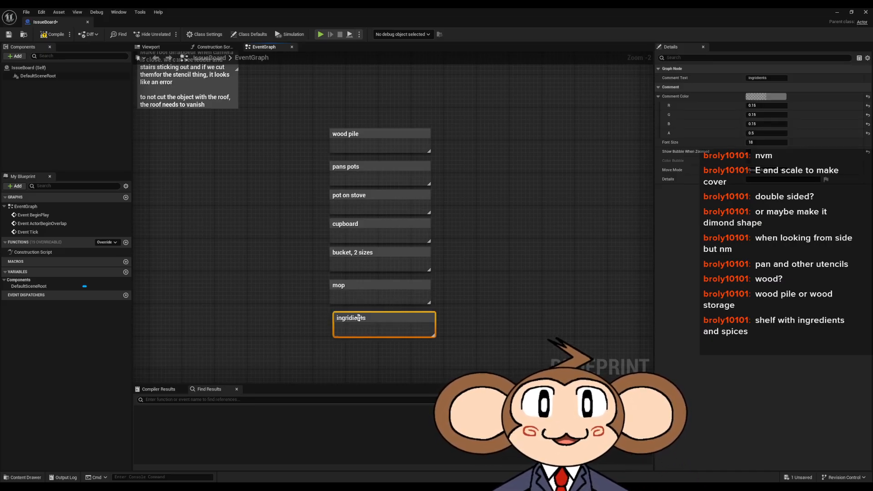
drag(358, 317, 353, 318)
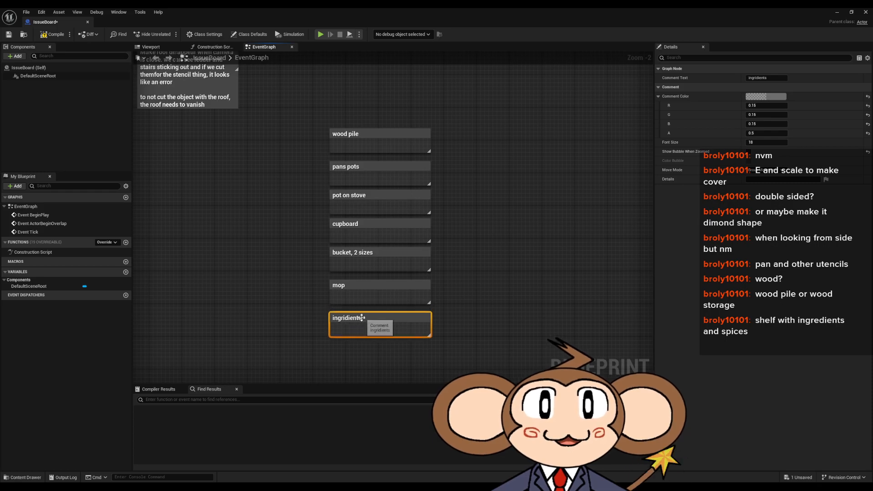
Add a comment reading "counter top" below the ingredients comment, align it with the column and deselect it.
click(377, 354)
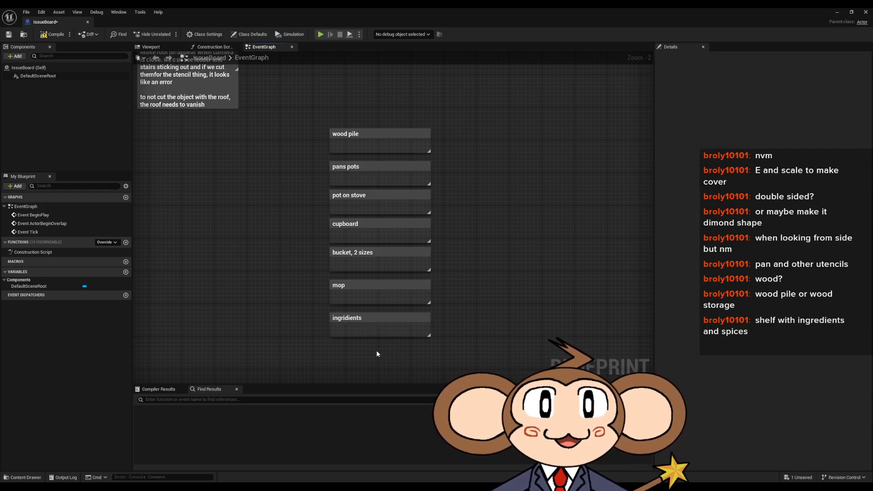
right_drag(377, 354, 382, 324)
text(ccounter top)
key(Return)
drag(411, 315, 405, 312)
click(512, 270)
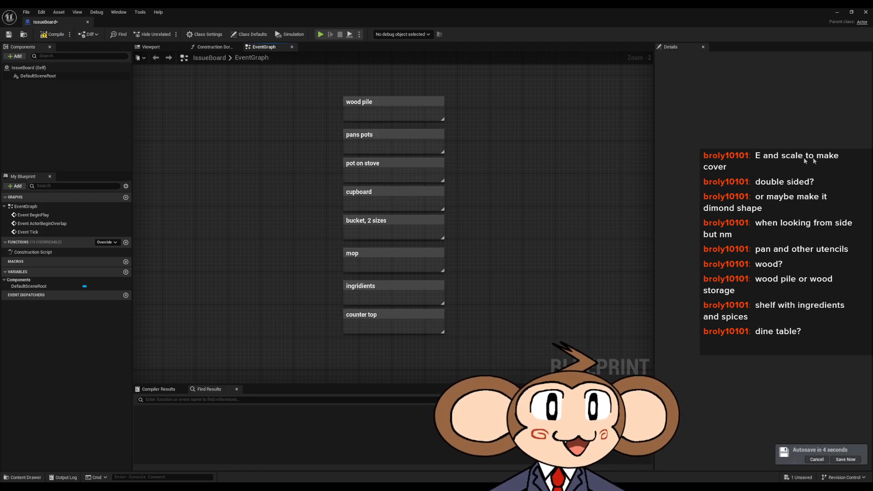
right_drag(532, 162, 482, 168)
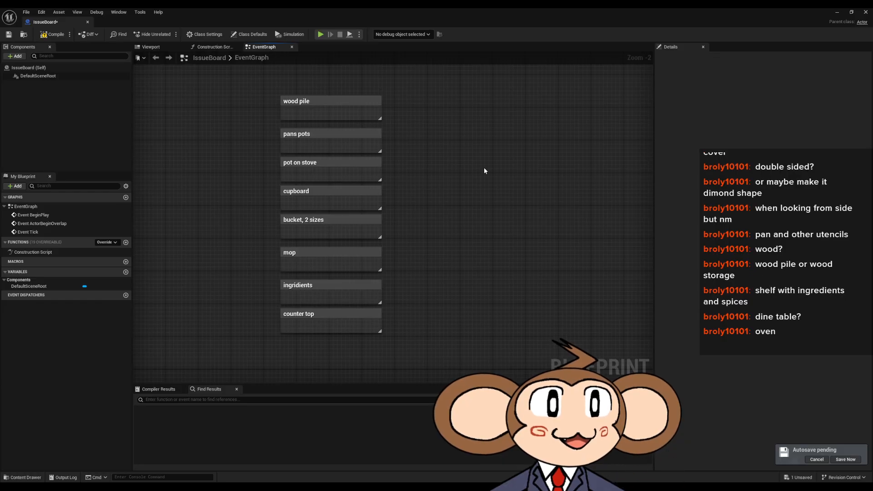
Switch back to the tavern scene in Blender and examine the stove up close next to the character.
click(837, 12)
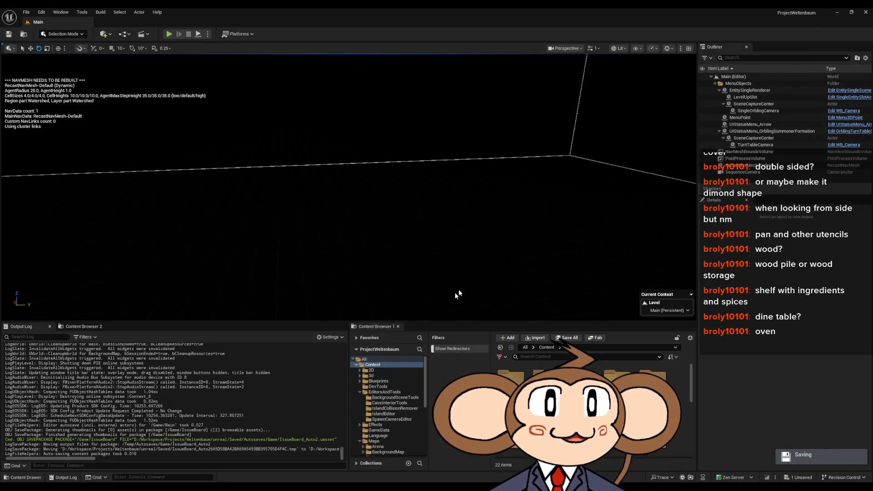
mouse_move(178, 486)
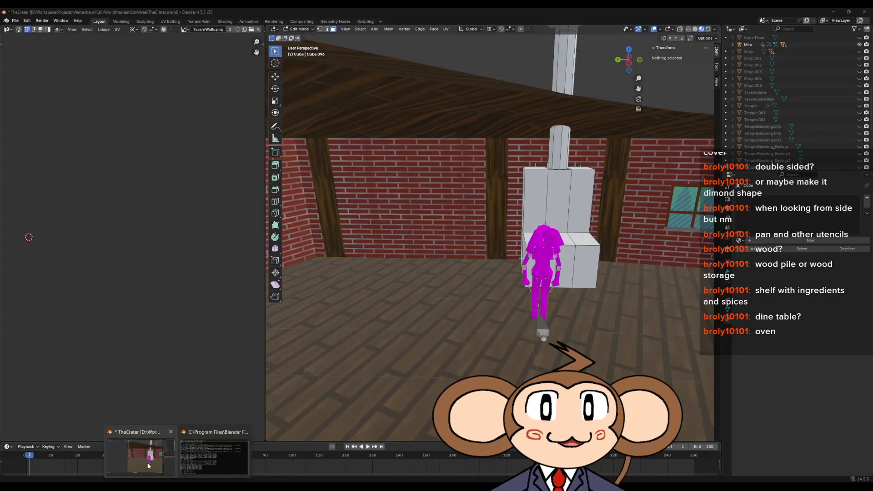
click(147, 463)
right_click(490, 314)
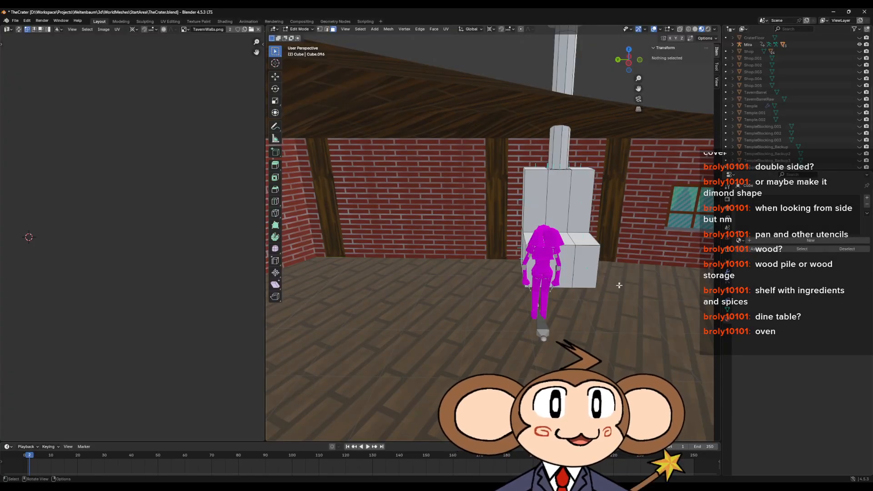
shift+middle_drag(617, 286, 459, 294)
scroll(492, 314, up, 4)
middle_drag(525, 334, 517, 313)
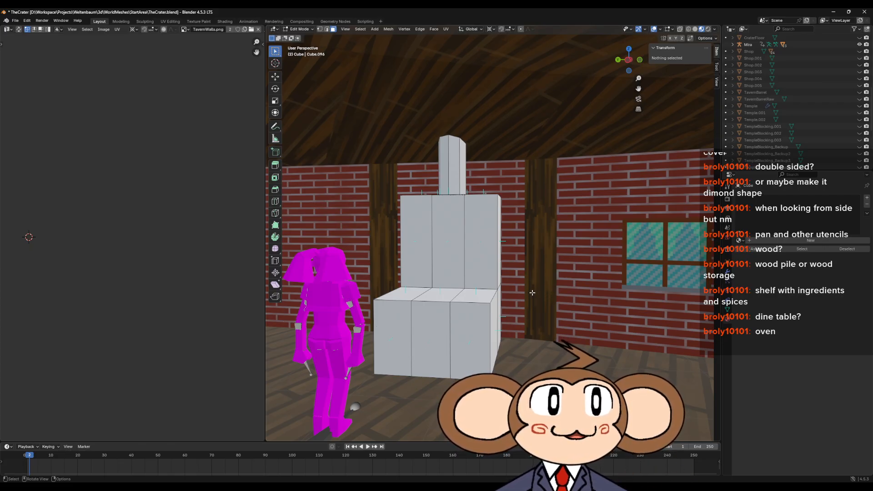
Examine the tavern's kitchen, main room and connecting doorway from inside, from above and from the entrance side.
middle_drag(532, 292, 555, 345)
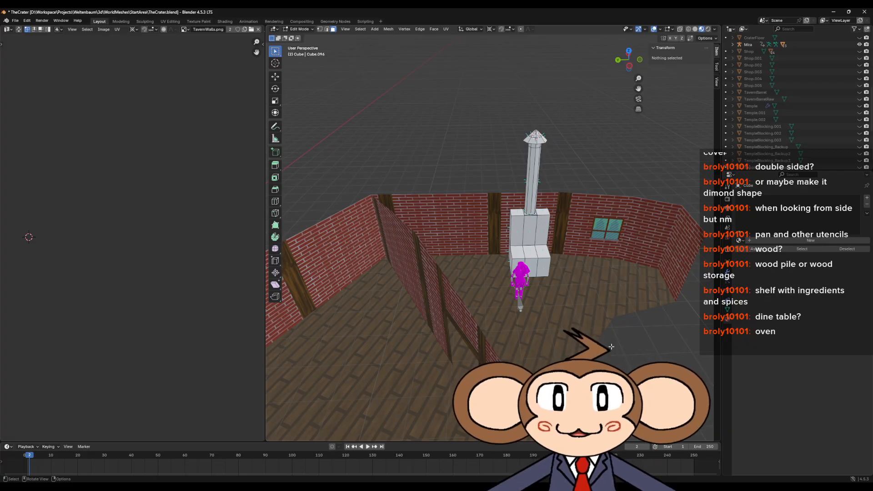
middle_drag(609, 345, 594, 283)
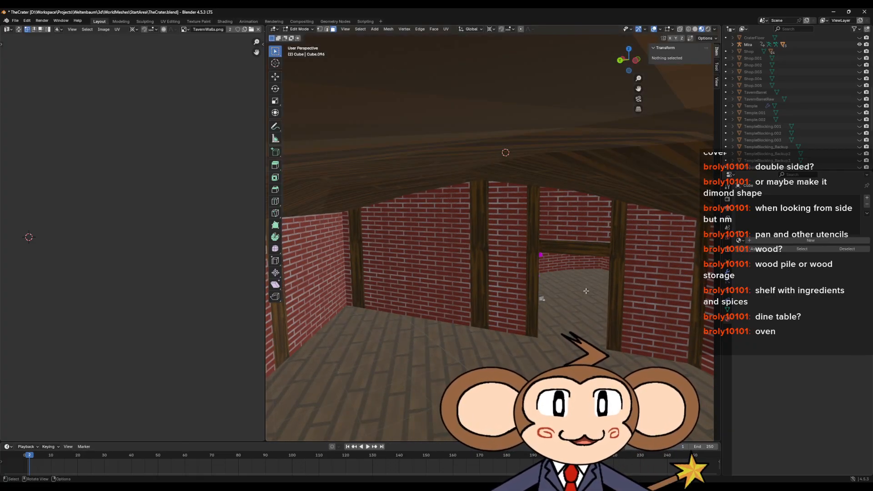
scroll(584, 293, down, 6)
middle_drag(586, 299, 440, 233)
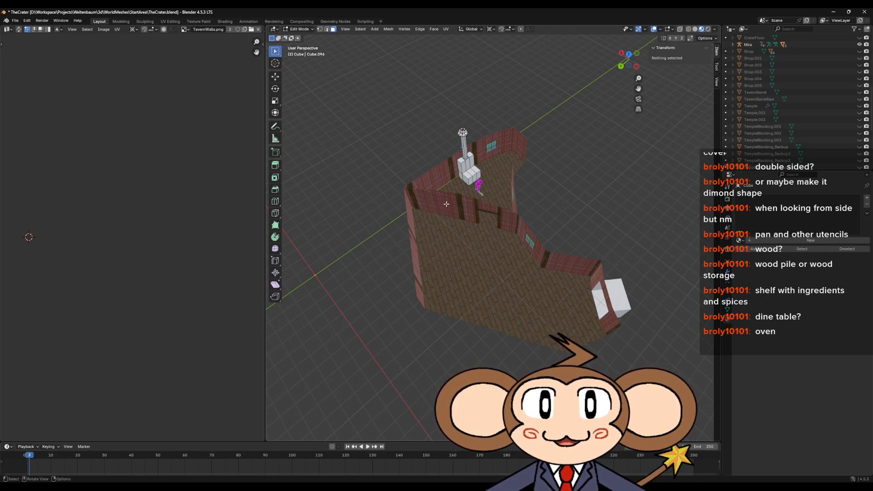
middle_drag(447, 204, 473, 244)
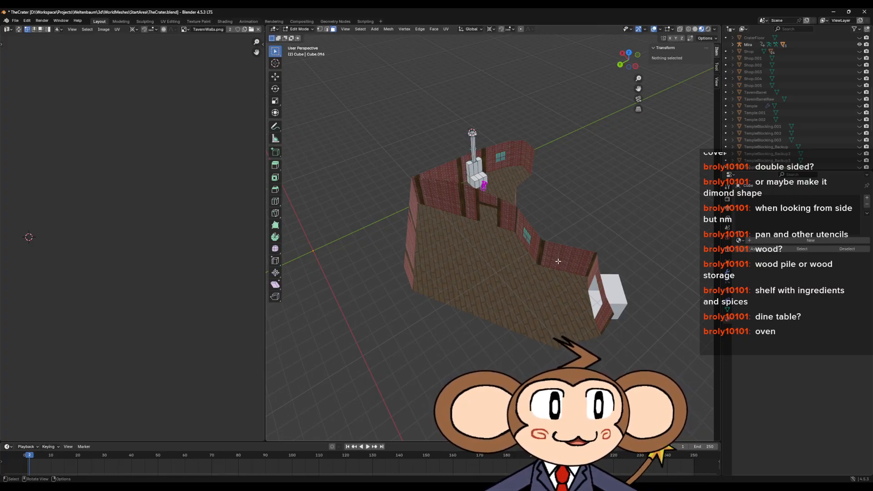
middle_drag(552, 285, 531, 290)
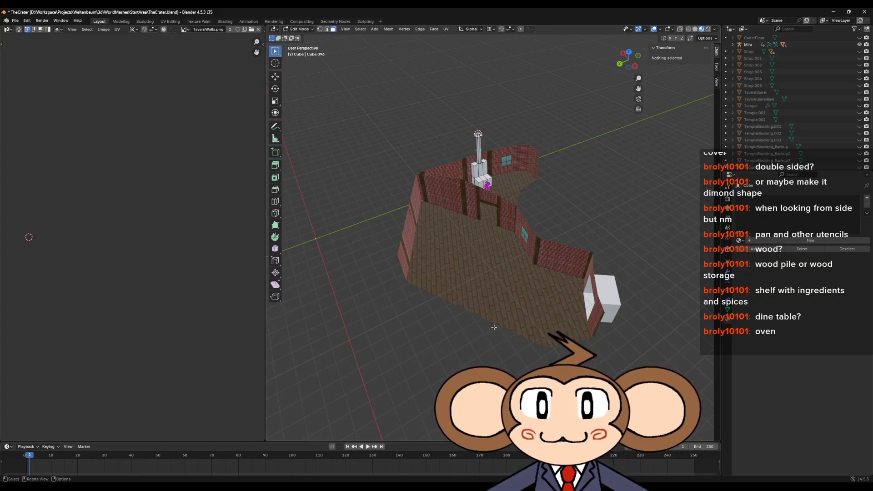
middle_drag(487, 185, 487, 201)
scroll(564, 293, up, 8)
mouse_move(563, 293)
middle_down()
mouse_move(590, 287)
mouse_move(606, 267)
mouse_move(573, 236)
mouse_move(545, 302)
mouse_move(525, 283)
mouse_move(552, 255)
mouse_move(565, 295)
middle_up()
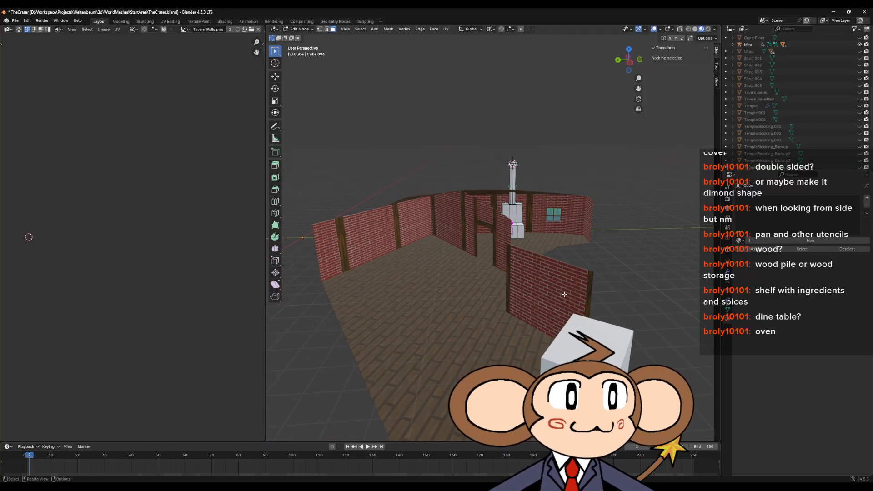